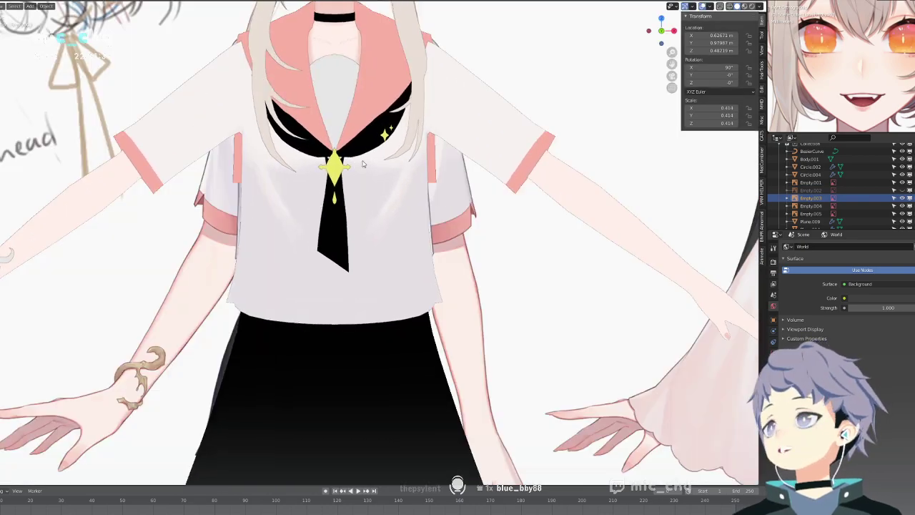
Compare the character's shirt, sleeves and collar with the reference drawing in wireframe and solid shading.
scroll(470, 206, "up", 2)
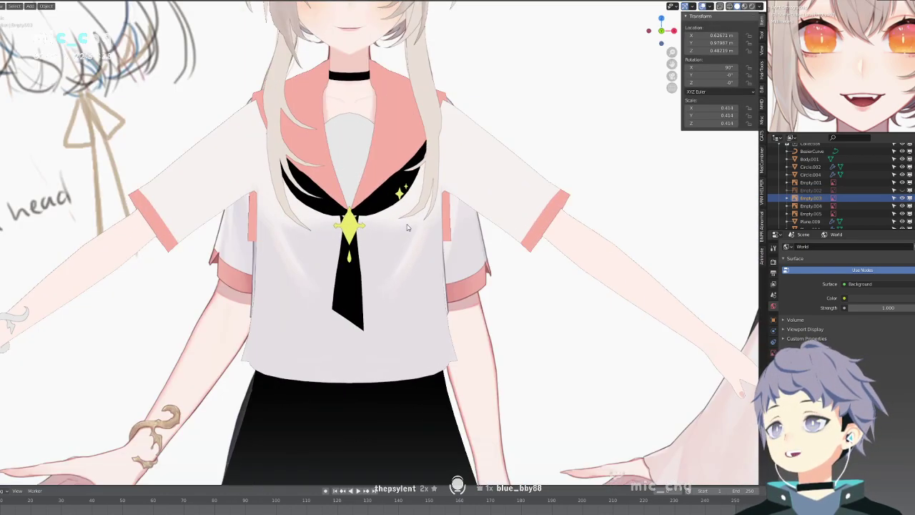
key("shift+z")
key("shift+z")
middle_click_drag(499, 267, 471, 225, "shift")
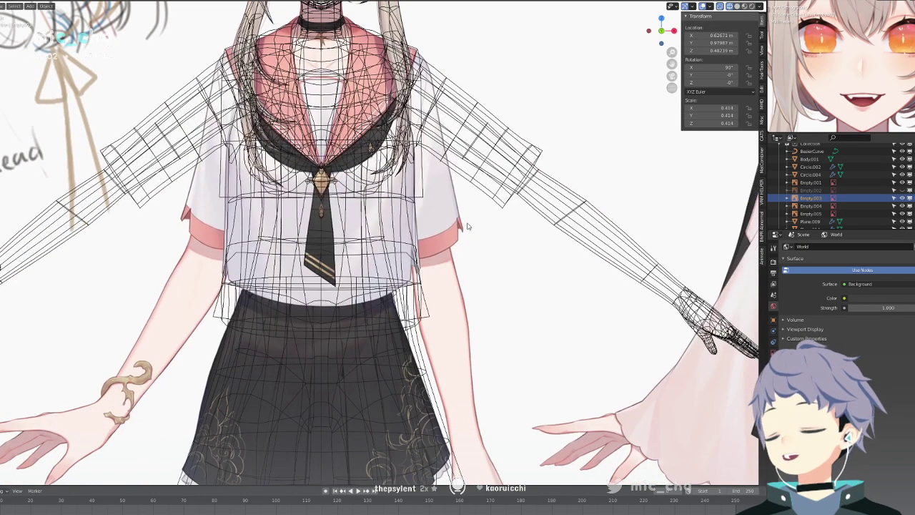
key("shift+z")
middle_click_drag(545, 203, 559, 215, "shift")
middle_click_drag(499, 195, 548, 249, "shift")
key("shift+z")
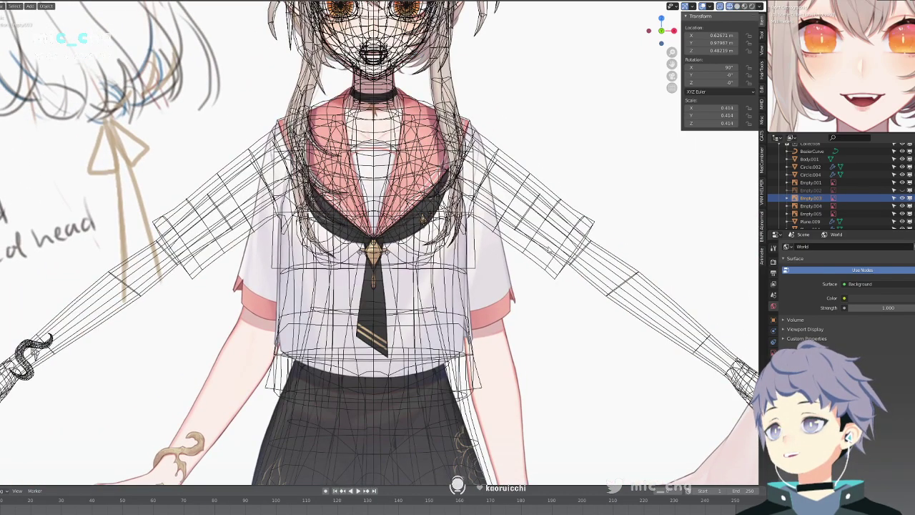
middle_click_drag(535, 218, 541, 248, "shift")
key("shift+z")
left_click(542, 206)
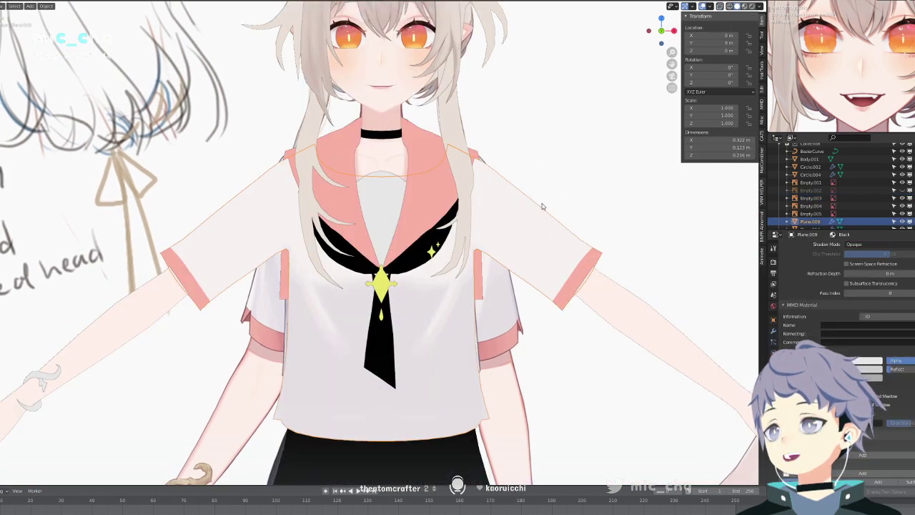
middle_click_drag(537, 225, 524, 198, "shift")
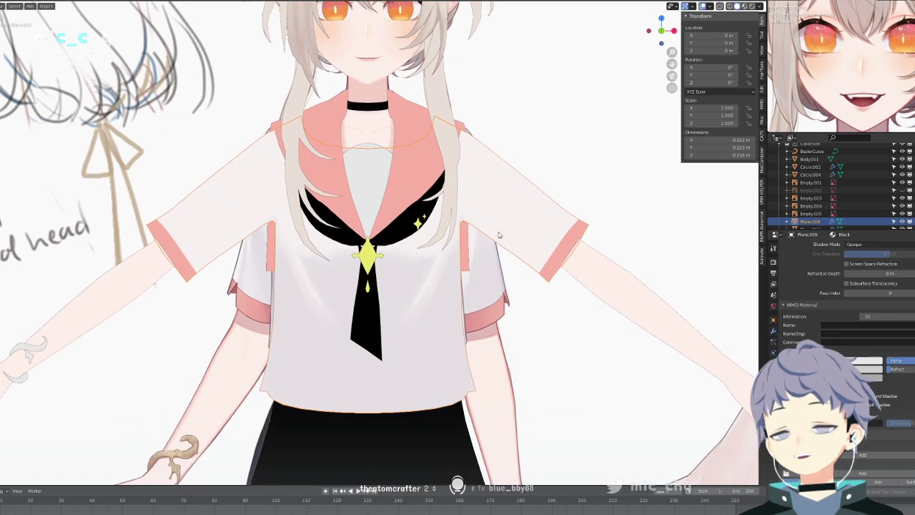
Examine the existing skirt mesh against the pleated skirt in the reference drawing in wireframe.
middle_click_drag(496, 300, 514, 145, "shift")
middle_click_drag(494, 260, 495, 208, "shift")
key("shift+z")
left_click(454, 278)
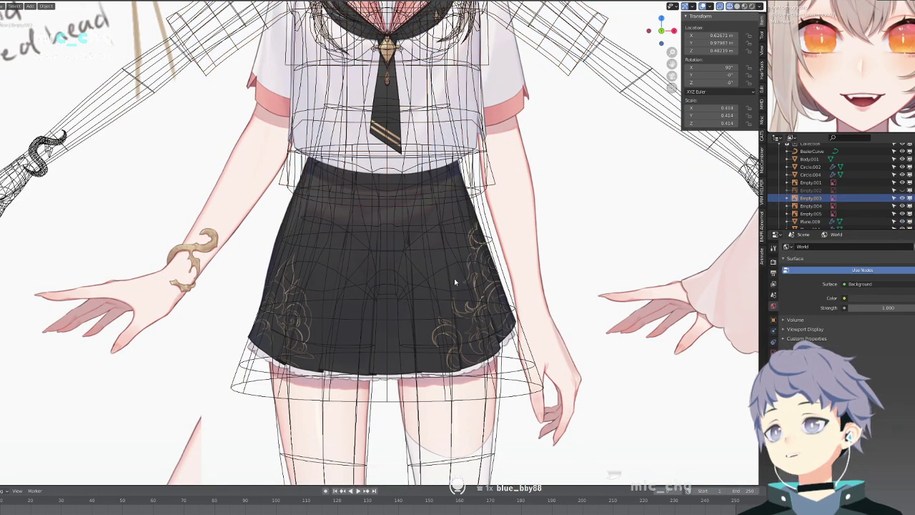
left_click(498, 268)
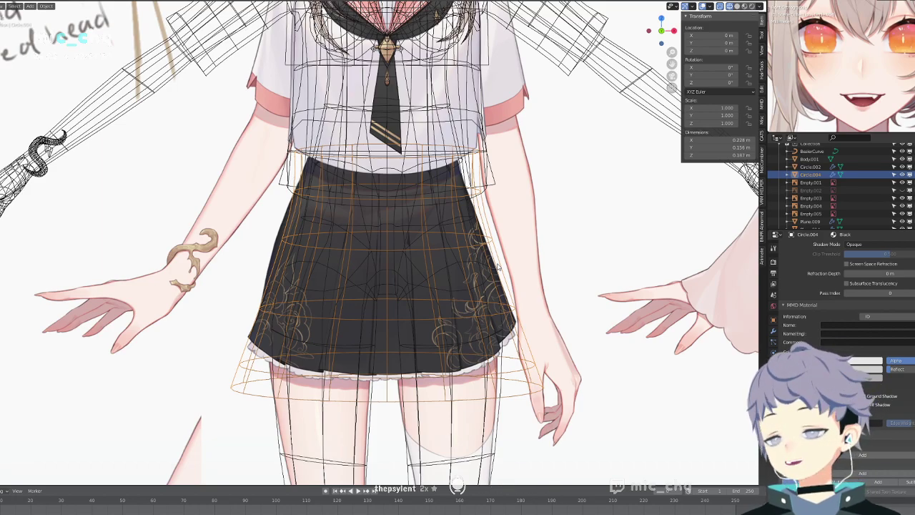
middle_click_drag(498, 268, 485, 303, "shift")
key("KP_1")
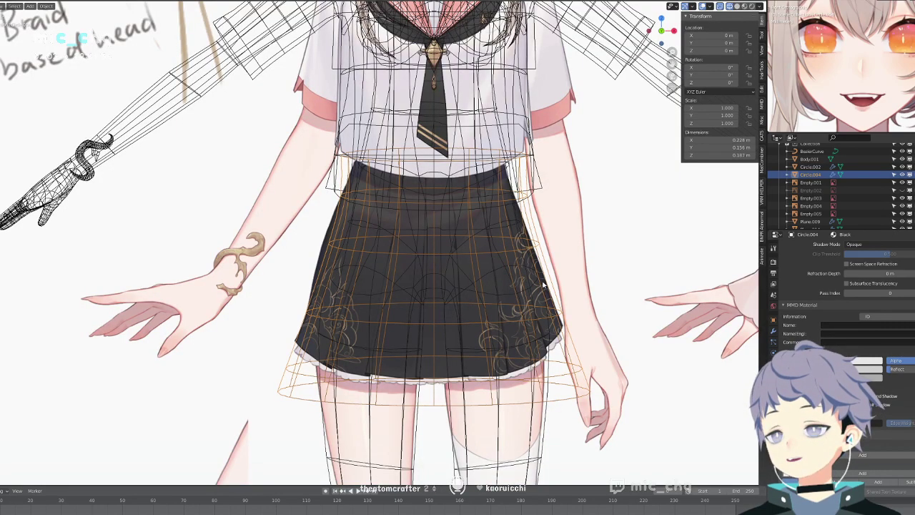
scroll(450, 322, "up", 5)
scroll(451, 322, "down", 6)
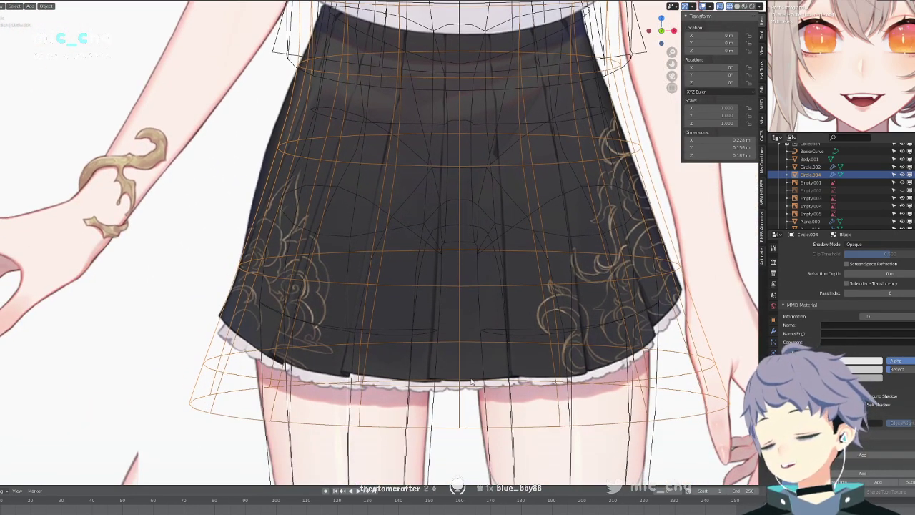
scroll(455, 381, "down", 6)
scroll(495, 266, "up", 3)
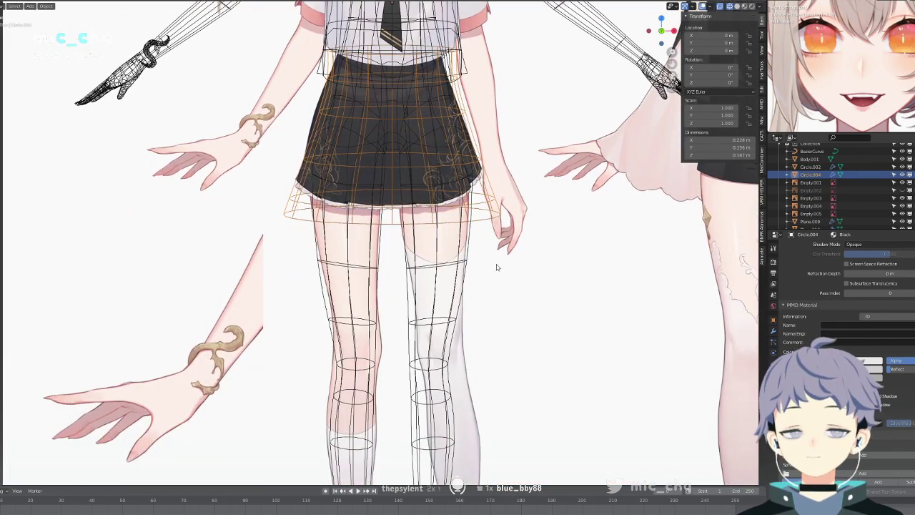
left_click(553, 297)
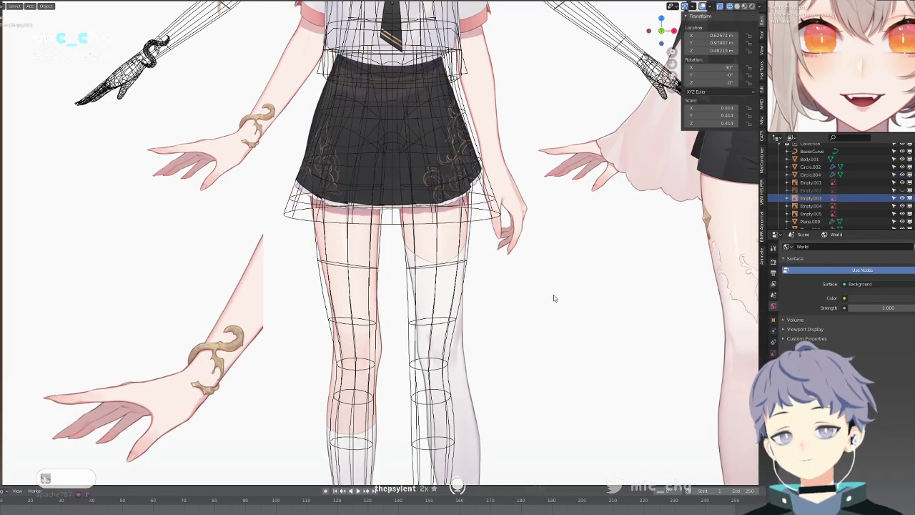
scroll(553, 297, "down", 6)
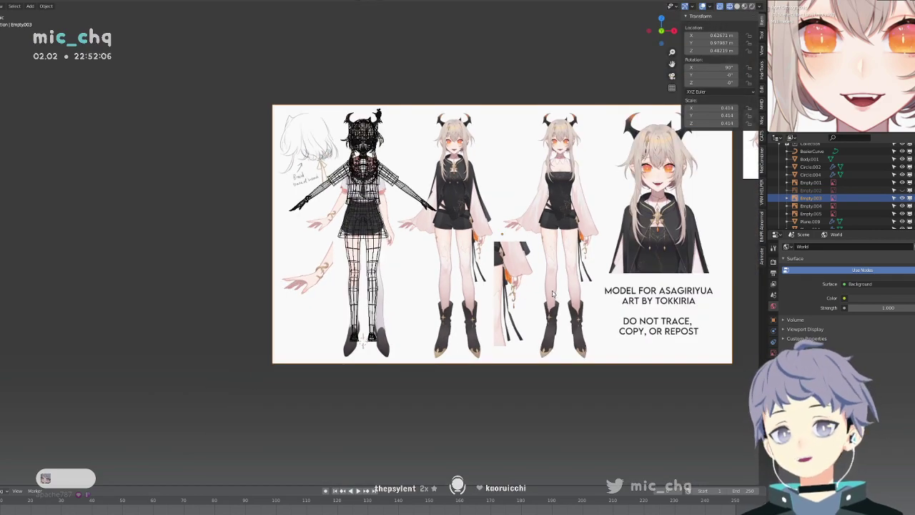
Add a new circle mesh at the world origin around the character's feet.
middle_click_drag(551, 298, 436, 313)
scroll(435, 307, "up", 4)
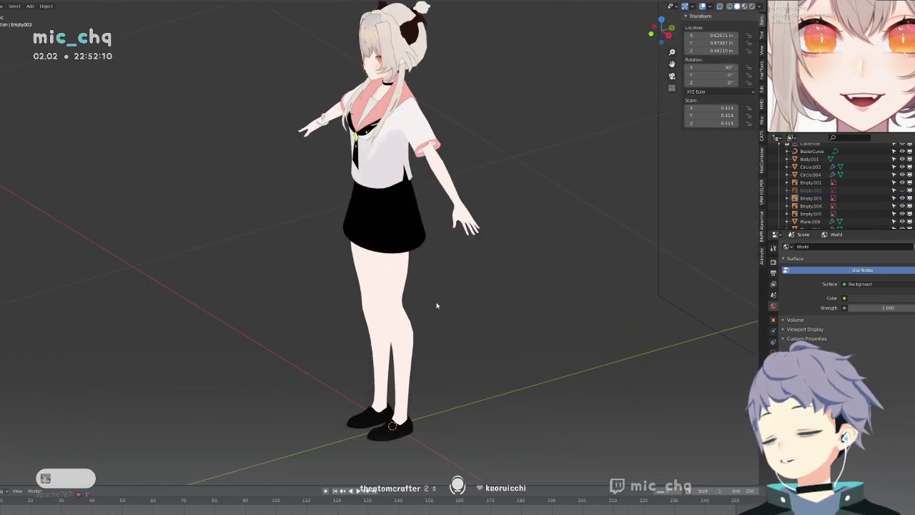
key("shift+a")
mouse_move(438, 302)
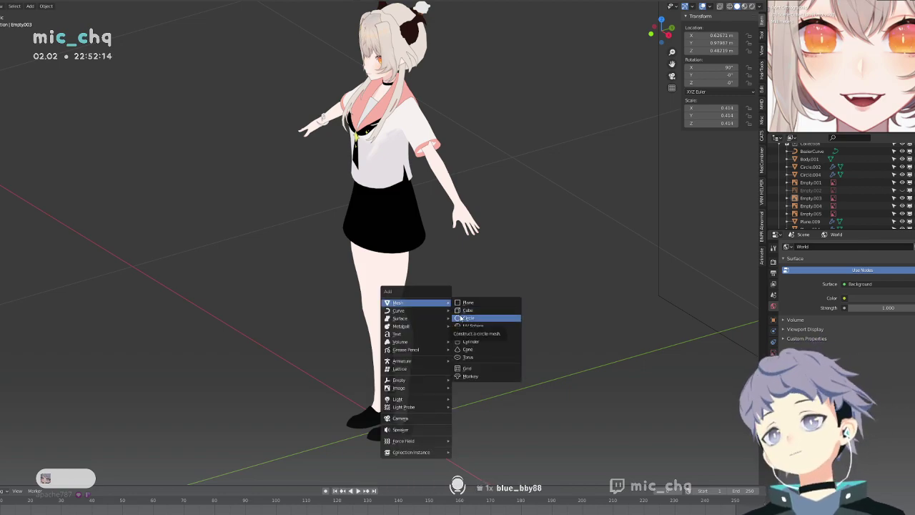
left_click(462, 317)
scroll(460, 321, "down", 4)
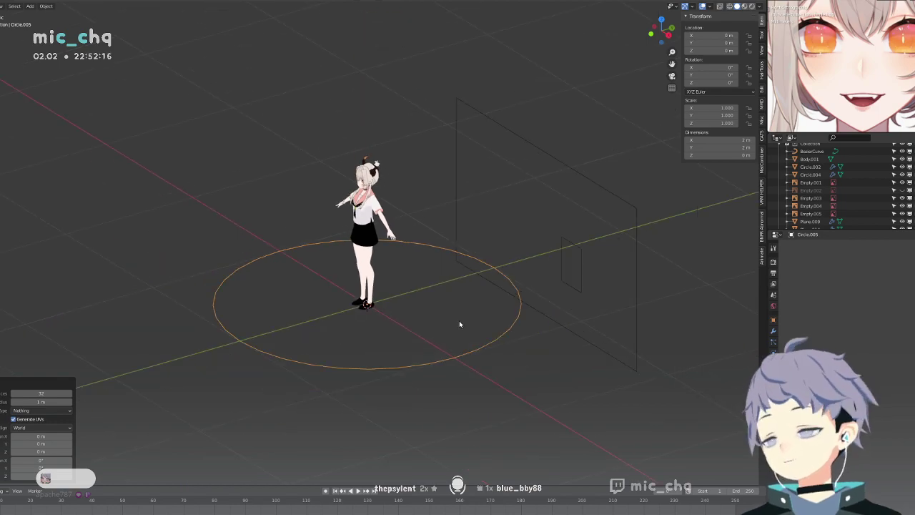
Scale all of the circle's vertices to about 0.144 in Edit Mode.
middle_click_drag(391, 309, 454, 337)
key("Tab")
key("s")
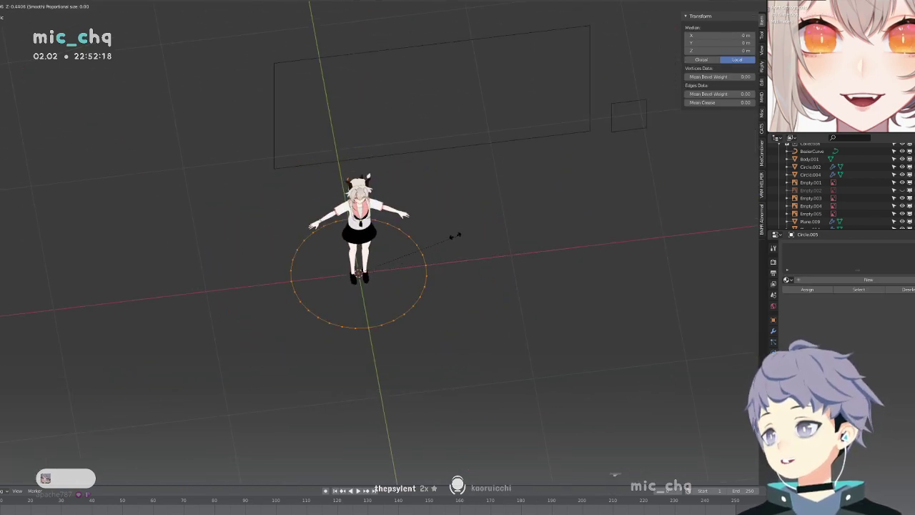
left_click(398, 248)
scroll(427, 164, "up", 9)
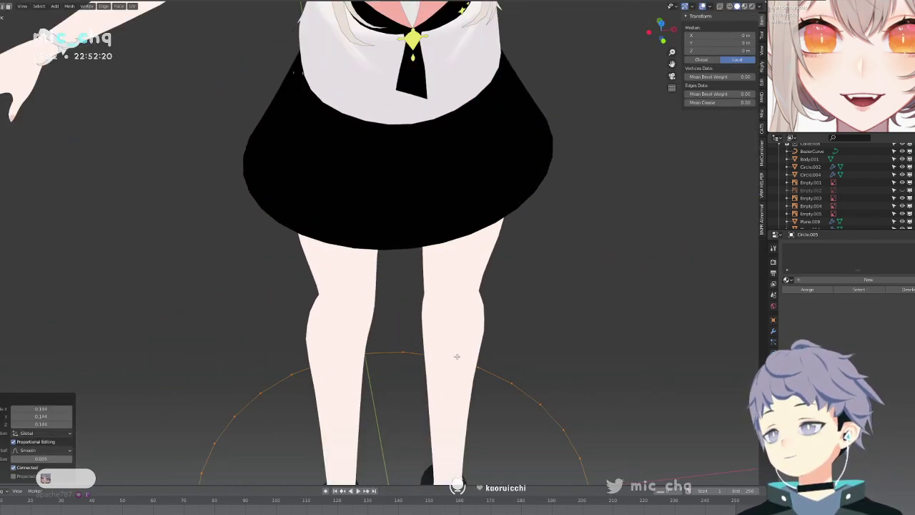
middle_click_drag(427, 163, 441, 199)
Find the Checker Deselect operator and apply it so that only every other vertex of the circle stays selected.
key("F3")
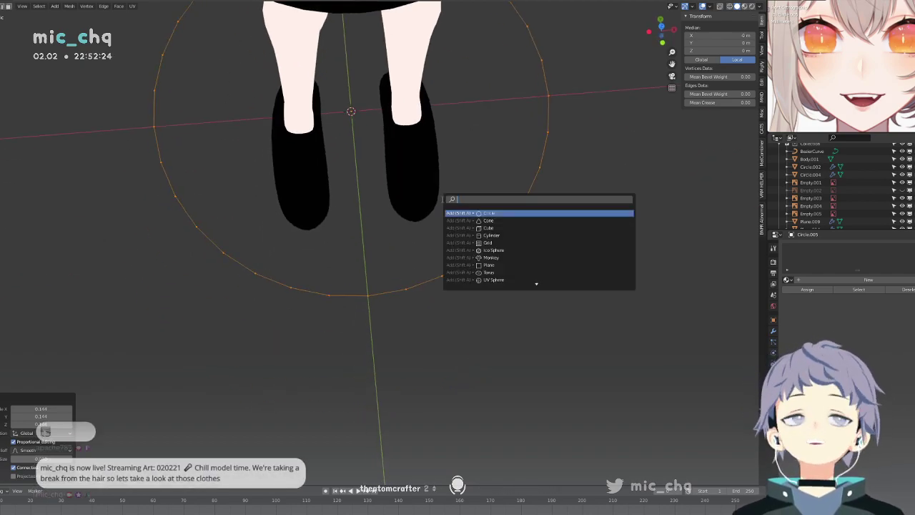
type("caca")
key("BackSpace")
key("BackSpace")
type("ca")
key("BackSpace")
key("BackSpace")
key("BackSpace")
key("BackSpace")
type("sel")
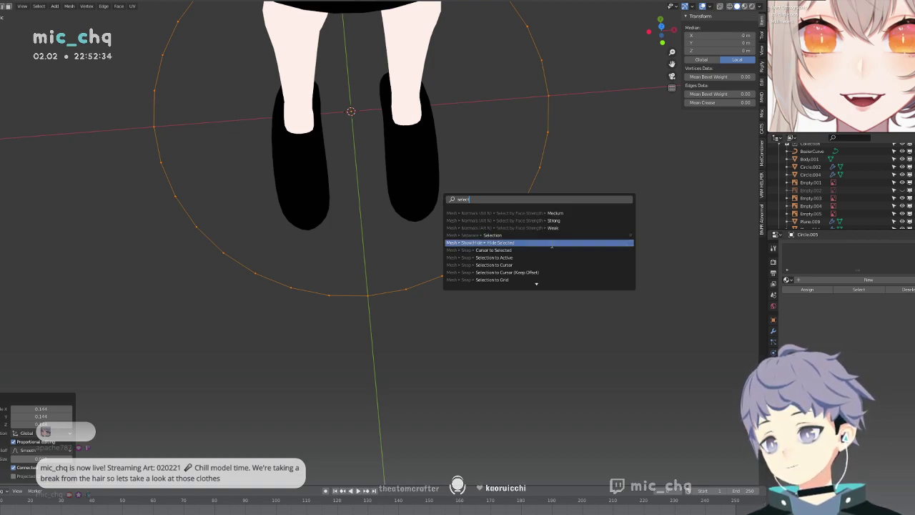
scroll(537, 281, "down", 3)
scroll(537, 281, "down", 7)
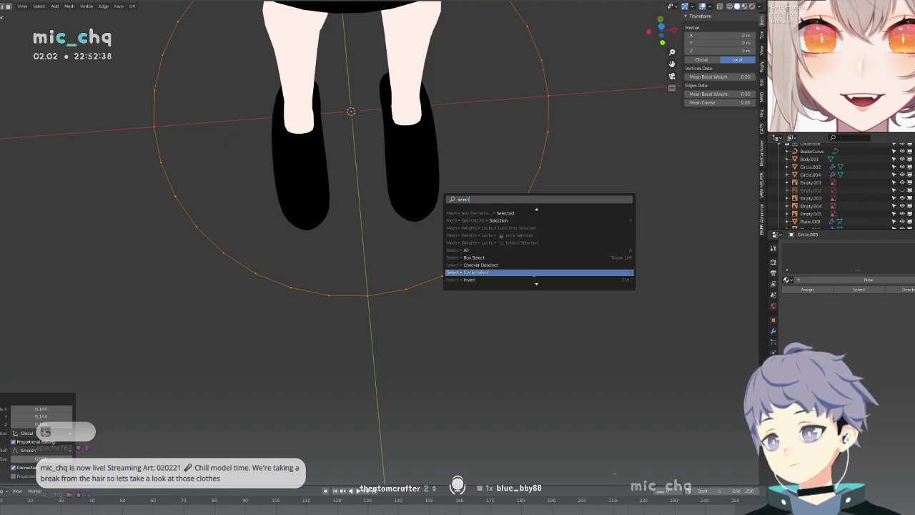
left_click(532, 265)
middle_click_drag(527, 263, 461, 276)
key("KP_1")
scroll(541, 212, "down", 6)
scroll(461, 276, "up", 5)
scroll(463, 274, "up", 1)
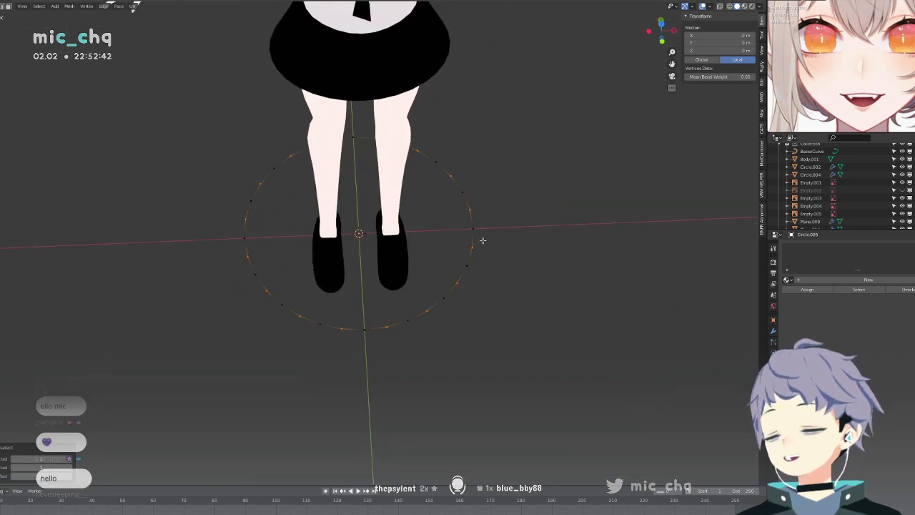
Scale the alternate circle vertices slightly inward to form a zigzag outline.
middle_click_drag(543, 229, 544, 256, "shift")
key("s")
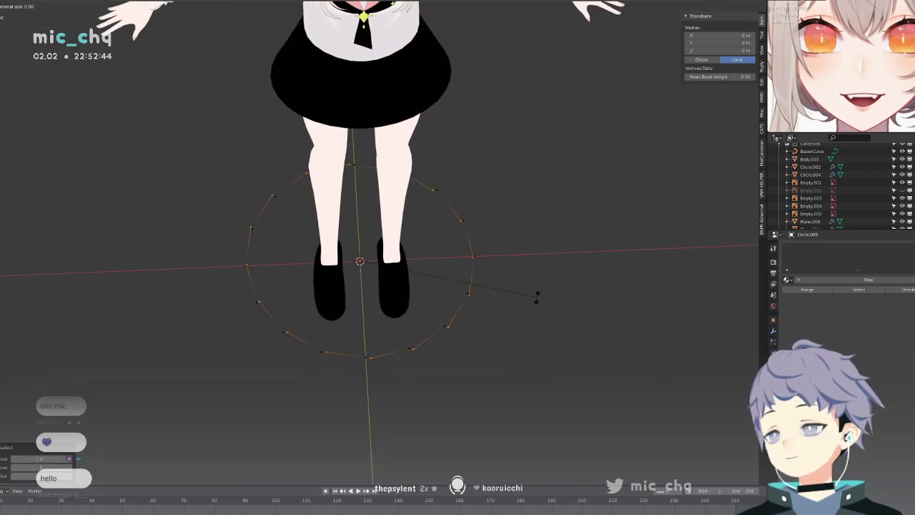
left_click(536, 276)
key("s")
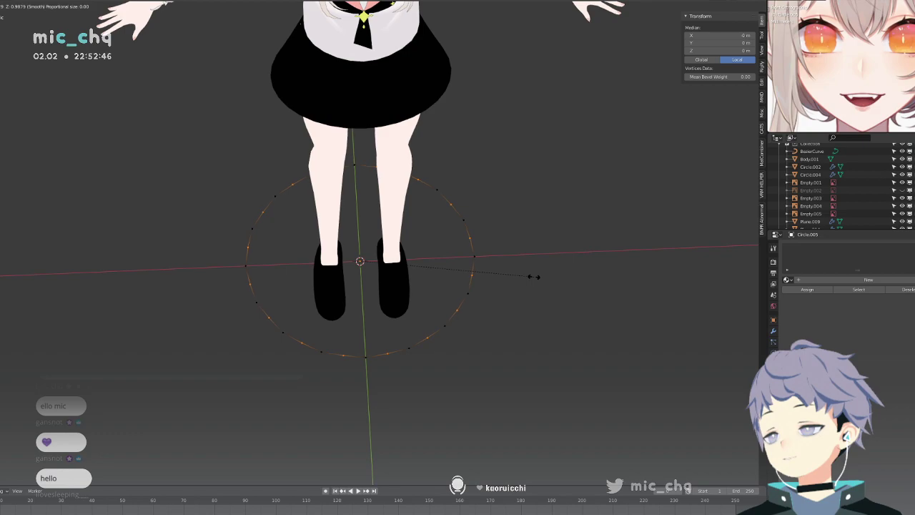
left_click(554, 259)
key("s")
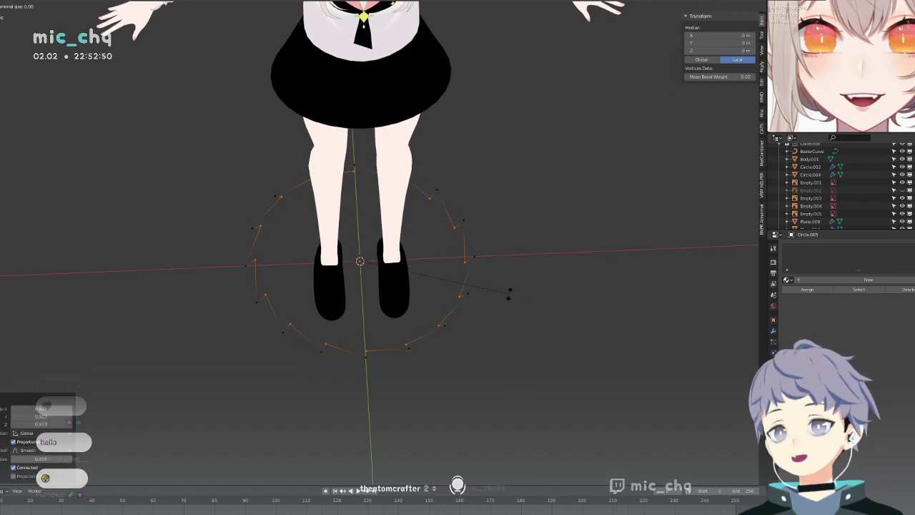
left_click(503, 301)
Rotate the alternate vertices about 14° around the vertical axis in top view to turn the zigzag into overlapping pleats.
middle_click_drag(501, 302, 449, 293)
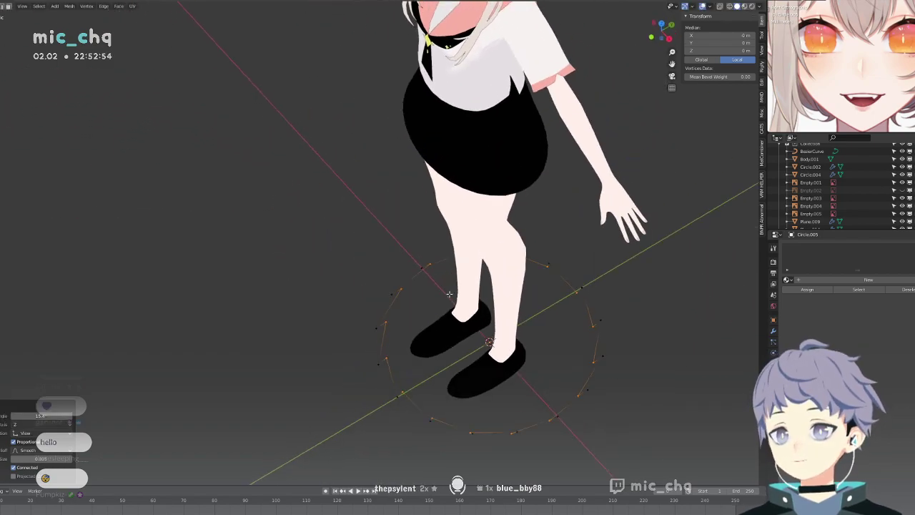
key("KP_7")
scroll(464, 217, "up", 5)
middle_click_drag(459, 55, 409, 229, "shift")
key("s")
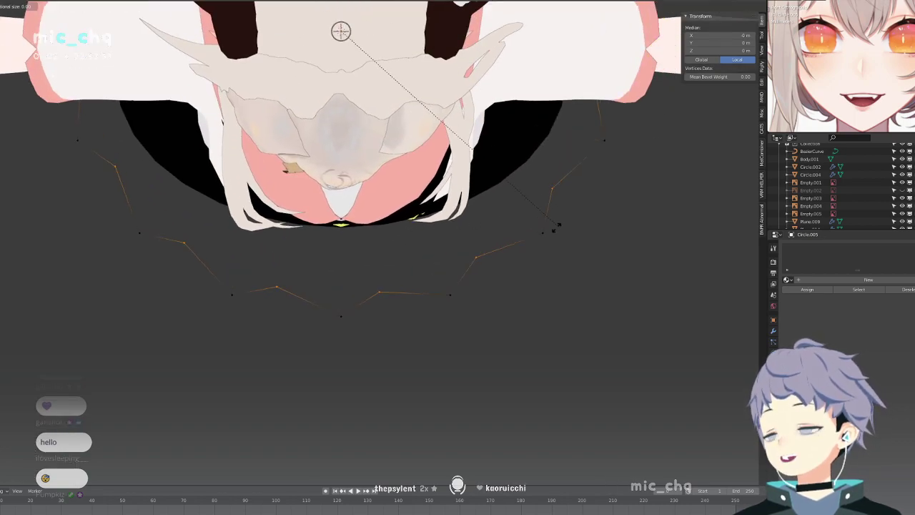
left_click(512, 261)
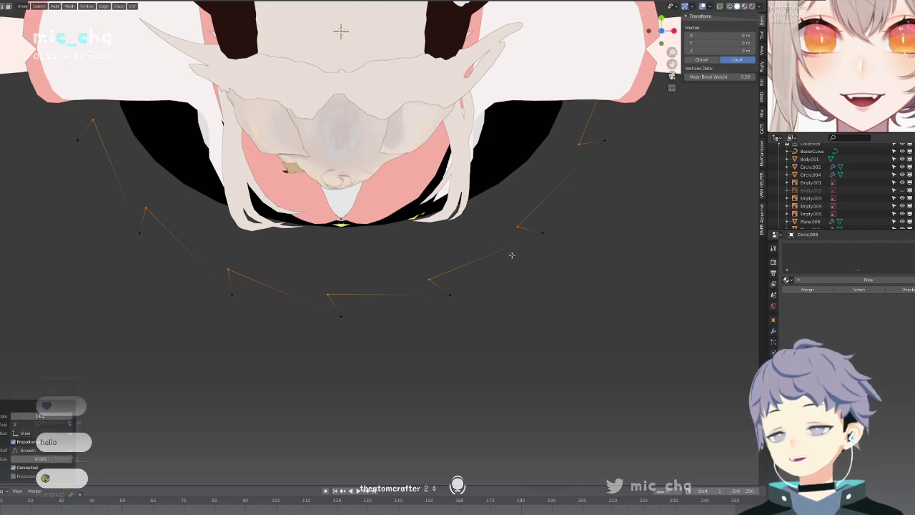
middle_click_drag(511, 255, 510, 247)
scroll(510, 248, "down", 3)
Select the whole pleated outline and extrude it upward along Z by about 0.18 m.
key("a")
key("KP_1")
scroll(510, 247, "down", 7)
middle_click_drag(458, 285, 437, 269, "shift")
key("e")
key("z")
left_click(460, 244)
scroll(437, 286, "up", 6)
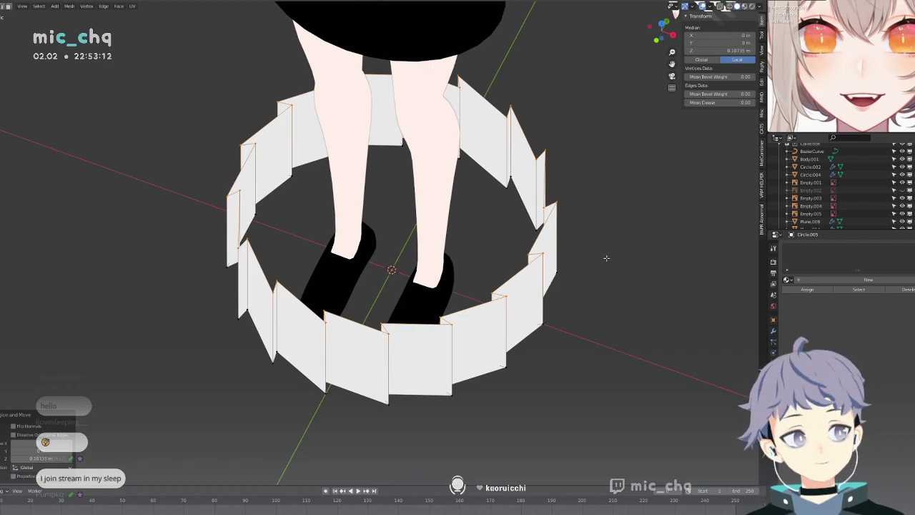
Try to isolate every other vertex on the pleated ring's bottom edge with repeated Checker Deselect in wireframe.
middle_click_drag(605, 262, 624, 290)
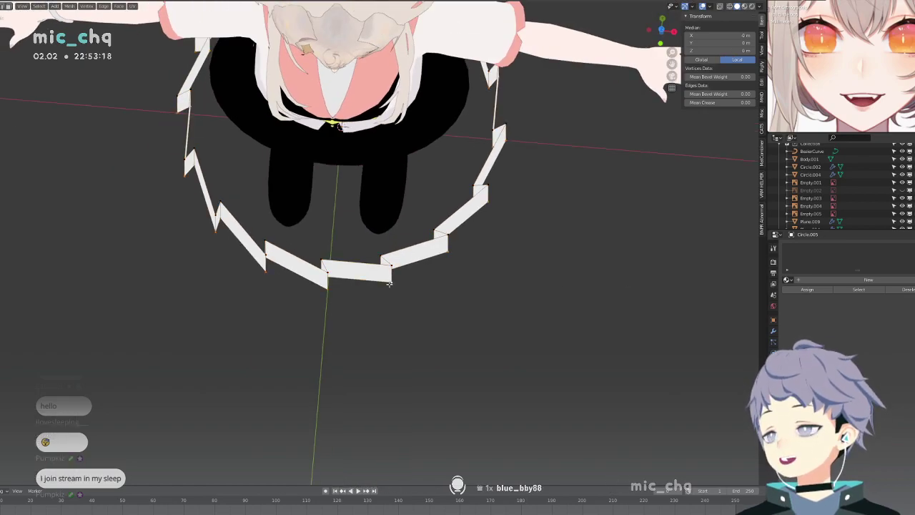
key("shift+z")
middle_click_drag(435, 292, 520, 369)
key("KP_1")
middle_click_drag(470, 327, 469, 400)
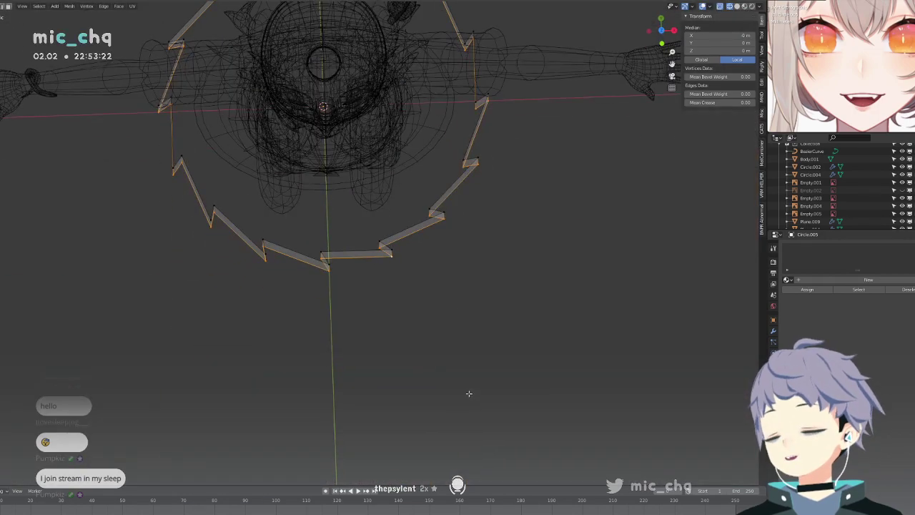
key("F3")
left_click(475, 300)
middle_click_drag(474, 299, 427, 273)
key("F3")
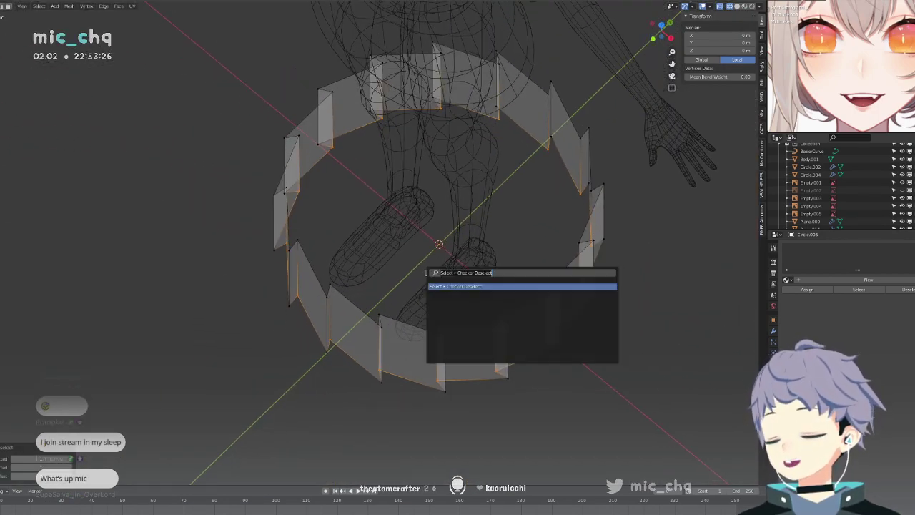
key("Return")
key("F3")
key("Return")
middle_click_drag(449, 286, 394, 293)
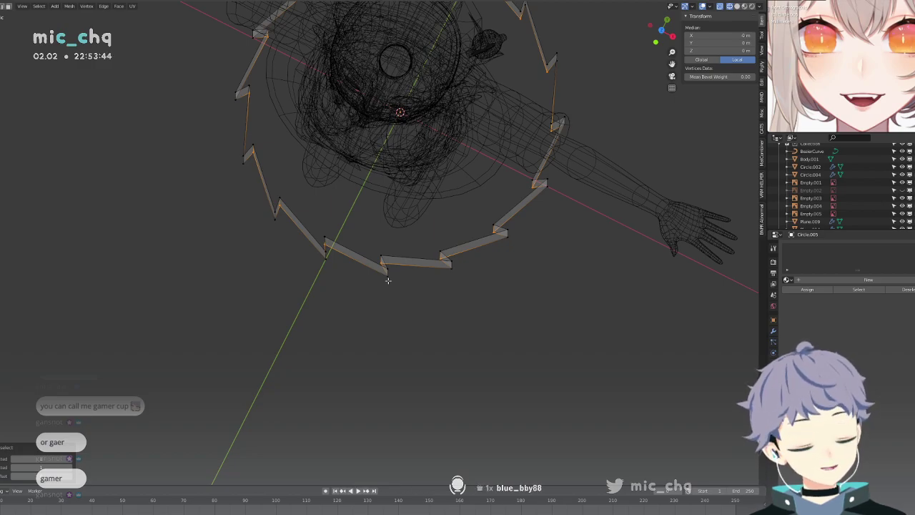
Select the outer pleat corner vertices around the ring's bottom edge one by one.
key("KP_1")
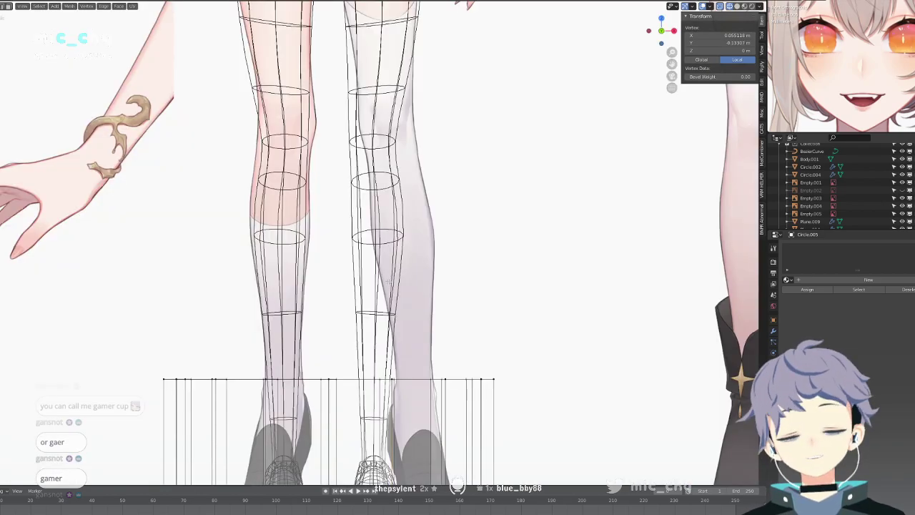
middle_click_drag(390, 281, 417, 304)
left_click(429, 295, "shift")
left_click(430, 261, "shift")
middle_click_drag(430, 261, 471, 348)
left_click(469, 309, "shift")
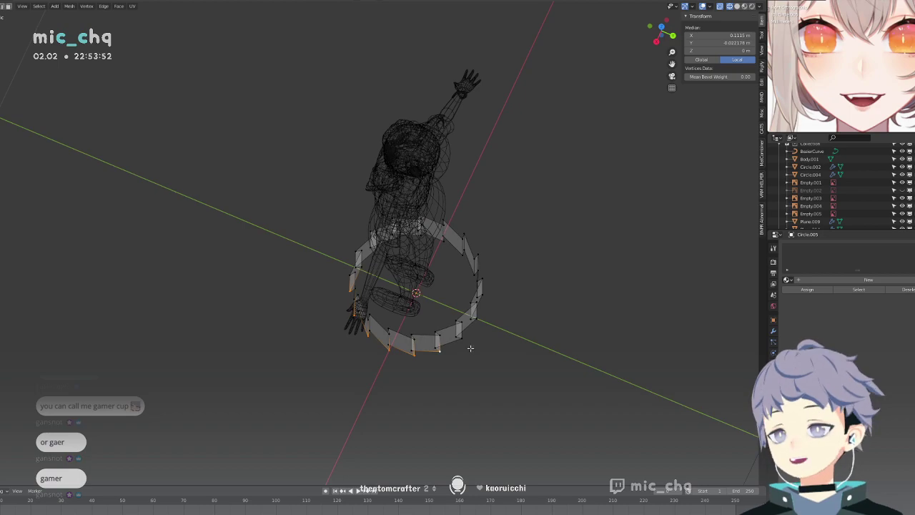
middle_click_drag(518, 311, 429, 294)
left_click(461, 329, "shift")
left_click(429, 351, "shift")
left_click(402, 286, "shift")
left_click(453, 265, "shift")
Scale the selected bottom corner vertices slightly inward and rotate them slightly to shape the lower pleat edge.
middle_click_drag(452, 265, 476, 303)
key("s")
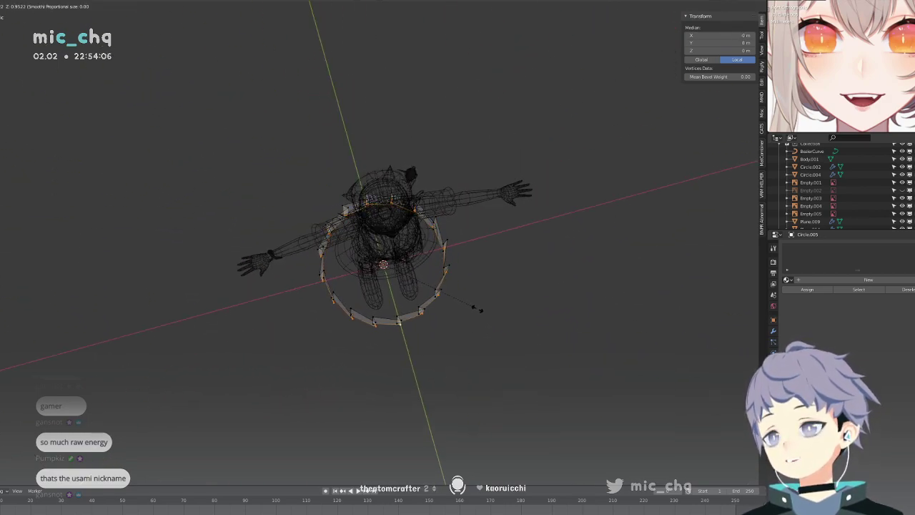
left_click(482, 309)
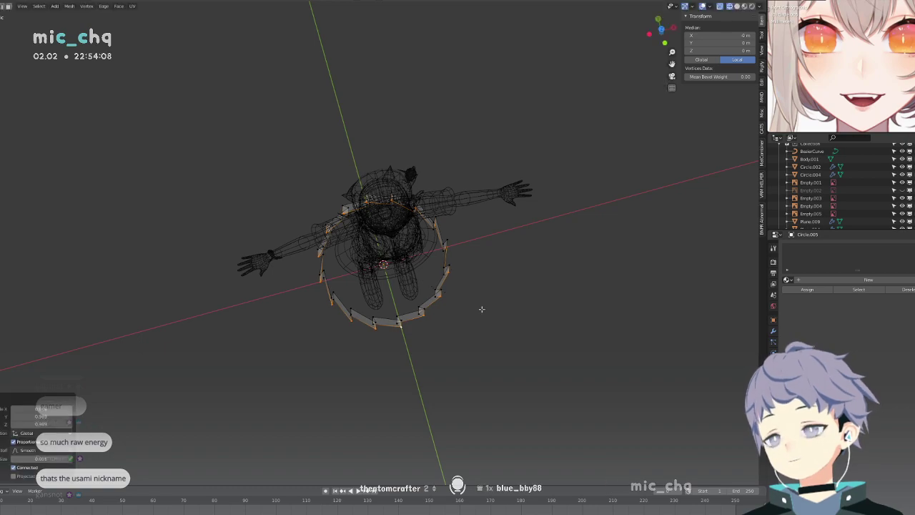
key("KP_1")
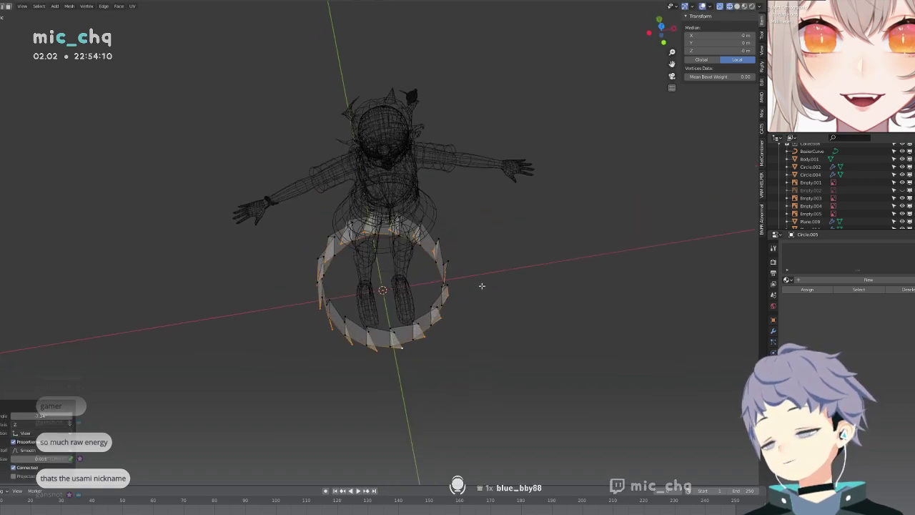
Display the pleated ring in solid view with shaded lighting, check its folds, and return to editing its mesh.
key("alt+z")
key("Tab")
mouse_move(473, 269)
middle_mouse_down()
mouse_move(469, 238)
mouse_move(451, 250)
middle_mouse_up()
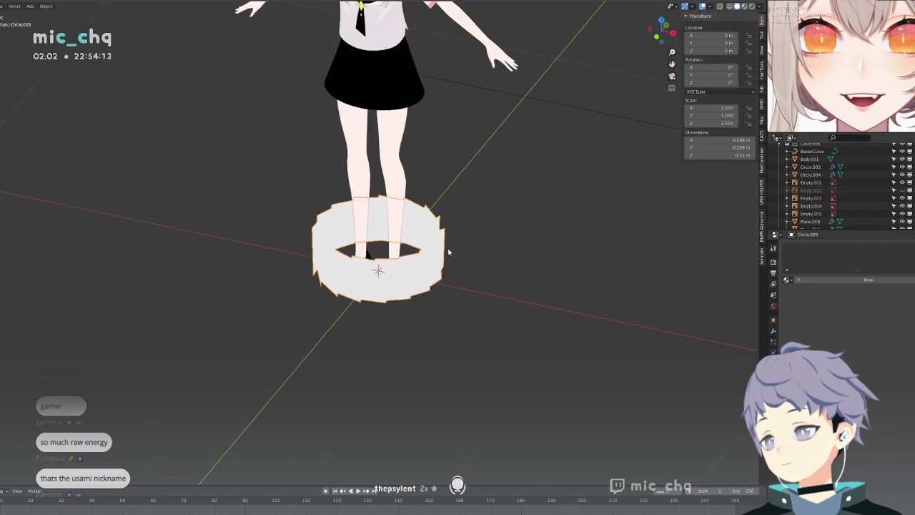
left_click(761, 6)
left_click(725, 44)
scroll(463, 250, "up", 4)
key("KP_1")
middle_click_drag(463, 250, 457, 222)
key("Tab")
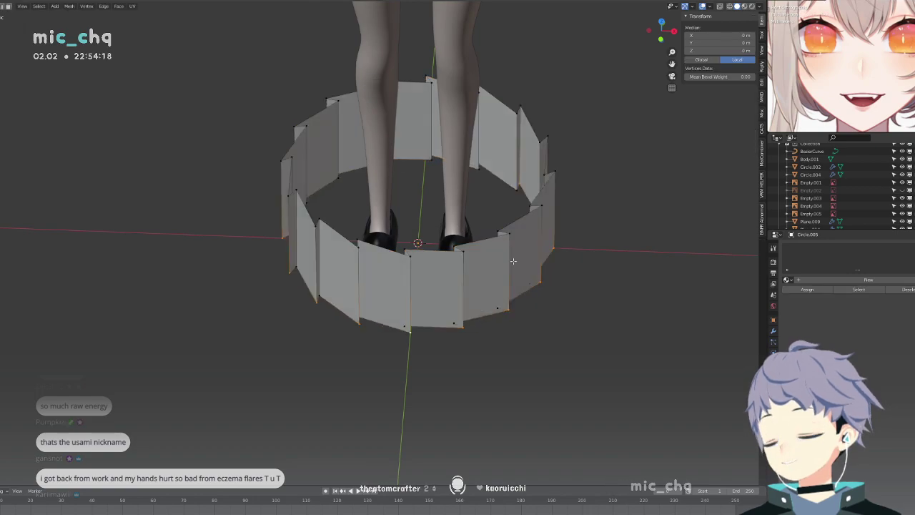
key("KP_1")
middle_click_drag(492, 235, 488, 285)
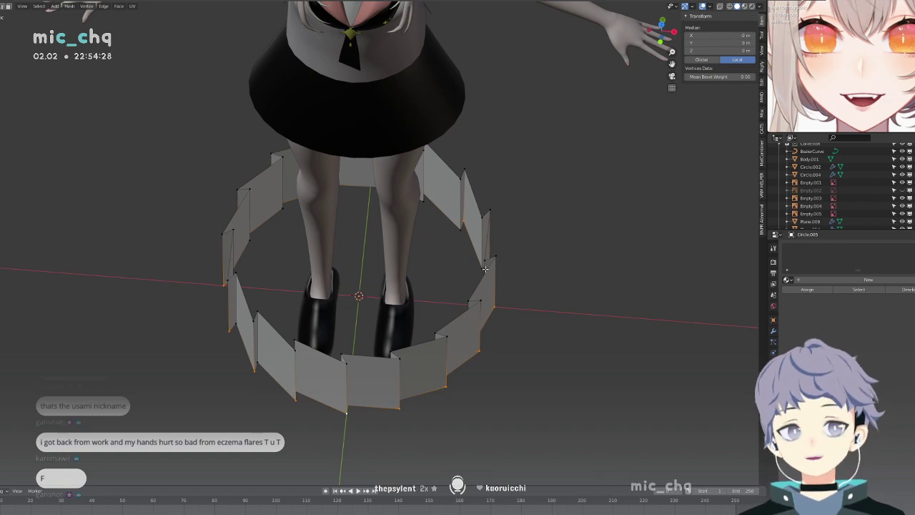
Select the top edge loop of the pleated ring and show it in front view.
left_click(490, 265)
left_click(480, 277, "ctrl+alt")
middle_click_drag(497, 285, 505, 271)
key("KP_1")
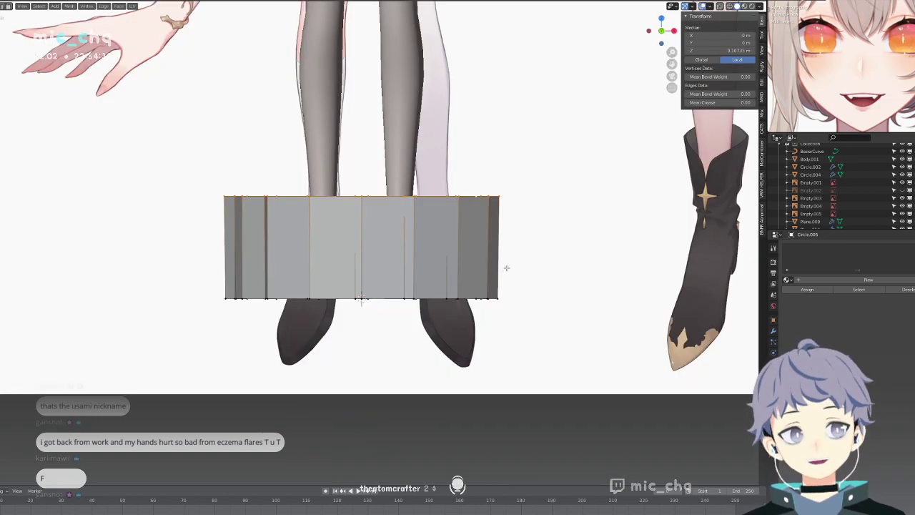
Examine the skirt pleats and hem in the reference drawing and compare them with the pleated ring.
middle_click_drag(521, 225, 515, 261, "shift")
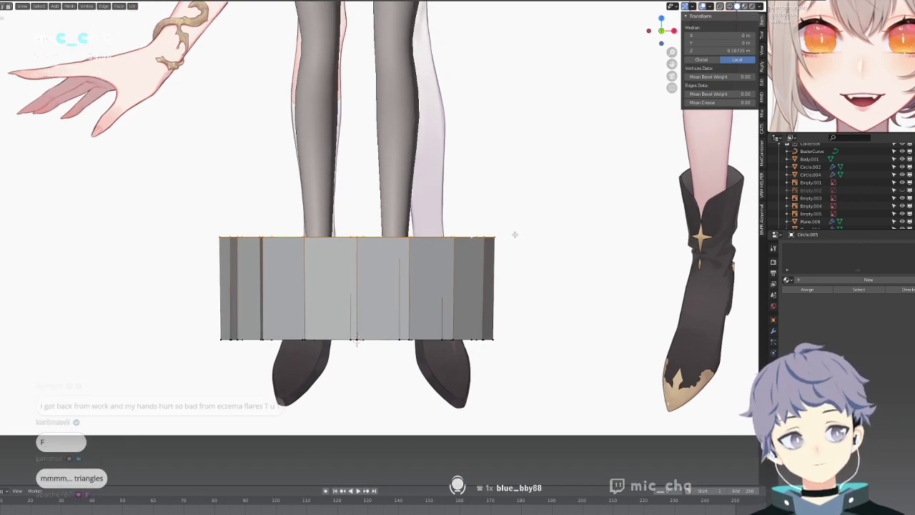
middle_click_drag(512, 236, 537, 316, "shift")
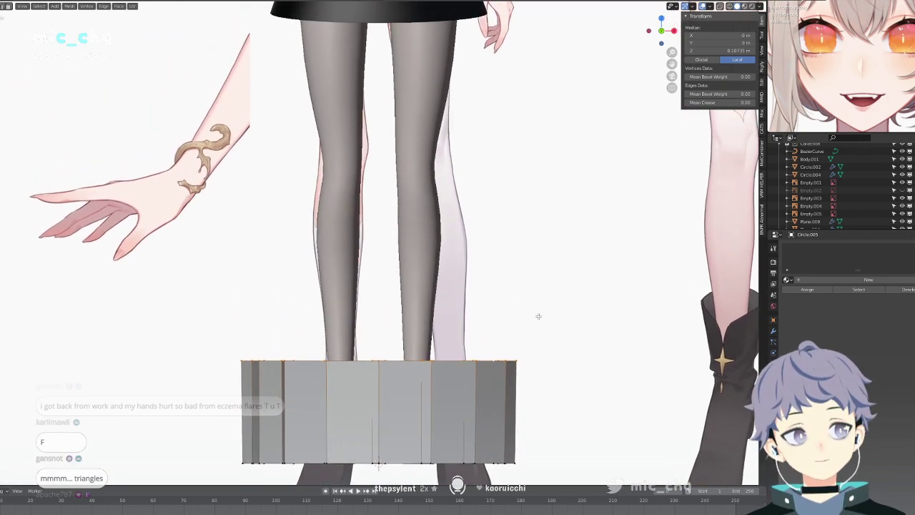
middle_click_drag(541, 244, 506, 250)
key("KP_1")
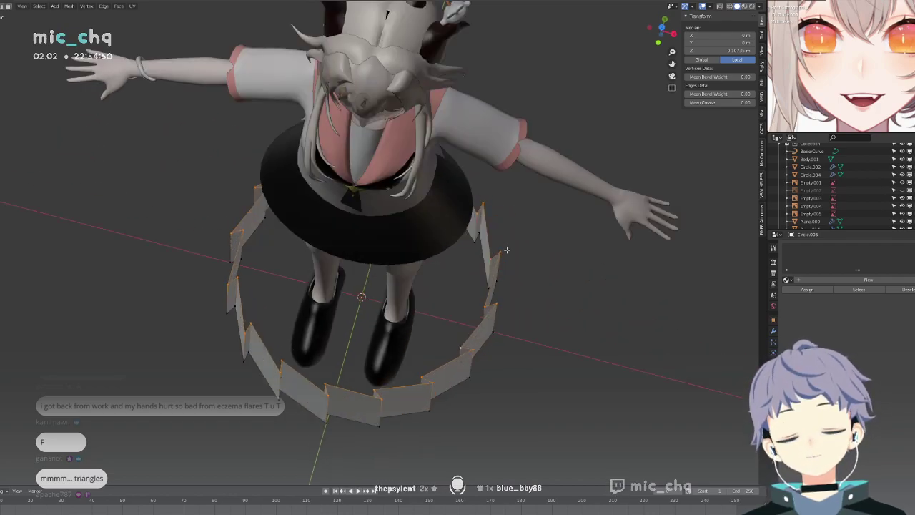
key("shift+z")
key("shift+z")
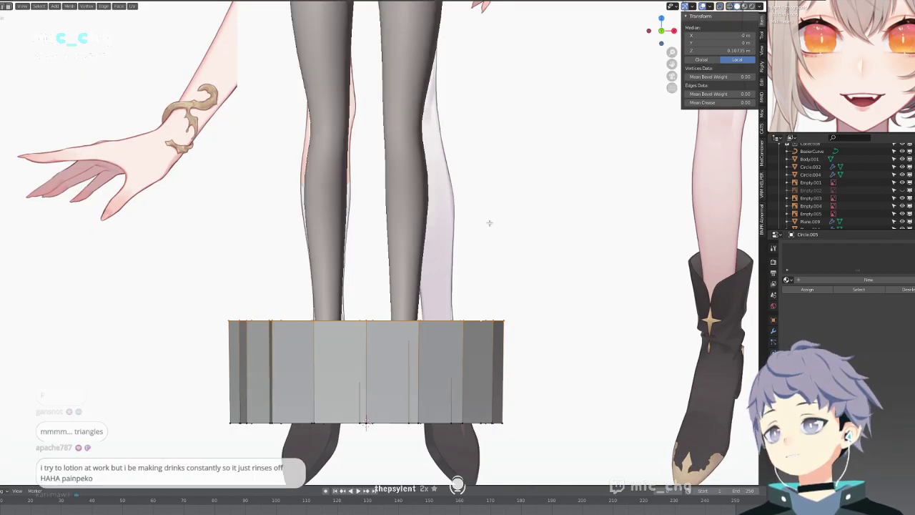
middle_click_drag(461, 129, 459, 327, "shift")
middle_click_drag(453, 260, 452, 287, "shift")
key("shift+z")
scroll(456, 259, "up", 5)
middle_click_drag(435, 64, 381, 200, "shift")
scroll(480, 290, "up", 5)
key("shift+z")
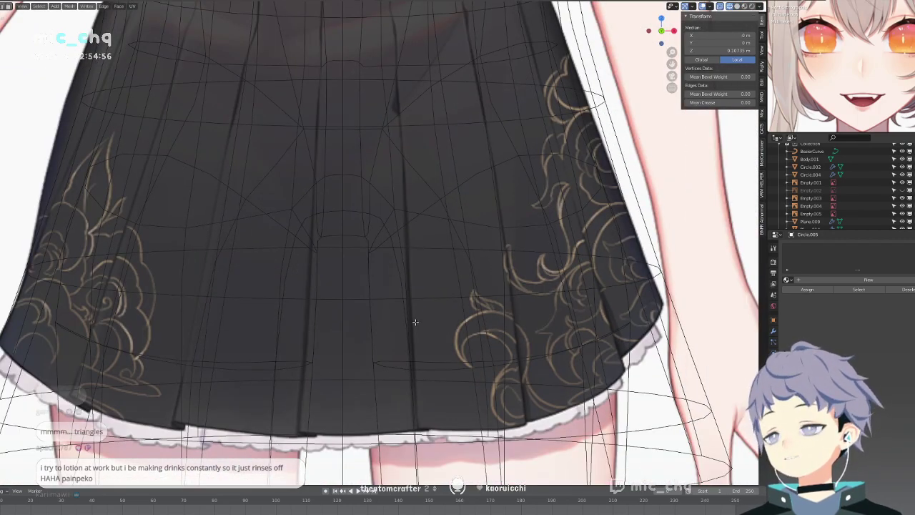
scroll(403, 336, "down", 7)
middle_click_drag(389, 399, 397, 225, "shift")
key("shift+z")
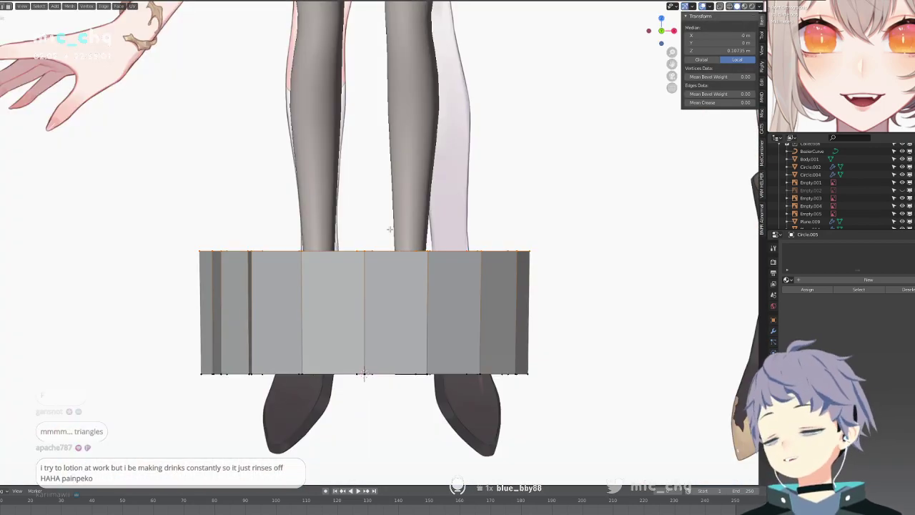
middle_click_drag(390, 228, 374, 454, "shift")
mouse_move(398, 50)
middle_mouse_down("shift")
mouse_move(398, 307)
mouse_move(427, 160)
middle_mouse_up("shift")
scroll(398, 255, "up", 7)
key("shift+z")
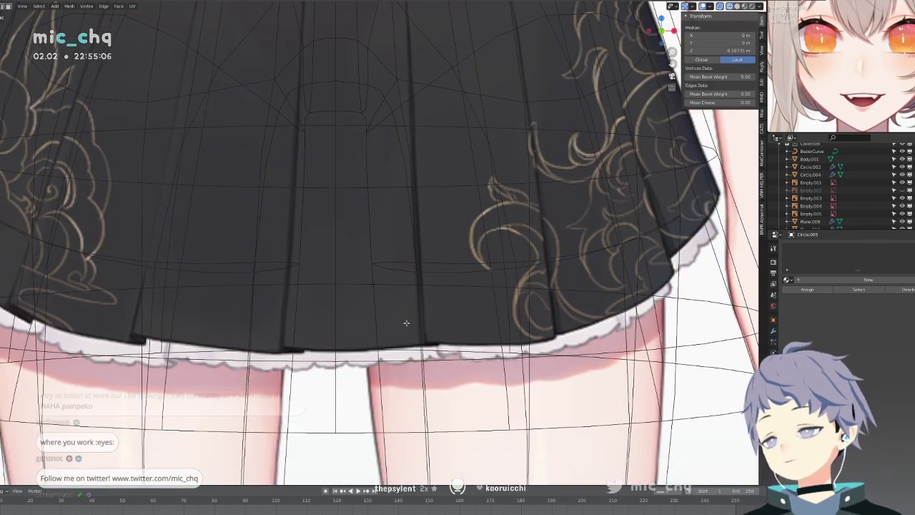
scroll(393, 330, "down", 11)
middle_click_drag(392, 332, 391, 197, "shift")
middle_click_drag(391, 279, 391, 359)
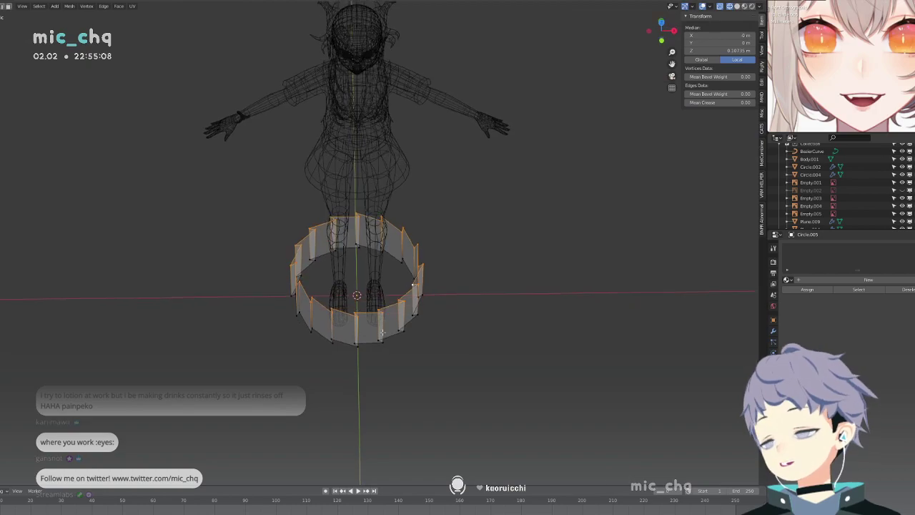
scroll(390, 357, "up", 4)
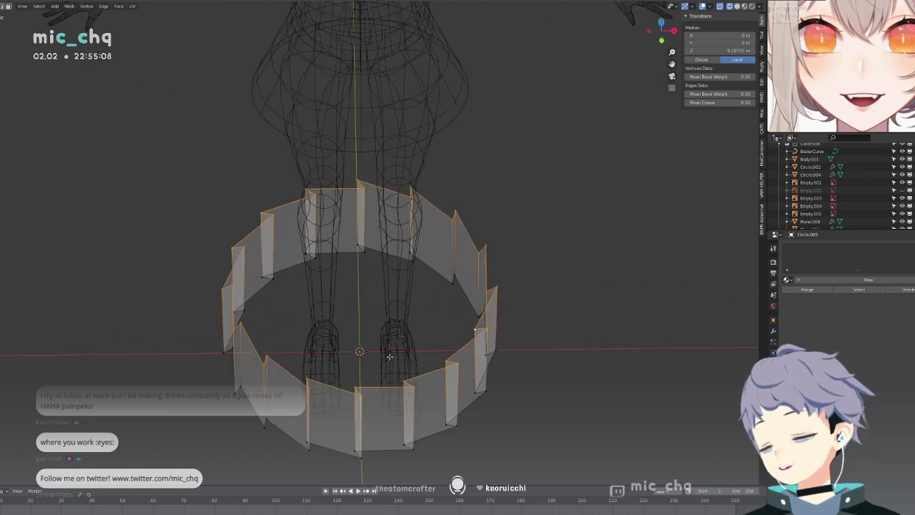
Try to rotate every other vertex of the ring's bottom edge loop, chosen with Checker Deselect.
left_click(390, 451, "alt")
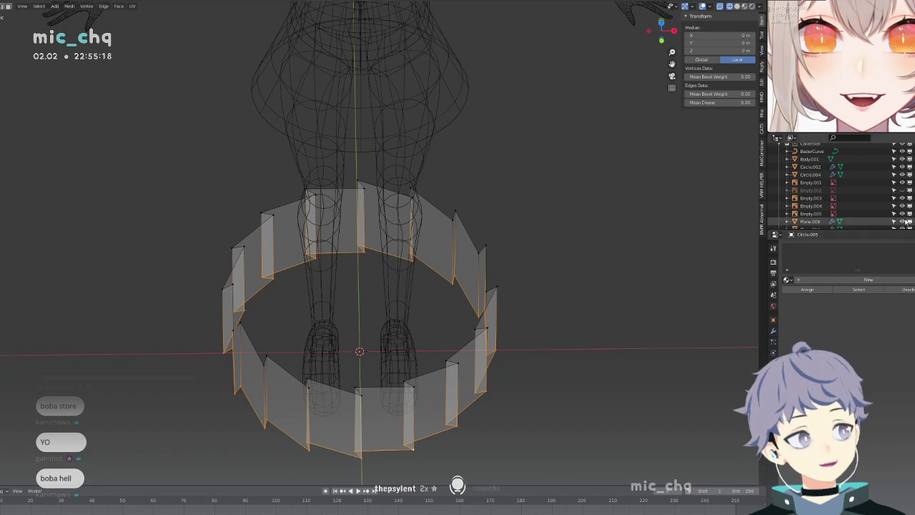
middle_click_drag(587, 311, 584, 312)
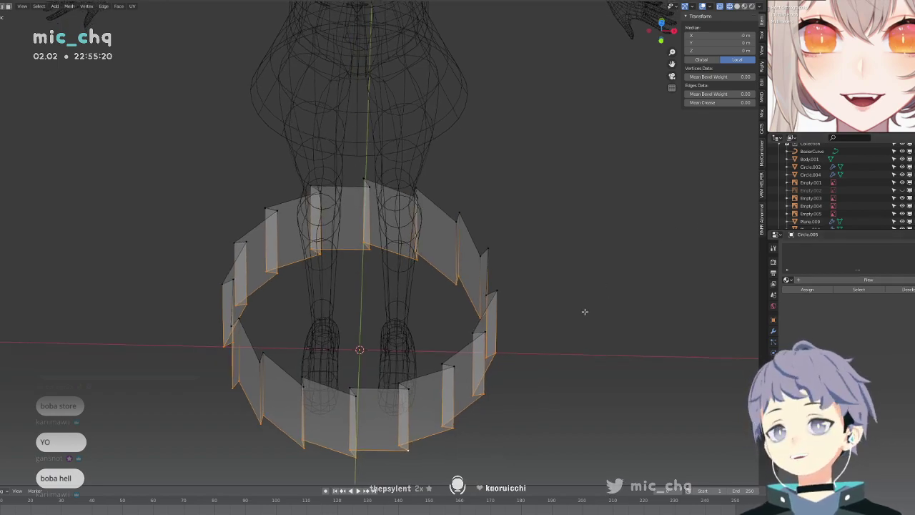
key("F3")
key("Return")
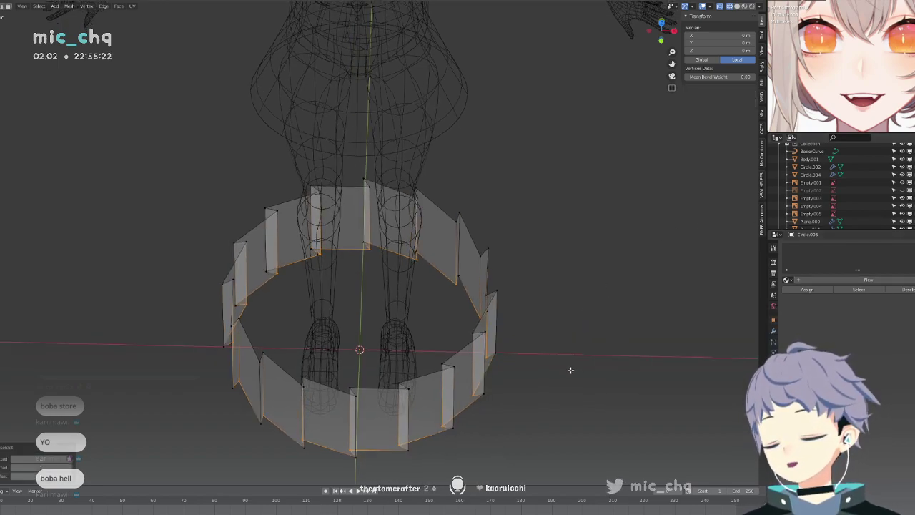
key("r")
left_click(578, 297)
mouse_move(549, 311)
middle_mouse_down()
mouse_move(545, 333)
mouse_move(556, 302)
middle_mouse_up()
key("ctrl+z")
key("ctrl+z")
Delete the vertices of the ring's top edge loop, keeping only the bottom zigzag outline.
key("x")
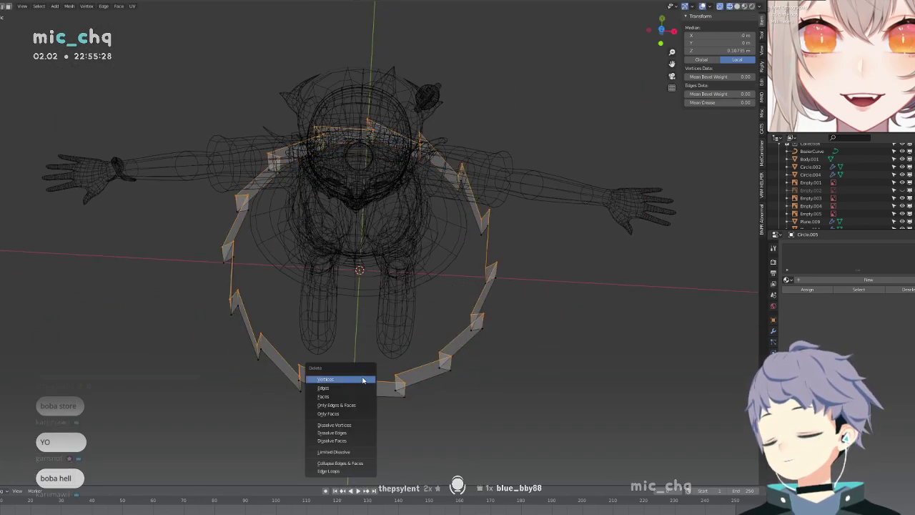
left_click(363, 380)
Try to rotate alternate vertices of the remaining zigzag outline after applying Checker Deselect to the whole outline.
key("a")
key("F3")
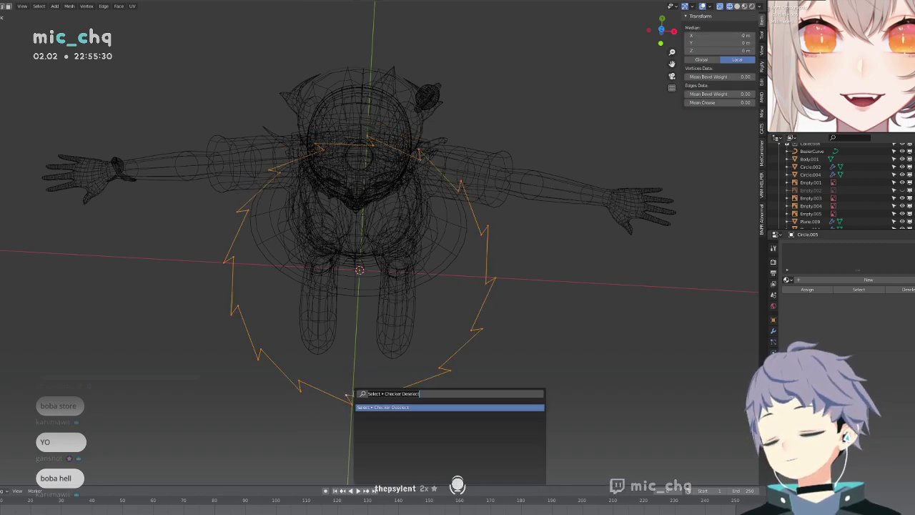
key("Return")
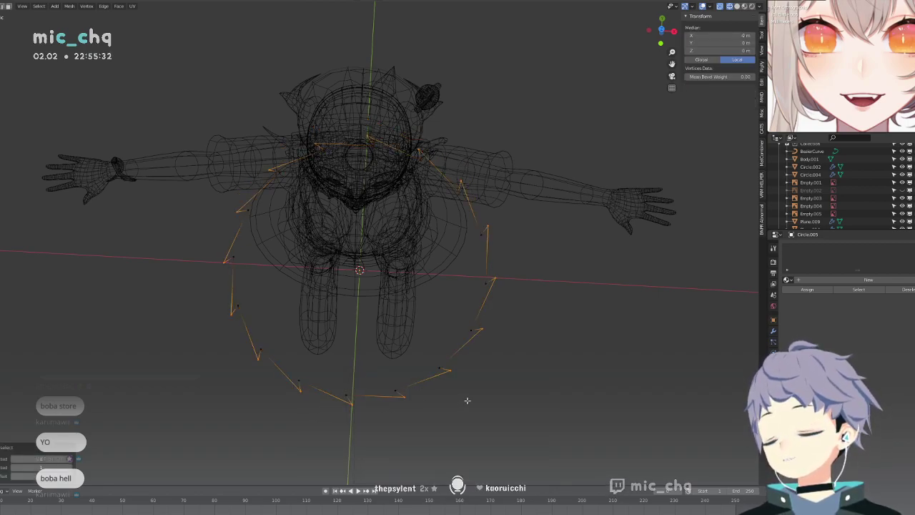
key("r")
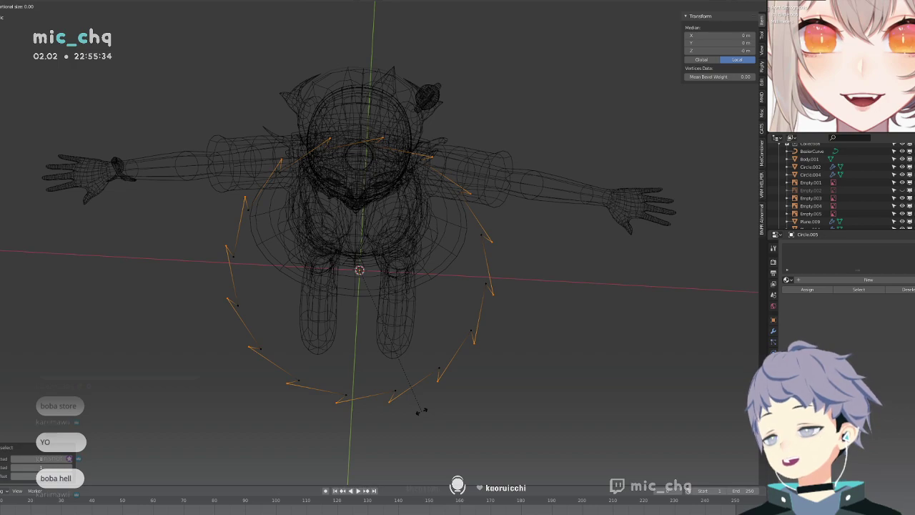
left_click(421, 411)
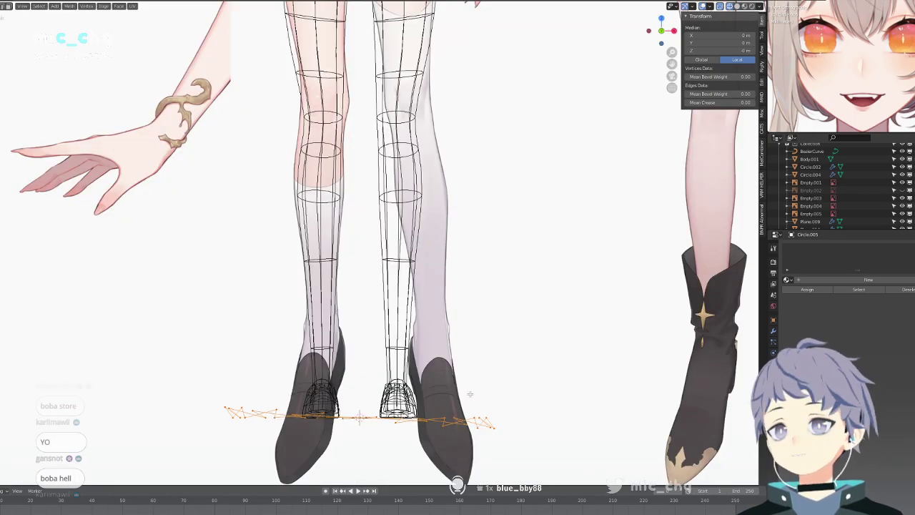
key("ctrl+e")
middle_click_drag(570, 312, 594, 245, "shift")
key("ctrl+z")
key("ctrl+z")
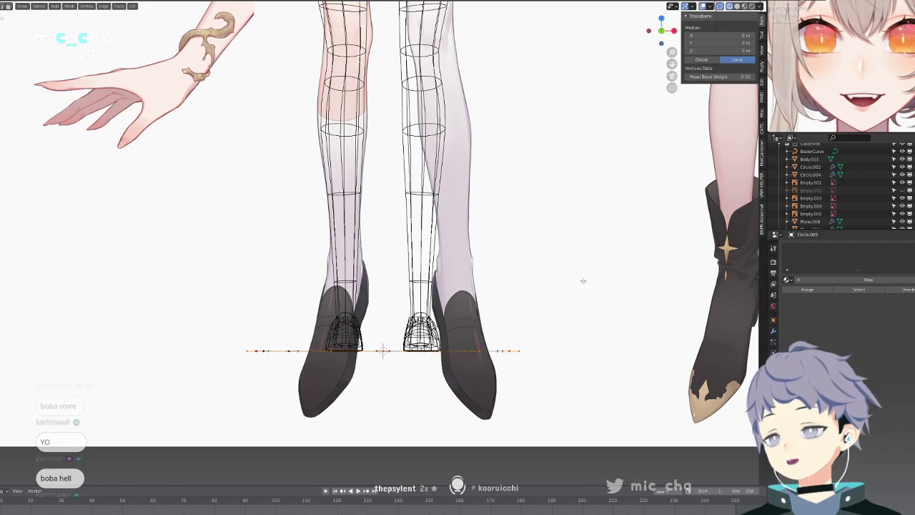
Try to extrude only the alternate outline vertices upward by about 0.1 m.
key("e")
middle_click_drag(581, 278, 568, 256)
left_click(574, 202)
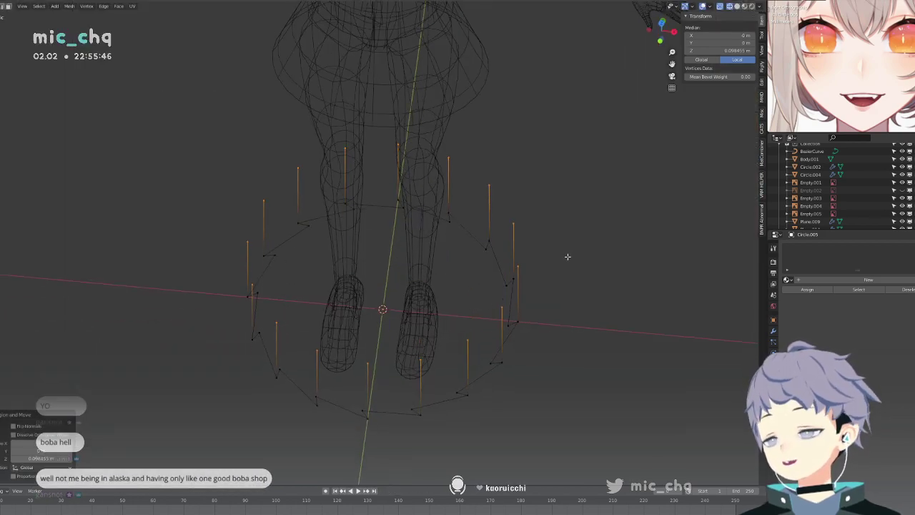
key("ctrl+z")
Select the whole zigzag outline and extrude it upward along Z by about 0.248 m.
key("a")
key("KP_1")
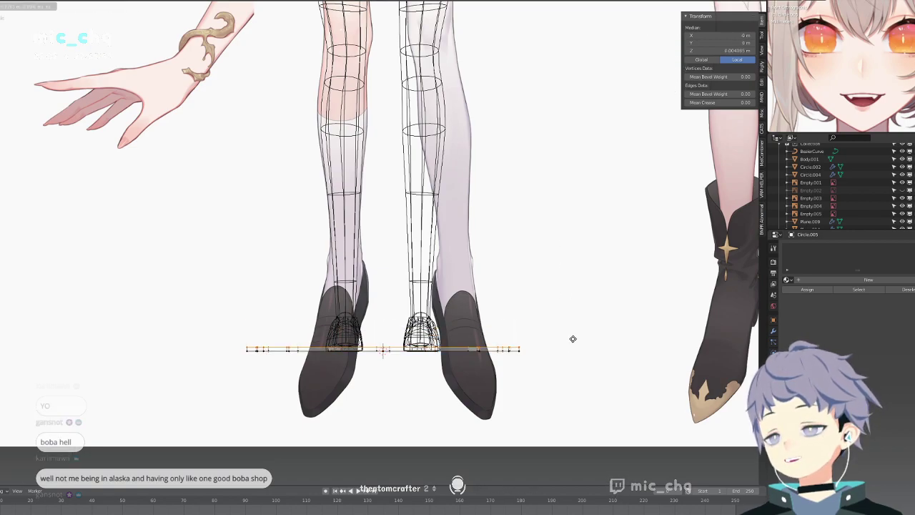
key("e")
key("z")
left_click(568, 106)
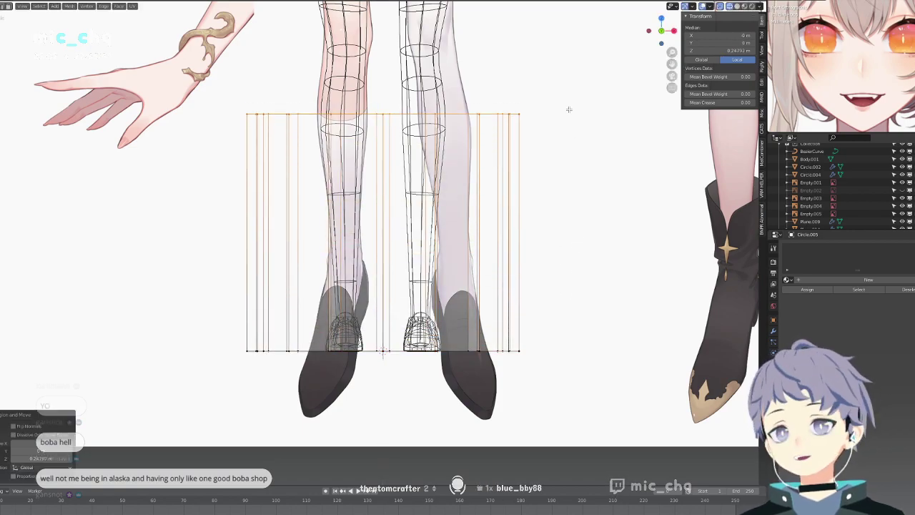
Raise the extruded top edge loop along Z by about 0.047 m.
middle_click_drag(567, 158, 599, 236)
scroll(565, 257, "up", 4)
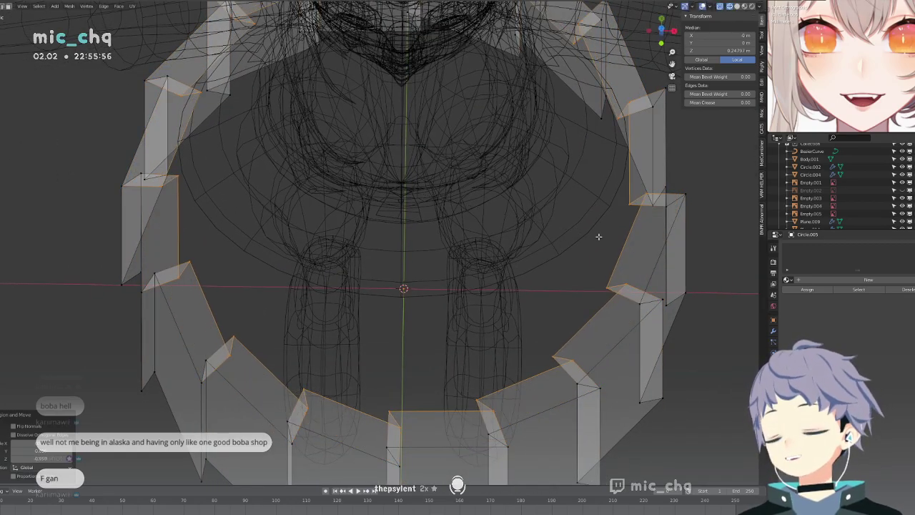
key("KP_1")
middle_click_drag(614, 135, 590, 278, "shift")
key("g")
key("z")
left_click(582, 179)
Try to round the pleated tube's top edge loop with LoopTools Circle.
middle_click_drag(582, 172, 547, 248, "shift")
right_click(547, 248)
mouse_move(547, 247)
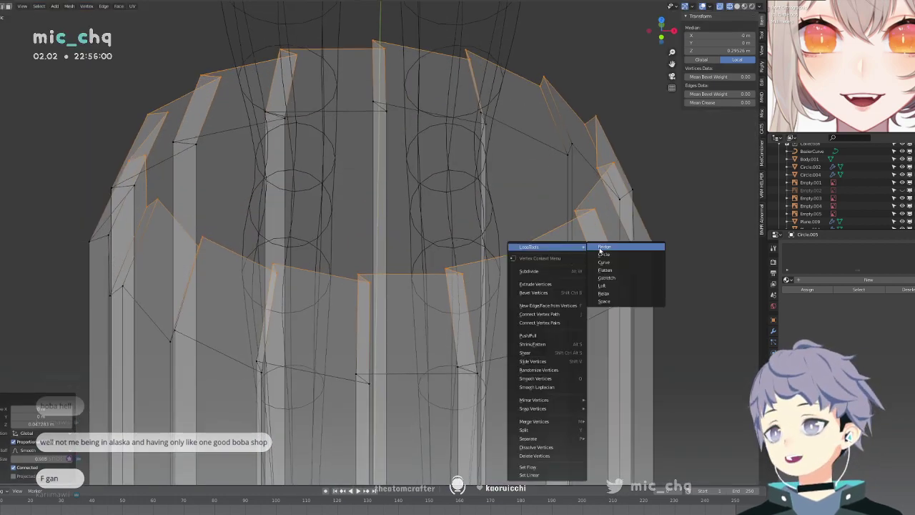
left_click(604, 256)
key("ctrl+z")
Apply LoopTools Circle to the top edge loop to turn the zigzag into a round waistline.
scroll(603, 255, "down", 2)
right_click(601, 248)
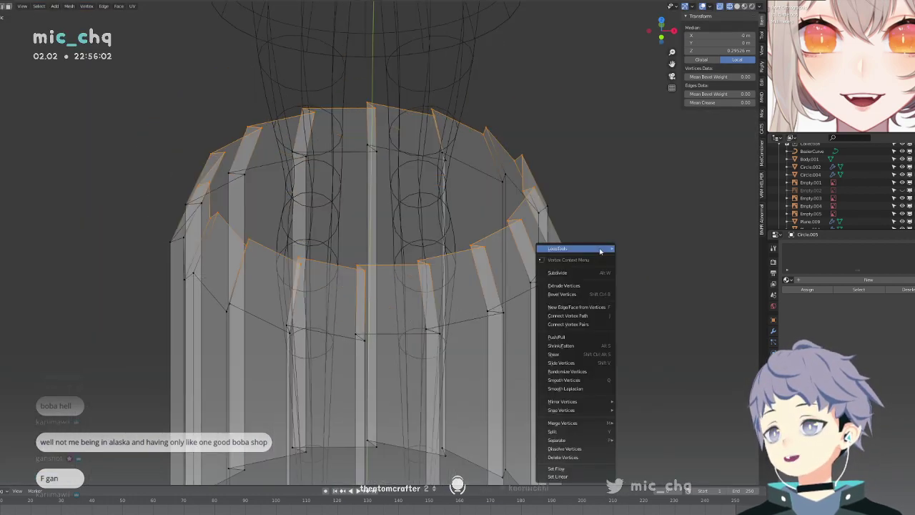
mouse_move(600, 248)
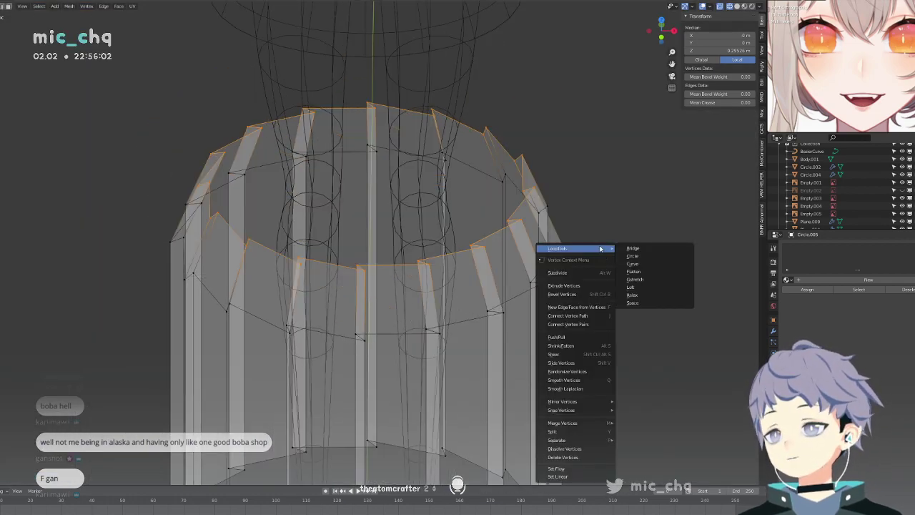
left_click(642, 257)
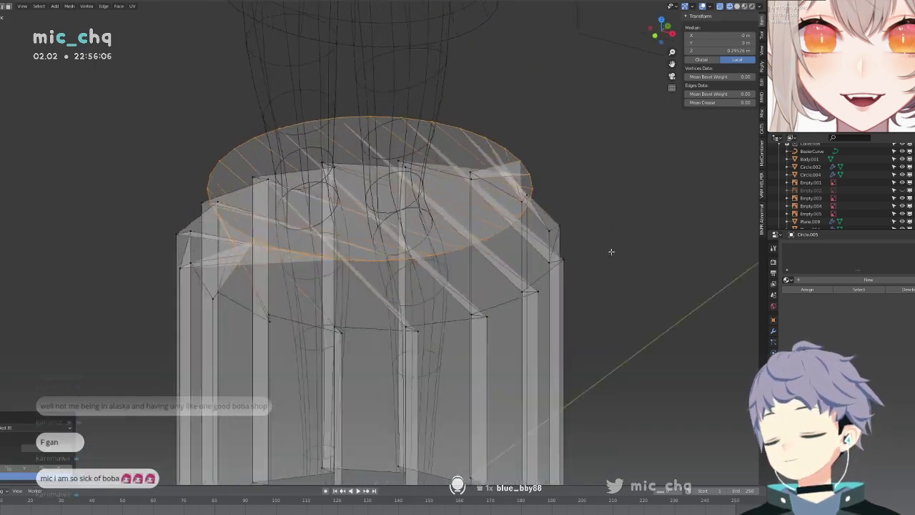
Try rotating the round waistline loop, and undo back to the zigzag top edge.
middle_click_drag(558, 232, 520, 255)
key("r")
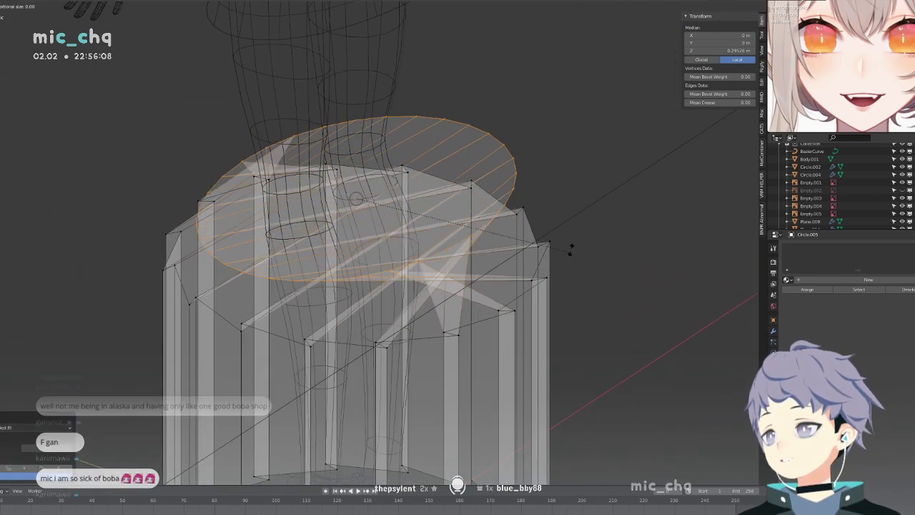
left_click(586, 202)
key("ctrl+z")
middle_click_drag(558, 221, 498, 326)
key("KP_1")
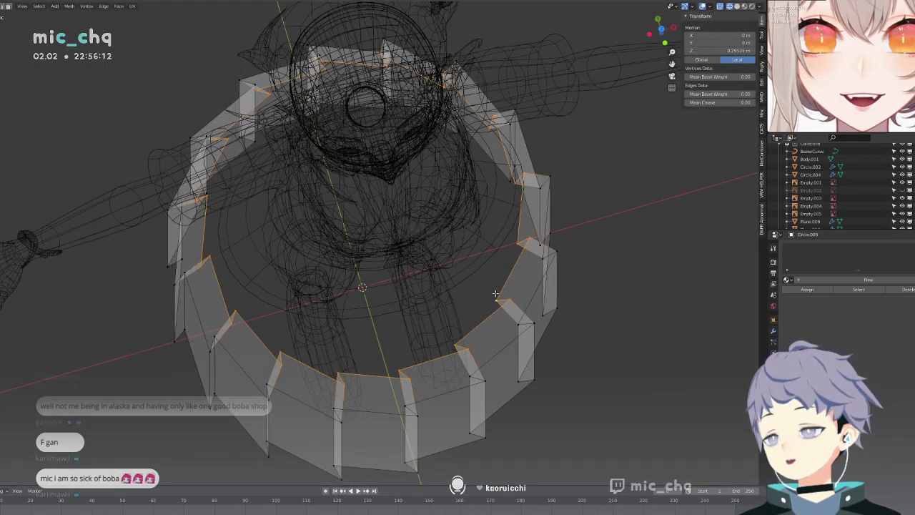
Apply Checker Deselect to the zigzag top edge loop and rotate the remaining alternate vertices around the skirt.
key("F3")
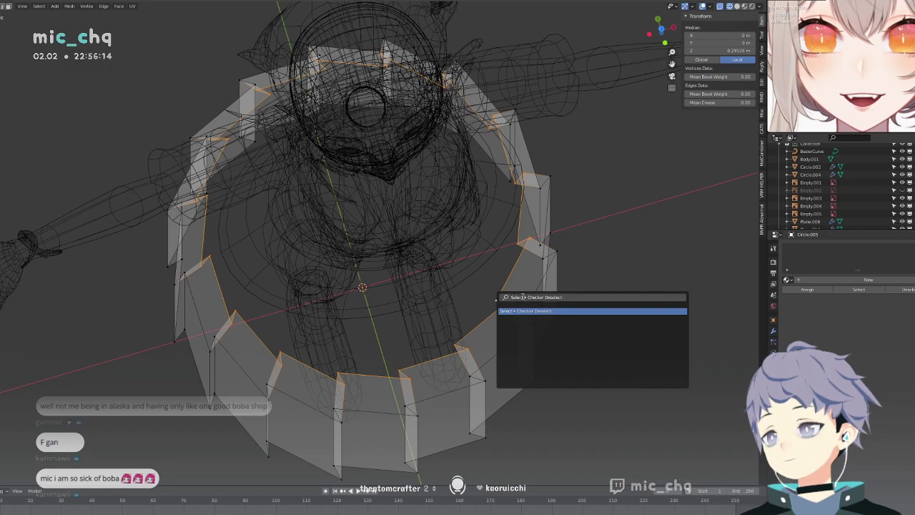
key("Return")
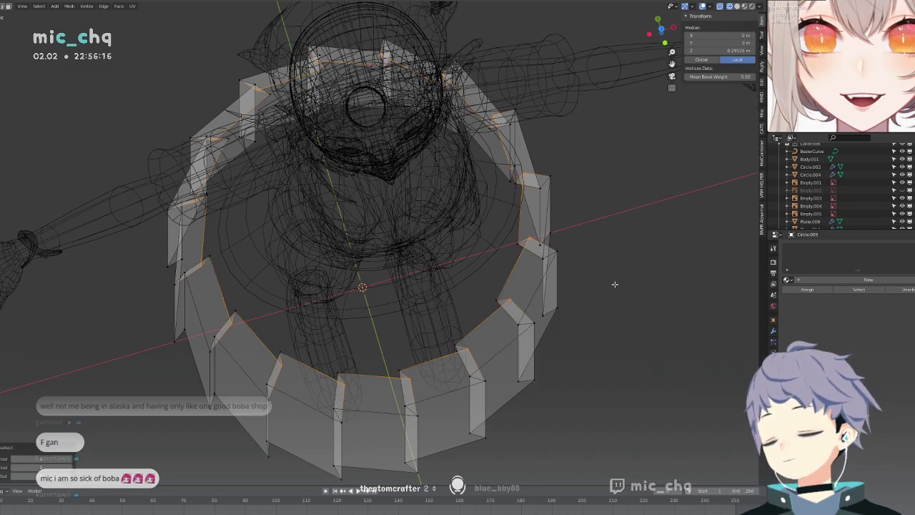
key("r")
left_click(632, 322)
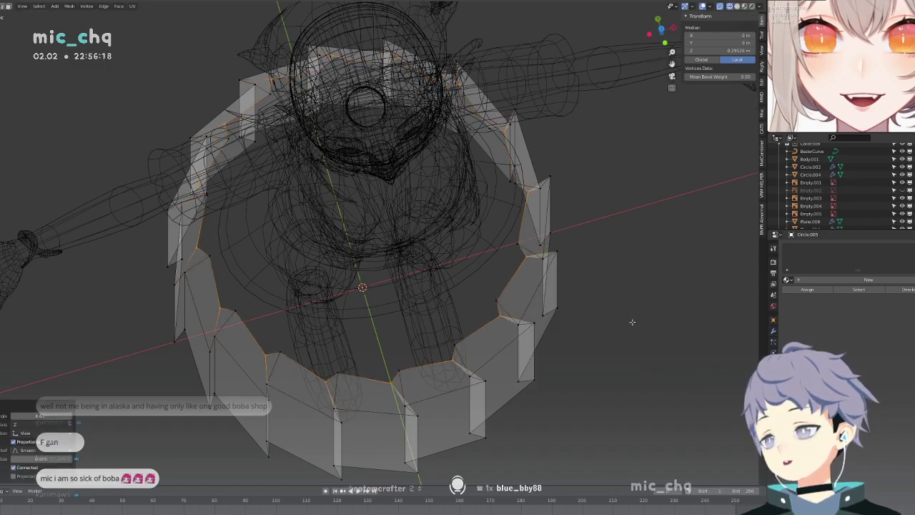
Refine the alternate top vertices' rotation about Z and scale them inward to about 0.92 to even out the opening.
key("shift+z")
key("r")
key("z")
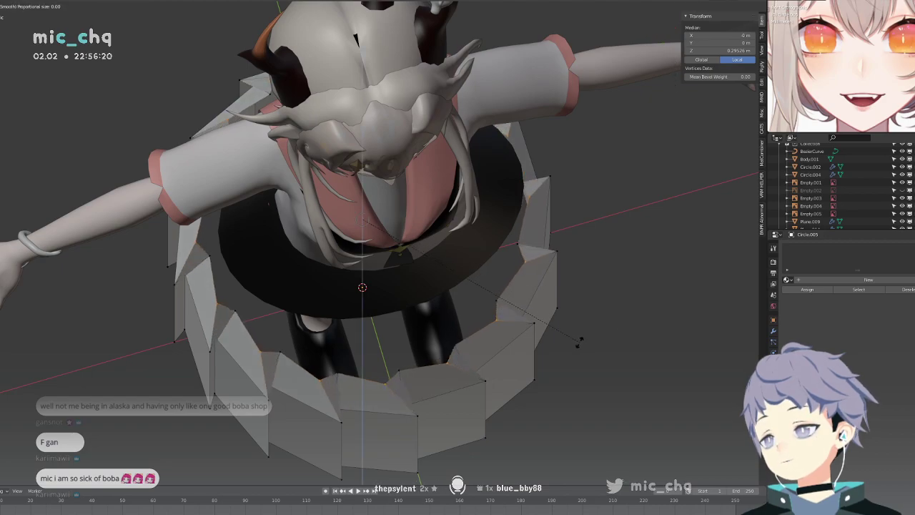
left_click(580, 342)
key("KP_1")
key("KP_7")
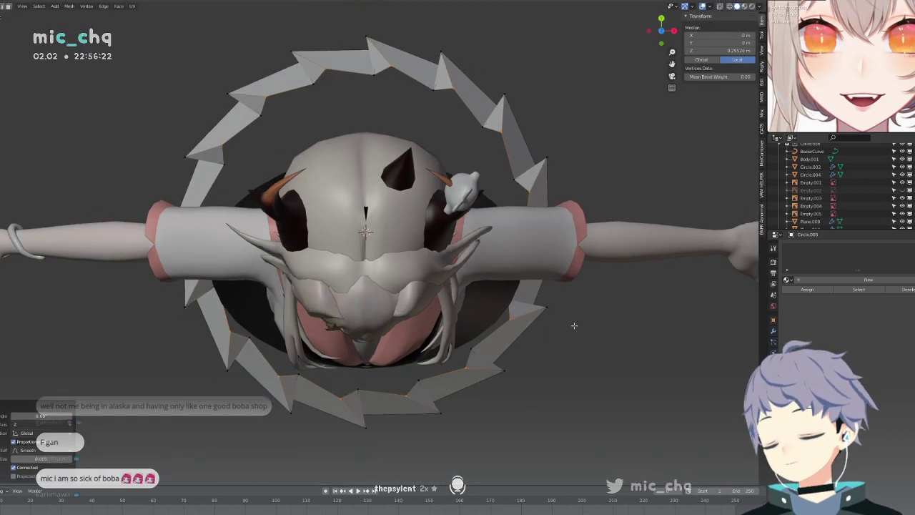
key("r")
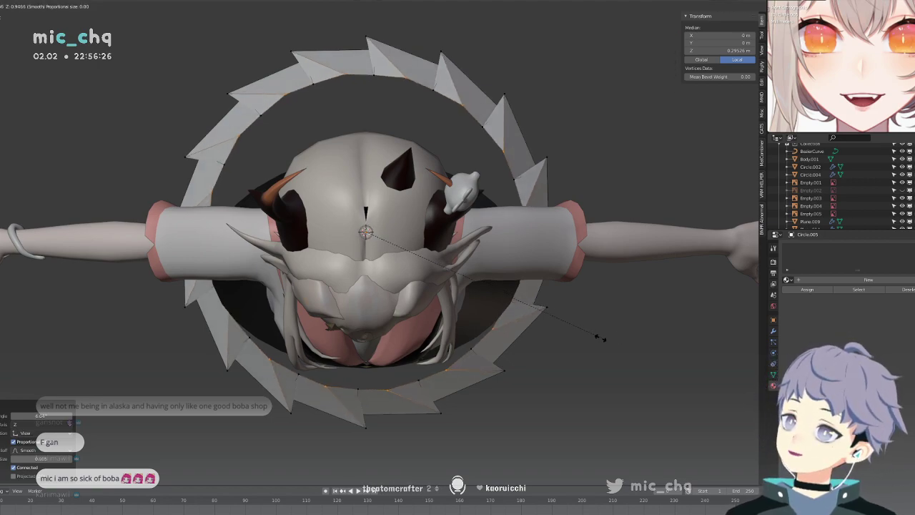
left_click(594, 334)
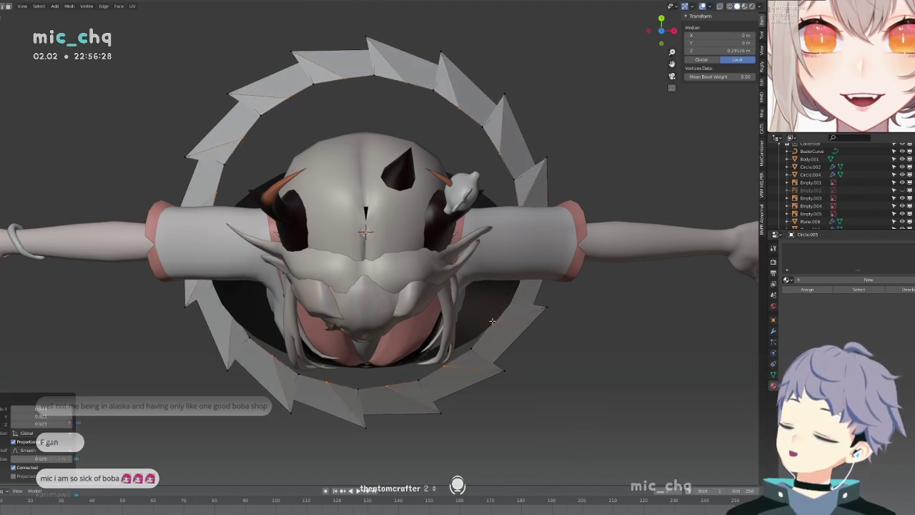
Select the complete top edge loop and apply LoopTools Circle to round the waistline.
left_click(498, 320, "alt")
middle_click_drag(497, 315, 468, 295)
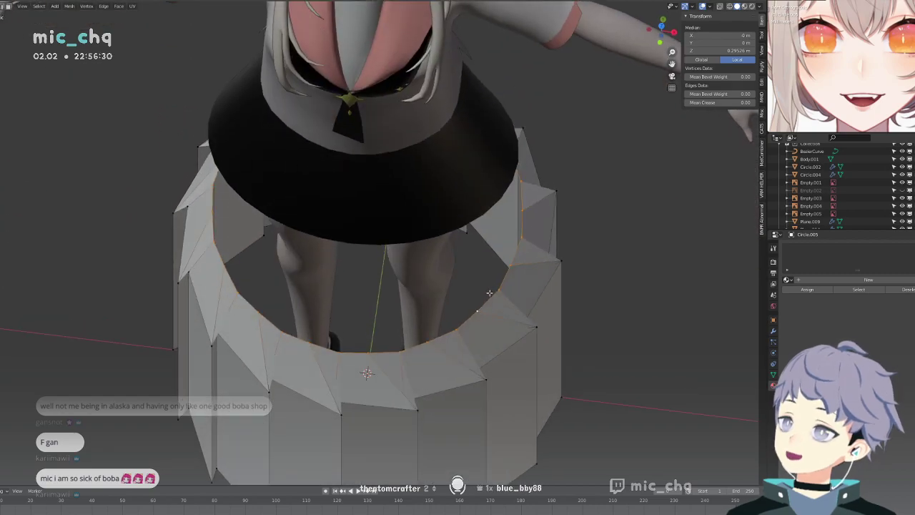
right_click(465, 292)
mouse_move(465, 292)
left_click(525, 301)
Raise the waistline loop along Z by about 0.016 m and flatten it to an even height.
middle_click_drag(525, 301, 484, 232)
key("KP_1")
key("g")
key("z")
left_click(591, 218)
key("s")
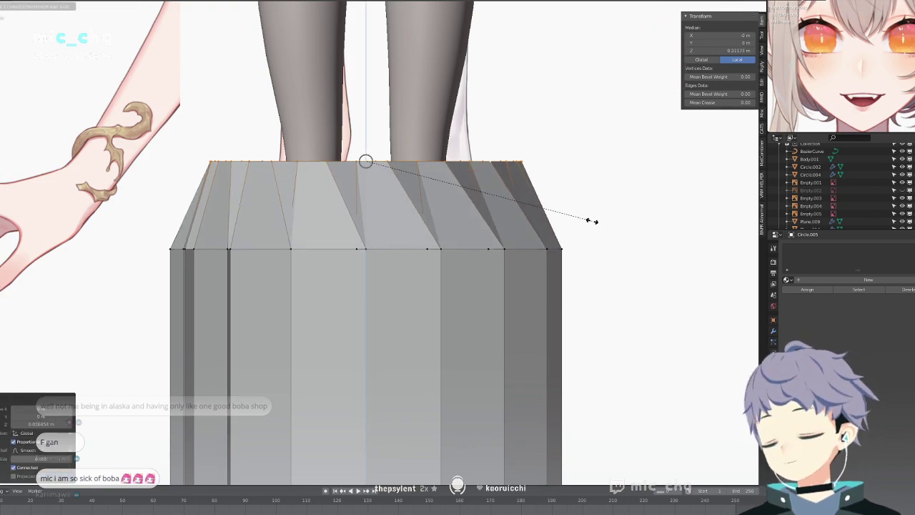
key("0")
left_click(592, 221)
Flatten the edge loop below the waistline by scaling it to 0 along Z.
left_click(415, 251, "alt")
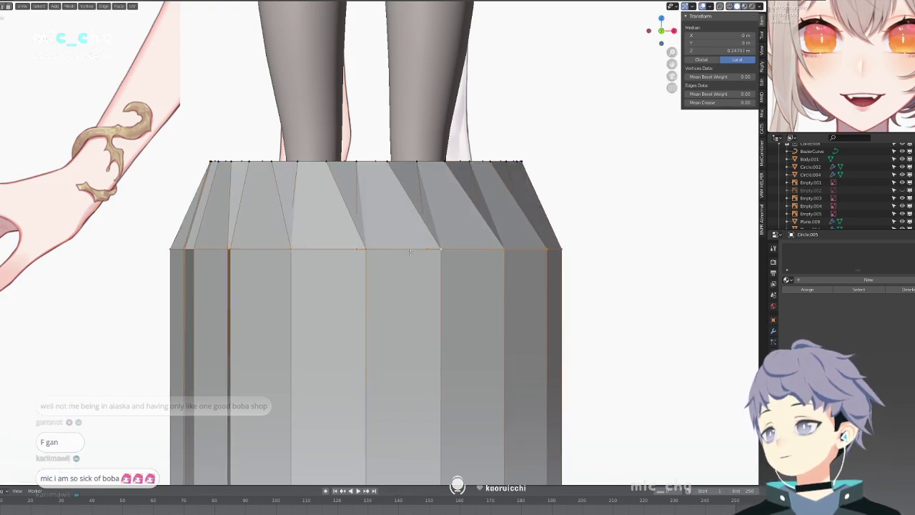
key("shift+z")
key("s")
key("z")
key("0")
left_click(410, 252)
key("shift+z")
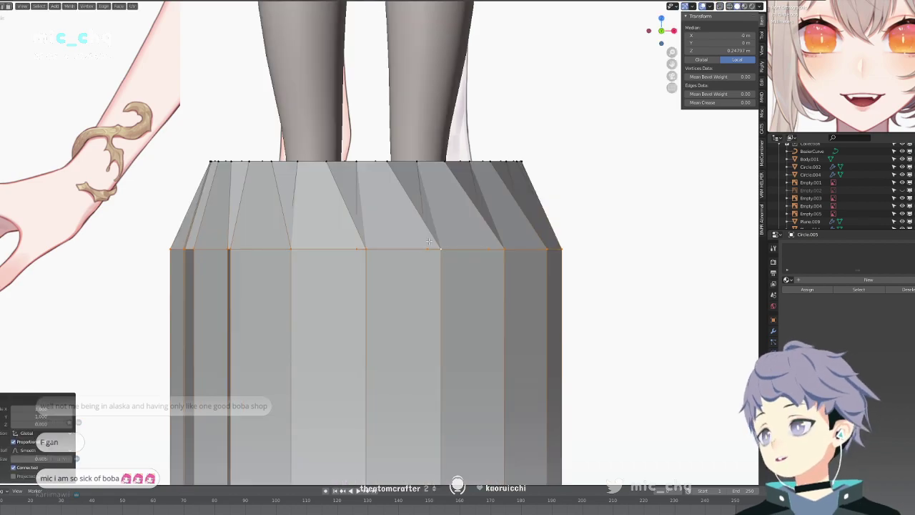
Lower the two upper edge loops together by about 0.14 m to shorten the pleats.
scroll(410, 252, "down", 5)
key("shift+z")
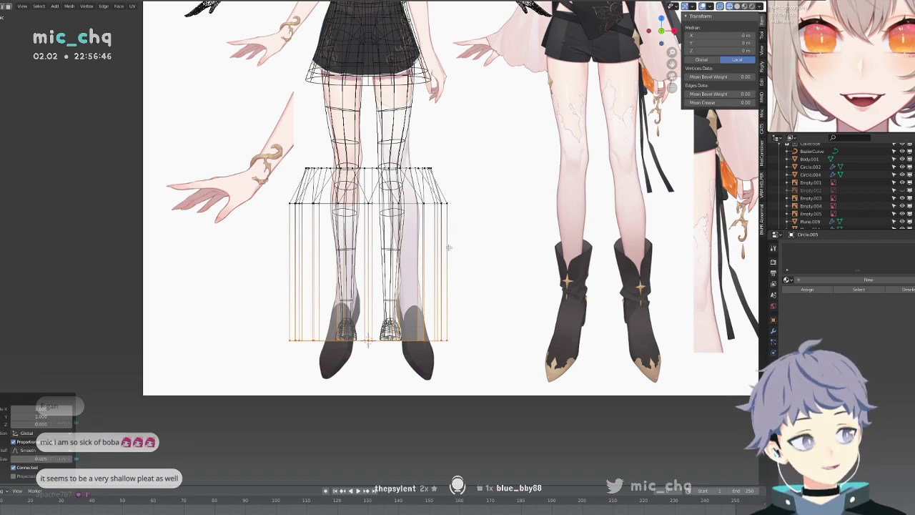
middle_click_drag(449, 246, 453, 301, "shift")
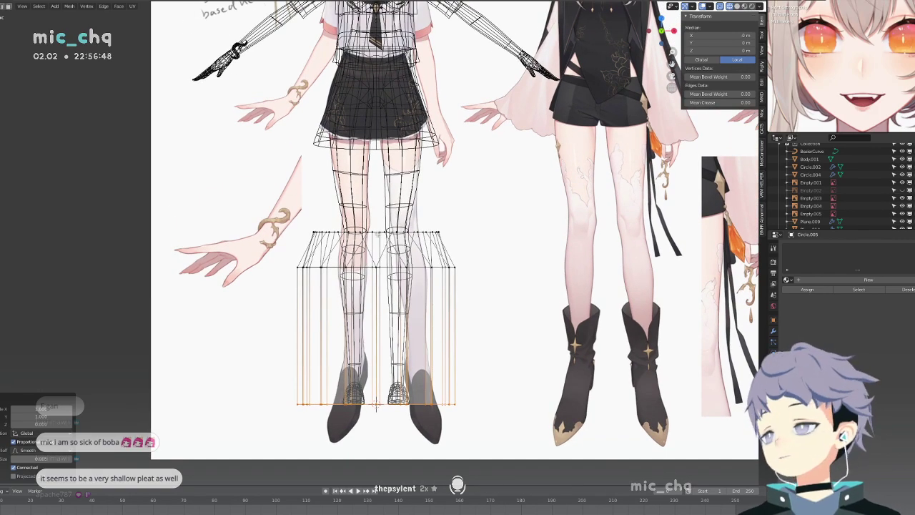
left_click_drag(470, 305, 470, 305)
key("g")
left_click(499, 324)
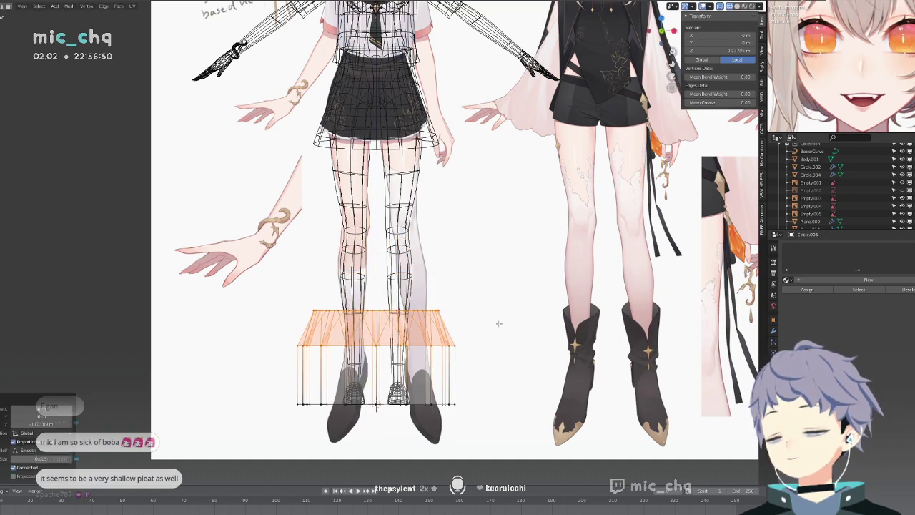
Scale the skirt's middle edge loop inward to about 0.91.
left_click(415, 346, "alt")
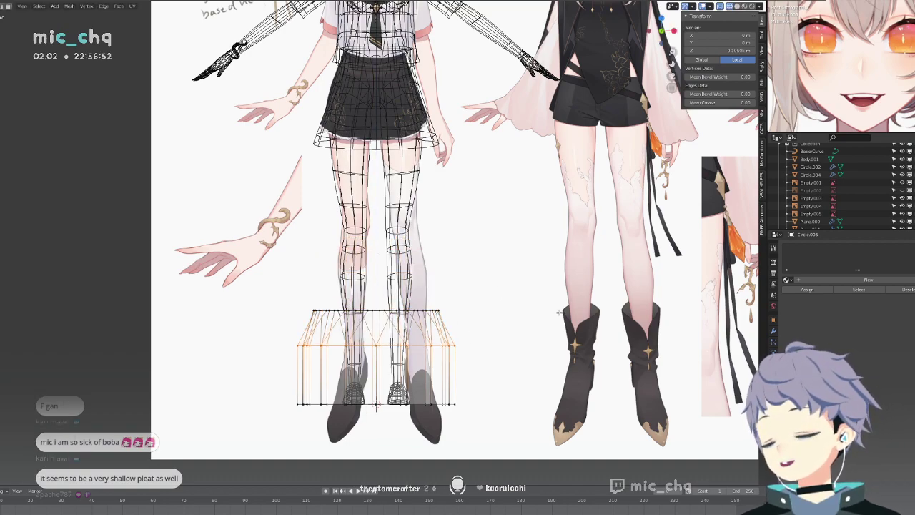
key("s")
left_click(540, 313)
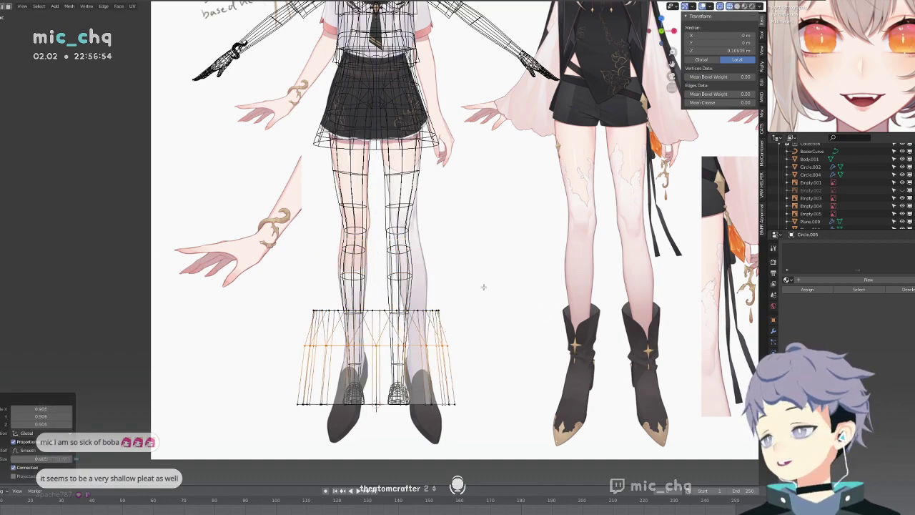
Scale the waistline loop inward and raise it along Z to taper the top of the skirt.
left_click_drag(289, 316, 288, 315)
key("s")
left_click(519, 288)
key("g")
key("z")
left_click(521, 272)
Try to scale a vertical edge loop of the pleats.
left_click(429, 345, "alt")
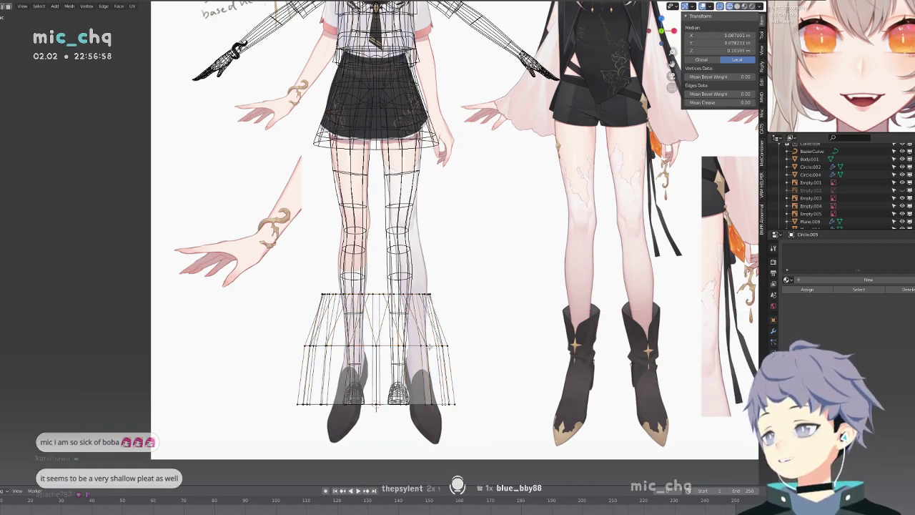
key("s")
left_click(460, 338)
key("ctrl+z")
Lower the skirt's middle edge loop slightly along Z.
left_click(449, 345, "alt")
key("g")
key("z")
left_click(452, 319)
Raise the whole skirt about 0.42 m to the character's hips and scale it down to match the reference skirt.
key("a")
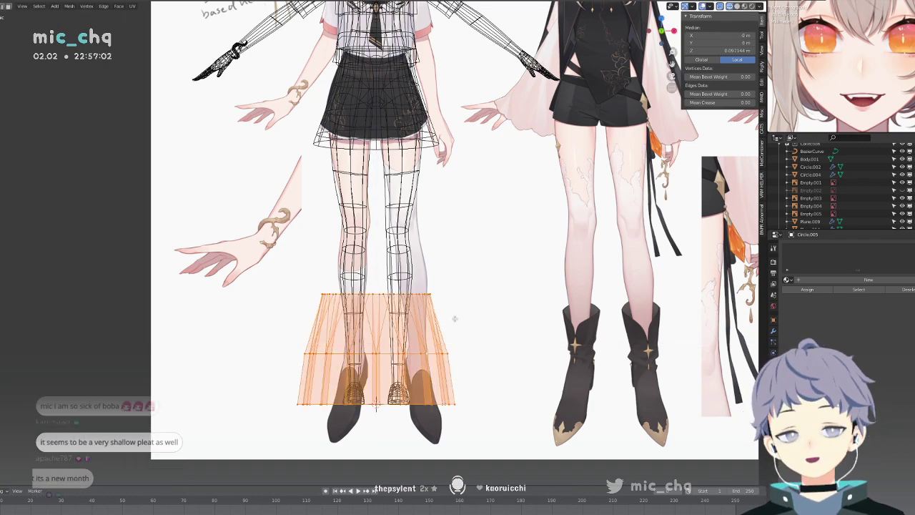
key("g")
key("z")
left_click(481, 100)
middle_click_drag(482, 100, 479, 275, "shift")
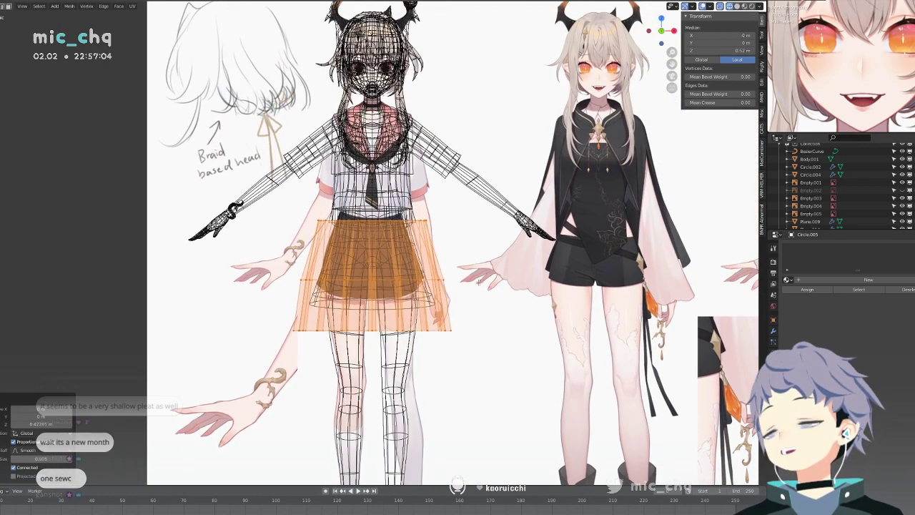
key("s")
left_click(500, 236)
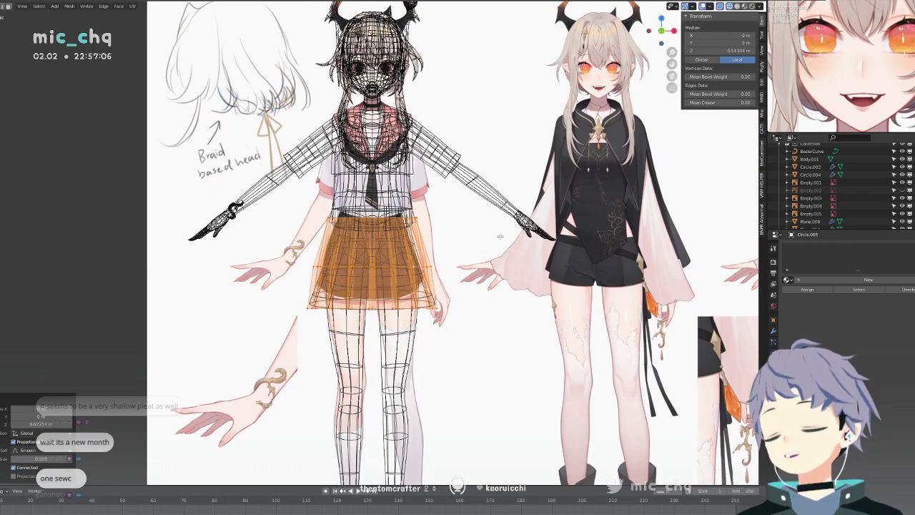
Move the whole skirt forward along Y by about 0.048 m to center it around the body.
middle_click_drag(500, 237, 479, 265)
key("shift+z")
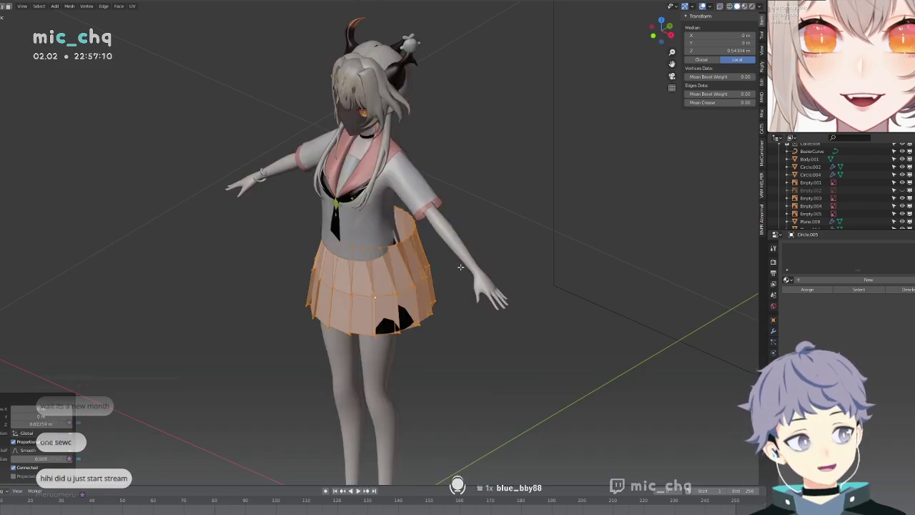
scroll(460, 267, "up", 6)
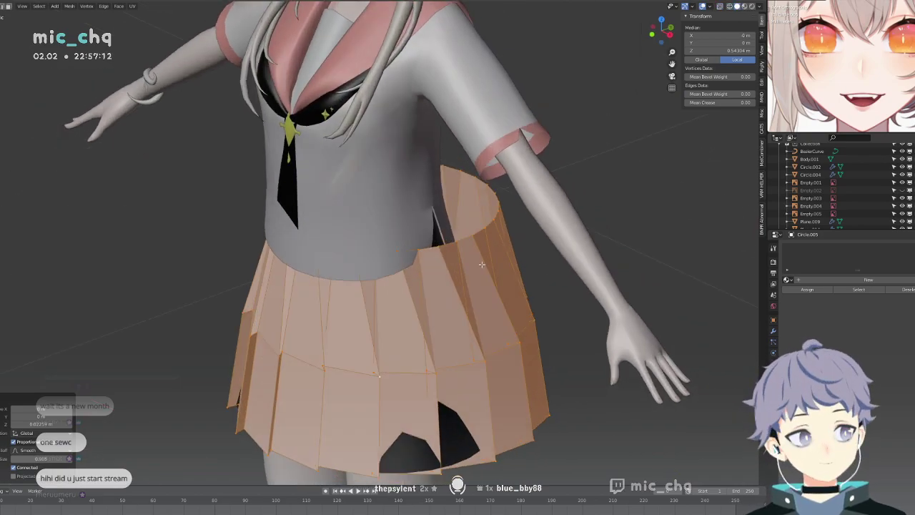
key("KP_1")
scroll(469, 265, "up", 3)
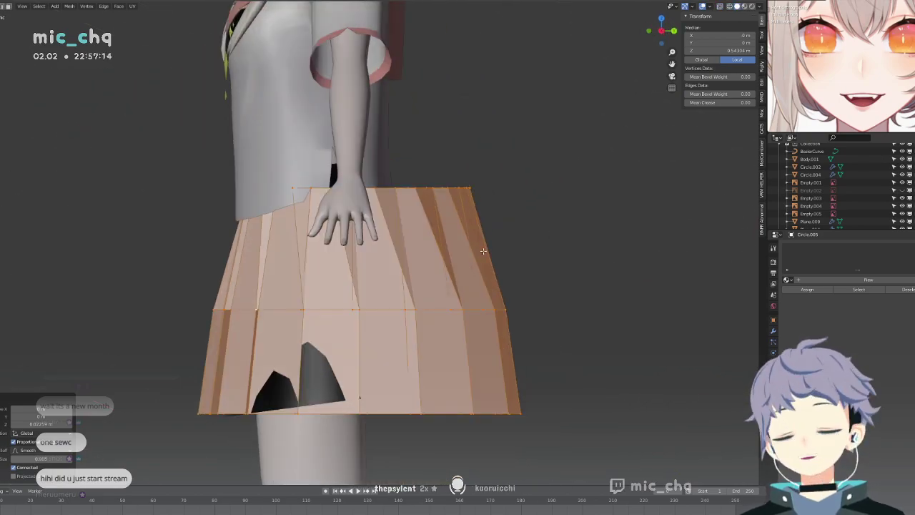
key("g")
key("y")
left_click(496, 226)
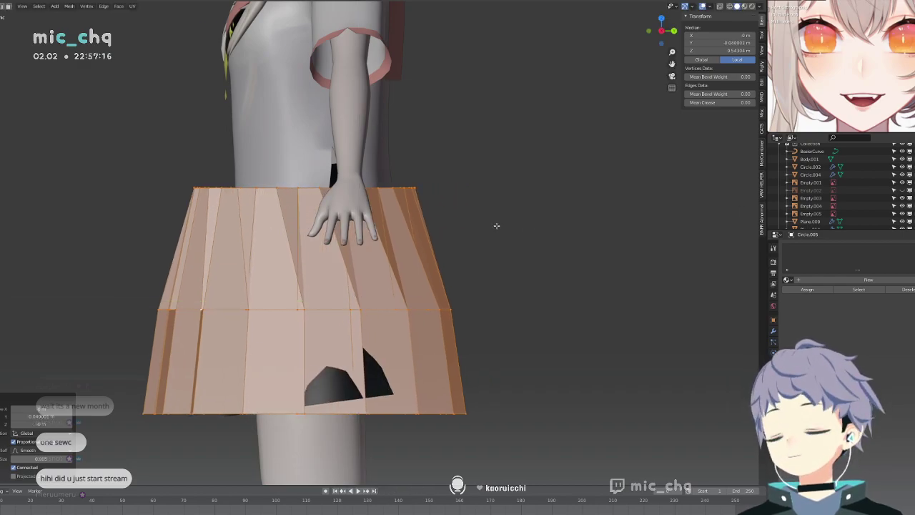
Extrude the waistline loop upward along Z to form a narrow waistband.
middle_click_drag(496, 226, 550, 226)
key("KP_1")
left_click(471, 188, "alt")
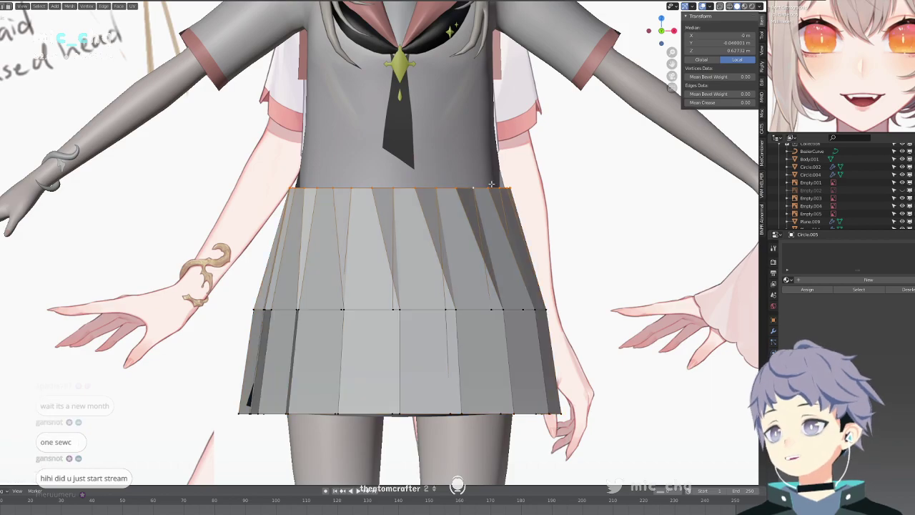
key("e")
key("z")
left_click(502, 170)
Raise the skirt's middle edge loop along Z by about 0.067 m toward the waistband.
middle_click_drag(503, 171, 502, 256)
key("alt+z")
key("alt+z")
key("ctrl+z")
key("ctrl+z")
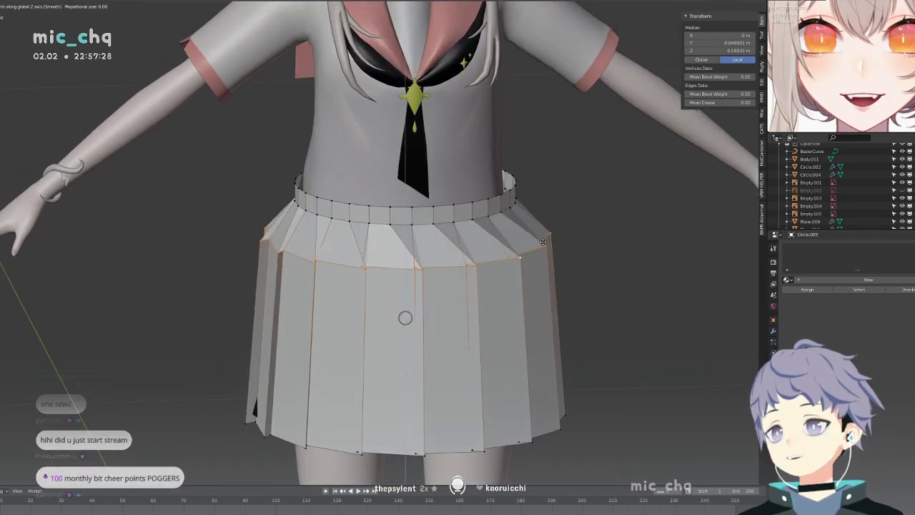
key("KP_1")
scroll(546, 230, "up", 4, "shift")
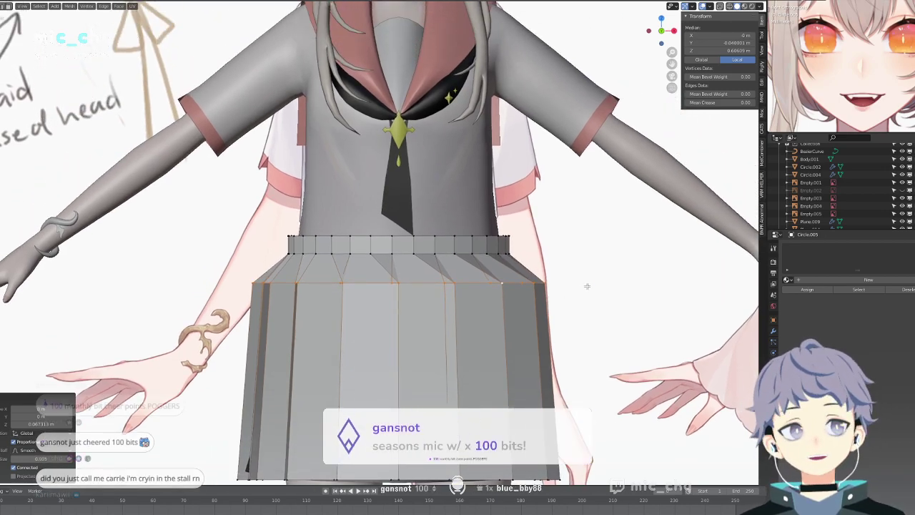
scroll(587, 287, "down", 10)
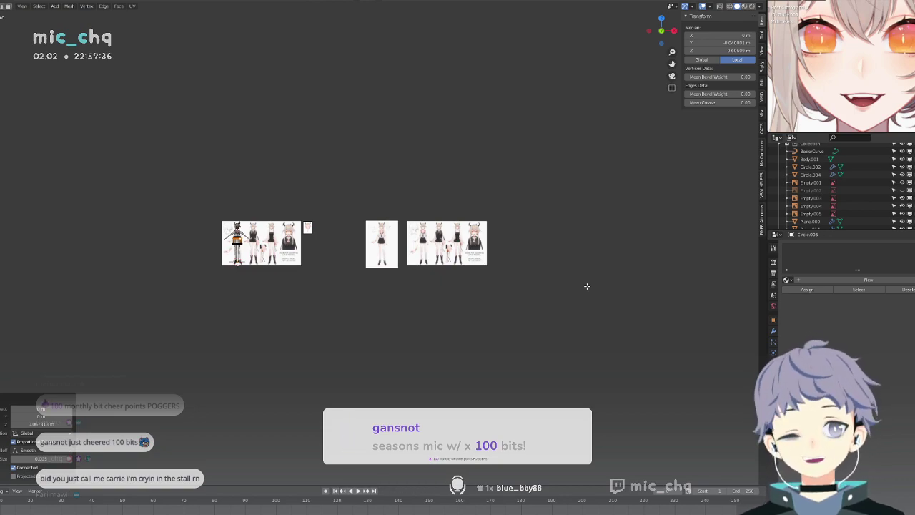
key("x")
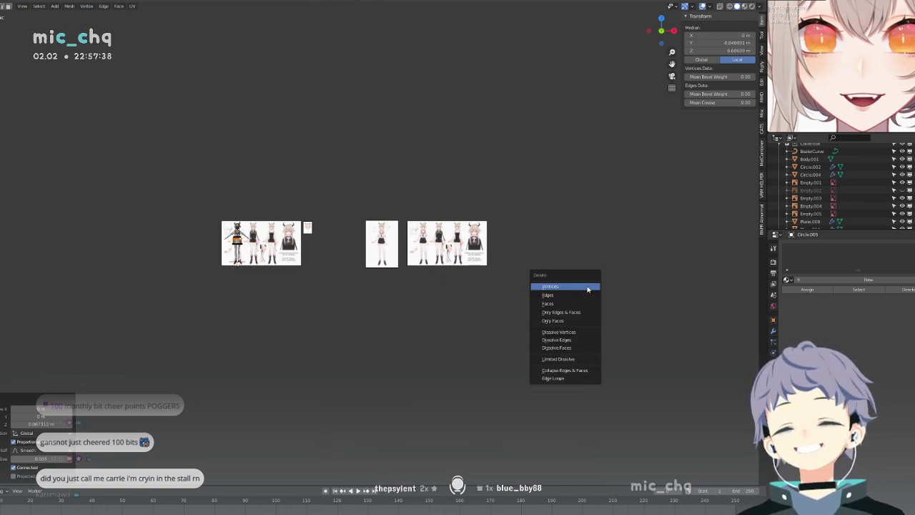
left_click(587, 286)
Raise the skirt's upper pleat edge loop about 0.014 m along Z toward the waistband and scale it slightly inward.
scroll(592, 237, "up", 3)
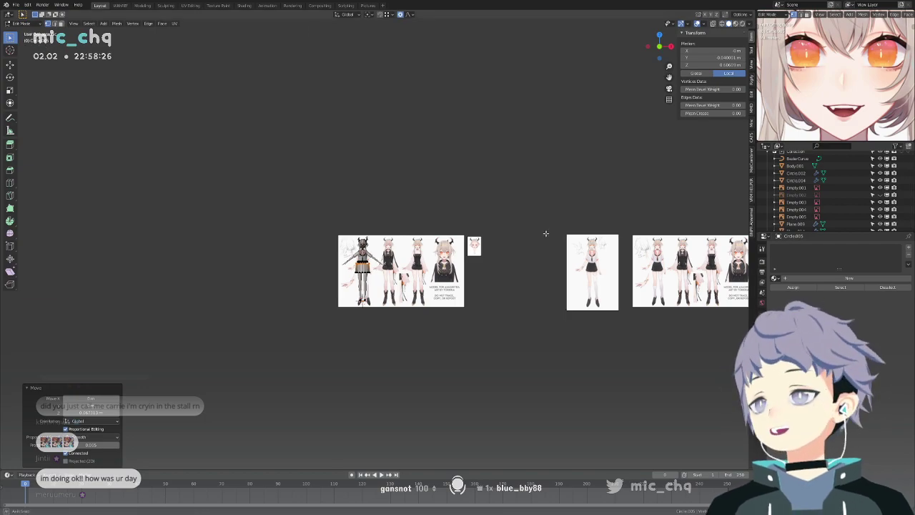
middle_click_drag(548, 235, 553, 235)
key("KP_1")
scroll(501, 247, "up", 5)
middle_click_drag(449, 262, 530, 175, "shift")
middle_click_drag(530, 175, 501, 205)
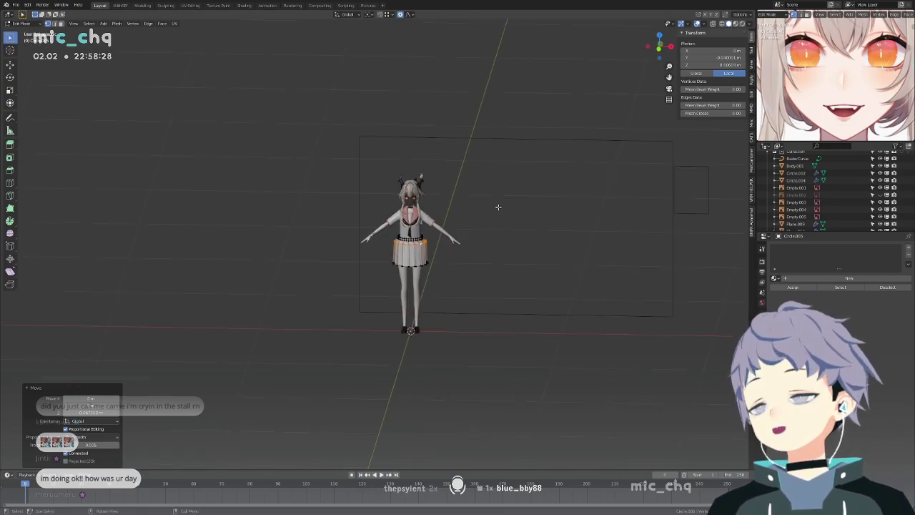
key("KP_1")
scroll(486, 220, "up", 6)
middle_click_drag(577, 135, 513, 193, "shift")
scroll(512, 193, "up", 6)
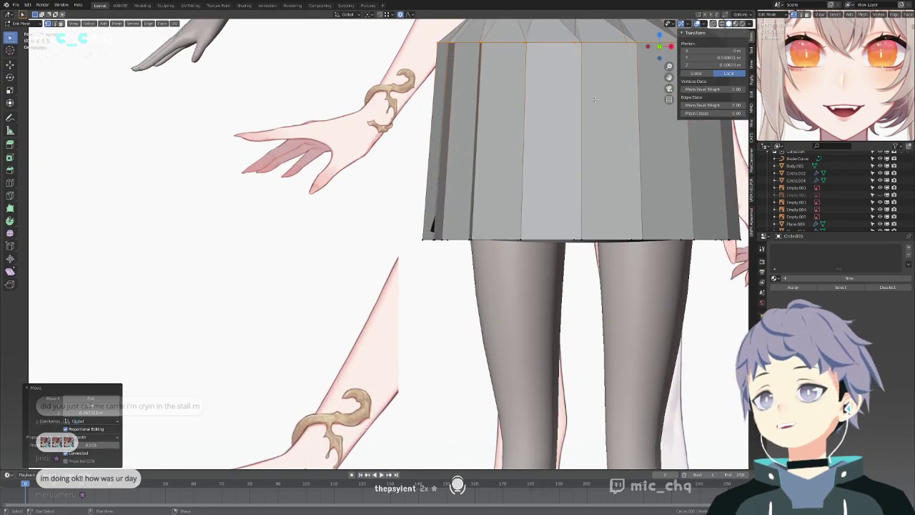
middle_click_drag(668, 83, 535, 191, "shift")
key("g")
key("z")
left_click(583, 156)
key("s")
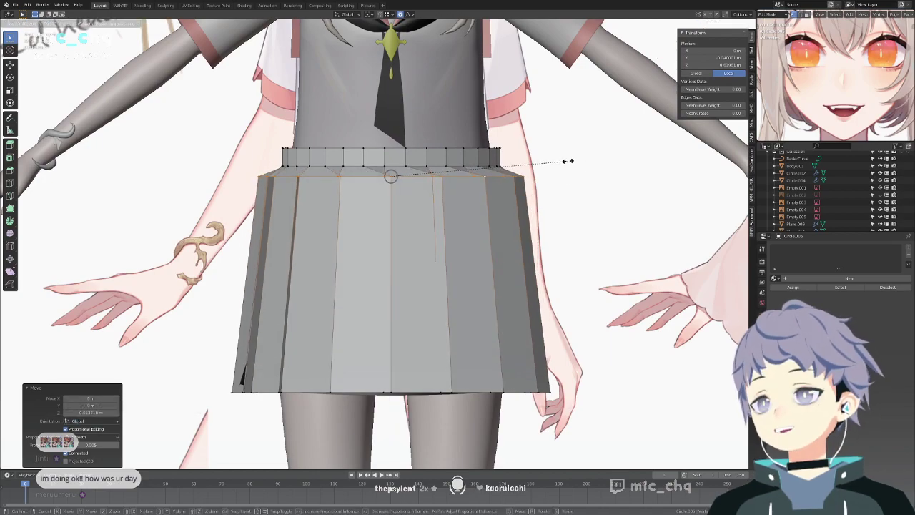
left_click(563, 169)
middle_click_drag(563, 171, 560, 192)
Hide the old skirt object, Circle.004, that pokes through the new pleats.
scroll(526, 222, "down", 5)
middle_click_drag(457, 278, 471, 187, "shift")
key("KP_1")
key("KP_Decimal")
key("Tab")
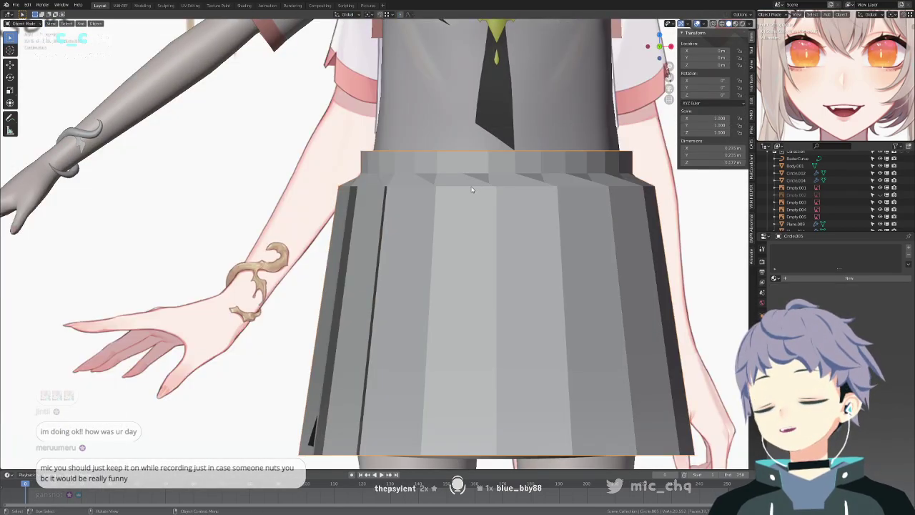
left_click(313, 441)
key("shift+z")
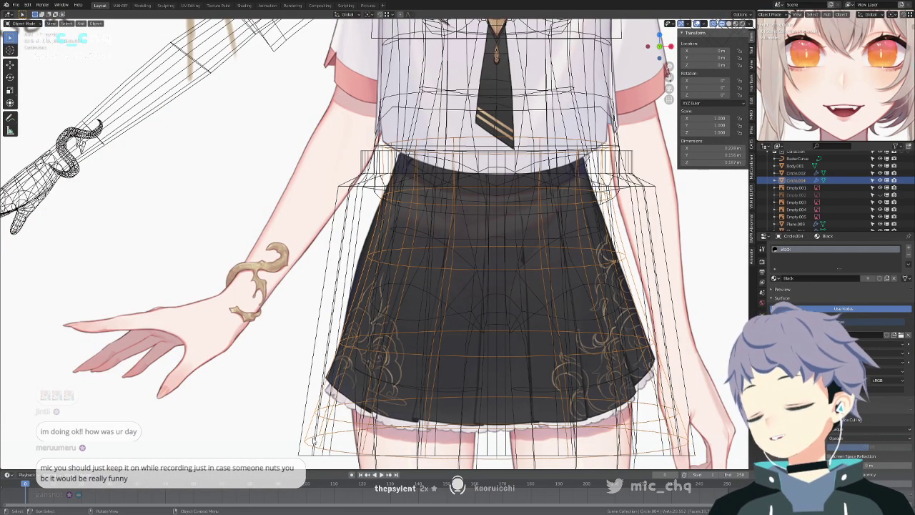
key("shift+z")
middle_click_drag(489, 303, 487, 268, "shift")
middle_click_drag(487, 268, 446, 289)
Apply smooth shading to the new skirt.
left_click(471, 285)
right_click(473, 284)
left_click(473, 285)
key("KP_1")
middle_click_drag(539, 157, 497, 222, "shift")
Cut one centered edge loop around the waistband and check its shading in Object Mode.
key("Tab")
left_click(493, 206, "alt")
key("ctrl+r")
left_click(518, 195)
right_click(519, 195)
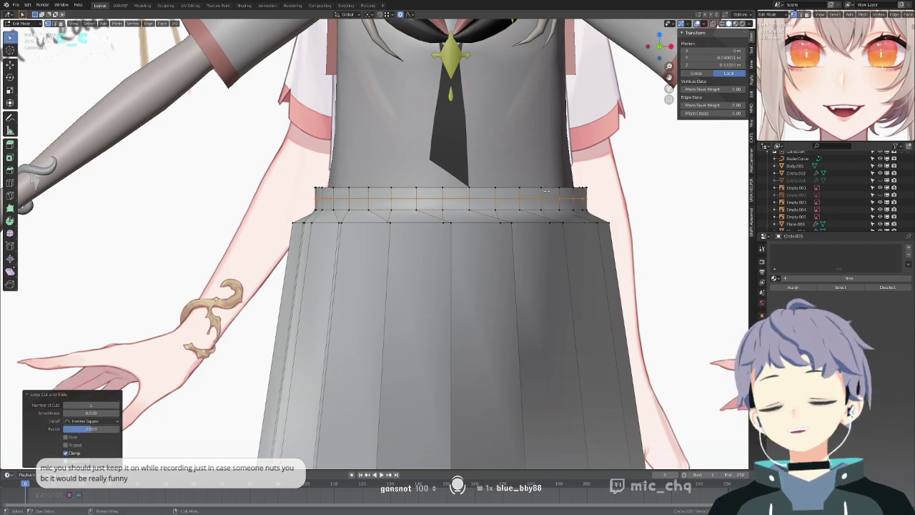
middle_click_drag(544, 202, 534, 234, "shift")
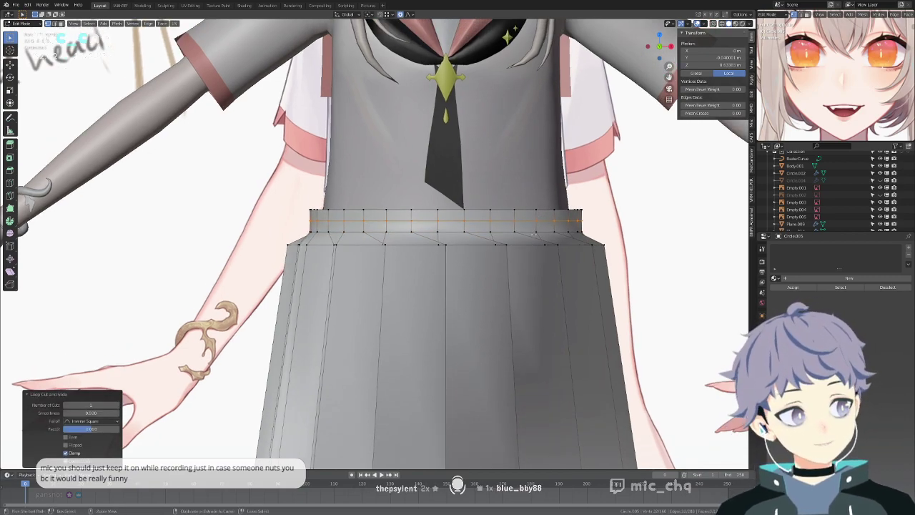
scroll(533, 234, "up", 3)
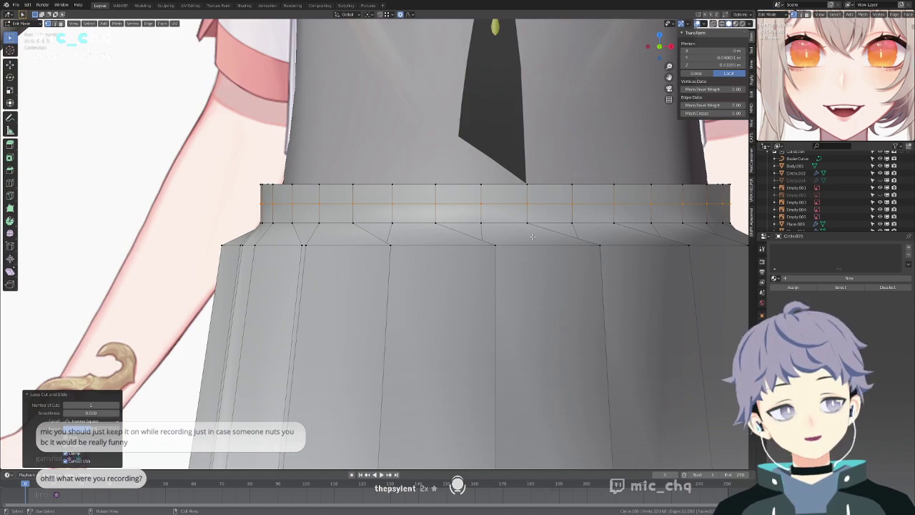
key("ctrl+Tab")
left_click(464, 240)
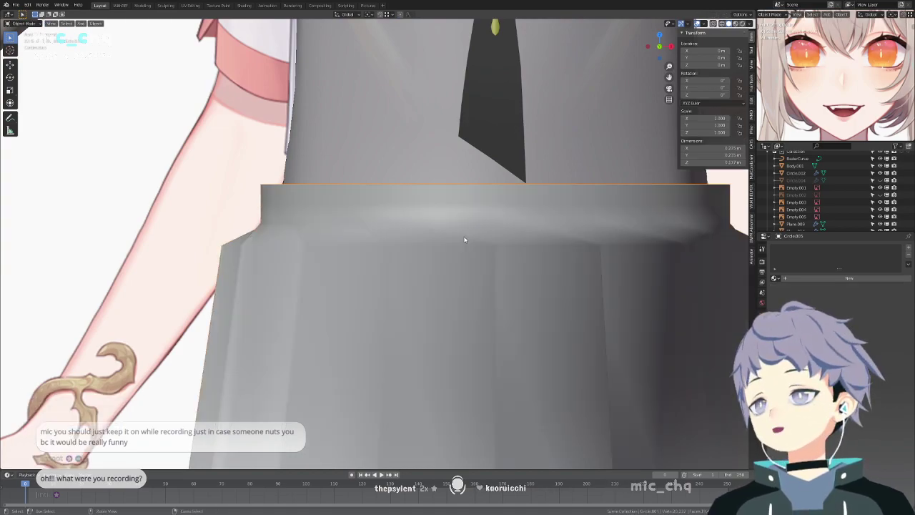
middle_click_drag(520, 259, 478, 263, "shift")
key("Tab")
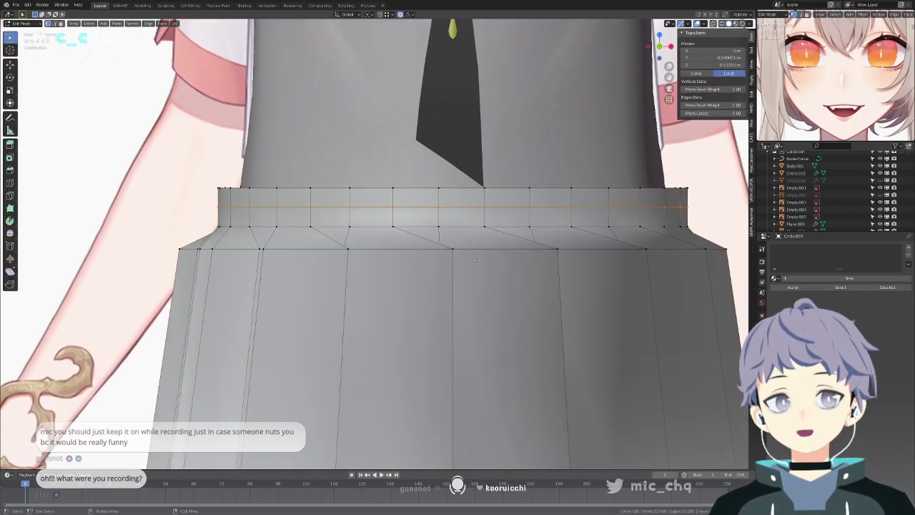
Cut an edge loop around the pleats at mid-height between the upper pleat loop and the hem.
middle_click_drag(520, 243, 569, 298)
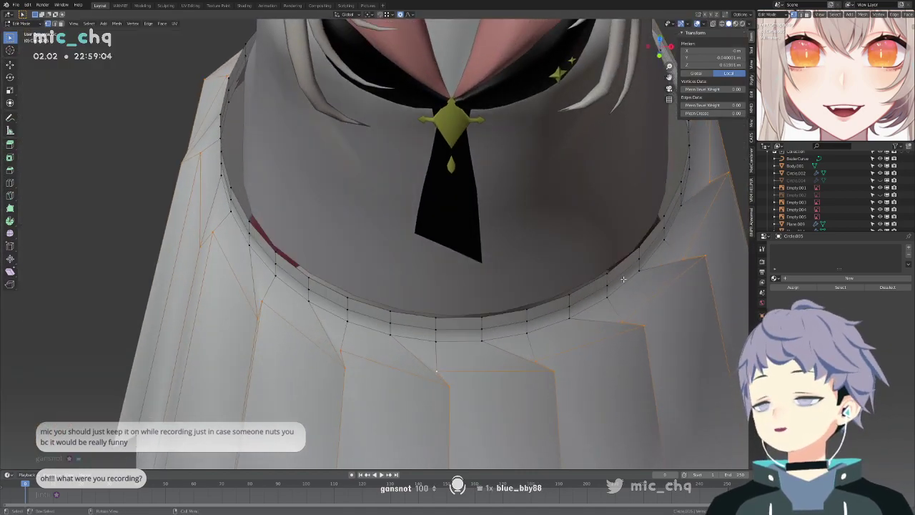
scroll(544, 304, "down", 5)
key("ctrl+r")
double_click(520, 312)
Smooth the vertices of the upper pleat edge loop to soften the slope below the waistband.
left_click(500, 256, "alt")
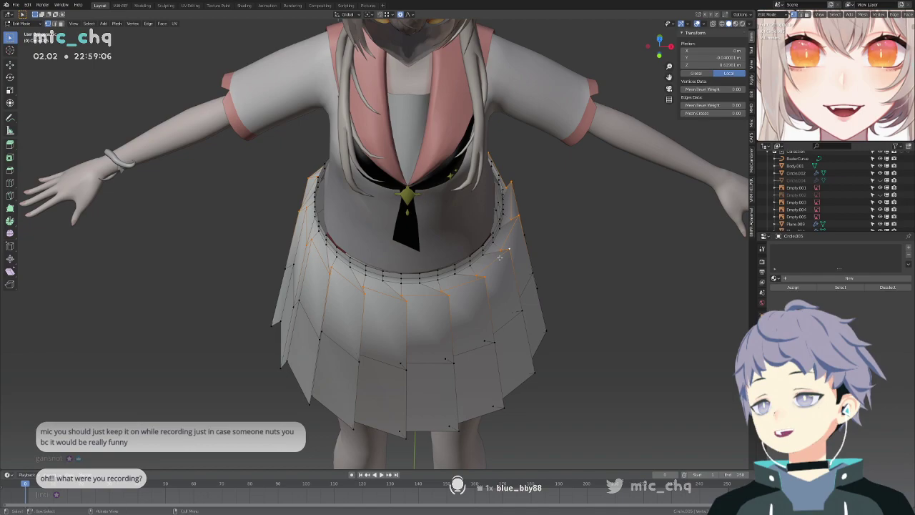
right_click(500, 257)
left_click(500, 256)
key("KP_1")
key("Tab")
middle_click_drag(498, 259, 474, 256)
key("Tab")
key("KP_1")
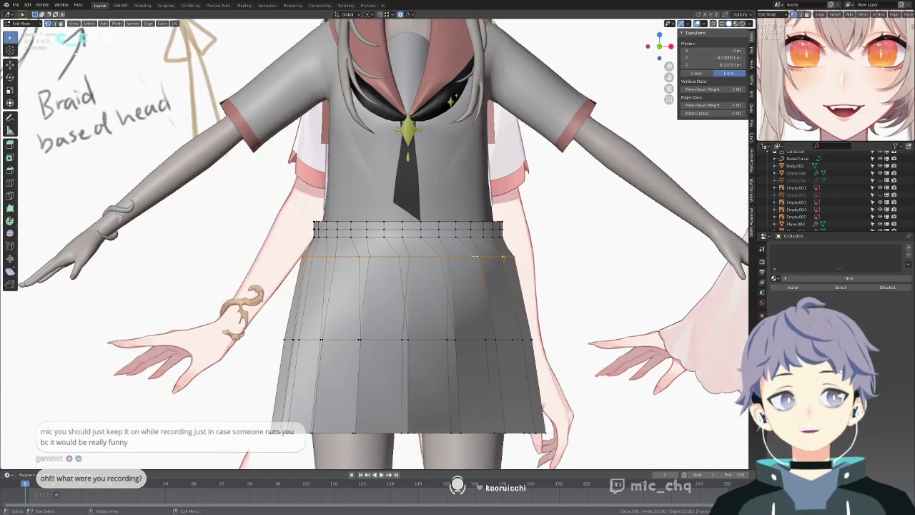
Dissolve the extra edge loop running around the middle of the waistband.
key("x")
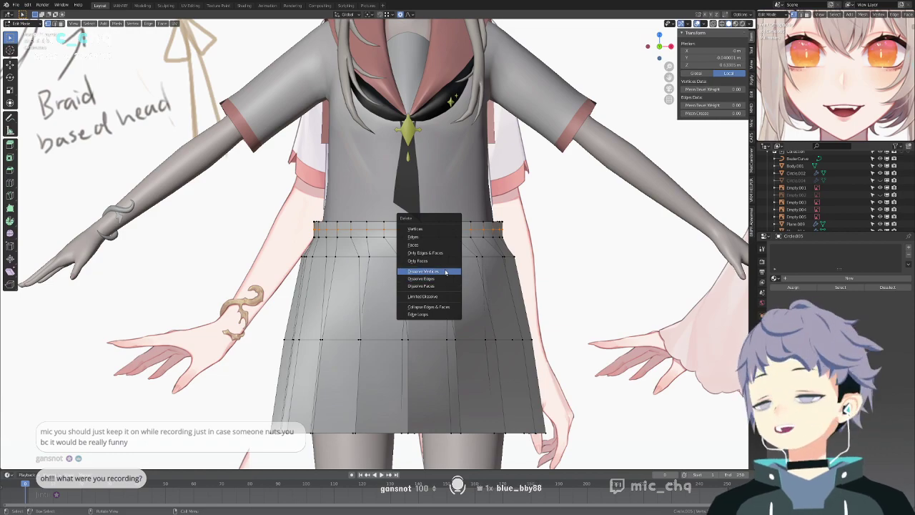
left_click(445, 271)
key("ctrl+z")
key("x")
left_click(443, 276)
Compare the whole skirt mesh with the reference skirt from the front in wireframe display.
middle_click_drag(443, 276, 447, 310)
key("a")
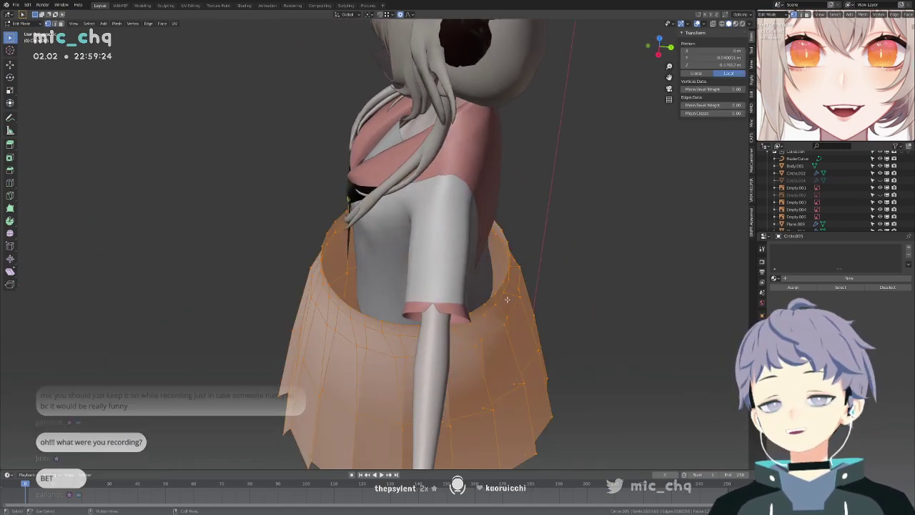
key("KP_1")
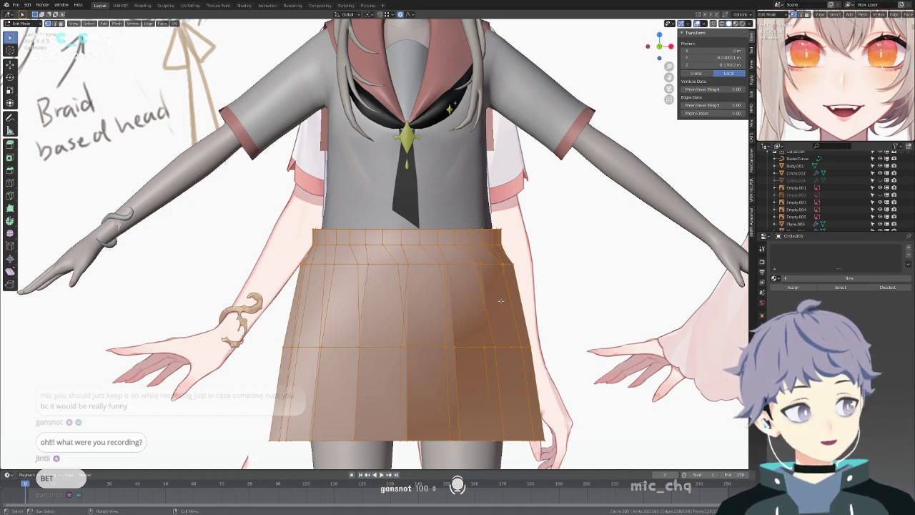
middle_click_drag(551, 284, 561, 266, "shift")
middle_click_drag(561, 266, 554, 268)
key("KP_1")
key("shift+z")
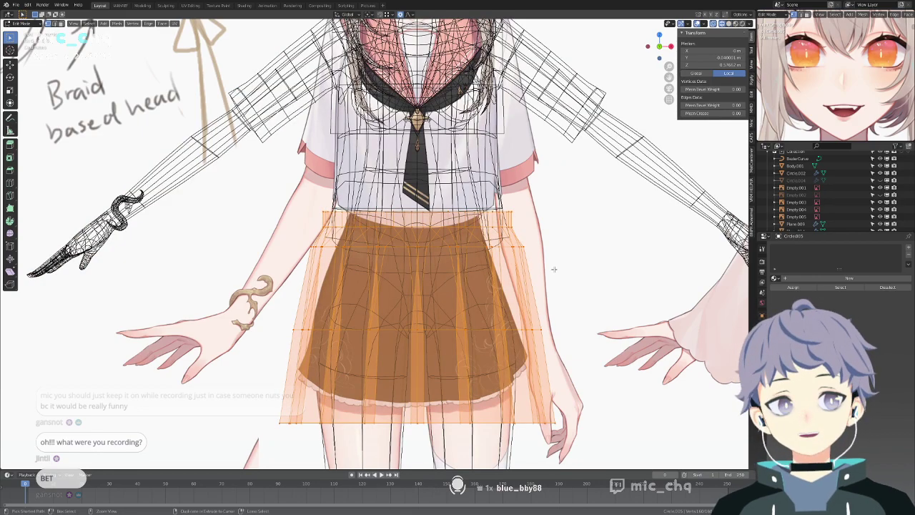
key("shift+z")
Select the outer vertical fold edges of the pleats along the skirt's front and side.
middle_click_drag(555, 295, 461, 356)
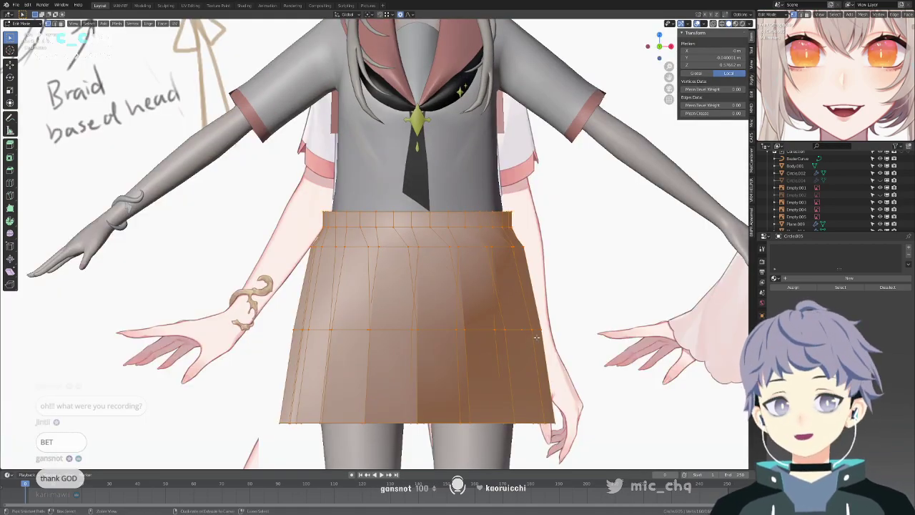
scroll(493, 300, "up", 5)
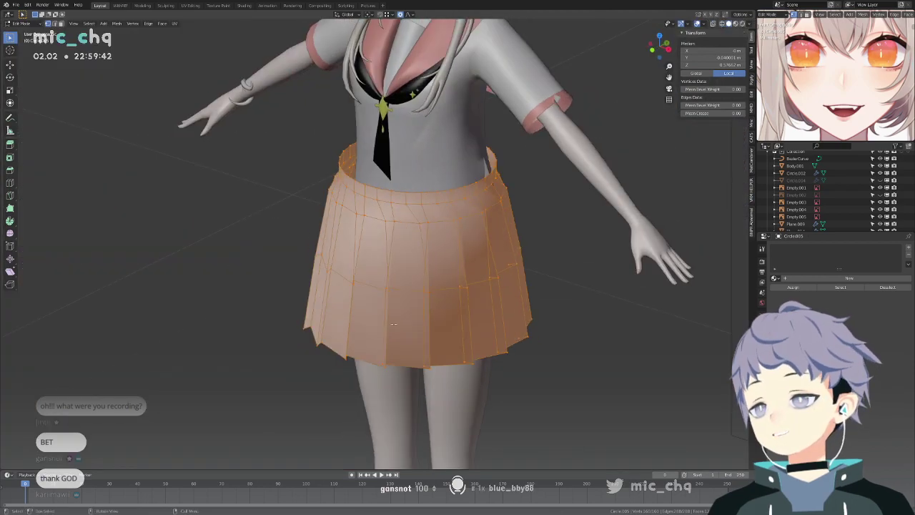
middle_click_drag(351, 334, 392, 343)
left_click(399, 344, "alt")
left_click(443, 346, "alt+shift")
left_click(479, 341, "alt+shift")
left_click(512, 319, "alt+shift")
left_click(527, 292, "alt+shift")
Add the remaining outer pleat fold edges around the back and far side to the selection.
middle_click_drag(562, 288, 470, 387)
middle_click_drag(520, 325, 341, 379)
left_click(356, 378, "alt+shift")
left_click(393, 373, "alt+shift")
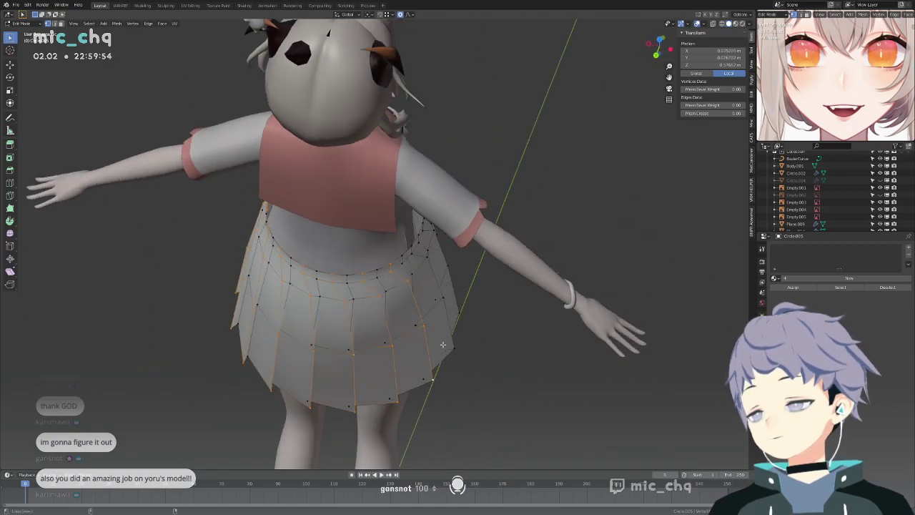
left_click(459, 304, "alt+shift")
middle_click_drag(459, 304, 394, 317)
left_click(428, 322, "alt+shift")
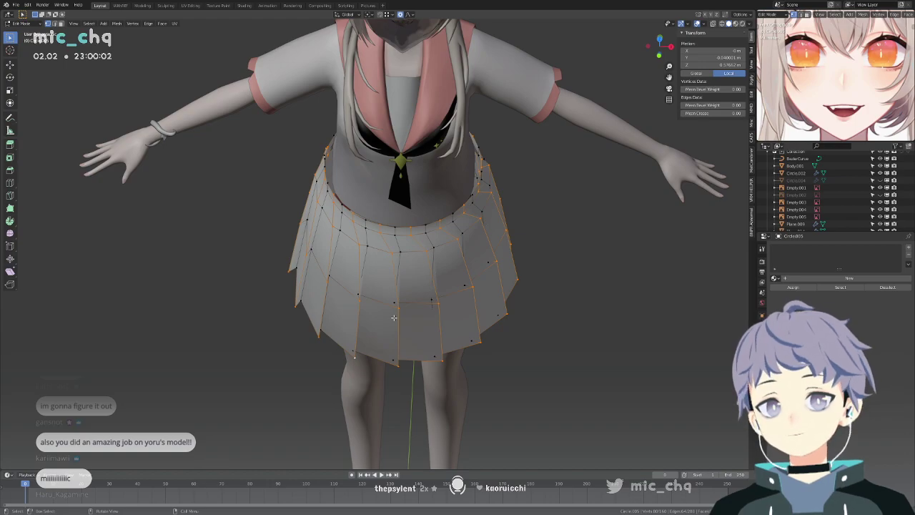
middle_click_drag(393, 317, 419, 339)
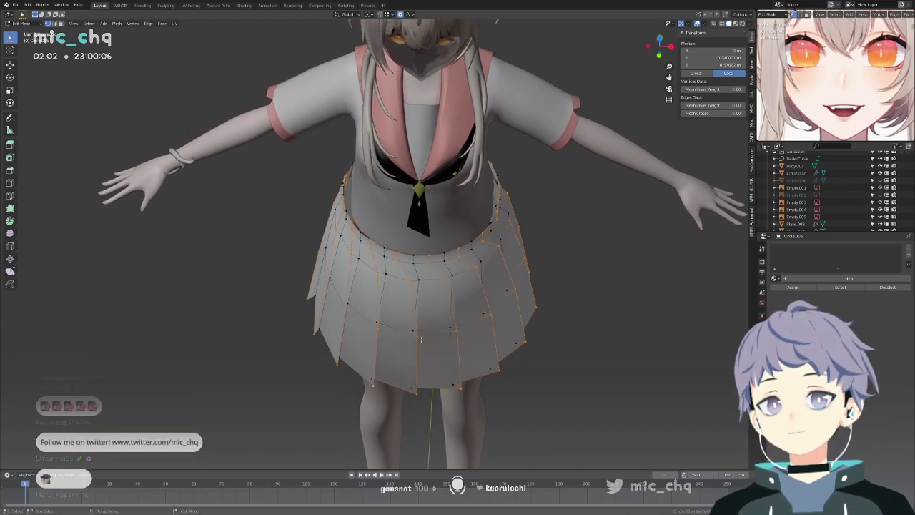
Examine the selected pleat edges from several angles and against the reference drawing in wireframe display.
left_click(148, 24)
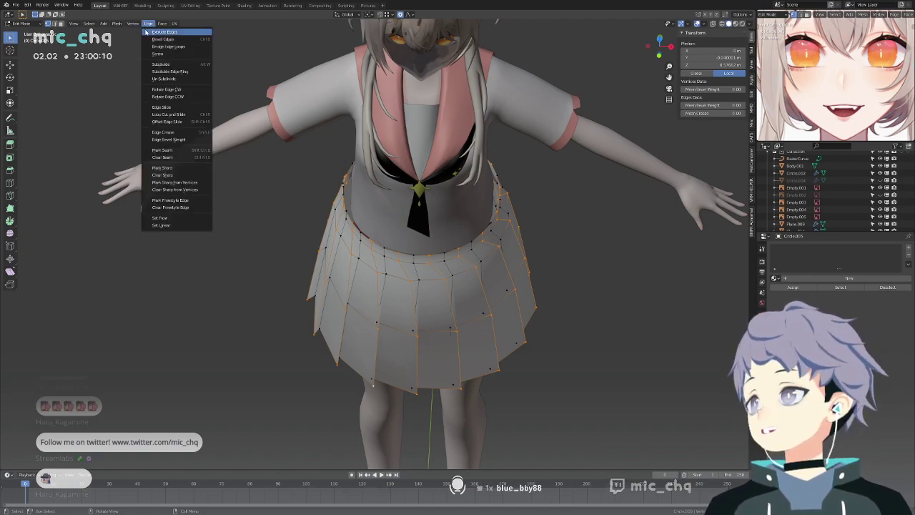
mouse_move(176, 24)
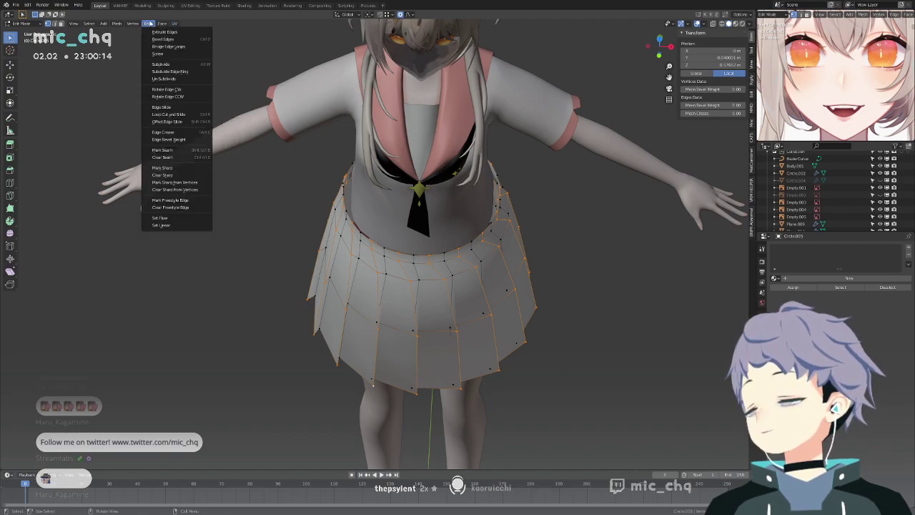
left_click(172, 150)
middle_click_drag(278, 197, 315, 197)
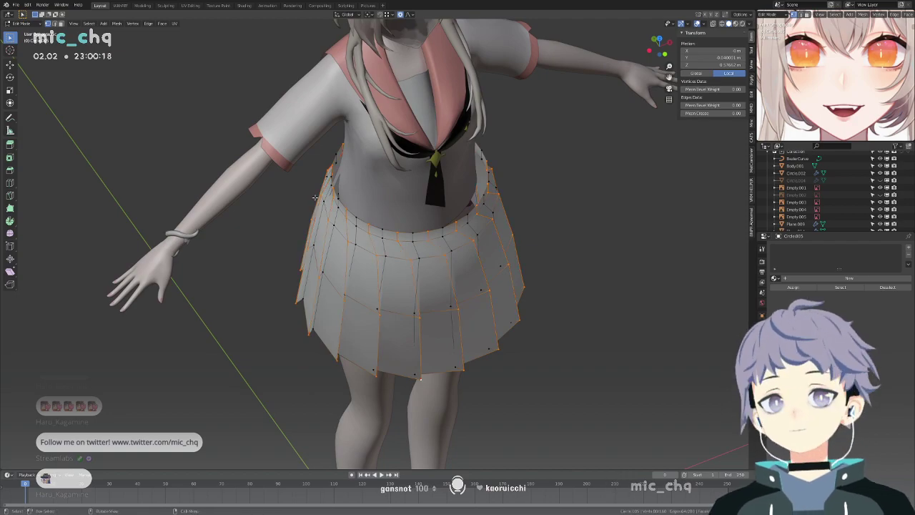
key("KP_3")
key("KP_1")
key("alt+z")
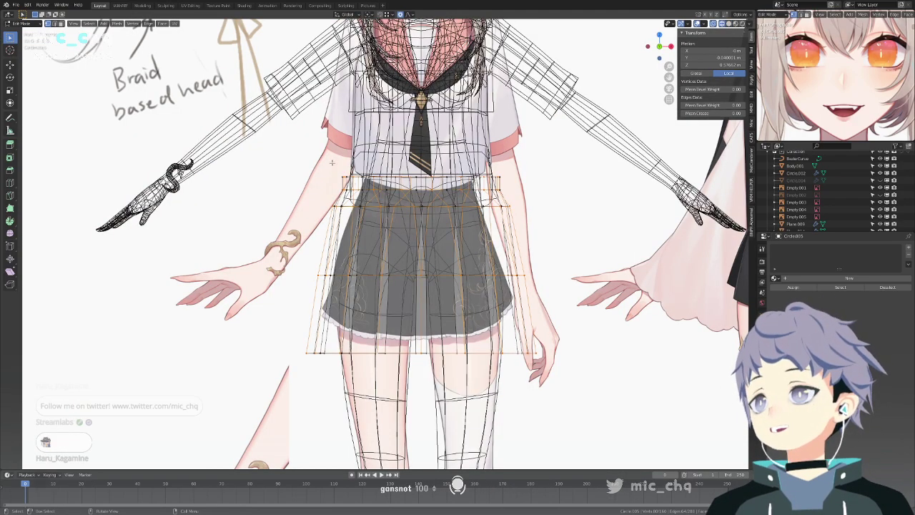
key("alt+z")
middle_click_drag(539, 221, 509, 243)
key("KP_1")
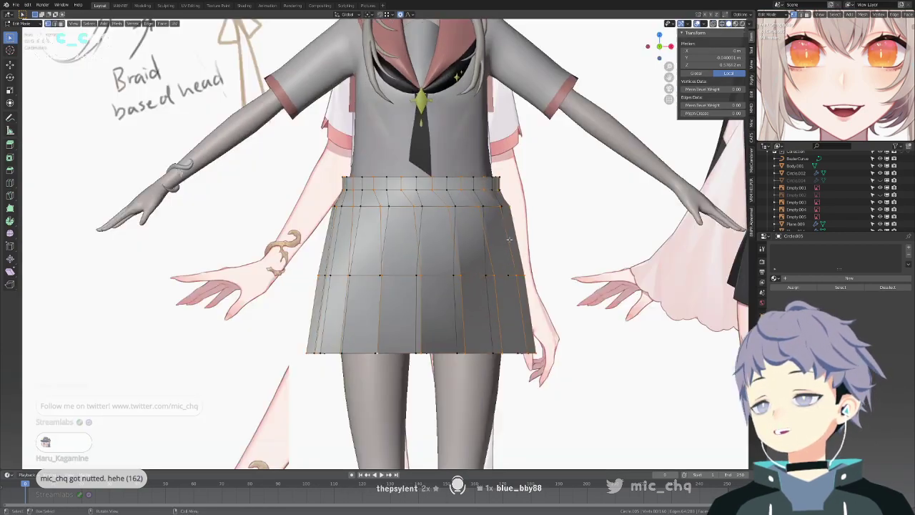
Deselect the waistband vertices and mark the remaining selected pleat fold edges as sharp.
left_click_drag(309, 140, 549, 194)
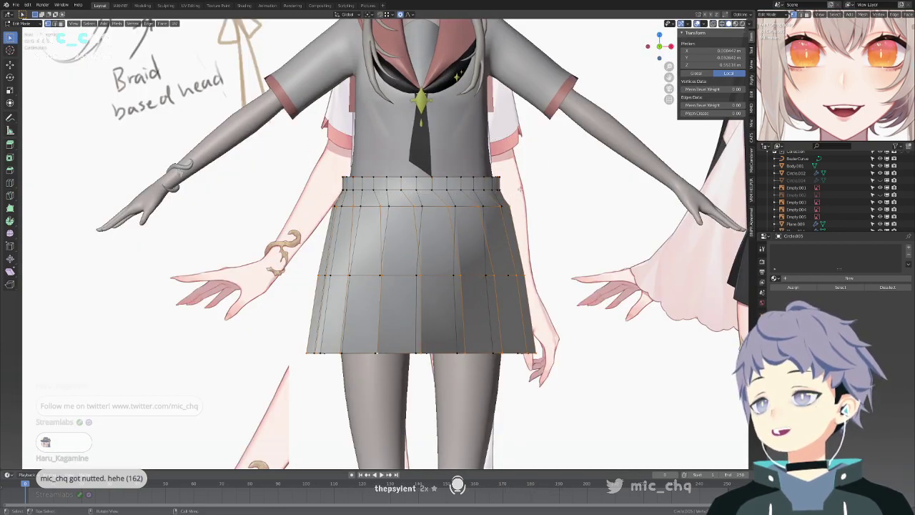
left_click(173, 24)
left_click(149, 23)
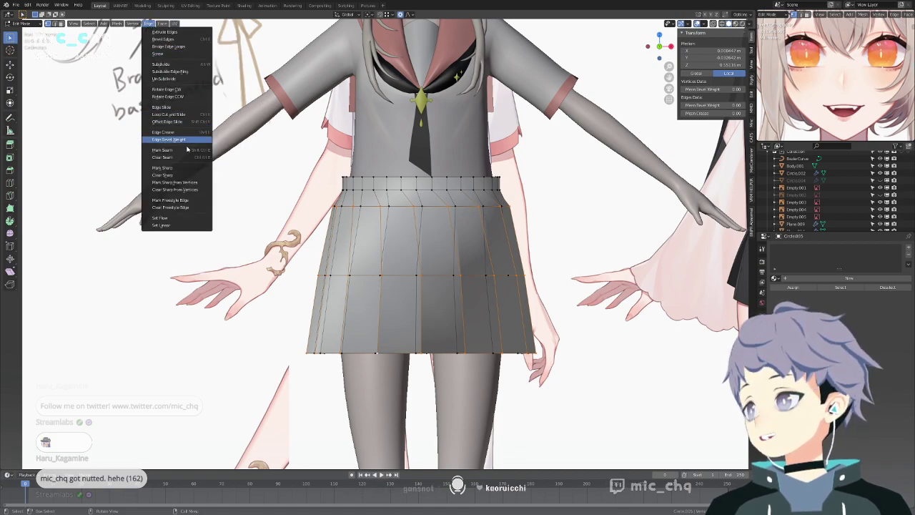
left_click(163, 168)
middle_click_drag(248, 167, 404, 181)
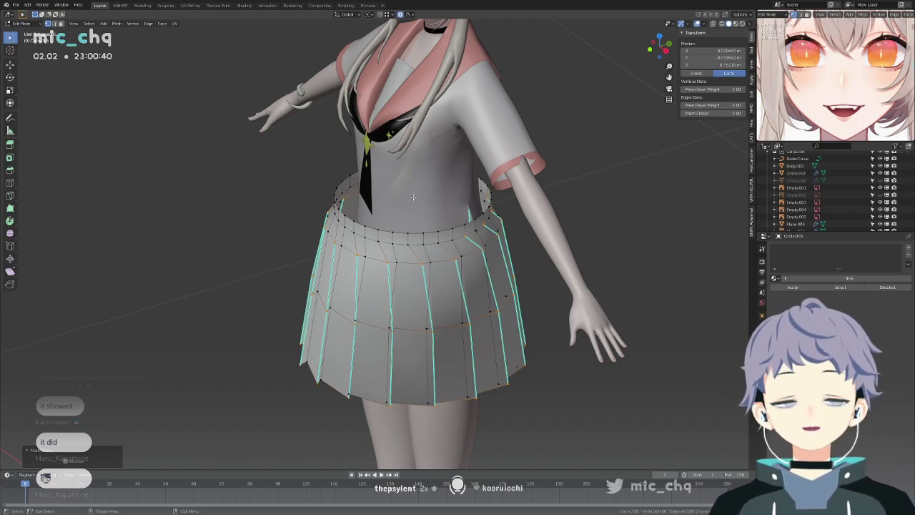
Set the mean crease of the selected pleat edges to 1.00 and return to Object Mode to check the skirt.
key("KP_1")
key("shift+z")
key("shift+z")
middle_click_drag(410, 181, 384, 202)
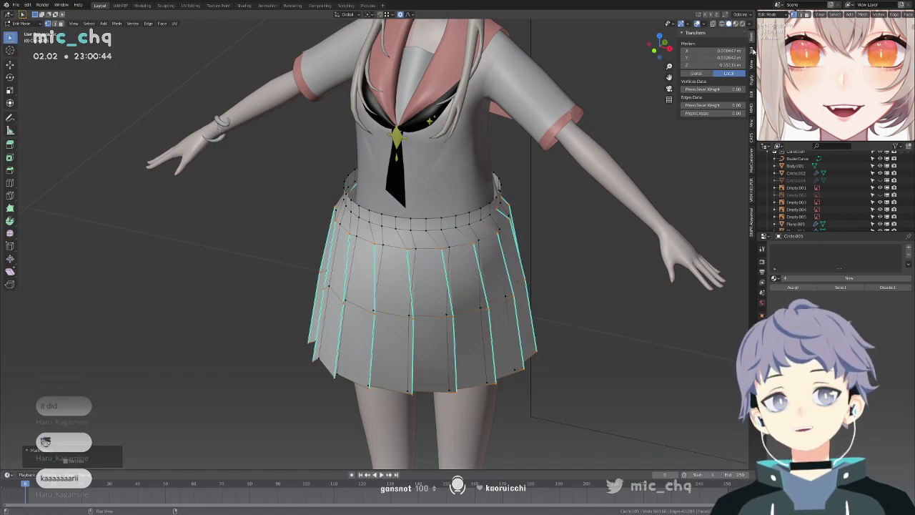
left_click_drag(712, 113, 743, 113)
middle_click_drag(436, 214, 458, 208)
key("shift+z")
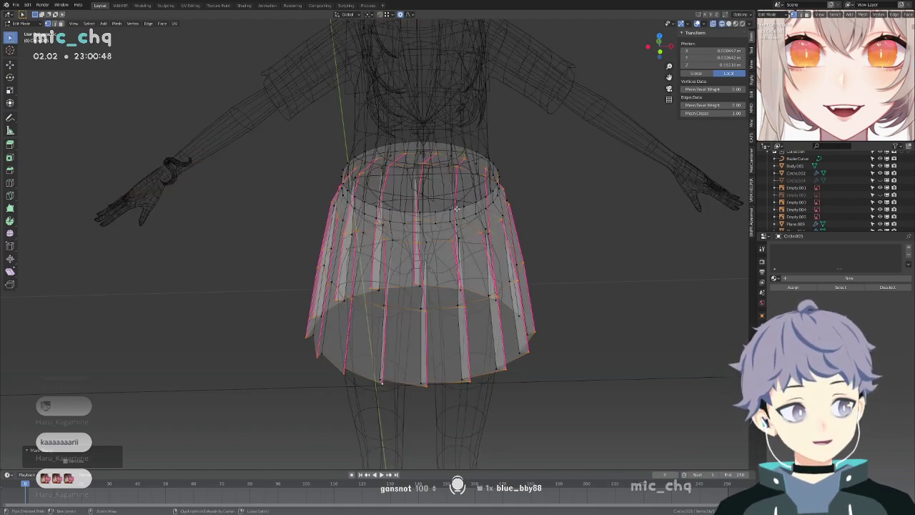
key("Tab")
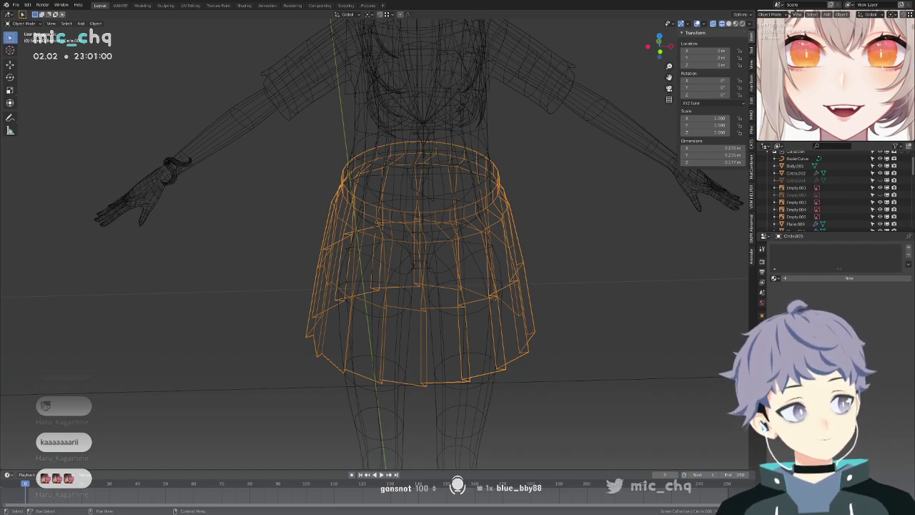
mouse_move(507, 289)
middle_mouse_down()
mouse_move(542, 291)
mouse_move(484, 307)
middle_mouse_up()
key("KP_1")
key("shift+z")
key("KP_1")
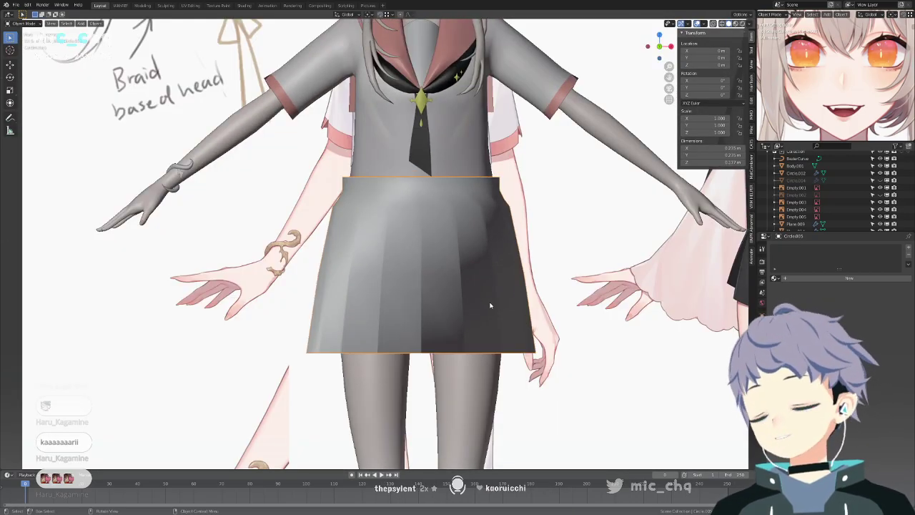
Select the alternate vertices along the skirt's hem that form the inner pleat folds.
key("Tab")
key("shift+z")
middle_click_drag(489, 302, 451, 394)
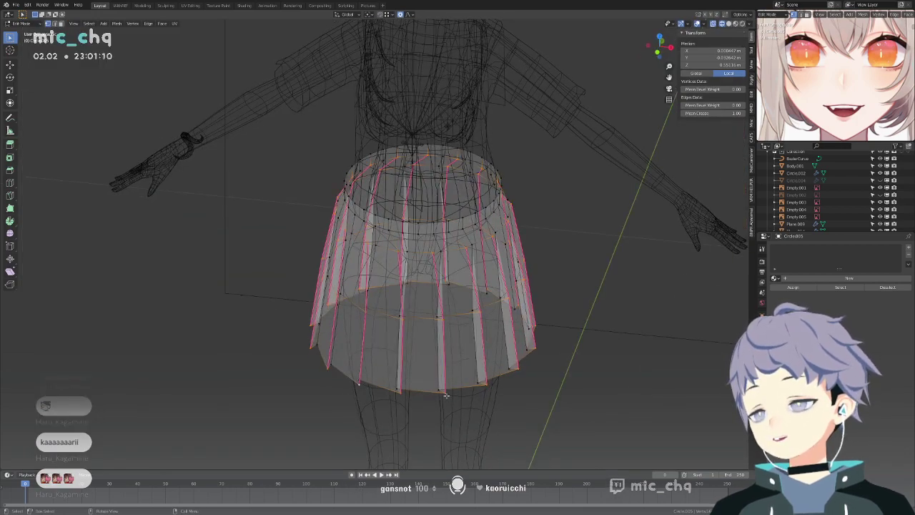
left_click(446, 395)
key("KP_1")
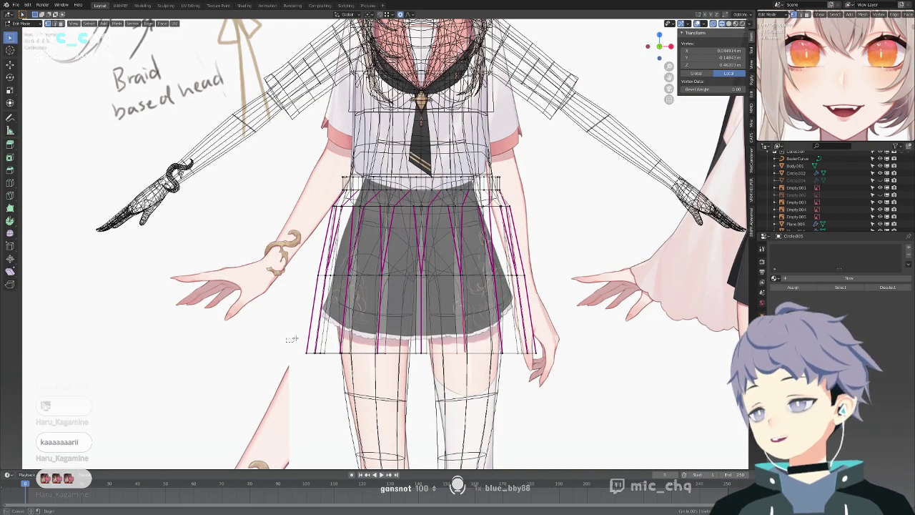
left_click_drag(289, 339, 582, 374)
middle_click_drag(582, 374, 513, 382)
key("F3")
left_click(595, 415)
Raise the selected inner hem vertices slightly along Z to give the pleated hem a stepped edge.
key("KP_1")
key("g")
left_click(558, 352)
key("alt+z")
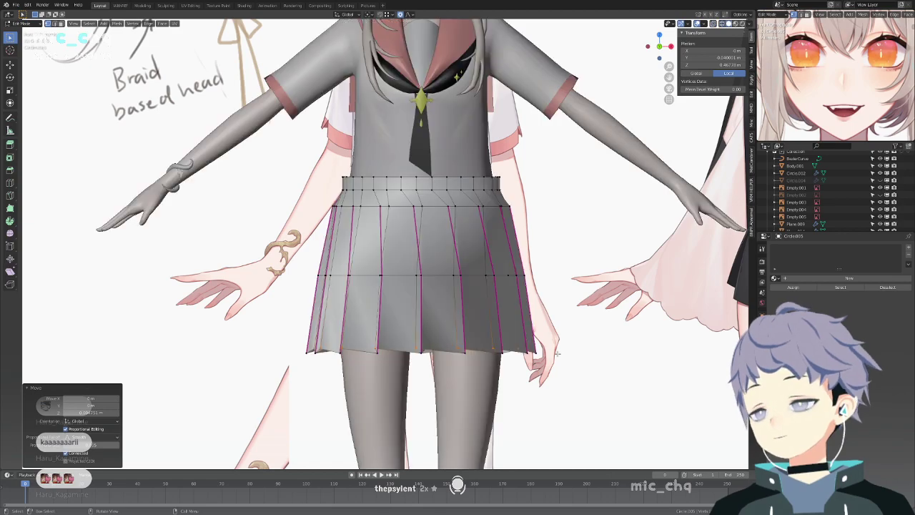
key("g")
key("z")
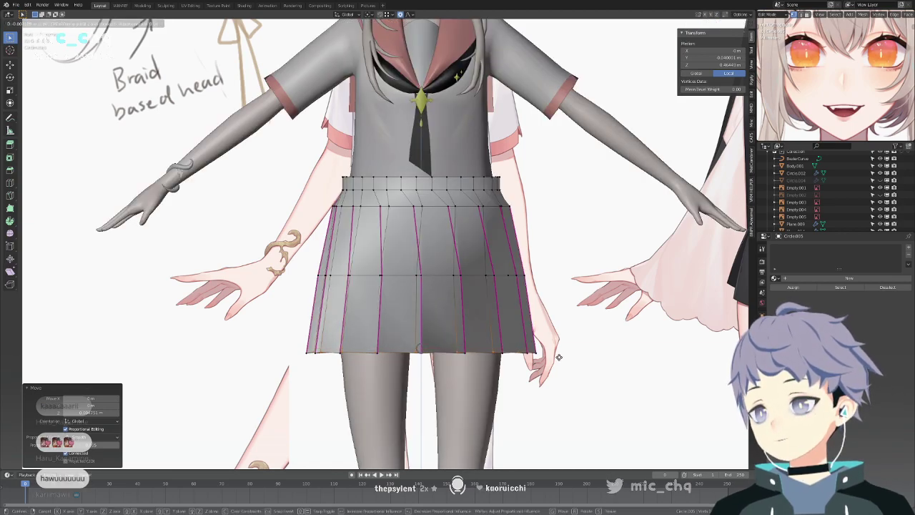
left_click(559, 357)
scroll(483, 267, "up", 5)
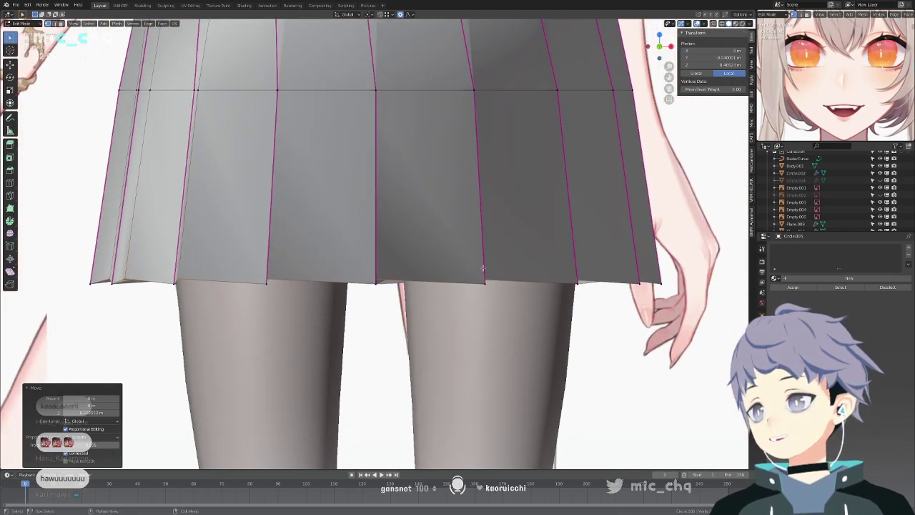
key("g")
key("z")
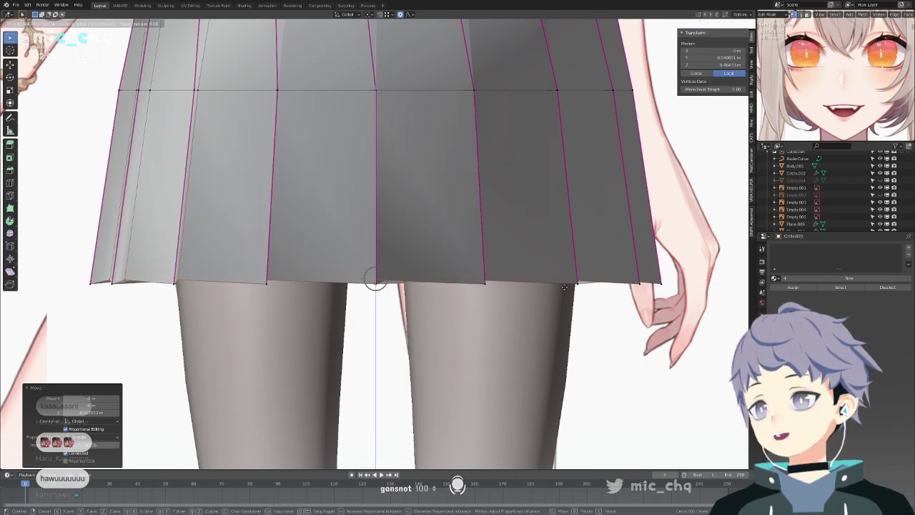
left_click(562, 287)
Fine-tune the height of the inner hem vertices along Z and check the skirt in Object Mode.
middle_click_drag(554, 284, 508, 304)
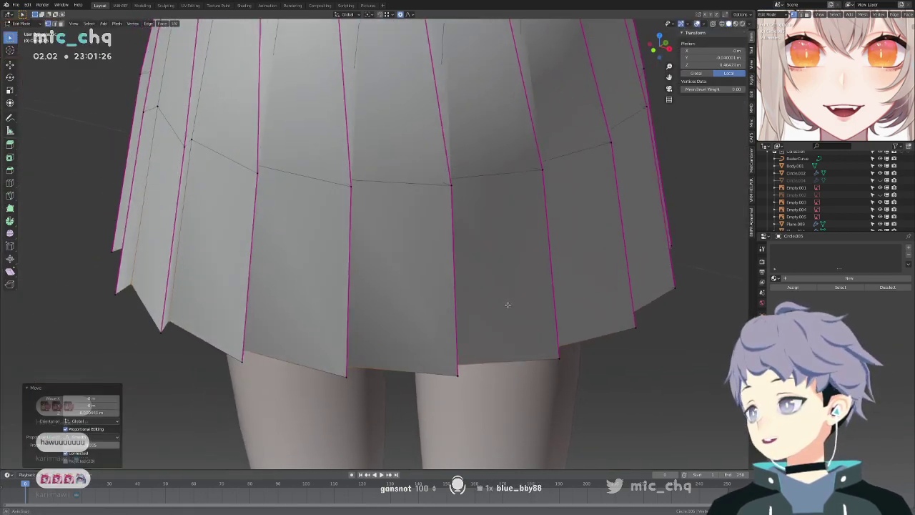
key("KP_1")
middle_click_drag(476, 43, 468, 280, "shift")
scroll(472, 258, "down", 4)
key("g")
key("z")
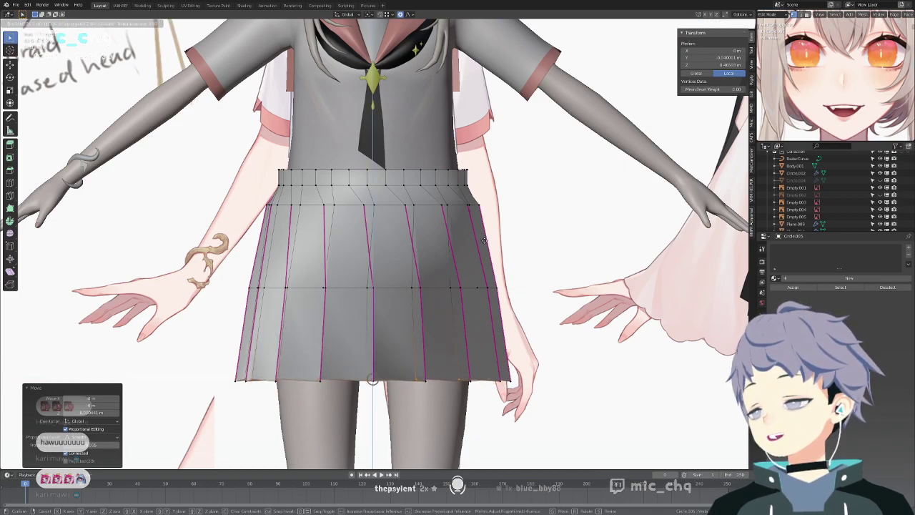
left_click(484, 242)
middle_click_drag(433, 209, 444, 285, "shift")
key("Tab")
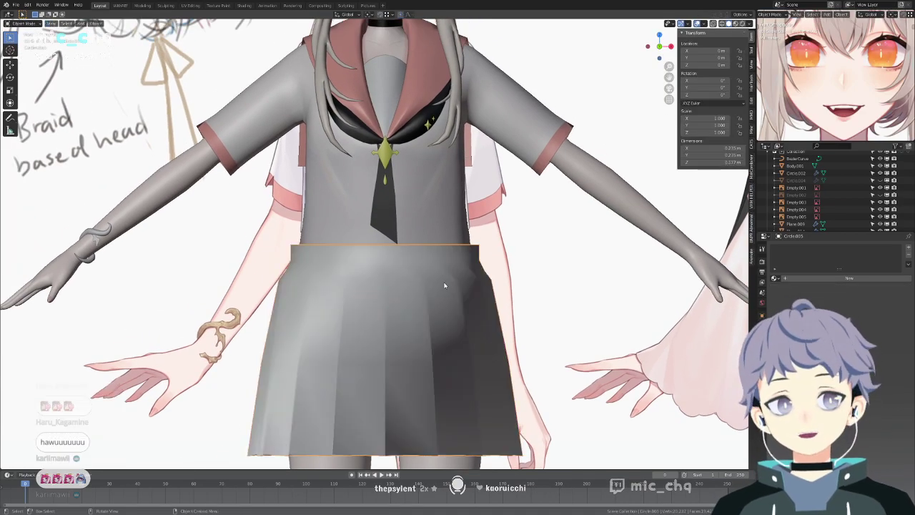
middle_click_drag(456, 317, 472, 276, "shift")
Add a Subdivision modifier to the skirt and check the smoothed pleats from several angles.
key("ctrl+Tab")
left_click(595, 282)
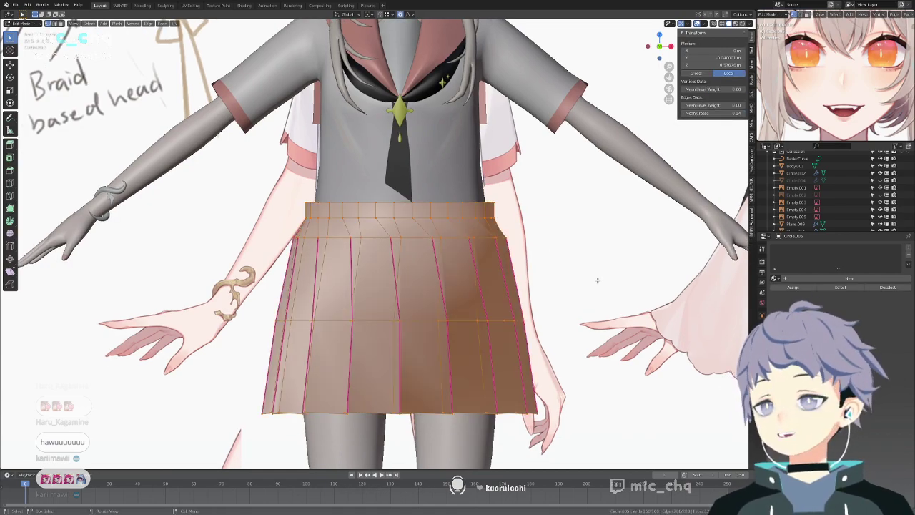
left_click(763, 301)
left_click(763, 315)
left_click(763, 326)
left_click(801, 248)
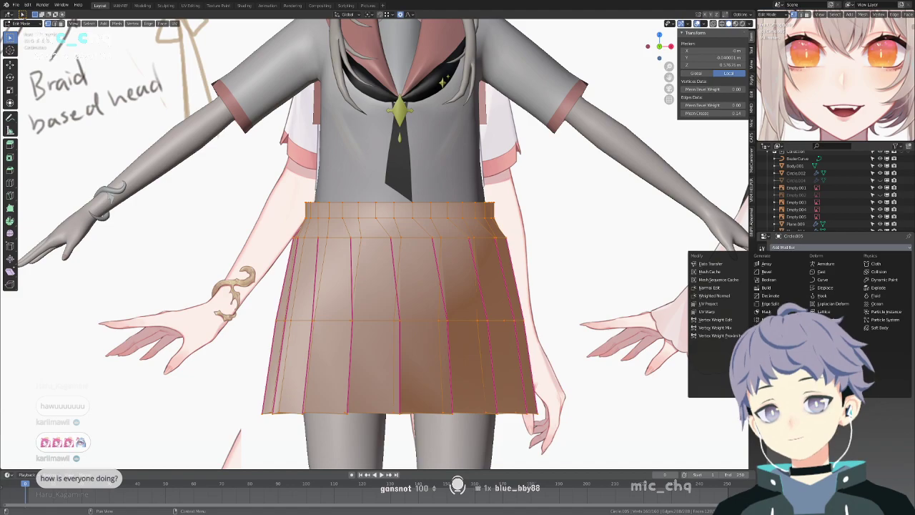
left_click(776, 366)
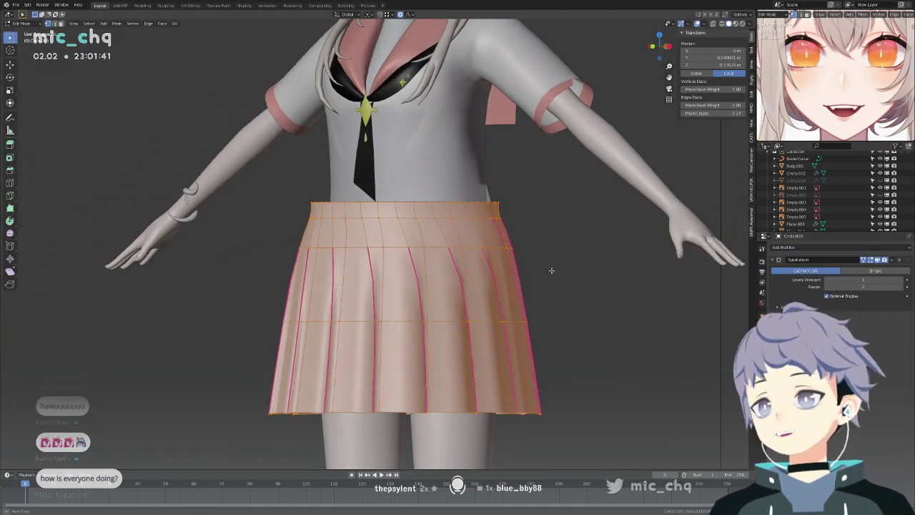
key("shift+z")
key("shift+z")
key("Tab")
middle_click_drag(552, 271, 322, 344)
Clear the selection and select the vertical inner fold edge loops of the pleats around the skirt.
key("Tab")
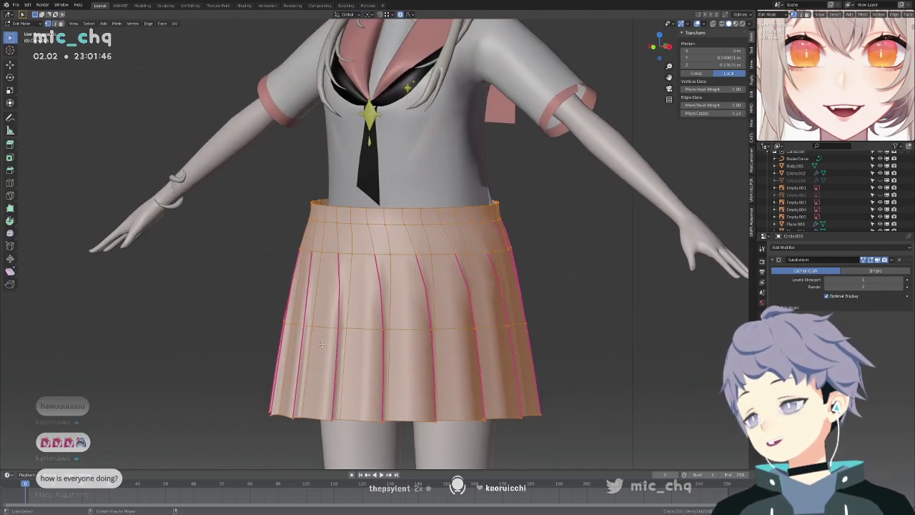
key("alt+a")
left_click(391, 352)
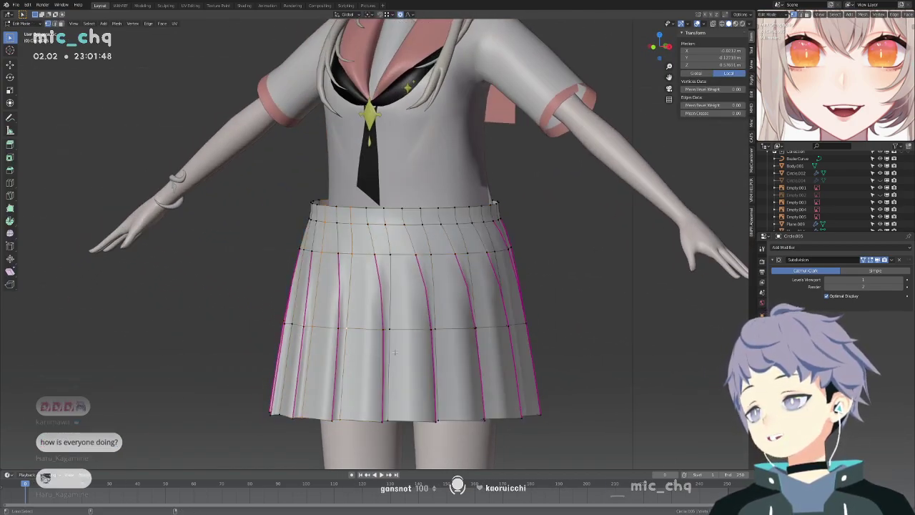
middle_click_drag(388, 350, 361, 380)
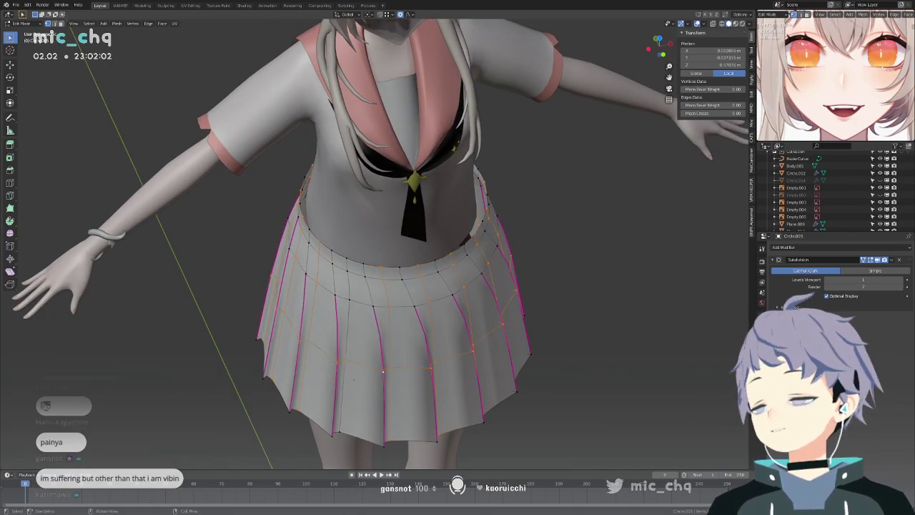
Limit the selection to the pleats by deselecting the waistband vertices, comparing the folds with the reference drawing.
key("KP_1")
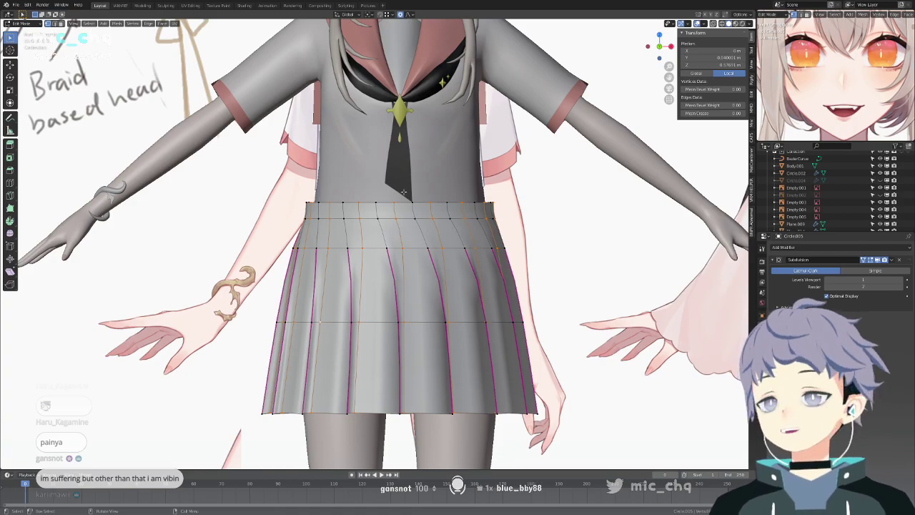
key("alt+z")
scroll(441, 233, "up", 5)
middle_click_drag(441, 233, 532, 210)
scroll(489, 377, "down", 2)
scroll(437, 300, "down", 2)
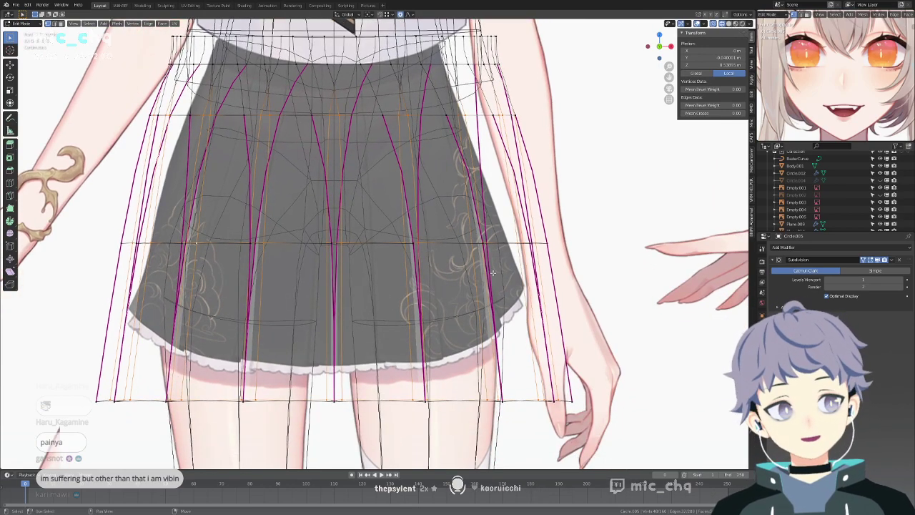
scroll(492, 271, "up", 3)
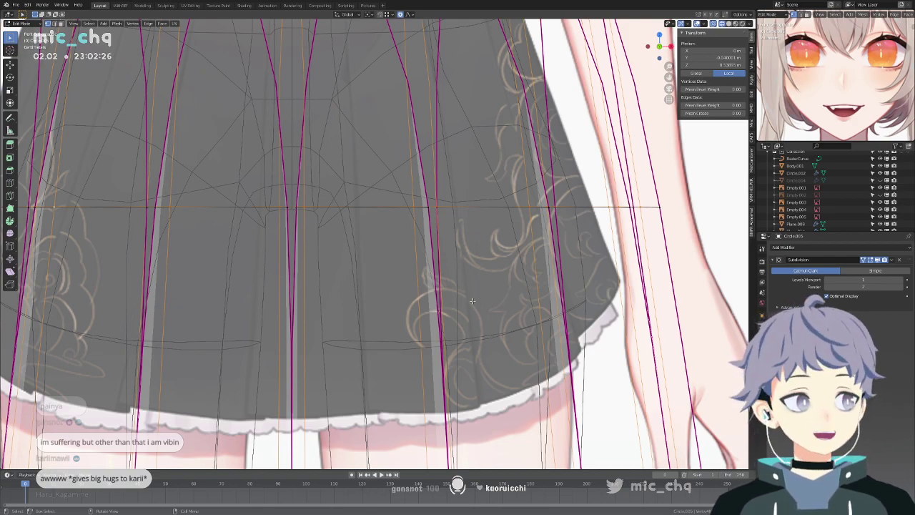
middle_click_drag(521, 287, 517, 283)
key("shift+z")
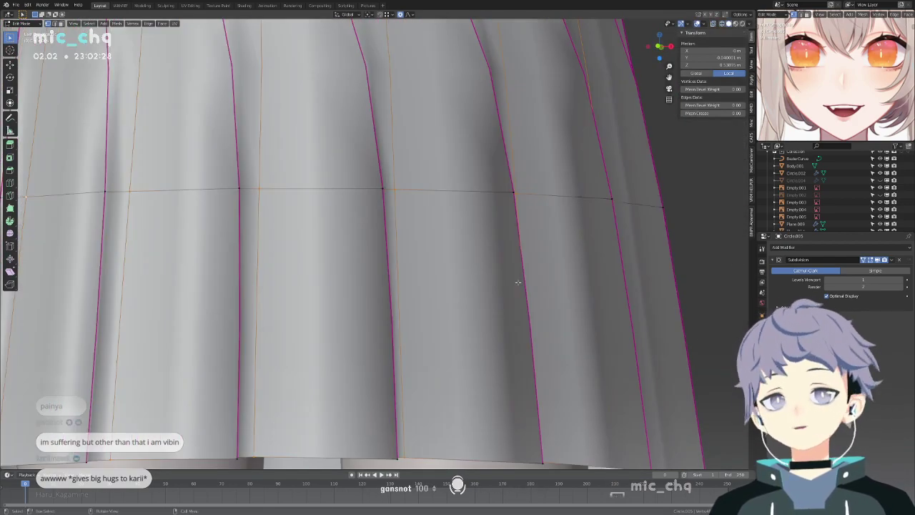
Set the mean crease of the selected inner pleat fold edges to 1.00 and check the result from the side.
key("KP_1")
scroll(518, 282, "down", 6)
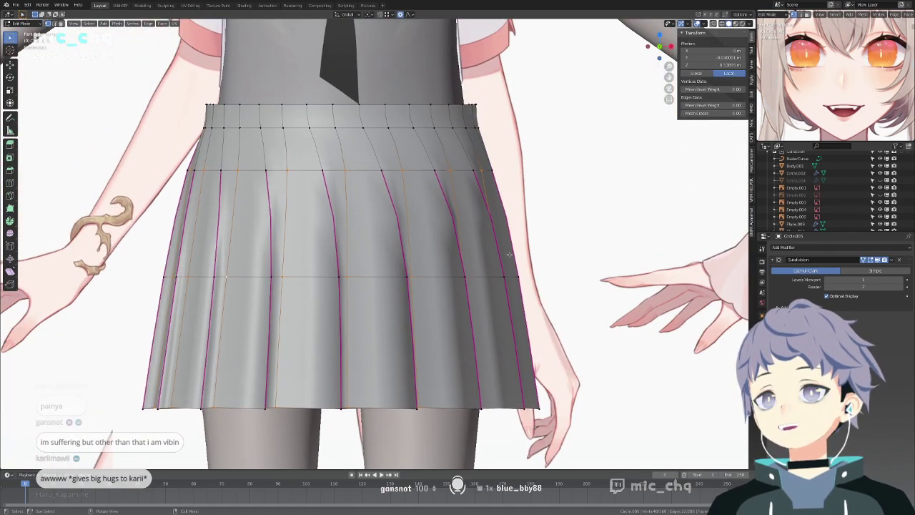
left_click_drag(708, 113, 745, 113)
middle_click_drag(482, 216, 692, 163)
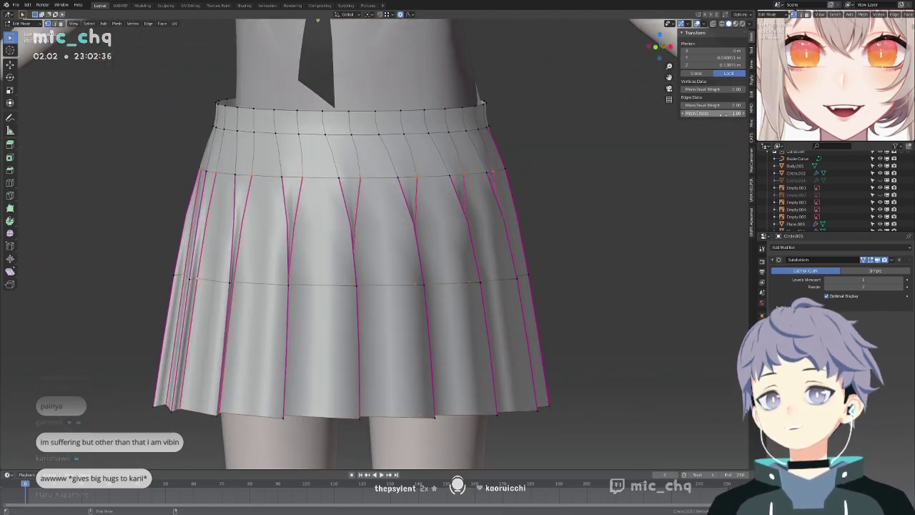
middle_click_drag(543, 178, 470, 216)
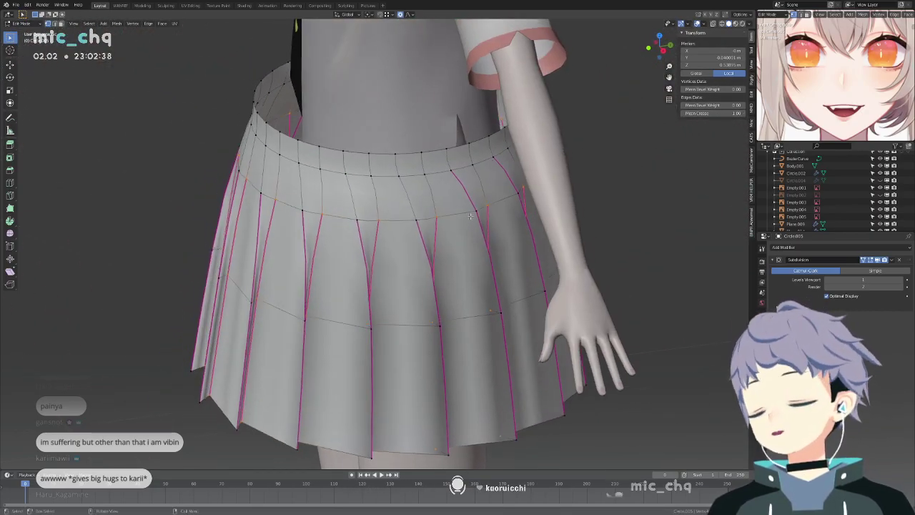
Try adjusting the mean crease of the horizontal edge loop at the tops of the pleats and check the skirt in Object Mode.
mouse_move(713, 113)
left_mouse_down()
mouse_move(741, 113)
mouse_move(719, 113)
left_mouse_up()
key("KP_1")
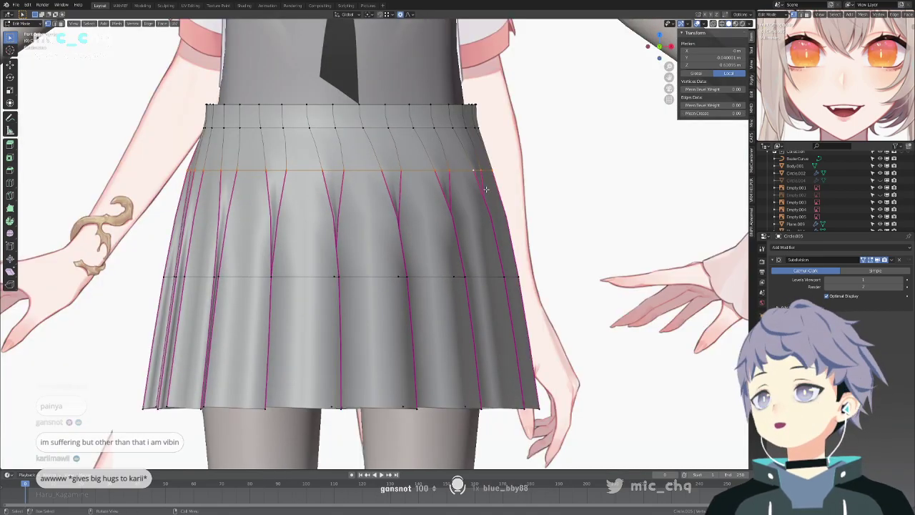
key("Tab")
middle_click_drag(528, 188, 444, 198)
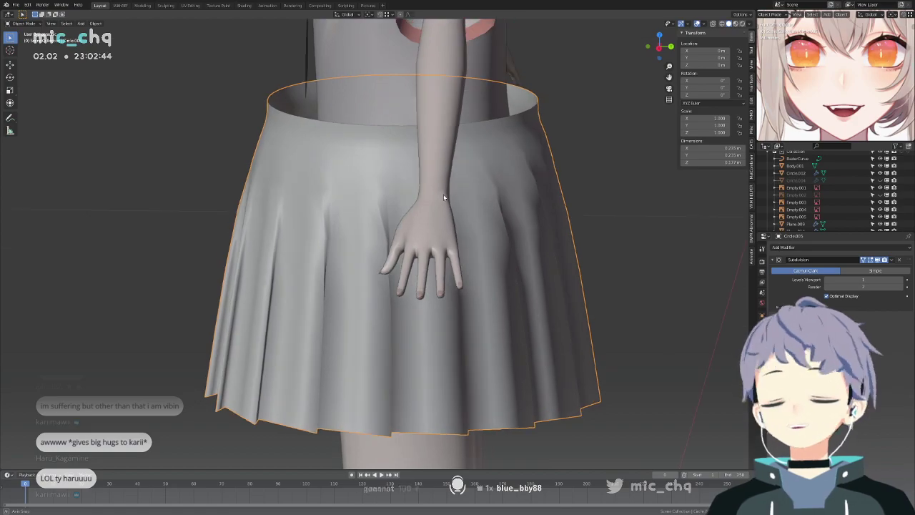
key("shift+z")
key("shift+z")
key("Tab")
Undo the crease attempt on the pleat-top edge loop and return to the inner fold edge selection.
middle_click_drag(347, 200, 329, 263)
left_click(407, 269)
left_click(418, 269)
middle_click_drag(418, 269, 501, 224)
left_click(420, 272, "shift")
left_click(434, 272, "shift")
left_click(437, 220, "shift")
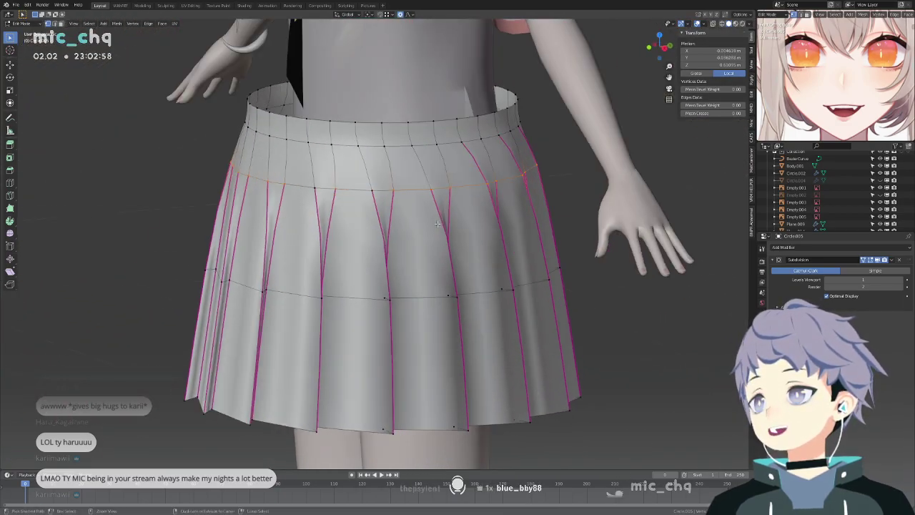
key("Tab")
key("Tab")
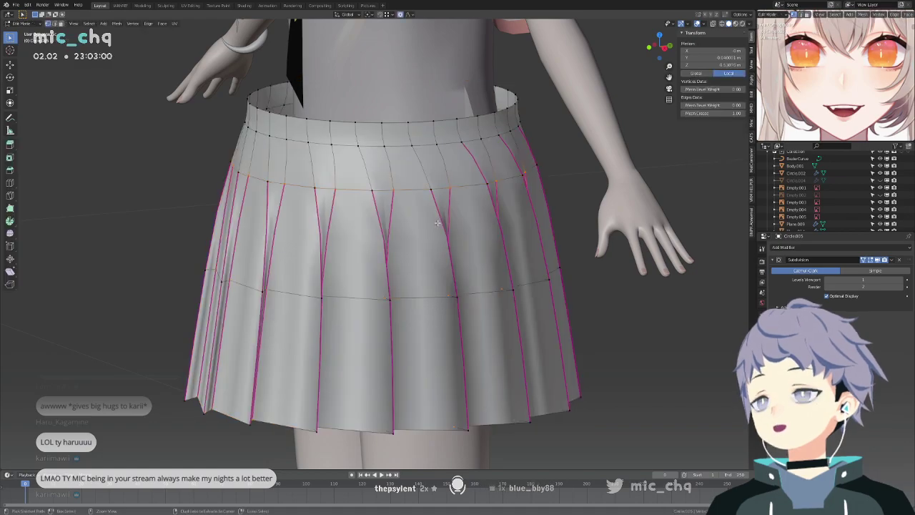
key("ctrl+z")
key("ctrl+z")
Deselect the vertices above the pleats and raise the mean crease of the remaining inner fold edges.
middle_click_drag(438, 223, 447, 204)
key("KP_1")
left_click_drag(186, 75, 529, 152, "ctrl")
middle_click_drag(531, 148, 511, 154)
left_click_drag(695, 113, 737, 113)
Select the band between the waistband and pleat tops at the skirt's back and set its mean crease to 0.00.
middle_click_drag(569, 150, 238, 120)
left_click_drag(233, 108, 601, 180)
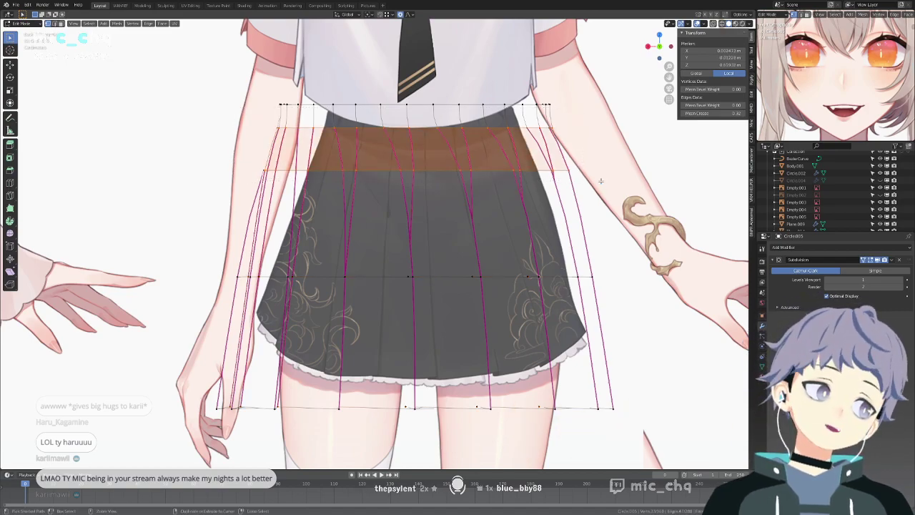
left_click_drag(713, 114, 685, 114)
mouse_move(553, 157)
middle_mouse_down()
mouse_move(417, 188)
mouse_move(260, 110)
middle_mouse_up()
key("shift+z")
key("shift+z")
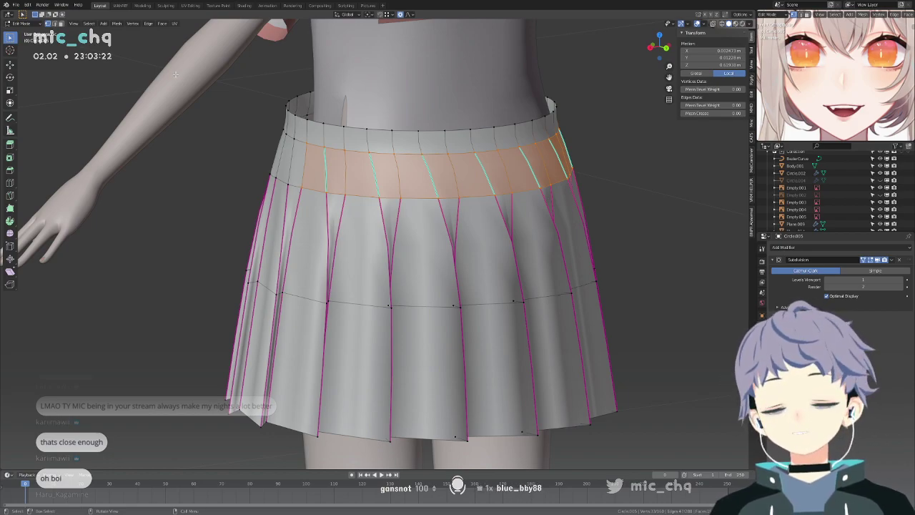
Clear the seam and sharp marks from the selected band edges at the back of the skirt.
middle_click_drag(306, 109, 367, 207)
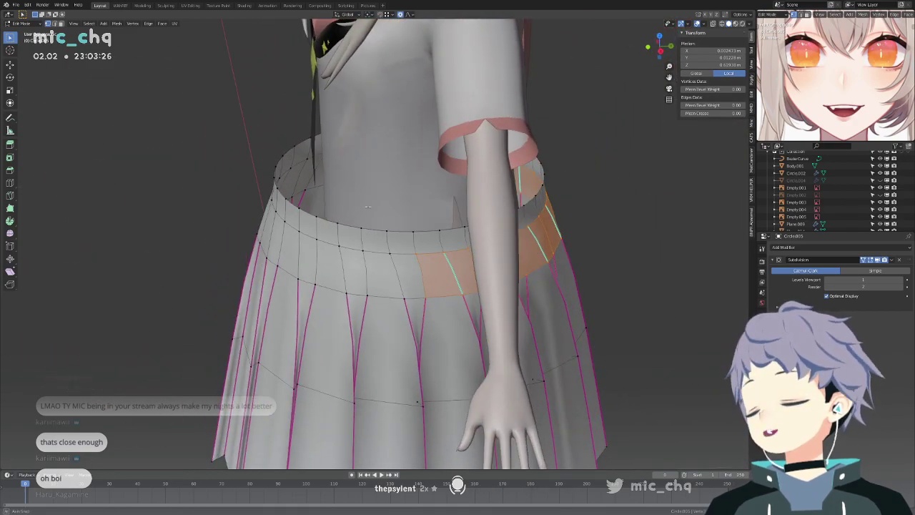
left_click(149, 24)
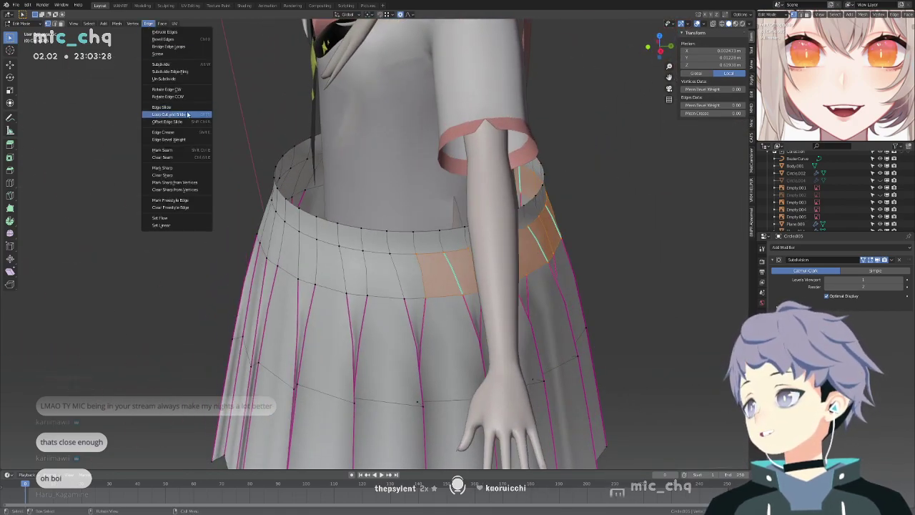
left_click(191, 156)
middle_click_drag(456, 211, 393, 197)
left_click(149, 24)
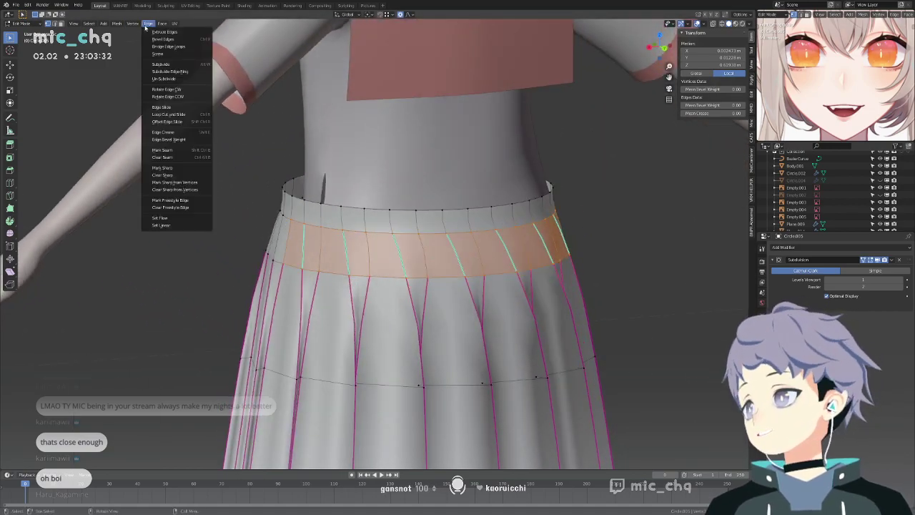
left_click(172, 175)
middle_click_drag(174, 176, 266, 239)
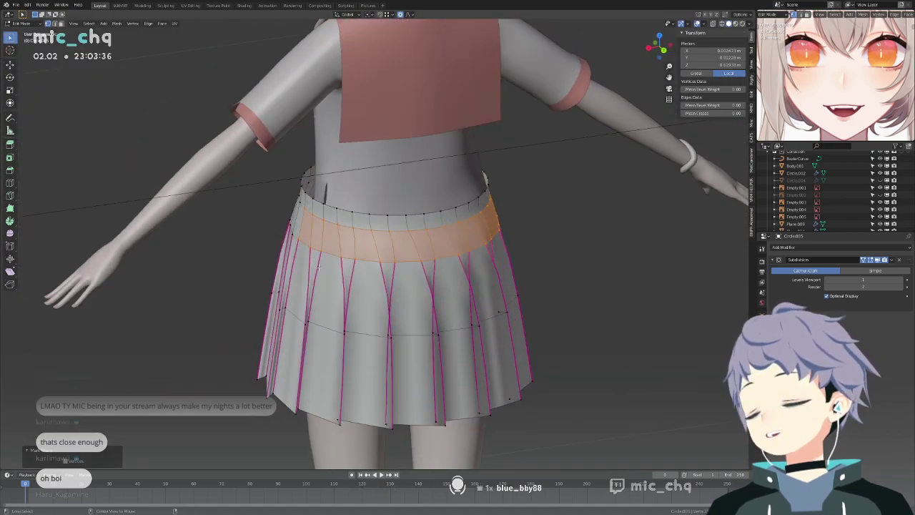
Check the pleats from back and front, select the whole skirt mesh and scale it down to about 0.97.
left_click(317, 271, "alt")
middle_click_drag(330, 280, 303, 279)
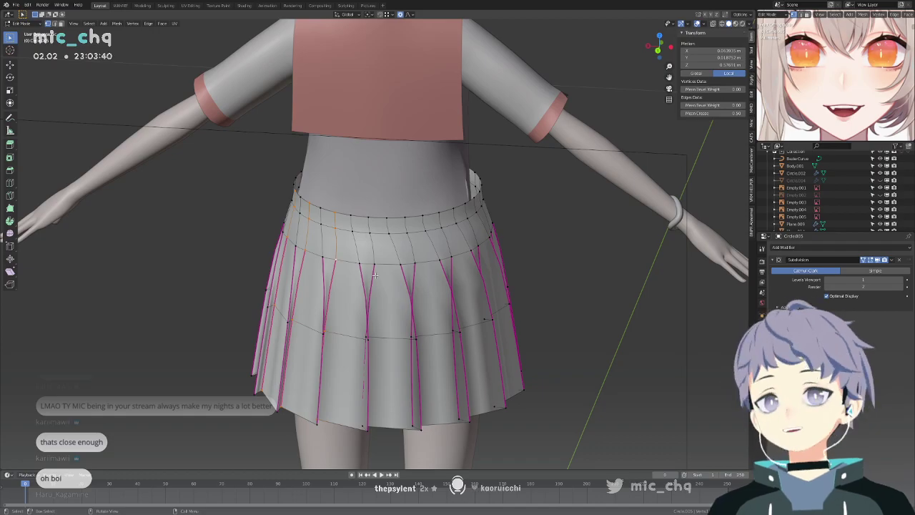
key("KP_1")
middle_click_drag(374, 274, 409, 259)
key("Tab")
key("Tab")
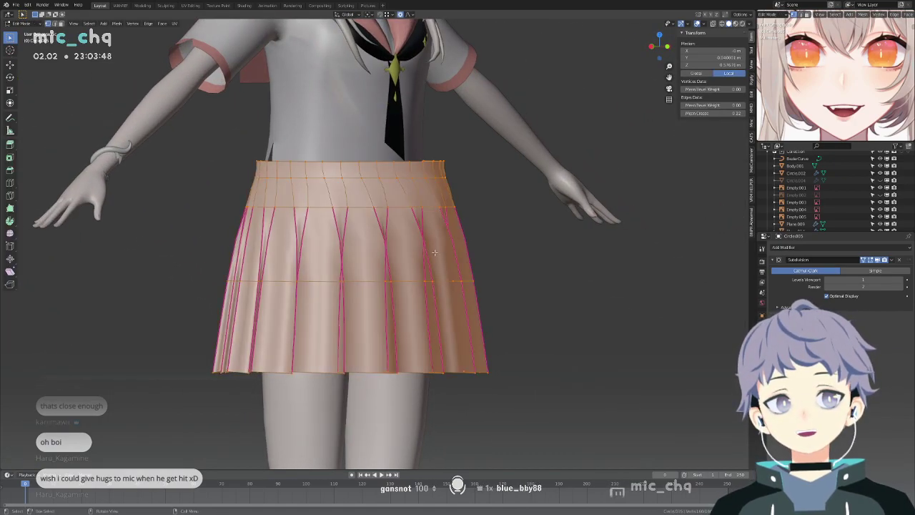
key("s")
left_click(492, 241)
middle_click_drag(492, 241, 492, 240)
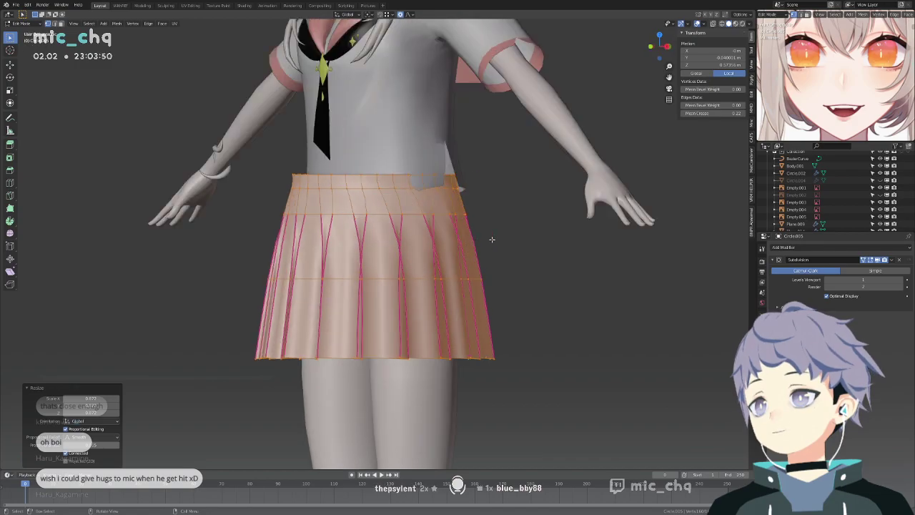
Reposition the whole skirt mesh at the character's waist in front view and check its fit against the reference.
key("KP_1")
key("g")
left_click(495, 235)
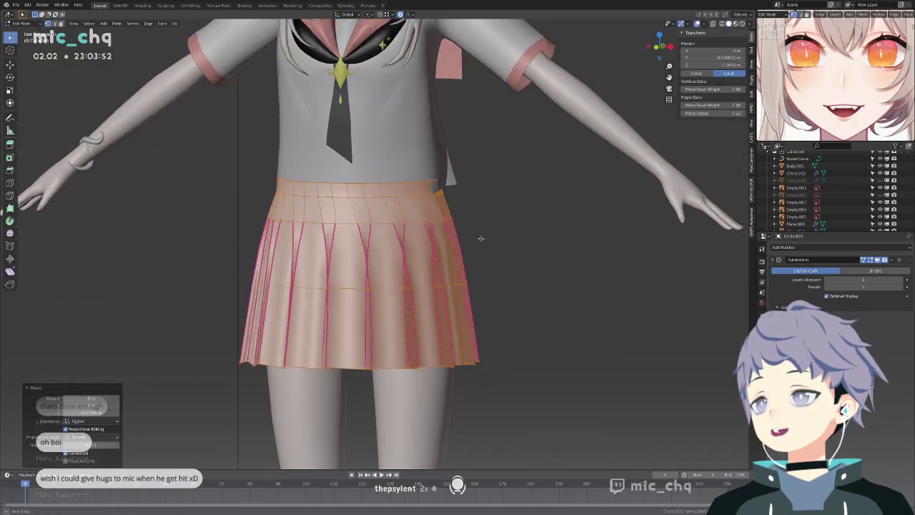
middle_click_drag(495, 235, 462, 251)
key("KP_1")
key("Tab")
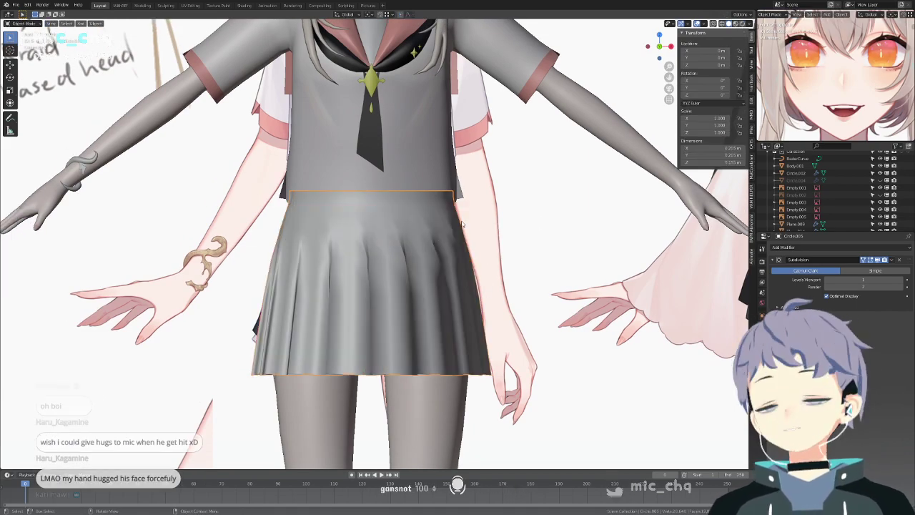
scroll(530, 188, "up", 3)
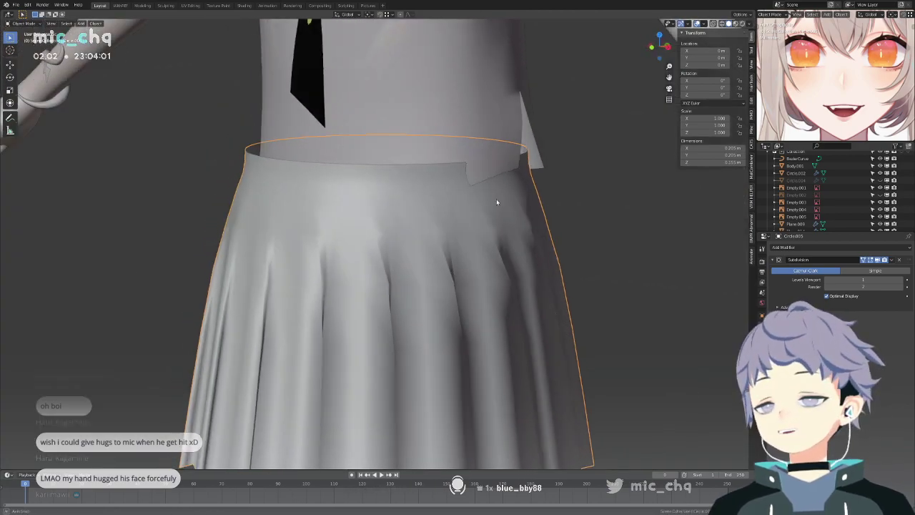
Set the mean crease of the waistband's upper and lower edge loops to 1.00.
key("Tab")
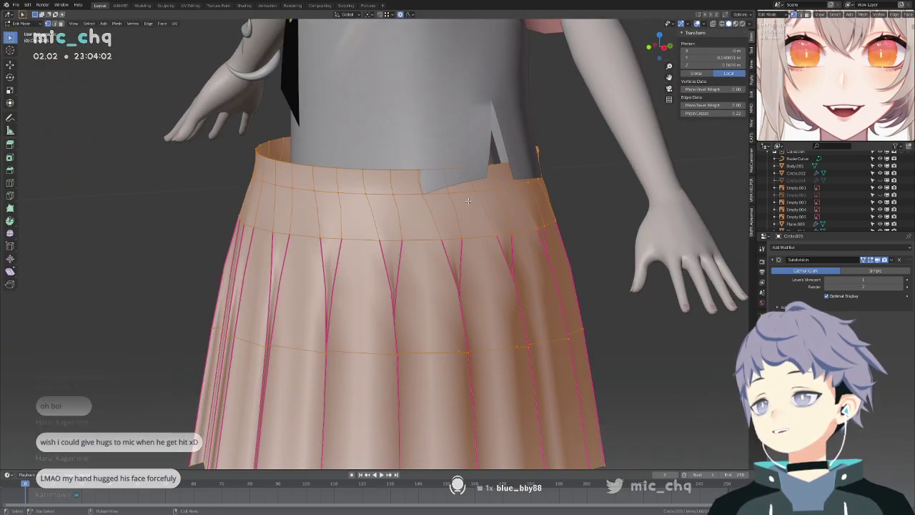
key("alt+a")
left_click(427, 172, "alt")
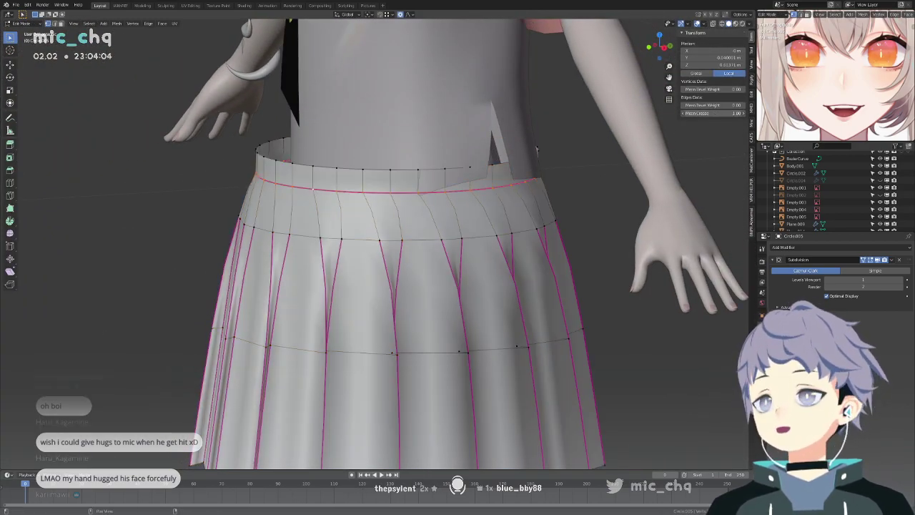
key("shift+e")
key("1")
key("Return")
Add an edge loop just below the waistband and scale it outward so the skirt flares from the band.
mouse_move(444, 161)
middle_mouse_down()
mouse_move(520, 170)
mouse_move(455, 172)
middle_mouse_up()
key("z")
left_click(444, 191, "alt")
key("s")
left_click(448, 194)
key("s")
left_click(555, 190)
Scale the edge loop at the pleat tops and adjust the loop midway down the pleats.
left_click(526, 222, "alt")
key("s")
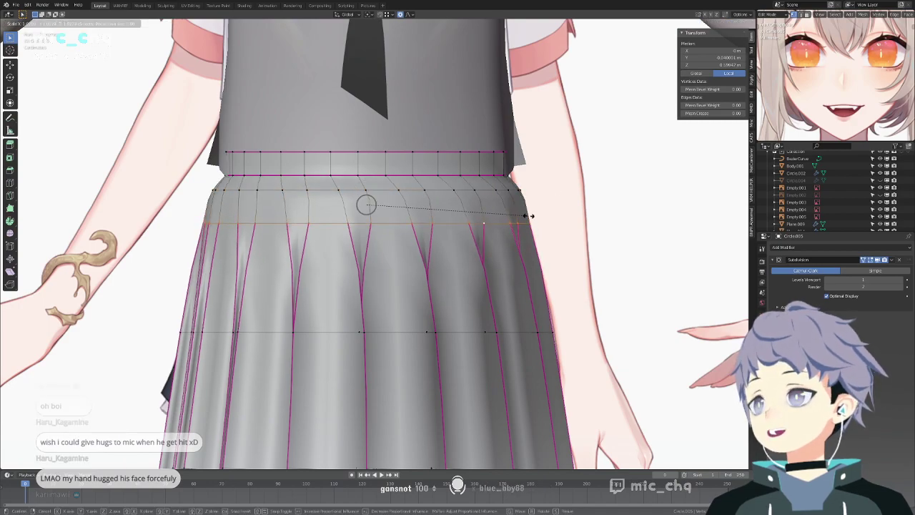
left_click(529, 215)
key("g")
key("g")
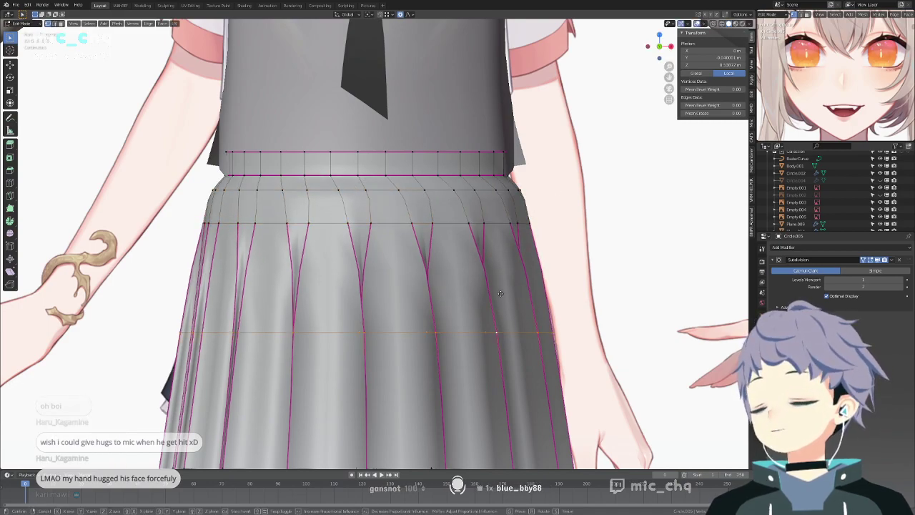
left_click(491, 336)
mouse_move(491, 329)
middle_mouse_down("shift")
mouse_move(479, 207)
mouse_move(521, 225)
middle_mouse_up("shift")
Compare the skirt with the reference in wireframe and move the whole mesh up along Z by about 0.02 m.
key("Tab")
key("shift+z")
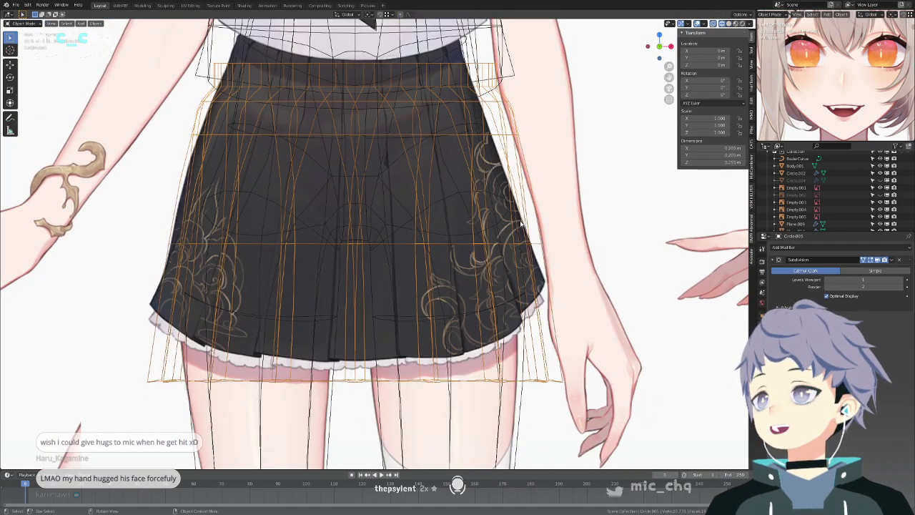
key("g")
key("z")
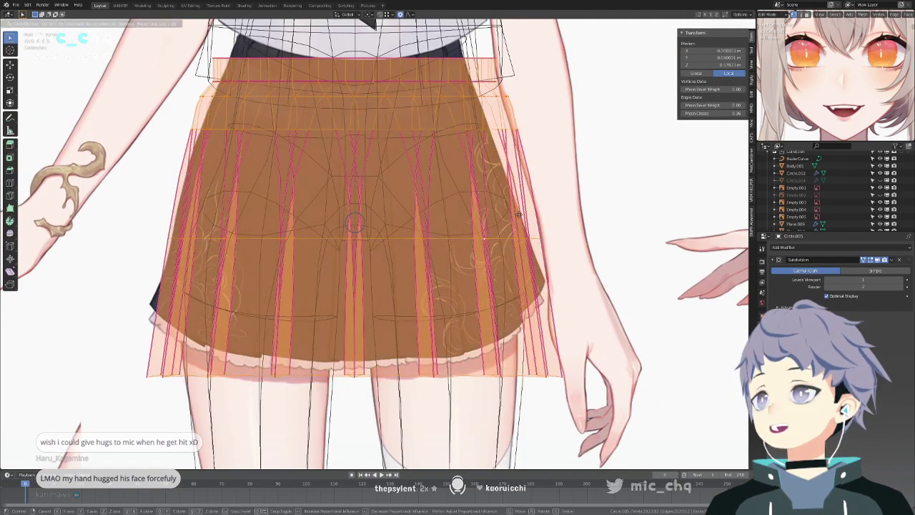
left_click(512, 191)
middle_click_drag(512, 191, 512, 261, "shift")
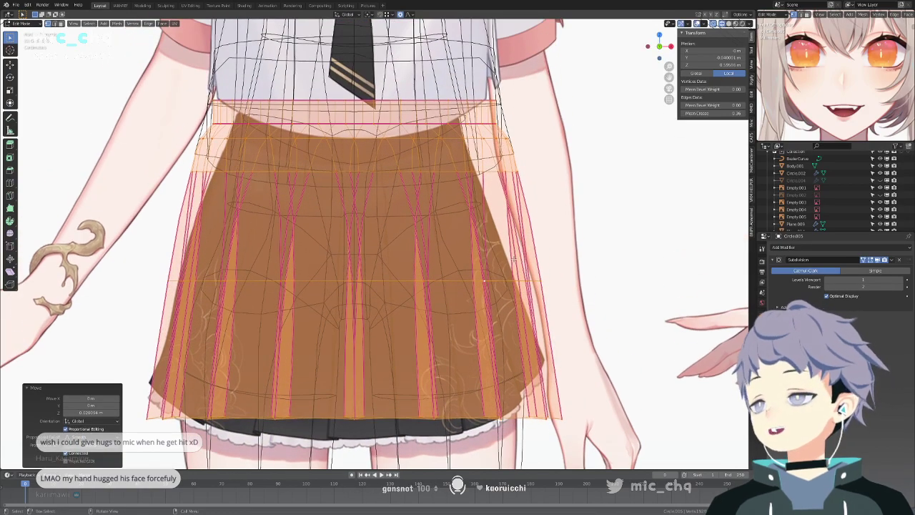
middle_click_drag(513, 221, 521, 238)
key("alt+z")
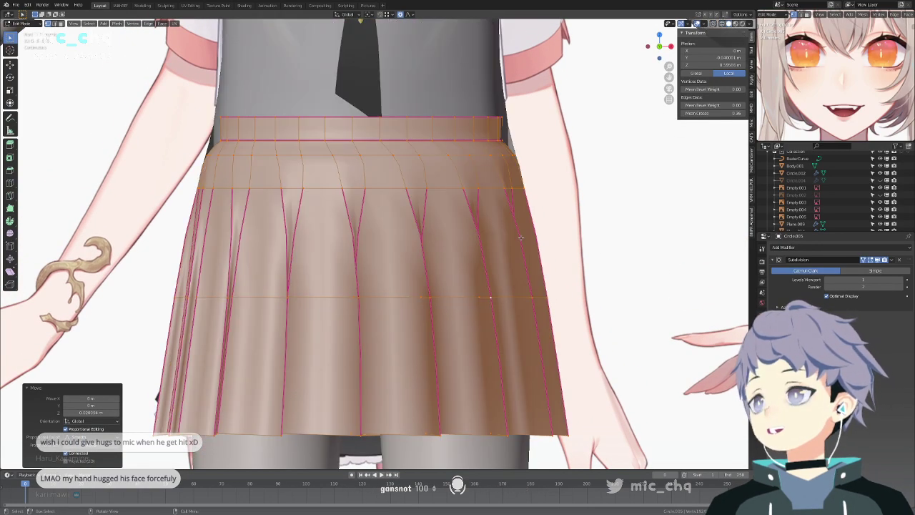
middle_click_drag(522, 237, 462, 278)
key("KP_1")
key("Tab")
key("KP_1")
key("Tab")
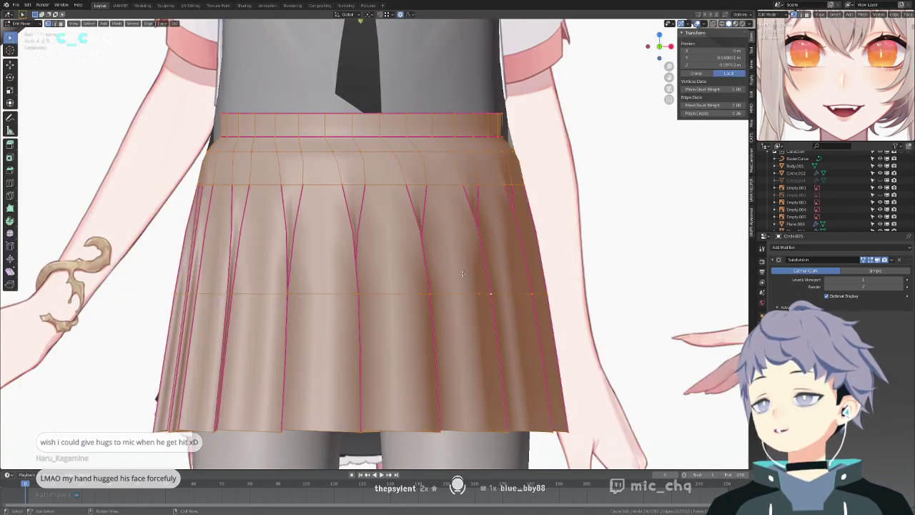
Select the lower half of the pleats and raise it about 0.015 m along Z to shorten the skirt.
left_click(411, 431, "alt")
key("shift+z")
left_click_drag(151, 274, 584, 328, "shift")
scroll(601, 327, "down", 5)
key("g")
key("z")
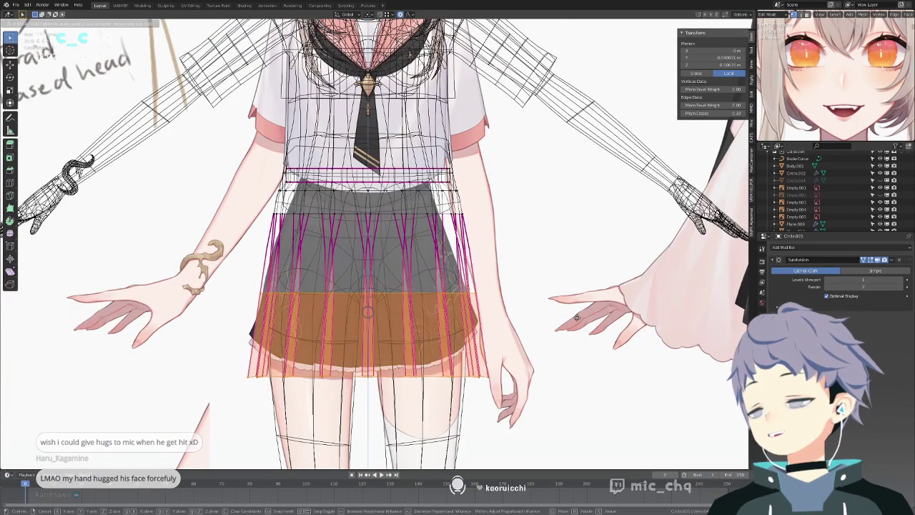
left_click(576, 311)
key("shift+z")
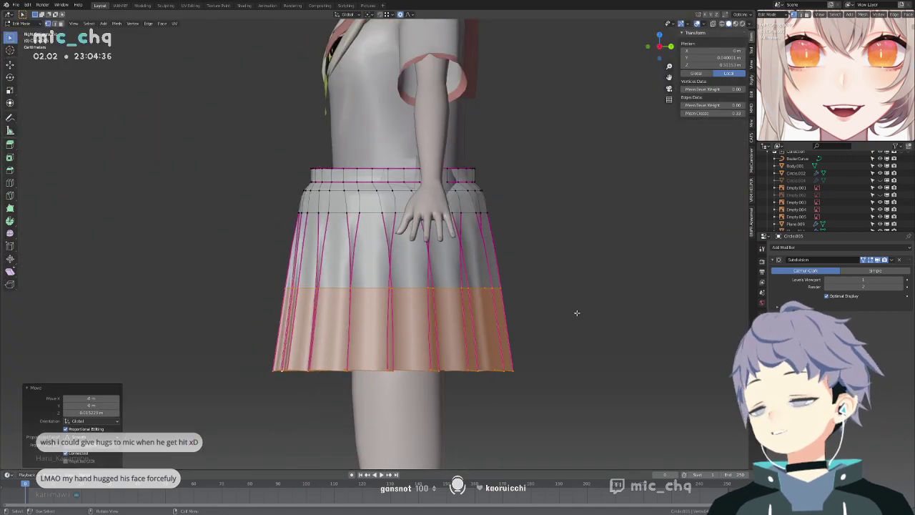
key("Tab")
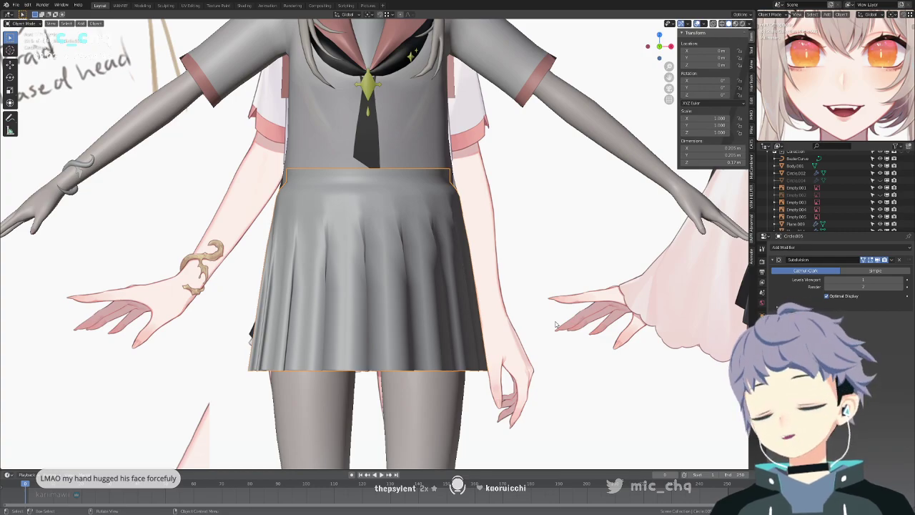
middle_click_drag(517, 271, 524, 297, "shift")
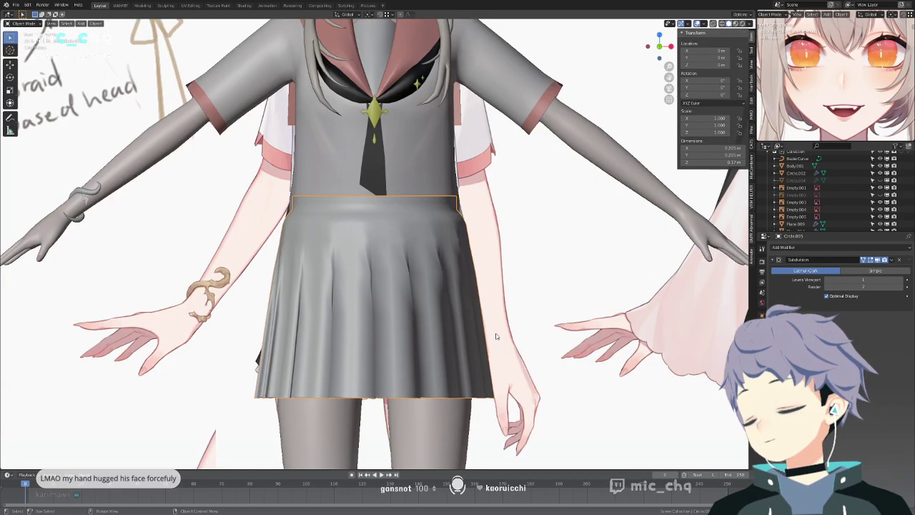
Mark a seam around the waistband's lower edge and unwrap the whole skirt mesh.
key("Tab")
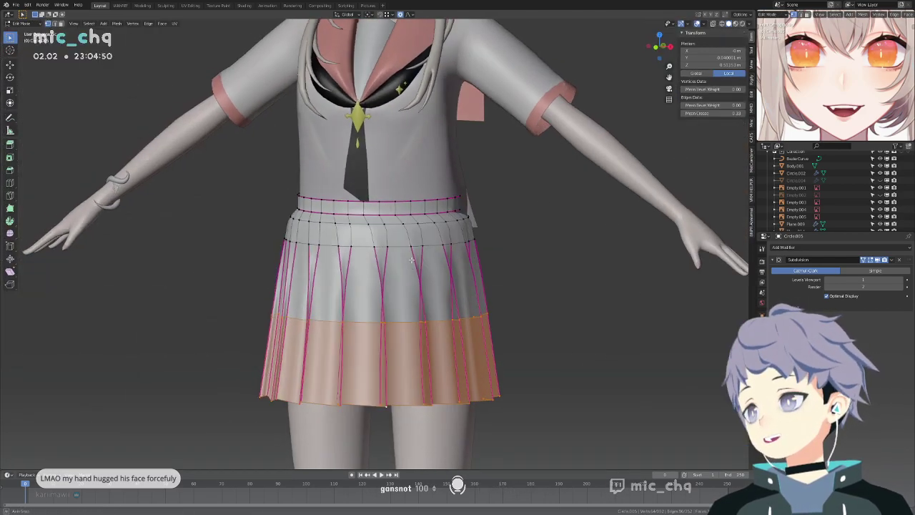
key("alt+a")
left_click(413, 244, "alt")
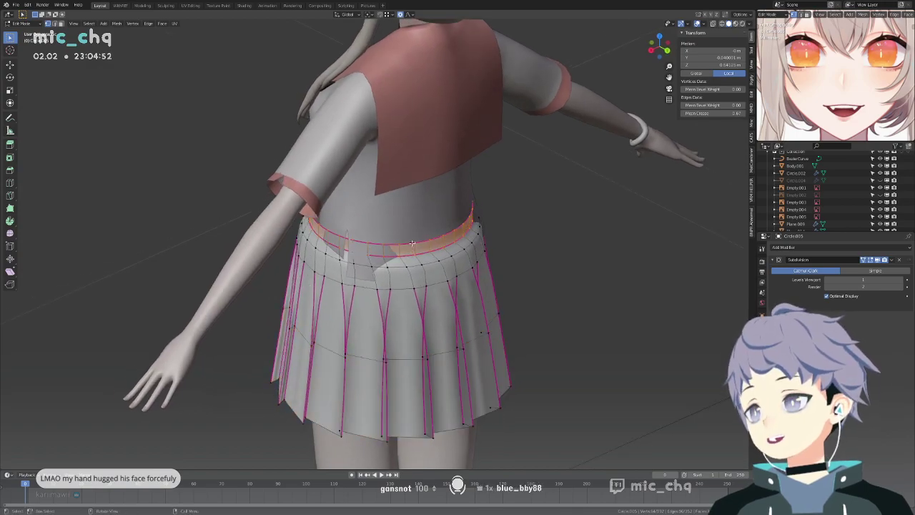
left_click(409, 256, "alt")
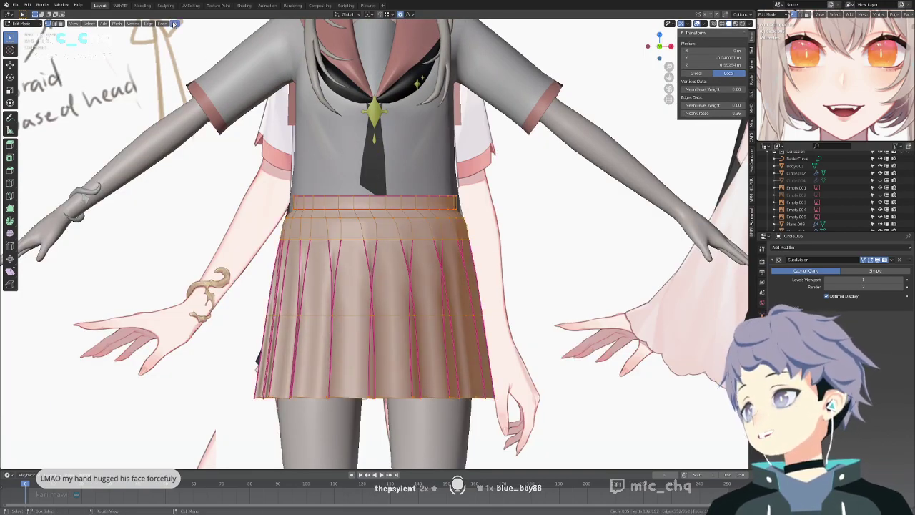
left_click(175, 24)
left_click(186, 33)
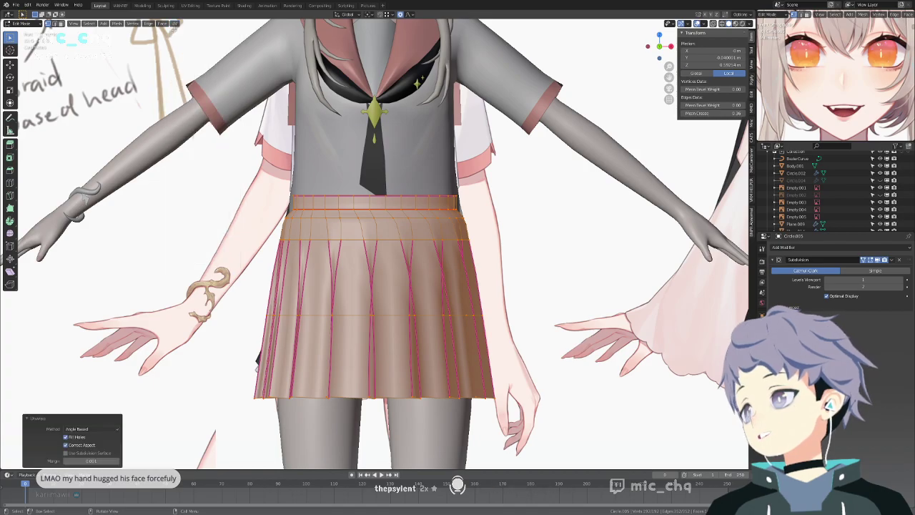
Switch to the UV Editing workspace and examine the skirt's UV islands alongside the full character.
left_click(190, 5)
scroll(226, 185, "down", 7)
scroll(226, 186, "down", 3)
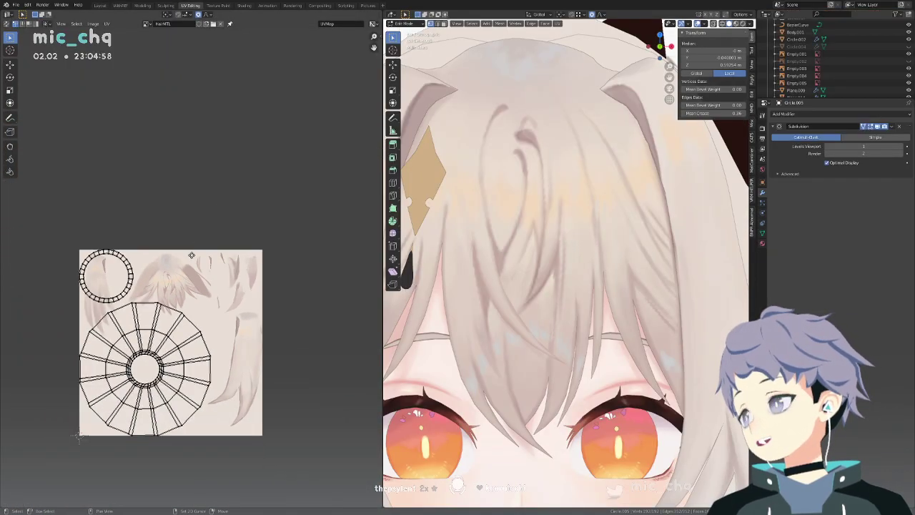
scroll(192, 255, "up", 5)
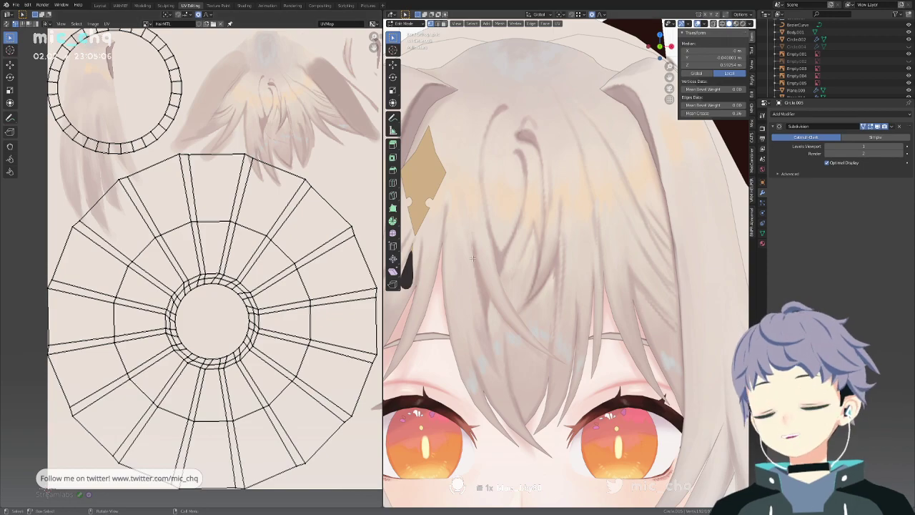
scroll(492, 280, "down", 10)
middle_click_drag(494, 281, 489, 173, "shift")
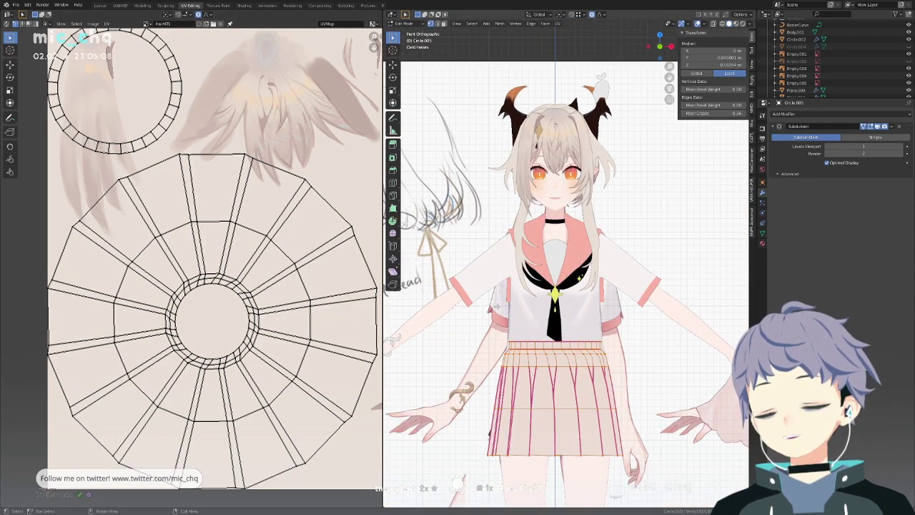
middle_click_drag(495, 303, 494, 227, "shift")
scroll(195, 239, "down", 3)
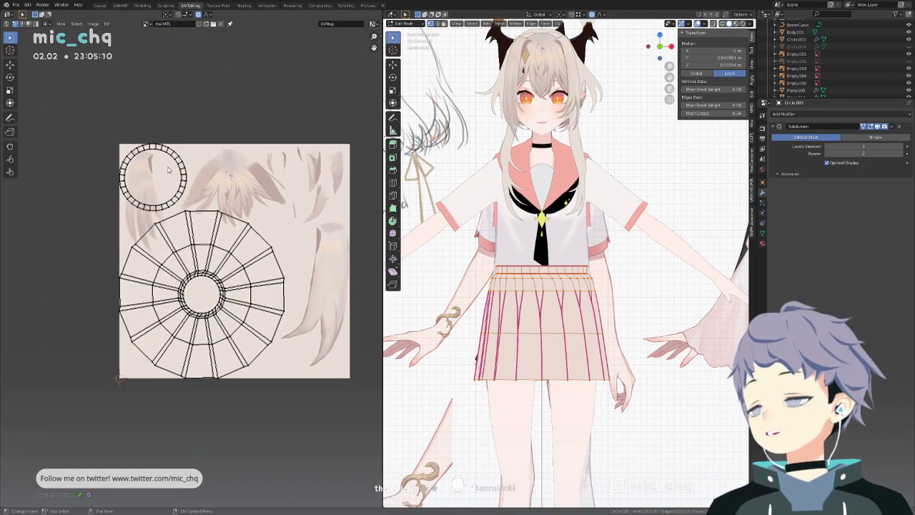
Shrink the waistband's ring-shaped UV island and place it inside the hole of the skirt's circular island.
key("l")
key("s")
left_click(174, 165)
key("g")
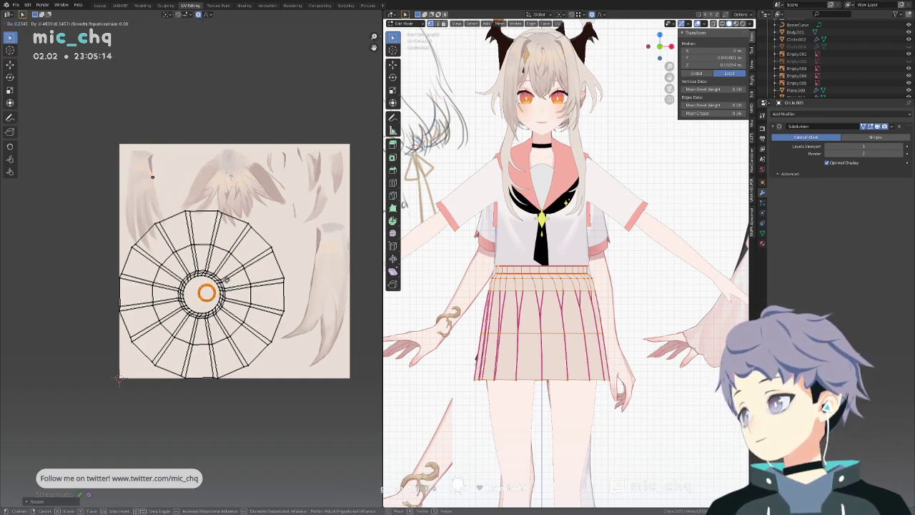
left_click(221, 281)
key("g")
left_click(306, 287)
Scale down all the skirt's UV islands and move them to the lower-left corner of the texture.
key("a")
key("s")
left_click(279, 276)
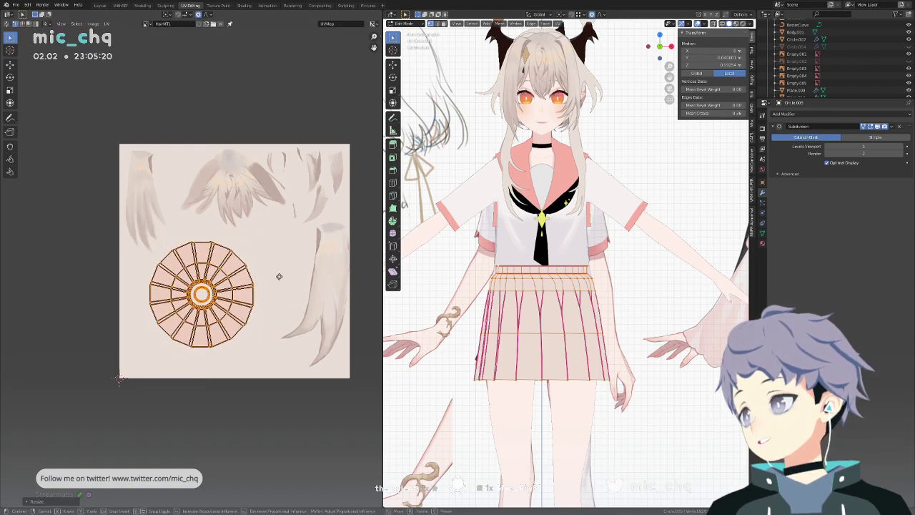
key("g")
left_click(251, 307)
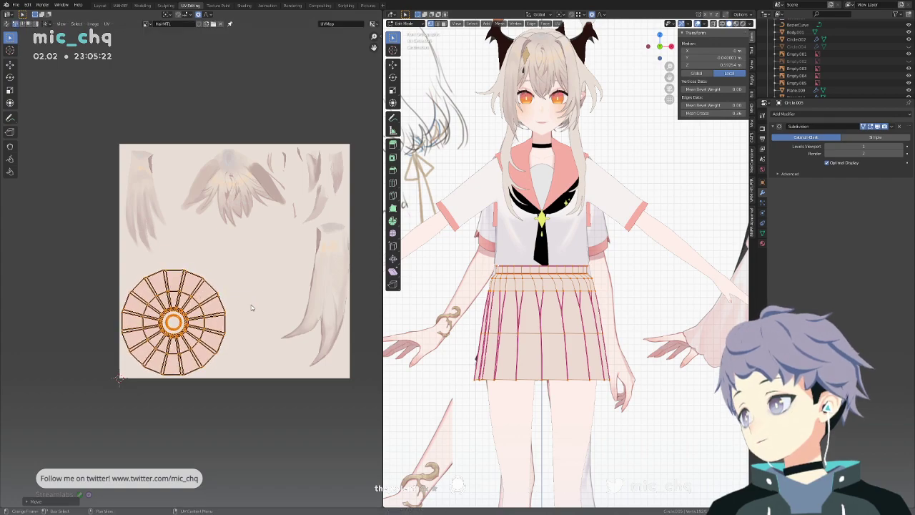
key("Tab")
key("Tab")
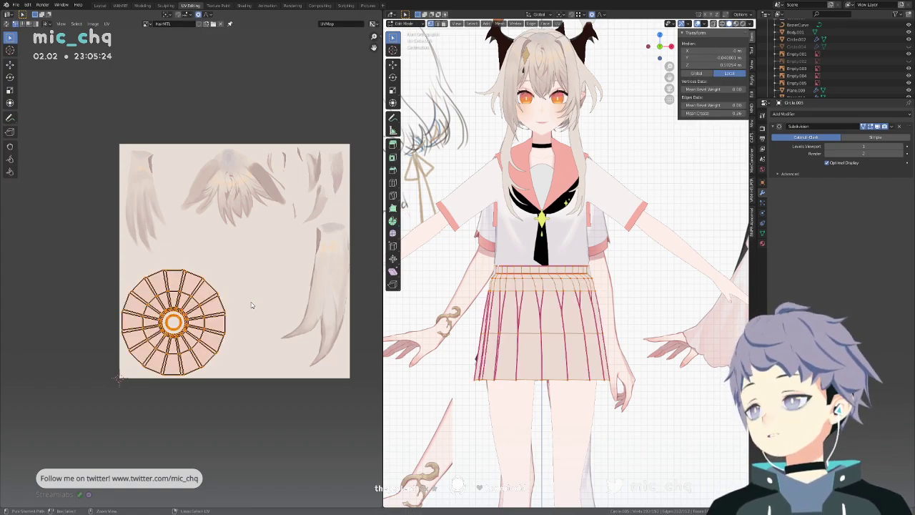
key("Tab")
Return to the Layout workspace and examine the skirt's fit from the side.
scroll(588, 262, "up", 5)
scroll(588, 262, "up", 1)
middle_click_drag(582, 277, 619, 203, "shift")
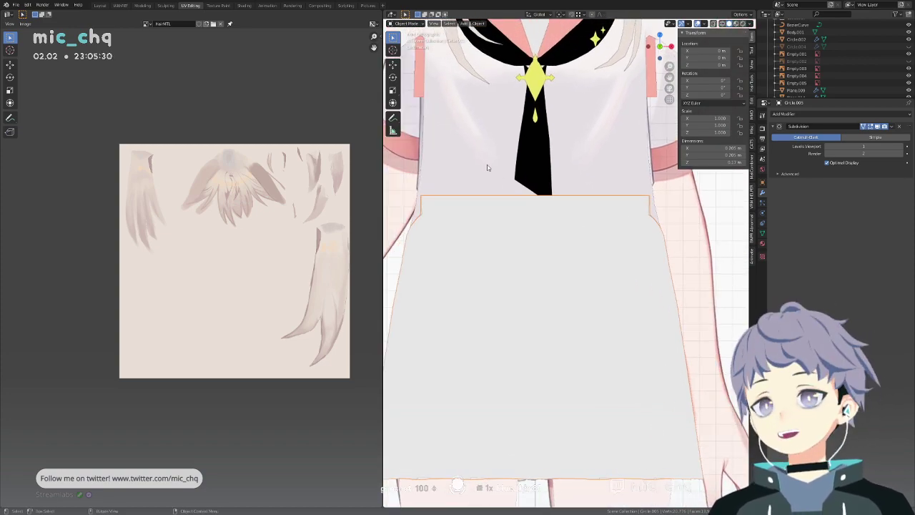
left_click(99, 7)
middle_click_drag(525, 178, 453, 206)
key("Tab")
key("KP_3")
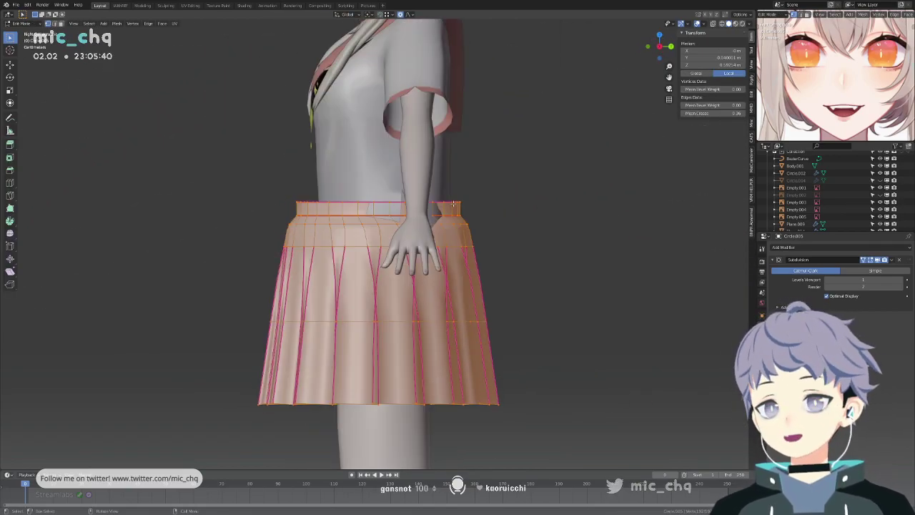
middle_click_drag(454, 205, 456, 162, "shift")
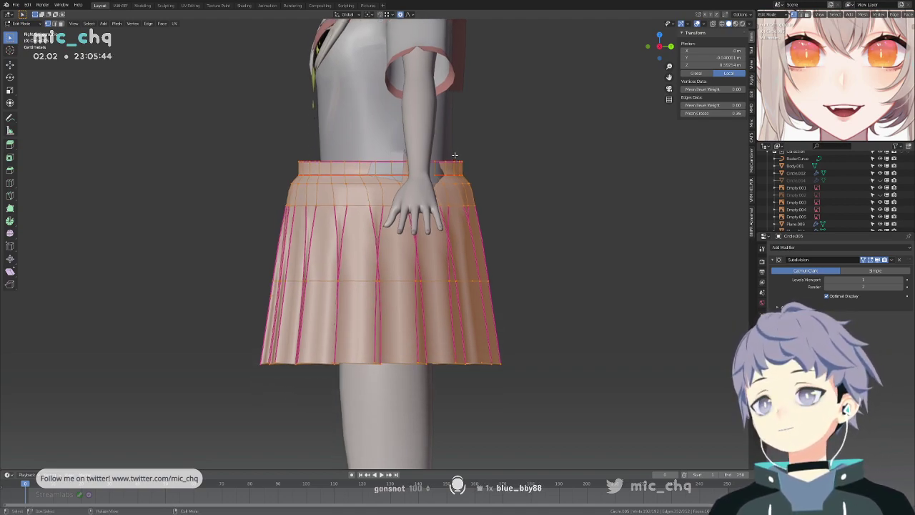
middle_click_drag(455, 155, 456, 185, "shift")
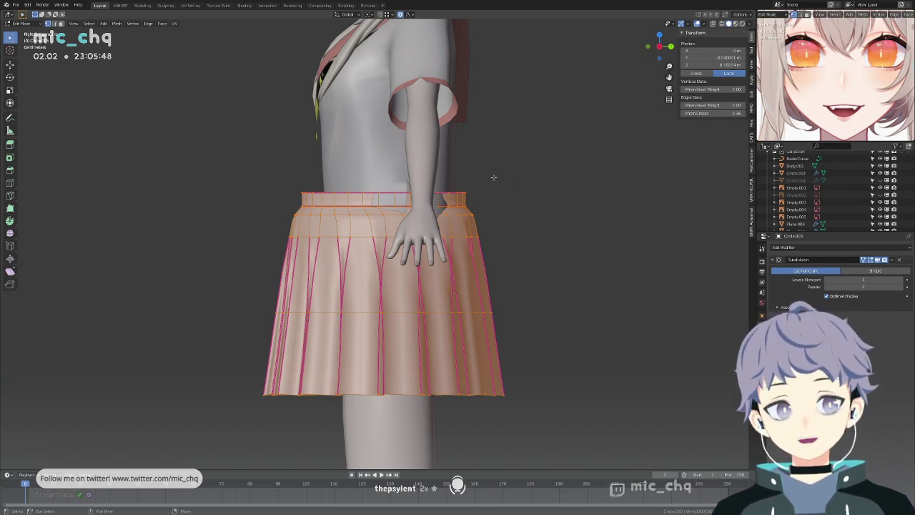
Scale the whole skirt mesh along Y to about 0.75 to narrow its depth, and check it from the front.
key("s")
key("z")
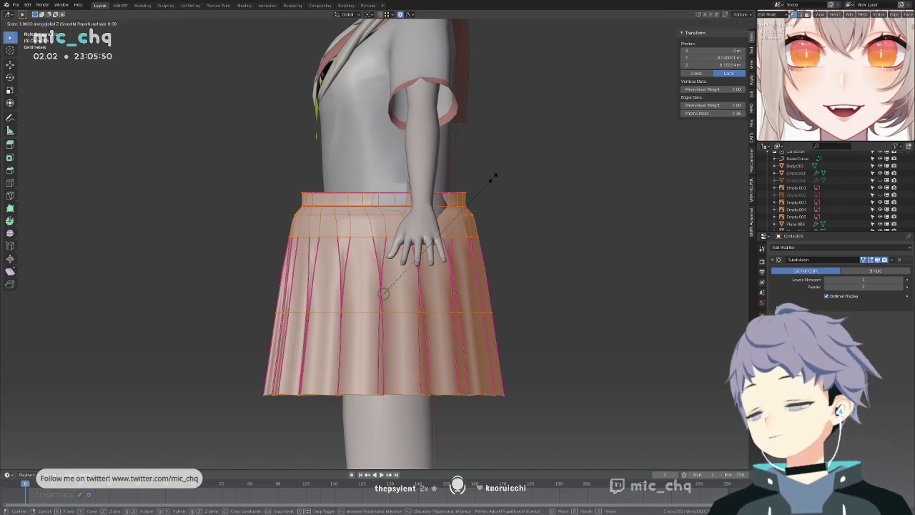
key("y")
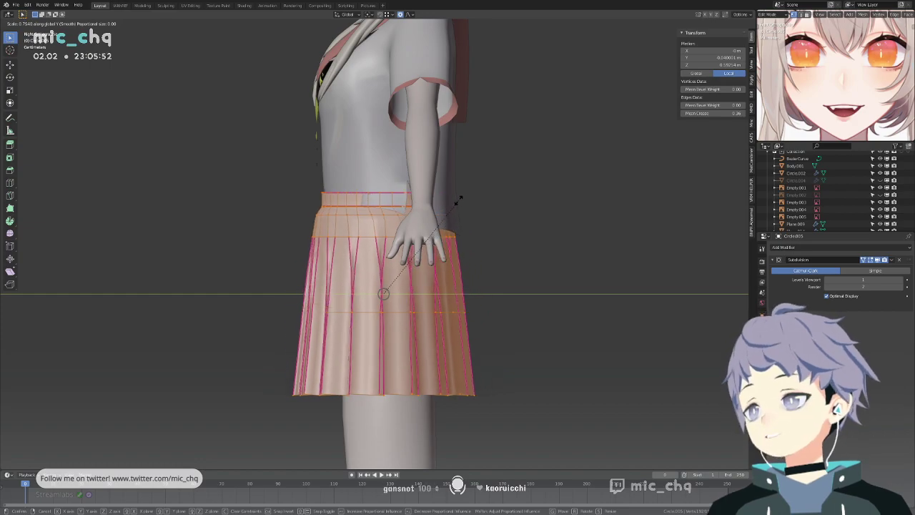
left_click(454, 198)
mouse_move(453, 198)
middle_mouse_down()
mouse_move(469, 208)
mouse_move(572, 198)
mouse_move(546, 217)
mouse_move(541, 195)
mouse_move(496, 210)
mouse_move(468, 202)
mouse_move(464, 225)
middle_mouse_up()
key("Tab")
key("KP_1")
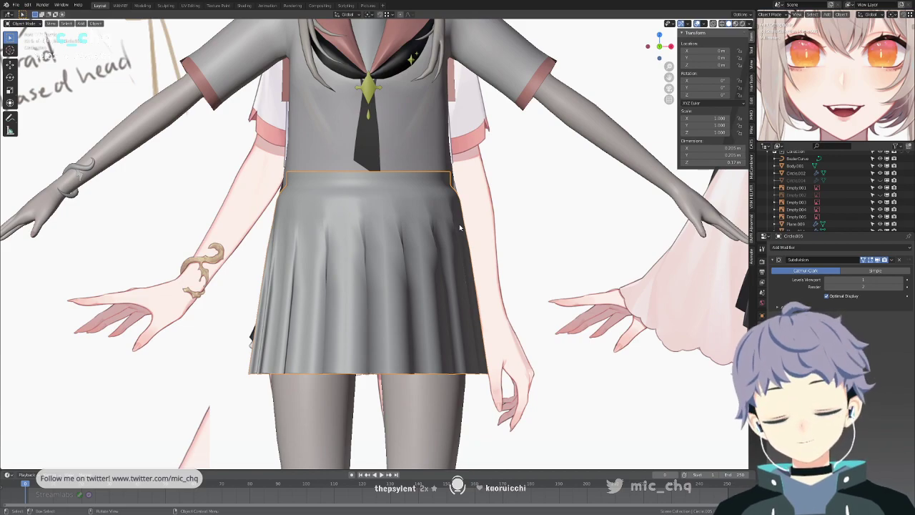
View the skirt from the front and give it the existing Clothing material.
middle_click_drag(436, 229, 447, 253)
key("KP_1")
key("Tab")
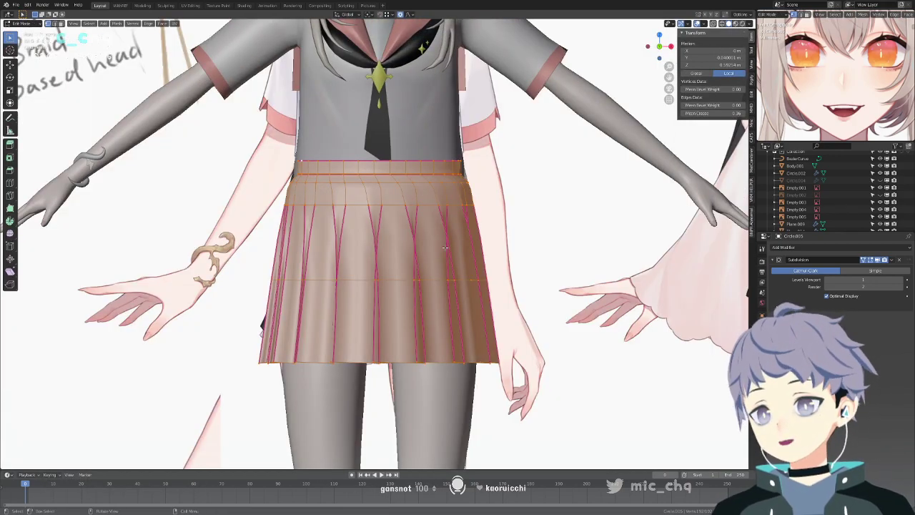
key("Tab")
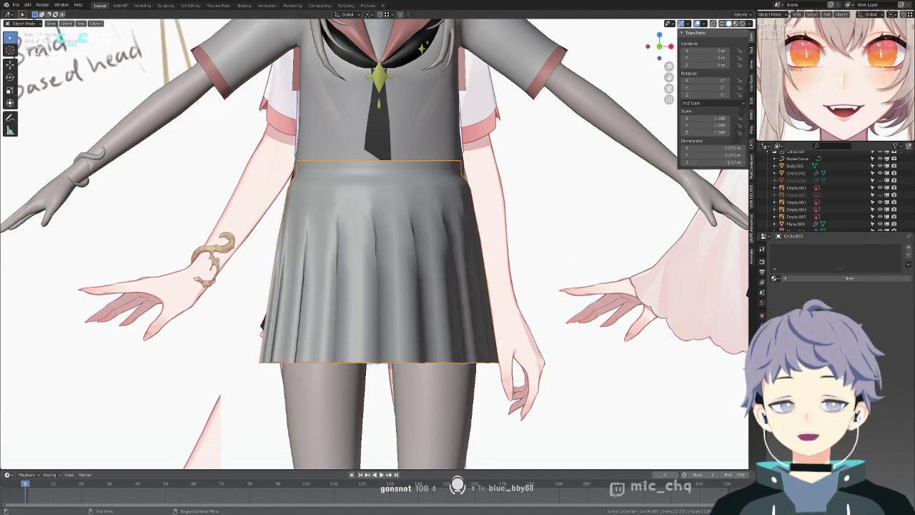
left_click(799, 279)
double_click(799, 281)
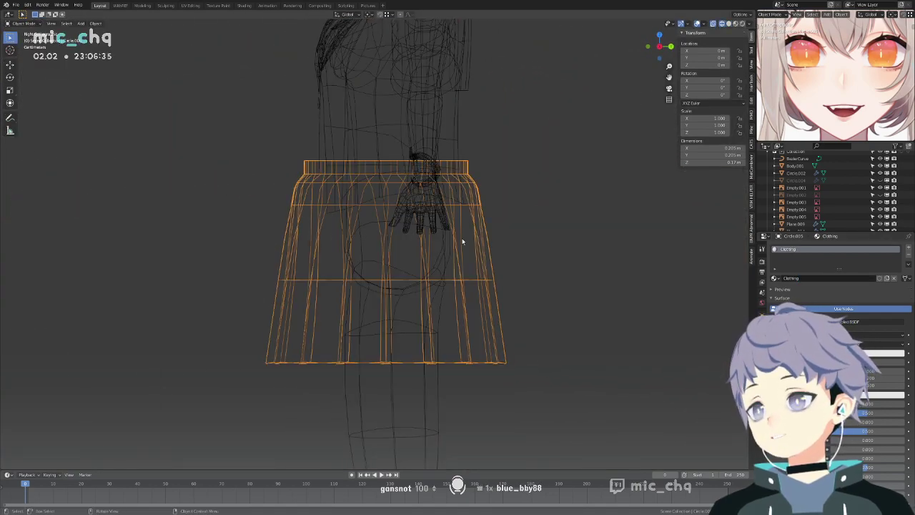
Edit the body mesh in wireframe side view and push the vertices at the back of the hips outward with proportional editing.
scroll(466, 256, "up", 5)
middle_click_drag(570, 246, 550, 219, "shift")
left_click(524, 231)
key("Tab")
left_click_drag(509, 216, 498, 220)
key("KP_3")
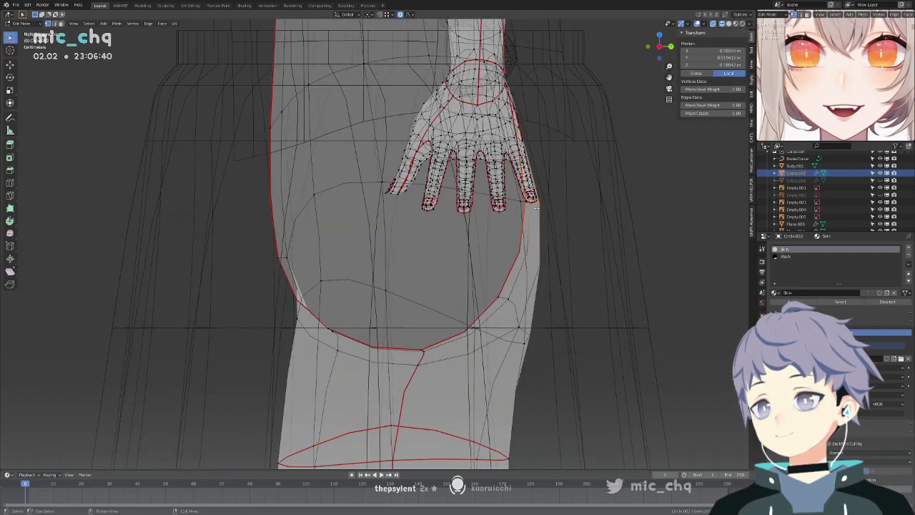
key("g")
left_click(611, 202)
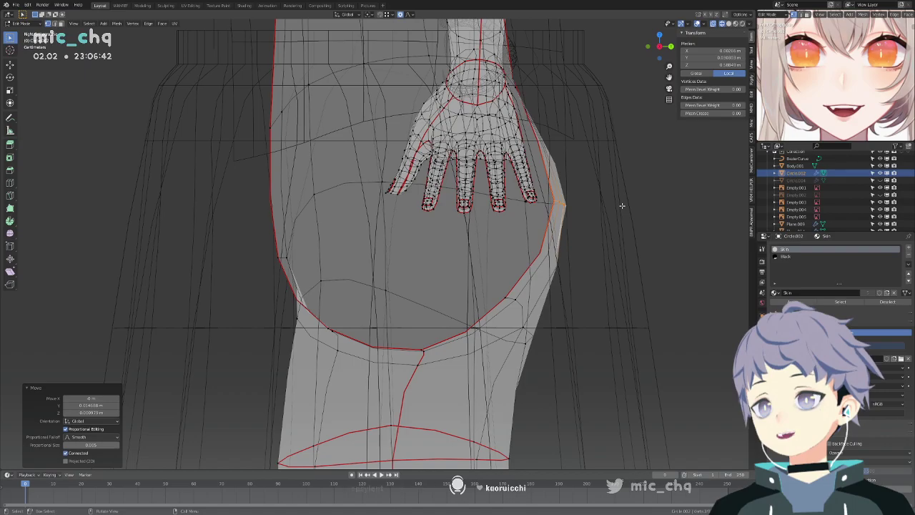
Adjust the mirrored vertices beside the body's centre line at the base of the hips along X, and leave mesh editing.
mouse_move(612, 204)
middle_mouse_down()
mouse_move(558, 230)
mouse_move(555, 250)
mouse_move(515, 272)
middle_mouse_up()
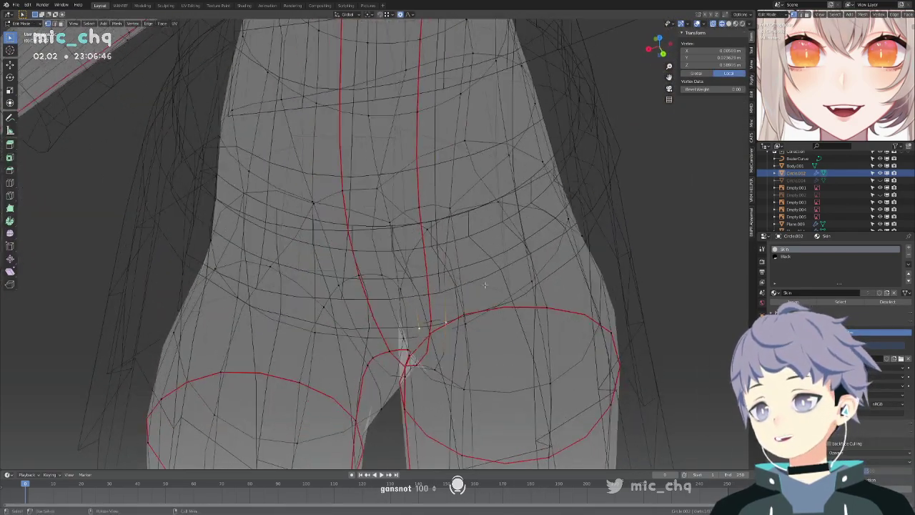
key("g")
key("x")
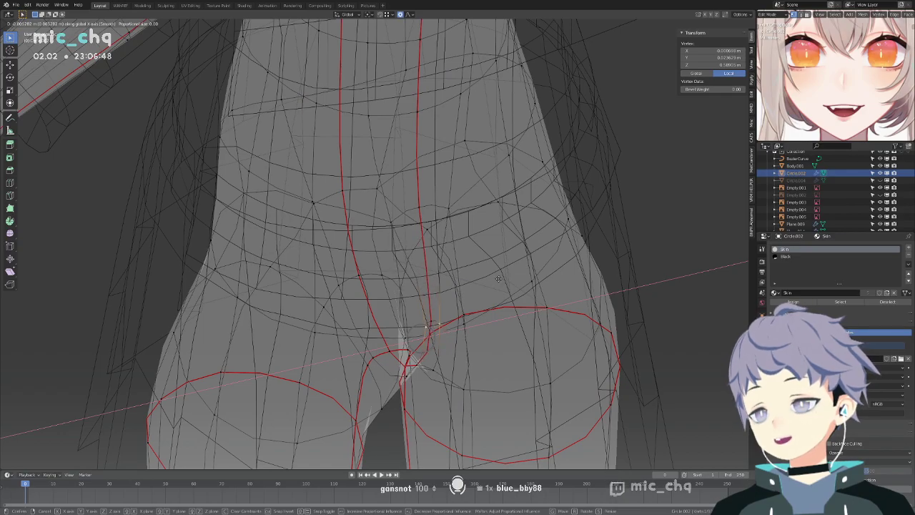
left_click(495, 279)
middle_click_drag(496, 279, 525, 321)
key("g")
key("x")
left_click(469, 316)
key("Tab")
scroll(565, 232, "down", 2)
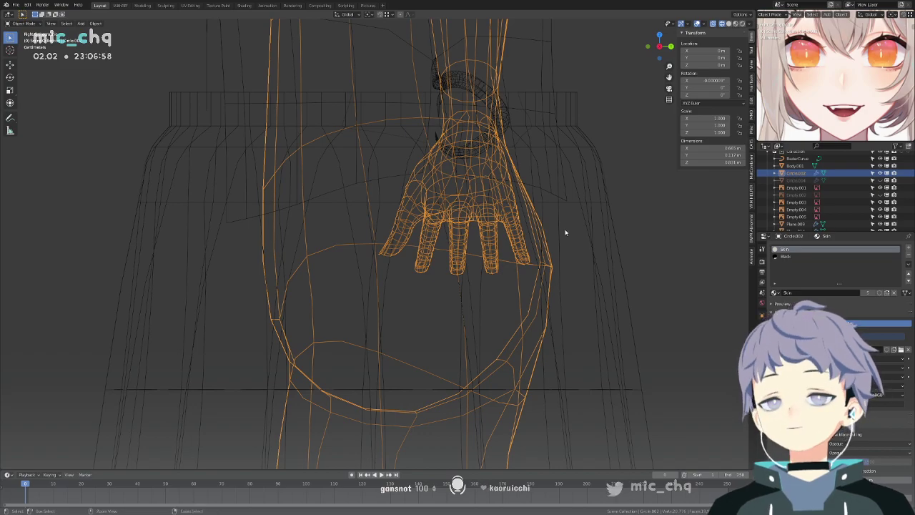
Try narrowing the whole skirt mesh by scaling it along Y in side view.
scroll(564, 239, "down", 2)
left_click(547, 265)
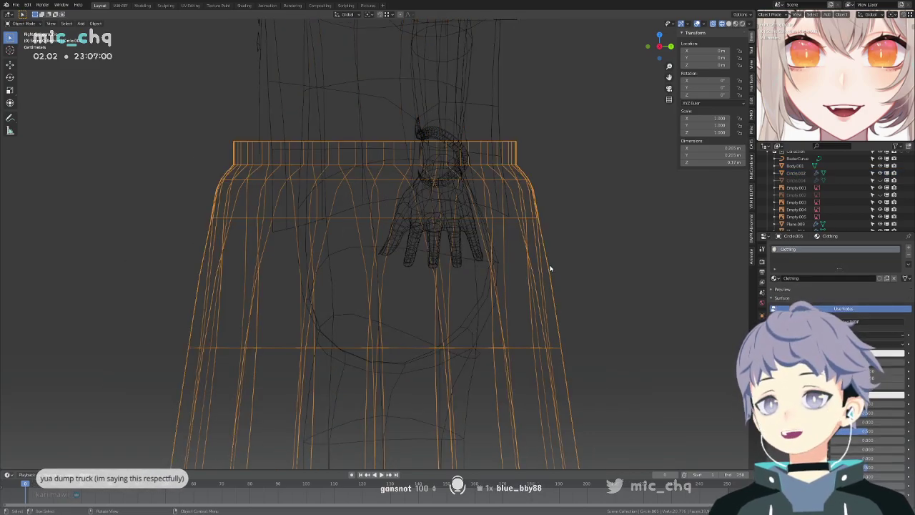
scroll(547, 265, "down", 2)
key("Tab")
key("s")
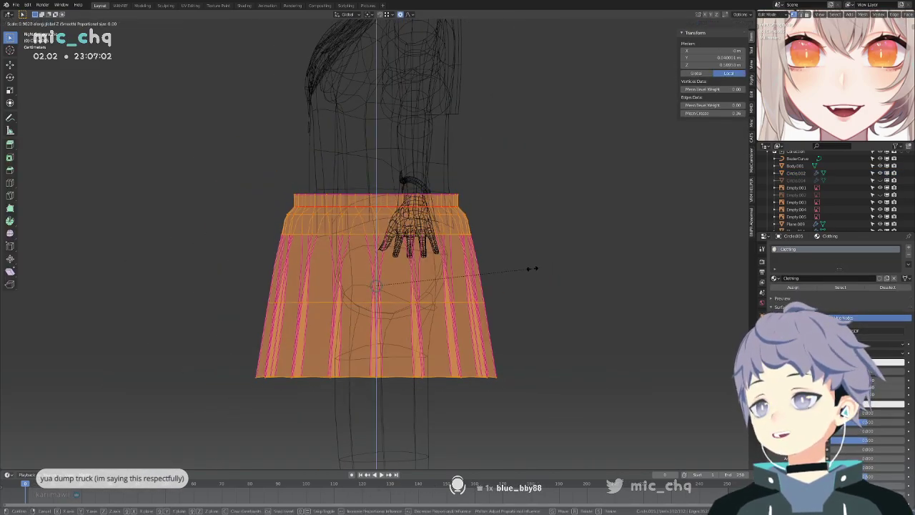
key("y")
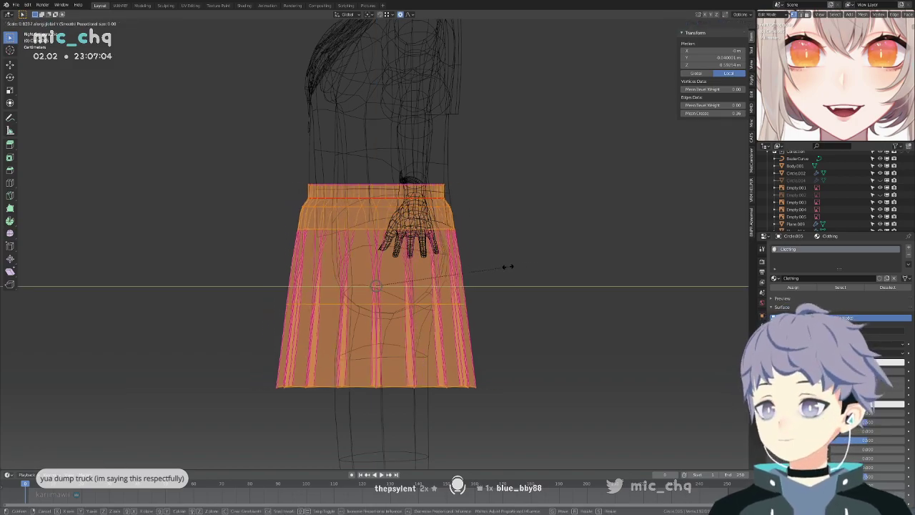
left_click(502, 265)
Try shifting the narrowed skirt along Y toward the back of the body and scaling it down further in depth.
key("g")
key("y")
left_click(511, 266)
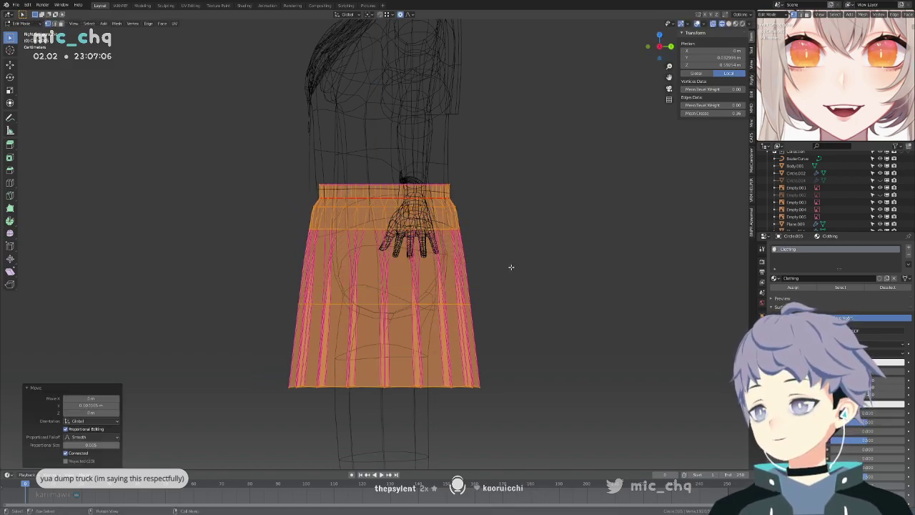
key("s")
key("y")
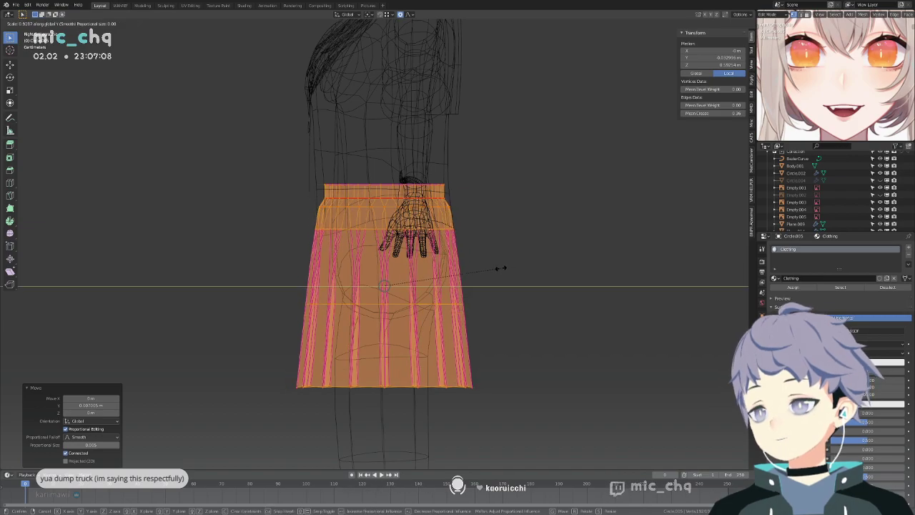
left_click(494, 268)
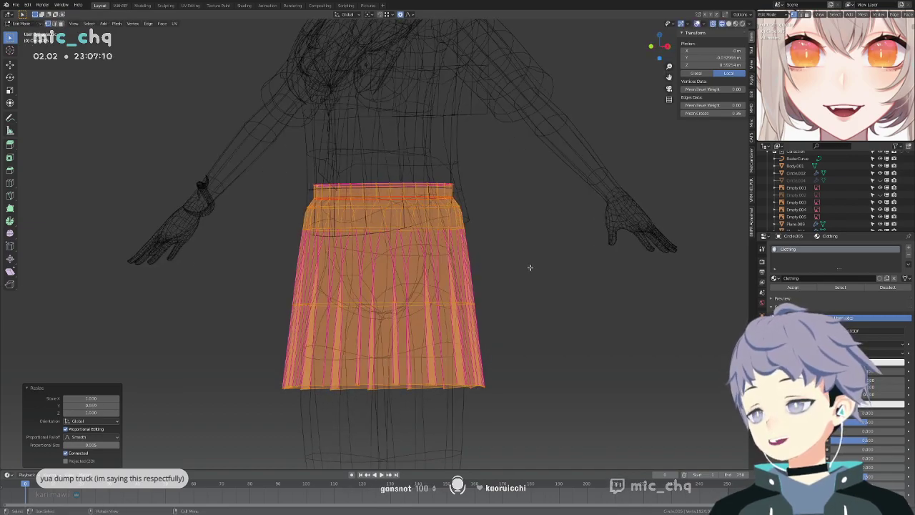
Try tilting the whole skirt in side view with its back raised, and undo the rotation.
key("shift+z")
scroll(544, 264, "up", 2)
middle_click_drag(566, 271, 475, 271)
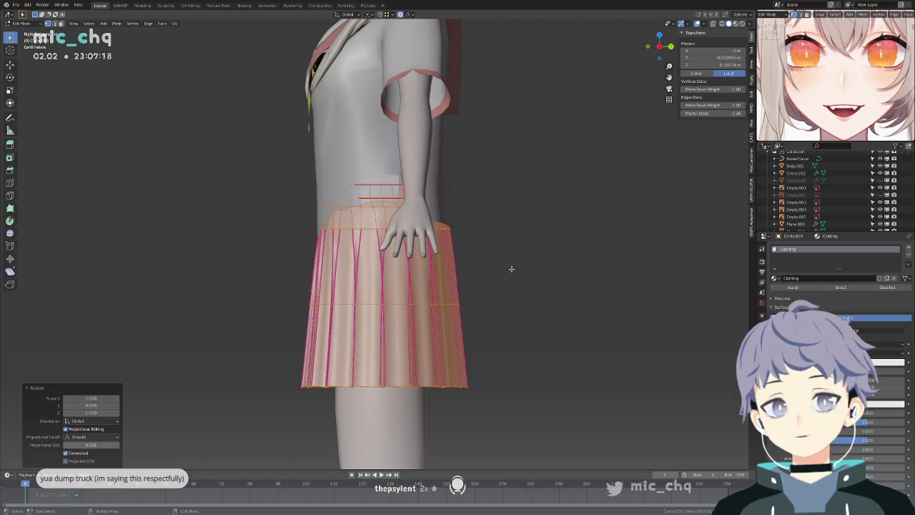
key("s")
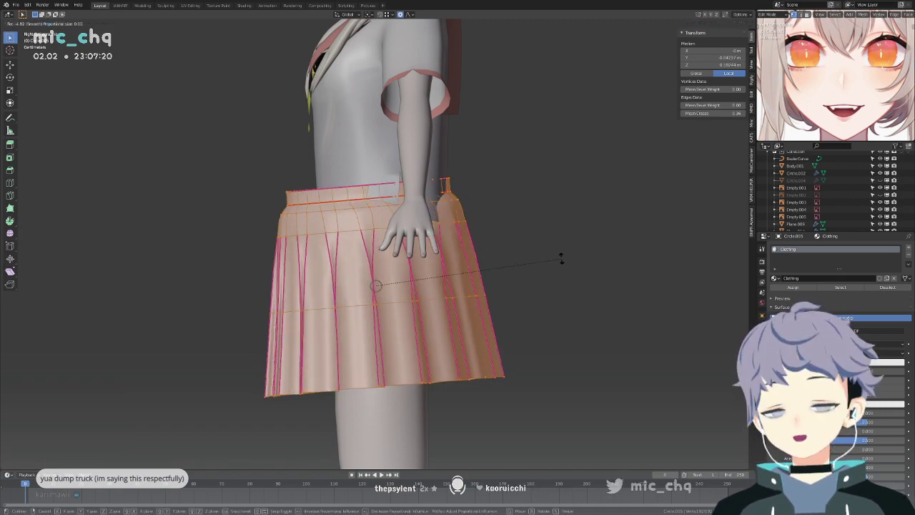
left_click(560, 251)
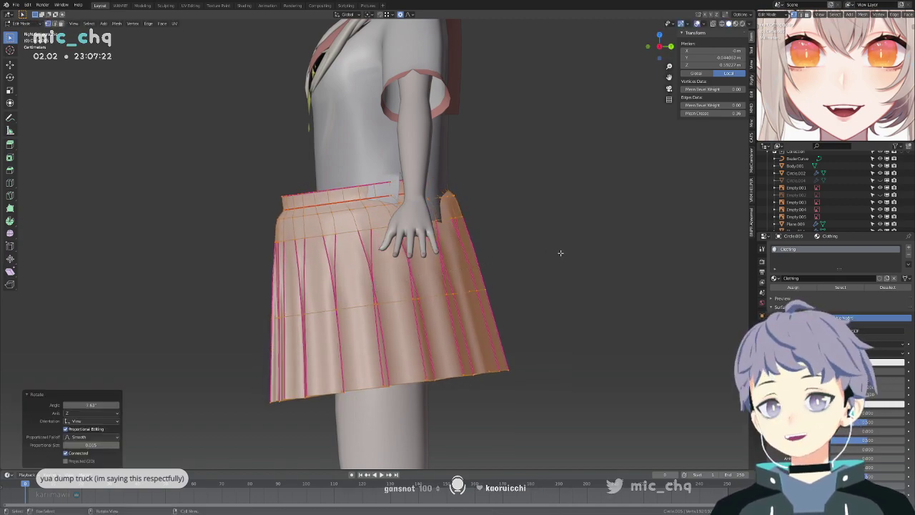
key("z")
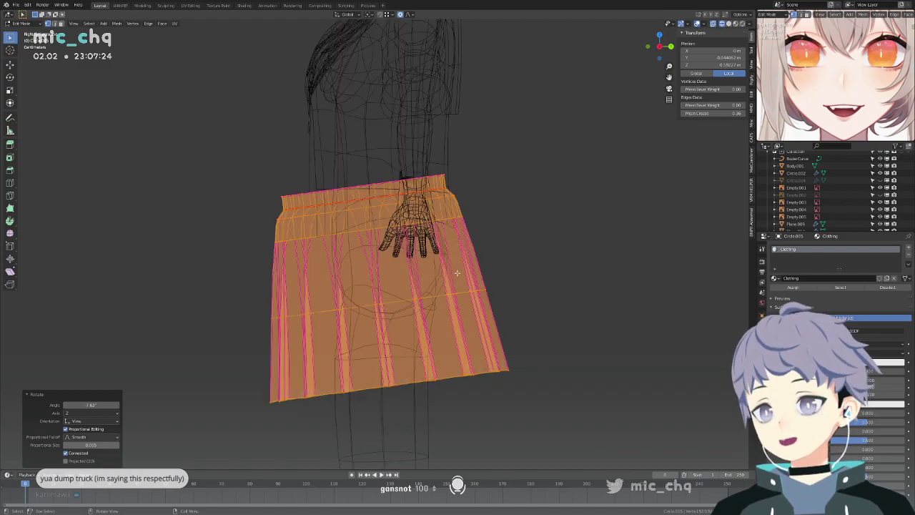
key("ctrl+z")
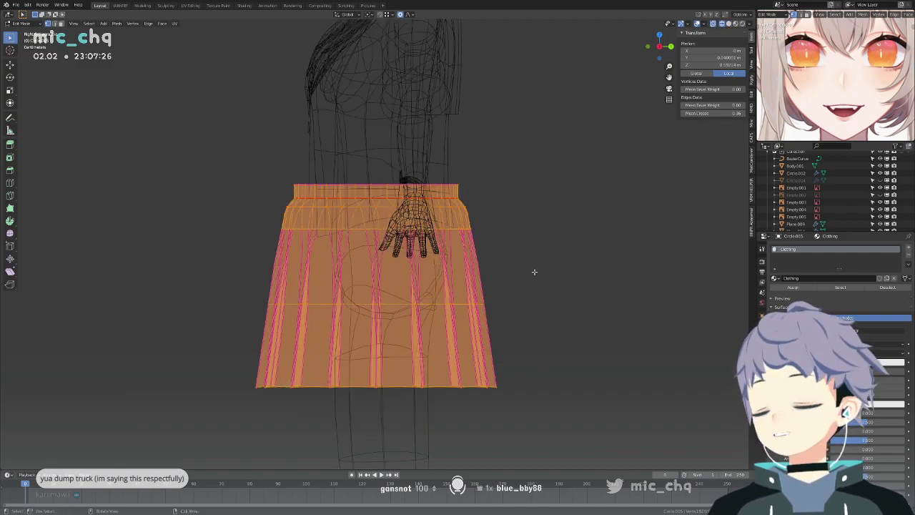
Switch from the skirt to the body and open the body mesh for editing in wireframe.
scroll(527, 272, "up", 3)
key("Tab")
left_click(538, 281)
key("Tab")
key("shift+z")
scroll(535, 255, "up", 5)
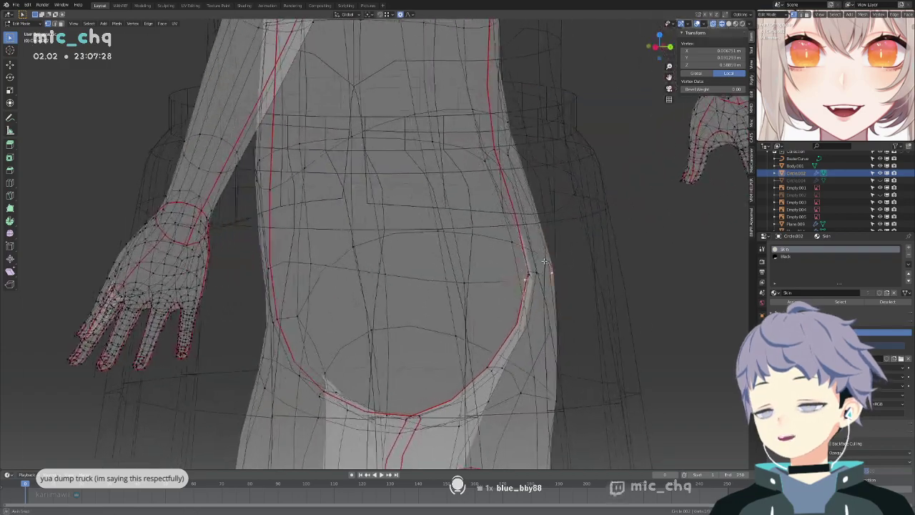
Try moving the body's mirrored outer hip vertices in the front view.
mouse_move(534, 255)
middle_mouse_down("shift")
mouse_move(477, 227)
mouse_move(501, 265)
mouse_move(542, 258)
middle_mouse_up("shift")
left_click(466, 218, "ctrl")
key("ctrl+z")
key("Tab")
key("Tab")
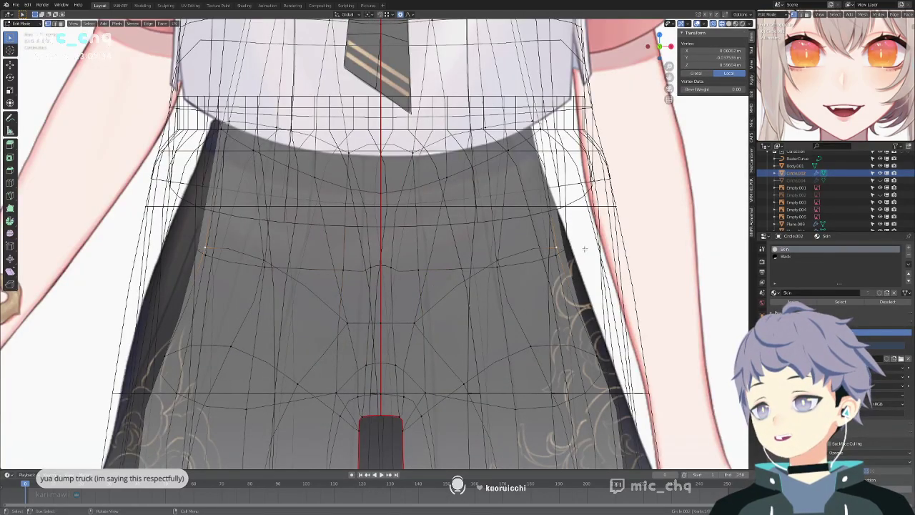
key("g")
left_click(620, 248)
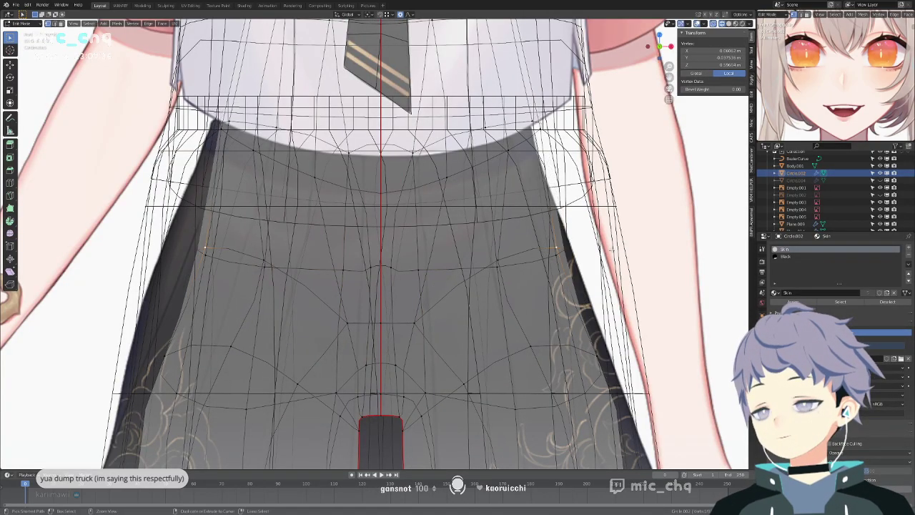
middle_click_drag(620, 248, 588, 286)
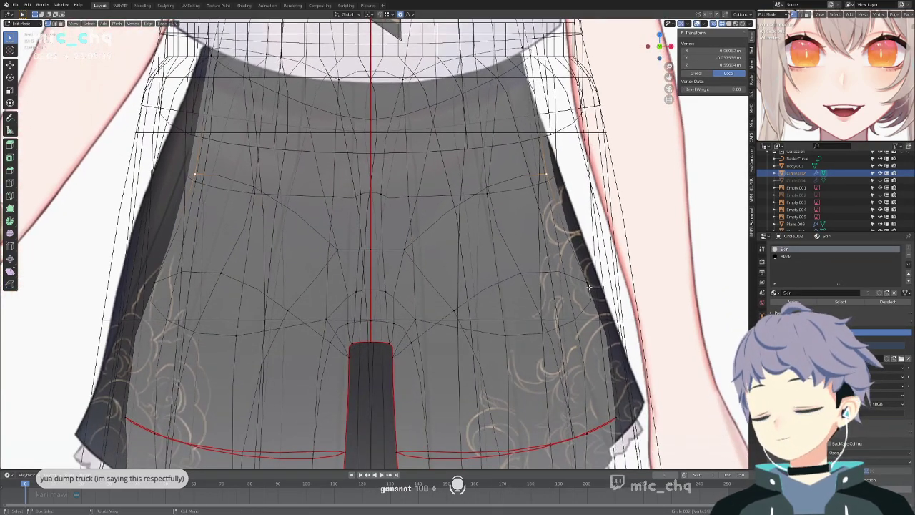
Select the edge loop around the upper thigh and move it inward along X by about 0.0044 m with proportional editing.
left_click(615, 404, "alt")
middle_click_drag(615, 405, 616, 308, "shift")
key("x")
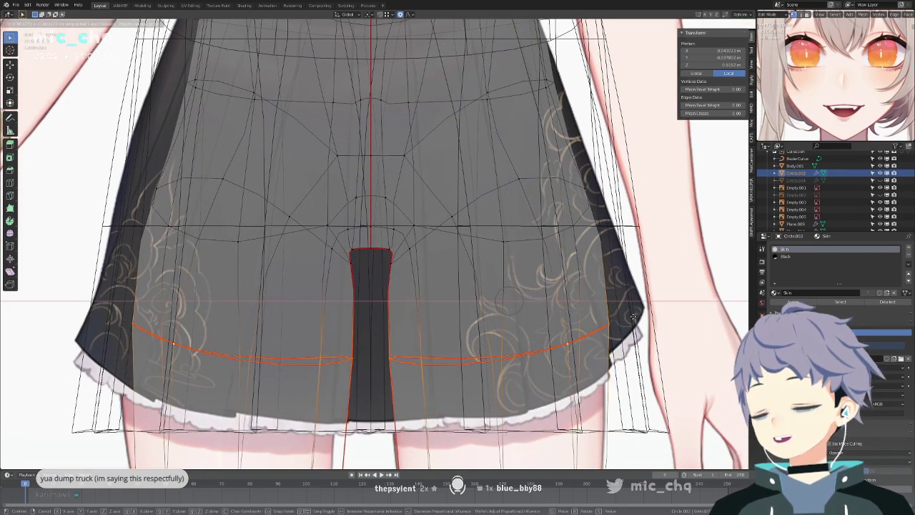
left_click(630, 317)
middle_click_drag(518, 276, 535, 319, "shift")
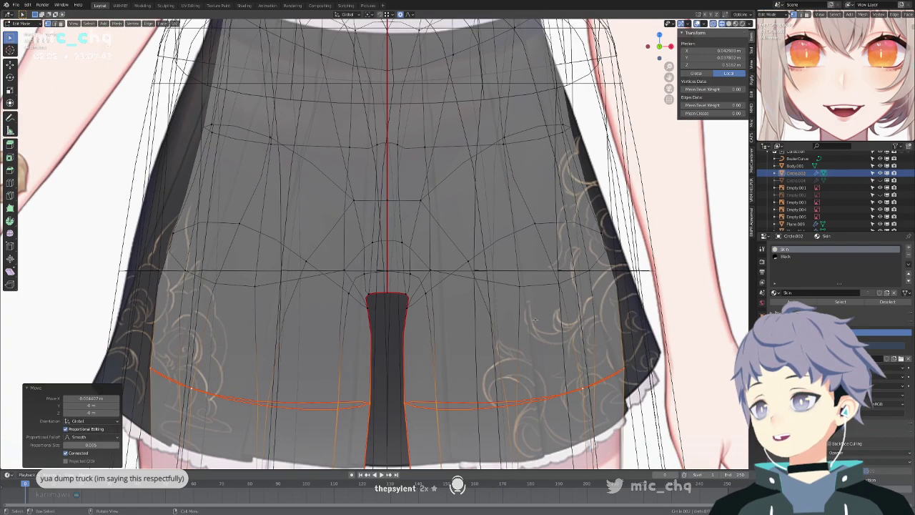
Compare the body and skirt outlines with the reference drawing from the front, in solid and wireframe display.
left_click(589, 226)
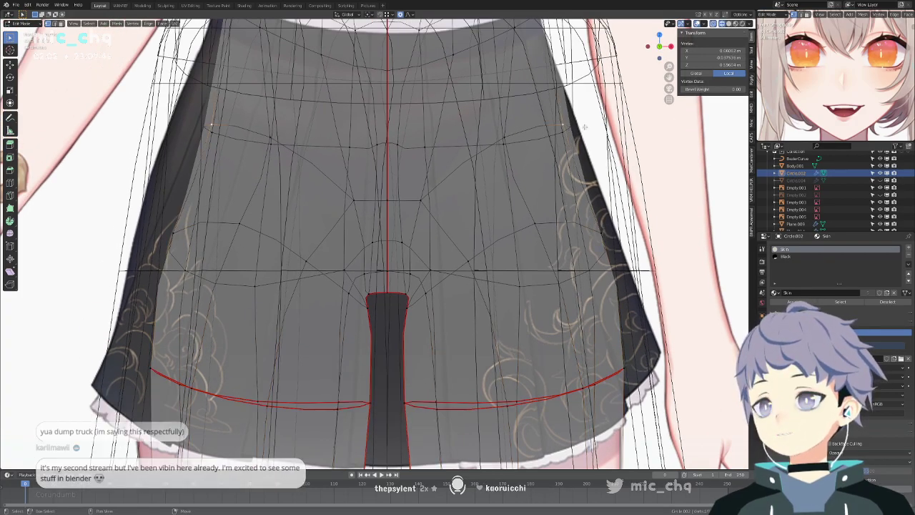
middle_click_drag(585, 127, 595, 248, "shift")
key("Tab")
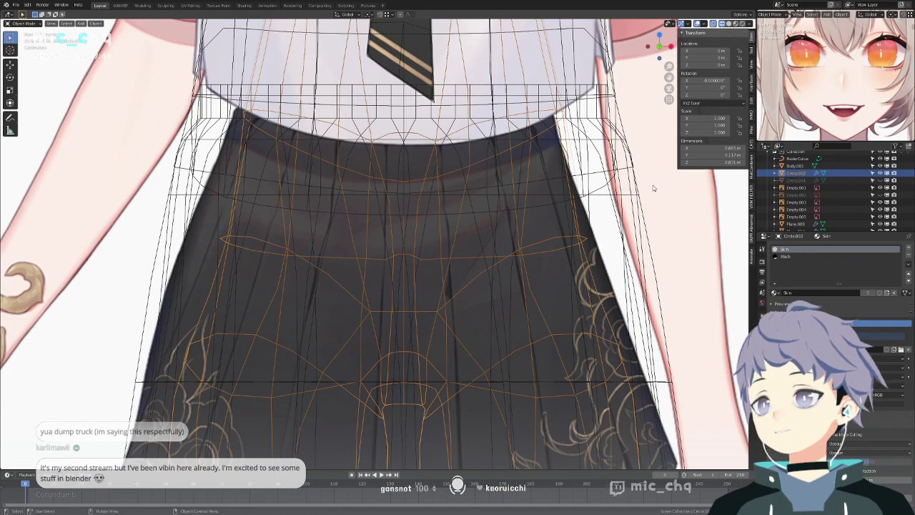
key("shift+z")
scroll(634, 192, "down", 5)
key("shift+z")
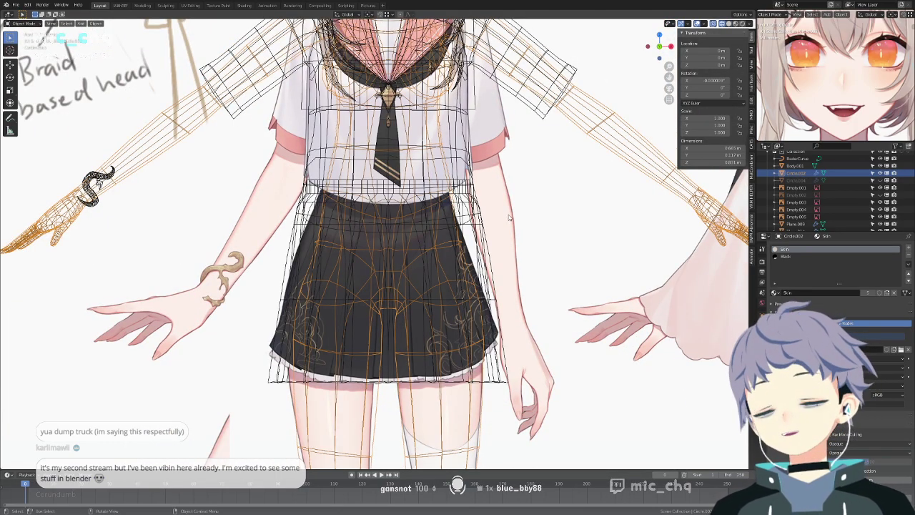
Try moving the mirrored torso vertices above the waist along X, with a much larger proportional editing radius.
scroll(466, 261, "up", 3)
key("Tab")
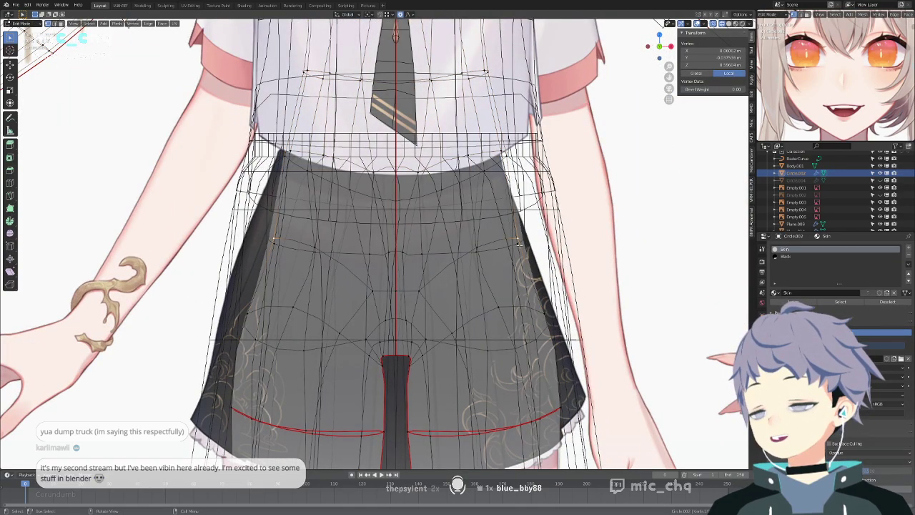
scroll(499, 179, "up", 2)
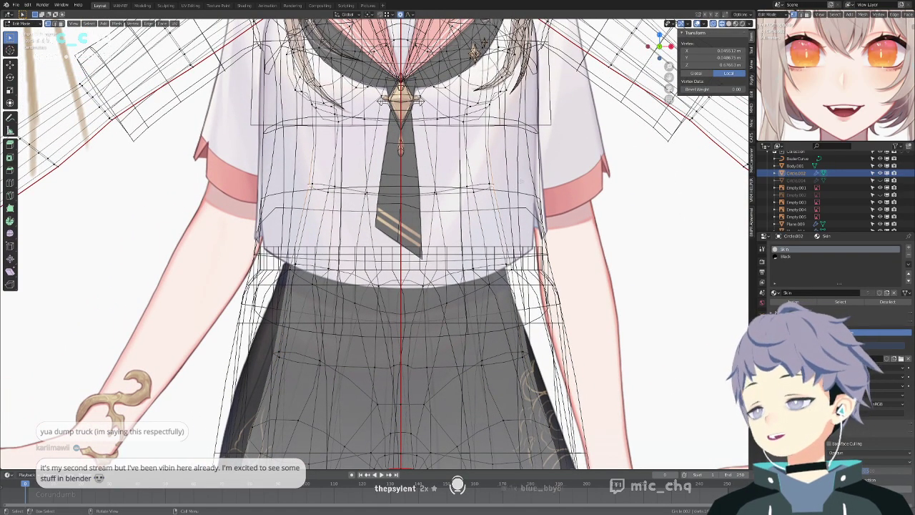
key("g")
key("x")
scroll(511, 185, "down", 6)
scroll(509, 186, "down", 7)
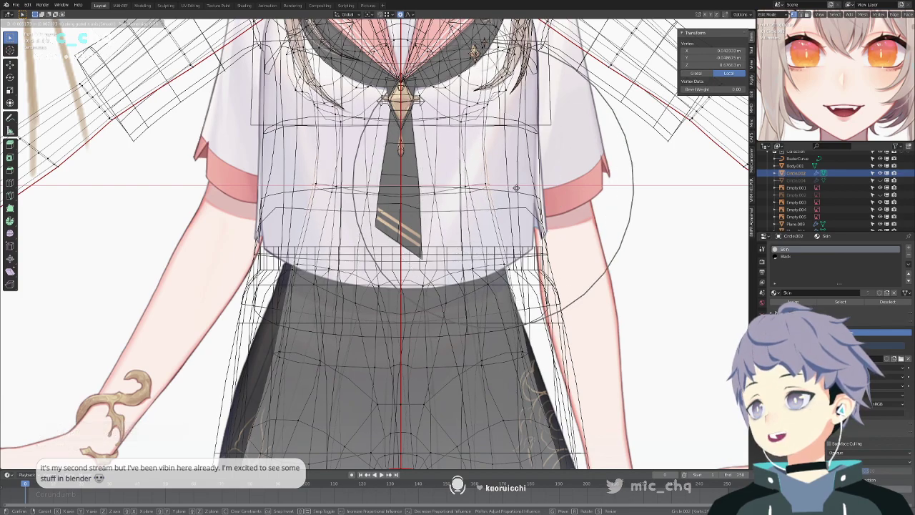
left_click(522, 195)
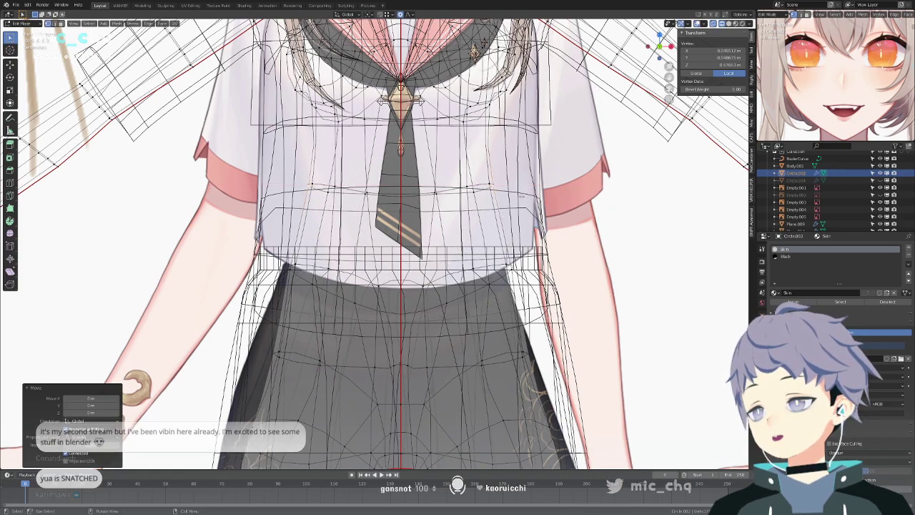
Adjust the body's width at the skirt's waistband by moving the outer waist vertex along X twice with proportional editing.
middle_click_drag(523, 207, 524, 186, "shift")
left_click(522, 245)
key("g")
key("x")
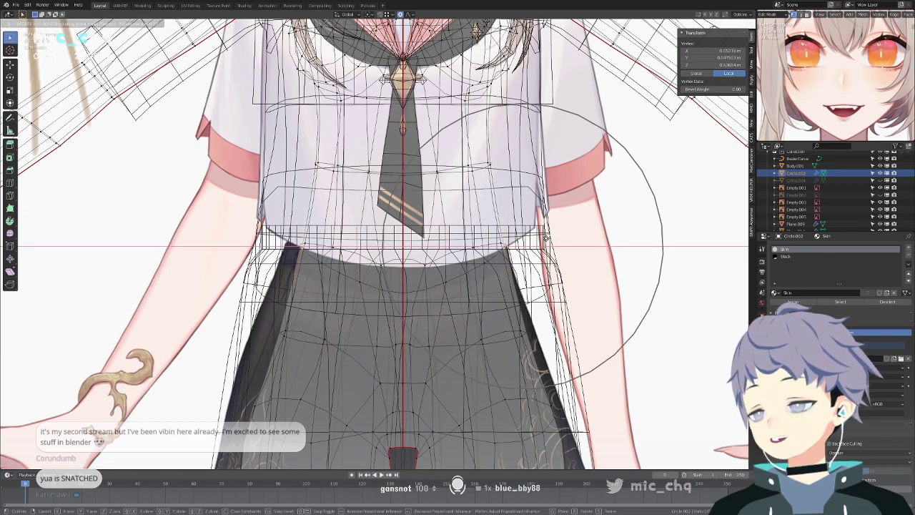
left_click(541, 247)
middle_click_drag(545, 265, 549, 228, "shift")
key("g")
key("x")
left_click(545, 235)
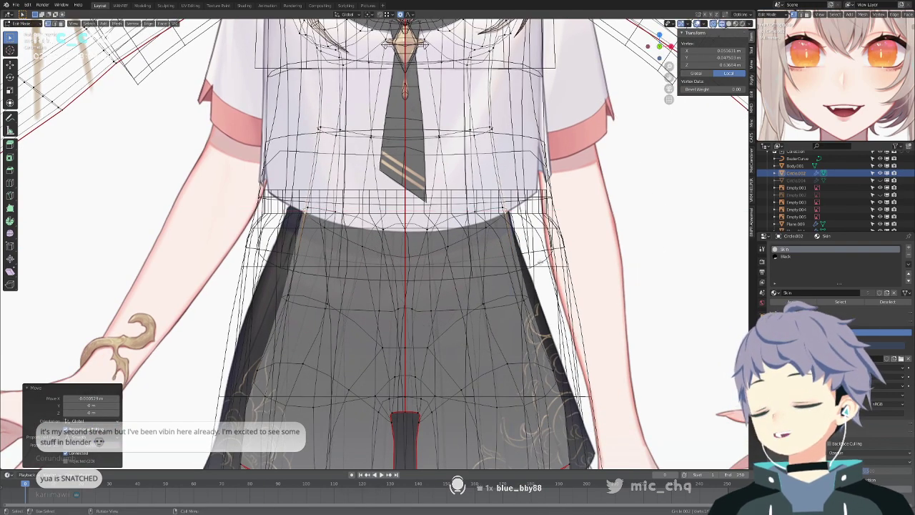
Adjust the body's side contour by moving the outer hip vertex and the outer upper-thigh vertex along X with proportional editing.
left_click(541, 291)
key("g")
key("x")
left_click(549, 293)
left_click(564, 367)
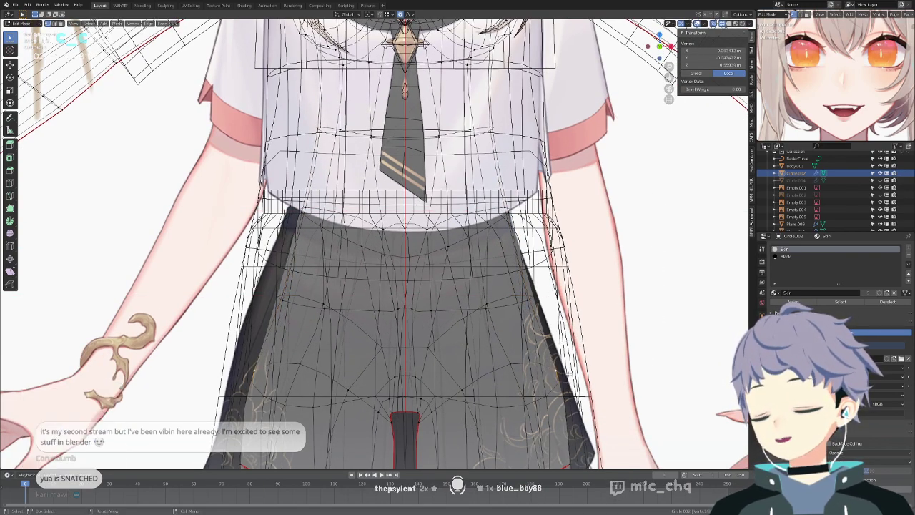
key("g")
key("x")
left_click(564, 362)
Move the vertex at the front of the upper thigh, inside the skirt outline, along X with proportional editing.
middle_click_drag(560, 361, 533, 330, "shift")
left_click(514, 324)
key("g")
key("x")
left_click(523, 314)
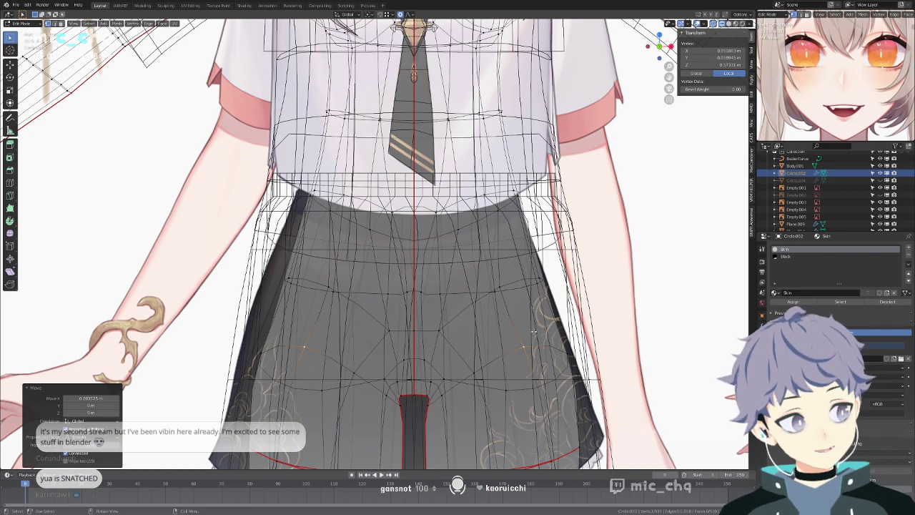
Inspect how the skirt fits over the reshaped body from the front and right side in Object Mode with solid display.
key("shift+z")
key("ctrl+Tab")
left_click(460, 317)
key("shift+z")
key("shift+z")
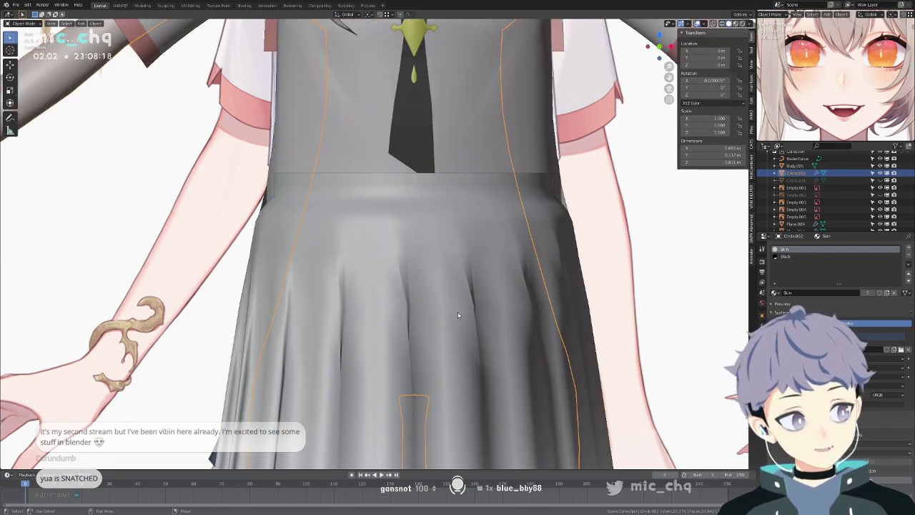
middle_click_drag(462, 283, 520, 212, "shift")
key("KP_3")
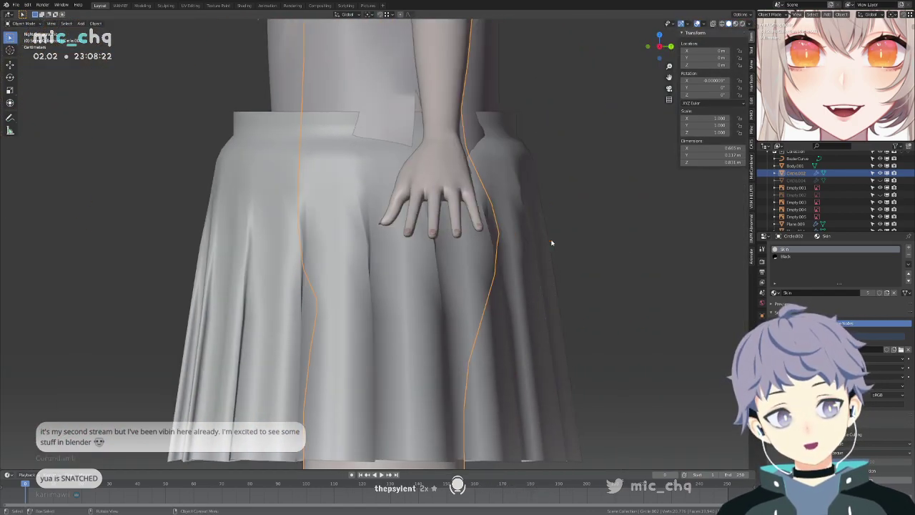
Return the body to Edit Mode in wireframe display, seen obliquely from behind.
key("shift+z")
key("Tab")
middle_click_drag(527, 224, 415, 240)
key("ctrl+r")
left_click(411, 240)
left_click(411, 240)
key("ctrl+z")
key("ctrl+r")
left_click(395, 204)
left_click(394, 203)
key("ctrl+z")
Add a loop cut near the rear of the hip and move it in the side view with a proportional size of 0.01.
key("ctrl+r")
left_click(401, 213)
left_click(401, 213)
key("KP_3")
key("g")
scroll(508, 186, "up", 10)
left_click(508, 185)
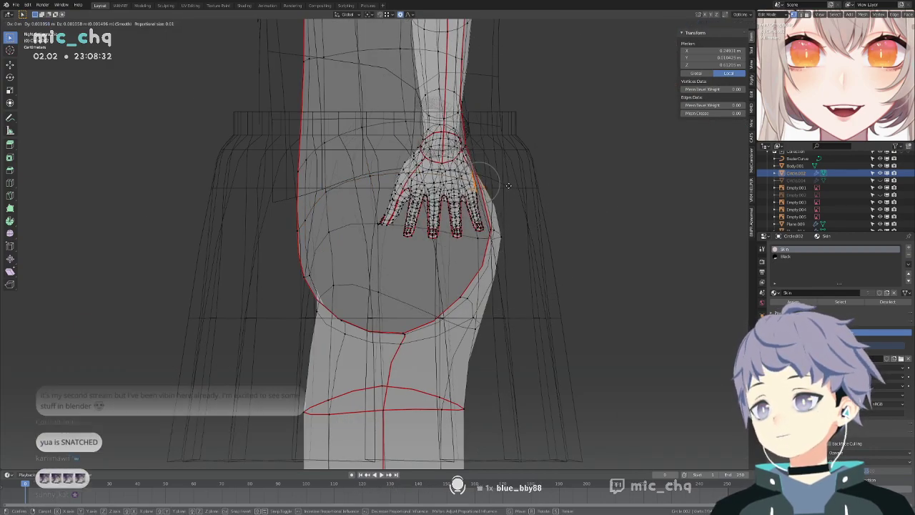
Move the vertex at the rear of the hip in the side view with proportional size 0.02, and adjust it along X.
left_click(411, 14)
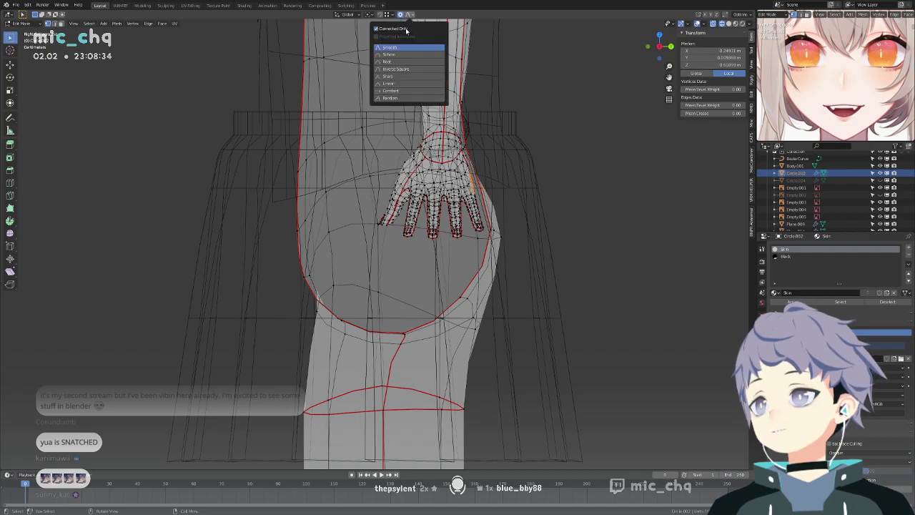
left_click(512, 160)
middle_click_drag(517, 195, 470, 216)
left_click(472, 206)
key("KP_3")
key("g")
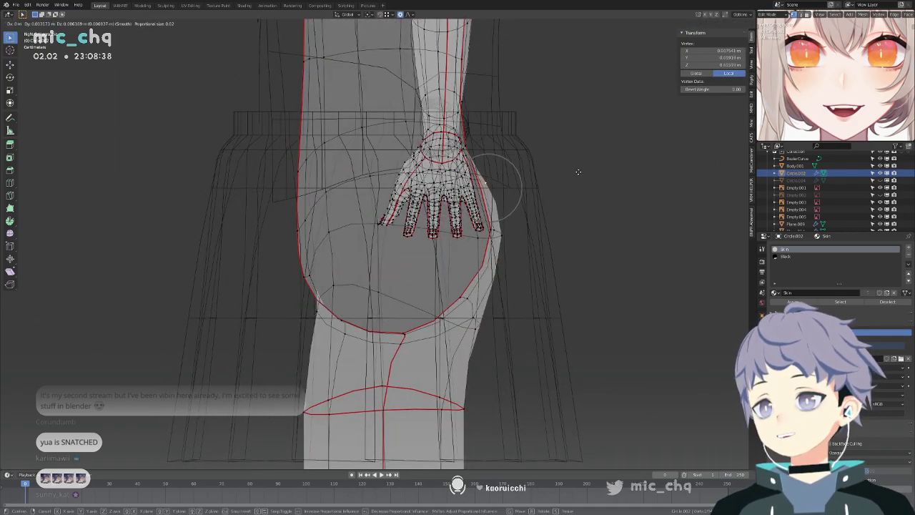
left_click(579, 169)
middle_click_drag(580, 169, 504, 194)
key("g")
key("x")
left_click(515, 191)
Select the vertices along the seam down the lower back and apply Smooth Vertices to them.
middle_click_drag(325, 233, 287, 256)
left_click(284, 261)
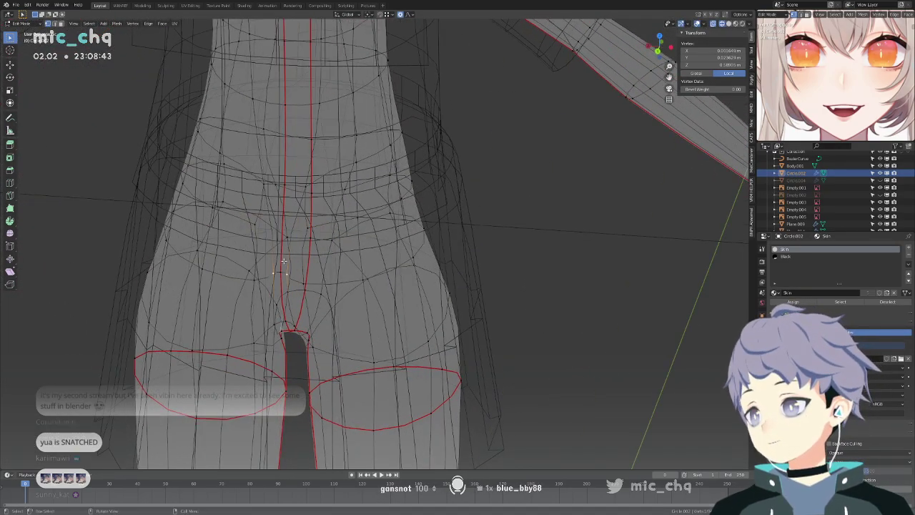
left_click(290, 191)
middle_click_drag(290, 191, 298, 223)
left_click(297, 222, "shift")
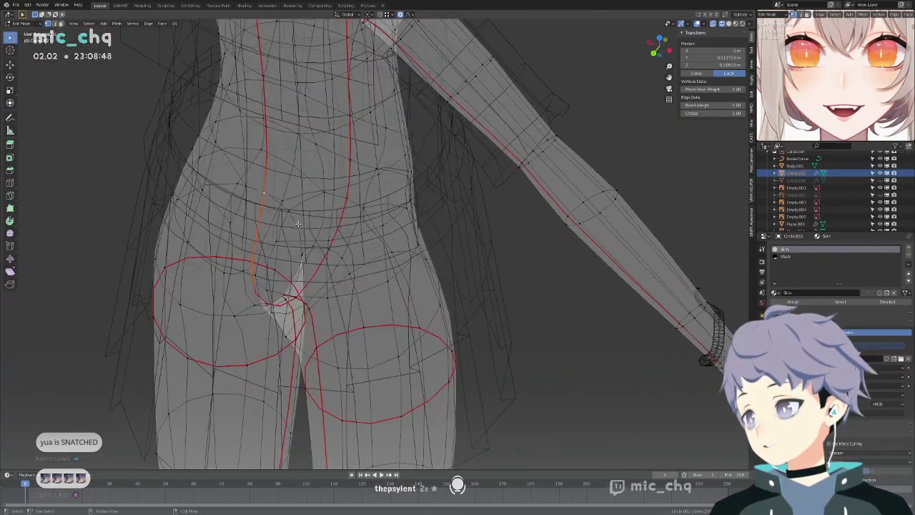
key("F3")
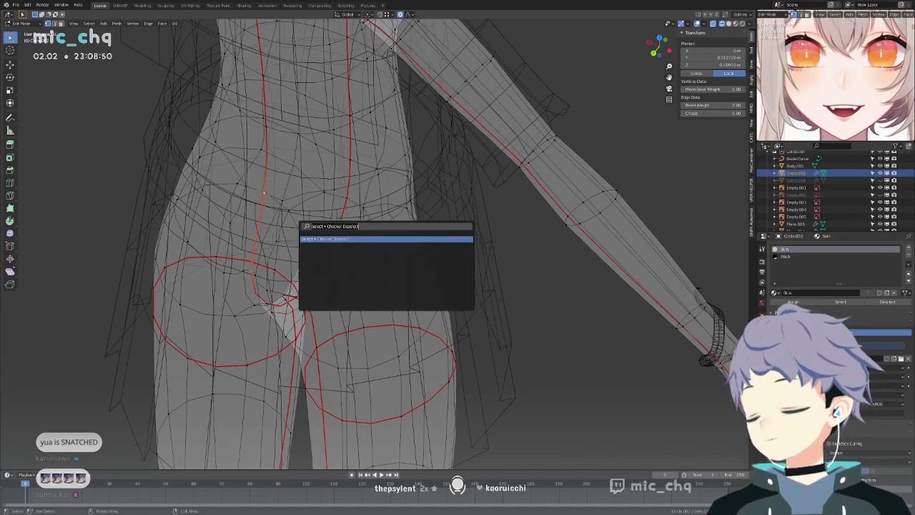
key("Return")
Undo the last change and repeat Smooth Vertices on a vertex at the rear of the hip.
middle_click_drag(304, 203, 299, 225)
left_click(352, 294)
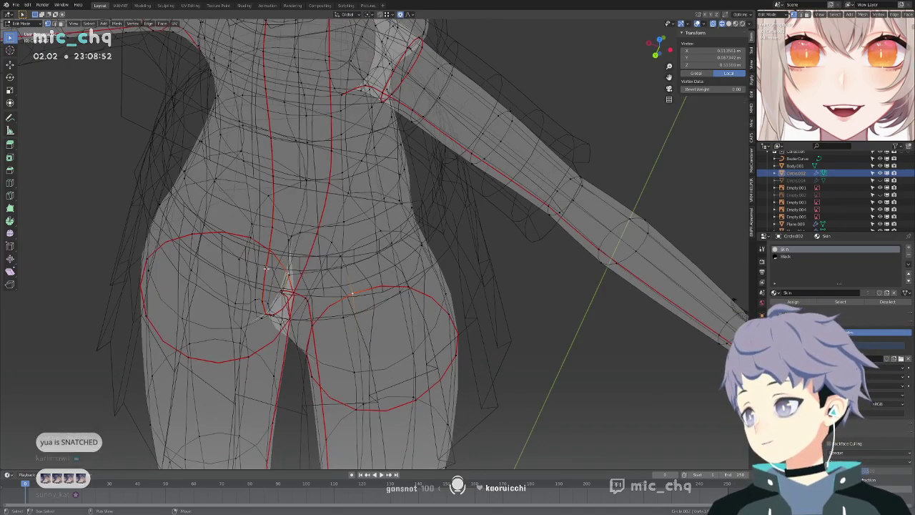
middle_click_drag(266, 268, 436, 190)
key("ctrl+z")
left_click(311, 298, "shift")
left_click(248, 203)
left_click(265, 204, "shift")
left_click(439, 191)
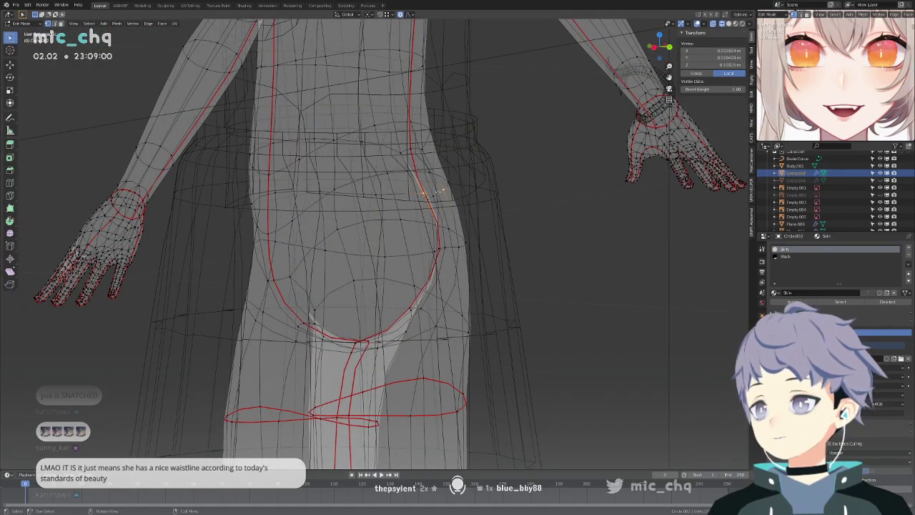
key("shift+r")
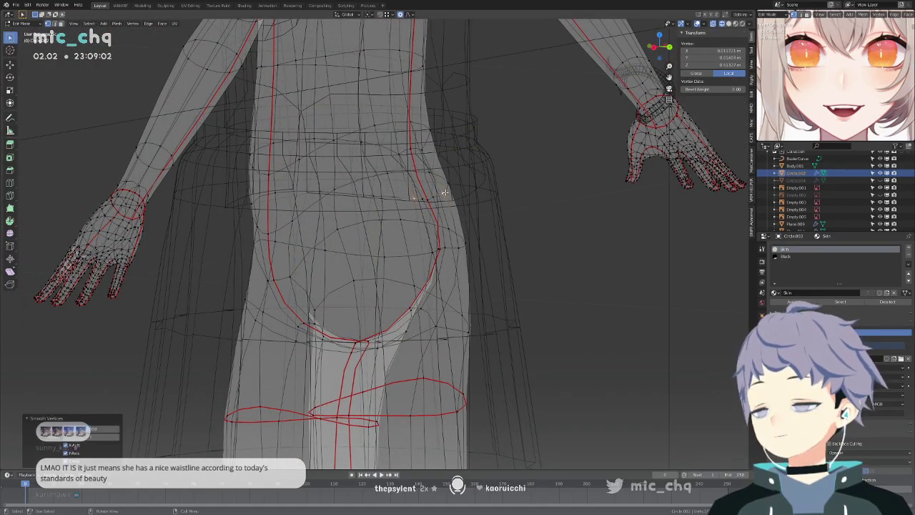
Inspect the body's rear contour beneath the skirt from the right side in Object Mode with solid display.
key("KP_3")
key("ctrl+Tab")
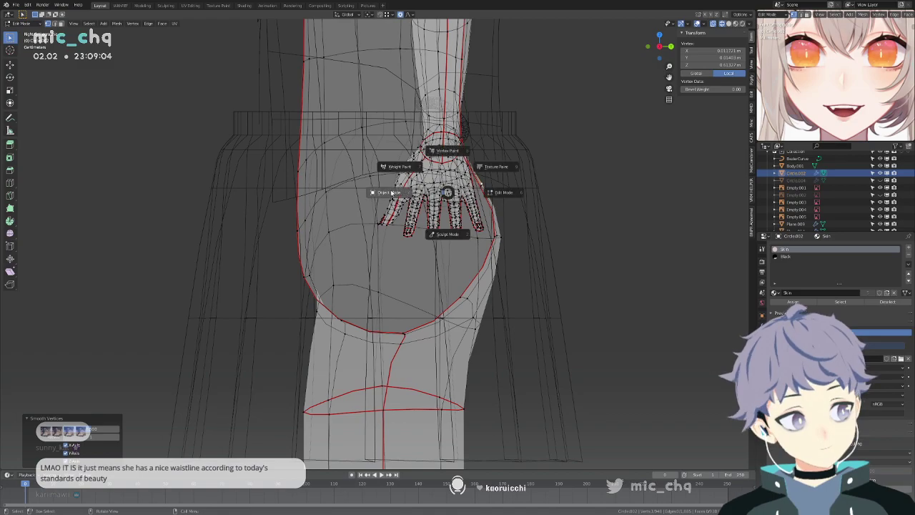
left_click(392, 199)
middle_click_drag(392, 198, 387, 233, "shift")
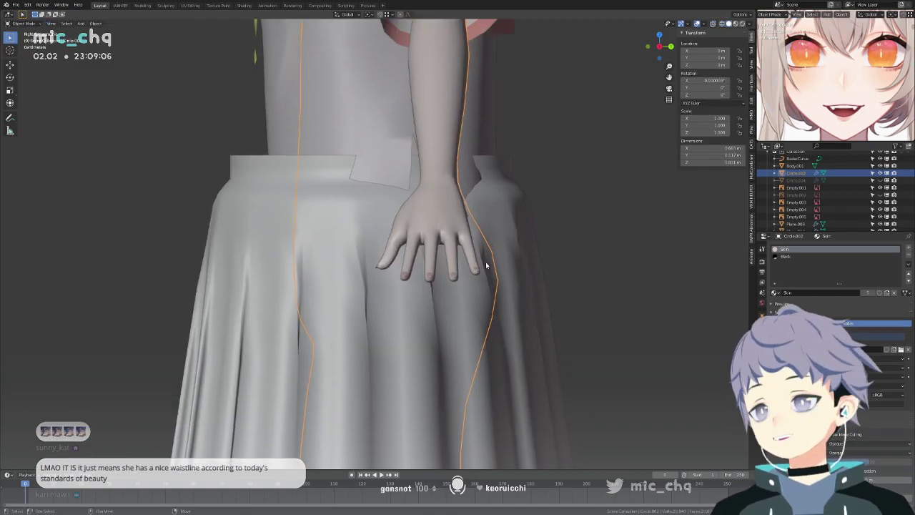
middle_click_drag(482, 266, 491, 236, "shift")
scroll(494, 232, "down", 2)
Select the skirt and delete the Principled BSDF node of its Clothing material in the Shading workspace.
left_click(509, 263)
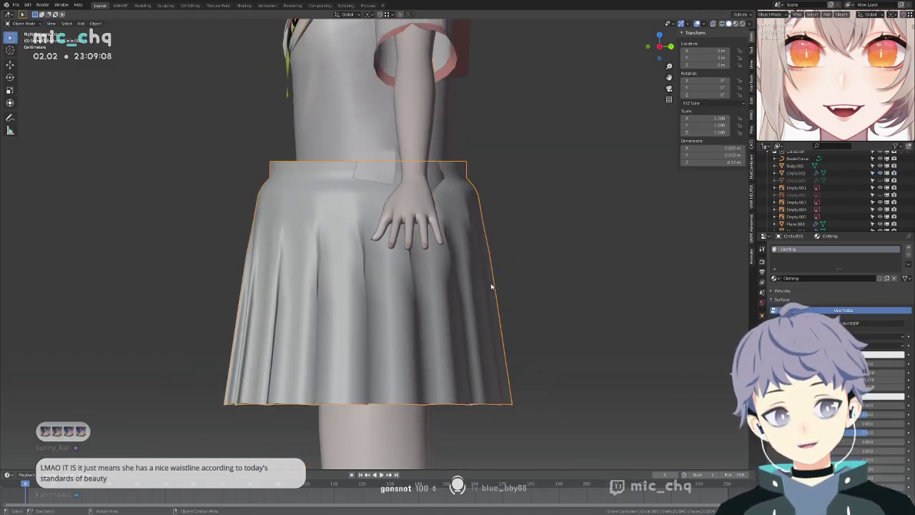
middle_click_drag(510, 263, 512, 236, "shift")
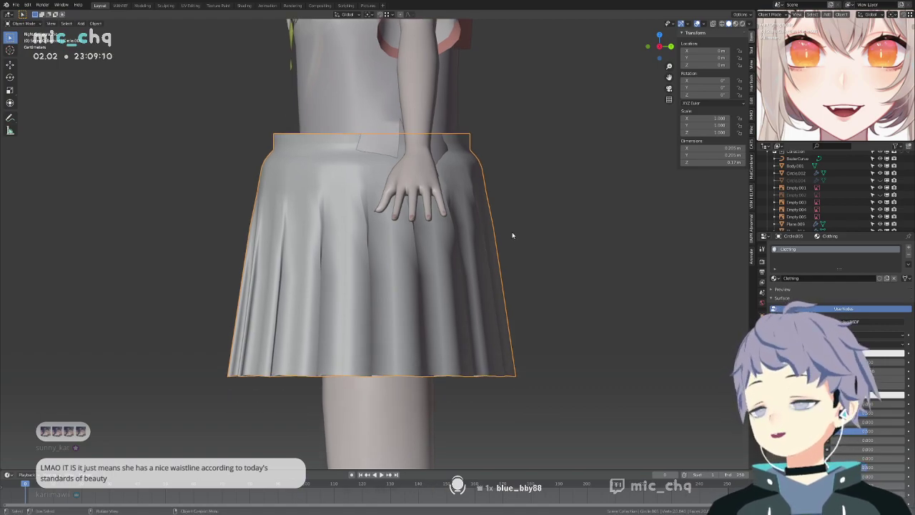
key("KP_1")
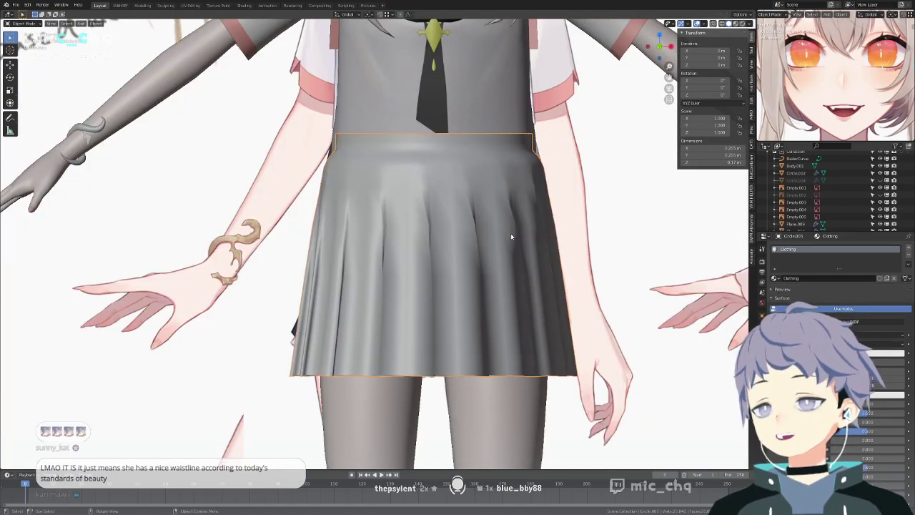
left_click(243, 5)
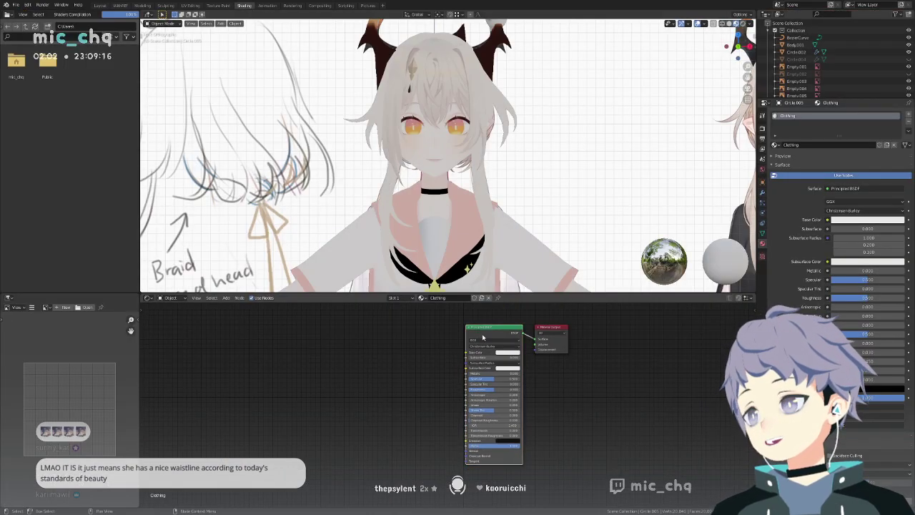
key("x")
Add an Image Texture node and connect its Color output to the Surface input of the Material Output.
key("shift+a")
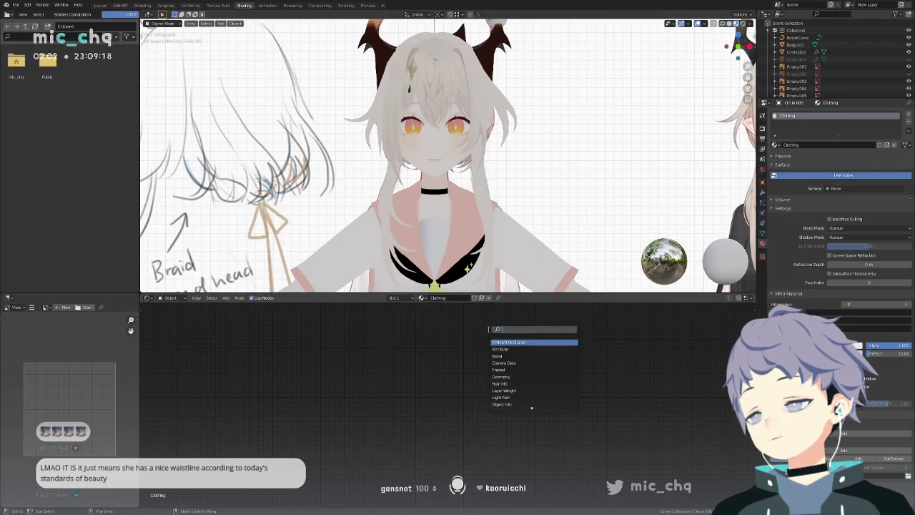
type("ima")
key("Return")
left_click(461, 331)
left_click_drag(515, 338, 536, 339)
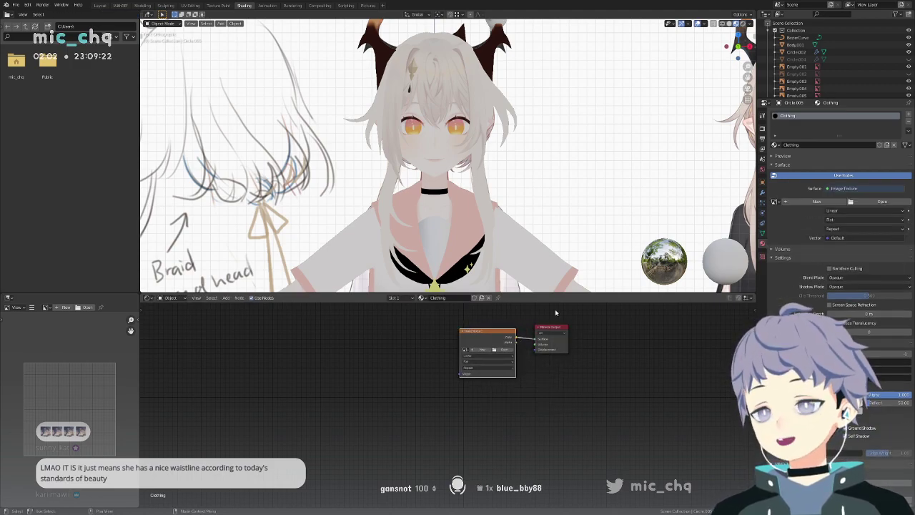
Compare the skirt wireframe with the reference artwork around the waist, and move the Image Texture node farther from the Material Output.
scroll(506, 114, "up", 5)
middle_click_drag(526, 156, 513, 86, "shift")
key("shift+z")
mouse_move(496, 265)
middle_mouse_down("shift")
mouse_move(500, 66)
mouse_move(491, 9)
middle_mouse_up("shift")
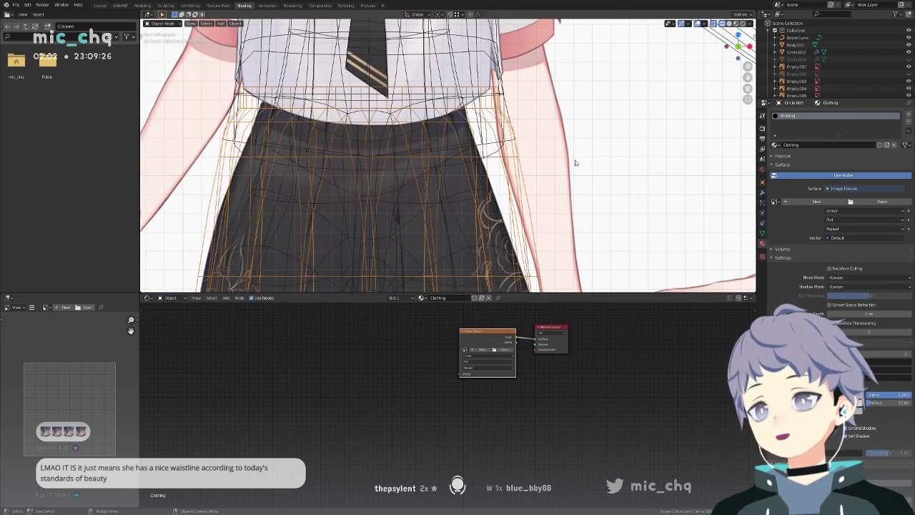
scroll(575, 163, "up", 3)
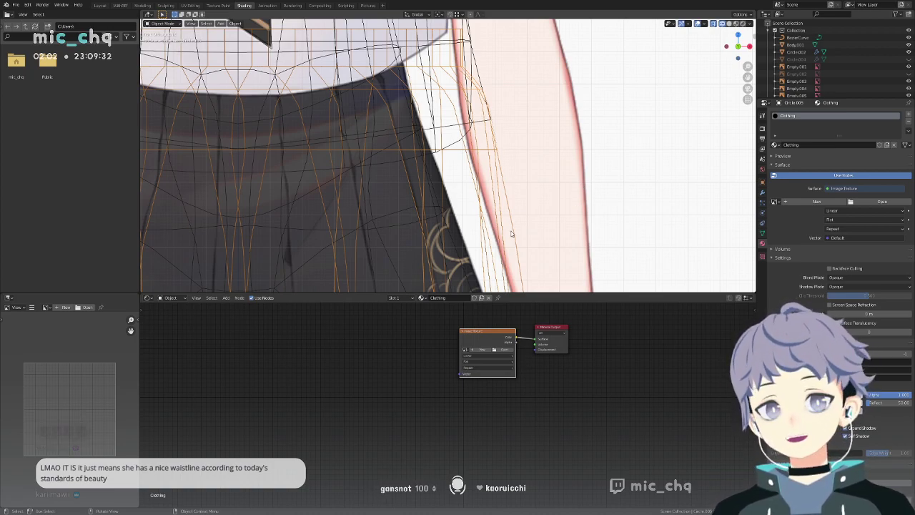
left_click_drag(490, 334, 375, 364)
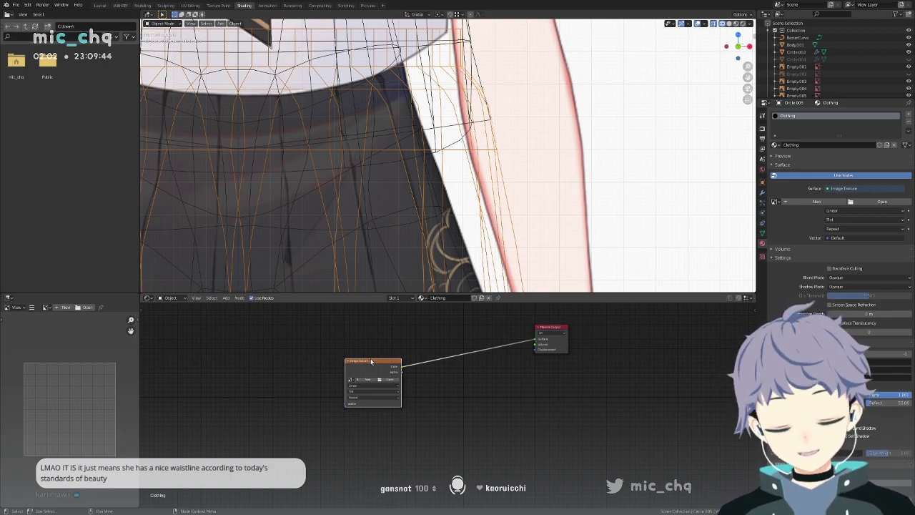
Try inserting a Principled BSDF node between the Image Texture and Material Output, and delete that node.
left_click(476, 364)
key("shift+a")
left_click(475, 364)
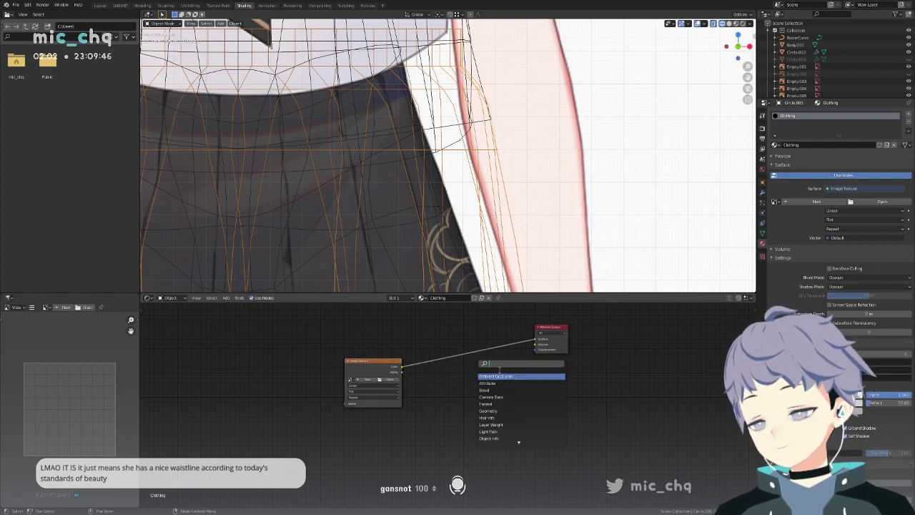
key("shift+a")
left_click(467, 362)
type("pri")
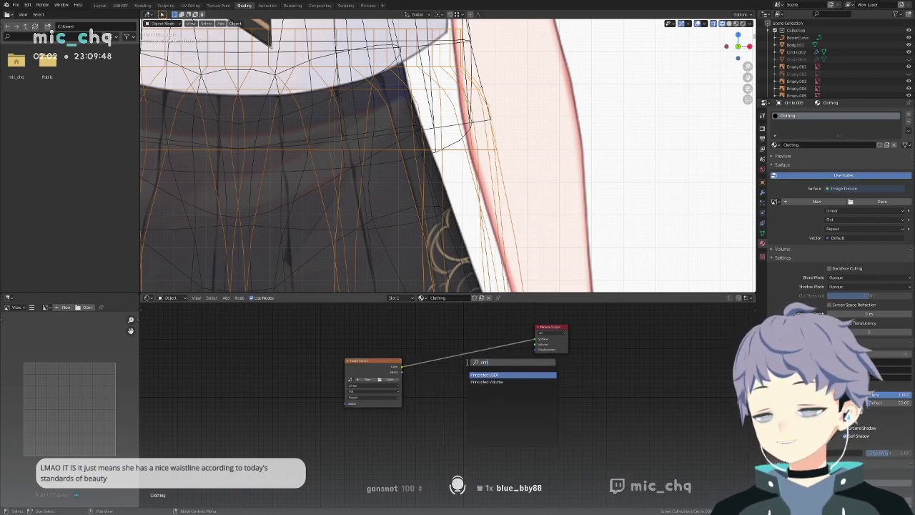
key("Return")
left_click(477, 369)
scroll(538, 374, "up", 5)
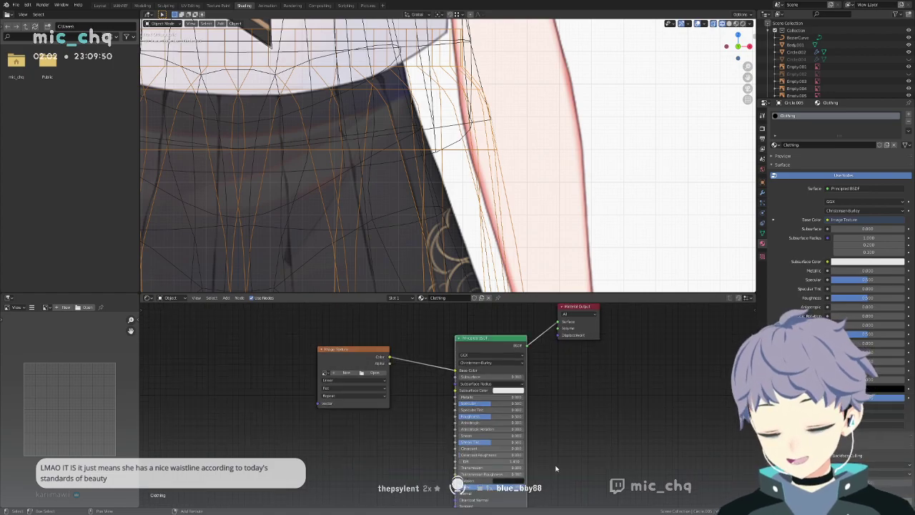
scroll(538, 373, "up", 5)
middle_click_drag(543, 363, 538, 479, "shift")
middle_click_drag(528, 341, 522, 368, "shift")
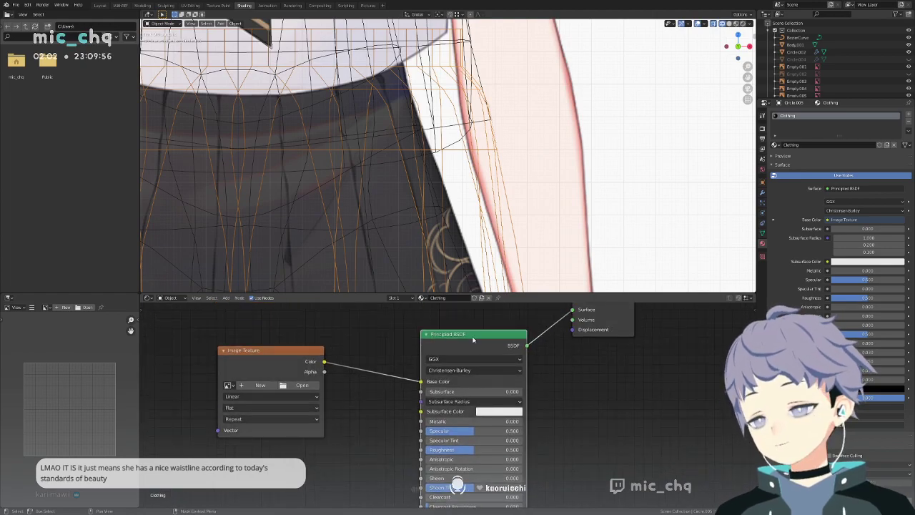
key("x")
Try adding a second Material Output node to the Clothing material, and delete it.
key("shift+a")
type("mat")
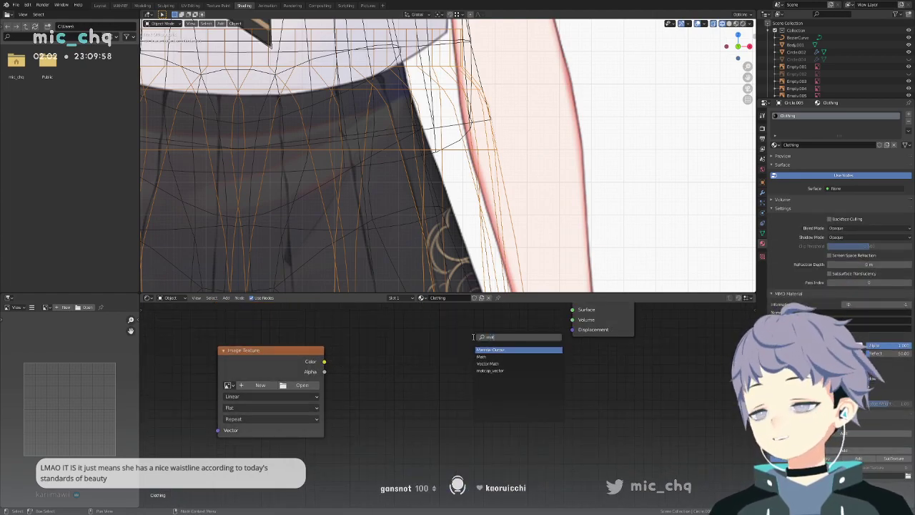
key("Return")
left_click(472, 343)
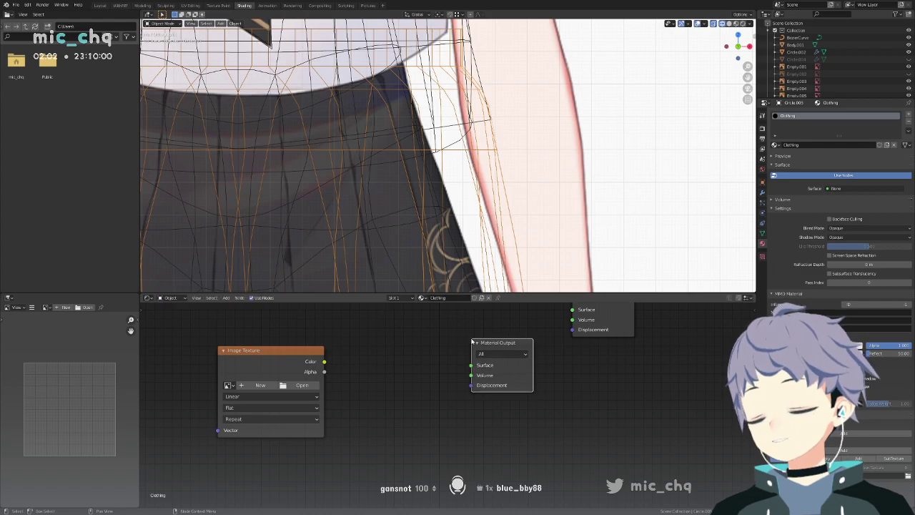
key("x")
Try adding a matcap_vector group node and look through its available node groups.
key("shift+a")
type("mat")
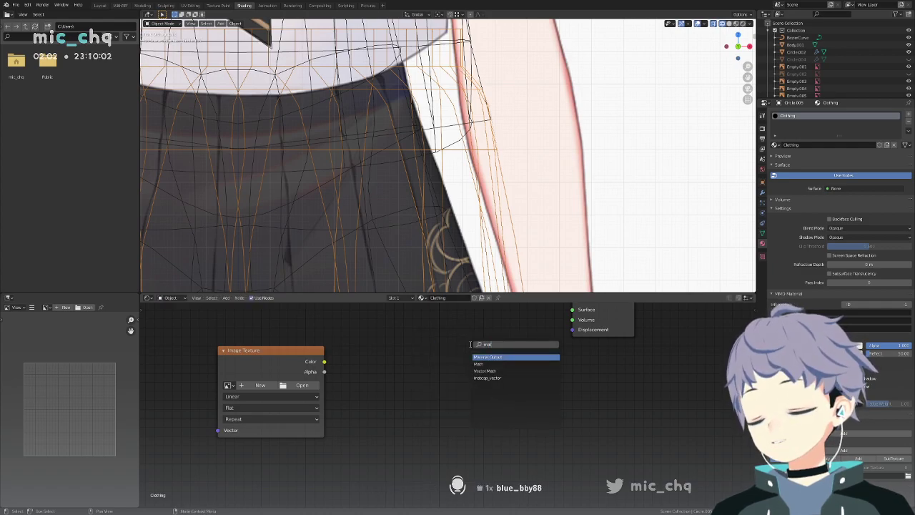
left_click(489, 378)
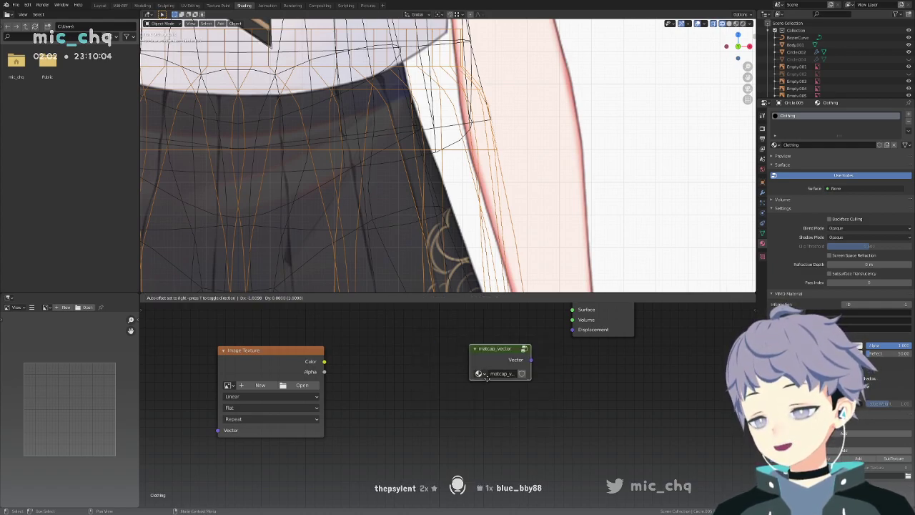
left_click(471, 386)
left_click(462, 378)
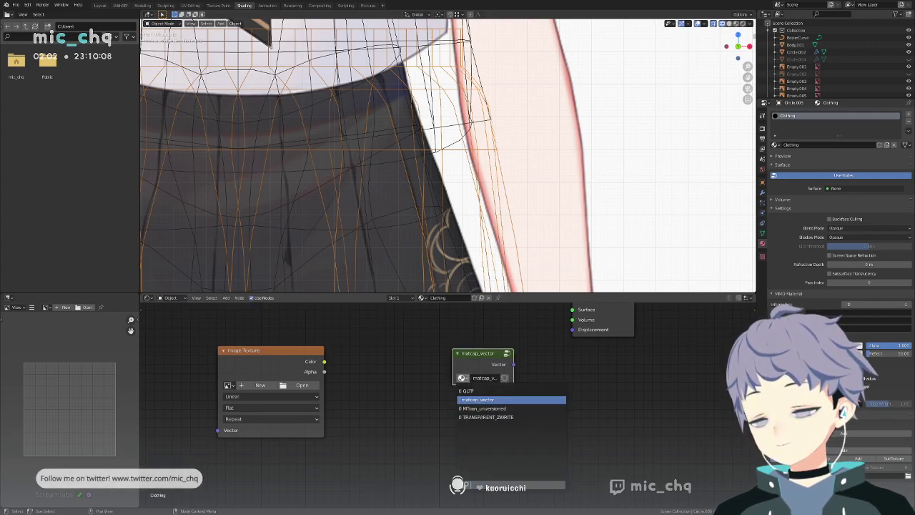
left_click(469, 380)
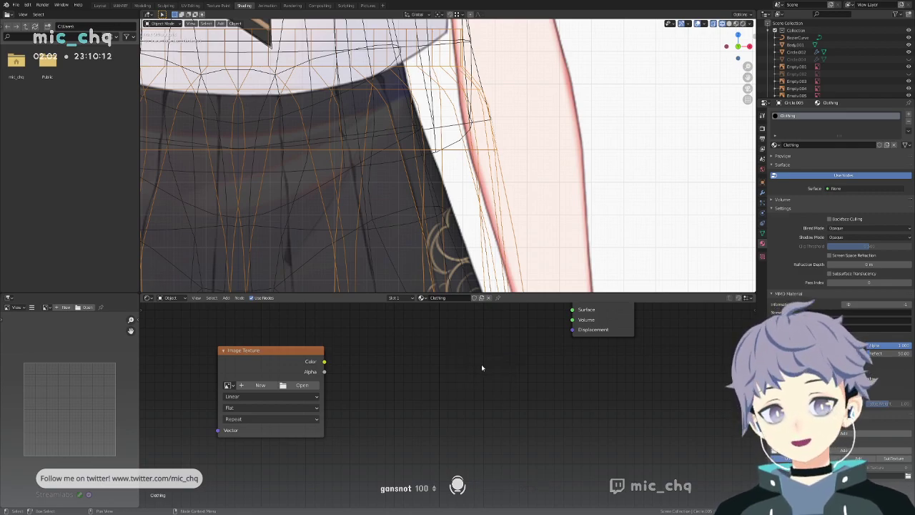
Move the Image Texture node closer to the Material Output and link its Color output to the Surface input.
scroll(482, 367, "down", 2)
left_click_drag(347, 374, 437, 362)
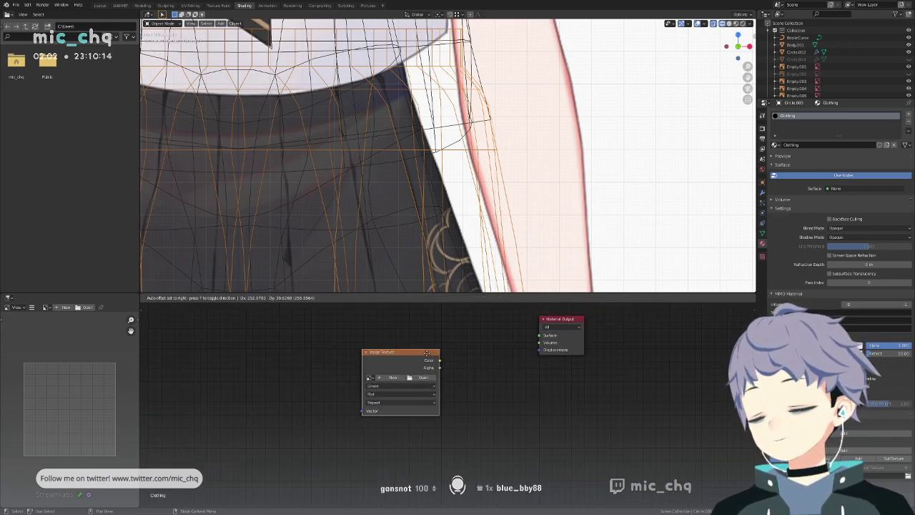
left_click_drag(543, 341, 542, 339)
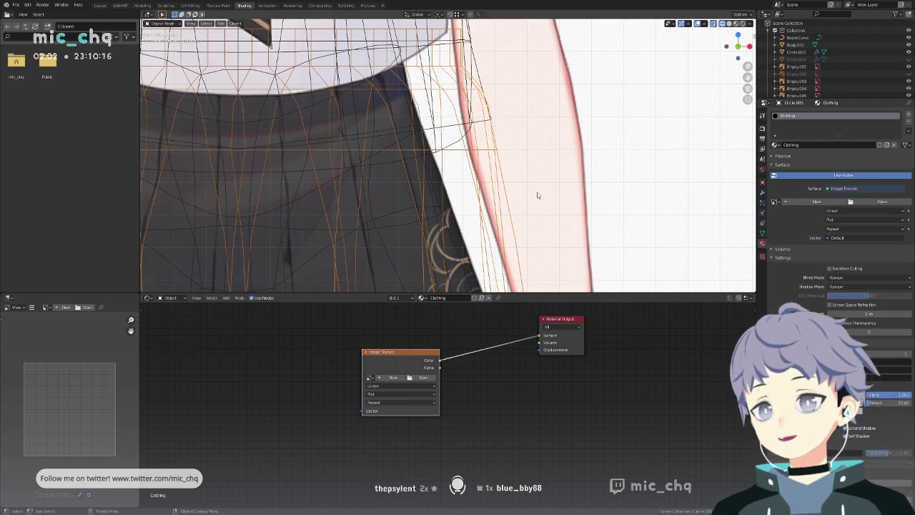
Turn off the viewport's wireframe display to show the character's materials, and return to the Layout workspace.
scroll(536, 214, "down", 3)
key("shift+z")
middle_click_drag(545, 118, 458, 279, "shift")
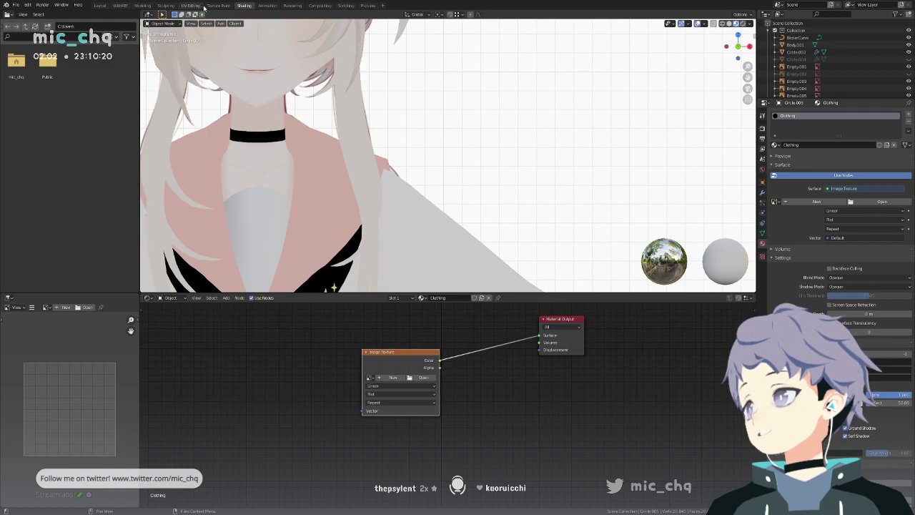
left_click(100, 6)
scroll(443, 214, "down", 4)
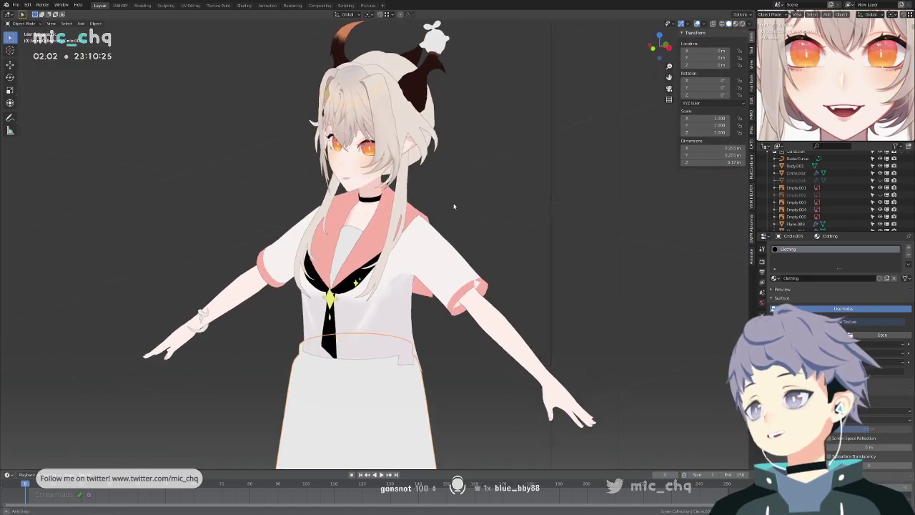
Examine the skirt and arms against the front reference artwork from the waist down to the hands.
middle_click_drag(453, 206, 419, 272)
scroll(439, 162, "up", 2)
scroll(439, 165, "up", 5)
scroll(454, 332, "down", 5)
scroll(454, 332, "down", 3)
scroll(277, 334, "up", 5)
scroll(276, 335, "up", 2)
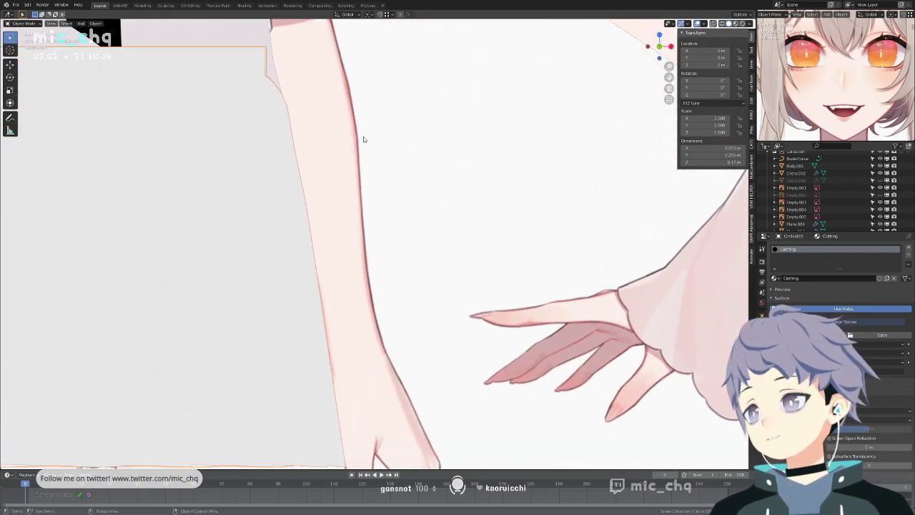
scroll(415, 338, "down", 6)
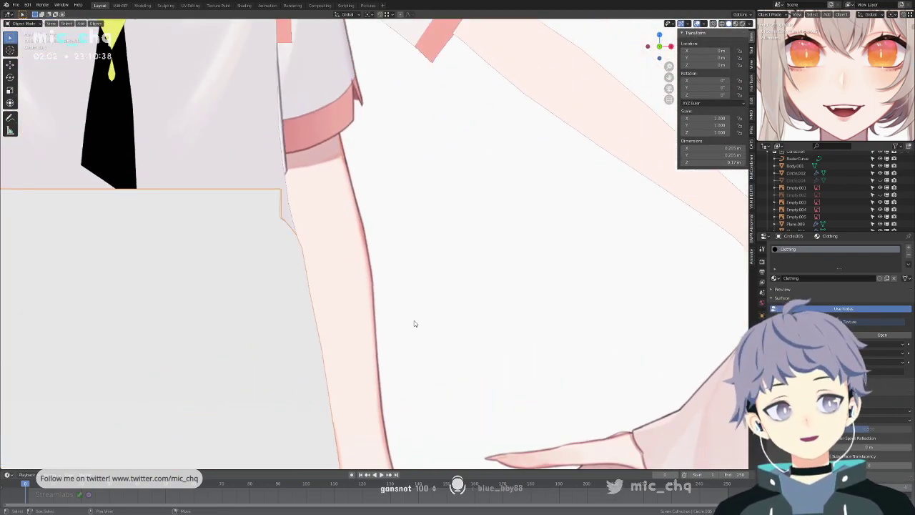
scroll(415, 338, "up", 2)
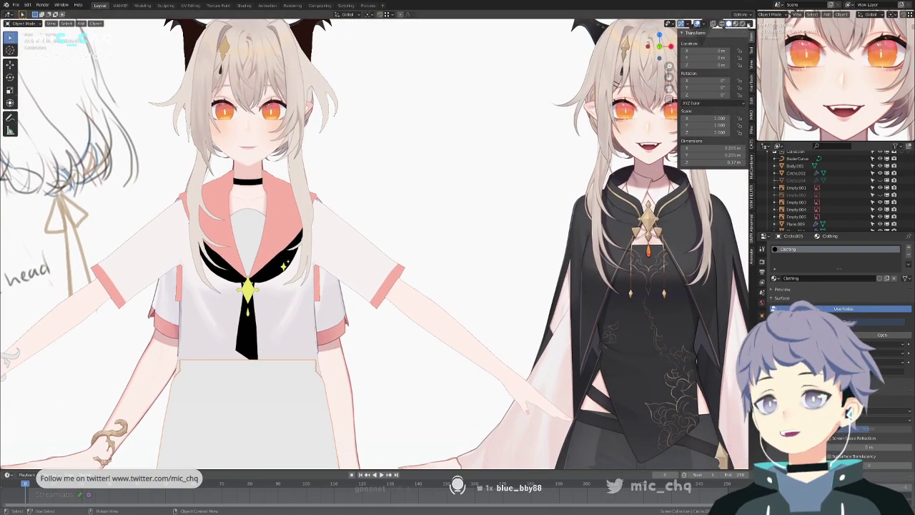
Set the viewport's solid lighting to MatCap with the hard-edged grey-and-white toon sphere.
left_click(750, 23)
left_click(743, 59)
left_click(751, 76)
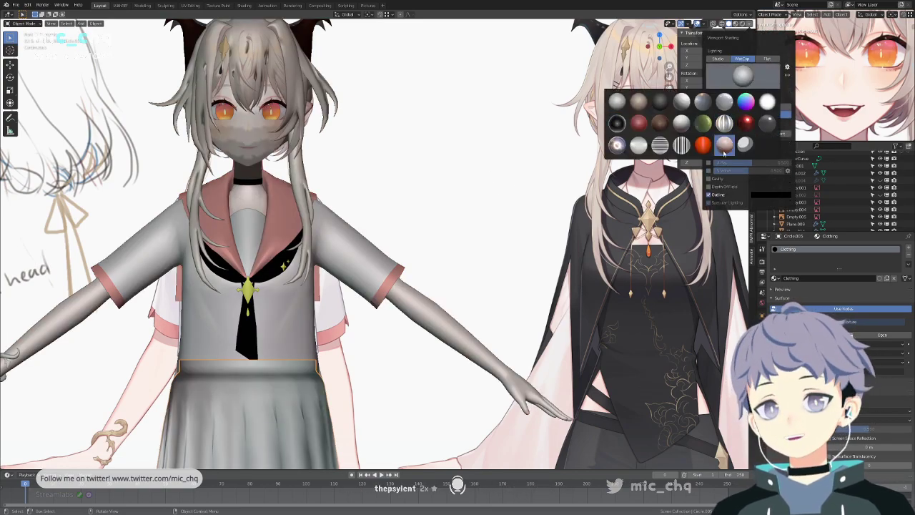
left_click(745, 76)
left_click(746, 146)
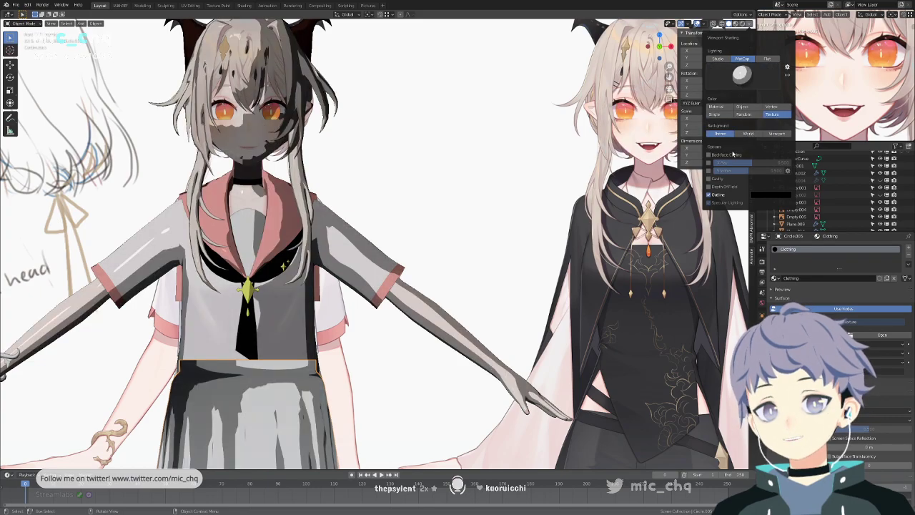
Examine how the toon MatCap shading falls on the shirt, sleeve, arm and skirt from several angles.
scroll(502, 222, "up", 6)
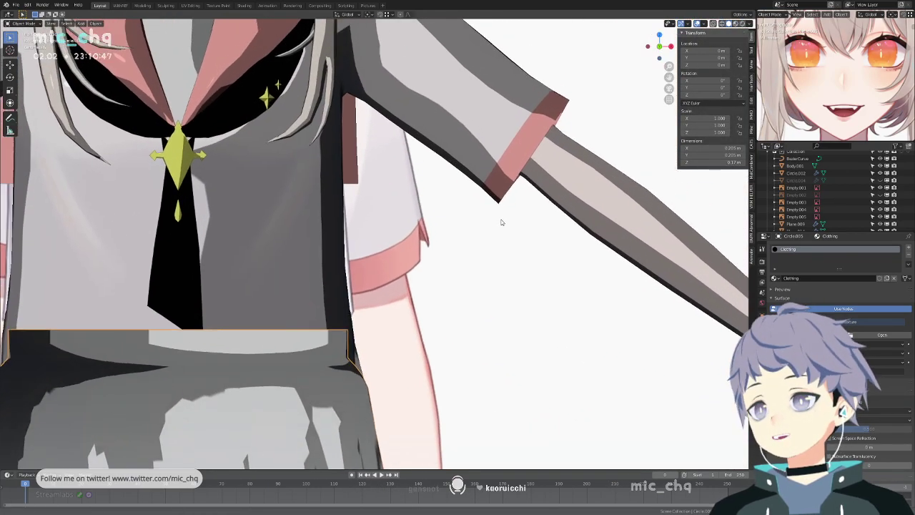
middle_click_drag(501, 223, 472, 258, "shift")
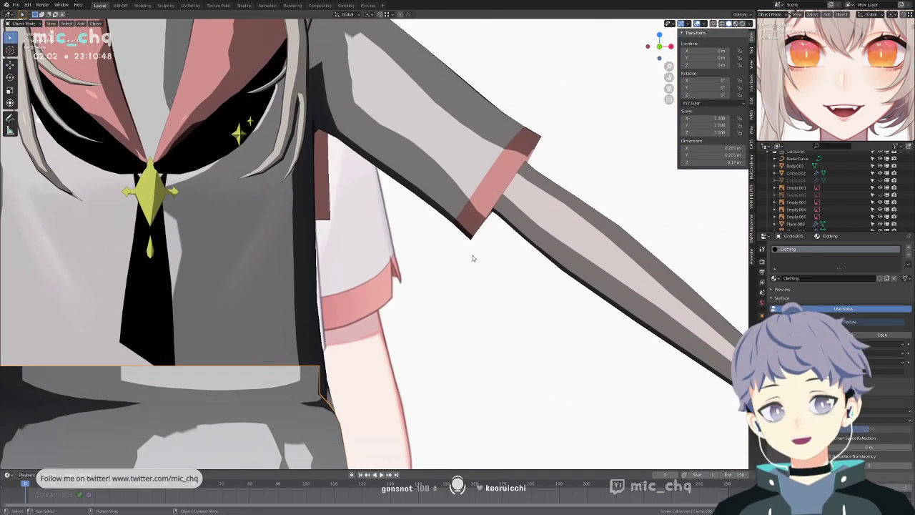
scroll(505, 255, "down", 5)
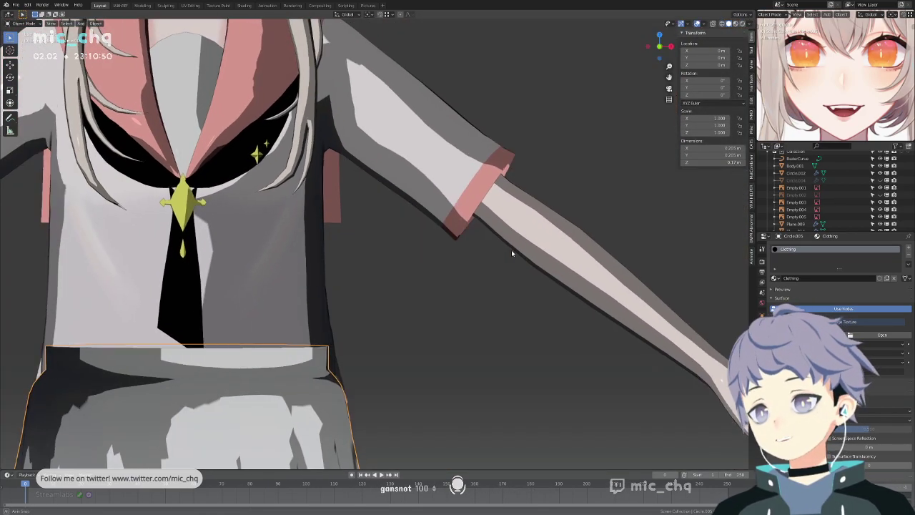
scroll(511, 253, "up", 4)
middle_click_drag(501, 258, 521, 246)
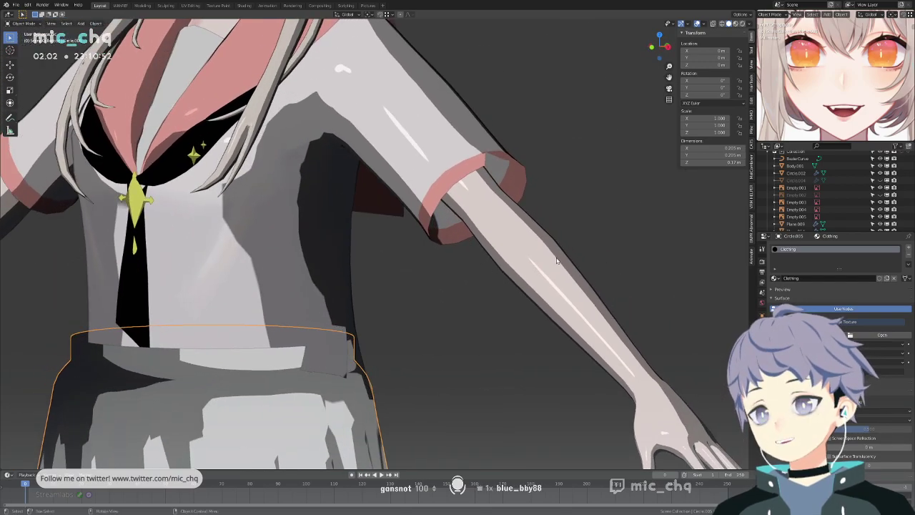
middle_click_drag(596, 322, 614, 288)
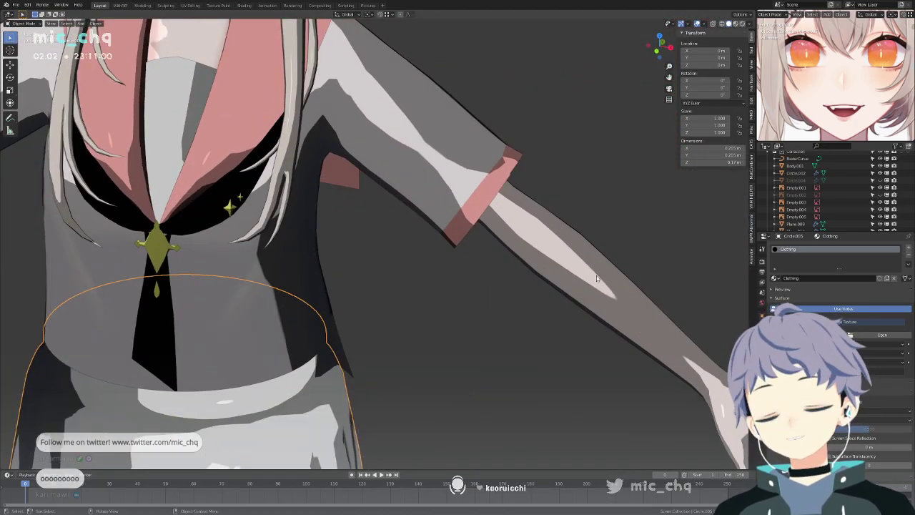
scroll(600, 279, "down", 5)
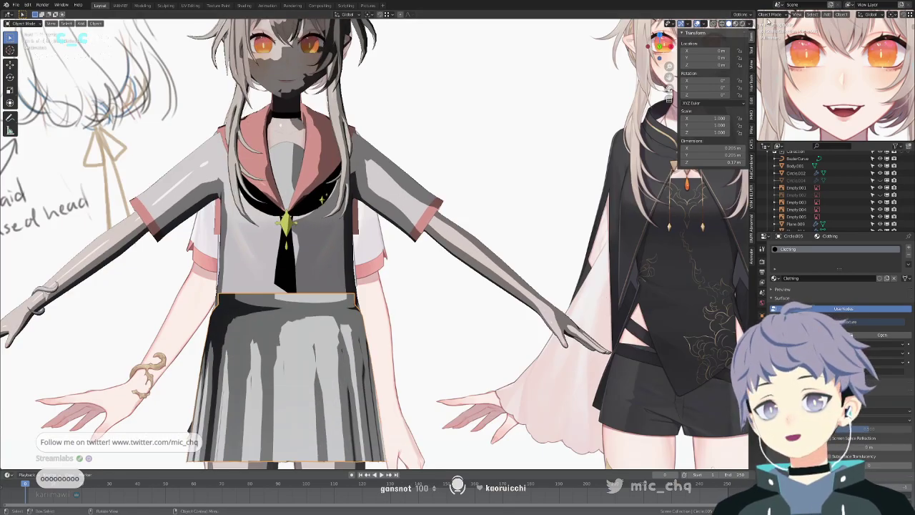
Set the viewport lighting to Flat and frame the character's chest and sleeves.
left_click(749, 23)
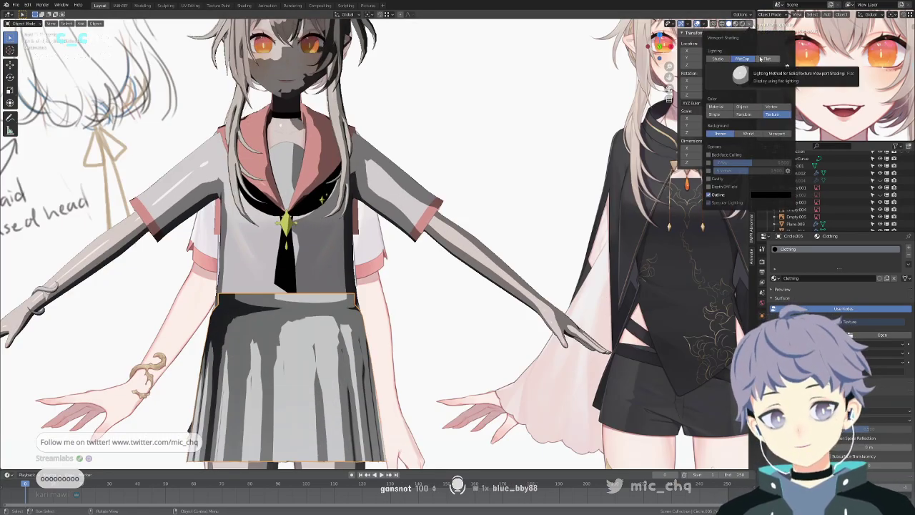
left_click(763, 59)
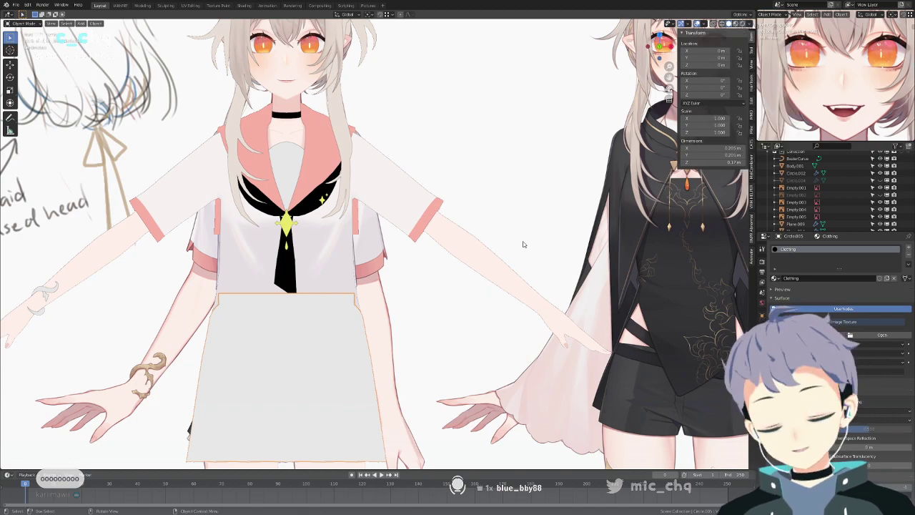
scroll(524, 243, "up", 1)
scroll(484, 244, "up", 4)
middle_click_drag(485, 244, 526, 277, "shift")
middle_click_drag(512, 240, 532, 290, "shift")
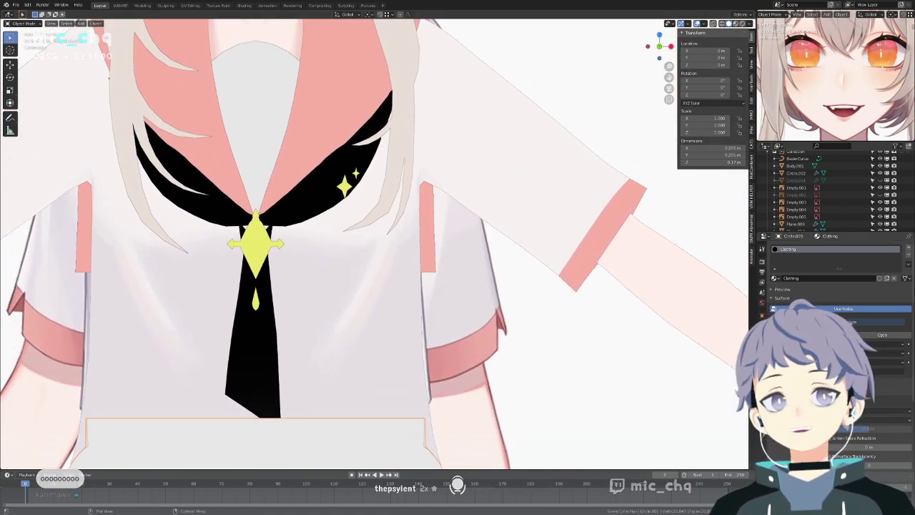
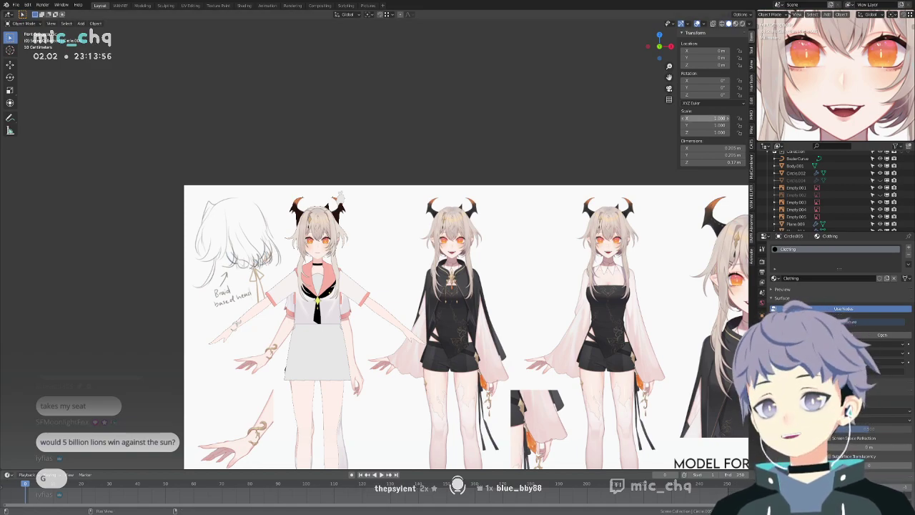
key("Escape")
middle_click_drag(493, 214, 580, 253, "alt")
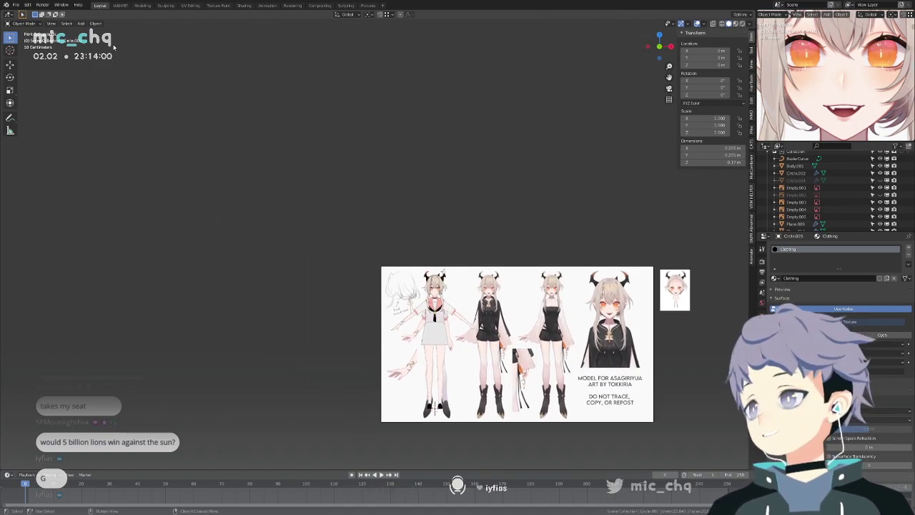
left_click(16, 5)
mouse_move(72, 104)
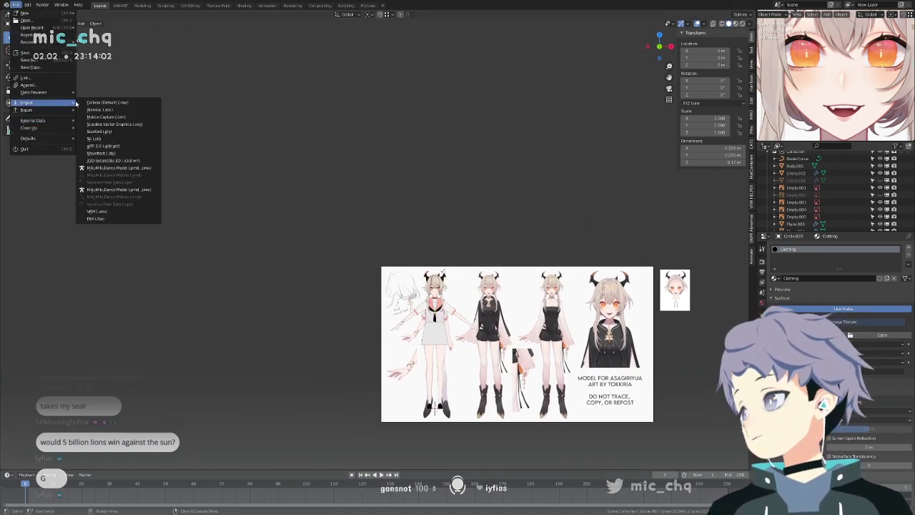
left_click(86, 41)
left_click(83, 25)
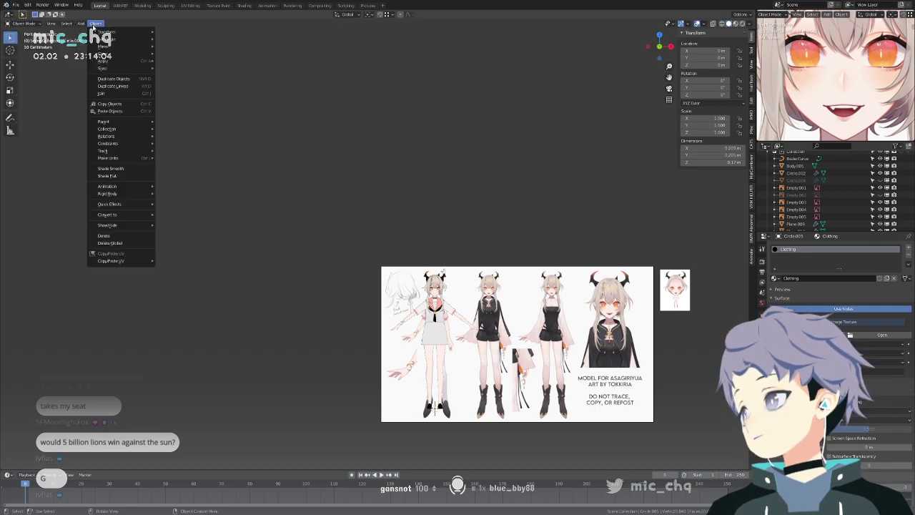
mouse_move(102, 71)
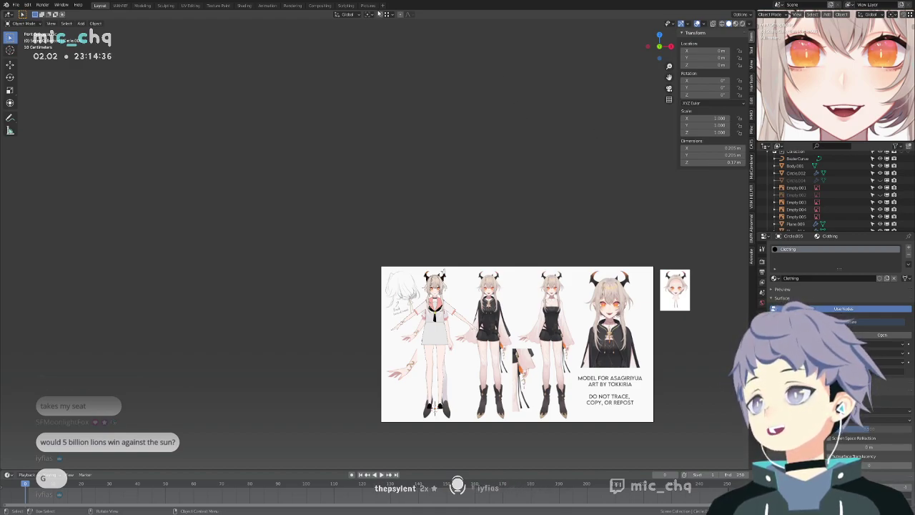
Add the pink shaded sphere image as a reference empty, scaled to 0.279 and placed beside the character reference sheet.
left_click_drag(363, 11, 387, 57)
scroll(449, 218, "down", 8)
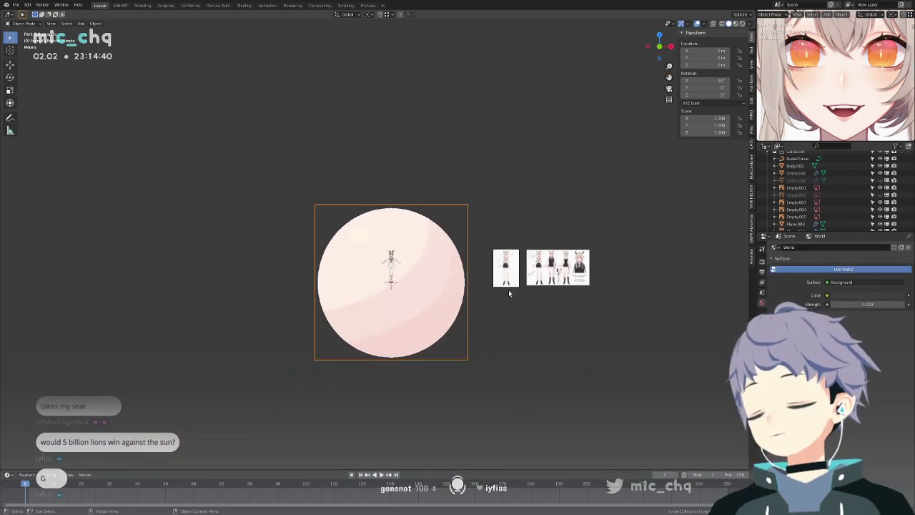
key("s")
left_click(419, 296)
key("g")
left_click(363, 254)
Examine the shading bands and highlight on the pink sphere image, and compare them with the character reference sheet.
scroll(362, 254, "up", 10)
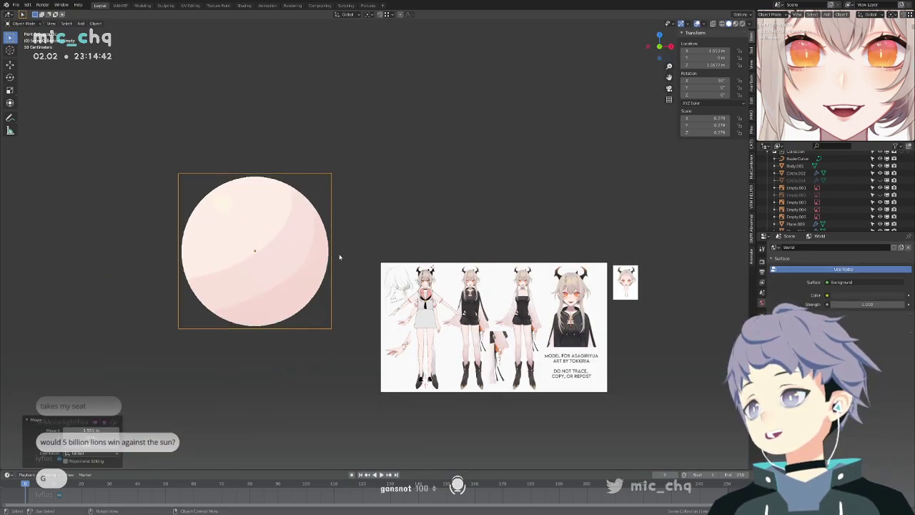
middle_click_drag(382, 245, 537, 264, "shift")
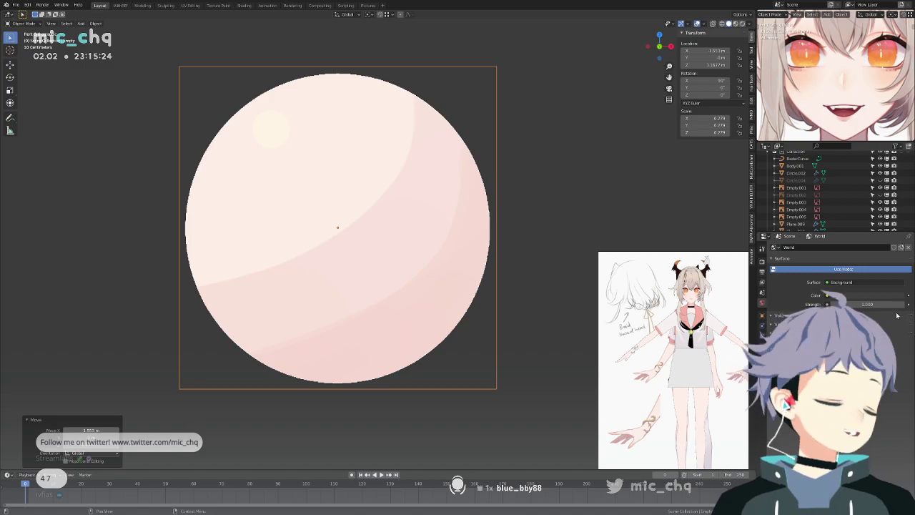
scroll(581, 203, "up", 2)
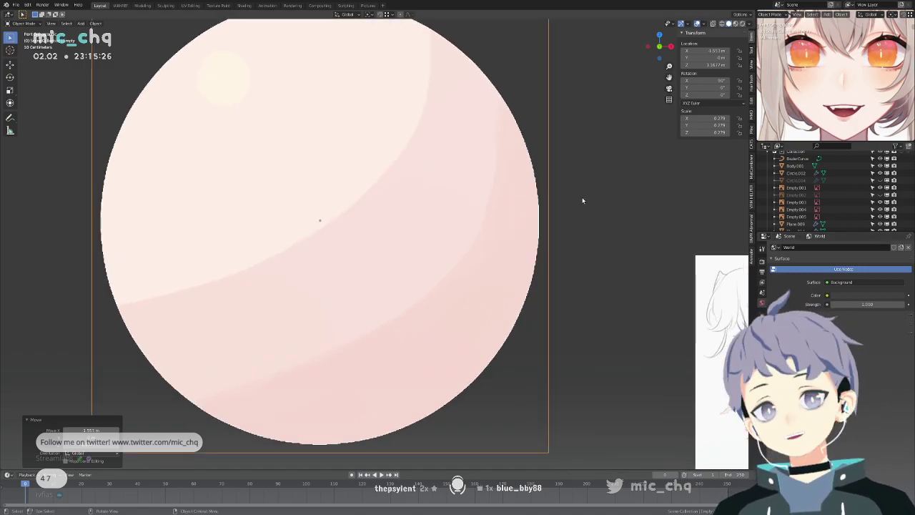
scroll(531, 221, "down", 4)
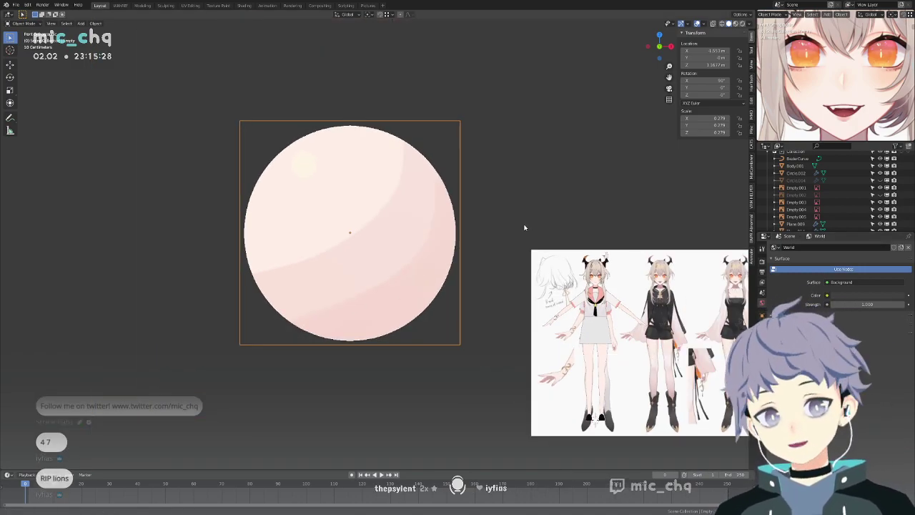
middle_click_drag(529, 224, 527, 209, "shift")
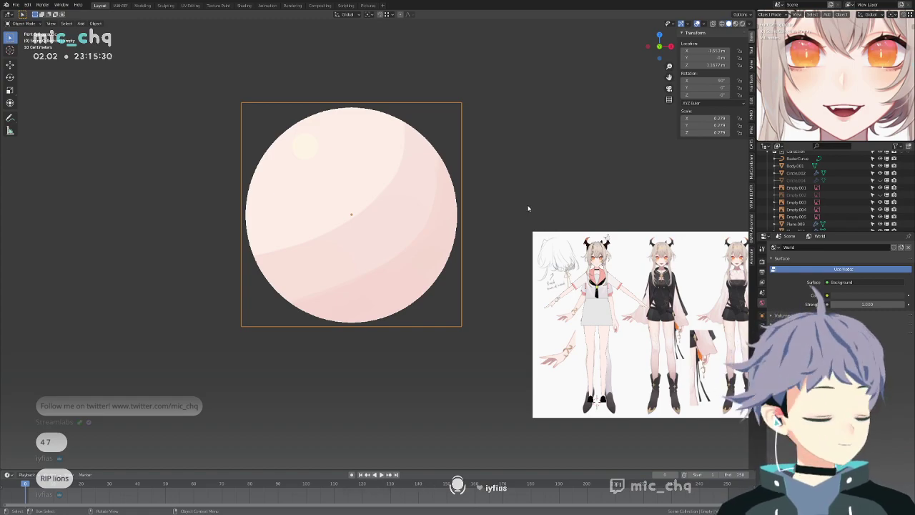
scroll(528, 211, "up", 5)
middle_click_drag(529, 212, 629, 253, "shift")
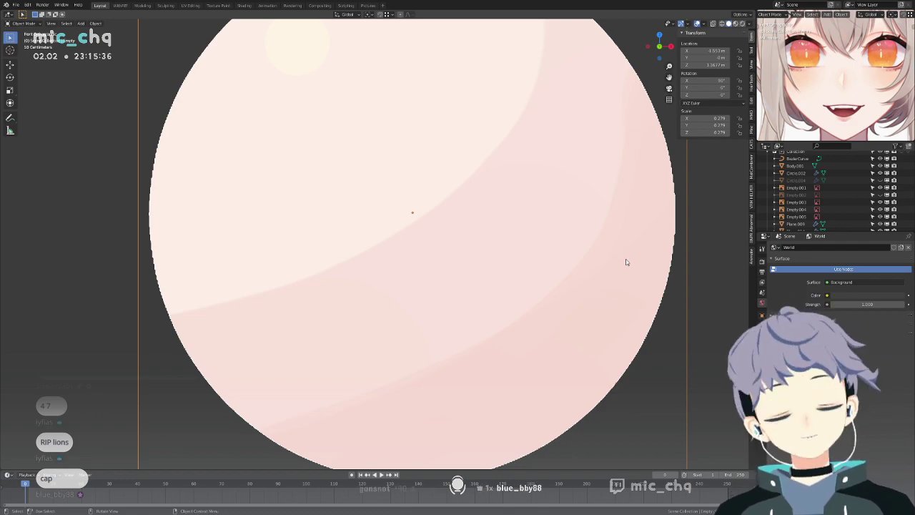
scroll(626, 264, "down", 2)
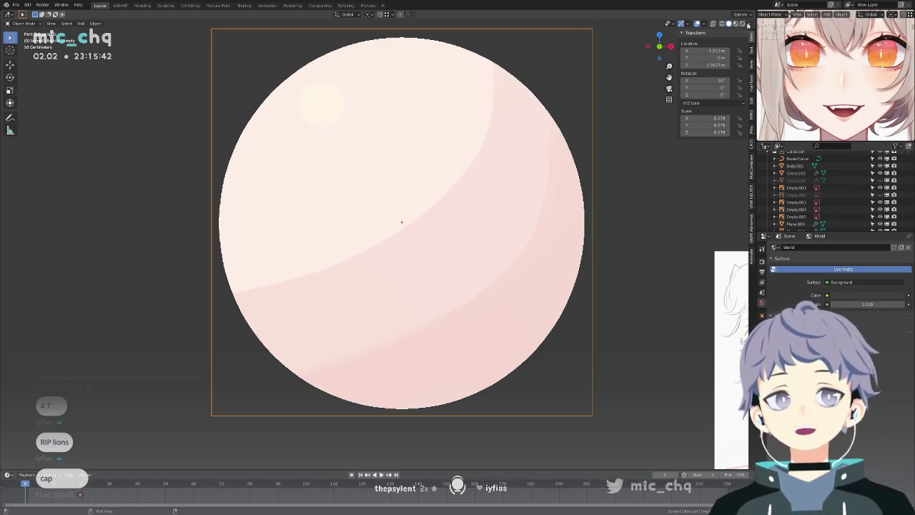
scroll(618, 261, "up", 5)
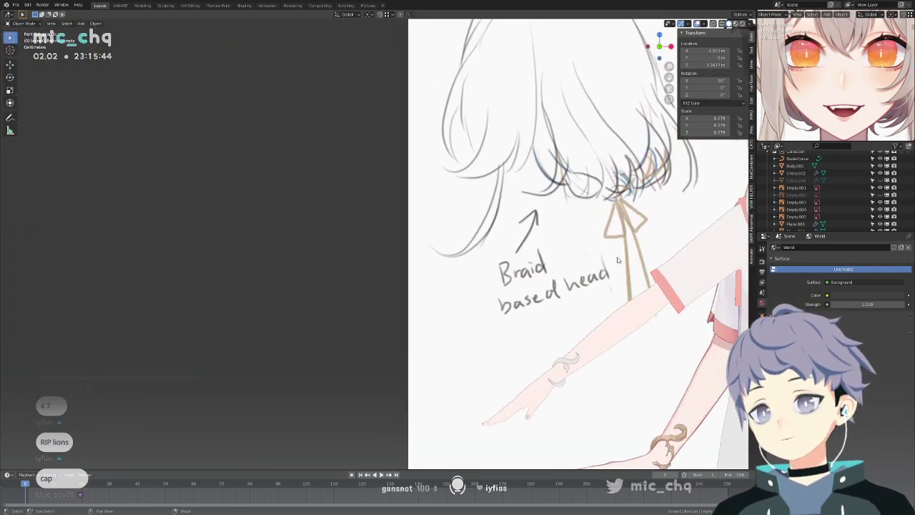
middle_click_drag(618, 261, 477, 207, "shift")
scroll(490, 121, "down", 7)
mouse_move(172, 129)
middle_mouse_down("shift")
mouse_move(450, 241)
mouse_move(489, 227)
mouse_move(566, 257)
middle_mouse_up("shift")
Switch the viewport lighting from Flat to MatCap while the sphere reference image is in view.
left_click(748, 25)
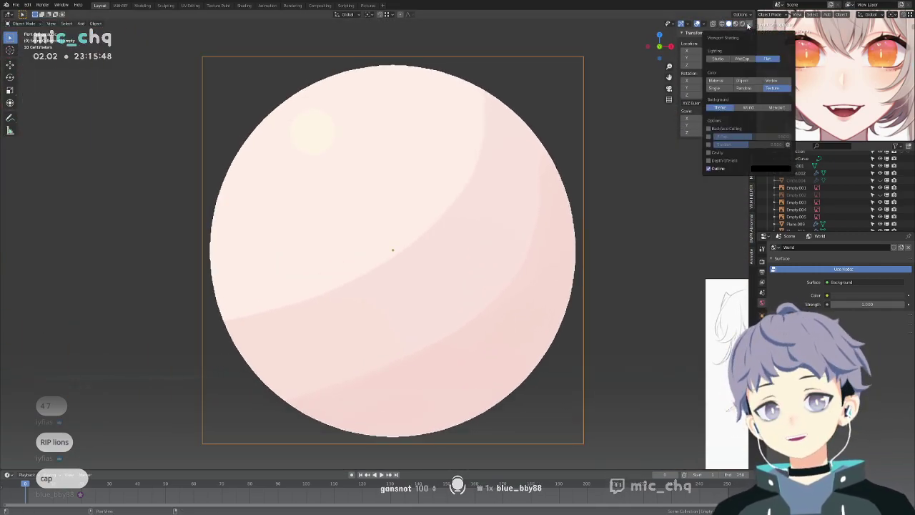
left_click(744, 60)
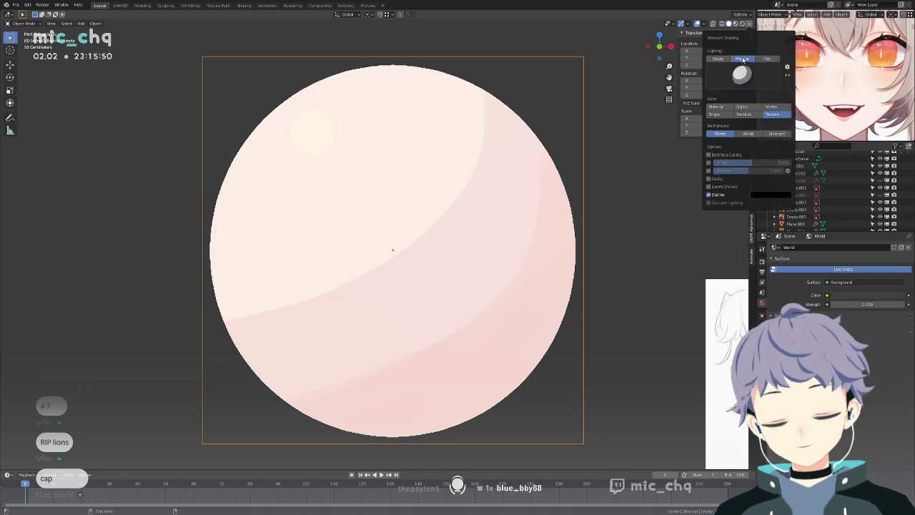
left_click(750, 25)
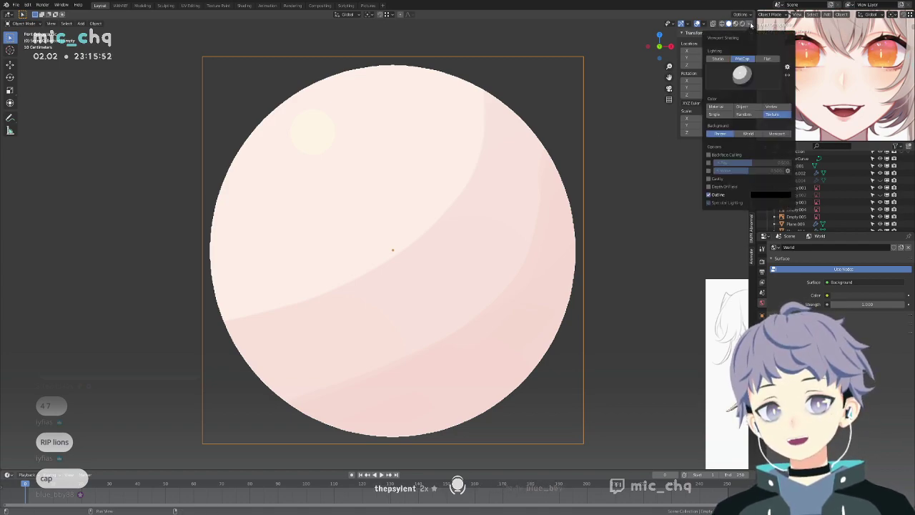
Examine the sphere reference's shading bands and compare them with the character model under MatCap lighting.
scroll(332, 110, "up", 4)
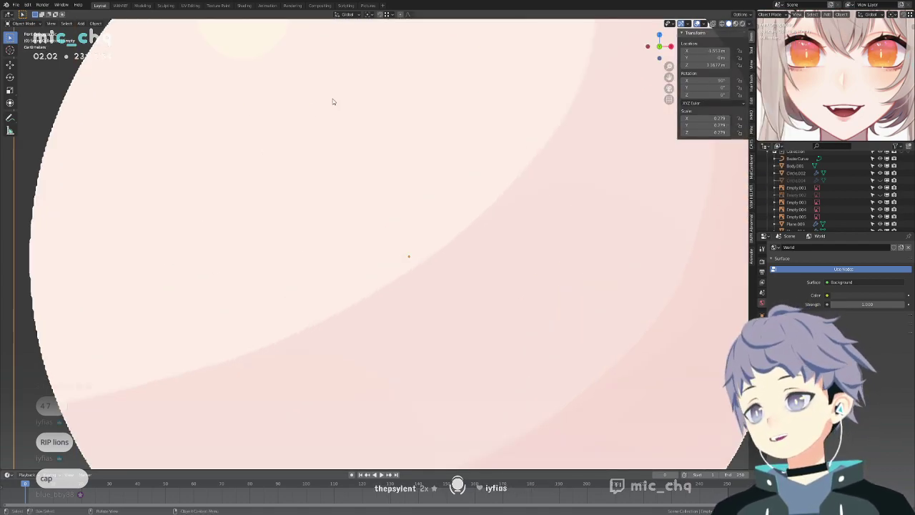
middle_click_drag(307, 81, 363, 188, "shift")
scroll(493, 249, "down", 5)
middle_click_drag(472, 342, 460, 274, "shift")
middle_click_drag(557, 270, 223, 172, "shift")
scroll(383, 298, "up", 7)
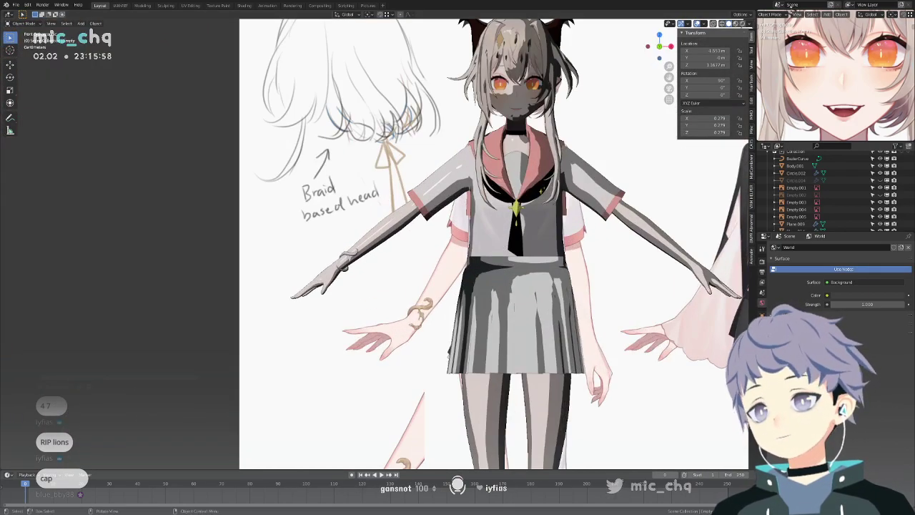
Switch the viewport lighting from MatCap to Flat with the character model in view.
left_click(751, 26)
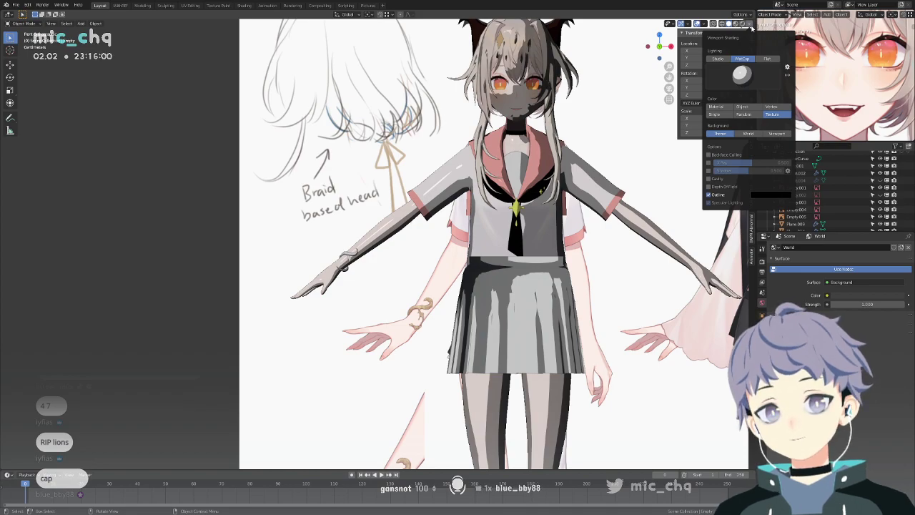
left_click(752, 26)
left_click(751, 27)
left_click(769, 59)
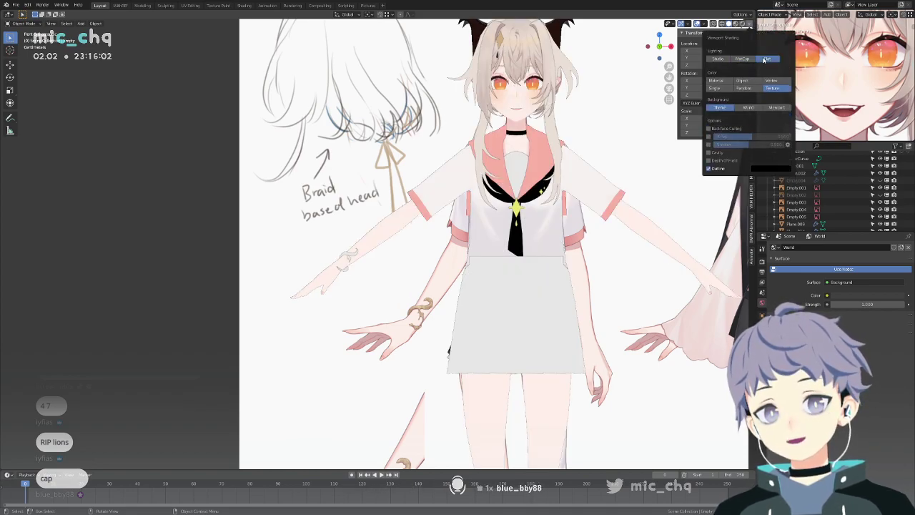
Set the viewport lighting to Studio and select the character's body mesh from an angled view.
scroll(663, 211, "down", 2)
left_click(750, 26)
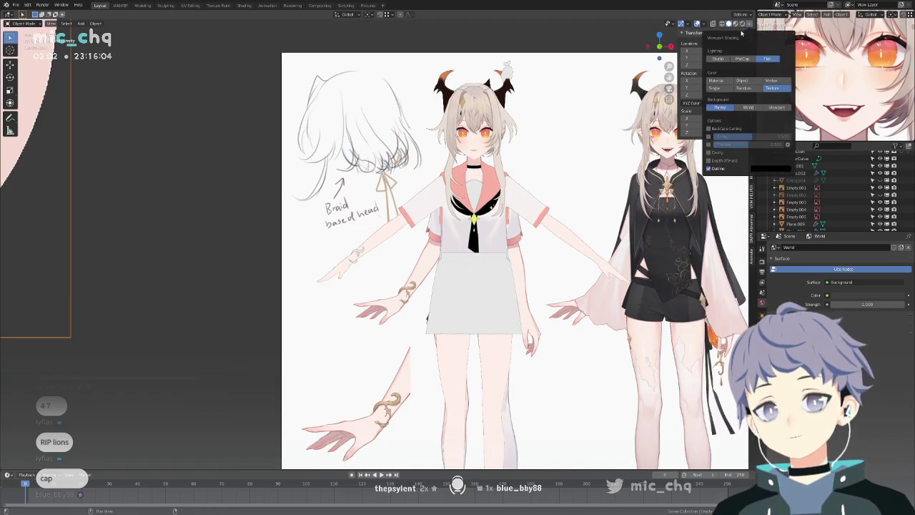
left_click(715, 59)
middle_click_drag(624, 207, 503, 157)
left_click(601, 267)
Examine the Studio shading on the character's uniform, arms, skirt and legs.
scroll(823, 301, "down", 4)
scroll(836, 322, "down", 6)
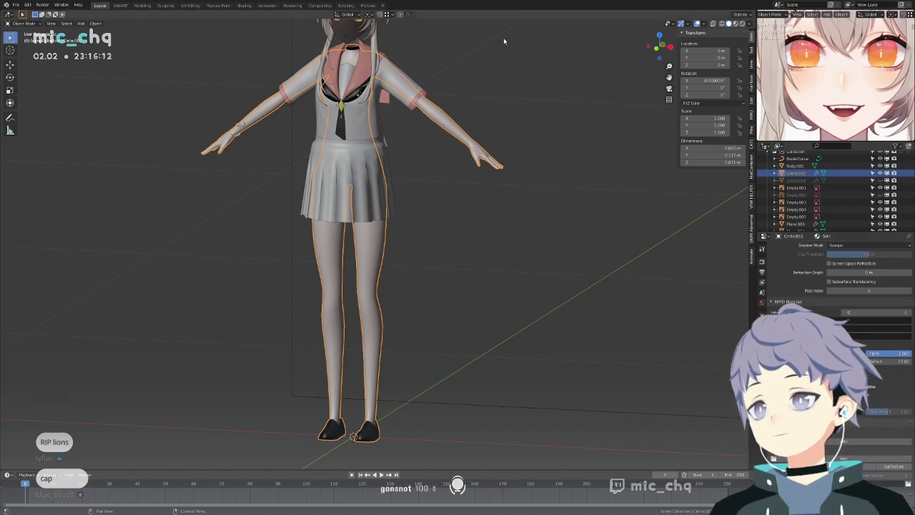
middle_click_drag(500, 141, 583, 268, "shift")
scroll(621, 286, "up", 5)
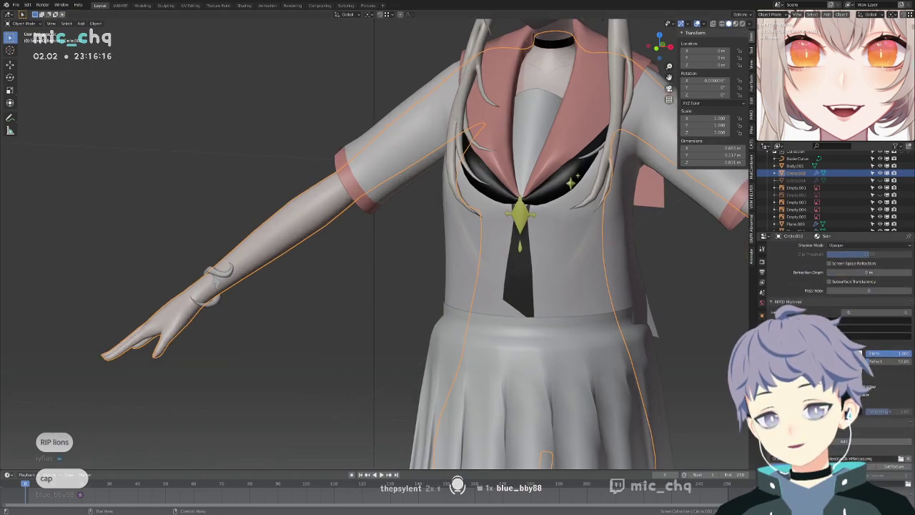
scroll(599, 327, "down", 4)
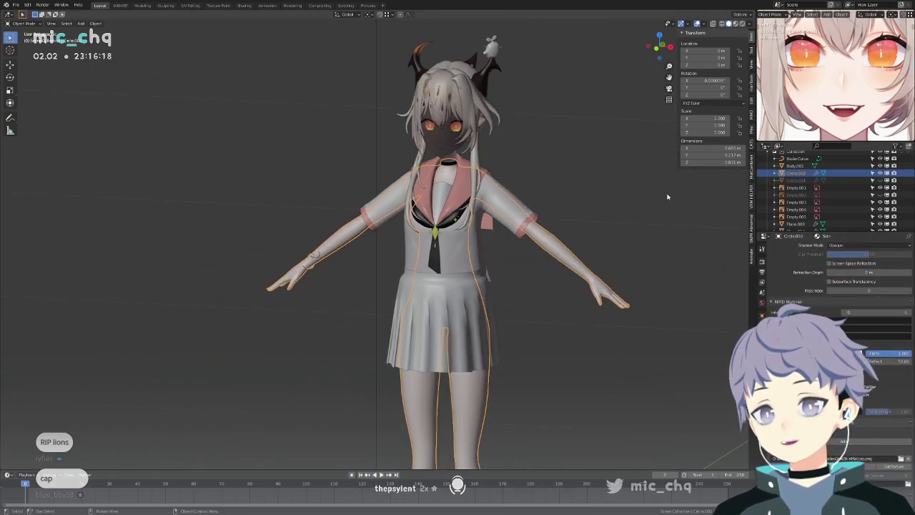
scroll(607, 318, "up", 3)
middle_click_drag(551, 311, 516, 195, "shift")
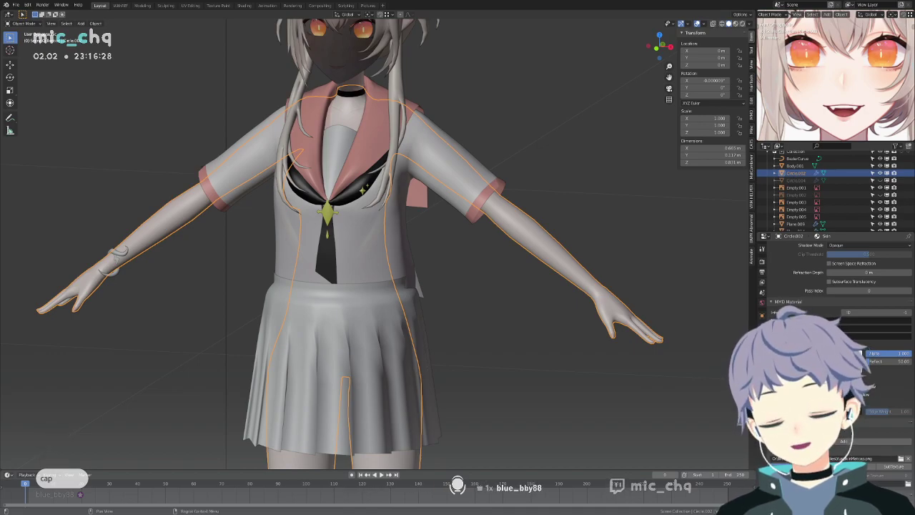
Return the viewport lighting to Flat, check the arm's flat color, and show the character in front view against the reference sheet.
left_click(747, 23)
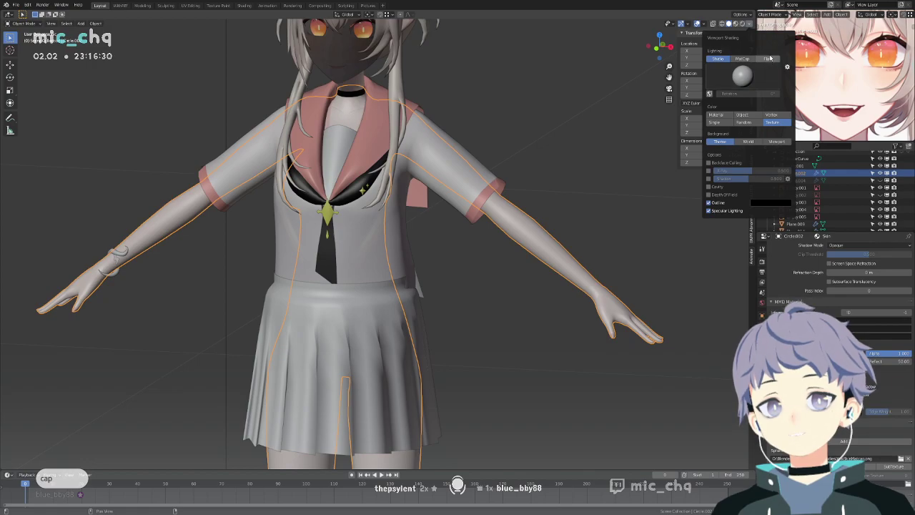
left_click(767, 59)
scroll(624, 242, "down", 1)
mouse_move(623, 242)
middle_mouse_down()
mouse_move(564, 250)
mouse_move(480, 149)
middle_mouse_up()
scroll(563, 250, "up", 6)
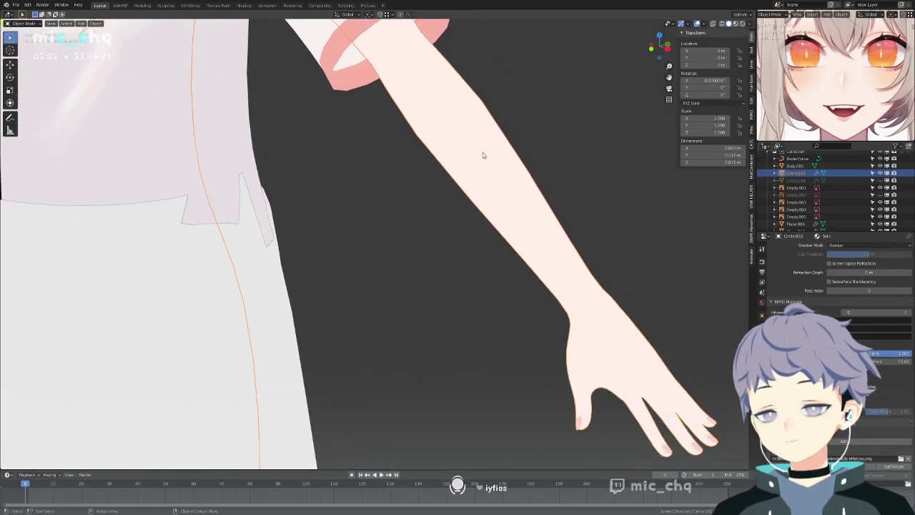
key("KP_1")
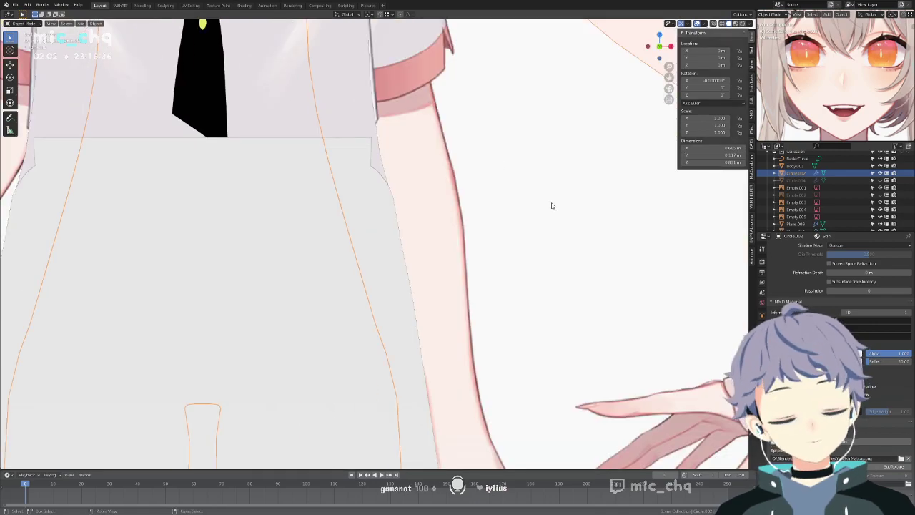
scroll(570, 228, "down", 6)
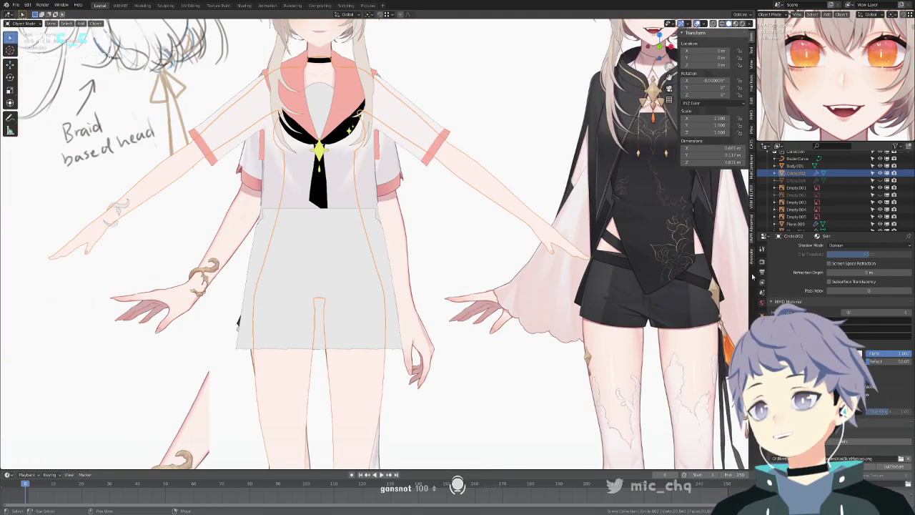
Look through the body mesh's object, modifier and data properties to find its material settings.
left_click(762, 366)
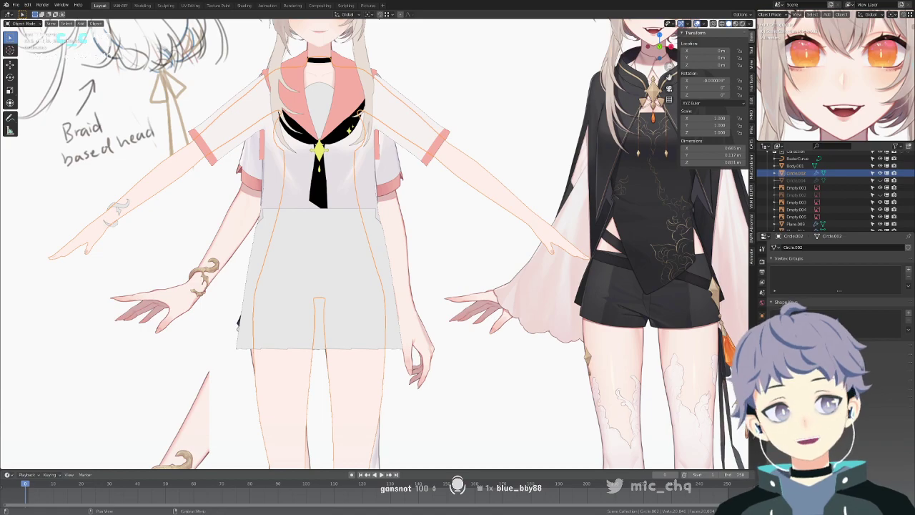
left_click(762, 357)
left_click(762, 326)
left_click(762, 315)
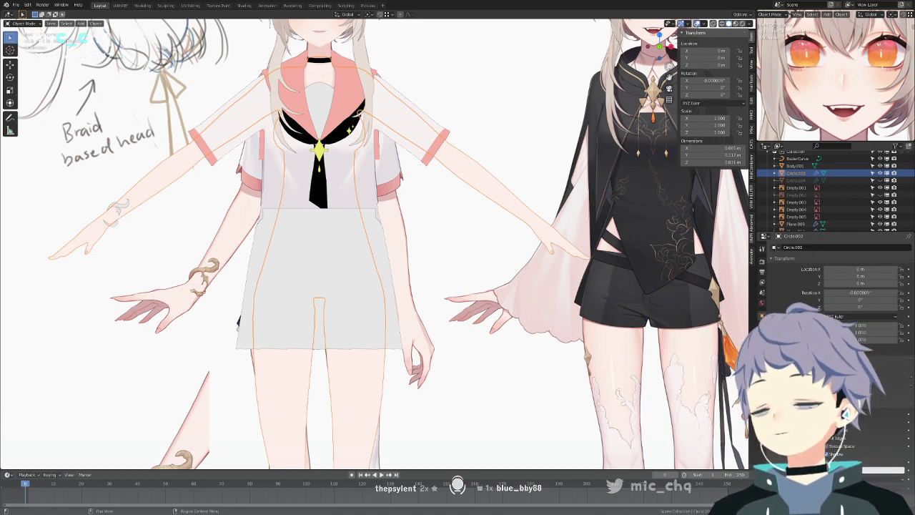
left_click(762, 326)
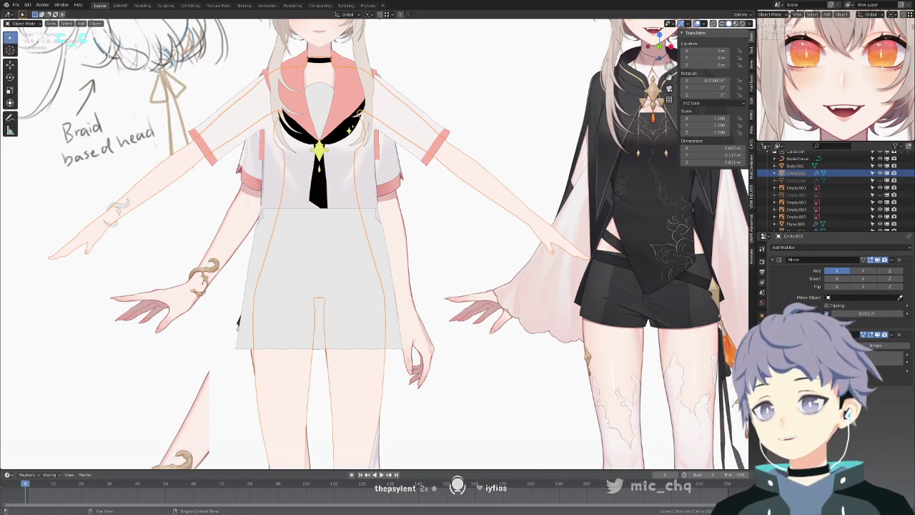
left_click(762, 315)
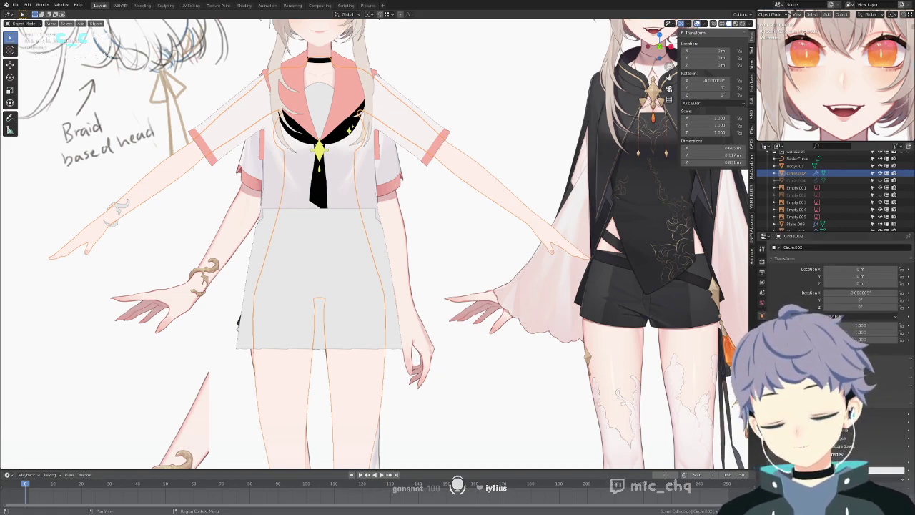
left_click(762, 326)
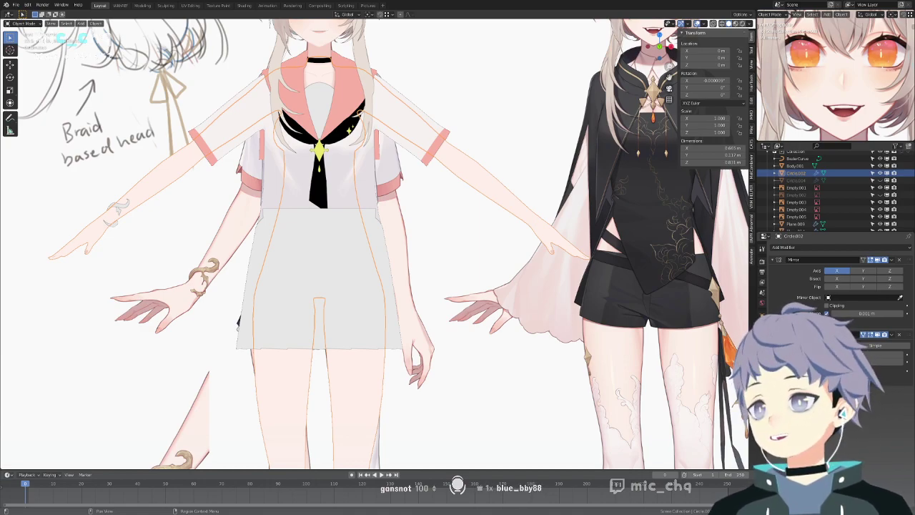
left_click(762, 336)
left_click(762, 346)
left_click(762, 357)
left_click(763, 367)
left_click(762, 377)
Examine the Skin material's MMD shader inputs, sphere texture settings and MMD material options.
scroll(836, 343, "up", 10)
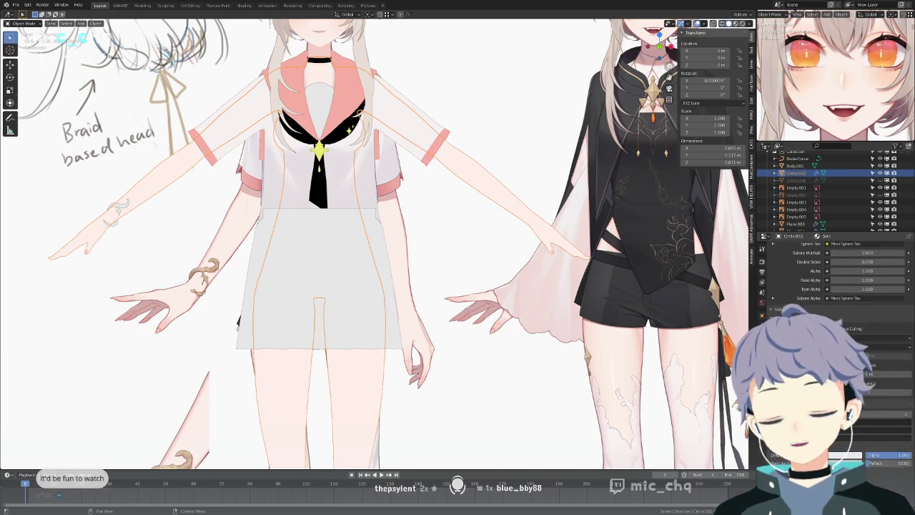
scroll(794, 269, "up", 5)
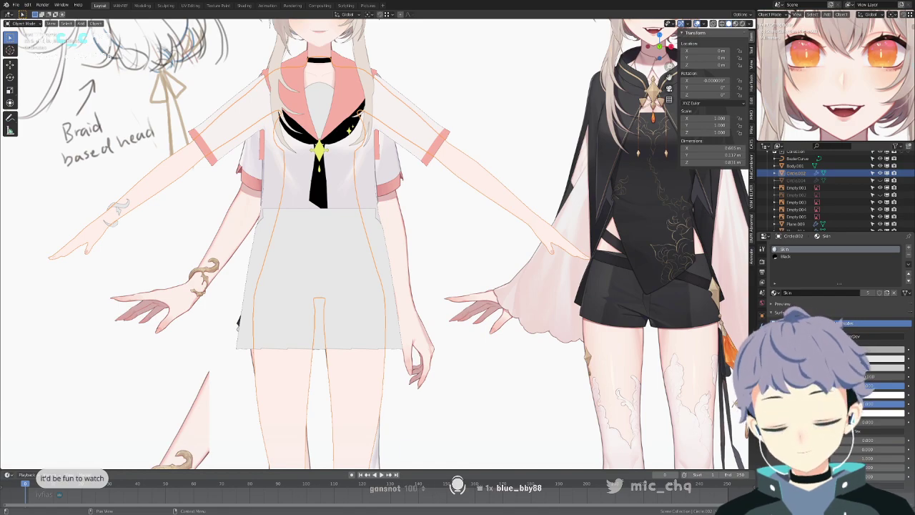
scroll(833, 279, "down", 5)
scroll(834, 279, "down", 1)
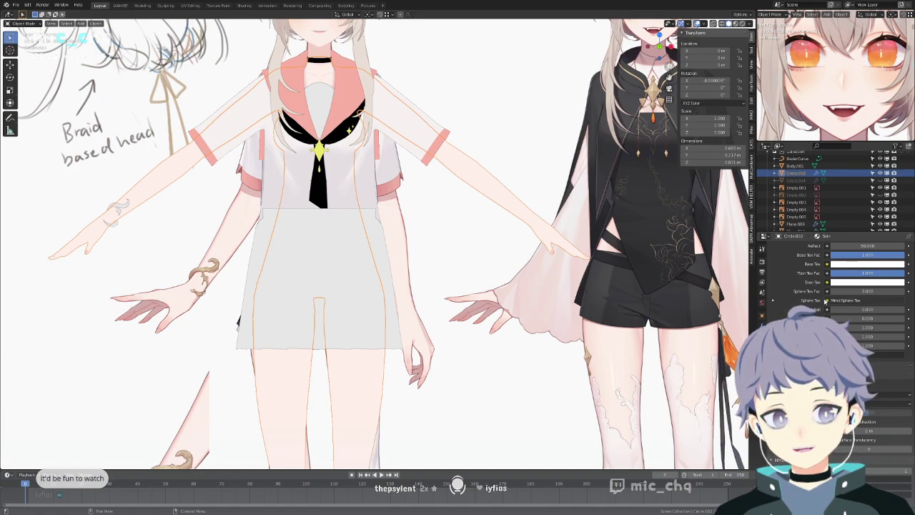
scroll(824, 301, "up", 6)
scroll(819, 301, "up", 3)
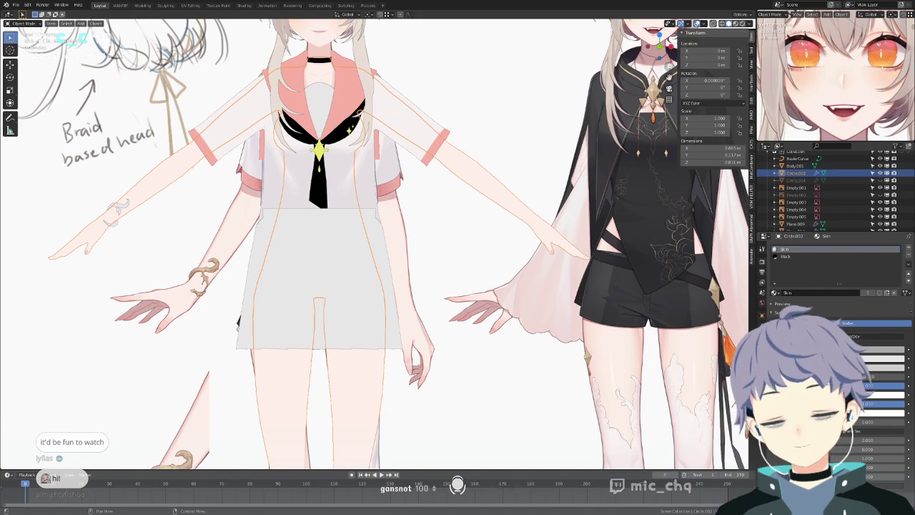
scroll(830, 286, "down", 5)
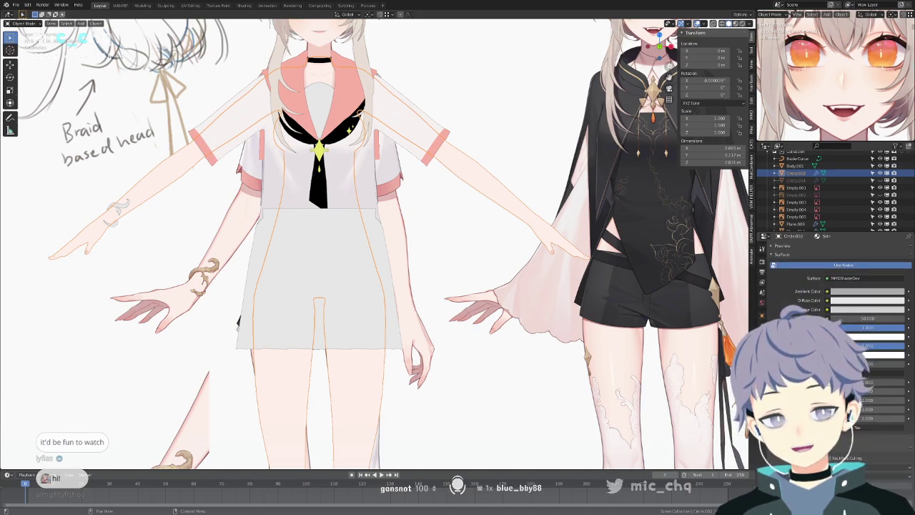
scroll(829, 286, "down", 10)
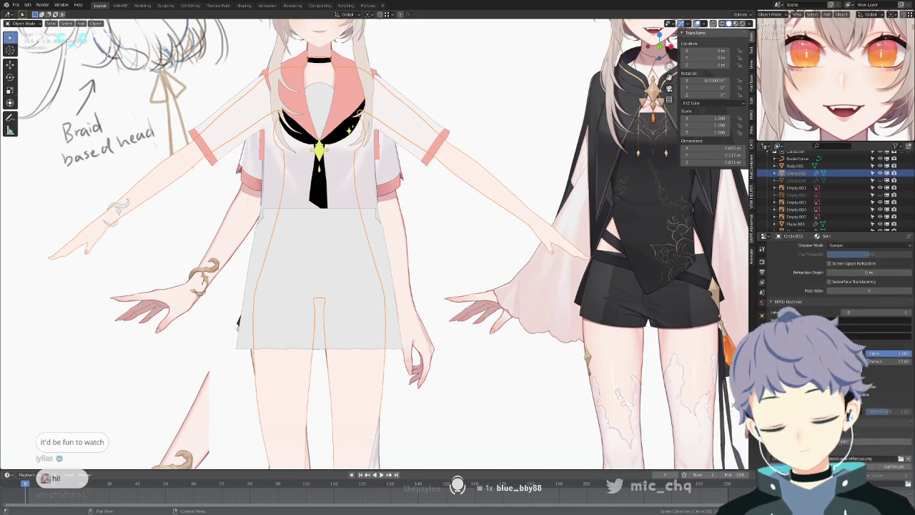
Select the pink sphere reference image beside the character reference sheet.
scroll(554, 288, "down", 8)
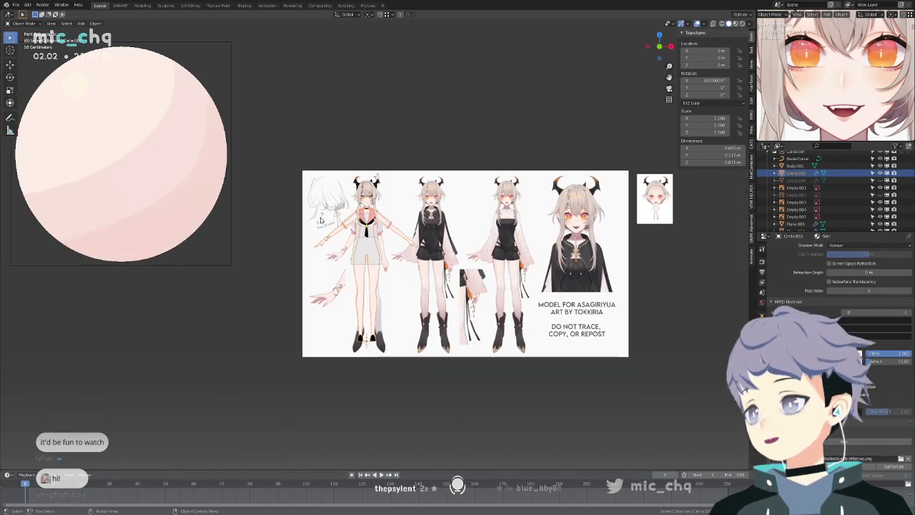
left_click(221, 168)
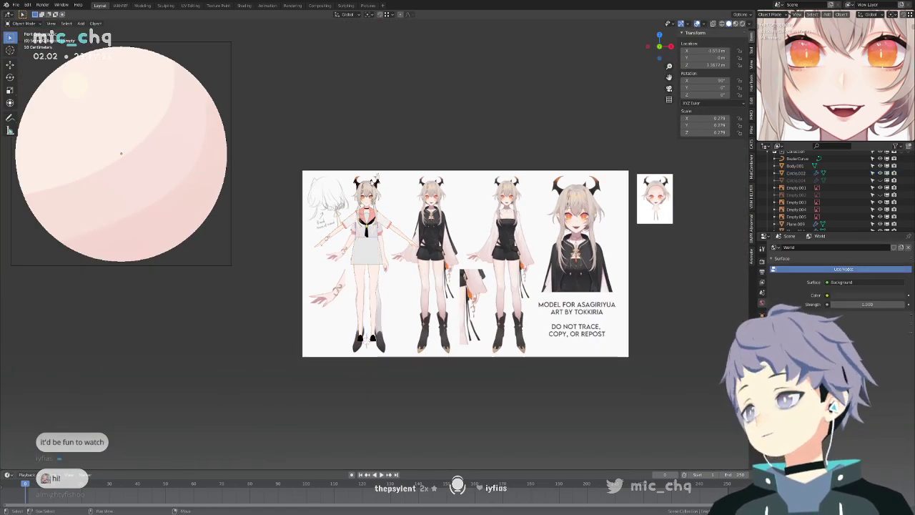
Select the skirt, recolor its Clothing material to blue-violet, and enable backface culling on it.
middle_click_drag(460, 224, 517, 232, "shift")
scroll(507, 285, "up", 8)
left_click(562, 251)
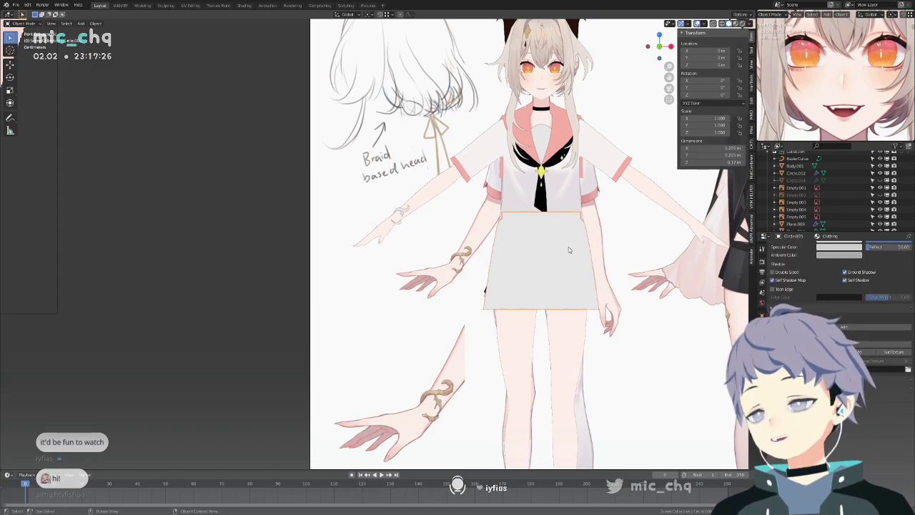
scroll(658, 262, "up", 3)
key("KP_Decimal")
scroll(790, 290, "up", 5)
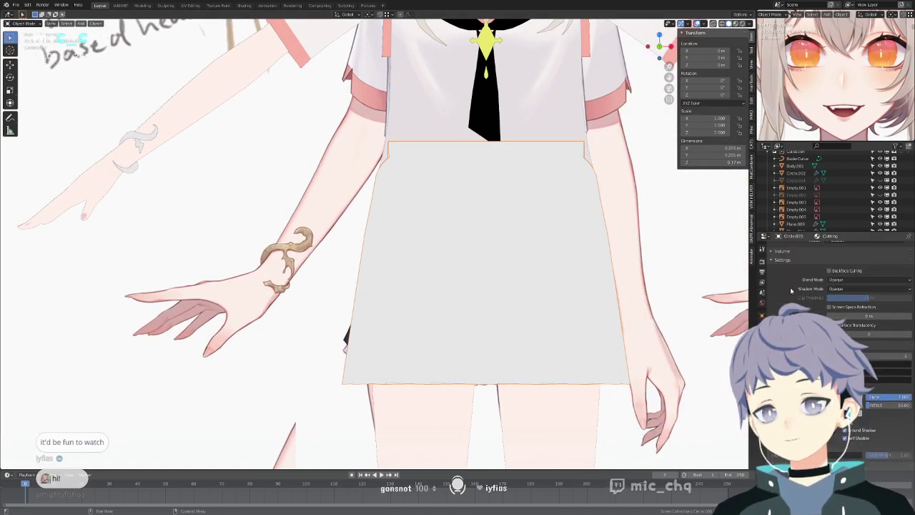
left_click_drag(856, 306, 855, 314)
scroll(849, 453, "down", 3)
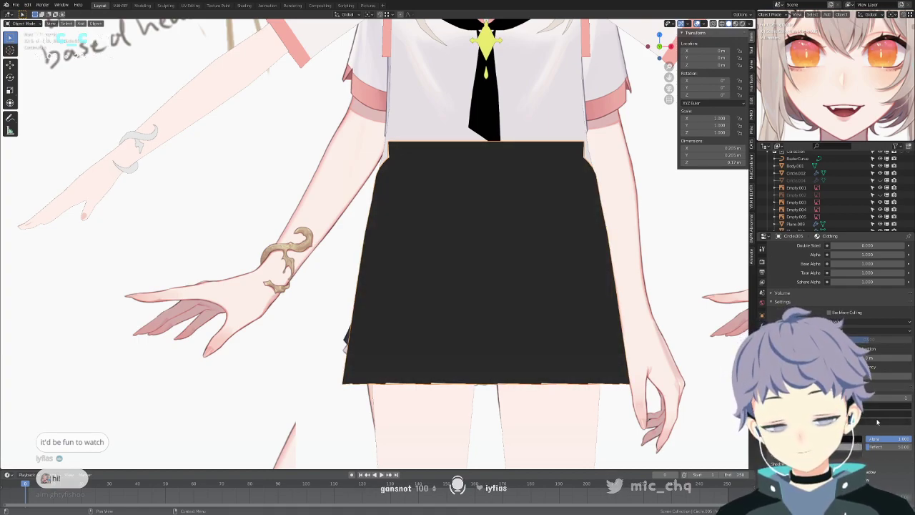
scroll(878, 422, "down", 3)
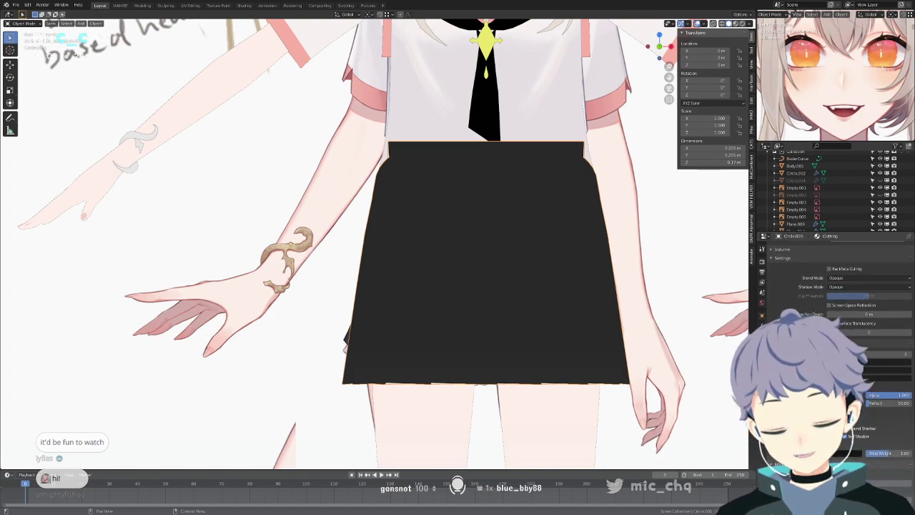
left_click_drag(822, 344, 856, 327)
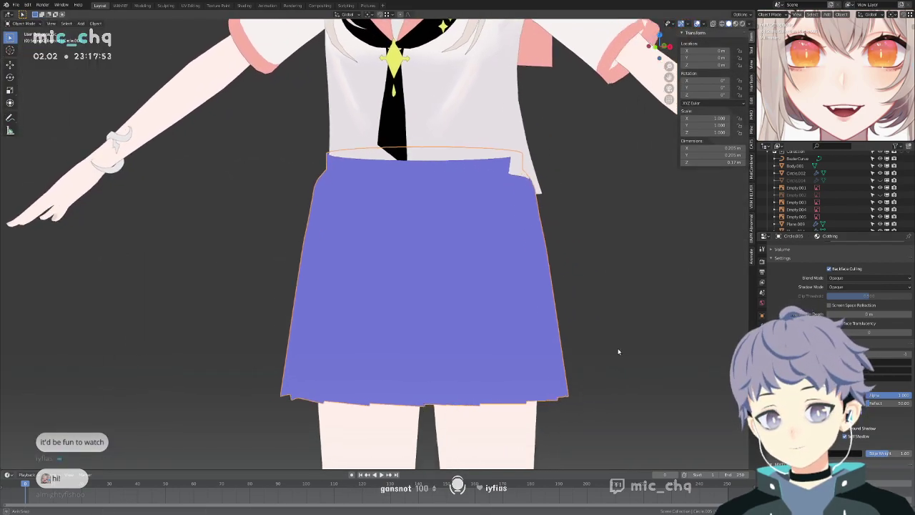
Compare the skirt in the different viewport shading modes and settle on Material Preview.
key("z")
left_click(635, 403)
key("z")
left_click(668, 402)
key("z")
left_click(671, 437)
mouse_move(671, 437)
middle_mouse_down()
mouse_move(635, 402)
mouse_move(643, 394)
middle_mouse_up()
key("z")
left_click(618, 394)
key("z")
left_click(663, 396)
key("z")
left_click(695, 433)
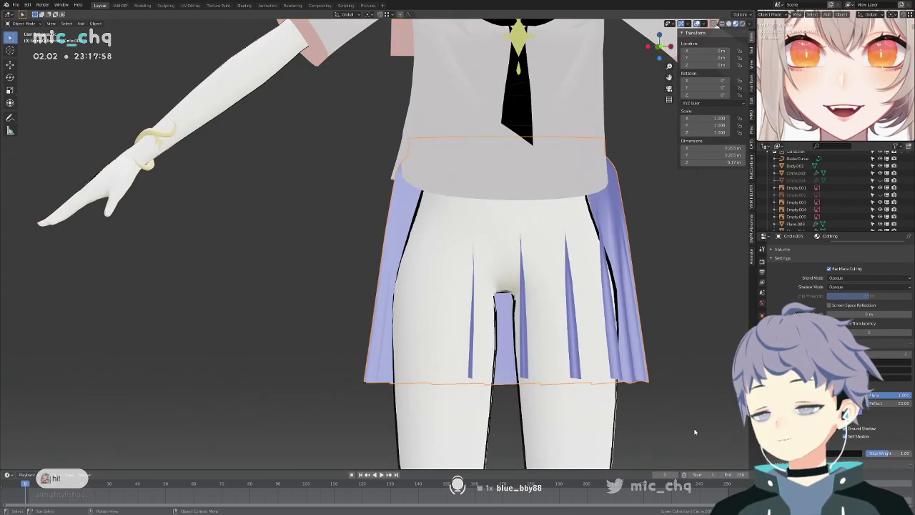
Turn on the Face Orientation overlay and inspect the normals of the body and the skirt.
middle_click_drag(694, 433, 586, 314)
left_click(582, 308)
scroll(582, 308, "up", 2)
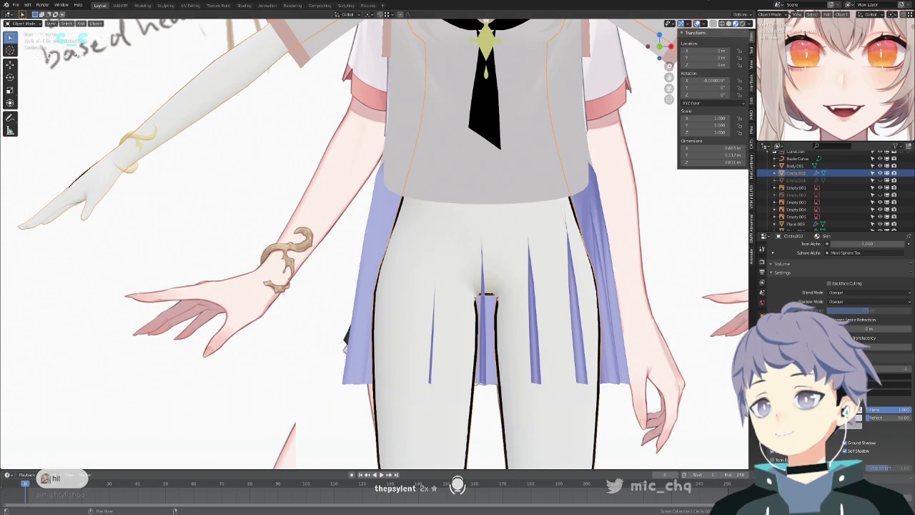
left_click(704, 24)
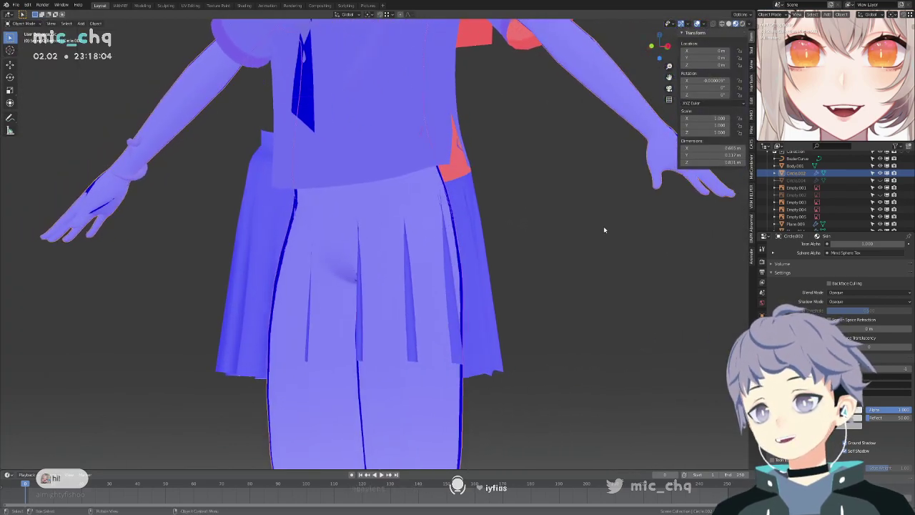
key("shift+z")
left_click(587, 226)
key("shift+z")
mouse_move(537, 230)
middle_mouse_down()
mouse_move(503, 234)
mouse_move(527, 231)
mouse_move(662, 277)
middle_mouse_up()
left_click(676, 288)
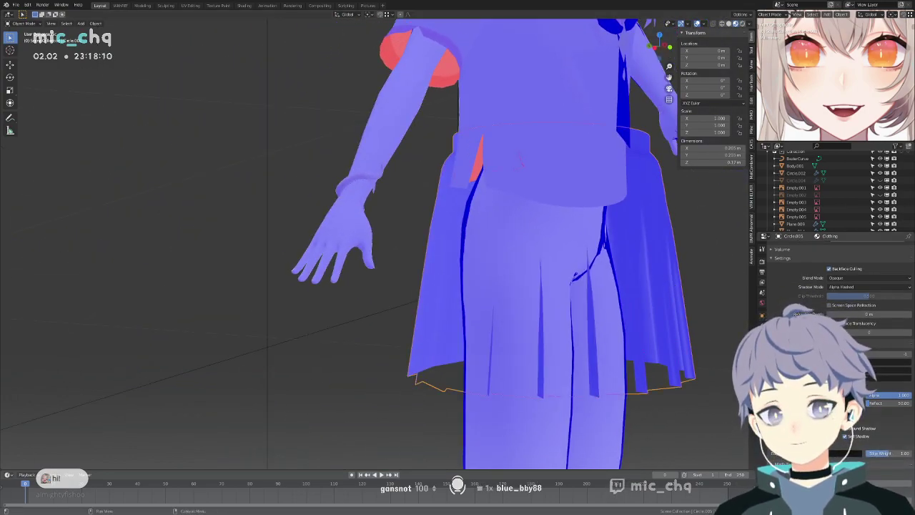
Disable backface culling on the skirt's material and recalculate all of the skirt's normals to face outside.
left_click(830, 269)
middle_click_drag(715, 403, 617, 397)
key("Tab")
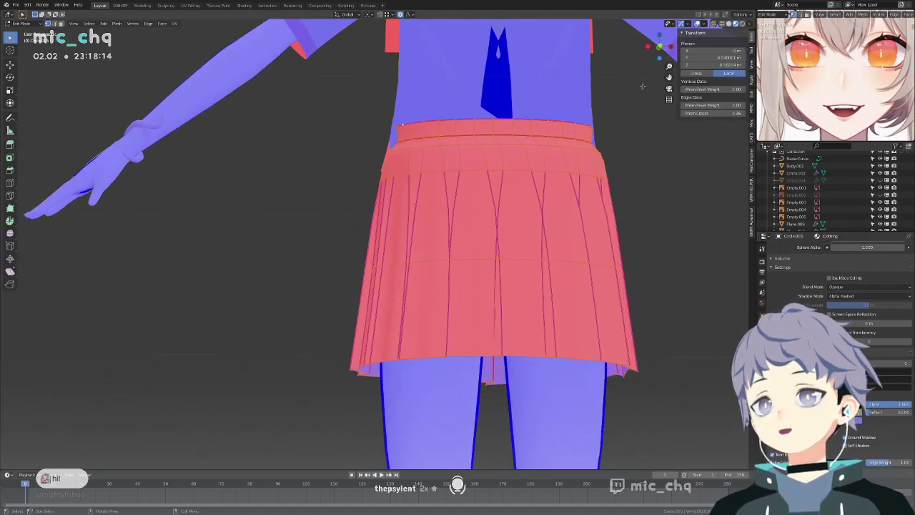
left_click(660, 46)
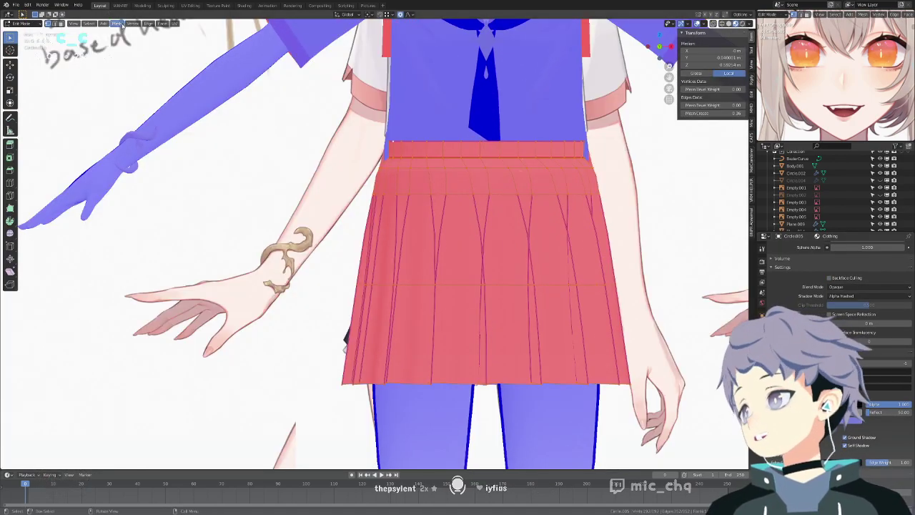
left_click(149, 23)
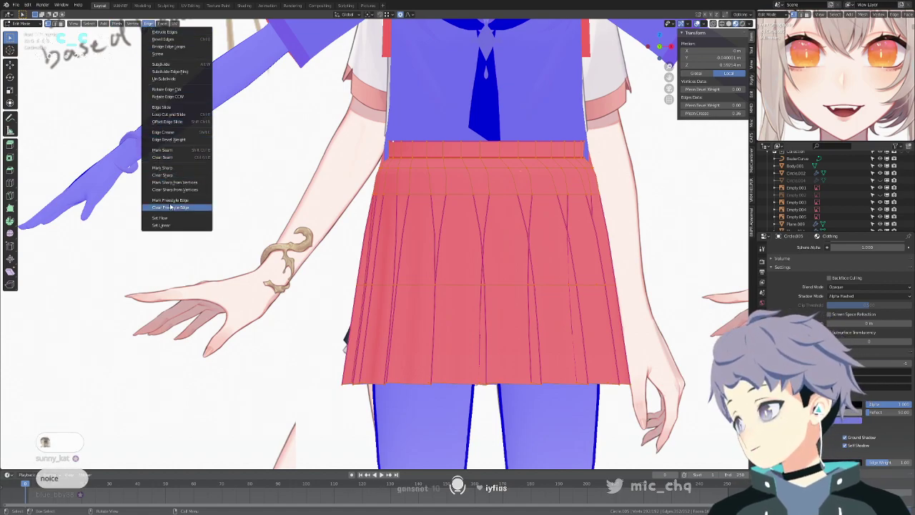
left_click(176, 23)
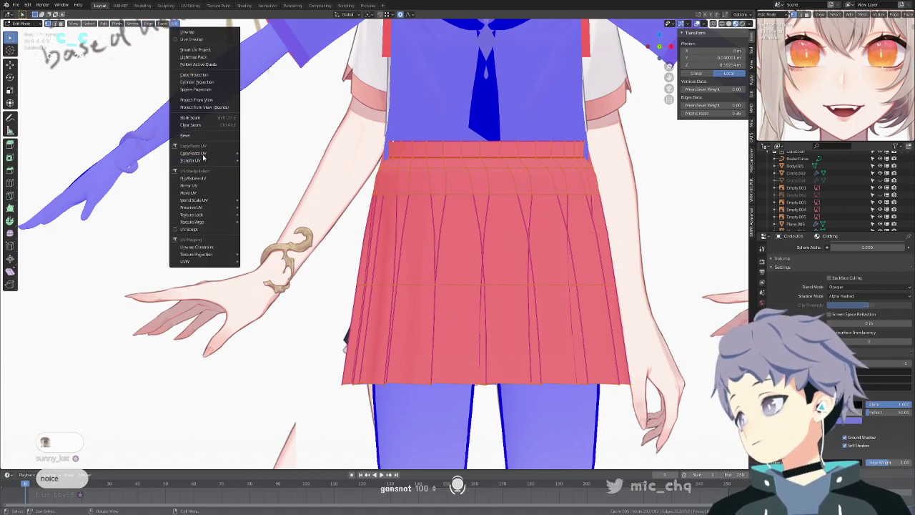
mouse_move(158, 27)
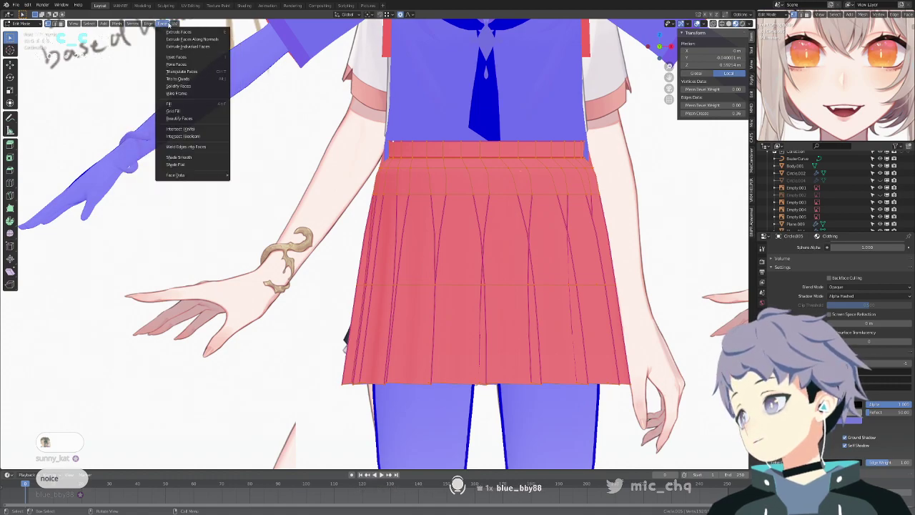
mouse_move(117, 23)
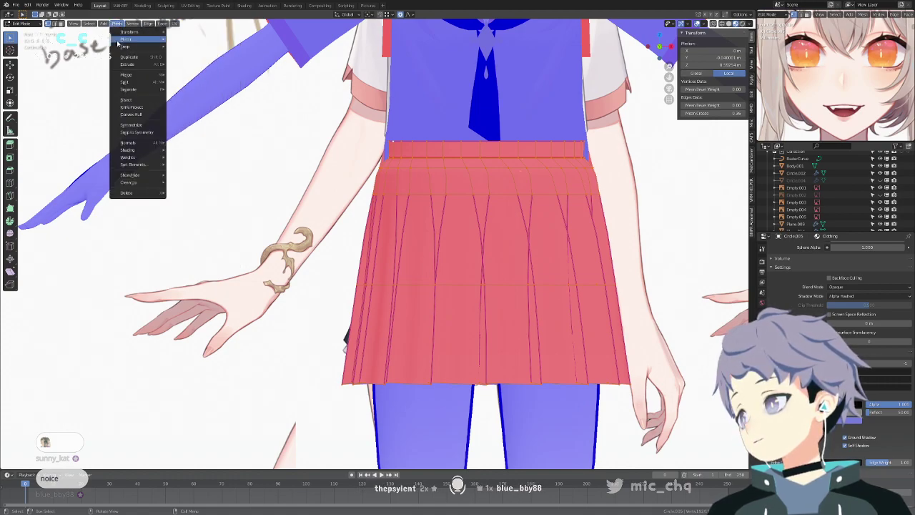
mouse_move(133, 143)
left_click(181, 150)
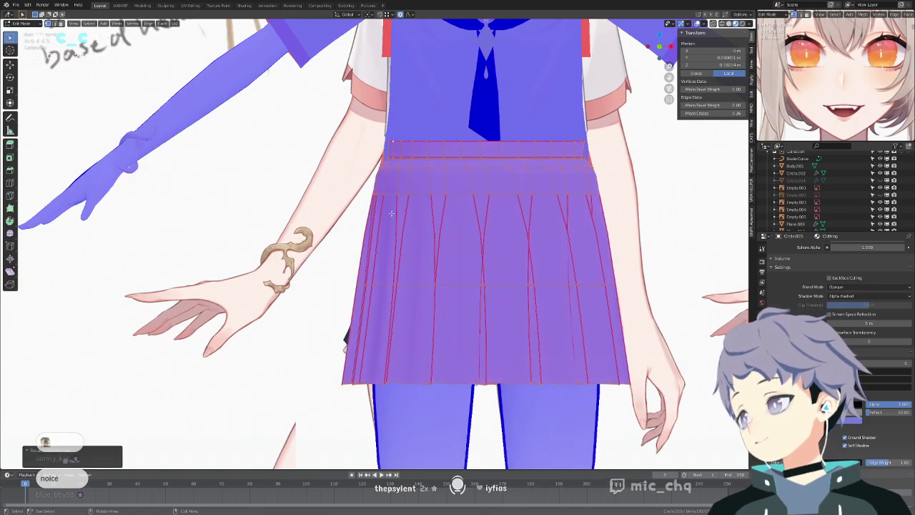
key("Tab")
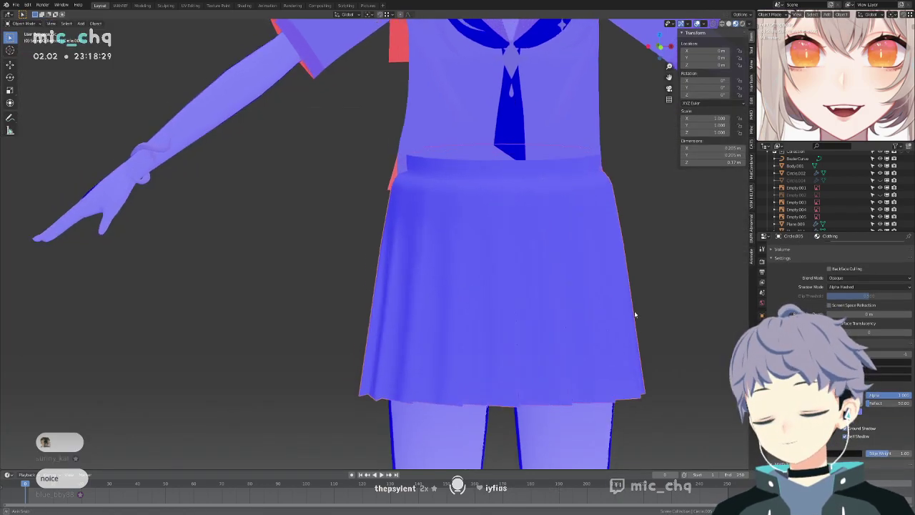
Turn off the Face Orientation overlay and re-enable backface culling on the skirt's material.
middle_click_drag(635, 314, 648, 325)
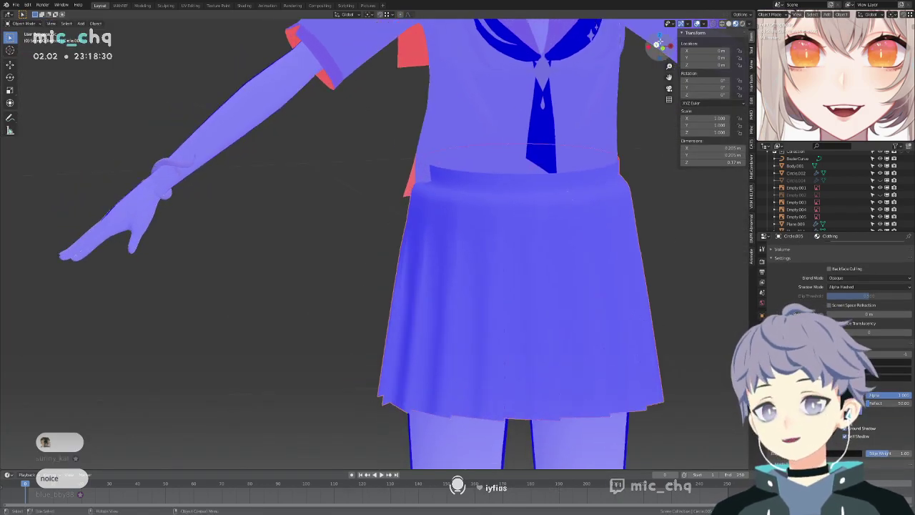
left_click(697, 24)
left_click(697, 24)
left_click(705, 25)
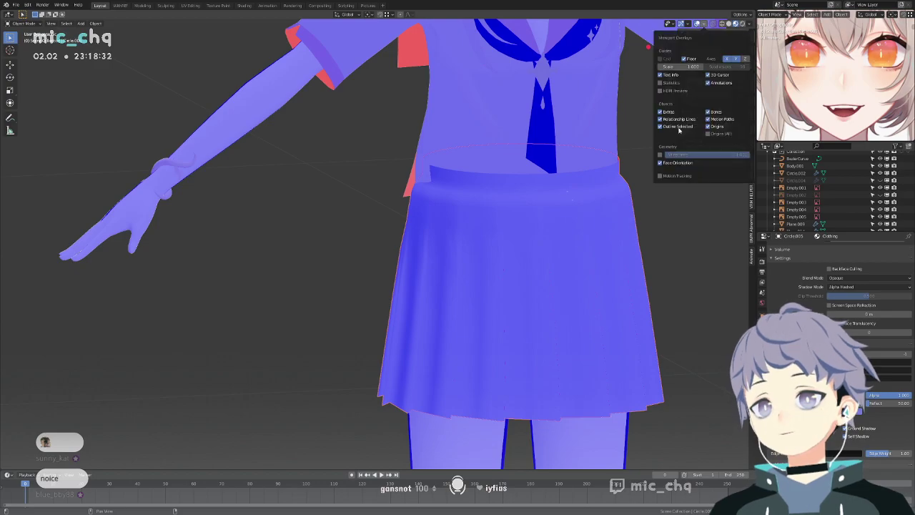
left_click(660, 162)
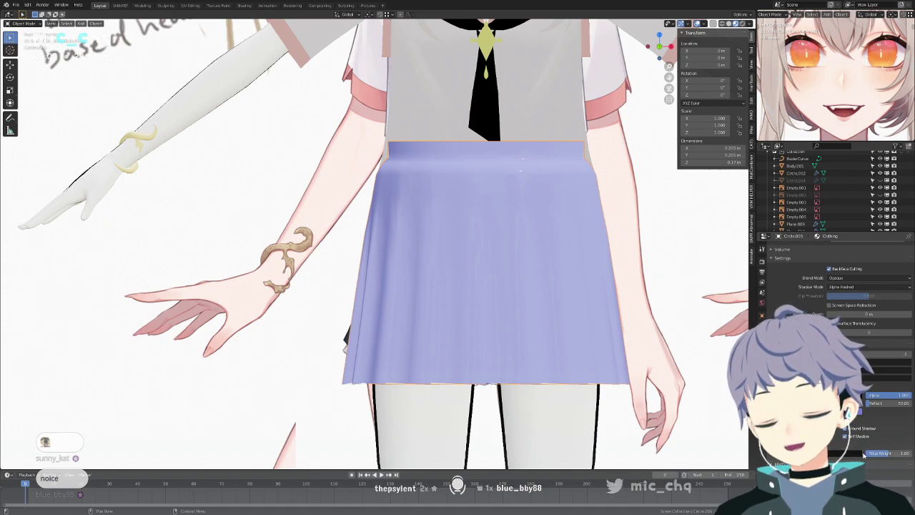
Examine the skirt's shading, pleats and fit against the character reference from the front and side.
key("z")
key("z")
middle_click_drag(670, 423, 642, 347)
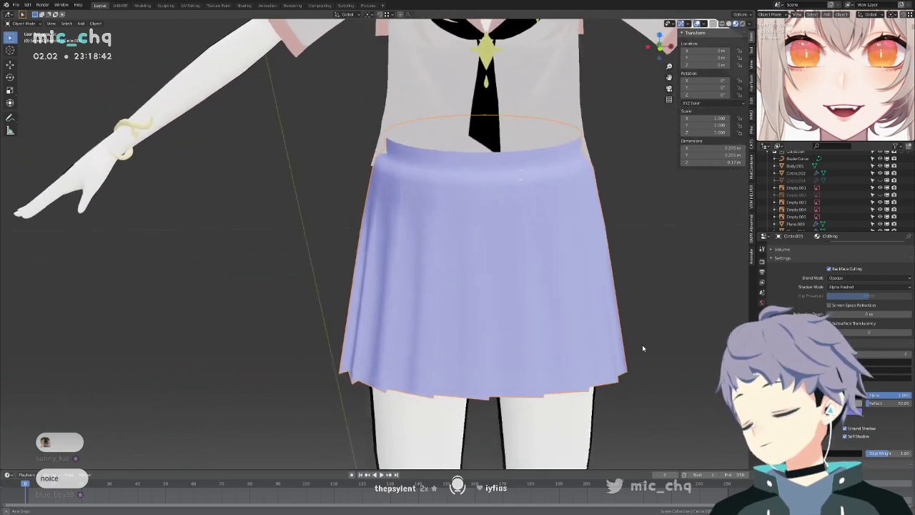
key("KP_1")
middle_click_drag(623, 307, 533, 331)
key("KP_3")
key("Tab")
key("Tab")
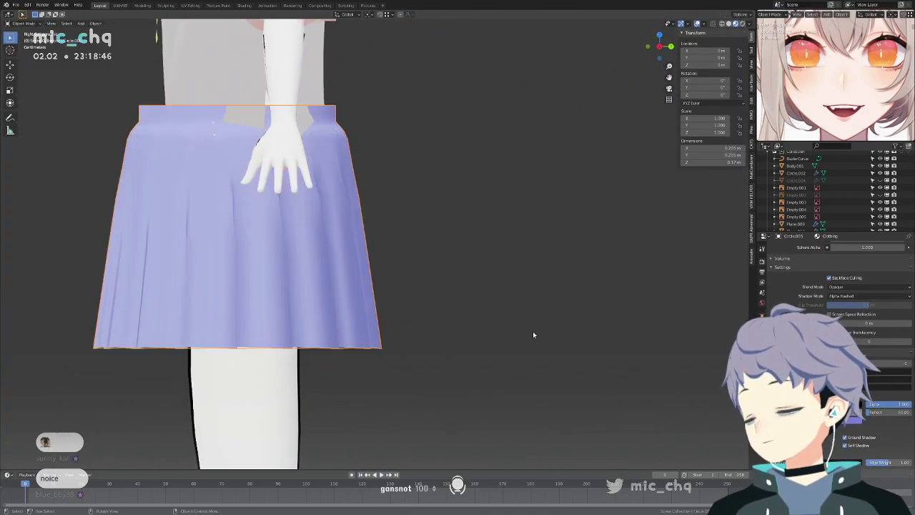
key("KP_1")
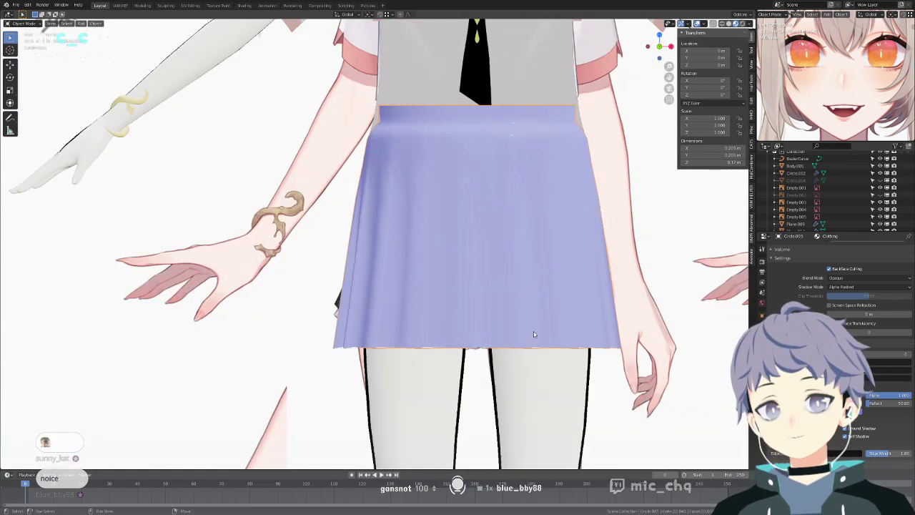
middle_click_drag(533, 334, 531, 333, "shift")
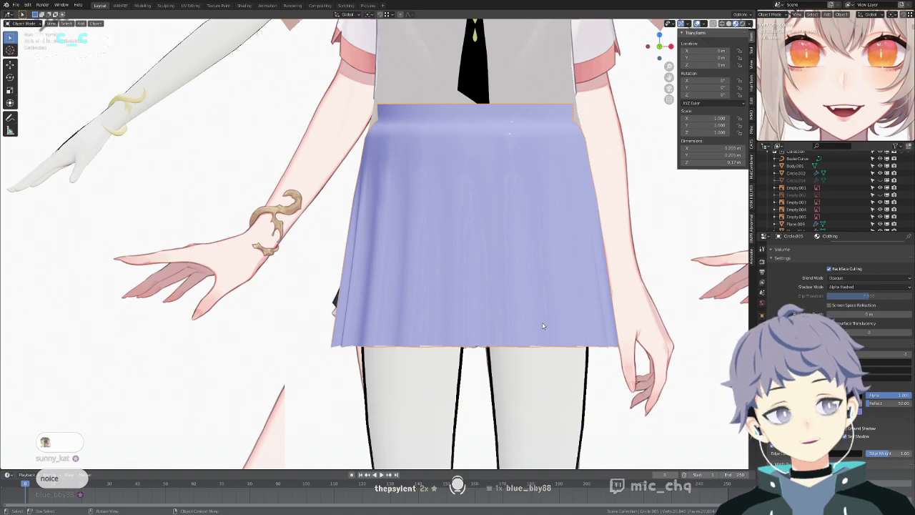
scroll(542, 326, "up", 4)
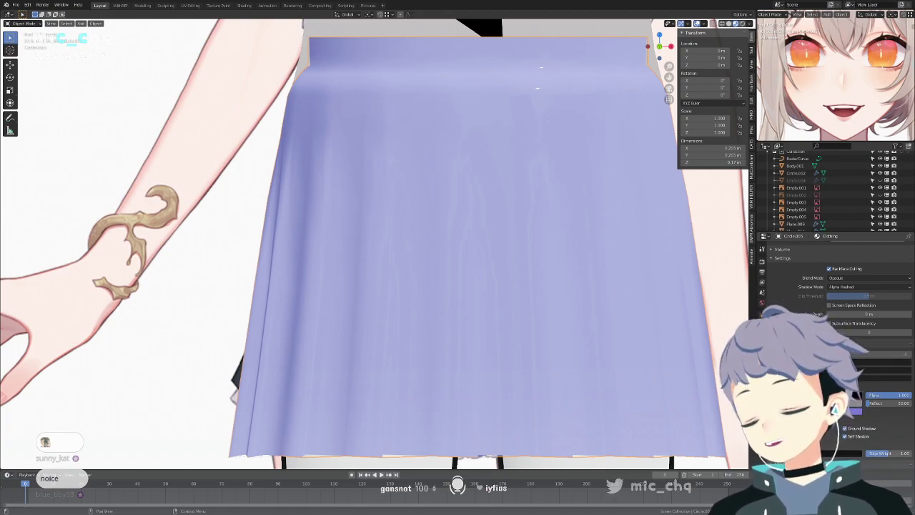
scroll(829, 445, "down", 3)
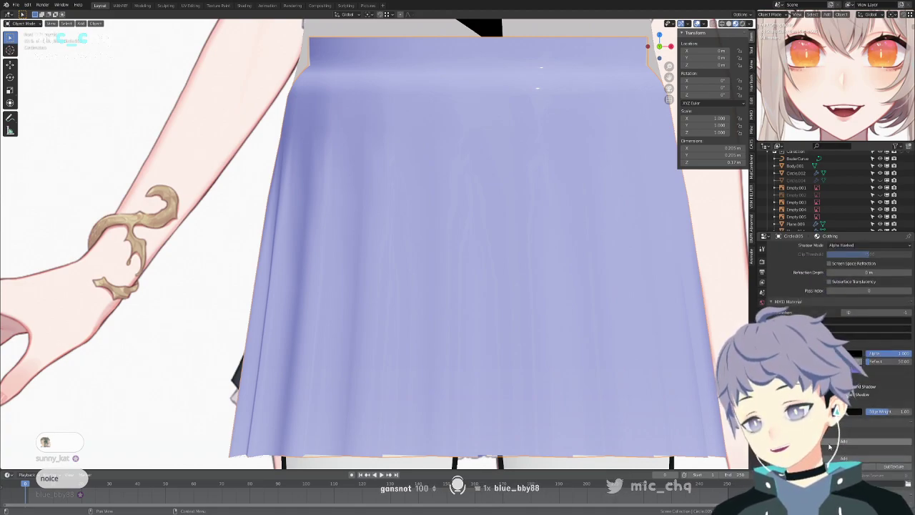
scroll(604, 243, "down", 5)
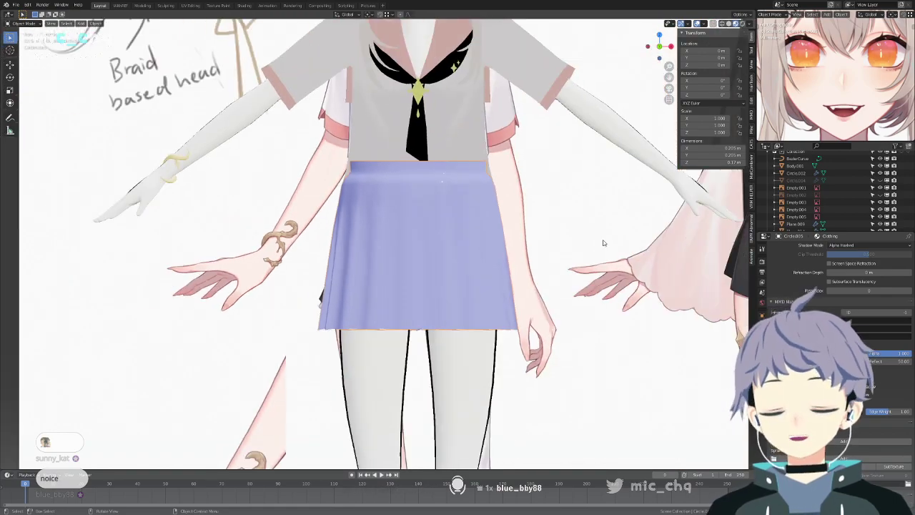
Select the body mesh and shift its Skin material to a slightly warmer, pinkish white.
left_click(592, 123)
scroll(562, 171, "down", 4)
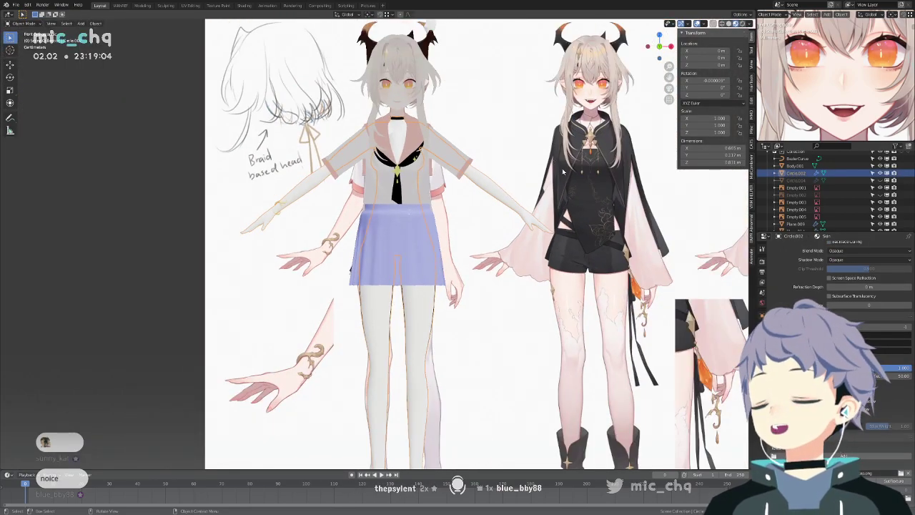
scroll(421, 261, "up", 10)
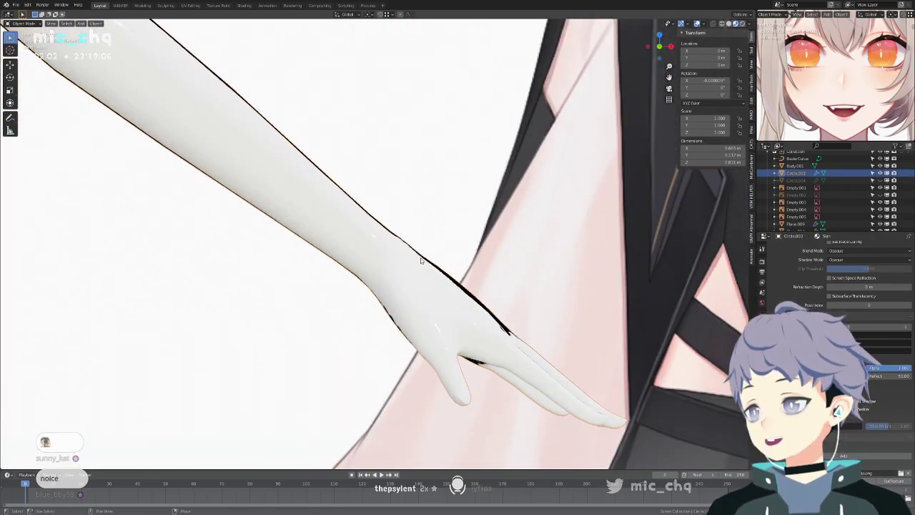
middle_click_drag(421, 261, 537, 296, "shift")
key("z")
key("z")
key("z")
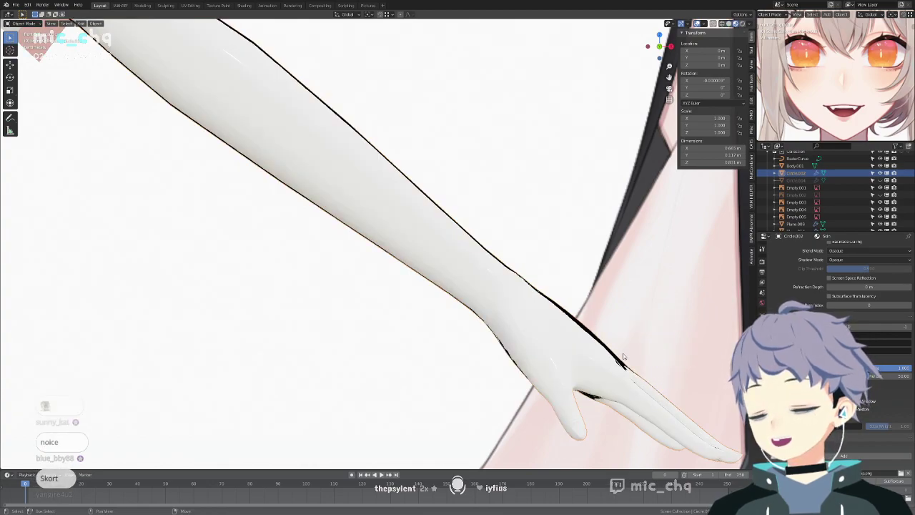
middle_click_drag(632, 365, 659, 354, "shift")
scroll(801, 291, "up", 4)
scroll(800, 292, "down", 5)
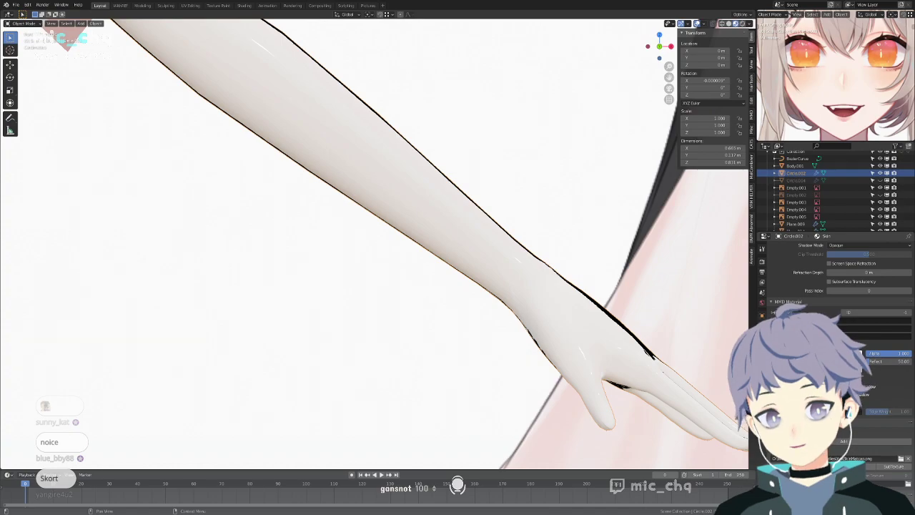
Set the Skin material's toon edge weight to 2.00 after checking the hand's outline, and open the body's modifiers.
scroll(558, 318, "down", 6)
middle_click_drag(504, 245, 359, 127)
scroll(525, 236, "up", 6)
middle_click_drag(489, 212, 489, 206)
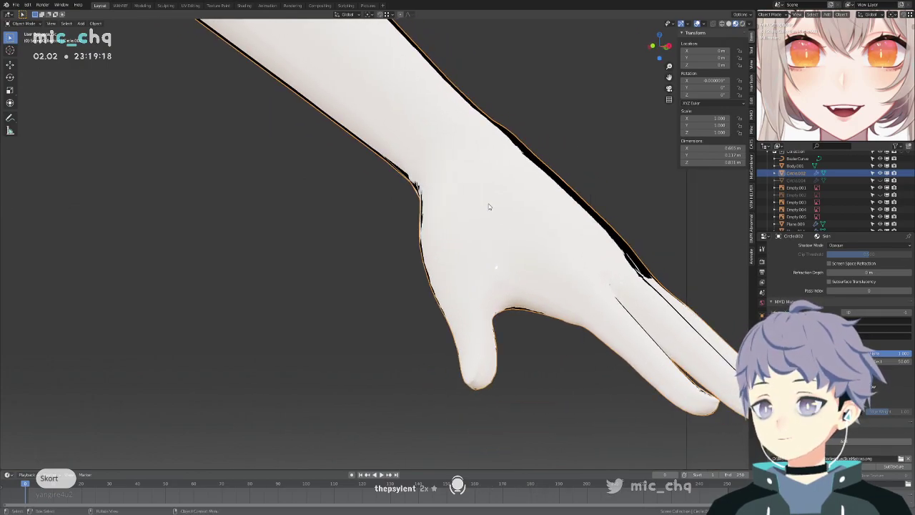
scroll(488, 205, "down", 6)
scroll(488, 205, "up", 6)
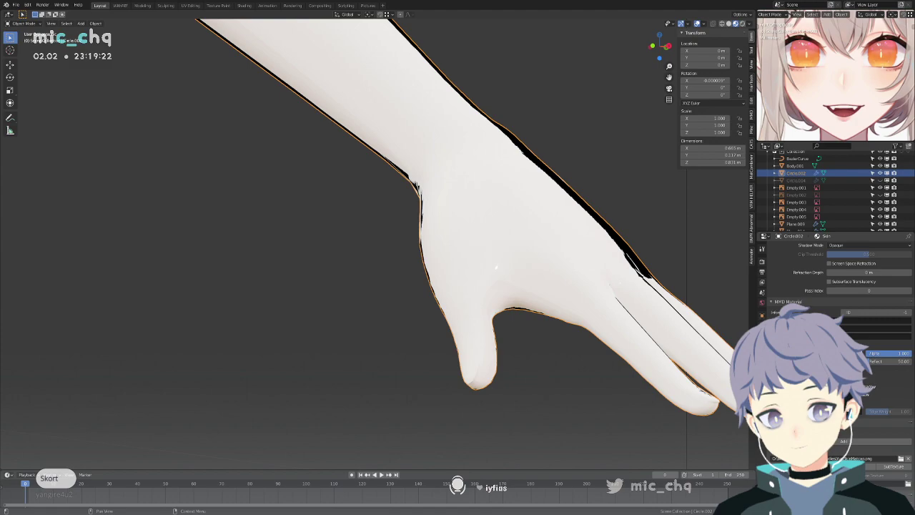
left_click_drag(887, 414, 905, 415)
scroll(496, 267, "down", 3)
middle_click_drag(582, 322, 678, 345)
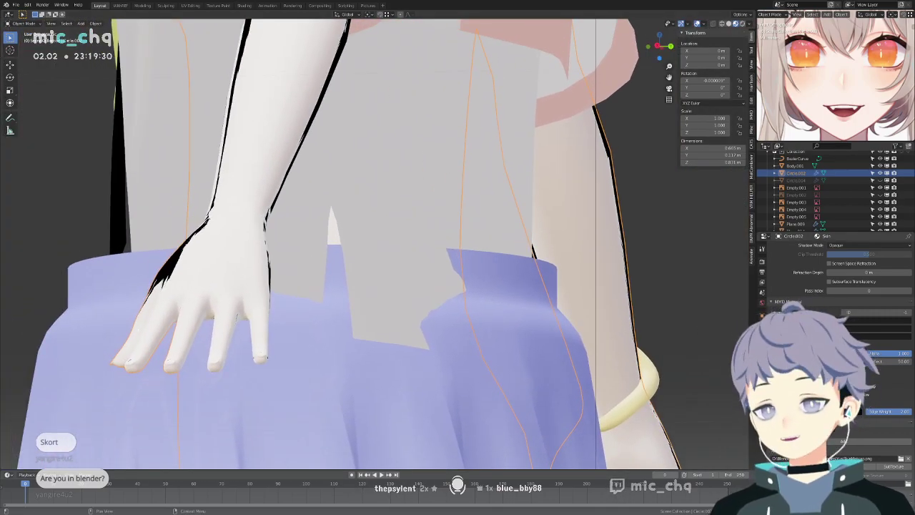
left_click(763, 323)
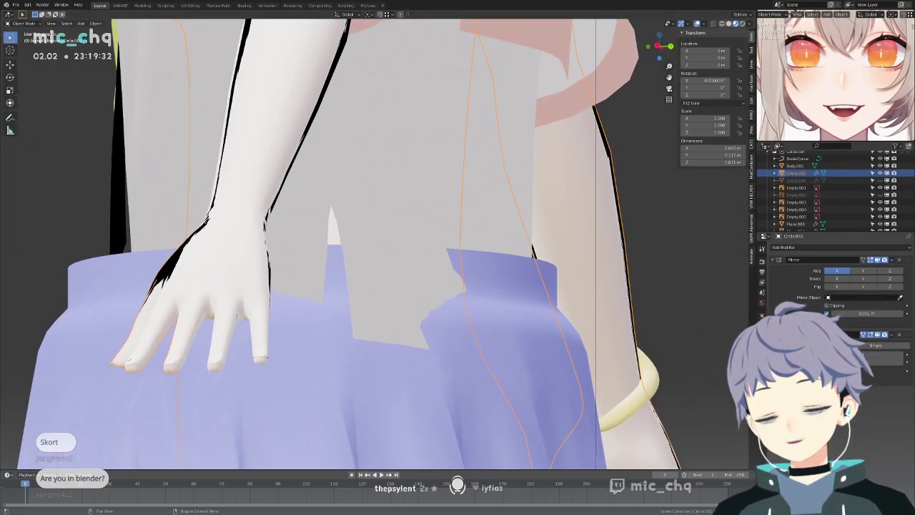
Set the Skin material's shadow mode to None, turn off its toon edge, and check the body from the front.
left_click(762, 301)
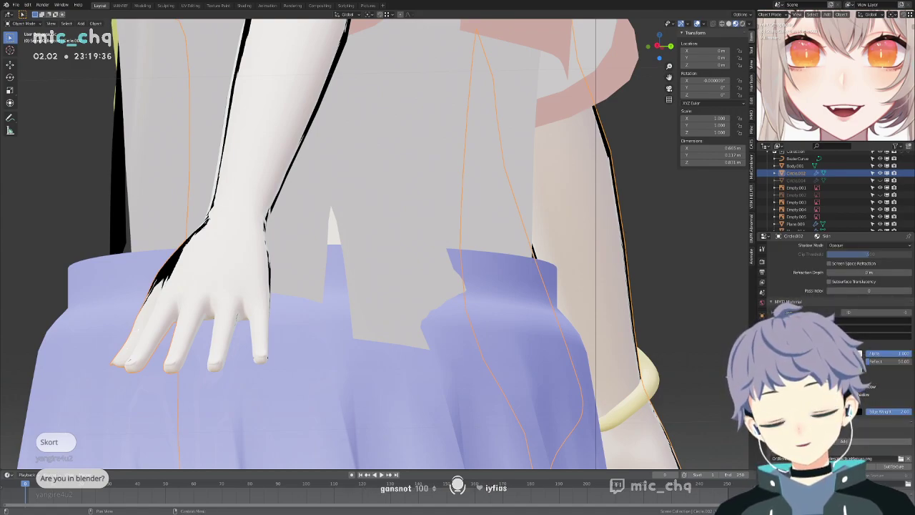
left_click(860, 467)
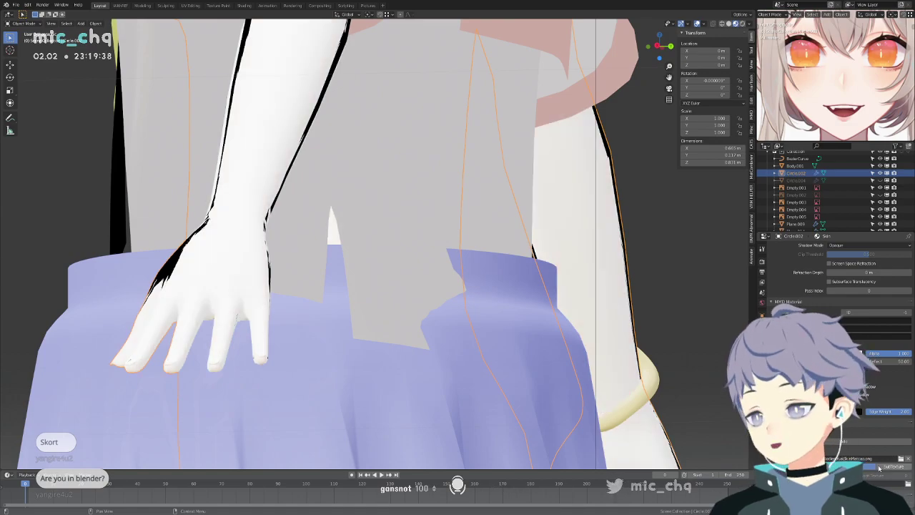
left_click(881, 469)
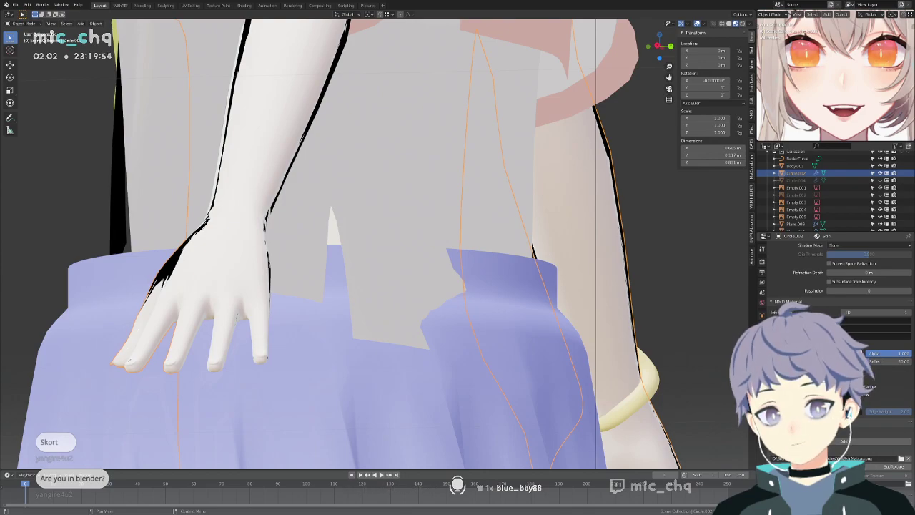
scroll(837, 286, "up", 15)
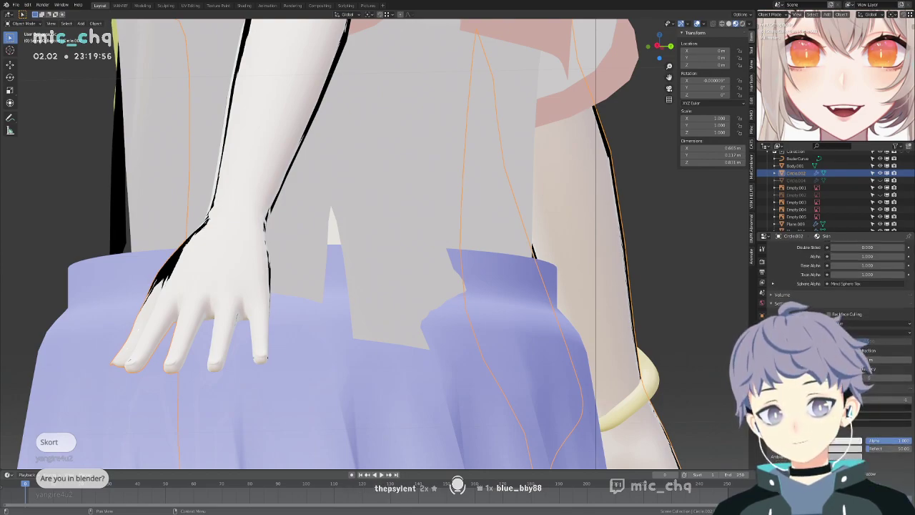
scroll(842, 433, "up", 2)
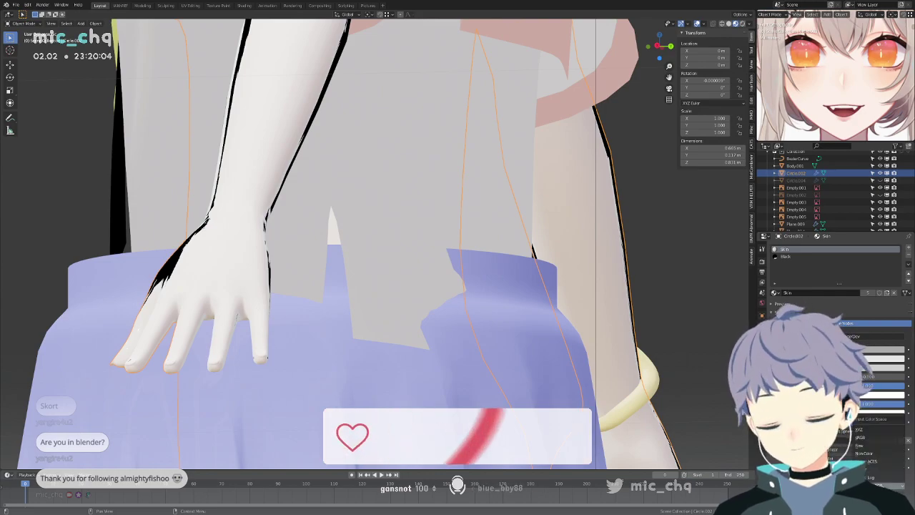
middle_click_drag(515, 334, 555, 334)
key("KP_1")
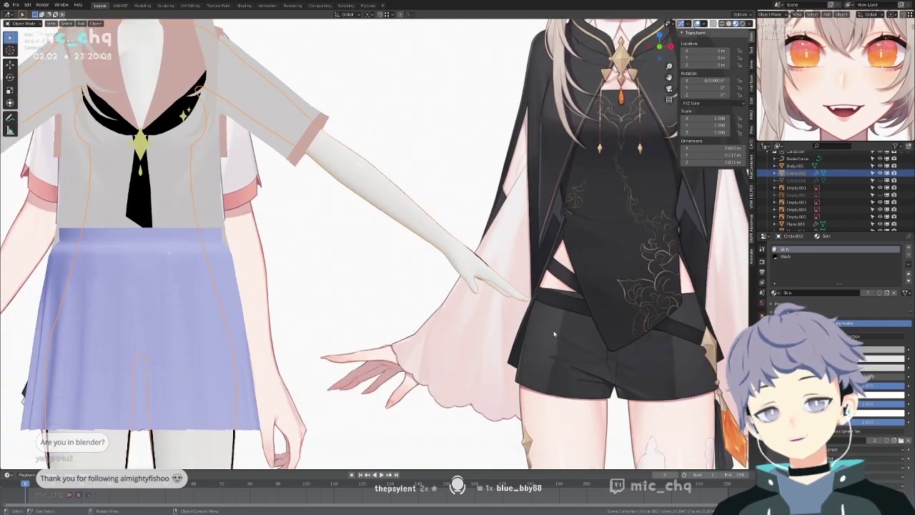
key("Home")
key("Delete")
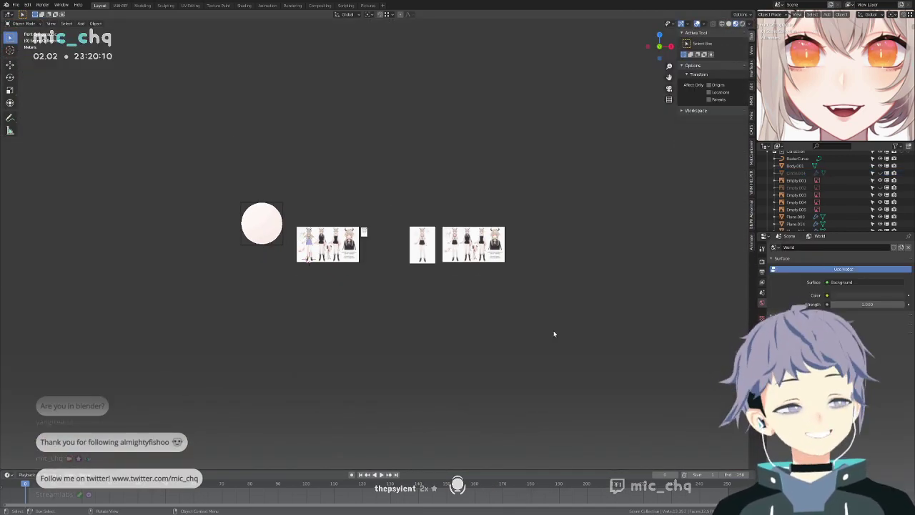
middle_click_drag(549, 329, 467, 247, "ctrl")
key("ctrl+z")
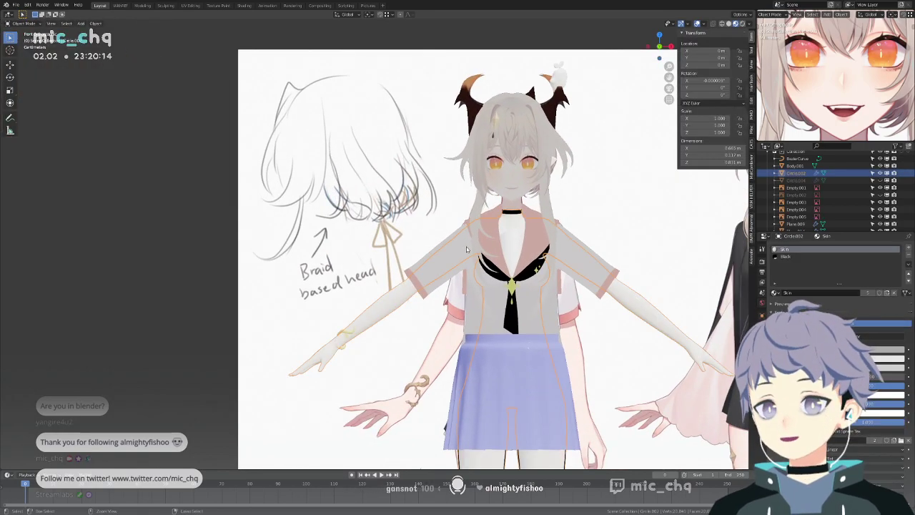
Select the skirt and change its Clothing material's ambient colour to a dark navy.
middle_click_drag(620, 336, 554, 234, "shift")
left_click(552, 247)
middle_click_drag(545, 276, 492, 244, "shift")
scroll(510, 254, "up", 5)
left_click(492, 245)
key("Tab")
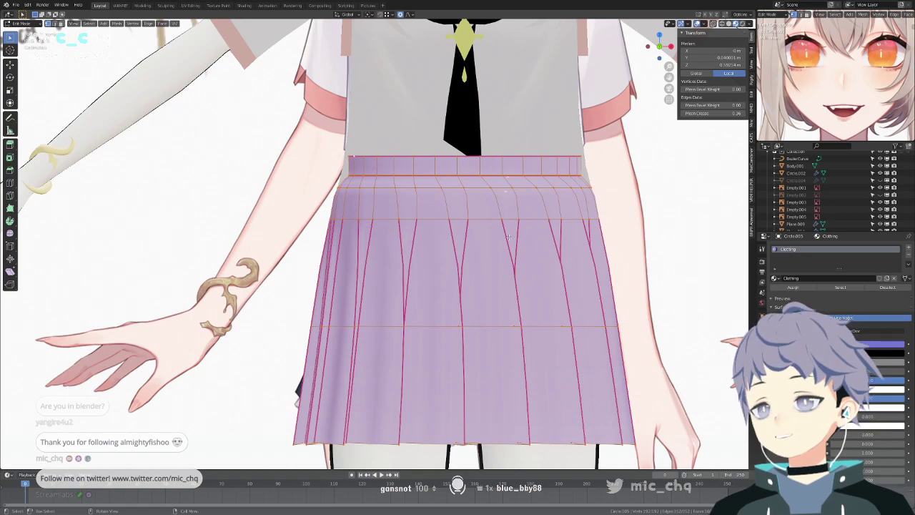
key("Tab")
scroll(837, 286, "down", 3)
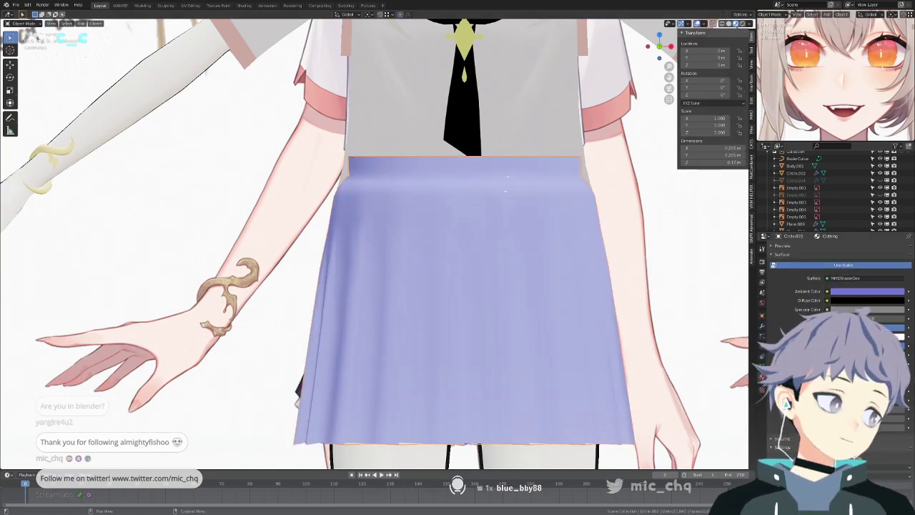
scroll(836, 286, "down", 3)
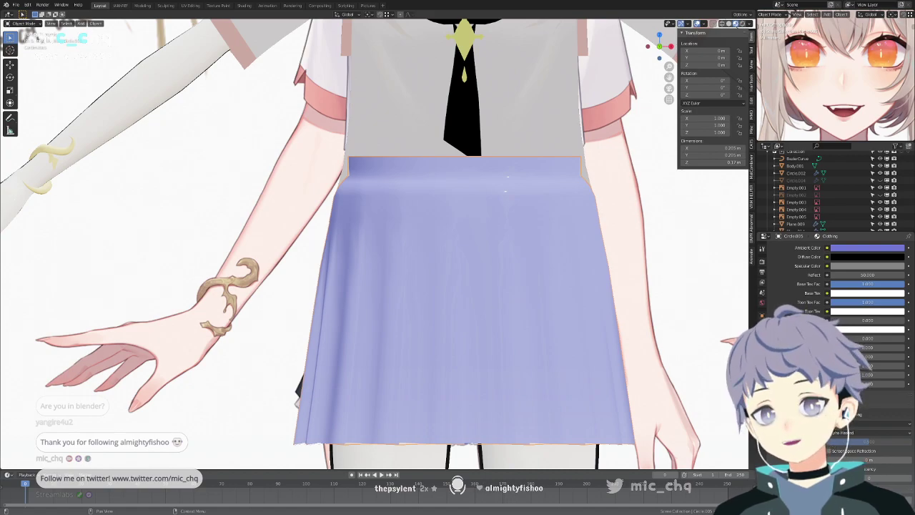
scroll(837, 286, "down", 1)
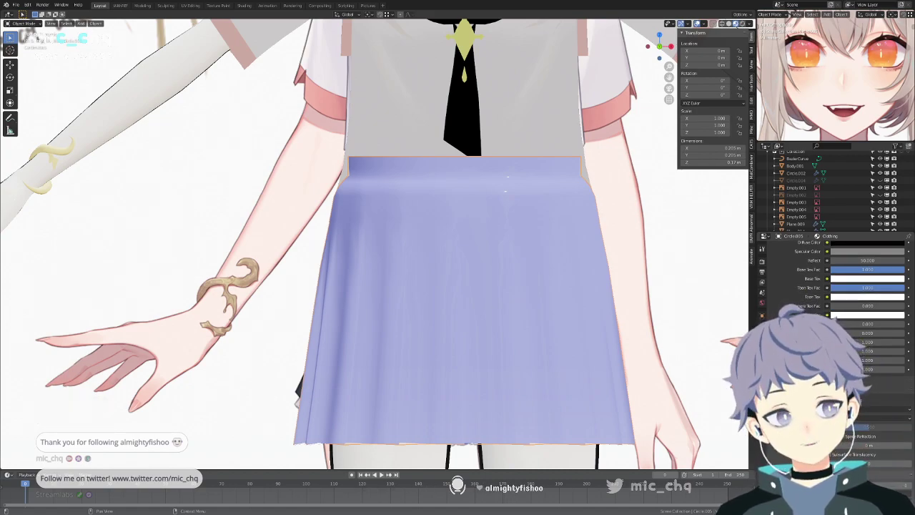
scroll(837, 286, "down", 6)
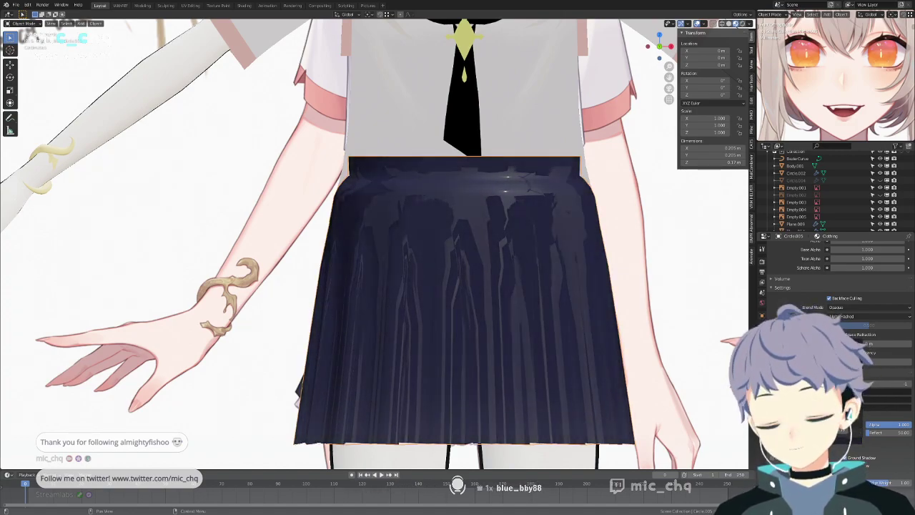
Turn off the toon edge of the skirt's Clothing material and check its shadow mode setting.
scroll(836, 286, "down", 2)
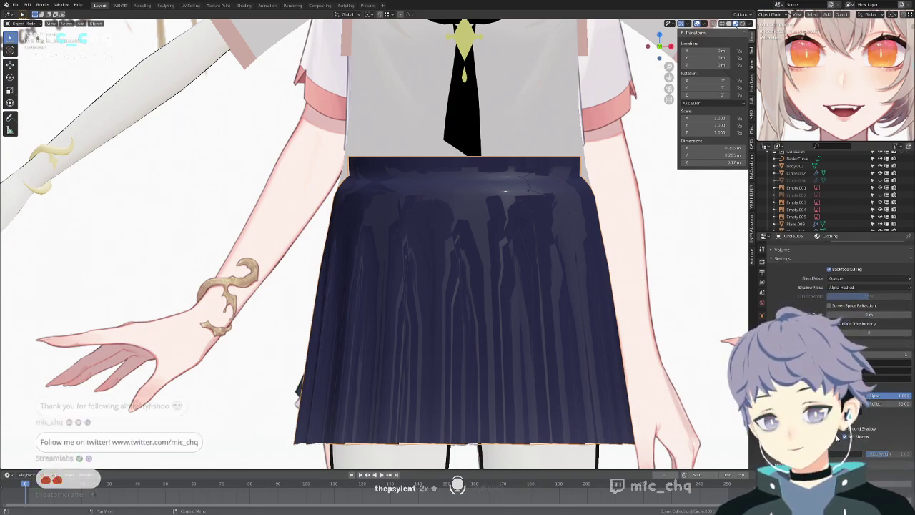
scroll(837, 438, "down", 3)
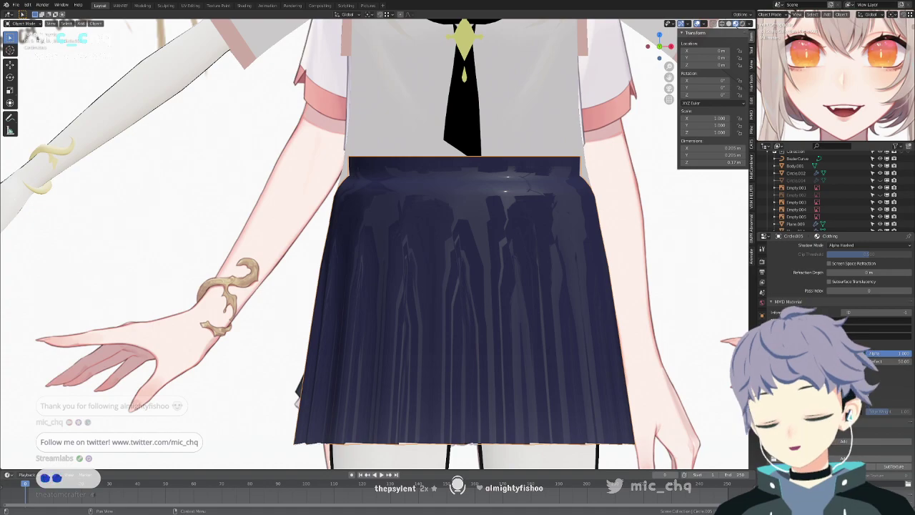
scroll(588, 329, "down", 4)
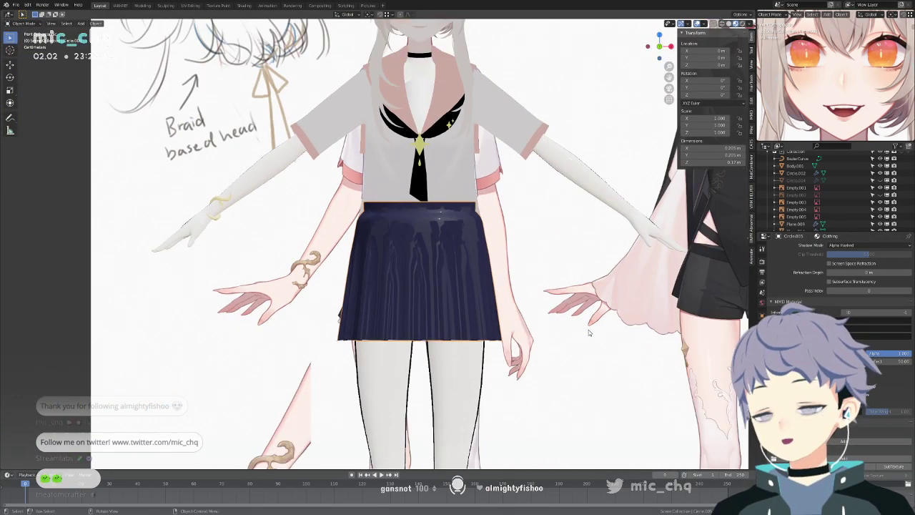
scroll(854, 294, "up", 3)
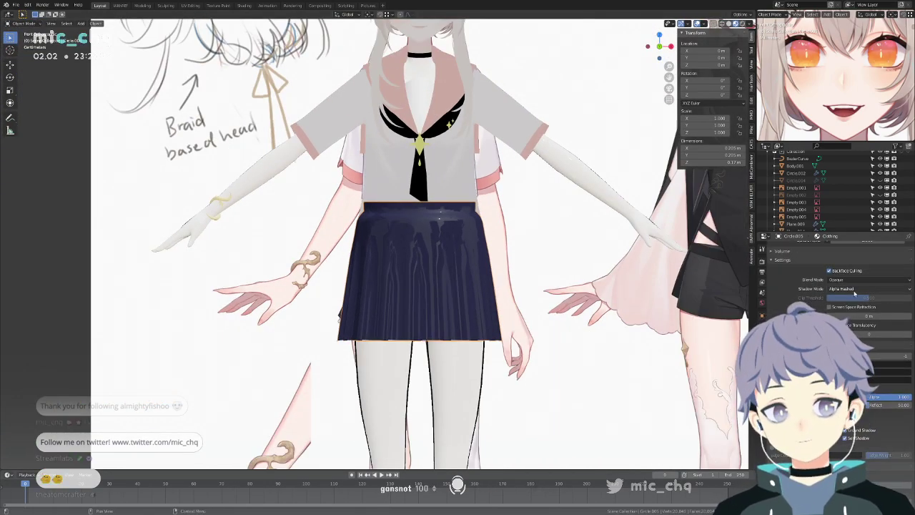
left_click(854, 288)
scroll(847, 289, "up", 10)
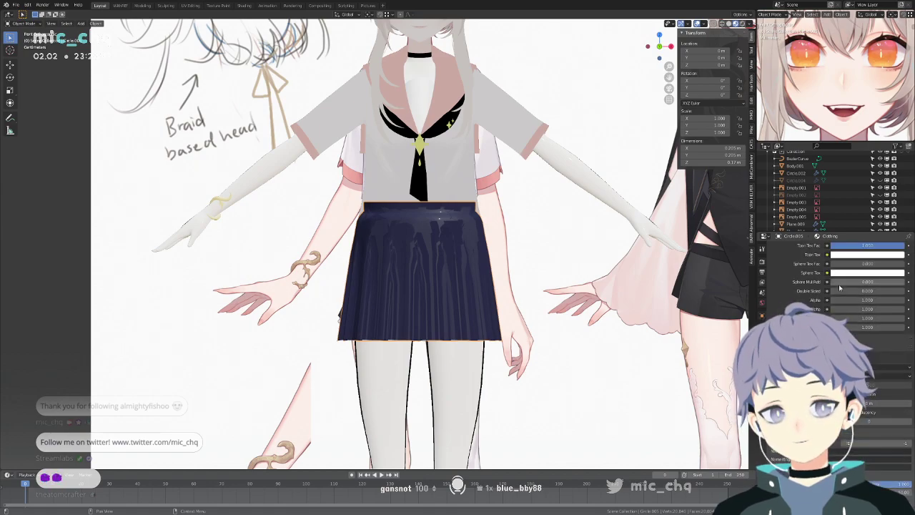
Switch to the Shading workspace and delete the MMDShaderDev node from the skirt's Clothing material.
left_click(244, 6)
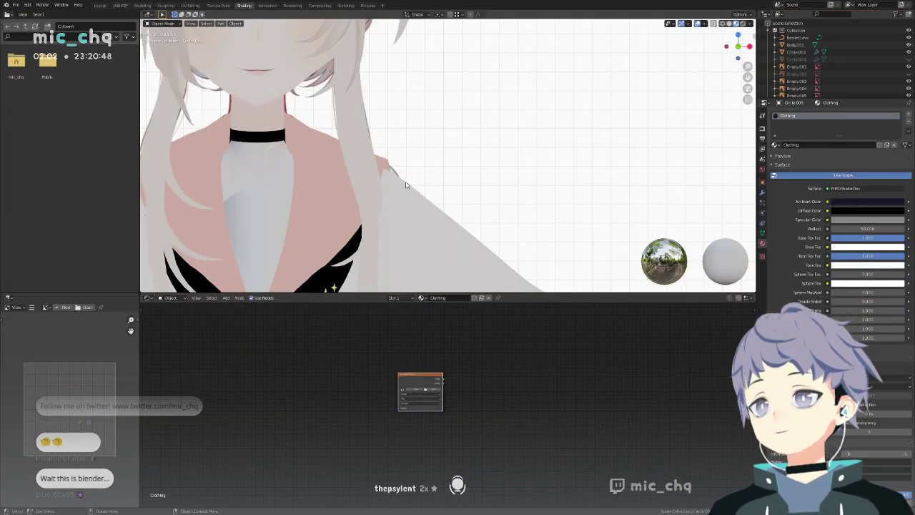
key("KP_1")
scroll(481, 360, "down", 3)
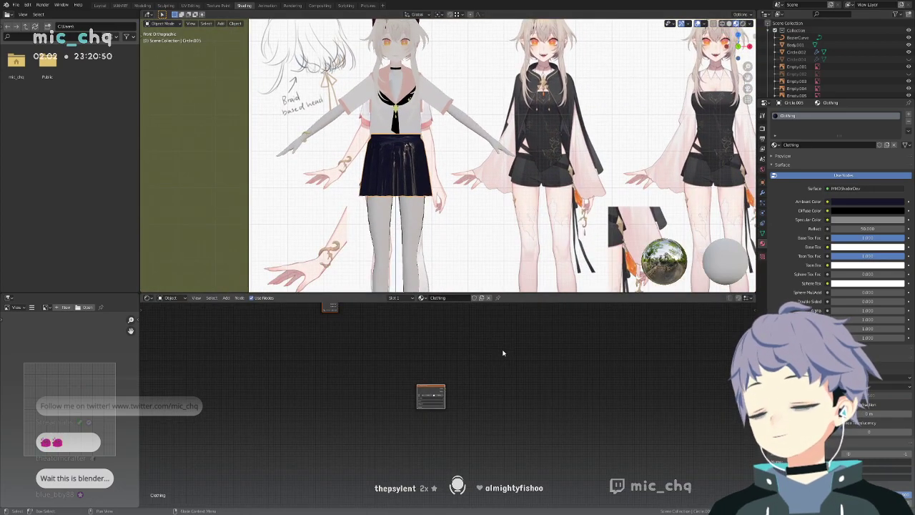
middle_click_drag(334, 310, 402, 356)
scroll(484, 378, "up", 1)
scroll(484, 378, "down", 3)
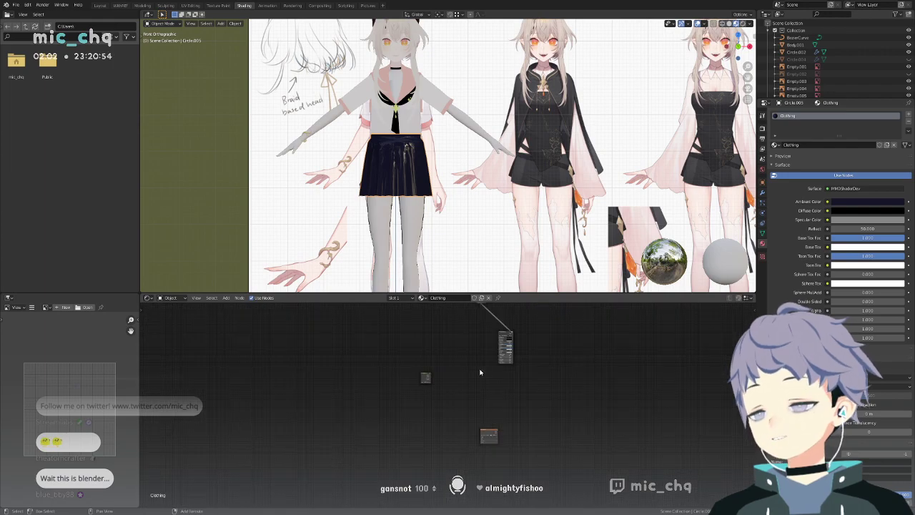
key("x")
left_click_drag(447, 389, 446, 353)
left_click_drag(444, 317, 445, 317)
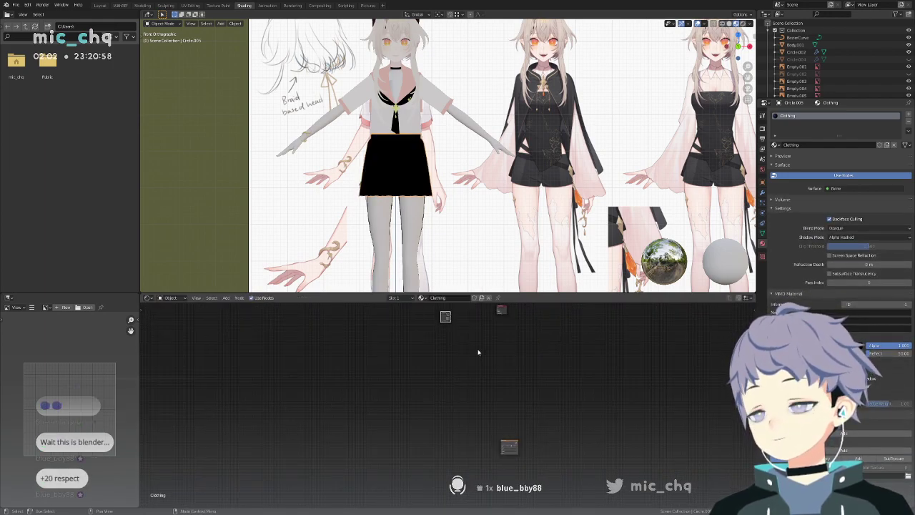
Move the Image Texture node up near the Material Output and delete the leftover disconnected node.
left_click_drag(506, 445, 479, 318)
scroll(489, 330, "up", 4)
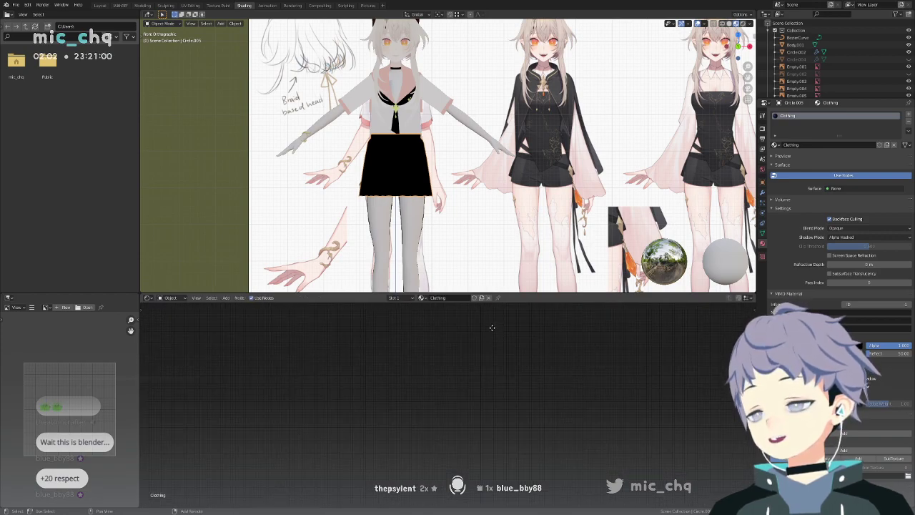
middle_click_drag(492, 323, 485, 416)
scroll(500, 415, "up", 8)
scroll(458, 393, "up", 1)
left_click(403, 352)
key("x")
Connect the Image Texture's Color output to the Material Output's Surface and arrange the two nodes side by side.
middle_click_drag(553, 357, 423, 362, "shift")
left_click_drag(444, 372, 534, 366)
left_click(541, 333)
left_click(541, 333)
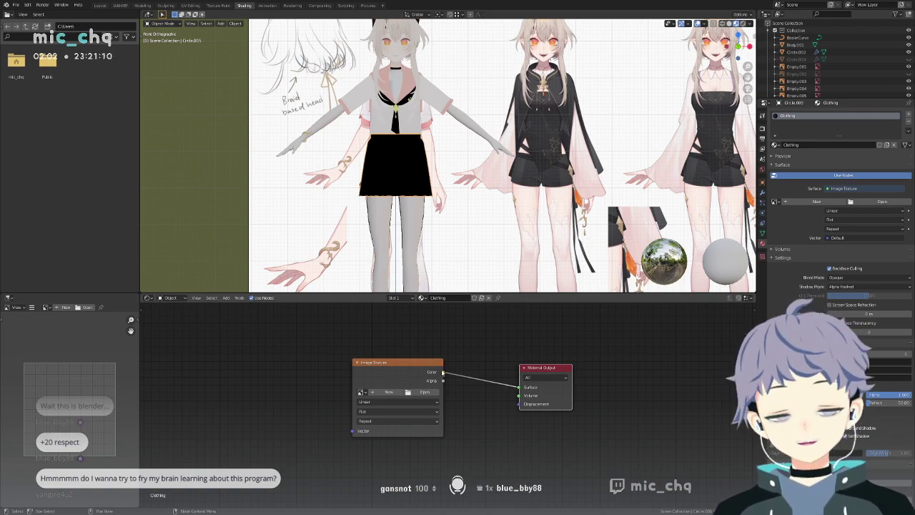
Create a new 2048 × 2048 px image named ClothingTx in the Image Texture node.
left_click(386, 392)
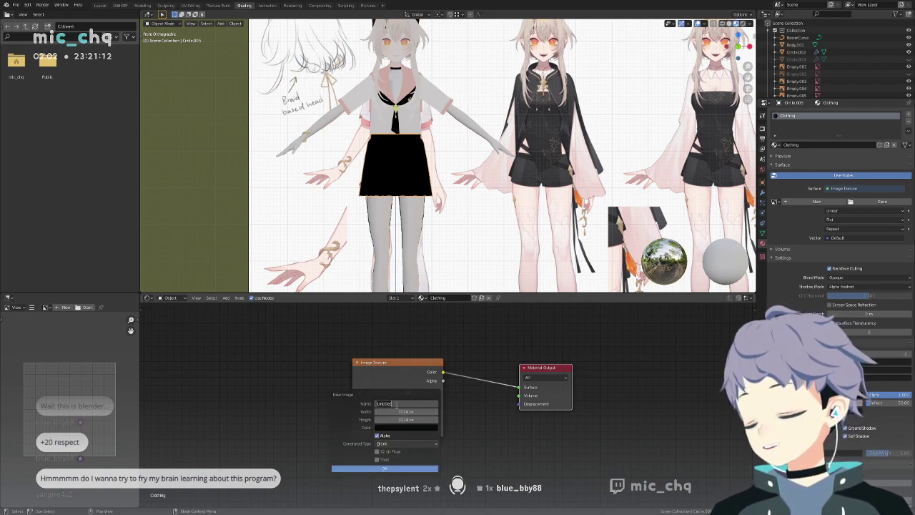
left_click(413, 411)
type("2048")
key("Tab")
type("2048")
key("Tab")
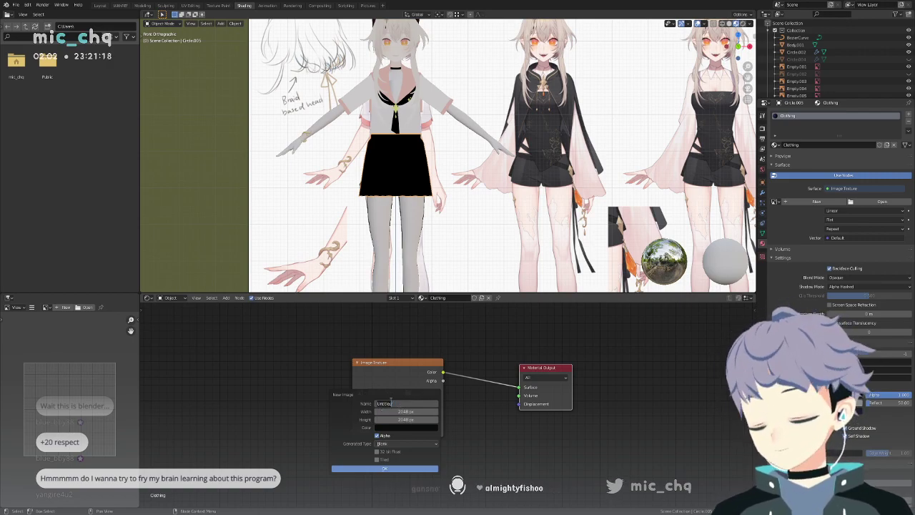
type("Cloth")
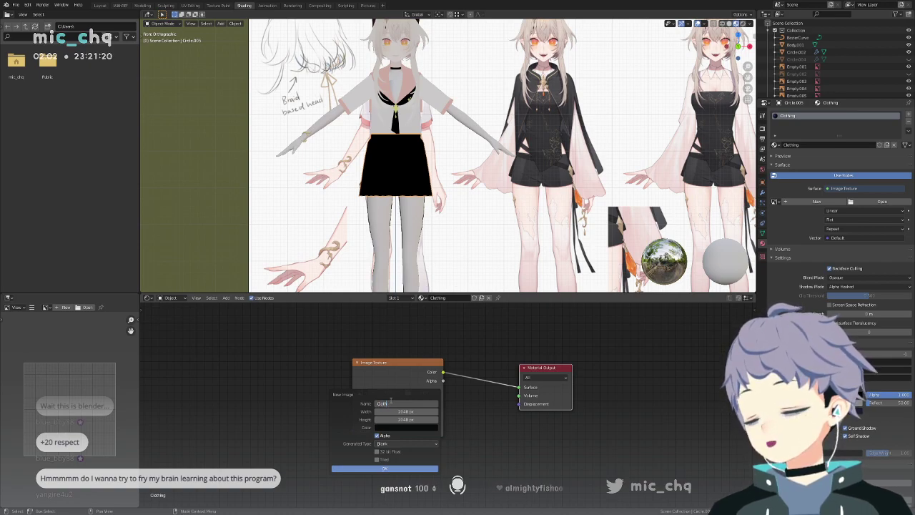
type("ingTx")
key("Return")
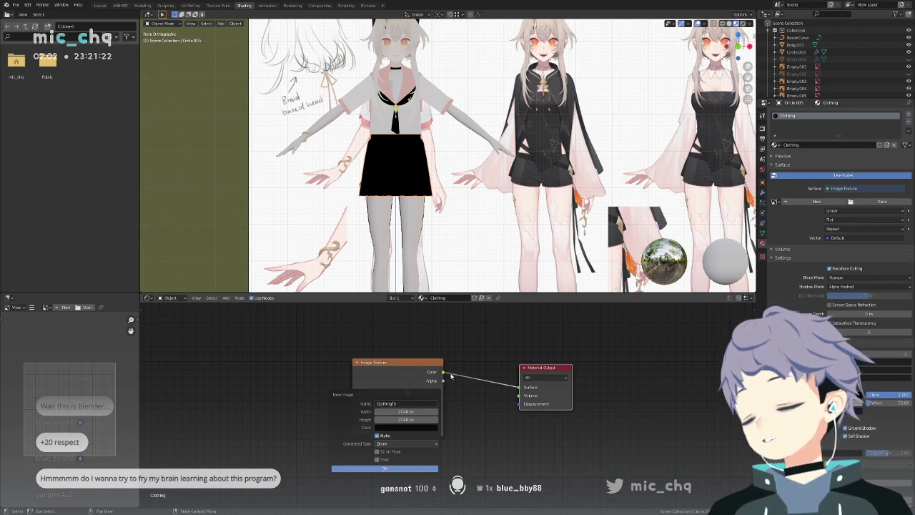
left_click(413, 468)
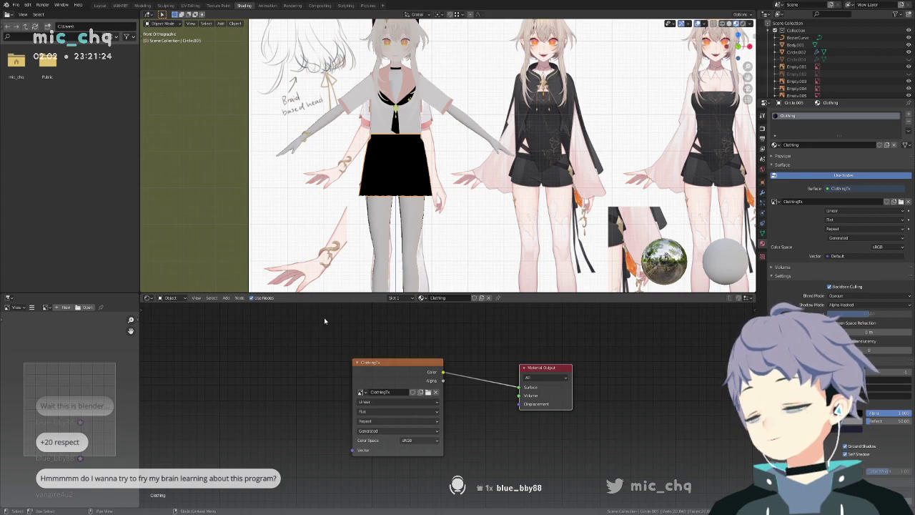
Switch to the Texture Paint workspace and examine the skirt's UV layout on the ClothingTx image.
left_click(217, 6)
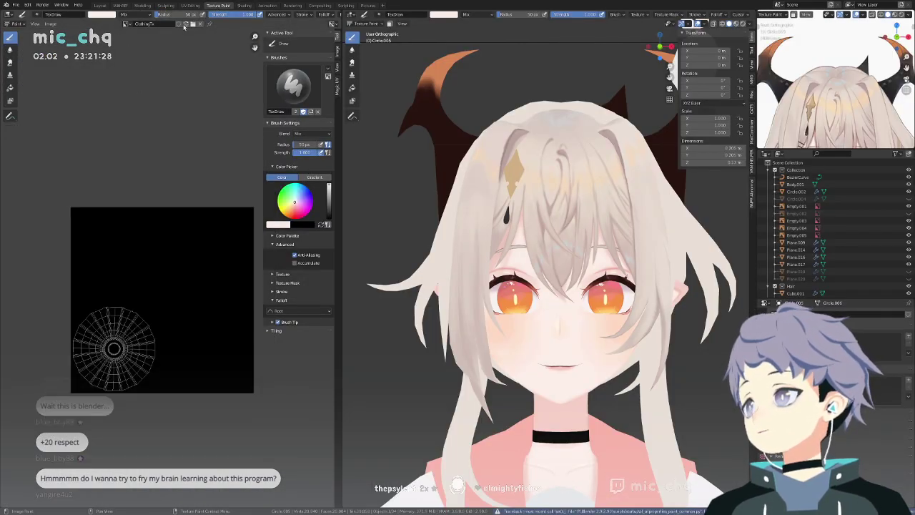
left_click(50, 24)
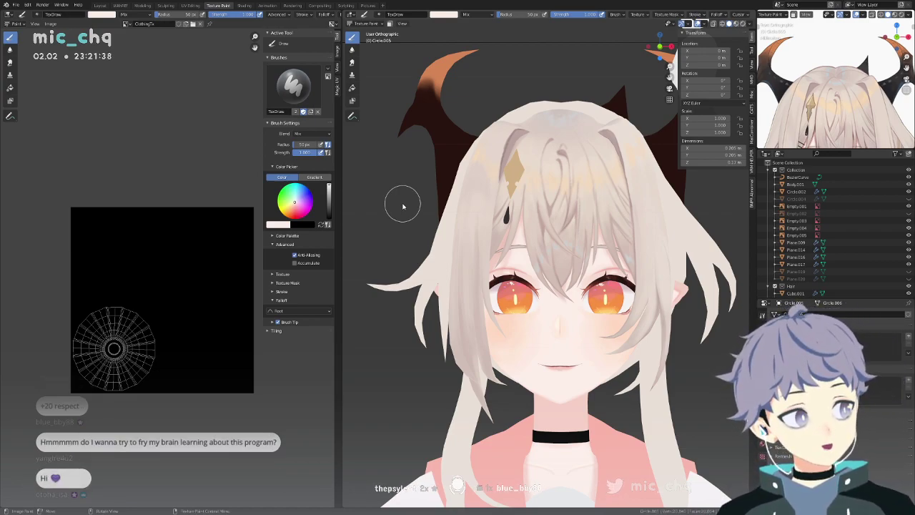
scroll(149, 184, "up", 4)
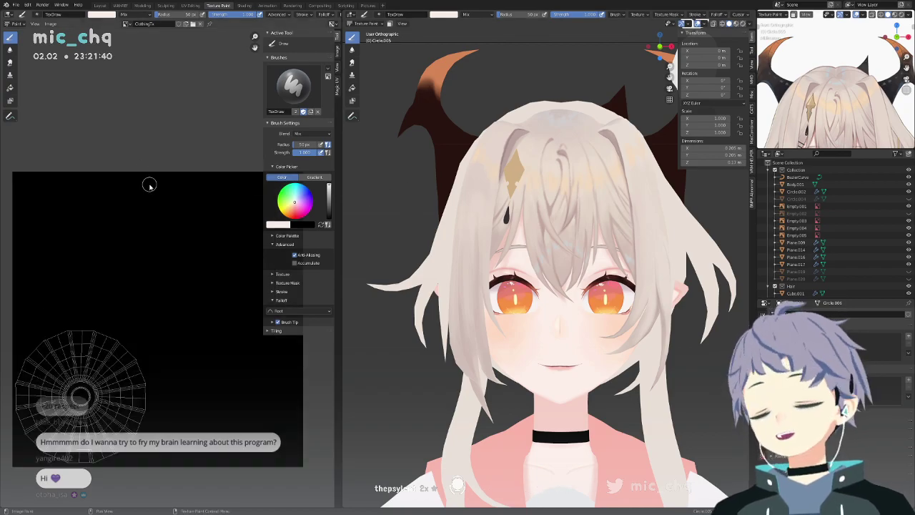
scroll(190, 163, "up", 5)
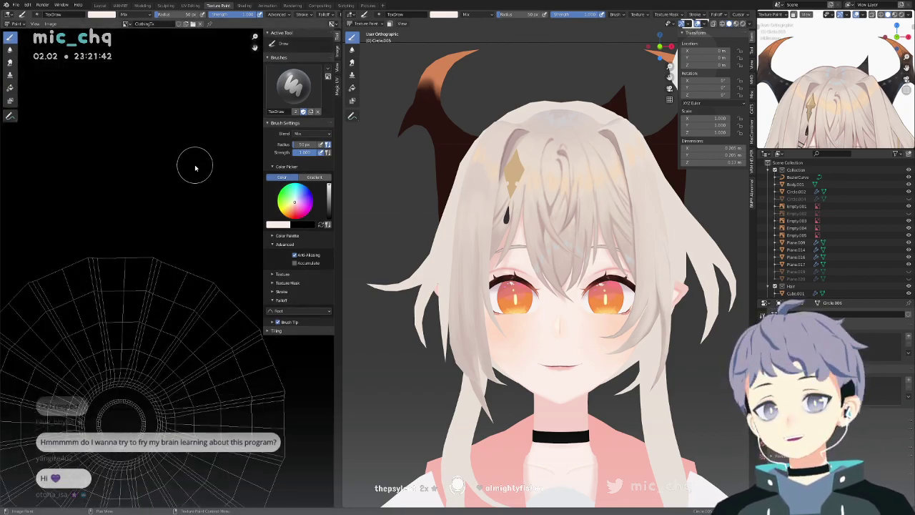
scroll(198, 148, "down", 3)
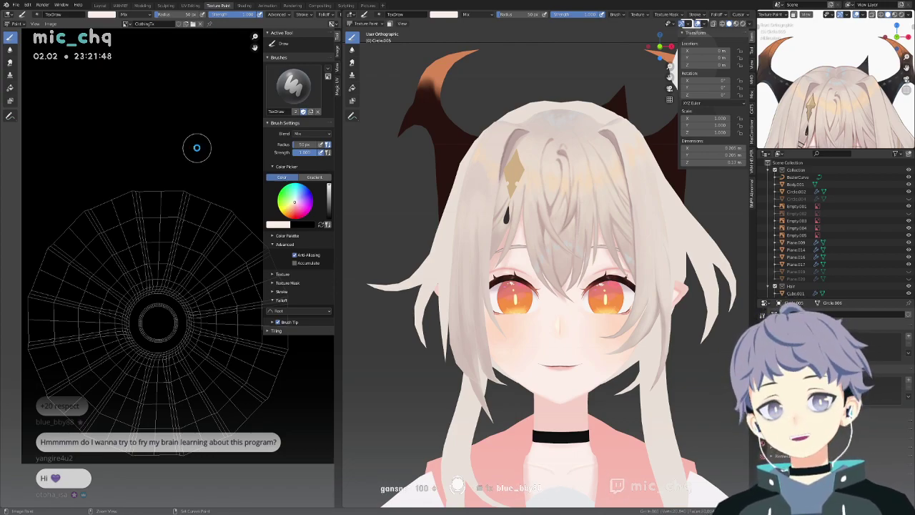
middle_click_drag(183, 176, 178, 150)
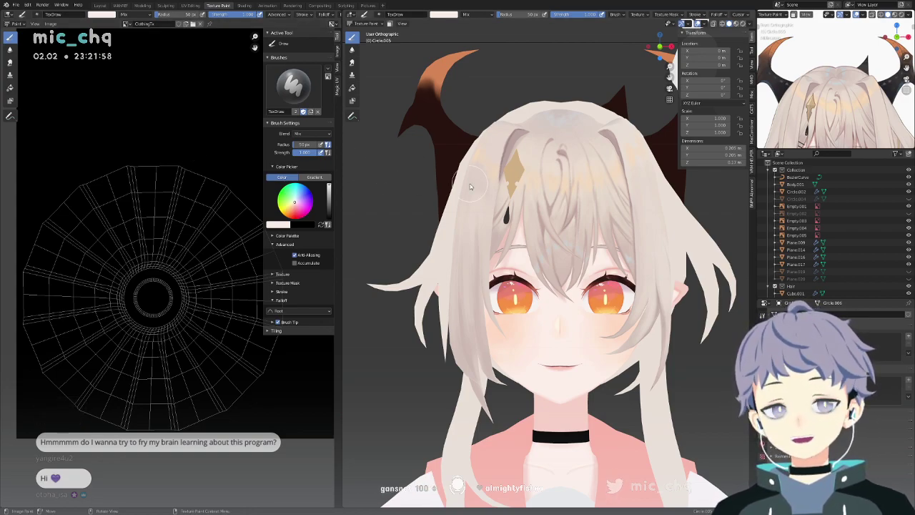
Examine the character's outfit from the collar down to the skirt, in the front and side views.
scroll(470, 185, "down", 2)
middle_click_drag(438, 223, 447, 154, "shift")
scroll(483, 222, "up", 3)
middle_click_drag(474, 233, 453, 153, "shift")
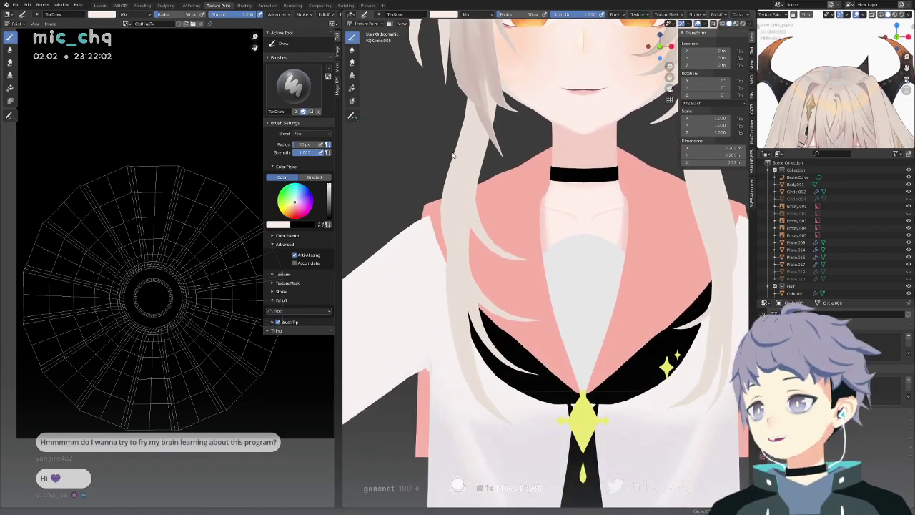
middle_click_drag(458, 221, 483, 181, "shift")
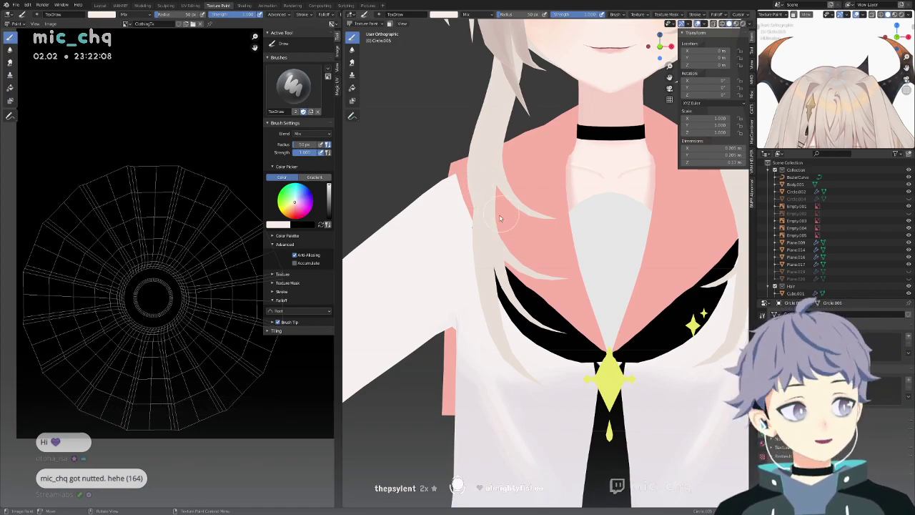
middle_click_drag(541, 351, 528, 142, "shift")
middle_click_drag(546, 286, 576, 196, "shift")
key("KP_3")
scroll(570, 189, "down", 4)
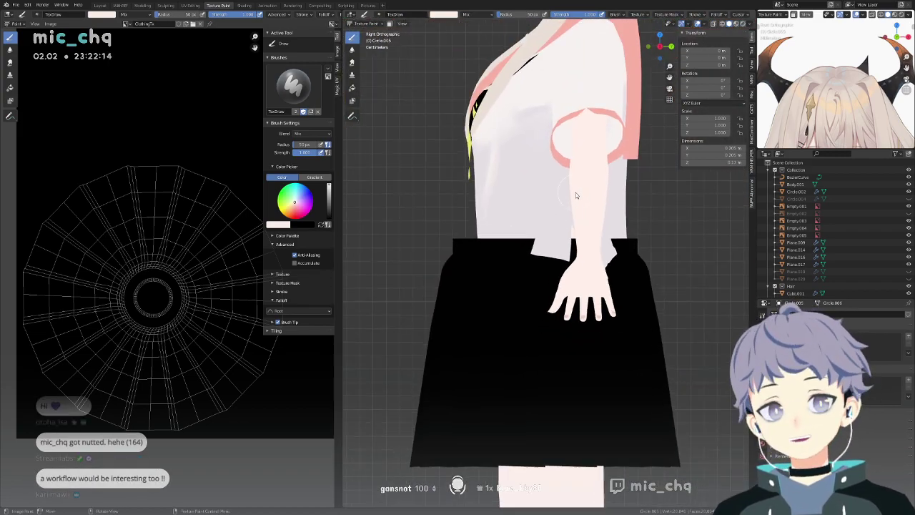
Take the skirt out of Texture Paint mode and inspect its pleated mesh in Edit Mode.
key("Tab")
key("Tab")
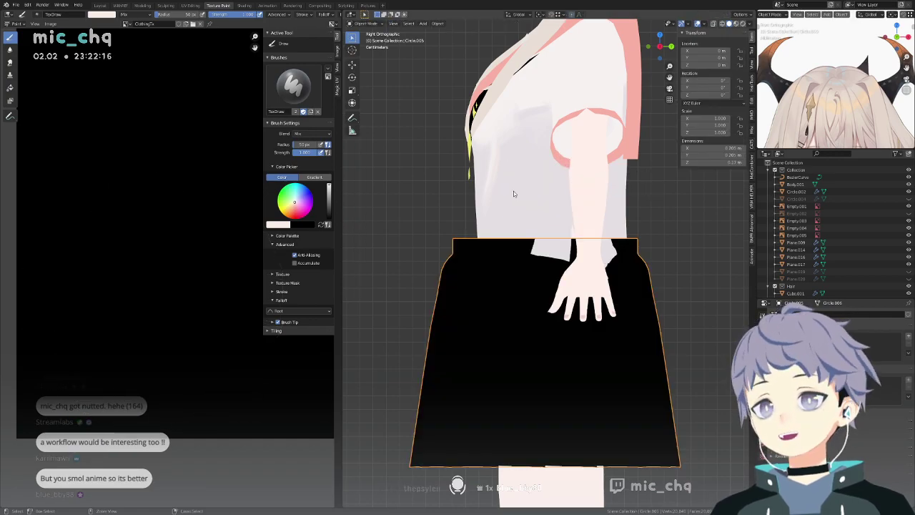
middle_click_drag(513, 193, 548, 169, "shift")
key("Tab")
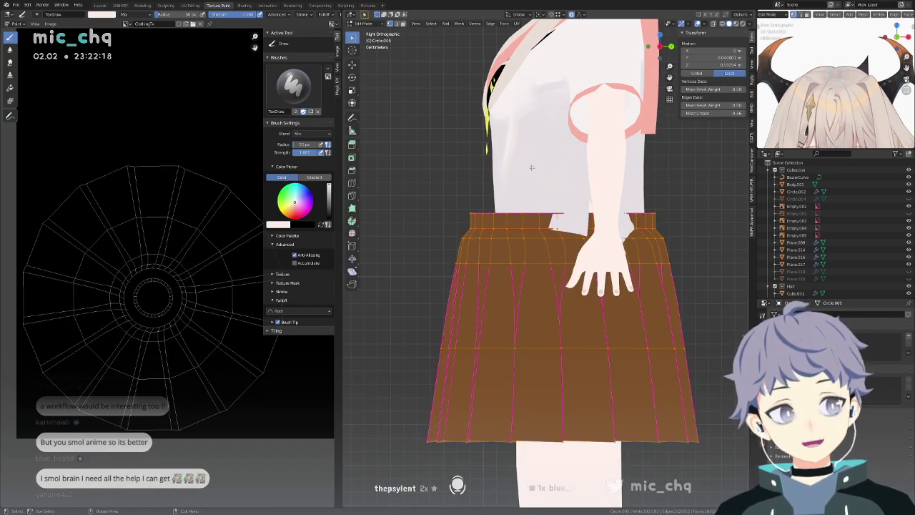
middle_click_drag(532, 168, 501, 173)
key("Tab")
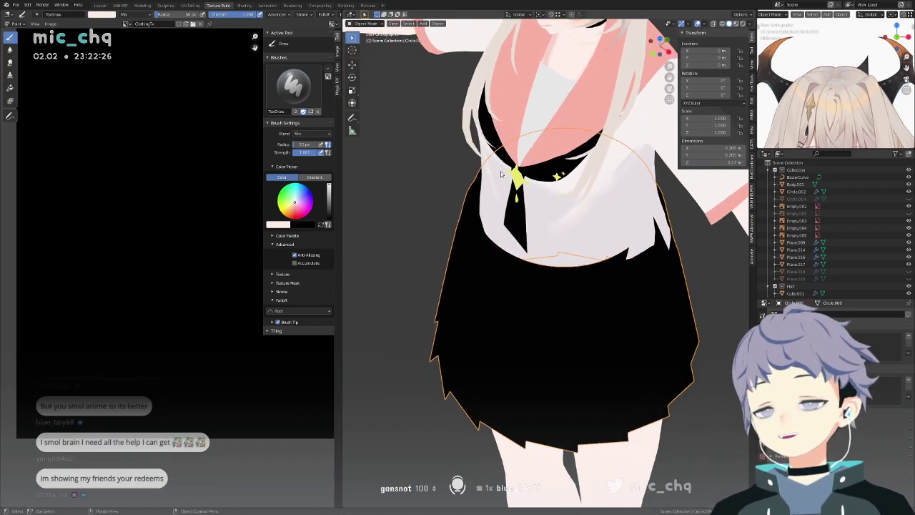
key("Tab")
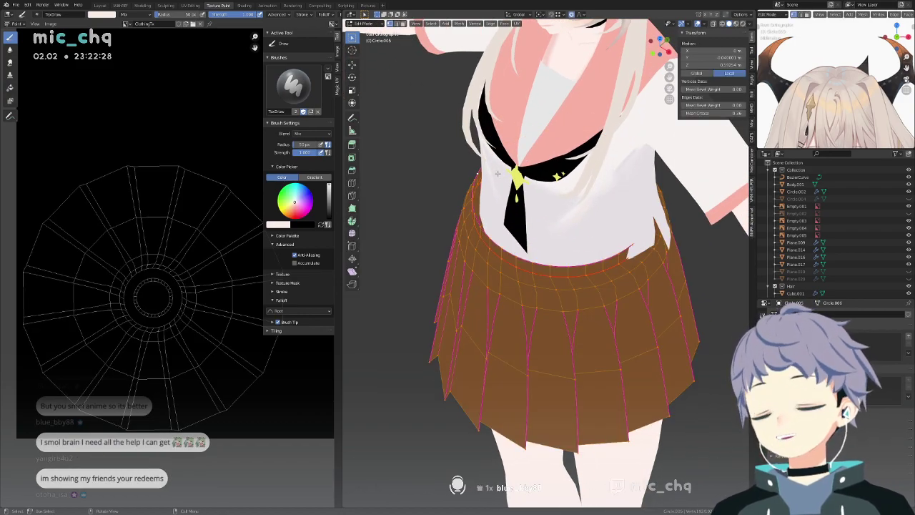
key("Tab")
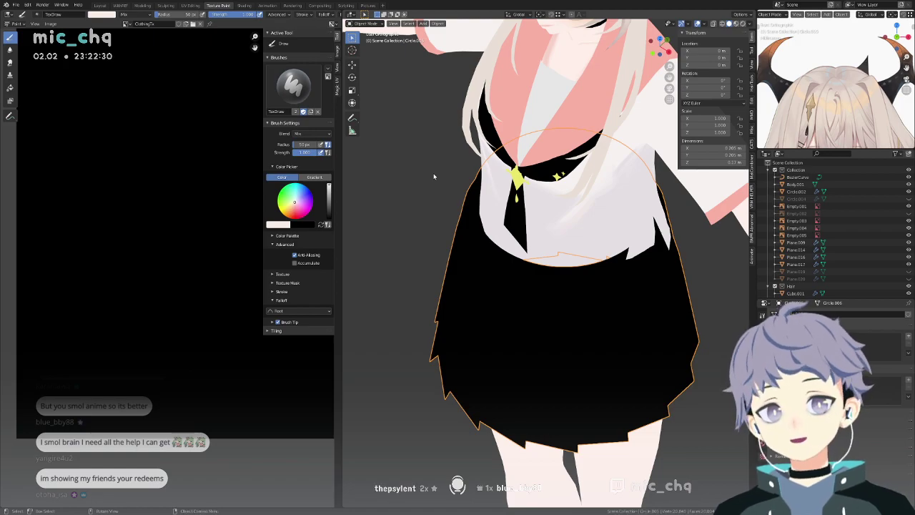
middle_click_drag(450, 190, 474, 183, "shift")
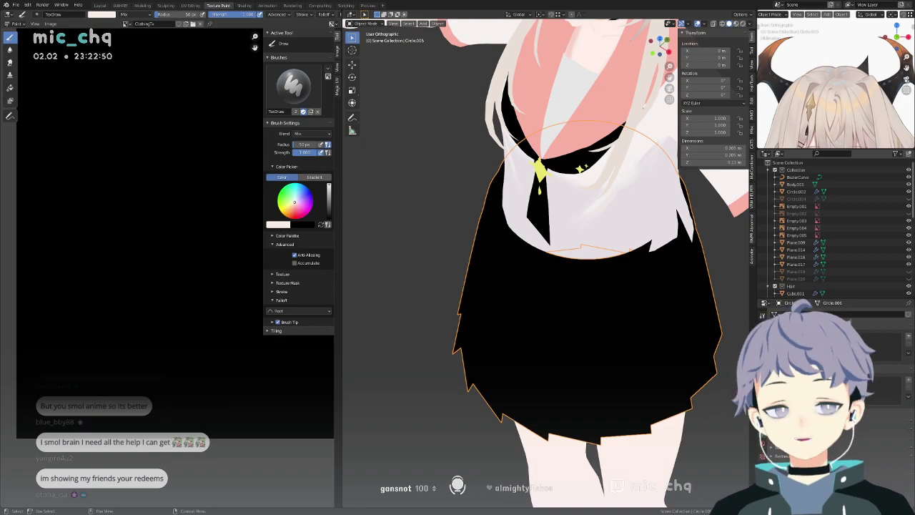
Examine the skirt's silhouette and hem from an angle, from the side and against the front reference drawing.
middle_click_drag(665, 192, 615, 212)
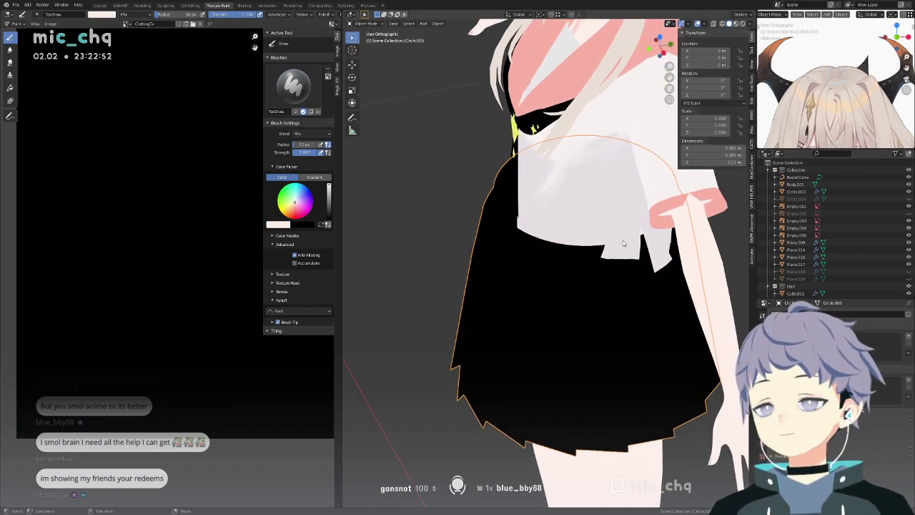
middle_click_drag(625, 245, 612, 197, "shift")
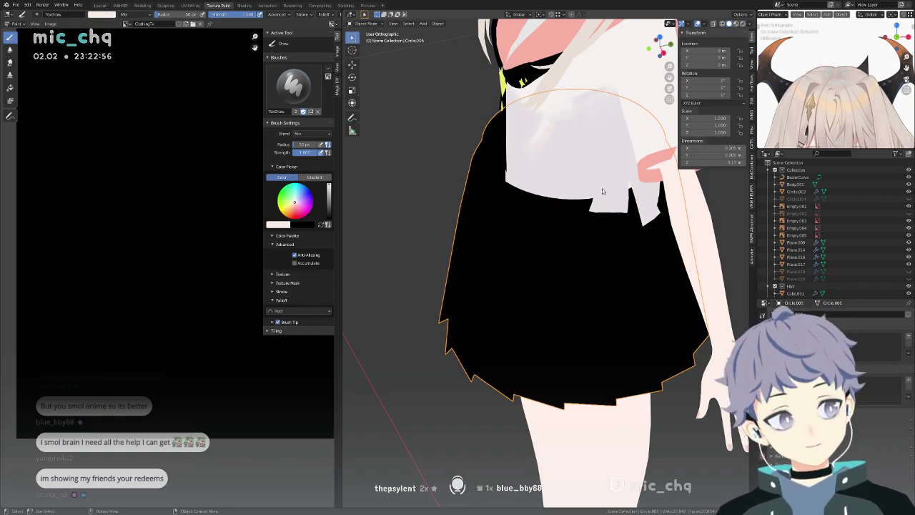
middle_click_drag(574, 205, 522, 235)
scroll(566, 250, "up", 3)
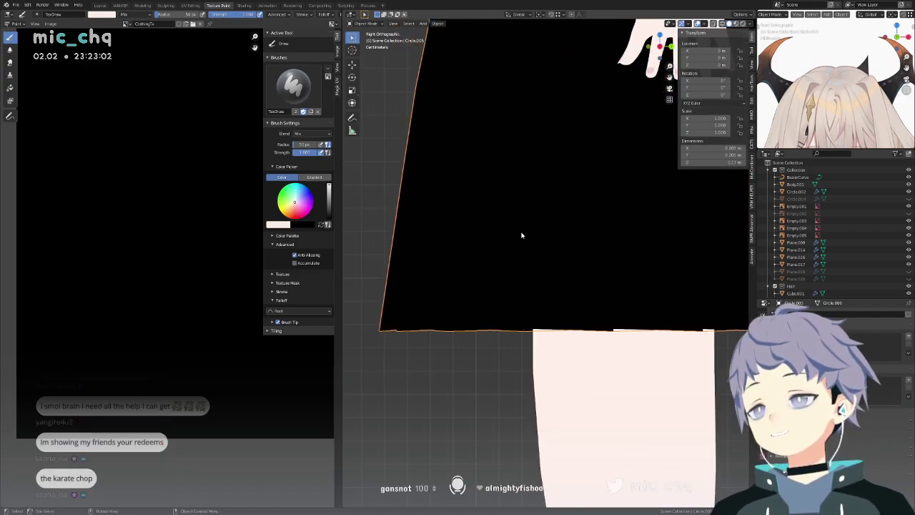
scroll(524, 260, "down", 4)
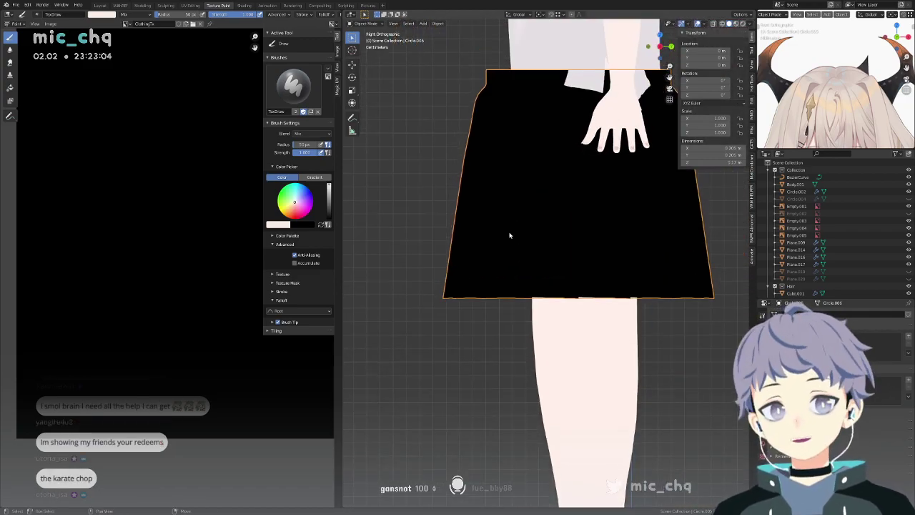
key("shift+z")
key("shift+z")
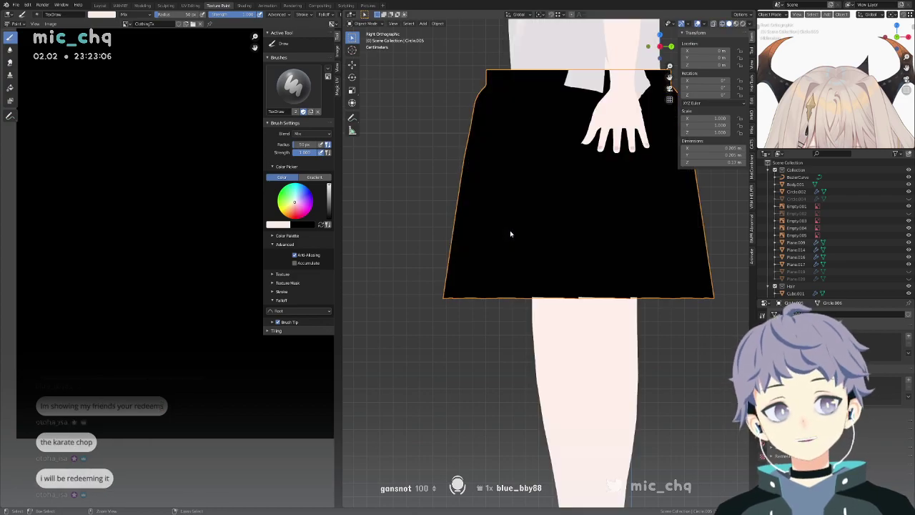
middle_click_drag(511, 234, 582, 235)
middle_click_drag(567, 194, 592, 240, "shift")
scroll(202, 228, "down", 4)
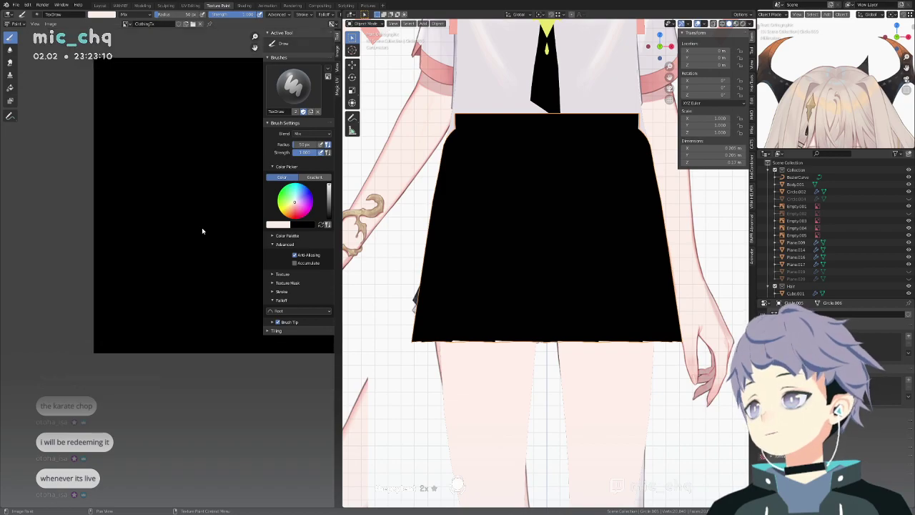
middle_click_drag(204, 204, 163, 221)
Select the shirt and inspect its mesh in Edit Mode.
key("Tab")
middle_click_drag(572, 142, 562, 285, "shift")
key("Tab")
left_click(588, 173)
key("Tab")
middle_click_drag(588, 176, 494, 215, "shift")
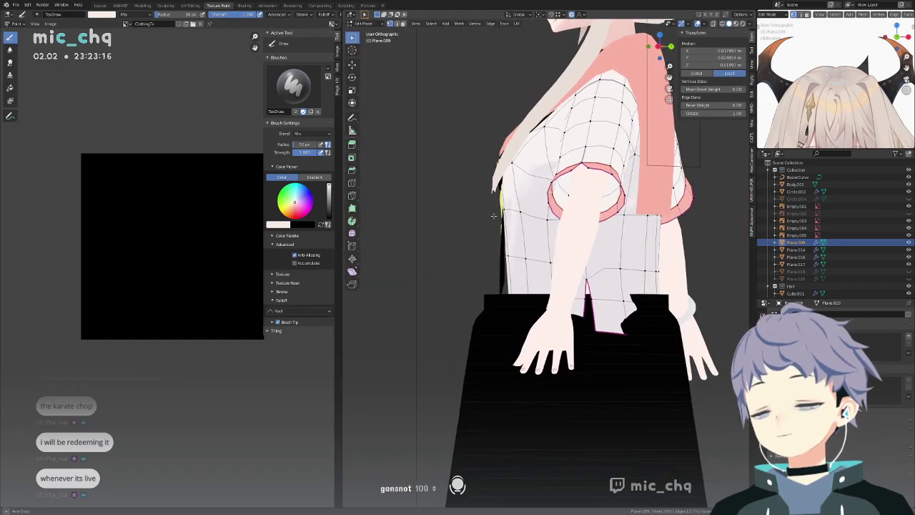
key("Tab")
Reselect the skirt and check its mesh and UV layout, and its fit over the front reference drawing.
left_click(470, 355)
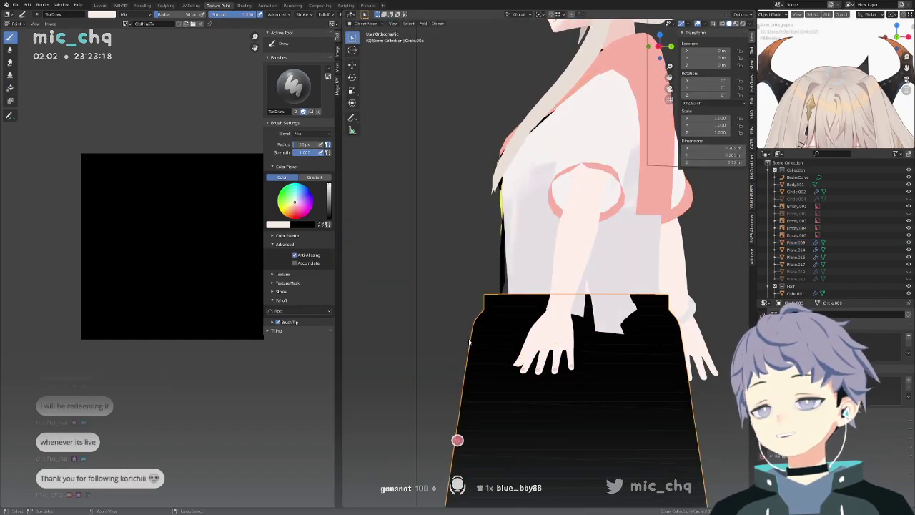
middle_click_drag(469, 356, 472, 283, "shift")
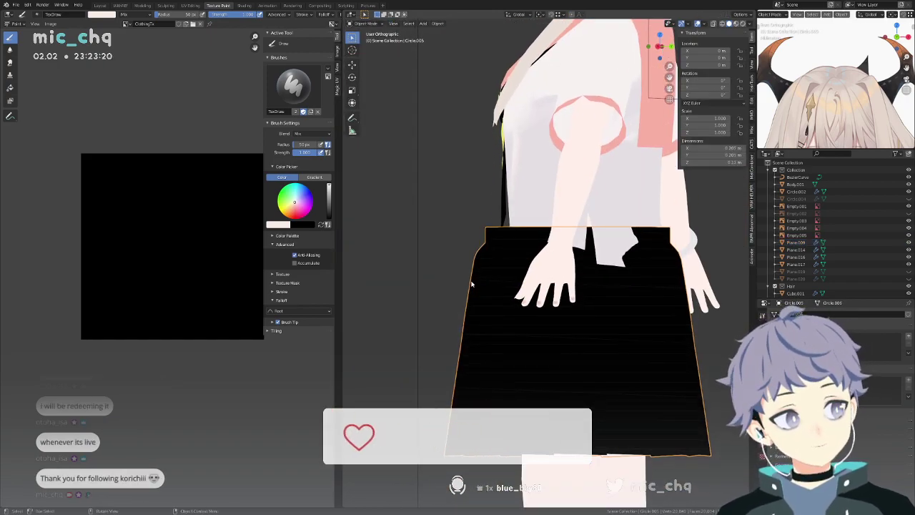
key("Tab")
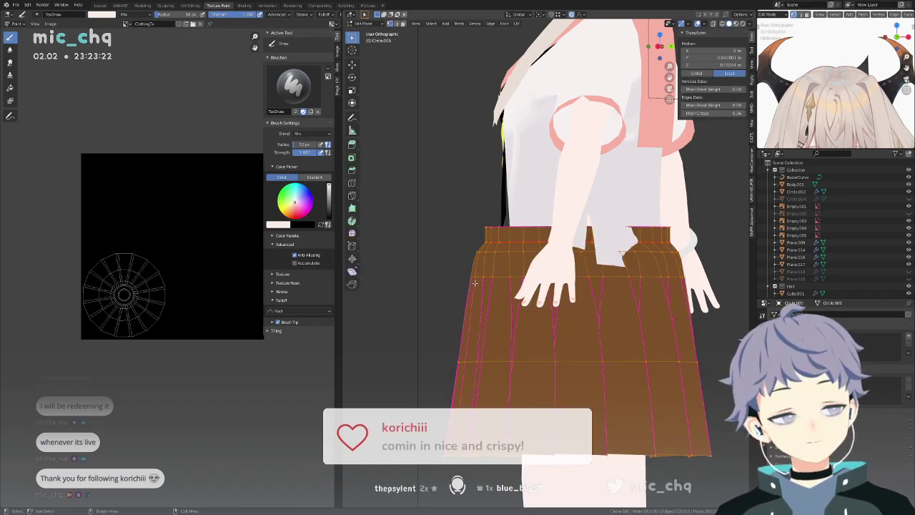
key("Tab")
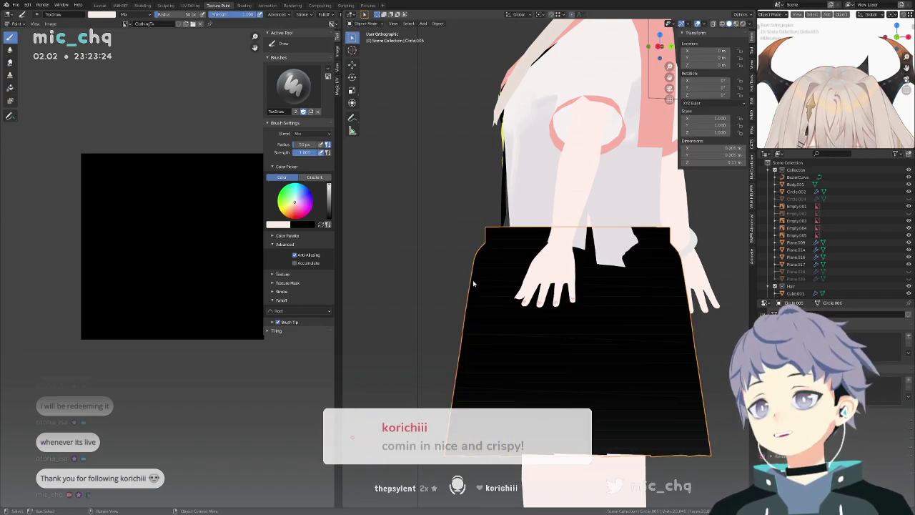
key("Home")
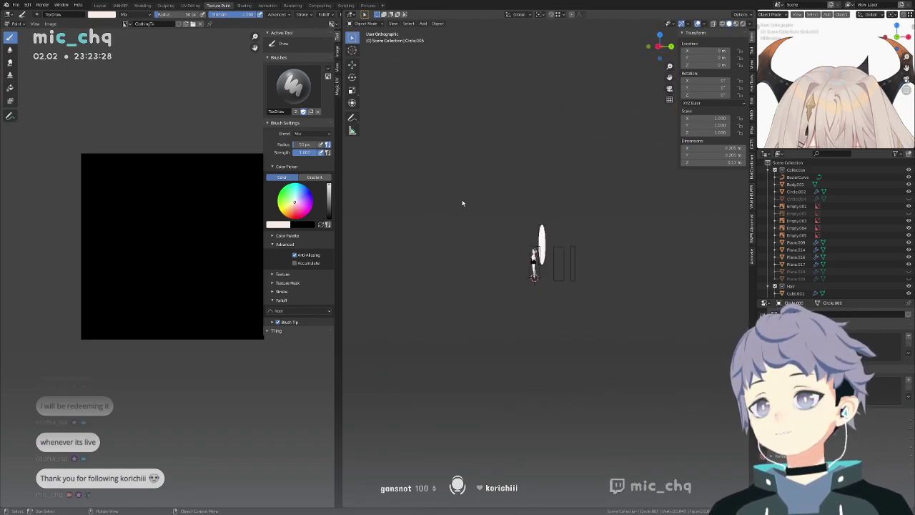
key("KP_1")
scroll(513, 214, "up", 8)
scroll(511, 265, "up", 6)
scroll(589, 234, "up", 3)
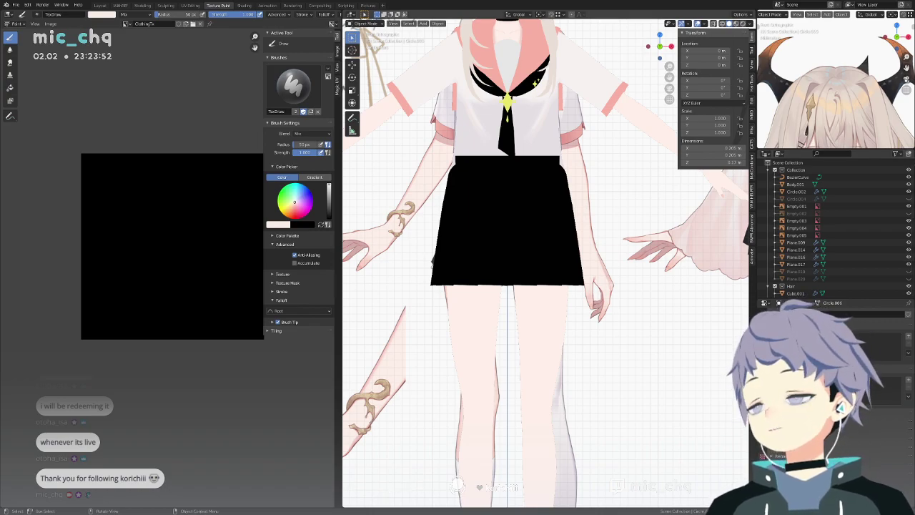
scroll(608, 222, "up", 4)
Select the skirt's waistband and upper hip section in Edit Mode and scale it narrower to fit the reference drawing.
key("Tab")
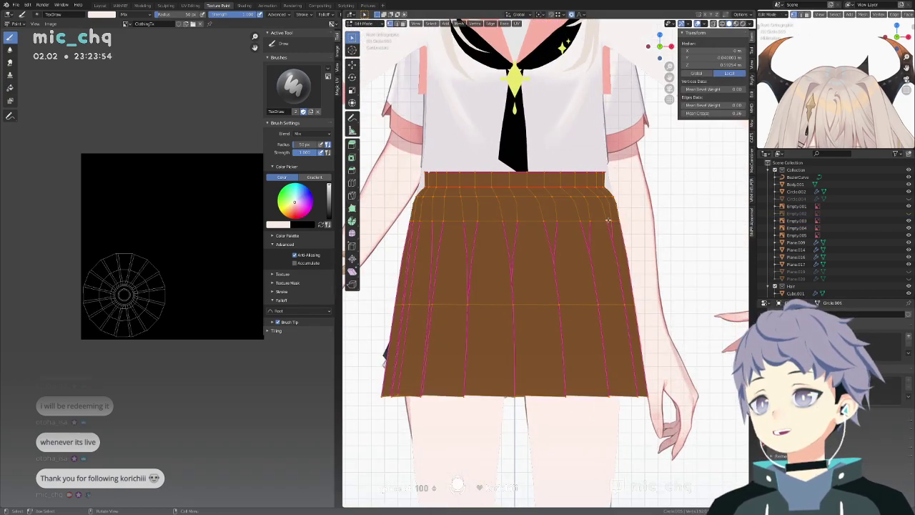
key("alt+z")
middle_click_drag(607, 206, 645, 222, "shift")
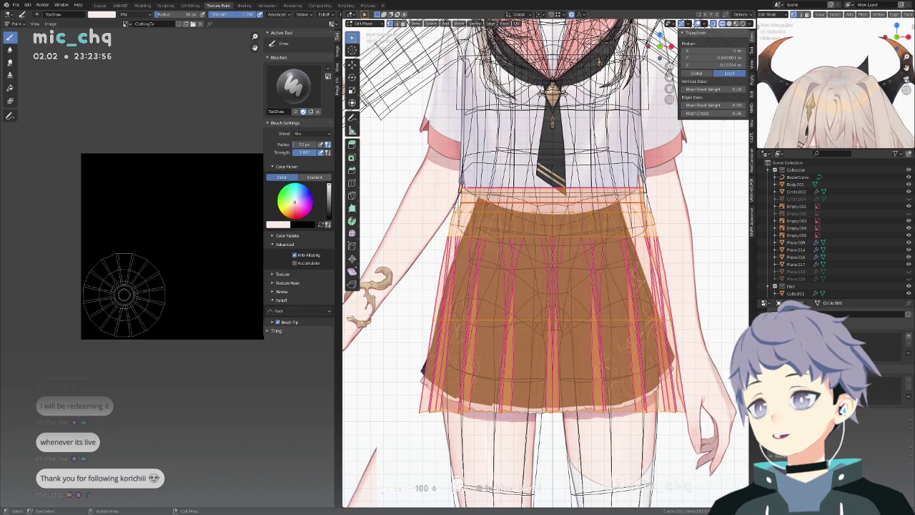
left_click(463, 205, "alt")
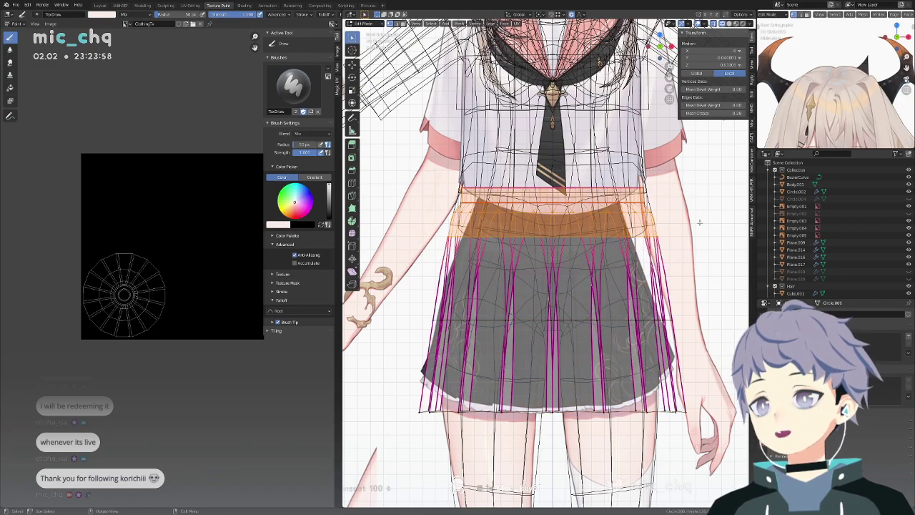
key("s")
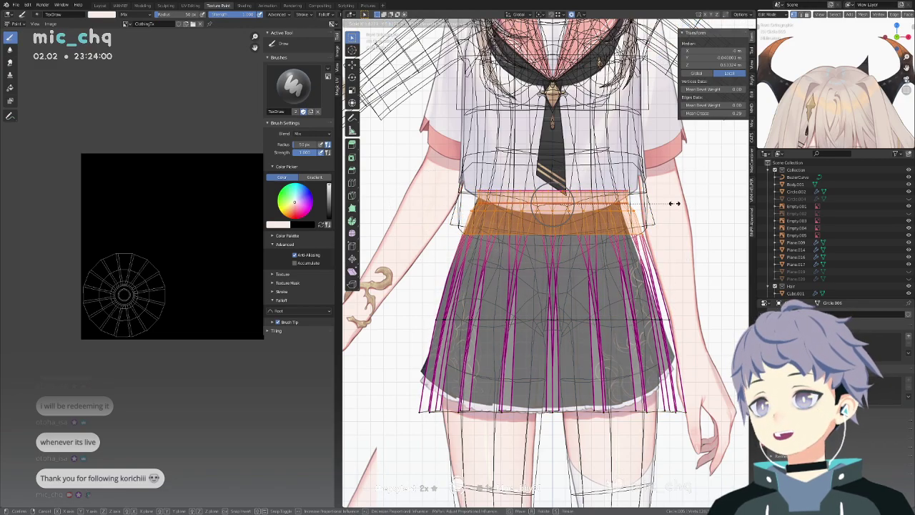
left_click(675, 203)
key("alt+z")
key("ctrl+z")
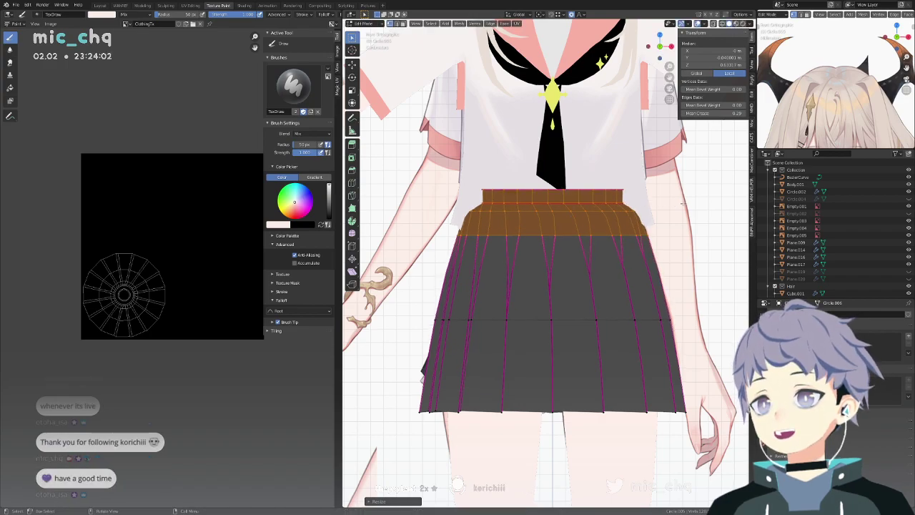
Scale the skirt's middle edge loop slightly narrower and its hem loop slightly wider.
left_click(633, 319, "alt")
key("s")
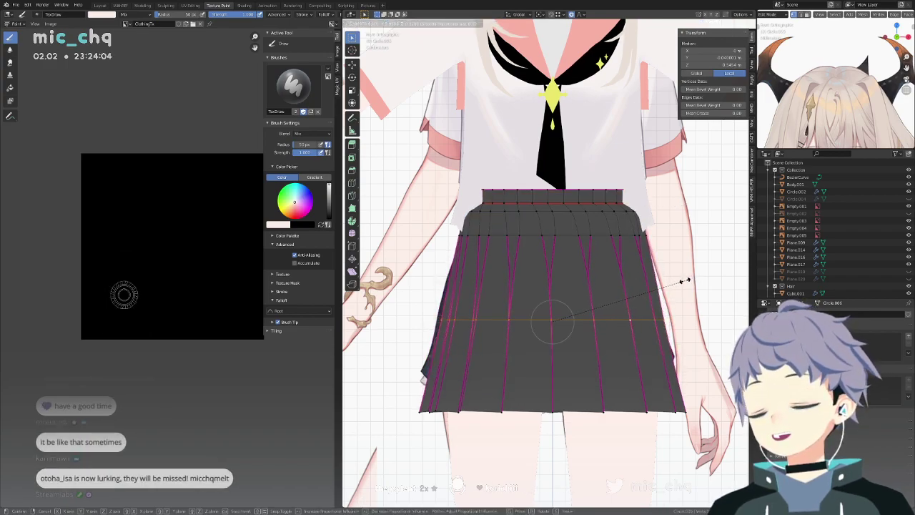
left_click(684, 287)
left_click(663, 411, "alt")
key("s")
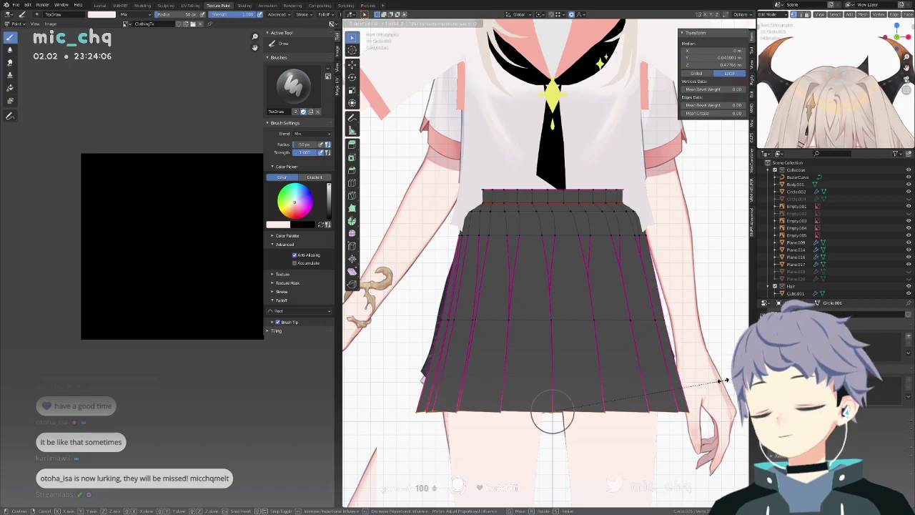
left_click(719, 366)
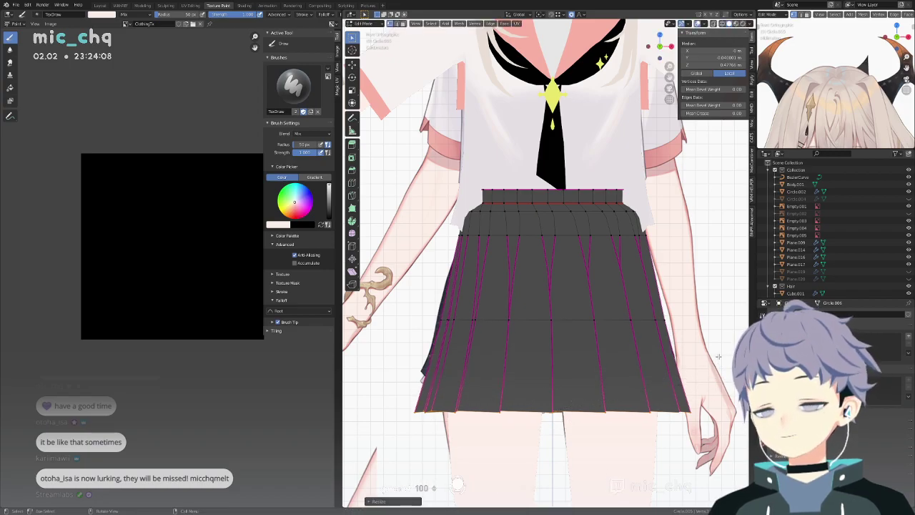
Extrude the skirt's middle edge loop down to the hem as an inner layer and scale its new bottom edge wider.
key("alt+z")
middle_click_drag(718, 356, 628, 307)
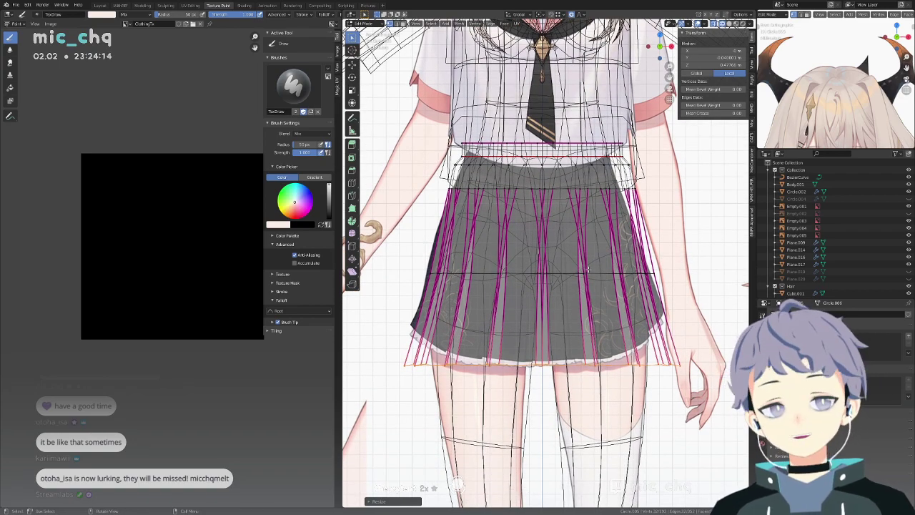
left_click(597, 270, "alt")
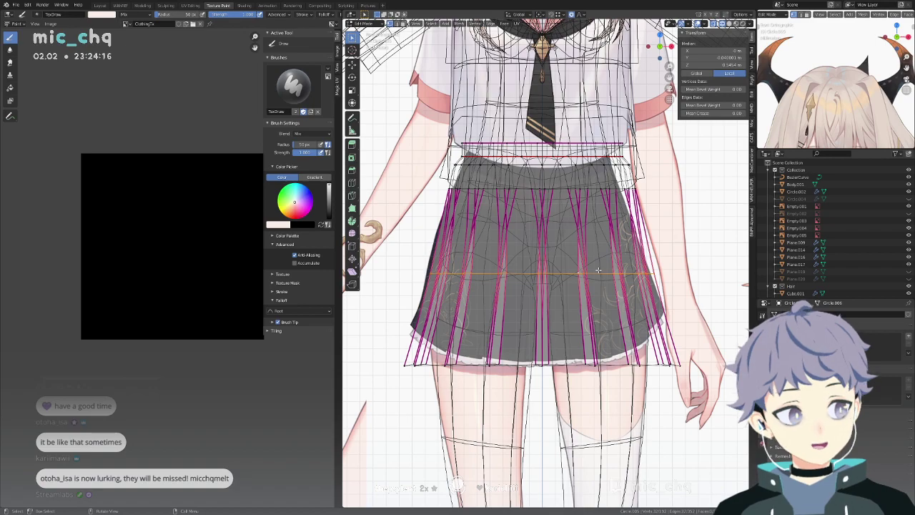
key("e")
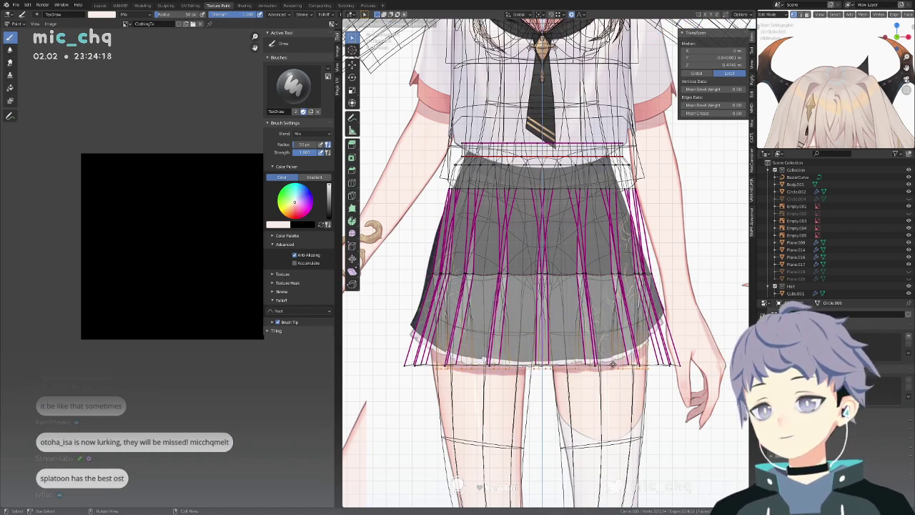
left_click(686, 361)
key("s")
key("shift+z")
mouse_move(698, 353)
middle_mouse_down()
mouse_move(688, 345)
mouse_move(697, 347)
middle_mouse_up()
key("shift+z")
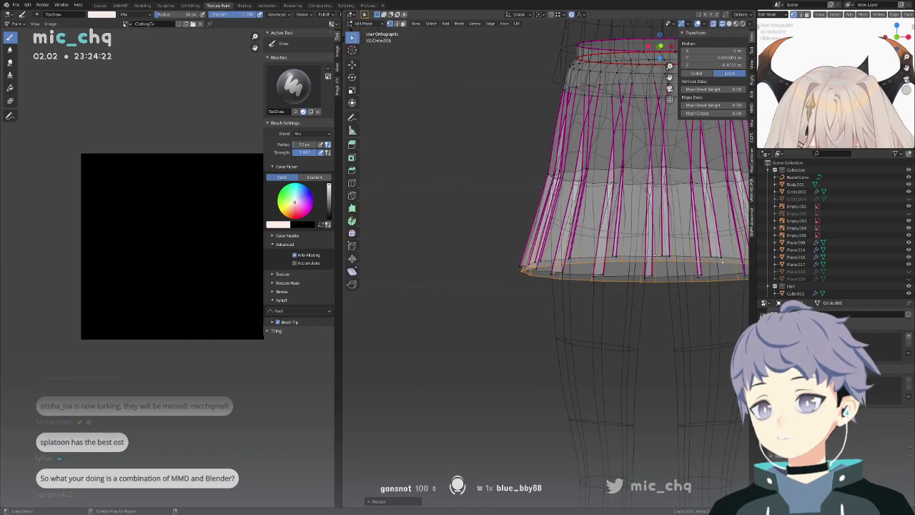
left_click(610, 174, "alt+shift")
left_click(600, 170, "alt+shift")
key("ctrl+z")
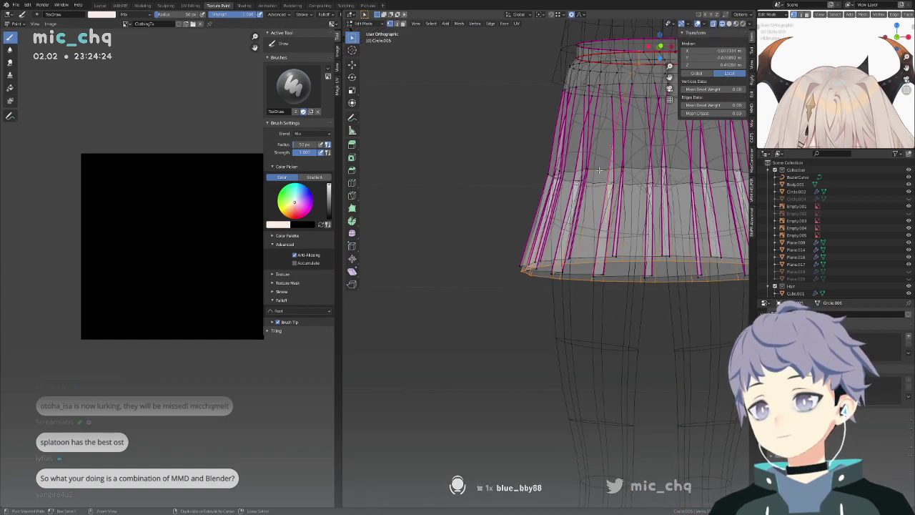
Select the inner layer's ring of faces and separate it from the pleated skirt into its own object.
left_click(403, 24)
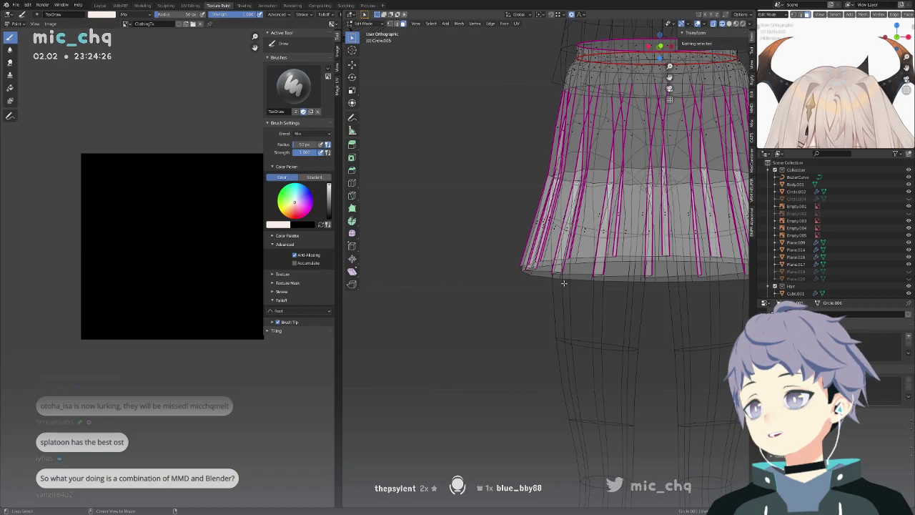
left_click(531, 271, "alt")
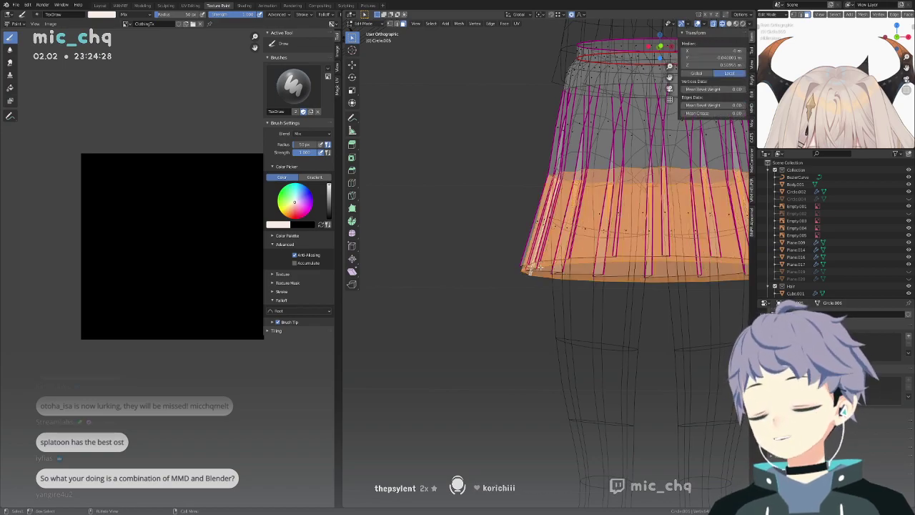
key("p")
left_click(541, 268)
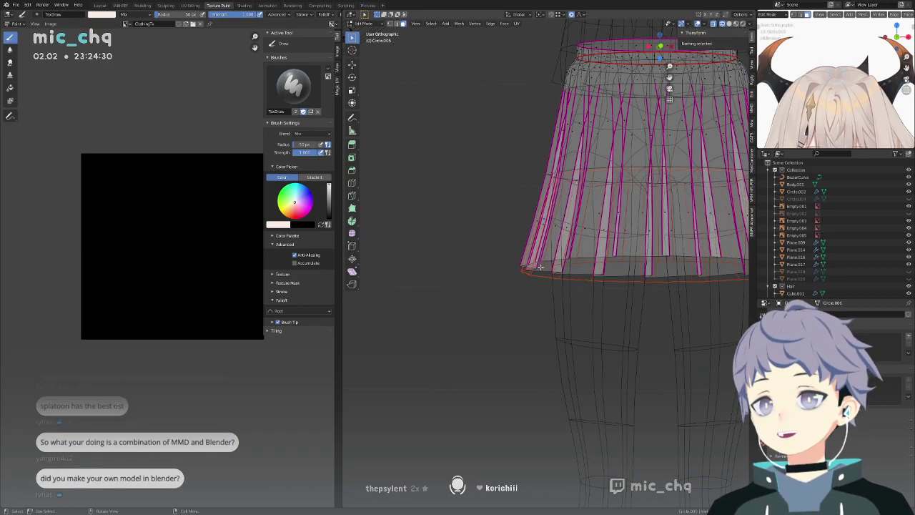
Edit the separated inner skirt layer, select all its linked faces and unwrap their UVs.
middle_click_drag(540, 267, 538, 252)
middle_click_drag(531, 159, 542, 272, "shift")
key("Tab")
key("KP_1")
key("Tab")
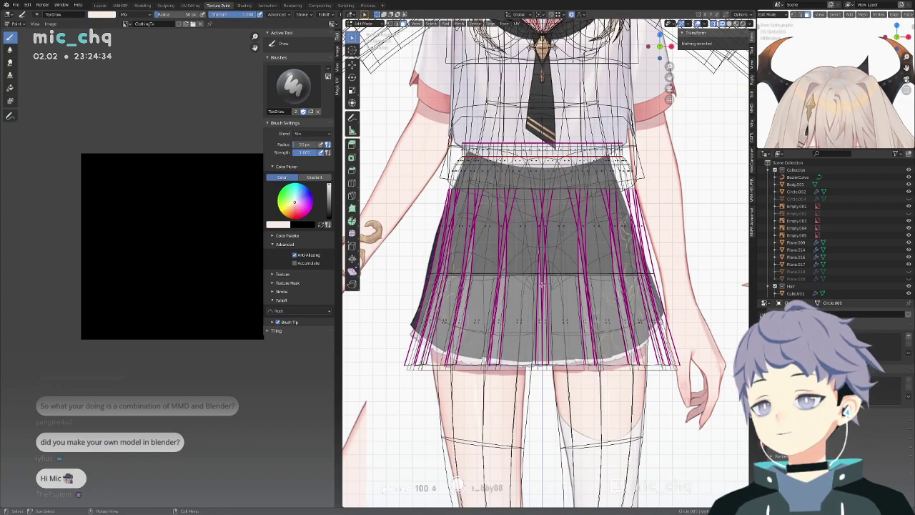
key("shift+z")
middle_click_drag(572, 326, 577, 297, "shift")
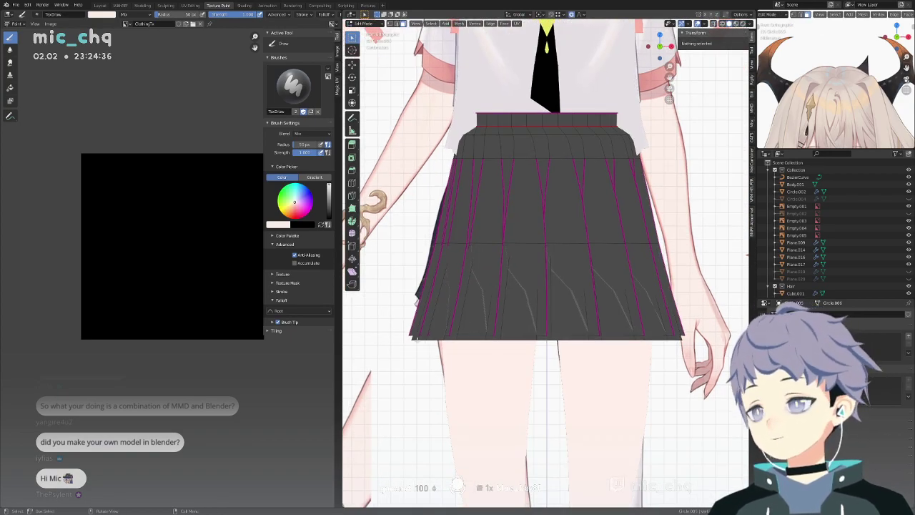
left_click(415, 338)
key("ctrl+l")
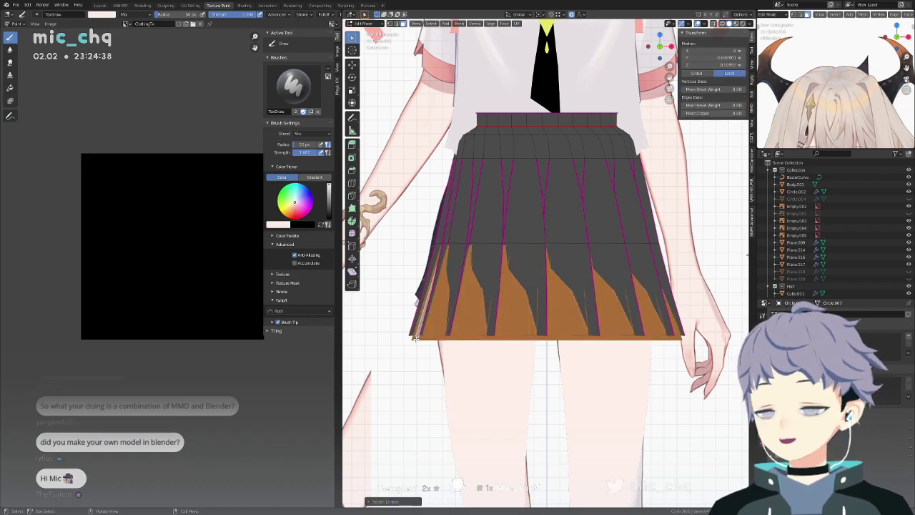
scroll(422, 338, "up", 4)
middle_click_drag(426, 337, 516, 226, "shift")
left_click(513, 23)
left_click(534, 94)
Examine the inner layer's faces in X-ray from above and compare them with the unwrapped UV layout.
key("alt+z")
middle_click_drag(565, 181, 564, 195)
key("KP_1")
key("KP_7")
scroll(566, 214, "down", 12)
middle_click_drag(543, 405, 570, 322, "shift")
scroll(510, 104, "up", 6)
scroll(570, 315, "up", 6)
middle_click_drag(558, 166, 632, 265, "shift")
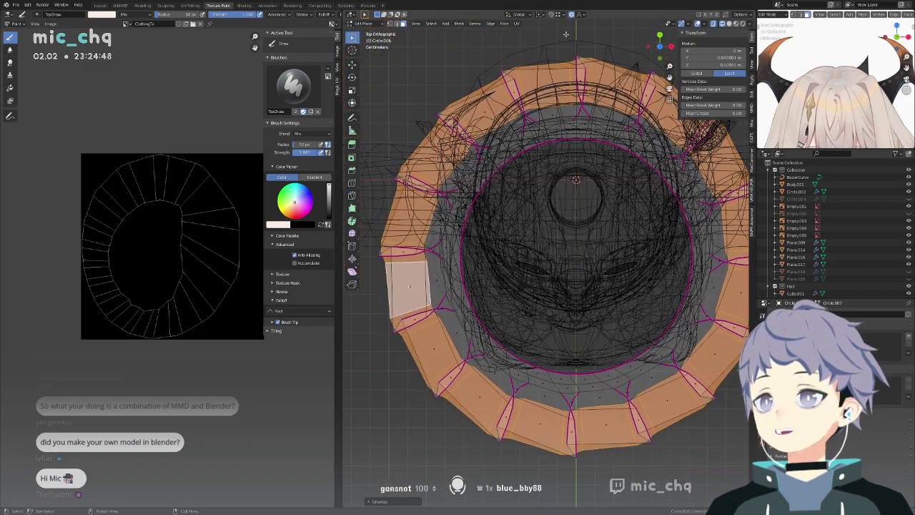
left_click(516, 23)
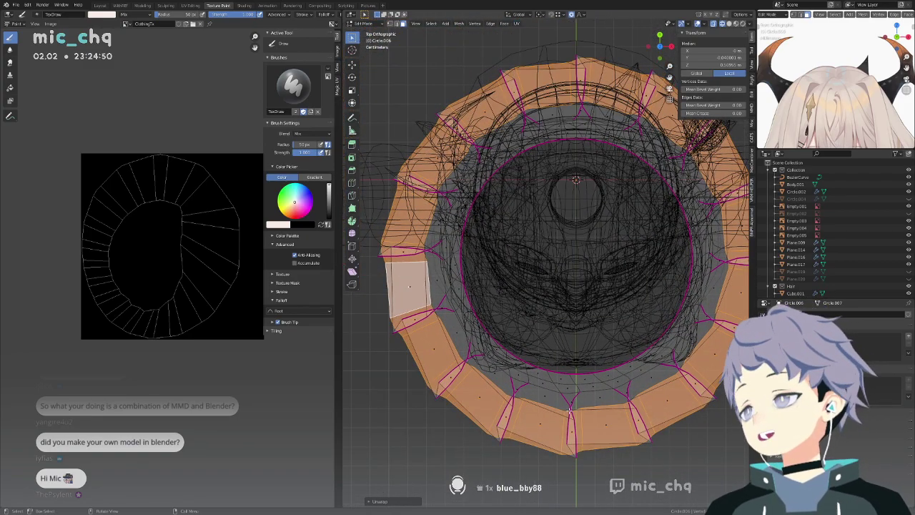
Switch editing to the outer pleated skirt and select all its linked faces.
key("Tab")
key("Tab")
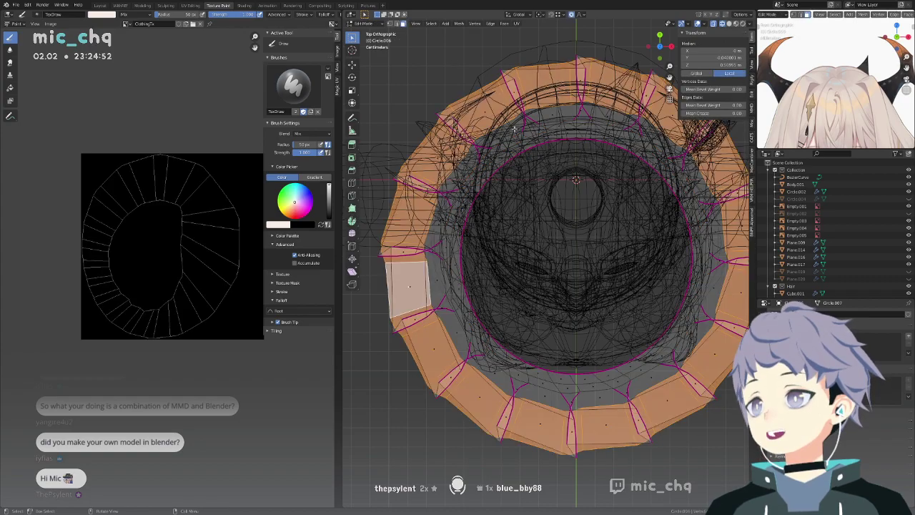
key("Tab")
key("Tab")
left_click(428, 323)
key("ctrl+l")
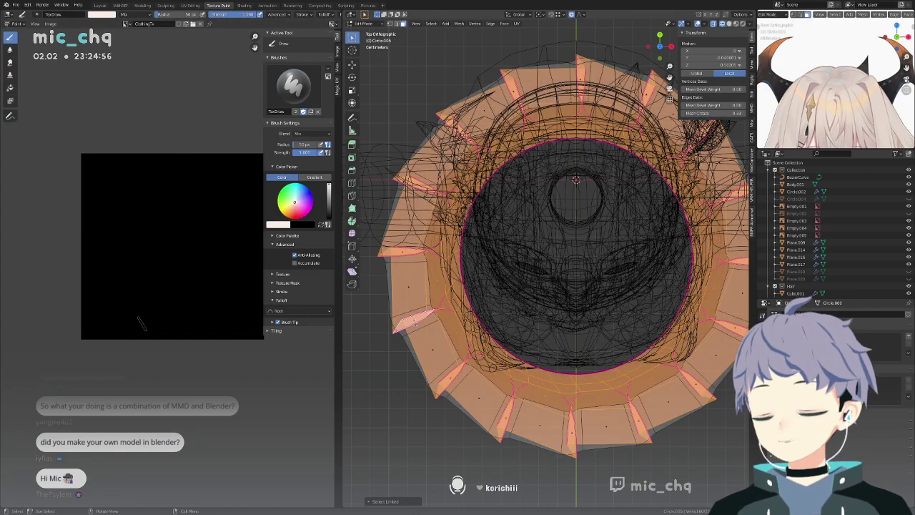
Inspect the outer pleated skirt in shaded view together with its UV layout.
middle_click_drag(414, 323, 424, 241)
key("Tab")
key("Tab")
key("shift+z")
key("Tab")
left_click(440, 136)
left_click(427, 131)
key("Tab")
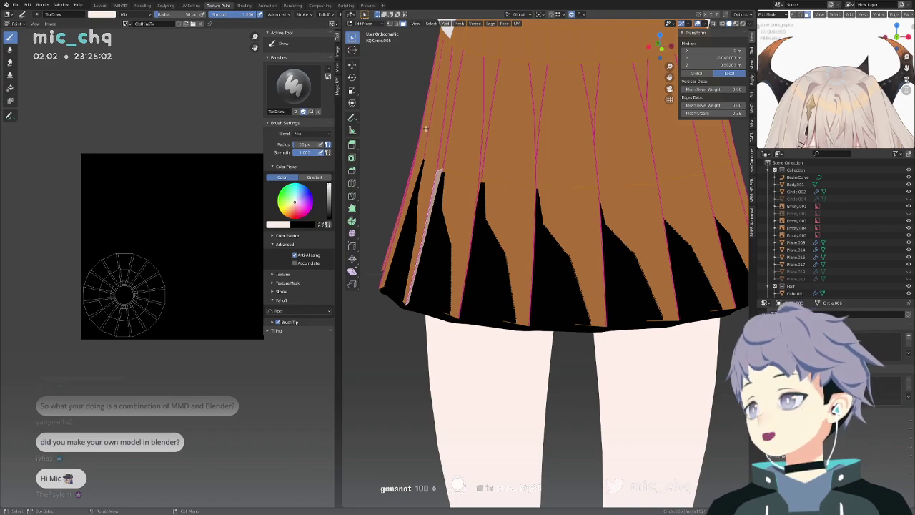
Return to the inner layer in Edit Mode and check its UV layout.
key("Tab")
left_click(425, 257)
key("Tab")
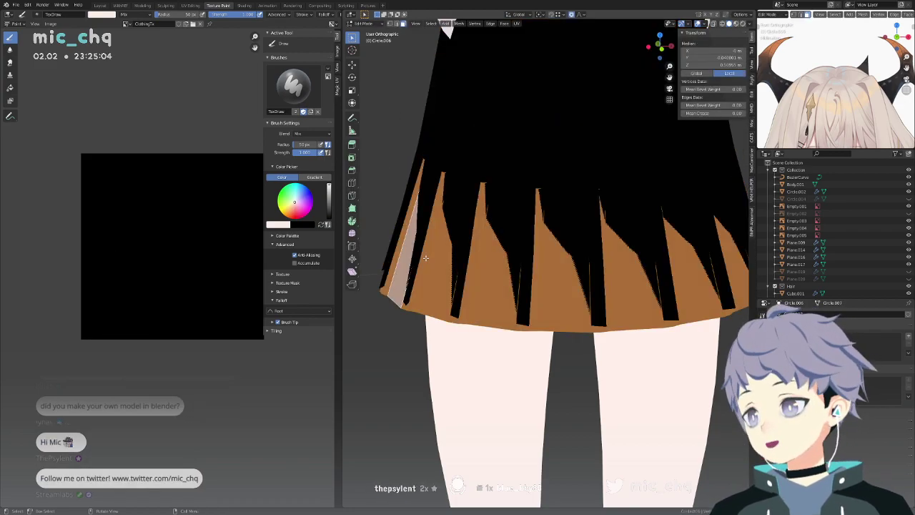
left_click(514, 23)
left_click(522, 147)
key("Tab")
key("Tab")
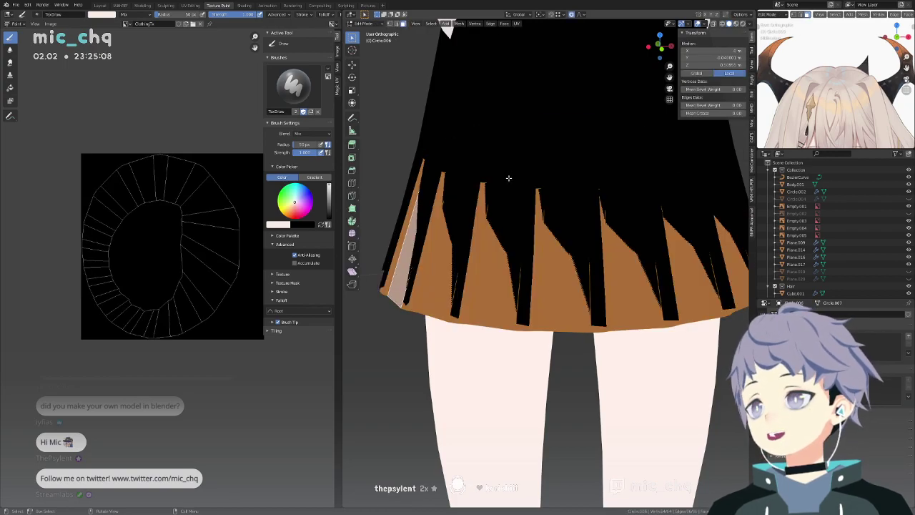
key("z")
left_click(572, 176)
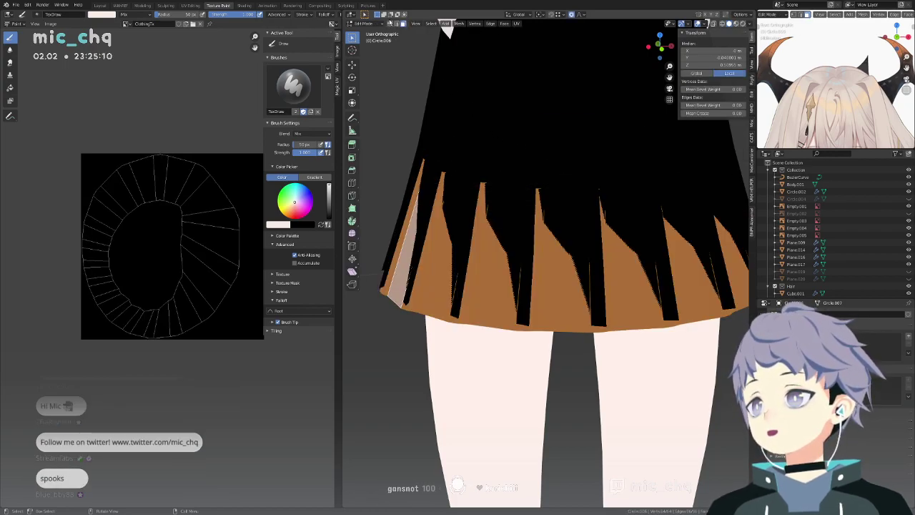
Select the inner layer's top edge loop, extend the selection to the linked geometry and unwrap it again.
key("alt+a")
key("alt+z")
left_click(487, 184, "alt")
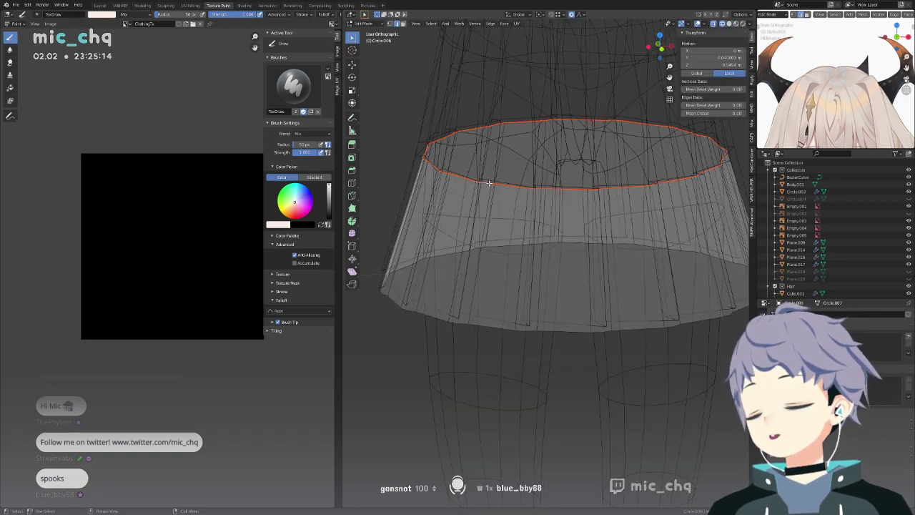
key("ctrl+l")
left_click(517, 24)
left_click(528, 32)
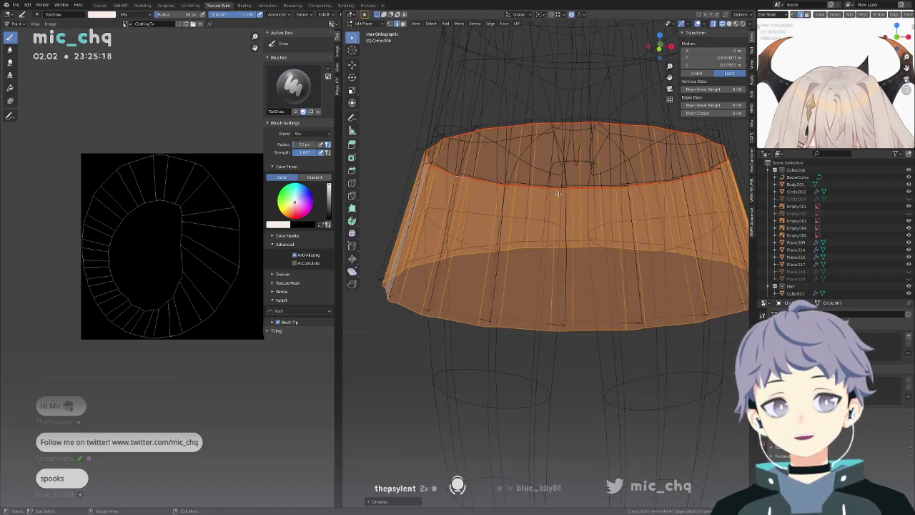
Mark a vertical edge at the side of the inner layer as a UV seam.
key("KP_3")
middle_click_drag(559, 186, 557, 216)
key("shift+z")
left_click(565, 371)
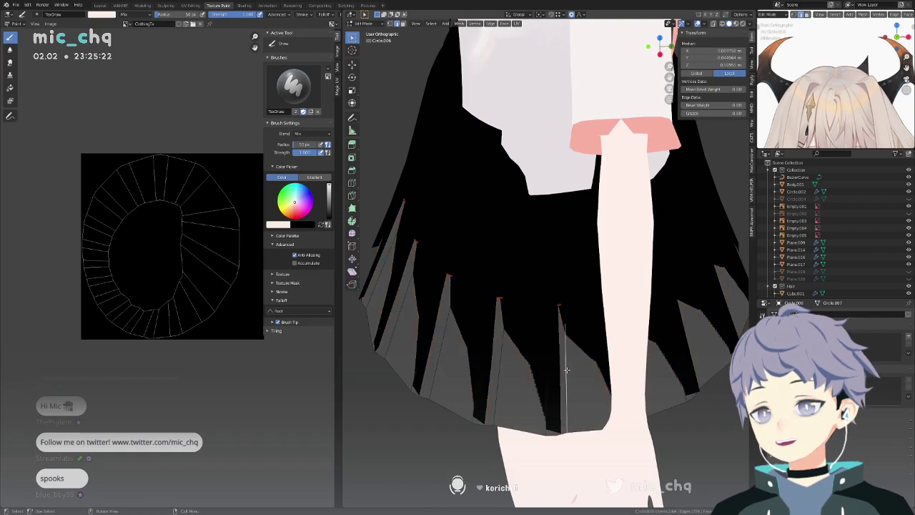
key("a")
Add a centred horizontal loop cut around the inner layer and unwrap the whole layer.
key("ctrl+r")
left_click(566, 369)
right_click(566, 364)
key("a")
left_click(517, 25)
left_click(529, 32)
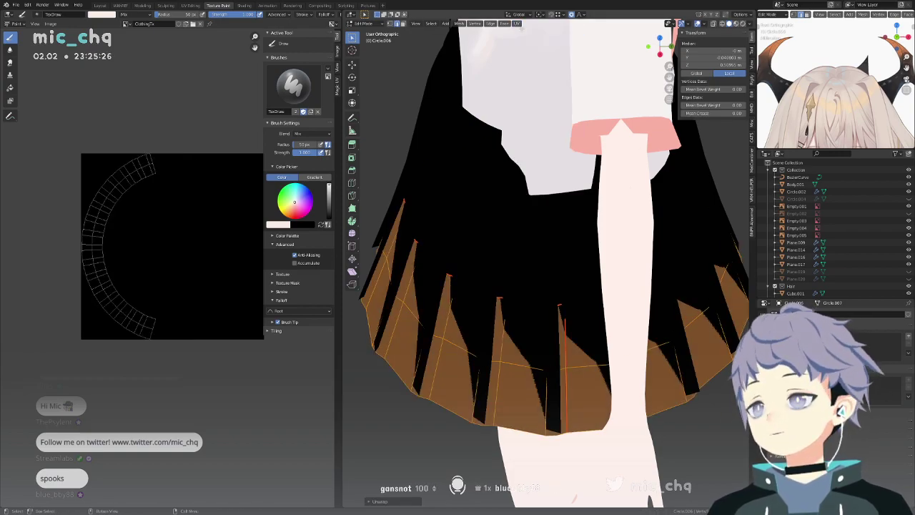
scroll(188, 265, "up", 5)
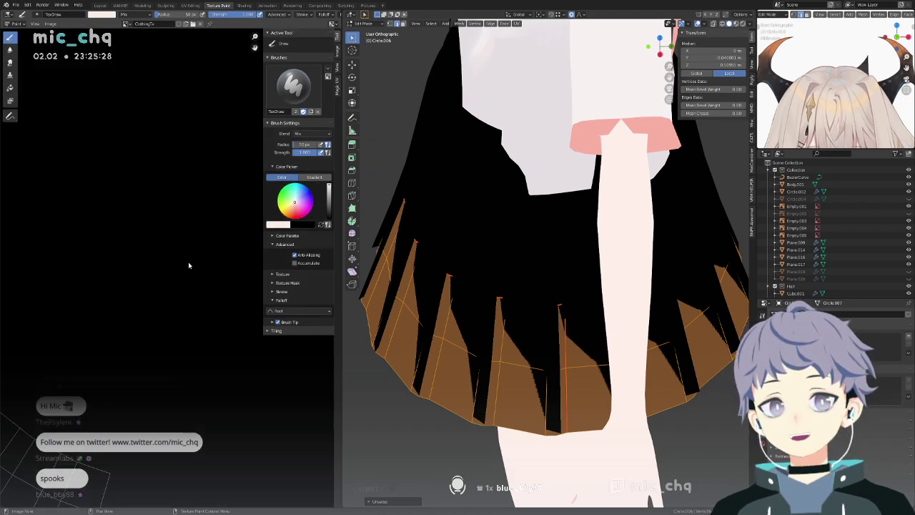
middle_click_drag(188, 265, 223, 296)
scroll(223, 296, "down", 7)
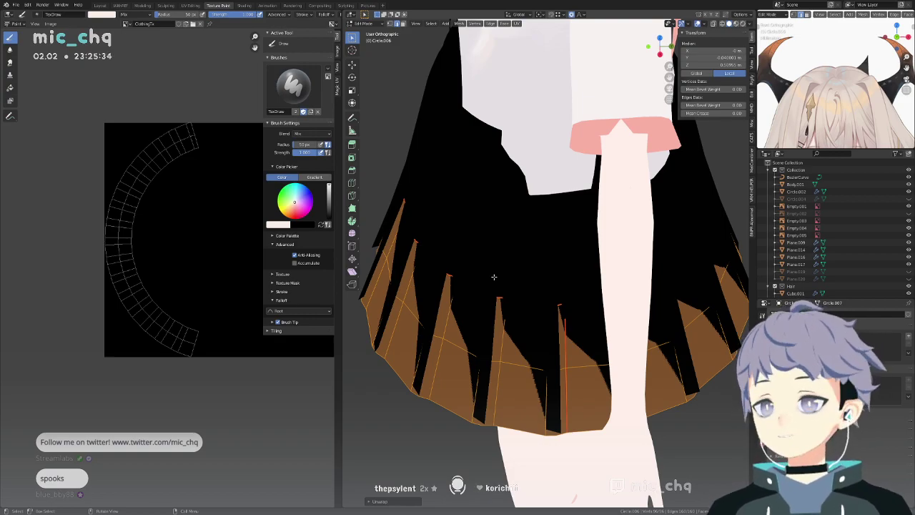
Undo the inner layer's last unwrap, horizontal loop cut and vertical seam.
scroll(510, 276, "down", 4)
key("ctrl+z")
key("ctrl+z")
key("ctrl+shift+z")
mouse_move(512, 276)
middle_mouse_down()
mouse_move(590, 271)
mouse_move(552, 286)
mouse_move(539, 257)
mouse_move(534, 313)
mouse_move(511, 329)
middle_mouse_up()
key("ctrl+z")
key("ctrl+z")
key("ctrl+z")
key("shift+z")
key("shift+z")
key("shift+z")
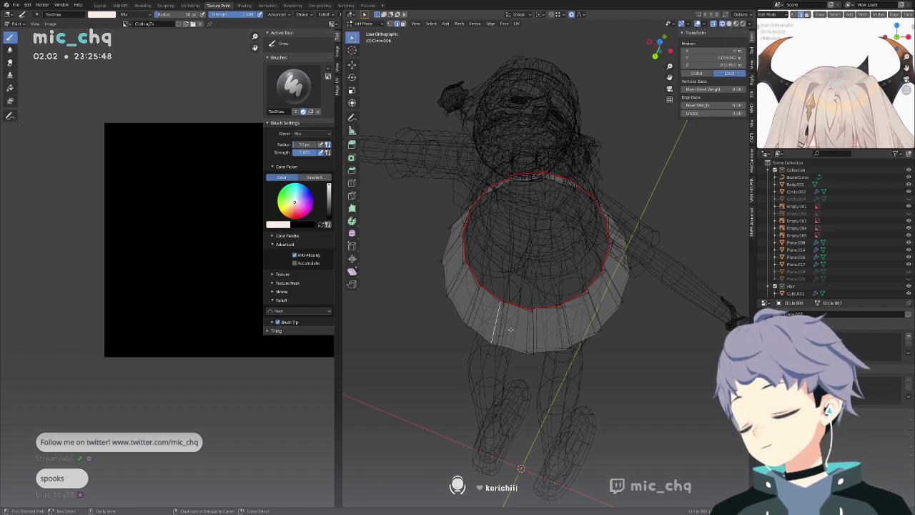
Mark the selected vertical edge of the inner layer as a seam and clear the selection.
key("ctrl+e")
left_click(509, 330)
key("a")
key("a")
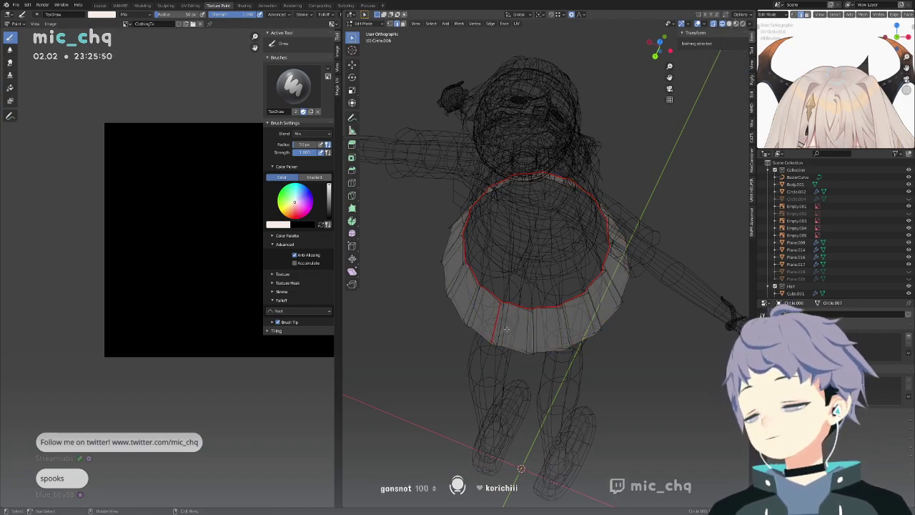
Apply Checker Deselect to the fully selected inner layer and dissolve the remaining alternate vertical edges.
key("a")
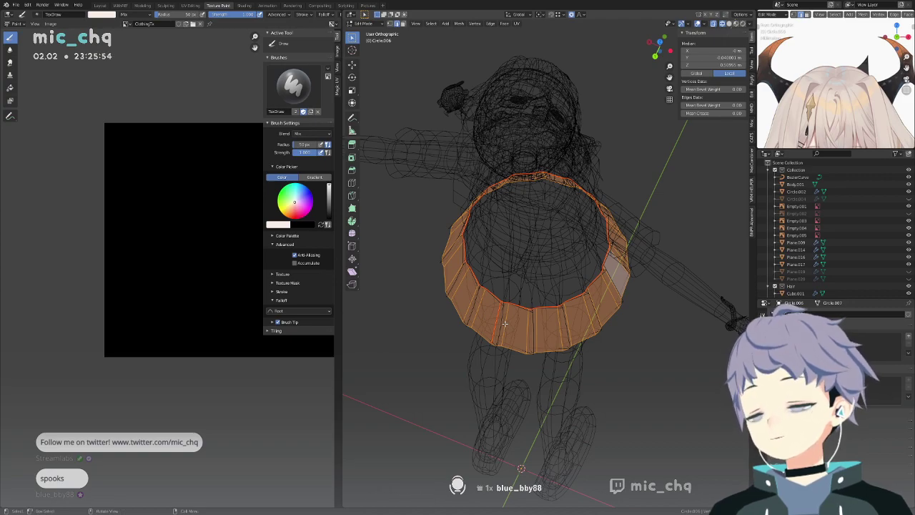
key("KP_1")
key("s")
left_click_drag(691, 238, 691, 238)
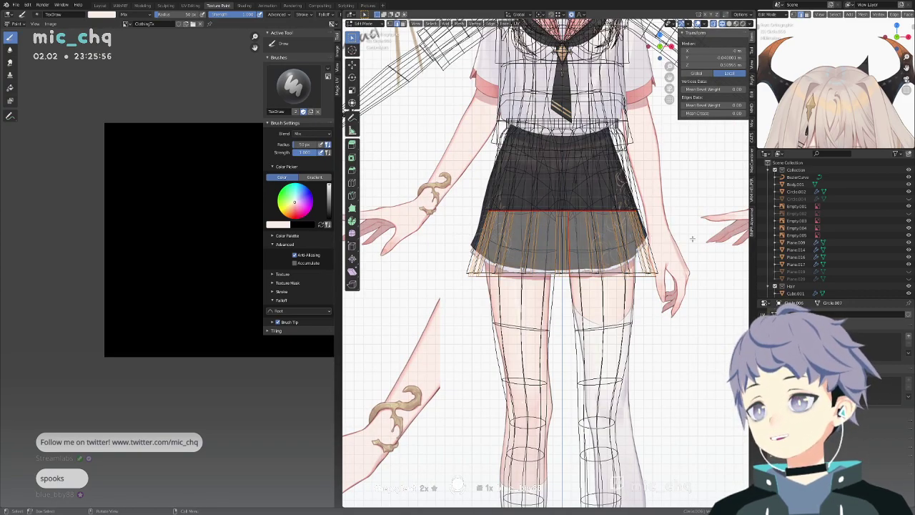
key("F3")
key("Return")
middle_click_drag(692, 239, 583, 261)
key("x")
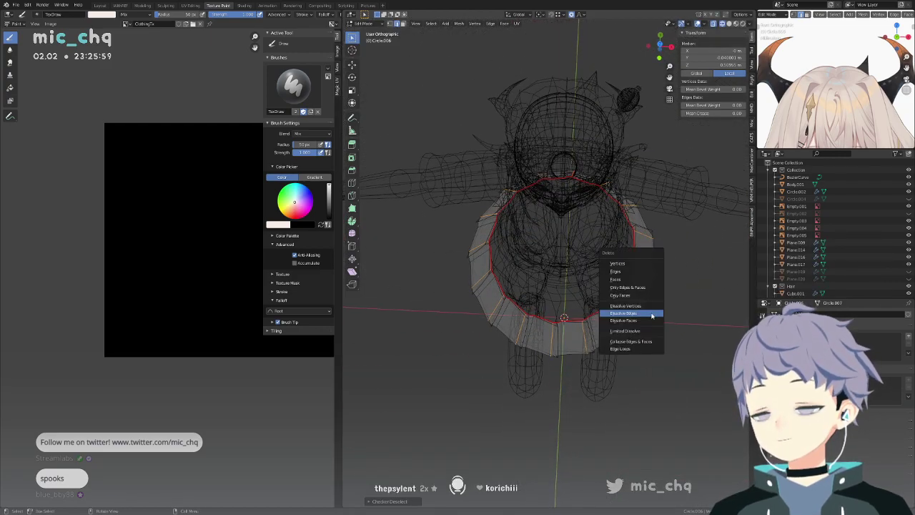
left_click(653, 315)
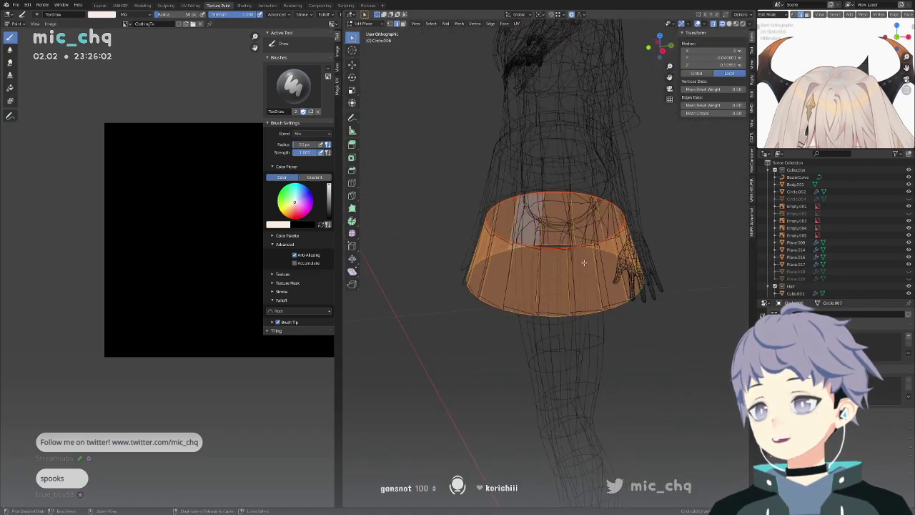
Unwrap the simplified inner layer without a vertical seam.
left_click(517, 24)
left_click(522, 29)
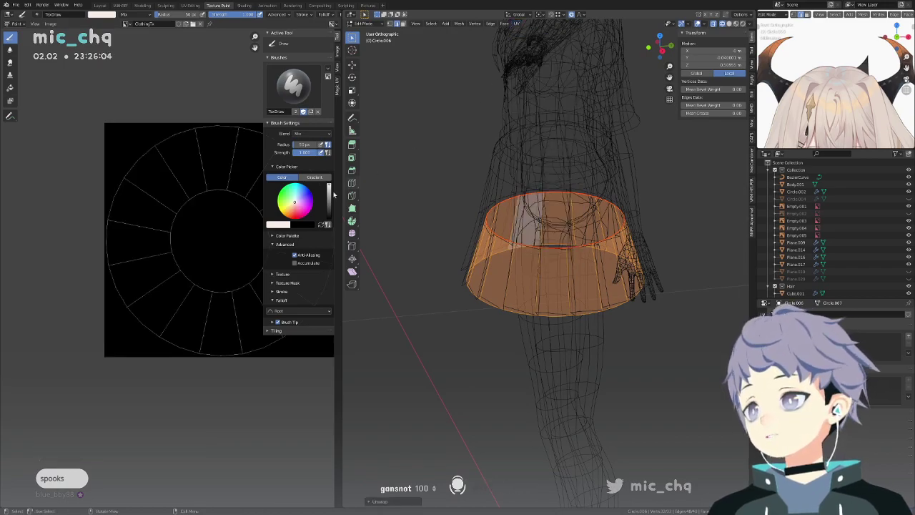
scroll(159, 254, "down", 2)
Mark the inner layer's back centre vertical edge as a seam and unwrap the whole layer.
middle_click_drag(515, 258, 537, 294)
left_click(564, 327)
key("KP_1")
key("KP_3")
key("ctrl+KP_1")
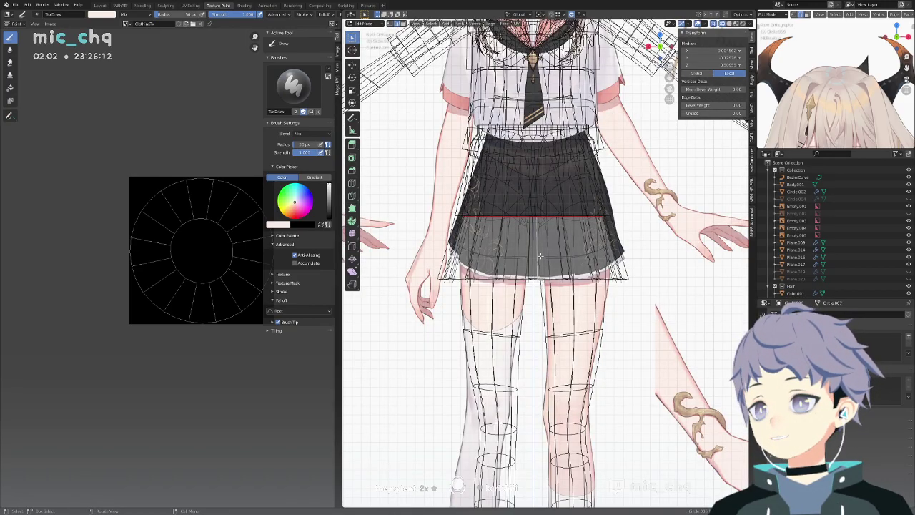
middle_click_drag(542, 257, 536, 306)
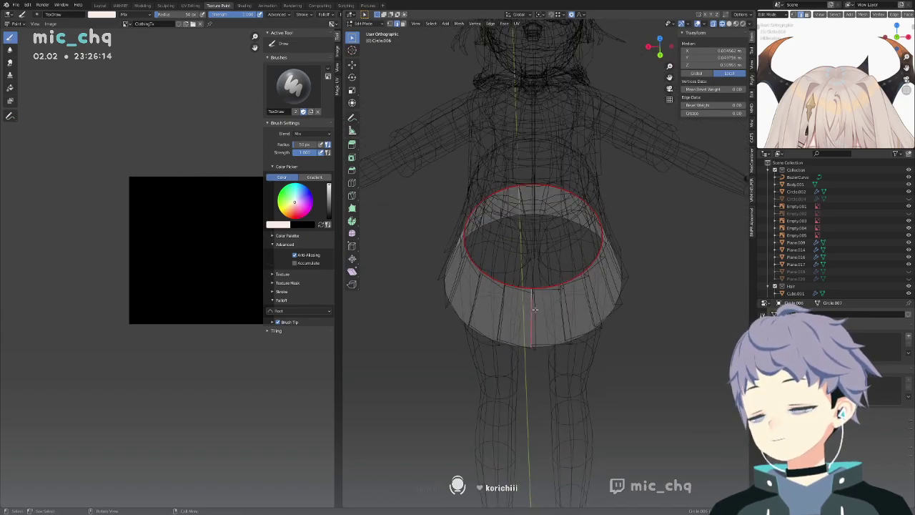
key("a")
left_click(516, 24)
left_click(529, 31)
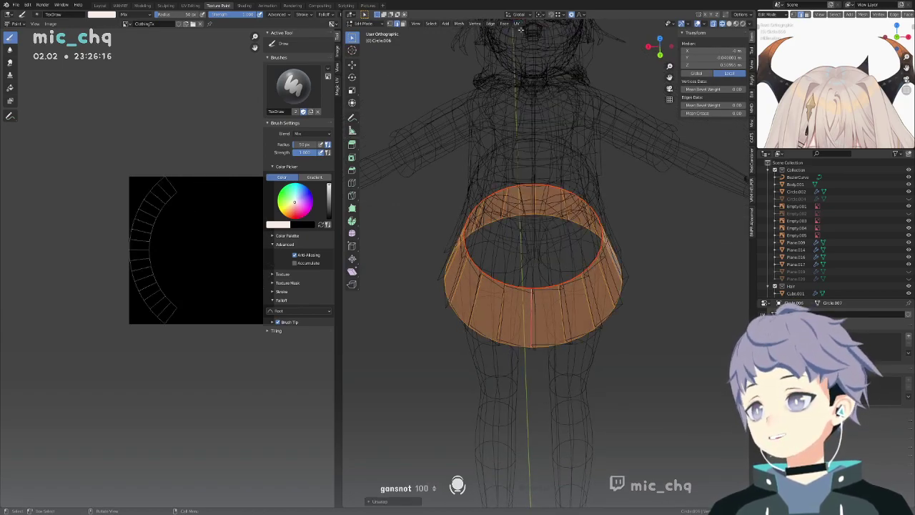
Examine the inner layer's hem against the scalloped lace trim in the front reference drawing.
key("KP_1")
key("shift+z")
scroll(609, 270, "up", 5)
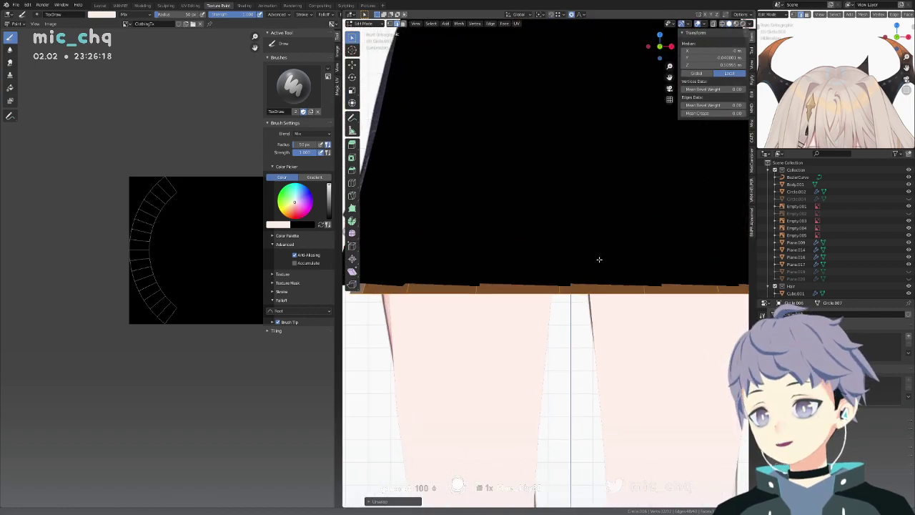
key("Tab")
key("shift+z")
scroll(577, 282, "down", 4)
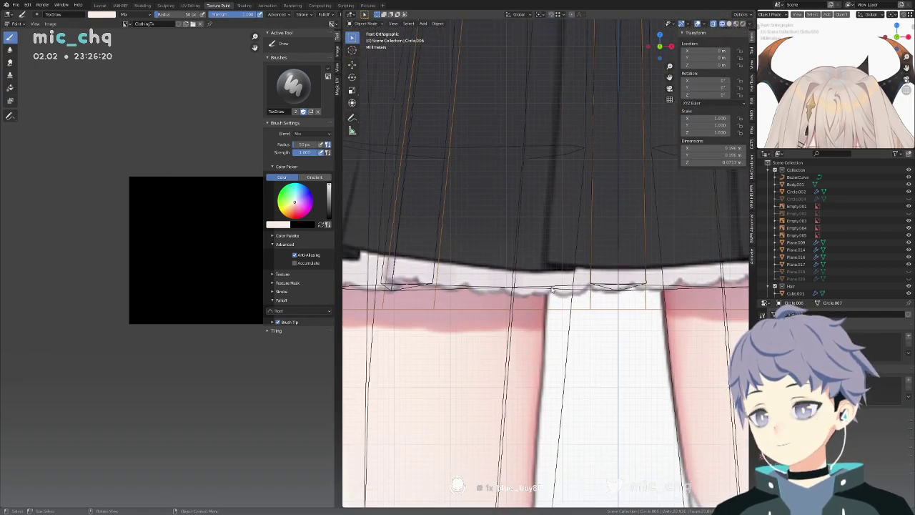
scroll(591, 292, "up", 4)
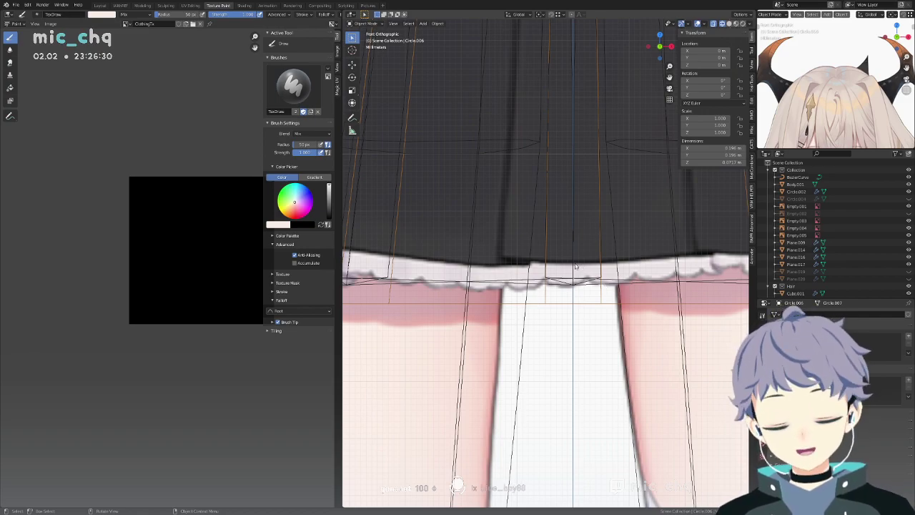
scroll(576, 266, "up", 4)
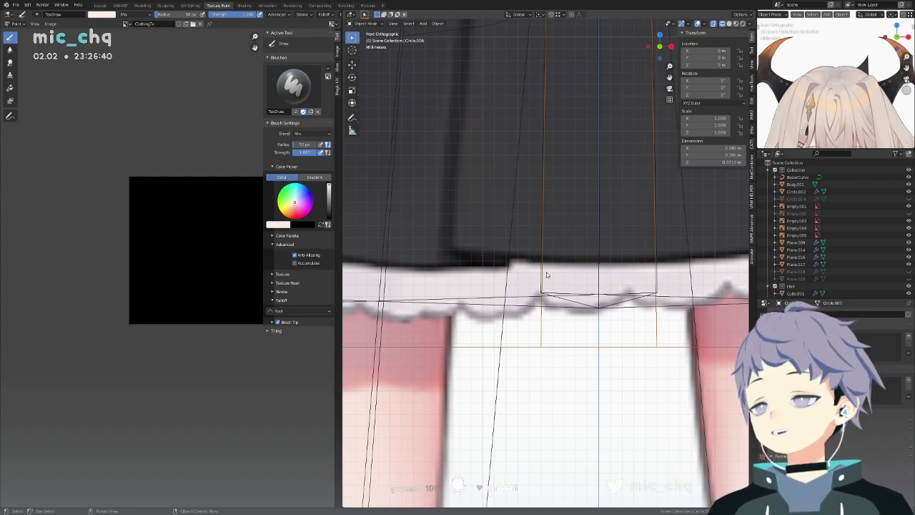
Enter Edit Mode on the skirt's inner layer and open its UV layout in the UV Editing workspace.
scroll(558, 277, "down", 3)
scroll(561, 274, "down", 2)
scroll(551, 274, "down", 2)
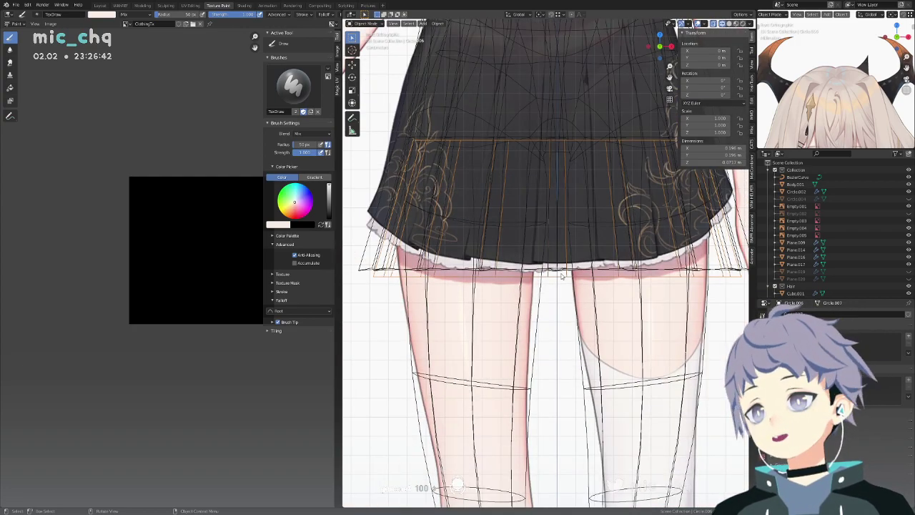
key("Tab")
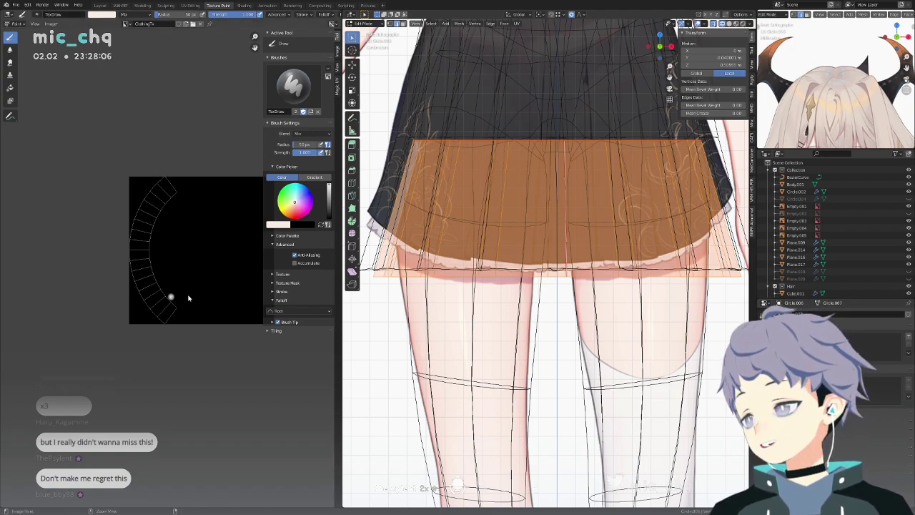
middle_click_drag(186, 313, 197, 325)
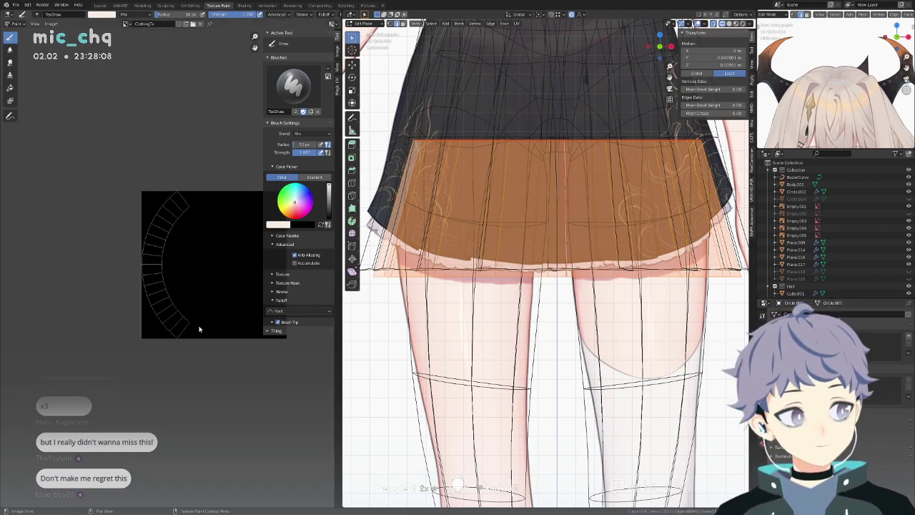
scroll(199, 326, "up", 5)
scroll(199, 326, "down", 3)
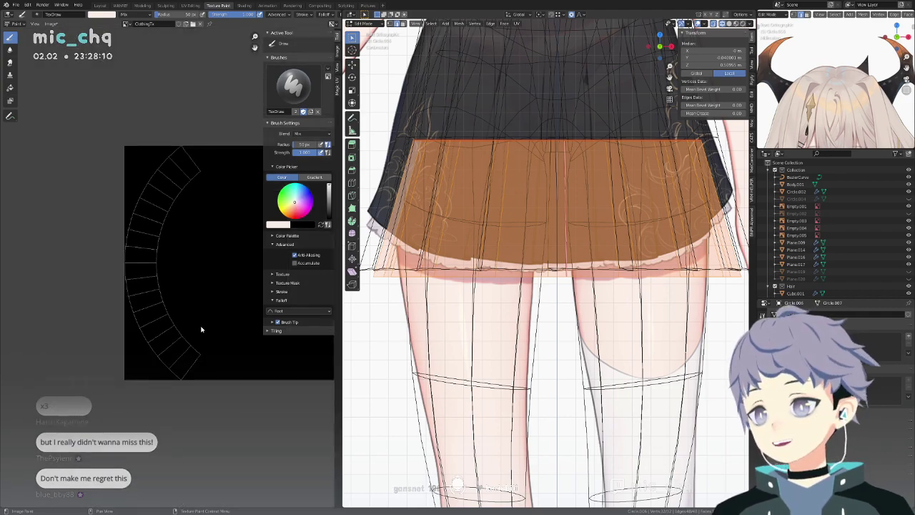
scroll(188, 333, "up", 4)
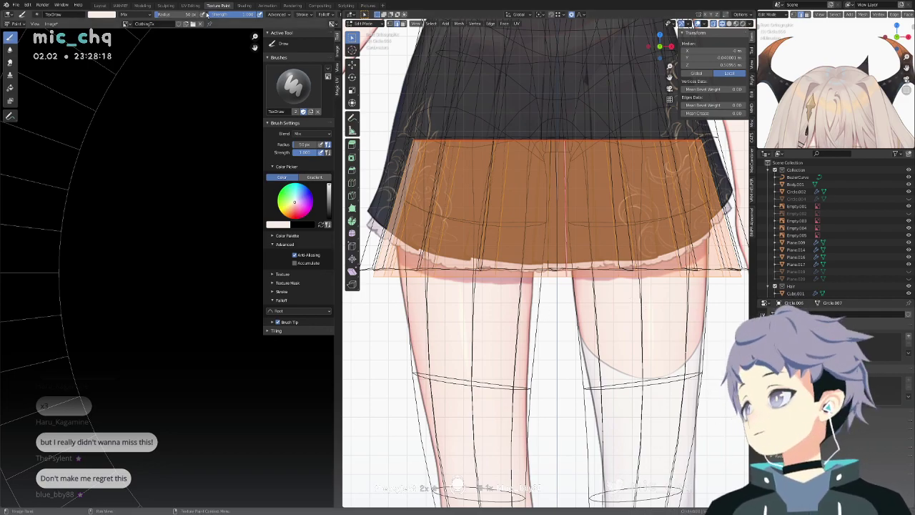
left_click(50, 24)
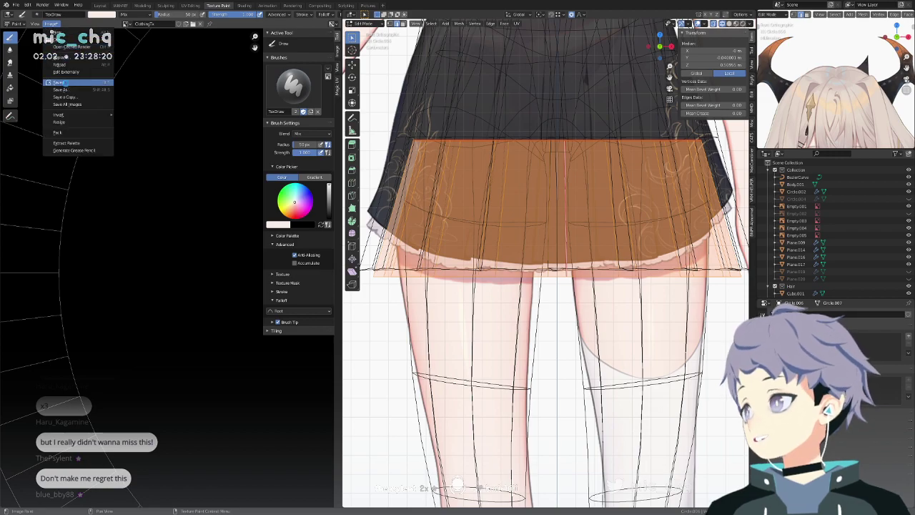
left_click(49, 23)
left_click(189, 5)
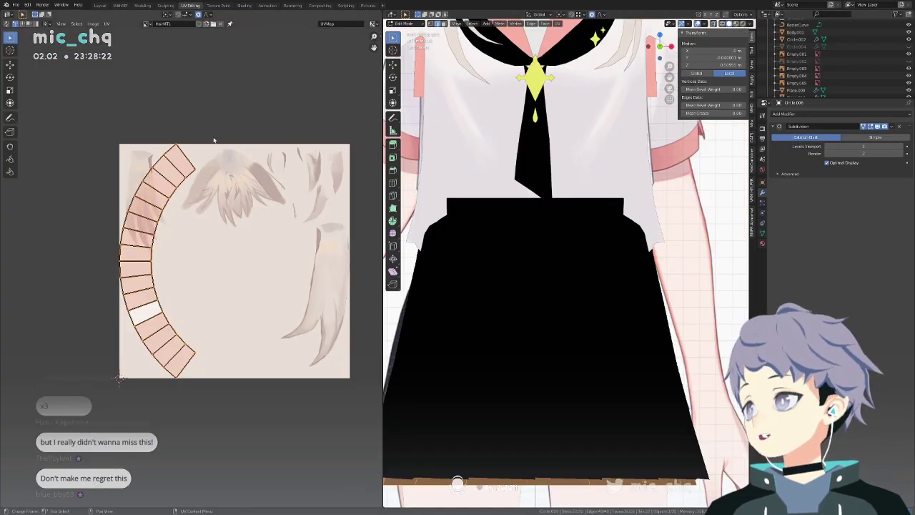
Rotate the inner layer's arc-shaped UV island by 90 degrees and move it over the texture's lower right corner.
type("r")
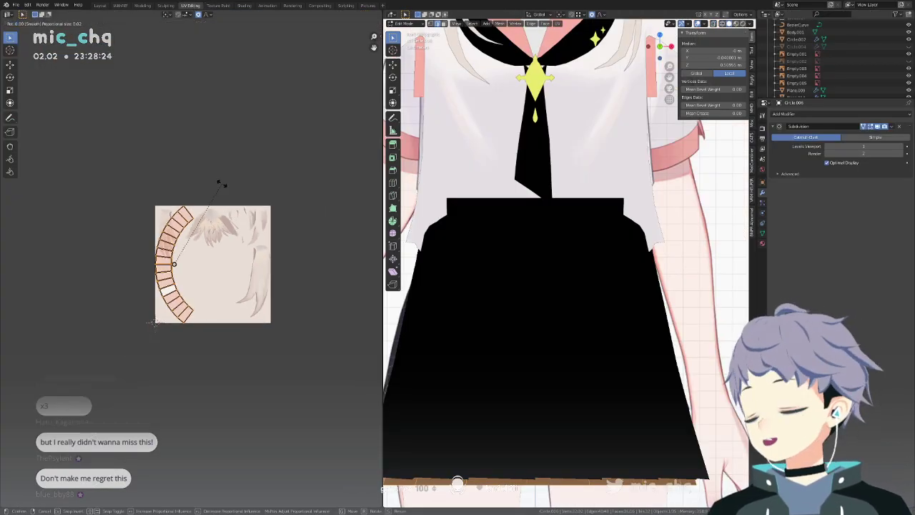
type("90")
key("Return")
key("g")
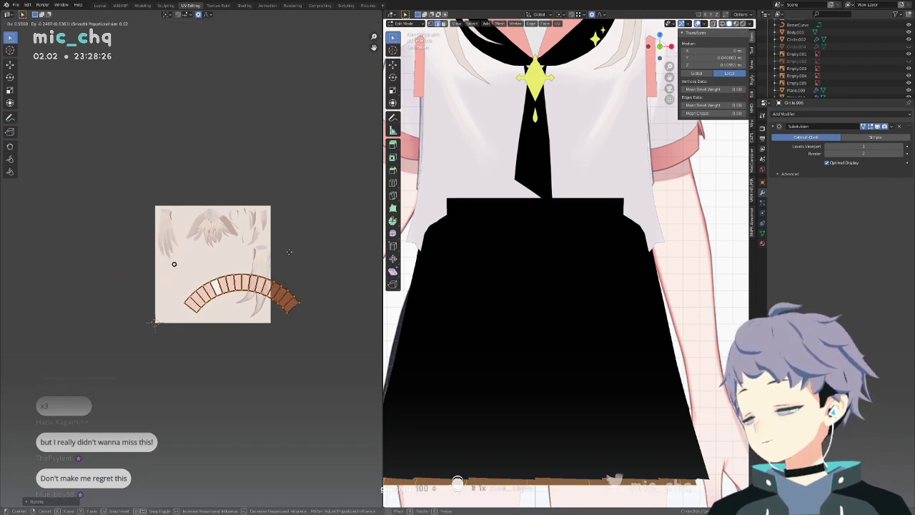
left_click(300, 252)
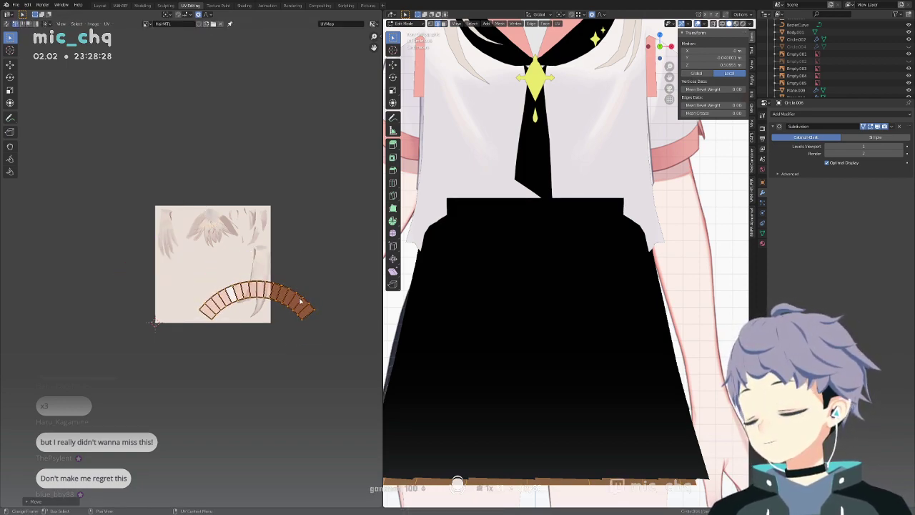
scroll(210, 244, "up", 5)
middle_click_drag(210, 243, 107, 192)
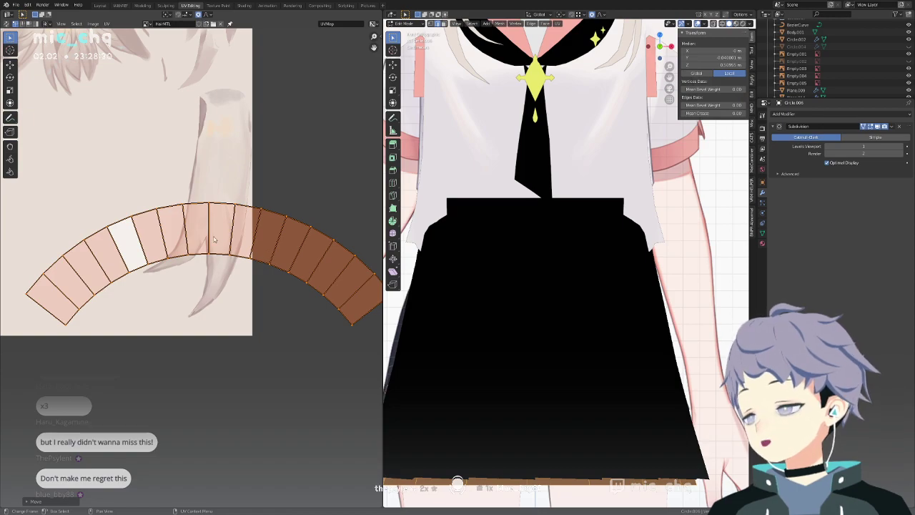
Select only the UV vertices along the arc's inner, lower edge from end to end.
key("alt+a")
scroll(200, 257, "down", 3)
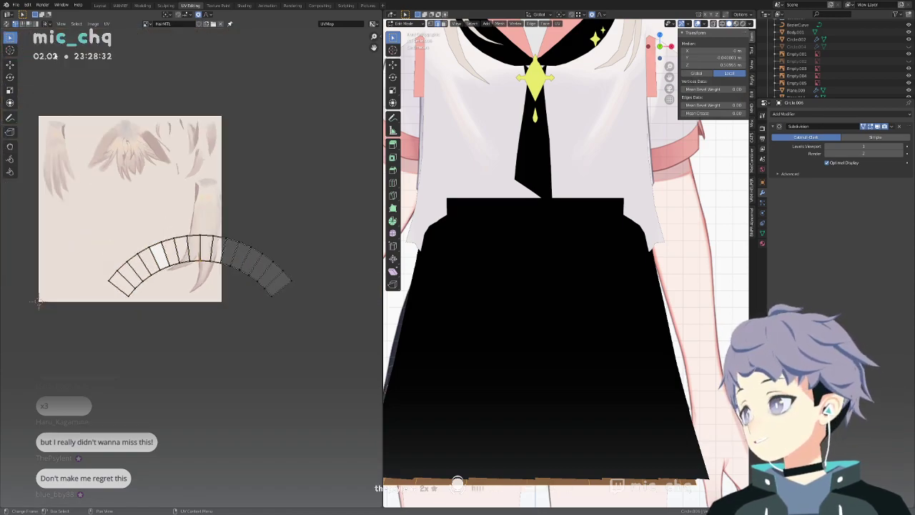
left_click_drag(122, 279, 166, 327)
left_click_drag(153, 266, 185, 285, "shift")
mouse_move(172, 253)
left_mouse_down("shift")
mouse_move(225, 288)
mouse_move(254, 281)
left_mouse_up("shift")
left_click_drag(222, 264, 276, 307, "shift")
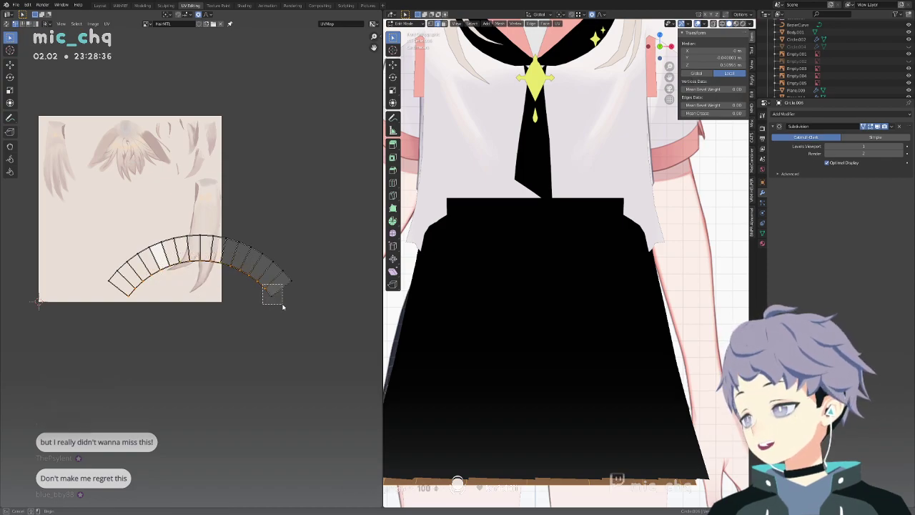
Try scaling the selected inner edge of the arc to 0 on both axes, and undo it.
key("s")
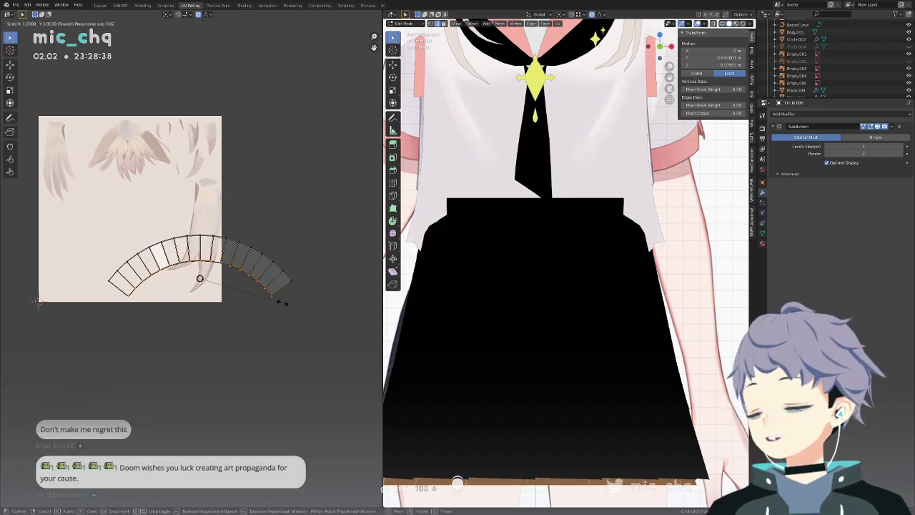
key("0")
key("Return")
key("ctrl+z")
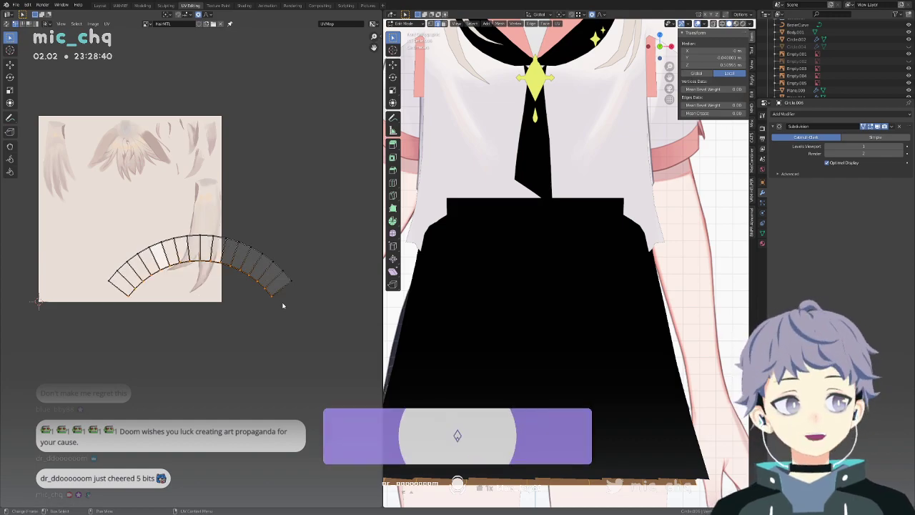
Try to straighten the arc's selected lower edge by scaling it to 0 along Y.
middle_click_drag(225, 284, 274, 293)
scroll(274, 290, "up", 4)
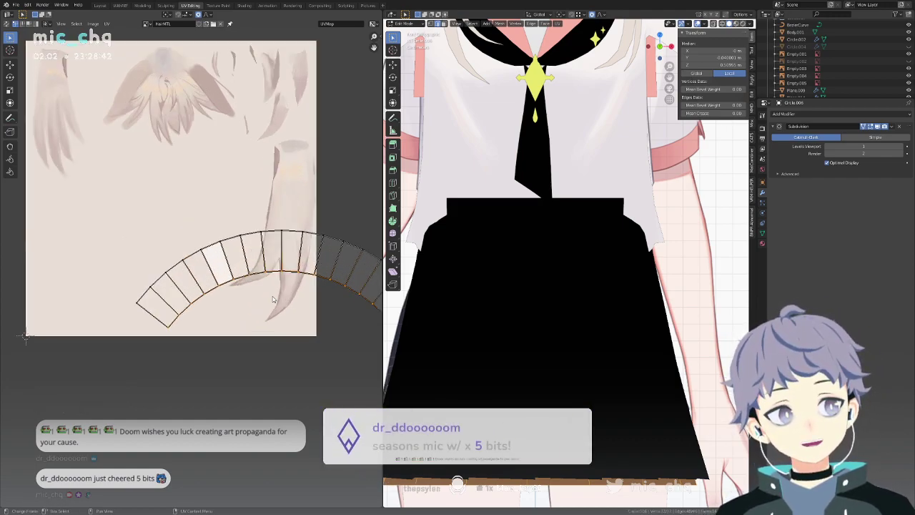
scroll(272, 298, "down", 2)
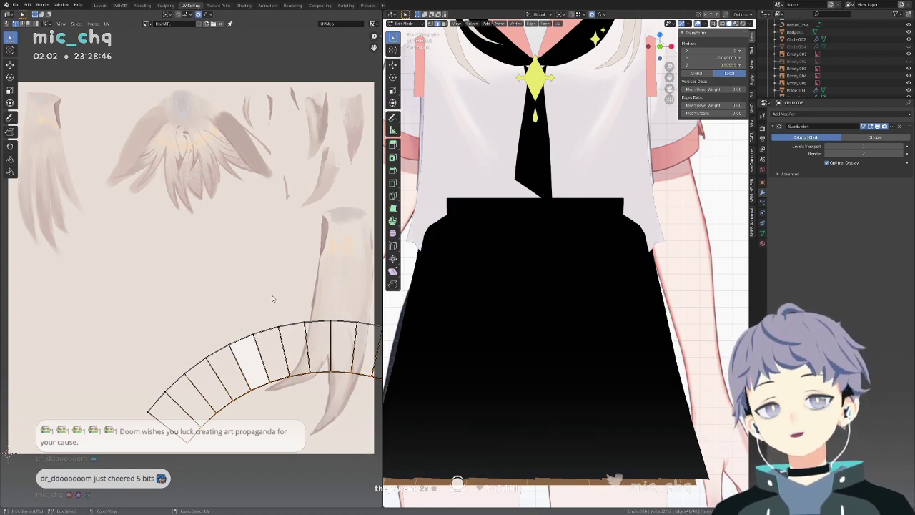
middle_click_drag(268, 286, 214, 201)
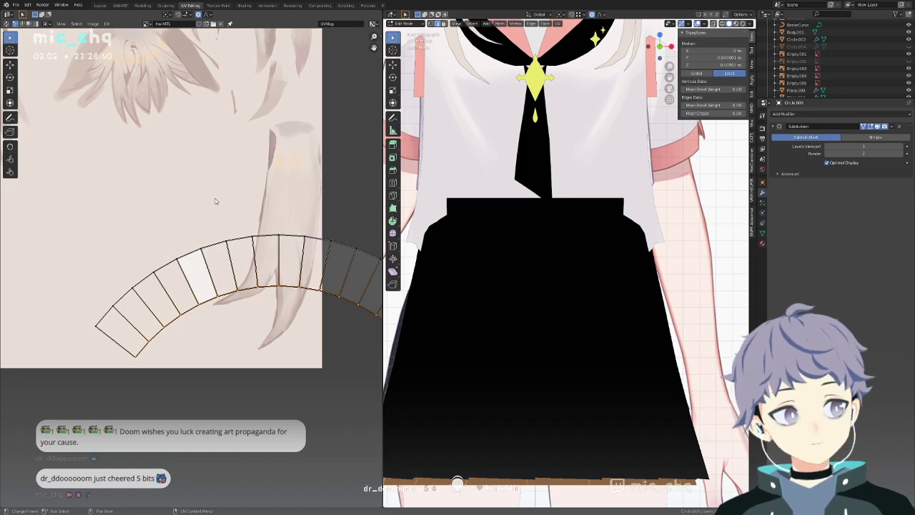
key("s")
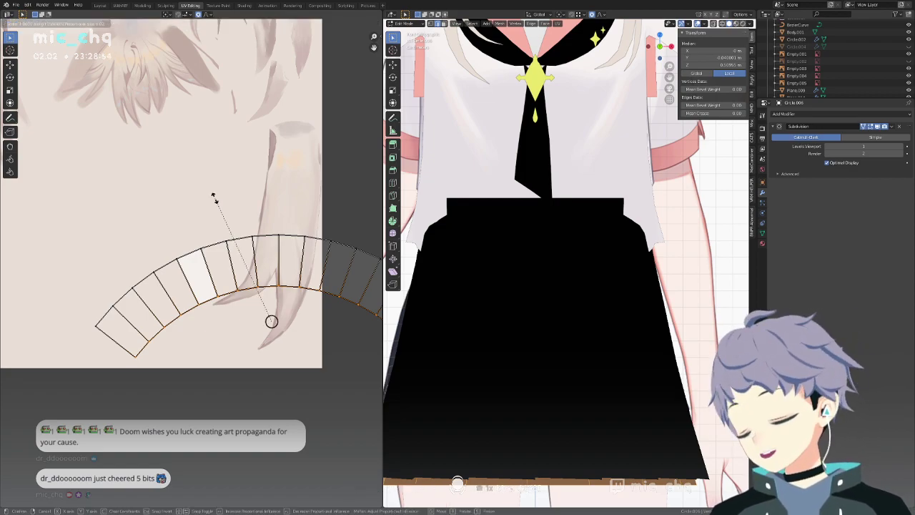
key("y")
key("0")
key("Return")
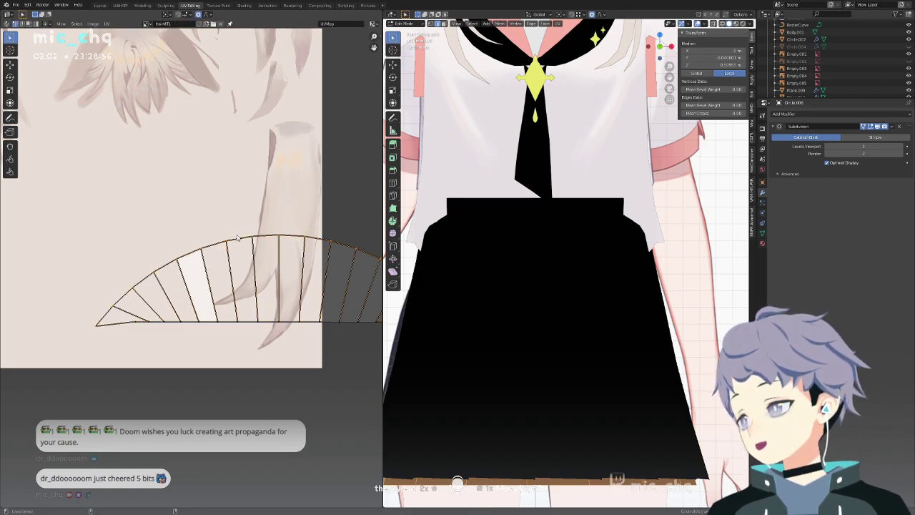
Try to straighten the arc's upper edge by scaling it to 0 along Y.
key("s")
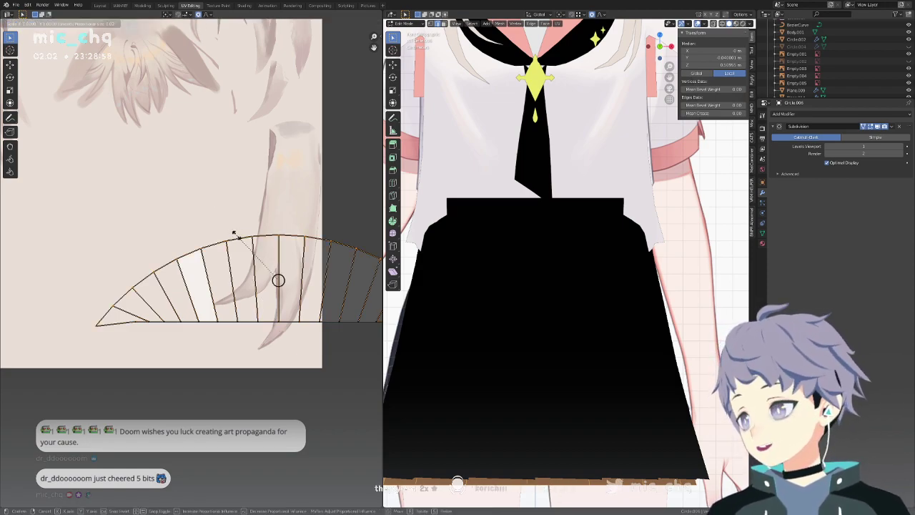
key("y")
key("0")
key("Return")
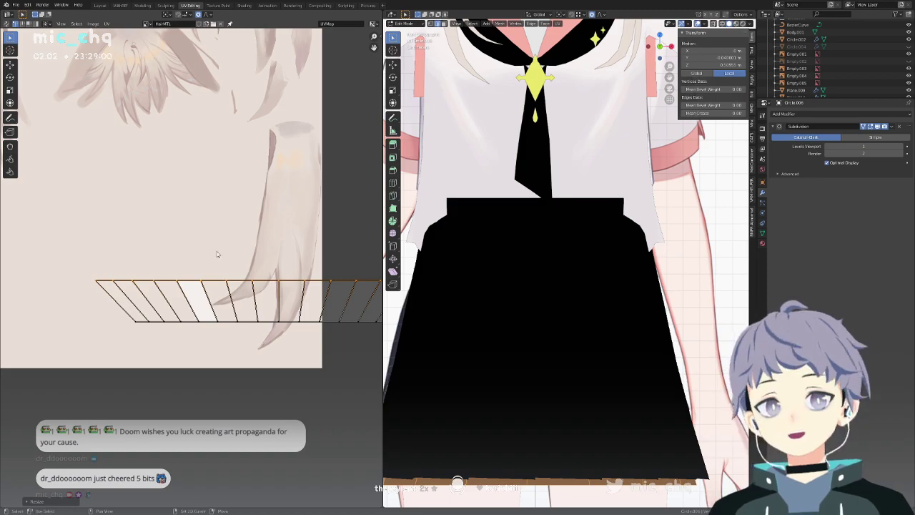
Check both ends of the flattened UV strip and undo the straightening of its upper and lower edges.
middle_click_drag(111, 267, 124, 244)
left_click_drag(89, 242, 137, 331)
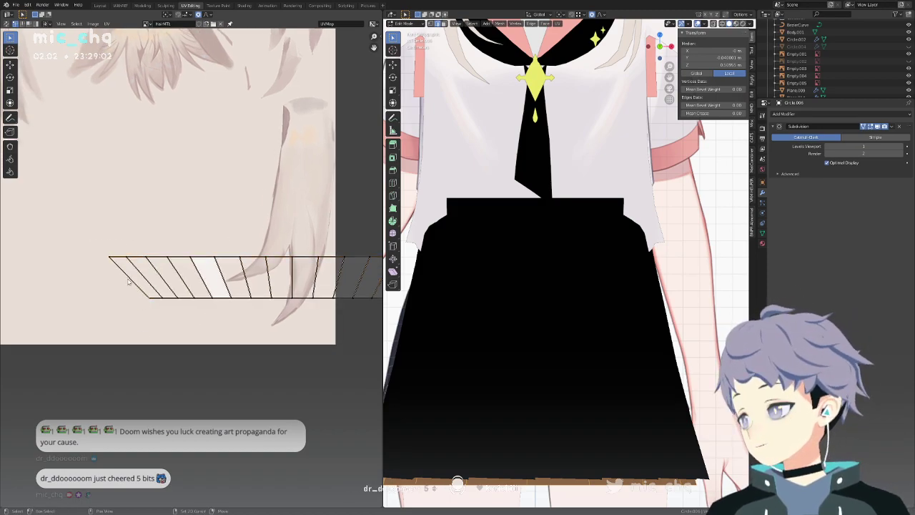
middle_click_drag(233, 323, 167, 300)
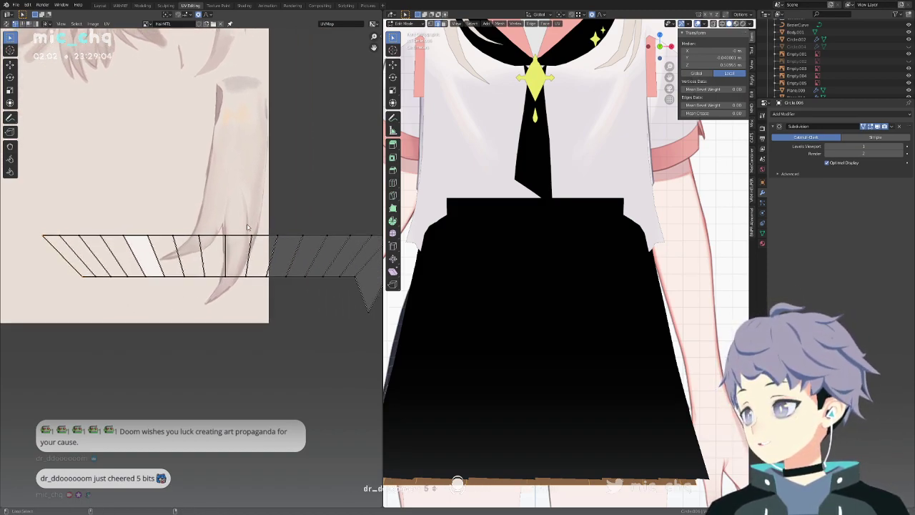
scroll(303, 262, "down", 1)
key("ctrl+z")
key("ctrl+z")
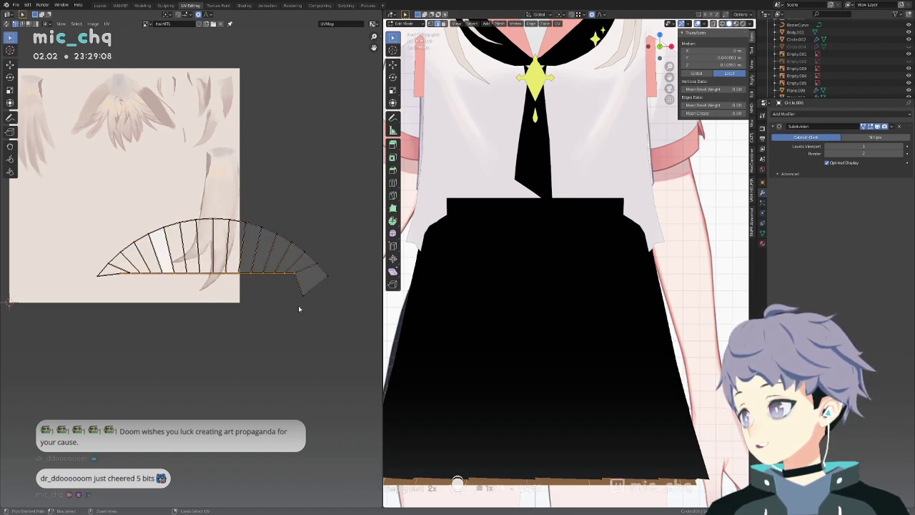
key("ctrl+z")
Straighten the arc's complete lower edge and its upper edge by scaling each to 0 along Y.
key("s")
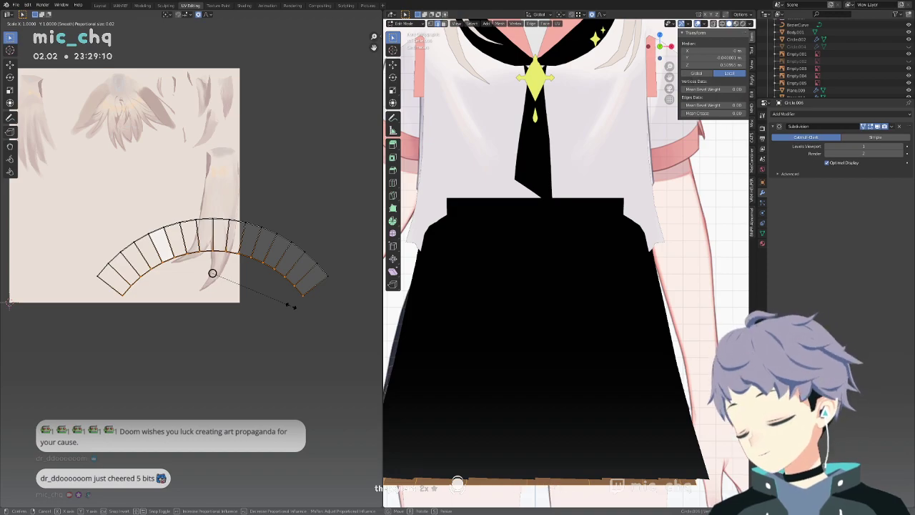
key("y")
key("0")
key("Return")
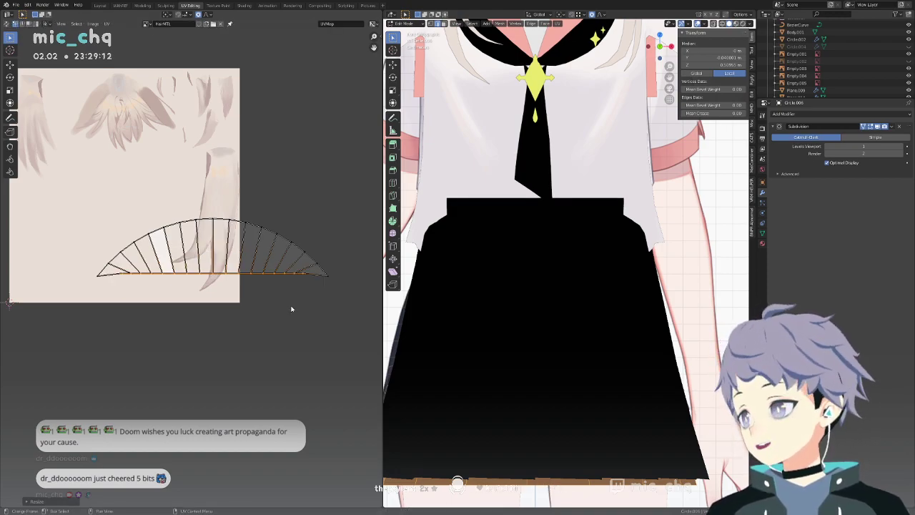
key("s")
key("y")
key("0")
key("Return")
Scale the UV strip's upper edge down to the width of its lower edge, making the dividing edges vertical.
key("s")
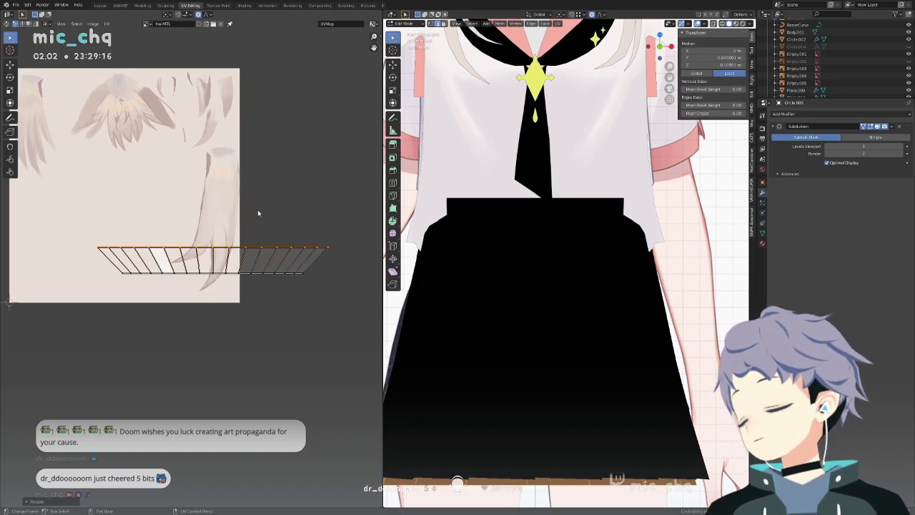
left_click(253, 225)
scroll(194, 266, "up", 6)
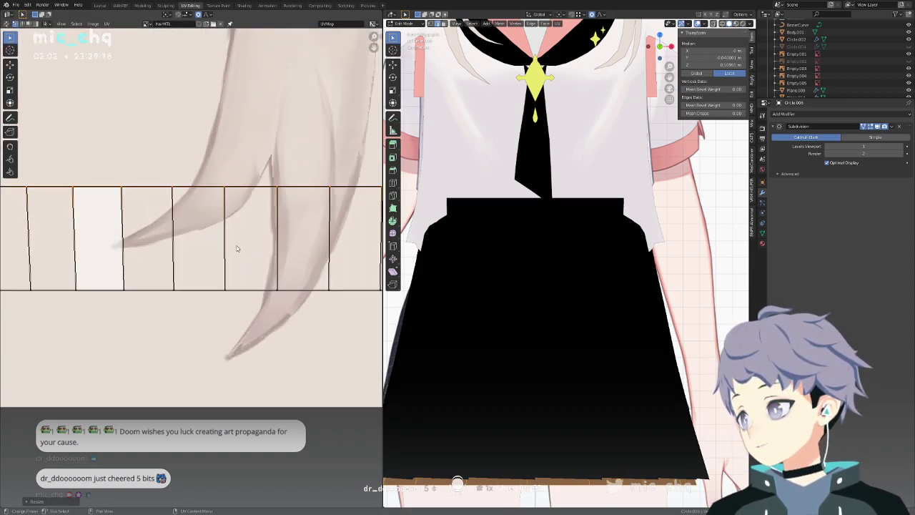
key("s")
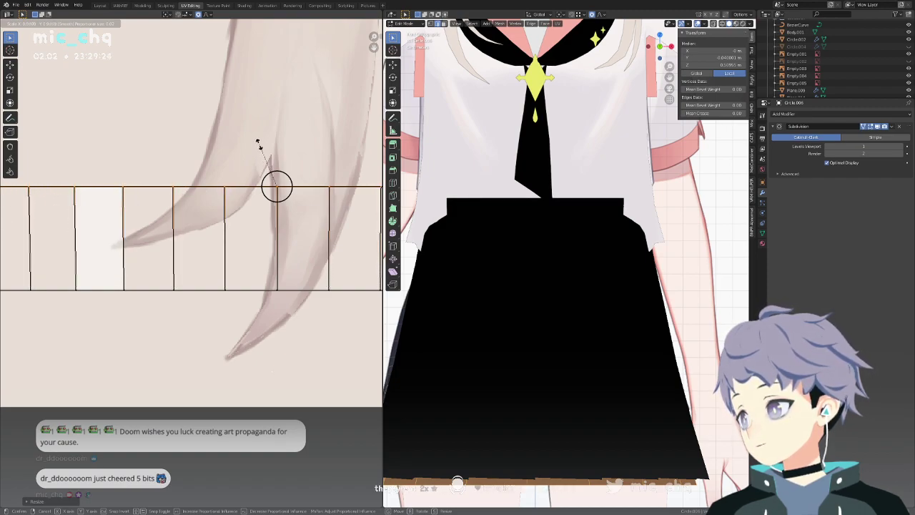
left_click(258, 143)
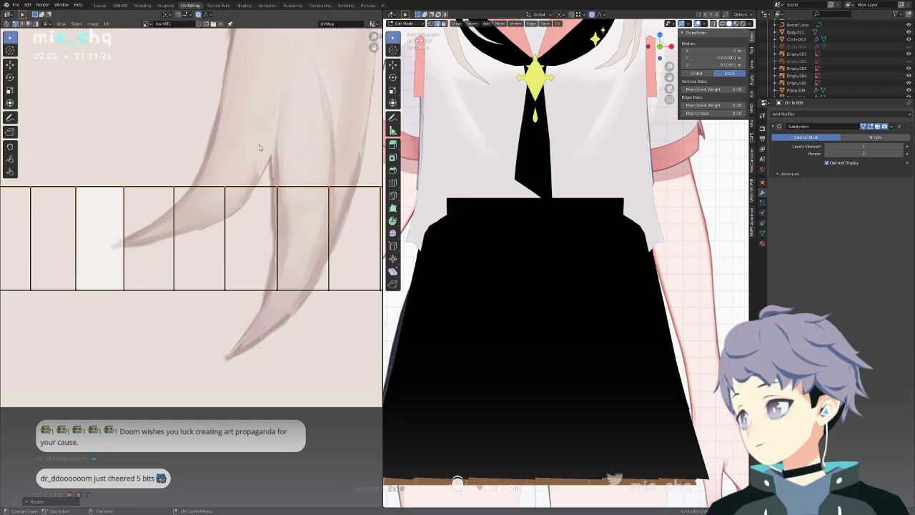
Move the whole straightened UV strip and scale it down to fit in the texture's lower right corner.
scroll(260, 151, "down", 5)
key("g")
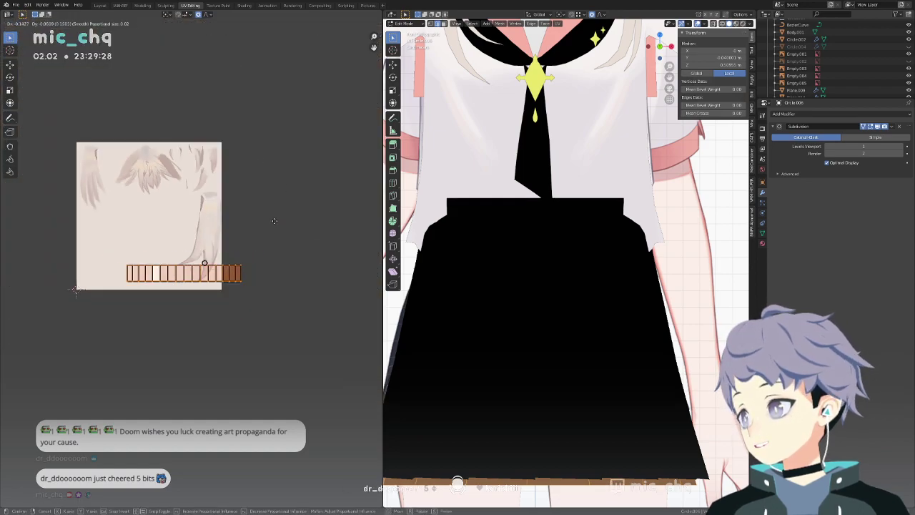
left_click(272, 229)
key("s")
left_click(269, 231)
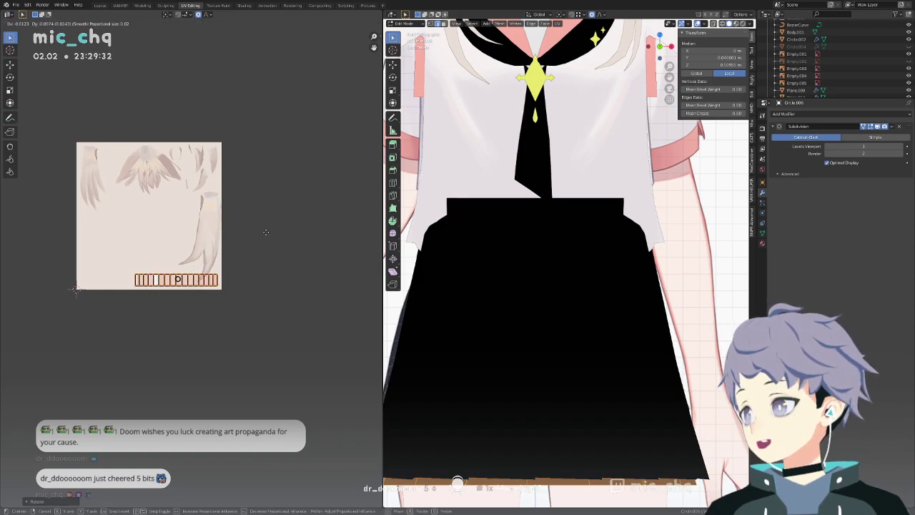
Slightly scale down the skirt inner layer's UV strip and move it into the texture's lower right corner, clear of the circular UV island.
key("Tab")
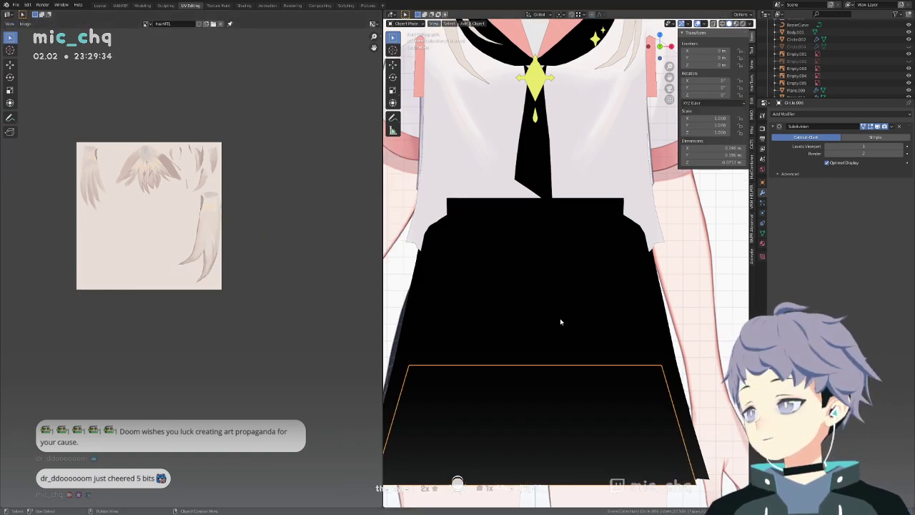
left_click(559, 336)
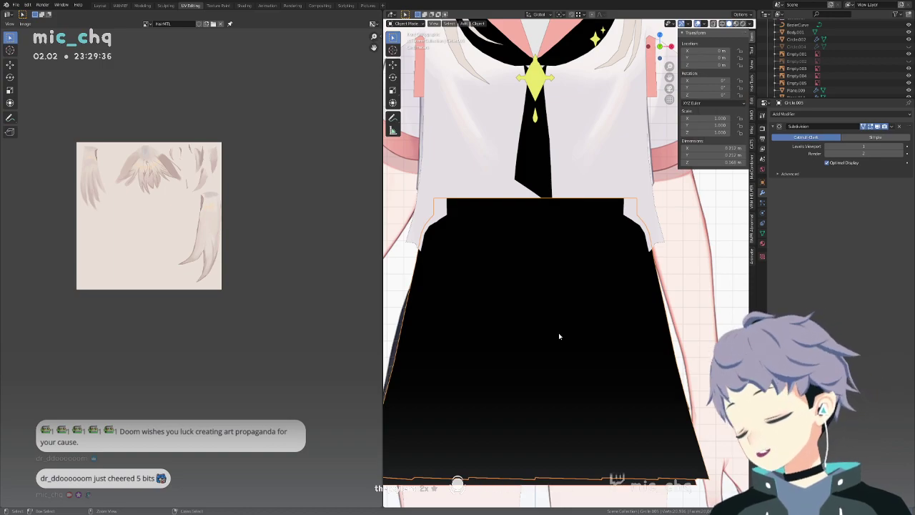
key("Tab")
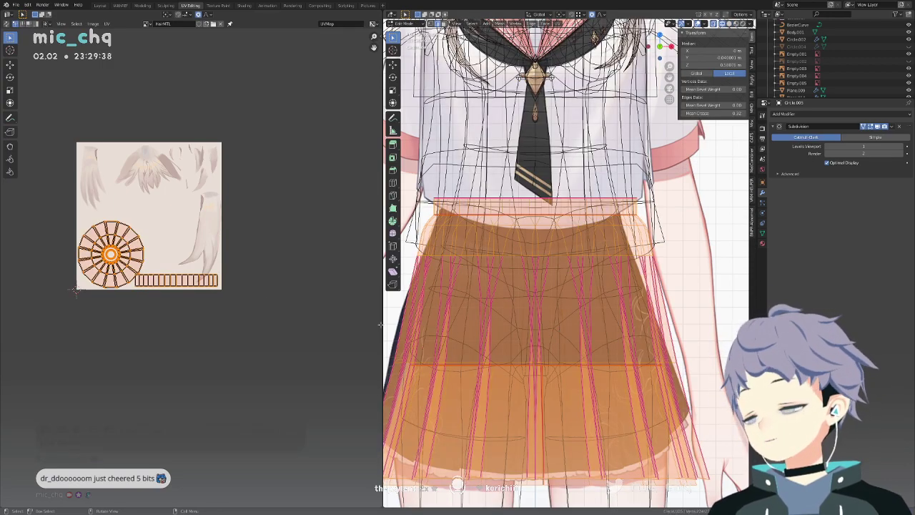
scroll(204, 282, "up", 4)
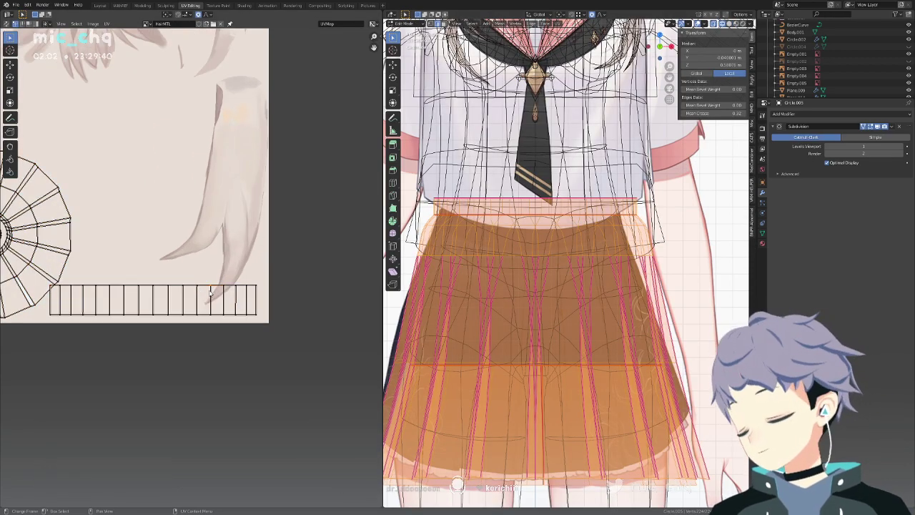
key("l")
key("s")
left_click(245, 289)
key("g")
left_click(250, 291)
middle_click_drag(267, 283, 286, 284)
key("g")
left_click(289, 286)
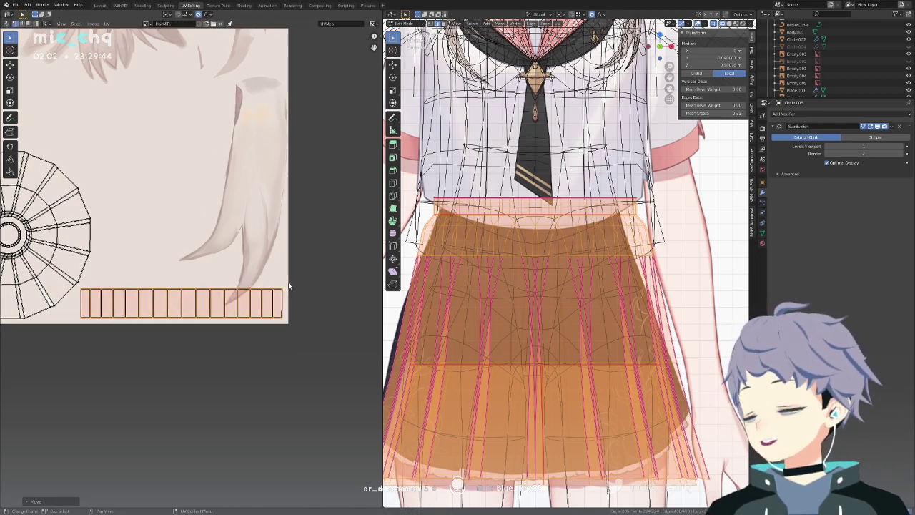
key("Tab")
key("Tab")
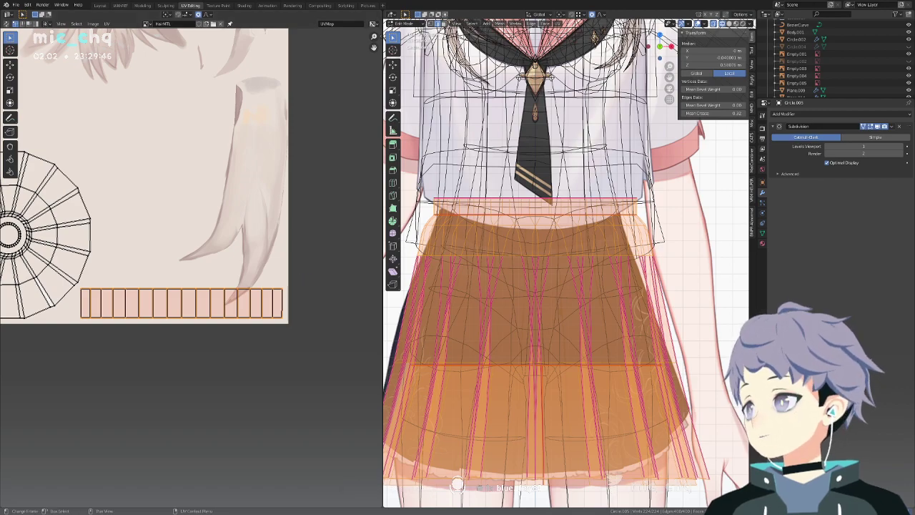
Switch to the Texture Paint workspace and select only the skirt's inner layer faces in Edit Mode.
left_click(218, 5)
scroll(243, 299, "down", 3)
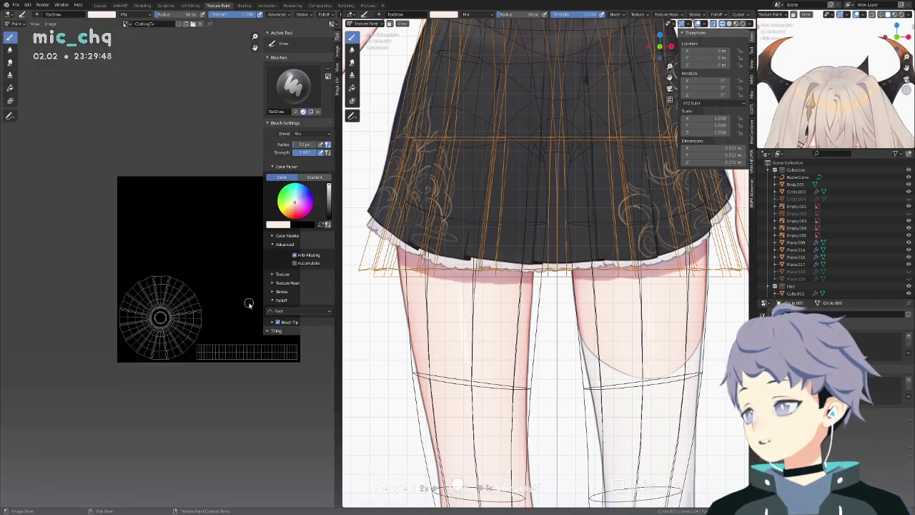
key("Tab")
key("ctrl+Tab")
left_click(424, 241)
key("Tab")
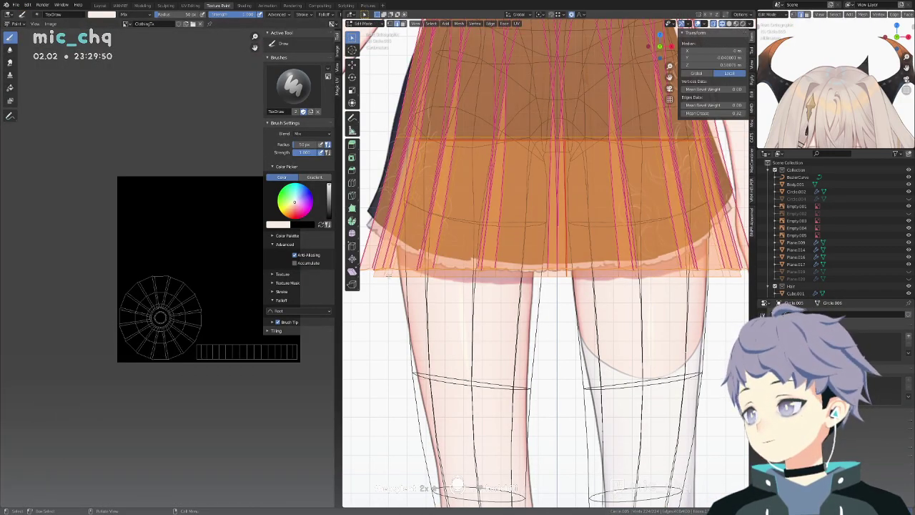
left_click(388, 274)
key("a")
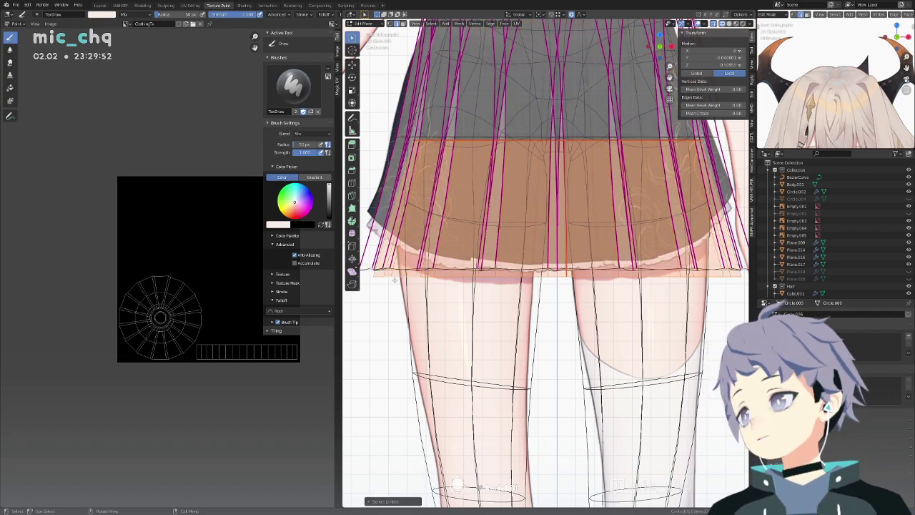
key("Tab")
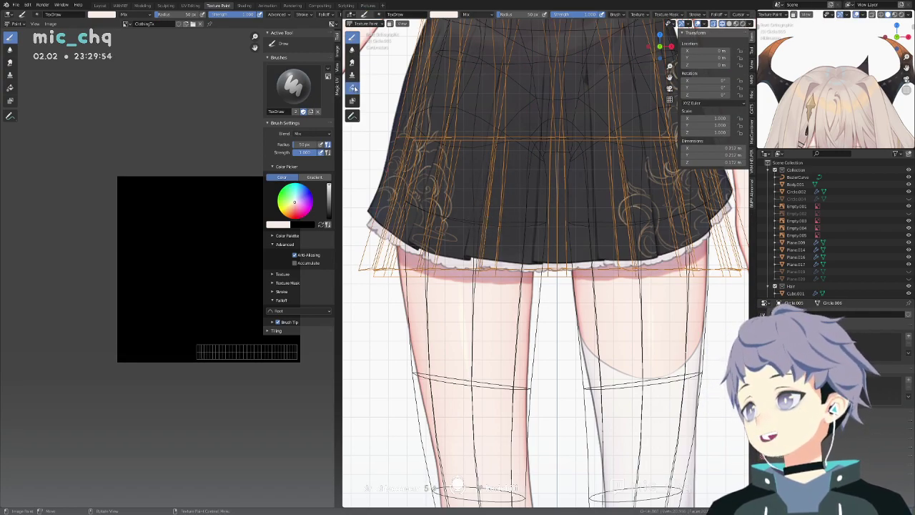
Choose the Fill tool and sample the off-white colour of the reference's lace trim.
left_click(353, 87)
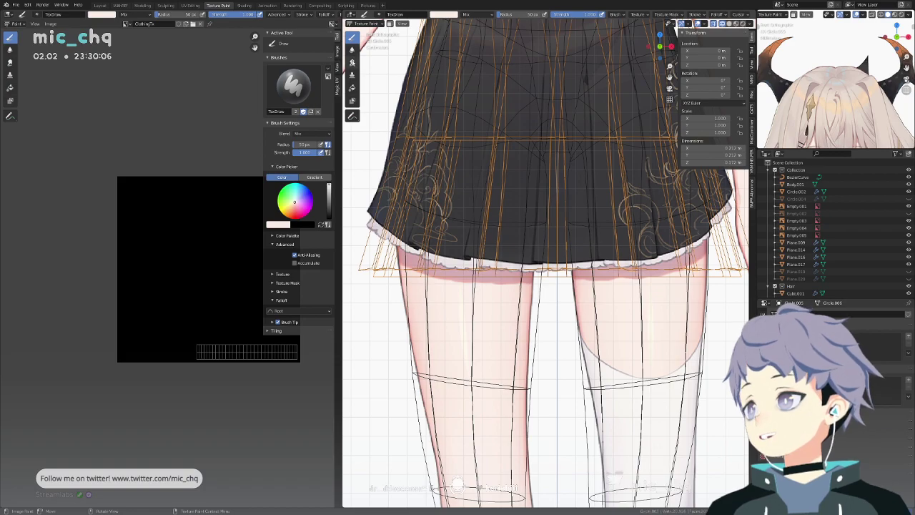
left_click(351, 87)
key("s")
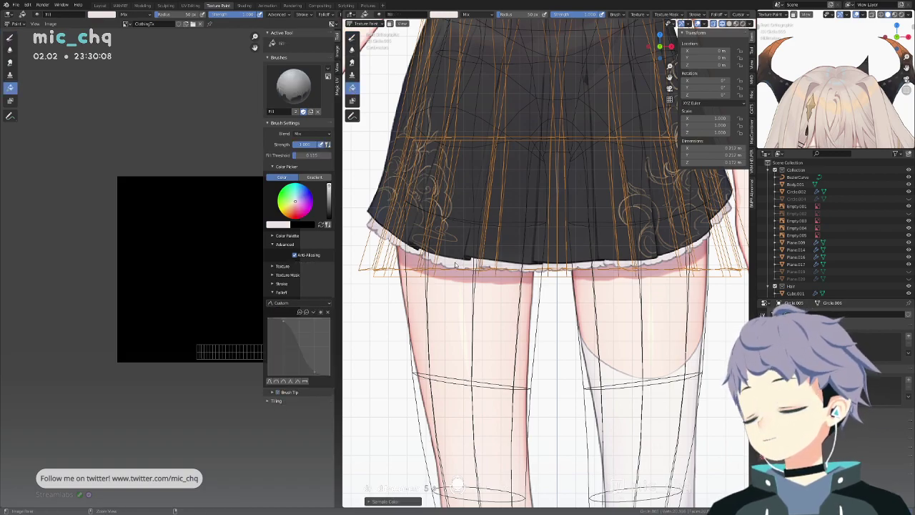
Try to fill the skirt with the sampled off-white in Texture Paint mode without a face mask, and undo the fill.
key("Tab")
key("ctrl+Tab")
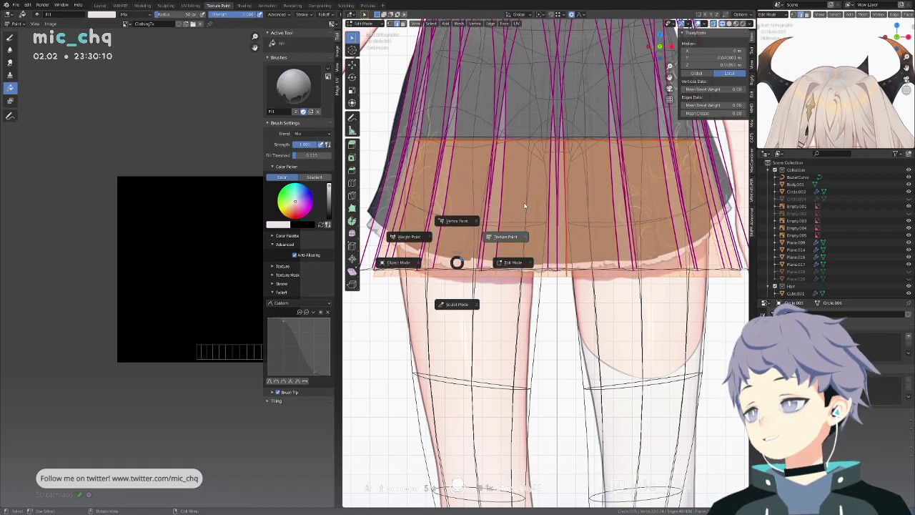
left_click(525, 205)
left_click(160, 317)
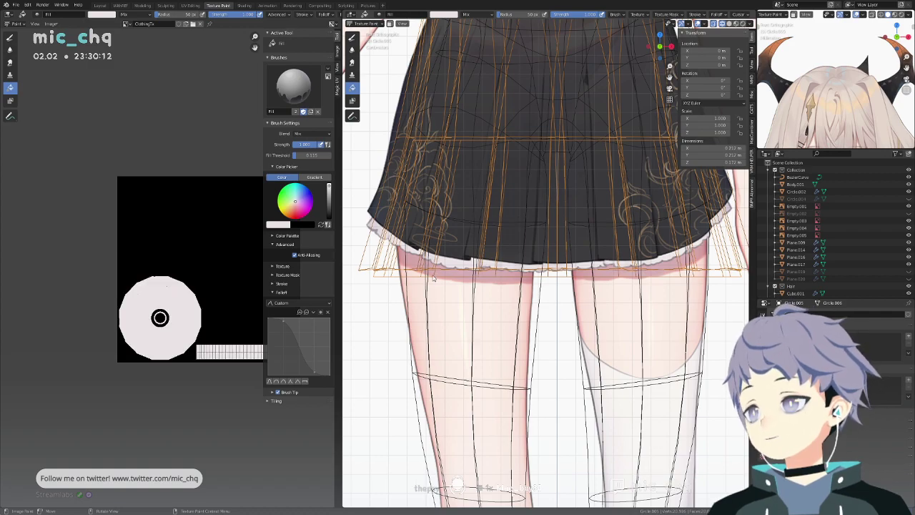
key("ctrl+z")
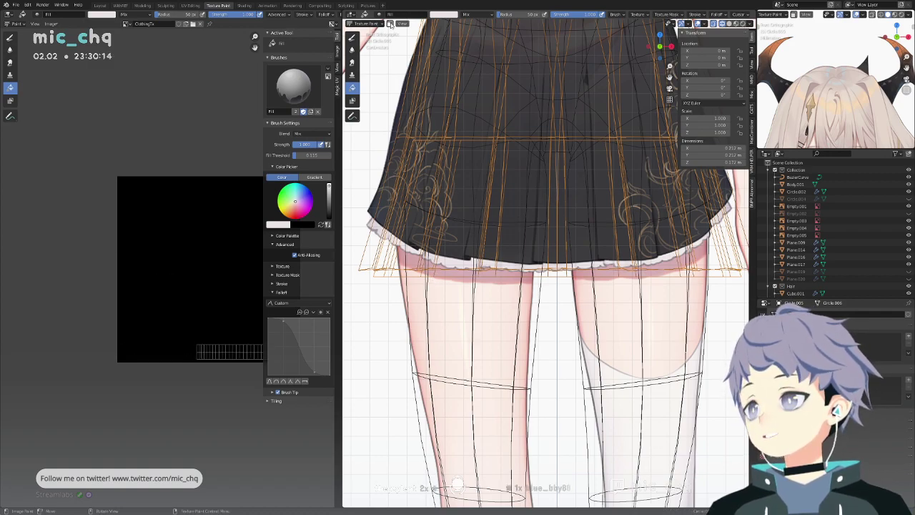
Mask painting to the selected faces, fill the inner layer with the sampled off-white, and inspect it in Object Mode with x-ray off.
left_click(397, 277)
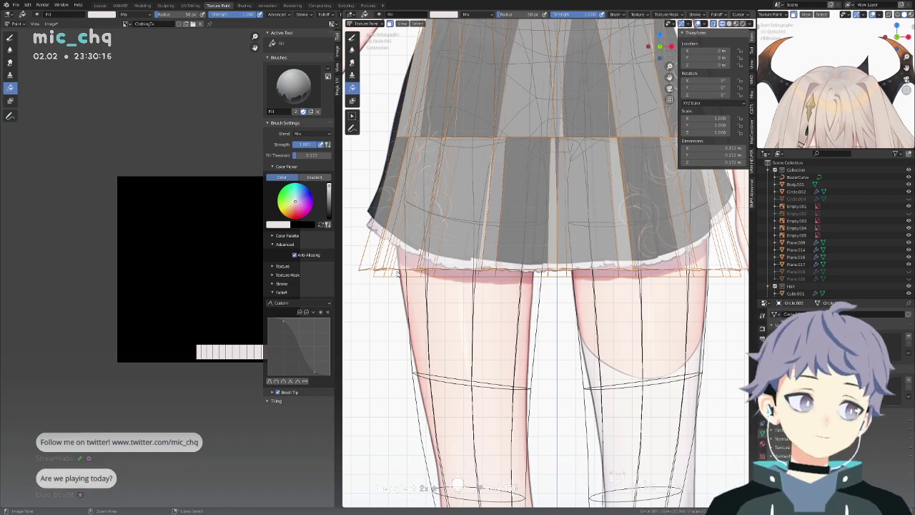
key("ctrl+Tab")
left_click(412, 252)
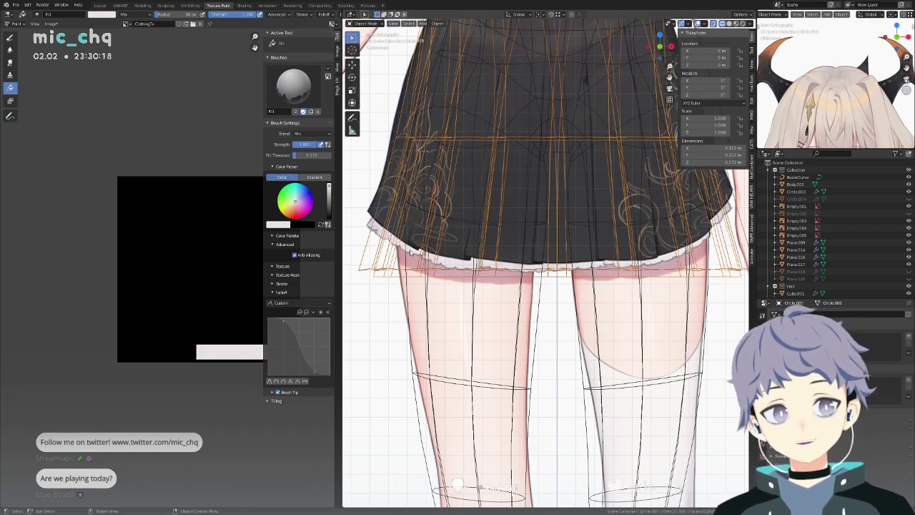
key("shift+alt+z")
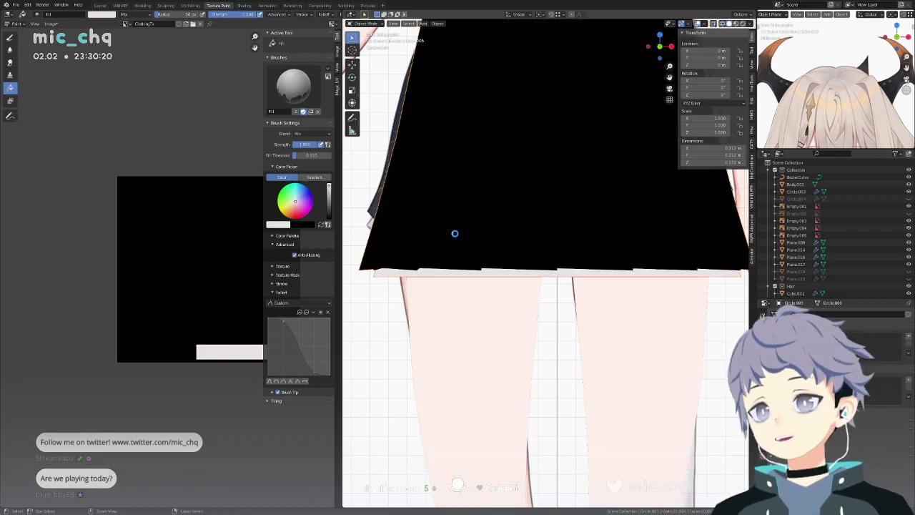
scroll(523, 227, "up", 3, "shift")
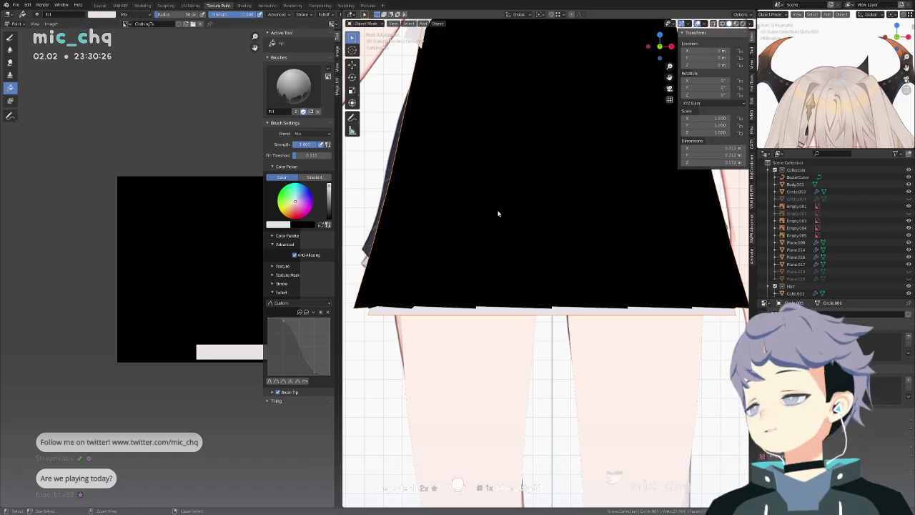
middle_click_drag(512, 205, 525, 235)
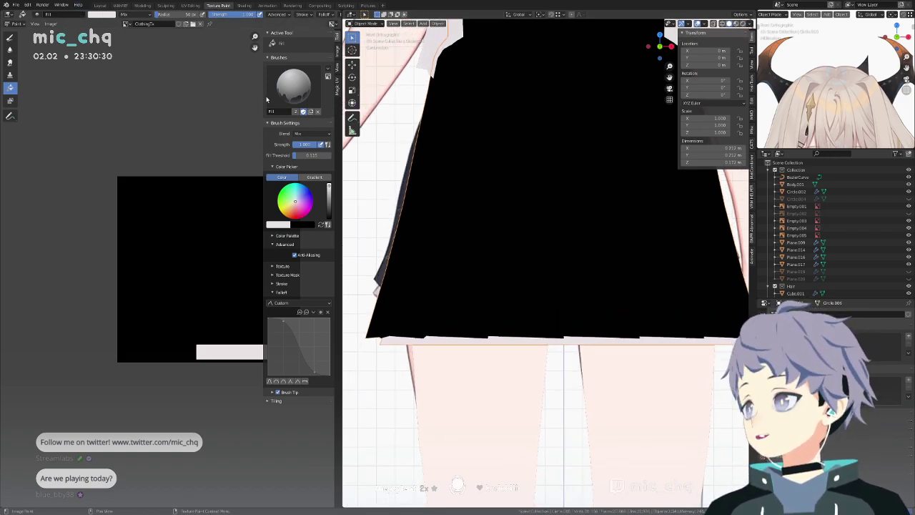
middle_click_drag(511, 137, 395, 188)
In the Layout workspace, select the whole skirt mesh and recalculate its normals to the inside.
key("ctrl+Page_Up")
key("ctrl+Page_Up")
key("ctrl+Page_Up")
key("ctrl+Page_Up")
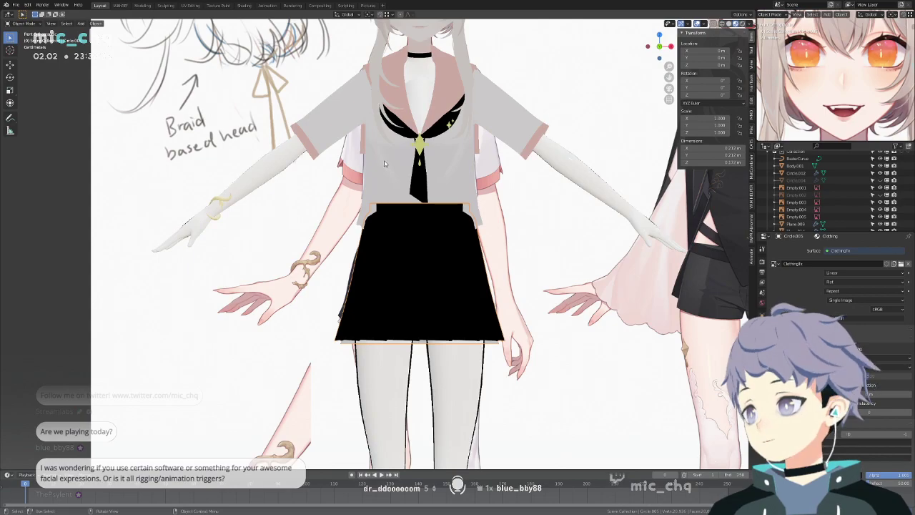
scroll(375, 183, "up", 5)
key("KP_Decimal")
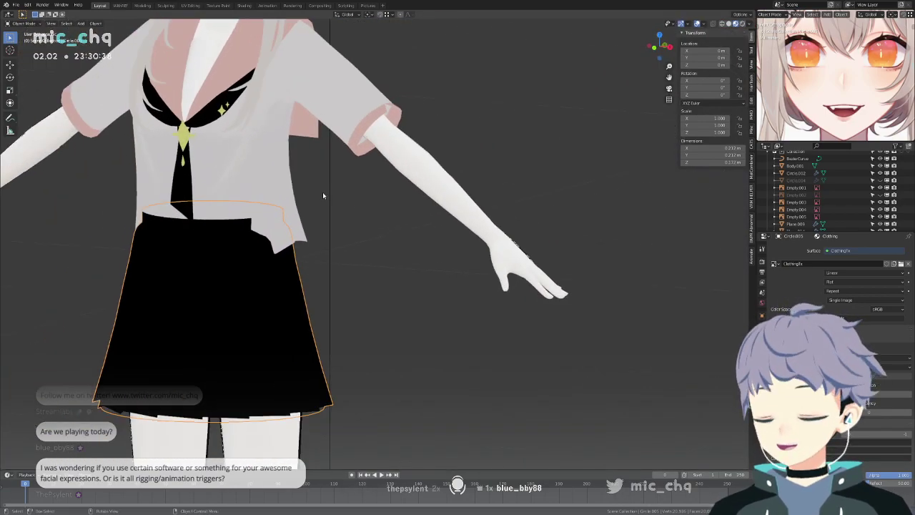
scroll(495, 238, "down", 2)
key("Tab")
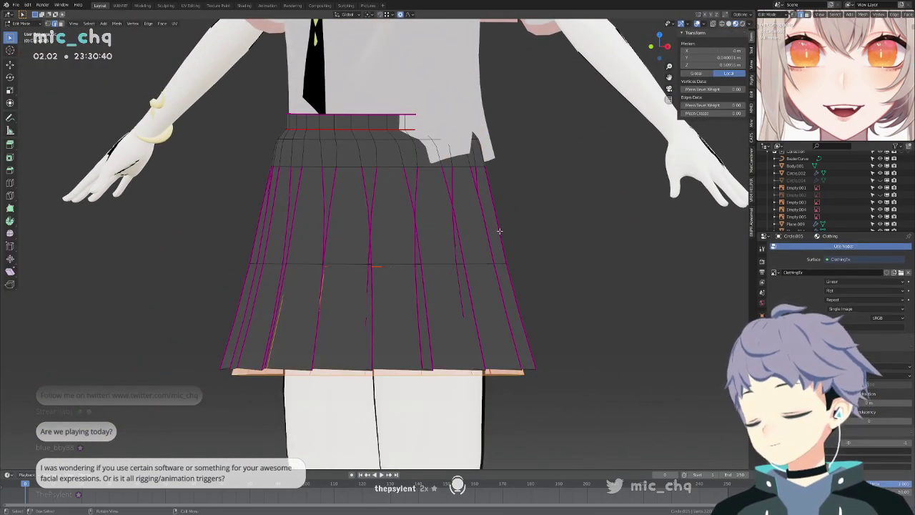
left_click(117, 23)
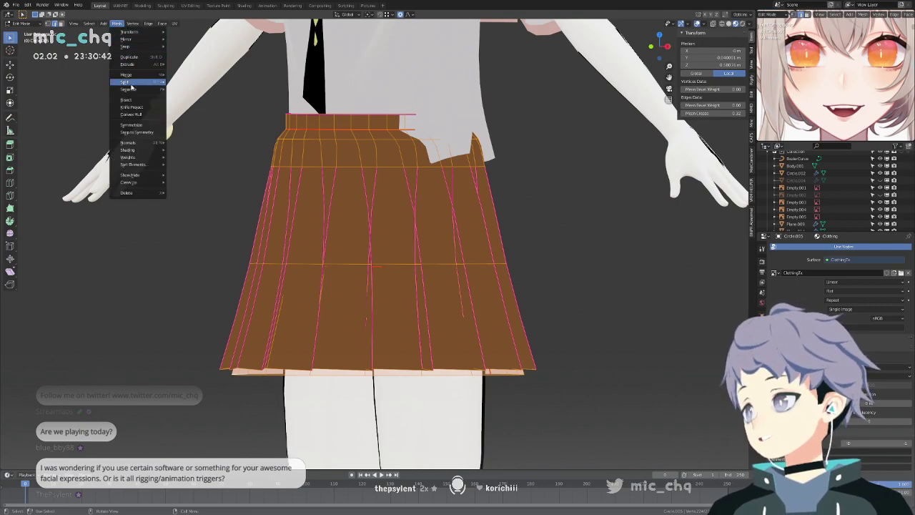
mouse_move(143, 146)
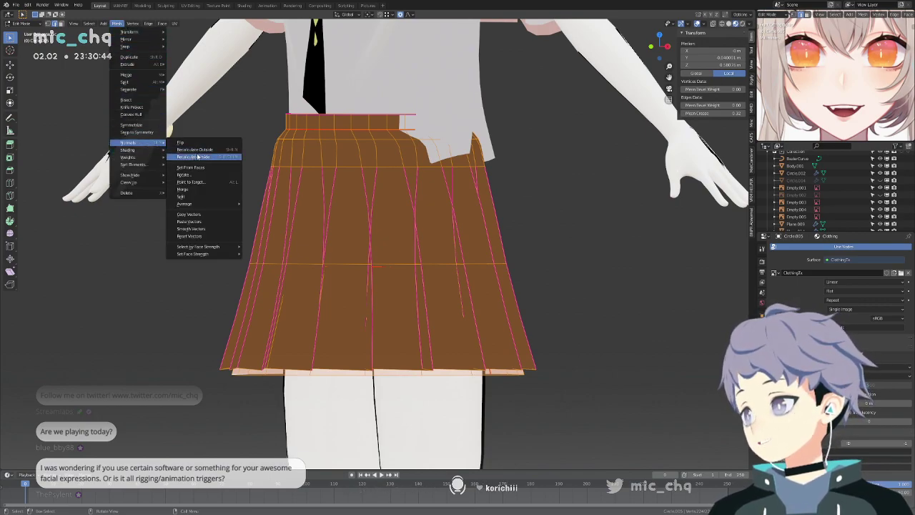
left_click(196, 156)
key("Tab")
key("shift+z")
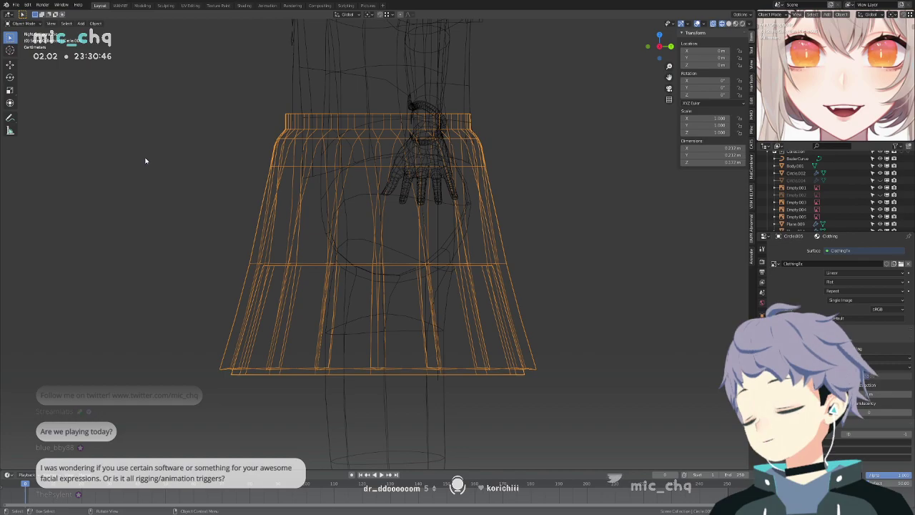
key("shift+z")
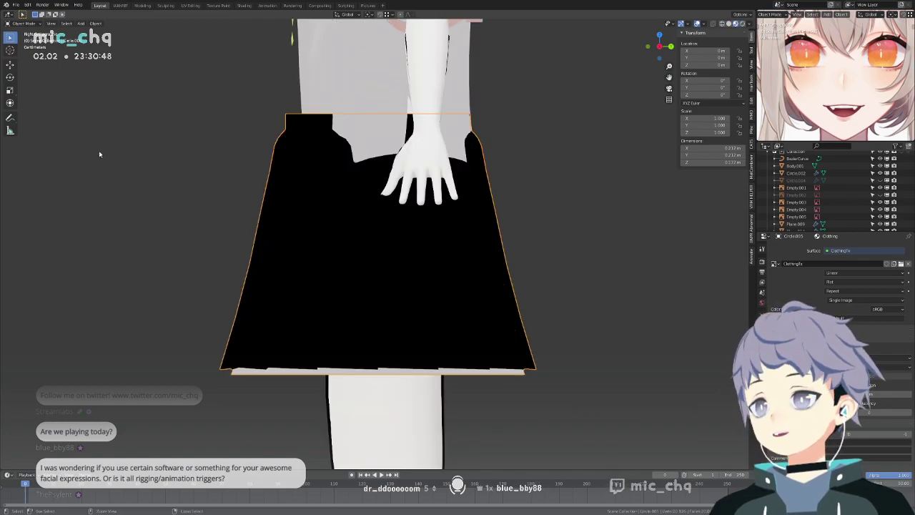
Add a lattice and, in Edit Mode, raise its points along Z and scale them down towards the skirt's size.
key("shift+a")
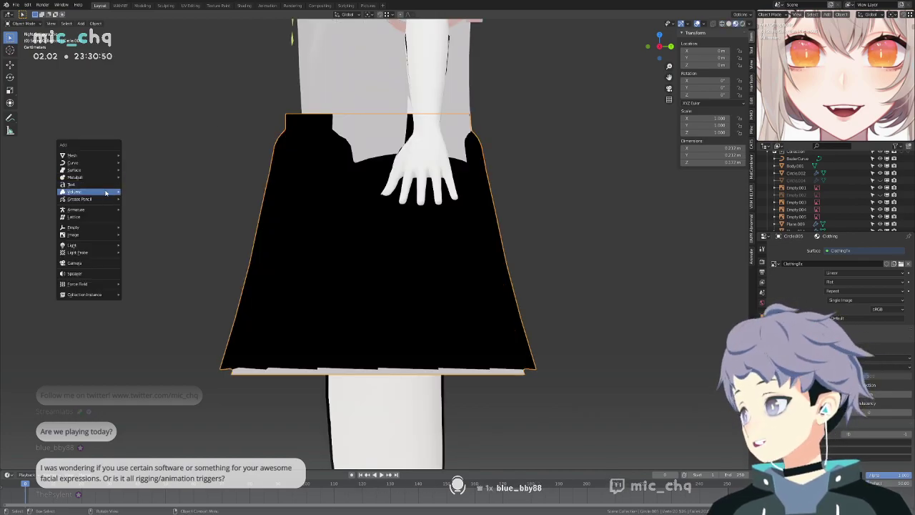
left_click(112, 218)
scroll(261, 227, "down", 10)
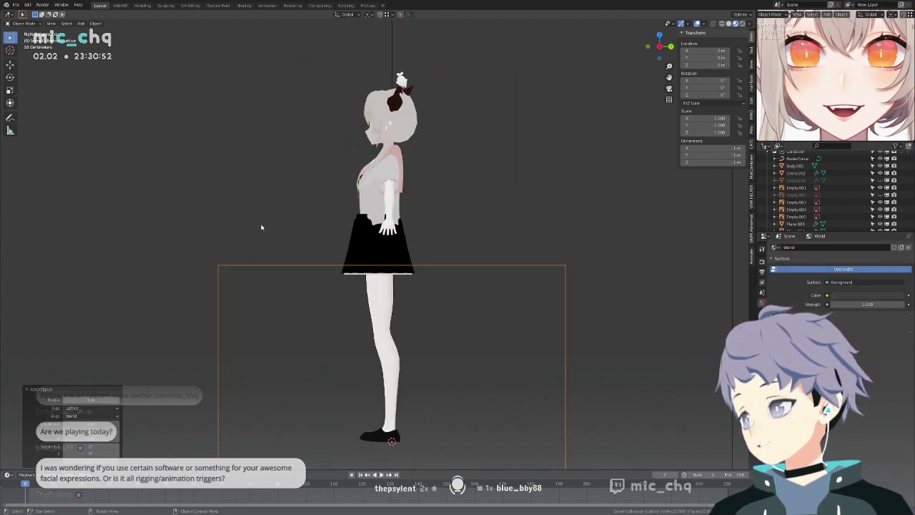
key("Tab")
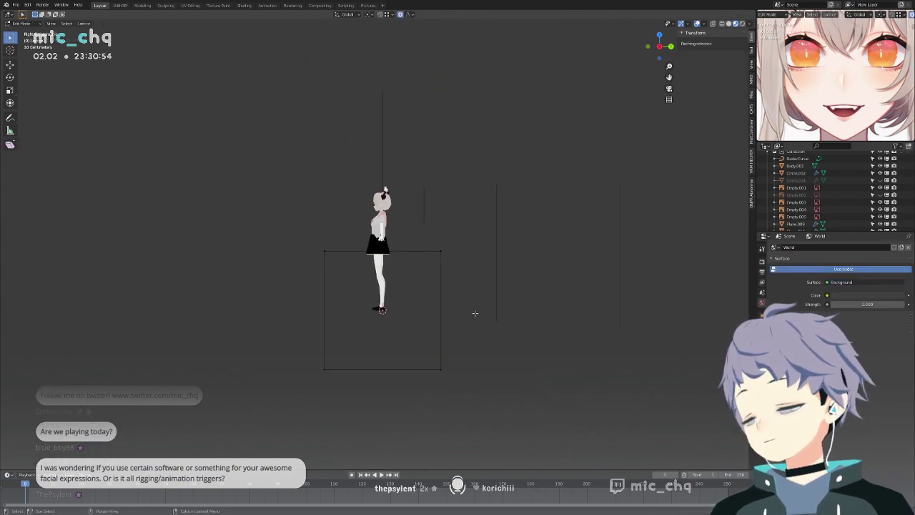
key("g")
key("z")
left_click(491, 255)
key("s")
left_click(418, 246)
Align the lattice points with the skirt along Y and Z in side view and scale them down around it.
scroll(502, 236, "up", 5)
key("g")
key("y")
left_click(486, 242)
key("g")
key("z")
left_click(490, 244)
key("s")
left_click(483, 243)
Fit the lattice closely around the skirt in front view, scaling and raising it, with a height of about 0.2 m.
key("KP_1")
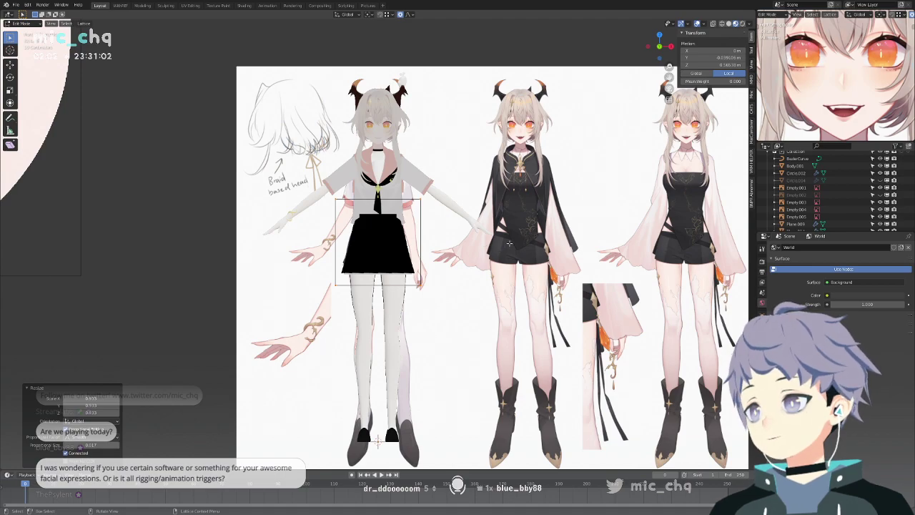
key("s")
left_click(492, 243)
key("g")
key("z")
left_click(492, 247)
scroll(551, 194, "up", 6)
key("s")
key("z")
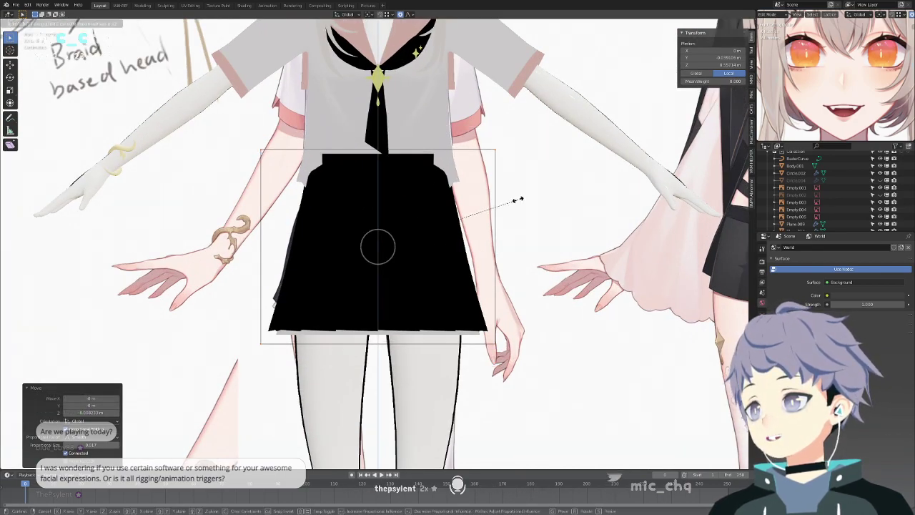
left_click(520, 198)
middle_click_drag(520, 198, 458, 241)
key("KP_1")
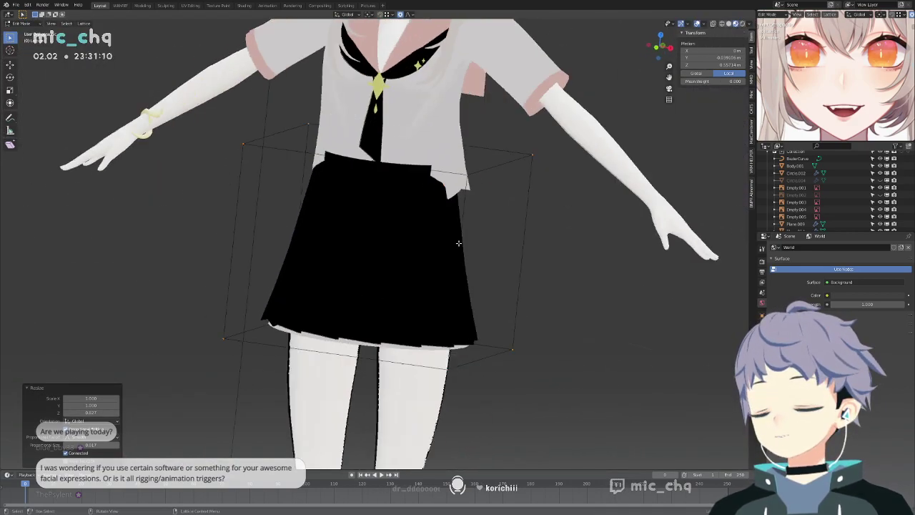
Apply all transforms to the lattice around the skirt in Object Mode.
key("Tab")
key("Tab")
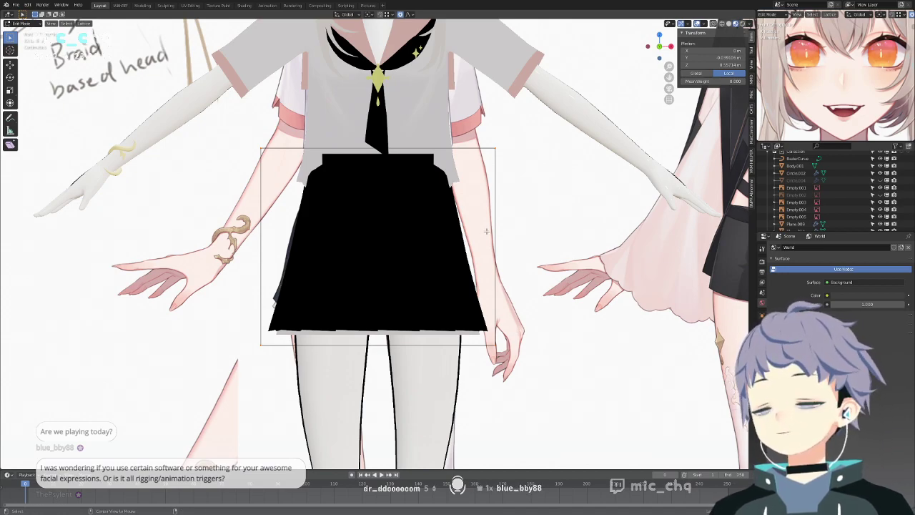
key("alt+a")
key("a")
middle_click_drag(555, 218, 535, 260)
key("Tab")
key("ctrl+a")
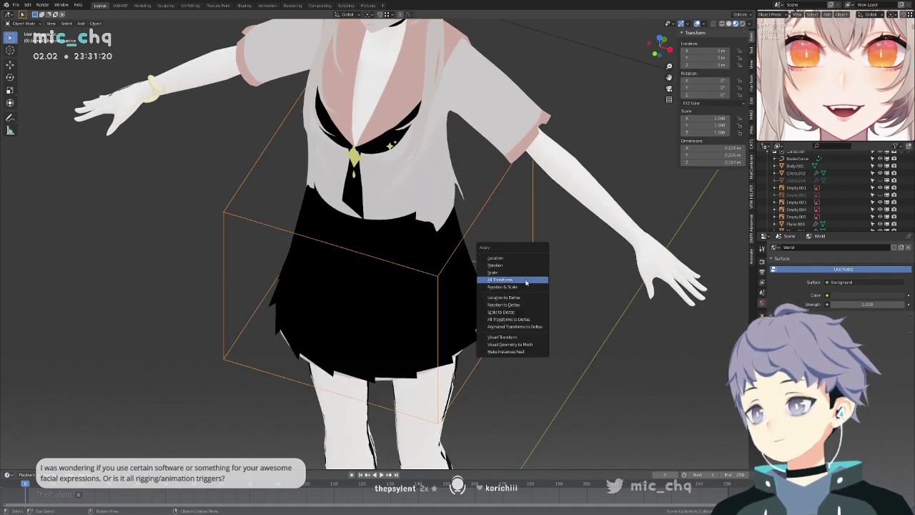
left_click(525, 282)
middle_click_drag(526, 281, 474, 261)
key("Tab")
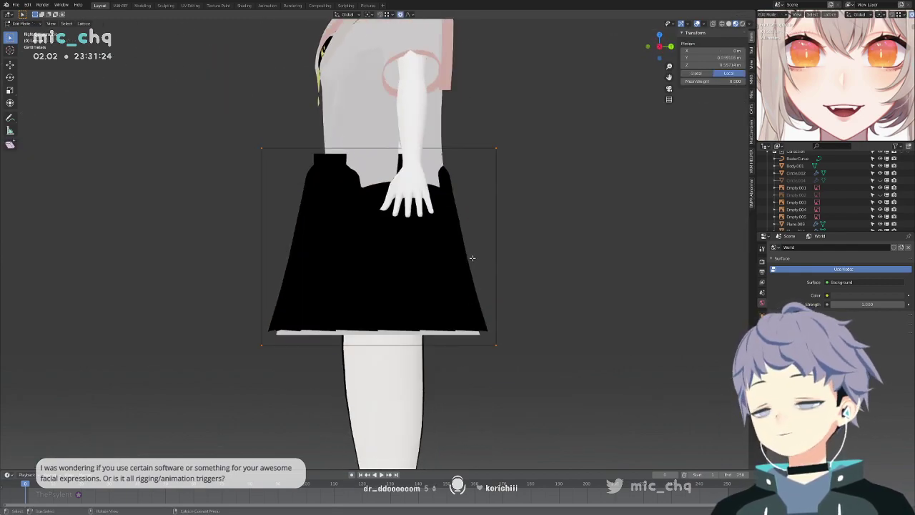
key("Tab")
Set the lattice's U resolution to 6.
left_click(763, 313)
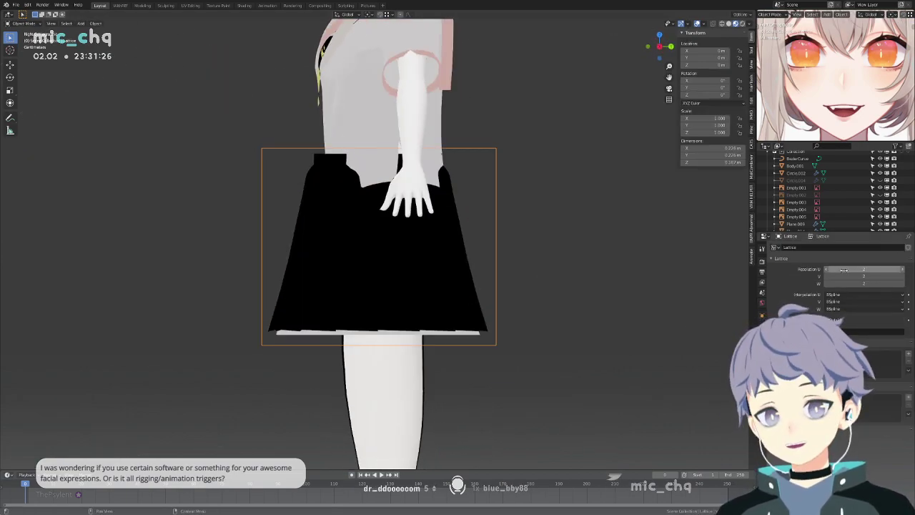
left_click(902, 270)
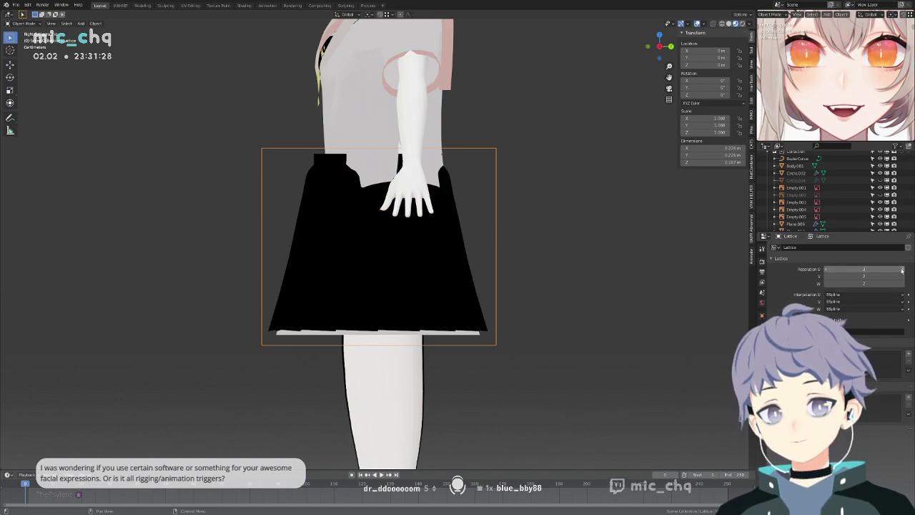
middle_click_drag(598, 287, 670, 316)
key("KP_1")
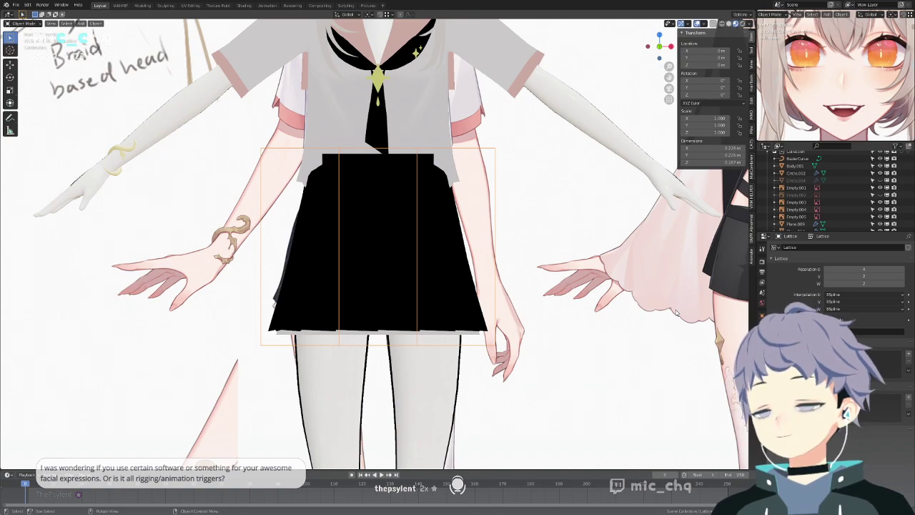
left_click(905, 268)
left_click(903, 269)
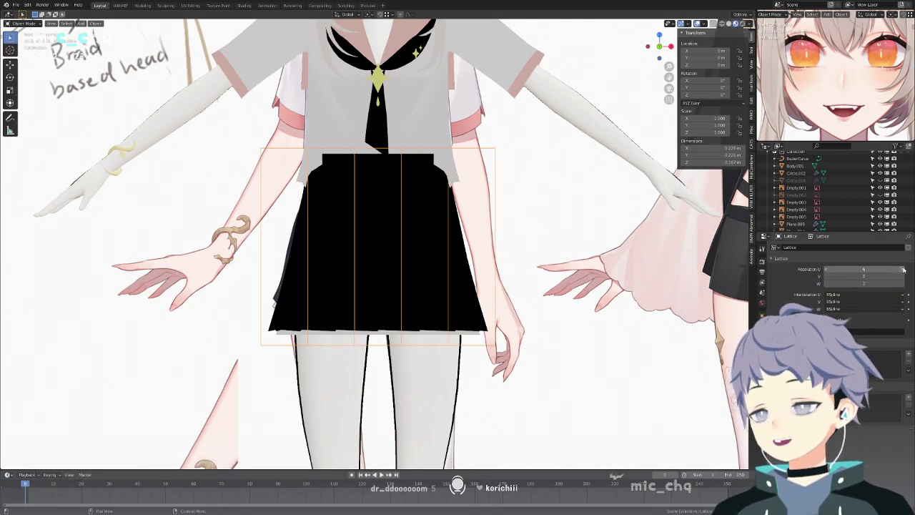
Set the lattice's V resolution to 5 and its W resolution to 4.
left_click(904, 277)
left_click(904, 277)
middle_click_drag(532, 273, 429, 302)
left_click(904, 277)
left_click(903, 277)
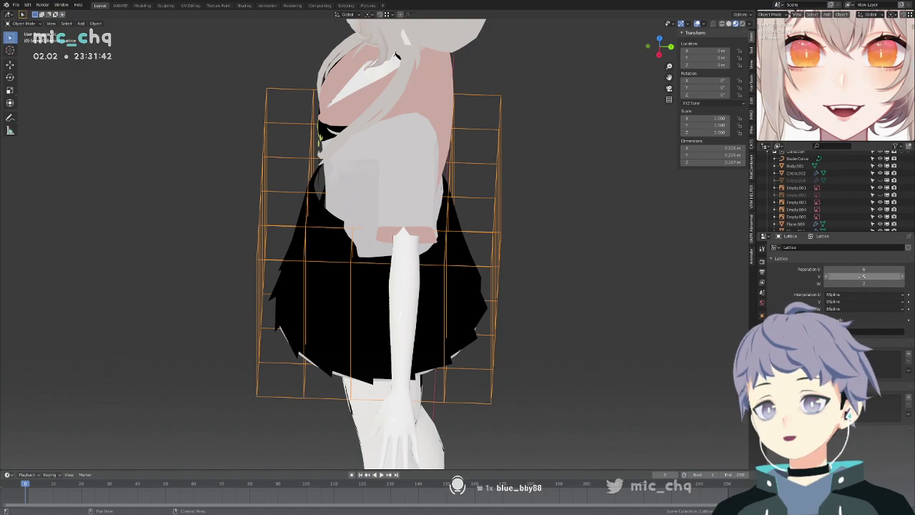
left_click(827, 277)
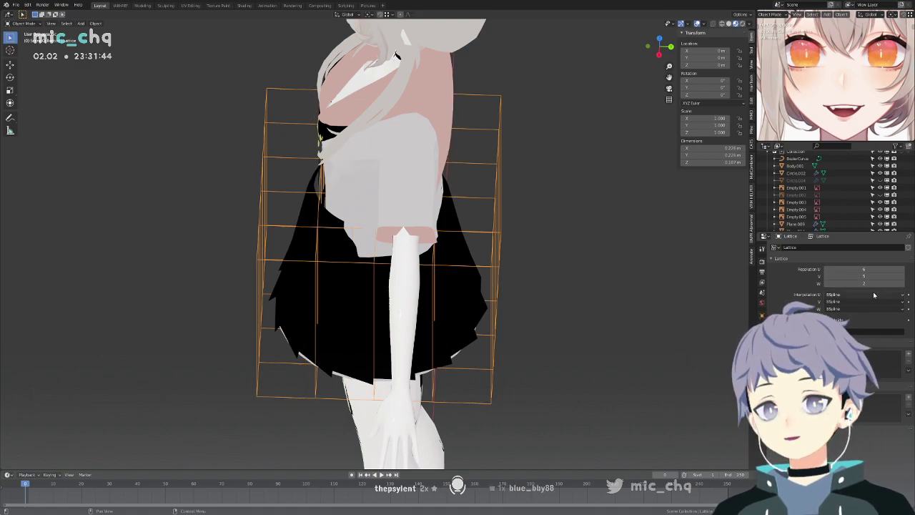
left_click(902, 285)
left_click(903, 285)
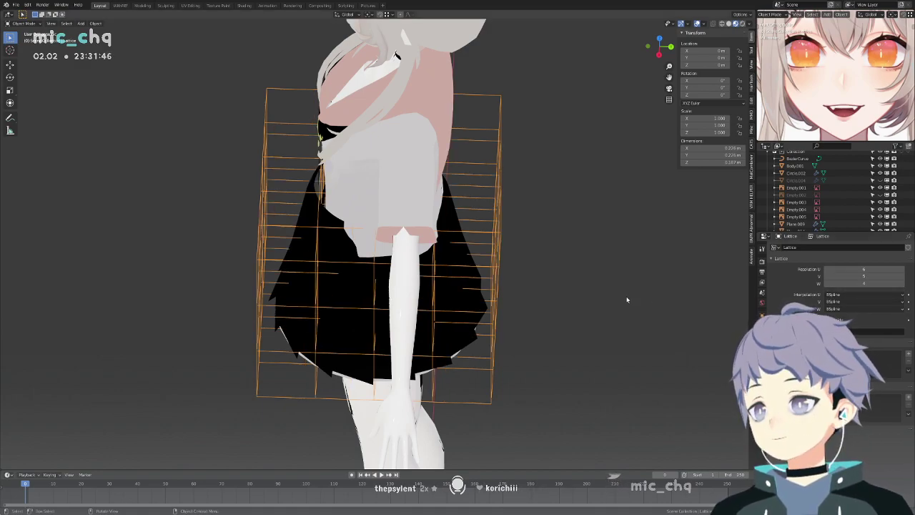
key("KP_1")
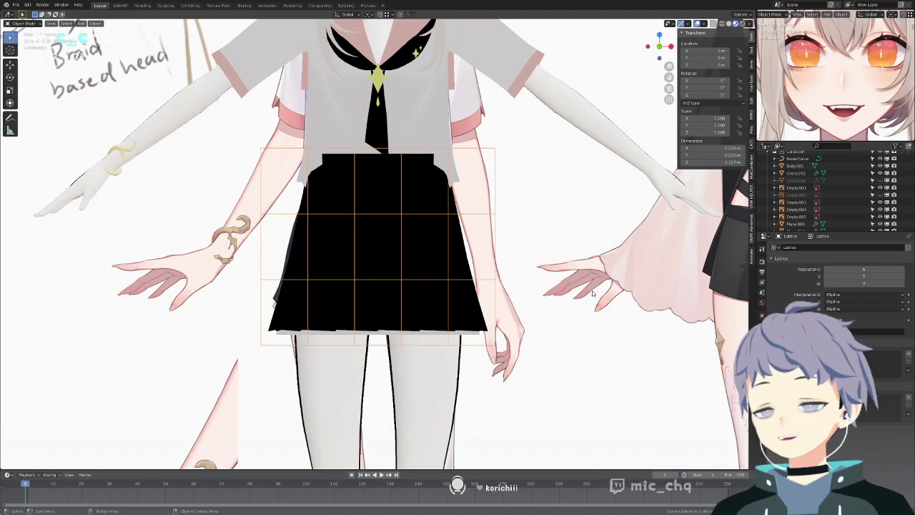
key("Tab")
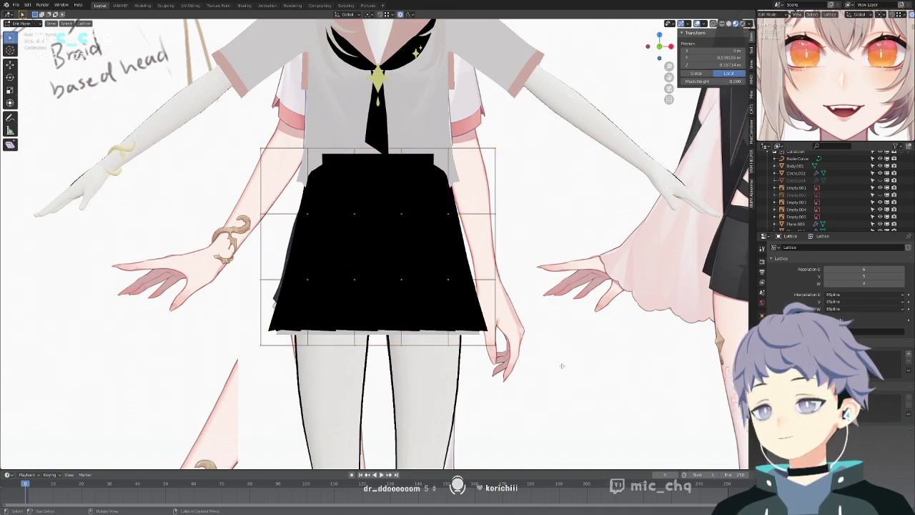
key("Tab")
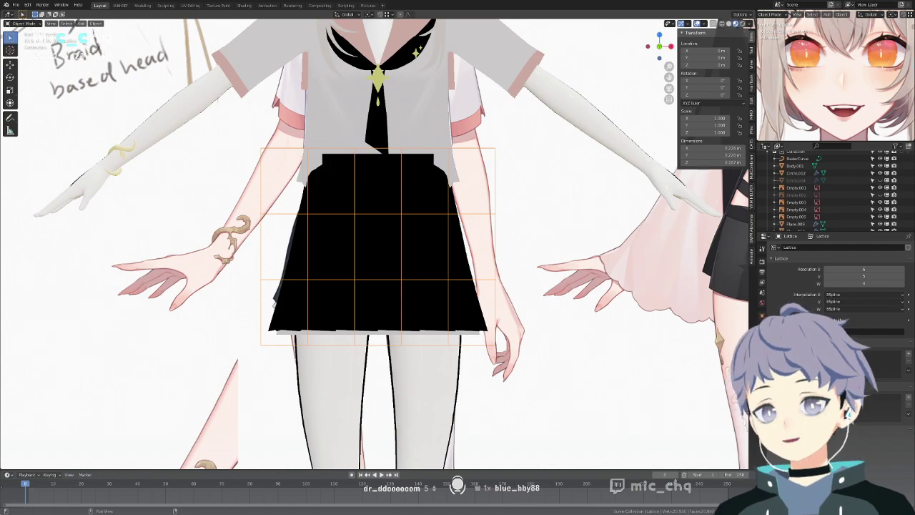
Add a Lattice modifier to the skirt mesh and assign the surrounding lattice as its object.
left_click(422, 239)
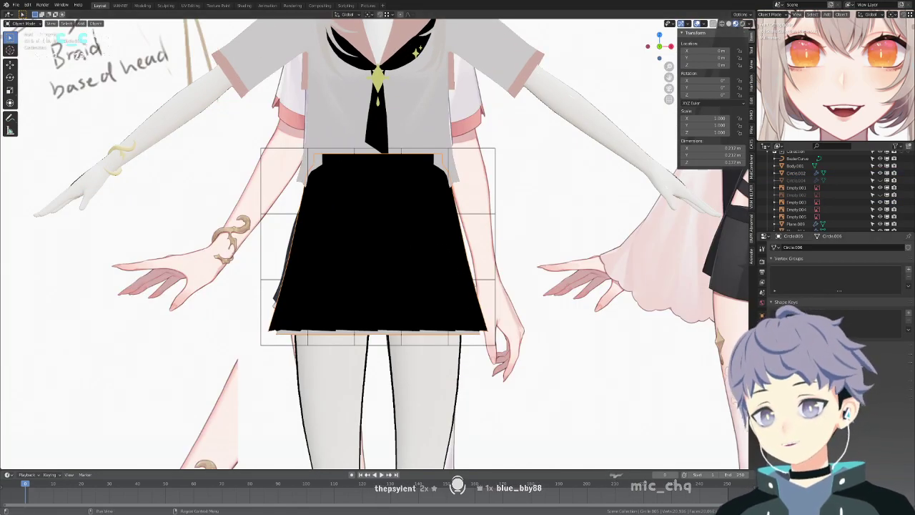
left_click(763, 291)
left_click(794, 247)
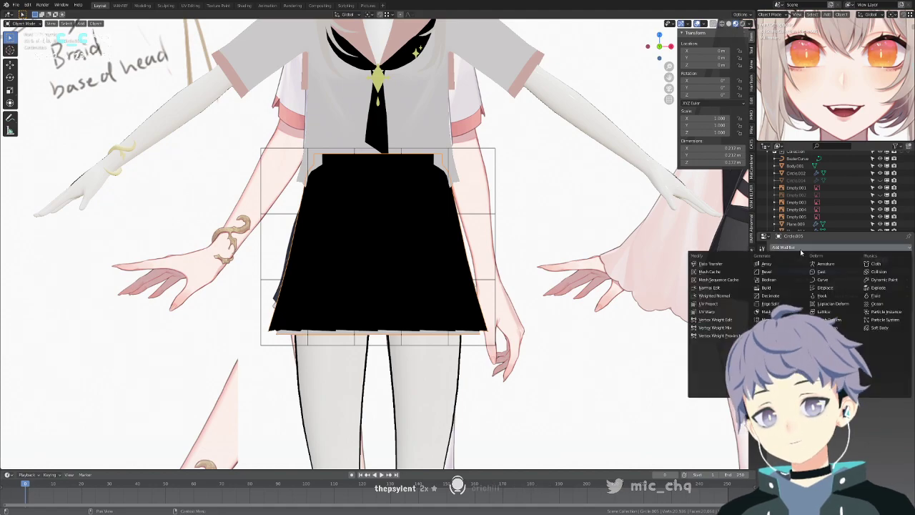
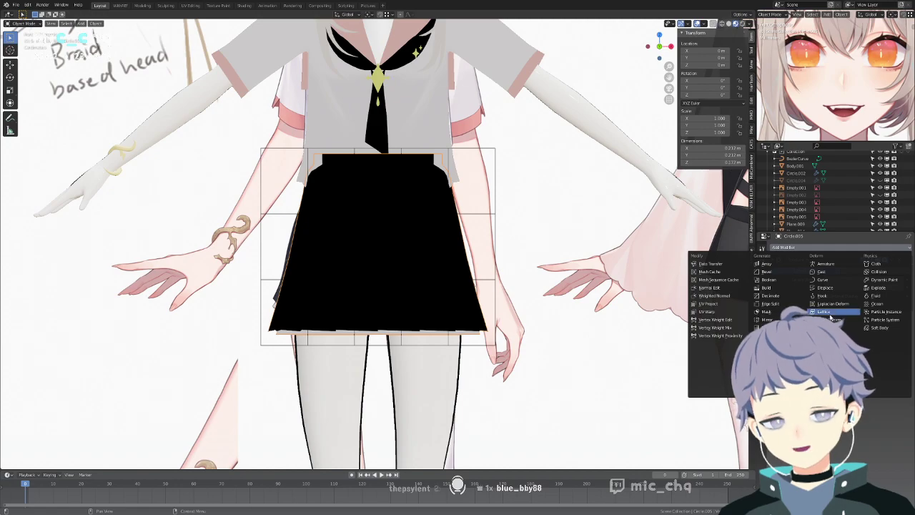
left_click(829, 313)
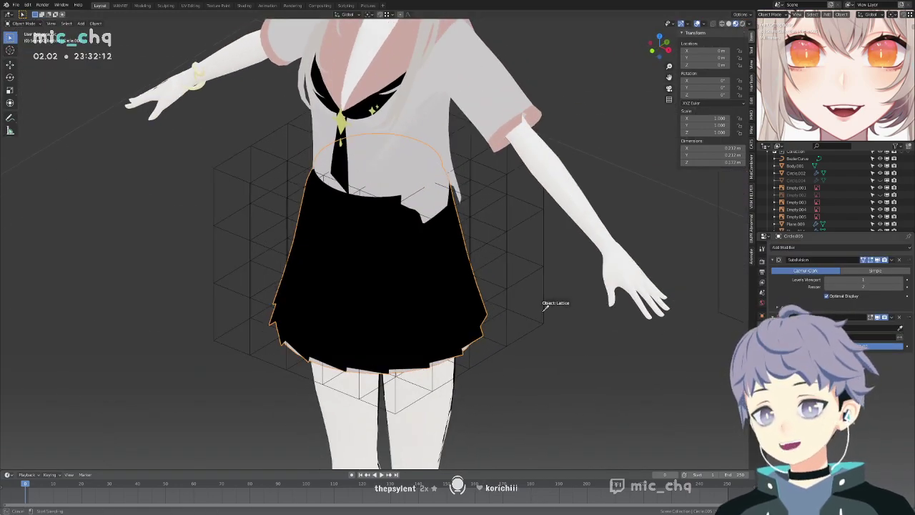
left_click(544, 309)
mouse_move(545, 311)
middle_mouse_down()
mouse_move(626, 271)
mouse_move(586, 280)
mouse_move(549, 304)
middle_mouse_up()
Inspect the lattice points around the skirt in wireframe and delete that lattice in Object Mode.
key("shift+z")
scroll(480, 298, "down", 5)
middle_click_drag(479, 299, 424, 305)
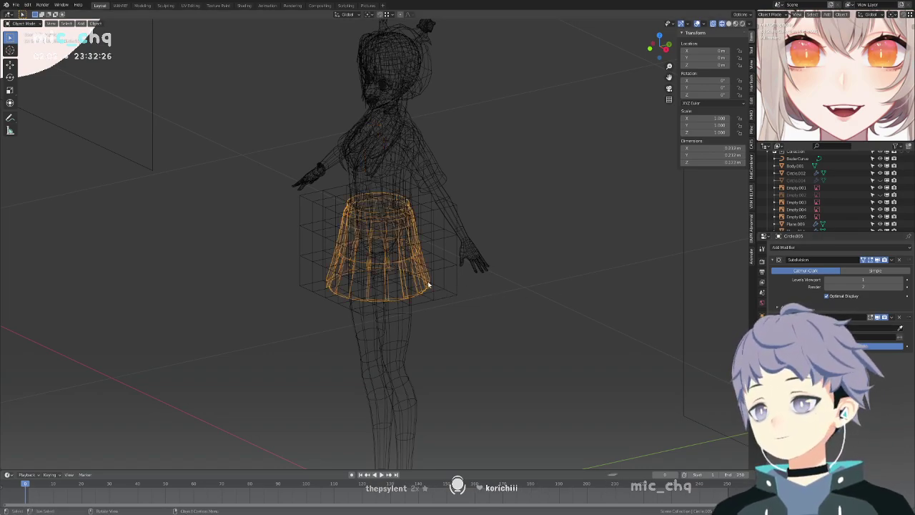
left_click(449, 286)
key("Tab")
key("q")
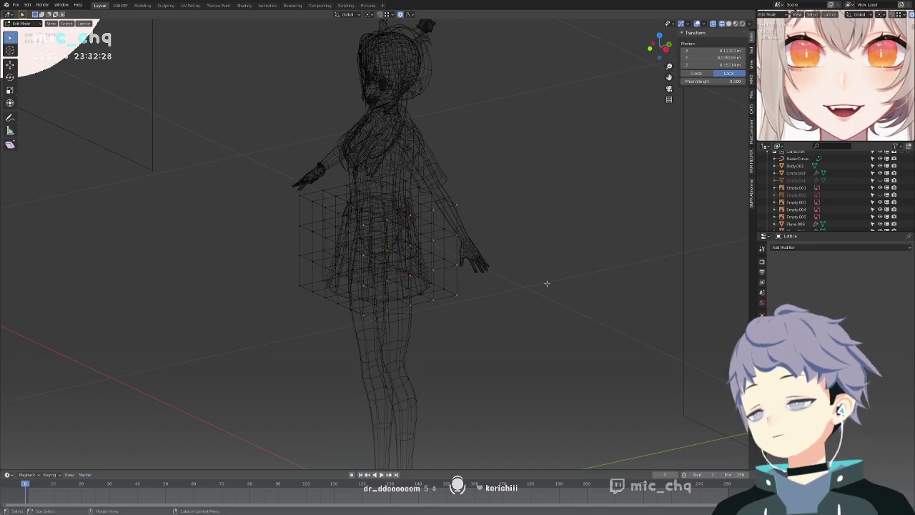
key("Tab")
key("a")
key("alt+a")
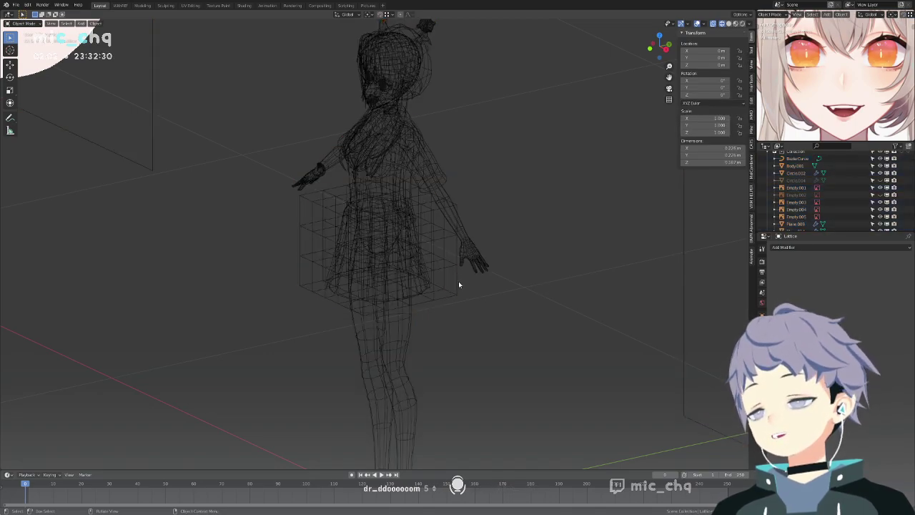
left_click(459, 281)
key("Delete")
key("KP_1")
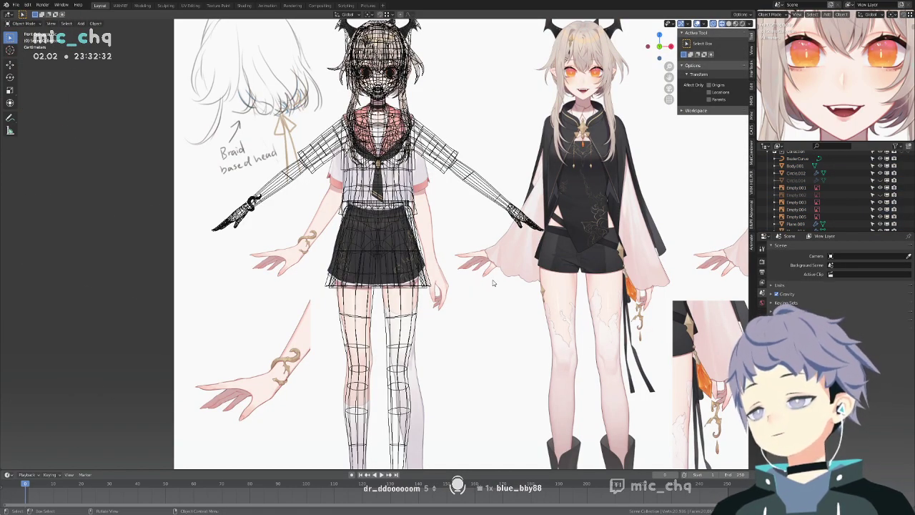
Add a new lattice, raise it along Z to the skirt and scale it down to roughly the skirt's size.
left_click(493, 283)
key("shift+z")
key("shift+a")
left_click(494, 282)
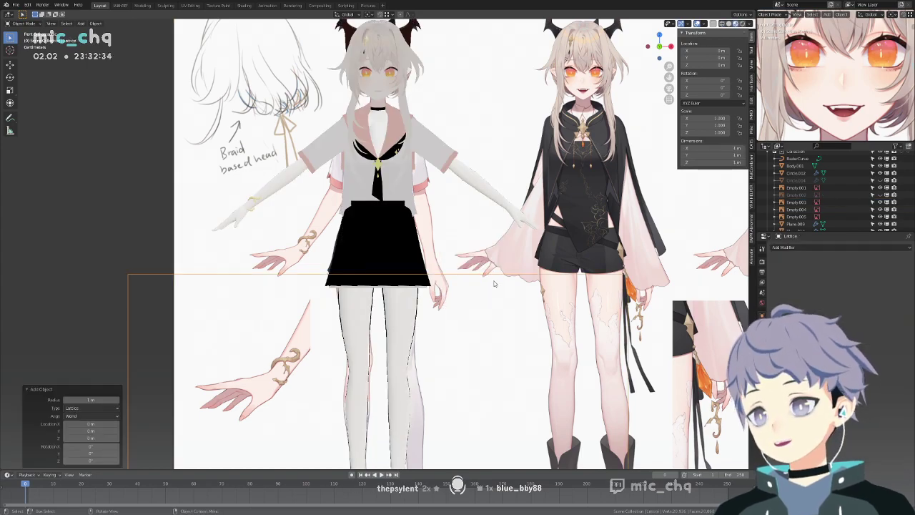
scroll(495, 282, "down", 6)
key("Tab")
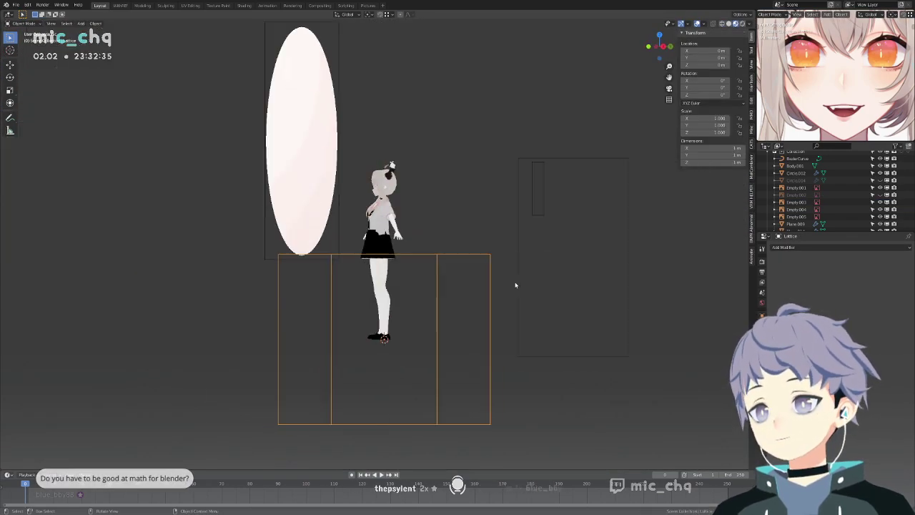
key("g")
key("z")
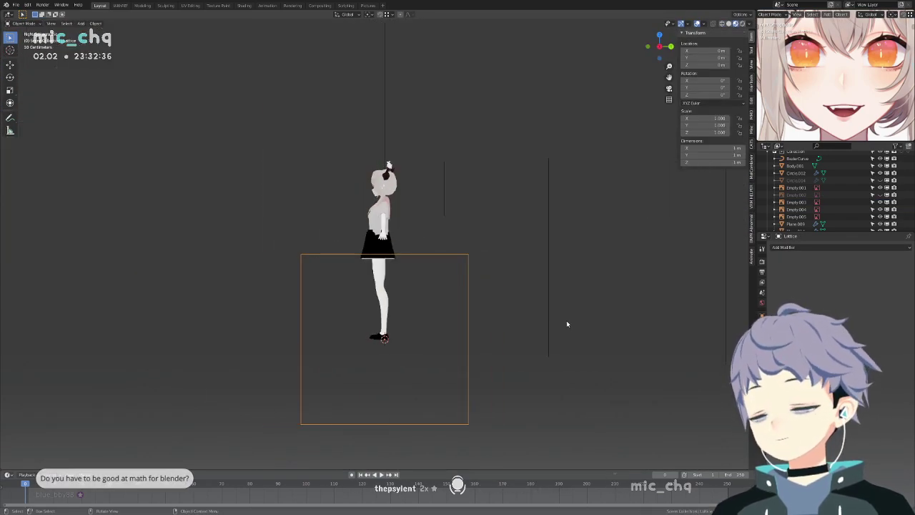
left_click(570, 235)
key("s")
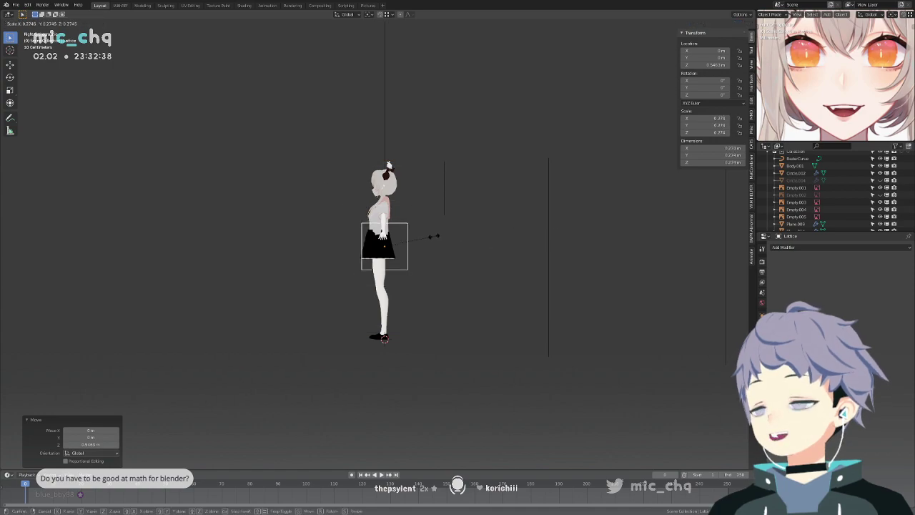
left_click(433, 236)
Align the new lattice with the skirt along Y in side view and scale it down to about 0.225 m.
scroll(443, 243, "up", 5)
key("g")
key("y")
left_click(486, 248)
key("s")
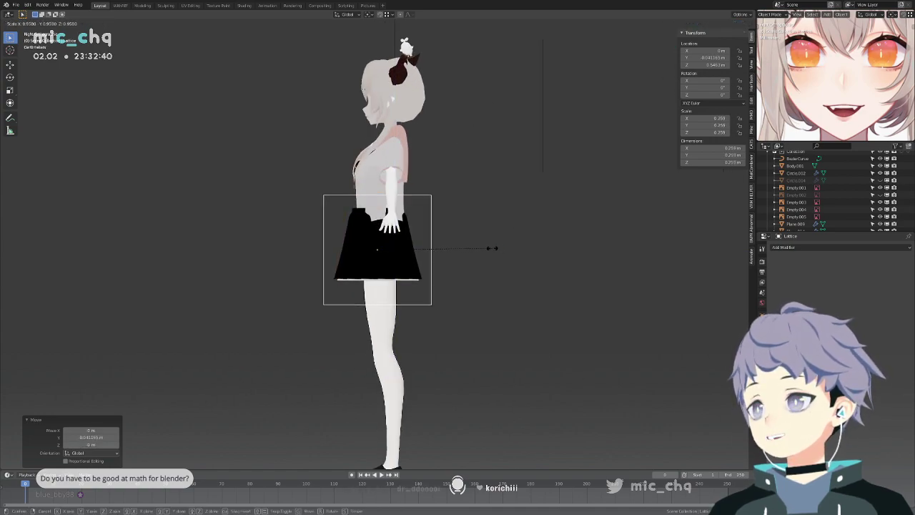
left_click(476, 254)
key("g")
key("y")
left_click(477, 253)
key("KP_1")
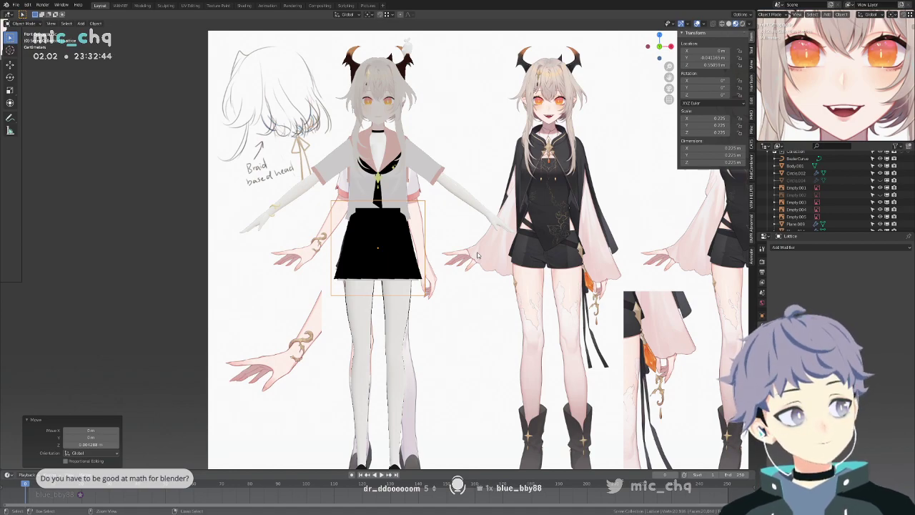
Flatten the lattice along Z, raise it and scale it around the skirt in front view, to a width of about 0.25 m.
scroll(477, 254, "up", 4)
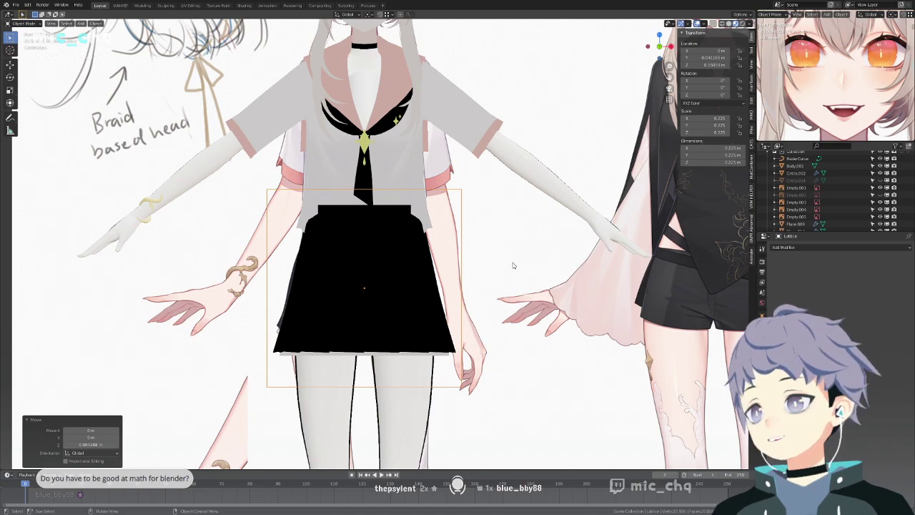
key("s")
key("z")
left_click(479, 268)
key("g")
key("z")
left_click(493, 252)
key("s")
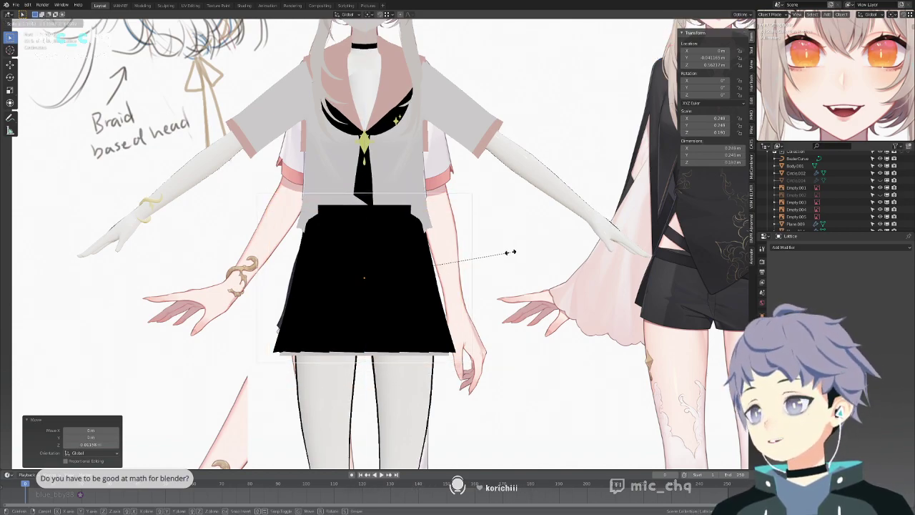
left_click(510, 252)
Narrow the lattice along Y so it fits the skirt's depth, at about 0.224 m.
middle_click_drag(507, 259, 470, 304)
key("s")
key("y")
left_click(461, 302)
key("KP_3")
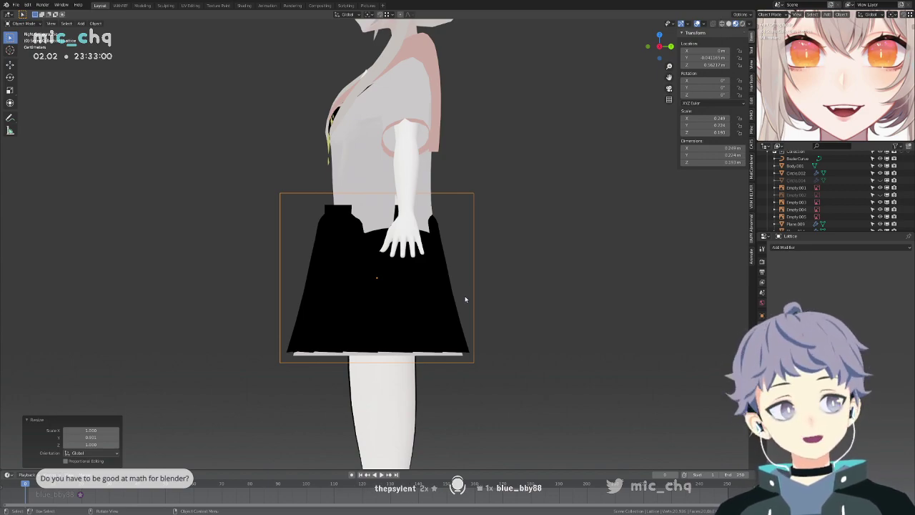
middle_click_drag(464, 300, 532, 317)
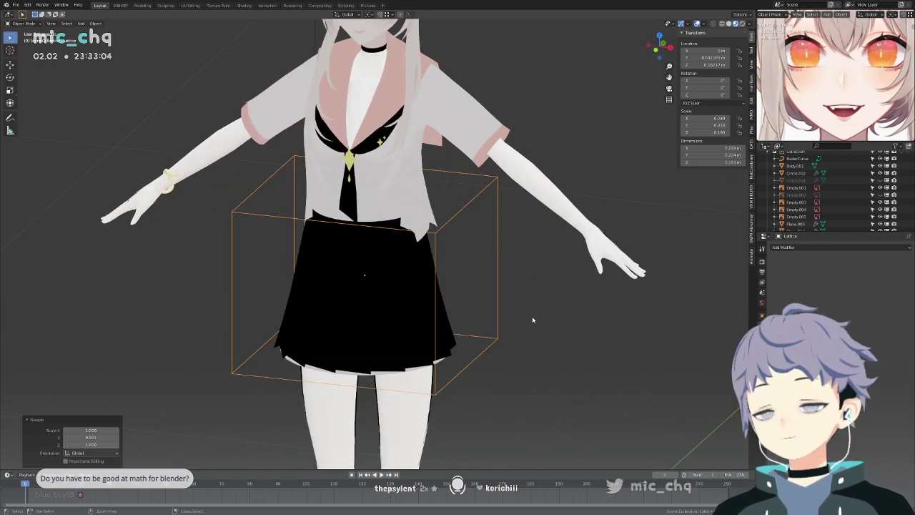
key("KP_1")
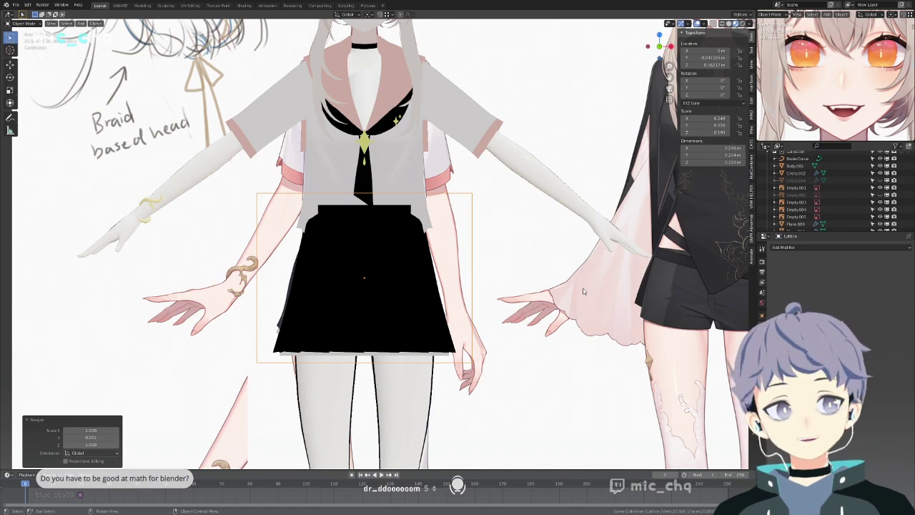
Set the new lattice's resolution to U 6, V 5 and W 5.
left_click(763, 369)
left_click(763, 357)
left_click(901, 271)
left_click(901, 272)
left_click(901, 272)
left_click(901, 272)
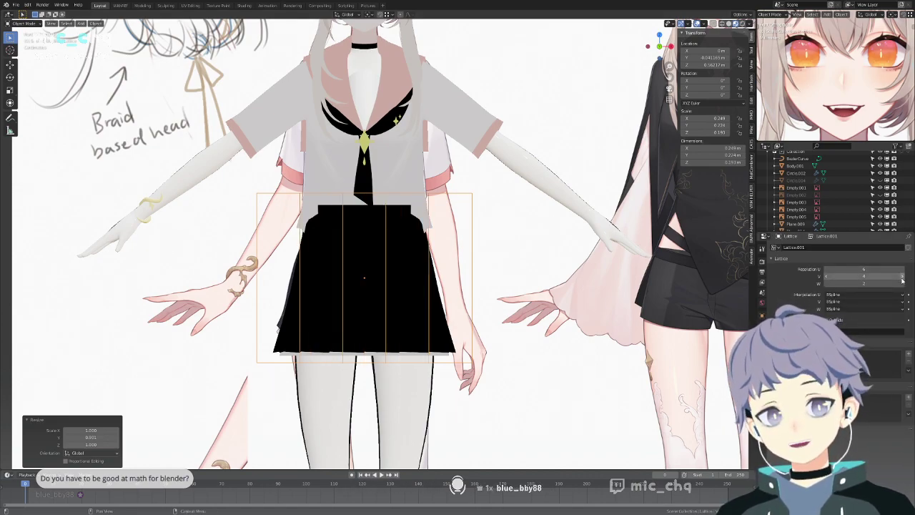
left_click(902, 284)
left_click(902, 284)
left_click(903, 284)
Examine the lattice's fit around the skirt from front and side, comparing it with the reference drawing in wireframe.
middle_click_drag(599, 291, 548, 355)
key("KP_3")
key("KP_1")
key("shift+z")
scroll(457, 354, "up", 5)
middle_click_drag(443, 355, 490, 216, "shift")
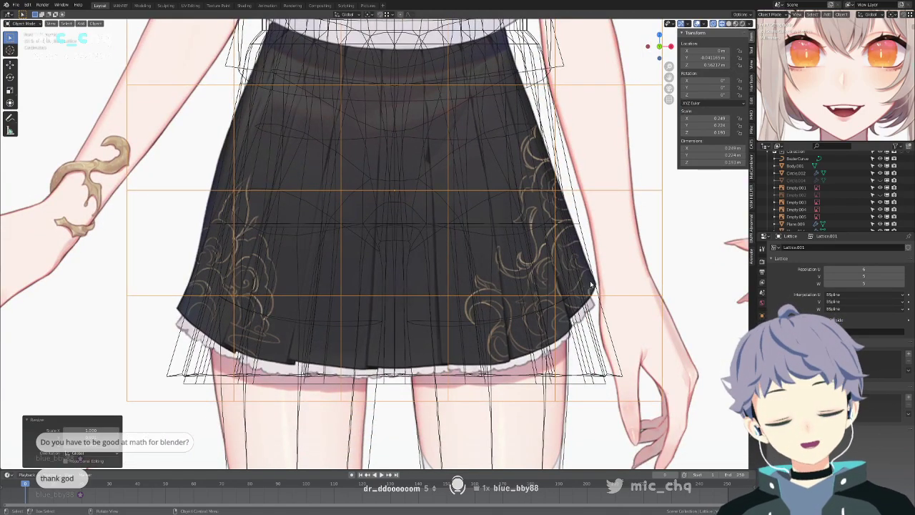
mouse_move(602, 291)
middle_mouse_down()
mouse_move(564, 297)
mouse_move(561, 316)
middle_mouse_up()
key("shift+z")
middle_click_drag(529, 385, 492, 362)
key("KP_3")
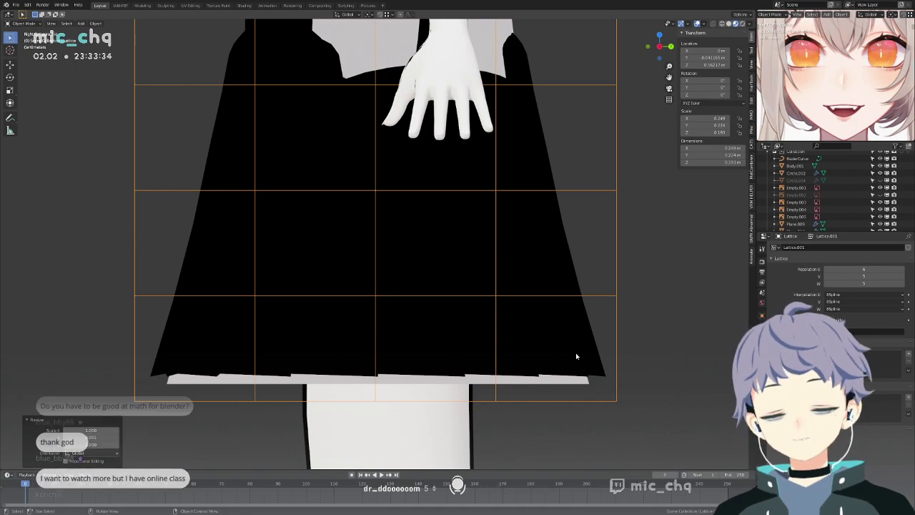
Select the skirt and set up its Lattice modifier, below the Subdivision modifier, with the new lattice as its object.
key("Tab")
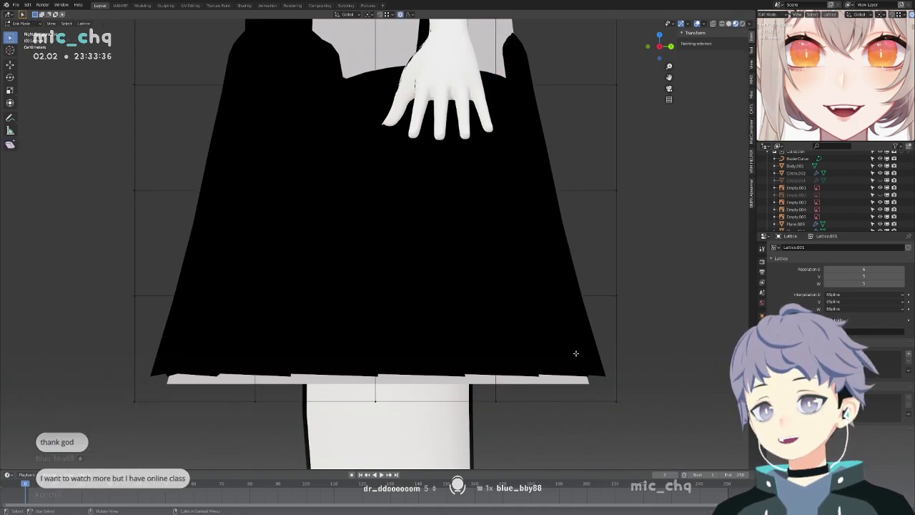
scroll(576, 353, "down", 6)
key("a")
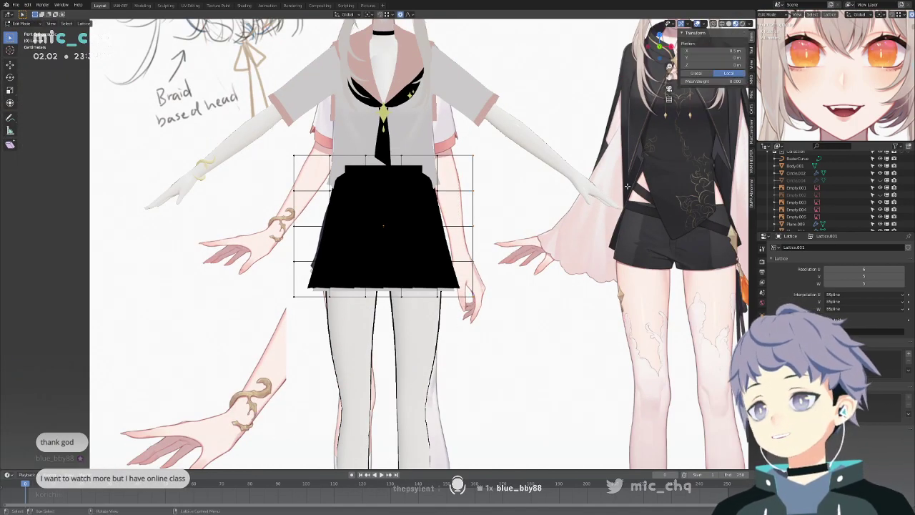
key("Tab")
left_click(419, 218)
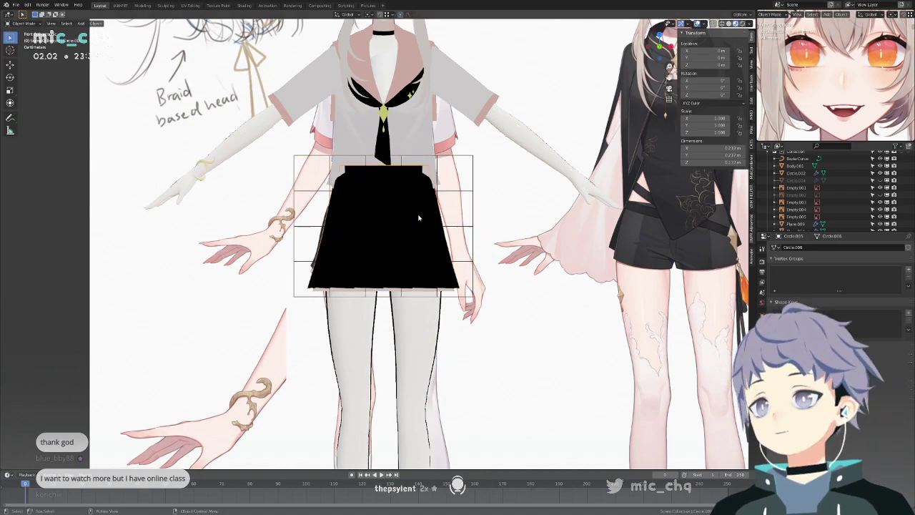
left_click(763, 272)
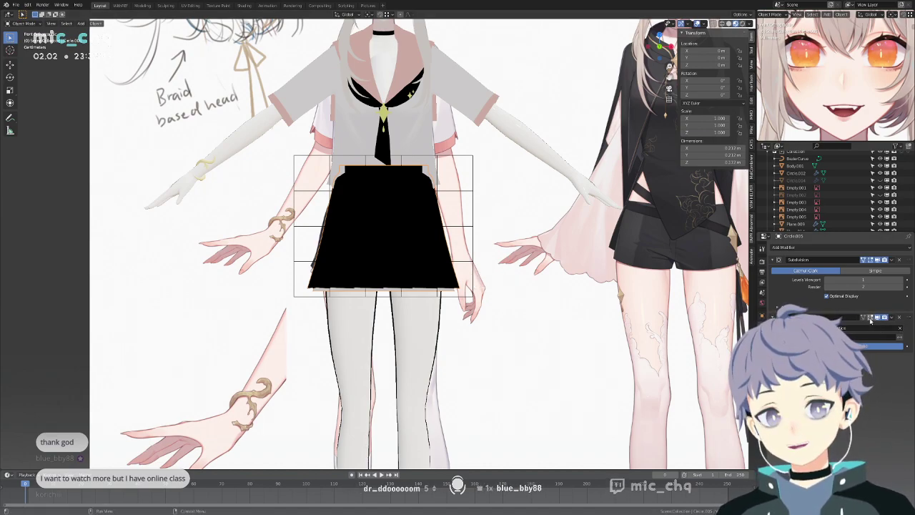
Try applying all object transforms to the lattice.
scroll(542, 208, "up", 3)
left_click(542, 207)
key("Tab")
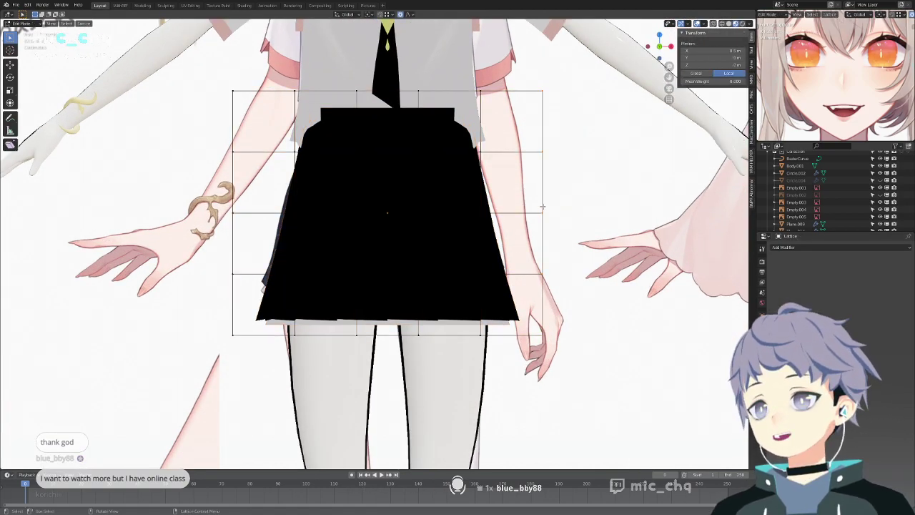
key("Tab")
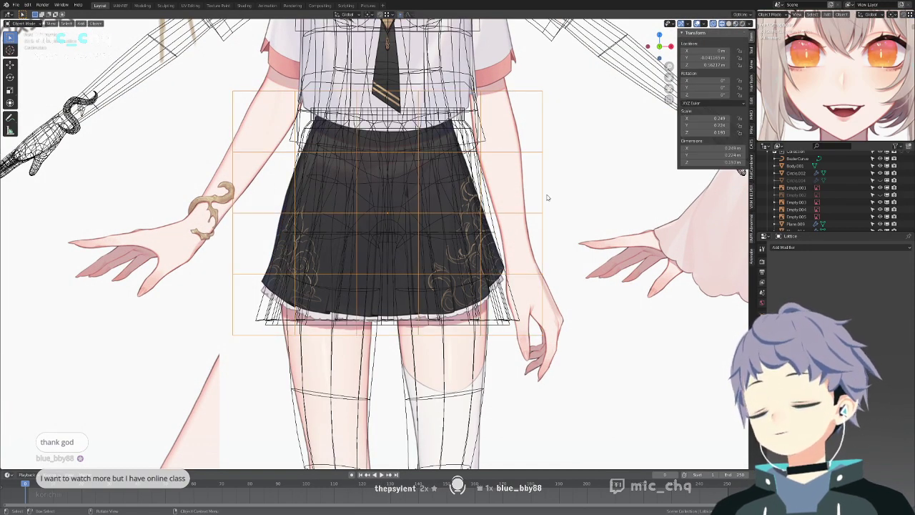
key("shift+a")
key("ctrl+a")
left_click(593, 199)
key("ctrl+z")
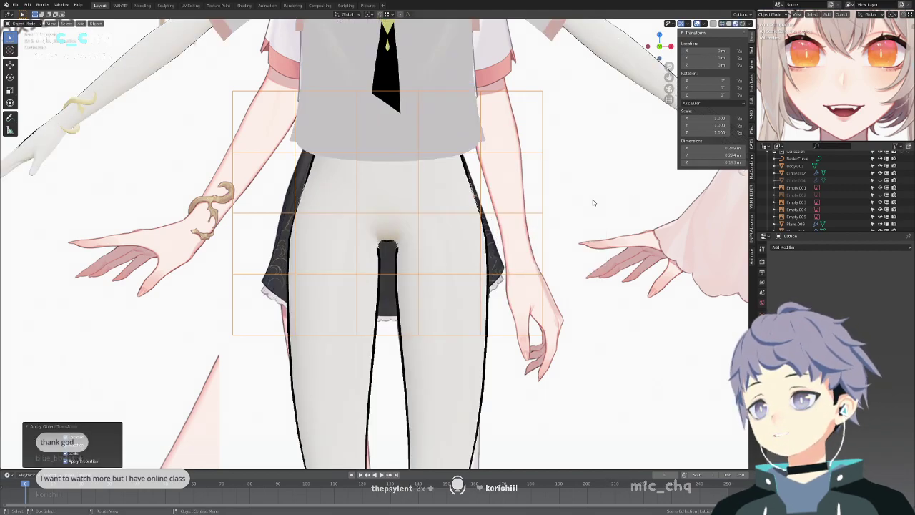
Select the control points on both outer sides of the lattice and raise them along Z by about 0.034 m.
scroll(593, 199, "down", 5)
middle_click_drag(583, 205, 490, 233)
right_click(464, 239)
key("Escape")
key("Tab")
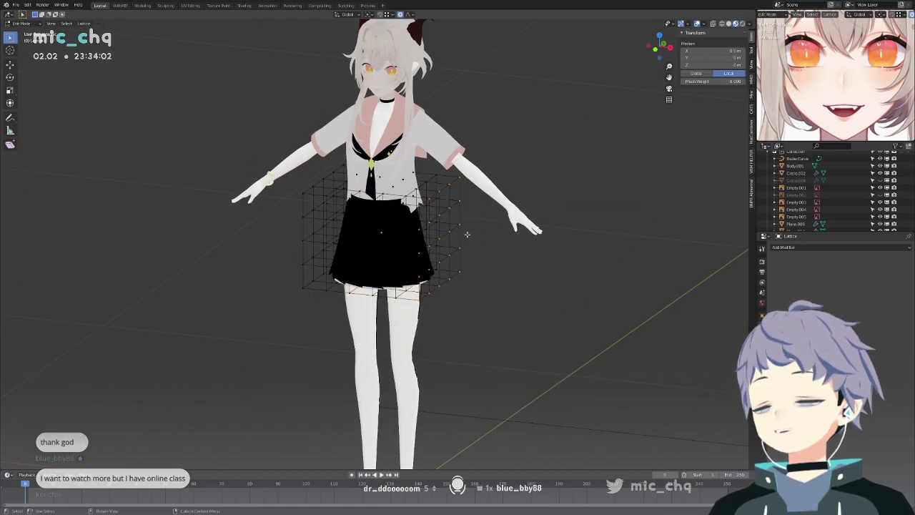
key("KP_1")
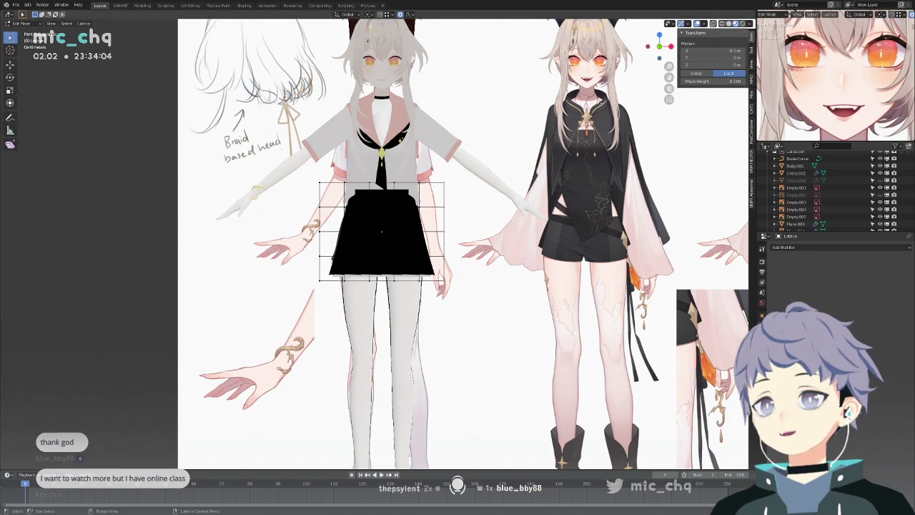
scroll(535, 230, "up", 3)
key("g")
key("z")
key("Escape")
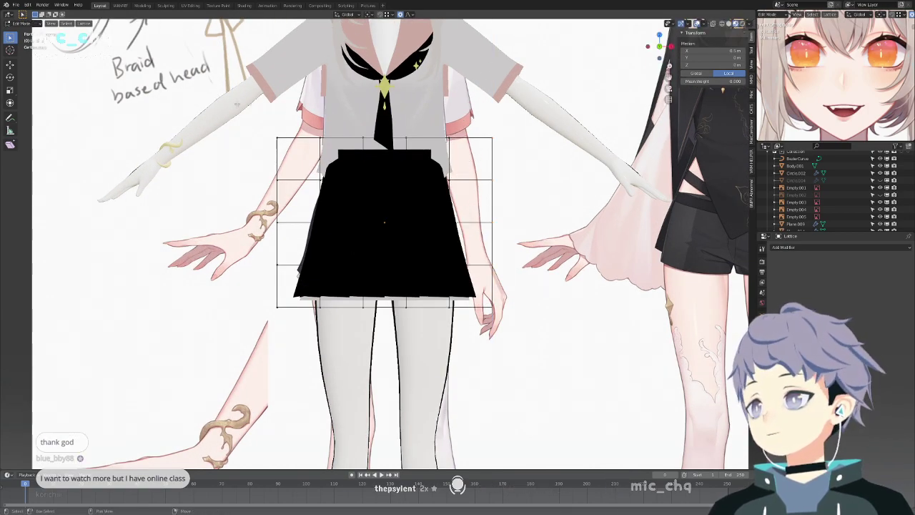
middle_click_drag(577, 297, 555, 306)
key("KP_1")
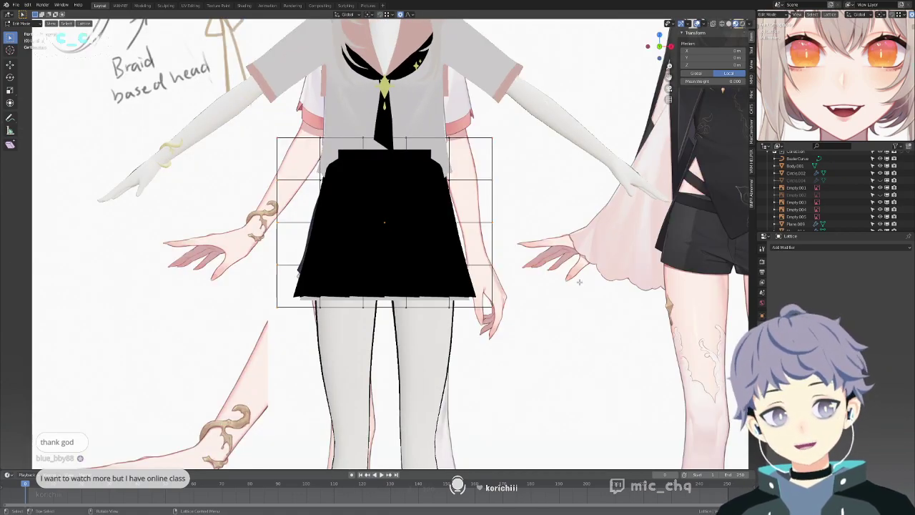
key("g")
key("z")
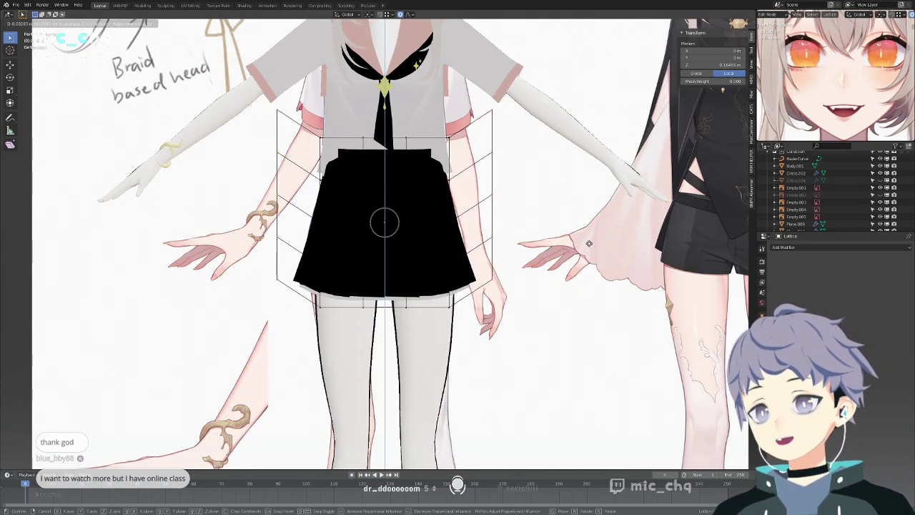
left_click(589, 246)
Compare the hem with the reference skirt in wireframe and raise the outer side points another 0.012 m or so along Z.
middle_click_drag(589, 246, 516, 253)
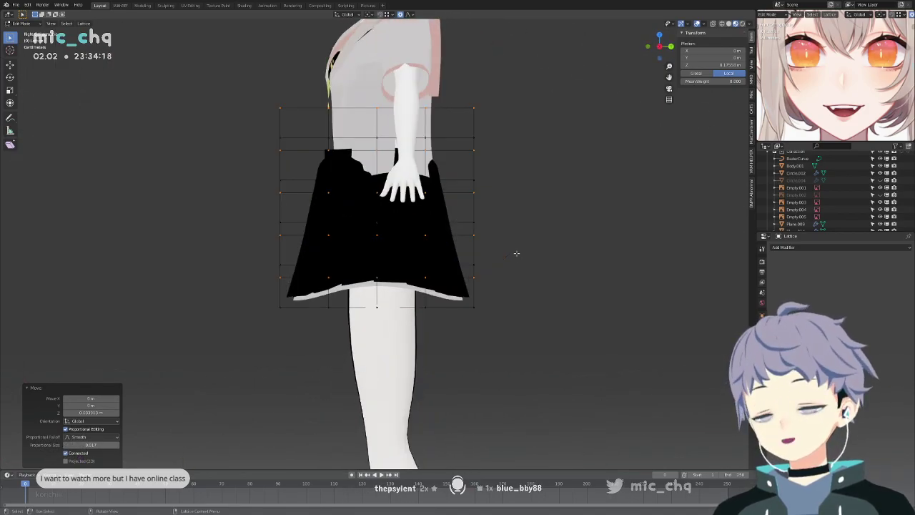
key("KP_1")
scroll(520, 254, "up", 4)
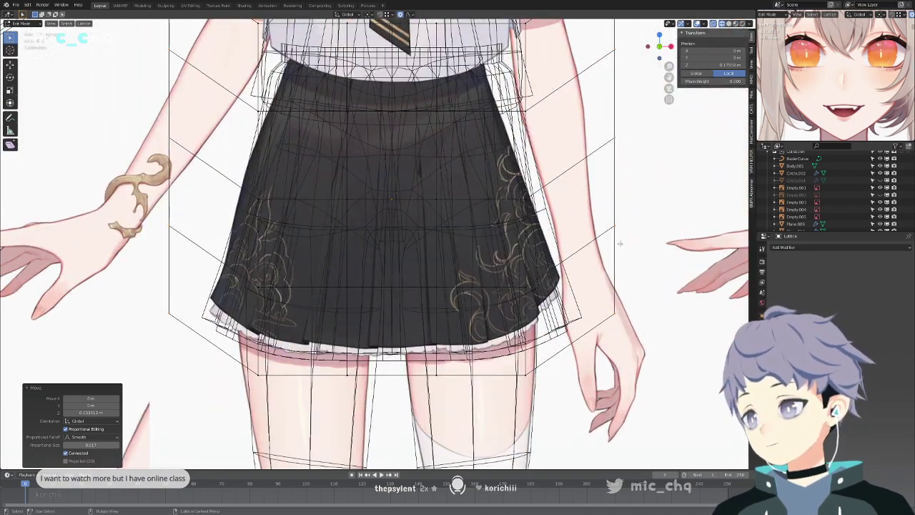
key("g")
key("z")
left_click(674, 198)
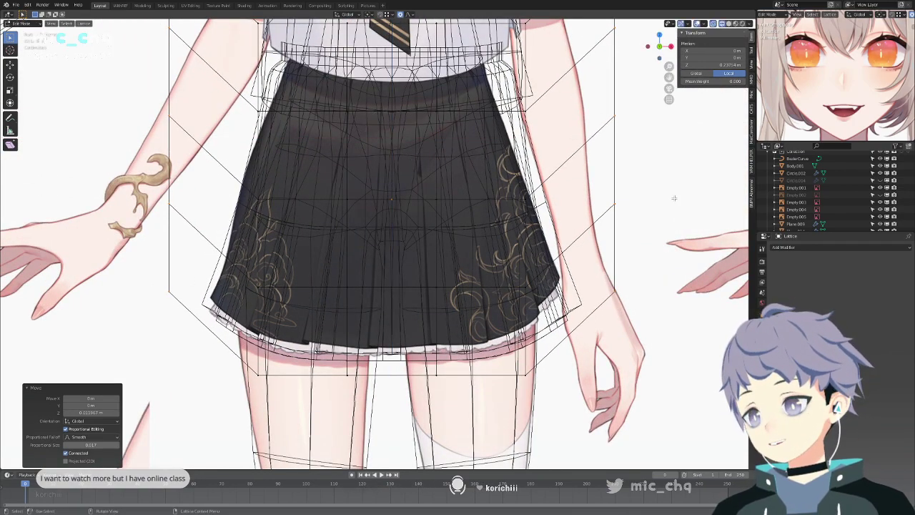
key("g")
key("x")
left_click(666, 198)
key("ctrl+z")
Scale the lattice's outer side points along X by about 0.917 to match the reference skirt's width.
key("s")
key("x")
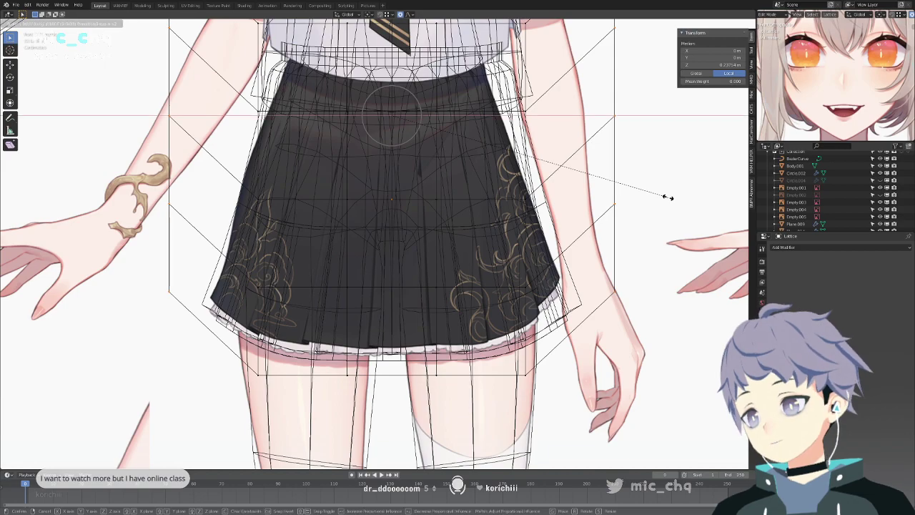
left_click(642, 198)
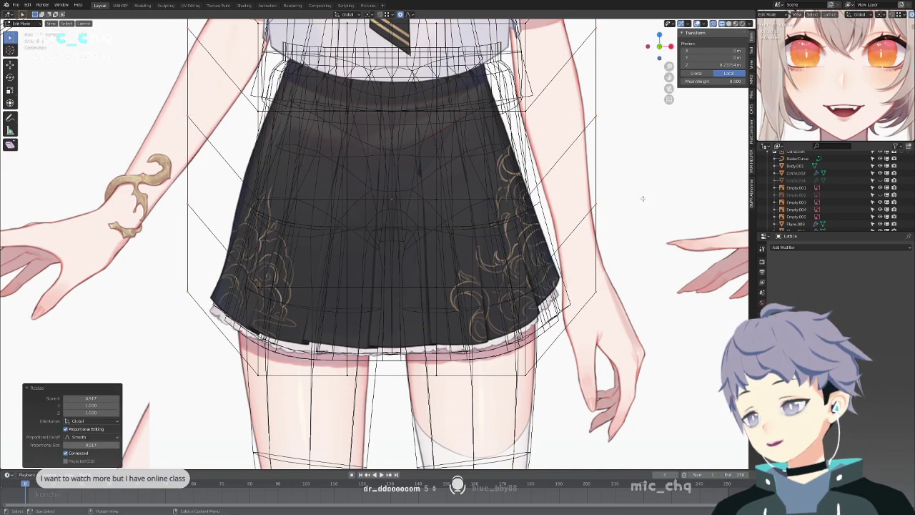
In side view, select the lattice's front and back columns, leaving out the middle one, and scale them along Y by about 0.88.
scroll(643, 198, "down", 2)
middle_click_drag(642, 199, 563, 227)
key("KP_3")
scroll(560, 227, "down", 4)
left_click_drag(277, 124, 336, 319)
left_click_drag(418, 121, 498, 318, "shift")
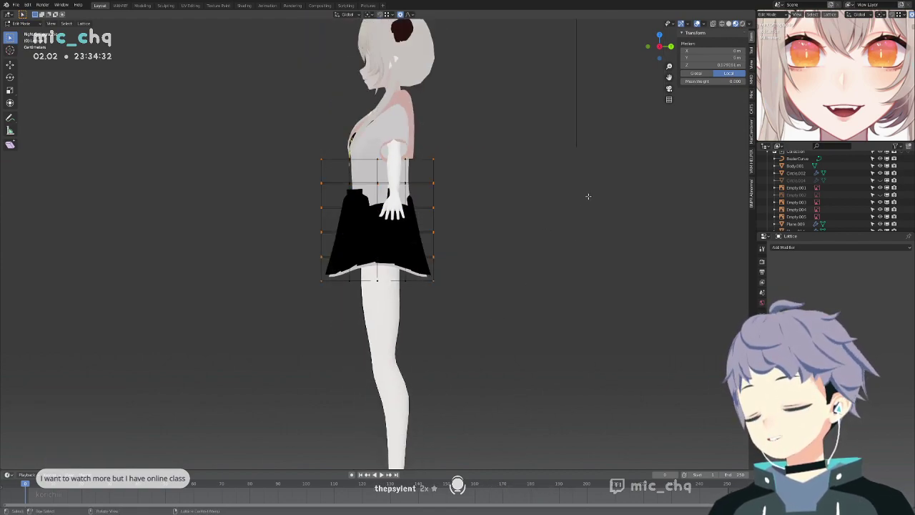
key("s")
key("y")
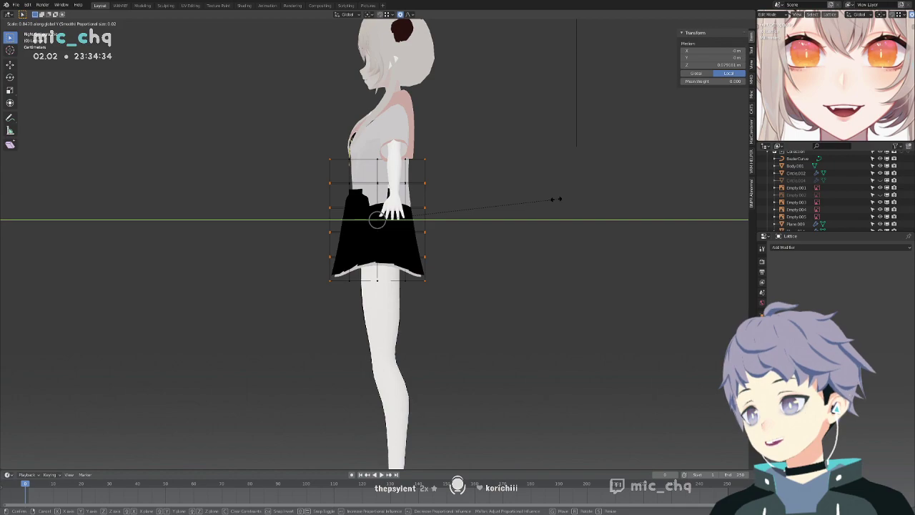
right_click(549, 197)
left_click_drag(333, 133, 360, 333, "shift")
left_click_drag(405, 125, 423, 316, "shift")
left_click_drag(416, 306, 396, 125, "shift")
key("s")
key("y")
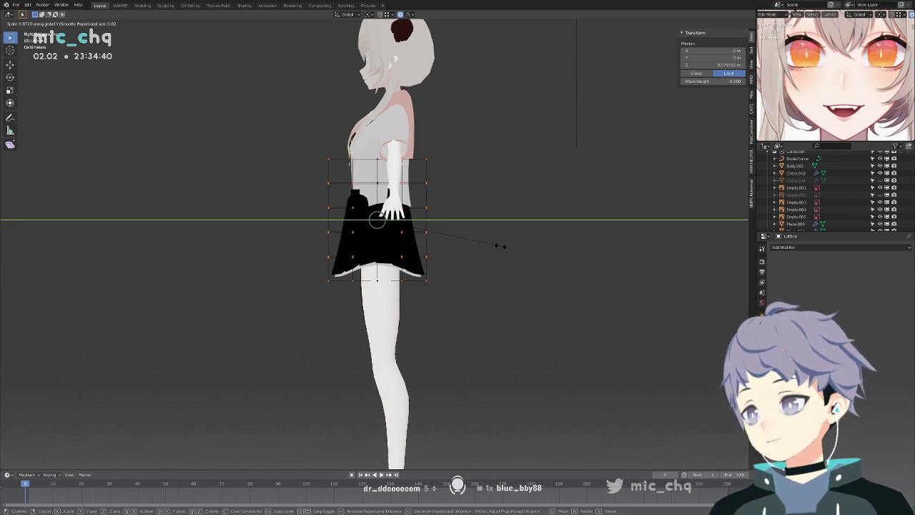
left_click(494, 247)
Move the selected front and back lattice columns about 0.005 m towards the character's back along Y.
middle_click_drag(494, 247, 491, 250)
key("KP_3")
key("g")
key("y")
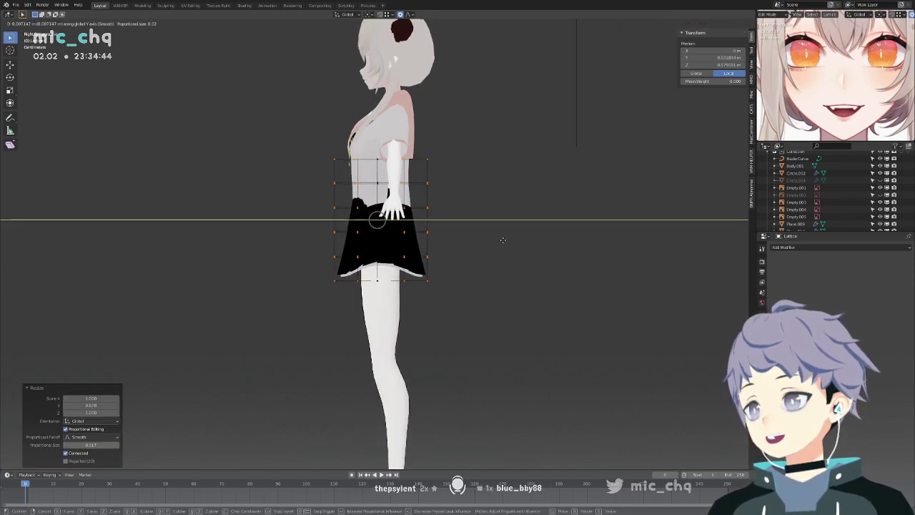
left_click(503, 239)
Examine the reshaped skirt and lattice from front, side and angled views.
key("KP_1")
scroll(514, 231, "up", 4)
middle_click_drag(515, 229, 457, 209)
key("KP_3")
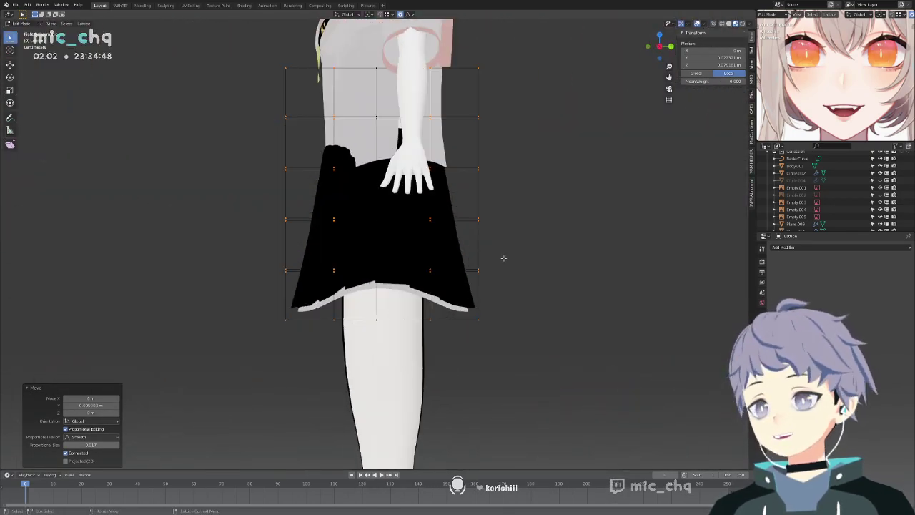
key("KP_1")
middle_click_drag(532, 258, 488, 294)
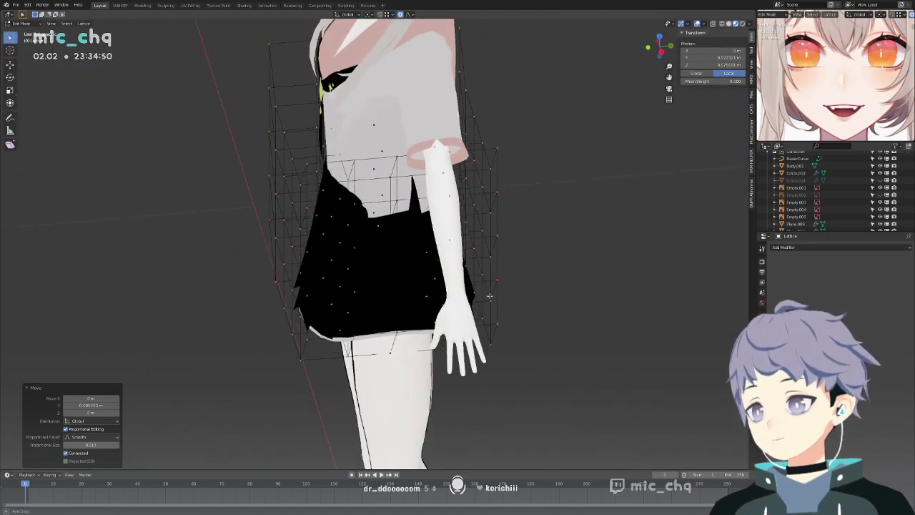
middle_click_drag(424, 195, 492, 226)
key("KP_1")
Select the mid-depth control points on both outer sides of the lattice and lower them along Z by about 0.017 m.
left_click(499, 257)
left_click_drag(513, 311, 513, 312)
middle_click_drag(513, 312, 329, 178)
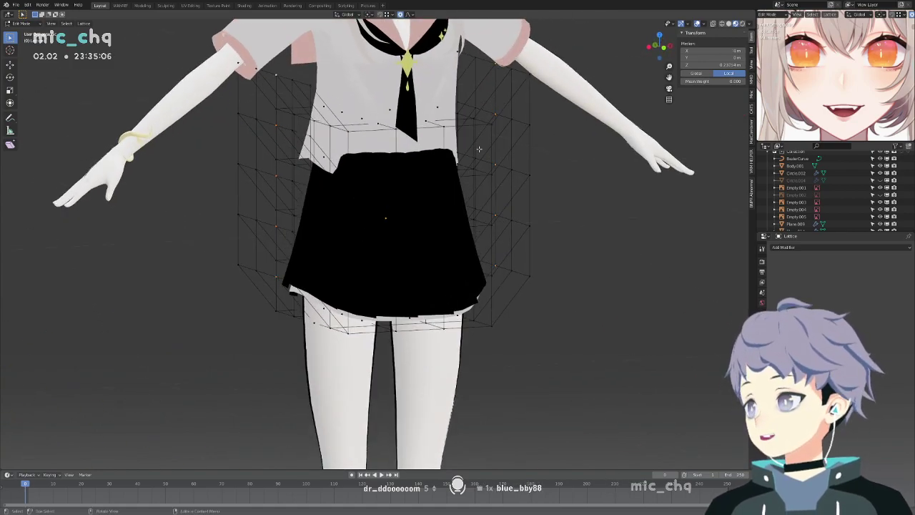
key("KP_1")
key("g")
key("z")
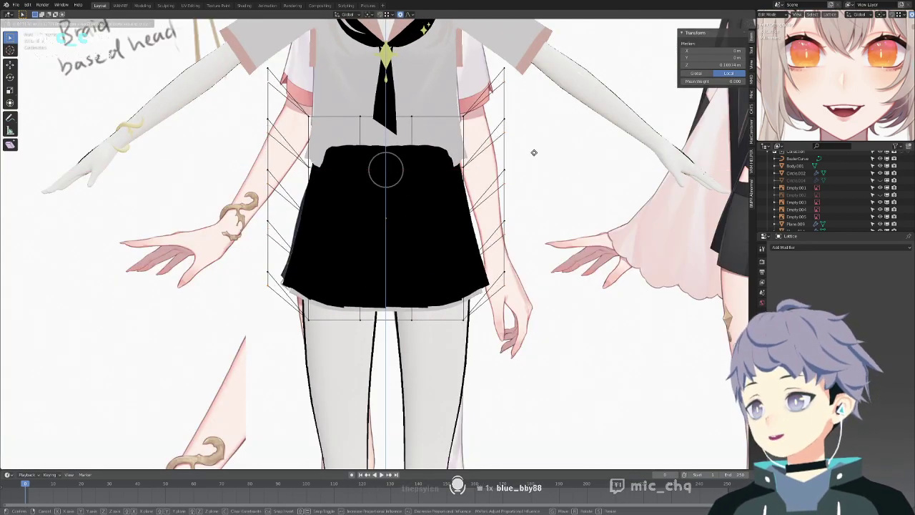
left_click(532, 156)
Raise the selected mid-depth side points slightly along Z to fine-tune the hem's curve at the sides.
middle_click_drag(532, 157, 445, 165)
key("g")
key("z")
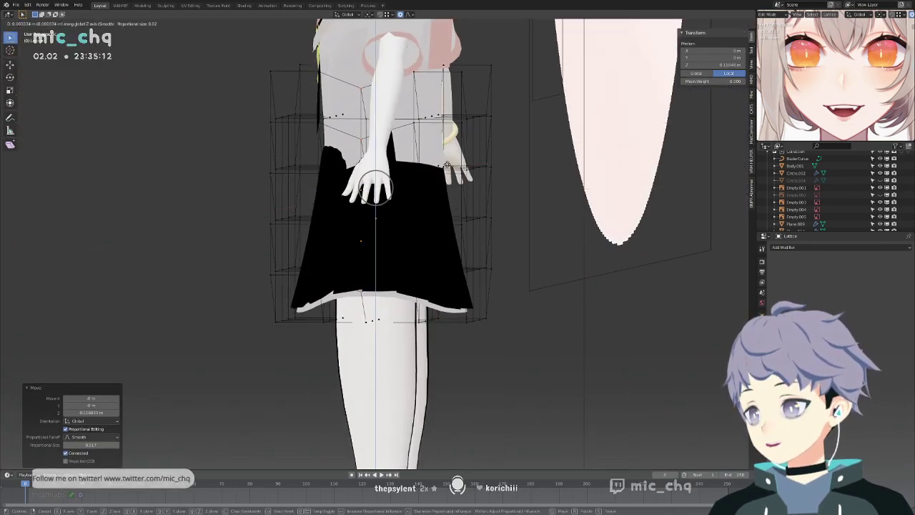
left_click(446, 160)
Examine the deformed lattice around the skirt in wireframe from several angles.
key("KP_1")
mouse_move(512, 166)
middle_mouse_down("shift")
mouse_move(541, 213)
mouse_move(529, 241)
mouse_move(513, 249)
middle_mouse_up("shift")
key("Tab")
key("shift+z")
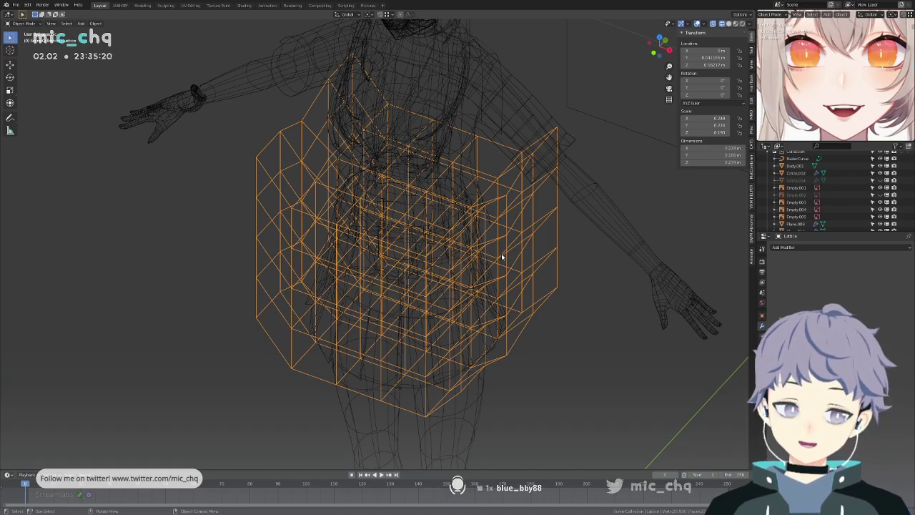
middle_click_drag(519, 252, 489, 238)
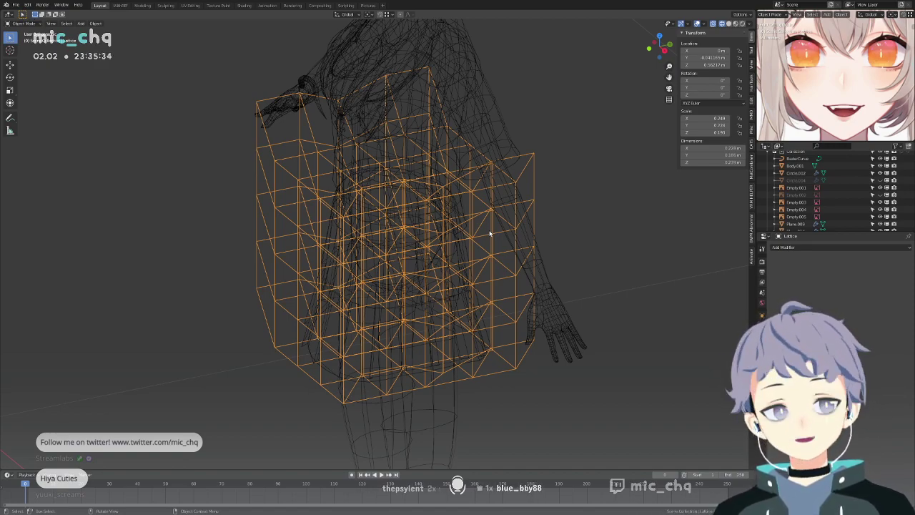
mouse_move(490, 234)
middle_mouse_down()
mouse_move(456, 198)
mouse_move(502, 201)
mouse_move(484, 207)
mouse_move(448, 189)
middle_mouse_up()
key("Tab")
key("shift+z")
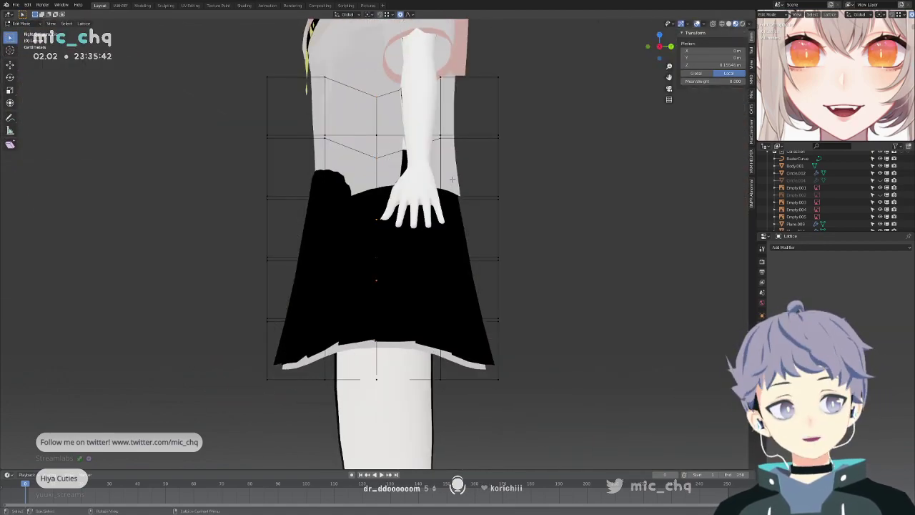
Try shrinking the lattice's top two rows of control points and lowering them around the waist.
left_click_drag(244, 51, 570, 182)
key("s")
left_click(581, 132)
key("shift+z")
left_click_drag(223, 52, 603, 163)
key("s")
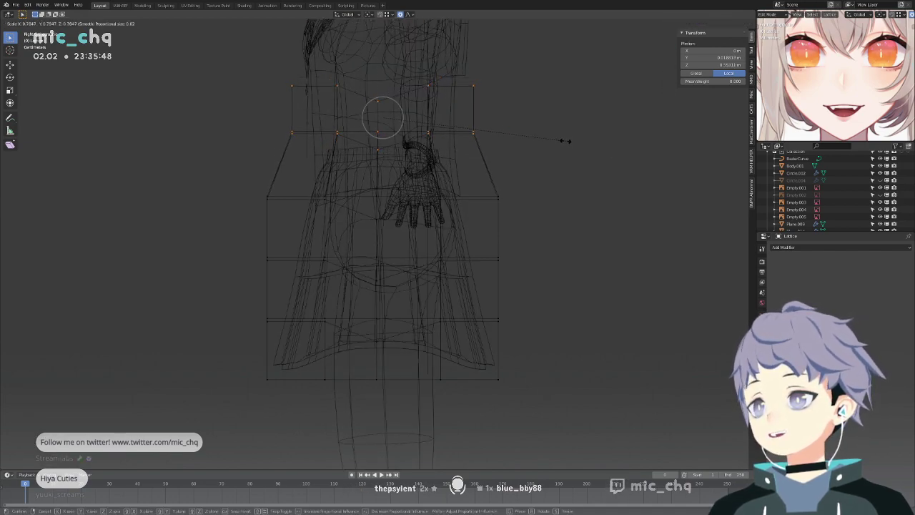
left_click(542, 137)
key("g")
middle_click_drag(542, 138, 544, 148)
left_click(545, 156)
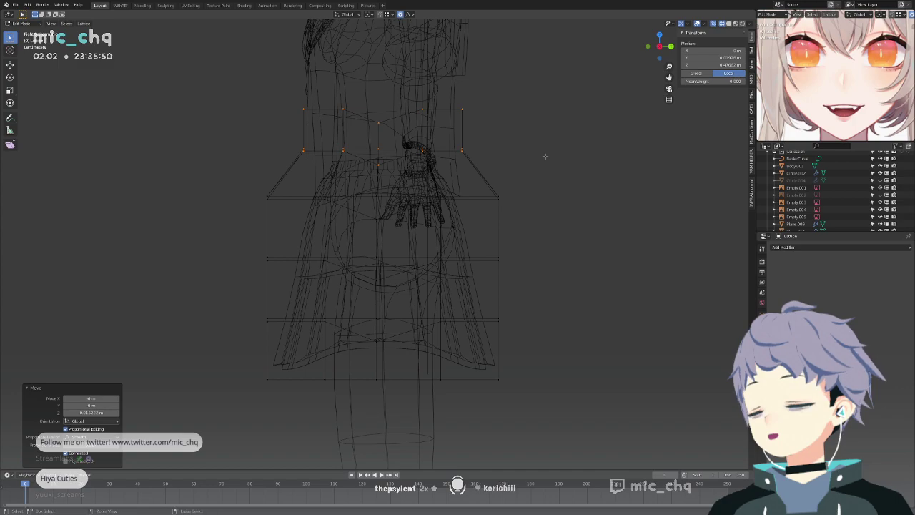
key("ctrl+z")
key("ctrl+z")
Select the lattice's top three rows in side view, scale them by about 0.878 and raise them slightly along Z.
left_click_drag(241, 57, 587, 223)
key("s")
left_click(598, 187)
key("g")
key("z")
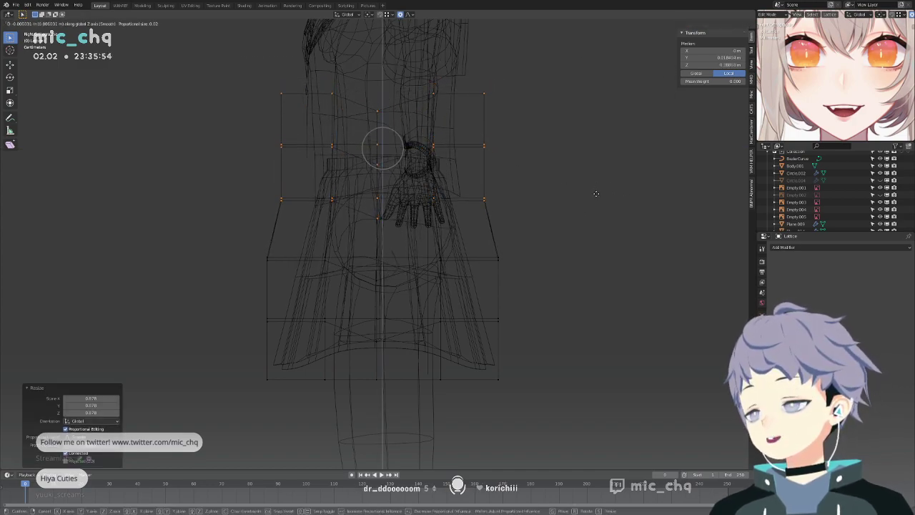
left_click(595, 186)
Try scaling the lattice's top three rows in front view, then undo the recent scaling and raising of those rows.
scroll(621, 196, "up", 4)
key("shift+z")
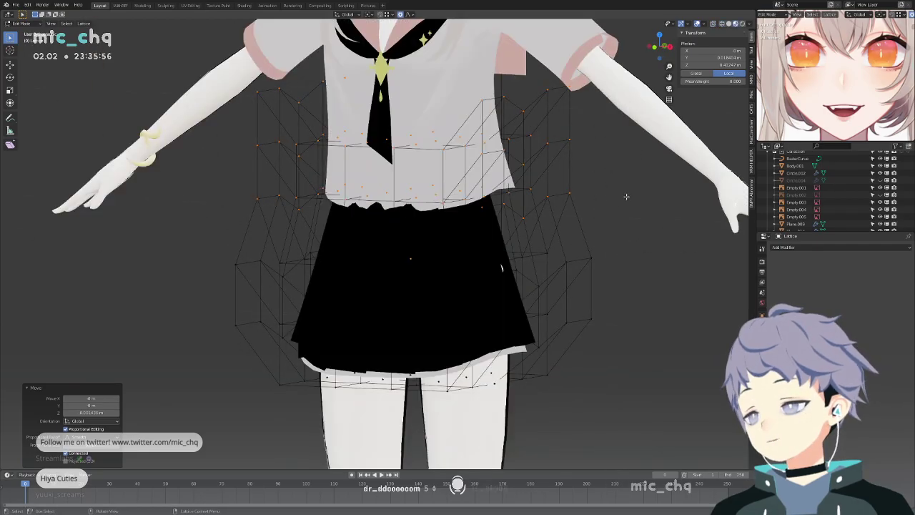
mouse_move(633, 195)
middle_mouse_down()
mouse_move(658, 198)
mouse_move(620, 197)
middle_mouse_up()
key("KP_3")
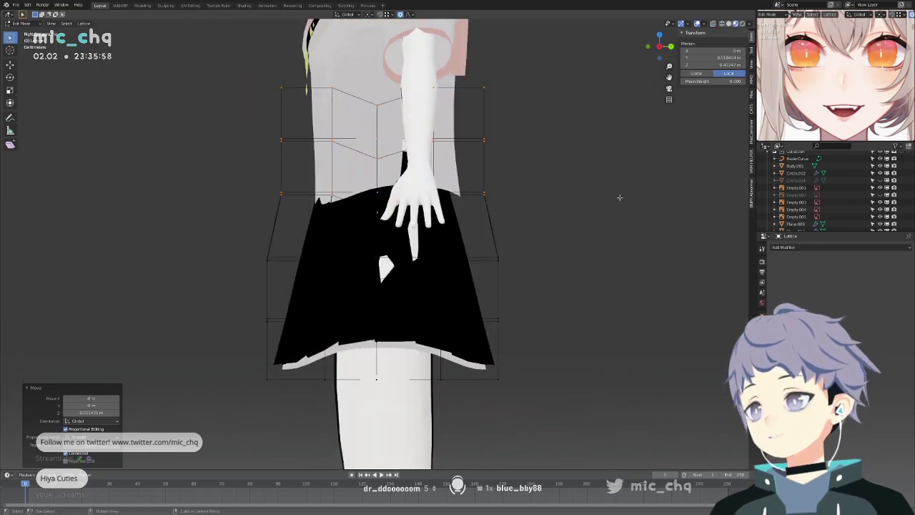
key("KP_1")
key("s")
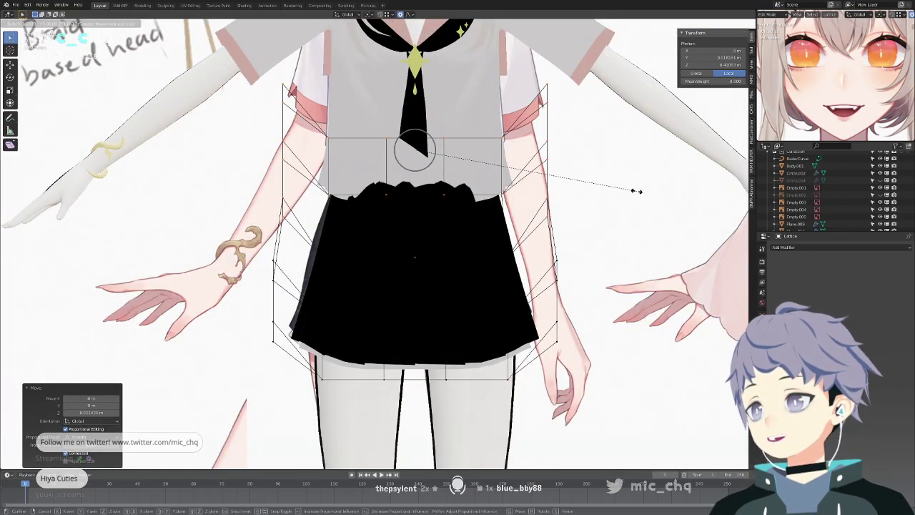
left_click(643, 189)
key("ctrl+z")
key("ctrl+z")
key("ctrl+z")
Scale the lattice's top two rows by about 0.77 and lower them around the waist.
key("KP_3")
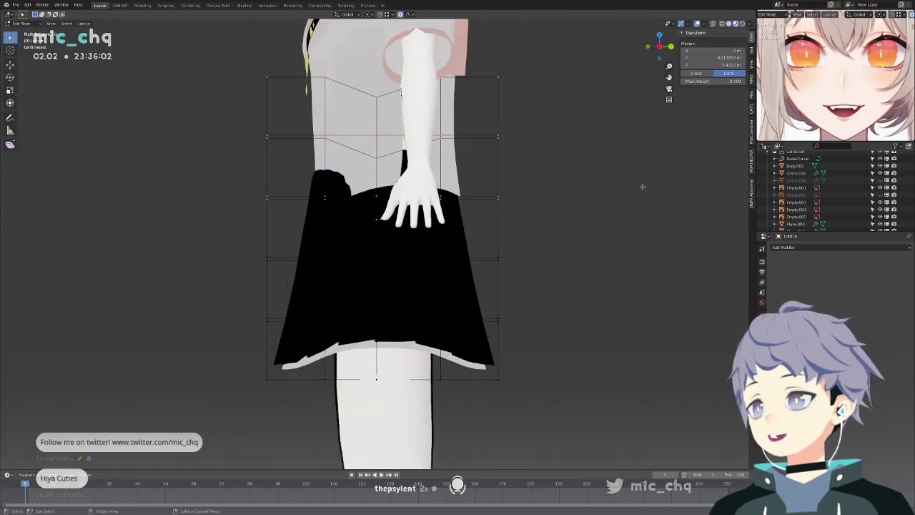
key("s")
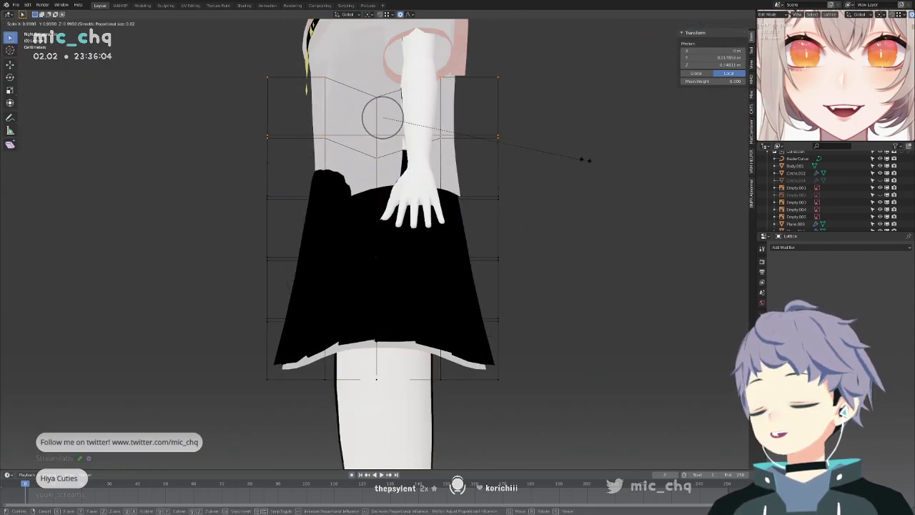
left_click(539, 142)
key("KP_1")
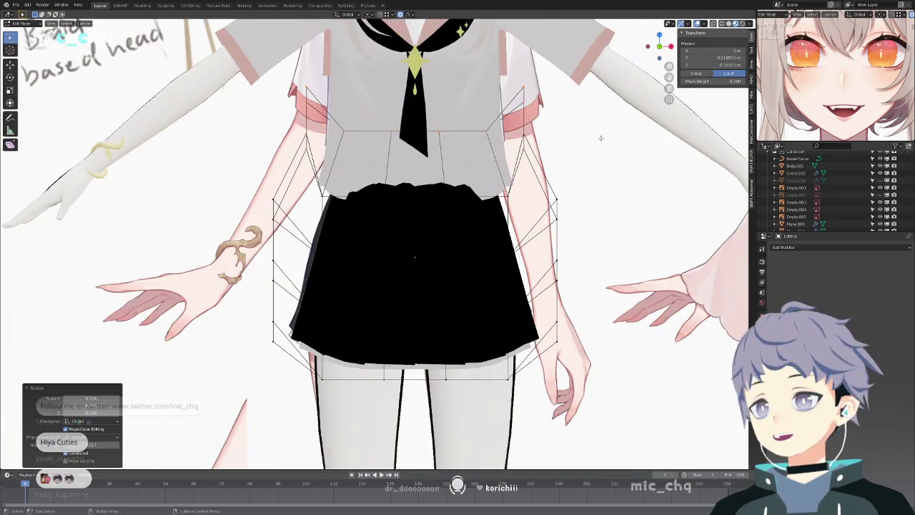
key("g")
left_click(596, 152)
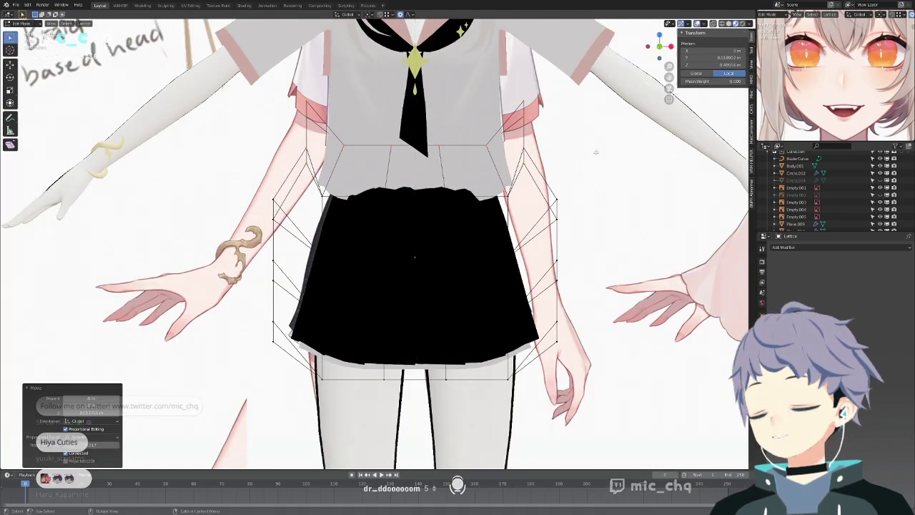
key("KP_3")
key("Tab")
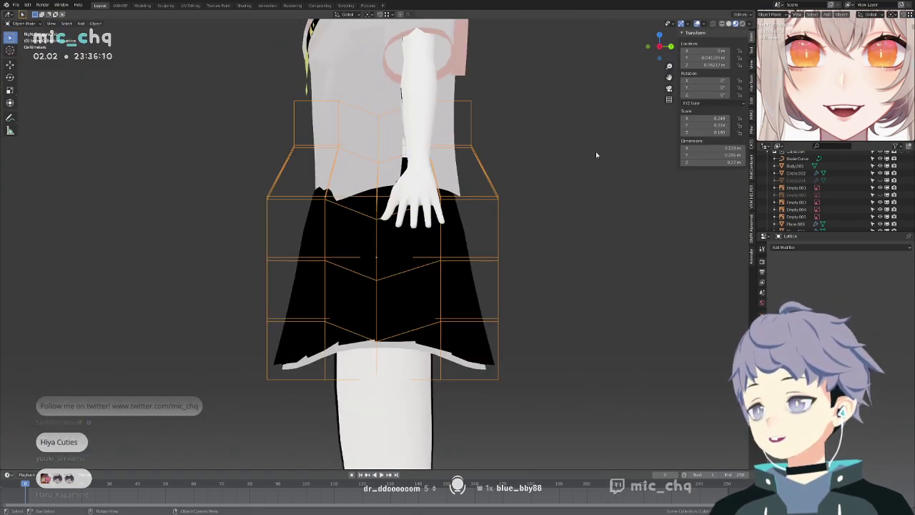
key("Tab")
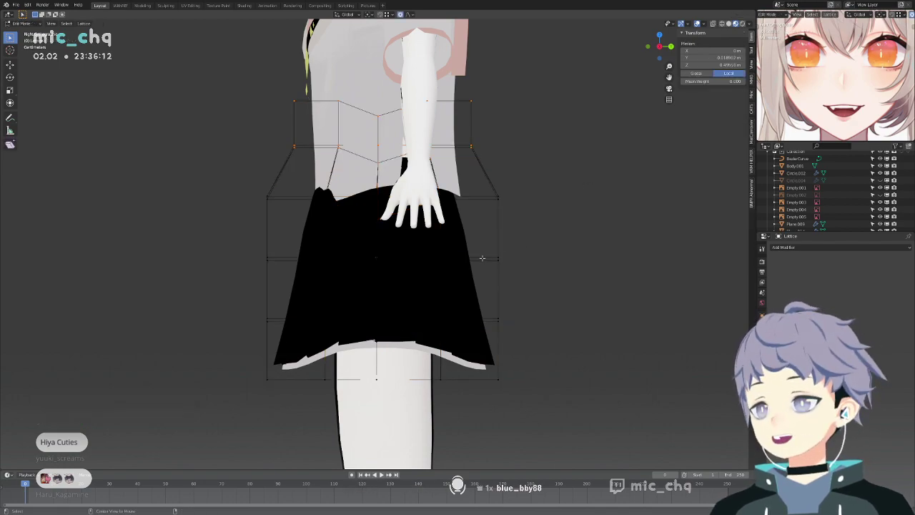
Select the lattice's entire middle row in wireframe side view and scale it outward.
left_click_drag(559, 248, 221, 281)
key("shift+z")
left_click_drag(595, 244, 196, 297)
middle_click_drag(270, 286, 305, 301)
key("KP_3")
key("s")
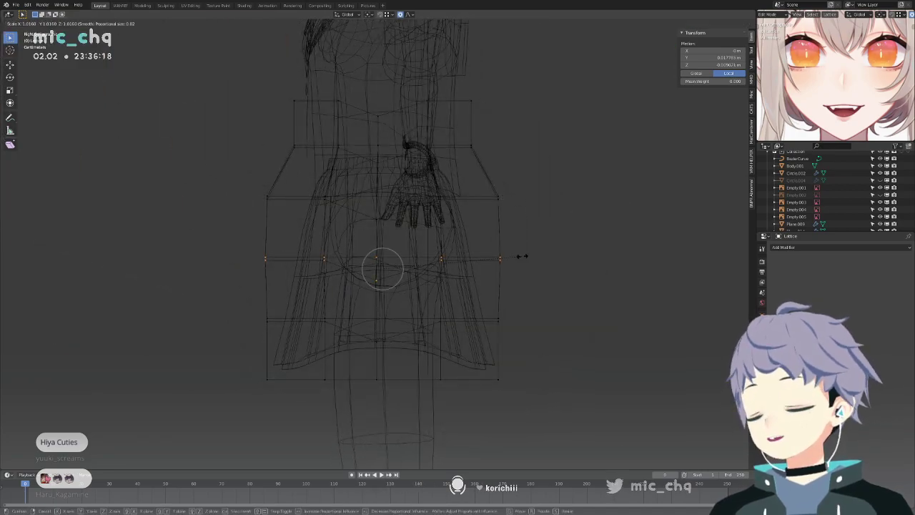
left_click(534, 256)
Scale the lattice's bottom two rows outward and shrink the lowest row to pull the hem in.
left_click_drag(229, 303, 245, 409)
key("s")
left_click(588, 333)
key("s")
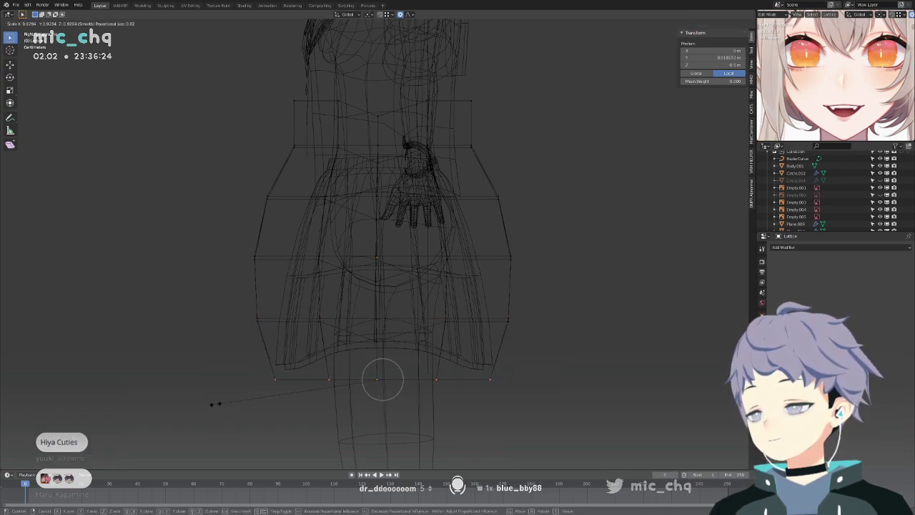
left_click(215, 404)
Scale the lattice's third row from the top outward by about 1.01.
left_click_drag(521, 188, 196, 206)
key("s")
left_click(196, 205)
key("shift+z")
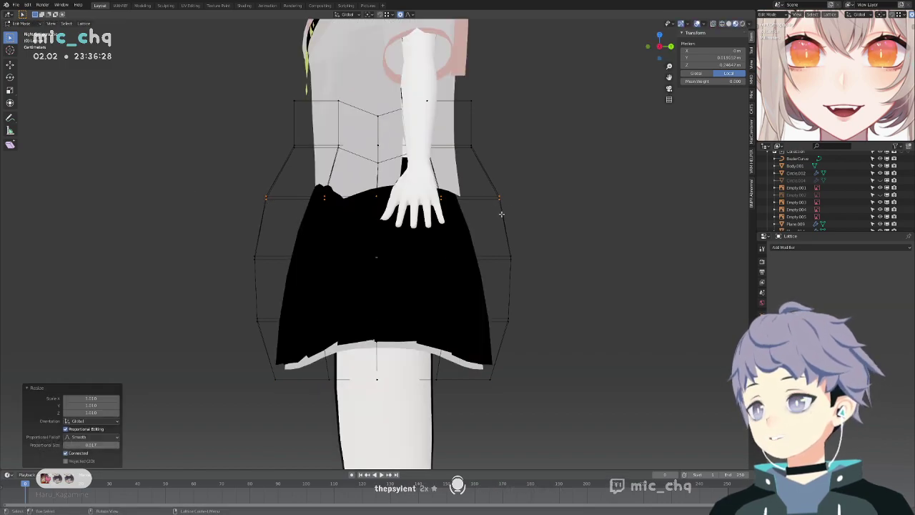
Rotate the whole lattice about 3 degrees in side view and shift it slightly along Y.
key("r")
left_click(585, 193)
key("g")
key("y")
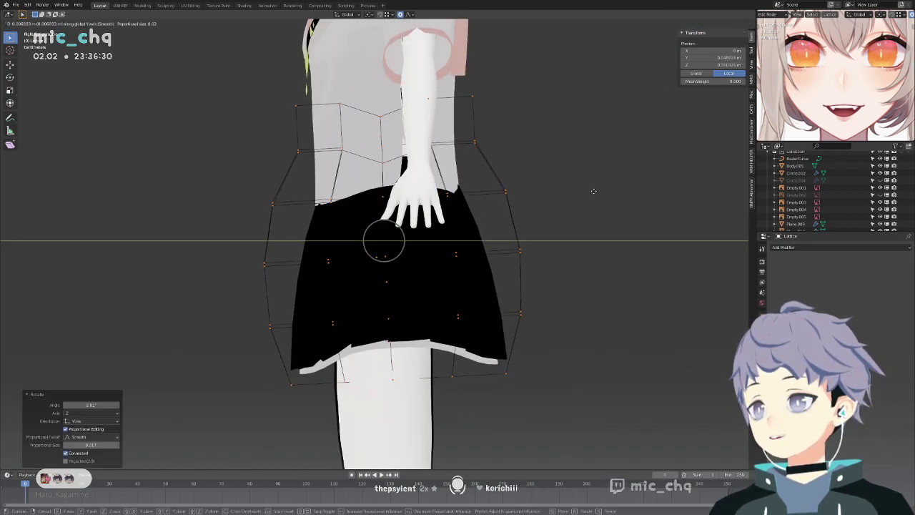
left_click(593, 192)
middle_click_drag(592, 192, 581, 192, "alt")
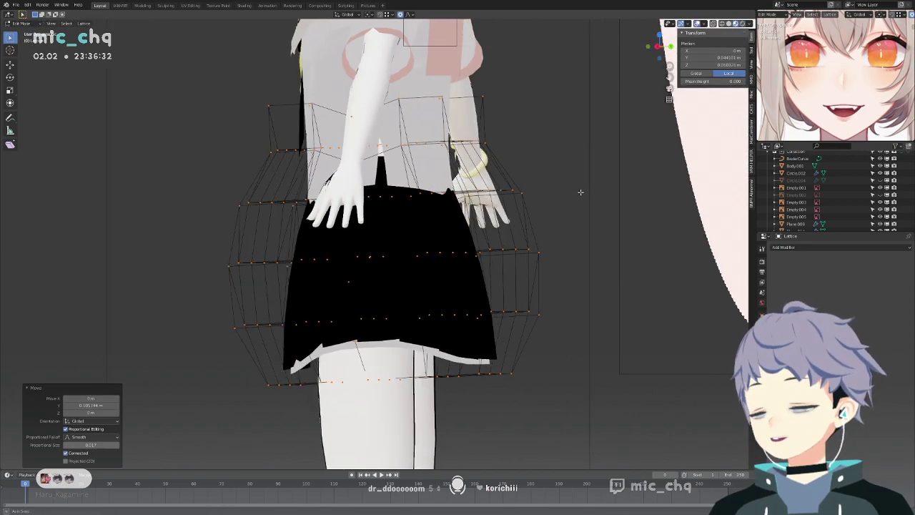
key("shift+z")
key("shift+z")
Select the lattice's hip-level points in wireframe front view and narrow them along X to match the reference skirt.
left_click(538, 252)
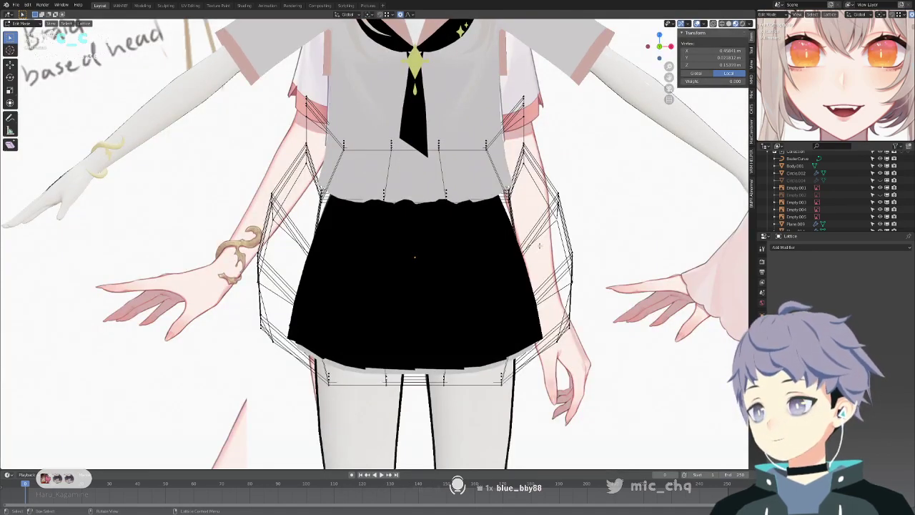
key("shift+z")
left_click_drag(505, 270, 506, 269)
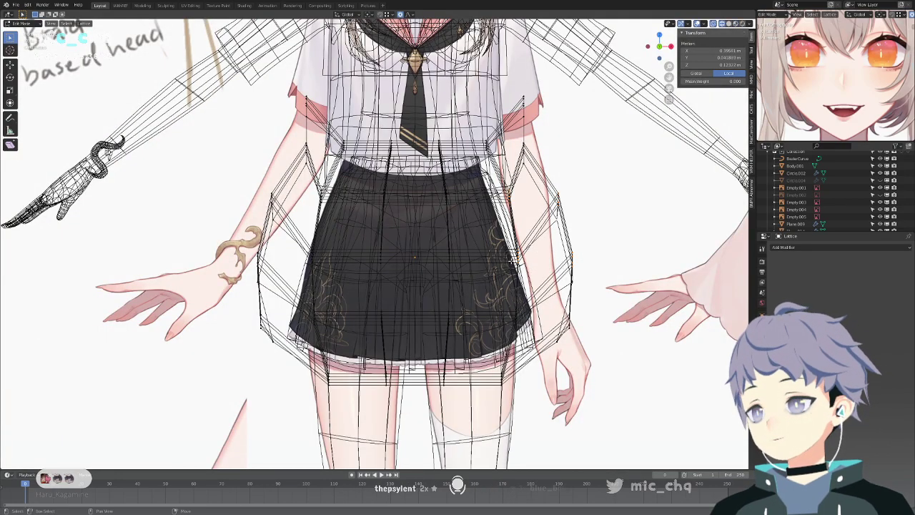
left_click_drag(544, 238, 530, 240)
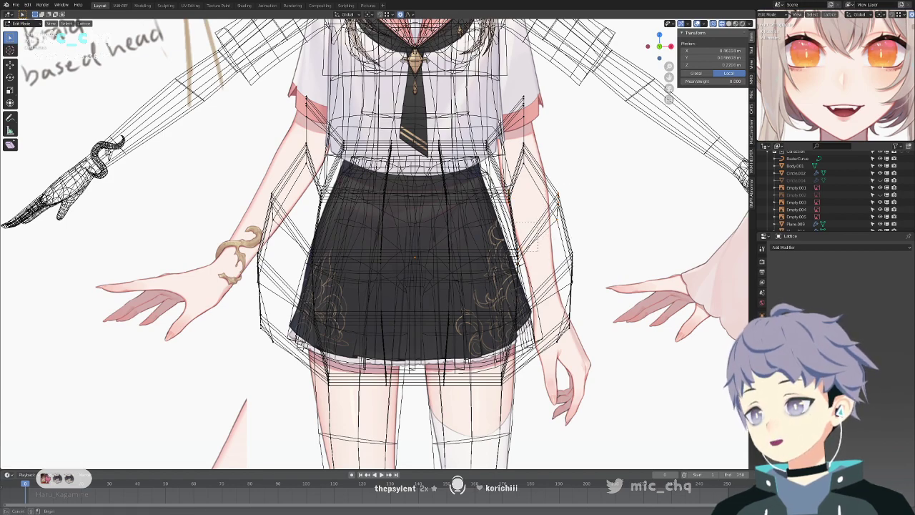
left_click_drag(414, 241, 346, 281)
left_click_drag(358, 239, 306, 270, "shift")
key("s")
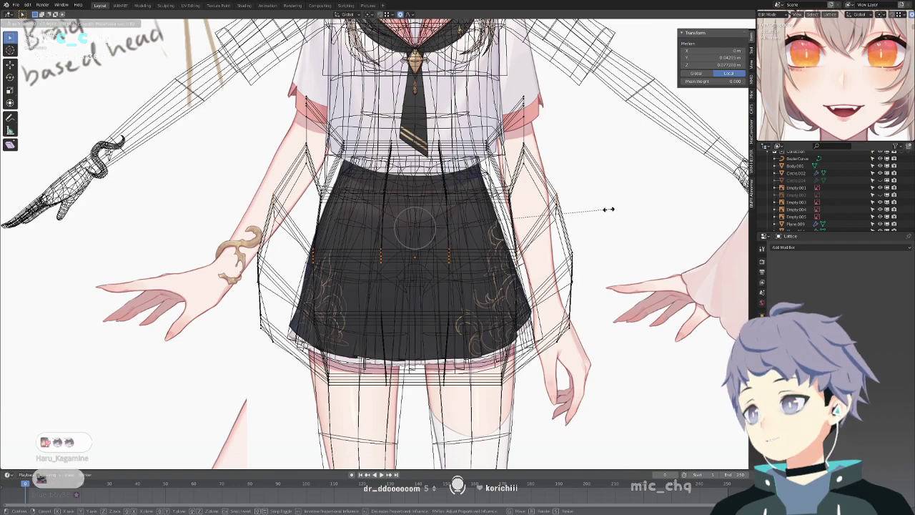
left_click(605, 208)
key("s")
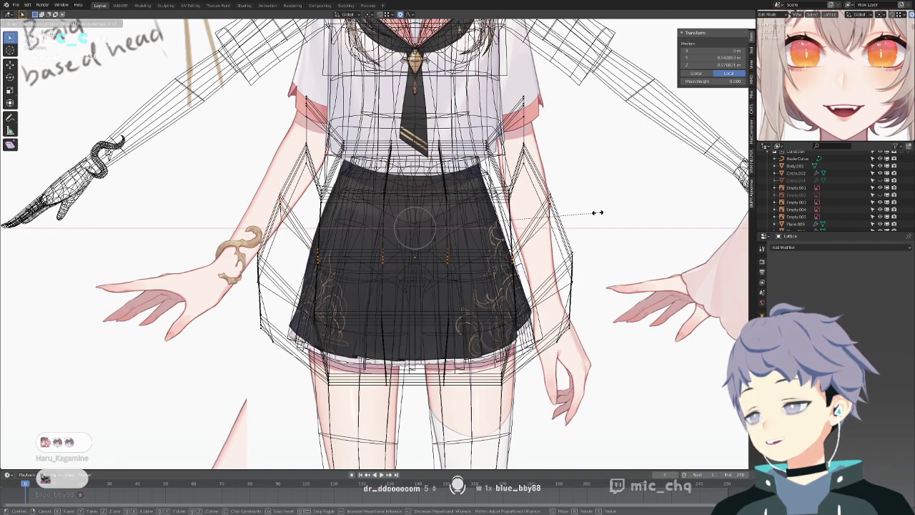
left_click(599, 211)
Widen the selected hip-level points slightly along X while checking the shaded skirt.
key("alt+z")
key("s")
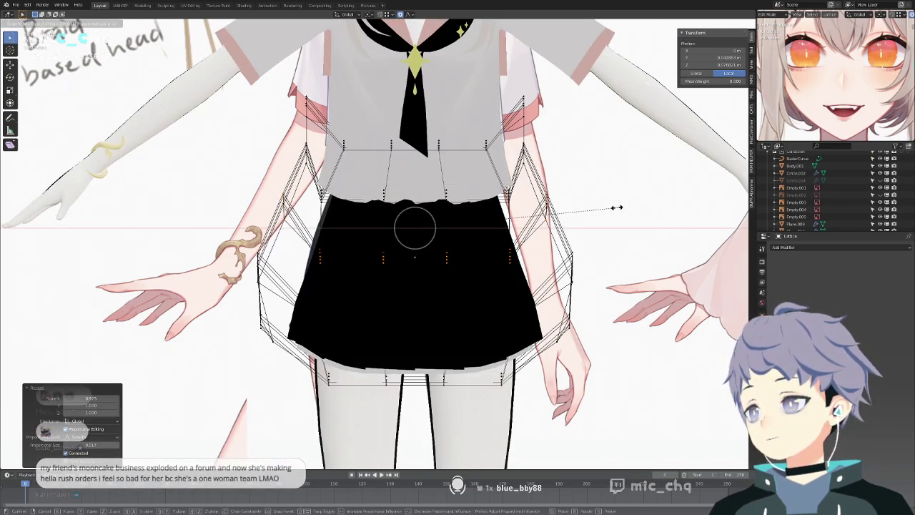
left_click(619, 207)
key("alt+z")
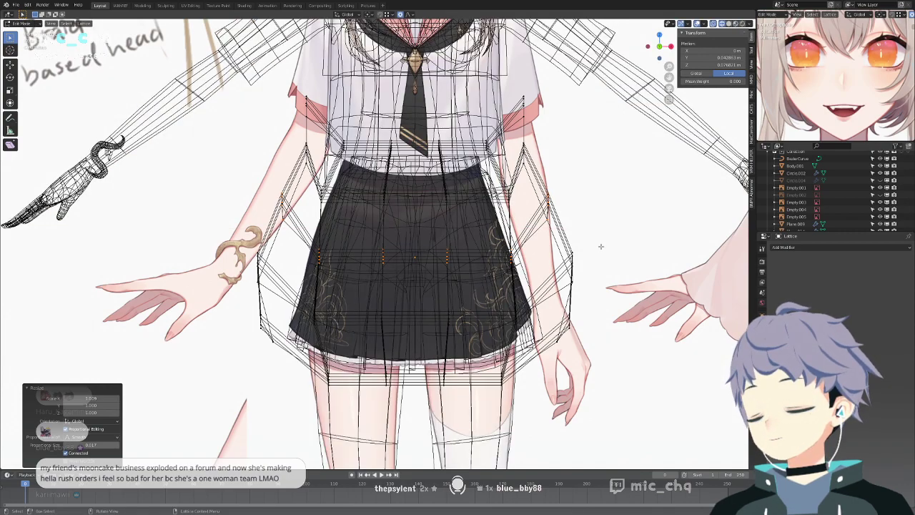
Select the lattice points around the lower skirt, scale them along X by about 0.895 and widen them slightly.
left_click(516, 317)
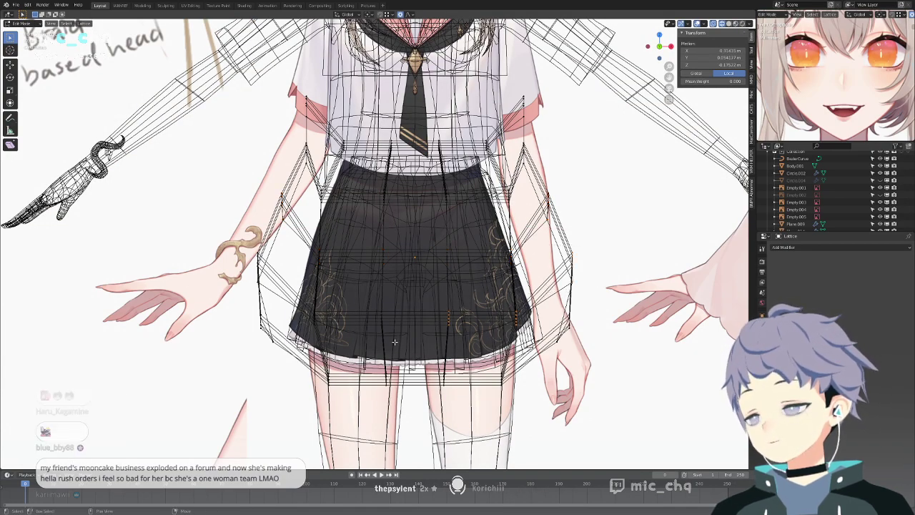
left_click(293, 328, "shift")
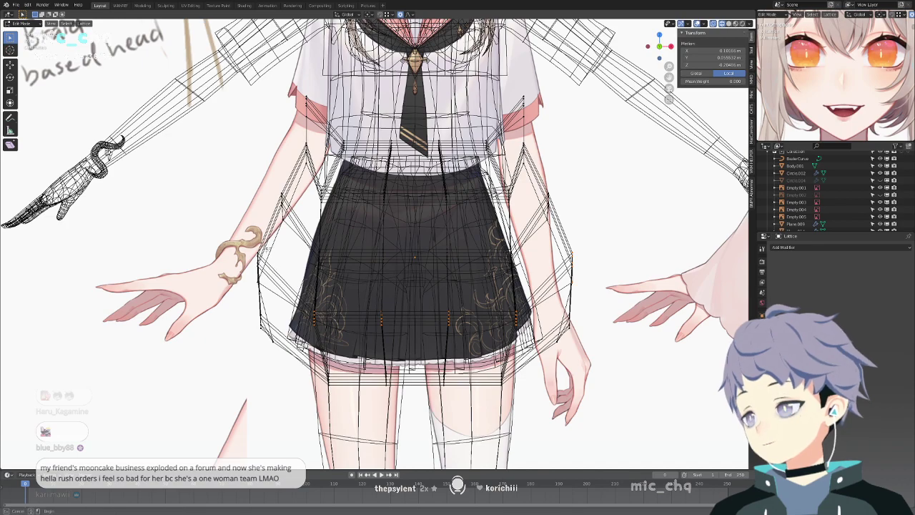
key("s")
key("x")
left_click(601, 266)
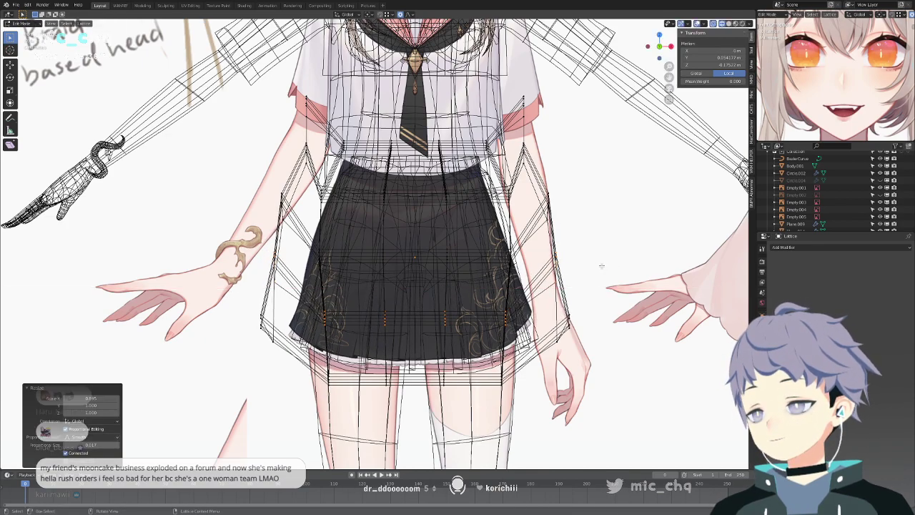
key("alt+z")
key("s")
key("x")
left_click(630, 242)
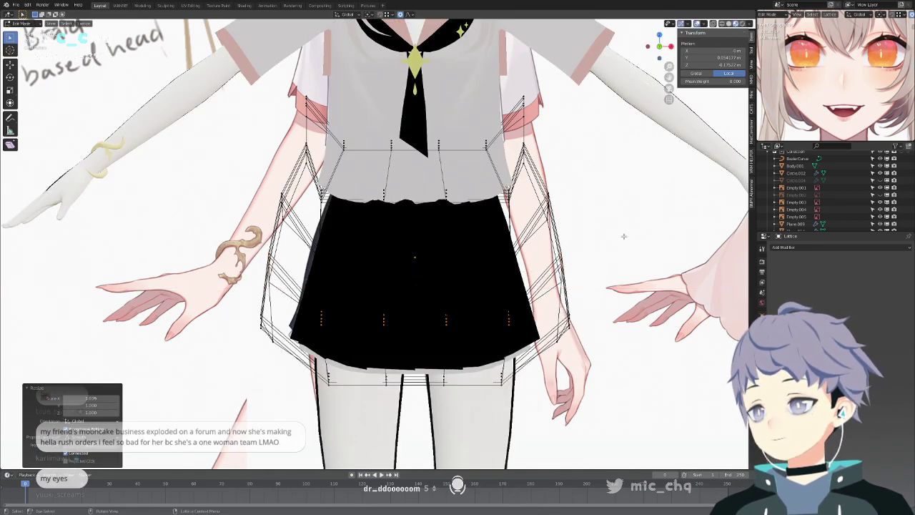
Select the lattice row just below the waist and adjust its width along X in front view.
key("alt+z")
left_click(343, 223)
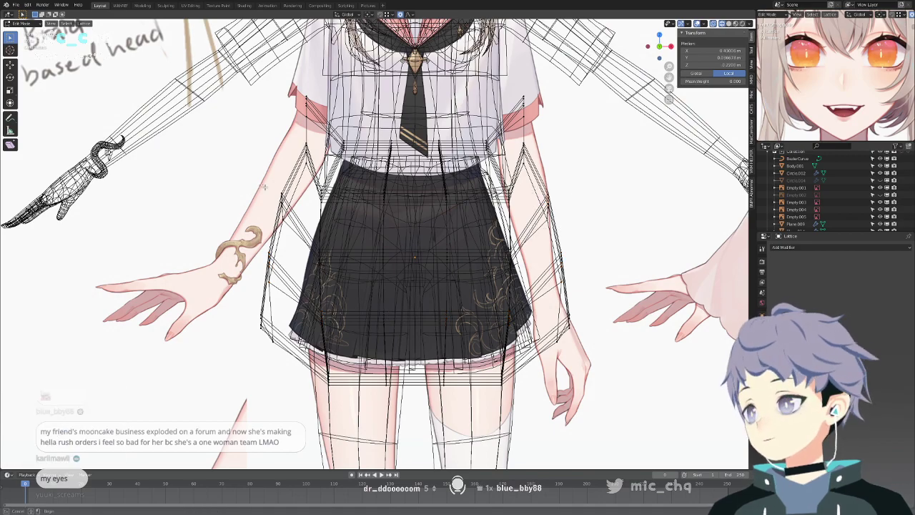
key("alt+z")
key("s")
key("x")
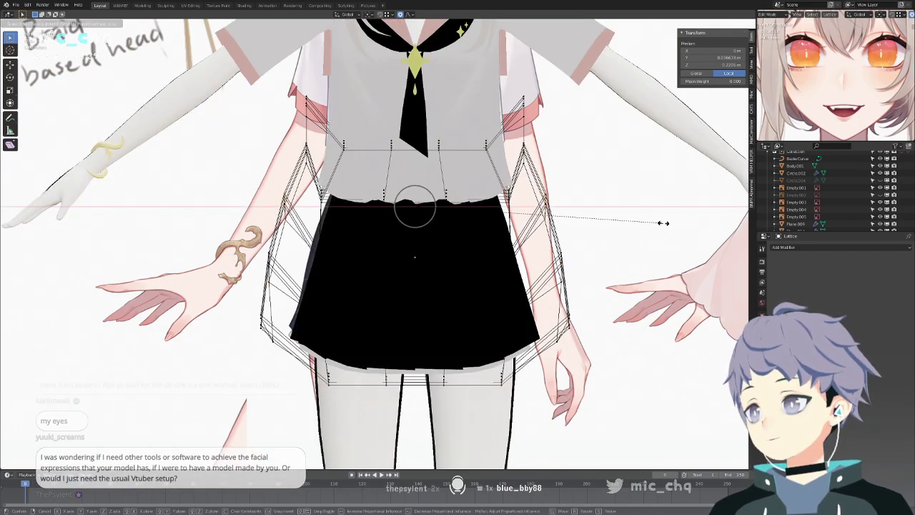
left_click(651, 225)
key("alt+z")
Leave lattice editing, select the skirt and examine its shape against the reference in wireframe and shaded views from several angles.
key("Tab")
key("shift+z")
middle_click_drag(591, 232, 585, 234)
key("Tab")
key("Tab")
left_click(586, 231)
key("shift+z")
scroll(586, 230, "up", 5)
key("alt+z")
left_click(500, 254)
middle_click_drag(500, 254, 496, 279)
key("Tab")
key("Tab")
middle_click_drag(563, 253, 515, 260)
key("KP_1")
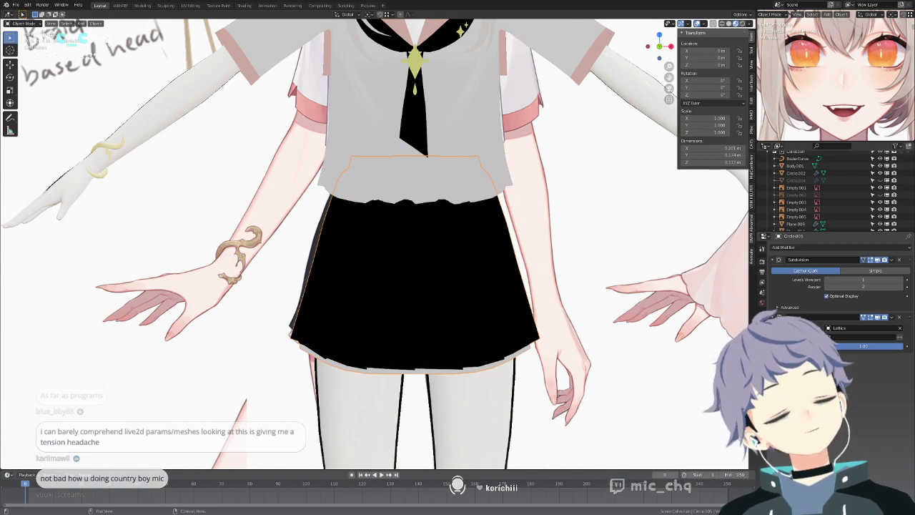
scroll(660, 251, "down", 4)
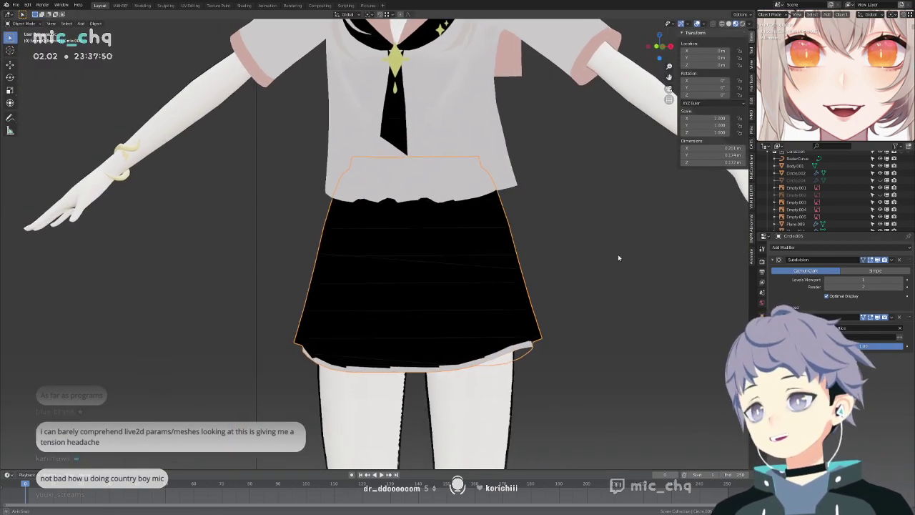
scroll(625, 255, "up", 4)
middle_click_drag(627, 249, 594, 307)
key("KP_1")
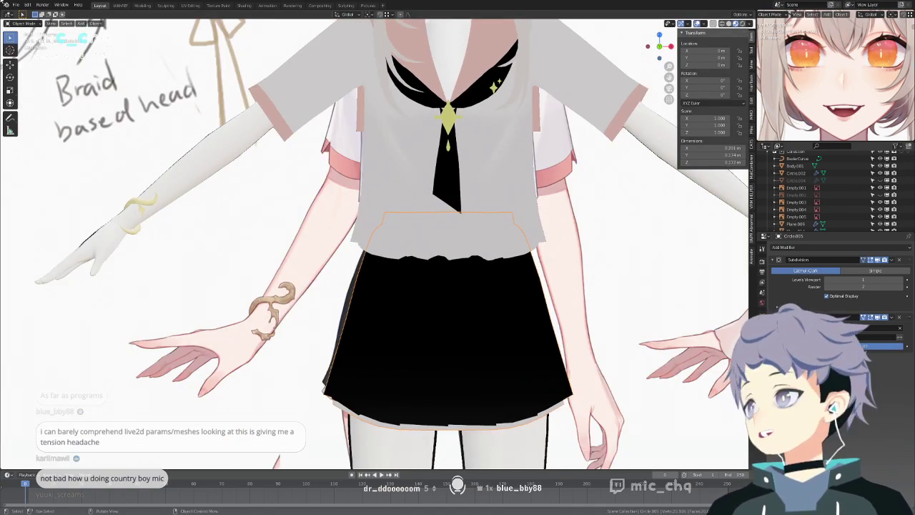
Open the third .blend file from the list of recent files.
left_click(15, 6)
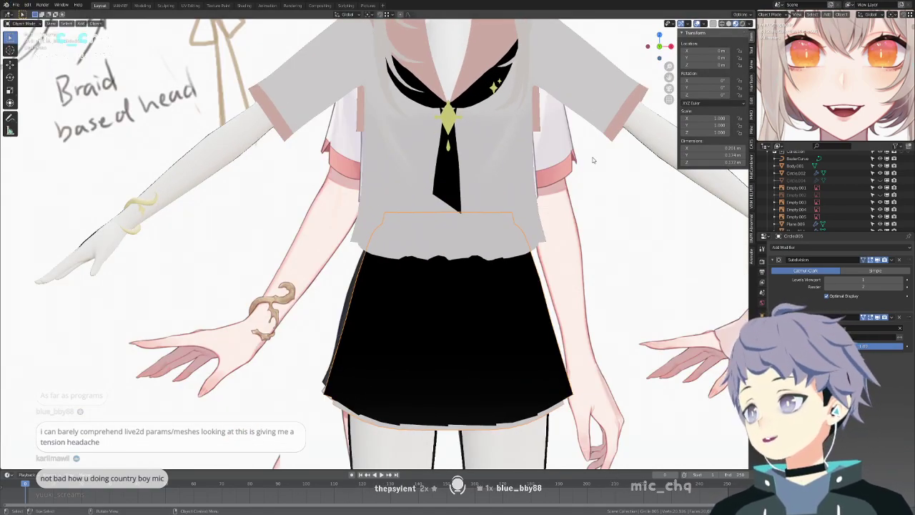
left_click(16, 6)
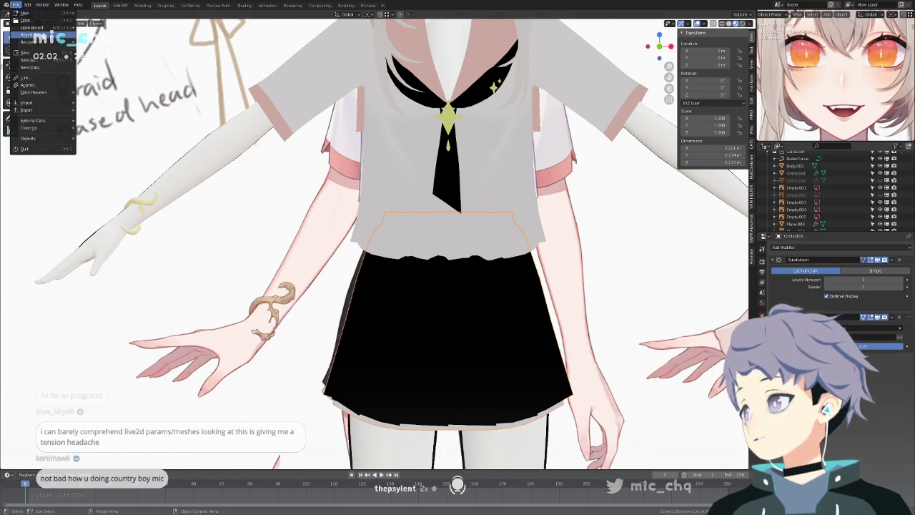
mouse_move(43, 27)
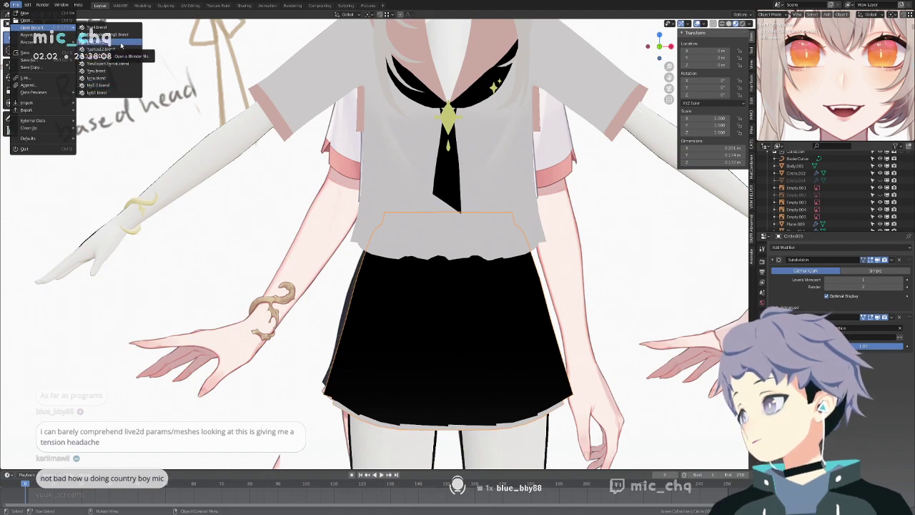
left_click(121, 45)
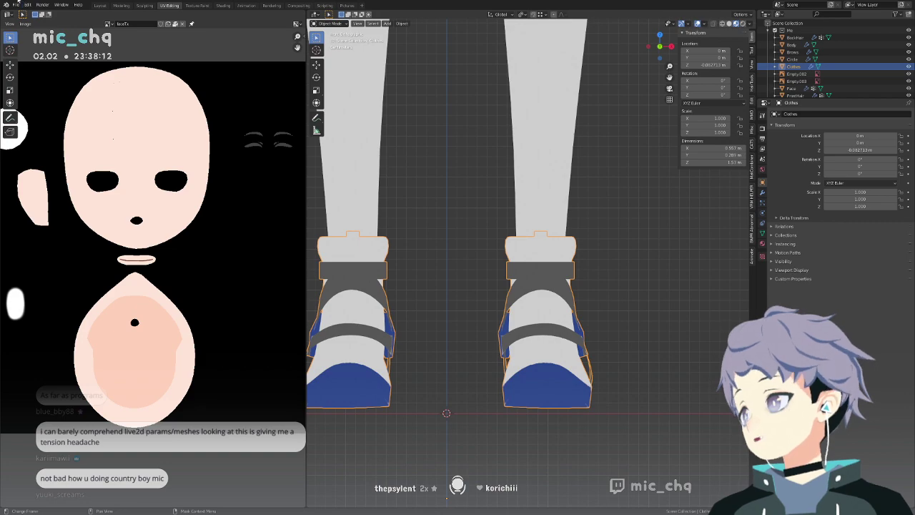
Switch to the other Blender window containing the boy in the green jacket and show the model in Material Preview shading.
left_click(16, 5)
left_click(26, 22)
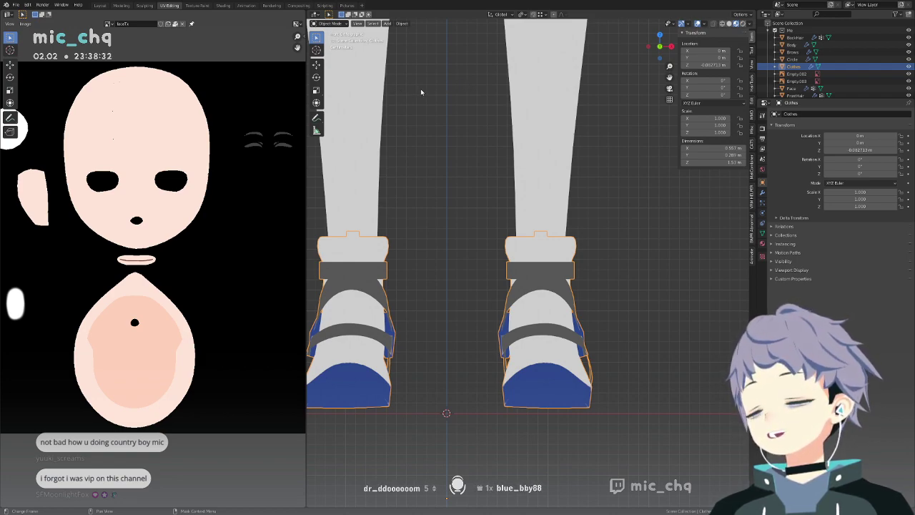
key("alt+Tab")
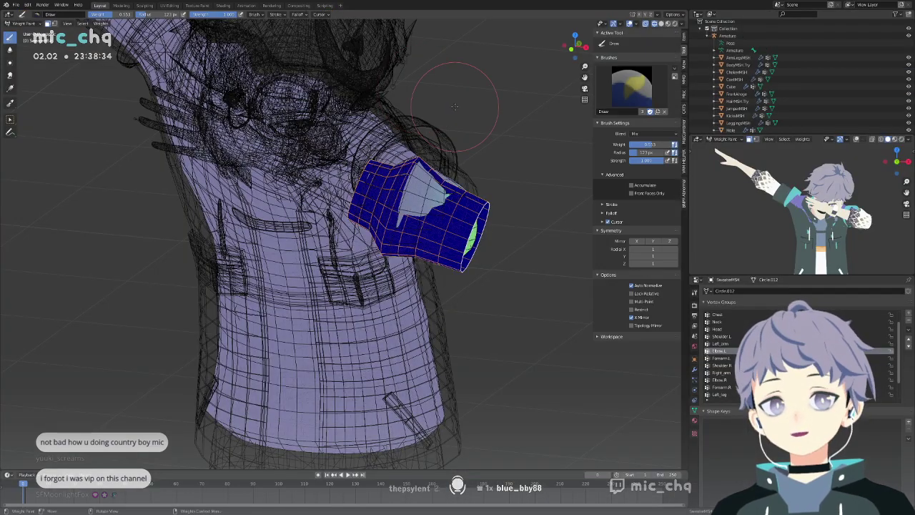
key("z")
left_click(462, 168)
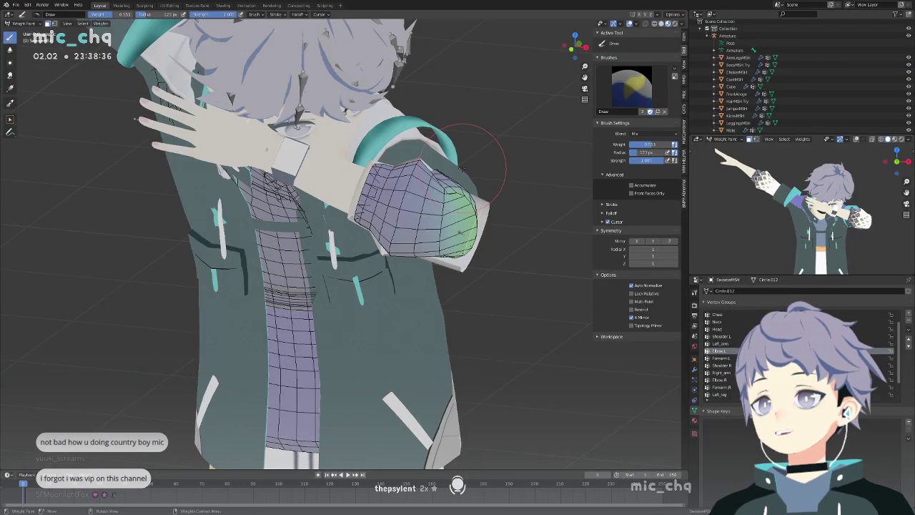
View the posed character from the front and switch the sweater from Weight Paint to Object Mode.
key("KP_1")
middle_click_drag(509, 146, 561, 190, "shift")
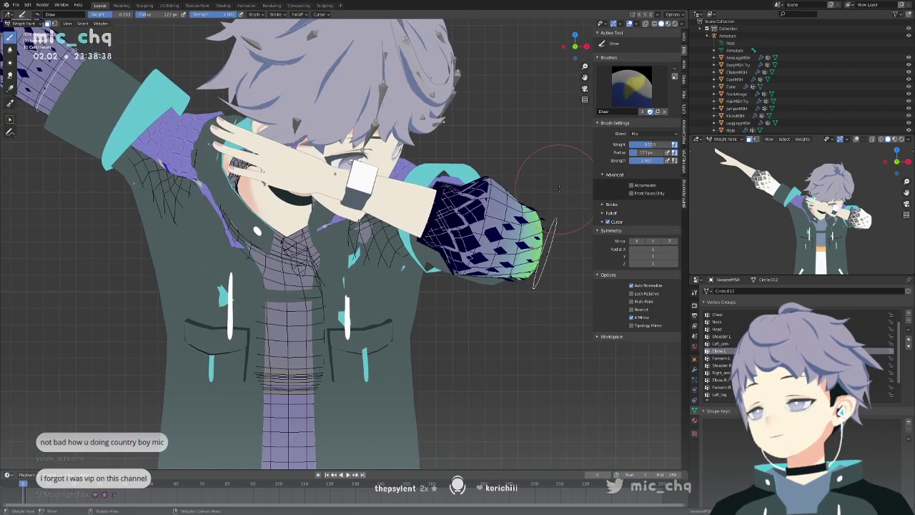
key("ctrl+Tab")
middle_click_drag(477, 155, 520, 192, "shift")
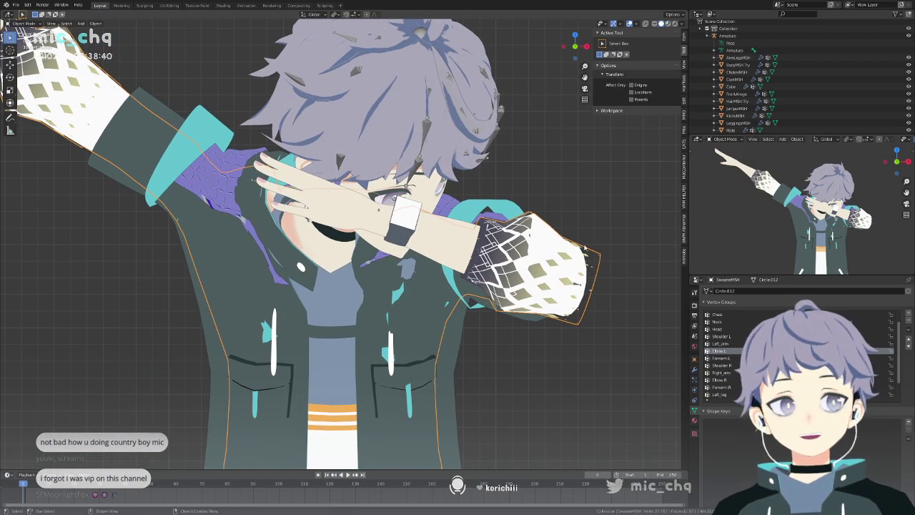
scroll(793, 354, "down", 3)
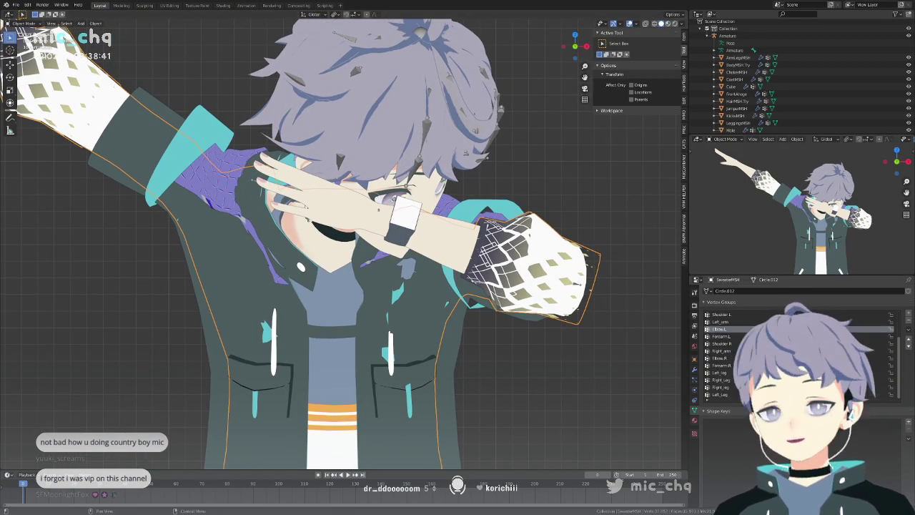
Select the armature and clear the rotation of all its bones in Pose Mode.
left_click(426, 141)
key("ctrl+Tab")
key("a")
key("alt+r")
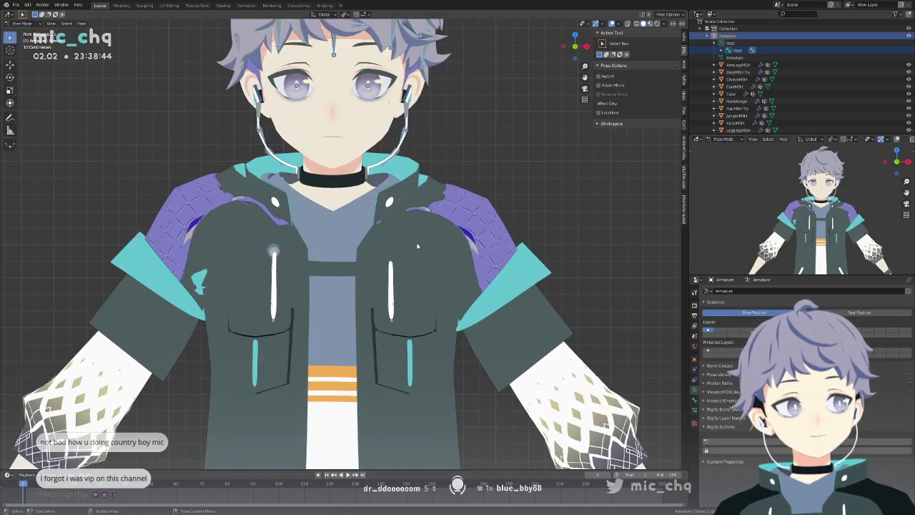
middle_click_drag(458, 208, 507, 279, "shift")
Return to Object Mode and examine the shoulder and coat meshes in wireframe and shaded display.
key("ctrl+Tab")
left_click(527, 274)
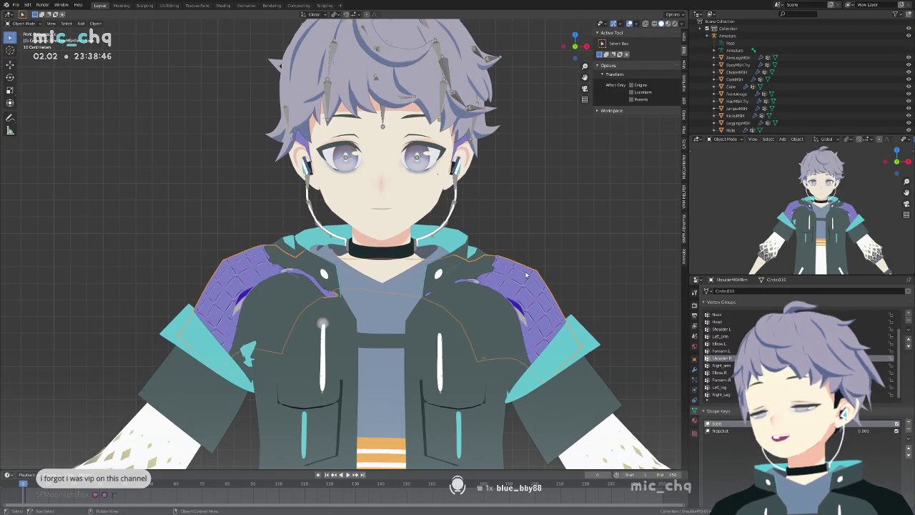
key("shift+z")
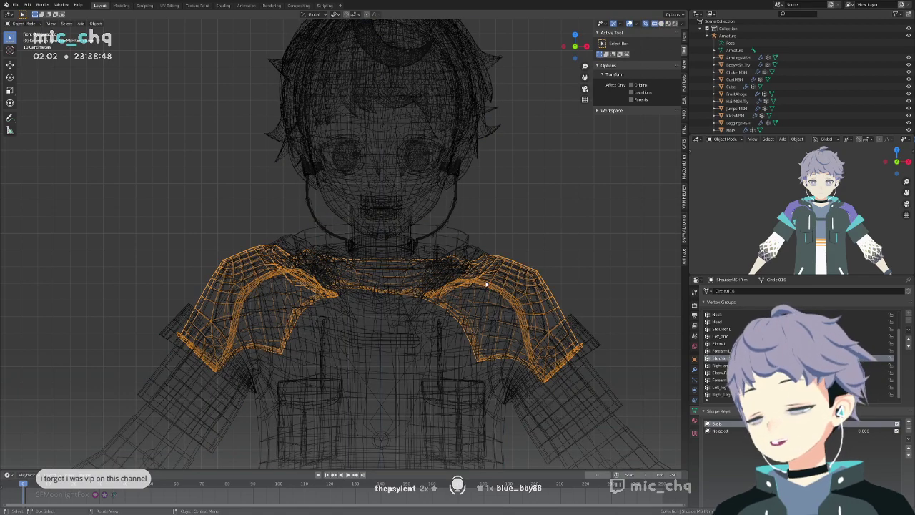
left_click(489, 283)
left_click(492, 277)
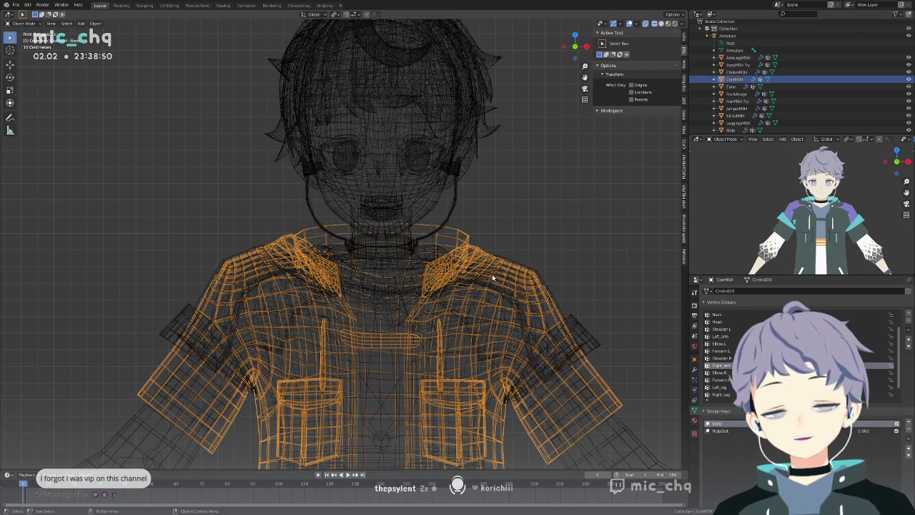
key("shift+z")
Hide the armature and select the body mesh, framing the face in front view.
scroll(492, 274, "up", 8)
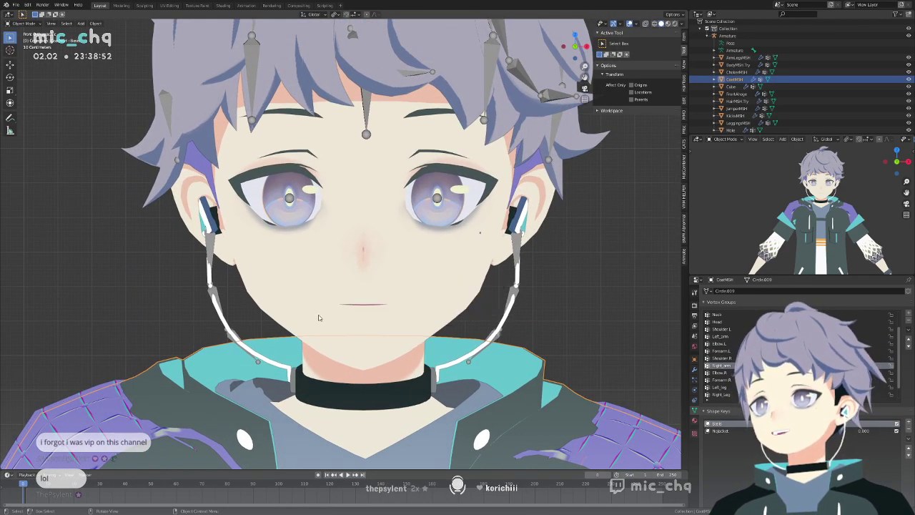
left_click(517, 250)
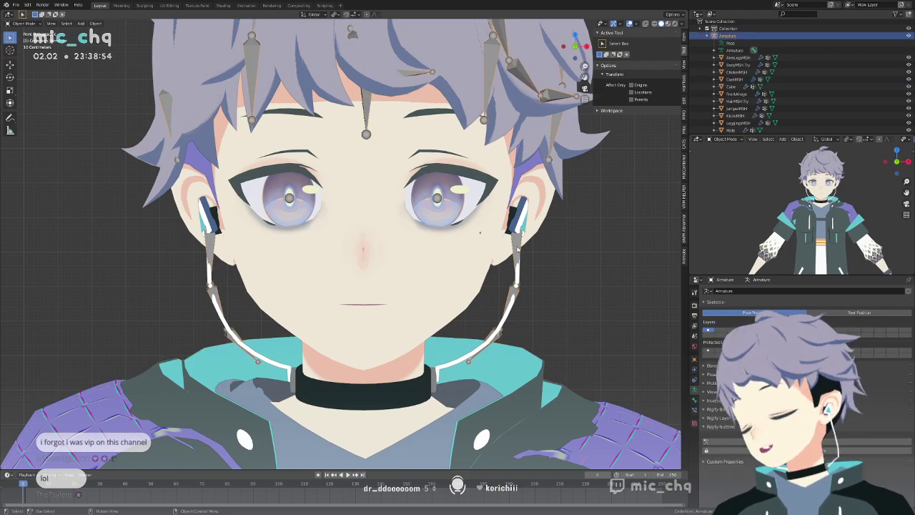
key("h")
middle_click_drag(435, 270, 426, 311, "shift")
left_click(426, 310)
scroll(429, 300, "up", 5)
scroll(458, 229, "down", 2)
middle_click_drag(461, 215, 469, 212, "shift")
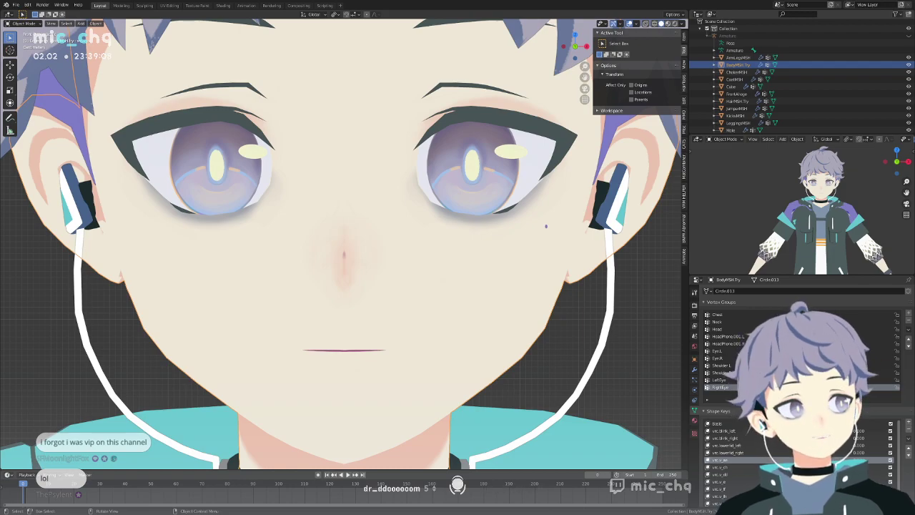
Put the body mesh in Edit Mode and look through its list of shape keys.
scroll(815, 221, "up", 6)
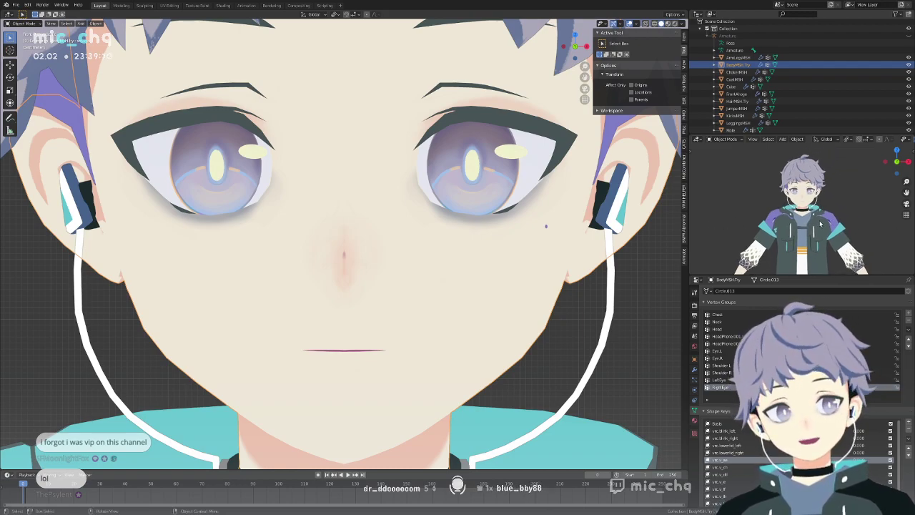
scroll(832, 238, "up", 2)
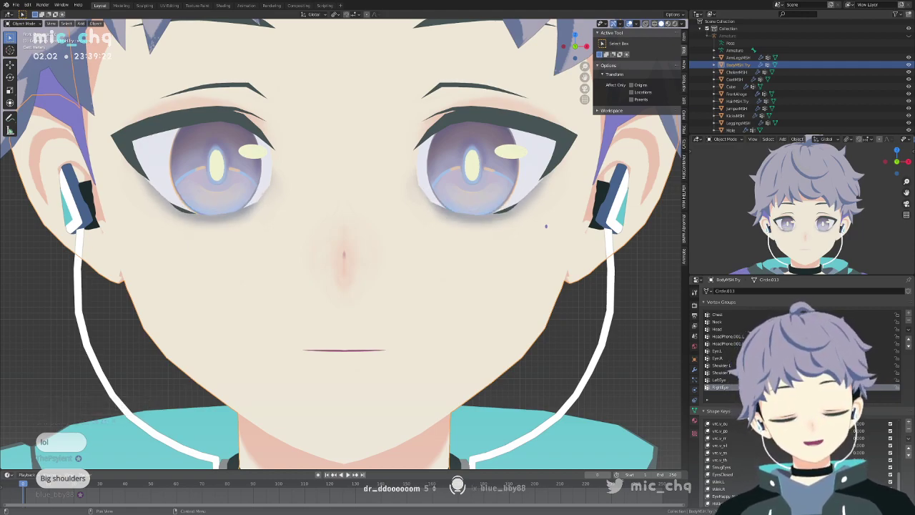
key("Tab")
key("Tab")
key("Tab")
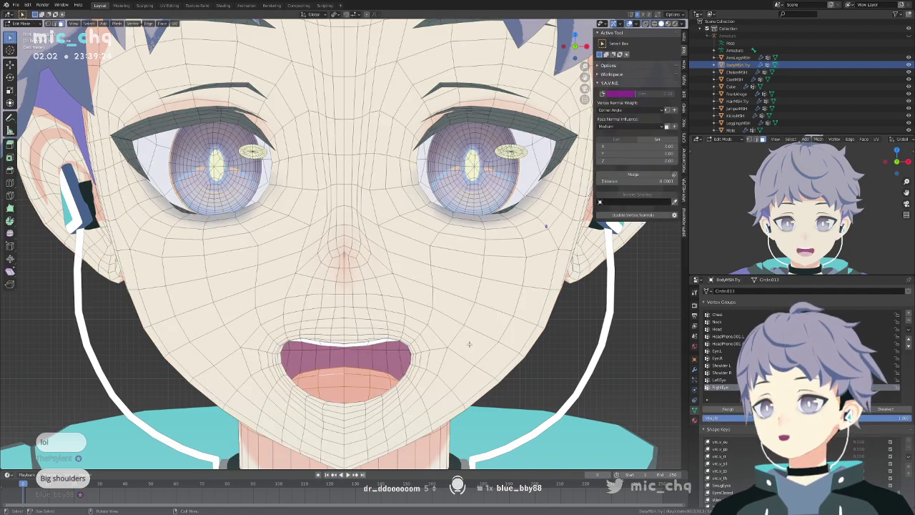
scroll(790, 472, "down", 11)
scroll(790, 472, "down", 3)
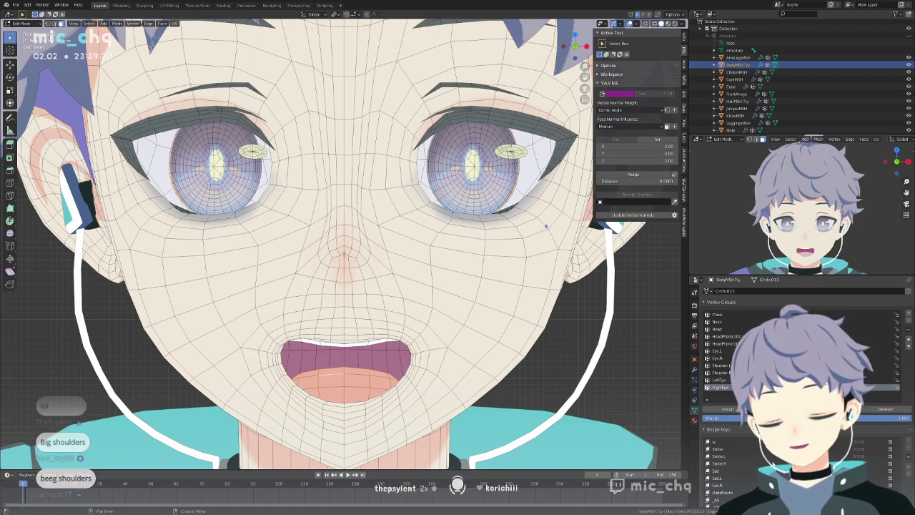
Preview several viseme, lower-eyelid and blink shape keys on the face.
scroll(748, 492, "up", 6)
scroll(748, 487, "up", 10)
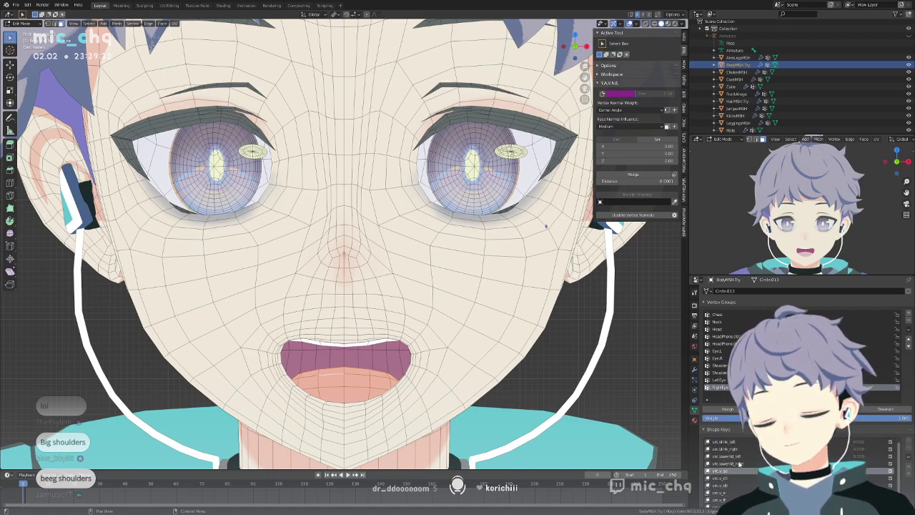
left_click(733, 486)
left_click(732, 494)
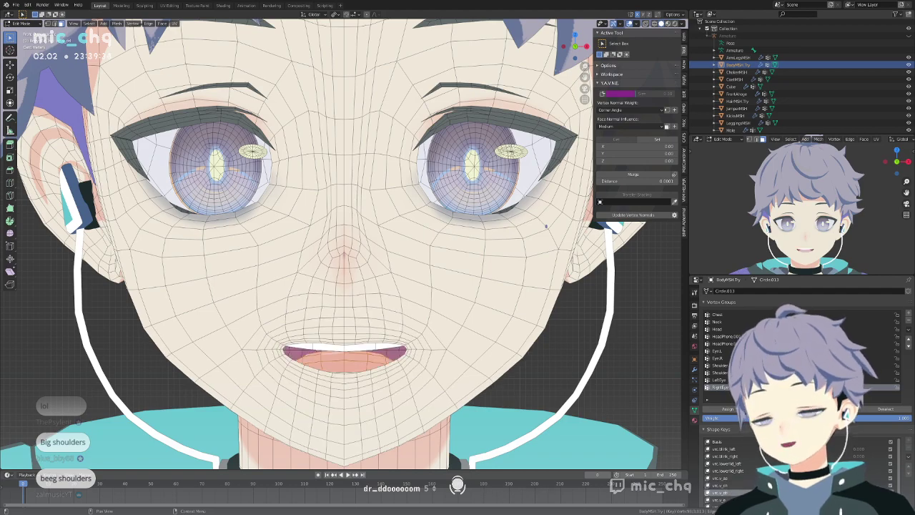
left_click(734, 500)
left_click(735, 470)
left_click(736, 456)
left_click(737, 448)
left_click(737, 456)
scroll(738, 468, "down", 11)
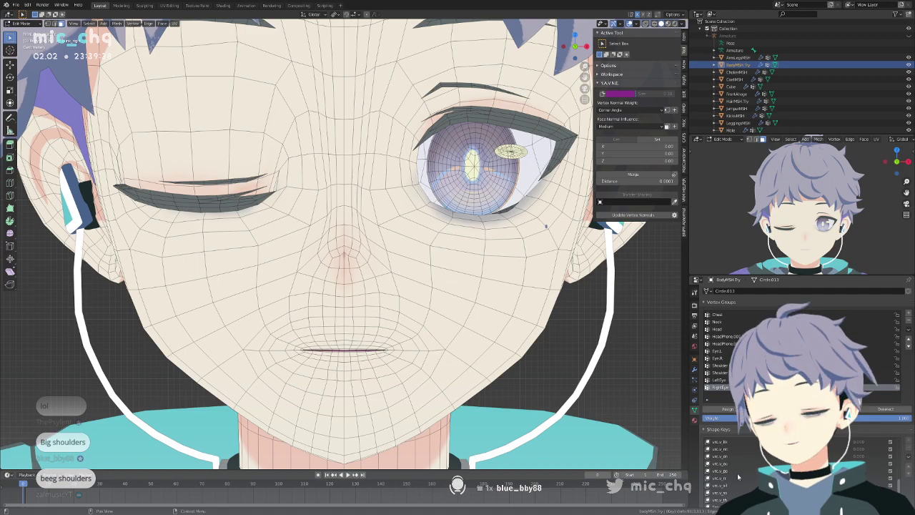
Preview the remaining viseme shape keys and the SmugEyes, EyesClosed and Wink.L expressions on the face.
left_click(737, 472)
left_click(727, 486)
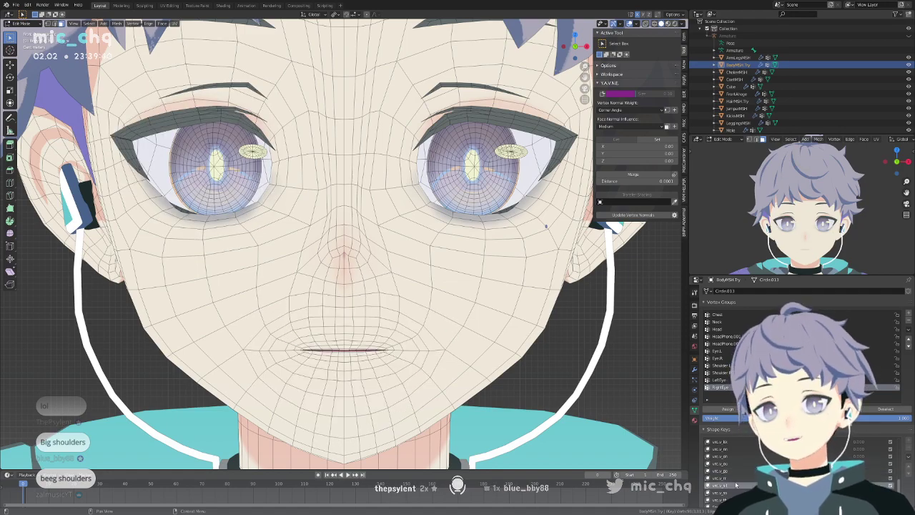
left_click(734, 492)
scroll(734, 493, "down", 2)
left_click(734, 487)
left_click(733, 493)
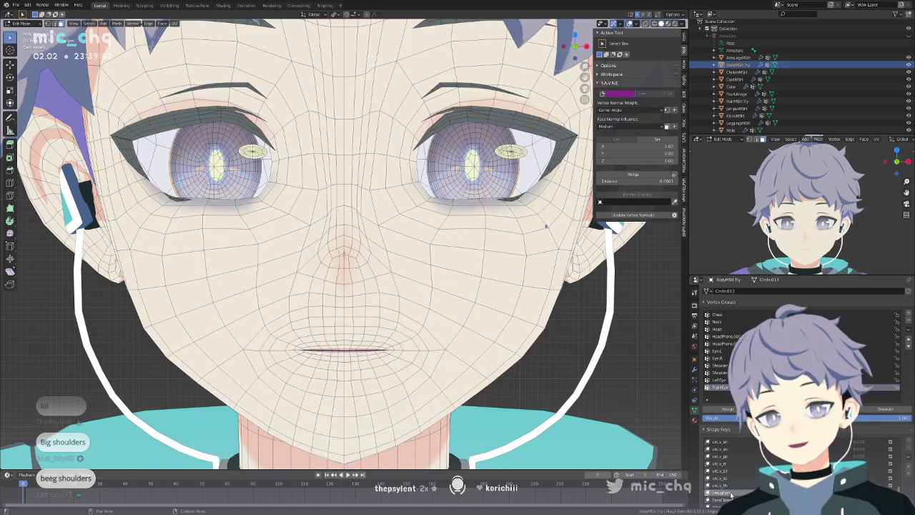
left_click(731, 499)
scroll(730, 493, "down", 4)
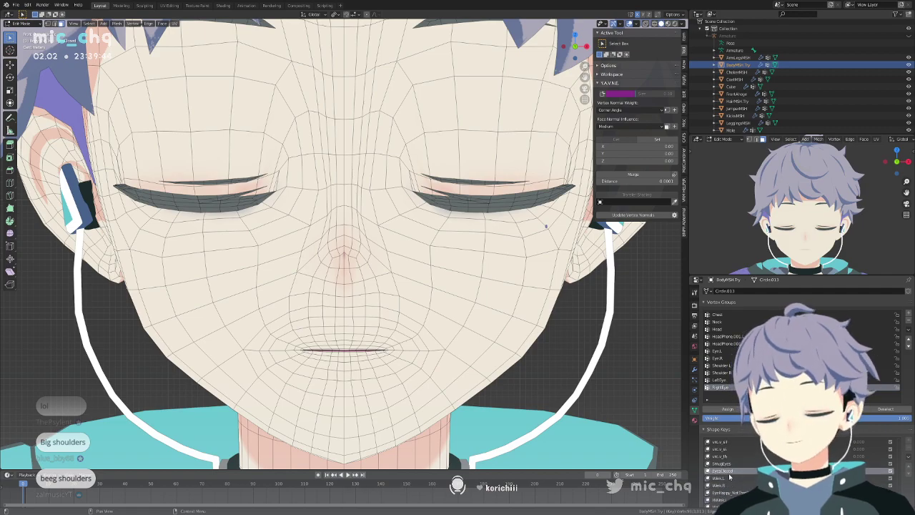
left_click(730, 478)
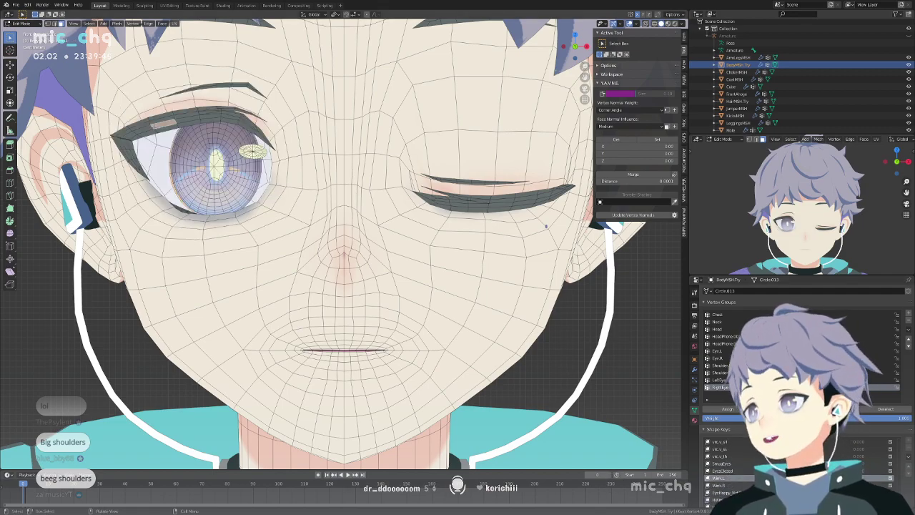
Select the open eye's linked upper eyelash geometry, hide it, and undo the hiding.
key("l")
key("h")
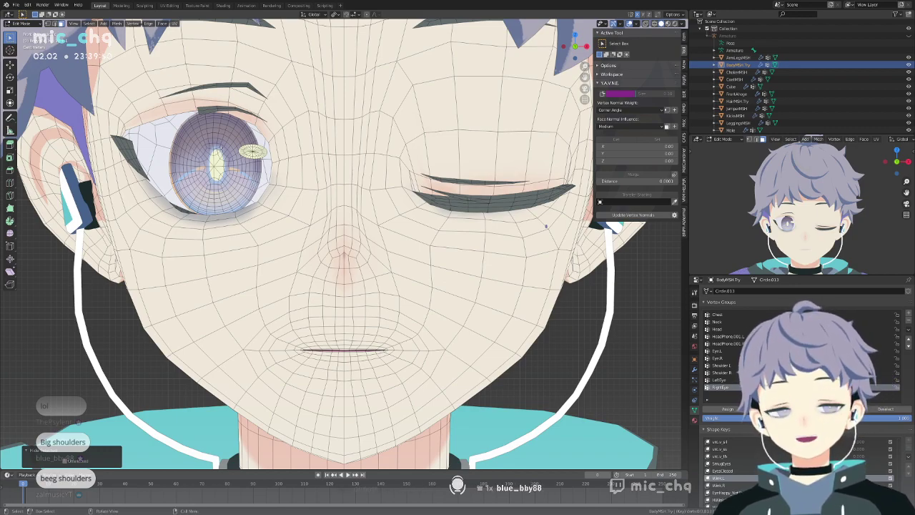
key("ctrl+z")
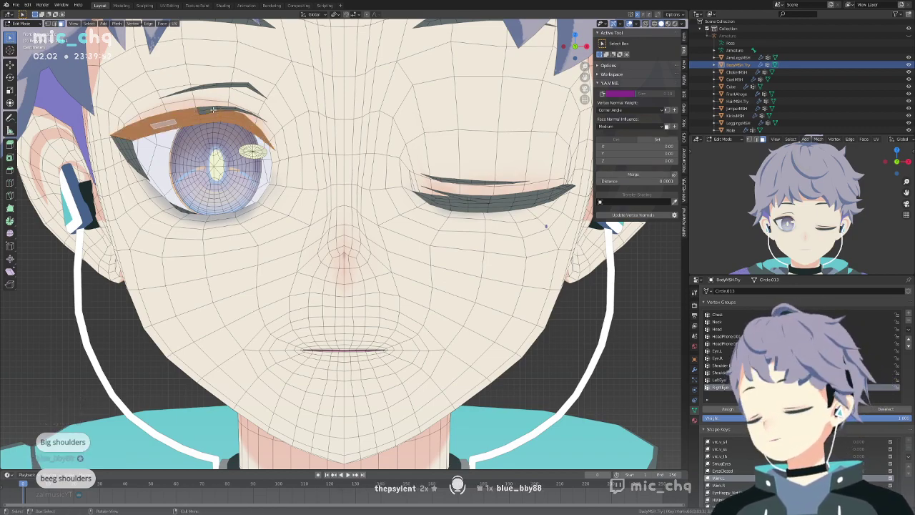
Temporarily hide the open eye's linked lash and eyelid-line pieces to examine the eye, and reveal them again.
key("l")
key("l")
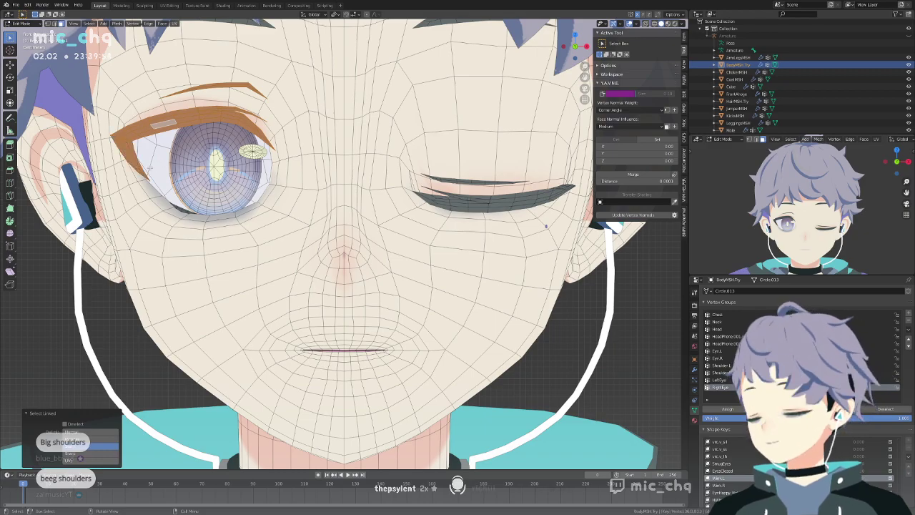
key("h")
middle_click_drag(316, 165, 322, 223, "shift")
left_click(242, 278)
key("KP_Decimal")
scroll(304, 278, "down", 17)
middle_click_drag(270, 273, 271, 313)
key("alt+h")
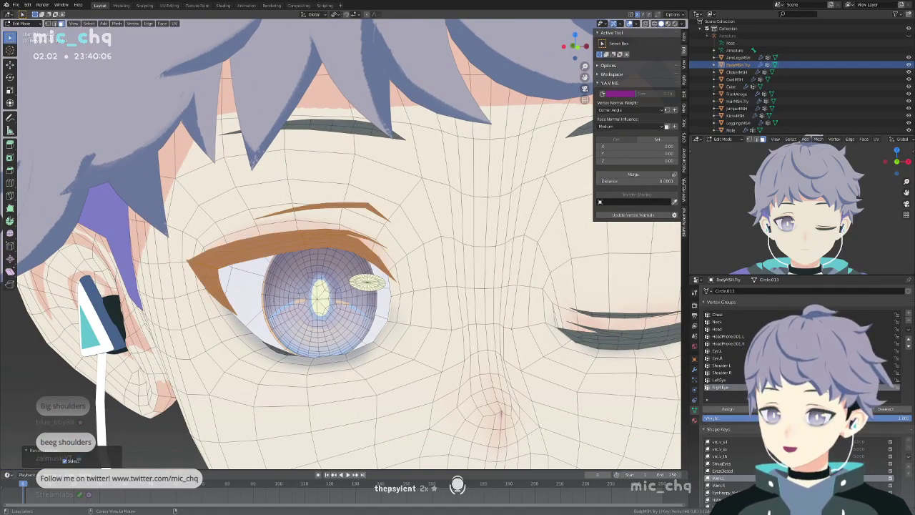
key("KP_1")
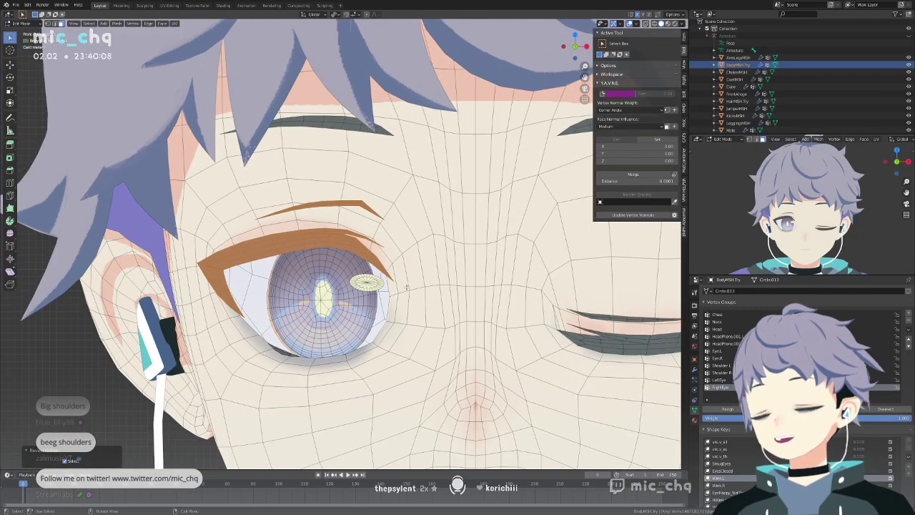
key("Tab")
Inspect the neutral face and the mole under the eye by selecting the mole, and reselect the body mesh.
middle_click_drag(486, 291, 412, 256, "shift")
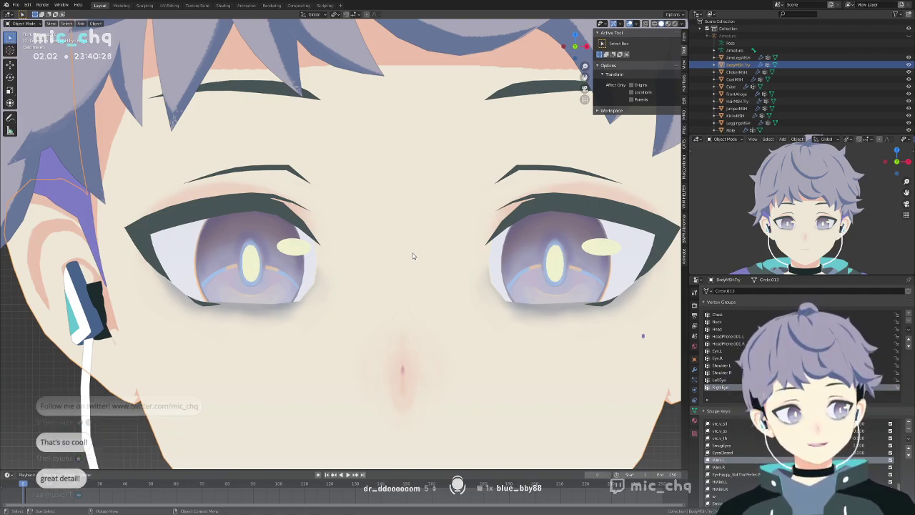
middle_click_drag(412, 253, 401, 224, "shift")
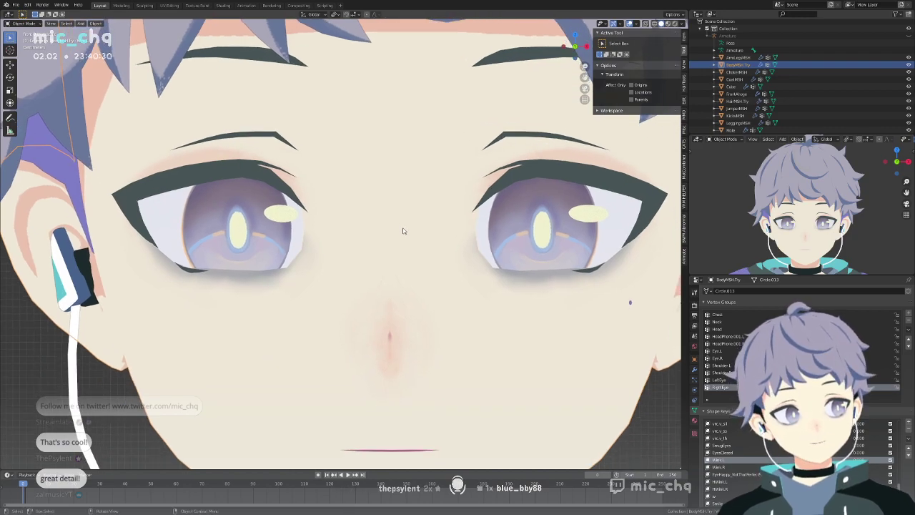
middle_click_drag(646, 315, 615, 309)
left_click(614, 306)
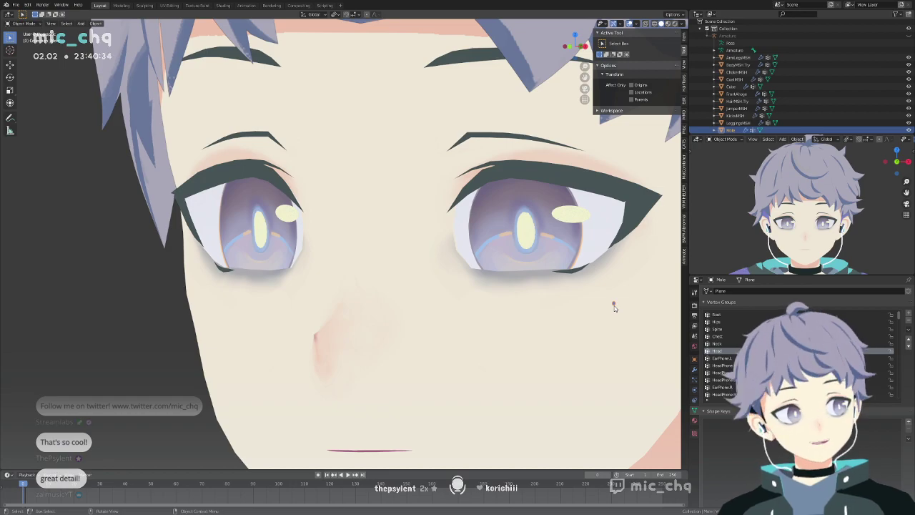
middle_click_drag(547, 310, 572, 311)
left_click(553, 311)
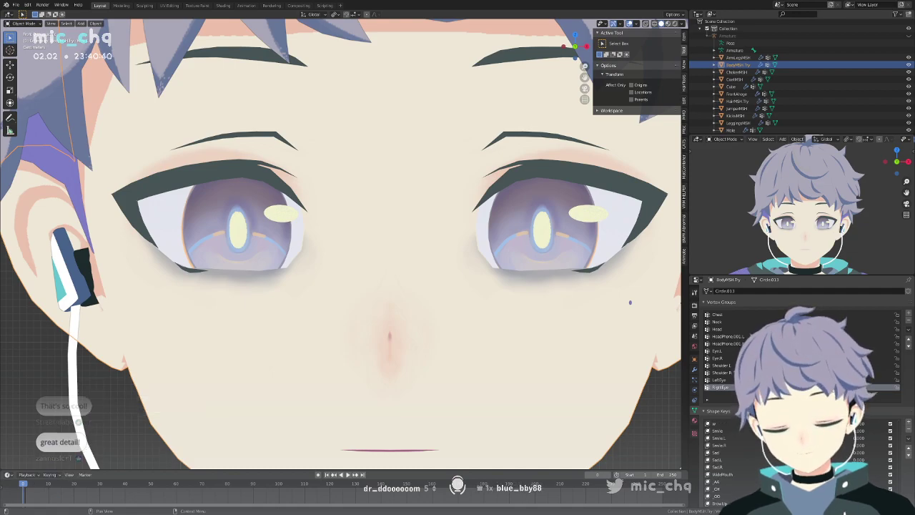
Shorten the vertex group list and enlarge the properties editor to show more of the shape keys.
left_click_drag(801, 394, 801, 379)
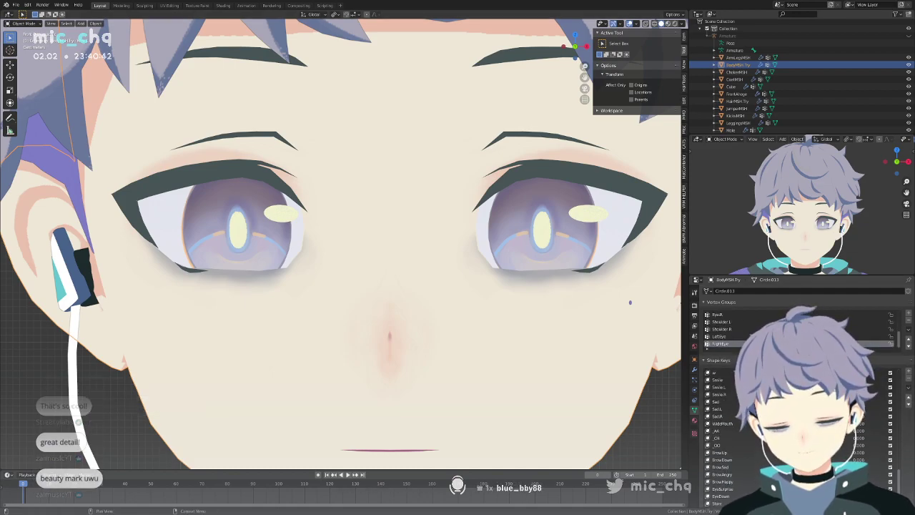
left_click_drag(813, 276, 814, 187)
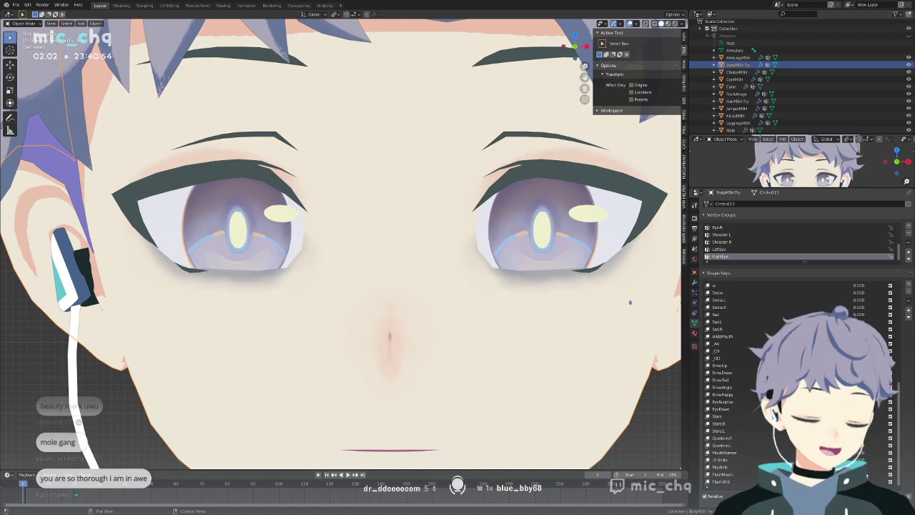
scroll(528, 379, "down", 2)
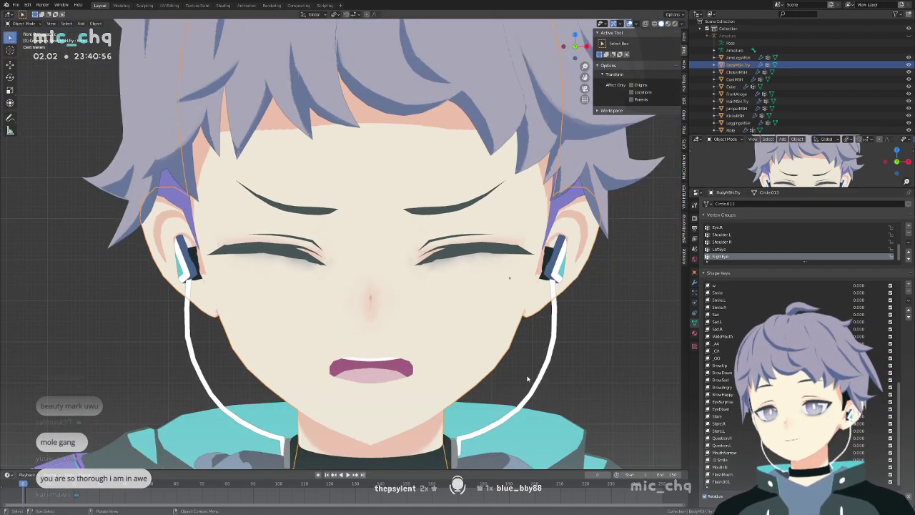
Examine the face's expression shape keys from the front and from three-quarter angles.
middle_click_drag(521, 375, 497, 373)
middle_click_drag(521, 373, 525, 369)
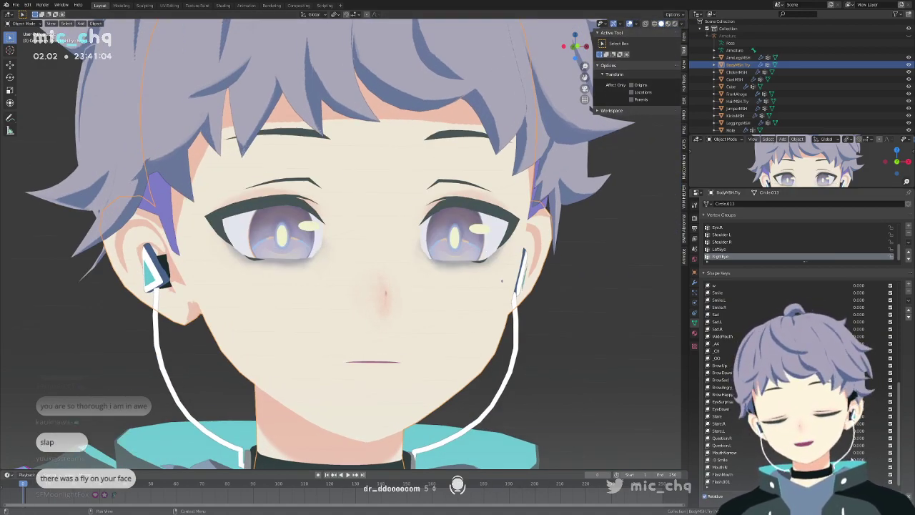
middle_click_drag(556, 372, 586, 382)
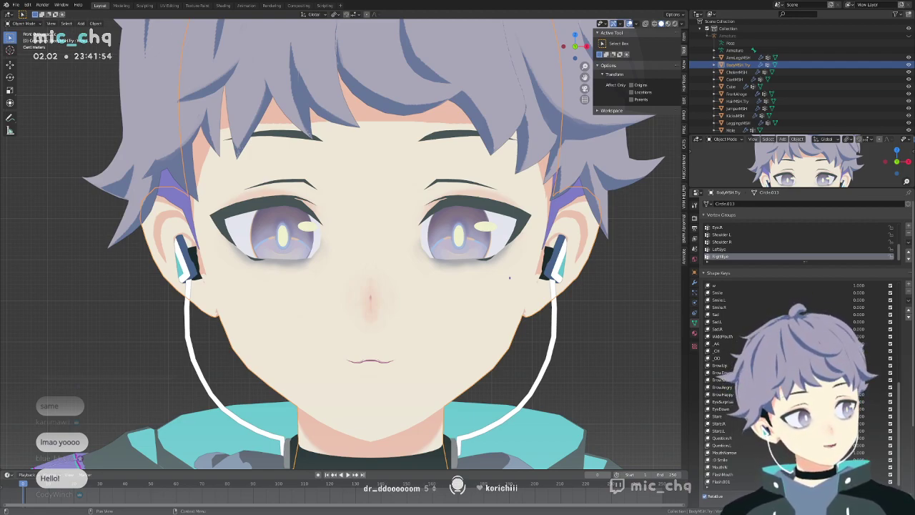
middle_click_drag(644, 308, 592, 306)
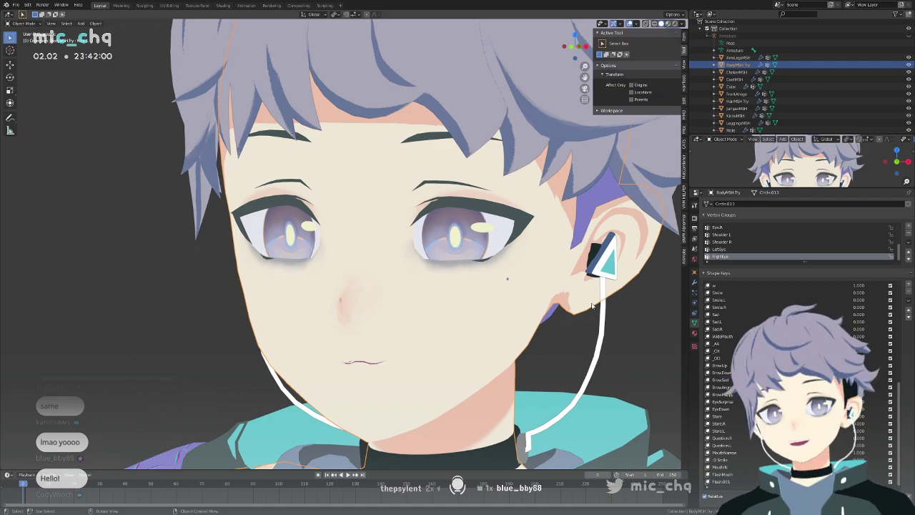
key("KP_1")
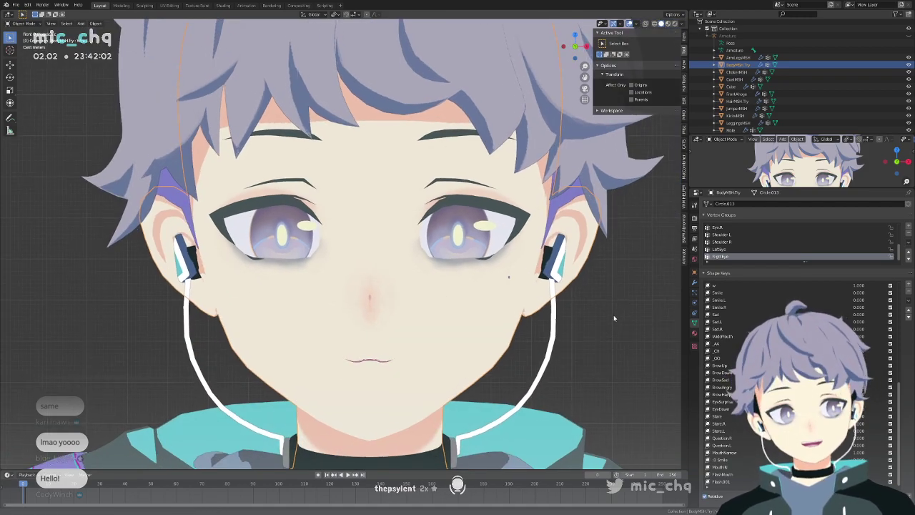
middle_click_drag(615, 316, 608, 297, "shift")
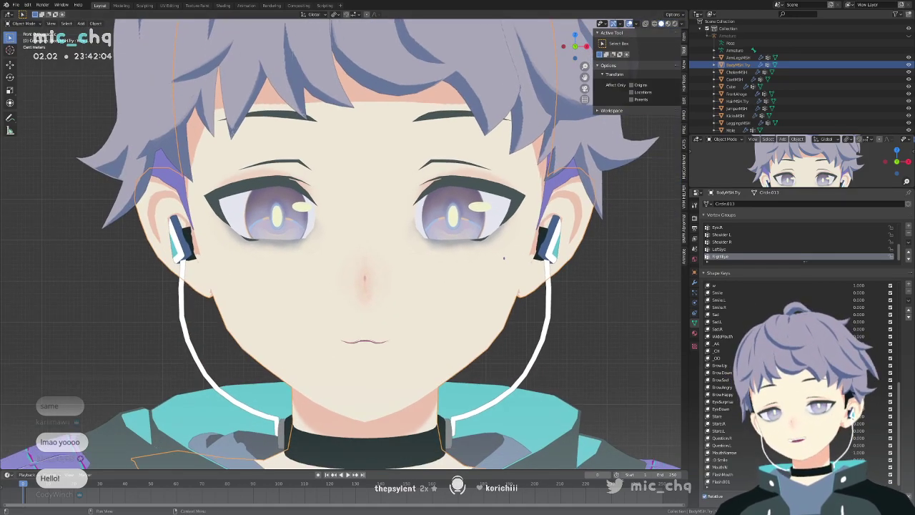
Browse the body mesh's shape keys and select the _AA open-mouth key.
scroll(801, 301, "up", 2)
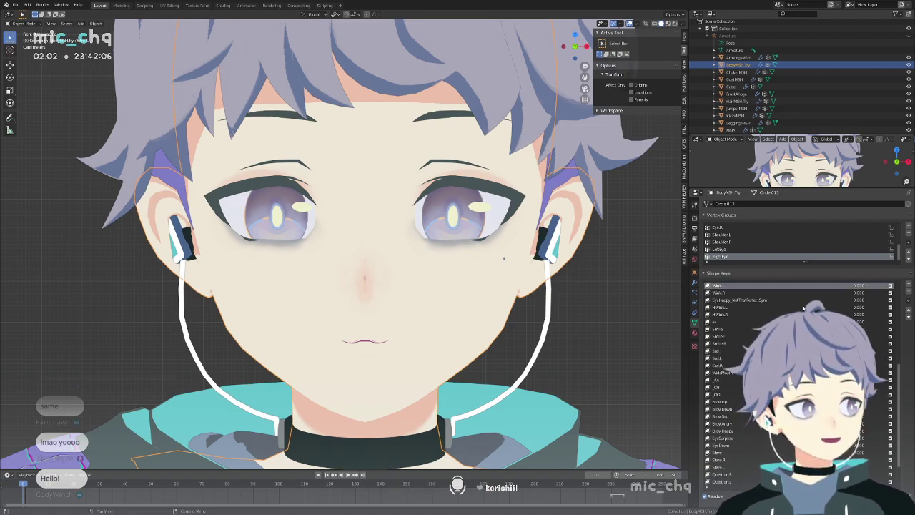
scroll(801, 301, "up", 3)
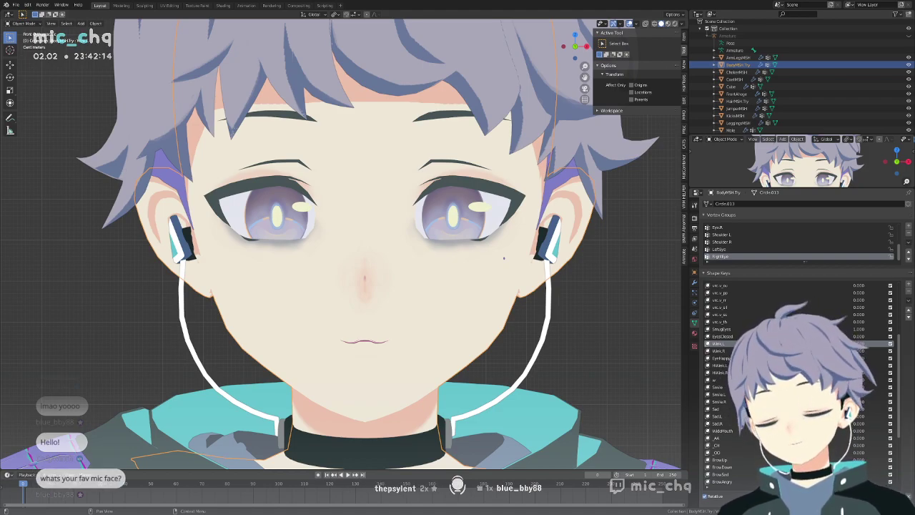
scroll(793, 357, "down", 4)
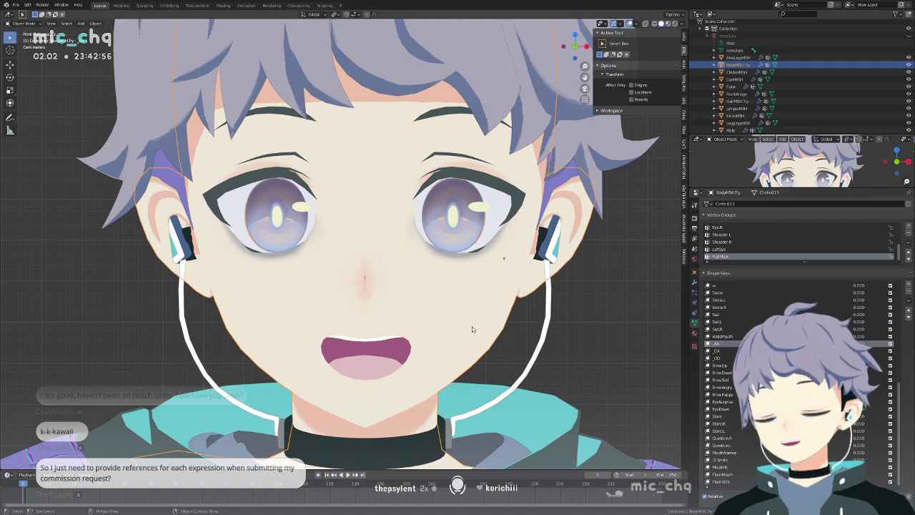
Edit the body mesh on the _AA key and select only the face loops around the open mouth.
key("Tab")
key("alt+a")
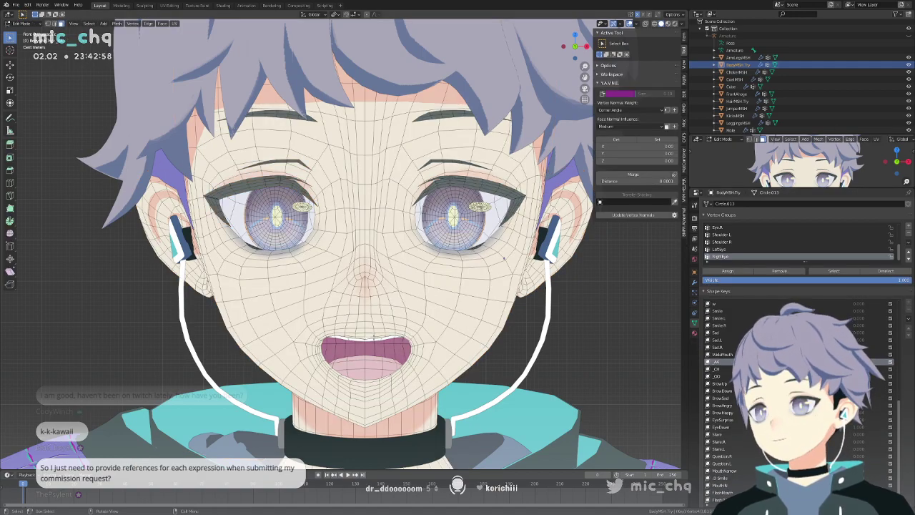
key("l")
key("alt+a")
key("F3")
key("Escape")
left_click(361, 330, "alt")
left_click(363, 332, "alt")
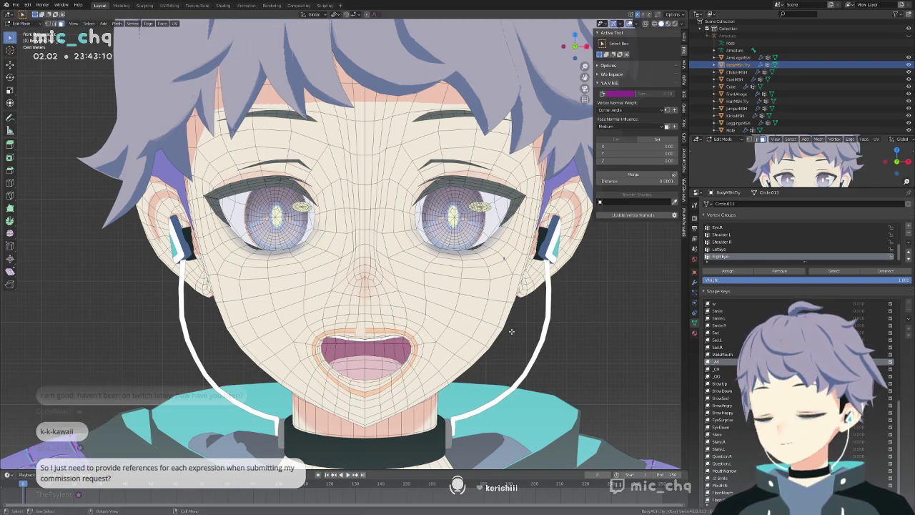
key("g")
key("z")
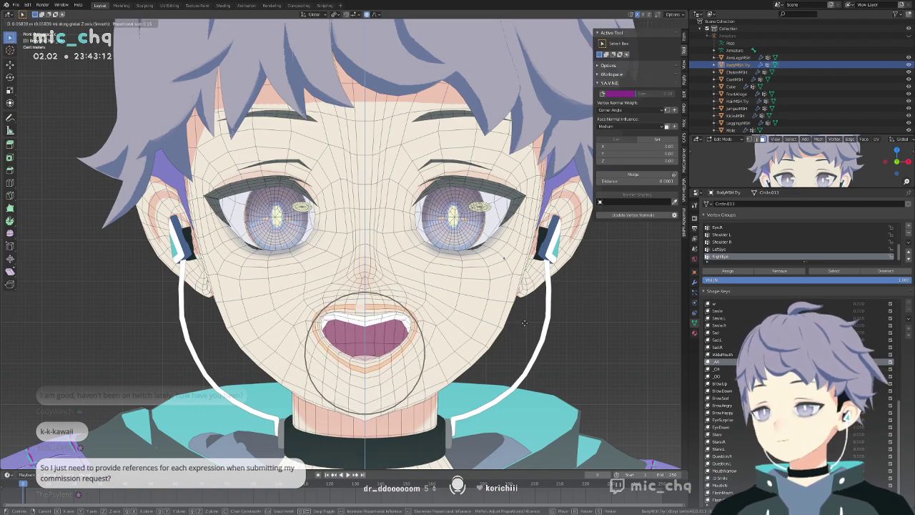
scroll(528, 327, "down", 5)
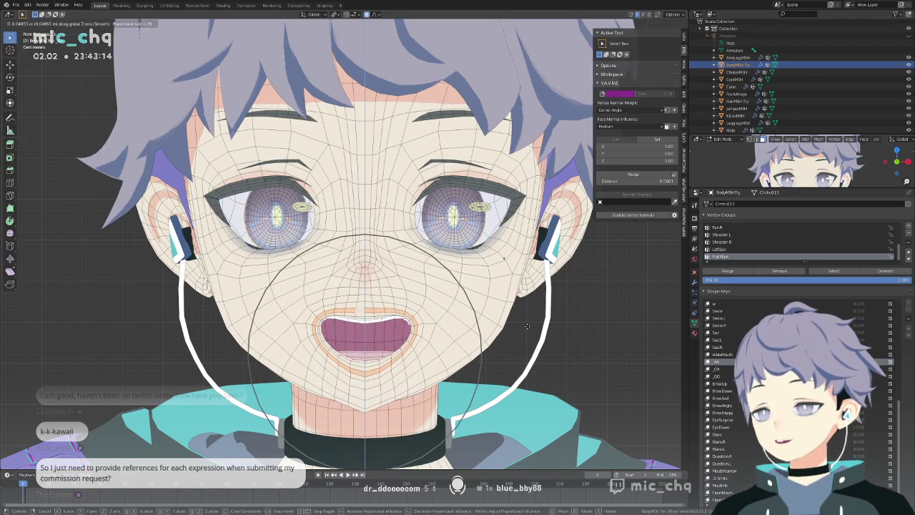
scroll(527, 326, "up", 4)
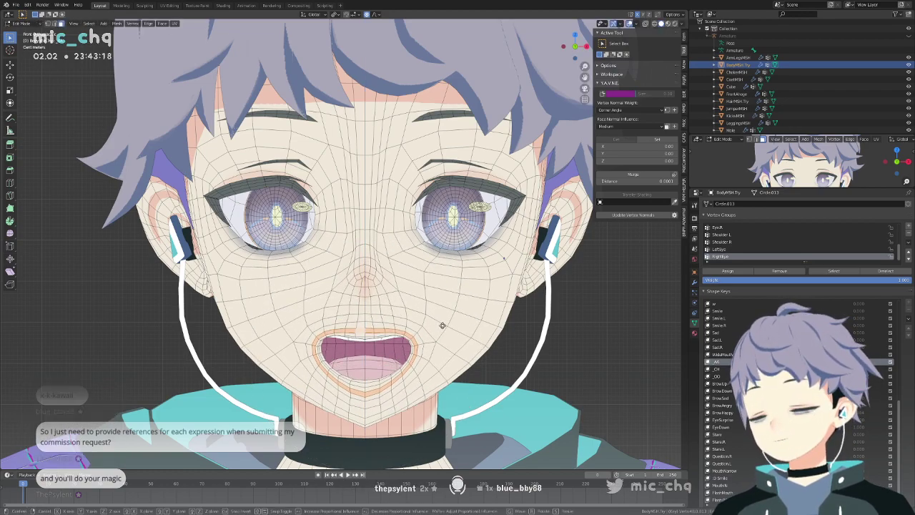
right_click(441, 318)
Restrict proportional editing to connected geometry with the Connected Only option, keeping the Smooth falloff.
left_click(376, 14)
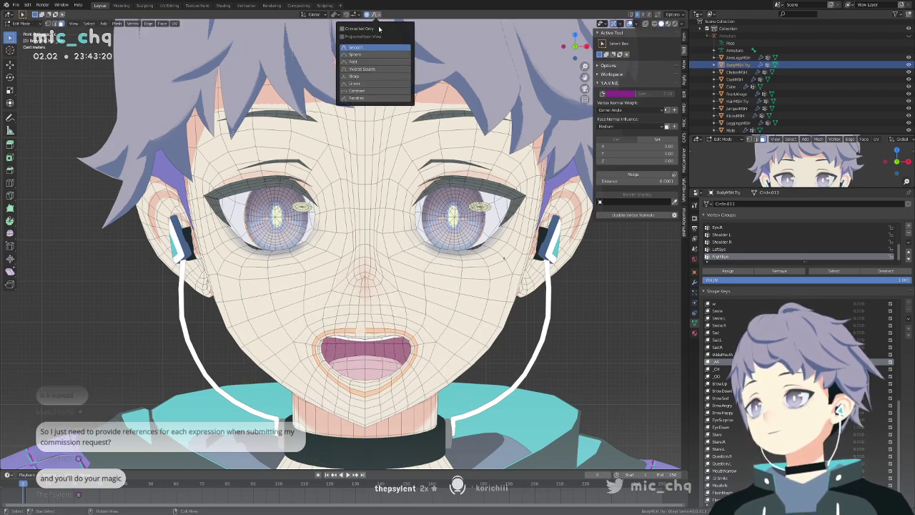
left_click(388, 63)
left_click(377, 15)
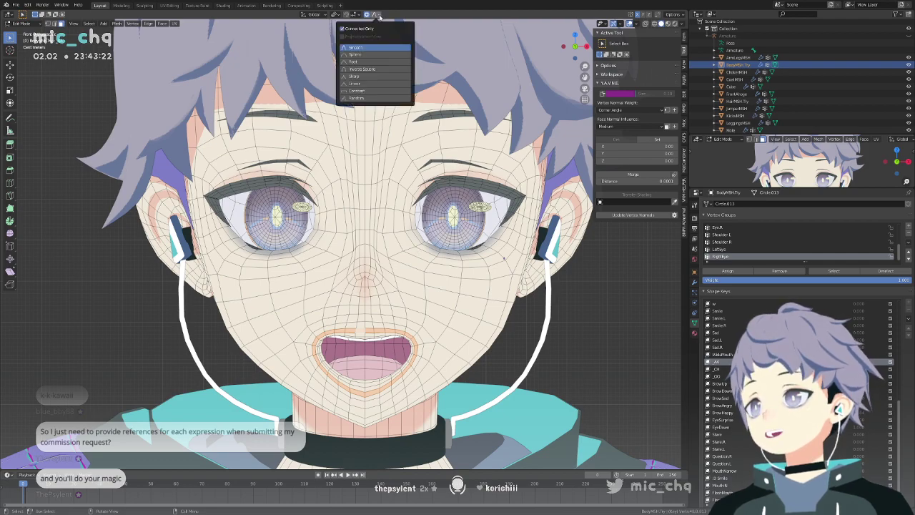
Raise the selected mouth loops about 0.03 m along Z with smooth proportional editing.
key("g")
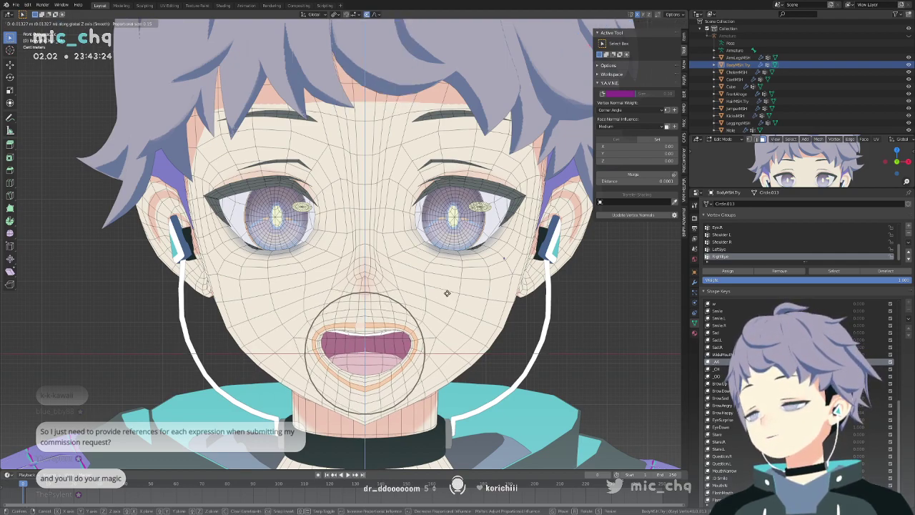
key("z")
scroll(448, 287, "up", 2)
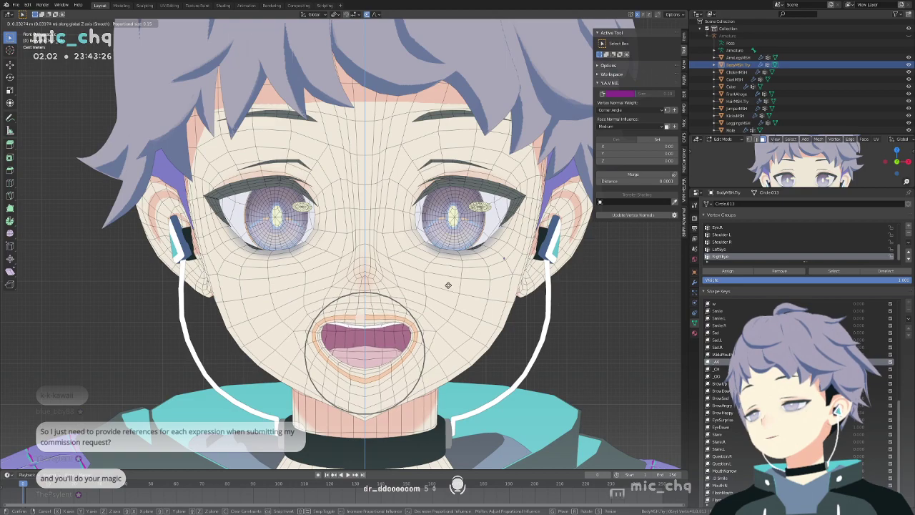
left_click(449, 287)
key("Tab")
middle_click_drag(485, 298, 375, 319)
key("Tab")
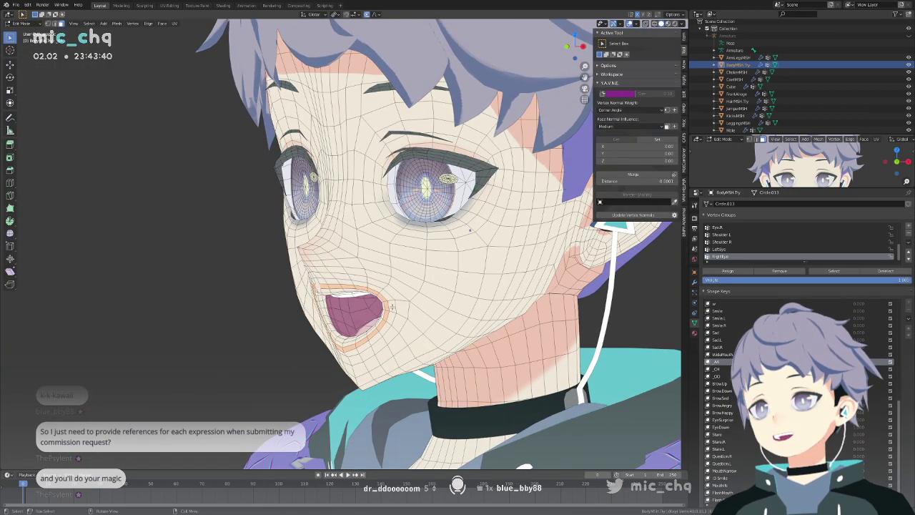
key("g")
left_click(402, 304)
key("ctrl+z")
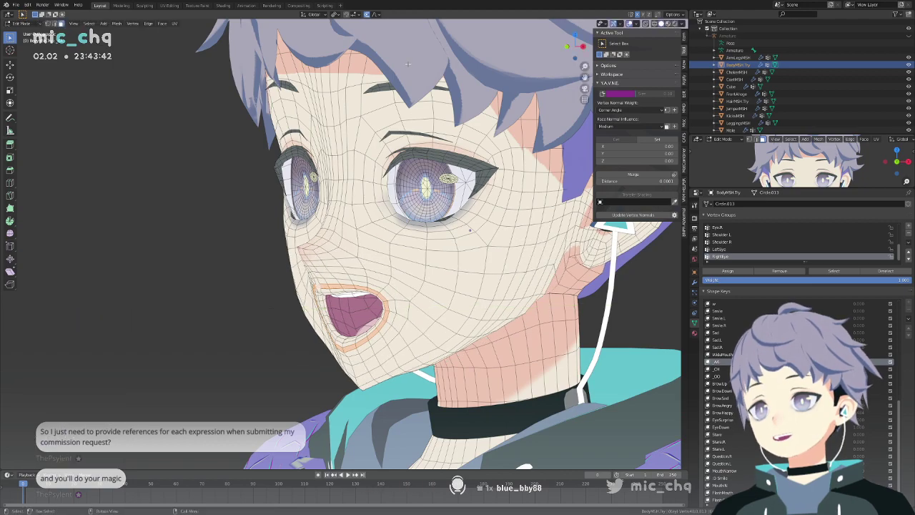
left_click(379, 15)
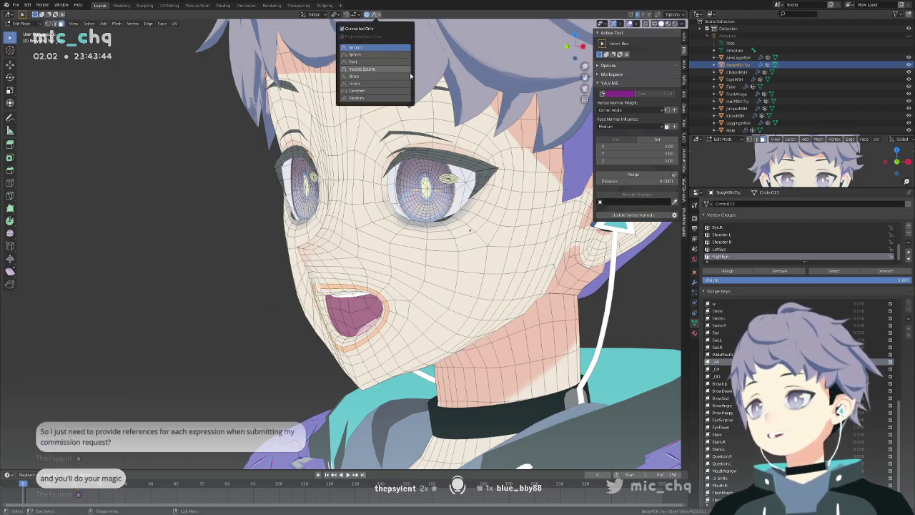
key("g")
right_click(371, 327)
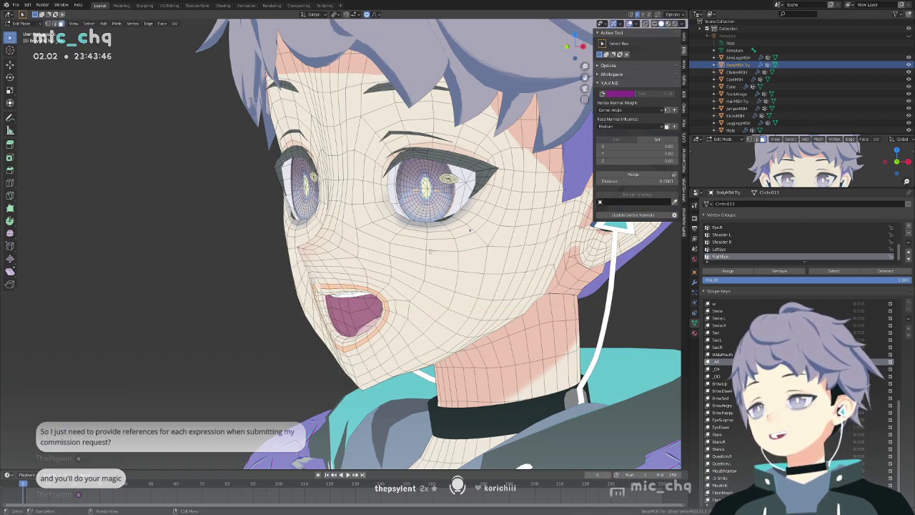
Add the linked upper teeth to the mouth loop selection and move it about 0.03 m back along Y with proportional editing.
key("ctrl+l")
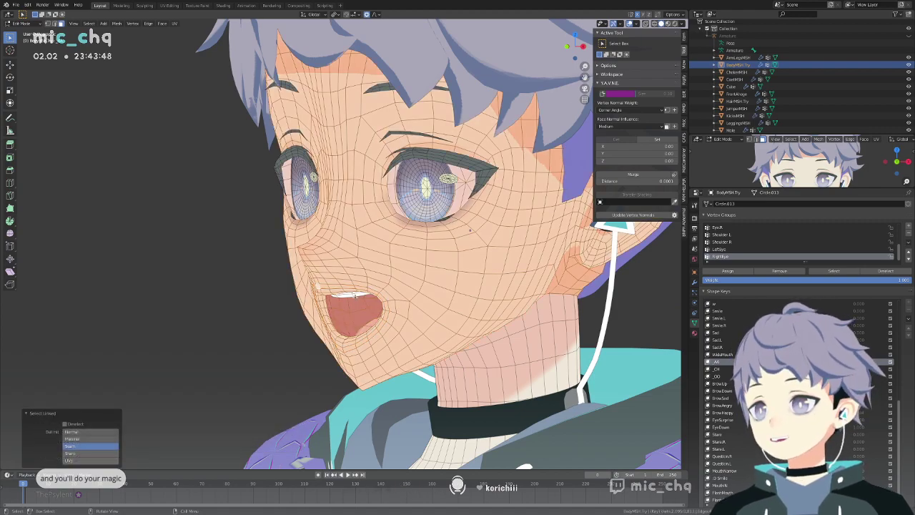
left_click(91, 446)
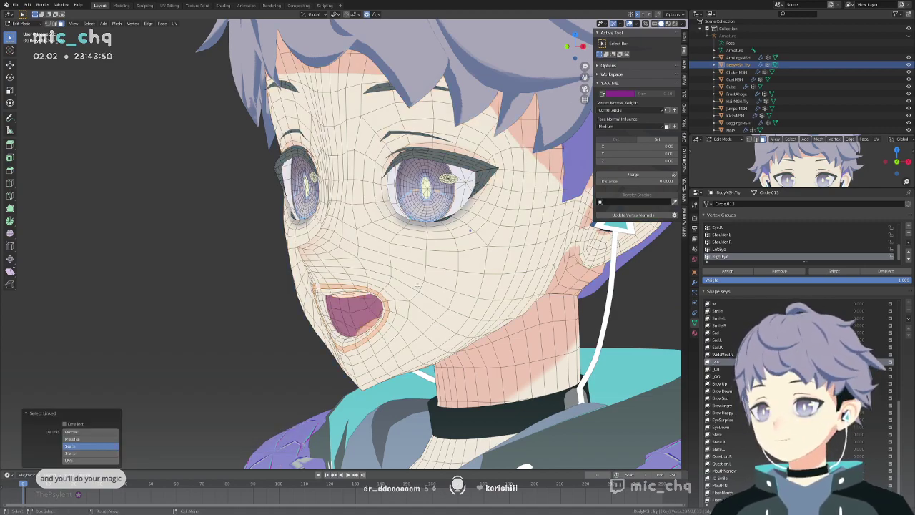
key("g")
key("y")
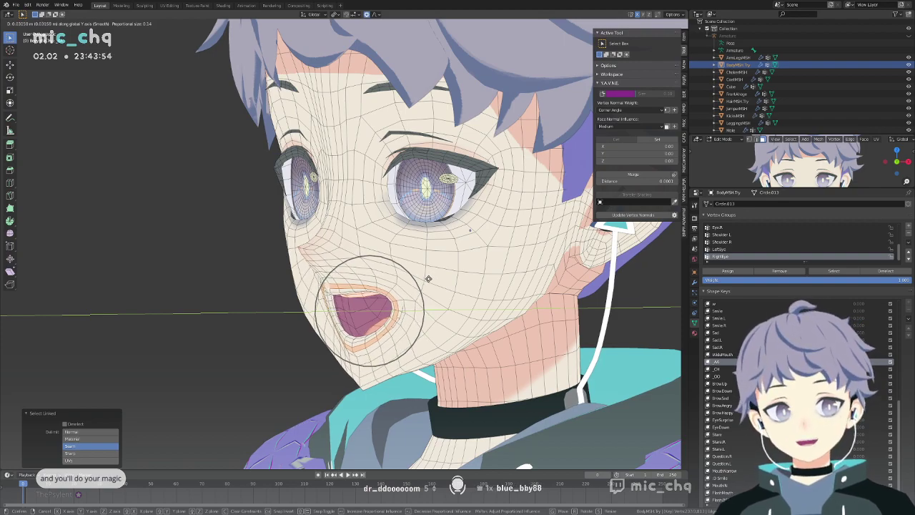
left_click(429, 279)
key("Tab")
middle_click_drag(429, 279, 467, 273)
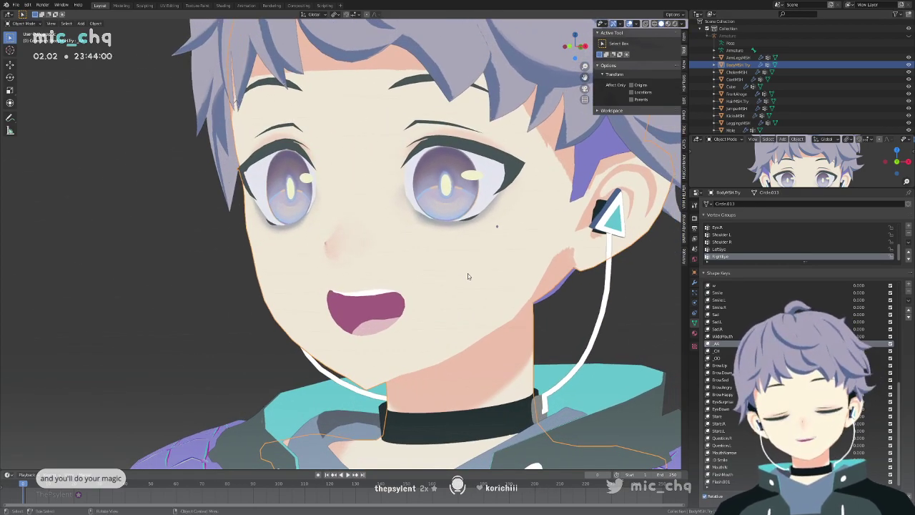
Try to tilt the selected mouth loops in the angled front view with smooth proportional rotation.
key("Tab")
key("Tab")
middle_click_drag(468, 274, 478, 294)
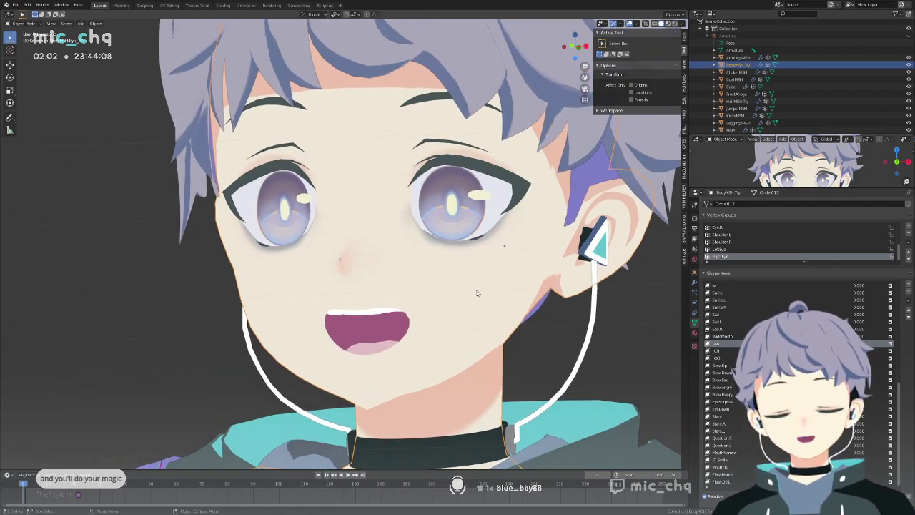
mouse_move(481, 290)
middle_mouse_down()
mouse_move(491, 282)
mouse_move(465, 285)
mouse_move(532, 292)
mouse_move(484, 292)
middle_mouse_up()
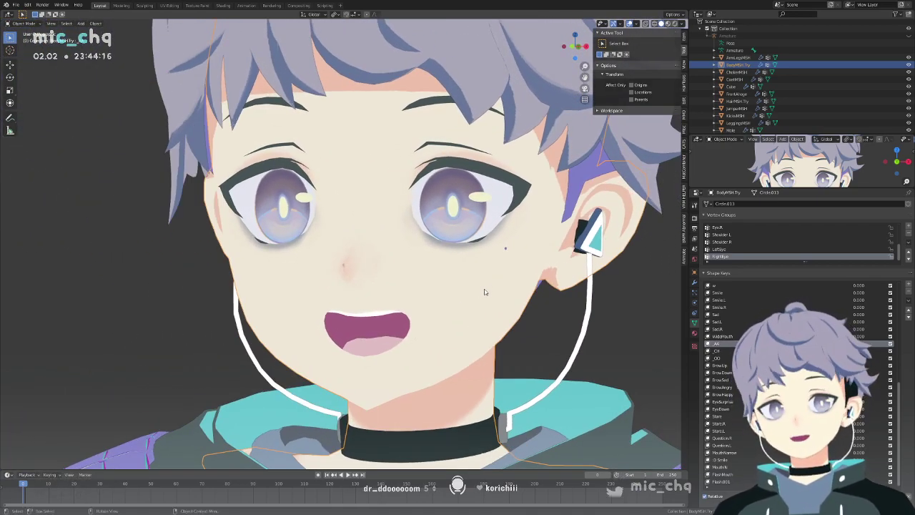
middle_click_drag(485, 289, 552, 286)
key("g")
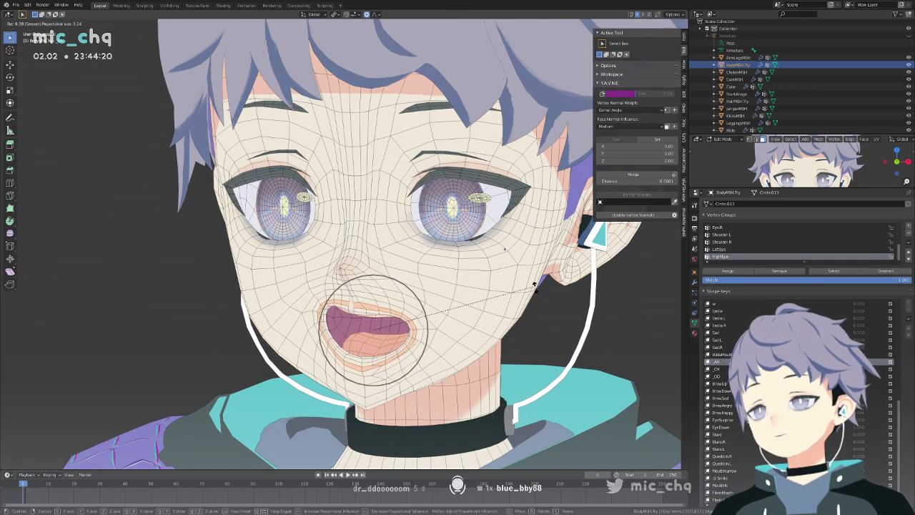
left_click(533, 287)
key("ctrl+z")
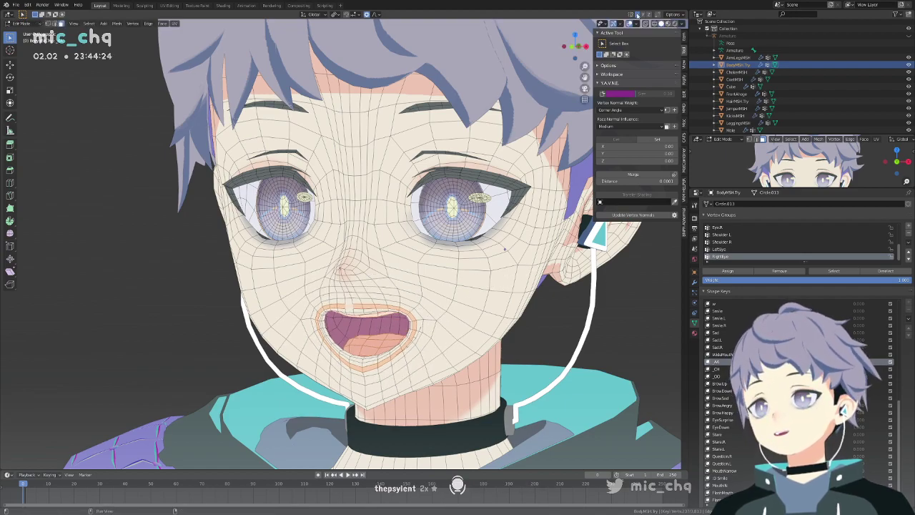
key("r")
left_click(509, 279)
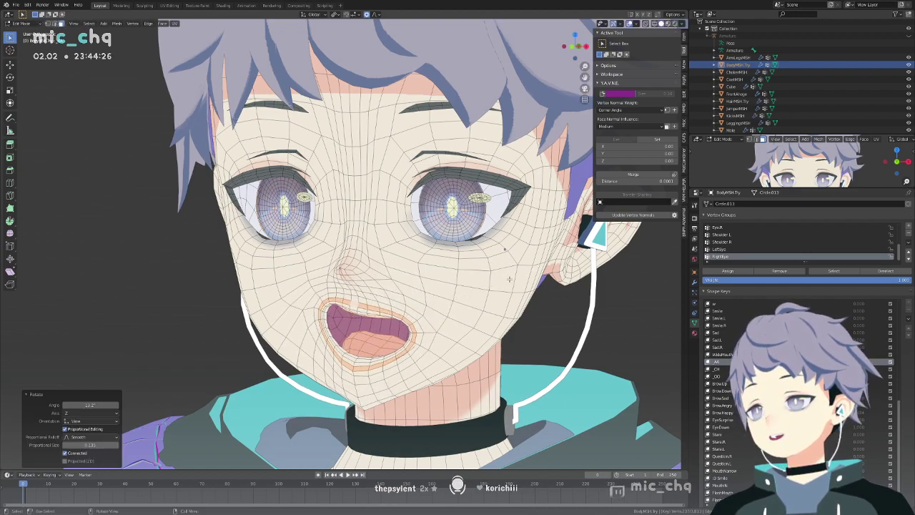
key("ctrl+z")
Try to rotate and shift the mouth loops from the opposite three-quarter view with proportional editing.
middle_click_drag(509, 279, 554, 272)
key("Tab")
key("Tab")
key("r")
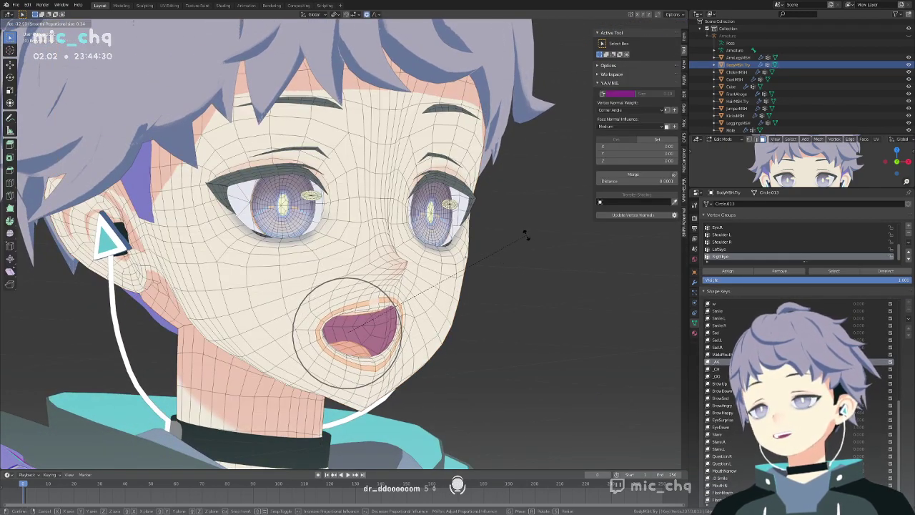
left_click(526, 236)
key("g")
left_click(507, 270)
key("ctrl+z")
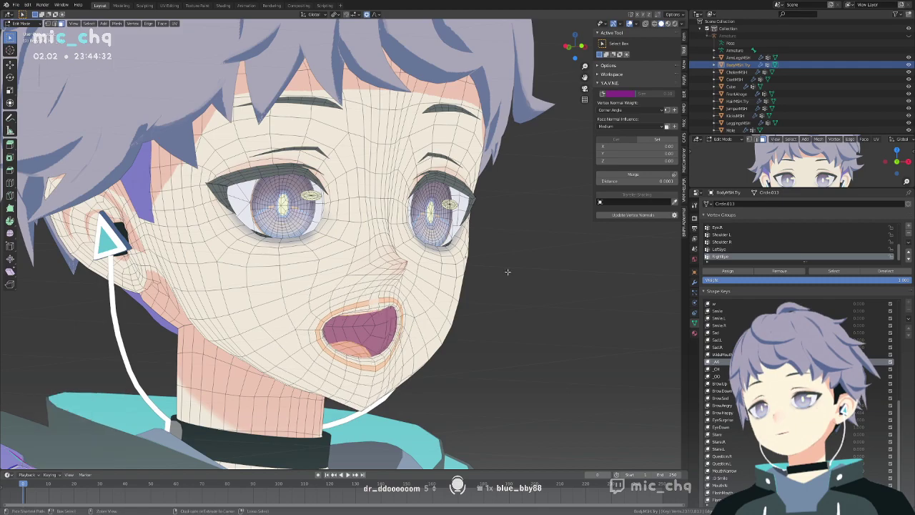
Try to add the inner lip face loop to the mouth selection from the side of the face.
middle_click_drag(507, 270, 368, 329)
left_click(374, 317, "alt+shift")
key("ctrl+z")
left_click(373, 322, "alt+shift")
key("ctrl+z")
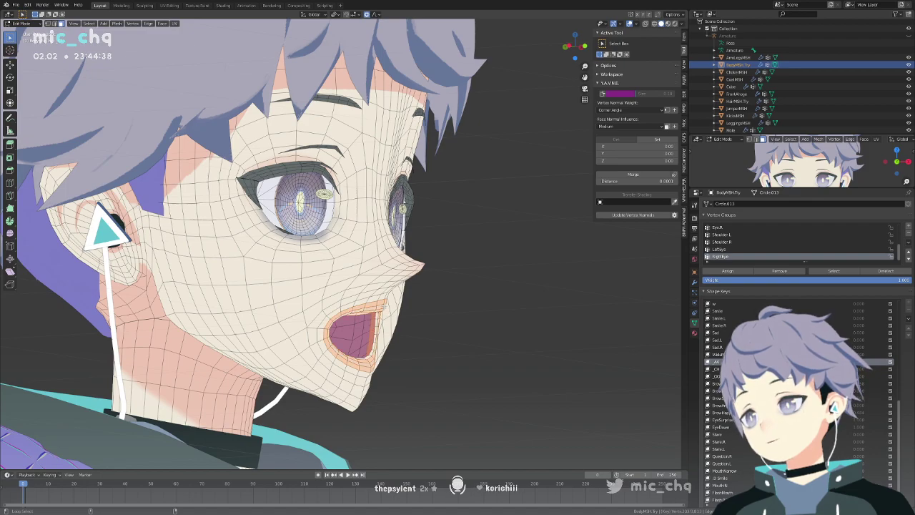
left_click(374, 320, "alt+shift")
key("ctrl+z")
left_click(376, 322, "alt+shift")
key("ctrl+z")
left_click(379, 325, "alt+shift")
key("ctrl+z")
Try to extend the selection with a close-up lip loop and rotate the enlarged mouth selection.
scroll(382, 327, "up", 6)
middle_click_drag(382, 327, 396, 188, "shift")
left_click(456, 327, "alt+shift")
scroll(490, 325, "down", 6)
middle_click_drag(490, 324, 460, 282)
key("s")
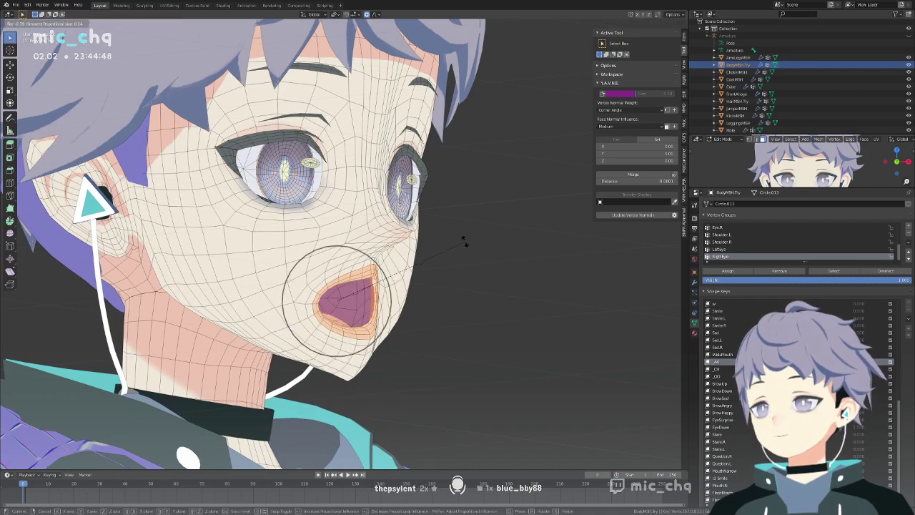
key("Escape")
middle_click_drag(464, 238, 431, 246)
key("ctrl+z")
Add the remaining inner lip face loops around the open mouth to the selection.
key("Tab")
key("Tab")
key("KP_3")
scroll(438, 299, "up", 7)
key("KP_1")
scroll(433, 272, "up", 2)
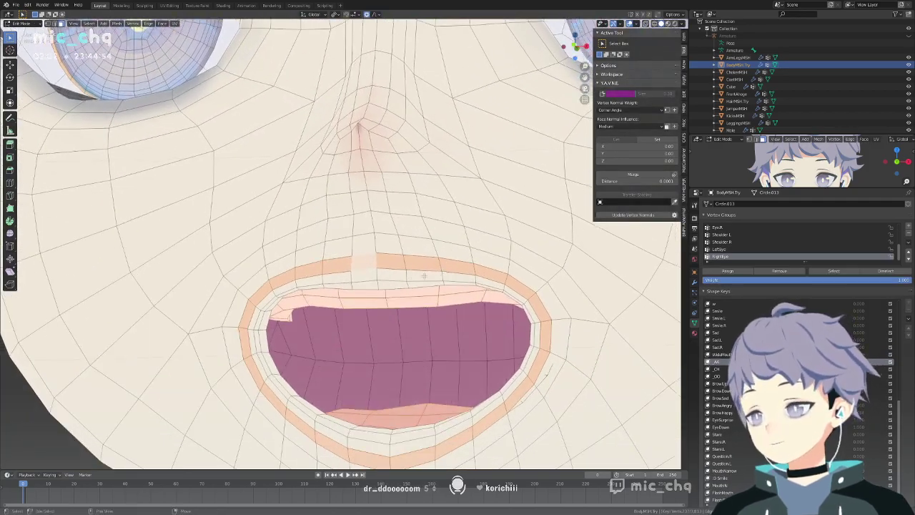
left_click(405, 276, "alt+shift")
left_click(406, 284, "alt+shift")
middle_click_drag(406, 286, 493, 295)
left_click(390, 341, "alt+shift")
key("KP_3")
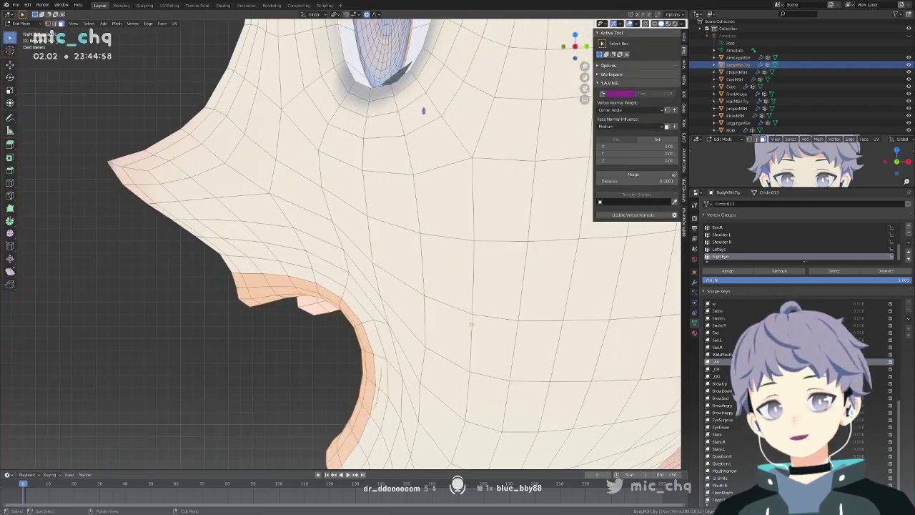
Rotate the selected mouth loops about 15° in the front view with smooth, connected proportional editing.
key("KP_1")
key("r")
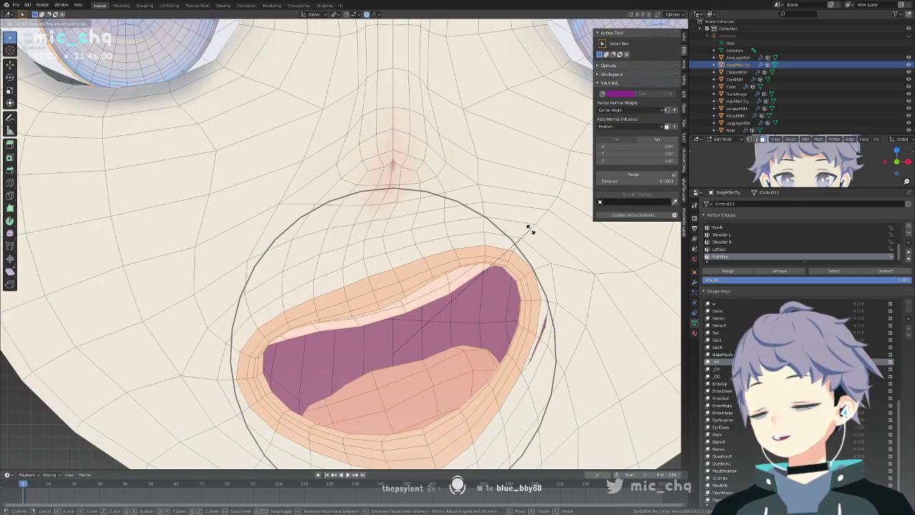
left_click(527, 239)
middle_click_drag(527, 239, 461, 315)
key("KP_3")
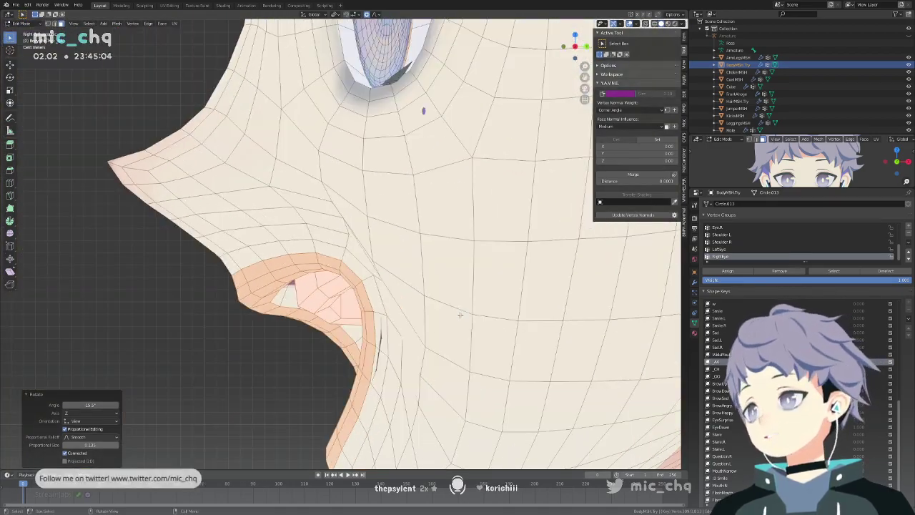
Reposition the tilted mouth on the face in the three-quarter view with proportional editing.
scroll(444, 304, "down", 5)
middle_click_drag(412, 285, 496, 289)
key("g")
left_click(429, 279)
key("g")
left_click(440, 282)
key("Tab")
key("Tab")
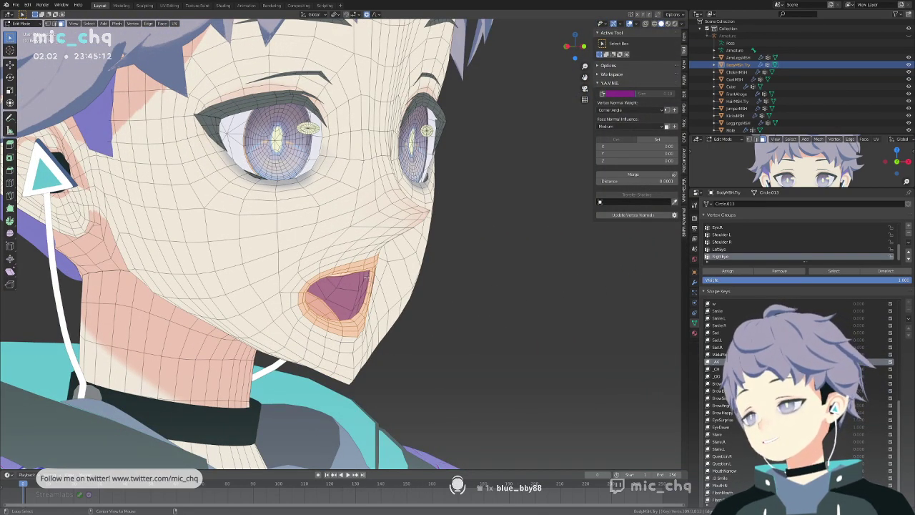
Select the face loops just inside the mouth opening and smooth their vertices with a smoothing of 0.5.
left_click(366, 277, "alt")
middle_click_drag(366, 275, 352, 282)
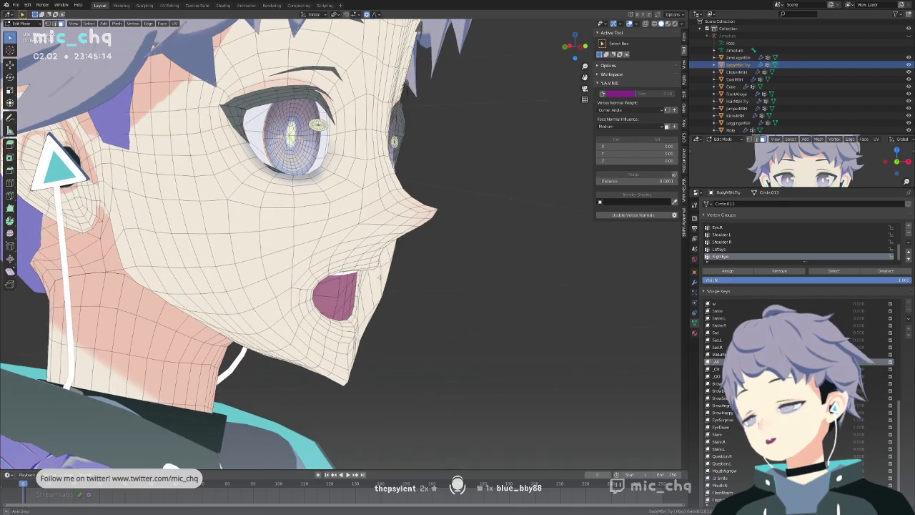
left_click(350, 282, "alt")
left_click(353, 286, "alt+shift")
key("shift+r")
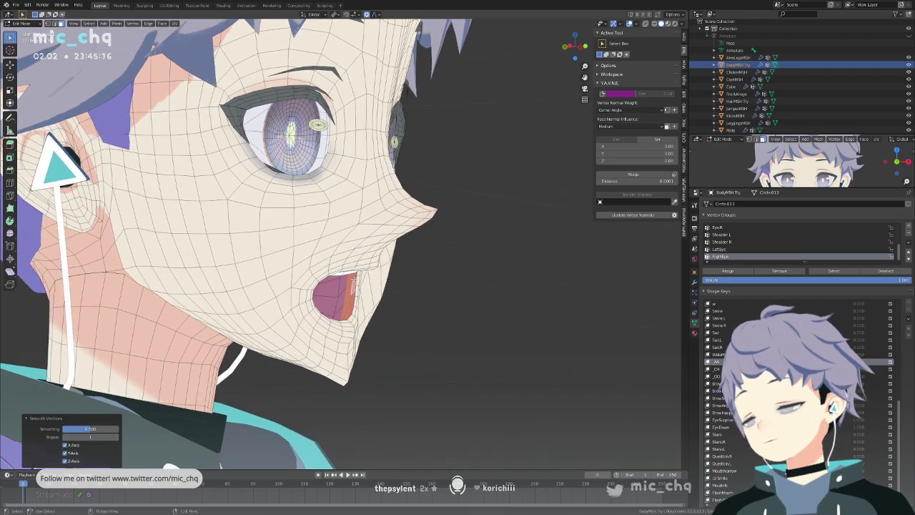
middle_click_drag(465, 293, 312, 250)
key("Tab")
key("Tab")
Shift the selected mouth loops and tongue along X, using a larger proportional editing radius.
scroll(379, 321, "up", 5)
middle_click_drag(424, 265, 476, 265)
scroll(447, 247, "down", 6)
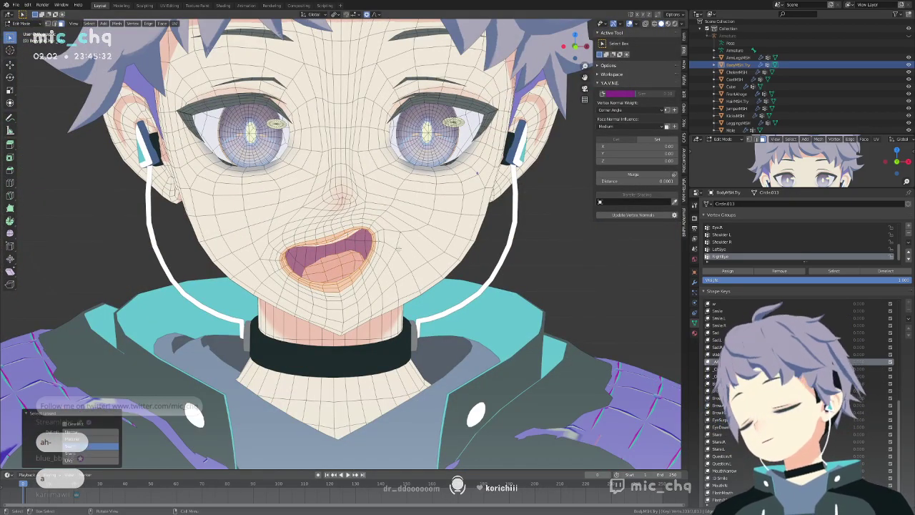
key("g")
key("x")
scroll(431, 247, "down", 10)
scroll(435, 247, "up", 3)
left_click(436, 248)
Clear the selection, select only the linked upper teeth and rotate them to follow the tilted mouth.
middle_click_drag(436, 248, 379, 242)
key("ctrl+Tab")
left_click(318, 241)
middle_click_drag(313, 242, 351, 270)
key("Tab")
key("Tab")
key("Tab")
key("alt+a")
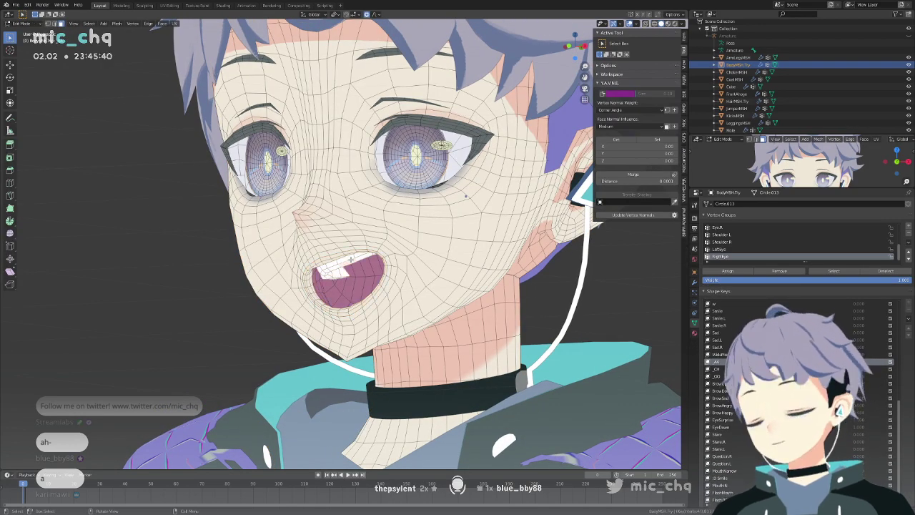
key("l")
key("r")
left_click(444, 230)
key("r")
left_click(444, 230)
key("Tab")
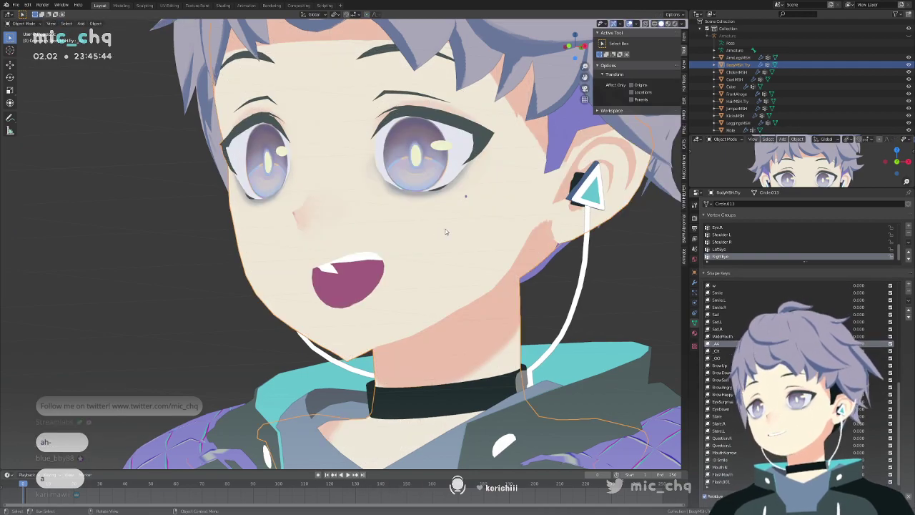
Rotate the upper teeth around the X axis and raise them about 0.02 m along Z.
key("Tab")
key("r")
key("x")
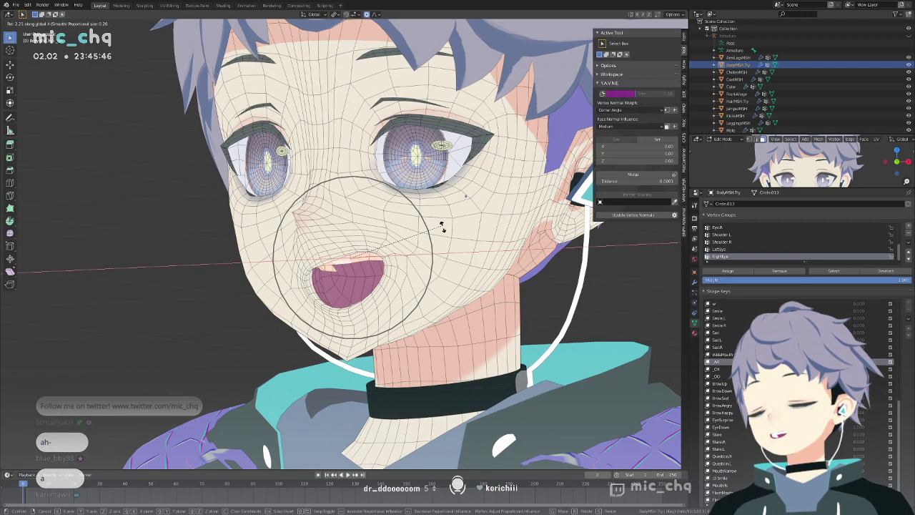
left_click(441, 198)
key("g")
key("z")
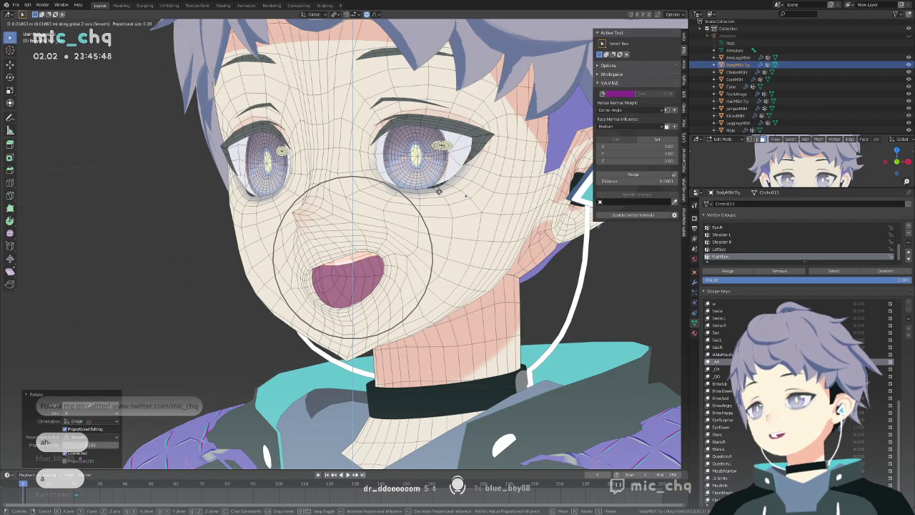
left_click(440, 193)
key("Tab")
middle_click_drag(459, 224, 461, 243, "shift")
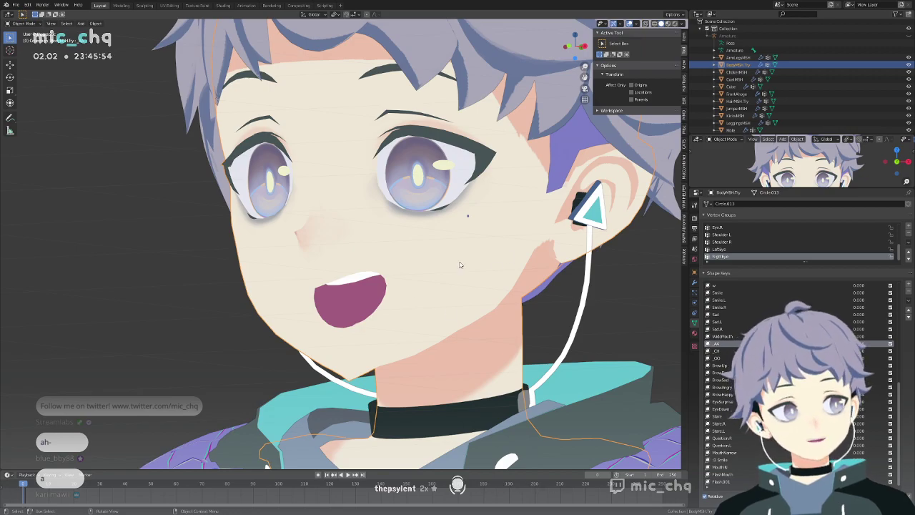
middle_click_drag(460, 267, 462, 285, "shift")
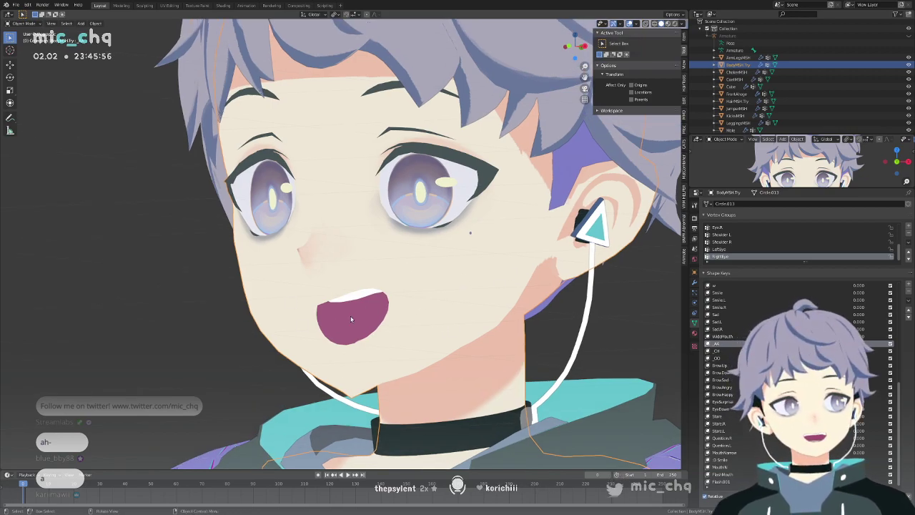
key("KP_1")
key("KP_3")
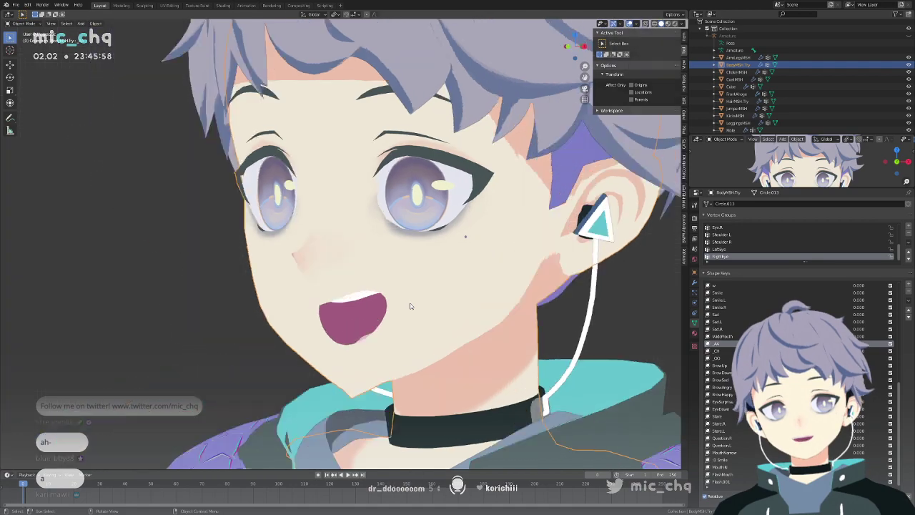
middle_click_drag(411, 303, 521, 318)
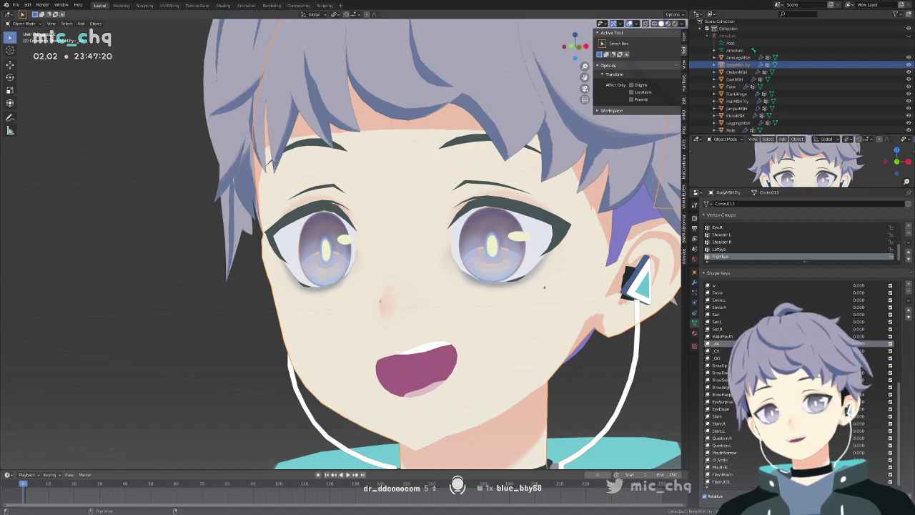
Start the Abnormal add-on's Normal Editor on the body mesh and cancel its changes.
left_click(684, 107)
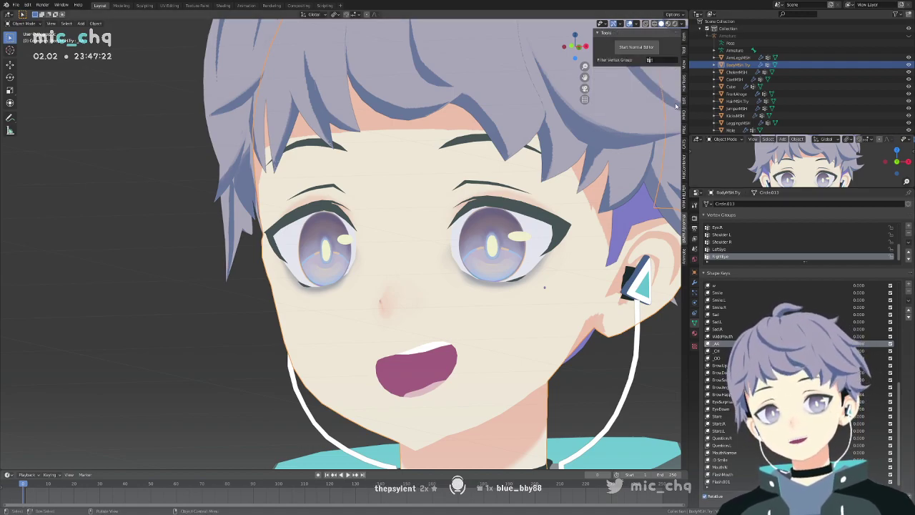
left_click(633, 47)
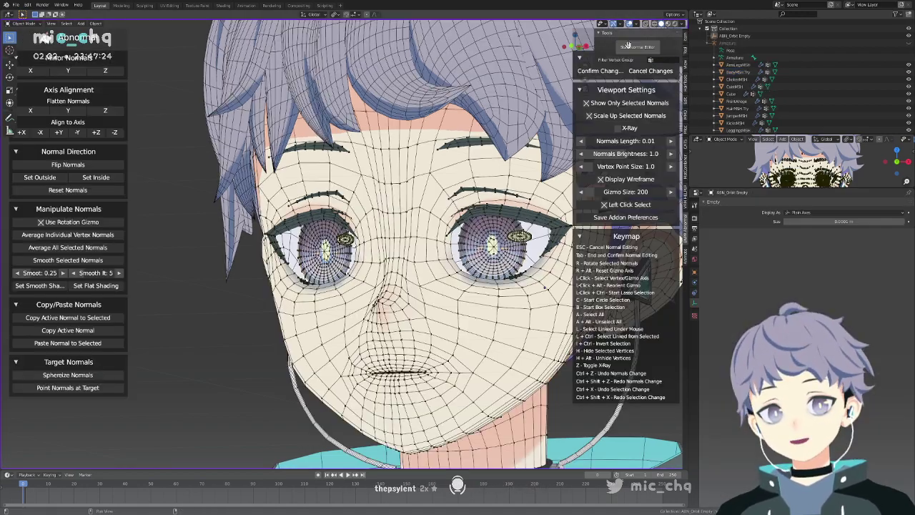
middle_click_drag(479, 273, 501, 271)
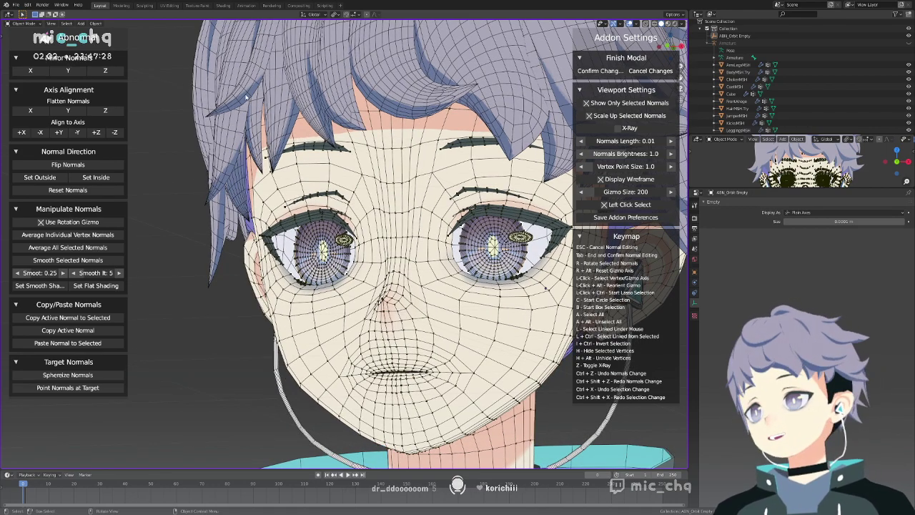
left_click(652, 71)
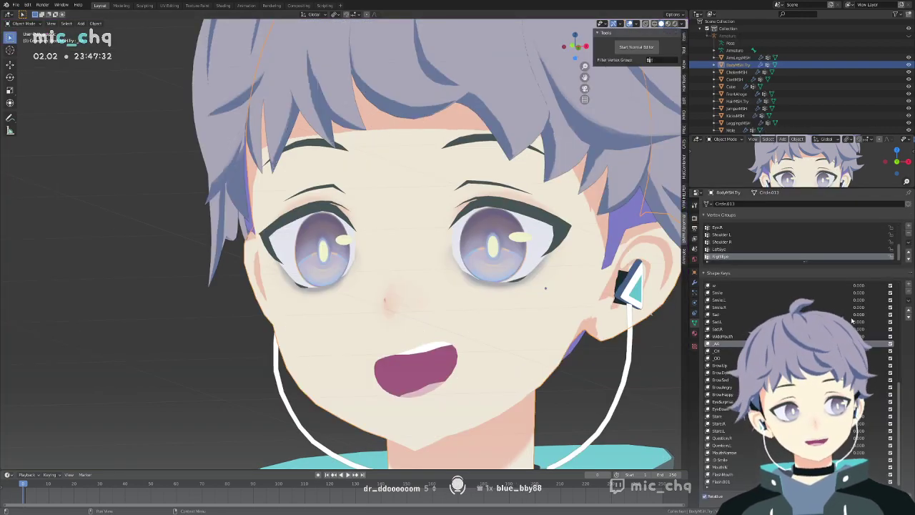
middle_click_drag(499, 361, 492, 371)
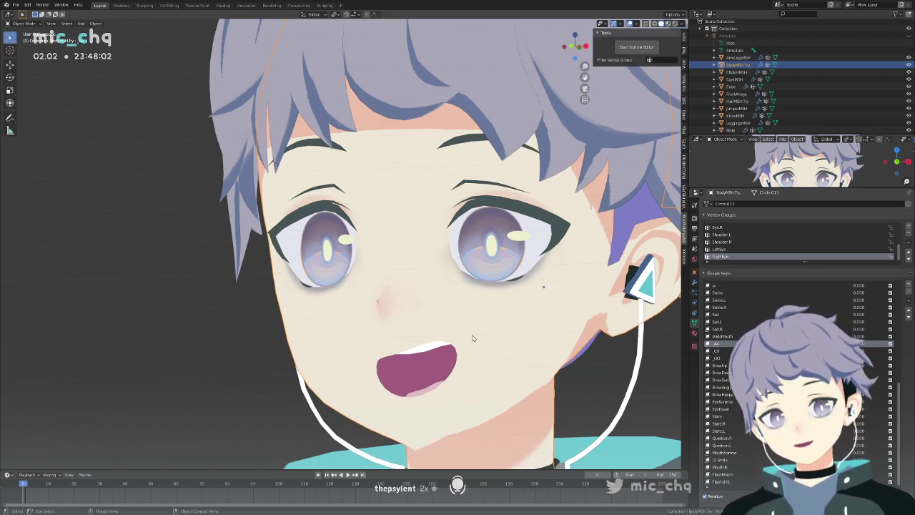
middle_click_drag(472, 338, 482, 319)
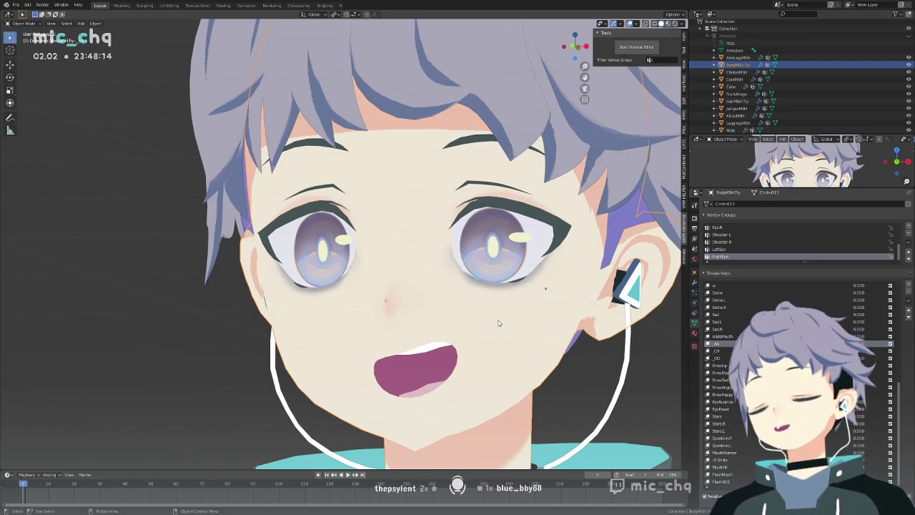
middle_click_drag(498, 323, 493, 323)
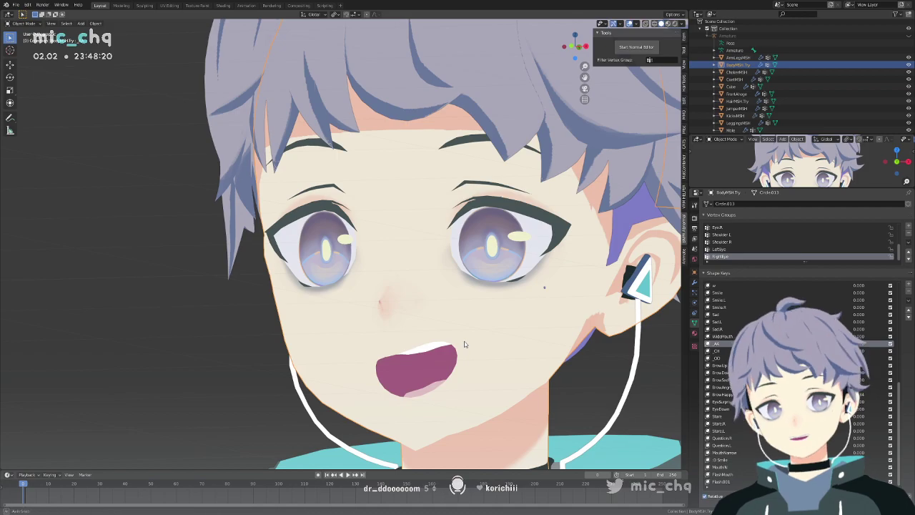
middle_click_drag(465, 341, 524, 344)
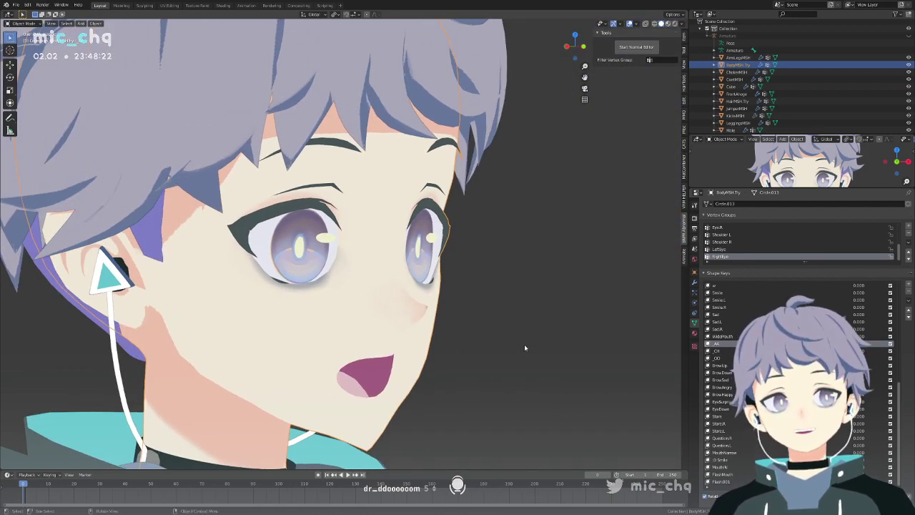
middle_click_drag(524, 344, 488, 339)
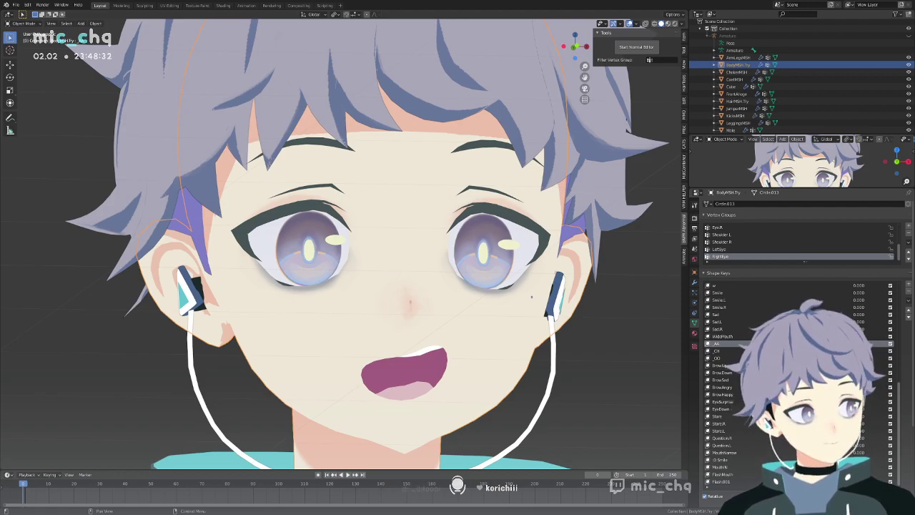
middle_click_drag(421, 255, 466, 262)
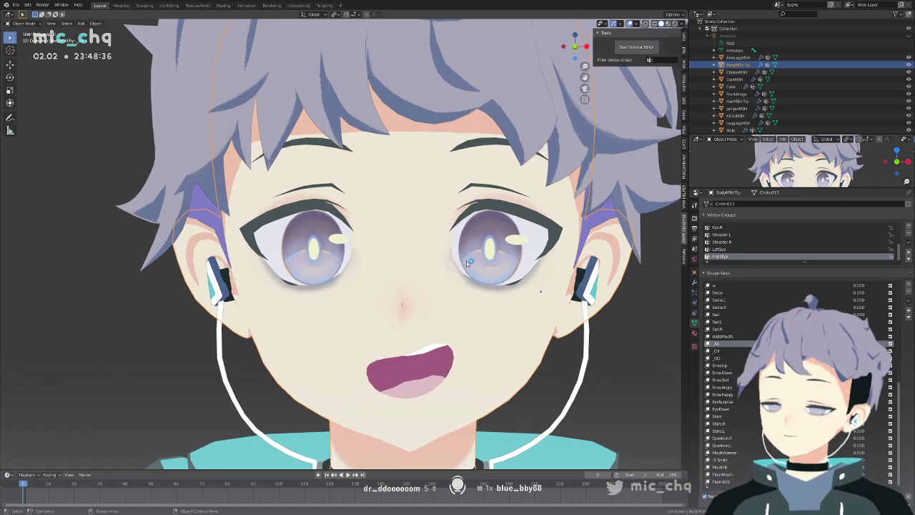
Examine the tilted open mouth and the overall face from the front at several distances.
scroll(493, 254, "down", 4)
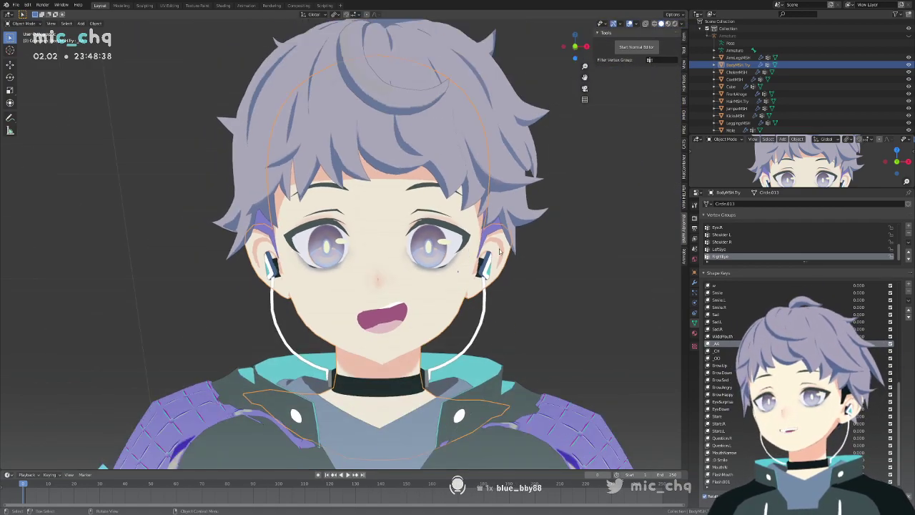
scroll(538, 249, "up", 5)
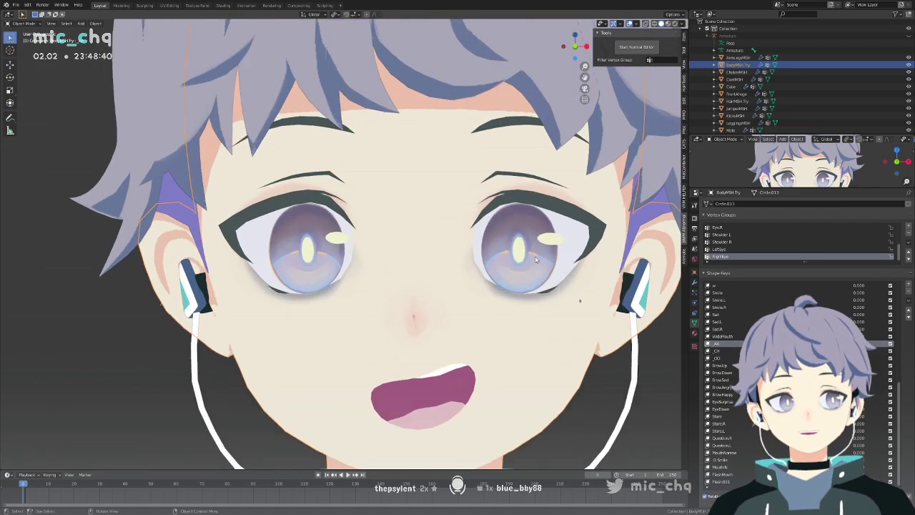
middle_click_drag(528, 287, 521, 208, "shift")
middle_click_drag(537, 281, 521, 231, "shift")
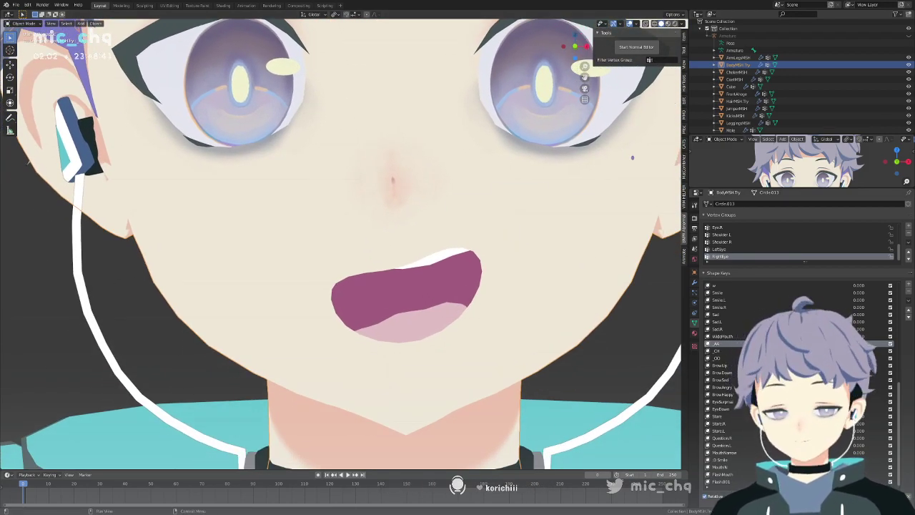
scroll(787, 379, "up", 5)
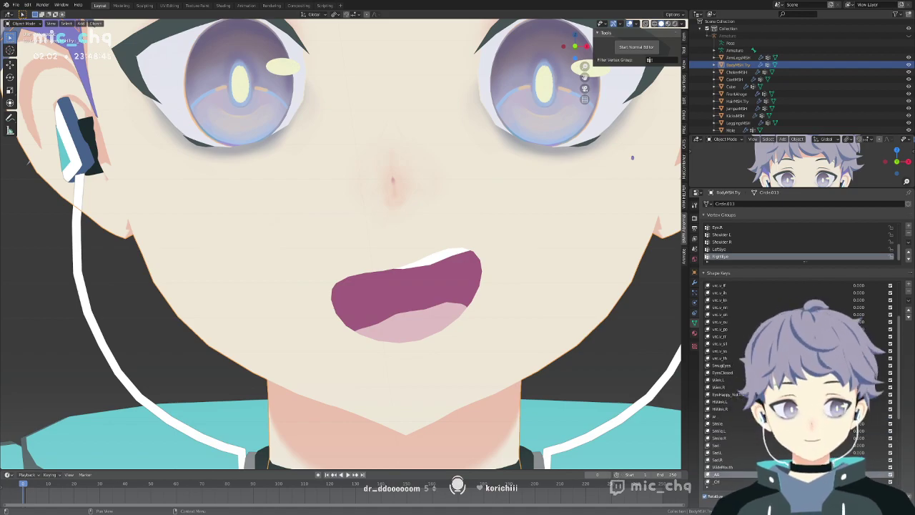
scroll(521, 293, "down", 2)
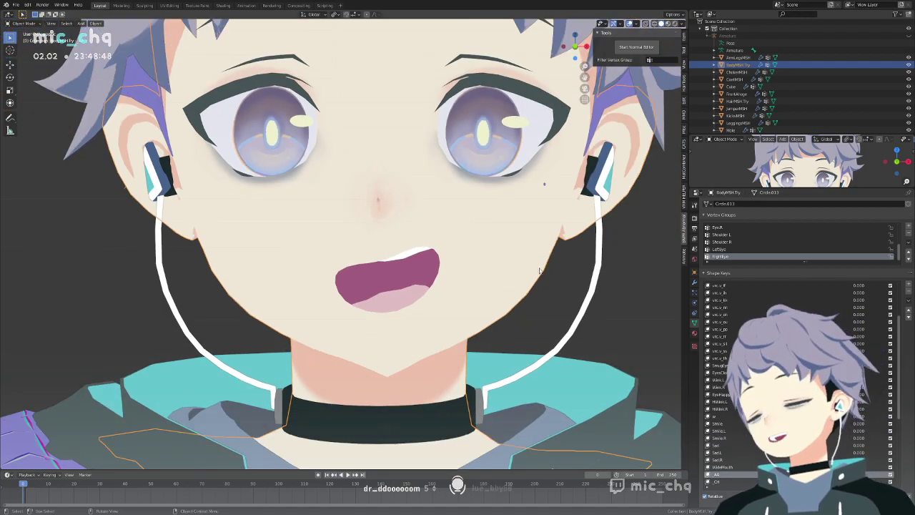
key("KP_1")
middle_click_drag(565, 237, 549, 273, "shift")
scroll(602, 262, "up", 1)
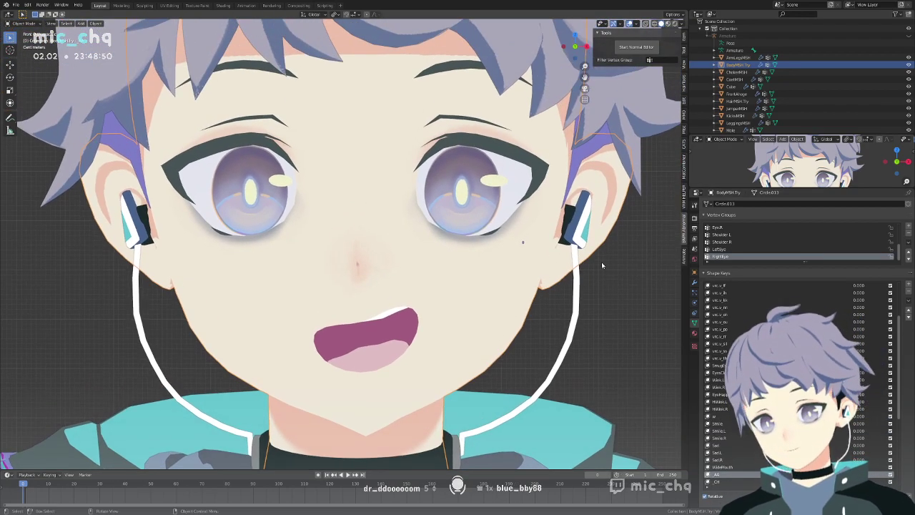
scroll(597, 262, "up", 2)
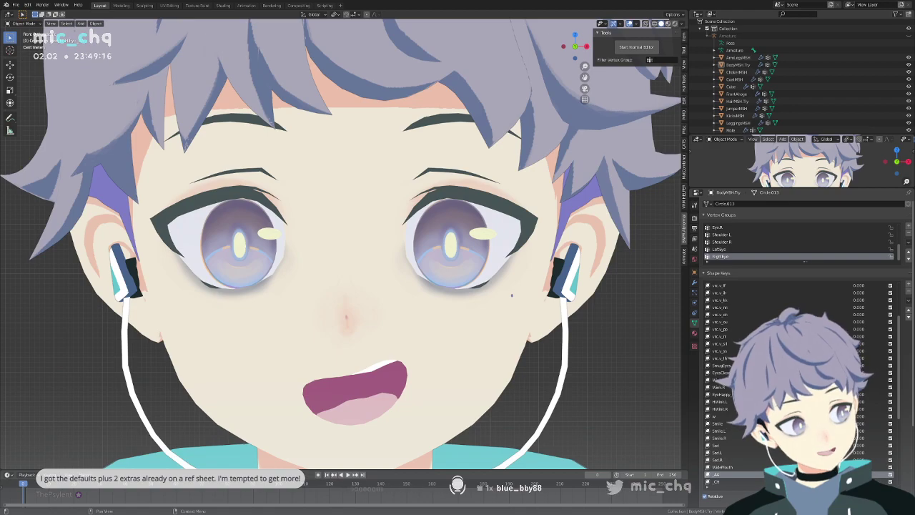
middle_click_drag(458, 299, 417, 257)
key("KP_1")
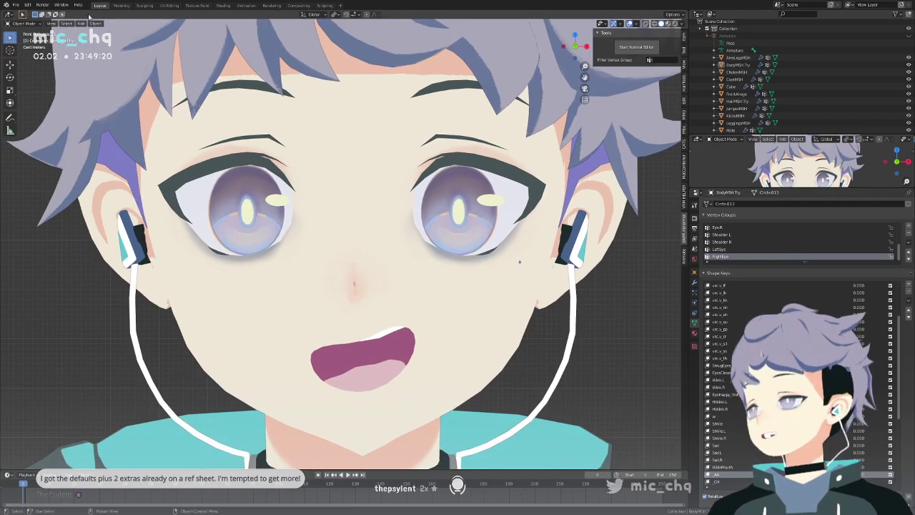
Reload the most recently used file without saving the current changes.
left_click(14, 5)
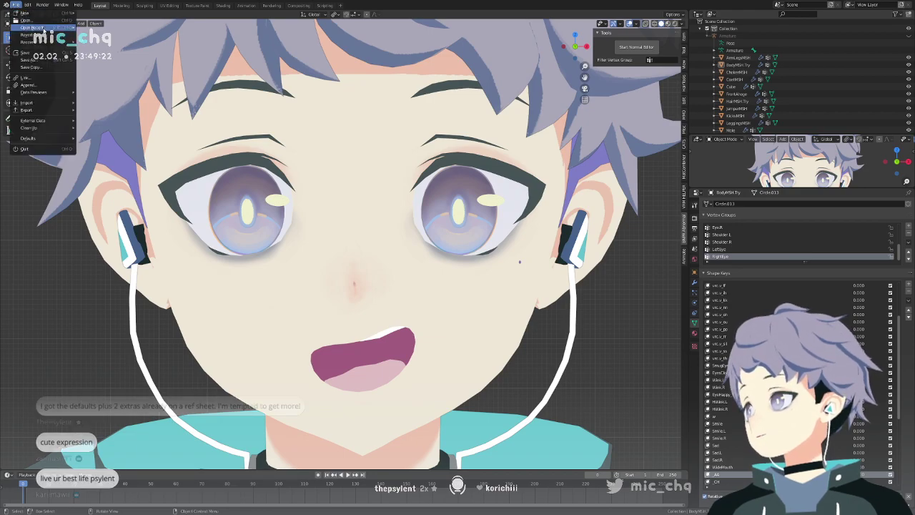
mouse_move(43, 28)
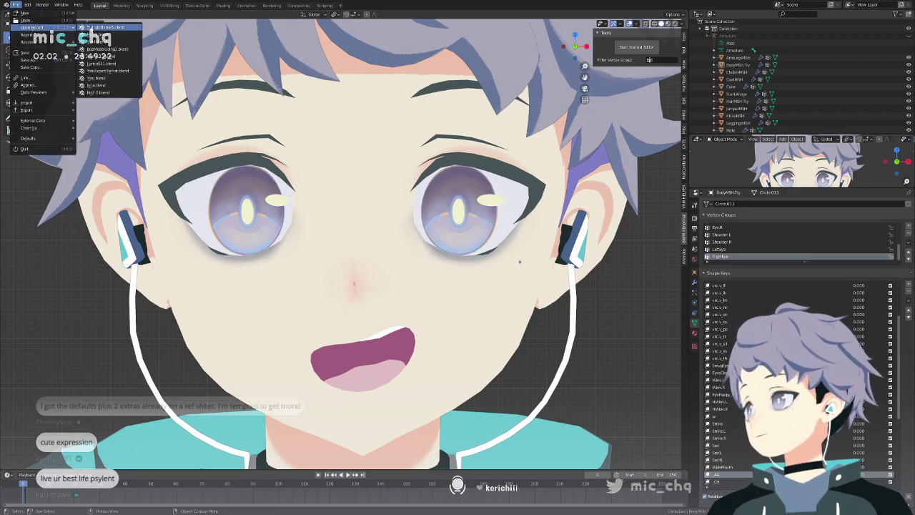
left_click(116, 28)
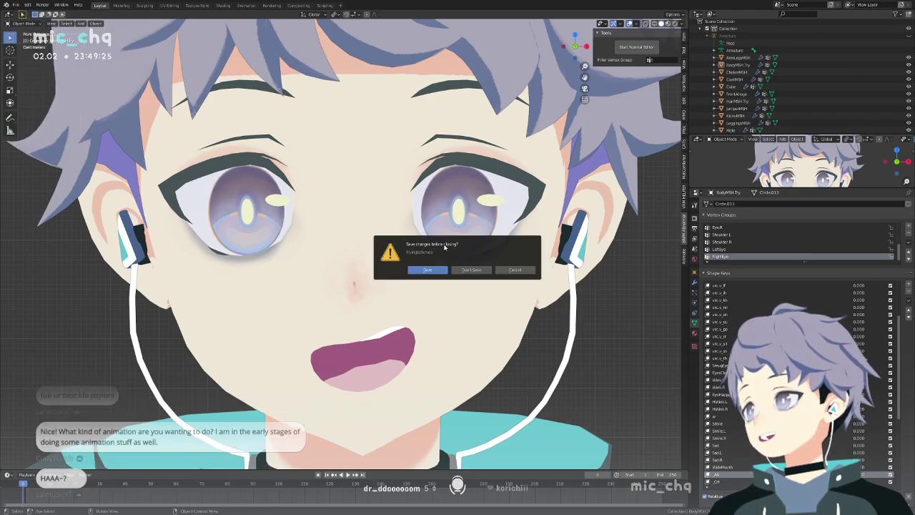
left_click(471, 269)
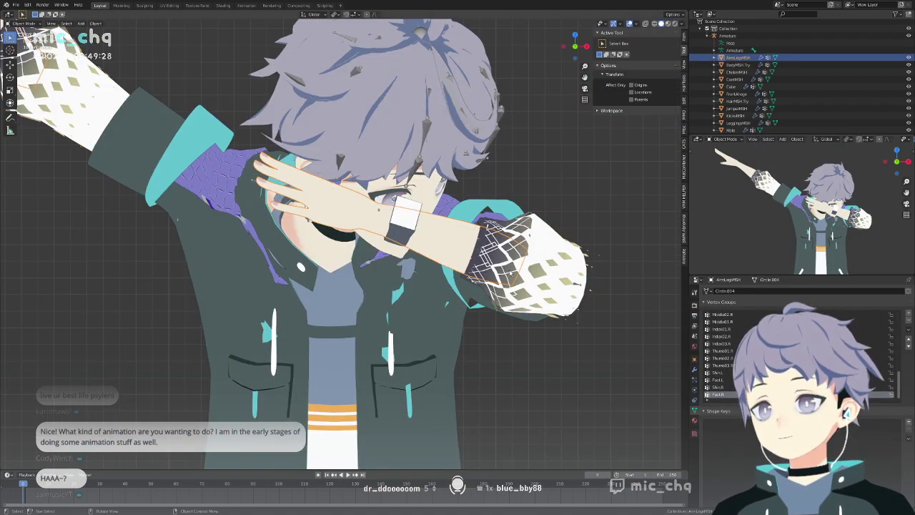
Open the recent file containing the sailor-uniform girl model without saving the current file.
left_click(15, 5)
mouse_move(32, 27)
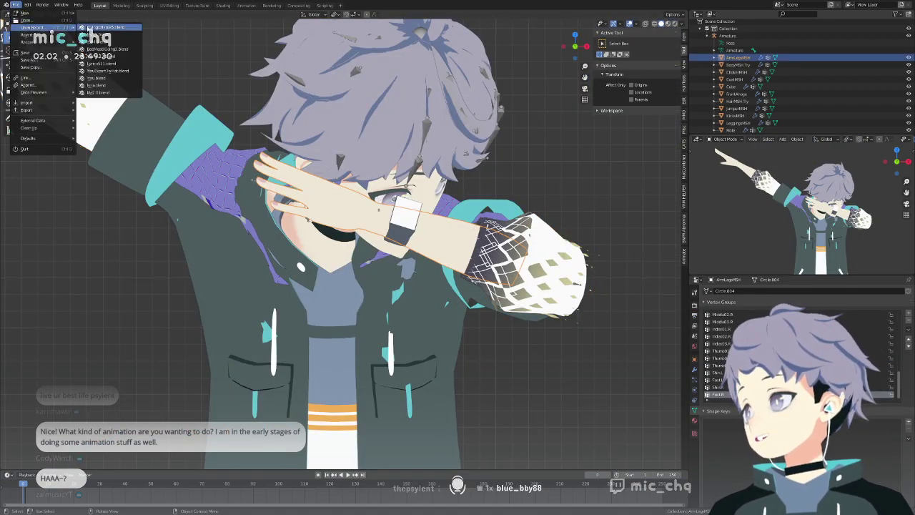
left_click(134, 49)
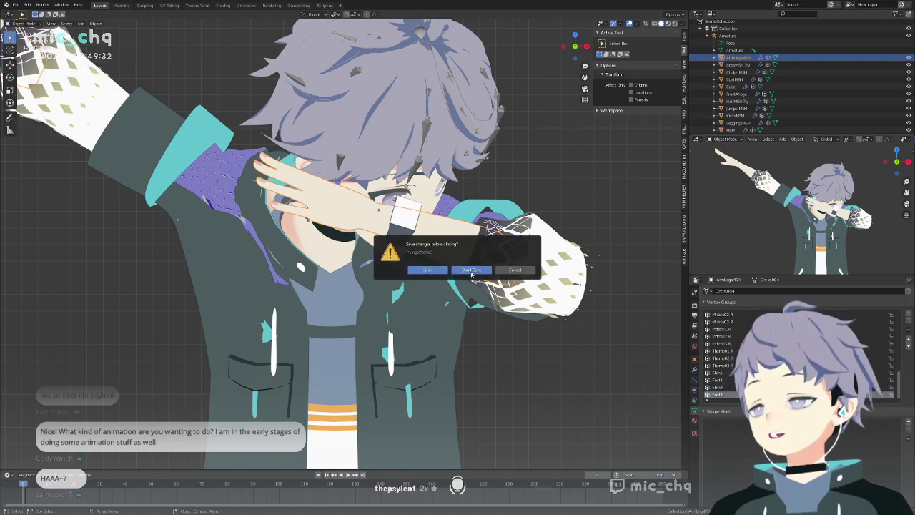
left_click(483, 270)
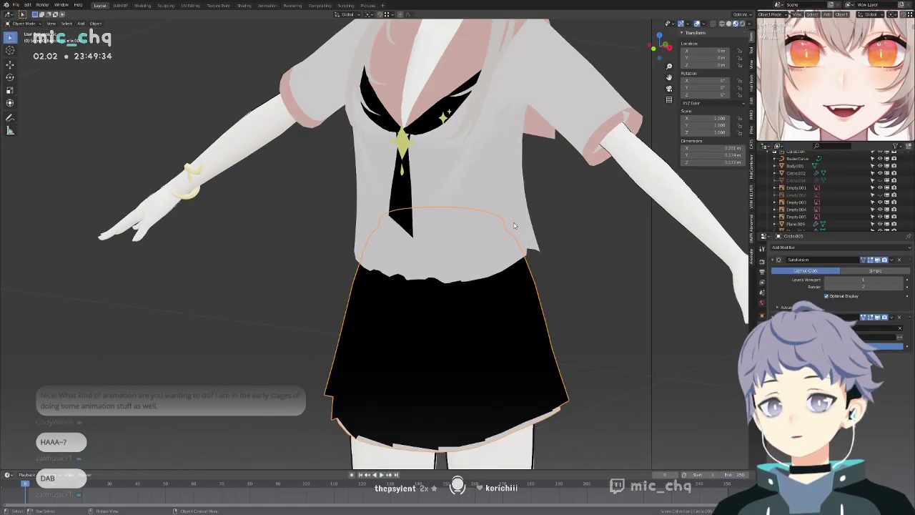
Inspect the girl model's outfit, arm and hand up close and from several angles.
mouse_move(525, 185)
middle_mouse_down()
mouse_move(466, 264)
mouse_move(370, 249)
middle_mouse_up()
key("KP_1")
middle_click_drag(470, 298, 440, 276, "shift")
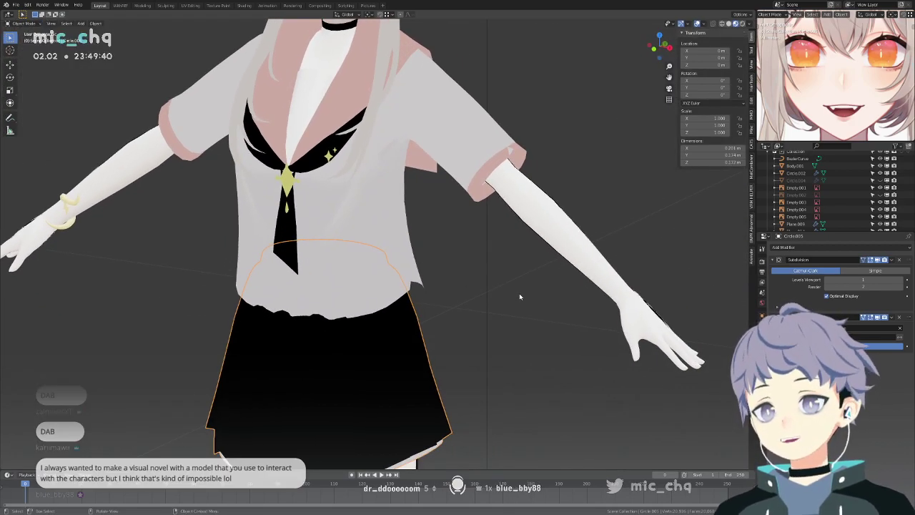
scroll(520, 296, "up", 3)
middle_click_drag(632, 298, 439, 229, "shift")
left_click(623, 253)
middle_click_drag(622, 253, 635, 256)
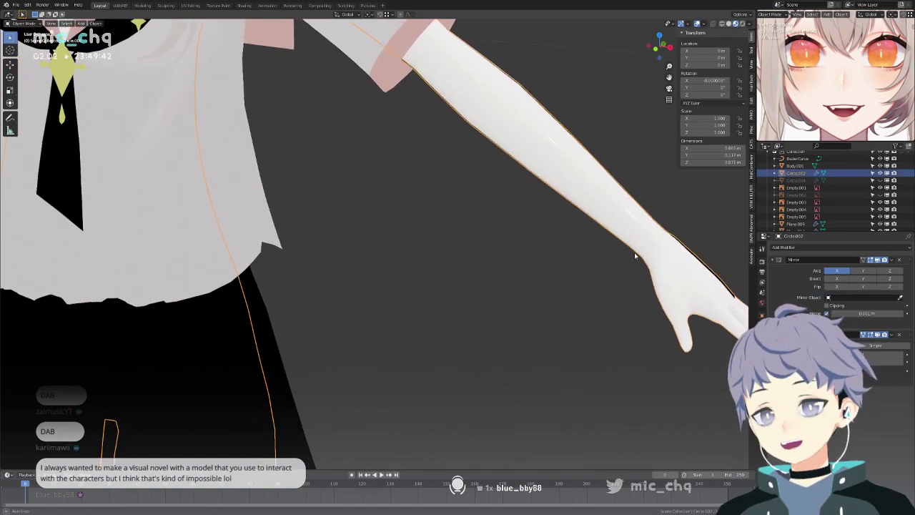
scroll(636, 252, "down", 3)
scroll(448, 250, "down", 2)
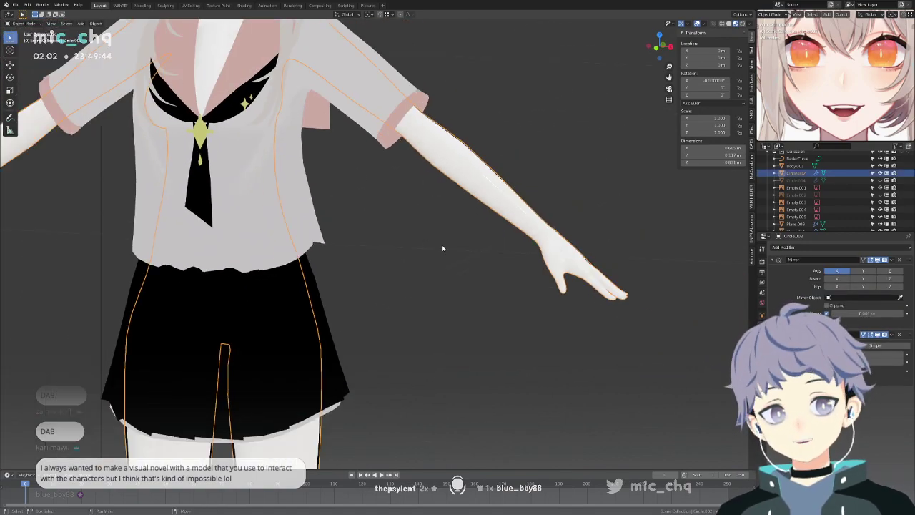
scroll(448, 249, "down", 2)
middle_click_drag(435, 249, 408, 251)
key("Tab")
key("Tab")
middle_click_drag(384, 334, 456, 335)
Select the skirt, pick its middle horizontal edge loop in Edit Mode from the side and switch to wireframe display.
left_click(365, 341)
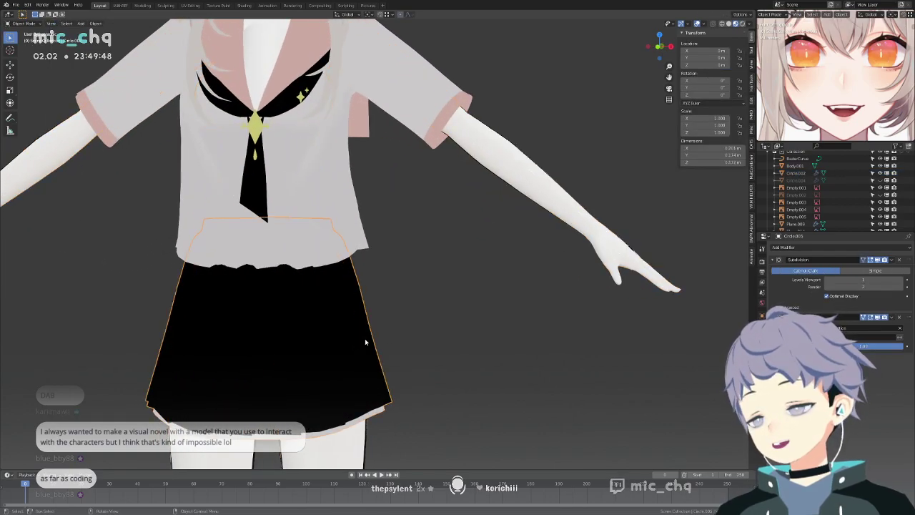
key("KP_3")
key("Tab")
left_click(395, 325, "alt")
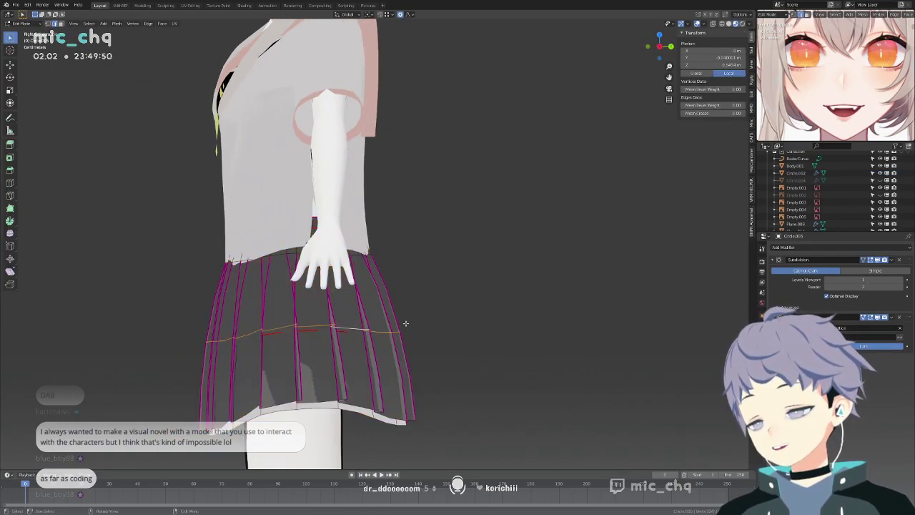
key("alt+z")
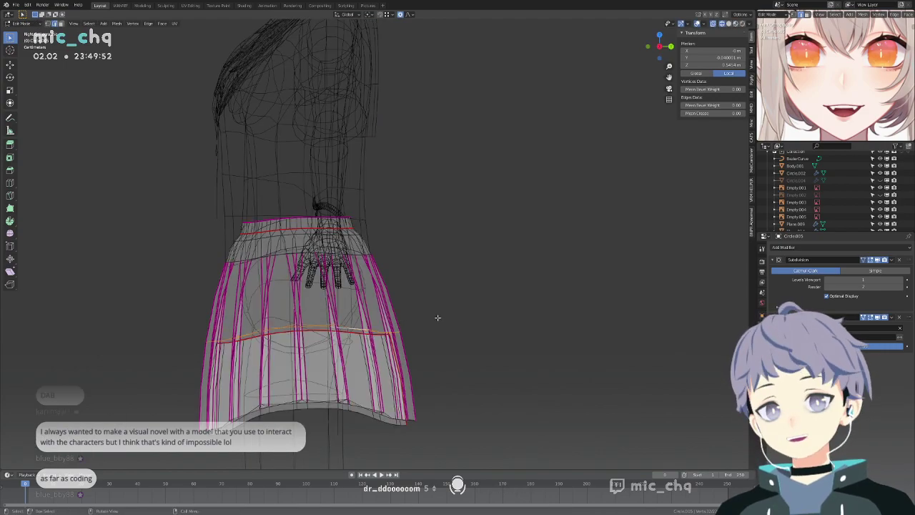
key("Tab")
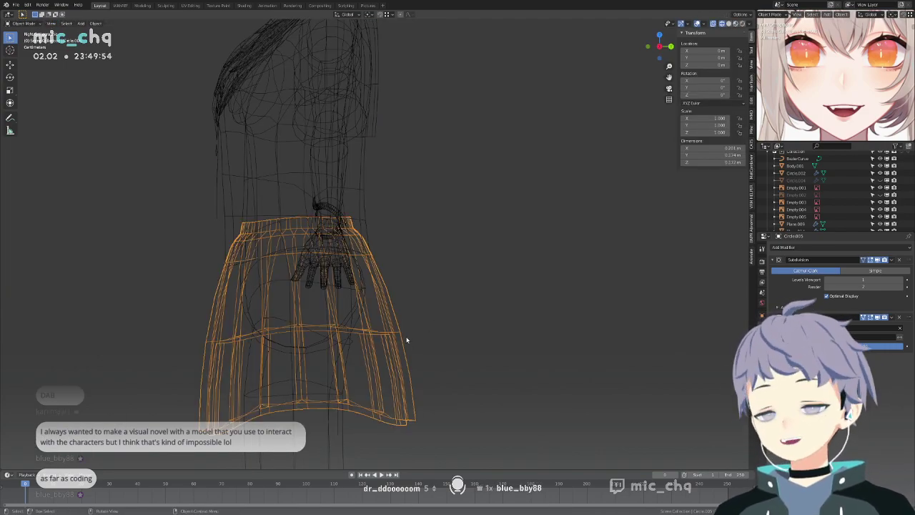
Try revealing all hidden objects in the scene, then hide them again.
key("alt+h")
scroll(420, 129, "down", 4)
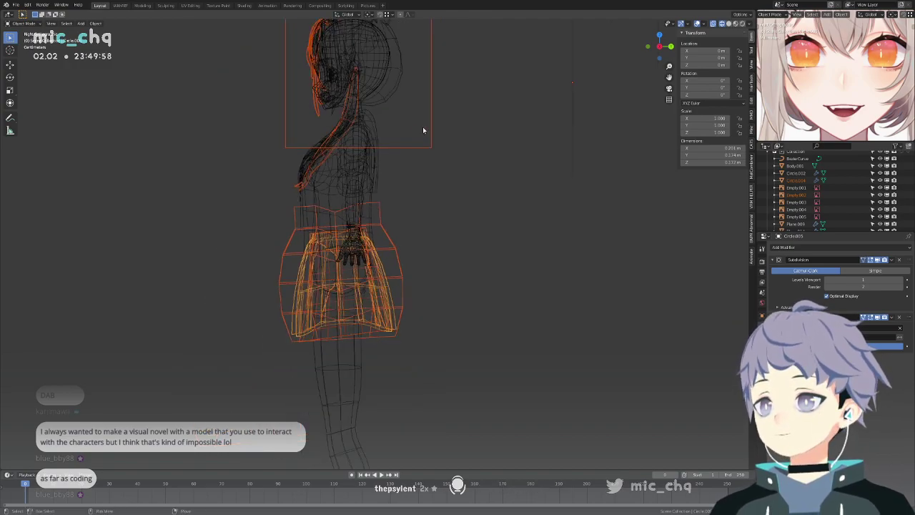
middle_click_drag(421, 131, 494, 169)
key("h")
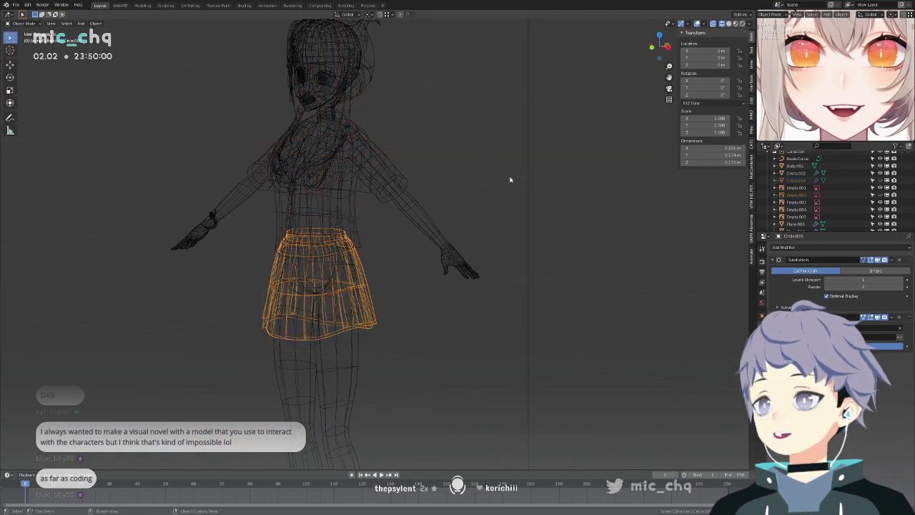
Unhide the Lattice object around the skirt and view it from the side.
scroll(806, 208, "down", 8)
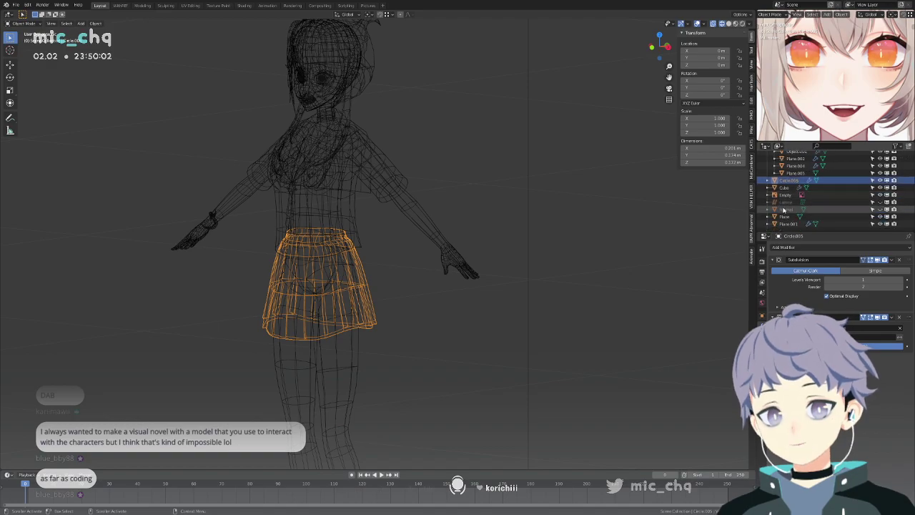
key("alt+h")
middle_click_drag(386, 242, 444, 243)
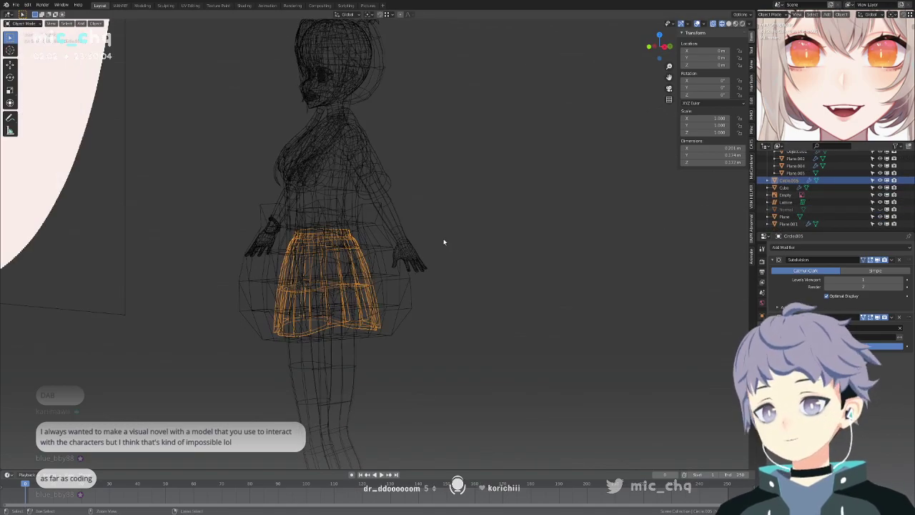
key("KP_3")
scroll(443, 240, "up", 4)
middle_click_drag(388, 289, 464, 252, "shift")
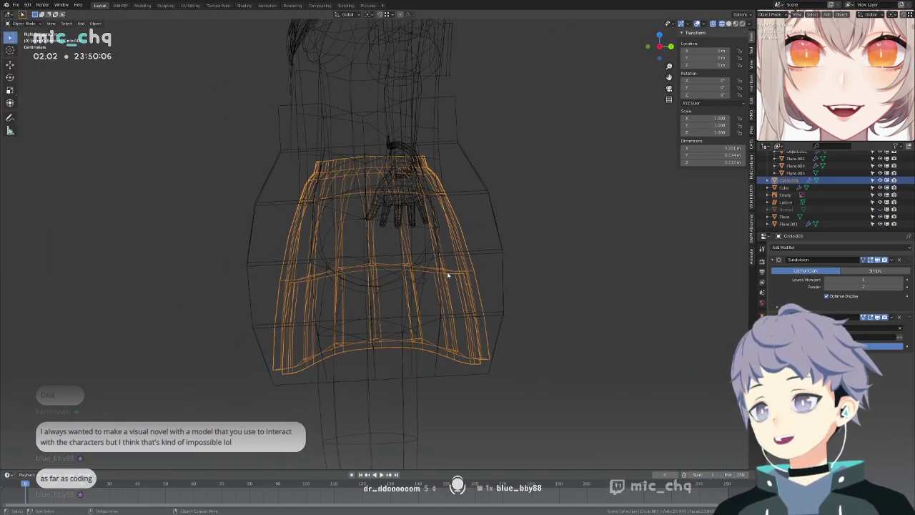
Select the lattice surrounding the skirt and enter its Edit Mode.
left_click(506, 265)
left_click(472, 271)
key("Tab")
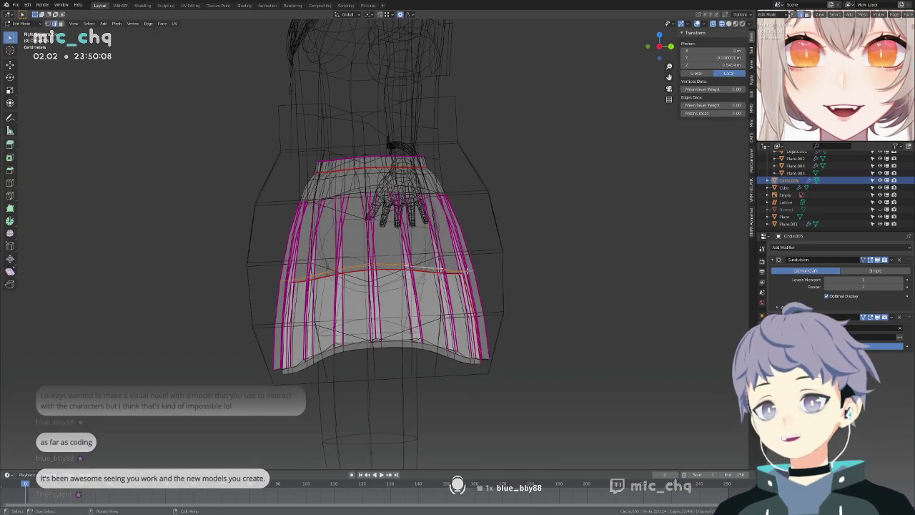
key("Tab")
left_click(489, 246)
key("Tab")
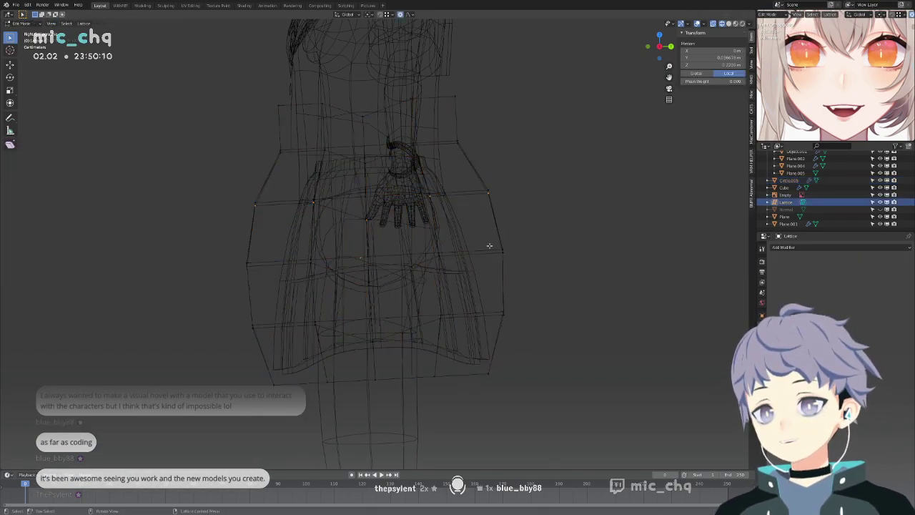
Select the lattice's whole middle row of points at mid-skirt height and scale it narrower along Y.
left_click_drag(555, 241, 215, 294)
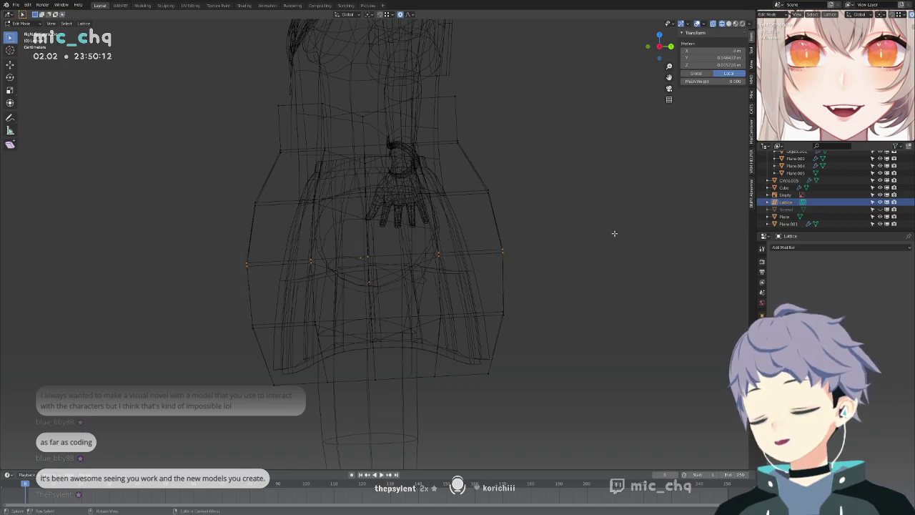
left_click_drag(563, 236, 198, 295)
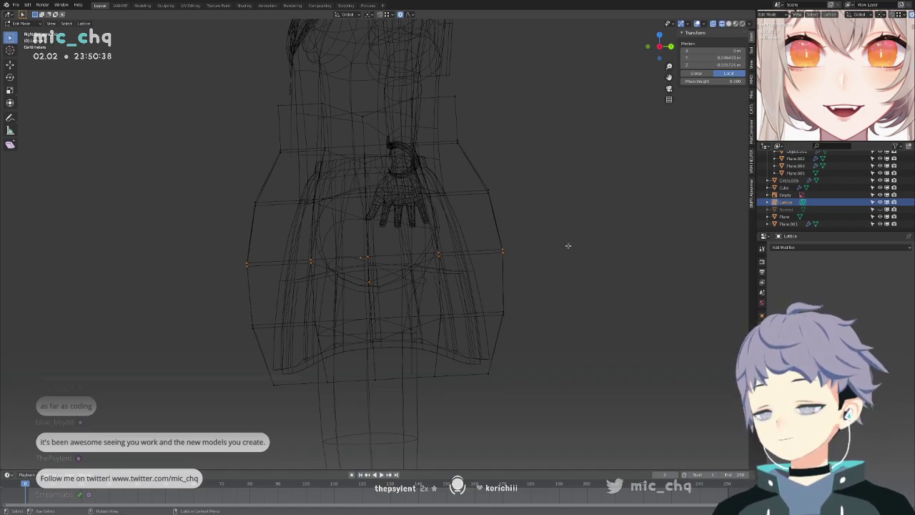
key("s")
key("x")
left_click(547, 246)
Select the lattice row just above the middle one and scale it narrower along Y.
left_click_drag(506, 175, 236, 220)
key("s")
key("y")
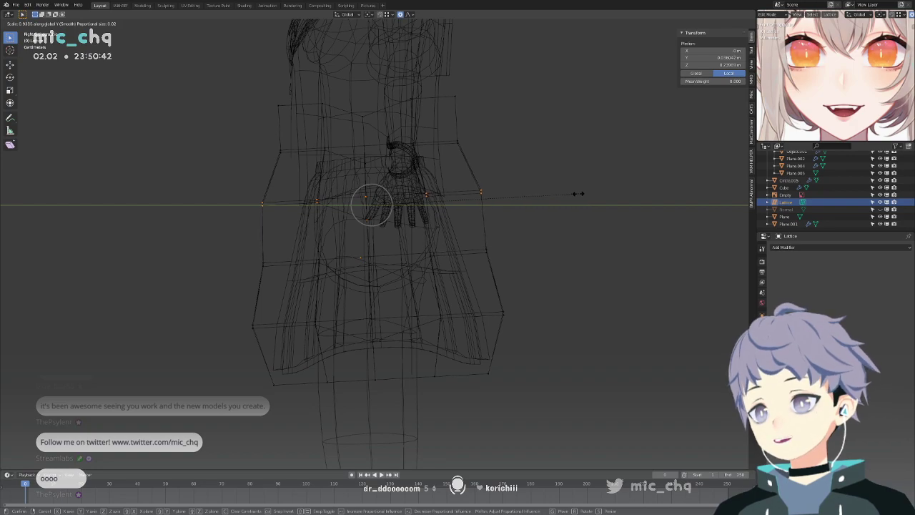
left_click(572, 196)
Select the lattice row just below the middle one and scale it to about 0.91 along Y.
left_click_drag(541, 301, 190, 335)
key("s")
key("y")
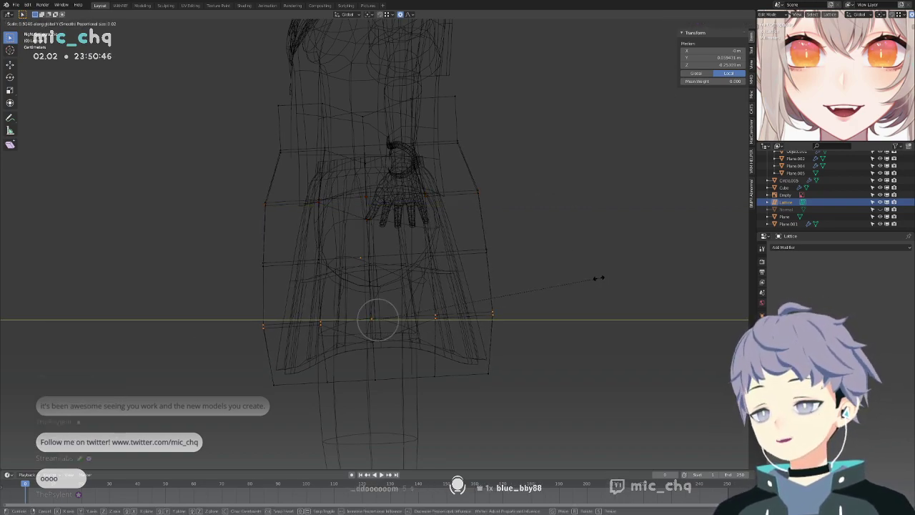
left_click(597, 278)
Select the lattice's bottom row of points and scale it wider along Y to flare the skirt hem.
left_click_drag(540, 341, 247, 400)
key("s")
key("y")
left_click(687, 345)
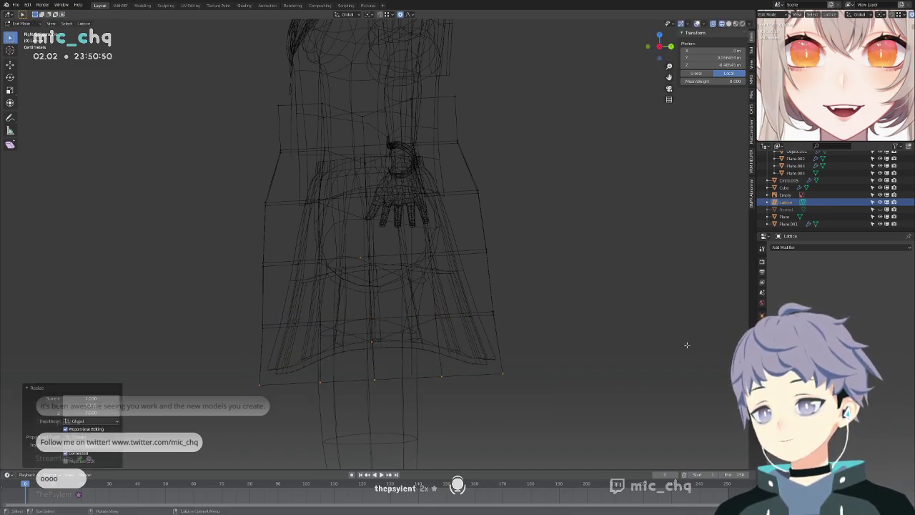
Return to shaded display and Object Mode and check the reshaped skirt from the front.
key("shift+z")
key("Tab")
middle_click_drag(572, 337, 629, 342)
scroll(632, 342, "up", 3)
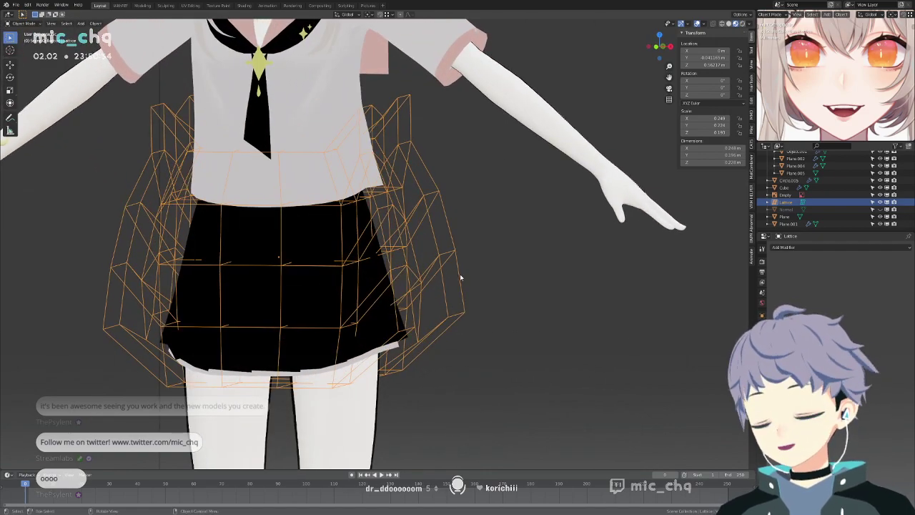
Hide the lattice, leave local view and look at the full model from the front.
key("h")
key("KP_Divide")
middle_click_drag(450, 266, 514, 269, "ctrl")
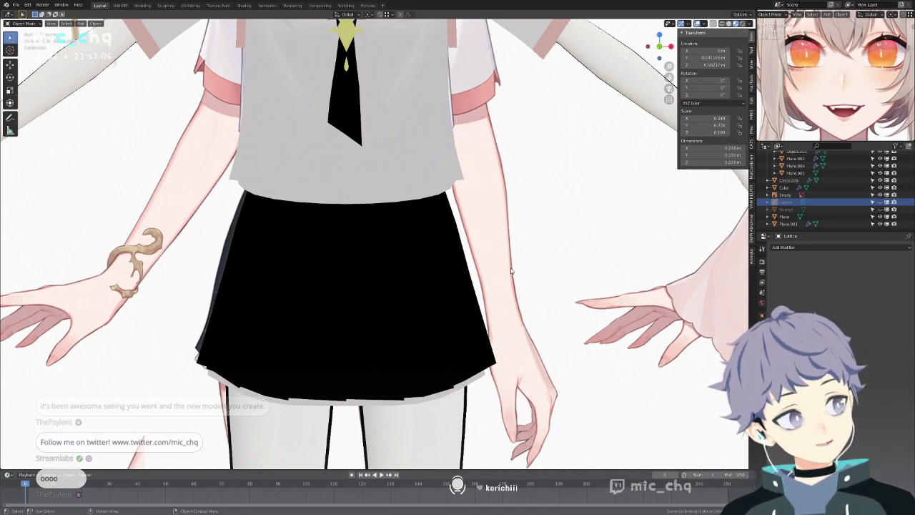
Compare the reshaped skirt with the sailor uniform and the shorts outfit on the reference sheet.
key("shift+z")
key("shift+z")
mouse_move(511, 256)
middle_mouse_down("shift")
mouse_move(512, 286)
mouse_move(515, 270)
middle_mouse_up("shift")
scroll(522, 289, "down", 7)
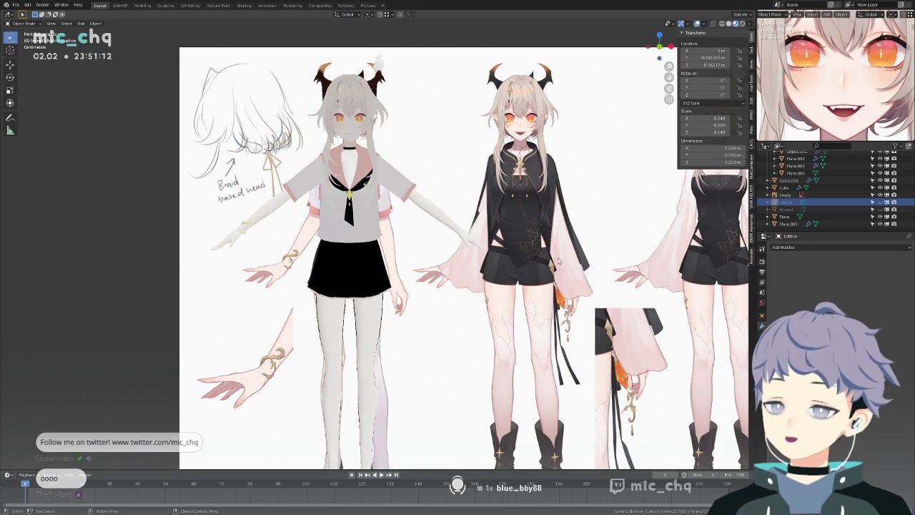
scroll(556, 262, "up", 7)
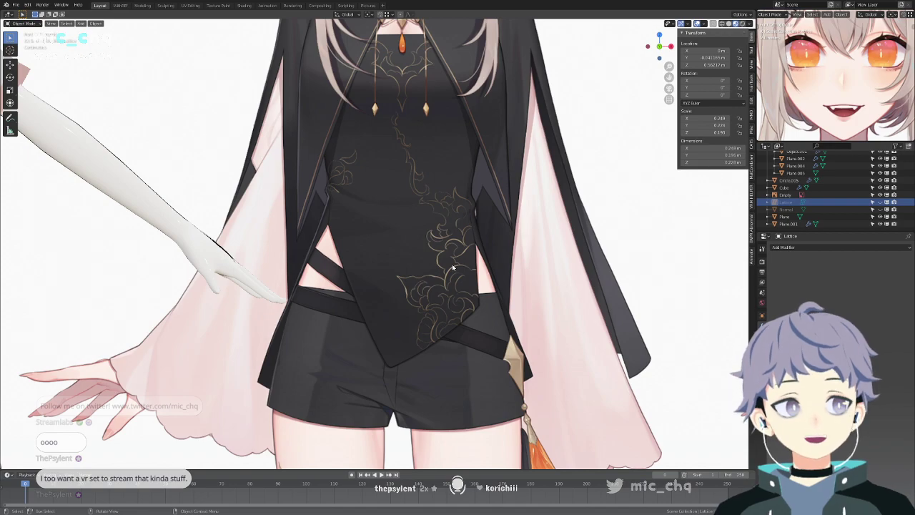
scroll(378, 259, "down", 3)
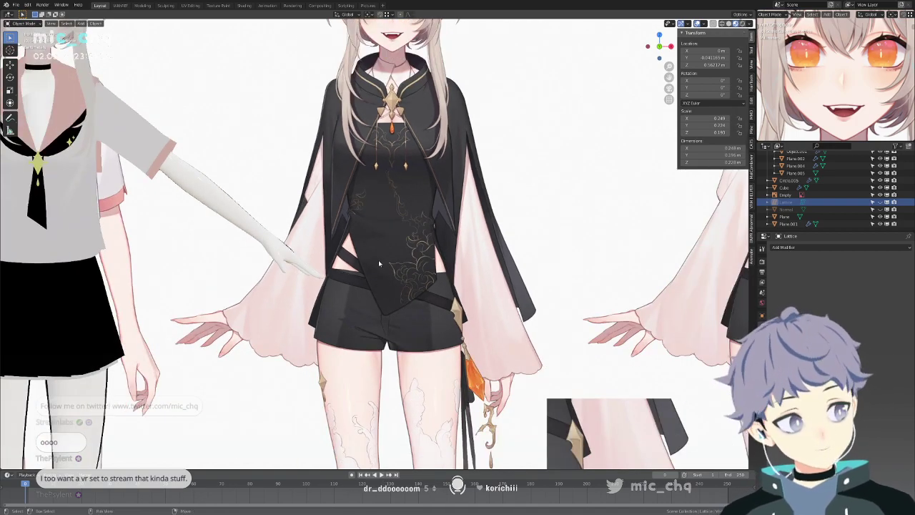
middle_click_drag(379, 259, 582, 248, "shift")
middle_click_drag(518, 243, 551, 242, "shift")
middle_click_drag(344, 291, 513, 272, "shift")
left_click(365, 287)
key("Tab")
scroll(366, 287, "up", 4)
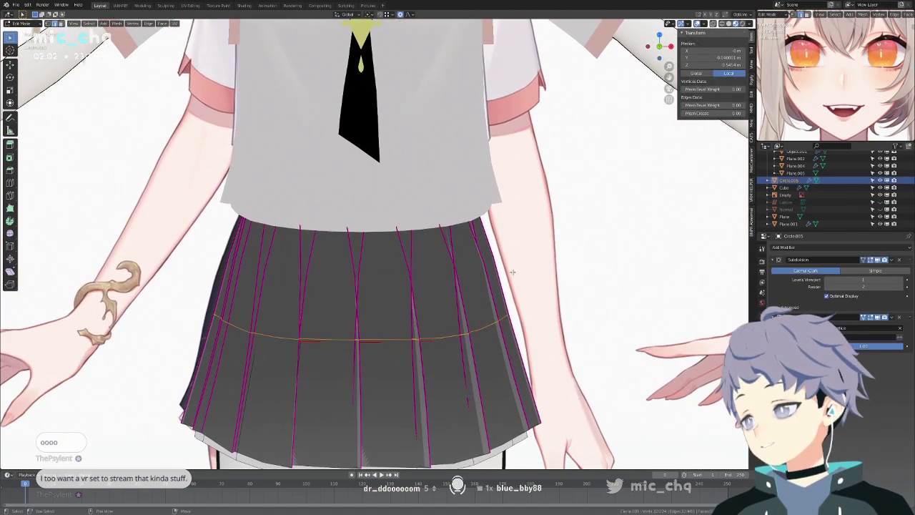
key("Tab")
key("Tab")
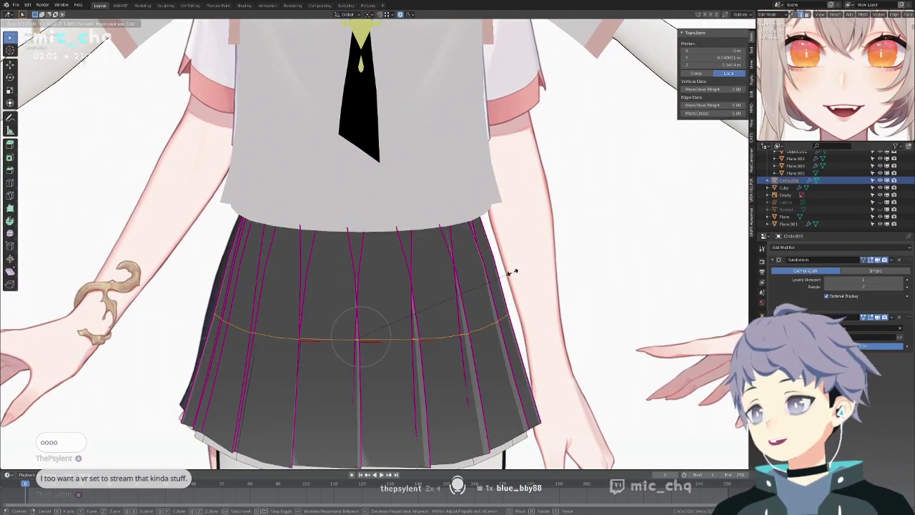
key("Tab")
scroll(482, 269, "down", 5)
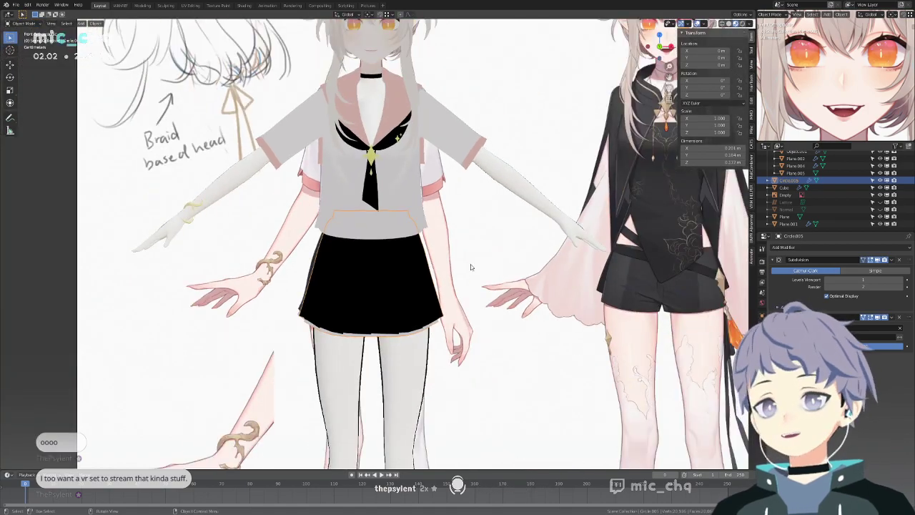
Switch to the Texture Paint workspace and show the model from the front in Object Mode.
left_click(191, 6)
left_click(218, 5)
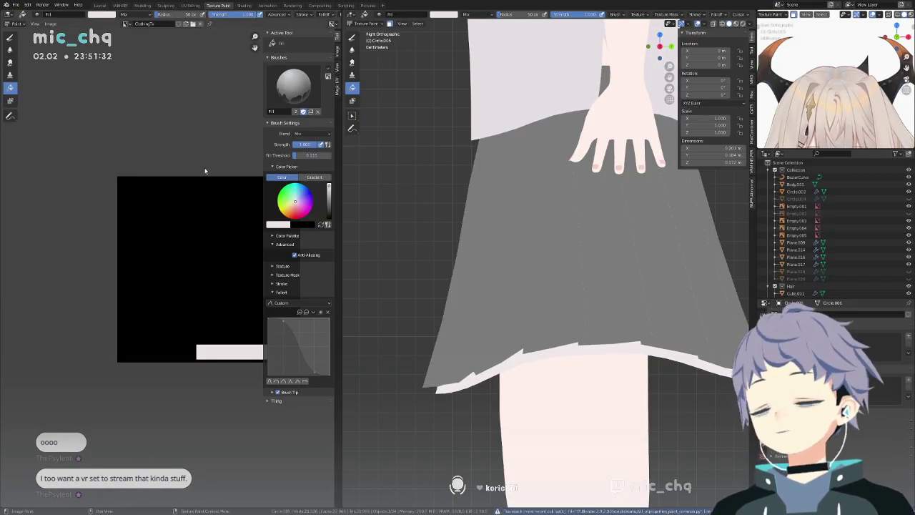
middle_click_drag(480, 171, 580, 169)
key("ctrl+Tab")
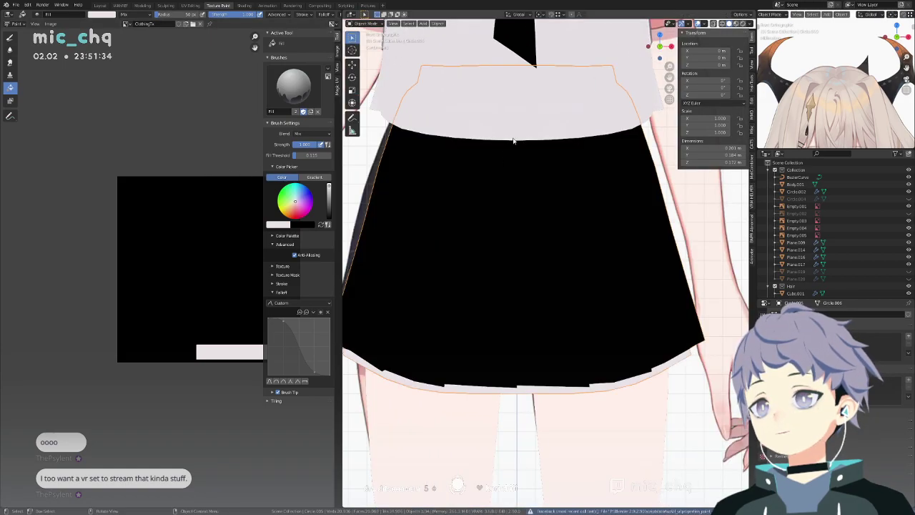
Select the girl's shirt and remove its material slot.
middle_click_drag(532, 121, 532, 257, "shift")
middle_click_drag(596, 162, 586, 253, "shift")
left_click(588, 205)
left_click(622, 207)
scroll(622, 207, "down", 5)
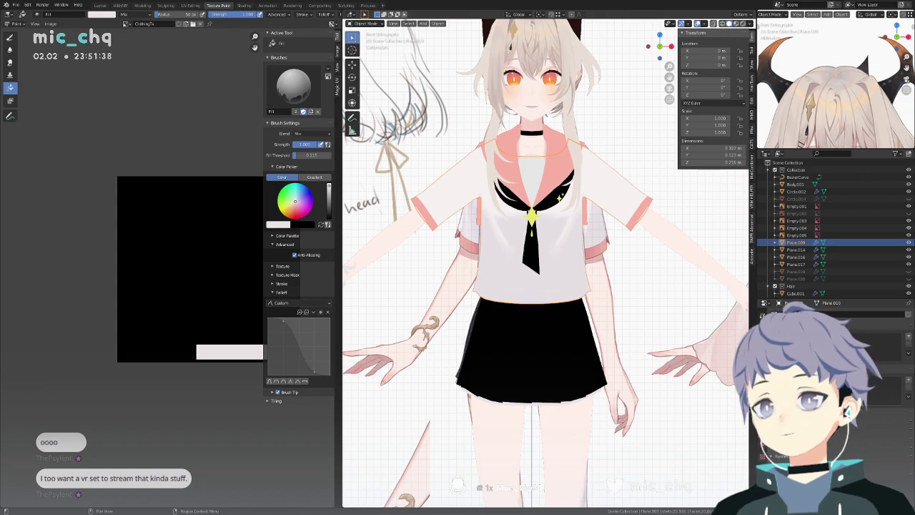
left_click(762, 447)
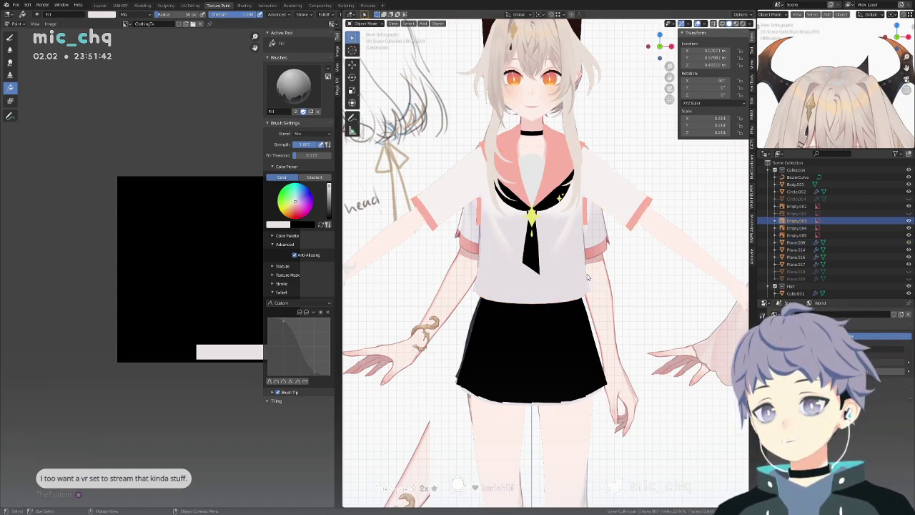
left_click(909, 324)
middle_click_drag(651, 272, 625, 344, "shift")
Remove the material slots from the black collar trim and the yellow star brooch.
left_click(525, 271)
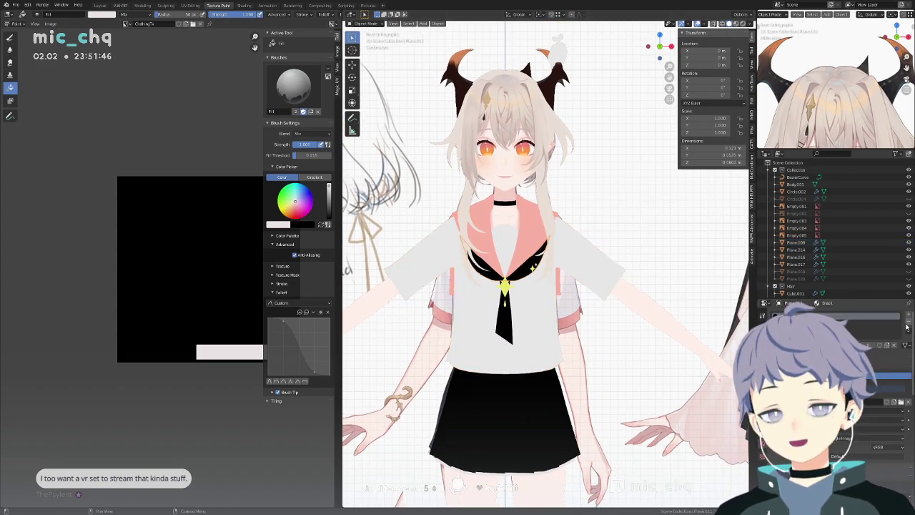
left_click(908, 323)
left_click(506, 288)
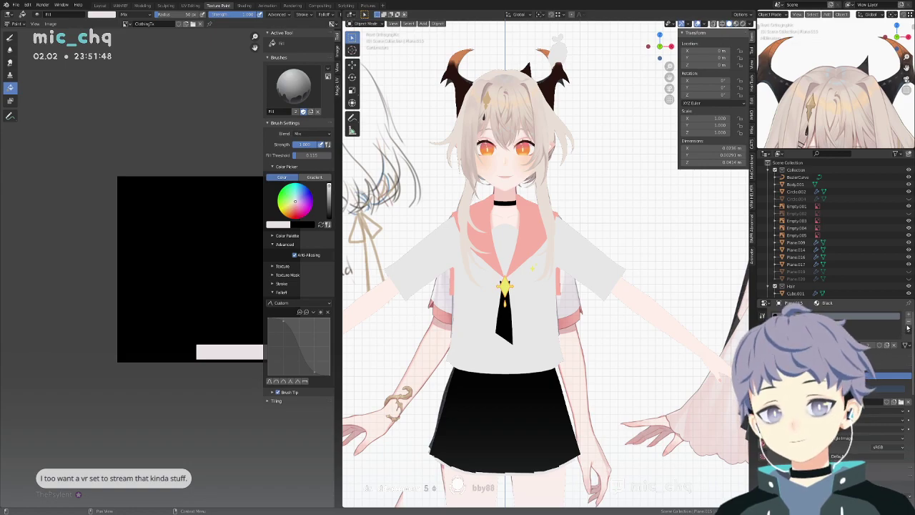
left_click(908, 323)
Remove the material slots from the small sparkle ornament and the black tie.
left_click(530, 271)
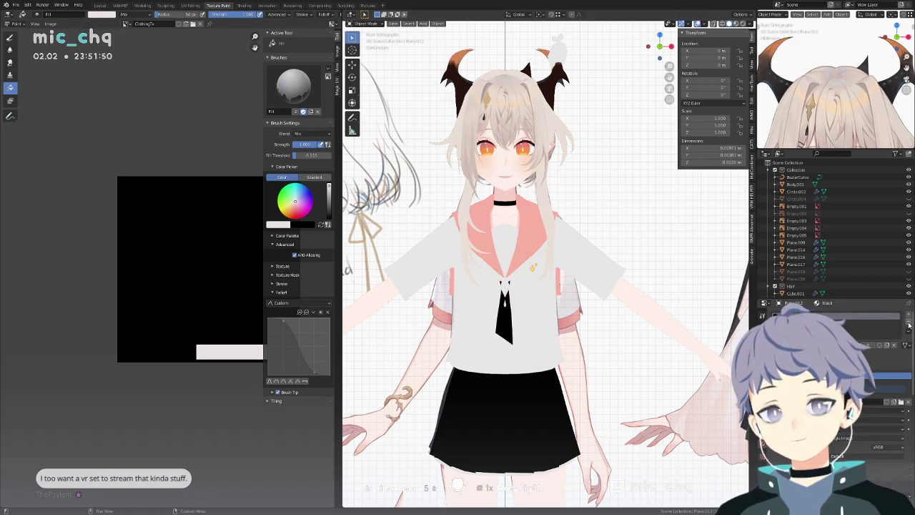
left_click(908, 324)
left_click(510, 334)
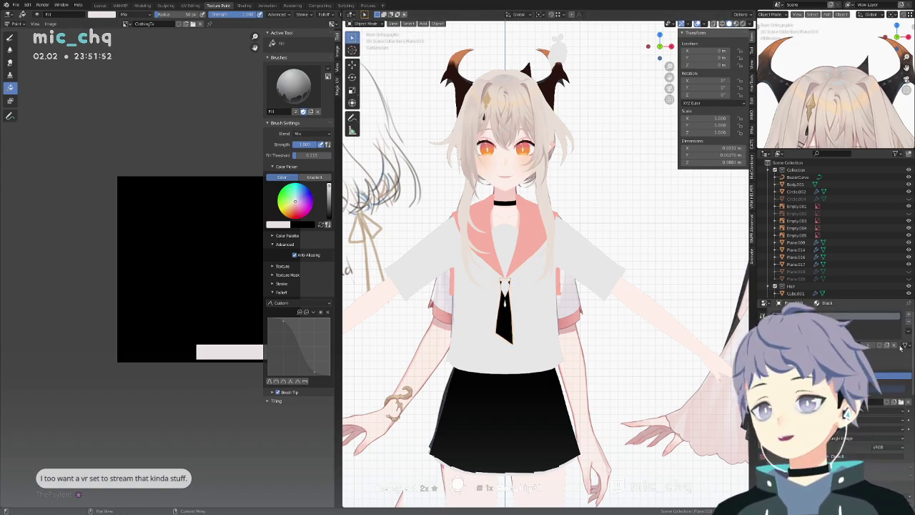
left_click(910, 326)
Remove the material slot from the pink sailor collar and select the neck choker.
left_click(529, 213)
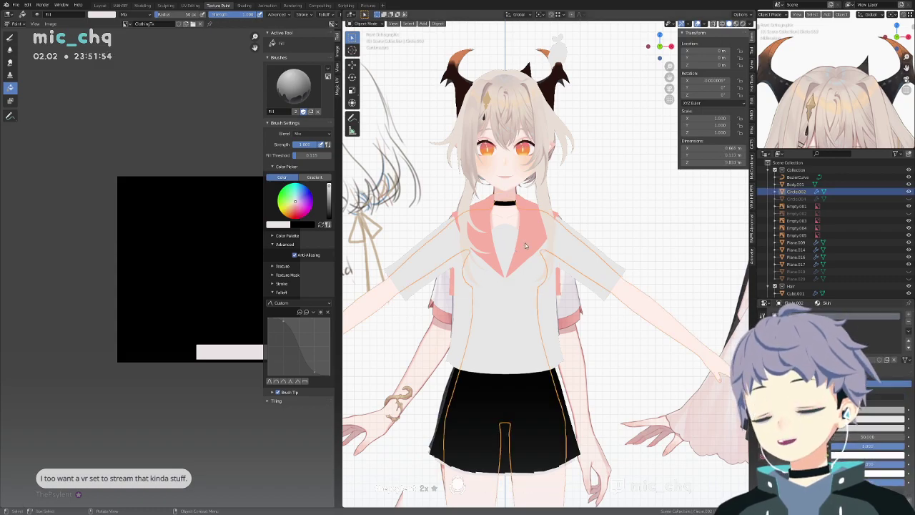
left_click(530, 212)
left_click(910, 322)
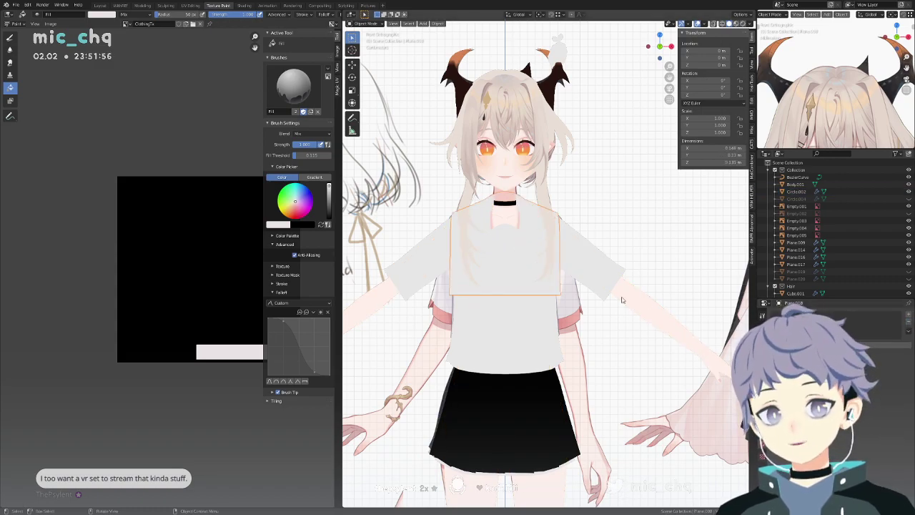
left_click(504, 202)
Inspect the legs against the reference and select the shoes.
middle_click_drag(551, 445, 499, 259, "shift")
middle_click_drag(545, 389, 554, 269, "shift")
middle_click_drag(558, 352, 627, 455, "shift")
middle_click_drag(532, 358, 579, 426, "shift")
middle_click_drag(622, 450, 540, 265, "shift")
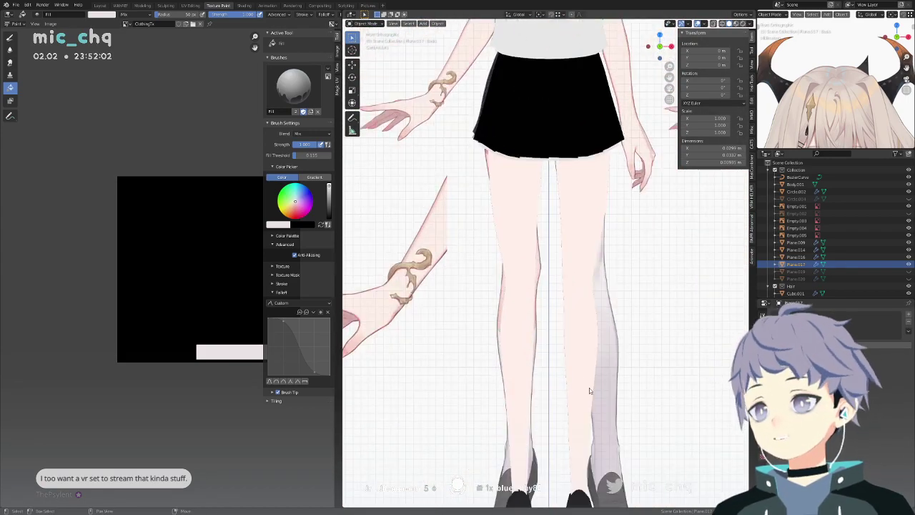
middle_click_drag(590, 389, 557, 266, "shift")
left_click(553, 372)
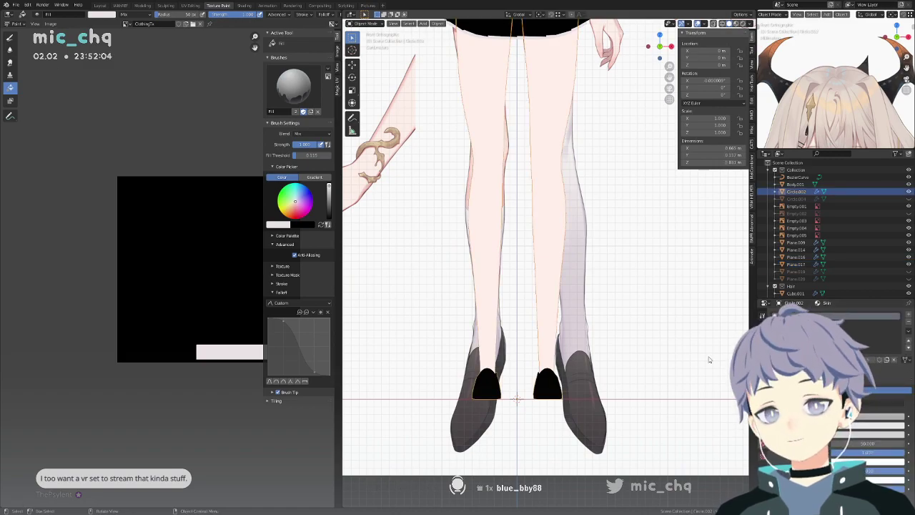
left_click(556, 393)
left_click(558, 391)
Select the bracelet curve on the model's wrist and check it in Edit Mode.
middle_click_drag(553, 250, 613, 475, "shift")
middle_click_drag(529, 303, 565, 446, "shift")
scroll(505, 284, "up", 3)
middle_click_drag(399, 309, 442, 312, "shift")
left_click(395, 295)
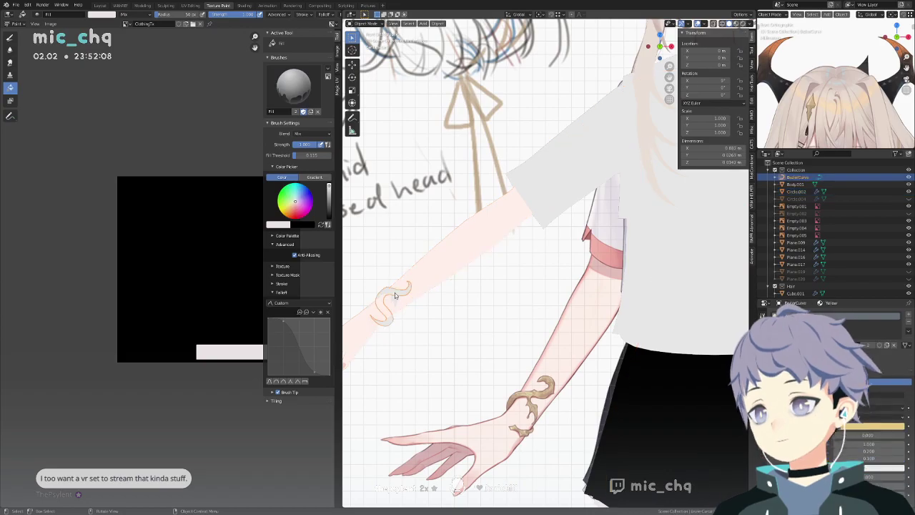
key("Tab")
middle_click_drag(393, 295, 567, 289, "shift")
key("Tab")
Study the bracelet and uniform on the reference drawing through wireframe display, ending in shaded display.
scroll(624, 322, "up", 7)
middle_click_drag(623, 362, 531, 288, "shift")
key("shift+z")
scroll(601, 324, "down", 9)
middle_click_drag(601, 324, 501, 231, "shift")
scroll(544, 251, "up", 8)
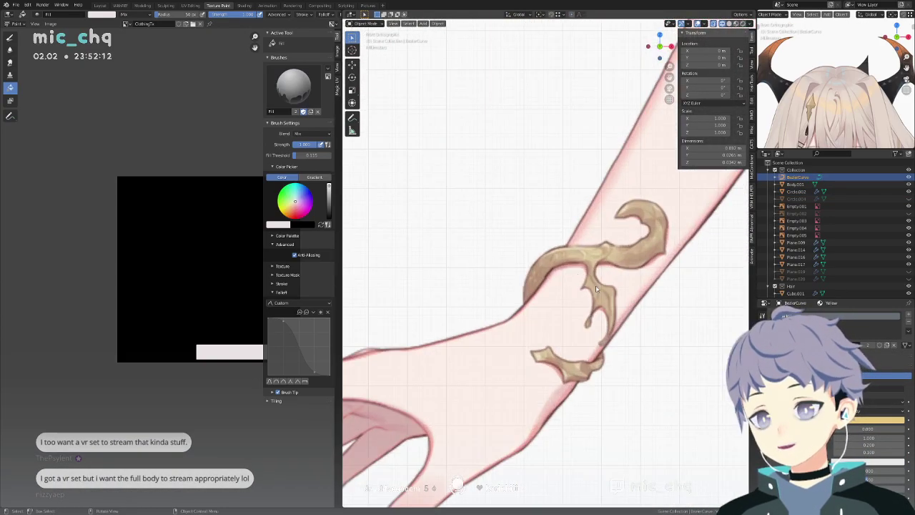
middle_click_drag(595, 281, 540, 265, "shift")
scroll(574, 288, "down", 6)
middle_click_drag(631, 286, 581, 315, "shift")
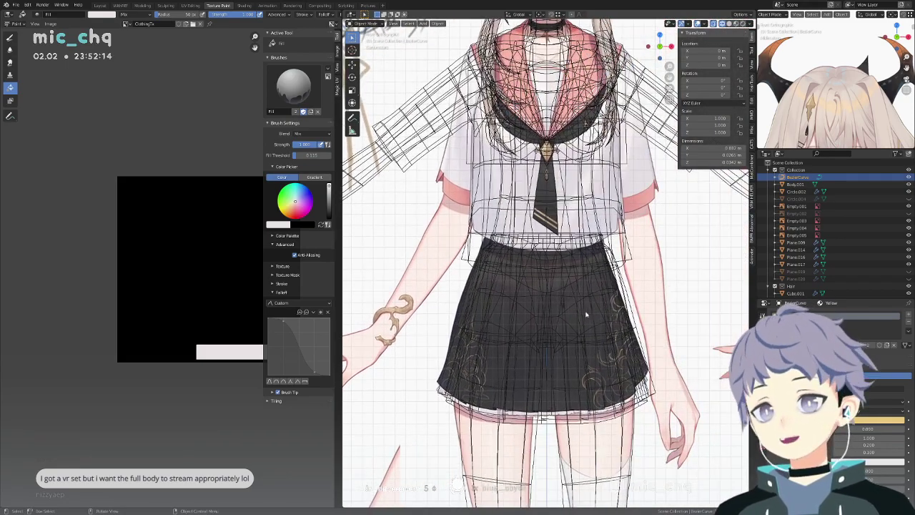
middle_click_drag(648, 281, 640, 377, "shift")
key("shift+z")
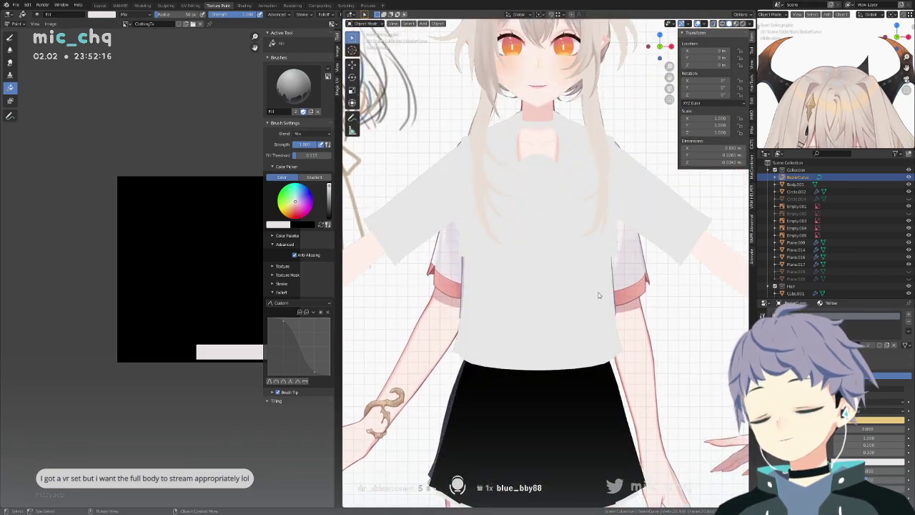
Select the shirt and purge the unused data-blocks from the file.
left_click(599, 295)
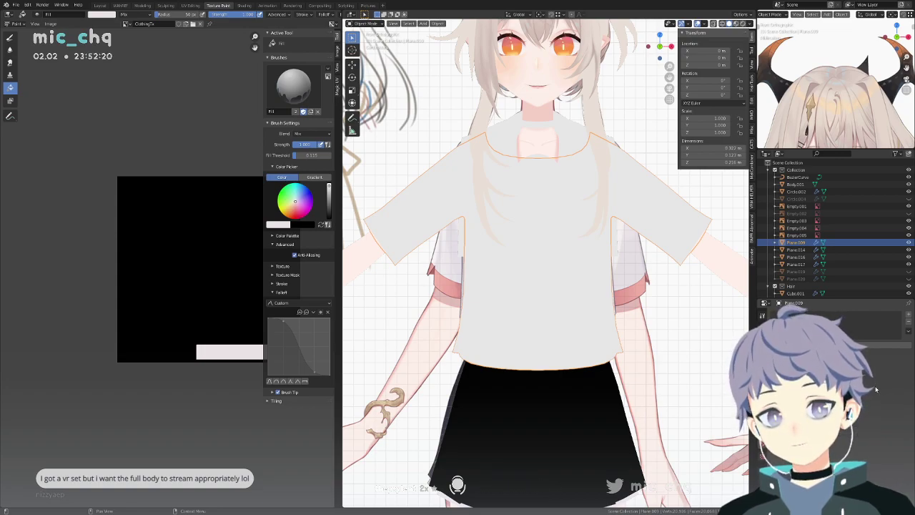
left_click(15, 4)
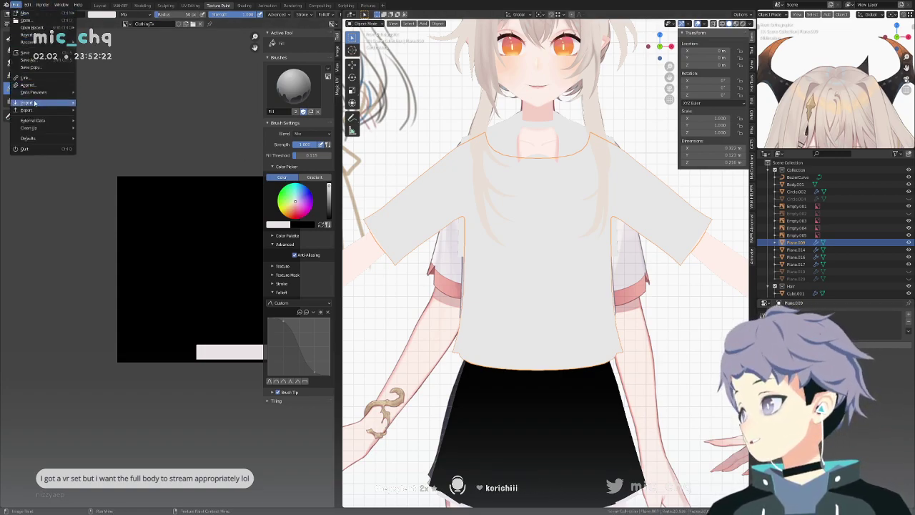
mouse_move(42, 131)
left_click(94, 127)
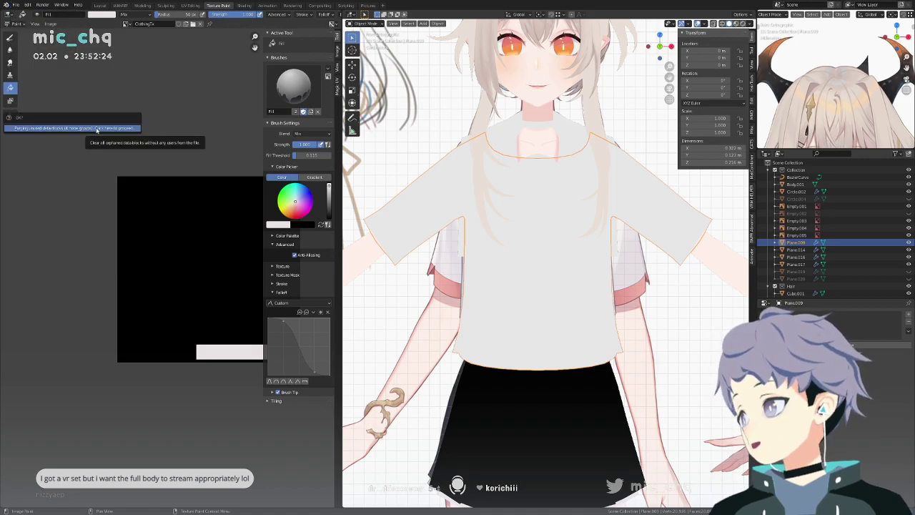
left_click(96, 130)
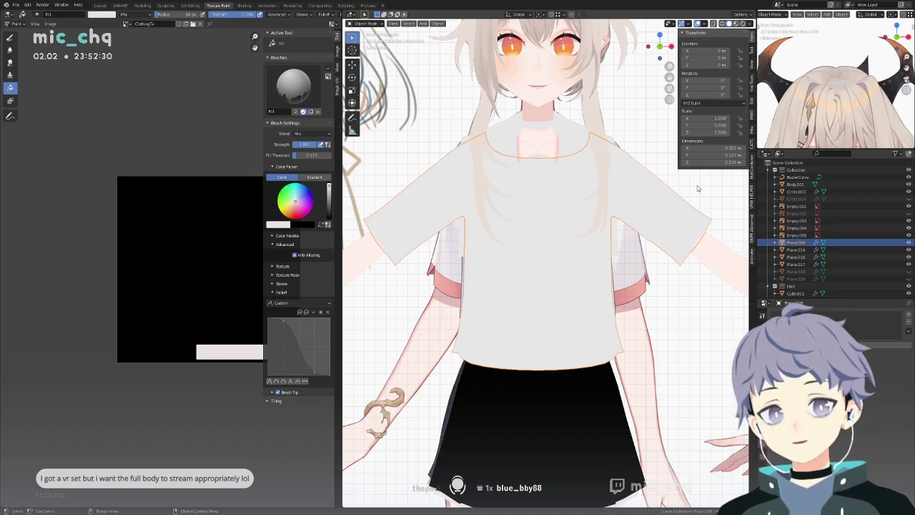
Return to the Layout workspace and unhide all hidden objects.
scroll(623, 158, "down", 3)
left_click(99, 5)
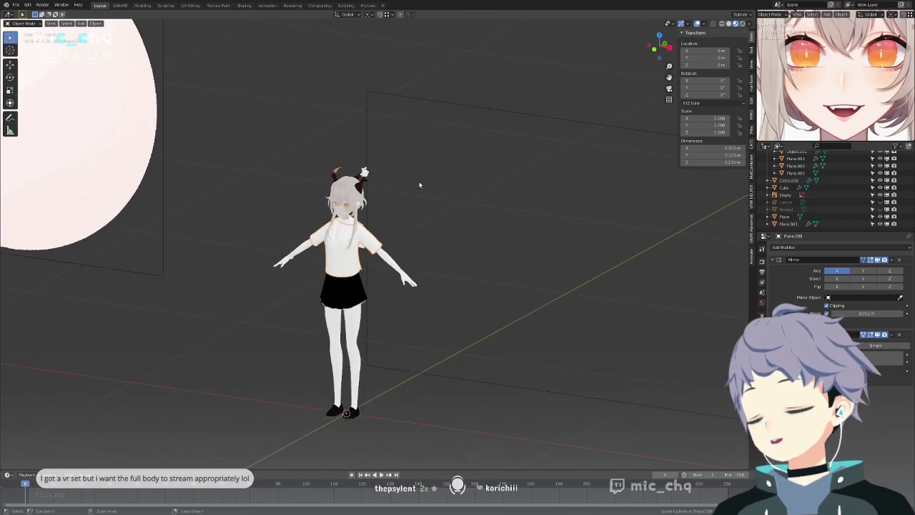
scroll(421, 183, "up", 5)
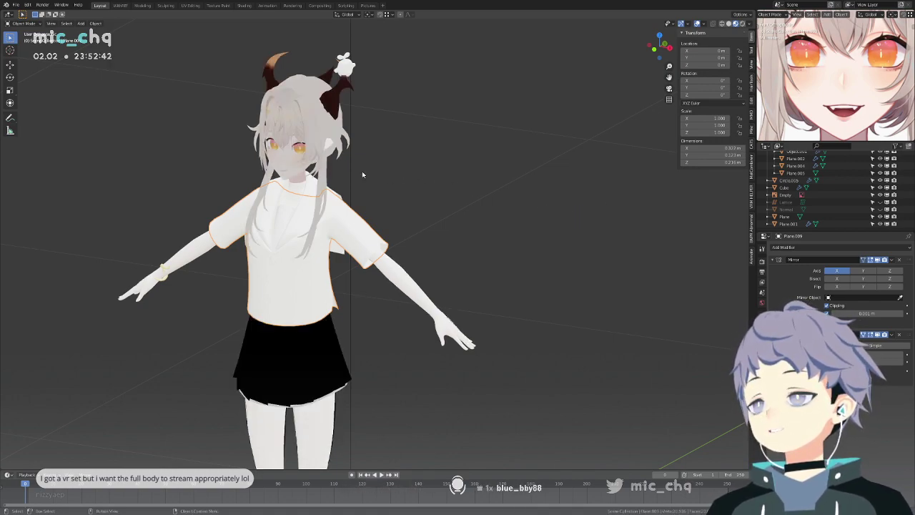
scroll(361, 170, "up", 4)
left_click(450, 191)
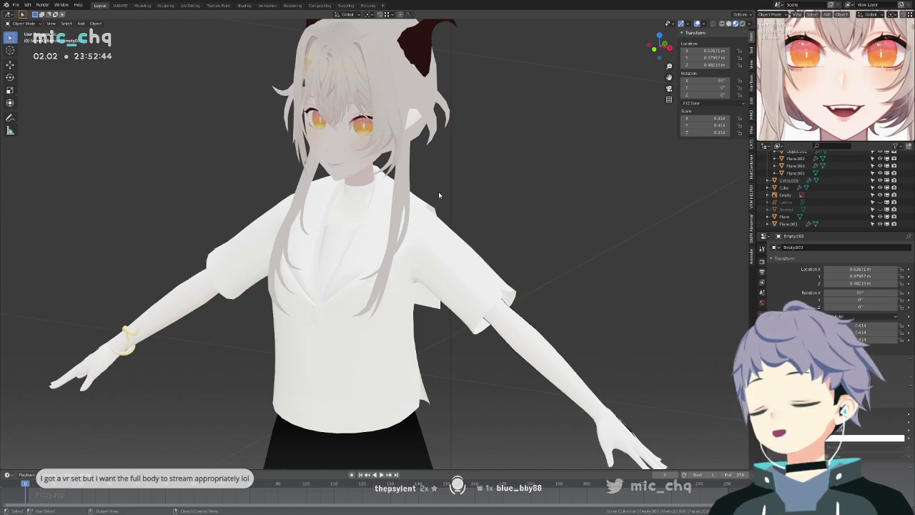
key("alt+h")
Locate the leftover hair strand mesh beside the face in wireframe display and delete it.
scroll(451, 192, "down", 2)
middle_click_drag(450, 193, 297, 153)
left_click(327, 193)
key("shift+z")
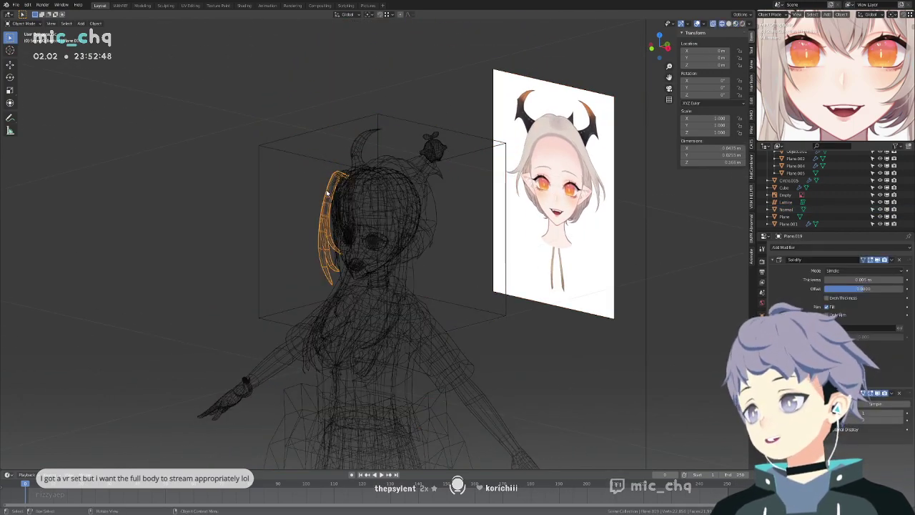
scroll(305, 187, "up", 4)
left_click(306, 186)
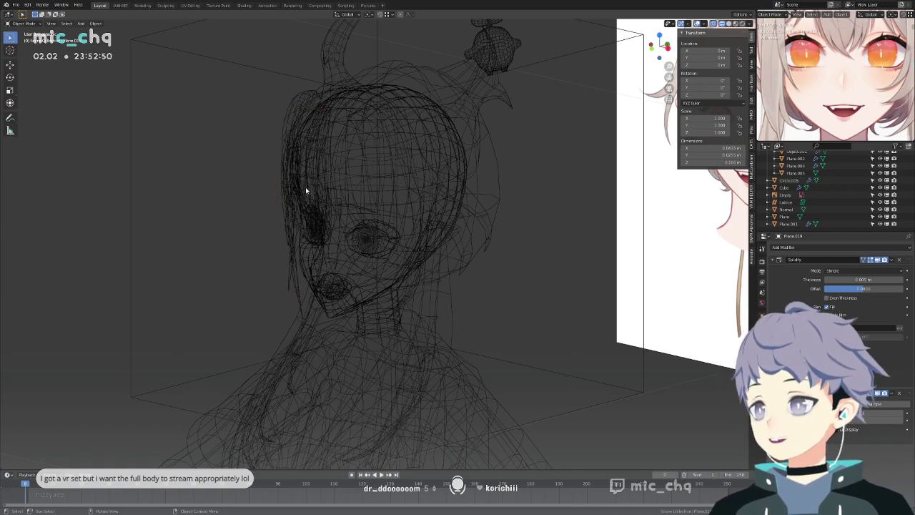
left_click(305, 187)
key("x")
left_click(308, 190)
Delete the next leftover hair mesh at the same spot beside the face.
key("shift+z")
left_click(305, 187)
key("x")
left_click(305, 188)
Look for further leftover meshes from another angle in wireframe display and delete the selected one.
mouse_move(305, 188)
middle_mouse_down()
mouse_move(346, 188)
mouse_move(456, 234)
mouse_move(442, 239)
mouse_move(485, 237)
mouse_move(462, 302)
mouse_move(467, 168)
mouse_move(493, 167)
mouse_move(473, 200)
middle_mouse_up()
key("shift+z")
left_click(442, 239)
key("shift+z")
left_click(439, 240)
key("shift+z")
left_click(449, 302)
left_click(451, 301)
key("shift+z")
key("x")
left_click(469, 157)
key("shift+z")
key("shift+z")
Examine the torso, skirt and full figure in shaded and wireframe display for remaining leftover objects.
middle_click_drag(469, 232, 464, 67, "shift")
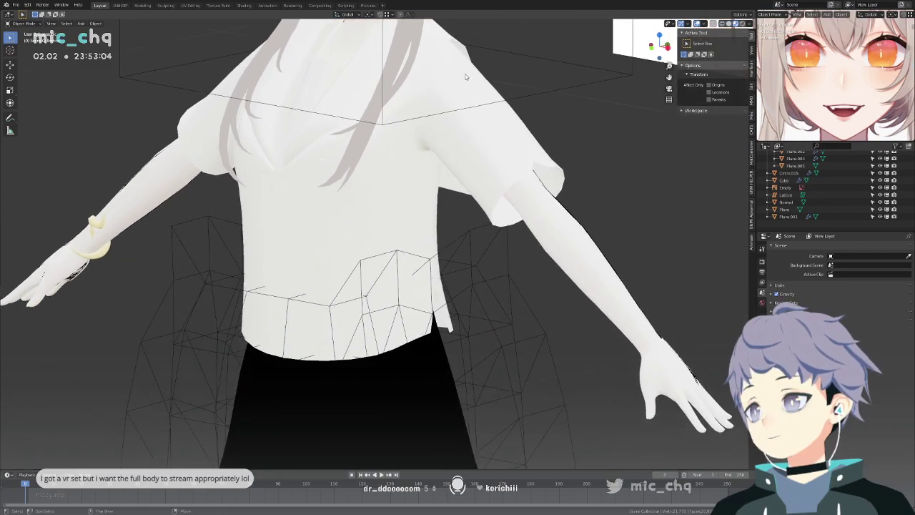
key("shift+z")
scroll(461, 240, "down", 4)
middle_click_drag(459, 250, 455, 143, "shift")
scroll(452, 172, "down", 4)
middle_click_drag(450, 198, 433, 176, "shift")
mouse_move(421, 128)
middle_mouse_down("shift")
mouse_move(426, 182)
mouse_move(414, 230)
mouse_move(400, 210)
mouse_move(358, 204)
mouse_move(332, 213)
mouse_move(469, 210)
middle_mouse_up("shift")
key("shift+z")
scroll(469, 229, "down", 2)
key("shift+z")
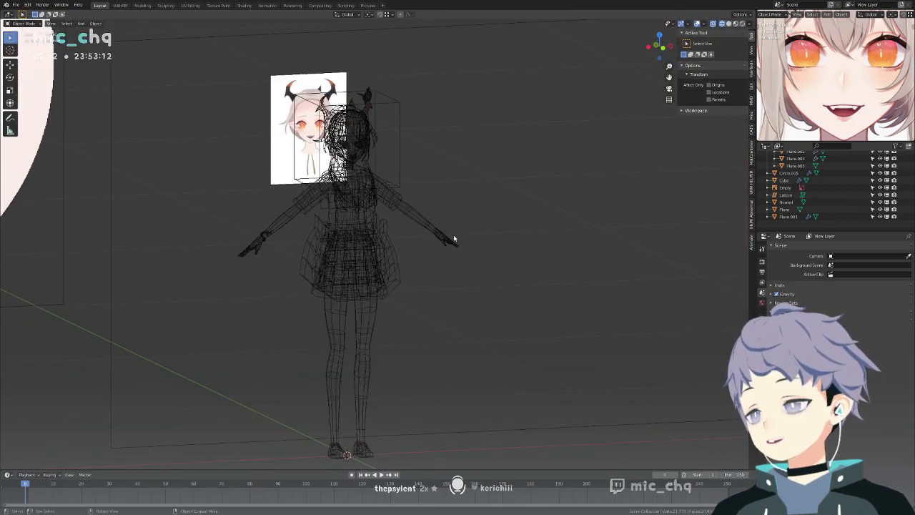
Select the leftover flared skirt shell around the hips in wireframe display, delete it and return to shaded display.
scroll(300, 312, "up", 6)
left_click(211, 364)
key("x")
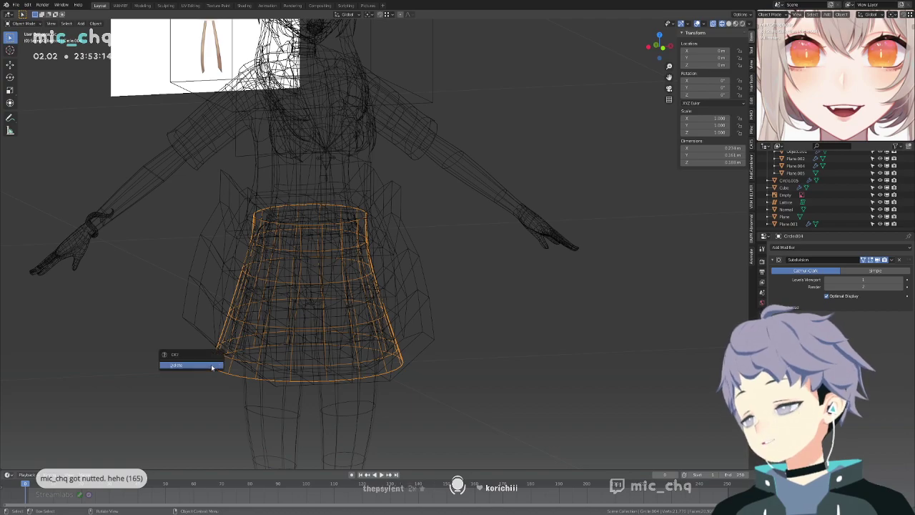
left_click(211, 366)
key("shift+z")
middle_click_drag(359, 333, 384, 293, "alt")
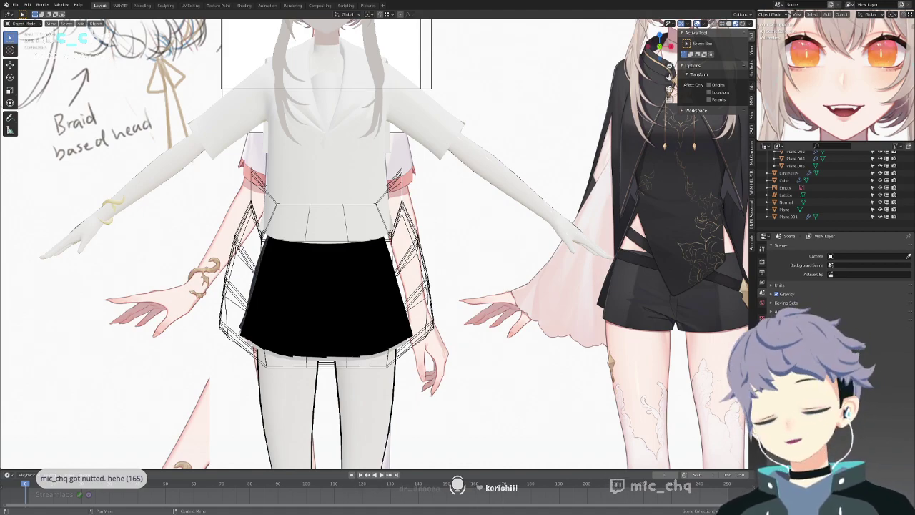
Hide the lattice cage surrounding the skirt.
middle_click_drag(586, 187, 544, 233)
key("KP_1")
left_click(438, 231)
key("h")
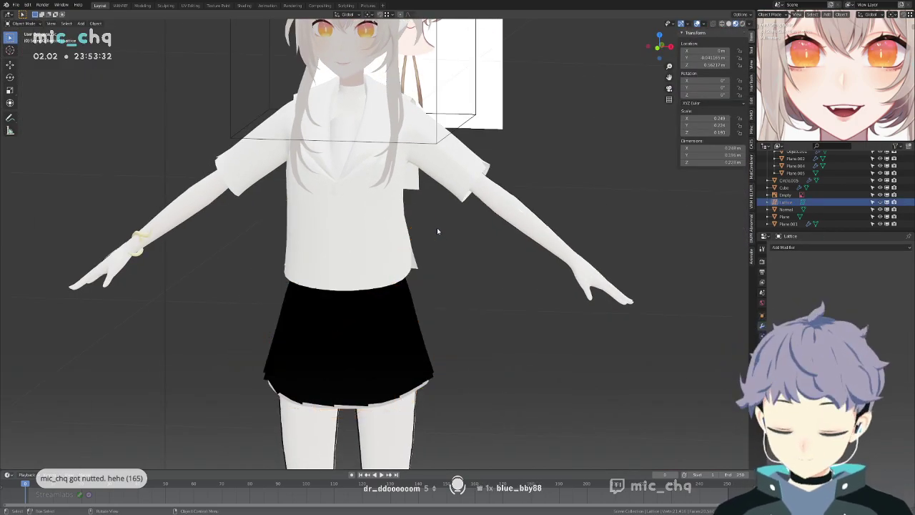
key("KP_1")
middle_click_drag(438, 231, 465, 196, "shift")
key("shift+z")
key("shift+z")
Open the shirt mesh for editing in front view, close up on its lower half.
left_click(414, 225)
scroll(414, 225, "up", 3)
key("Tab")
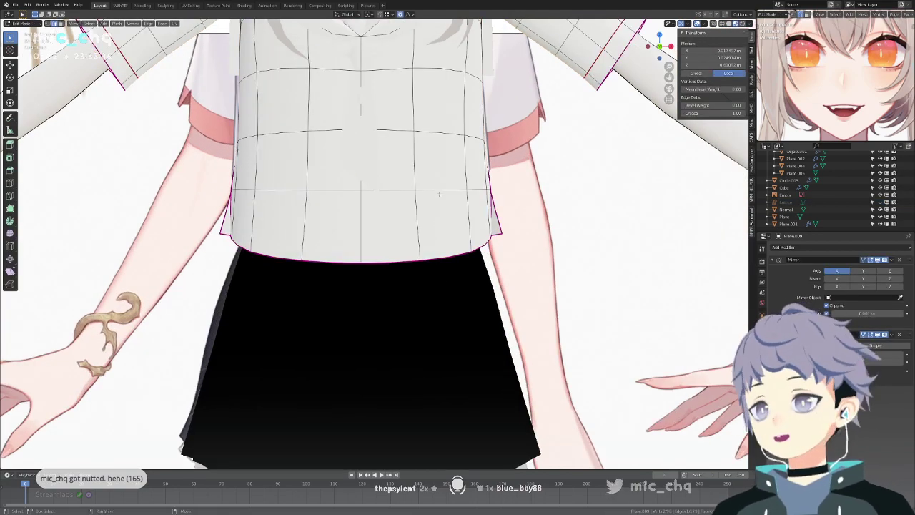
scroll(452, 229, "up", 2)
key("shift+z")
key("shift+z")
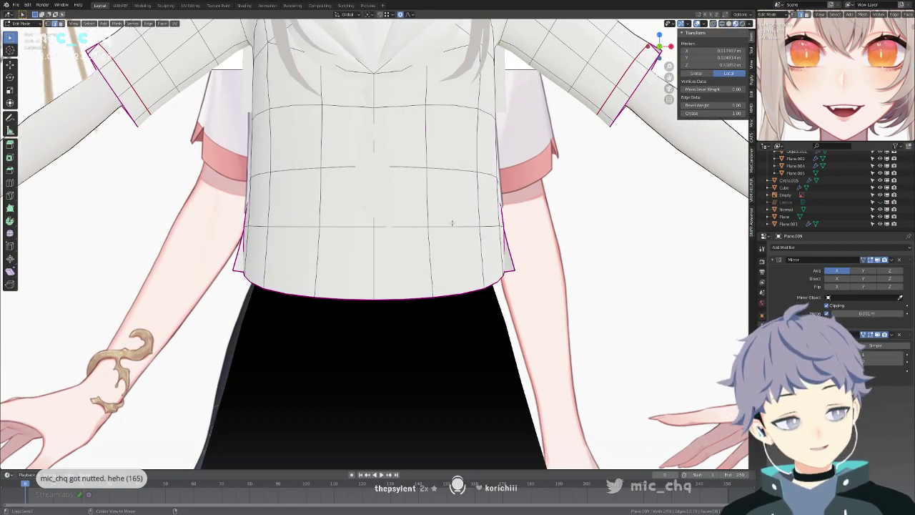
Select the shirt's bottom row of faces through the mesh and move it slightly forward along Y with proportional editing.
key("alt+z")
left_click_drag(245, 256, 558, 300)
key("alt+z")
middle_click_drag(535, 252, 469, 263)
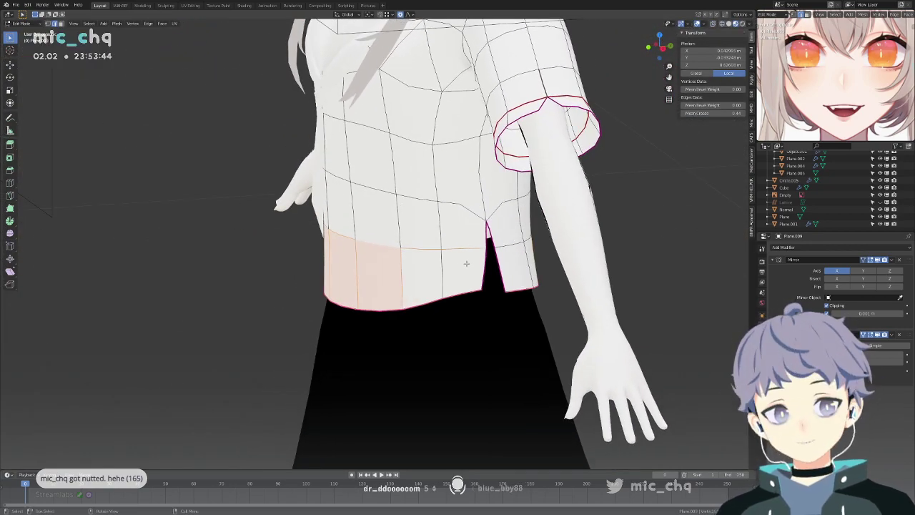
key("KP_1")
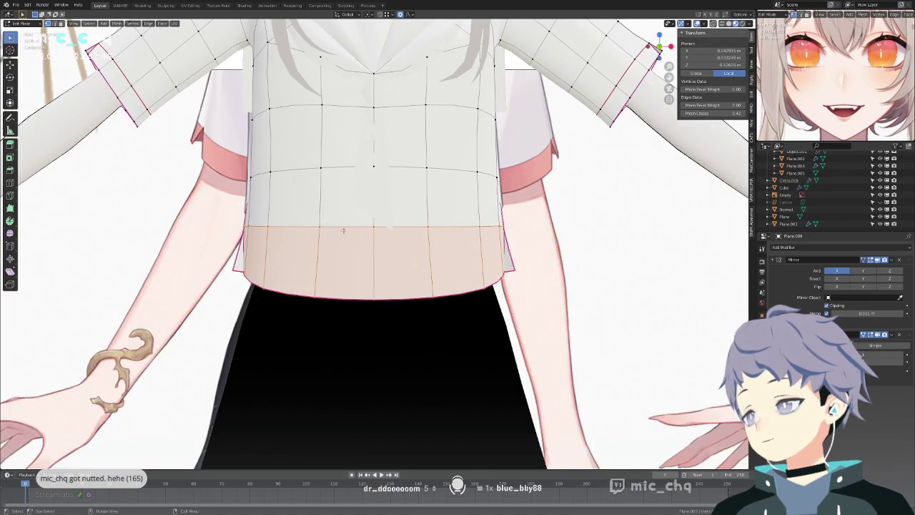
key("alt+z")
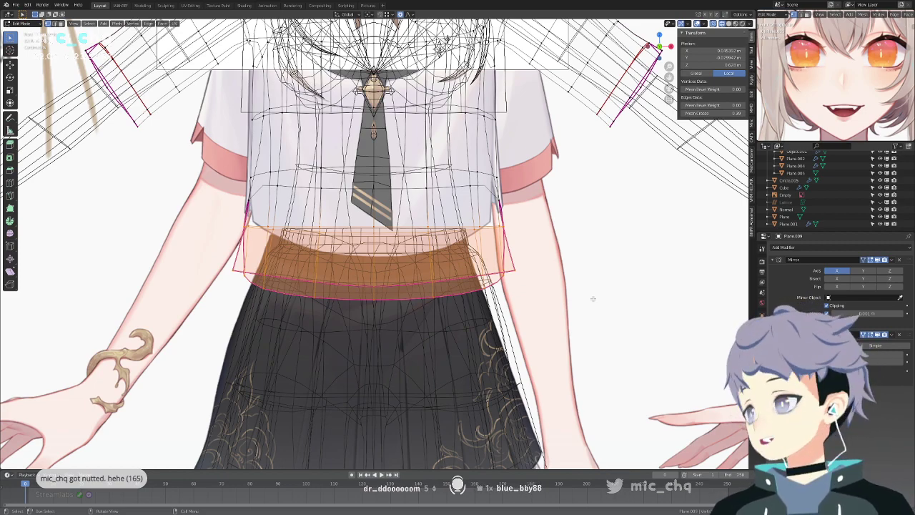
key("g")
left_click(555, 212)
scroll(535, 229, "down", 5)
scroll(532, 232, "down", 10, "ctrl")
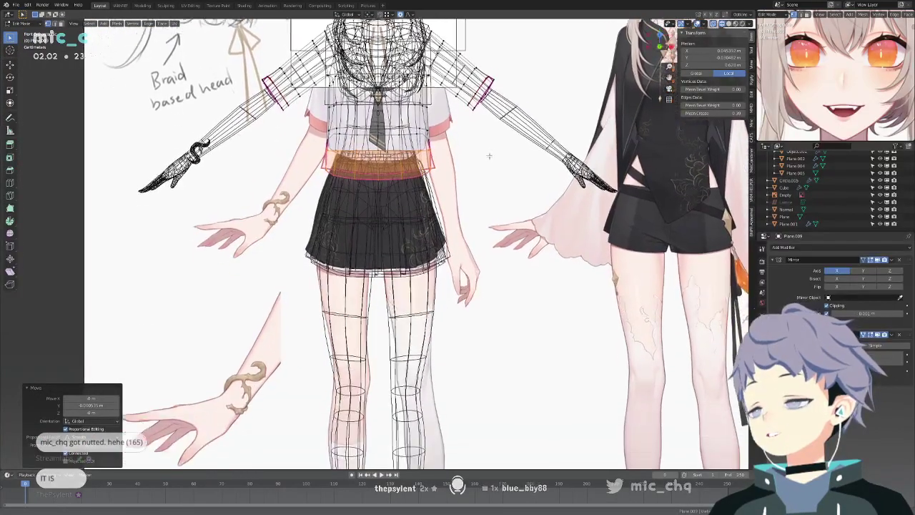
scroll(496, 252, "up", 3)
scroll(496, 252, "down", 6)
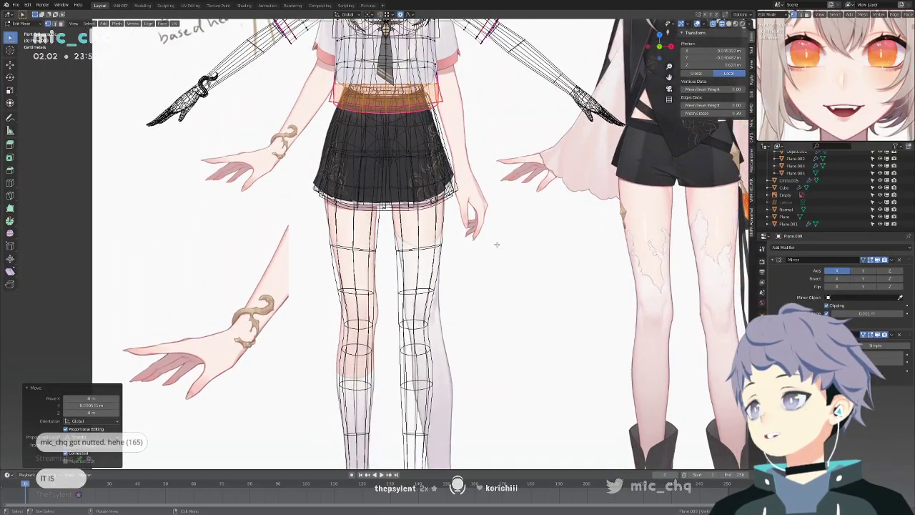
middle_click_drag(494, 253, 457, 275)
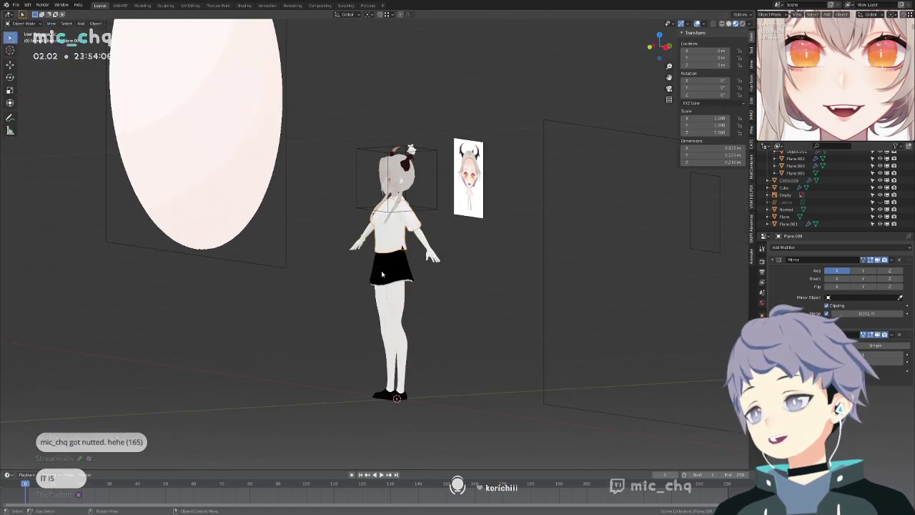
Try to slide the far four-figure reference sheet along the X axis so it lines up behind the model.
key("KP_1")
key("Tab")
scroll(537, 281, "down", 4)
middle_click_drag(537, 281, 439, 266, "shift")
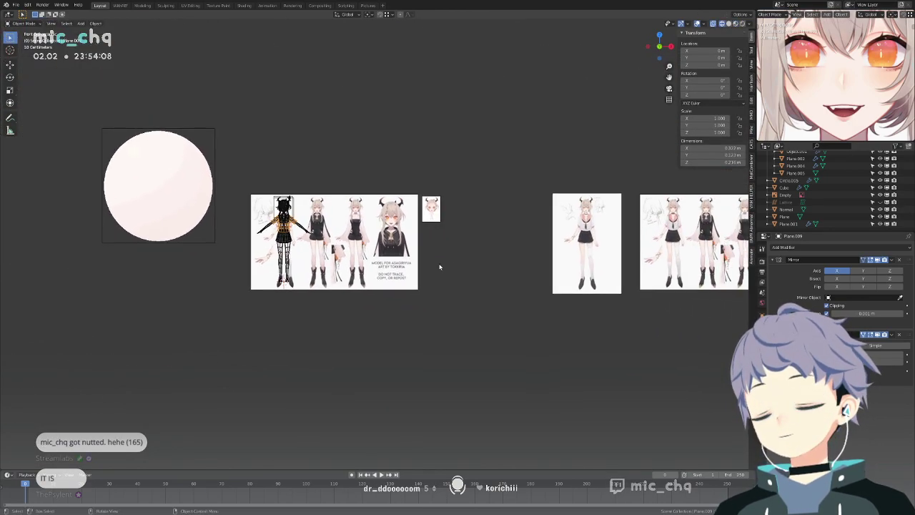
left_click(683, 259)
key("g")
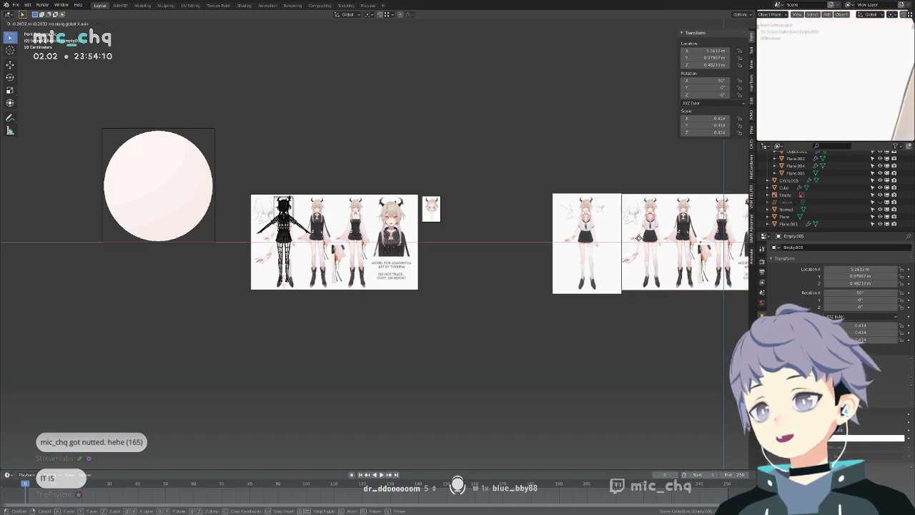
left_click(323, 247)
scroll(323, 247, "up", 3)
scroll(323, 246, "up", 3)
key("g")
key("x")
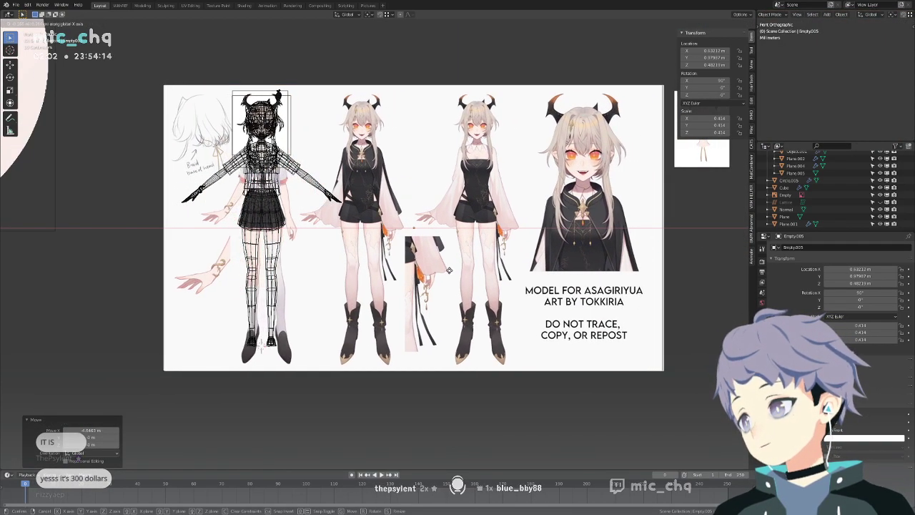
left_click(451, 273)
Compare the moved reference sheet with the model's face and undo the sheet's moves.
scroll(236, 107, "up", 5)
key("alt+z")
scroll(540, 188, "up", 4)
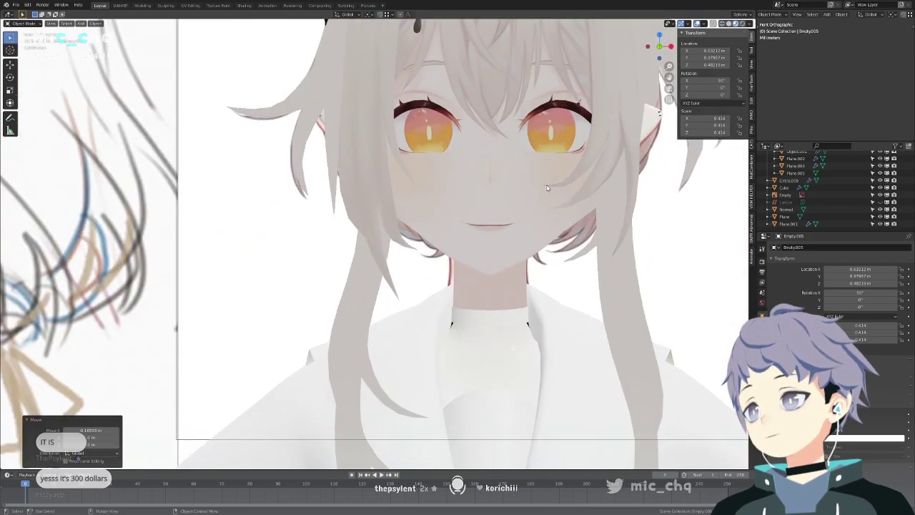
key("alt+z")
key("g")
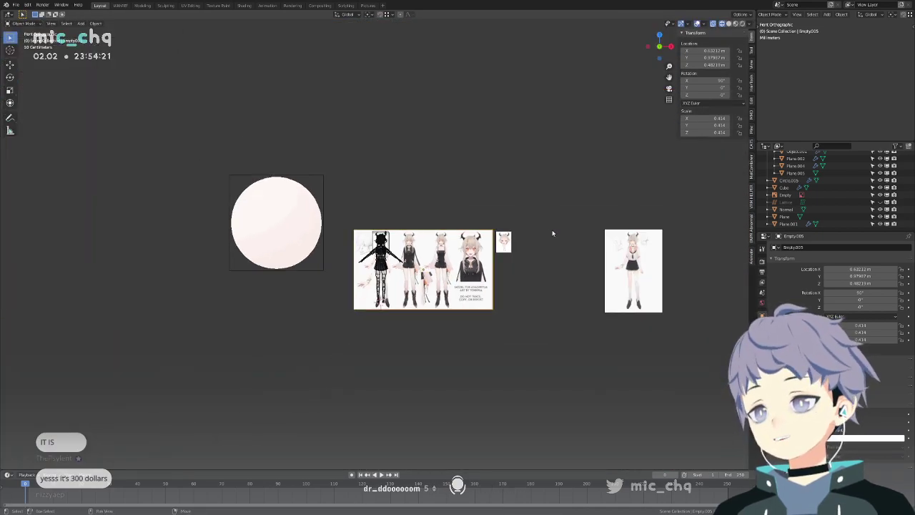
middle_click_drag(552, 233, 508, 225, "shift")
key("ctrl+z")
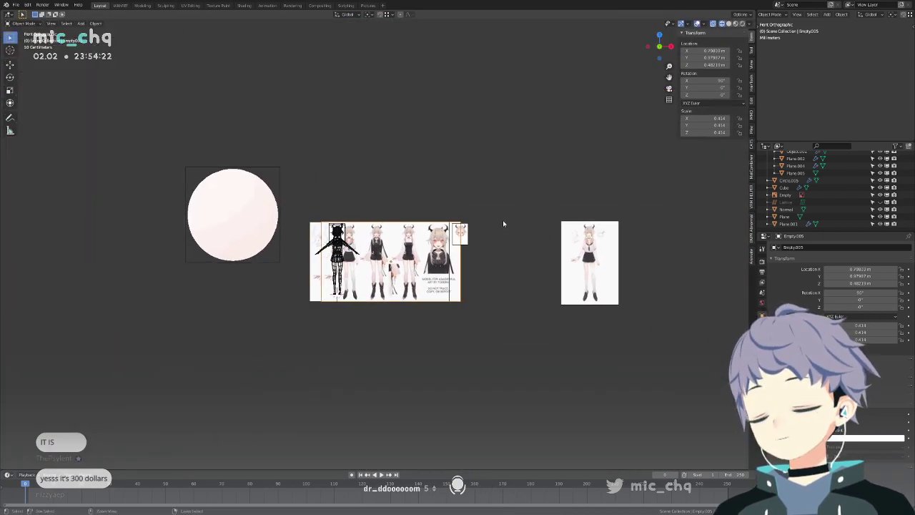
key("ctrl+z")
Examine the separate sailor-uniform reference drawing for the shirt's length, hem and sleeve shape.
scroll(315, 276, "up", 6)
middle_click_drag(315, 276, 423, 265, "shift")
scroll(378, 246, "up", 8)
key("shift+z")
middle_click_drag(370, 253, 393, 263)
scroll(392, 262, "down", 14)
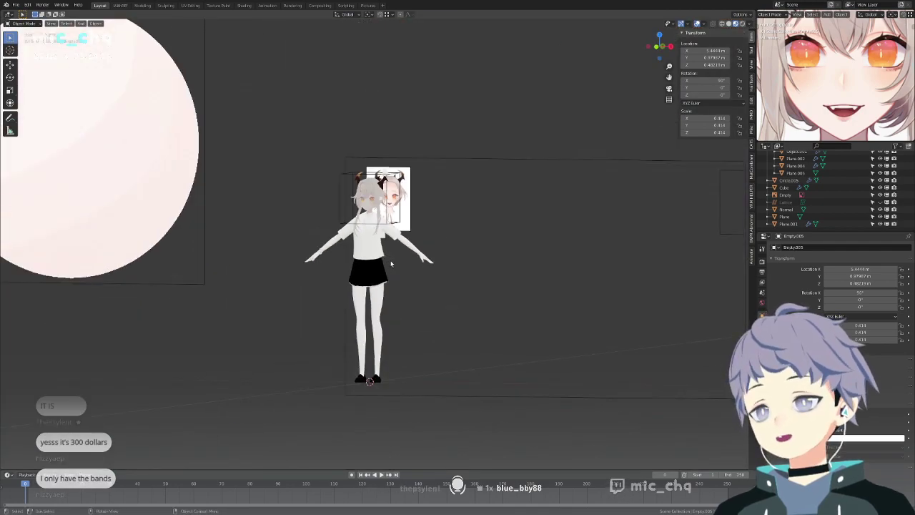
middle_click_drag(562, 266, 317, 264, "shift")
scroll(538, 246, "up", 7)
middle_click_drag(540, 246, 353, 225, "shift")
scroll(177, 227, "up", 6)
middle_click_drag(519, 267, 566, 271, "shift")
middle_click_drag(329, 237, 413, 240, "shift")
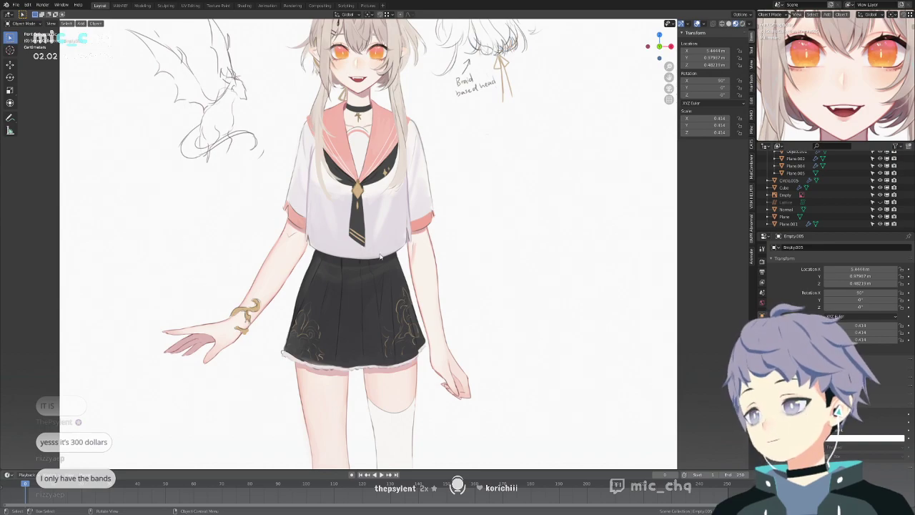
scroll(394, 230, "down", 6)
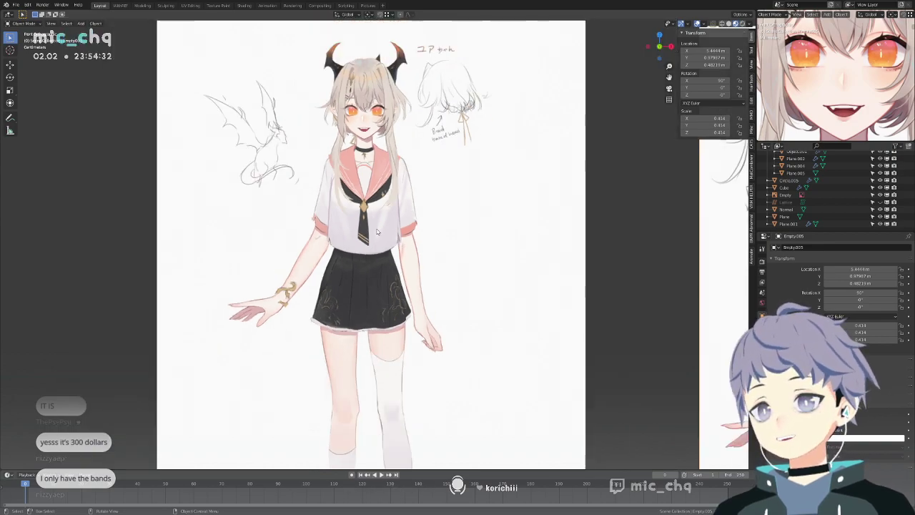
Reopen the shirt mesh for editing and raise its bottom row of faces along Z toward the reference hem.
middle_click_drag(288, 238, 536, 243, "shift")
middle_click_drag(259, 233, 576, 245, "shift")
scroll(286, 251, "up", 6)
middle_click_drag(234, 277, 417, 274, "shift")
left_click(304, 286)
key("Tab")
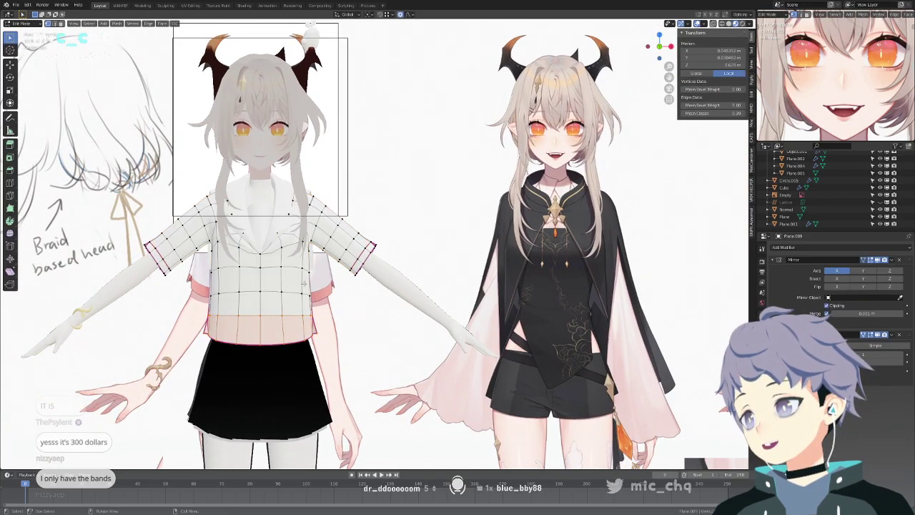
key("shift+z")
middle_click_drag(344, 267, 378, 260, "shift")
key("g")
key("z")
left_click(374, 289)
key("shift+z")
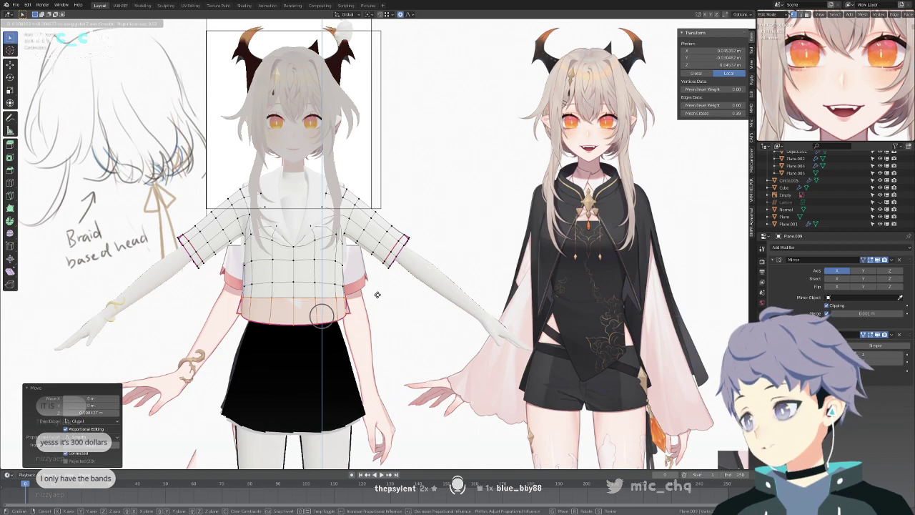
Select the horizontal edge loop across the shirt's front waist and move it along Z to even out the rows.
left_click(300, 286, "alt")
key("g")
key("z")
left_click(340, 272)
scroll(352, 292, "up", 2)
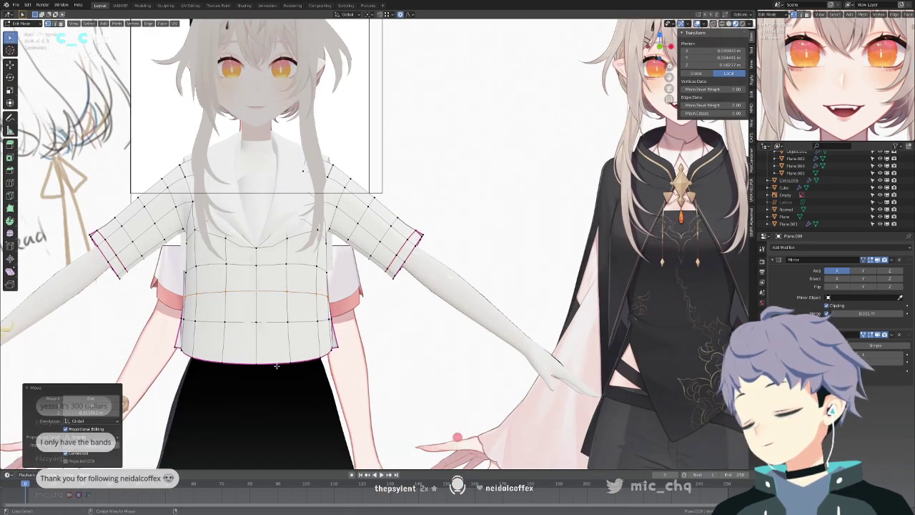
Adjust the height of the shirt's front hem edge along Z and scale it slightly.
key("shift+z")
key("g")
key("z")
left_click(391, 332)
key("shift+z")
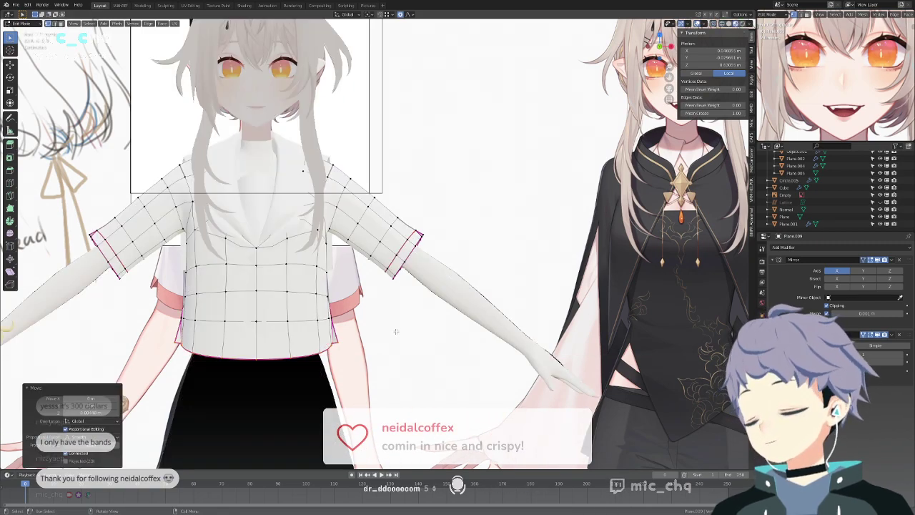
key("s")
left_click(384, 331)
Try to raise the waist edge loop on the back of the shirt along Z.
left_click(307, 321, "alt")
middle_click_drag(303, 171, 227, 180)
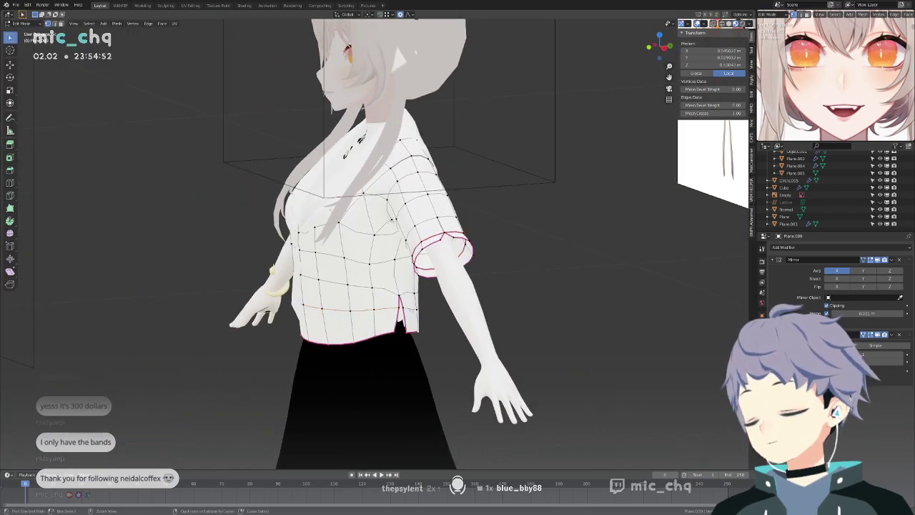
key("KP_1")
left_click(296, 291, "alt")
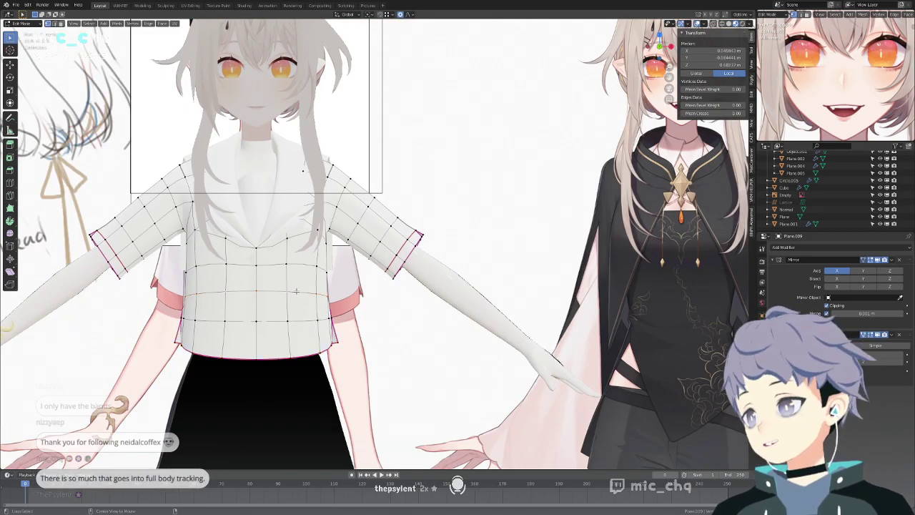
middle_click_drag(296, 291, 406, 334)
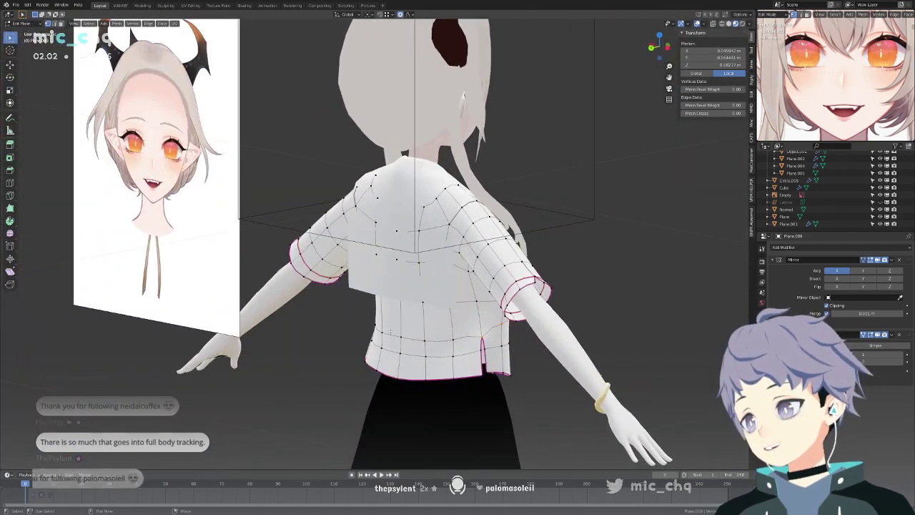
key("g")
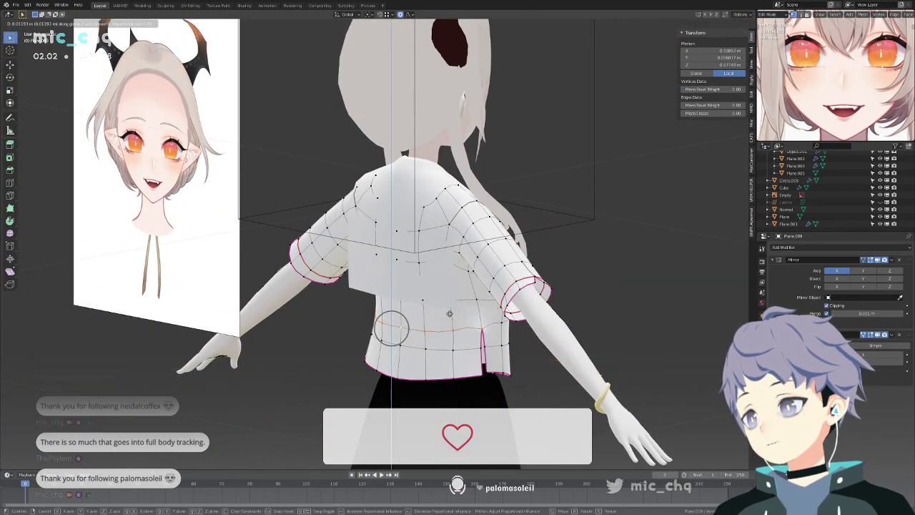
left_click(428, 335)
key("ctrl+z")
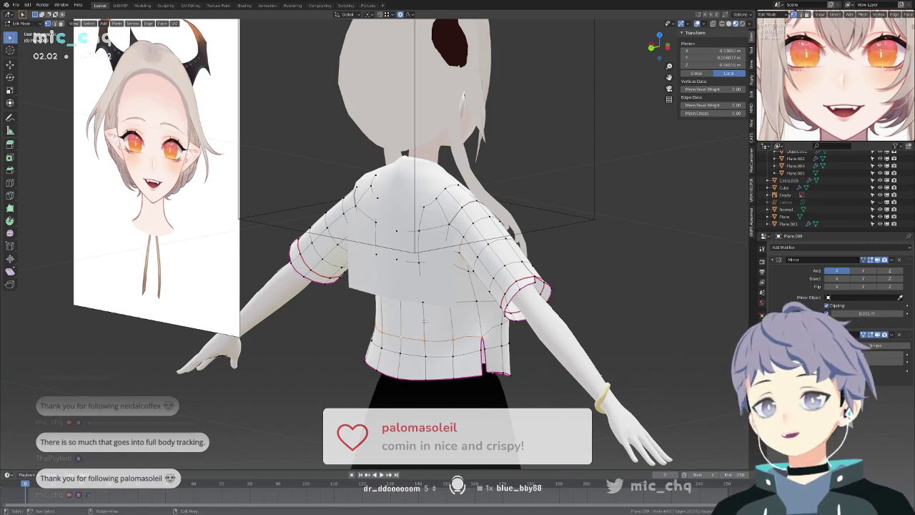
Leave mesh editing and examine the back of the shirt, its side slit and the hem against the skirt.
scroll(381, 311, "up", 8)
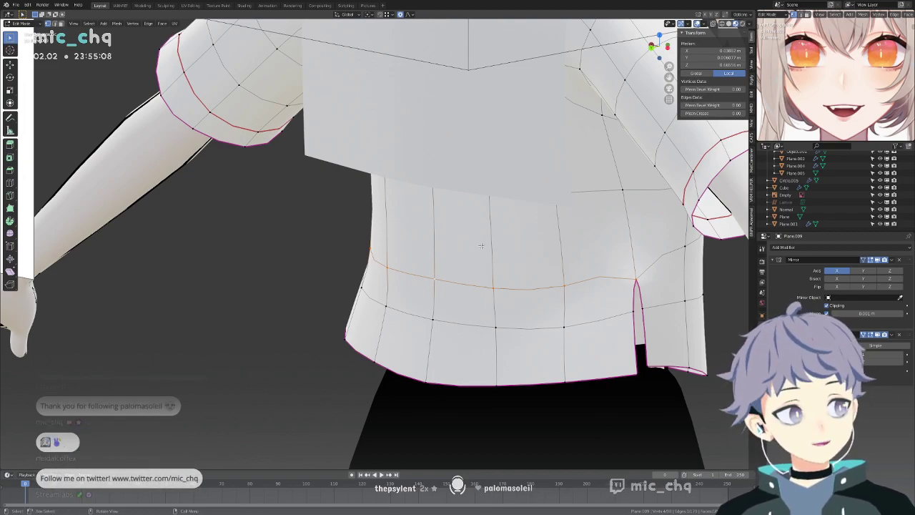
key("ctrl+Tab")
left_click(393, 238)
scroll(393, 238, "down", 8)
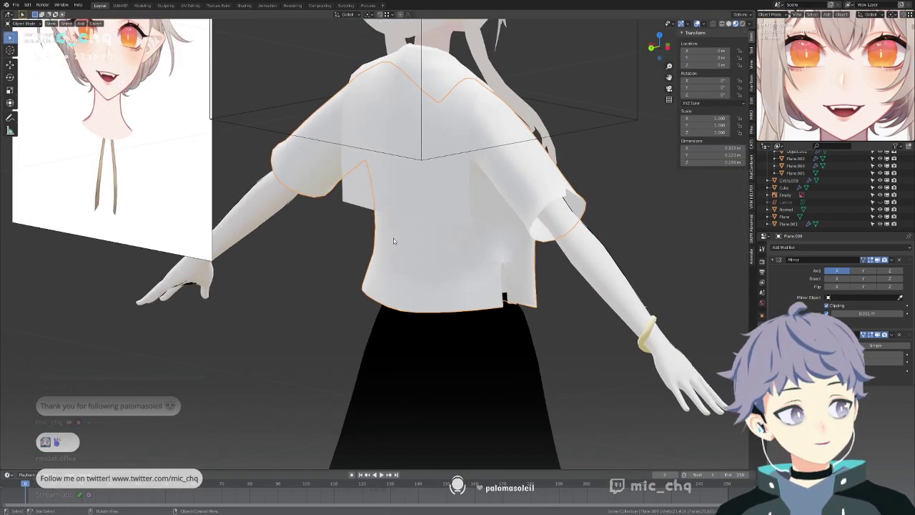
left_click(636, 236)
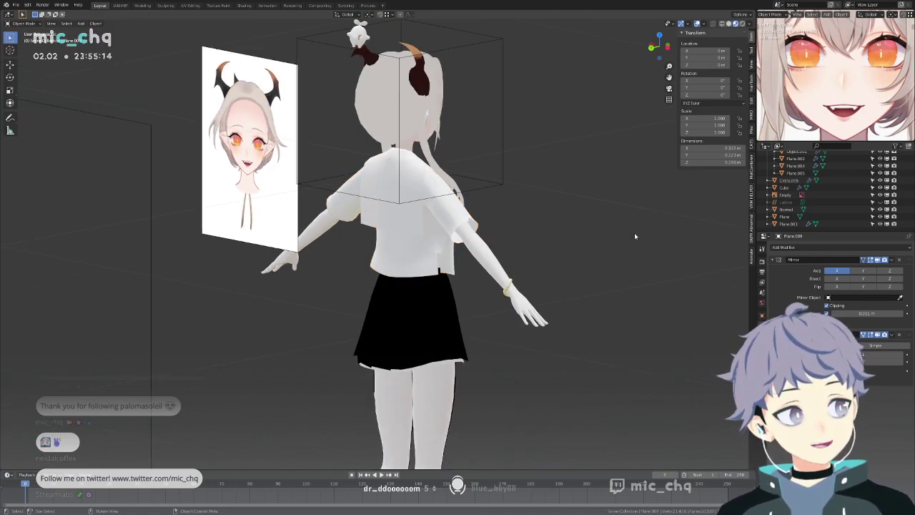
scroll(634, 233, "down", 8)
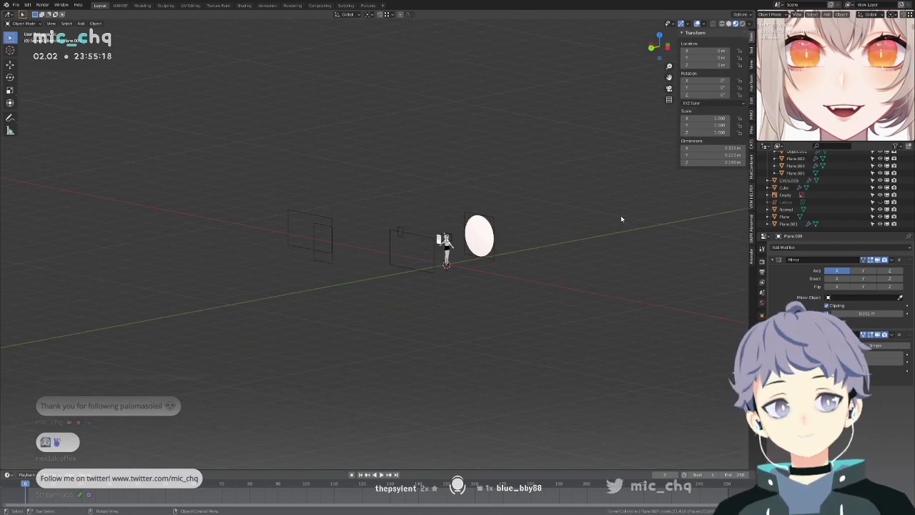
scroll(621, 221, "up", 10)
middle_click_drag(520, 291, 402, 251, "shift")
scroll(402, 252, "up", 1)
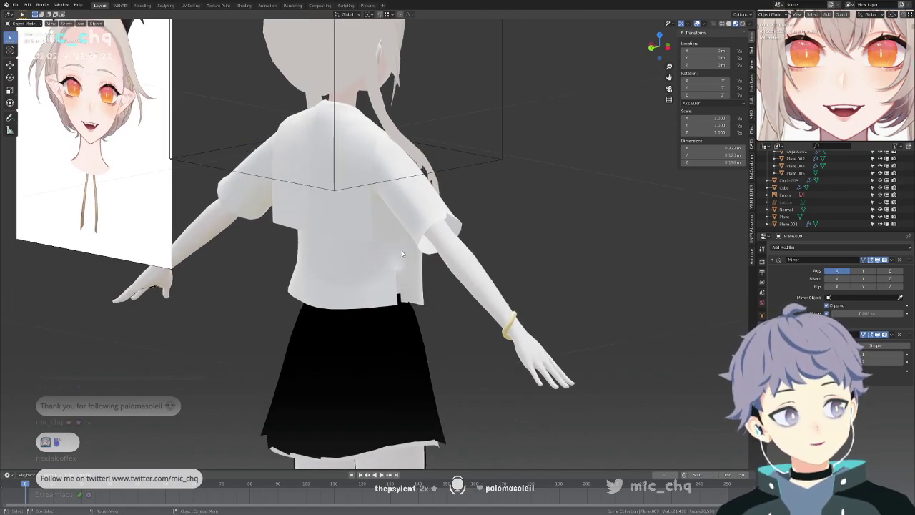
scroll(402, 253, "up", 1)
scroll(384, 246, "up", 1)
left_click(359, 281)
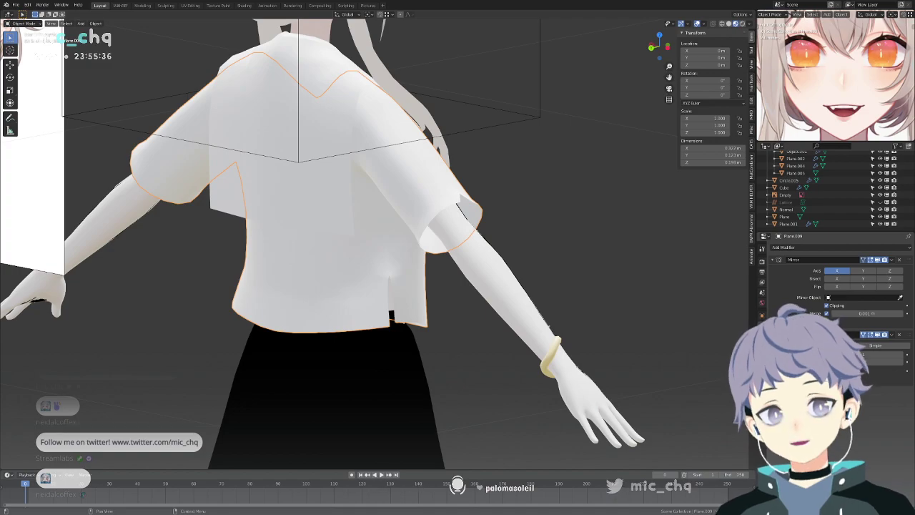
Check the shirt's back against the reference, then resume editing the shirt mesh in the right side view.
middle_click_drag(443, 200, 479, 188)
key("KP_Decimal")
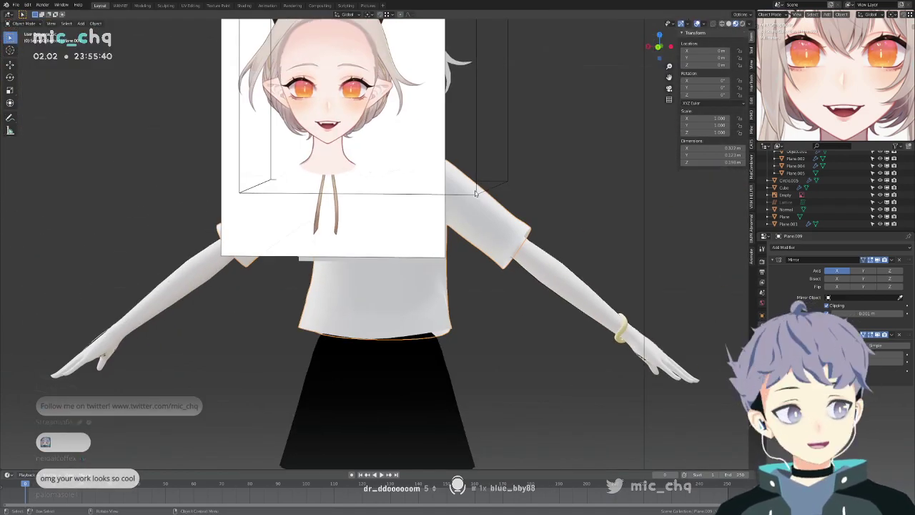
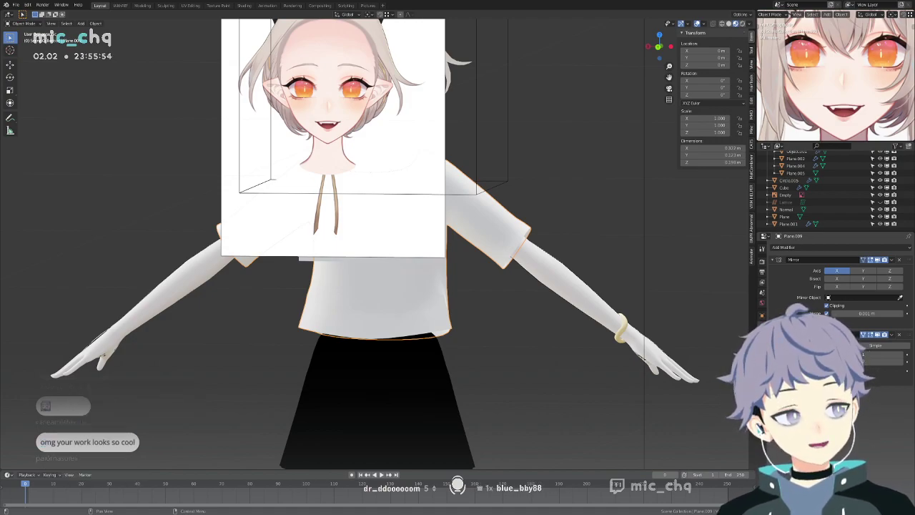
middle_click_drag(599, 294, 440, 290)
key("KP_3")
key("KP_1")
key("KP_3")
key("Tab")
scroll(441, 290, "up", 3)
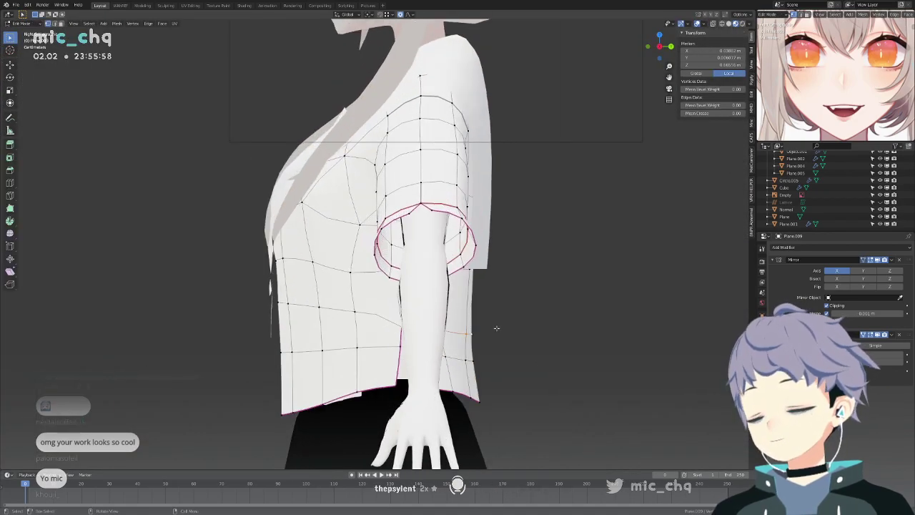
key("g")
middle_click_drag(511, 317, 511, 294)
right_click(511, 295)
key("g")
left_click(543, 285)
key("ctrl+z")
Rotate the back waist edge row of the shirt slightly and raise it along Z.
key("r")
left_click(538, 237)
key("g")
key("z")
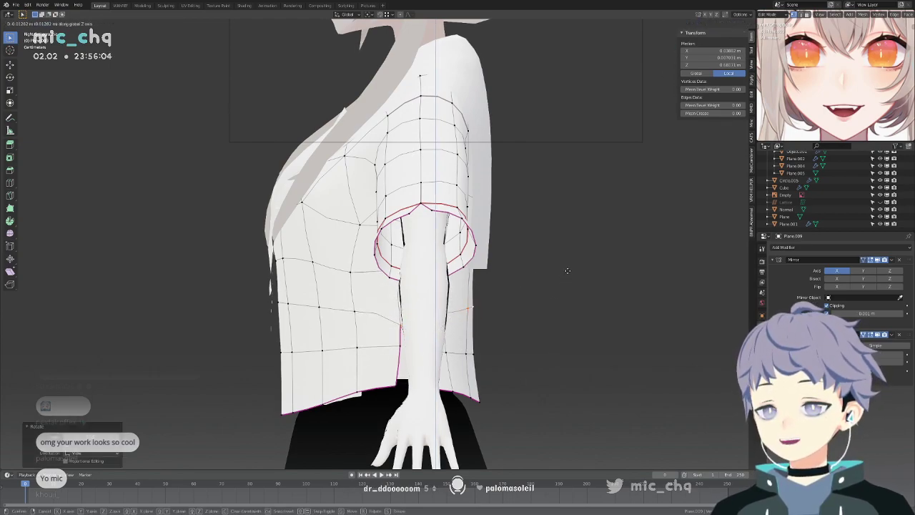
left_click(562, 265)
In wireframe display, pull the back waist row inward along Y and adjust the row below it along Y.
key("alt+z")
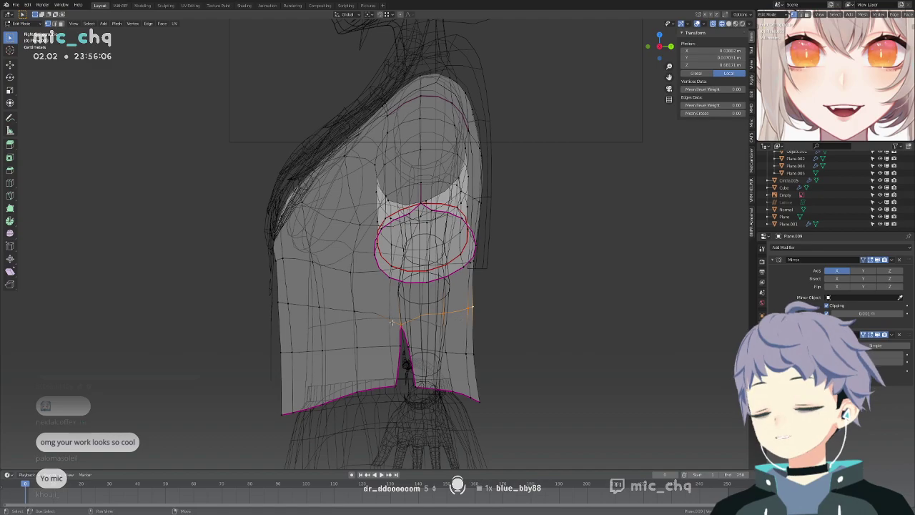
key("g")
key("y")
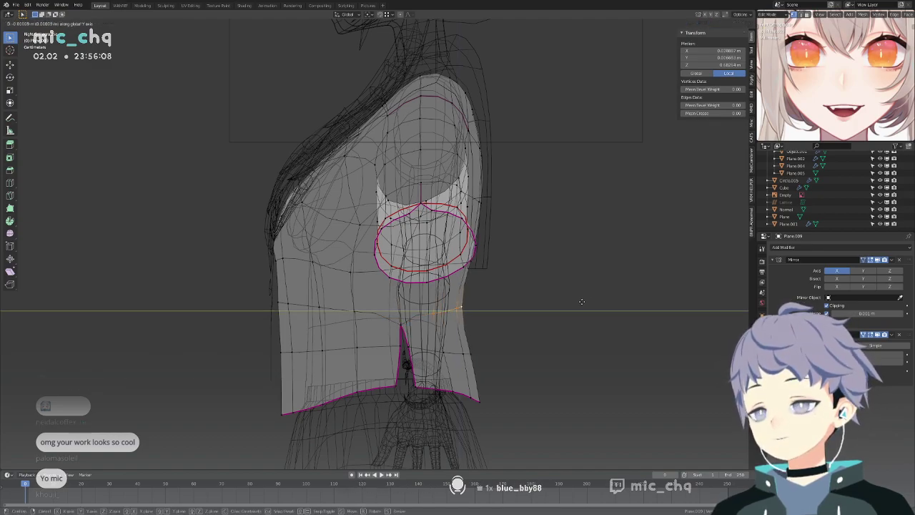
left_click(582, 302)
left_click_drag(492, 340, 455, 366)
key("g")
key("y")
left_click(520, 334)
Refine the lower back's curve by shifting the back waist vertices along Y in several small moves.
left_click_drag(479, 280, 413, 326)
key("g")
key("y")
left_click(532, 292)
left_click_drag(492, 247, 409, 325)
key("g")
key("y")
left_click(512, 264)
key("g")
key("y")
left_click(476, 337)
Return to shaded display and scale the inner vertices of the back waist row and the row below it toward the centre.
key("shift+z")
mouse_move(543, 368)
middle_mouse_down()
mouse_move(465, 360)
mouse_move(433, 369)
mouse_move(445, 350)
middle_mouse_up()
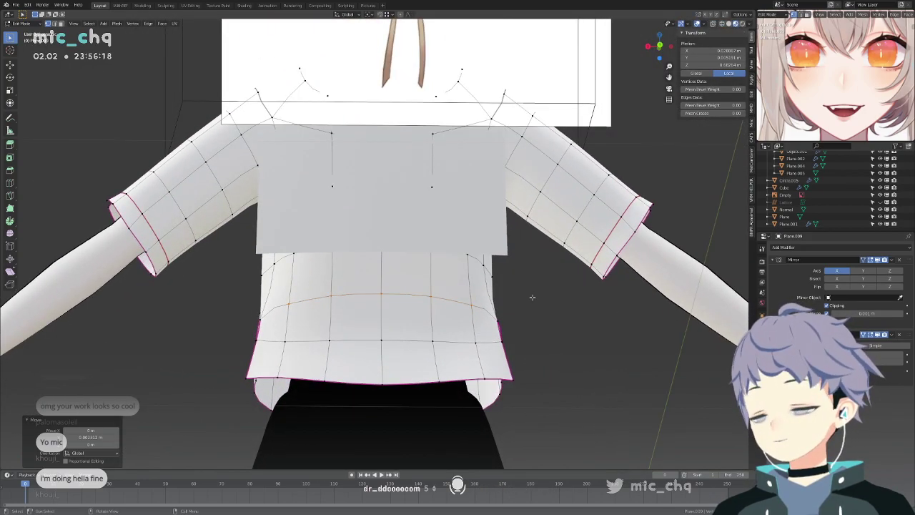
key("s")
left_click(444, 310)
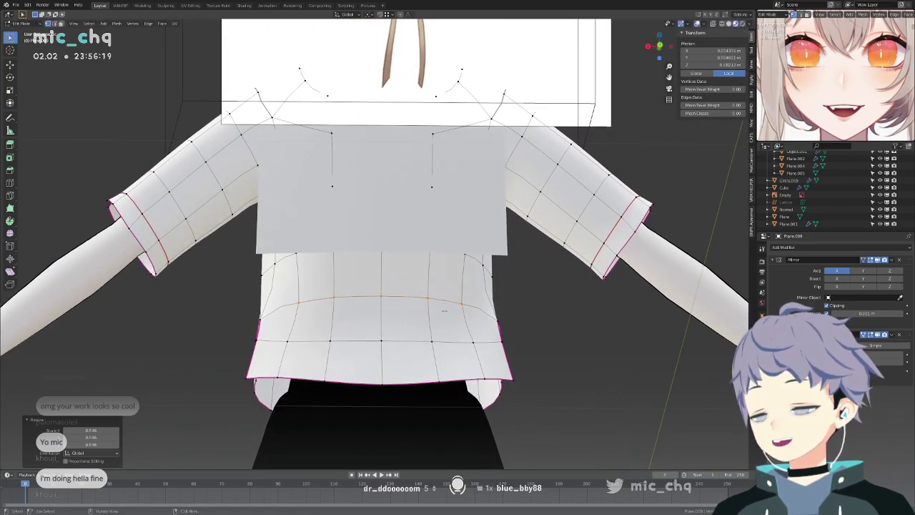
left_click(472, 339)
left_click(428, 344, "shift")
key("s")
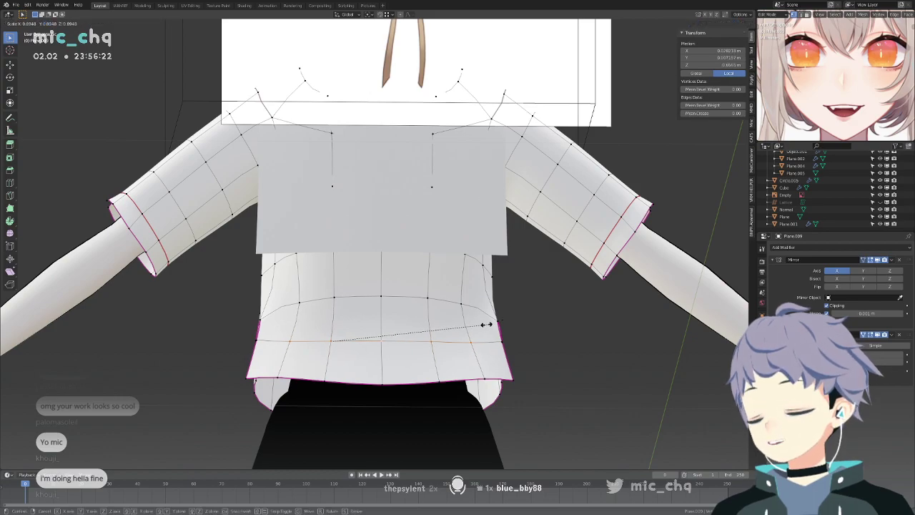
left_click(402, 333)
Scale the inner vertices of the shirt's back hem toward the centre to line up with the rows above.
left_click(483, 379)
left_click(379, 385, "shift")
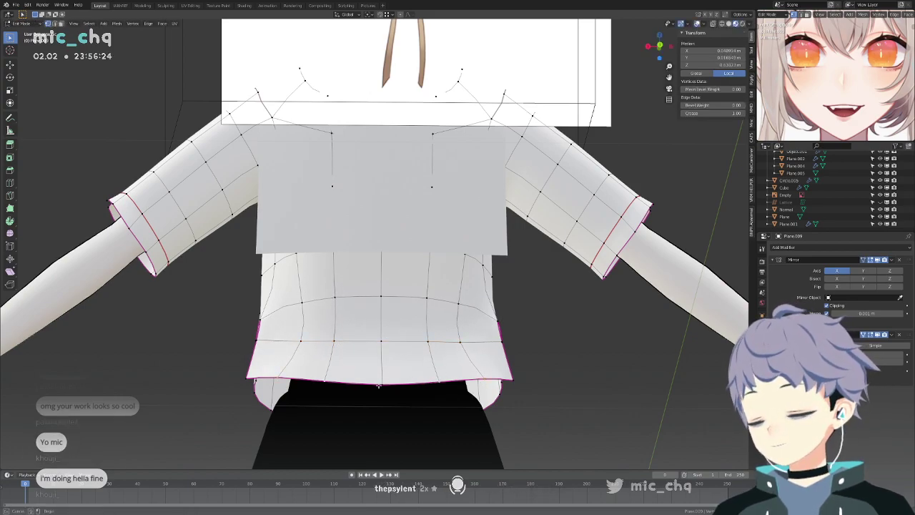
key("s")
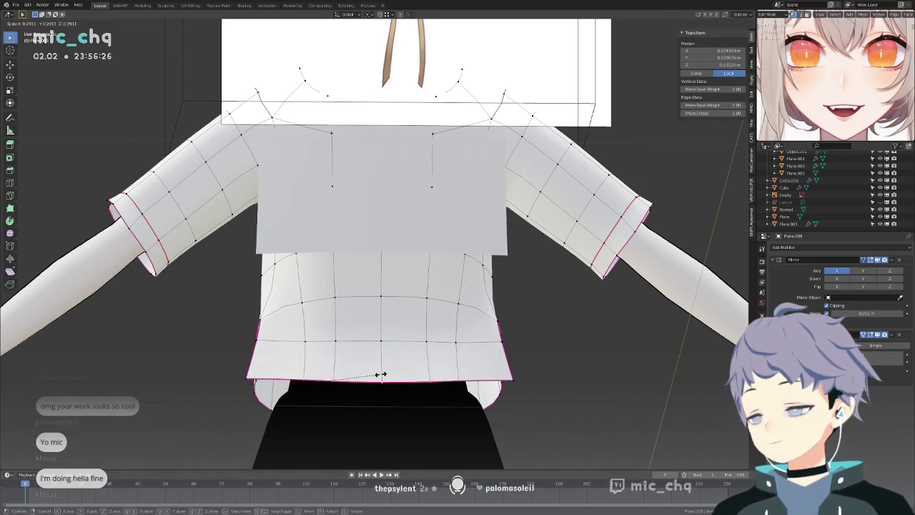
left_click(396, 374)
Try to move the vertices at the side edge of the shirt's back panel near the slit.
left_click(419, 381)
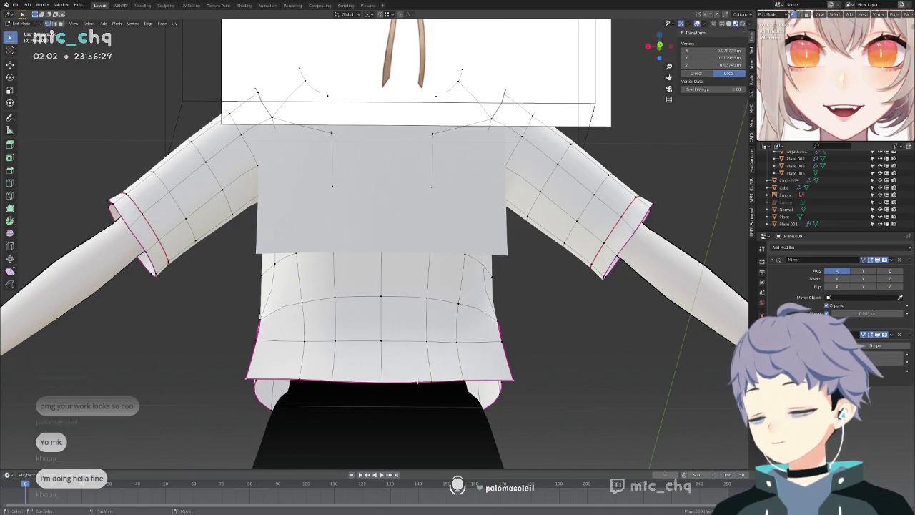
left_click(242, 376)
left_click(505, 339)
middle_click_drag(324, 375, 320, 411)
middle_click_drag(618, 321, 619, 319)
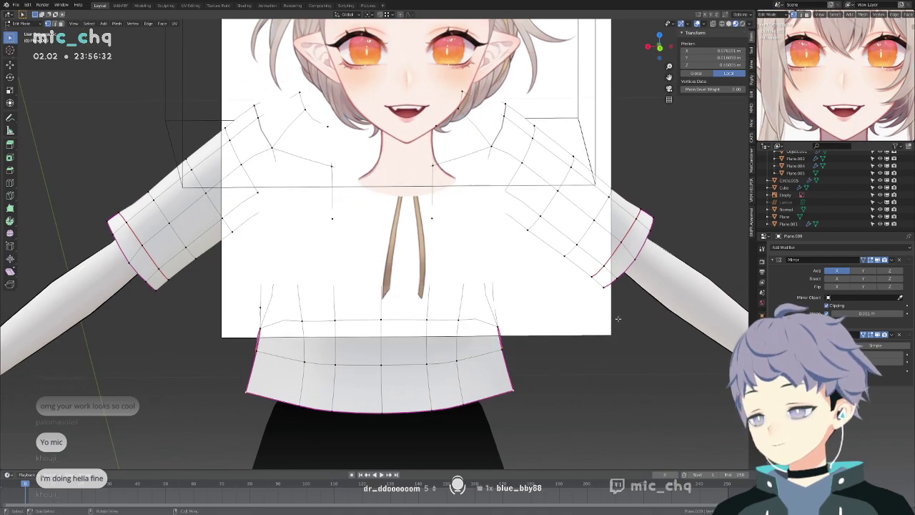
middle_click_drag(561, 347, 504, 336)
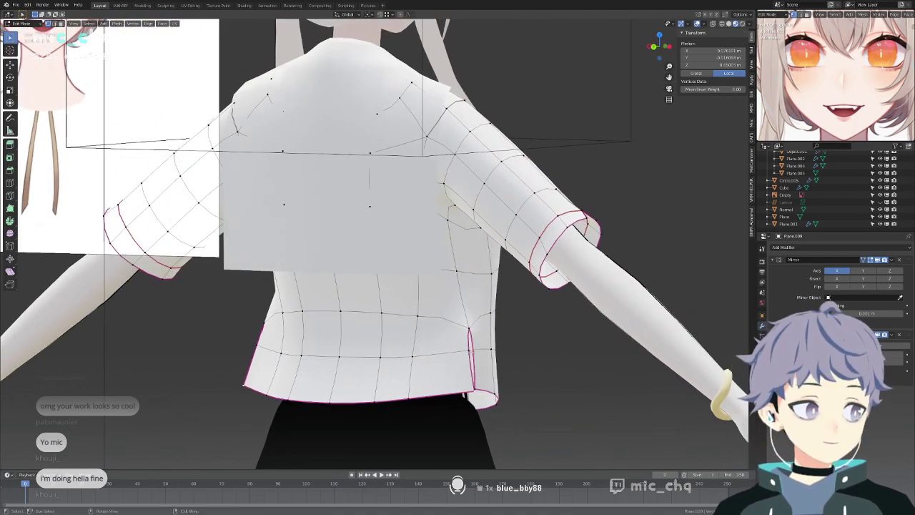
middle_click_drag(476, 348, 536, 352)
left_click(447, 350, "shift")
key("g")
left_click(521, 337)
key("ctrl+z")
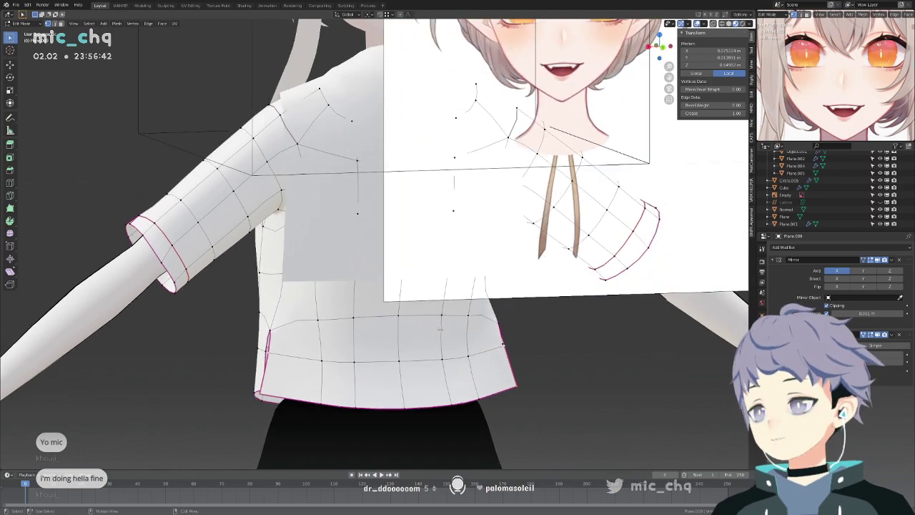
Scale the edge row above the back hem inward, then scale the hem itself to reduce its flare.
middle_click_drag(439, 330, 464, 306, "shift")
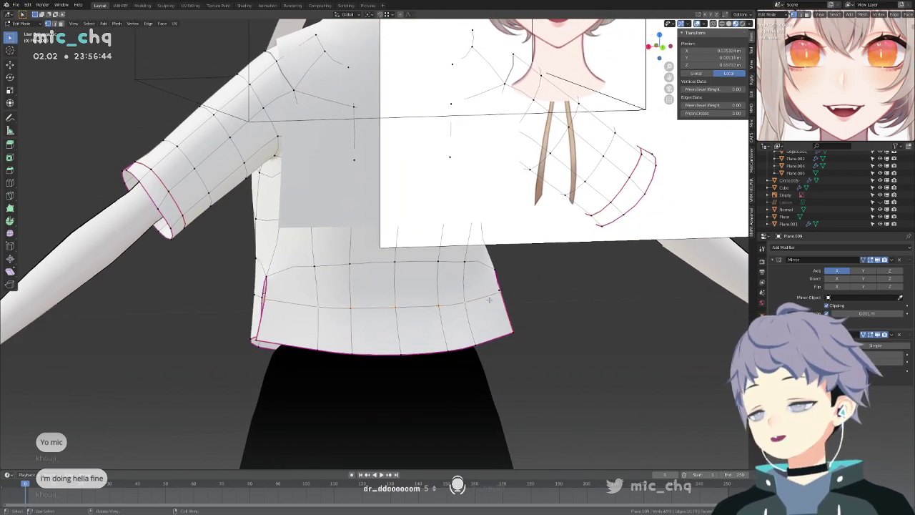
key("KP_1")
key("s")
left_click(447, 306)
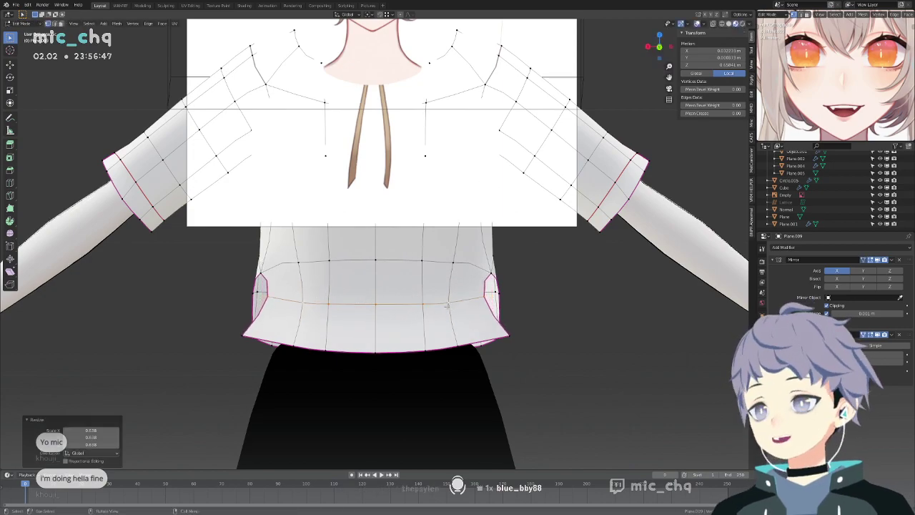
key("s")
left_click(464, 344)
middle_click_drag(464, 344, 573, 301)
key("s")
left_click(504, 308)
From the front view, scale the shirt's front hem and the edge row above it inward toward the skirt's waist.
key("KP_1")
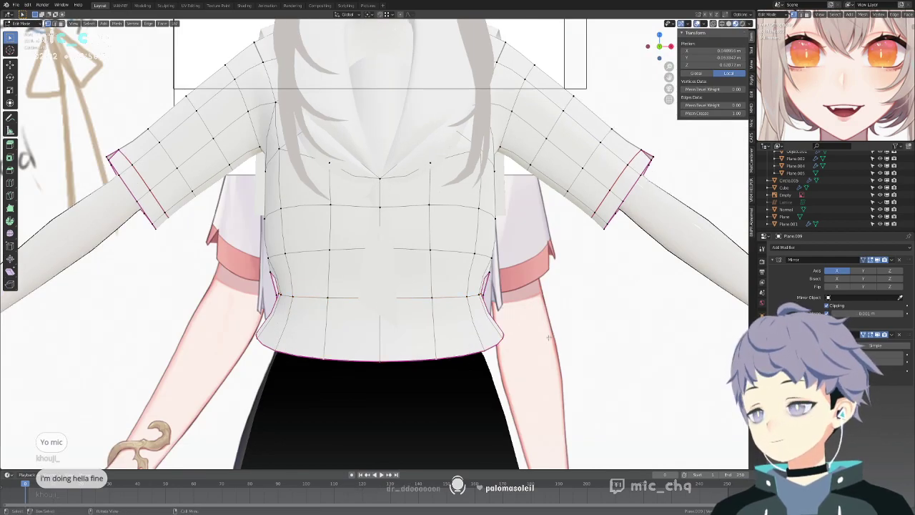
key("s")
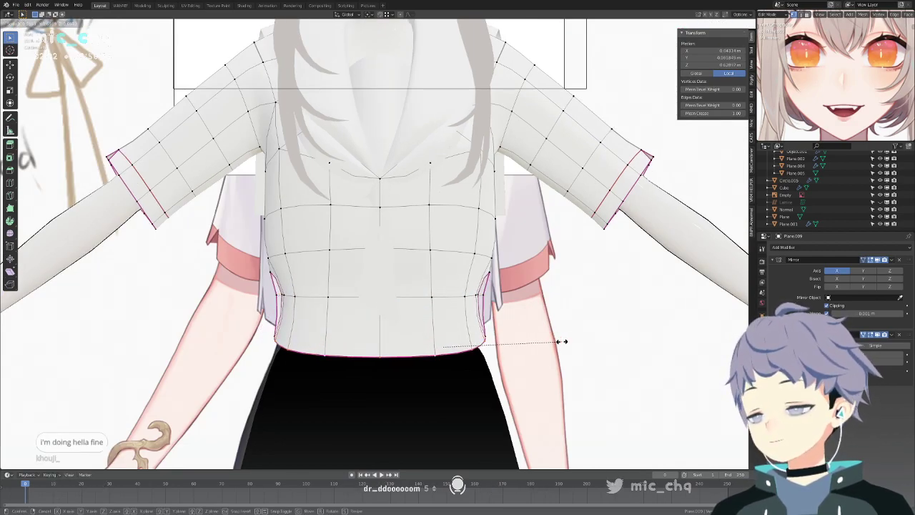
left_click(562, 342)
left_click(457, 296, "alt")
key("s")
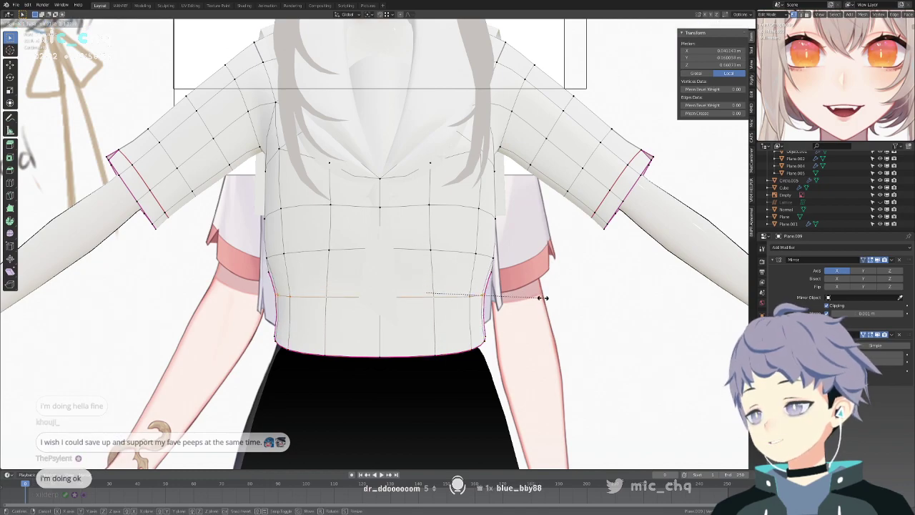
left_click(537, 295)
Scale the front waist edge loop and the loop under the bust to narrow the shirt's silhouette.
left_click(475, 252, "alt")
key("s")
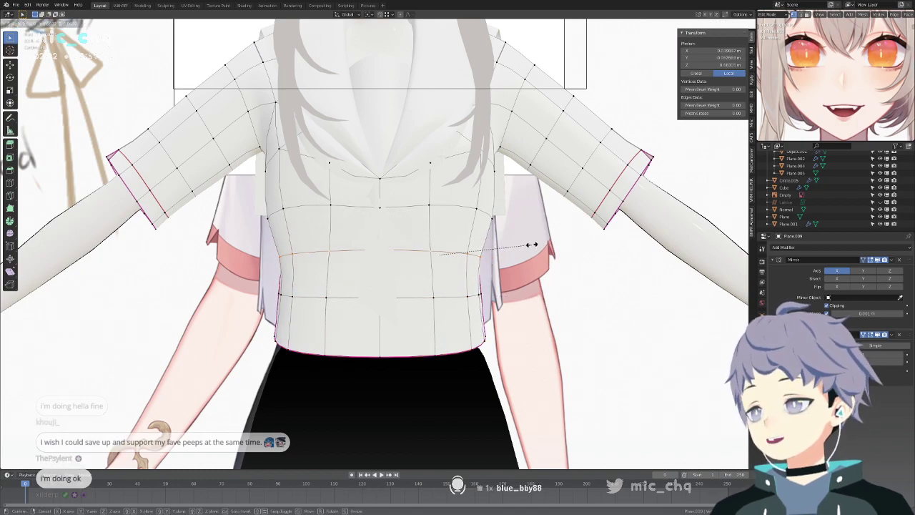
left_click(535, 262)
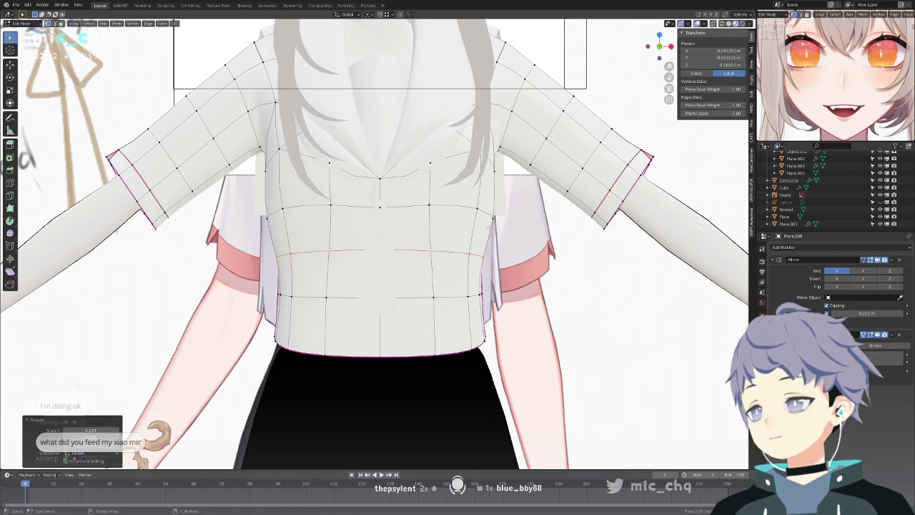
left_click(501, 212, "alt")
key("s")
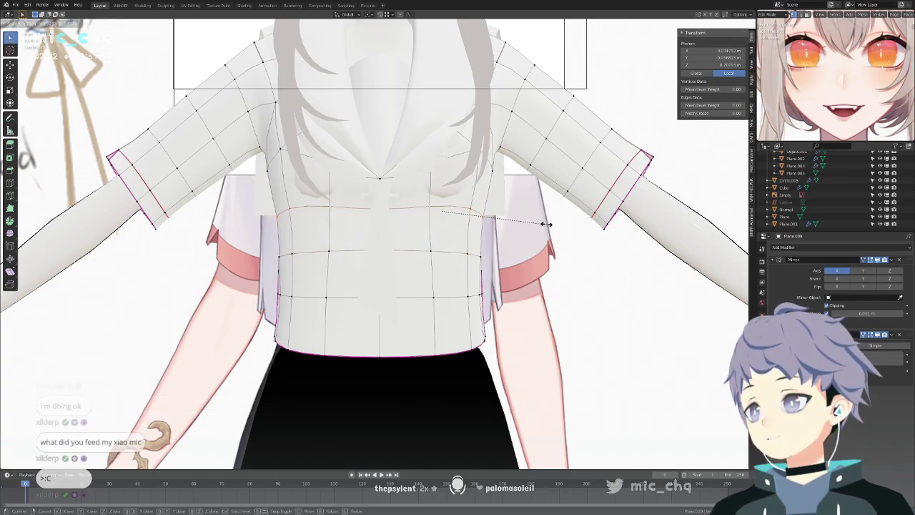
left_click(517, 221)
In the right side view, select the front waist edge row and shift it forward along Y.
middle_click_drag(517, 221, 475, 218)
key("KP_1")
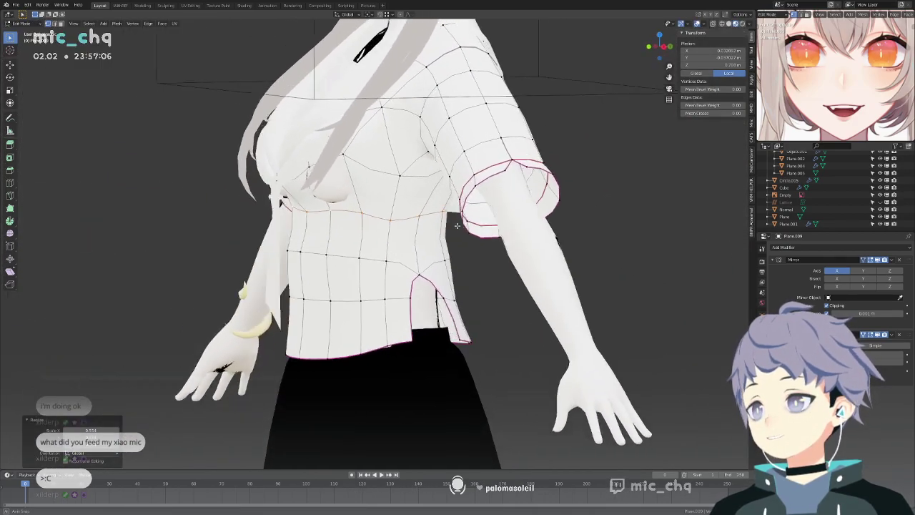
key("KP_3")
left_click(318, 255, "alt+shift")
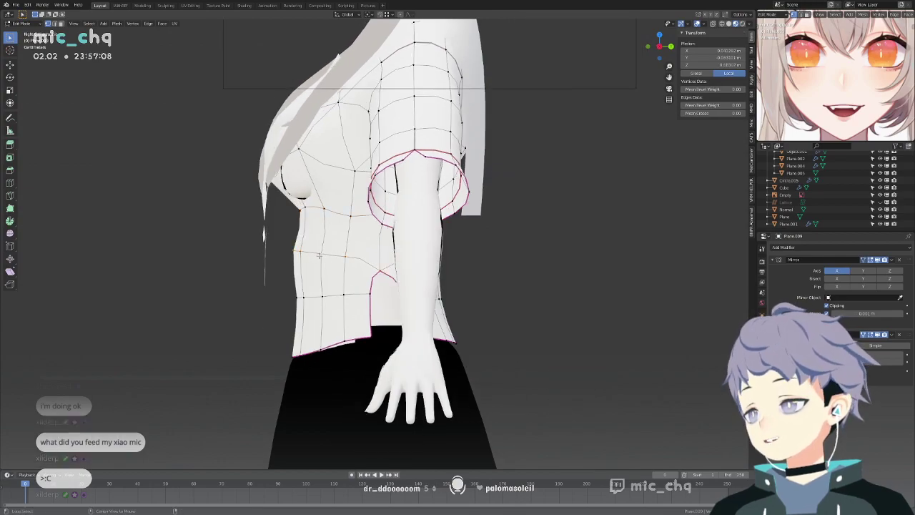
key("ctrl+z")
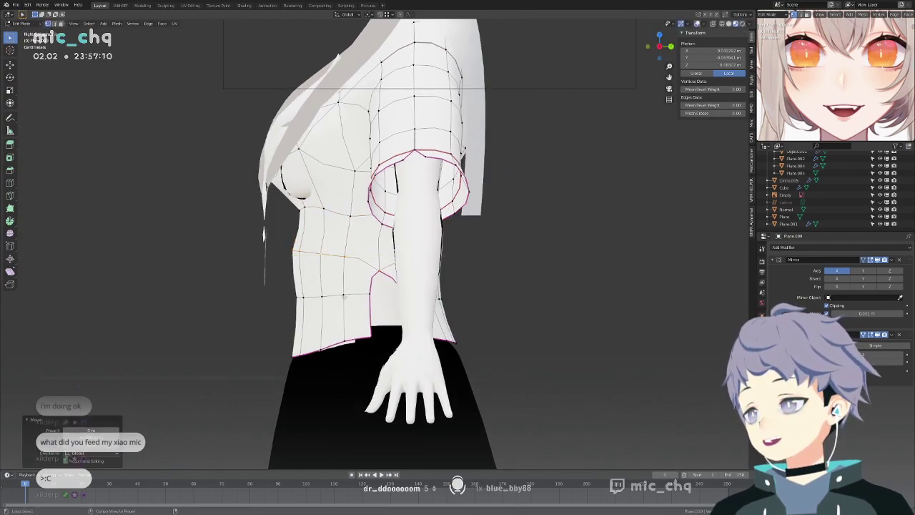
Shift the edge row above the front hem forward along Y and adjust its height along Z.
left_click(362, 287, "alt")
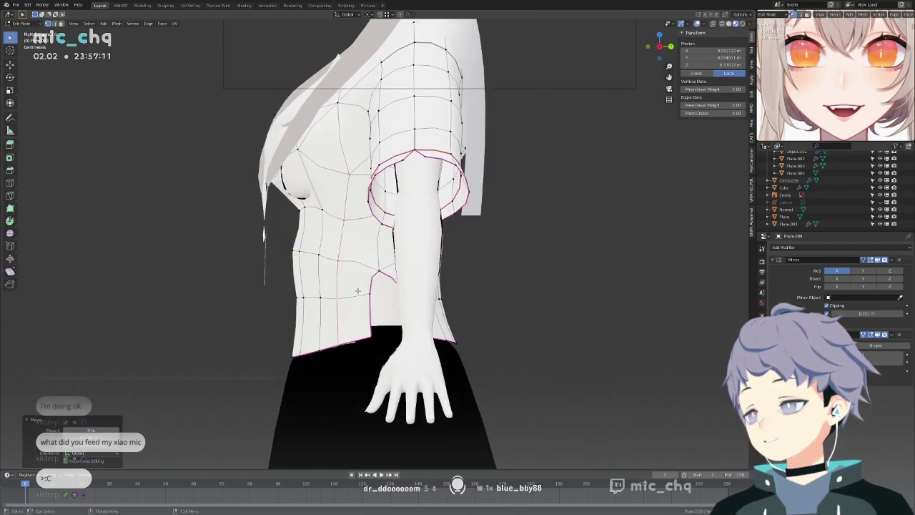
key("g")
key("y")
left_click(398, 285)
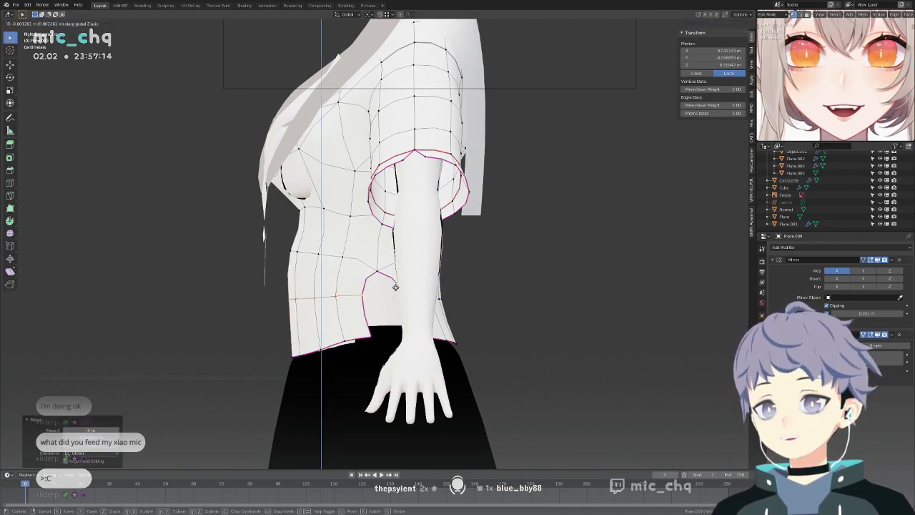
middle_click_drag(394, 291, 402, 267, "shift")
Select the edge loop under the bust and move it along Y.
left_click(334, 183, "alt")
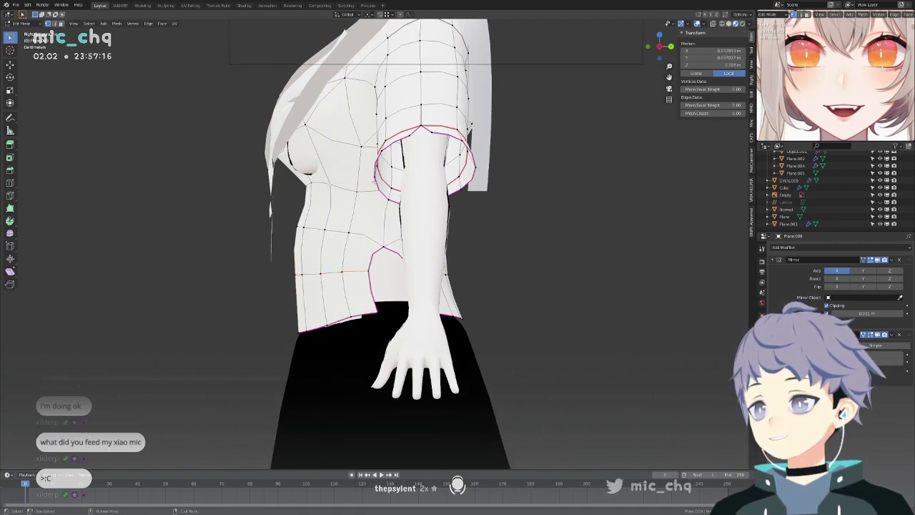
key("g")
key("y")
left_click(339, 188)
In wireframe side view, move the shirt's back edge row below the underarm outward to smooth the back profile.
middle_click_drag(339, 189, 361, 163)
key("alt+z")
key("g")
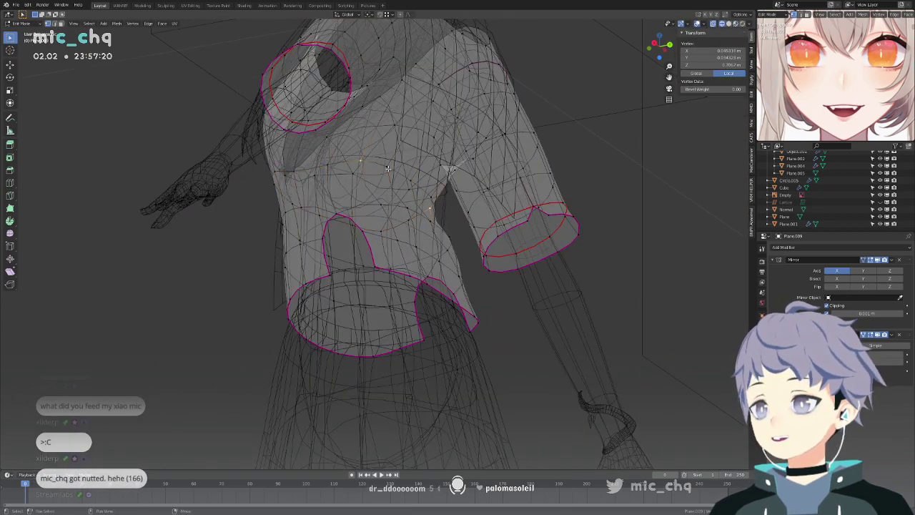
key("KP_3")
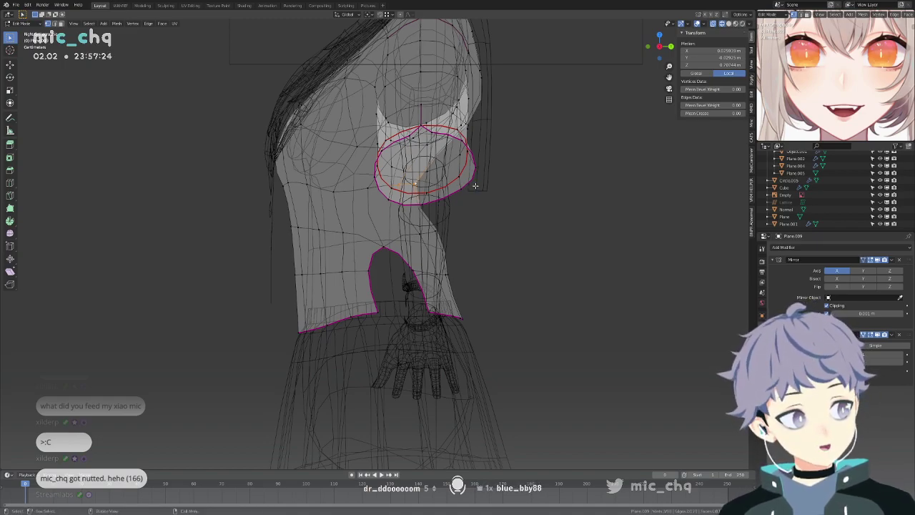
left_click(527, 200)
key("ctrl+z")
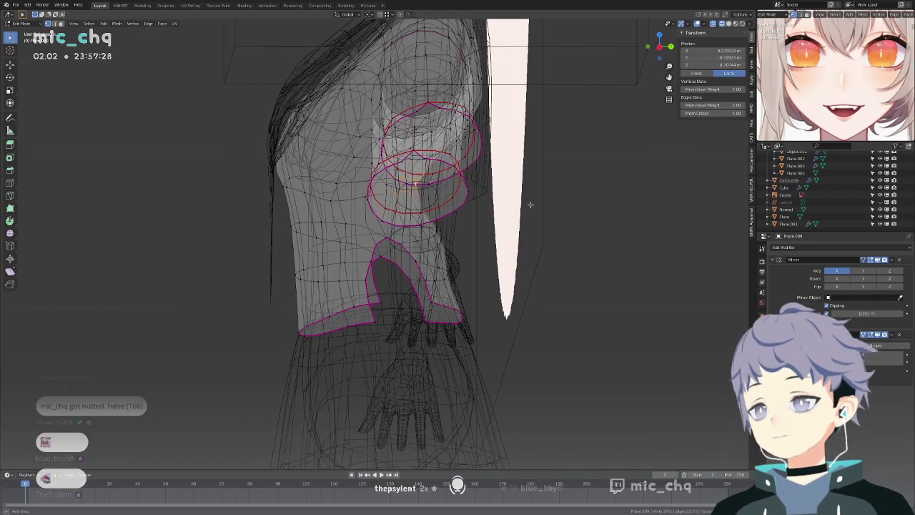
key("g")
left_click(547, 198)
Select the back edge row just above the slit and reposition it along Y.
left_click_drag(455, 225, 415, 239)
key("g")
key("x")
left_click(508, 221)
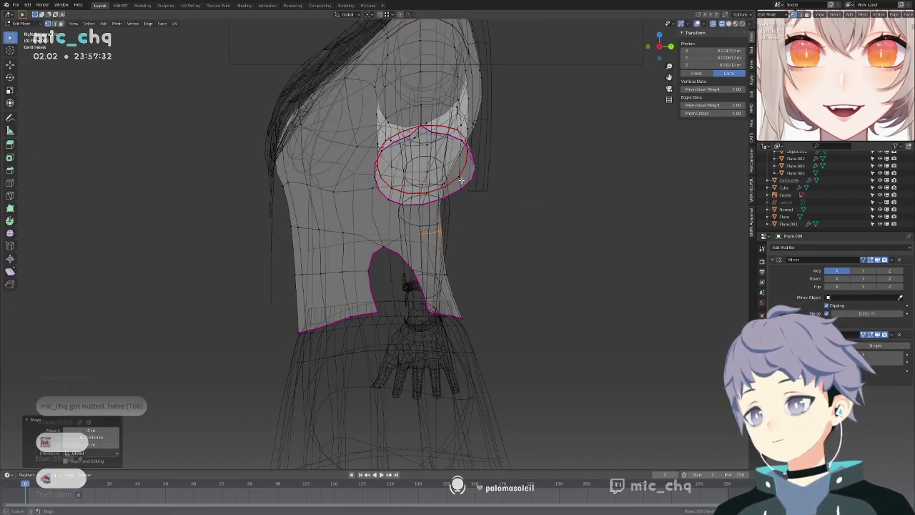
key("g")
key("x")
left_click(521, 196)
In solid view from behind, scale the selected central edges of the shirt's back row and shift them along Y.
key("KP_1")
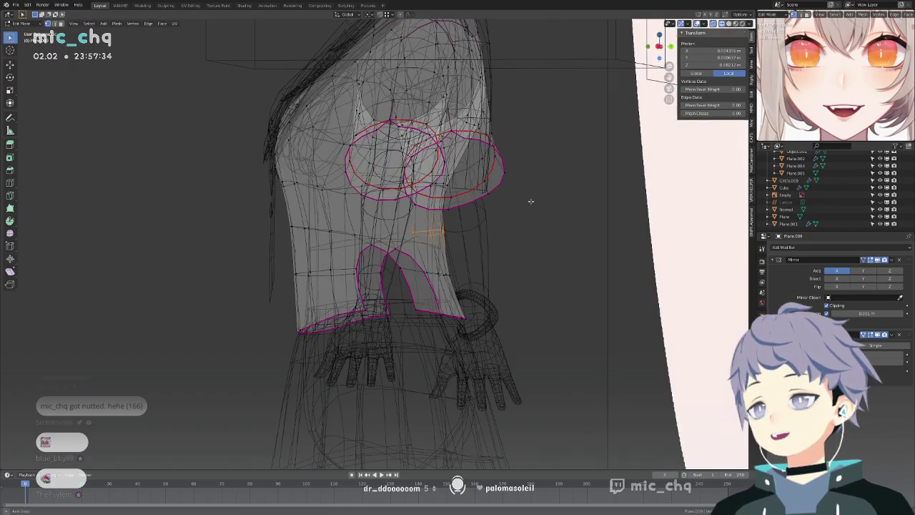
key("shift+z")
mouse_move(502, 204)
middle_mouse_down()
mouse_move(455, 185)
mouse_move(414, 188)
middle_mouse_up()
key("s")
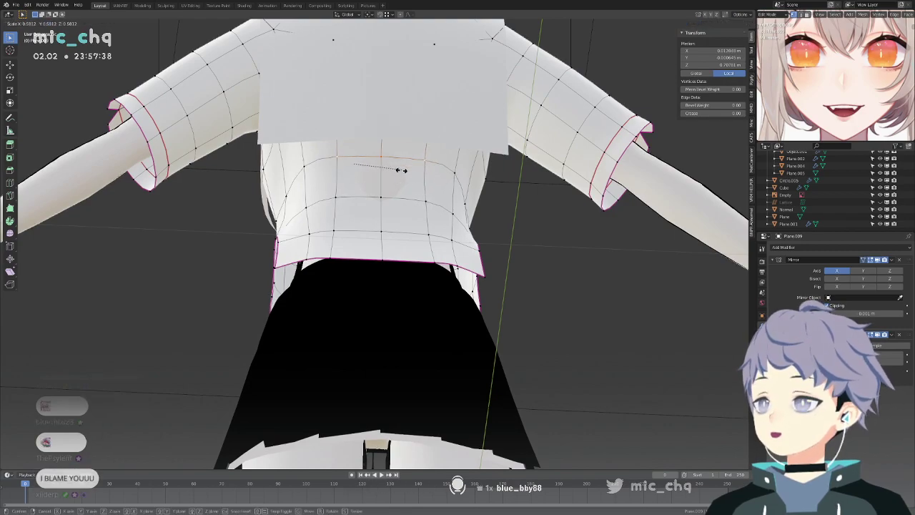
left_click(397, 148)
middle_click_drag(412, 175, 386, 178)
key("g")
key("y")
left_click(383, 179)
Select two adjacent vertices on the shirt's lower back and move them together along Y.
left_click(324, 205)
middle_click_drag(323, 205, 398, 216)
left_click(339, 211, "shift")
key("g")
key("y")
left_click(394, 216)
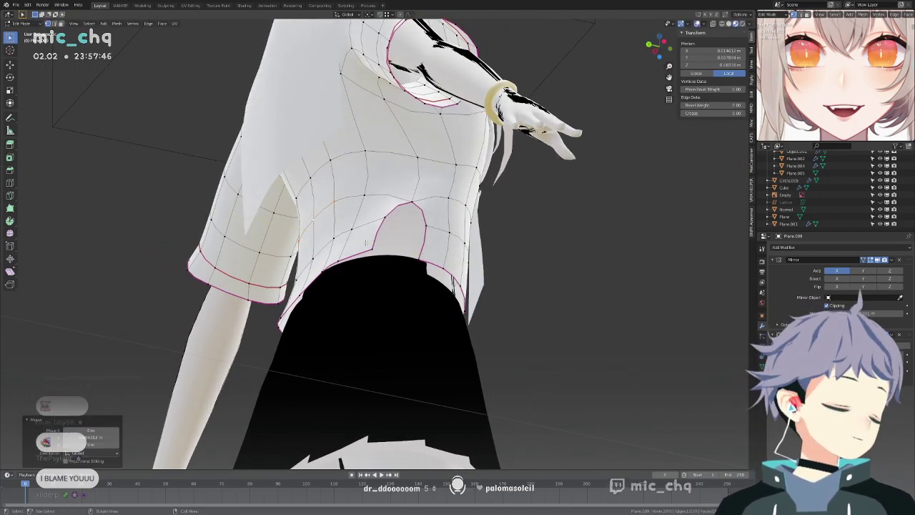
In see-through side view, move the vertices on the side slit's edges along Y to narrow the opening.
left_click(335, 230)
middle_click_drag(335, 231, 360, 233)
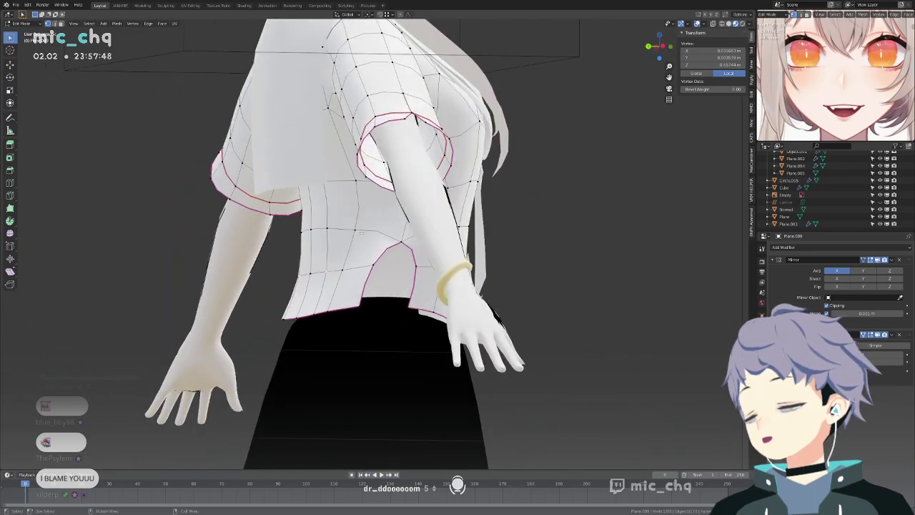
middle_click_drag(374, 264, 459, 287)
key("alt+z")
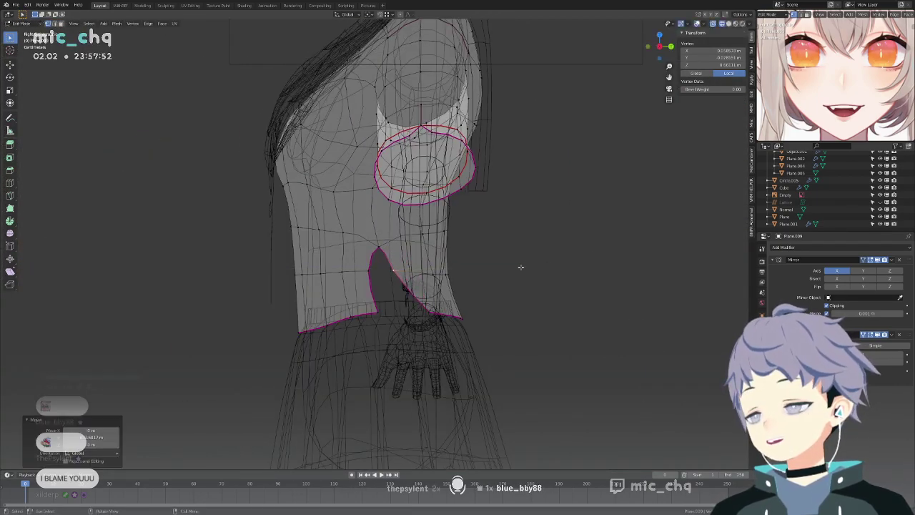
key("g")
key("y")
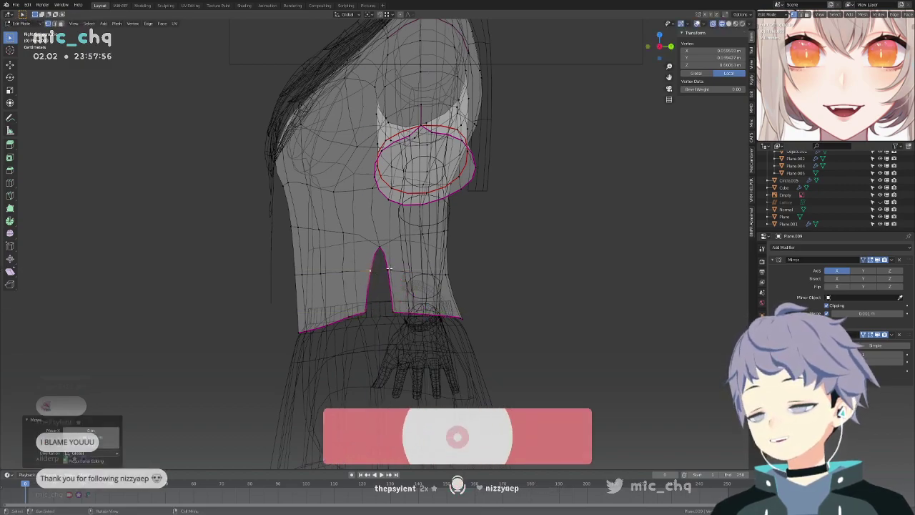
left_click(400, 269)
Move the slit's rear bottom corner vertex along Y and return to the solid display.
left_click(405, 306)
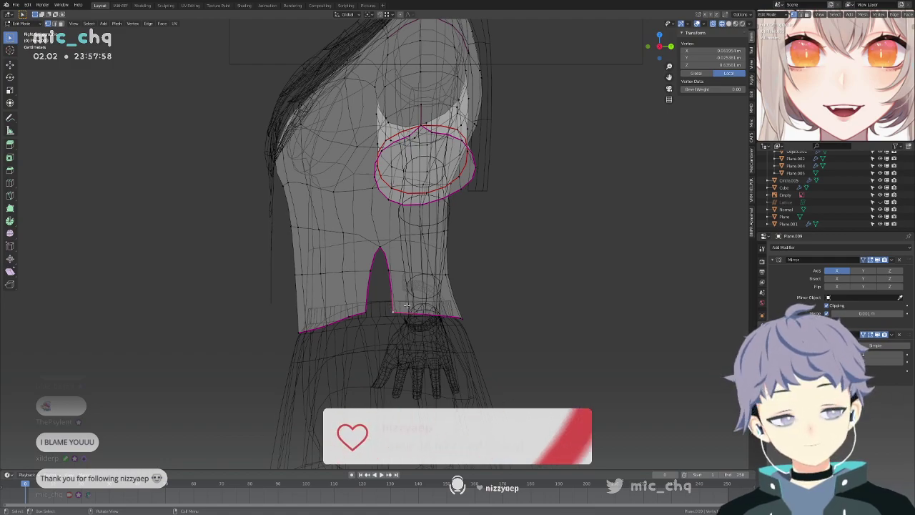
key("g")
key("y")
left_click(410, 304)
key("alt+z")
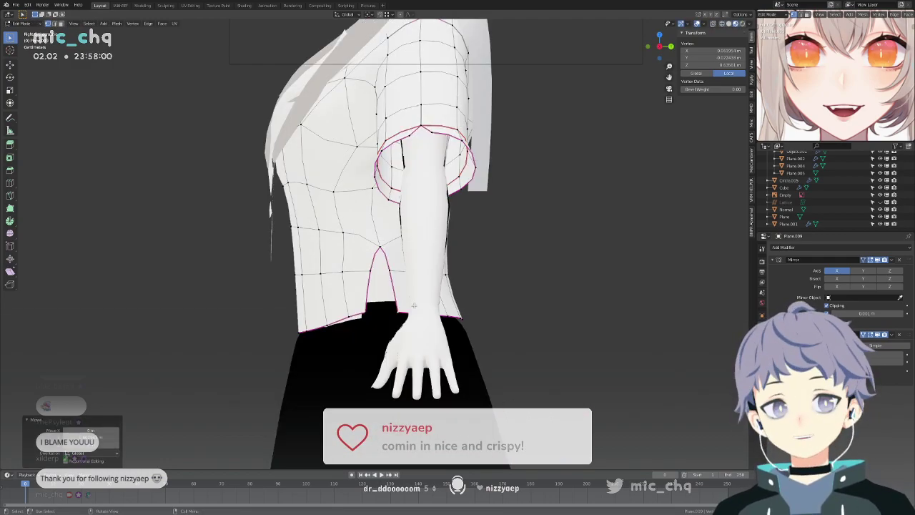
Switch to Object Mode and compare the shirt with the reference drawing in front view.
key("Home")
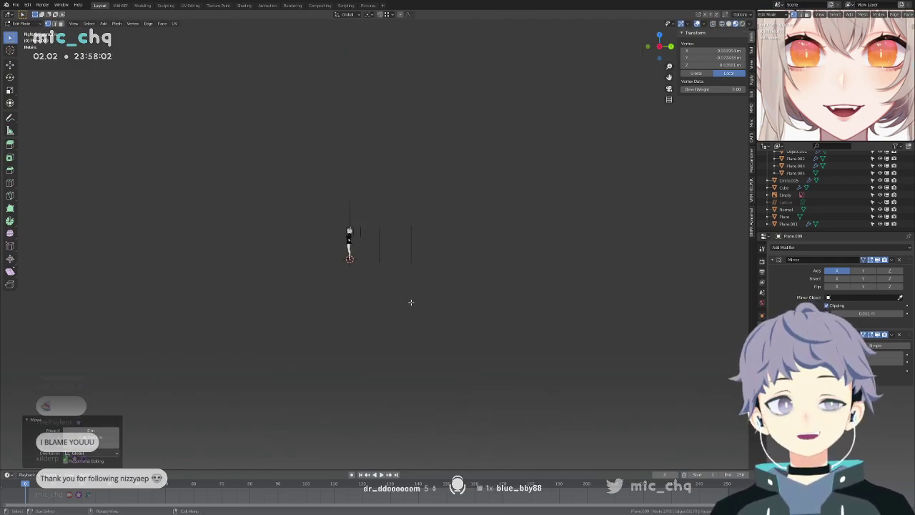
key("ctrl+Tab")
left_click(338, 292)
scroll(306, 276, "up", 5)
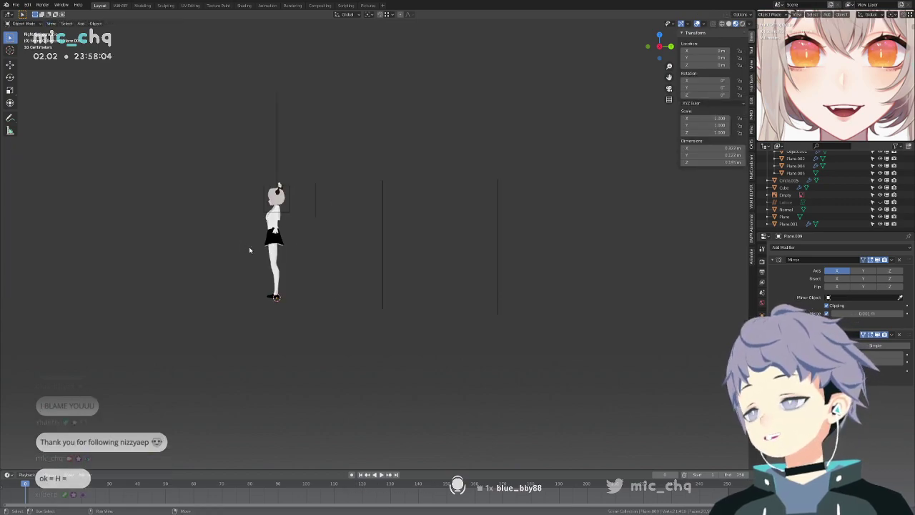
key("KP_1")
middle_click_drag(272, 289, 420, 293, "shift")
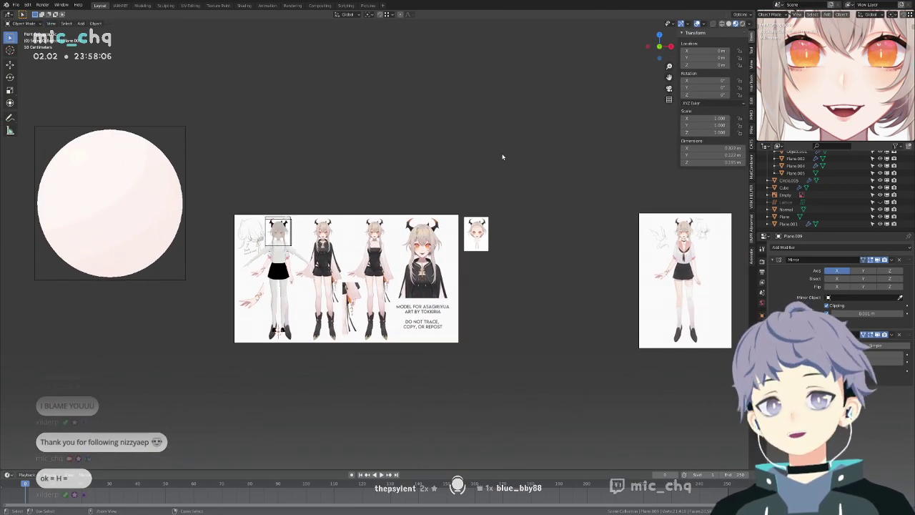
scroll(486, 180, "down", 6)
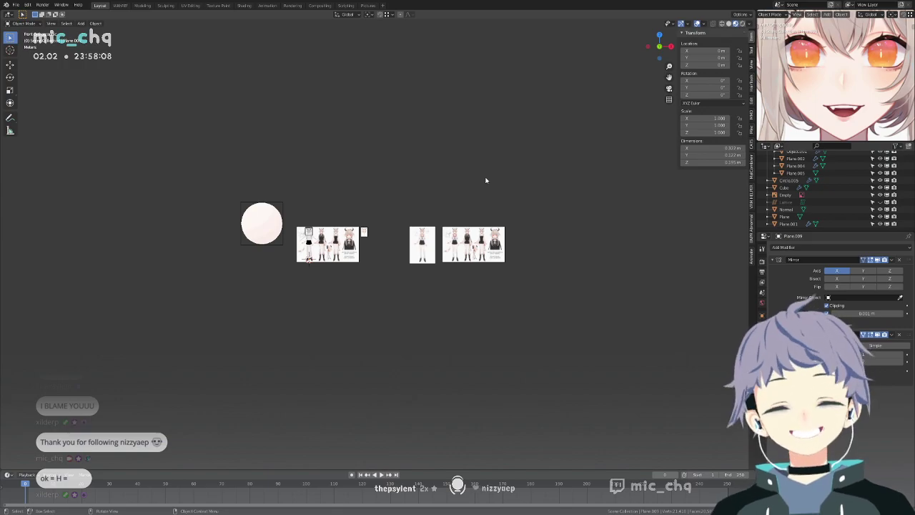
scroll(485, 181, "up", 10)
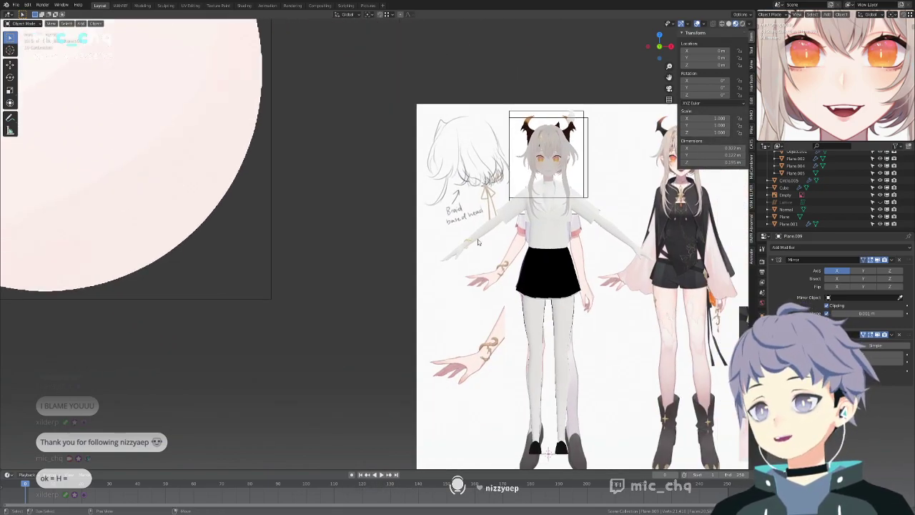
middle_click_drag(478, 242, 378, 236, "shift")
scroll(502, 201, "up", 8)
scroll(503, 201, "down", 1)
middle_click_drag(503, 201, 334, 240, "shift")
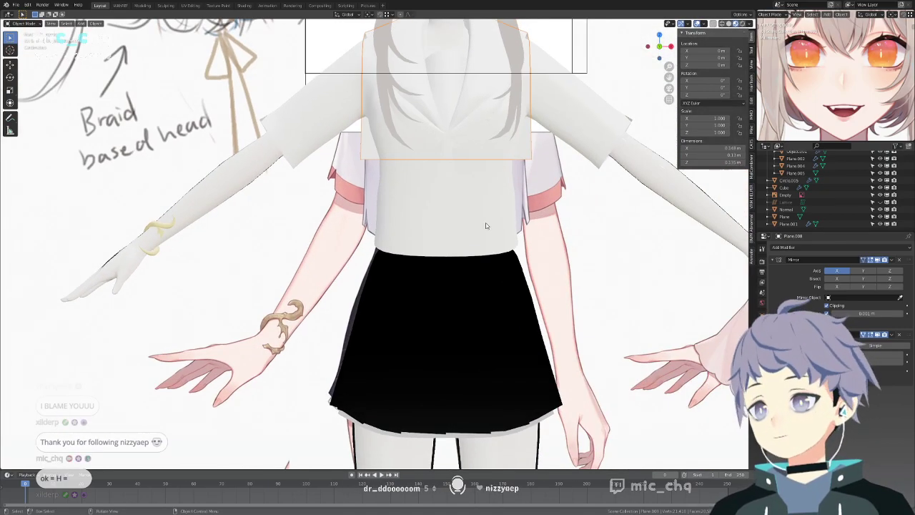
key("Tab")
key("g")
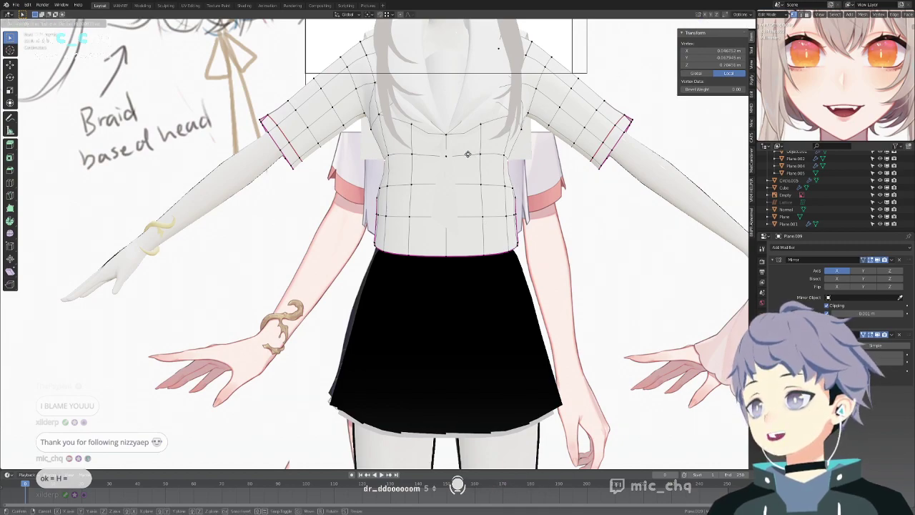
left_click(533, 133)
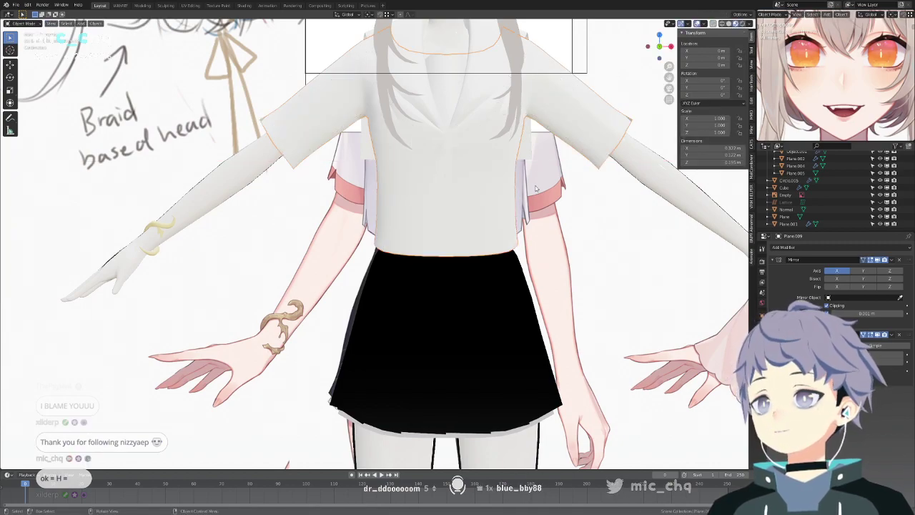
In wireframe front view, select the hem's side corner vertices and move them outward along X towards the drawn shirt outline.
key("shift+z")
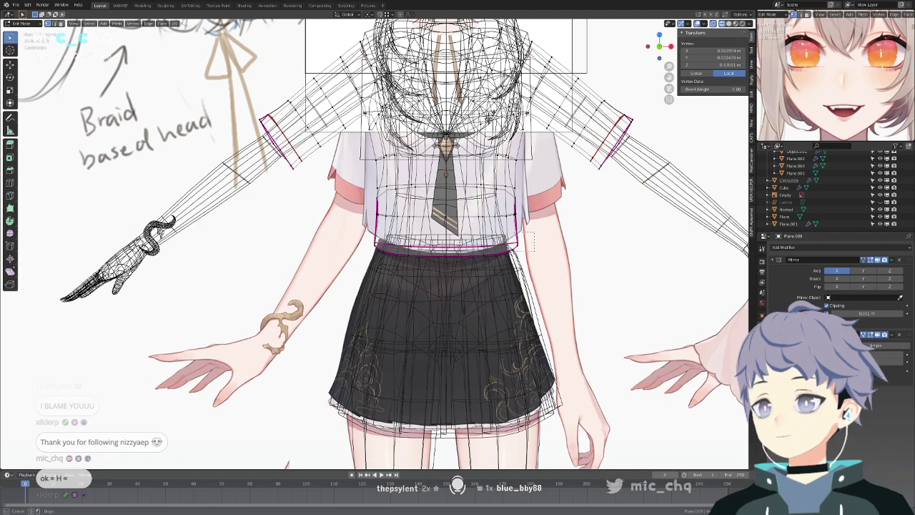
left_click_drag(504, 234, 534, 249)
key("g")
key("x")
left_click(545, 241)
key("shift+z")
key("shift+z")
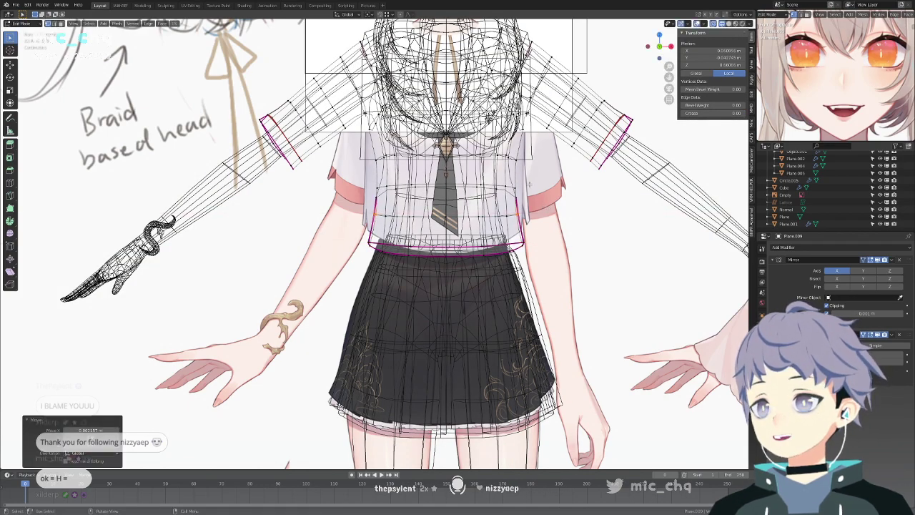
Move the shirt's side vertex above the slit outward along X and restore the solid display.
left_click(539, 188)
key("g")
key("x")
left_click(539, 188)
key("shift+z")
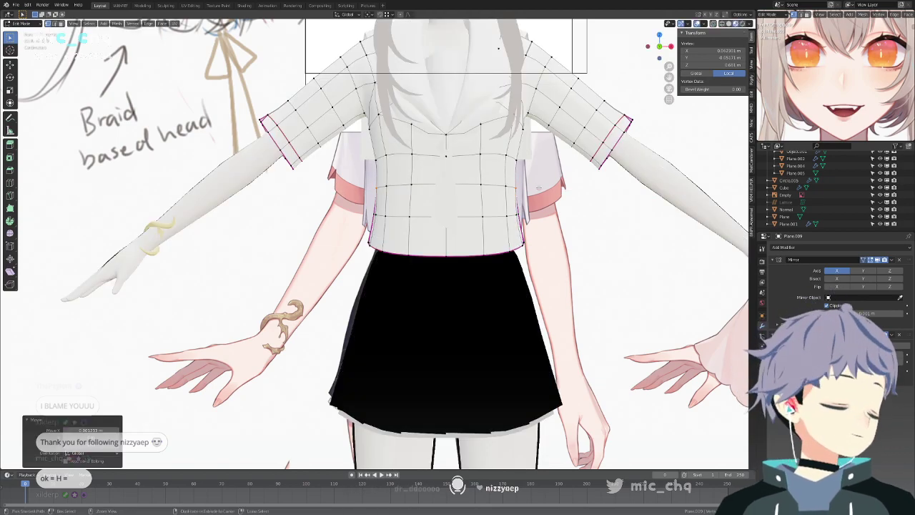
Check the shirt against the body and front reference, and examine the sleeve's edge loops near the shoulder.
key("Tab")
middle_click_drag(529, 171, 502, 219, "shift")
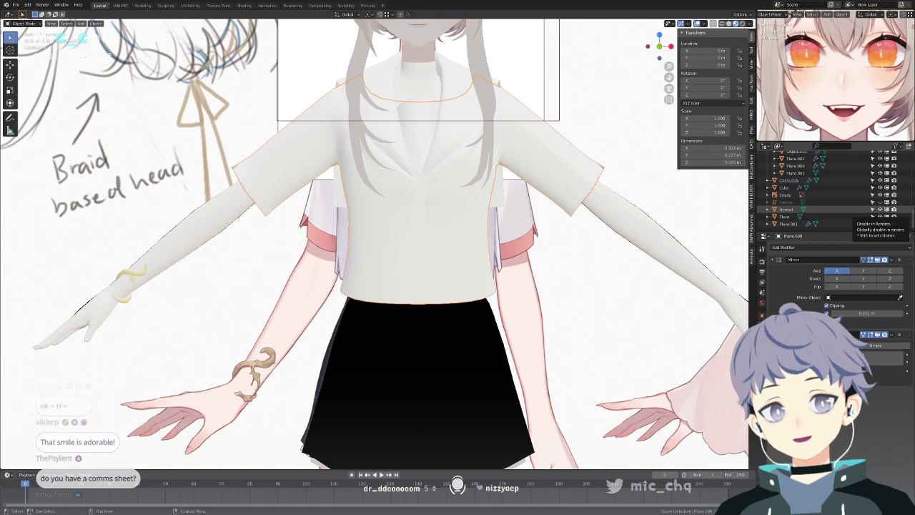
left_click(625, 202)
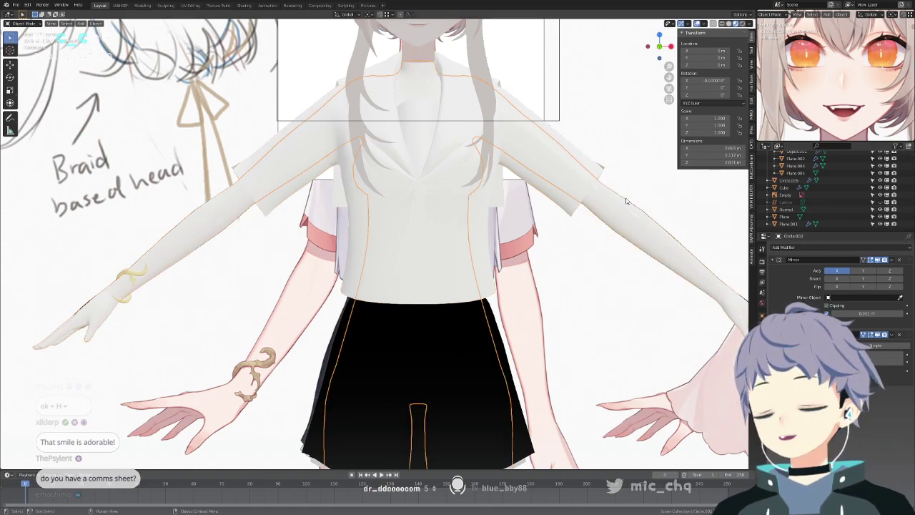
middle_click_drag(606, 145, 579, 172, "shift")
left_click(536, 182)
key("Tab")
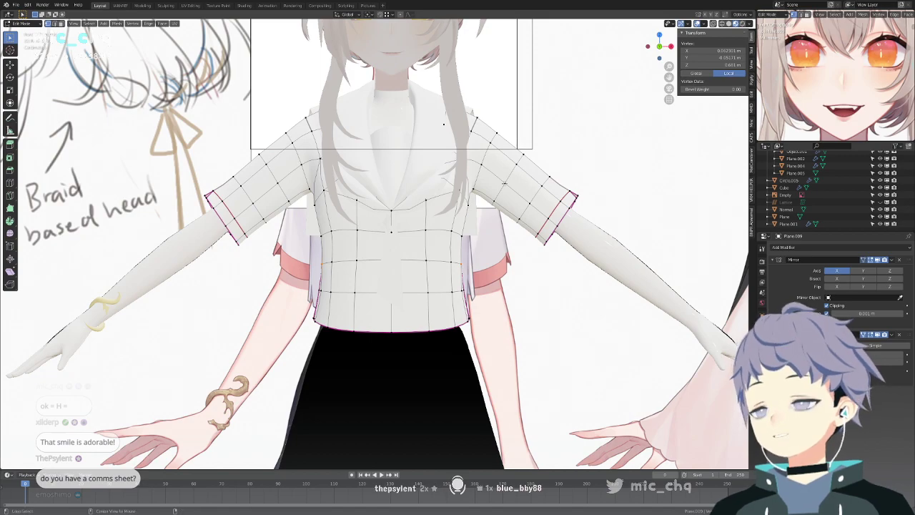
left_click(503, 182, "alt")
left_click(484, 157, "alt")
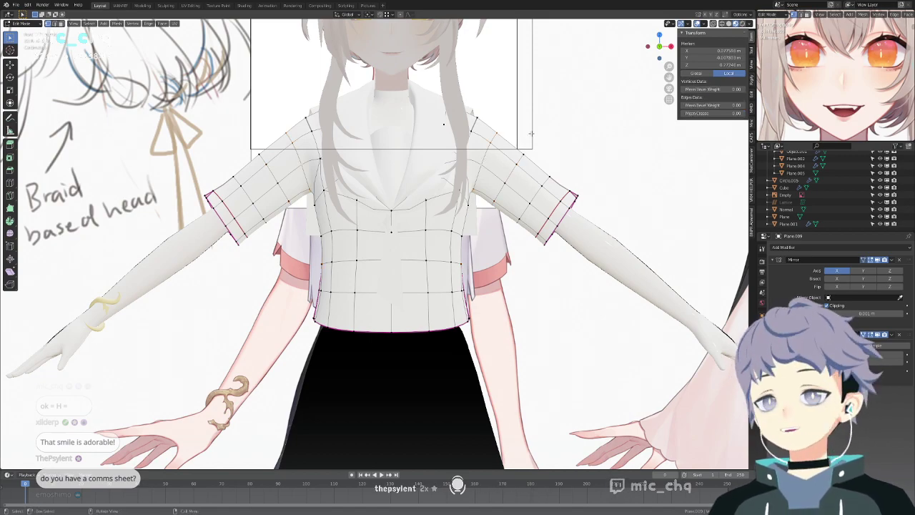
middle_click_drag(531, 132, 510, 141)
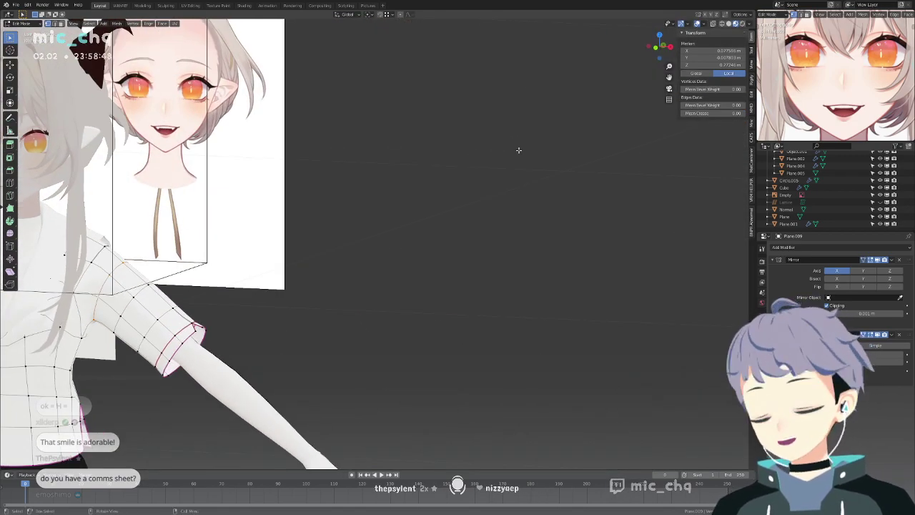
scroll(518, 150, "up", 6)
mouse_move(481, 165)
middle_mouse_down()
mouse_move(443, 162)
mouse_move(472, 156)
middle_mouse_up()
From behind, move the vertical edge segments beside the centre of the back hem inward along X.
key("Tab")
key("KP_1")
scroll(474, 158, "down", 5)
middle_click_drag(486, 207, 344, 140, "shift")
key("Tab")
scroll(521, 143, "down", 5)
middle_click_drag(425, 256, 377, 259)
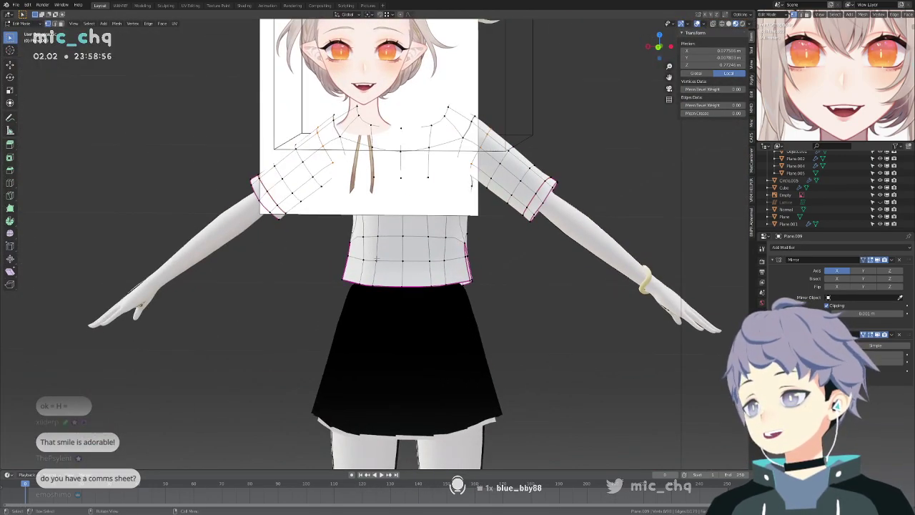
scroll(376, 258, "up", 4)
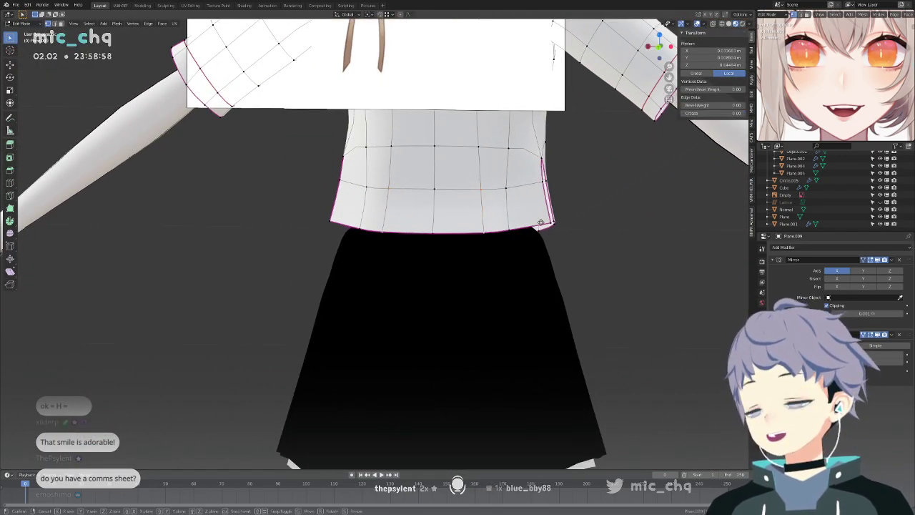
left_click(563, 228)
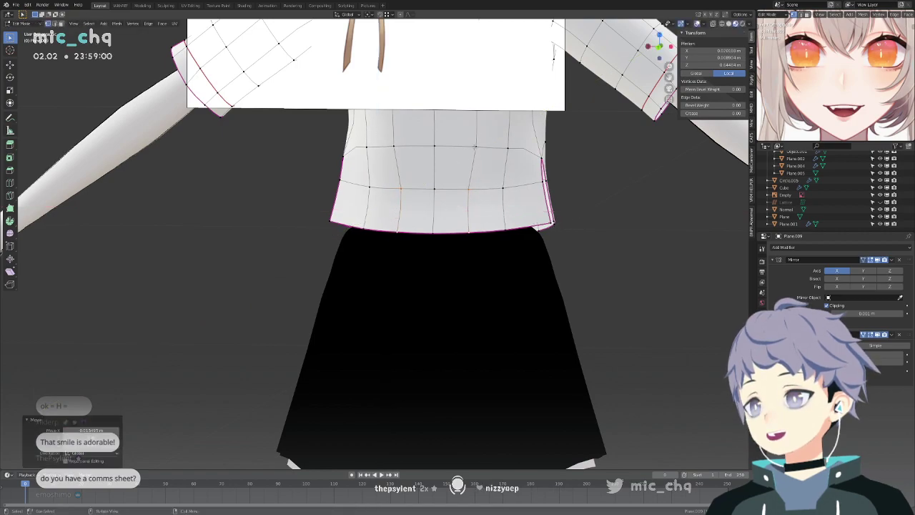
Move the vertices beside the centre line on the upper back rows, repeating the same move from row to row.
left_click(509, 147)
middle_click_drag(513, 147, 544, 129)
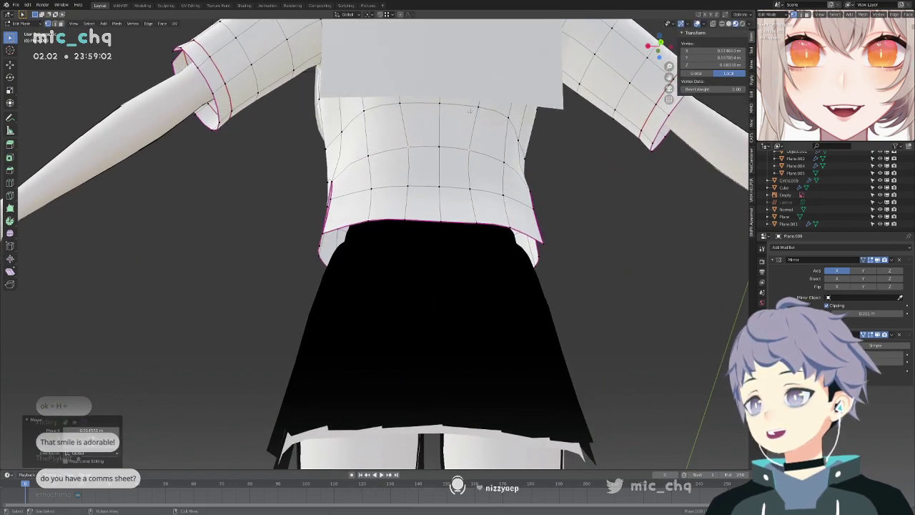
key("g")
left_click(402, 154)
mouse_move(402, 153)
middle_mouse_down()
mouse_move(429, 147)
mouse_move(468, 170)
mouse_move(410, 151)
mouse_move(437, 169)
mouse_move(424, 154)
middle_mouse_up()
left_click(408, 150)
key("shift+r")
key("shift+r")
left_click(422, 149)
key("shift+r")
Examine the reshaped shirt from the front in wireframe and shaded display, and select the diamond pendant on the chest.
left_click(410, 178, "alt")
key("shift+z")
mouse_move(425, 121)
middle_mouse_down("shift")
mouse_move(394, 212)
mouse_move(484, 174)
mouse_move(550, 171)
mouse_move(496, 179)
middle_mouse_up("shift")
key("shift+z")
key("Tab")
key("Tab")
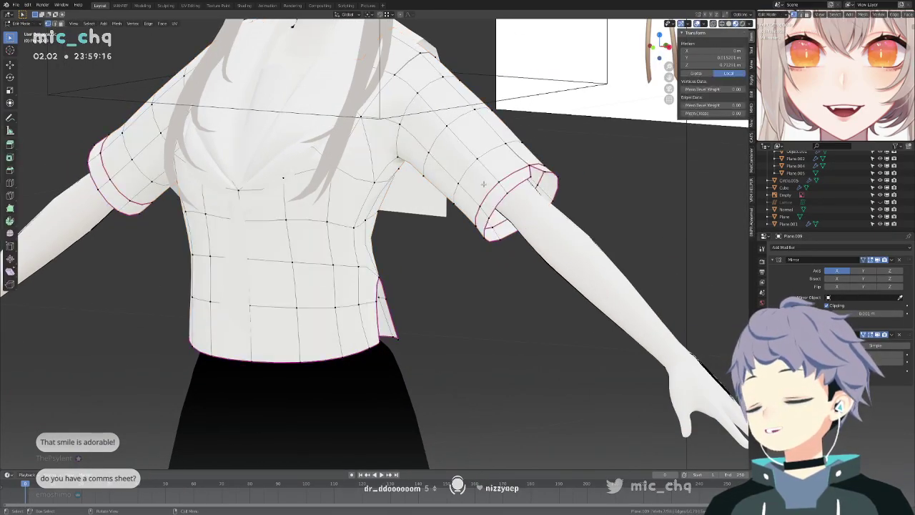
key("Tab")
left_click(238, 216)
key("Tab")
key("Tab")
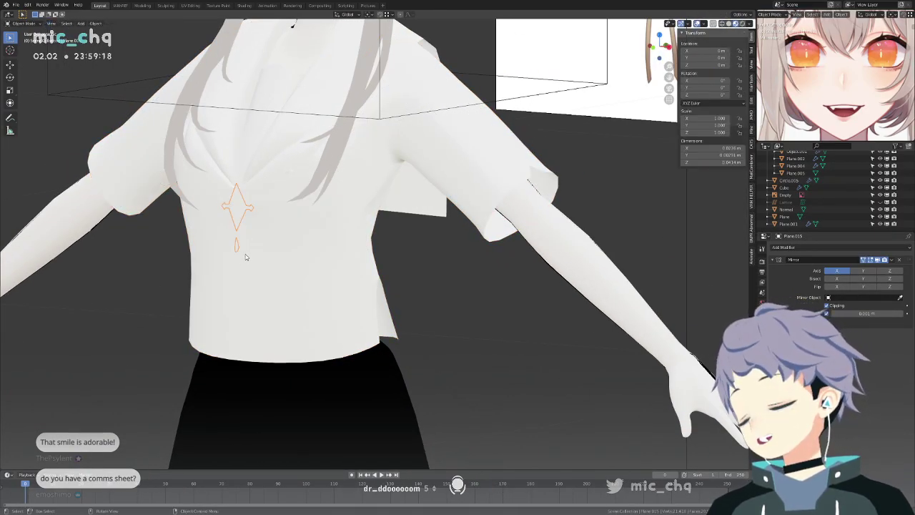
Edit the necktie mesh and move the centre vertex of its lower row in front view with Y locked.
left_click(242, 263)
key("Tab")
middle_click_drag(241, 264, 266, 257)
left_click(304, 277)
key("KP_1")
key("g")
key("shift+y")
left_click(387, 267)
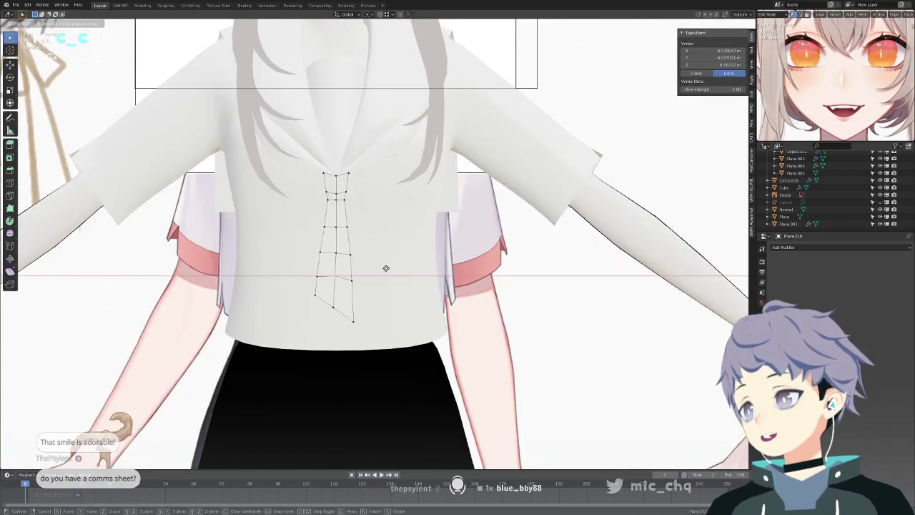
left_click(386, 268)
Examine the necktie and diamond pendant against the reference drawing, comparing wireframe and shaded display in front view.
key("Tab")
key("Tab")
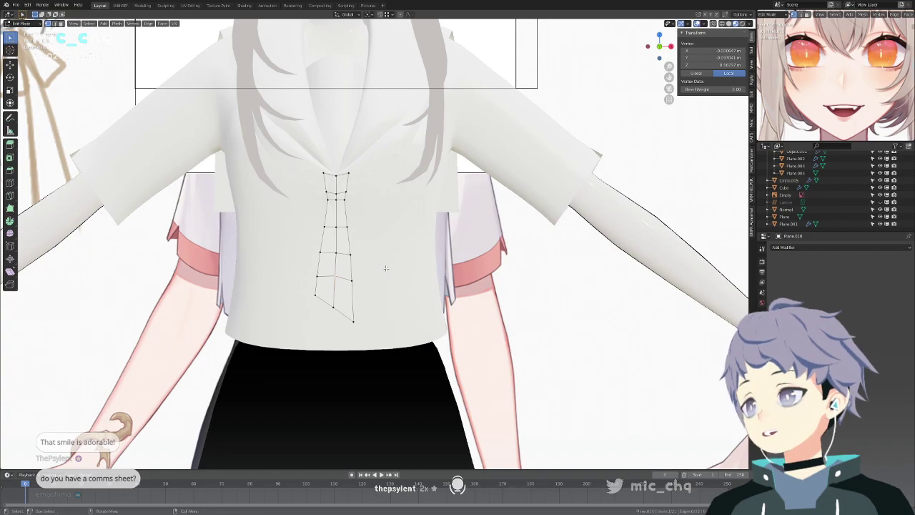
scroll(385, 269, "up", 3)
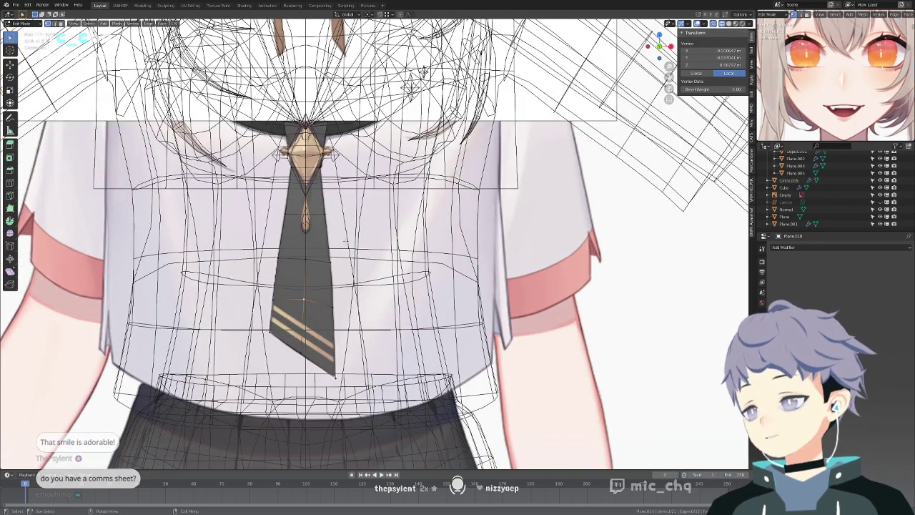
scroll(341, 206, "up", 5)
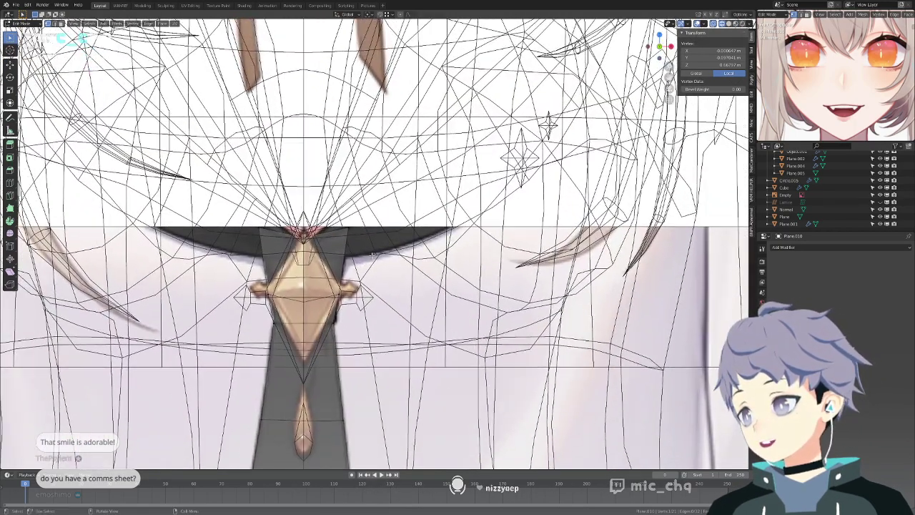
key("Tab")
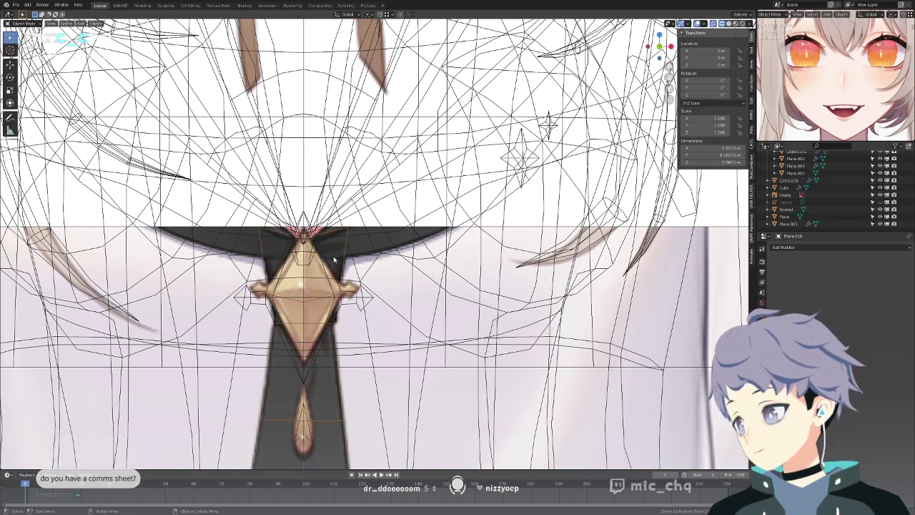
key("Tab")
key("Tab")
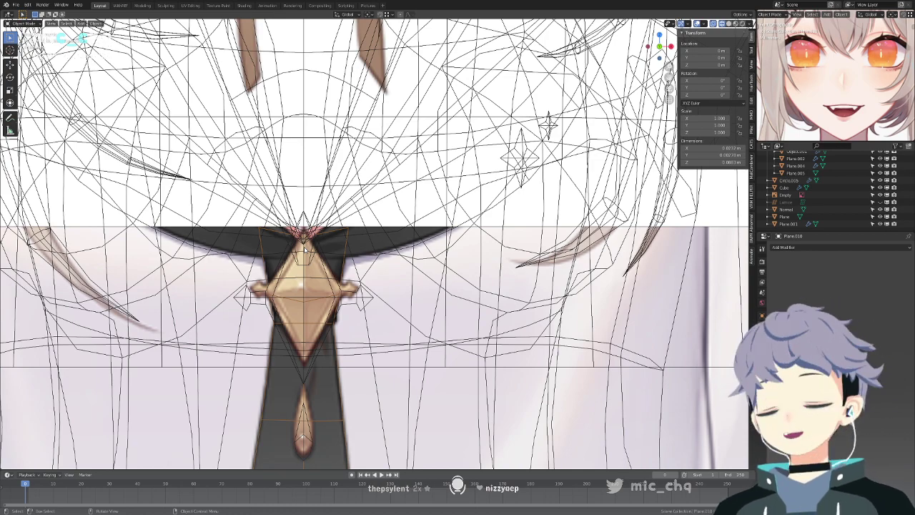
scroll(305, 249, "down", 2)
key("shift+z")
key("Tab")
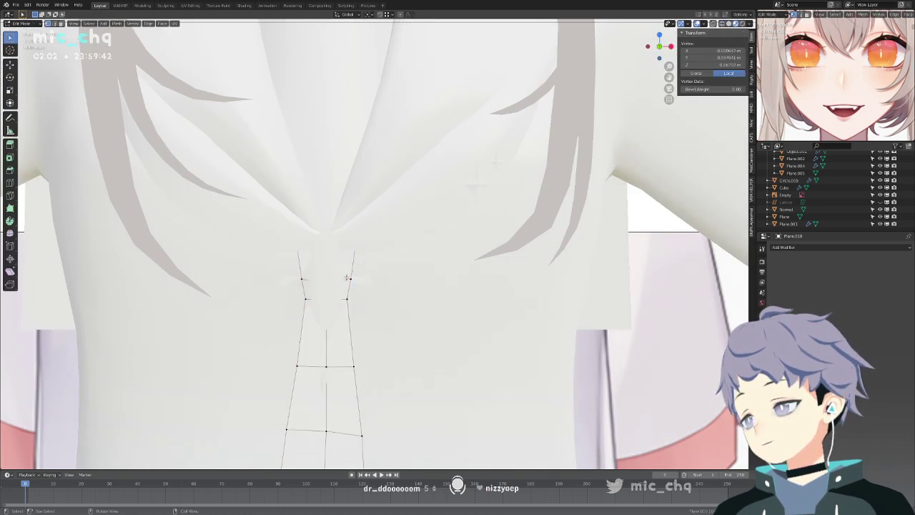
Separate the necktie mesh into a knot and a tail, and raise the knot's top centre vertex along Z.
key("shift+z")
key("a")
key("p")
left_click(322, 236)
left_click(333, 240)
key("g")
key("z")
left_click(333, 237)
key("shift+z")
middle_click_drag(398, 233, 360, 232)
key("Tab")
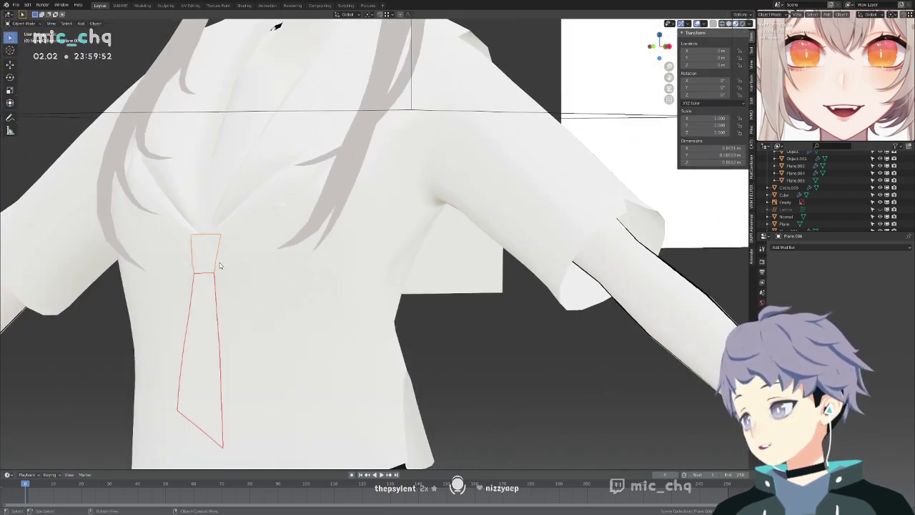
UV-unwrap all faces of the necktie's tail with the Angle Based method.
left_click(209, 268)
left_click(213, 286)
key("Tab")
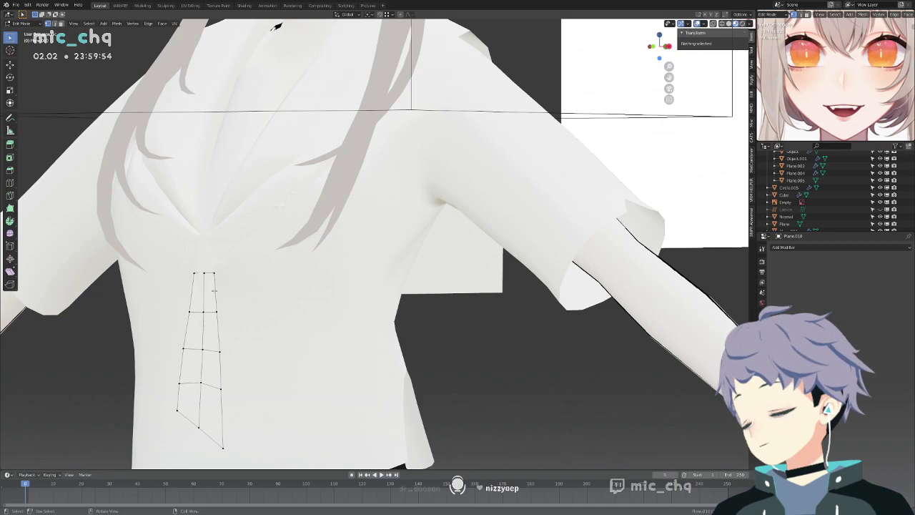
key("KP_1")
key("a")
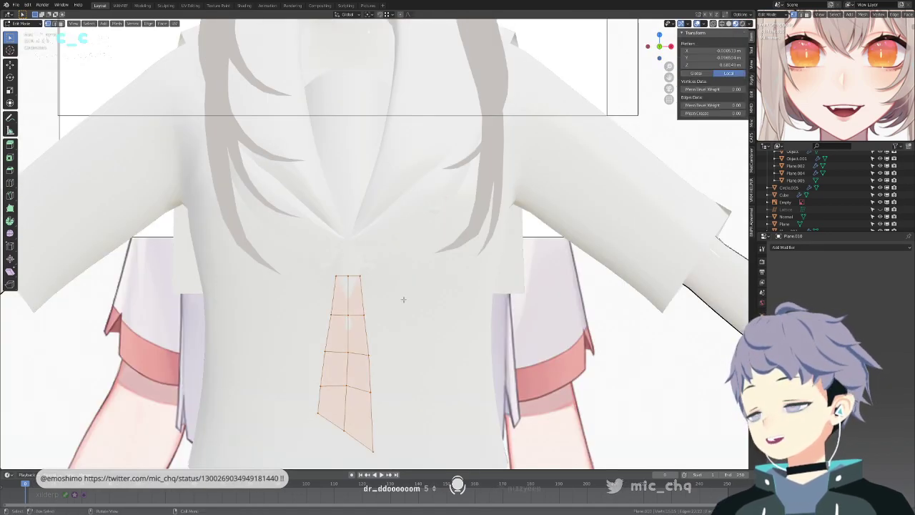
left_click(183, 26)
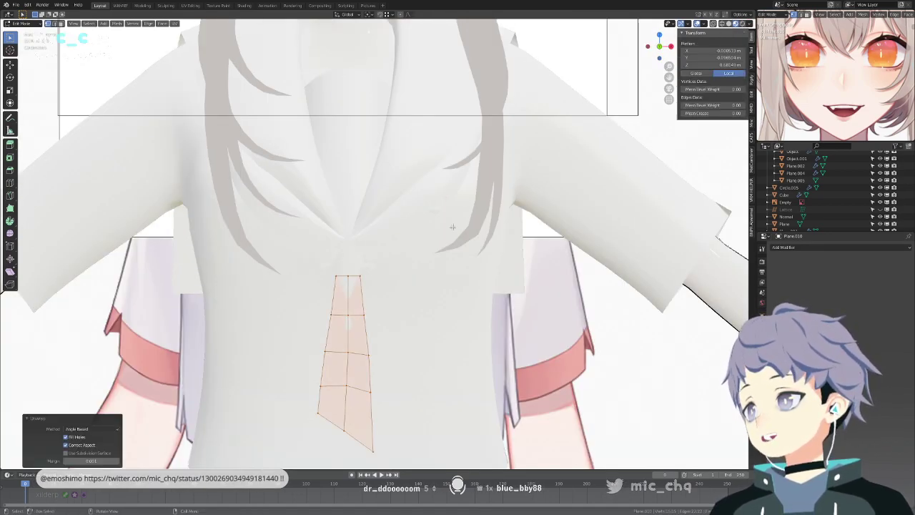
Edit the necktie's knot and move its whole mesh along the Y axis in front of the chest.
key("Tab")
left_click(355, 255)
left_click(358, 255)
key("Tab")
middle_click_drag(461, 251, 389, 260)
key("g")
key("x")
key("y")
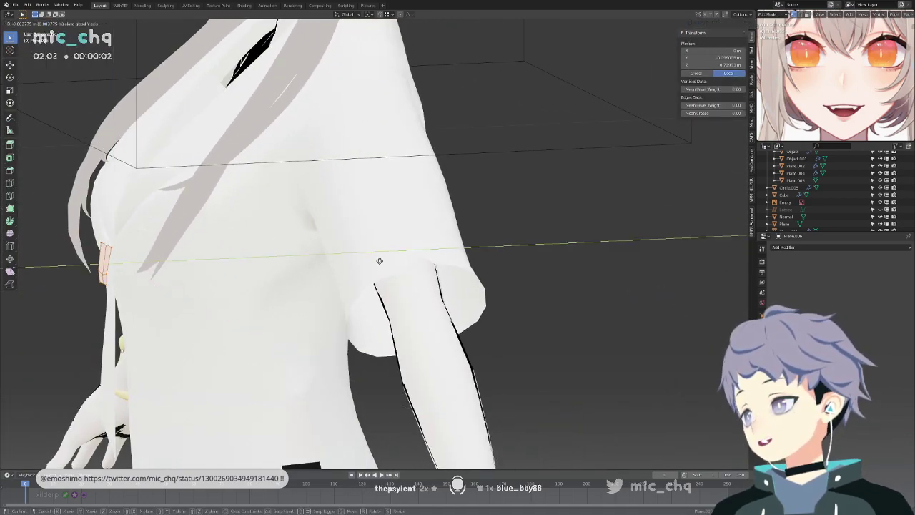
left_click(379, 260)
Dissolve the surplus horizontal edges of the knot.
middle_click_drag(188, 251, 258, 256)
key("x")
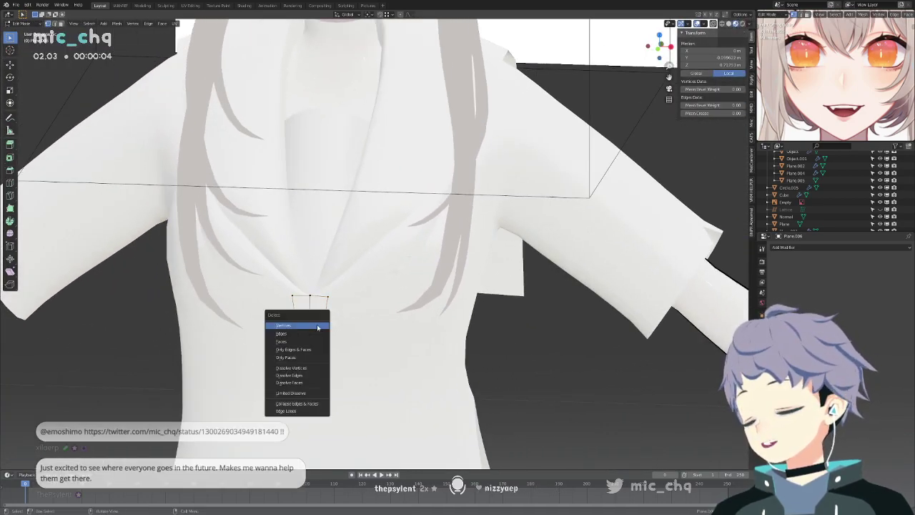
left_click(319, 370)
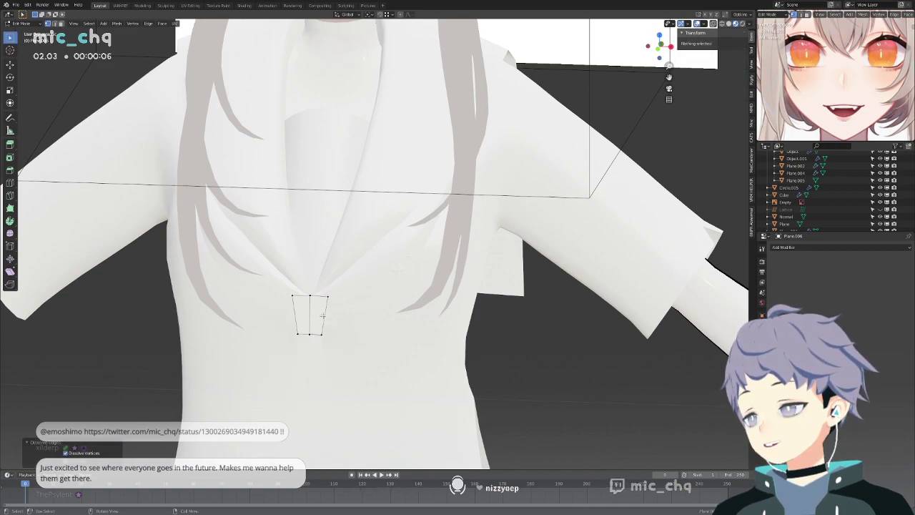
Extrude all faces of the knot along their normal to give the flat piece thickness.
middle_click_drag(323, 314, 319, 282)
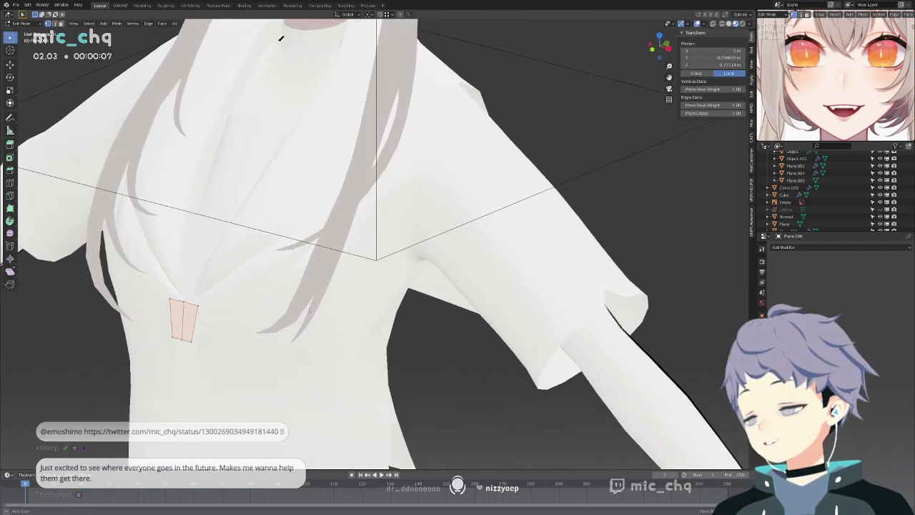
key("e")
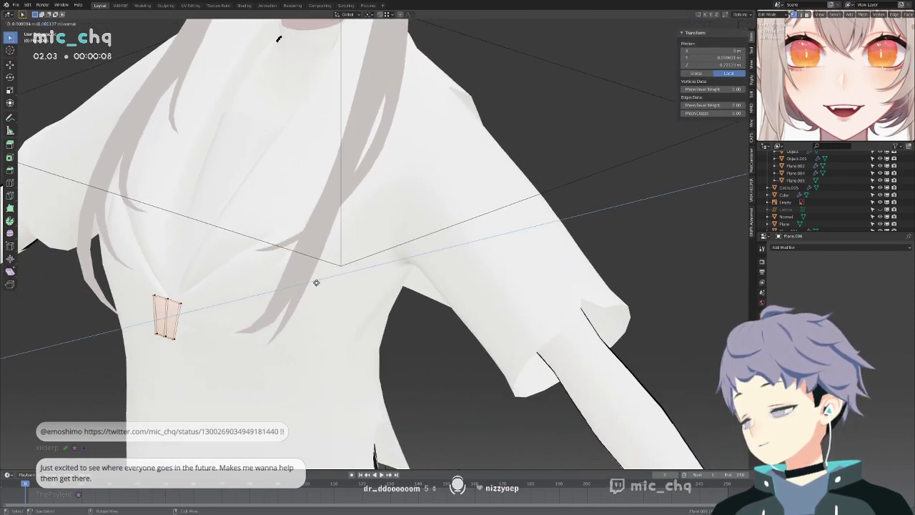
left_click(312, 286)
key("KP_3")
key("KP_1")
Add a centred horizontal loop cut across the knot and a second loop around the middle of its thickness.
scroll(361, 244, "up", 5)
key("ctrl+r")
left_click(310, 247)
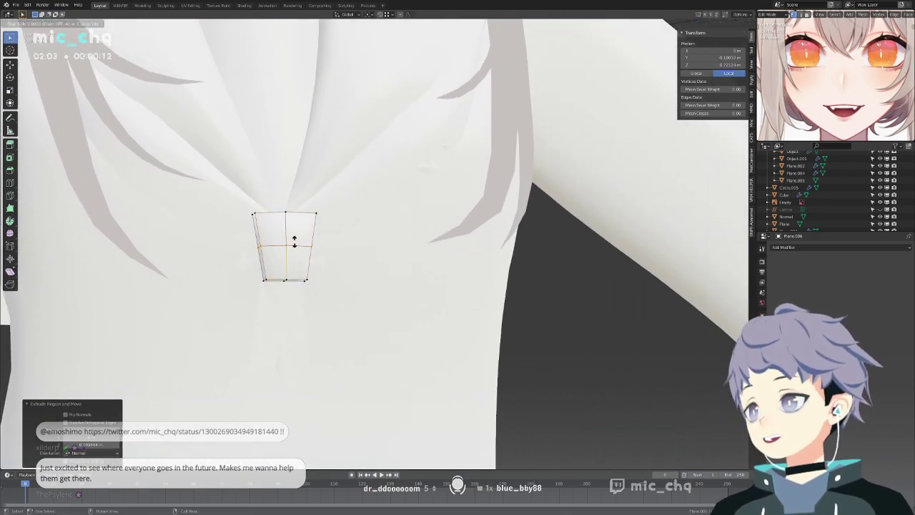
right_click(311, 247)
middle_click_drag(311, 247, 388, 156)
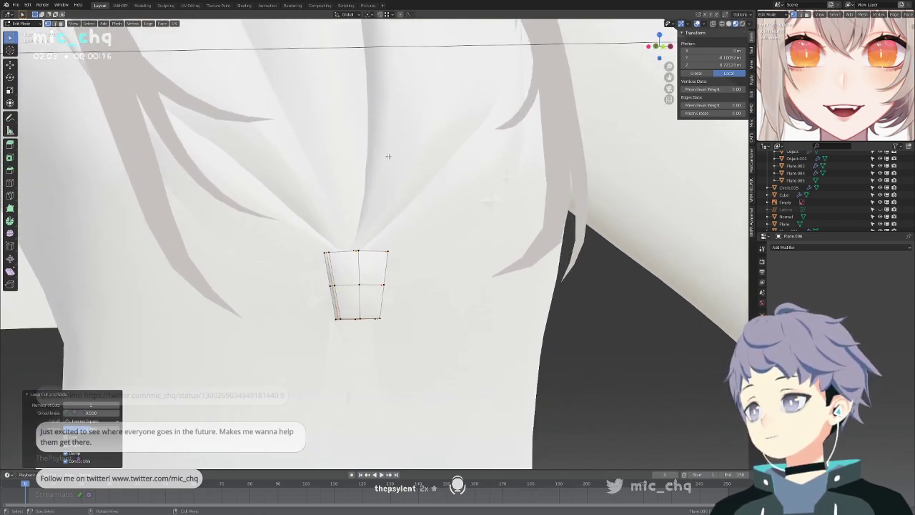
key("KP_Decimal")
scroll(388, 163, "down", 2)
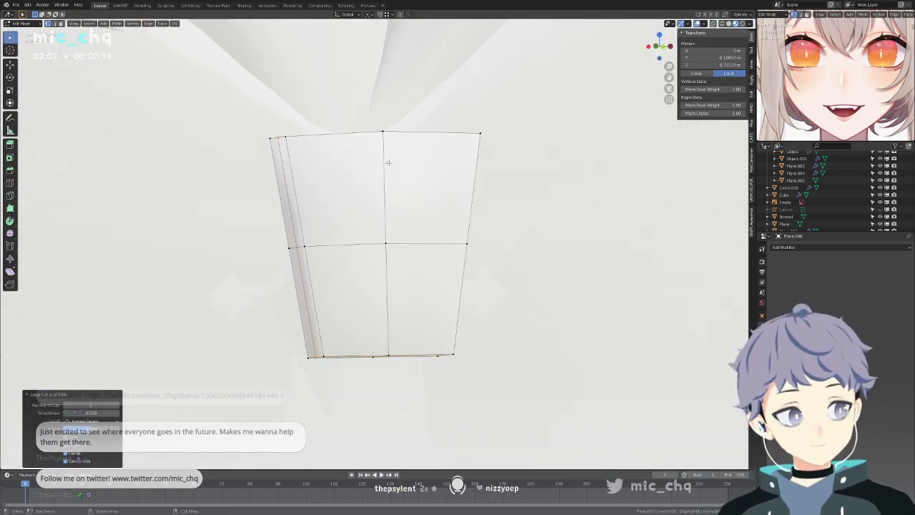
middle_click_drag(390, 177, 436, 159)
key("alt+z")
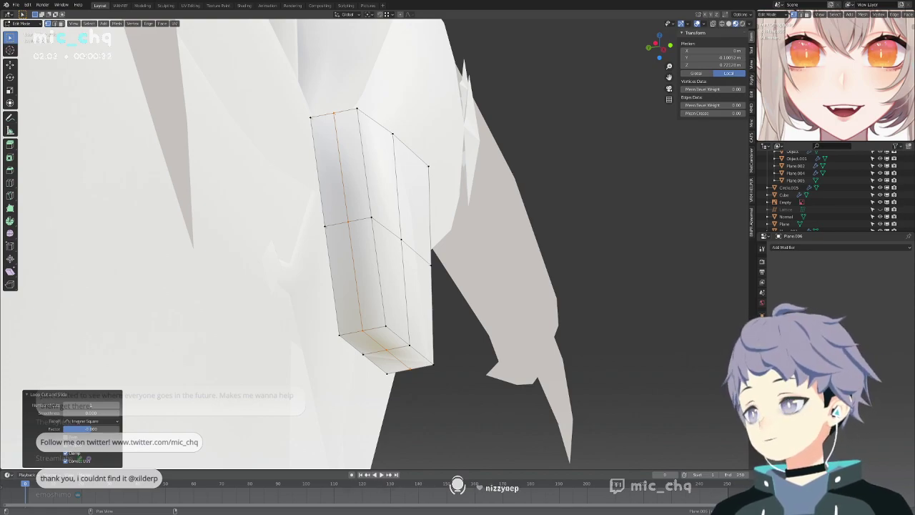
key("KP_1")
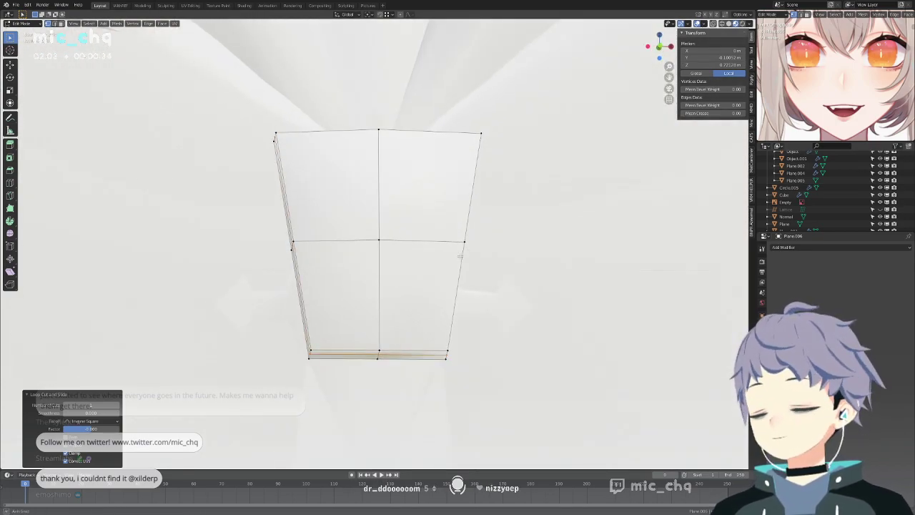
key("s")
key("Escape")
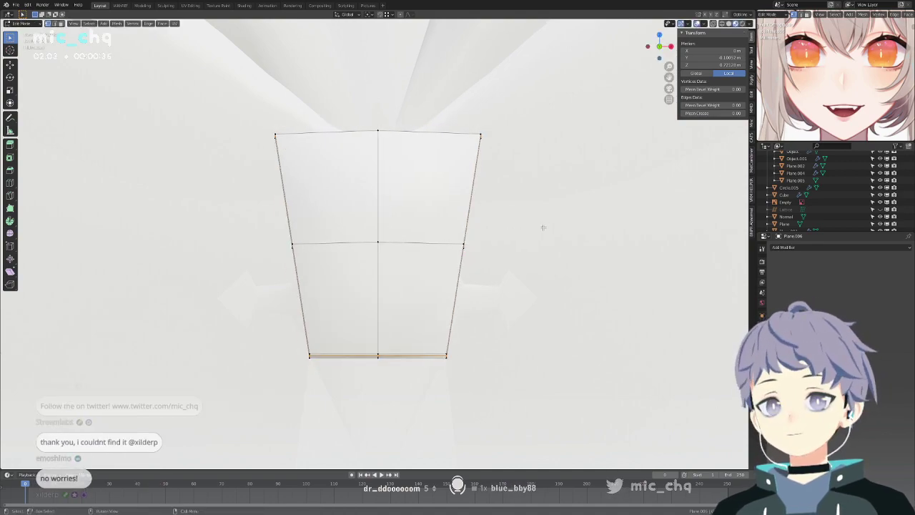
Select the whole knot mesh and add a Subdivision modifier to it.
key("a")
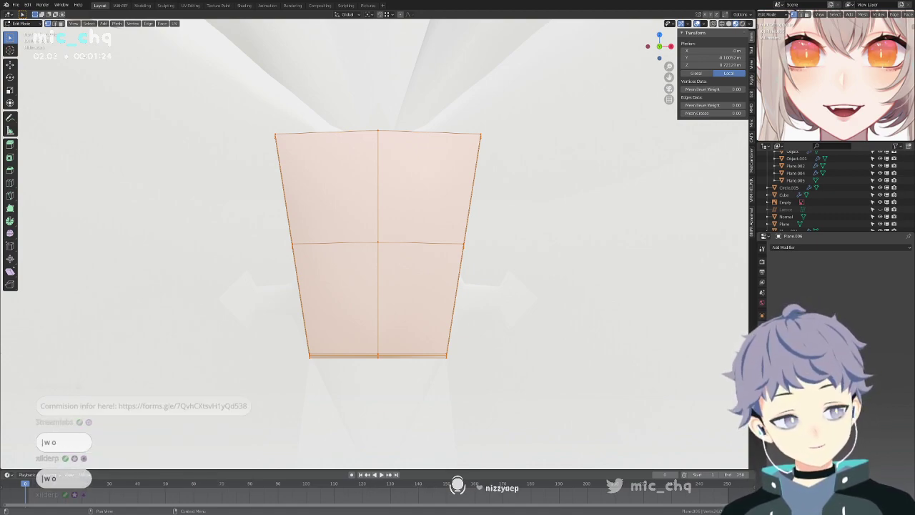
key("alt+a")
key("a")
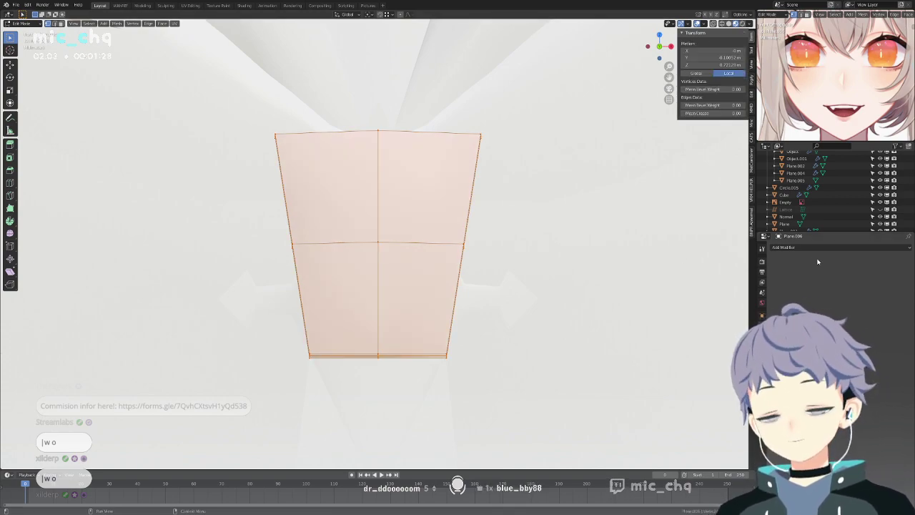
left_click(810, 248)
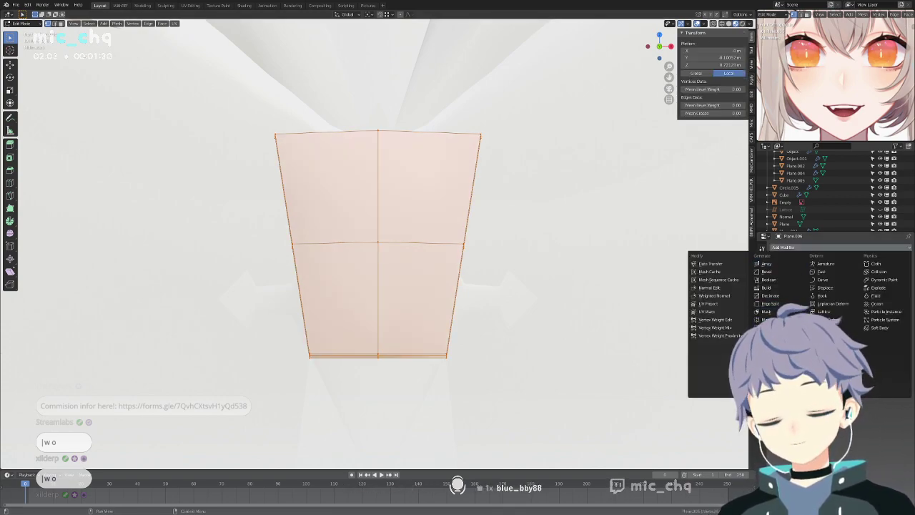
left_click(785, 367)
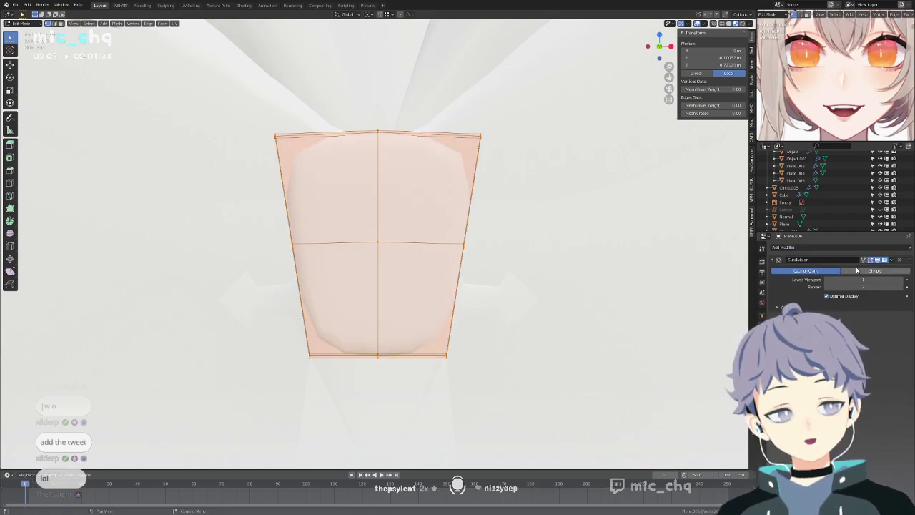
left_click(480, 161, "alt")
mouse_move(482, 203)
middle_mouse_down()
mouse_move(426, 202)
mouse_move(474, 200)
middle_mouse_up()
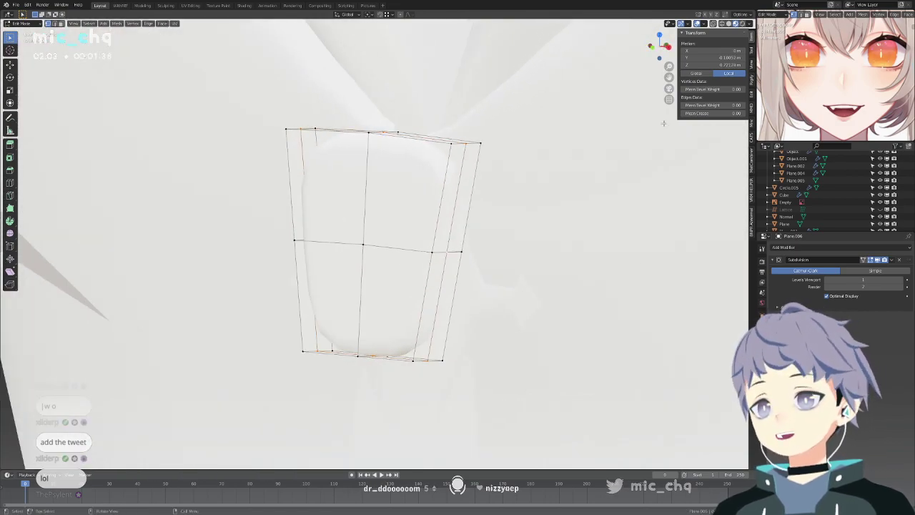
left_click_drag(708, 113, 744, 113)
key("ctrl+z")
Add edge crease to the front and rear outline edges on both sides of the knot and check the smoothed shape.
left_click(451, 174, "alt")
middle_click_drag(393, 176, 453, 213)
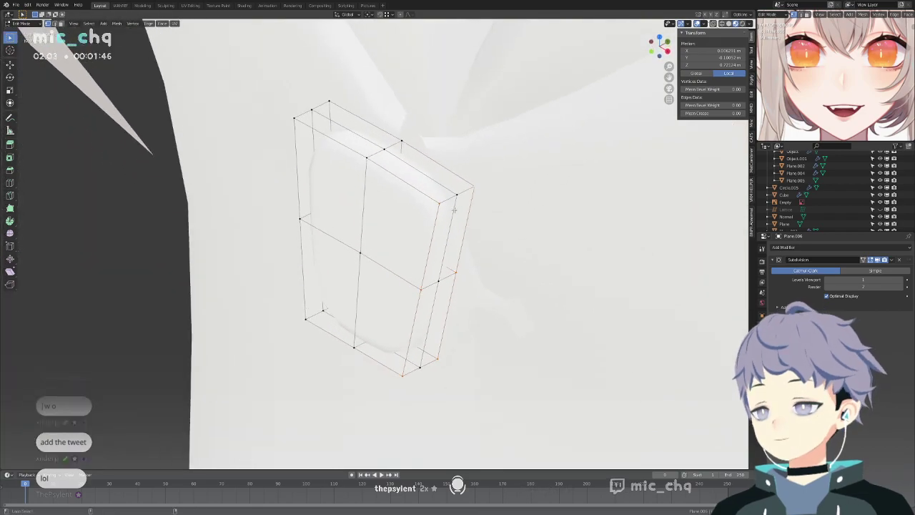
left_click_drag(715, 113, 744, 113)
middle_click_drag(376, 198, 451, 189)
left_click(316, 216, "alt")
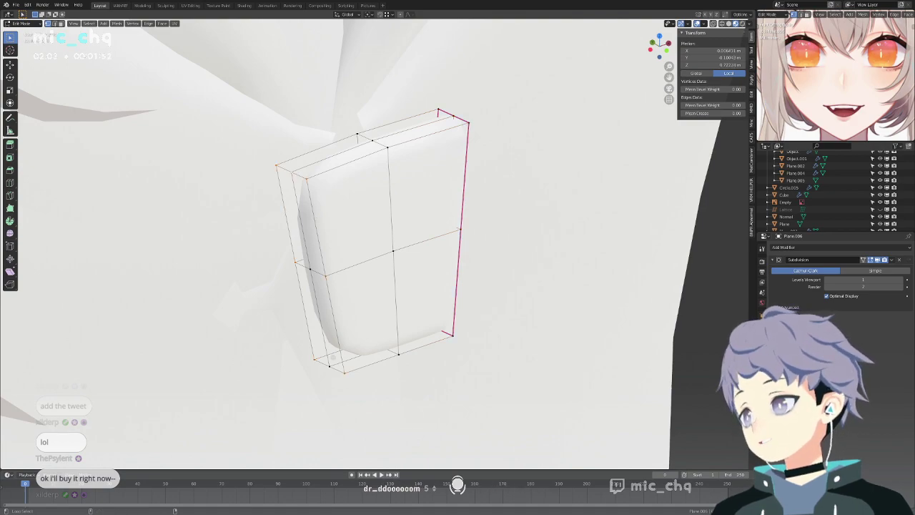
left_click_drag(715, 113, 743, 113)
mouse_move(538, 200)
middle_mouse_down()
mouse_move(490, 191)
mouse_move(395, 198)
mouse_move(482, 146)
mouse_move(455, 131)
middle_mouse_up()
key("Tab")
key("shift+z")
key("shift+z")
Try to move the loop around the middle of the knot's thickness, and its bottom edges, along Z.
key("Tab")
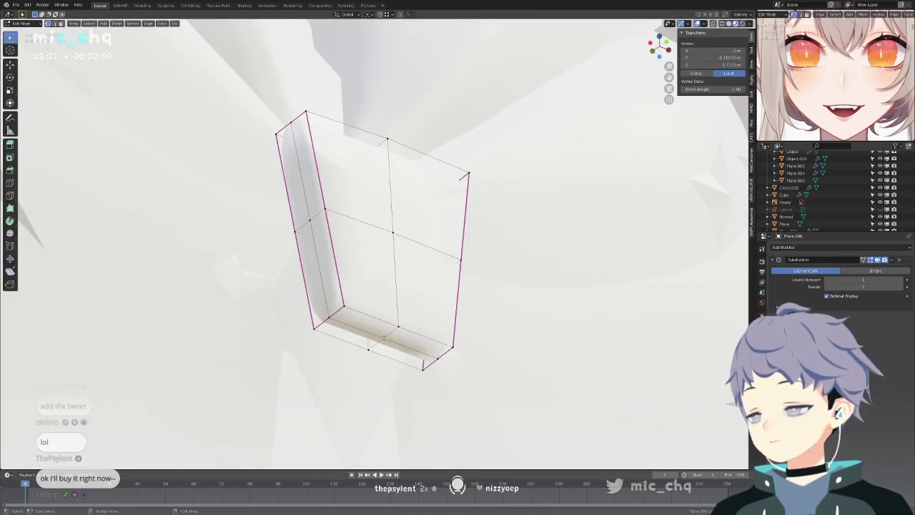
left_click(399, 347, "alt")
key("g")
key("z")
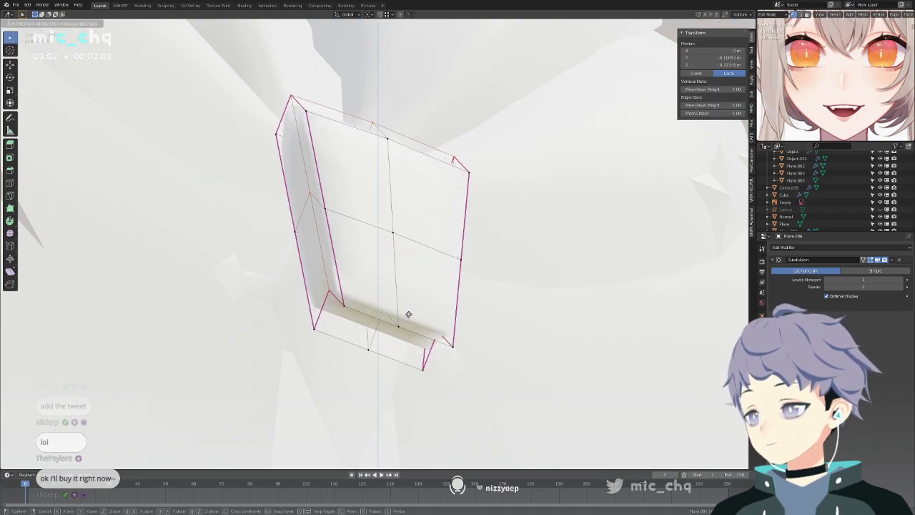
left_click(410, 309)
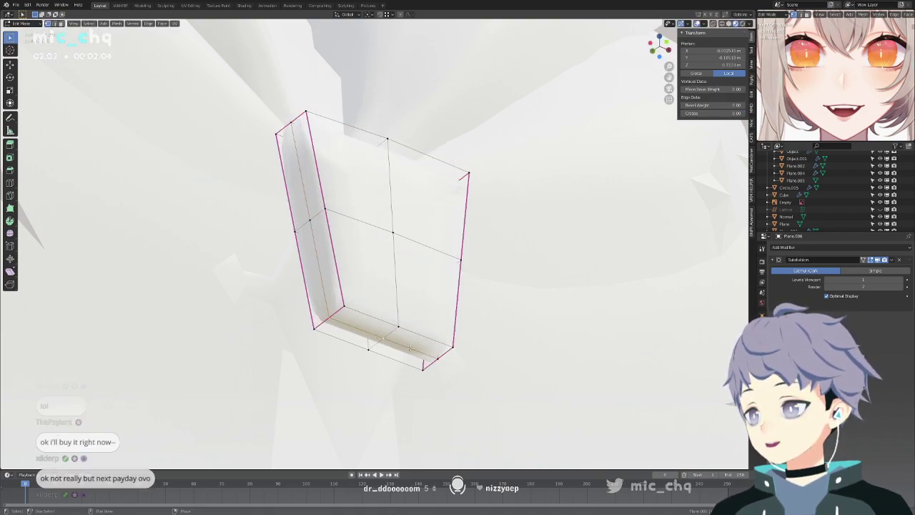
key("g")
key("z")
left_click(433, 328)
middle_click_drag(361, 250, 356, 298)
key("Tab")
key("Tab")
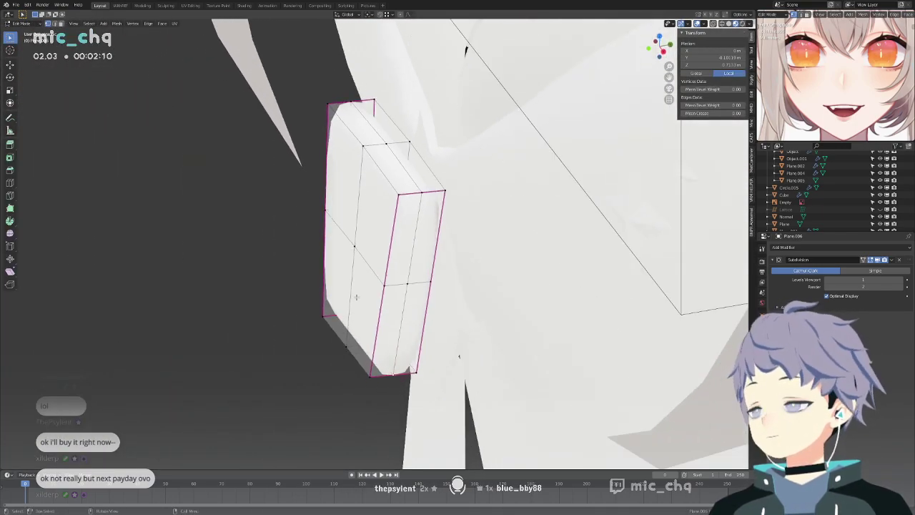
Move the whole knot along Y toward the chest.
key("a")
key("g")
key("y")
left_click(484, 275)
middle_click_drag(478, 274, 494, 247)
In side view, rotate the whole knot slightly and nudge it along Y toward the body.
key("KP_3")
key("r")
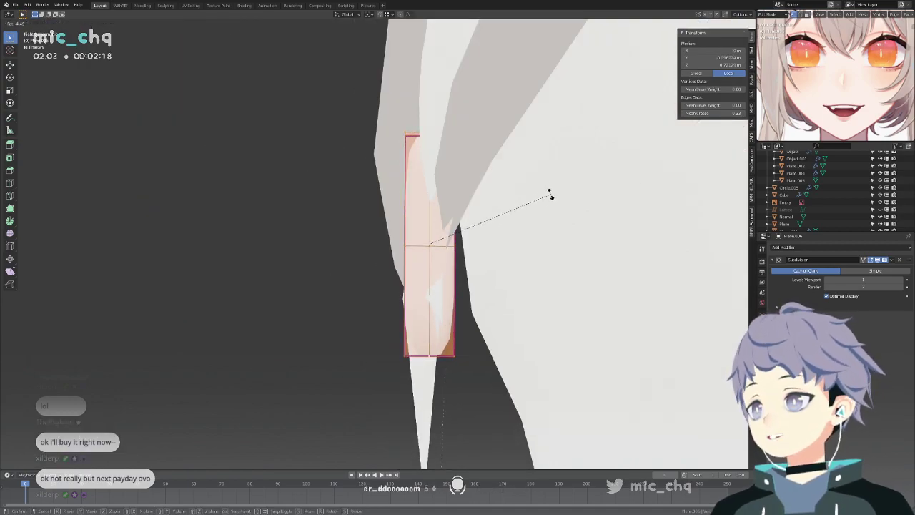
left_click(550, 193)
key("g")
key("y")
left_click(552, 194)
Switch to Object Mode and compare the finished knot with the reference drawing in front wireframe view.
key("ctrl+Tab")
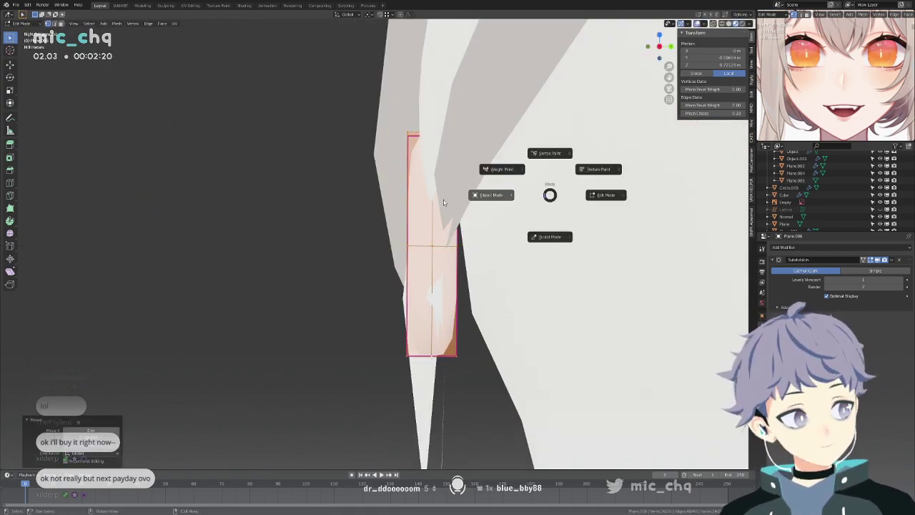
left_click(447, 203)
key("shift+z")
middle_click_drag(443, 202, 542, 208)
key("KP_1")
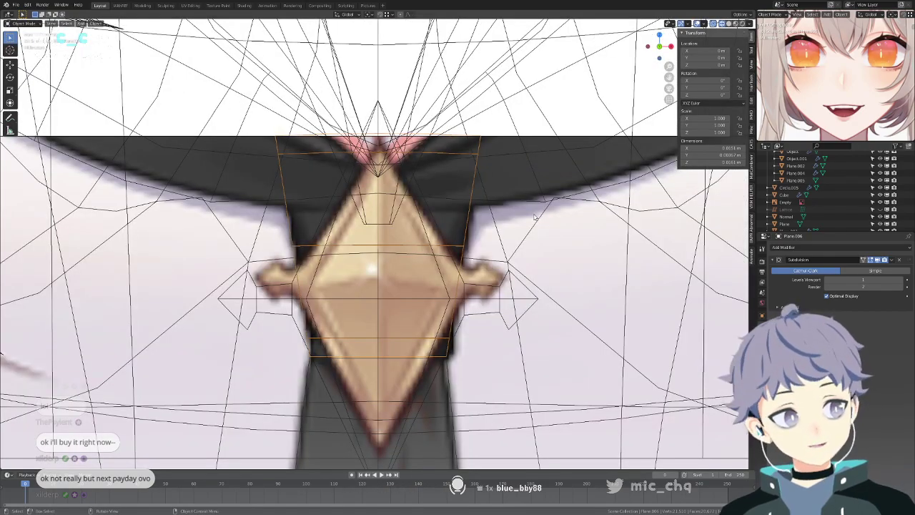
Compare the necktie knot and pendant with the reference drawing in front view, switching between wireframe and solid shading.
key("shift+z")
scroll(534, 217, "down", 4)
key("shift+z")
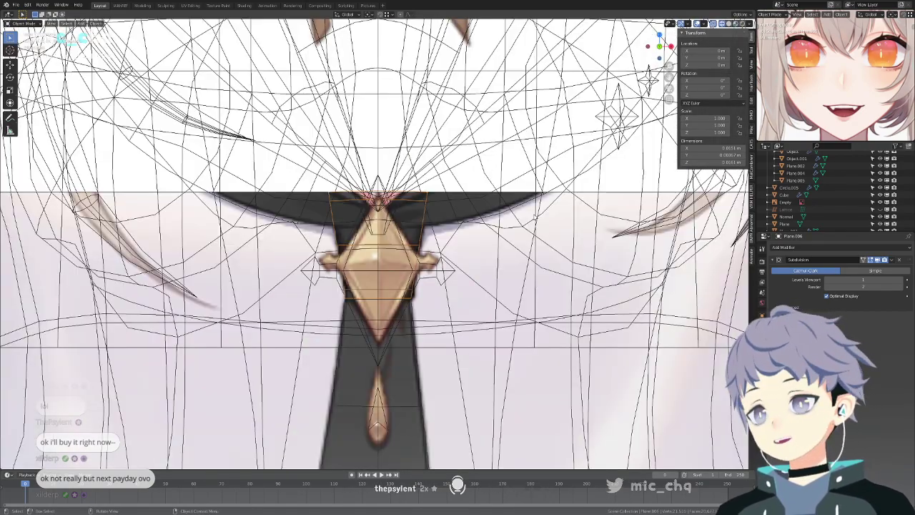
key("shift+z")
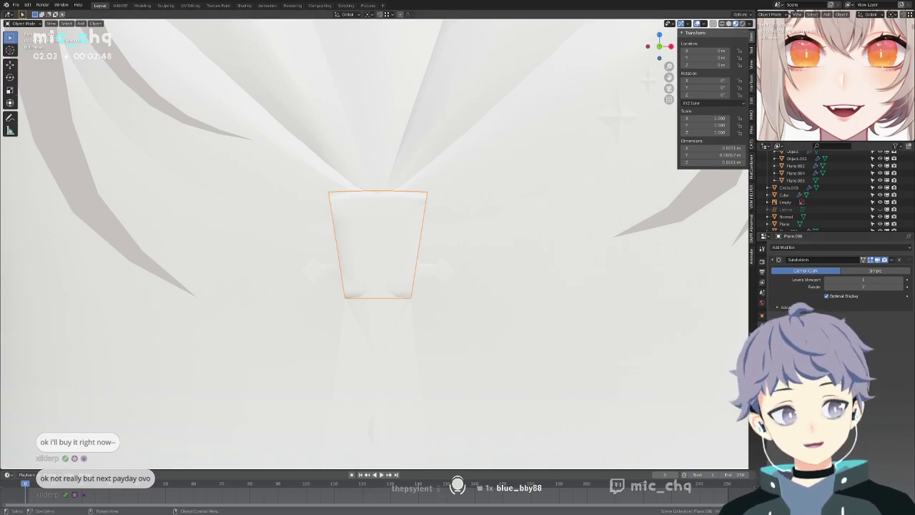
middle_click_drag(421, 282, 433, 283)
key("KP_1")
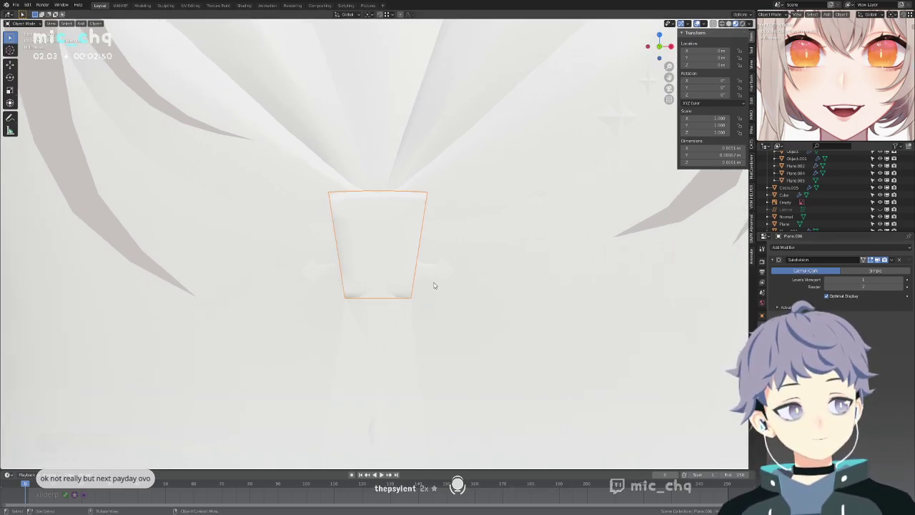
key("shift+z")
scroll(433, 285, "down", 5)
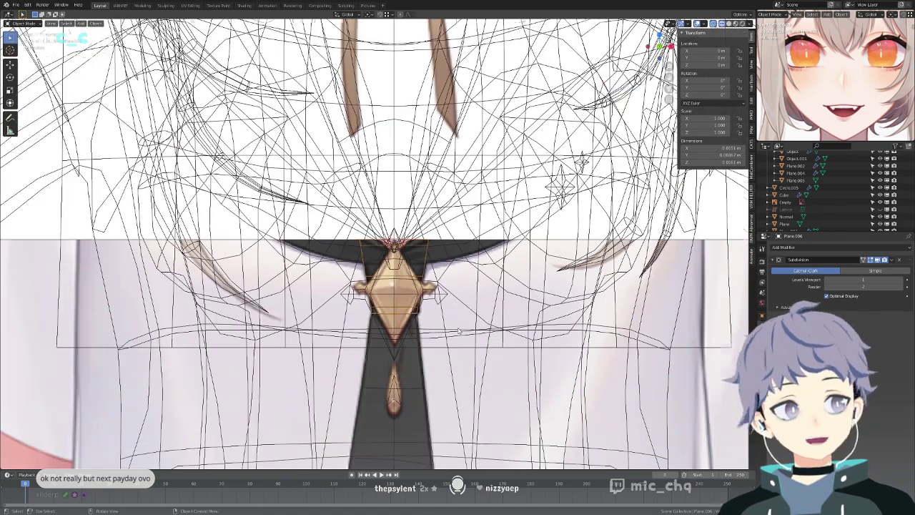
key("shift+z")
key("Tab")
key("Tab")
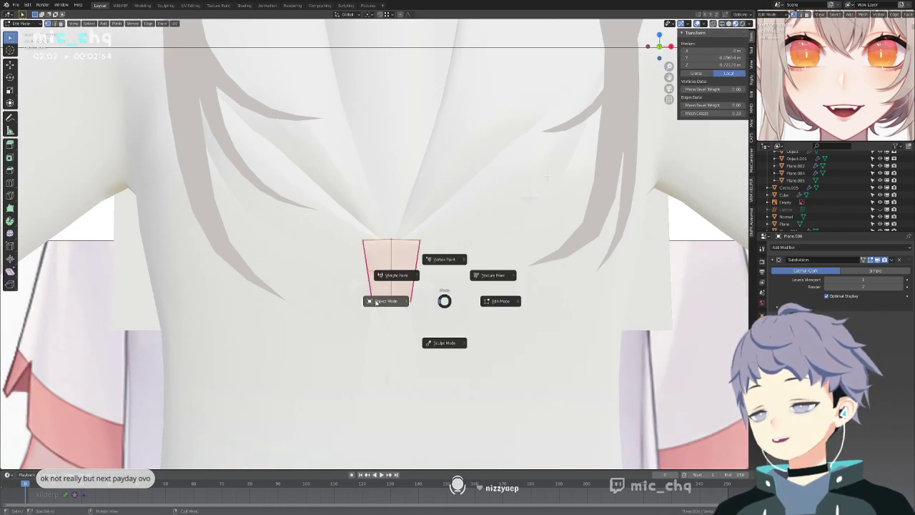
Select the pendant and nudge its mesh into place over the necktie knot, checking it in front wireframe view.
left_click(423, 283)
left_click(421, 283)
middle_click_drag(424, 284, 462, 286)
key("Tab")
key("g")
middle_click_drag(462, 286, 469, 279)
left_click(457, 288)
key("KP_1")
key("g")
left_click(469, 270)
key("g")
left_click(469, 279)
key("shift+z")
key("Tab")
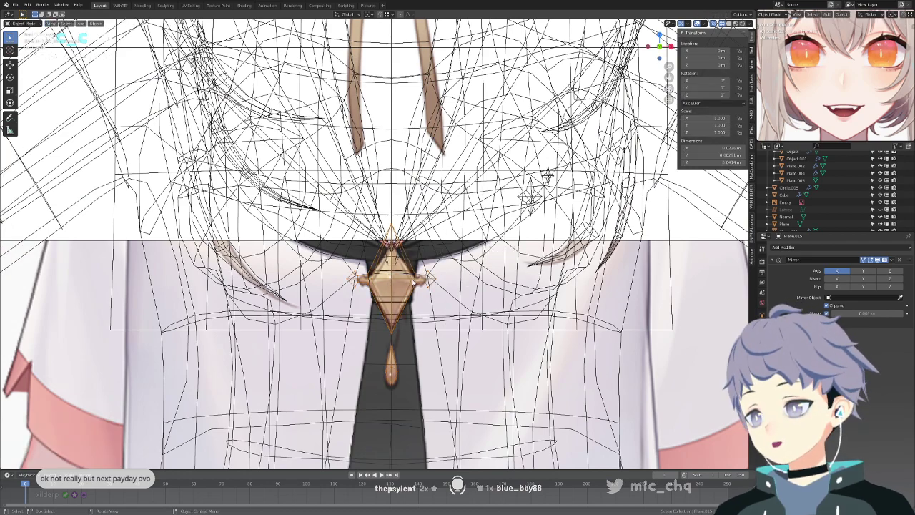
Inspect the necktie's tail and knot meshes in Object and Edit Mode against the shirt and reference drawing.
key("shift+z")
left_click(418, 359)
key("Tab")
key("Tab")
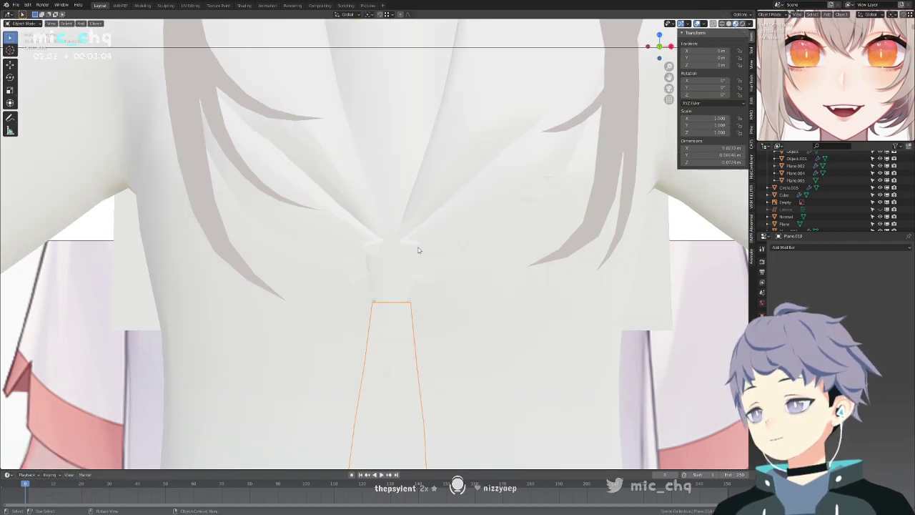
left_click(414, 252)
key("Tab")
key("alt+a")
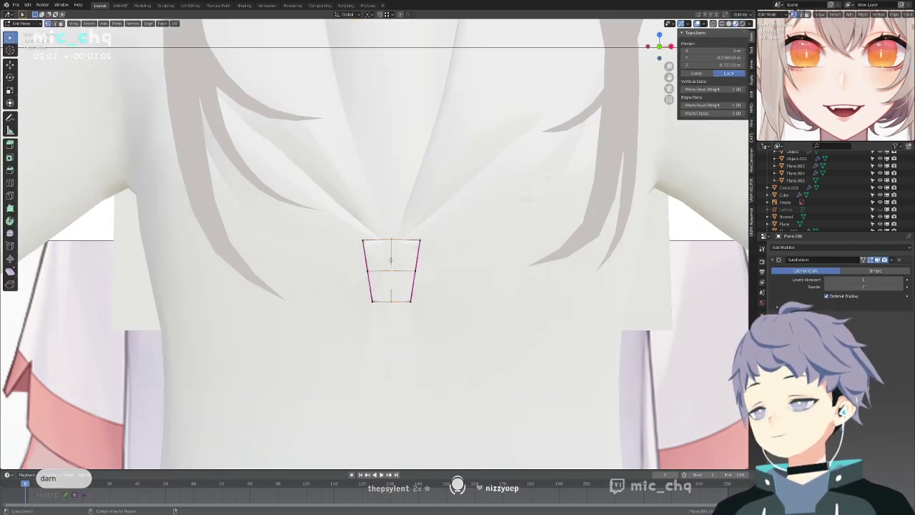
key("ctrl+shift+r")
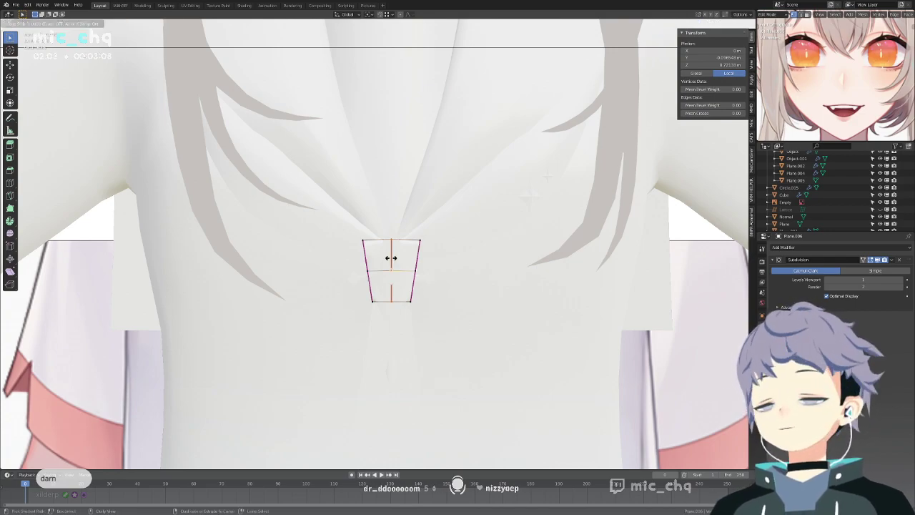
left_click(418, 249)
key("Tab")
key("shift+z")
key("shift+z")
Open the dark neck scarf's mesh for editing and move its bottom-centre vertex along Z in front wireframe view.
left_click(441, 236)
key("Tab")
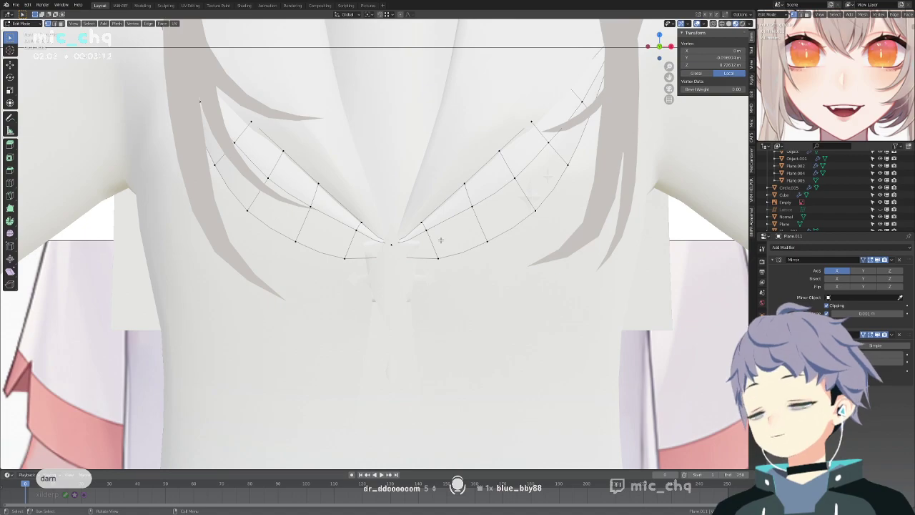
key("shift+z")
left_click(439, 254)
key("shift+z")
key("shift+z")
left_click(393, 256)
key("g")
middle_click(395, 254)
left_click(394, 252)
Move the vertex beside the centre on the scarf's lower edge along Z.
left_click(441, 262)
key("g")
middle_click(462, 256)
left_click(462, 256)
key("shift+z")
In side wireframe view, adjust the same lower-edge scarf vertex along Y toward the chest.
key("KP_3")
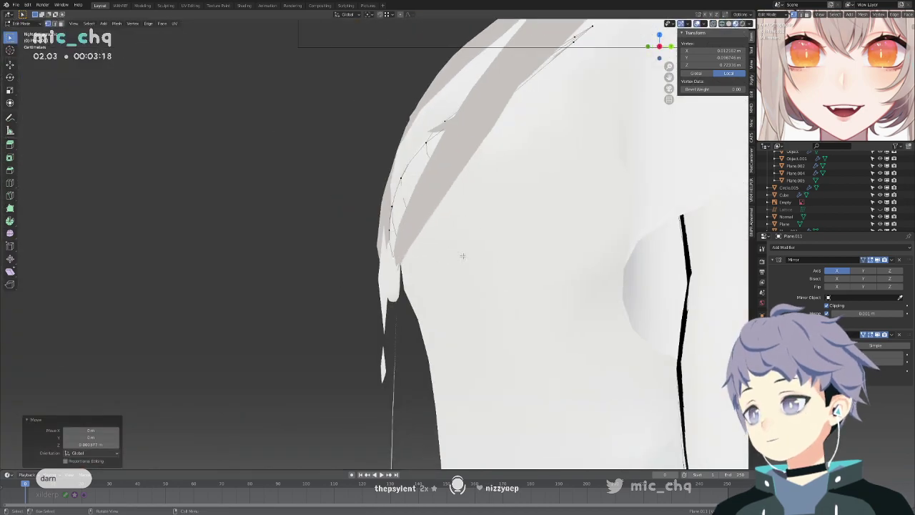
key("shift+z")
key("g")
middle_click(465, 256)
left_click(468, 256)
middle_click_drag(468, 255, 472, 286)
key("g")
middle_click(473, 286)
left_click(481, 287)
Move two more of the scarf's vertices along Y toward the body, and return to Object Mode in front view.
left_click(424, 302)
key("g")
middle_click(439, 301)
left_click(450, 302)
left_click(438, 283)
key("g")
middle_click(450, 284)
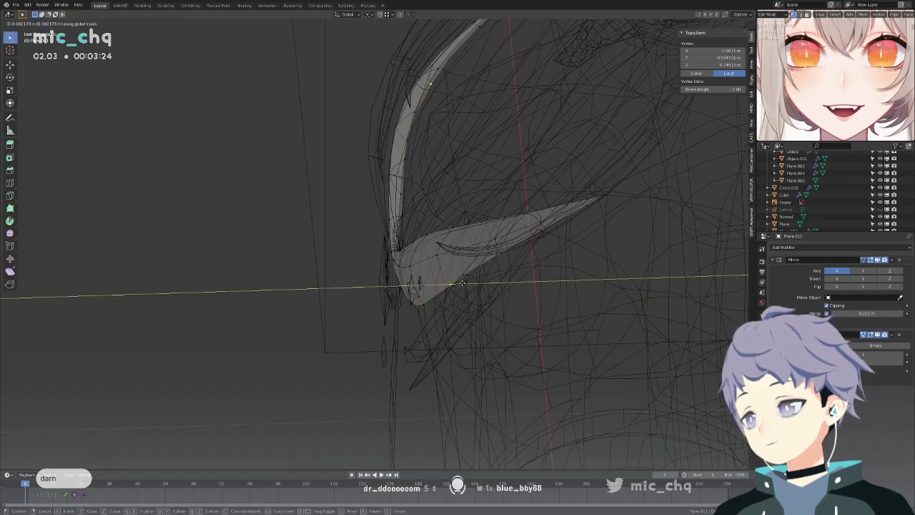
left_click(456, 284)
key("shift+z")
key("KP_1")
key("Tab")
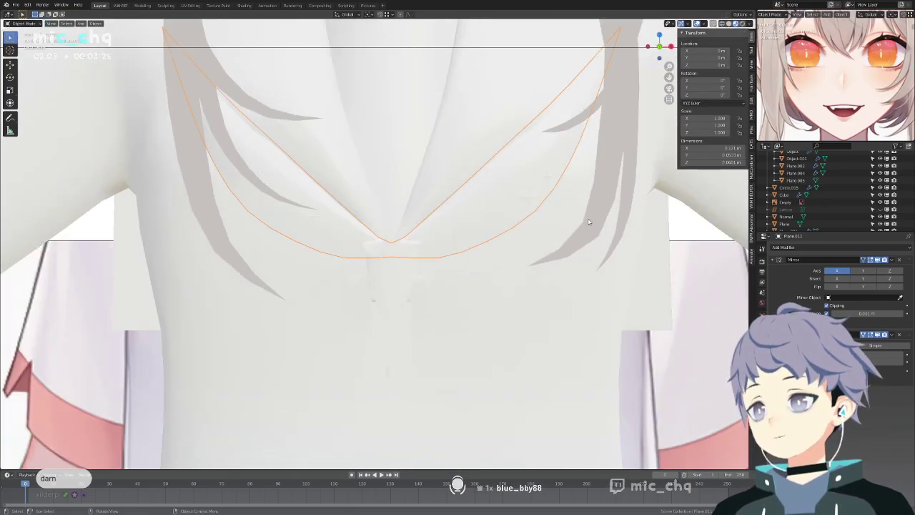
Hide the face reference image that covers the full-body outfit drawing, and return to front view.
left_click(530, 199)
key("shift+z")
key("Tab")
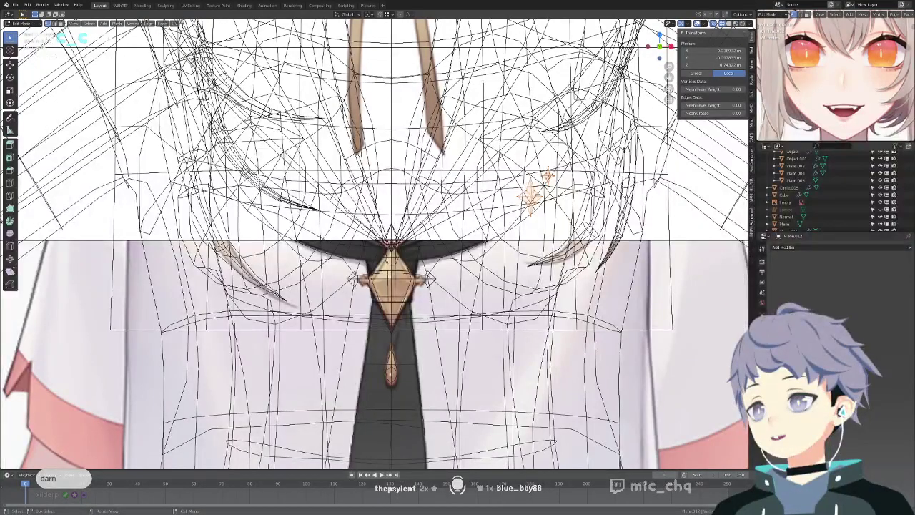
scroll(530, 198, "down", 5)
key("Tab")
middle_click_drag(582, 227, 559, 228)
left_click(697, 212)
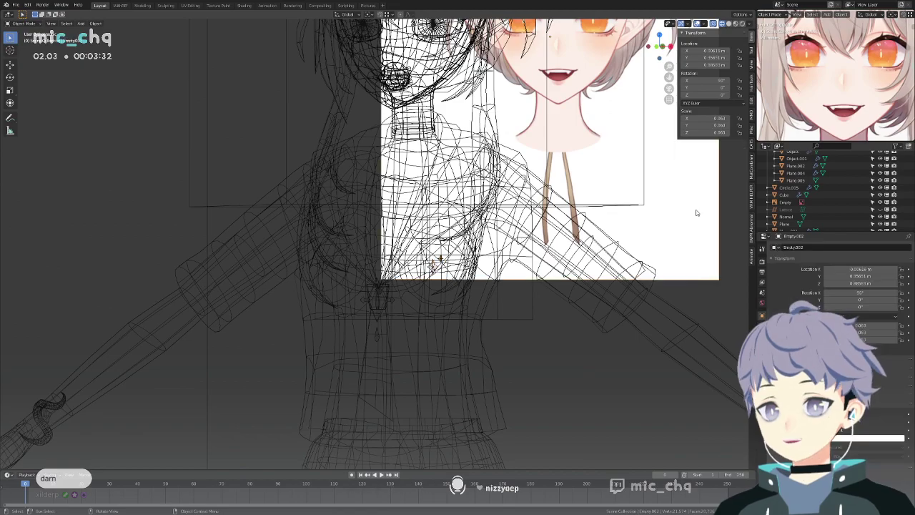
scroll(670, 214, "down", 3)
key("h")
key("KP_1")
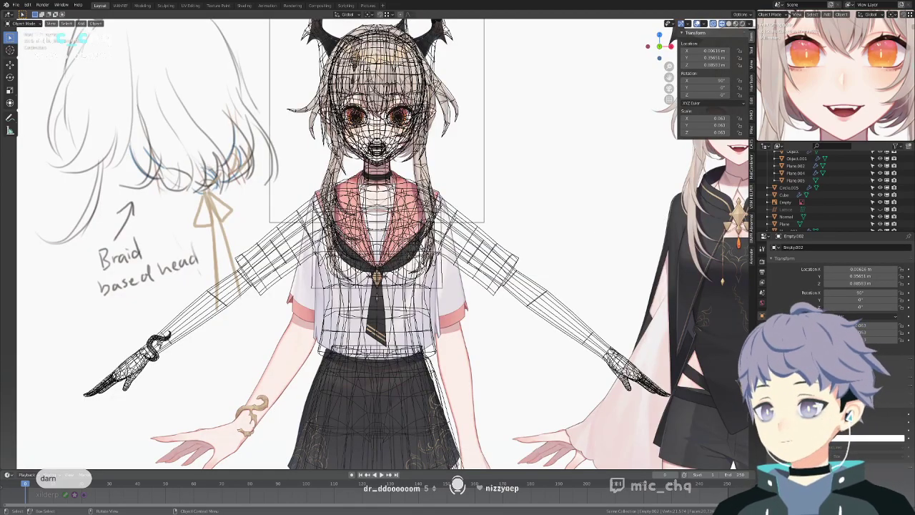
Open the two star ornaments' mesh in Edit Mode and select their outline edges one star at a time.
scroll(649, 223, "up", 6)
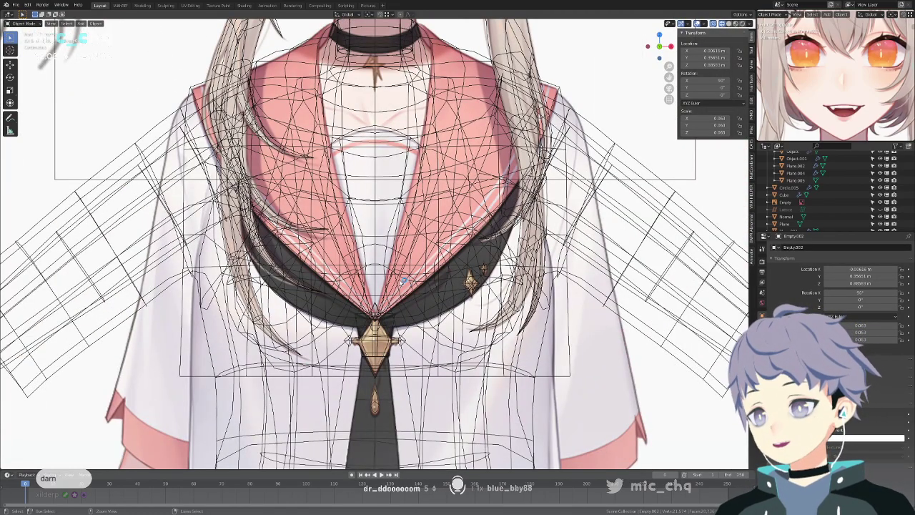
key("alt+z")
left_click(466, 284)
key("Tab")
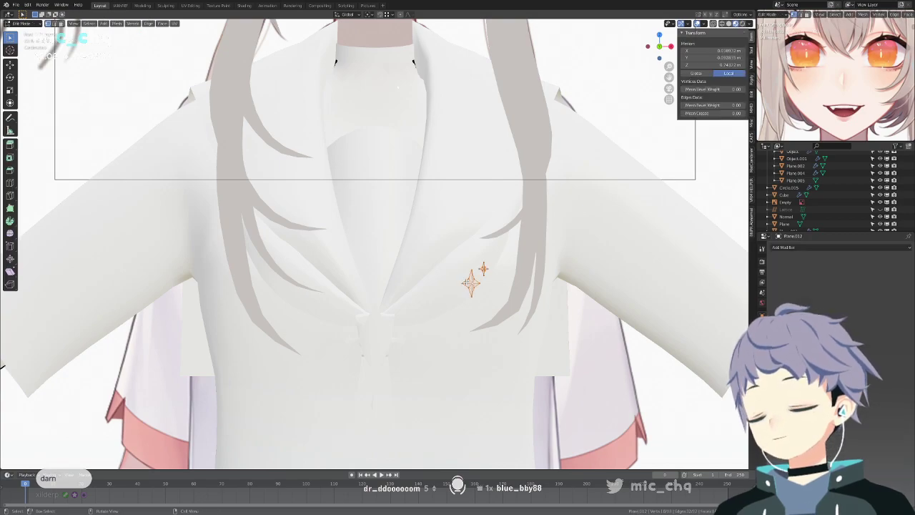
scroll(487, 282, "up", 5)
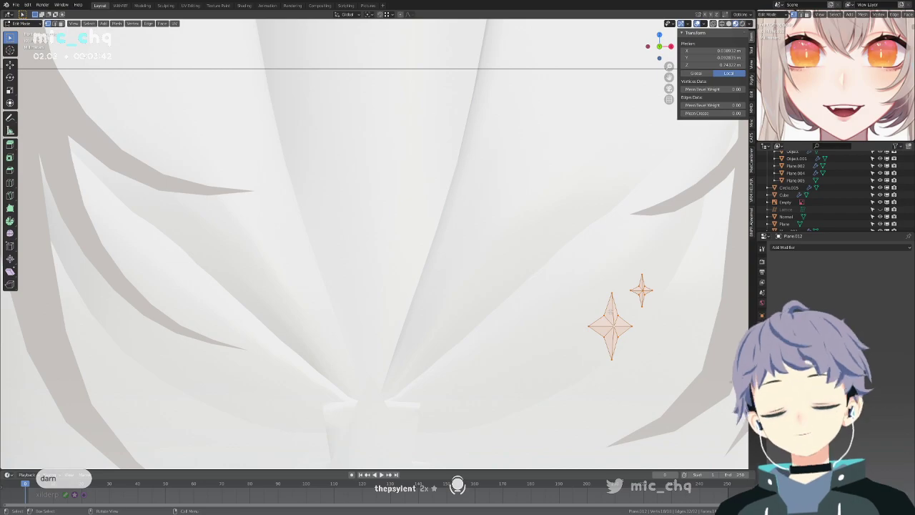
key("alt+a")
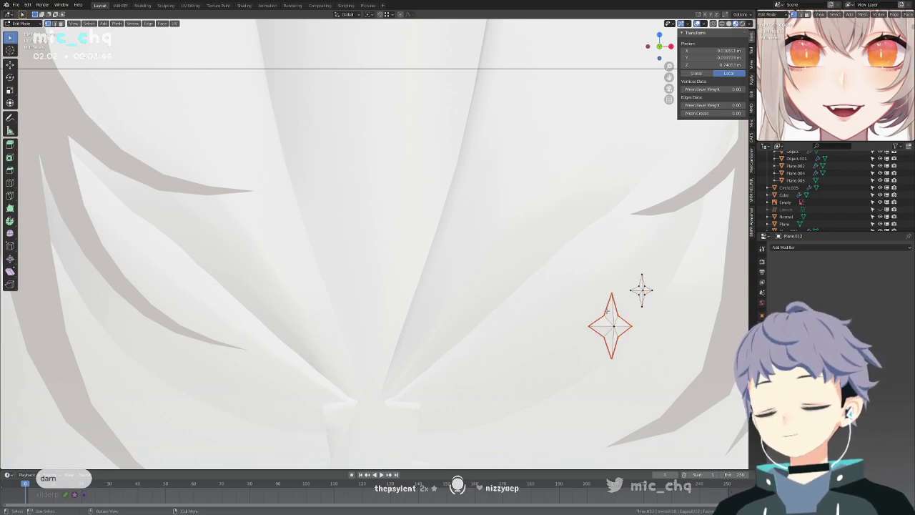
scroll(458, 243, "down", 5)
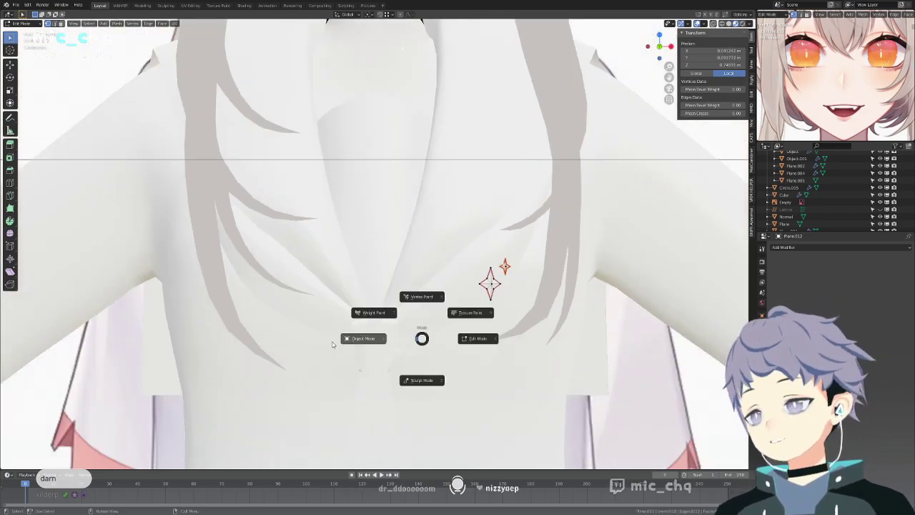
Select the outline edges of the pendant's diamond in Edit Mode for inspection, and return to Object Mode.
key("a")
key("KP_Decimal")
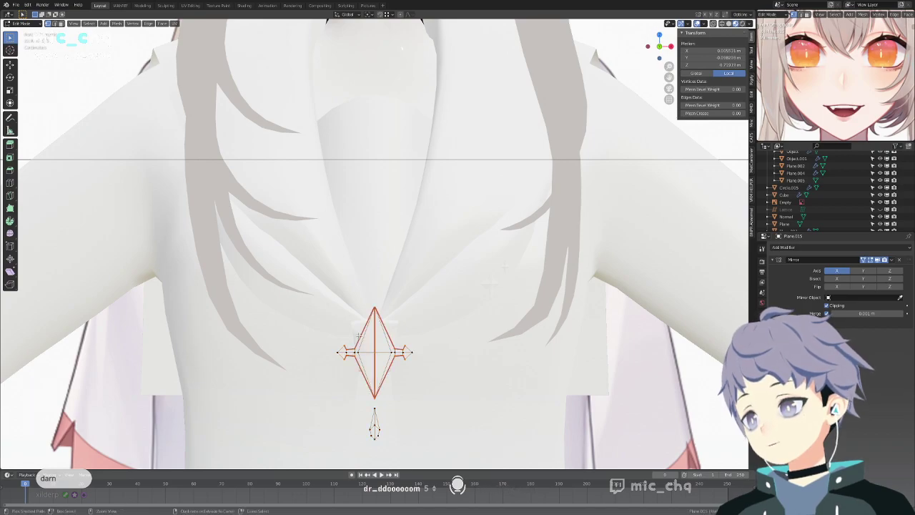
key("z")
left_click(390, 343)
key("alt+a")
key("z")
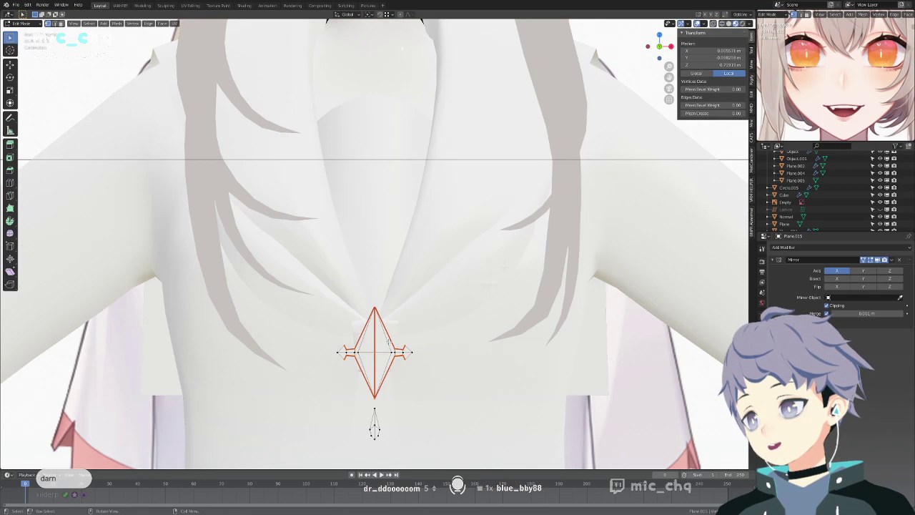
scroll(389, 344, "up", 4)
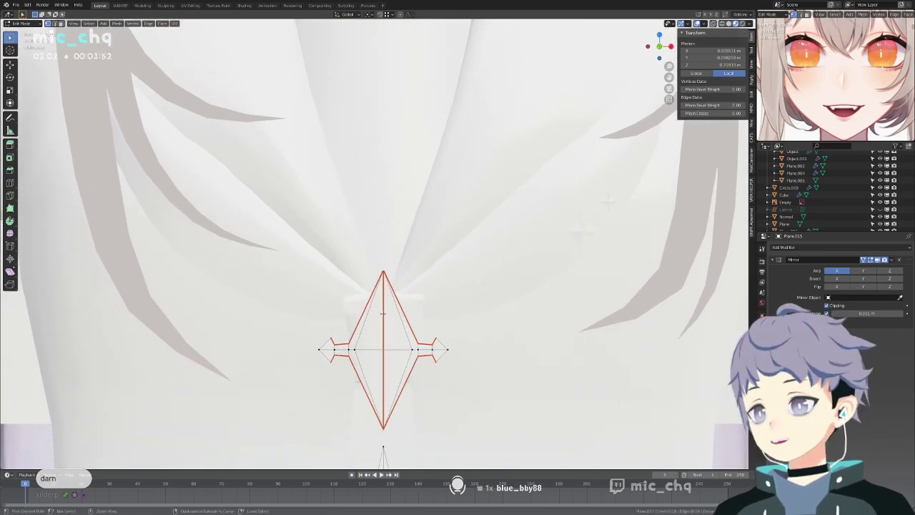
scroll(404, 308, "down", 1)
key("ctrl+Tab")
left_click(344, 320)
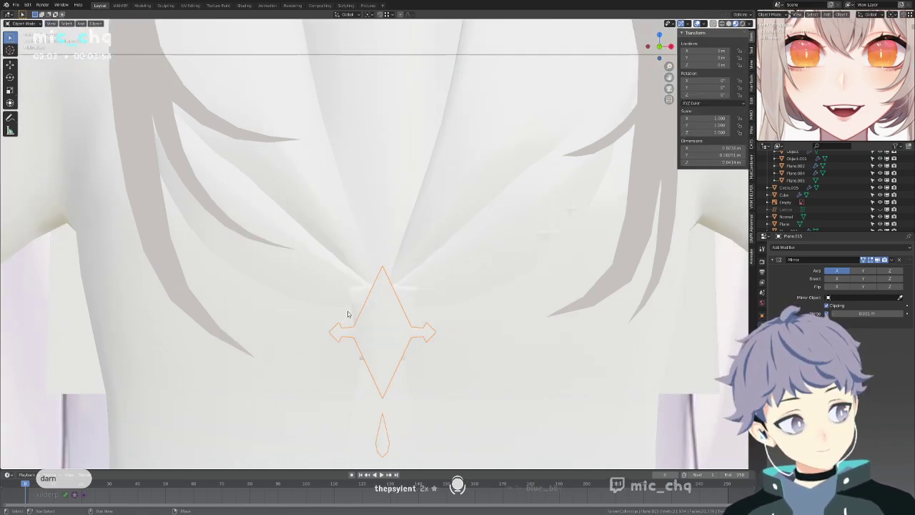
Scale up the pendant's teardrop and adjust its vertices to match the reference drawing.
middle_click_drag(410, 370, 426, 249, "shift")
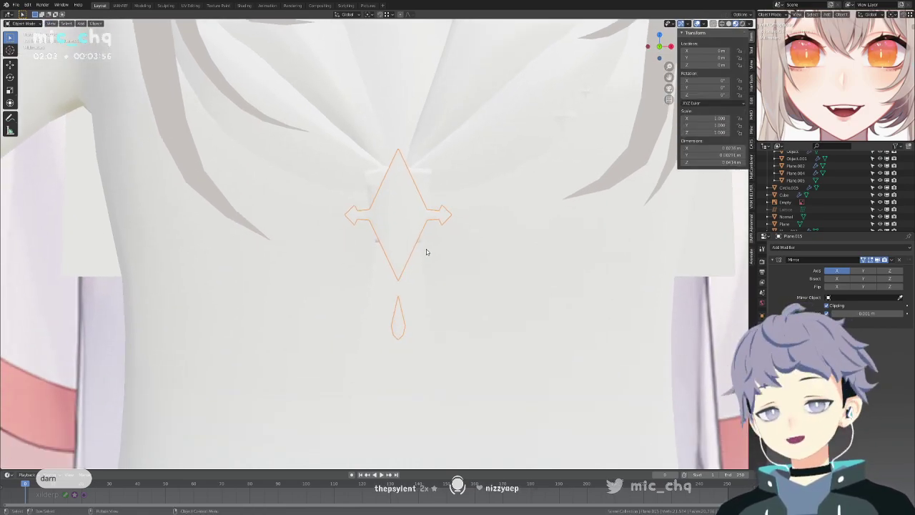
key("Tab")
key("alt+z")
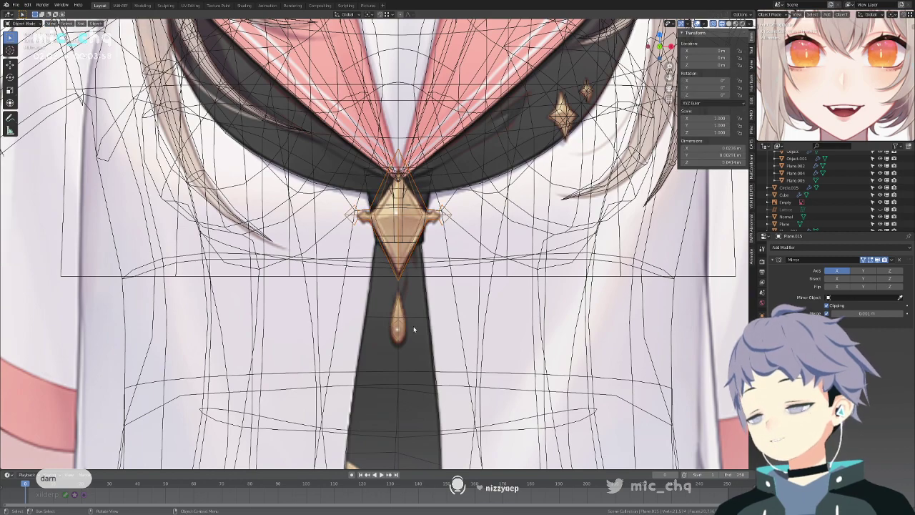
left_click_drag(376, 288, 440, 361)
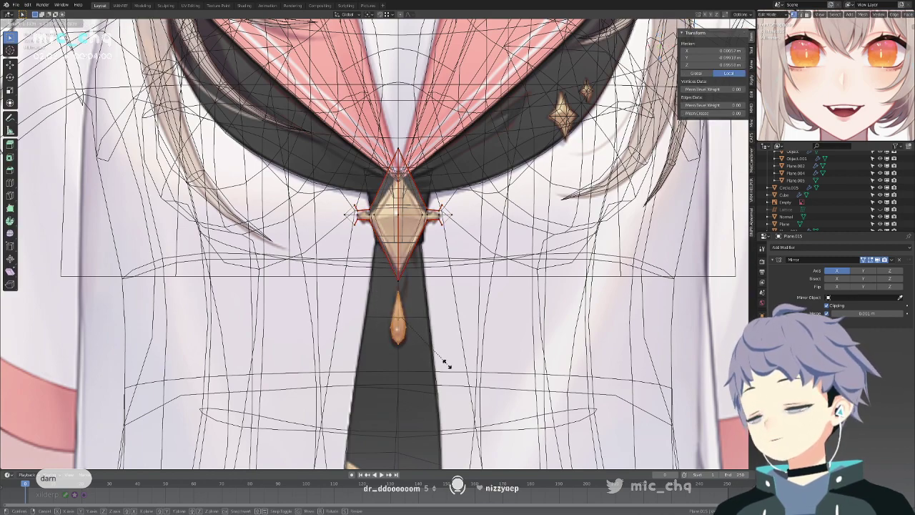
left_click(442, 361)
left_click(414, 340)
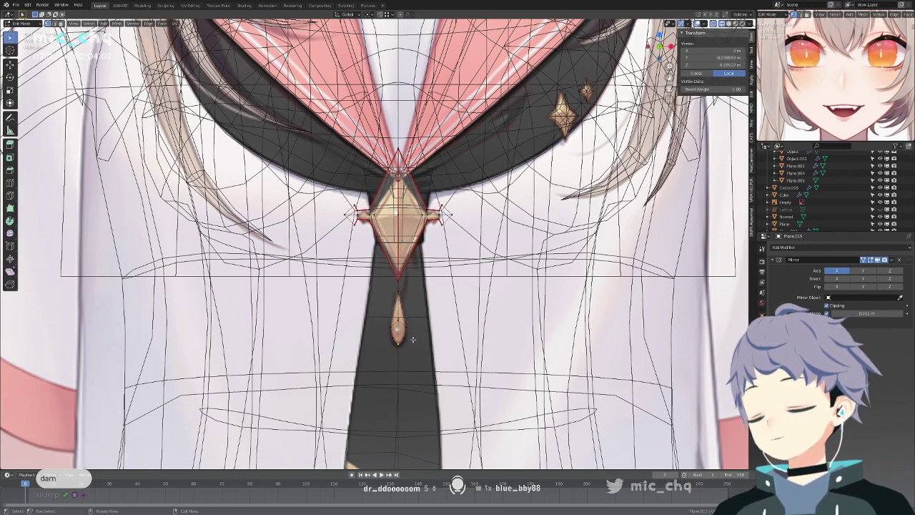
key("Tab")
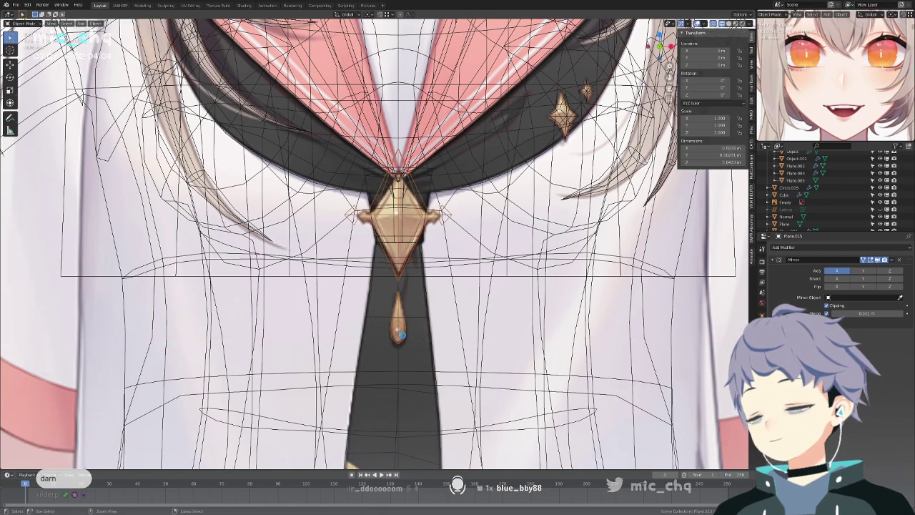
key("shift+z")
key("Tab")
key("ctrl+m")
key("x")
key("Return")
key("g")
key("z")
left_click(433, 324)
key("Tab")
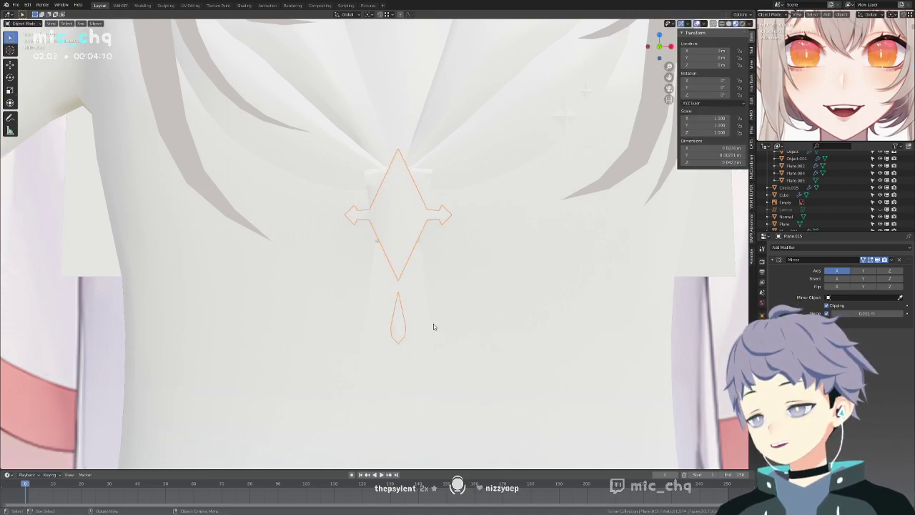
Select the outline edges of the pendant's diamond in Edit Mode and mark them as sharp.
middle_click_drag(433, 324, 403, 344, "shift")
key("z")
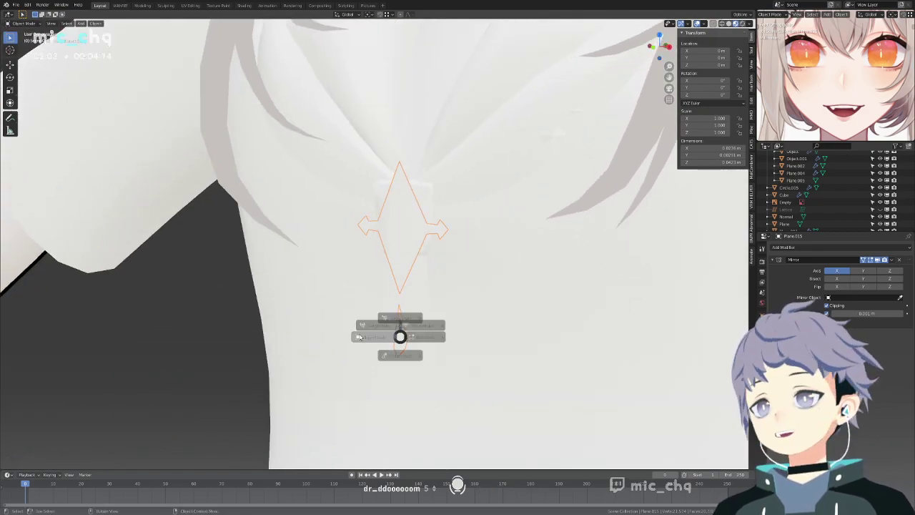
left_click(308, 331)
key("shift+z")
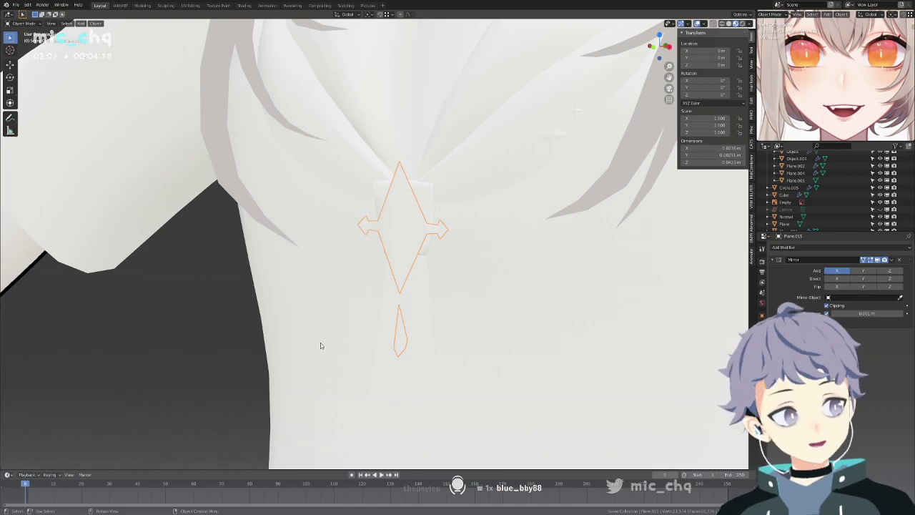
mouse_move(482, 231)
middle_mouse_down("shift")
mouse_move(465, 356)
mouse_move(478, 240)
middle_mouse_up("shift")
key("Tab")
left_click(397, 227, "alt")
key("shift+z")
key("shift+z")
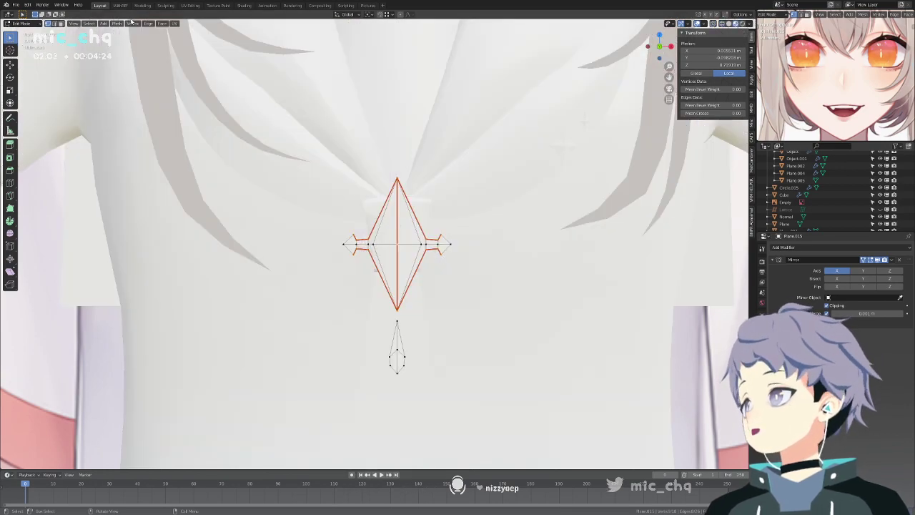
left_click(117, 23)
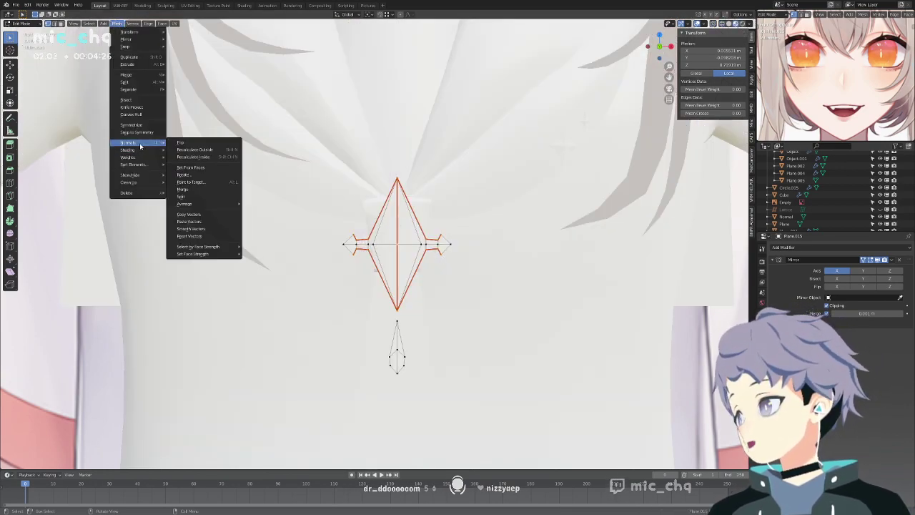
mouse_move(150, 25)
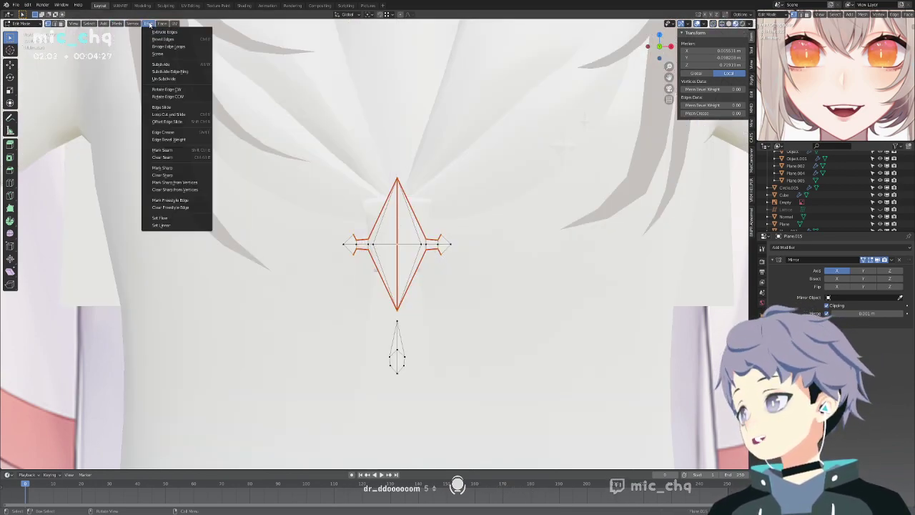
left_click(162, 168)
key("ctrl+Tab")
left_click(389, 203)
key("shift+z")
Select the pendant's whole linked diamond, scale it down and move it onto the diamond in the reference drawing.
middle_click_drag(447, 169, 445, 220, "shift")
key("shift+z")
key("Tab")
key("shift+z")
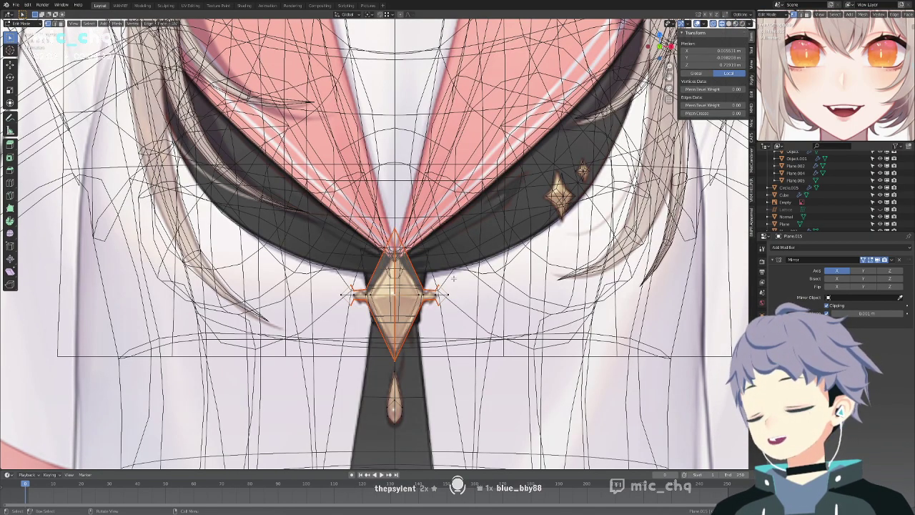
key("ctrl+l")
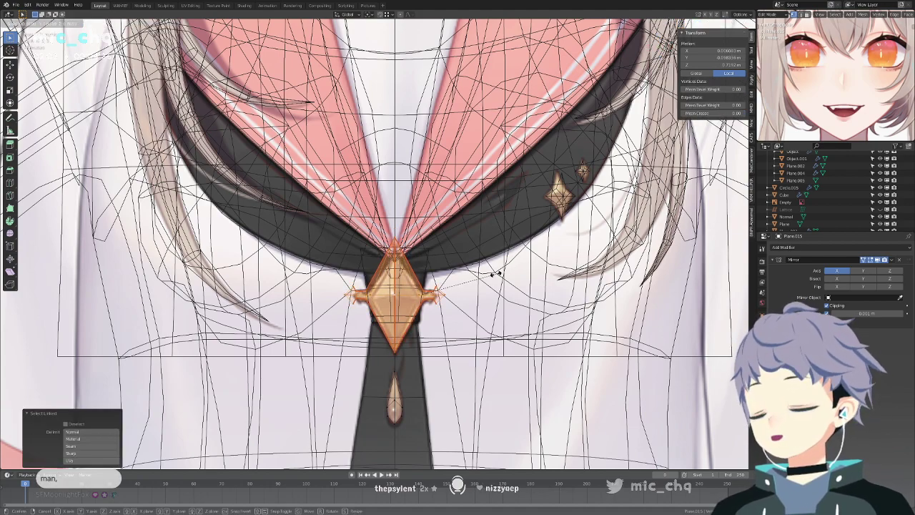
left_click(486, 275)
key("g")
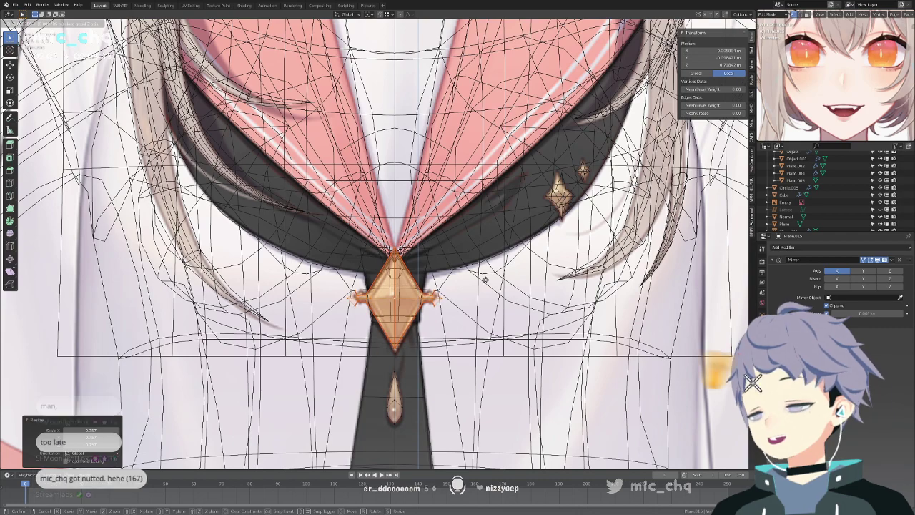
left_click(509, 277)
key("Tab")
key("shift+z")
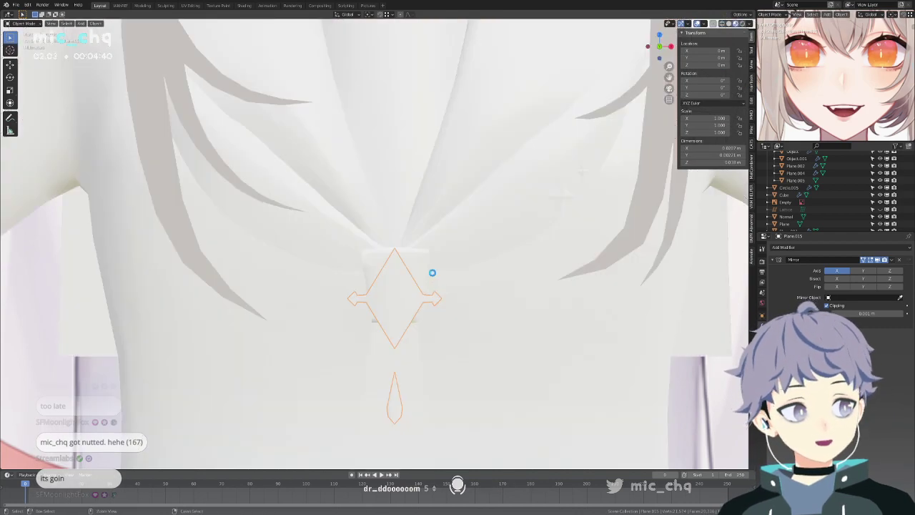
Open the chest insert between the collar flaps in Edit Mode and add one horizontal loop cut across its upper part.
scroll(505, 254, "down", 6)
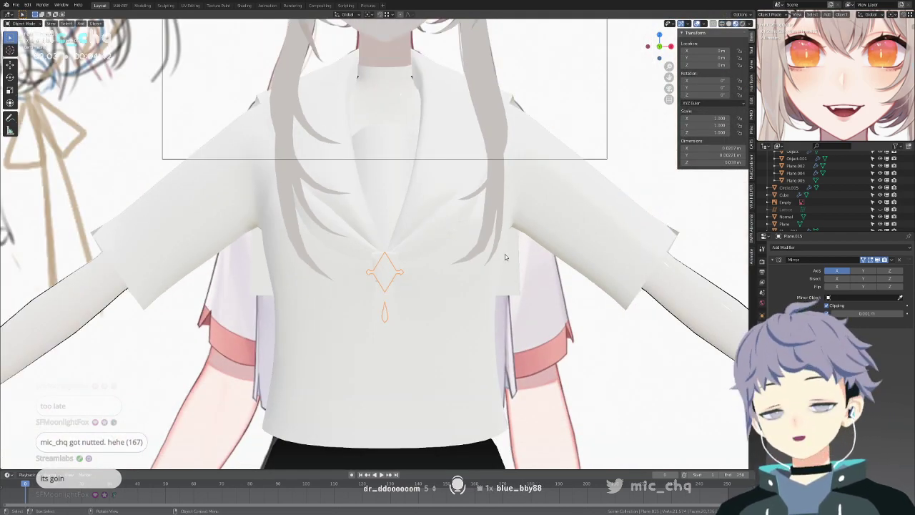
middle_click_drag(505, 254, 395, 214)
left_click(395, 214)
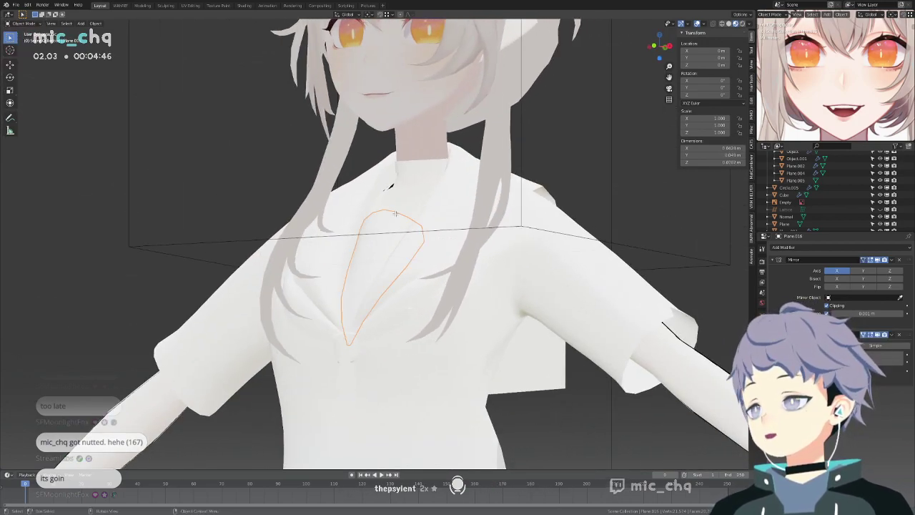
key("Tab")
key("KP_1")
key("shift+z")
key("shift+z")
key("ctrl+r")
left_click(368, 233)
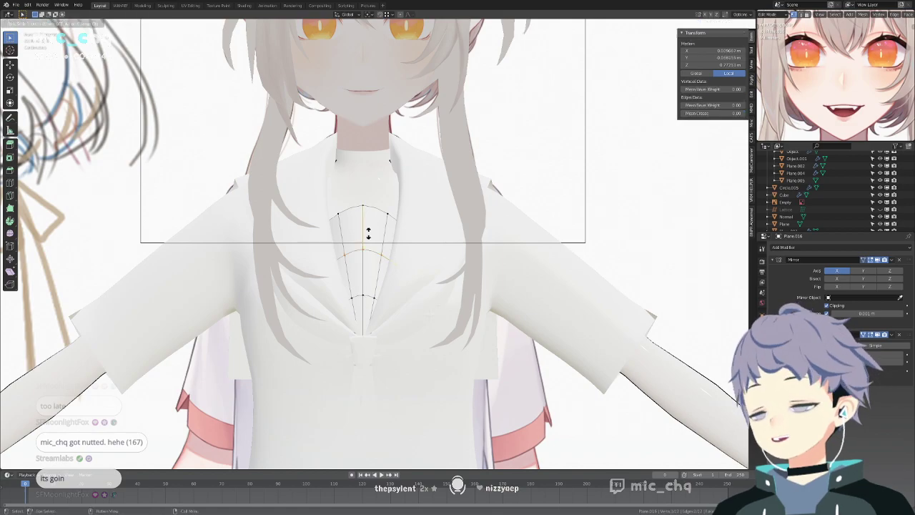
left_click(368, 233)
Select the chest insert's top edge loop and move it along the Y axis towards the body.
key("shift+z")
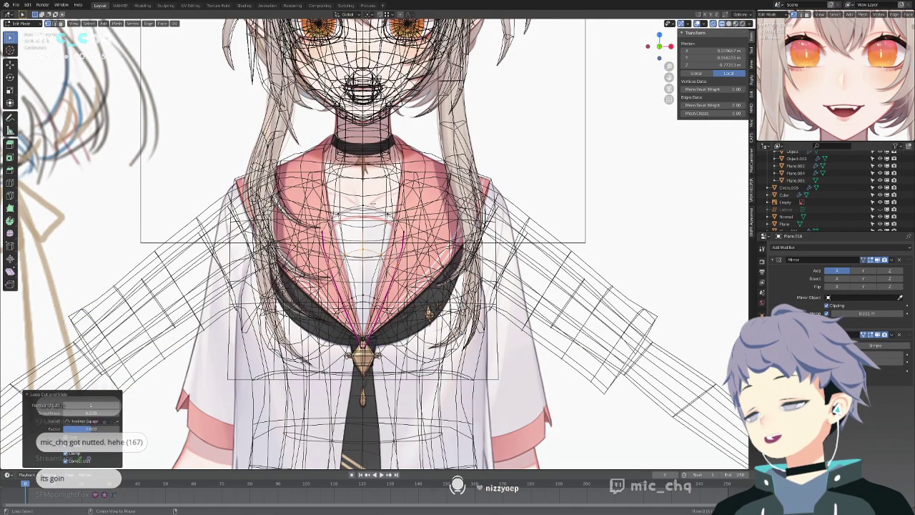
left_click(372, 203, "alt")
key("g")
key("x")
key("y")
left_click(383, 204)
key("KP_3")
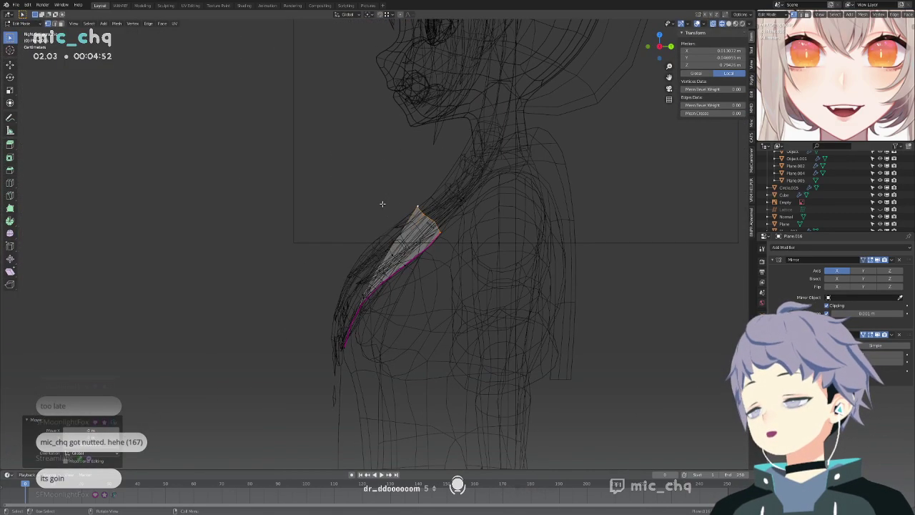
Smooth the outer corner vertex of the chest insert's top edge, and shift it along the X axis.
middle_click_drag(502, 200, 577, 250)
left_click(398, 182)
key("q")
key("KP_3")
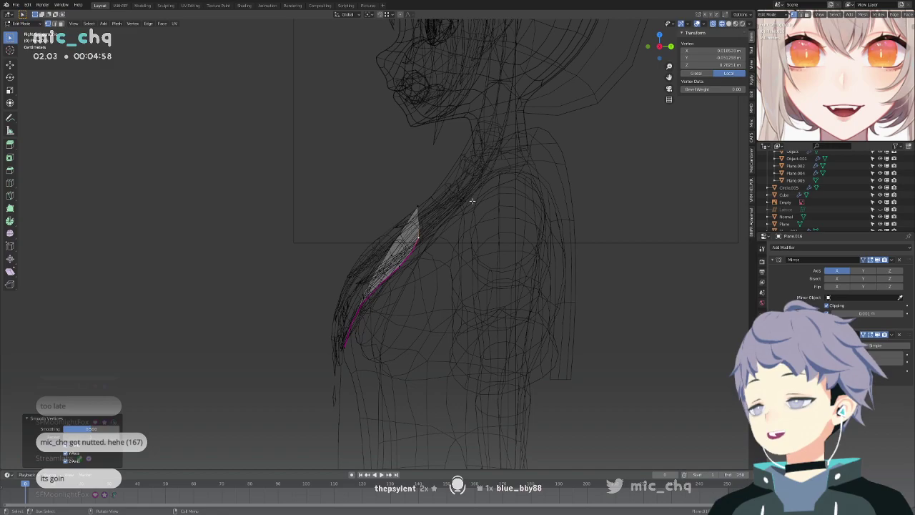
key("KP_1")
key("g")
key("x")
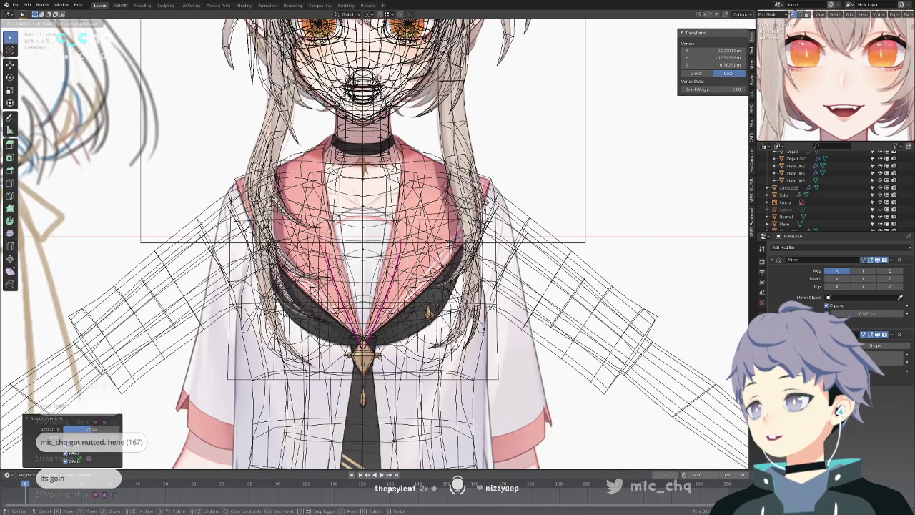
left_click(493, 203)
key("shift+z")
middle_click_drag(492, 203, 444, 205)
key("Tab")
Open the sailor collar in Edit Mode and select its entire linked mesh.
left_click(441, 212)
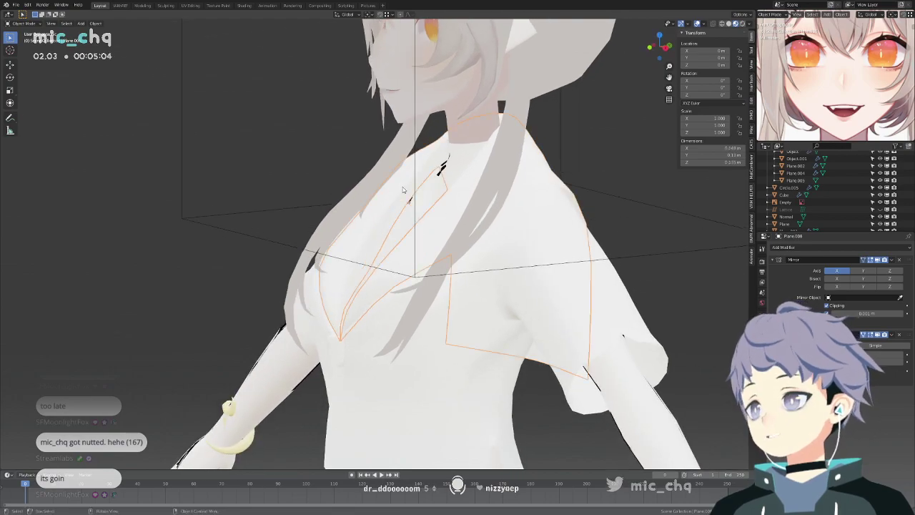
key("Tab")
middle_click_drag(412, 184, 313, 187)
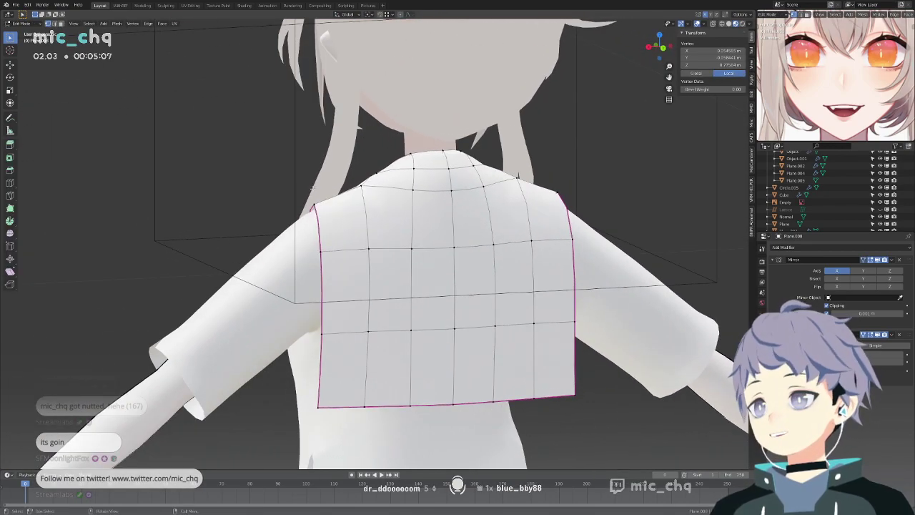
left_click(452, 208, "alt")
middle_click_drag(451, 208, 503, 205)
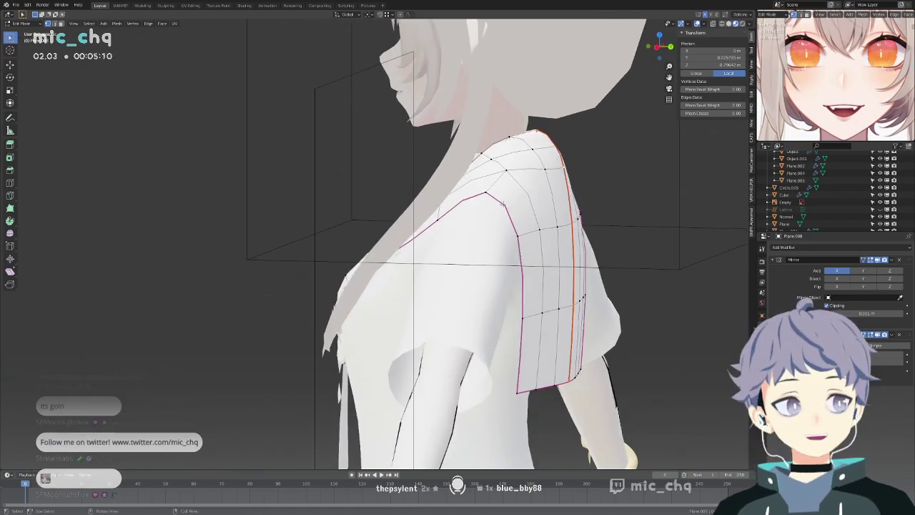
key("ctrl+l")
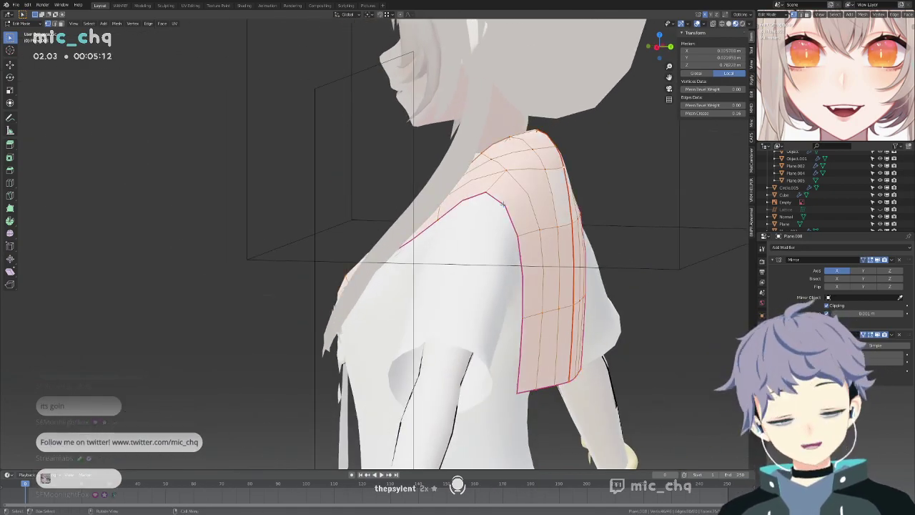
key("Tab")
key("KP_1")
key("Tab")
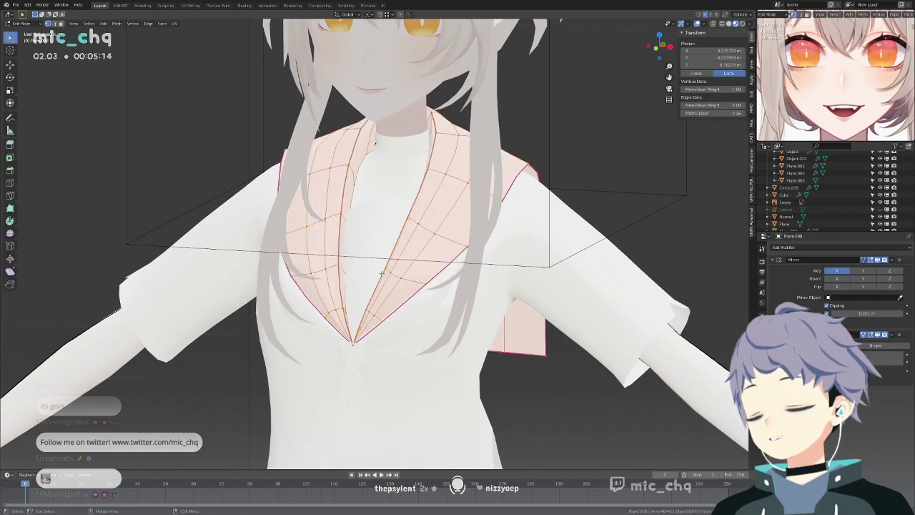
Select the shirt's entire mesh in Edit Mode and return to Object Mode.
key("Tab")
left_click(573, 269)
key("Tab")
middle_click_drag(573, 269, 632, 279)
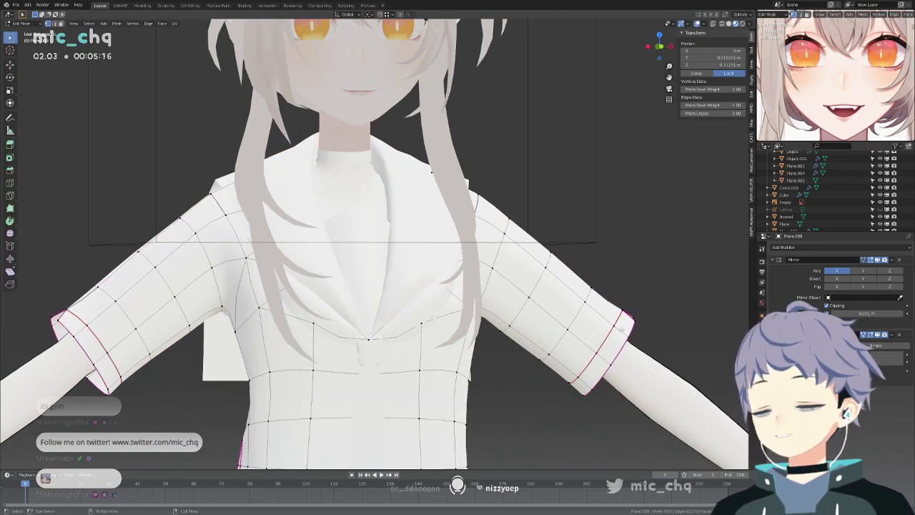
key("a")
key("Tab")
Select the shirt, necktie, pendant, collar and chest insert together and open them all in Edit Mode.
scroll(470, 310, "down", 6)
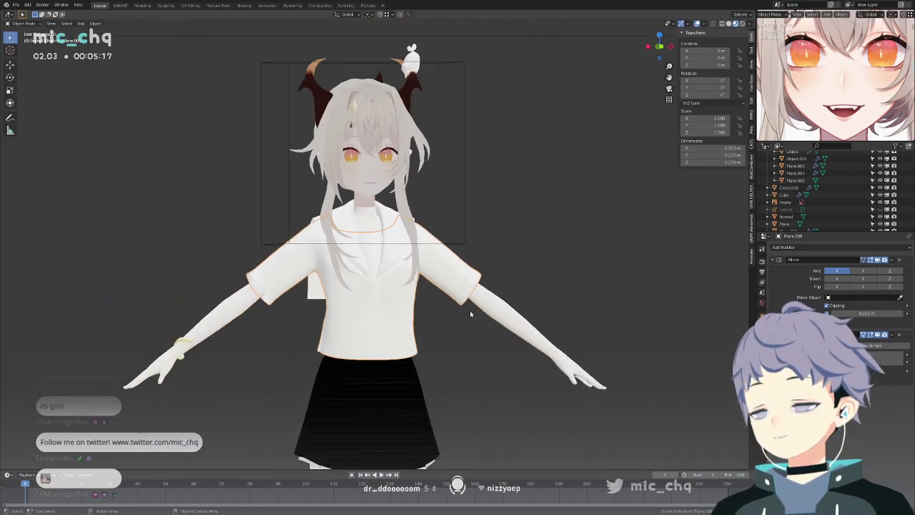
left_click(379, 326)
left_click(378, 286)
scroll(379, 286, "up", 5)
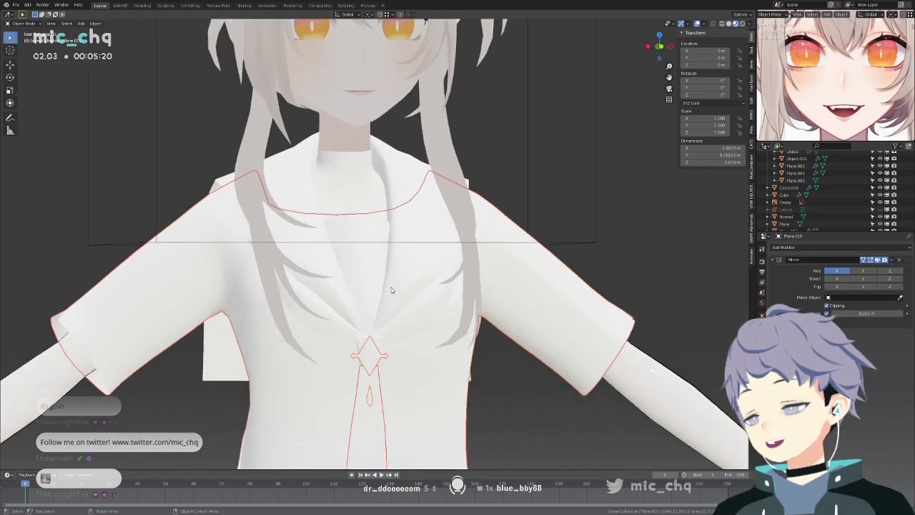
left_click(380, 358, "shift")
left_click(391, 316, "shift")
middle_click_drag(461, 221, 492, 225)
key("Tab")
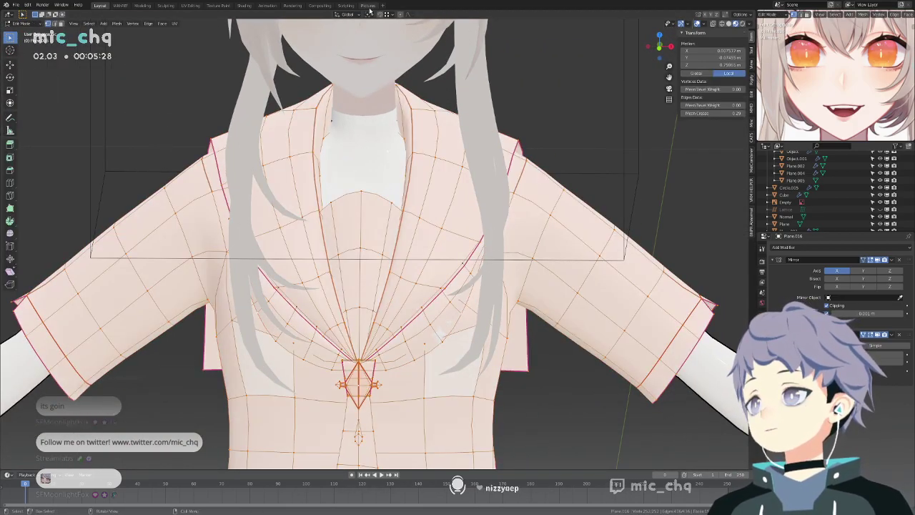
Switch to the UV Editing workspace and unwrap the selected uniform meshes.
left_click(189, 5)
scroll(191, 81, "down", 6)
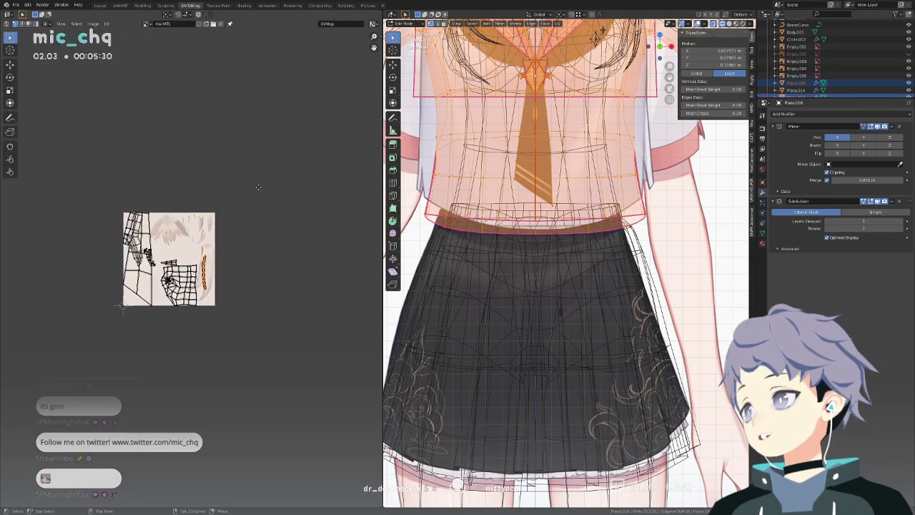
left_click(106, 24)
key("u")
left_click(579, 36)
scroll(188, 274, "up", 10)
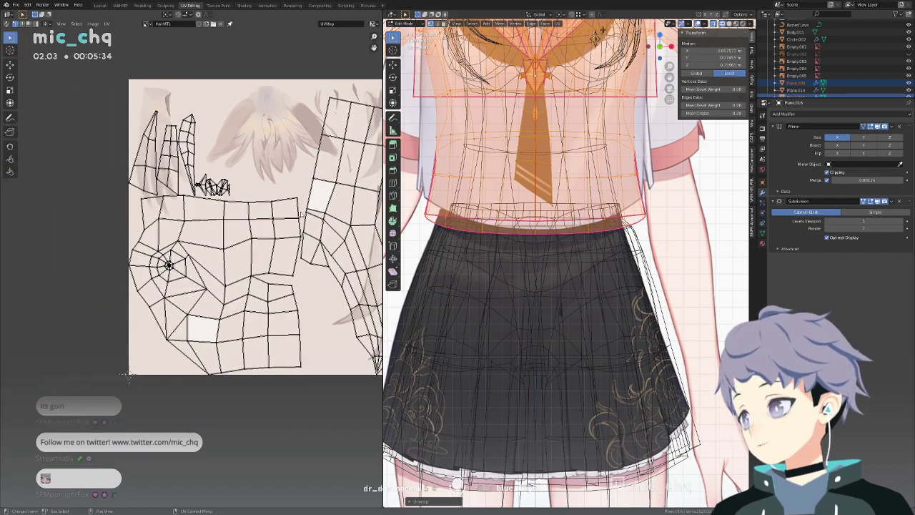
Examine the circular fan area of the shirt's UV layout and the matching clothing mesh on the model in solid shading.
left_click(134, 263)
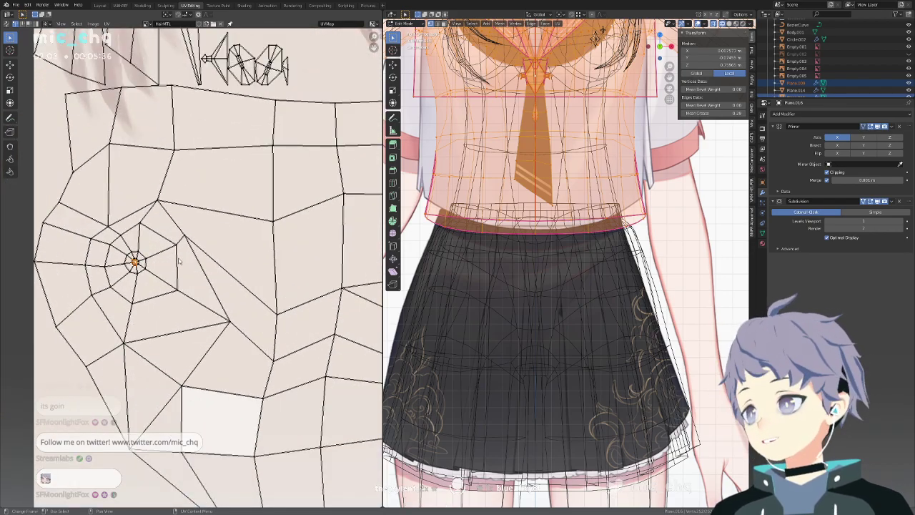
scroll(282, 248, "down", 5)
middle_click_drag(283, 249, 207, 242)
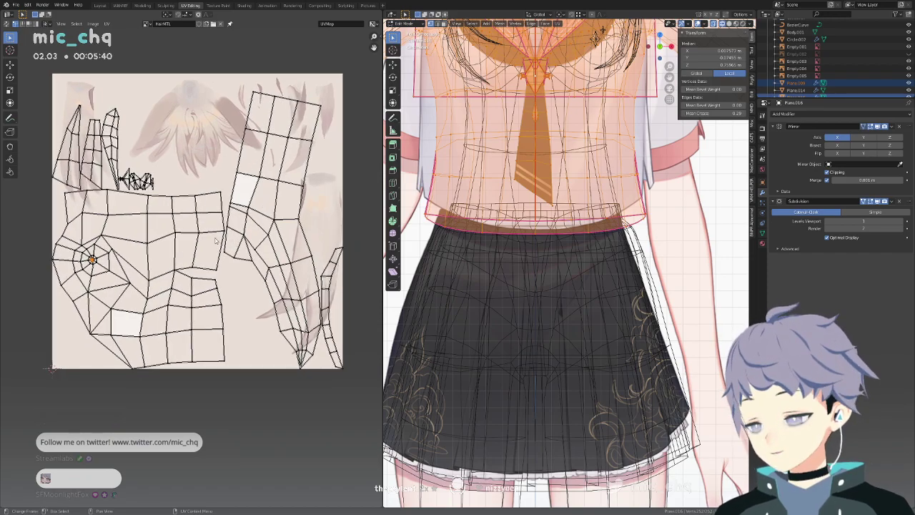
scroll(154, 248, "up", 3)
middle_click_drag(28, 246, 161, 254)
left_click_drag(136, 250, 113, 271)
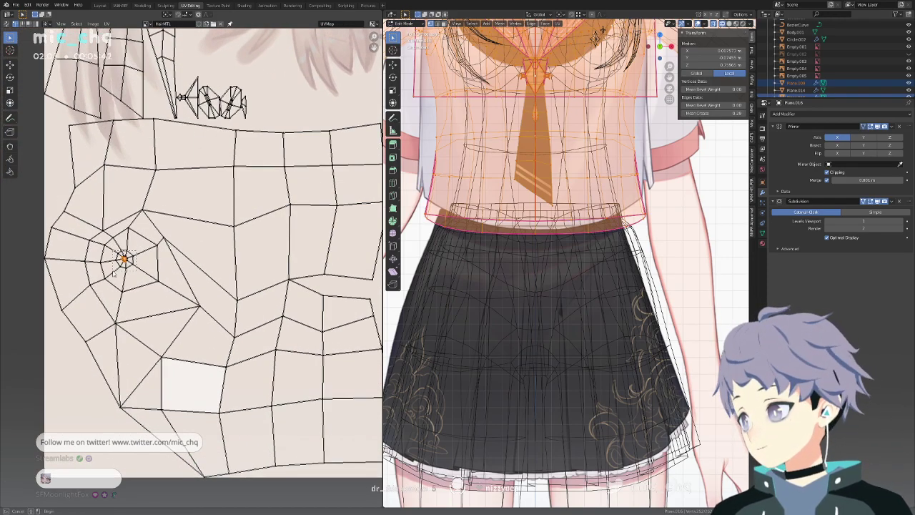
key("KP_Decimal")
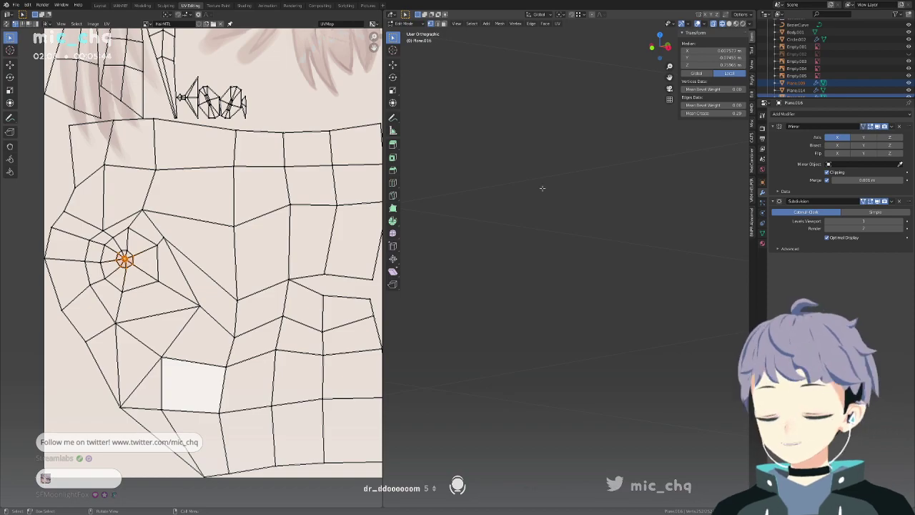
key("KP_Decimal")
key("shift+z")
middle_click_drag(658, 206, 642, 219)
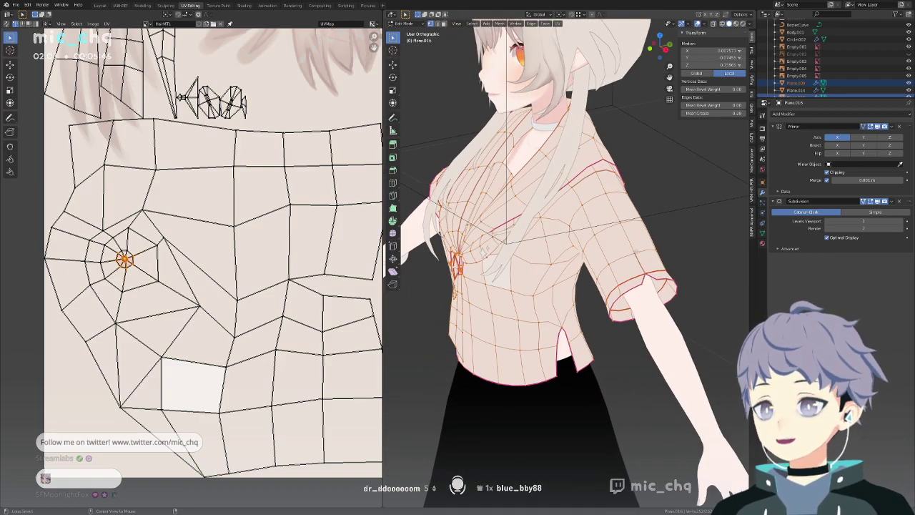
Select all geometry of the clothing pieces and unwrap it using the marked seams.
key("alt+a")
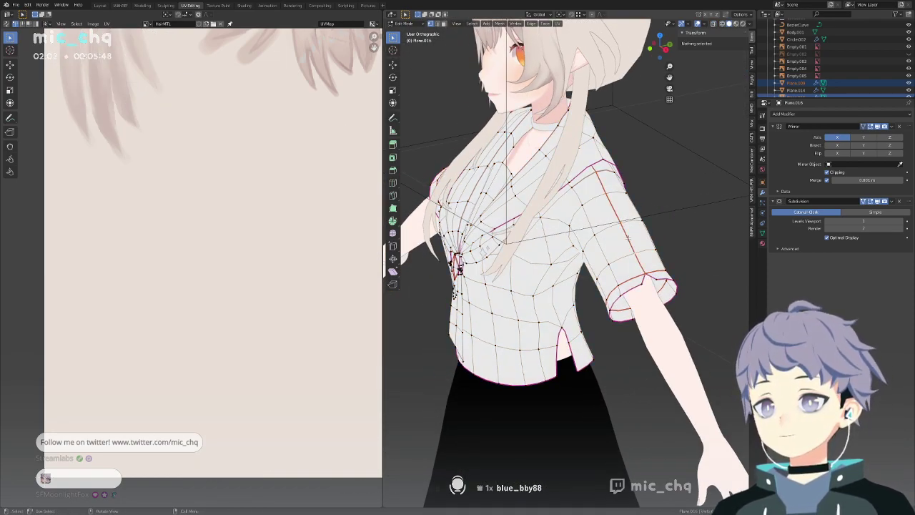
key("a")
key("KP_1")
left_click(559, 24)
left_click(569, 32)
scroll(233, 149, "down", 3)
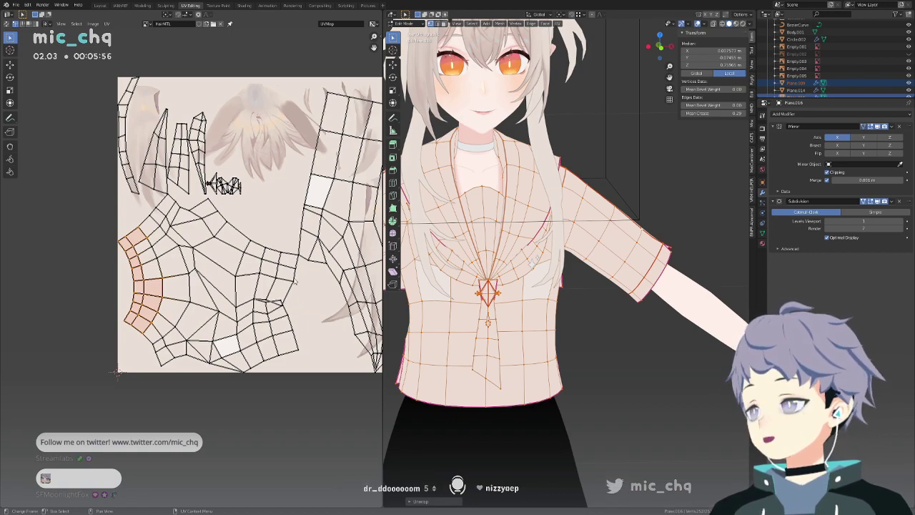
Turn on UV sync selection and select faces of a small oval UV island to locate them on the model.
scroll(117, 372, "down", 3)
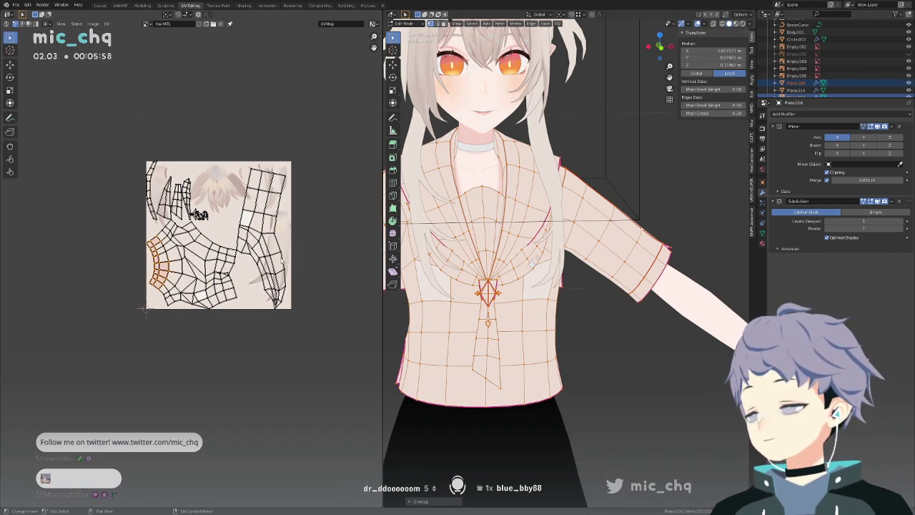
scroll(146, 308, "up", 10)
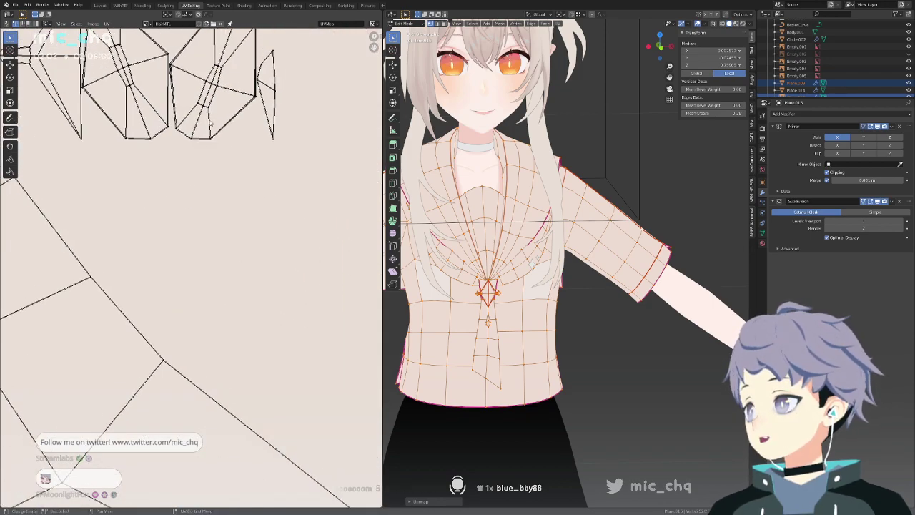
middle_click_drag(209, 131, 211, 209)
left_click(7, 23)
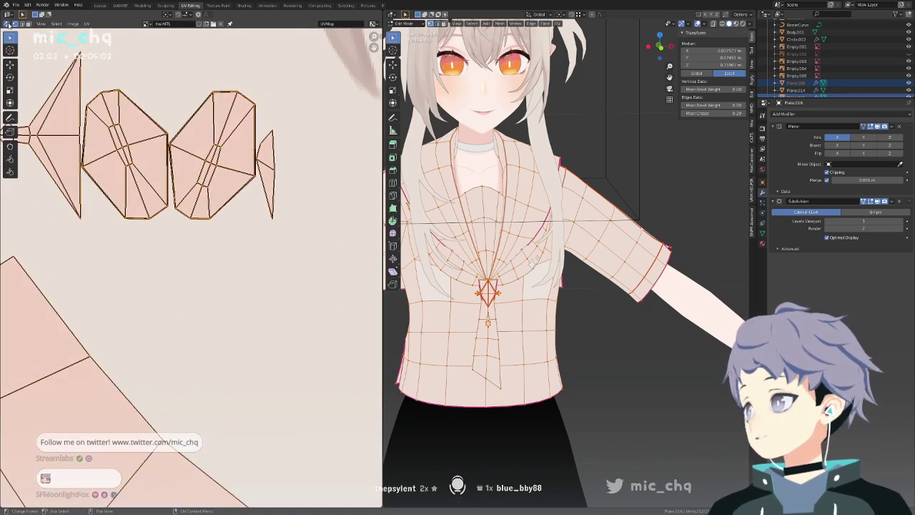
key("alt+a")
left_click(232, 127)
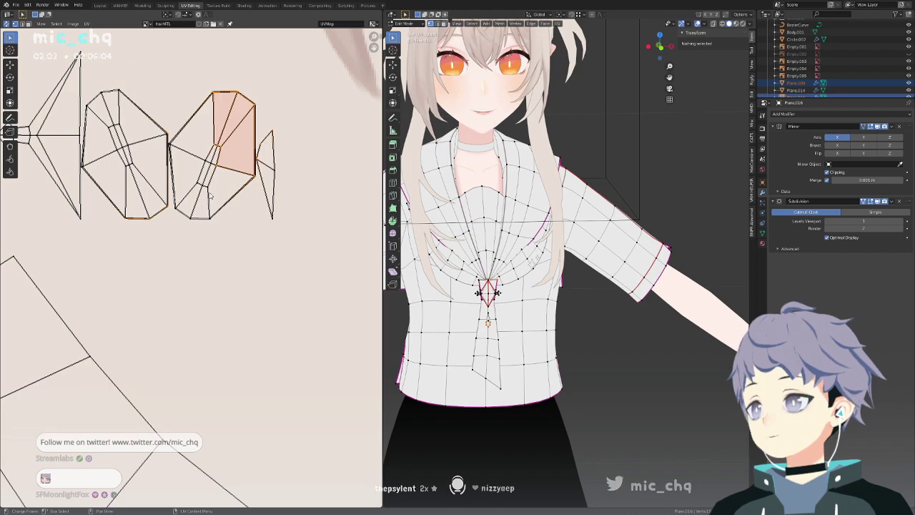
Mark a seam down the vertical centre line of the drop-shaped ornament on the tie.
key("shift+z")
key("shift+z")
scroll(508, 233, "up", 4)
middle_click_drag(399, 306, 557, 258, "shift")
scroll(549, 147, "up", 5)
key("alt+a")
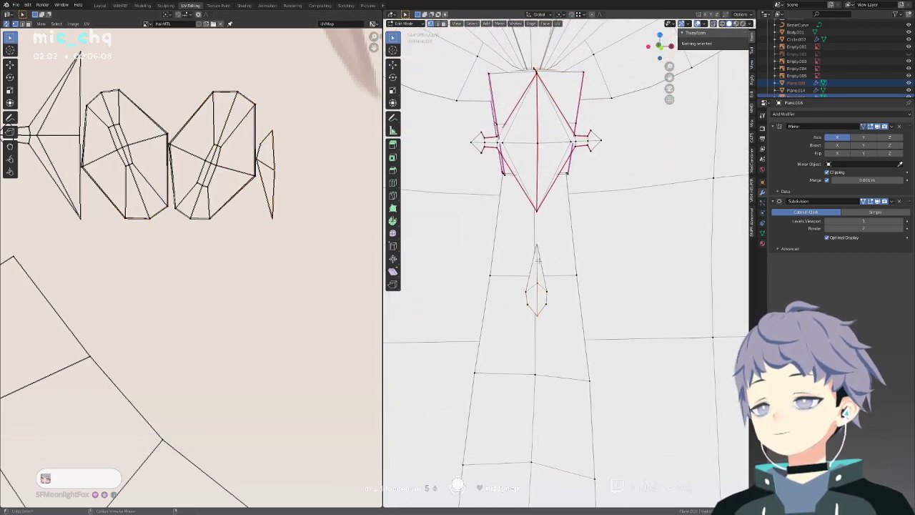
left_click(539, 261)
Unwrap all the clothing geometry again with the drop ornament's centre seam included.
key("a")
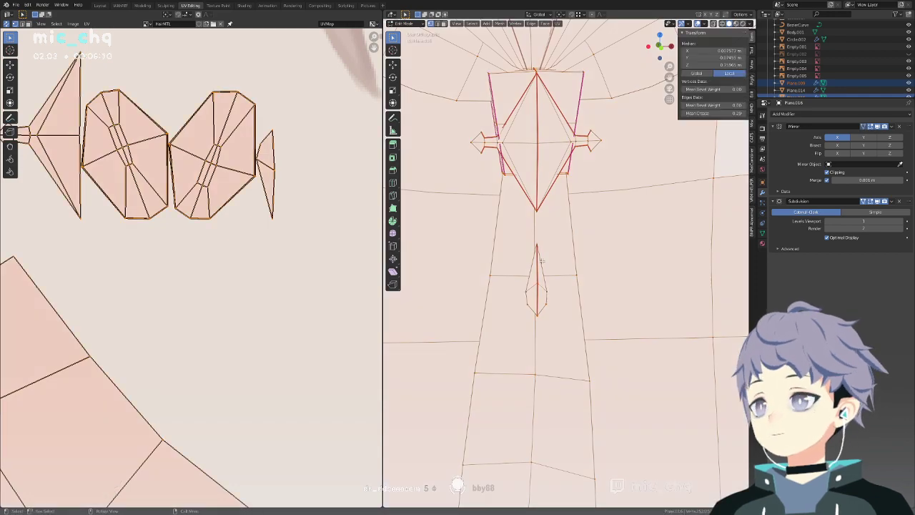
left_click(561, 24)
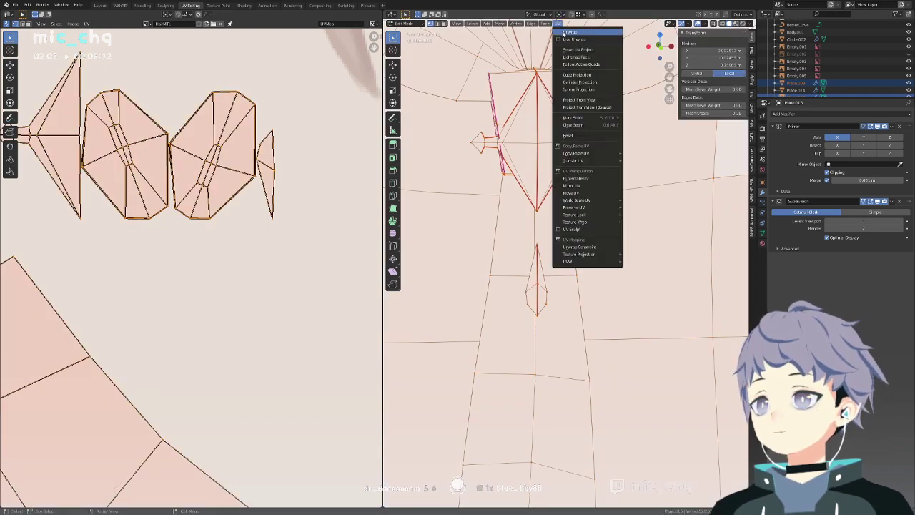
left_click(576, 32)
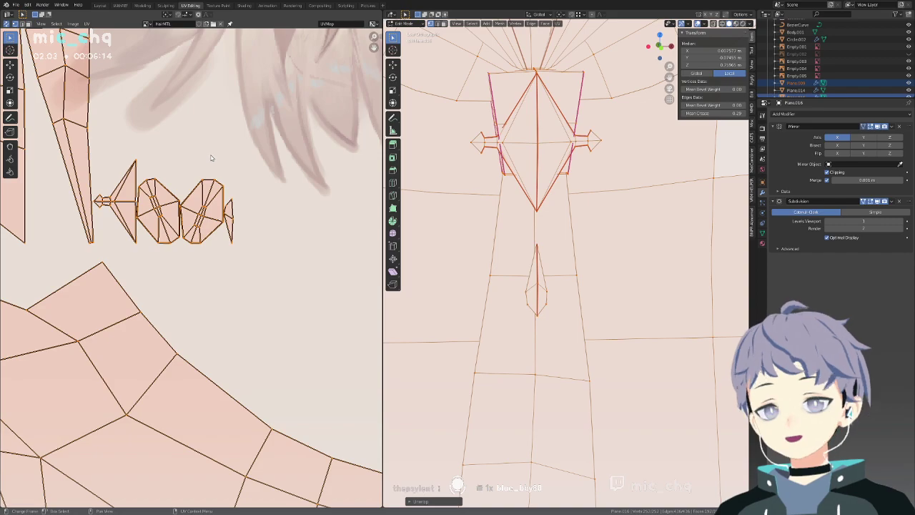
Clear the tie knot's vertical centre seam and mark a seam along the edge loop separating its front and back.
key("alt+a")
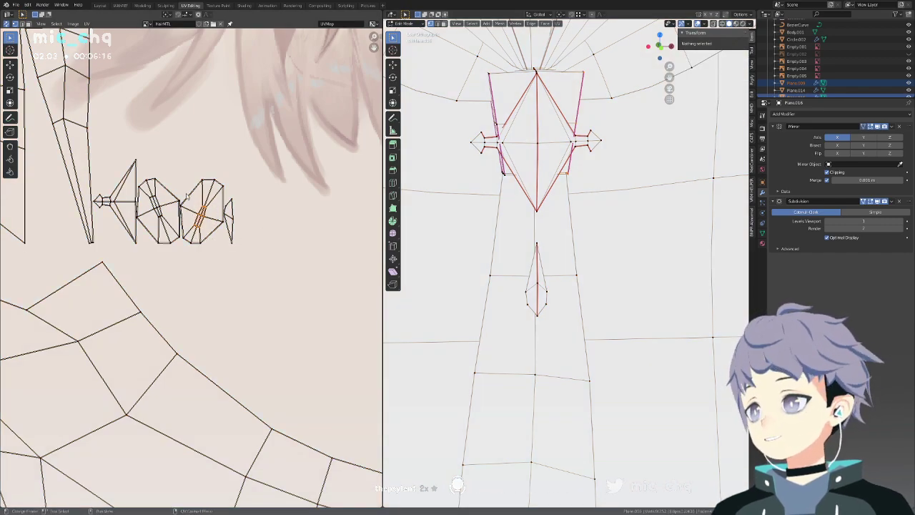
middle_click_drag(586, 74, 584, 96)
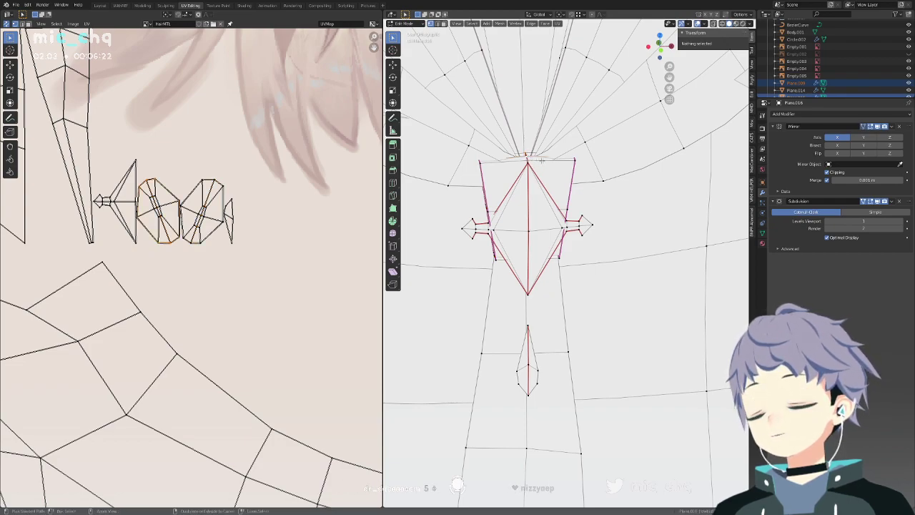
scroll(517, 171, "up", 8)
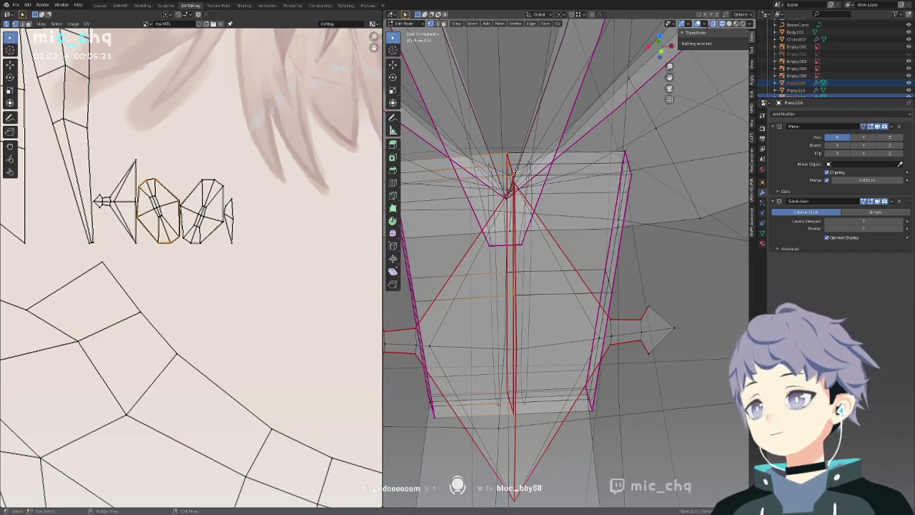
left_click(512, 172, "alt")
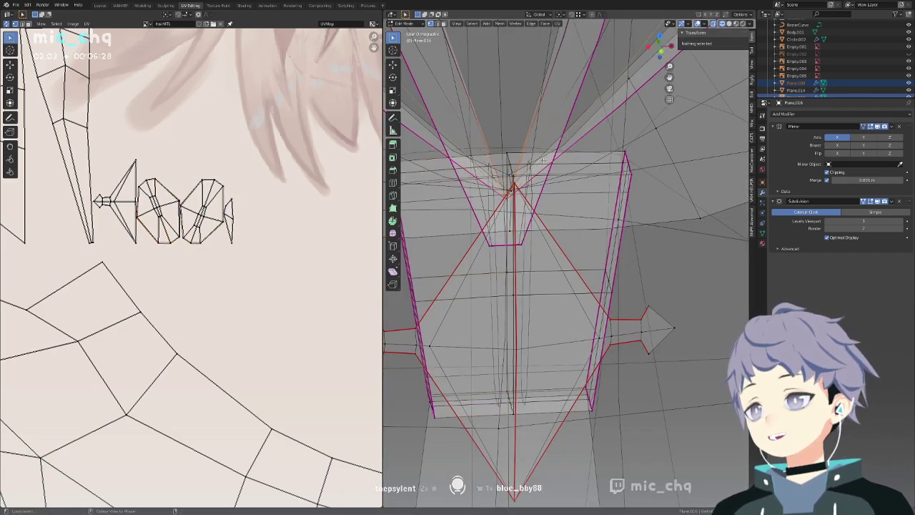
left_click(547, 163, "alt")
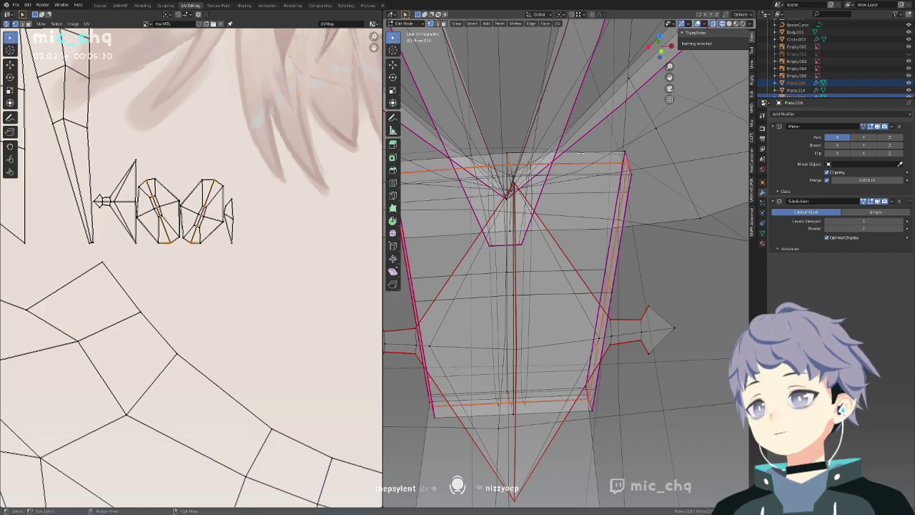
Unwrap the entire clothing selection with the tie knot split into front and back islands.
key("a")
left_click(563, 24)
left_click(573, 34)
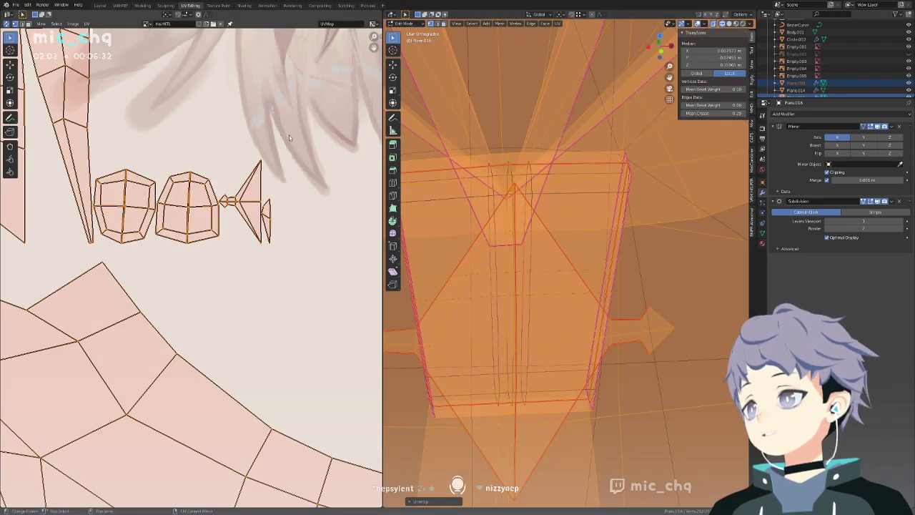
scroll(237, 150, "down", 3)
middle_click_drag(525, 204, 561, 184)
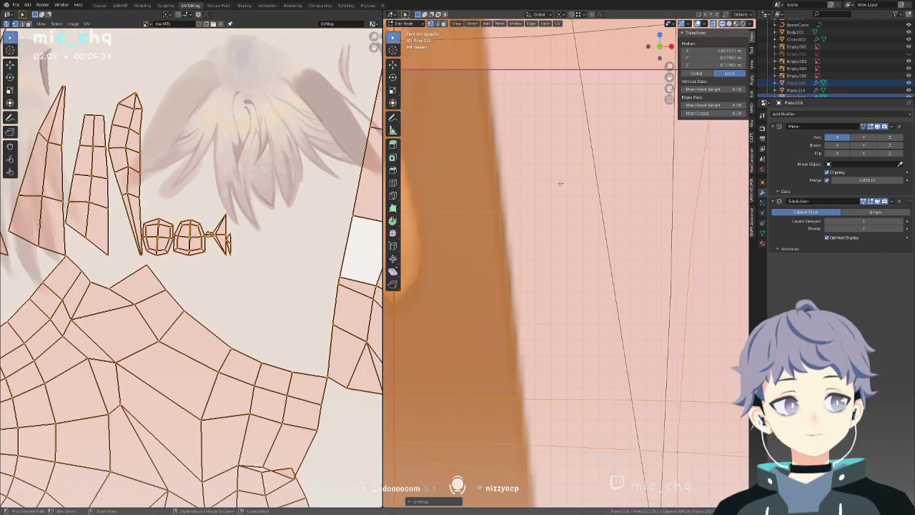
Leave Edit Mode, remove both material slots from the chest panel and assign the existing Clothing material.
key("Tab")
scroll(482, 185, "down", 10)
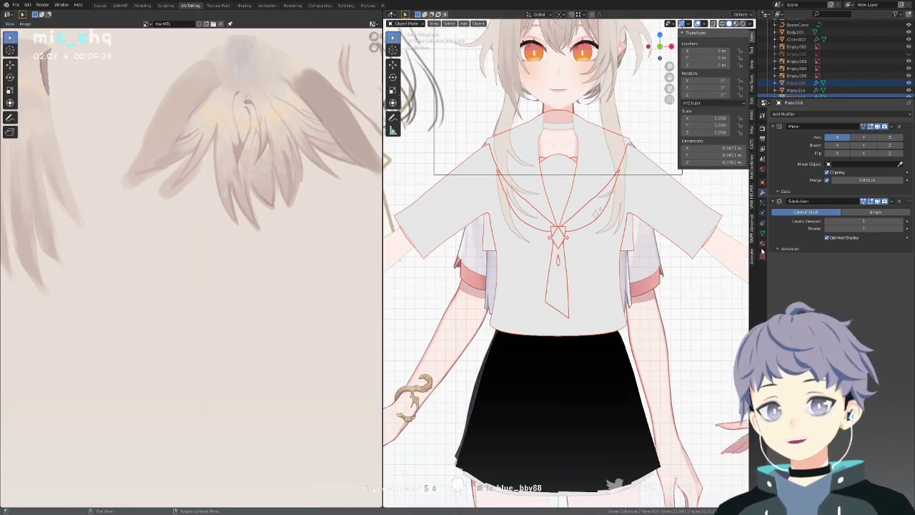
left_click(762, 244)
left_click(830, 124)
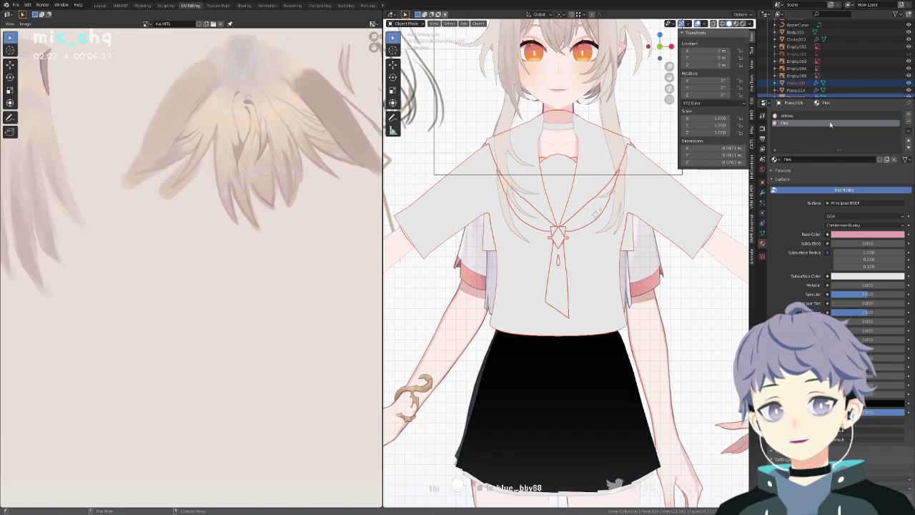
left_click(908, 123)
left_click(908, 123)
left_click(775, 145)
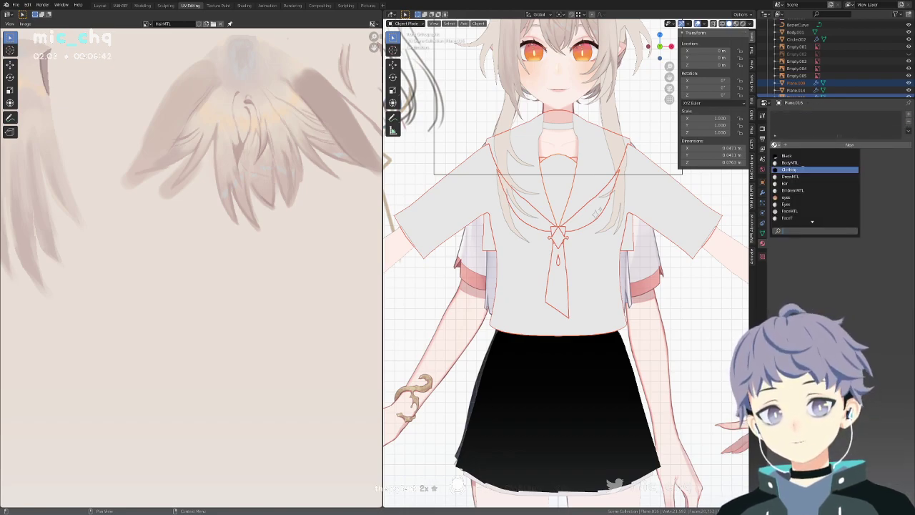
left_click(791, 170)
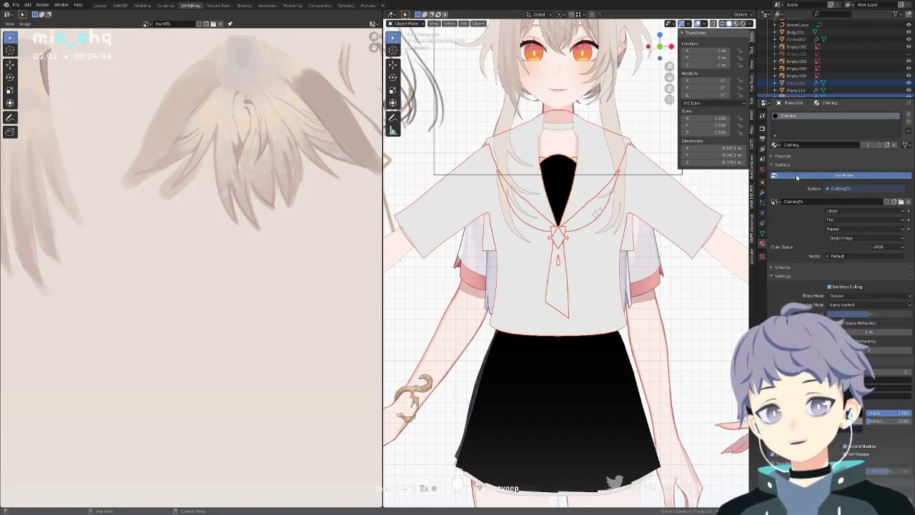
Select the short-sleeved shirt and assign the existing Clothing material to it.
left_click(678, 207)
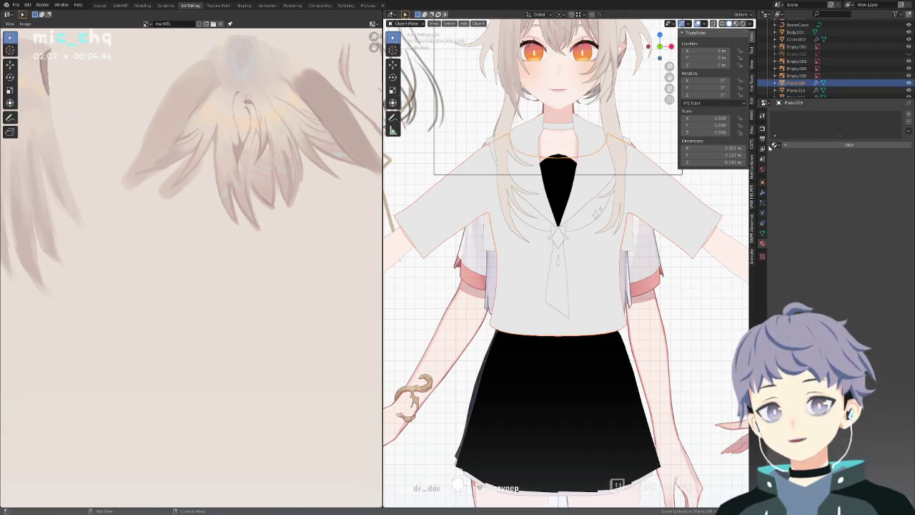
left_click(775, 145)
left_click(792, 171)
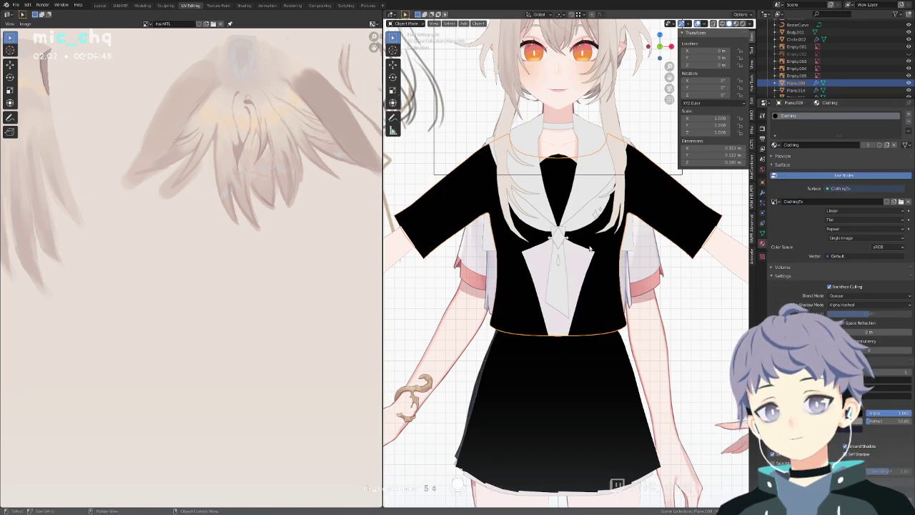
Inspect the shirt's front opening and its mesh from the side in Edit Mode.
left_click(582, 259)
middle_click_drag(602, 260, 547, 255)
left_click(543, 259)
key("KP_3")
left_click(539, 257)
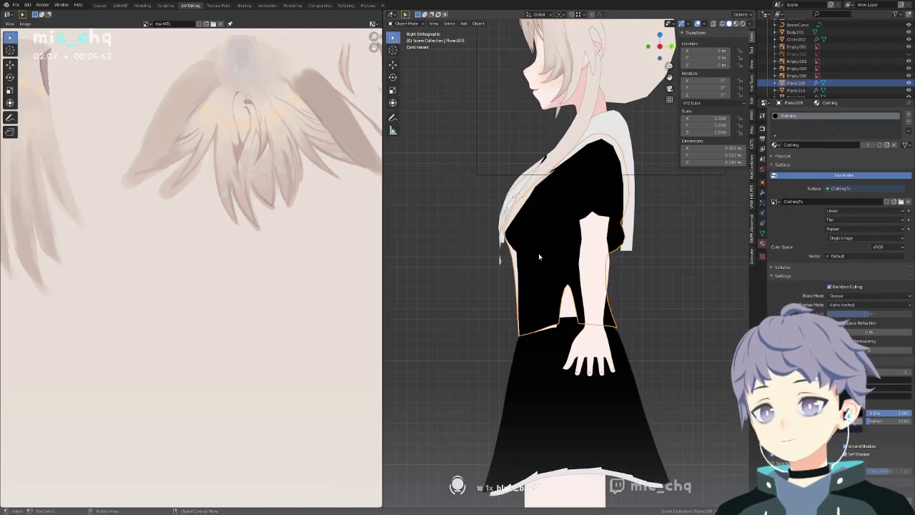
key("Tab")
scroll(577, 223, "up", 4)
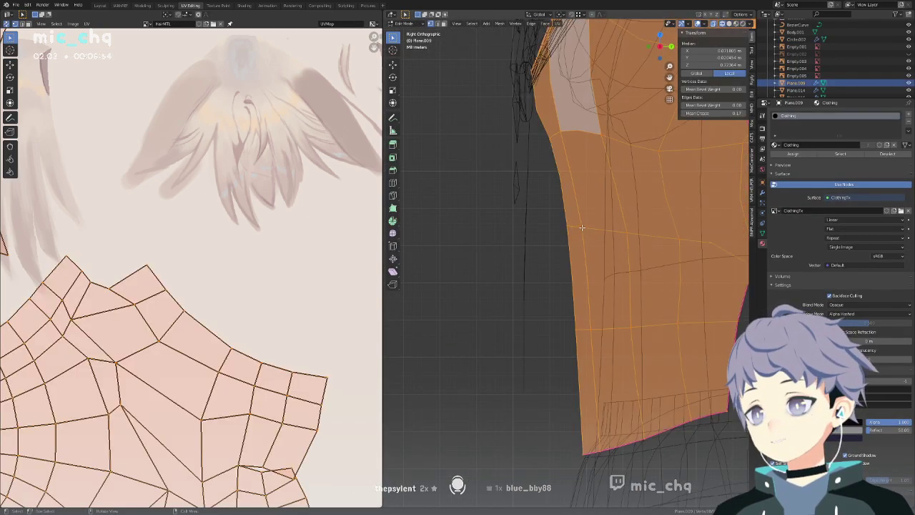
left_click(577, 223)
scroll(577, 224, "down", 6)
middle_click_drag(578, 223, 577, 227)
key("a")
key("Tab")
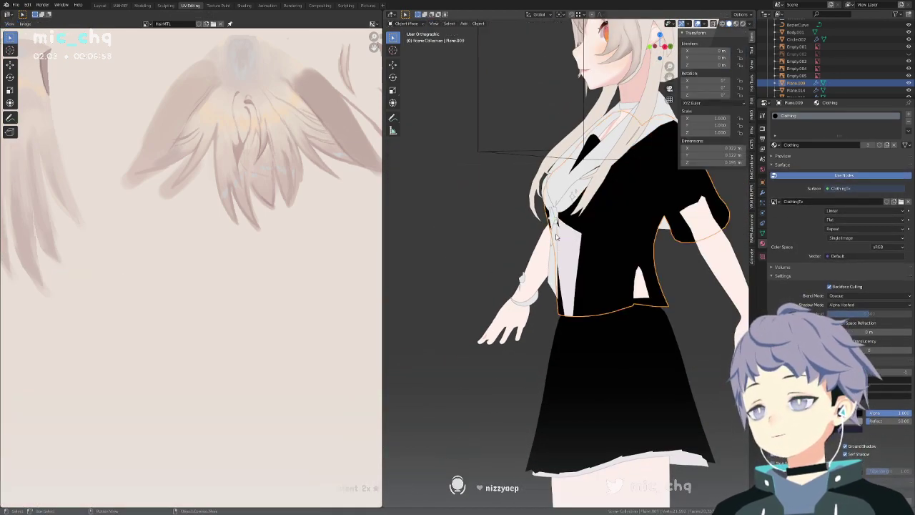
Select the hanging tie and assign the existing Clothing material to it.
left_click(556, 238)
key("KP_1")
left_click(775, 145)
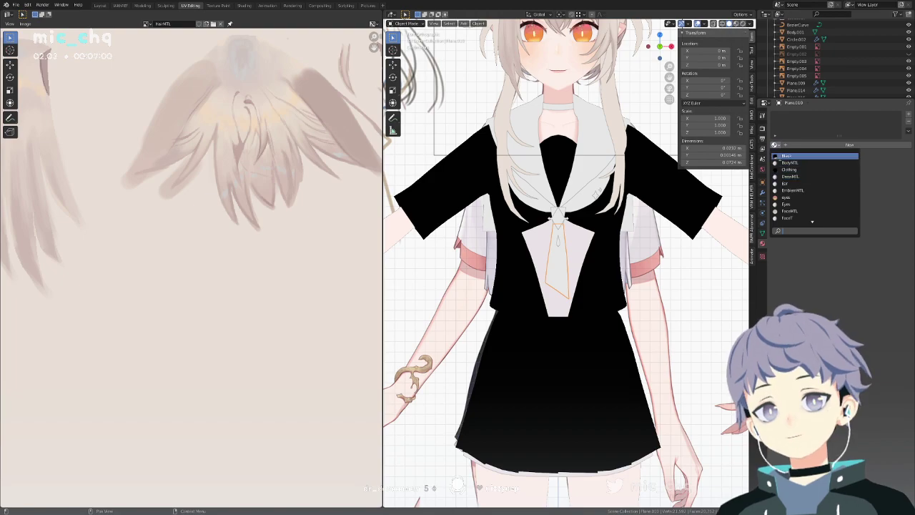
left_click(790, 170)
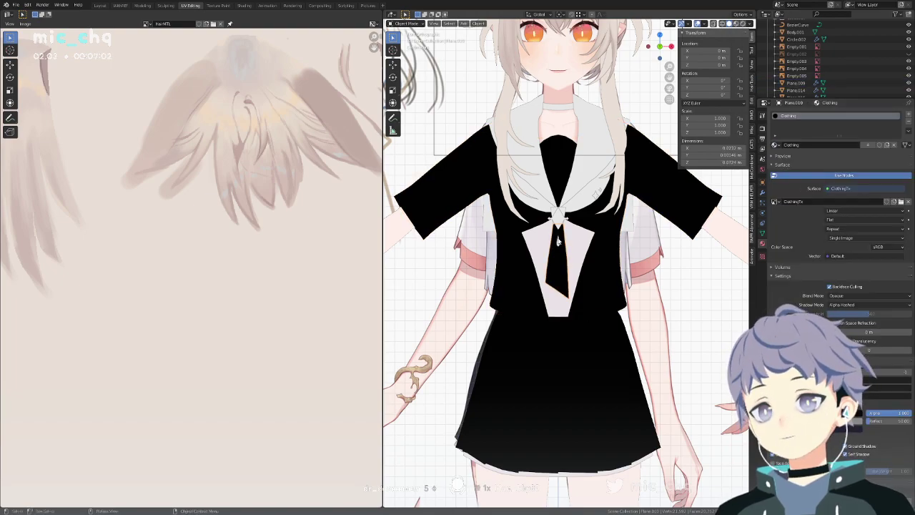
Select the neckerchief band along the collar's lower edge and display its modifiers.
left_click(557, 216)
left_click(571, 212)
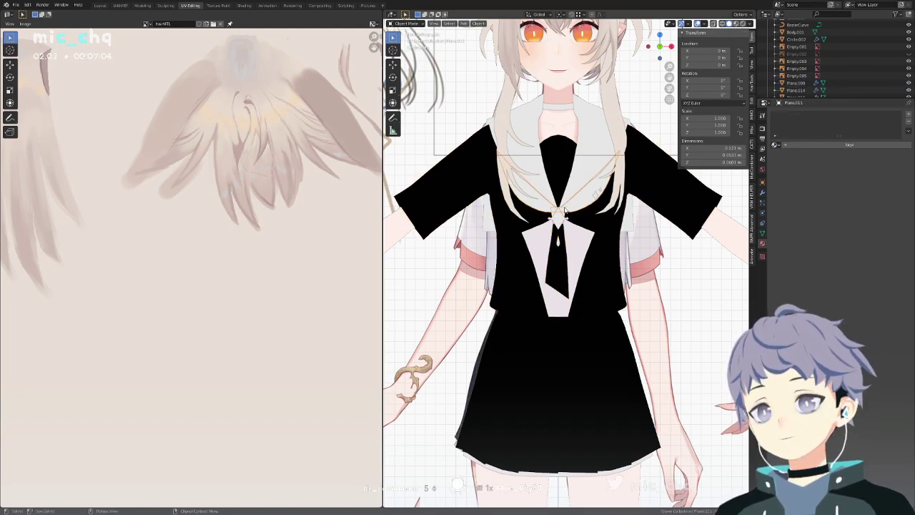
key("KP_Decimal")
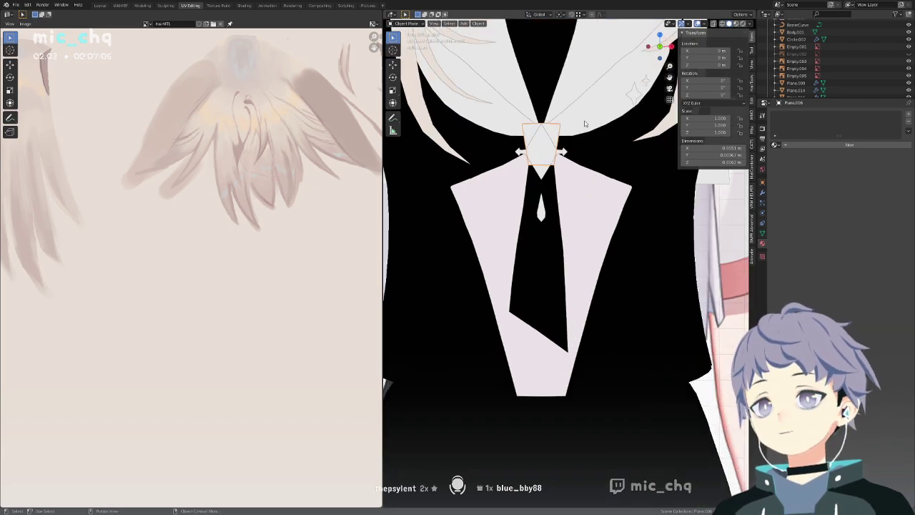
left_click(584, 123)
left_click(762, 191)
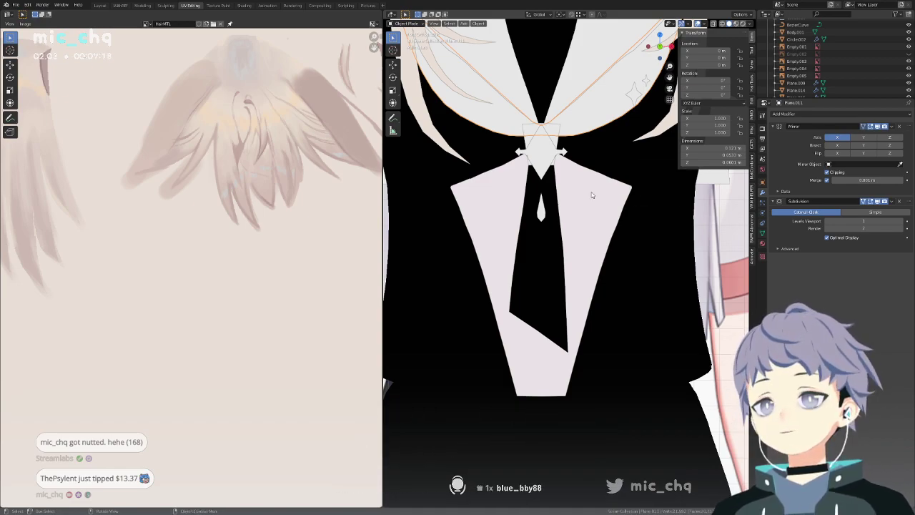
Examine the outfit against the reference artwork in front view, from the whole scene down to the collar.
key("KP_1")
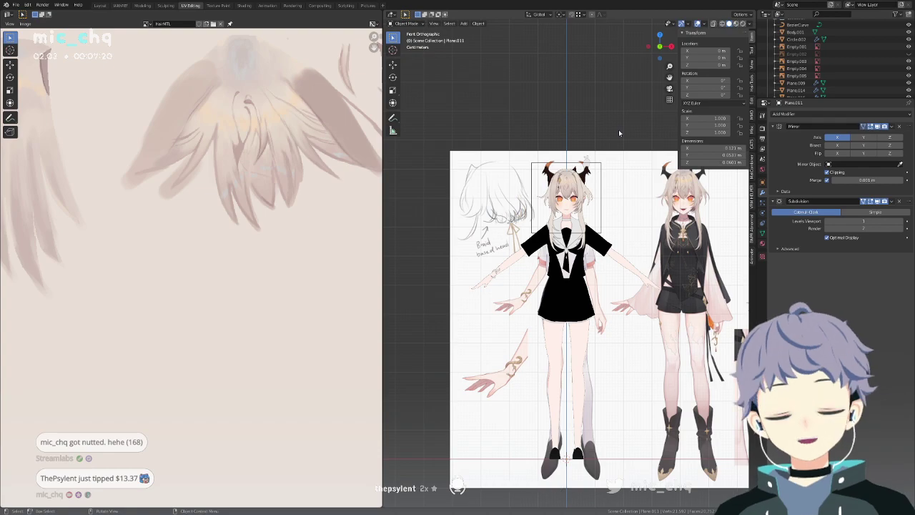
key("Home")
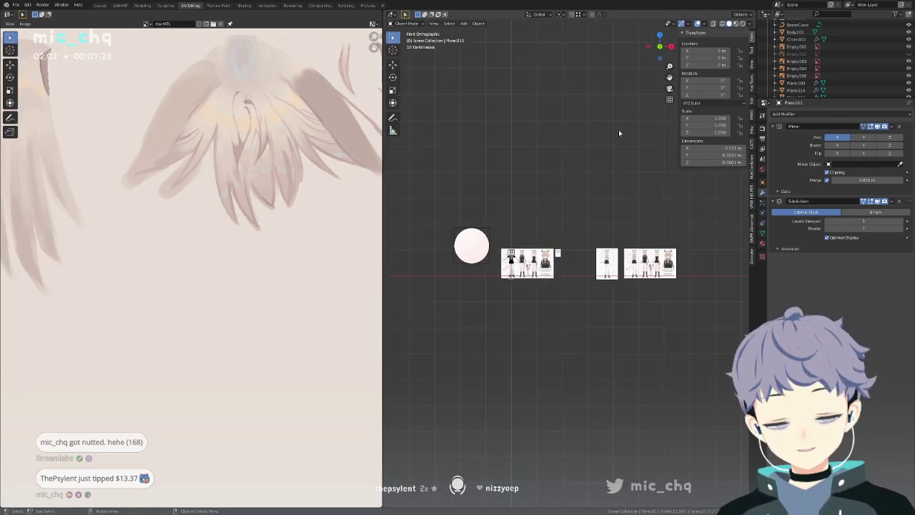
scroll(618, 130, "up", 6)
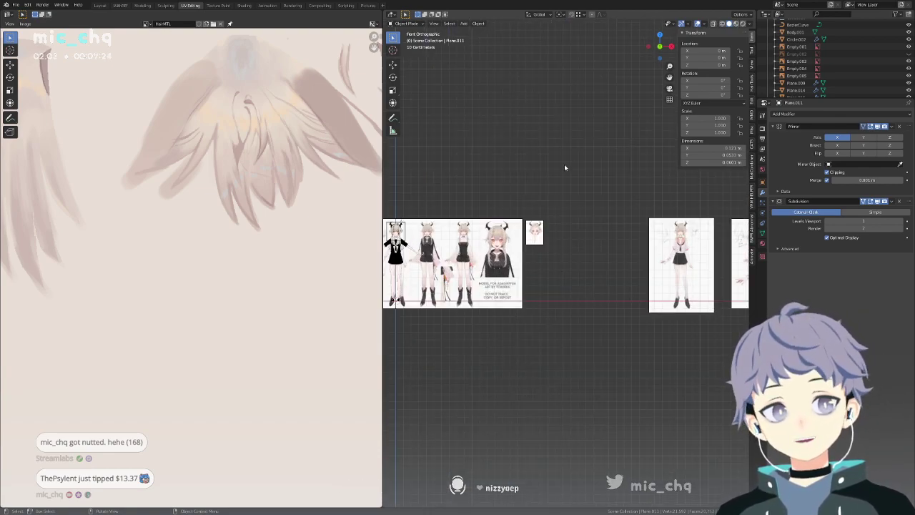
scroll(562, 179, "up", 8)
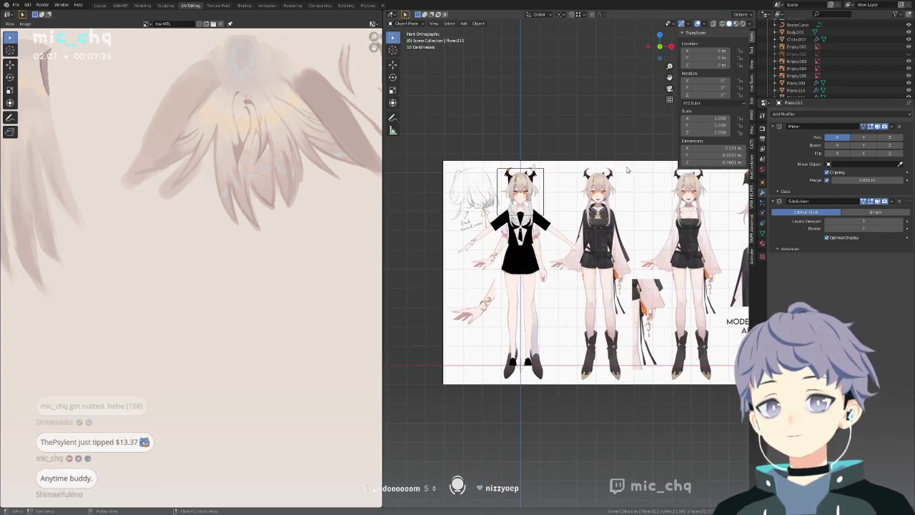
middle_click_drag(563, 179, 601, 187, "shift")
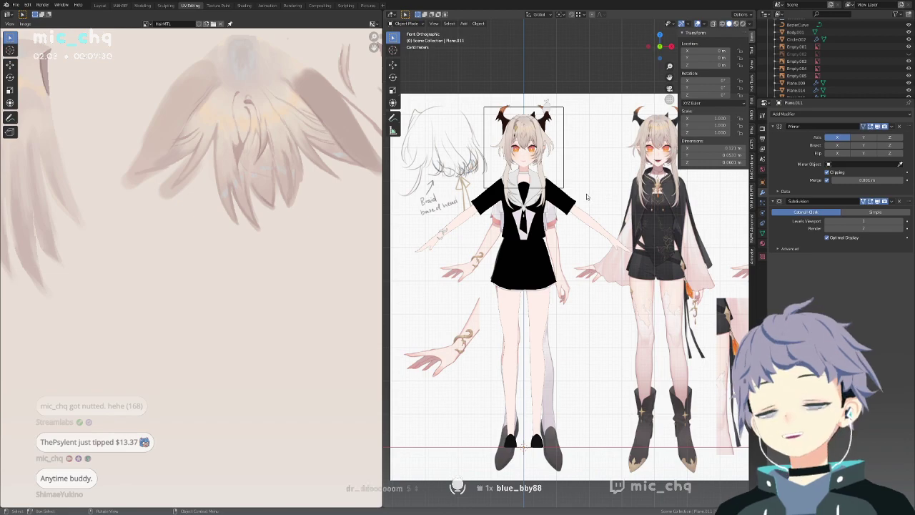
scroll(580, 178, "up", 5)
scroll(651, 212, "down", 2)
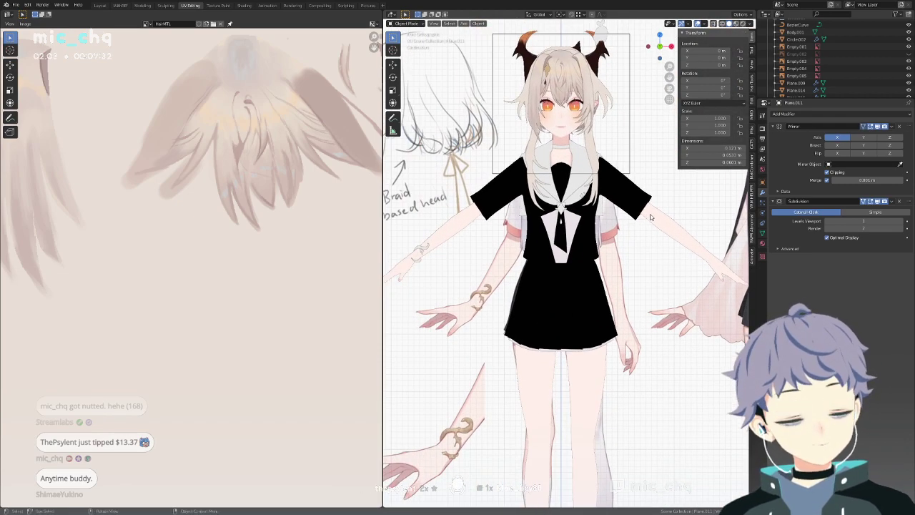
scroll(647, 222, "up", 3)
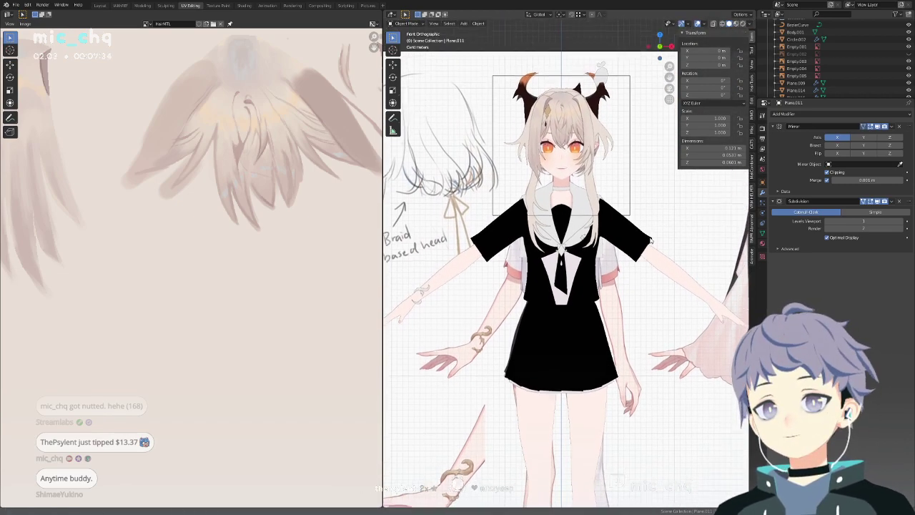
left_click(617, 252)
scroll(622, 252, "up", 3)
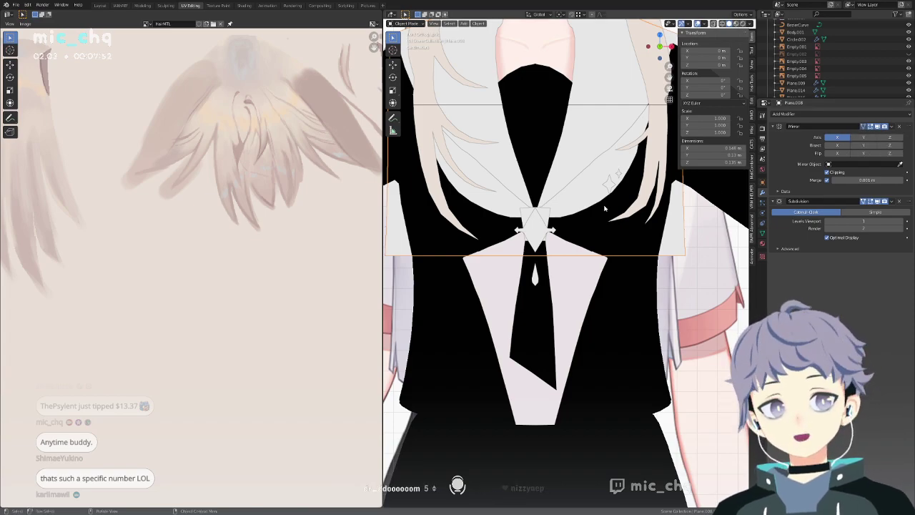
Select the star emblems on the neckerchief and assign the existing Clothing material to them.
left_click(608, 183)
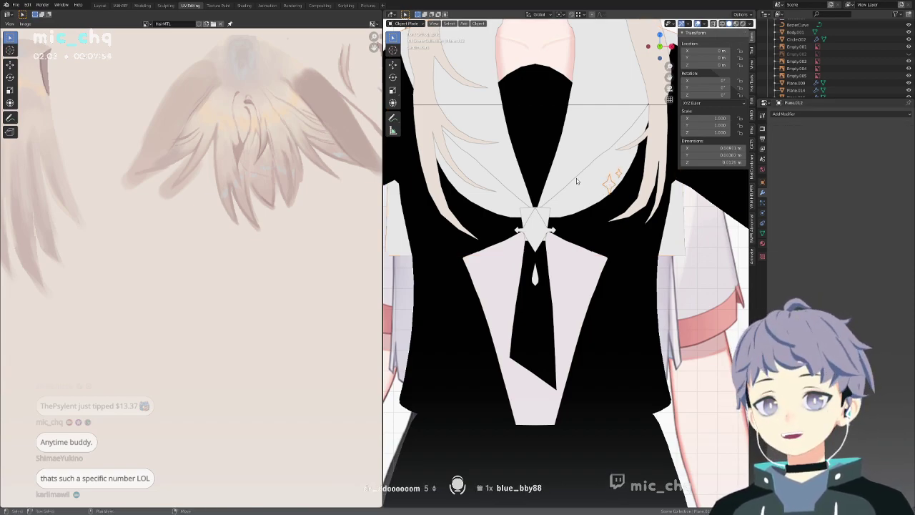
scroll(576, 179, "up", 4)
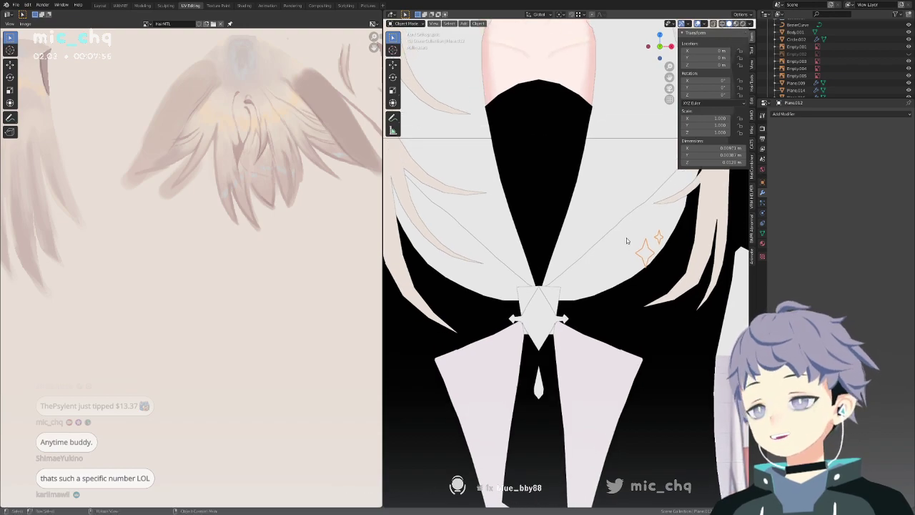
left_click(762, 243)
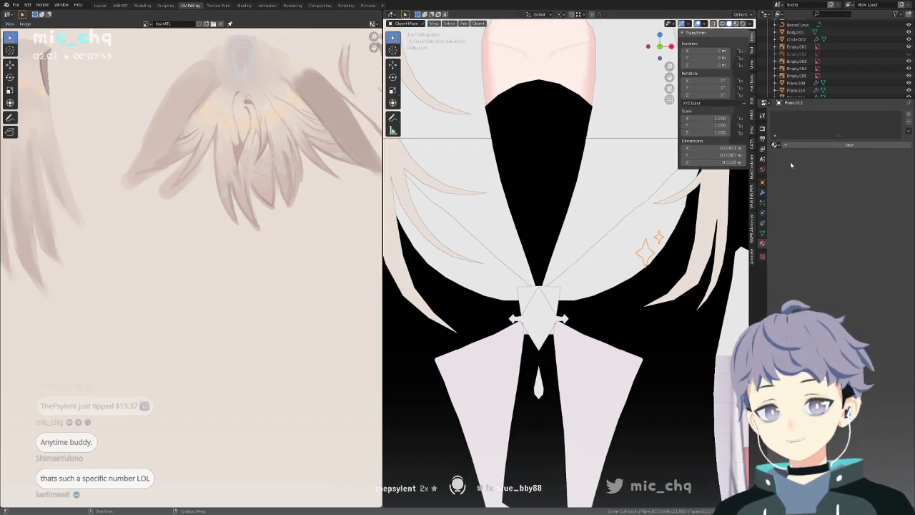
left_click(775, 144)
left_click(787, 168)
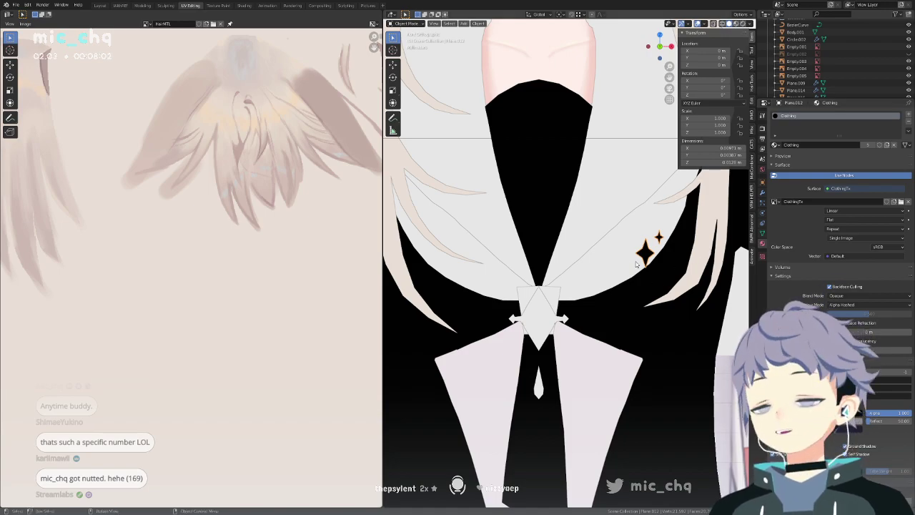
Assign the existing Clothing material to the neckerchief band and to the sailor collar.
left_click(640, 264)
left_click(775, 145)
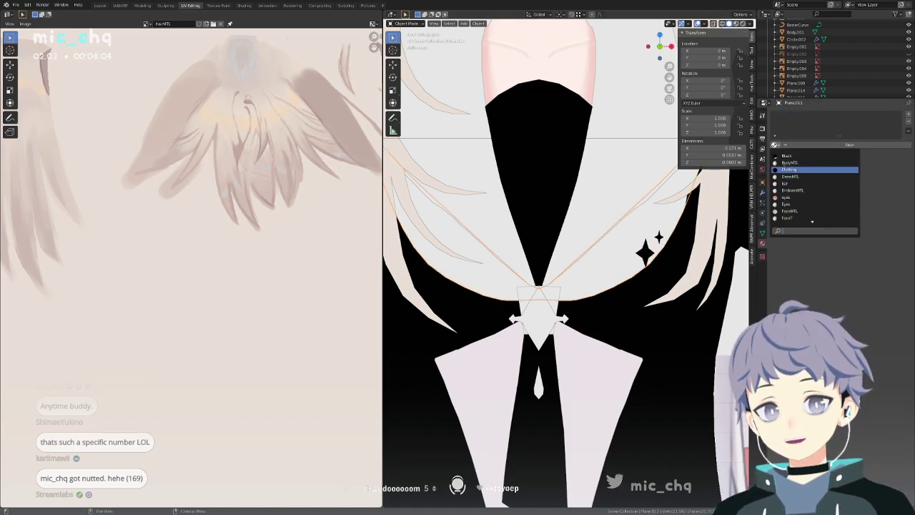
left_click(785, 168)
left_click(623, 205)
left_click(775, 144)
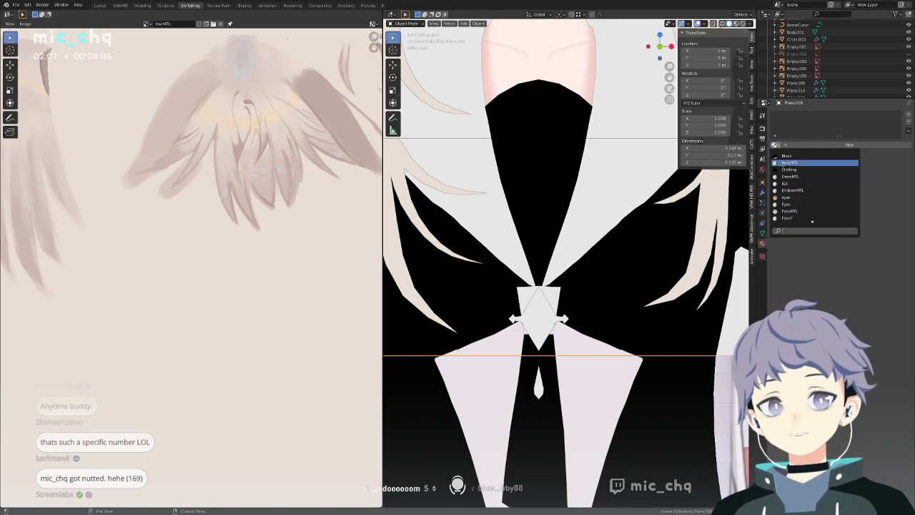
left_click(790, 169)
Select the choker around the neck and assign the existing Clothing material to it.
scroll(572, 246, "down", 1)
left_click(572, 247)
middle_click_drag(647, 282, 629, 251)
scroll(597, 243, "down", 7)
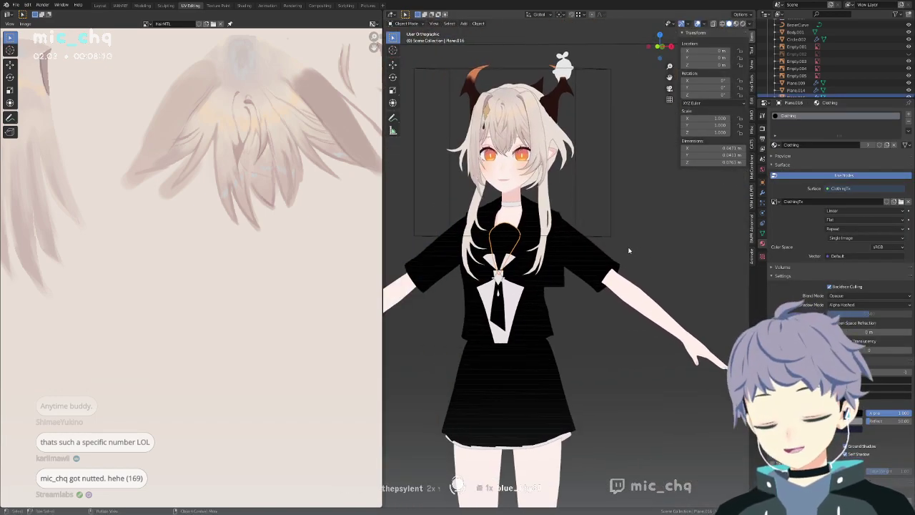
key("KP_Decimal")
scroll(603, 226, "down", 4)
left_click(609, 146)
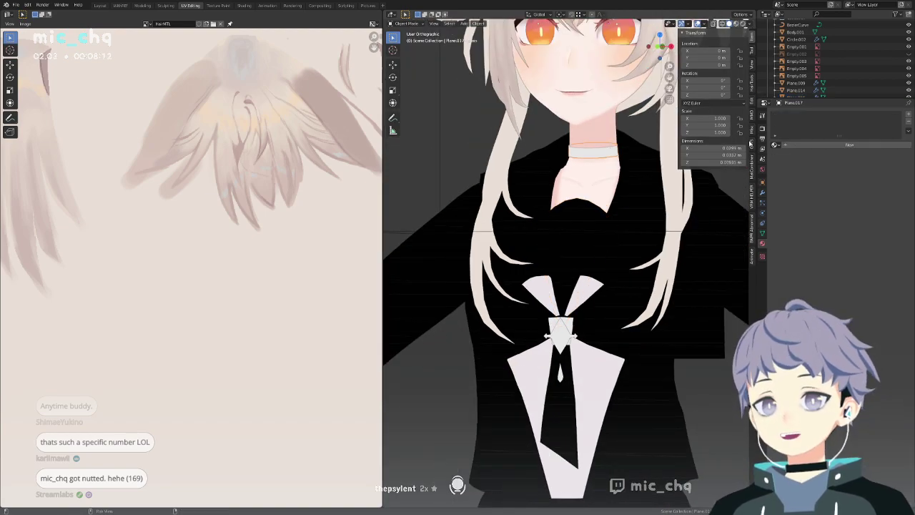
left_click(774, 144)
left_click(795, 170)
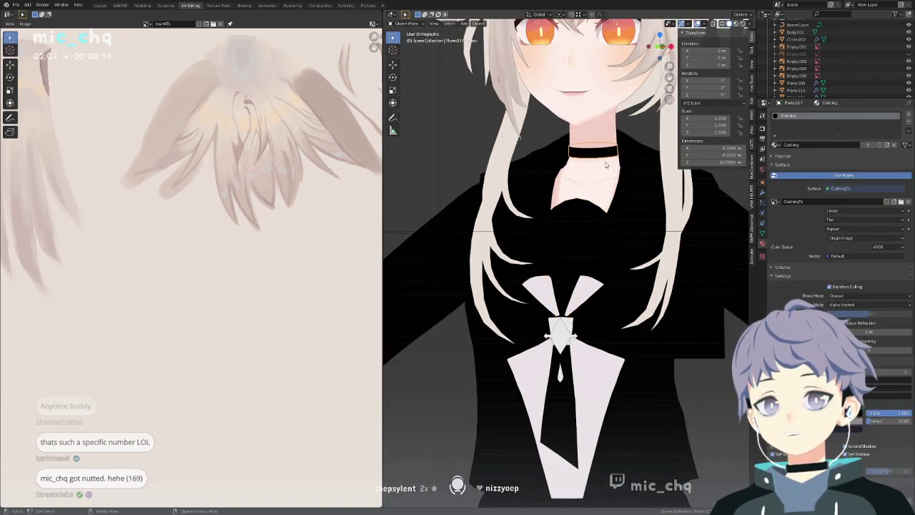
Unwrap the choker's mesh in Edit Mode and return to Object Mode.
key("Tab")
left_click(559, 24)
left_click(572, 32)
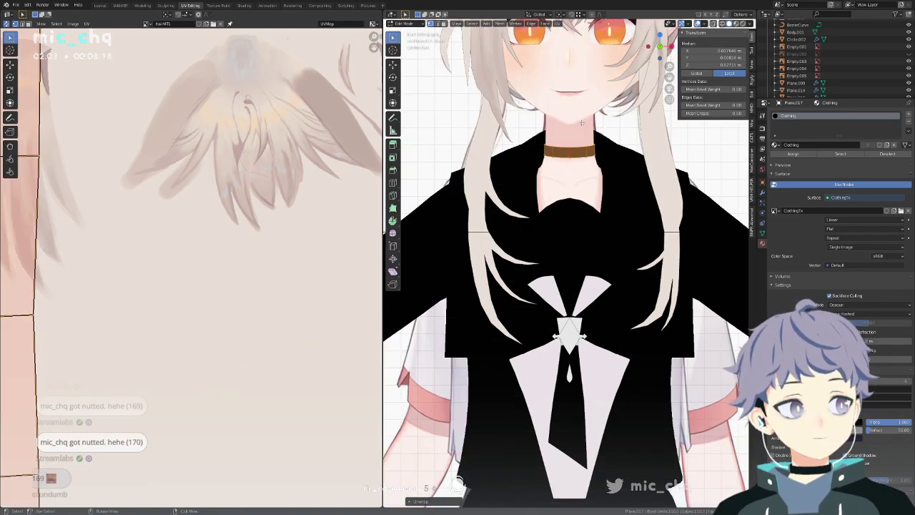
key("ctrl+Tab")
left_click(536, 149)
Check the outfit pieces over the reference artwork in wireframe and solid display.
key("shift+z")
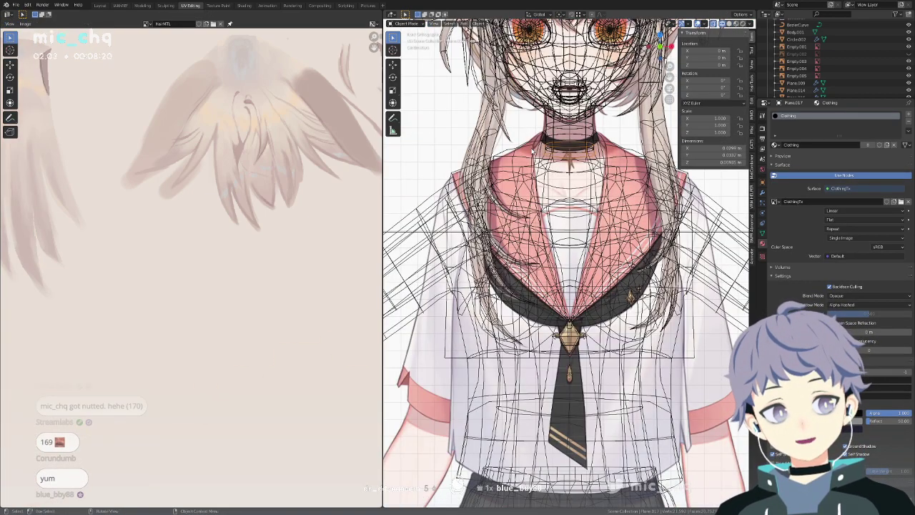
scroll(565, 265, "down", 6)
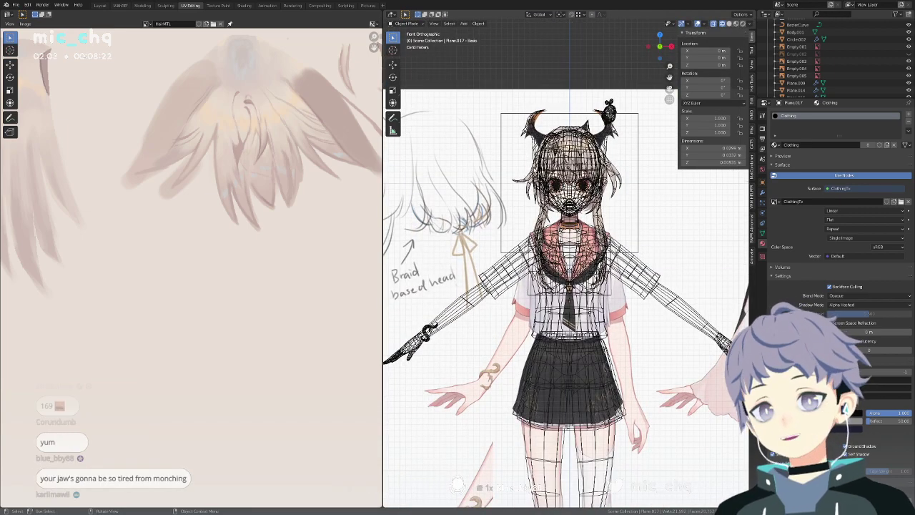
scroll(215, 203, "down", 8)
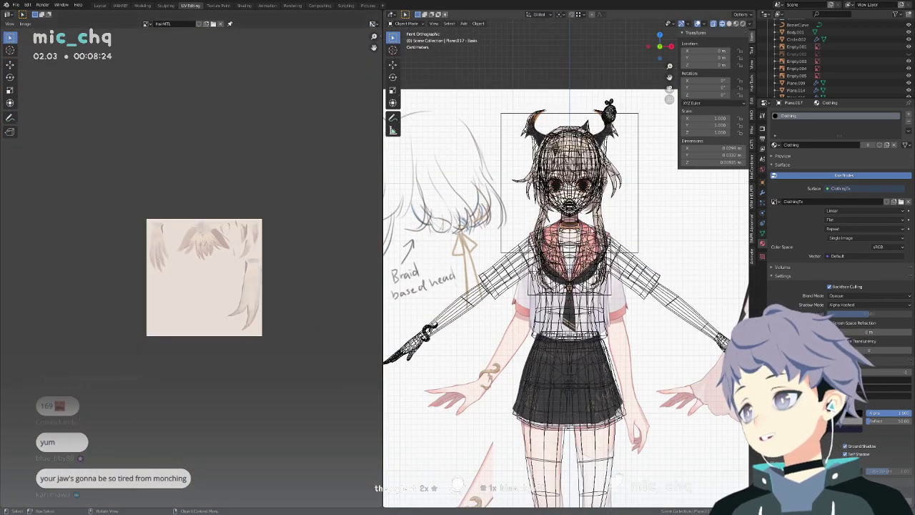
key("shift+z")
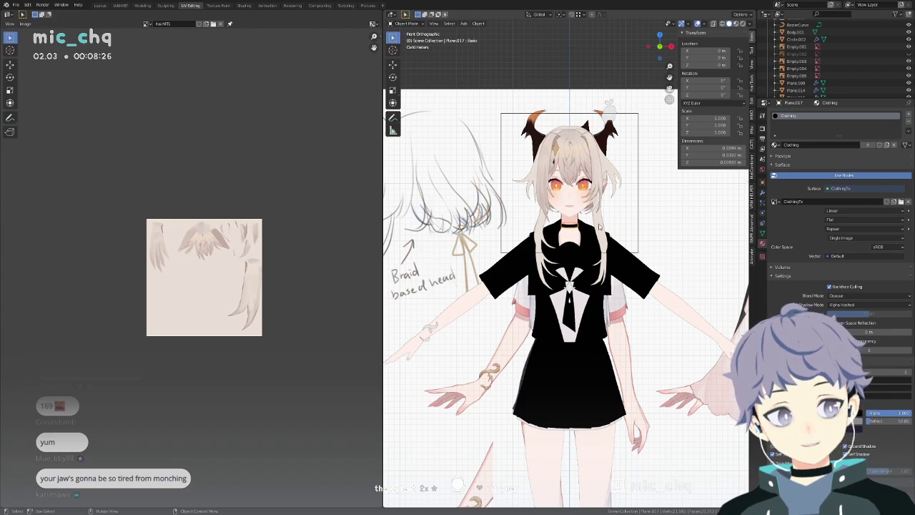
scroll(602, 242, "up", 5)
scroll(579, 179, "down", 5)
scroll(564, 162, "up", 8)
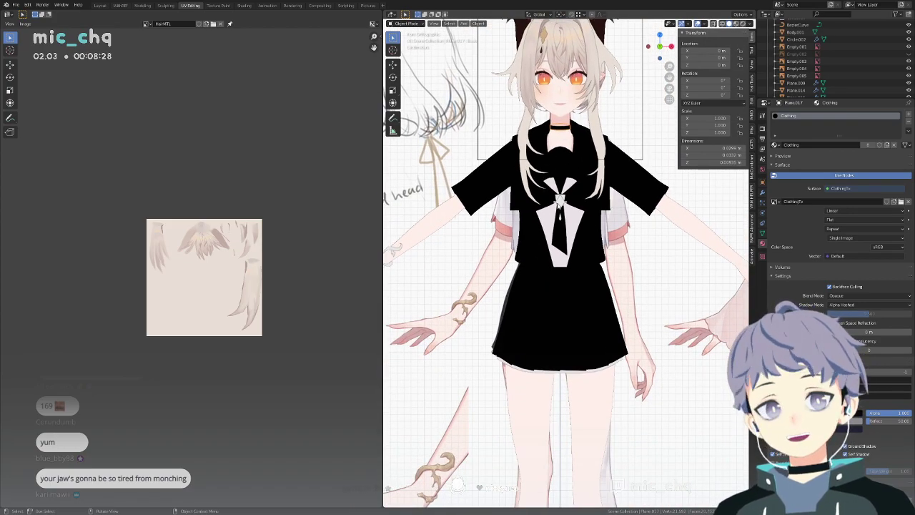
Assign the existing Clothing material to the diamond gem ornament and to the tie knot behind it.
left_click(545, 159)
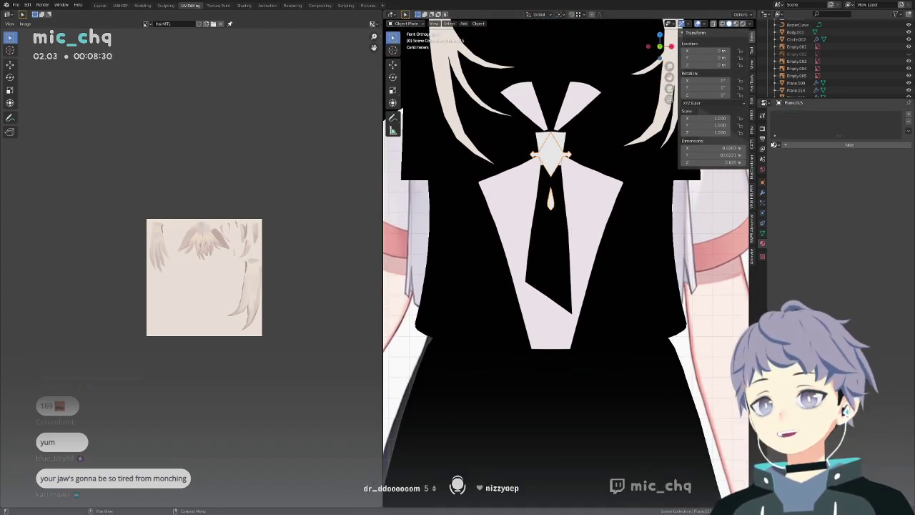
left_click(776, 145)
left_click(797, 170)
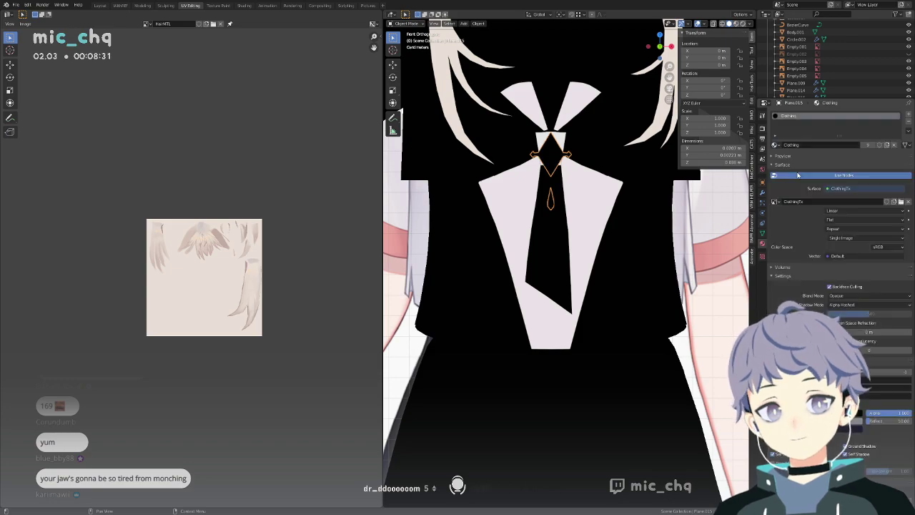
left_click(560, 141)
left_click(775, 145)
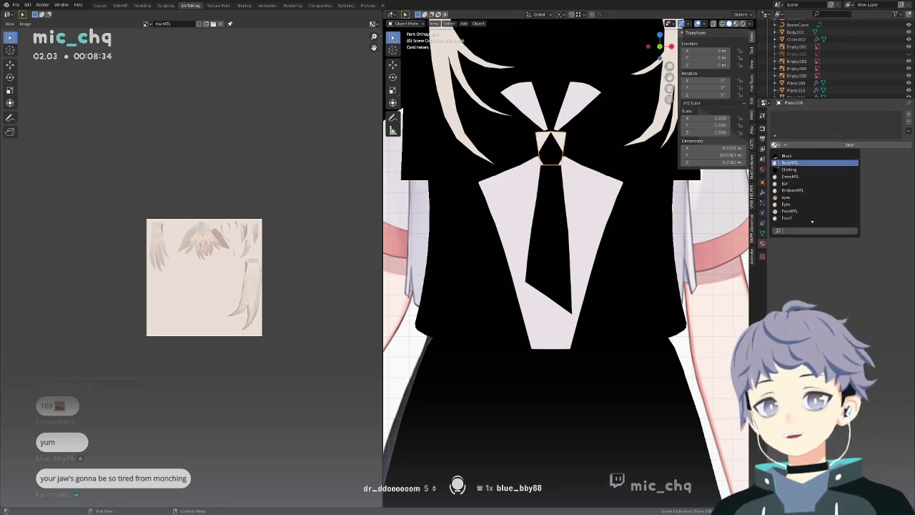
left_click(797, 168)
Inspect the tie knot's mesh and UV layout in Edit Mode and return to Object Mode.
scroll(617, 179, "down", 3)
key("shift+z")
mouse_move(661, 198)
middle_mouse_down("shift")
mouse_move(668, 228)
mouse_move(549, 229)
mouse_move(593, 223)
middle_mouse_up("shift")
key("shift+z")
key("Tab")
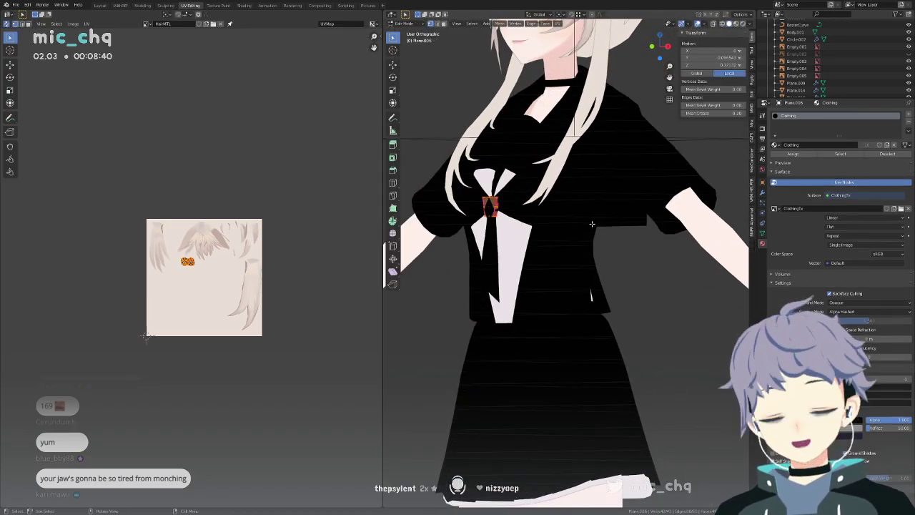
key("ctrl+Tab")
left_click(542, 223)
Try to box-select the upper-body clothing pieces in wireframe display.
key("shift+z")
scroll(502, 221, "down", 6)
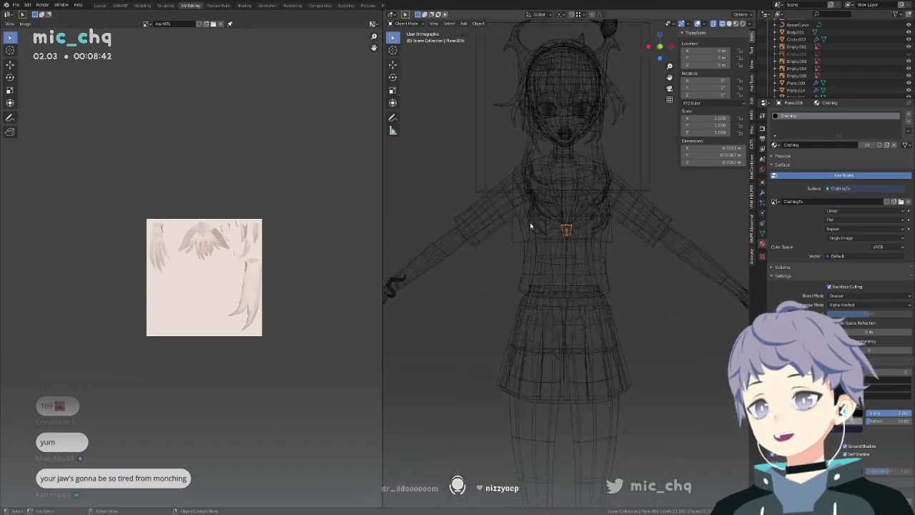
left_click_drag(490, 184, 631, 253)
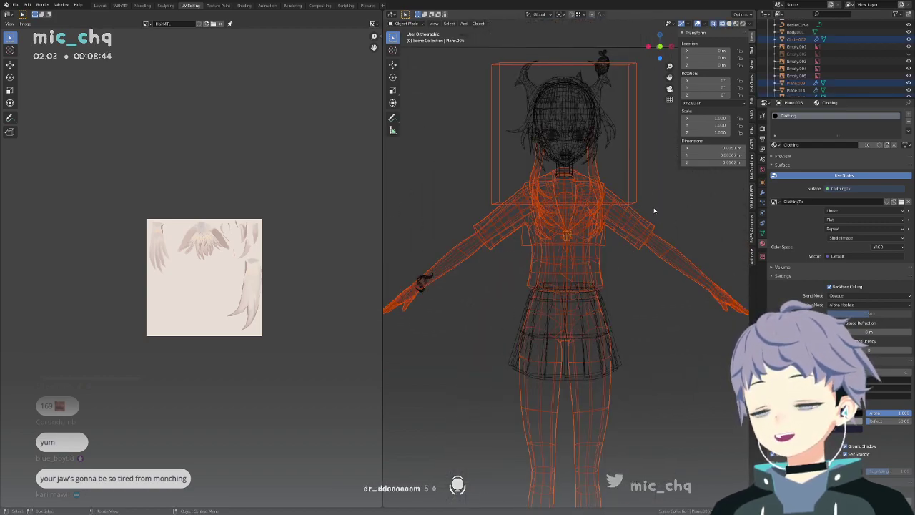
left_click(634, 183)
left_click_drag(635, 183, 498, 250)
left_click_drag(645, 186, 500, 267)
left_click_drag(630, 173, 503, 244)
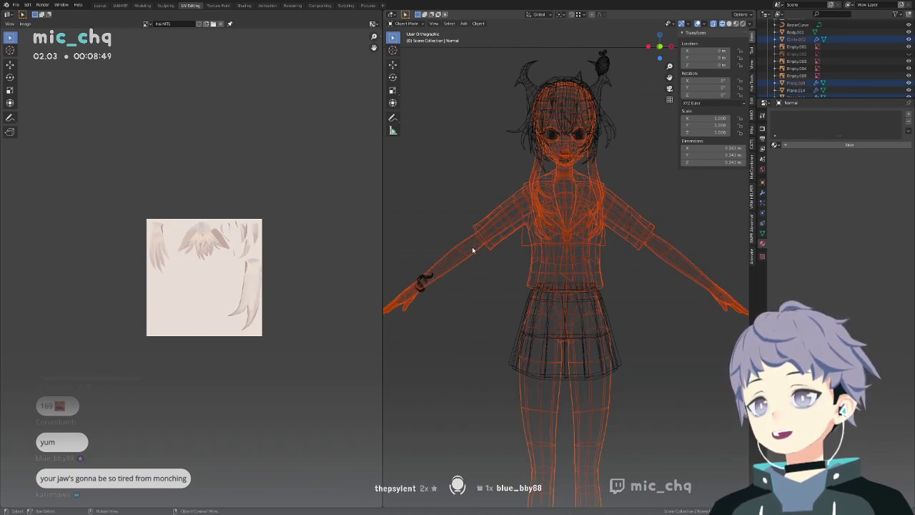
left_click(569, 170, "shift")
left_click(576, 166, "shift")
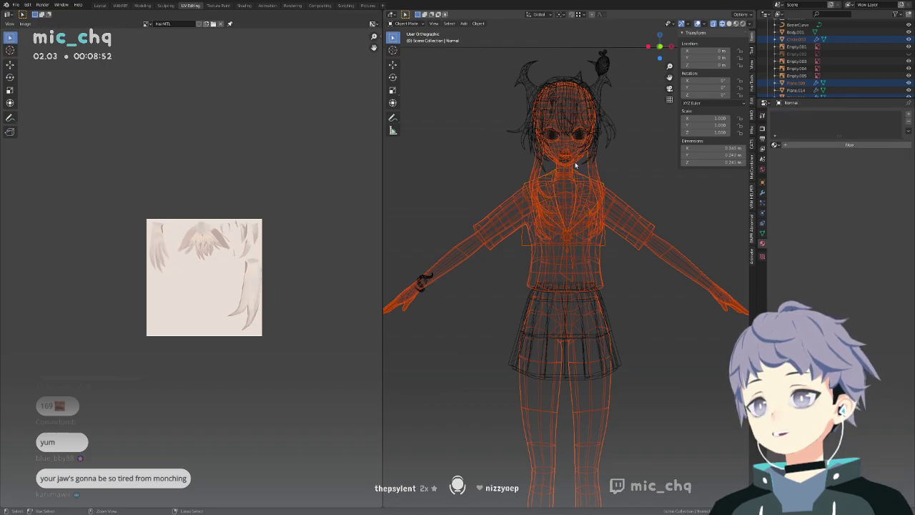
Select every visible object in the scene.
scroll(592, 152, "up", 1)
middle_click_drag(592, 147, 578, 208, "shift")
left_click_drag(489, 139, 614, 193, "ctrl")
scroll(607, 236, "down", 2)
left_click_drag(660, 288, 651, 332, "ctrl")
middle_click_drag(647, 350, 613, 274, "shift")
key("a")
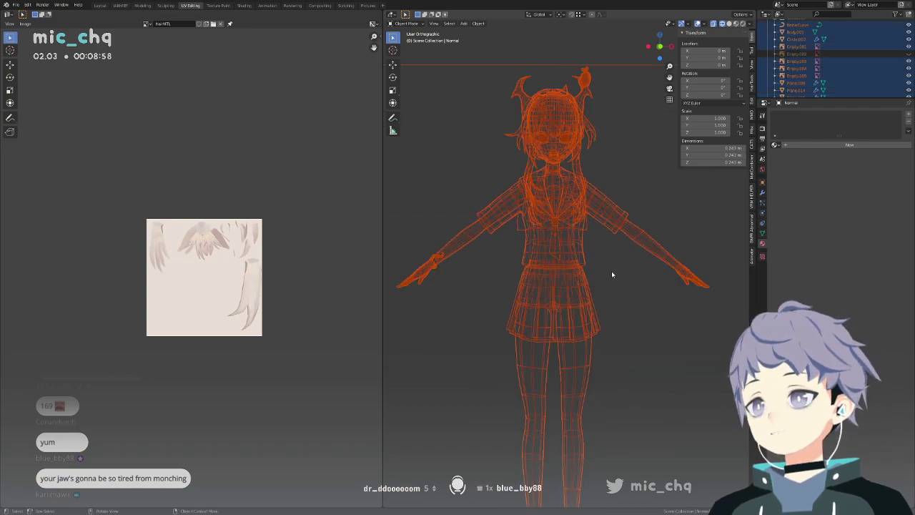
Undo the last select-all so only the upper-body clothing stays selected, and switch back from wireframe to shaded display.
key("ctrl+z")
scroll(601, 257, "down", 5)
scroll(589, 248, "up", 4)
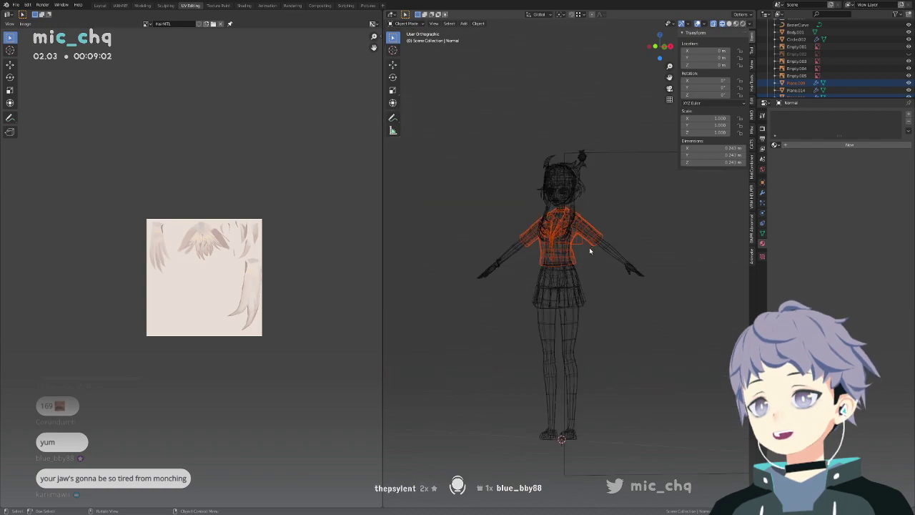
key("KP_1")
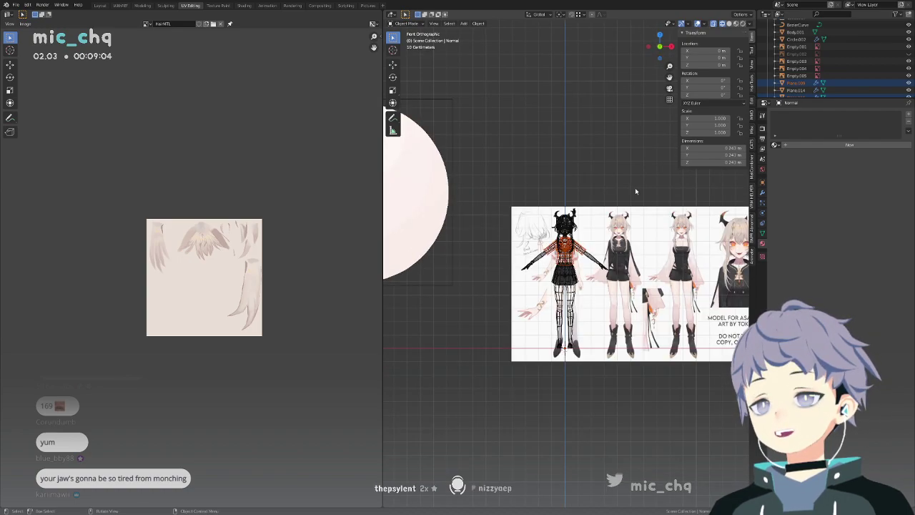
scroll(669, 253, "up", 4)
mouse_move(635, 199)
middle_mouse_down()
mouse_move(611, 205)
mouse_move(601, 225)
middle_mouse_up()
key("shift+z")
scroll(606, 204, "up", 5)
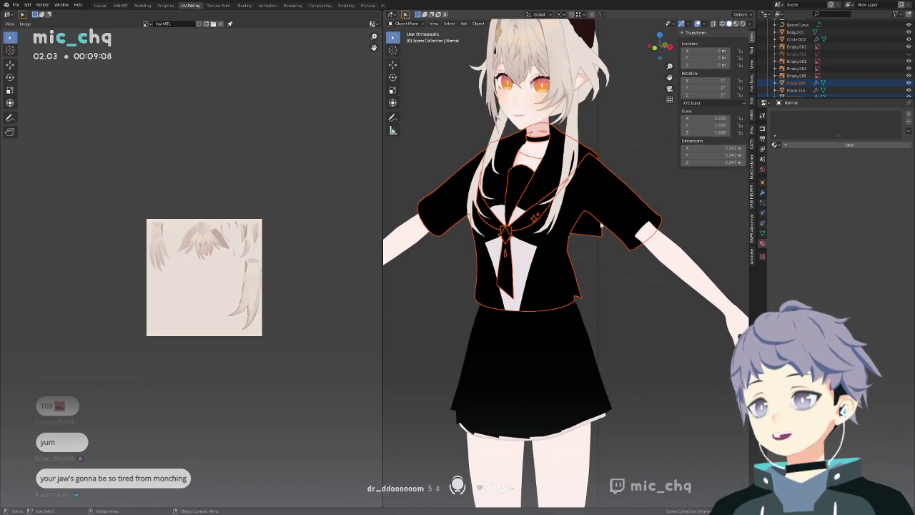
Unwrap all the selected upper-body clothing pieces together in Edit Mode with their entire meshes selected.
left_click(600, 216)
key("Tab")
key("a")
left_click(561, 25)
left_click(564, 33)
Shrink the unwrapped upper-body islands, move them into the upper-right part of the UV space, and return to Object Mode.
key("s")
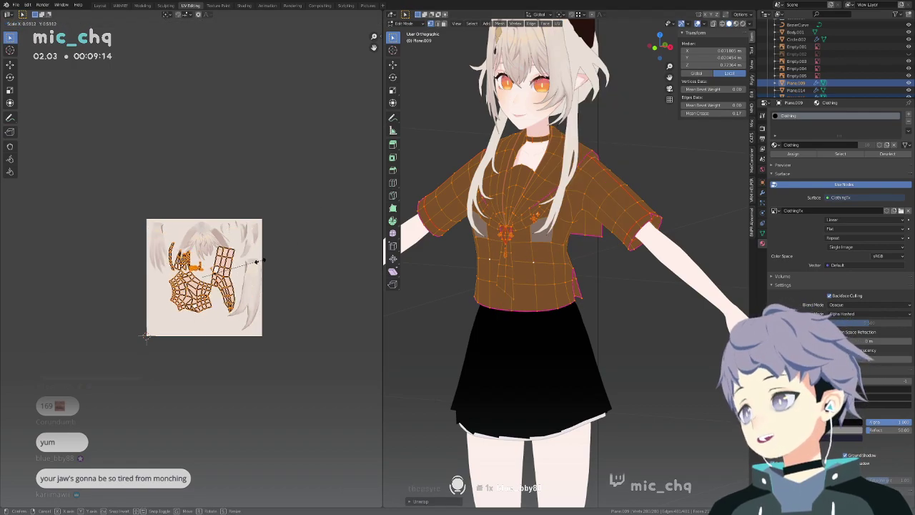
left_click(240, 268)
key("g")
left_click(265, 234)
key("s")
left_click(285, 239)
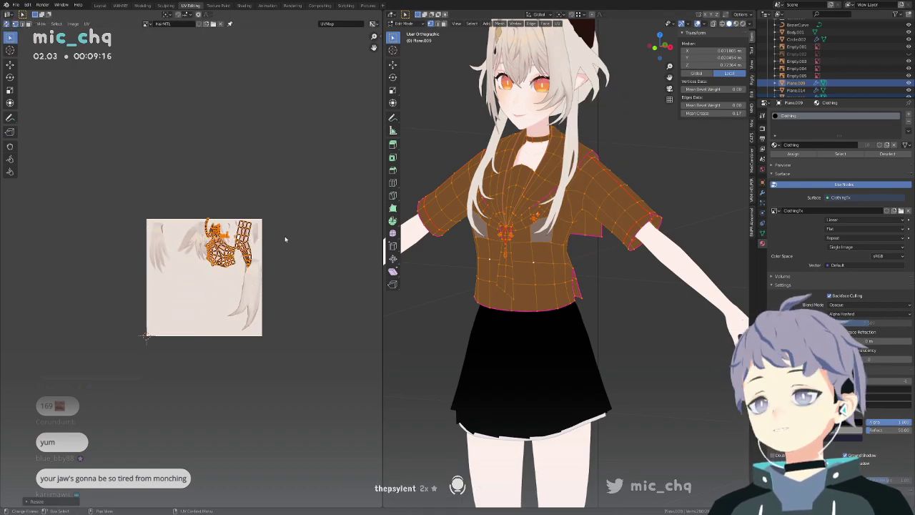
key("g")
left_click(283, 243)
key("Tab")
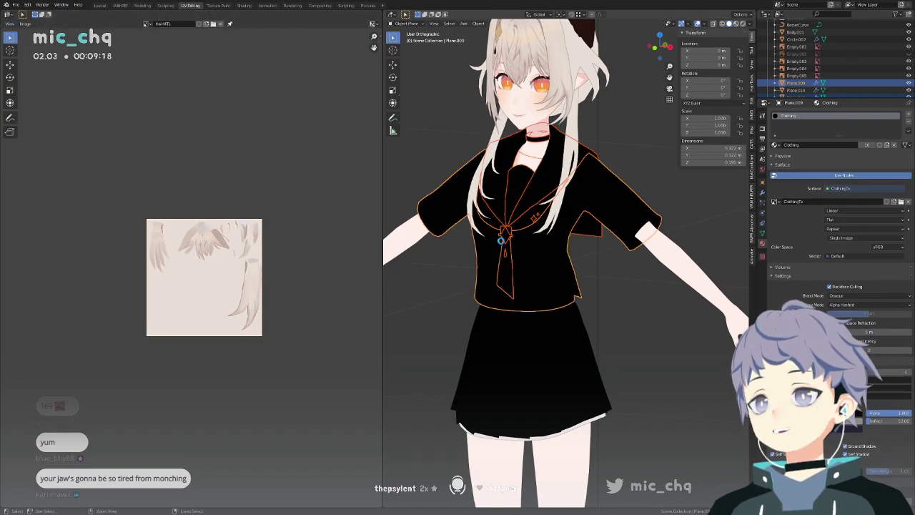
Add the skirt to the selected clothing and open all pieces together in Edit Mode to compare their UV islands.
left_click(573, 349, "shift")
key("Tab")
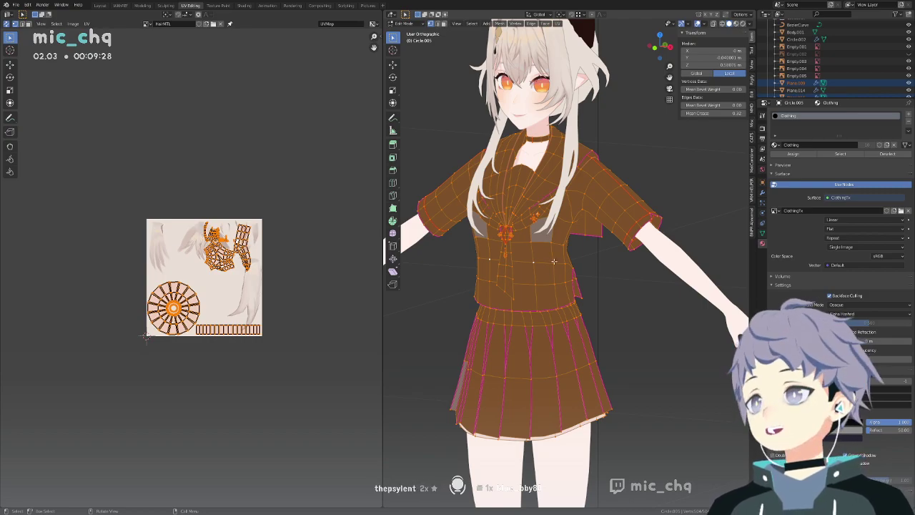
key("KP_1")
middle_click_drag(579, 287, 556, 246)
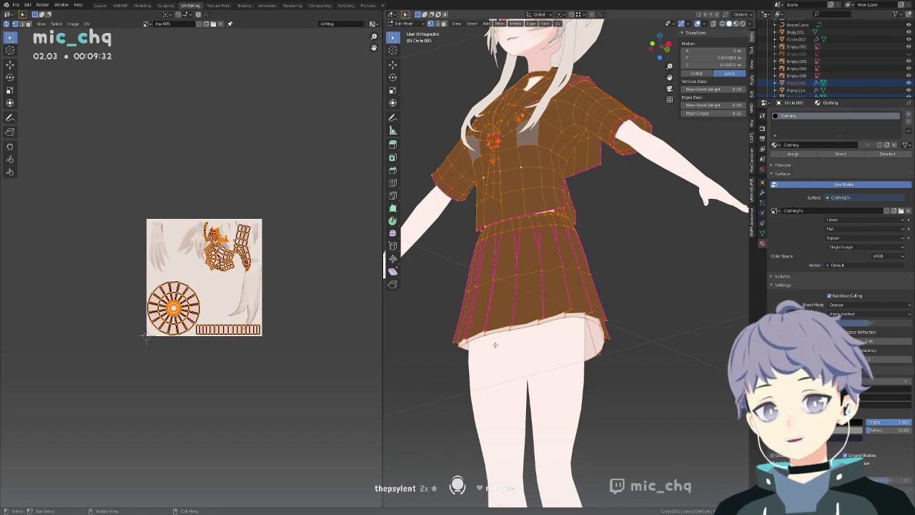
key("KP_1")
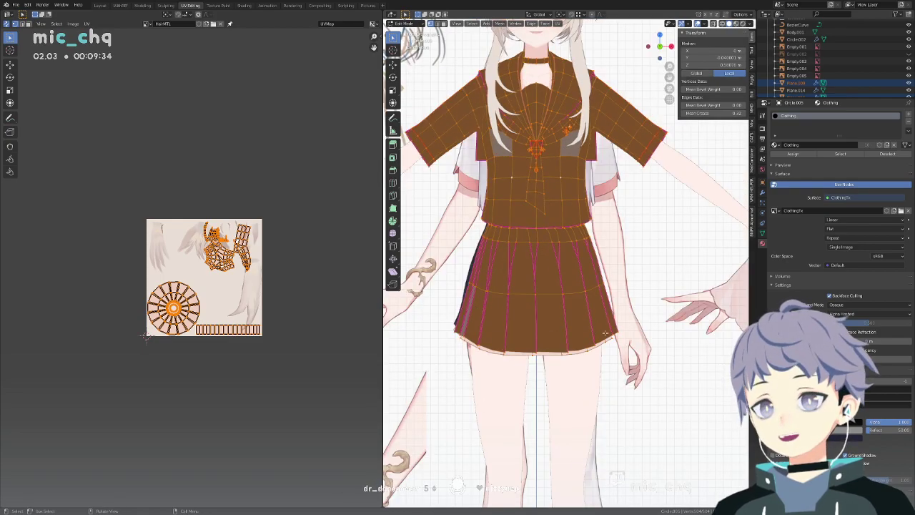
middle_click_drag(605, 332, 599, 201, "shift")
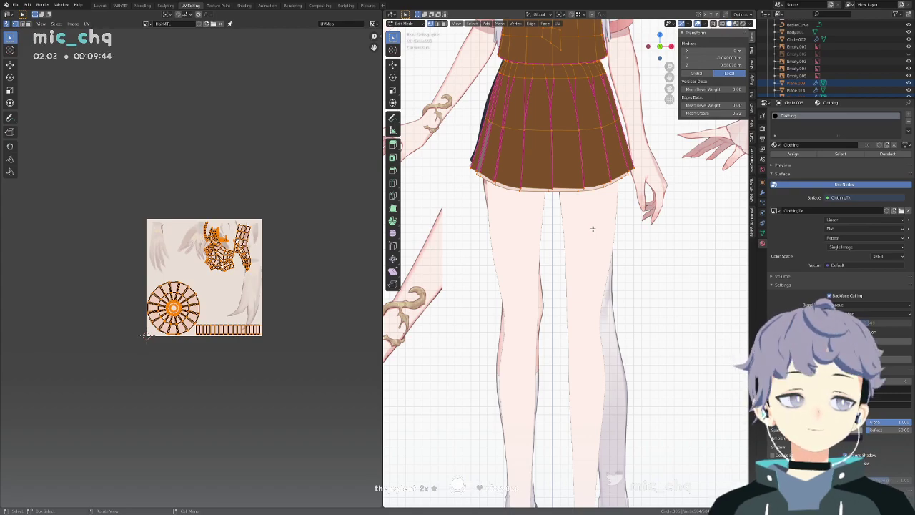
scroll(588, 226, "down", 4)
middle_click_drag(588, 226, 585, 219, "shift")
middle_click_drag(588, 267, 614, 262)
scroll(615, 262, "up", 5)
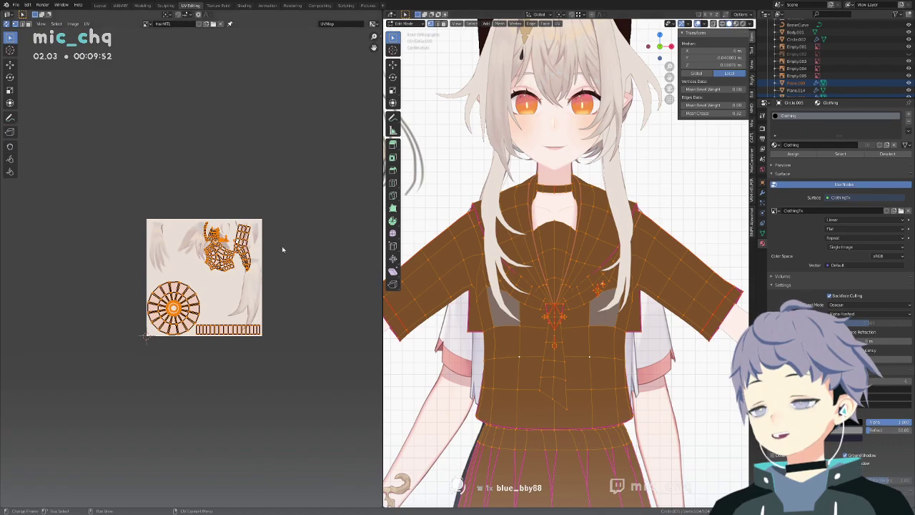
scroll(292, 255, "up", 5)
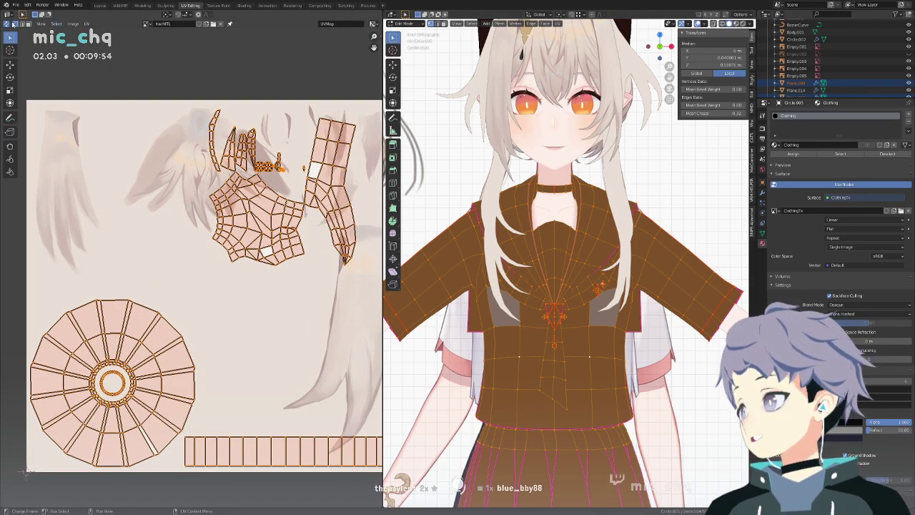
Turn the collar's UV island upside down so its tip points up, enlarge it, and place it near the UV space's upper-right corner.
left_click(13, 24)
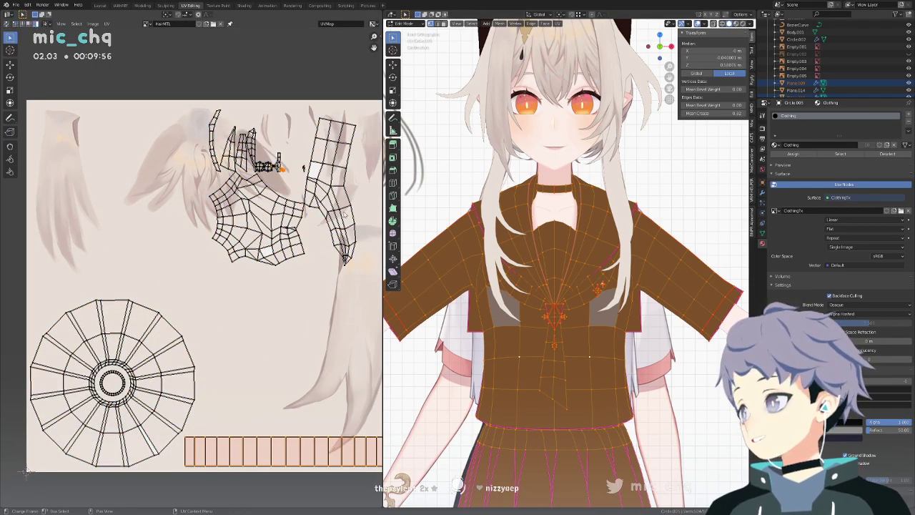
scroll(343, 221, "down", 2)
left_click(342, 221)
key("s")
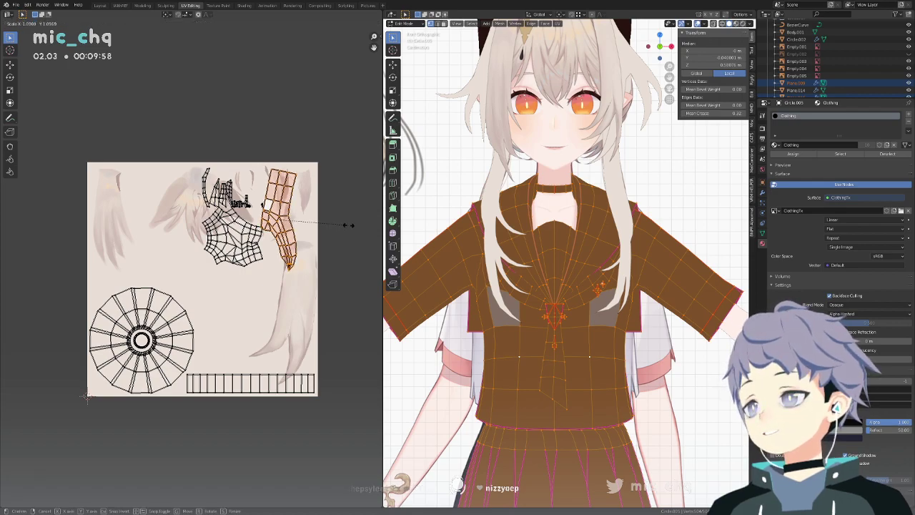
left_click(348, 225)
key("r")
left_click(225, 302)
key("s")
left_click(341, 249)
key("s")
left_click(361, 255)
key("g")
left_click(361, 256)
Rotate and enlarge the shirt's UV island and move it into the free space below the collar island and above the skirt strip.
left_click(250, 235)
key("r")
left_click(255, 283)
key("g")
left_click(272, 347)
key("s")
left_click(334, 336)
key("g")
left_click(347, 347)
key("r")
left_click(352, 341)
key("s")
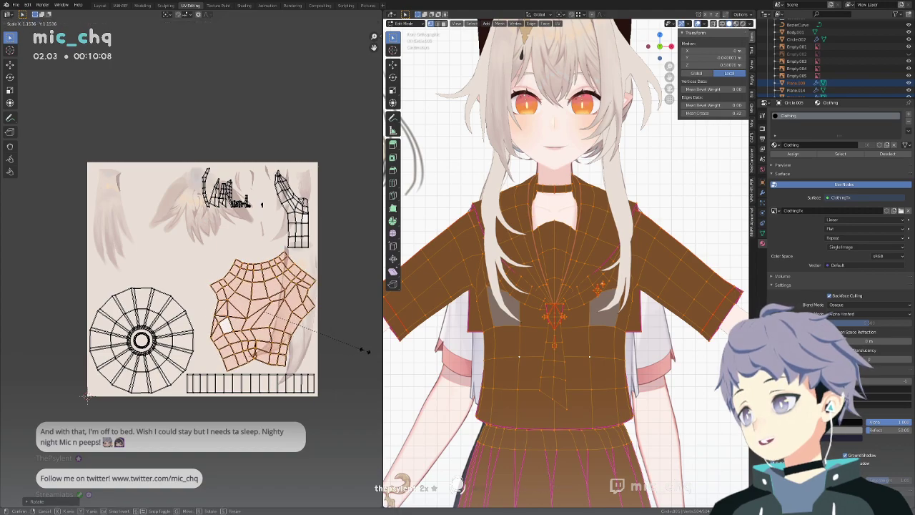
left_click(359, 347)
Select an edge row in the lower flap of the shirt's UV island and adjust the island's vertices.
scroll(249, 256, "up", 3)
middle_click_drag(249, 256, 230, 228)
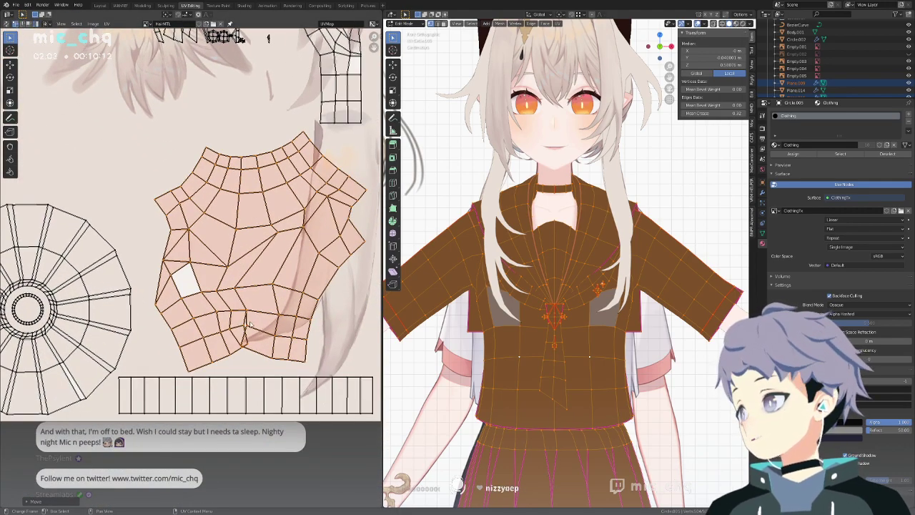
key("alt+a")
left_click(215, 335, "alt")
key("g")
right_click(222, 331)
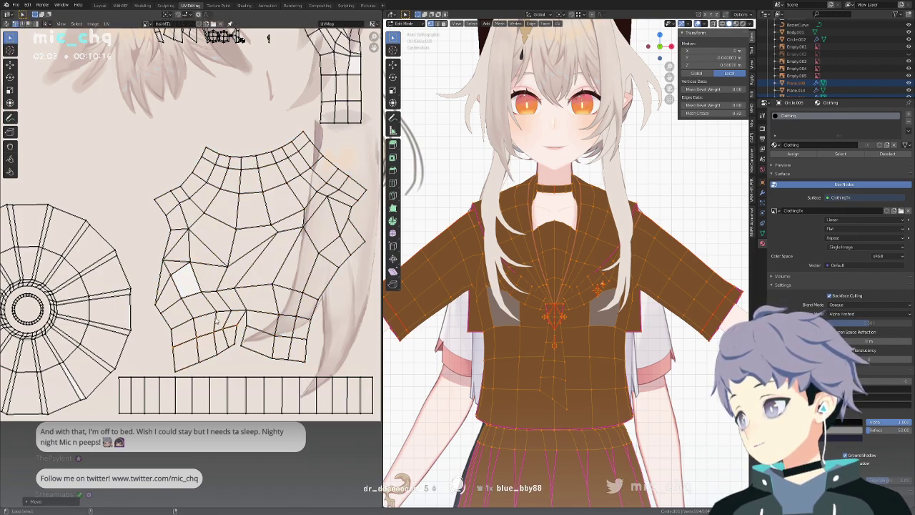
key("g")
left_click(239, 266)
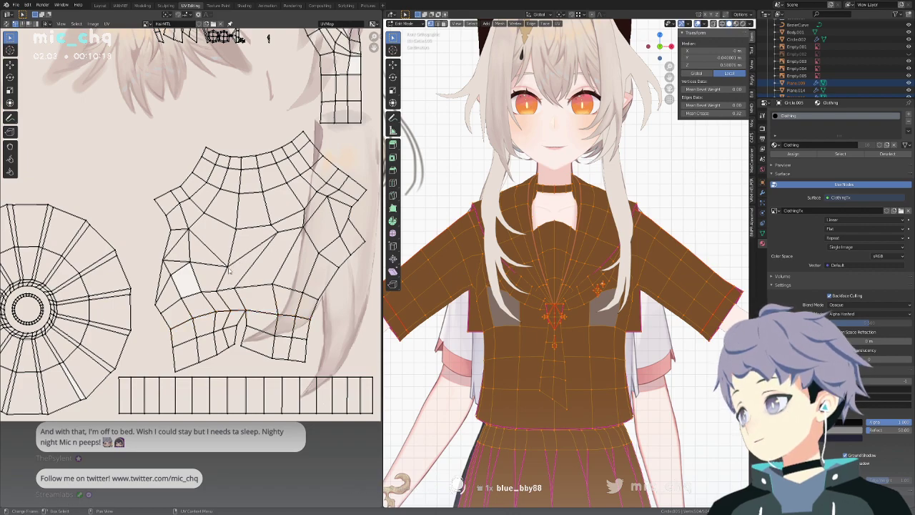
Reposition vertices in the middle of the shirt's UV island and beside its lower dart to even out the grid.
left_click(227, 290)
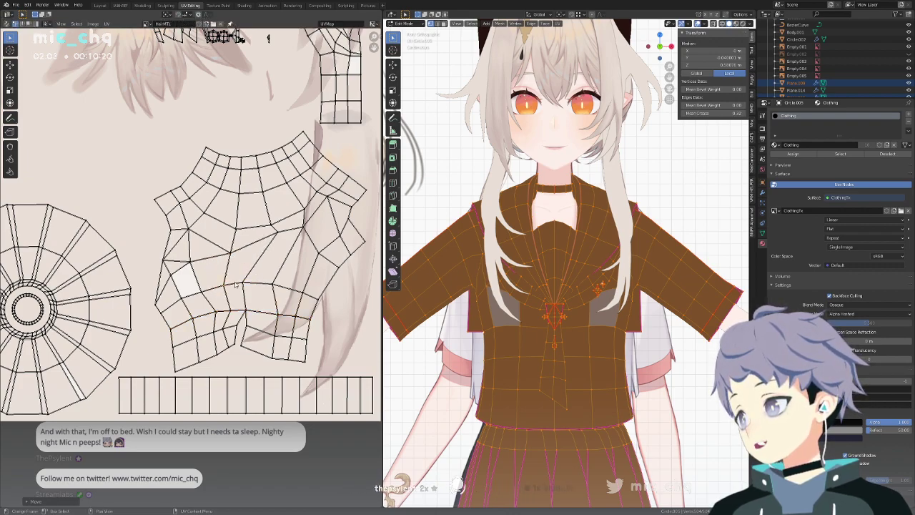
left_click(190, 263)
left_click(274, 284)
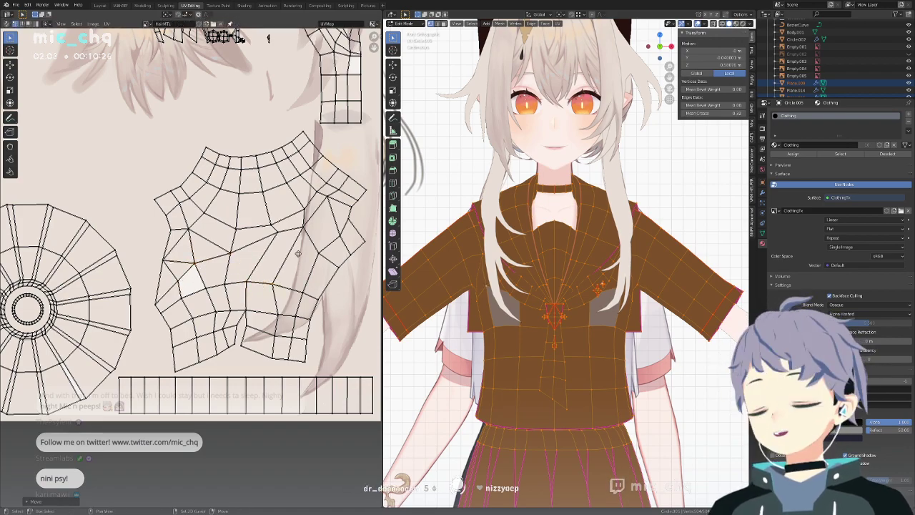
scroll(298, 254, "up", 1)
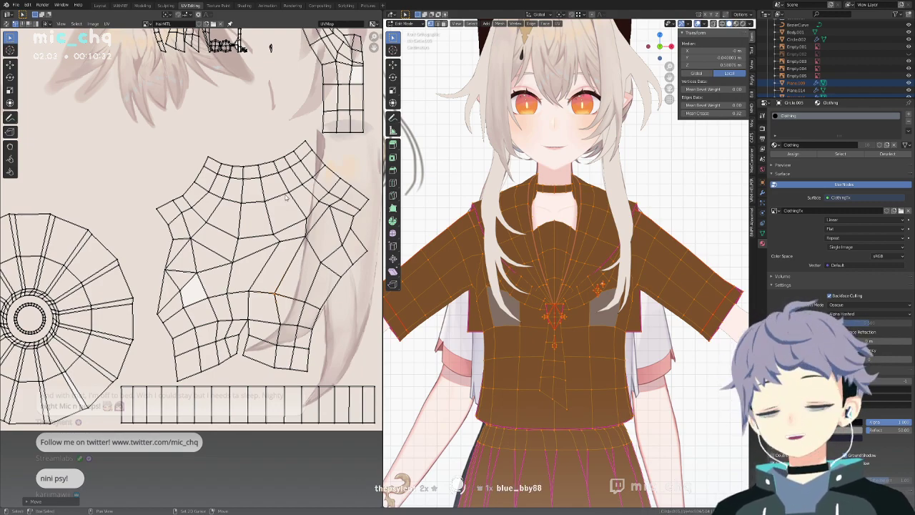
scroll(287, 236, "up", 3, "shift")
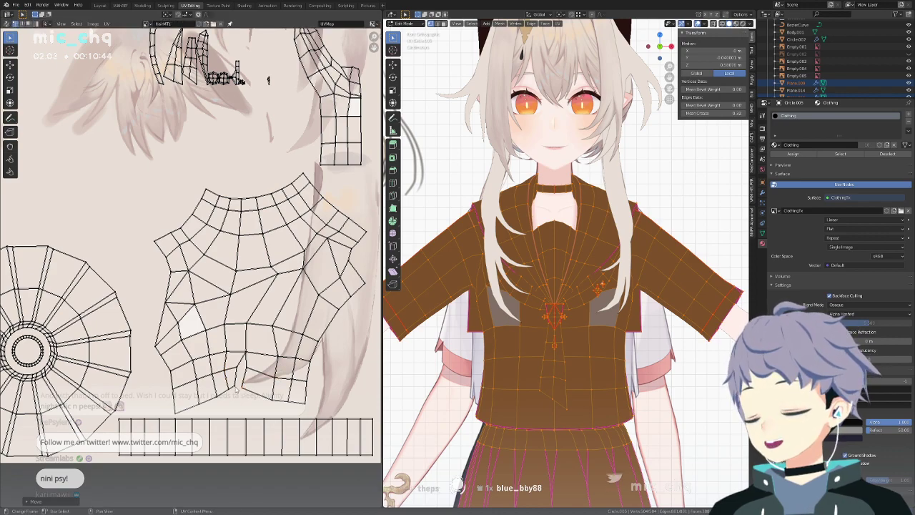
scroll(259, 341, "up", 2, "shift")
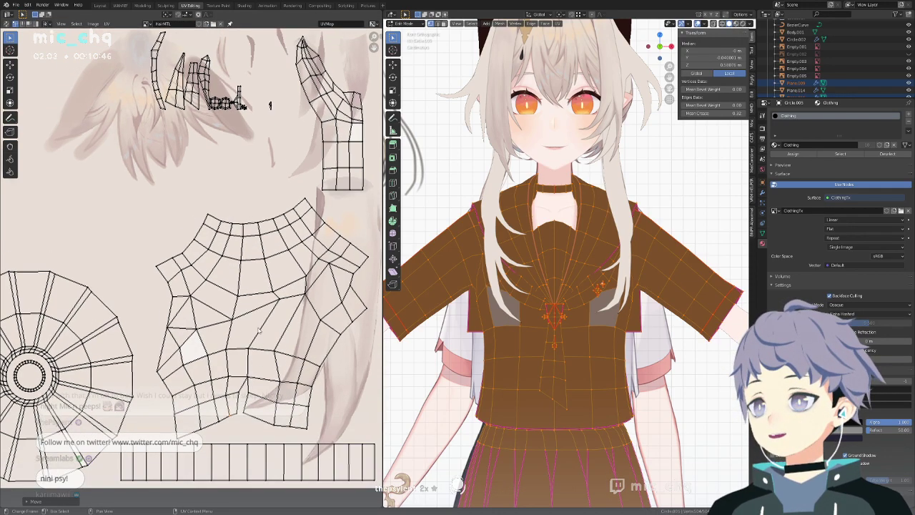
Select the whole collar UV island and enlarge it slightly.
middle_click_drag(221, 91, 211, 149)
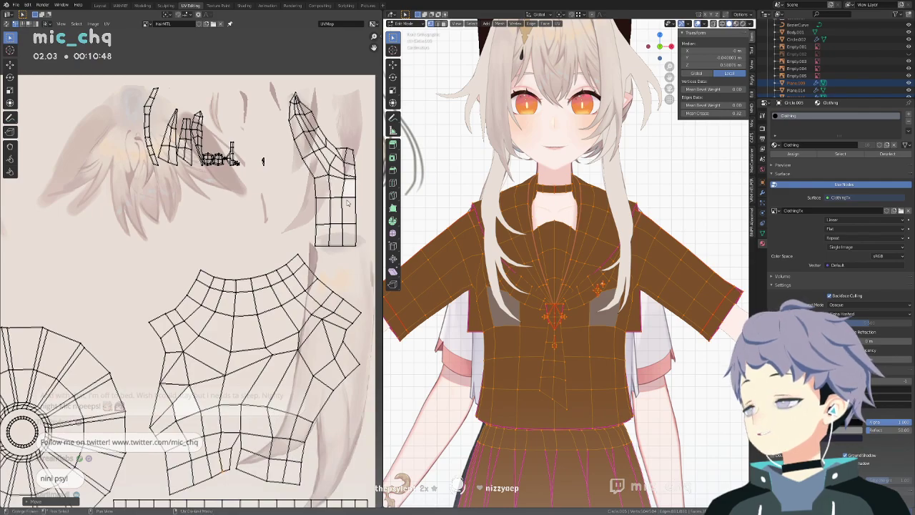
key("l")
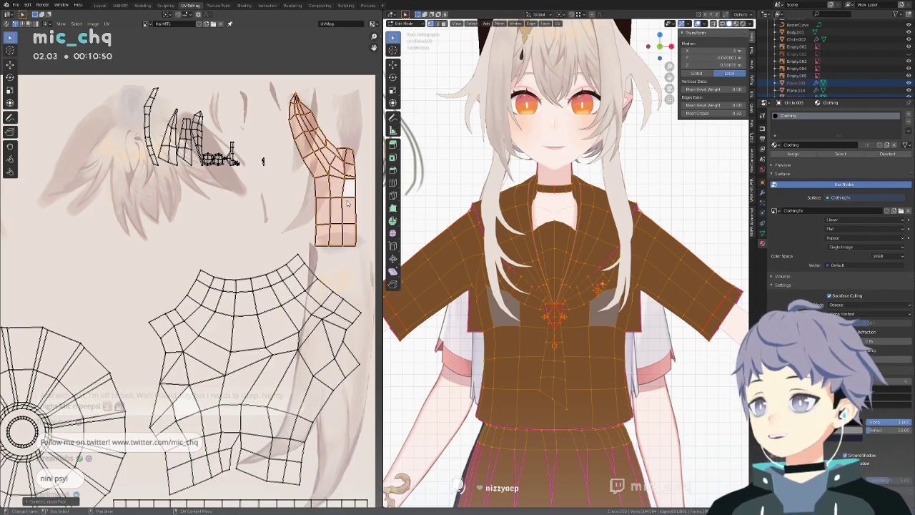
key("s")
left_click(348, 200)
middle_click_drag(319, 139, 302, 231)
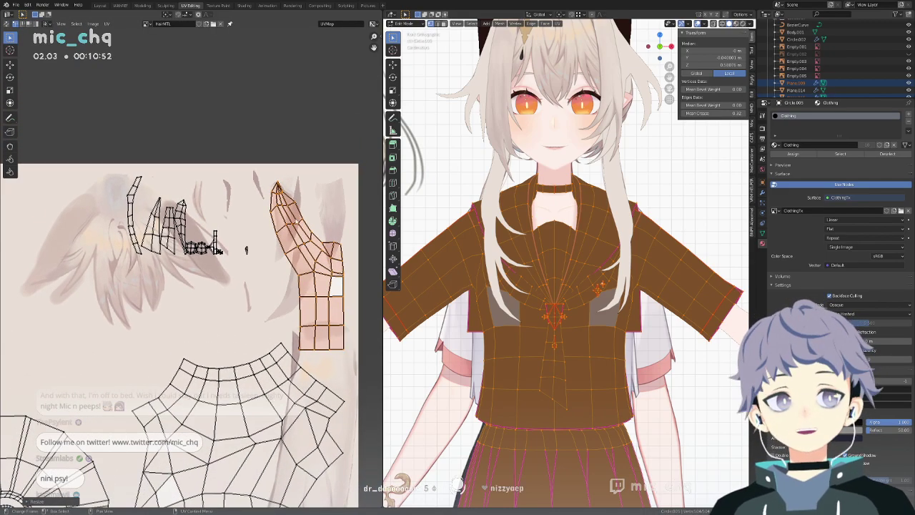
Move the vertices around the pointed tip of the collar's UV island to space its edges evenly.
scroll(235, 159, "up", 6)
key("g")
left_click(281, 236)
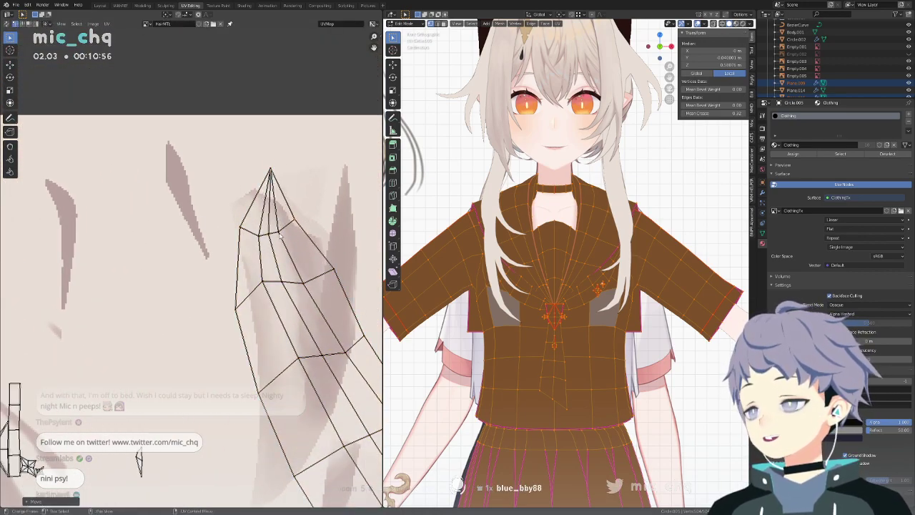
key("g")
left_click(301, 285)
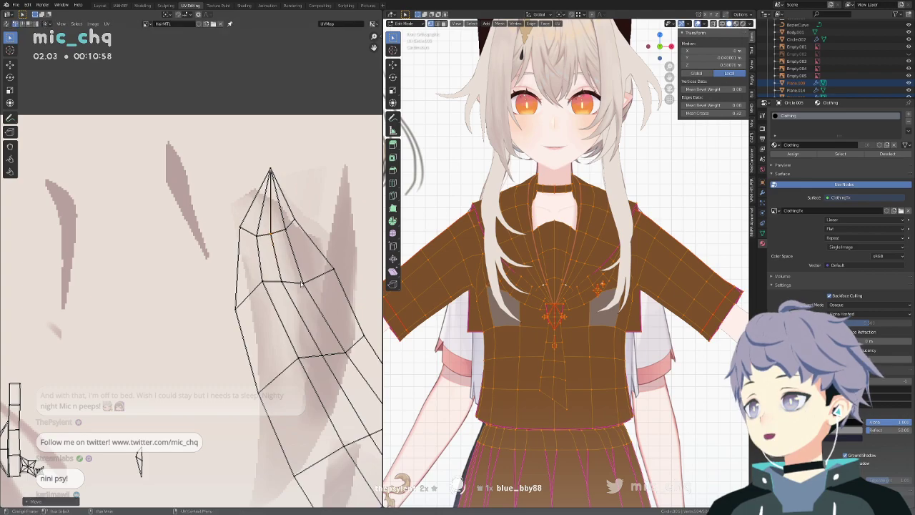
key("g")
left_click(234, 228)
key("g")
left_click(231, 234)
Adjust inner vertices in the rows below the tip of the collar's UV island to straighten its lengthwise edges.
left_click(268, 303)
key("g")
left_click(270, 311)
left_click(293, 297)
key("g")
left_click(273, 308)
key("g")
left_click(270, 310)
middle_click_drag(316, 386, 274, 336)
left_click(273, 337)
key("g")
left_click(267, 343)
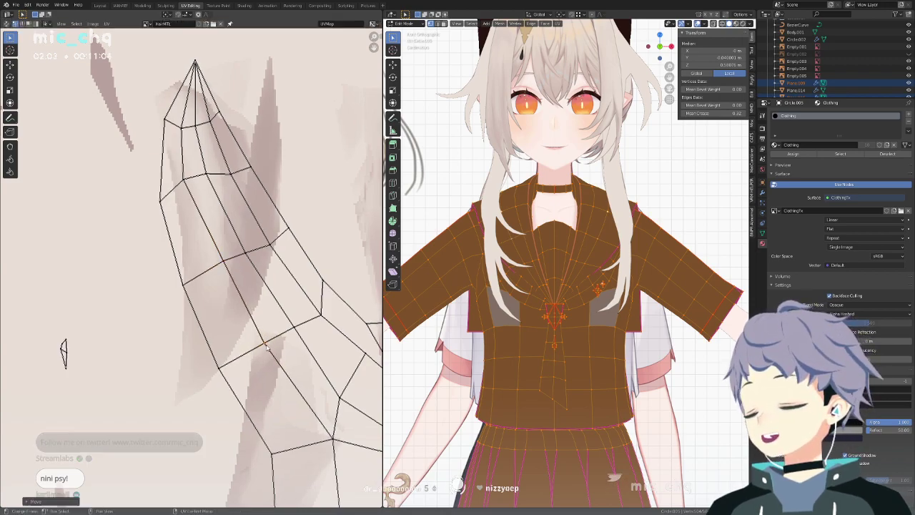
Even out the vertices along the middle rows and inner edge of the collar's UV island.
left_click(295, 330)
key("g")
left_click(296, 336)
left_click(316, 321)
key("g")
left_click(310, 316)
left_click(297, 333)
key("g")
left_click(296, 321)
left_click(276, 253)
key("g")
left_click(274, 246)
scroll(280, 267, "down", 2)
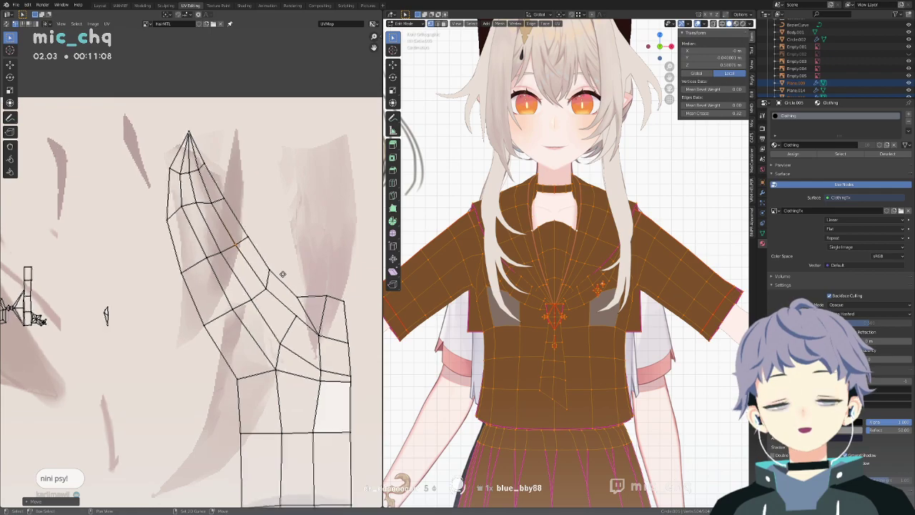
Reposition the vertices at the neck bend of the collar's UV island, where it widens toward the back.
middle_click_drag(289, 284, 262, 258)
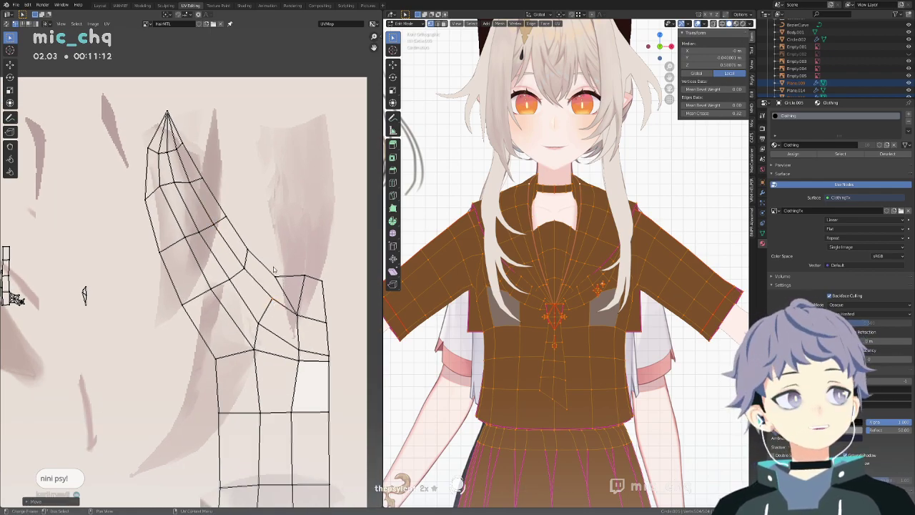
middle_click_drag(247, 254, 264, 278)
left_click(325, 296)
key("g")
left_click(324, 300)
left_click(294, 299)
key("g")
left_click(294, 297)
middle_click_drag(258, 262, 284, 268)
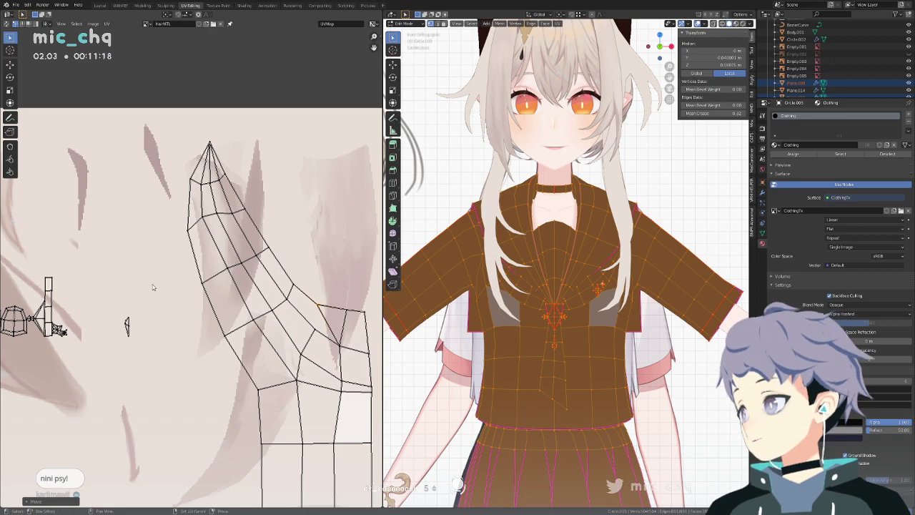
Select the small drop-shaped ornament's UV island, resize it, and move it beside the lower part of the collar island.
middle_click_drag(144, 316, 172, 274)
key("l")
key("s")
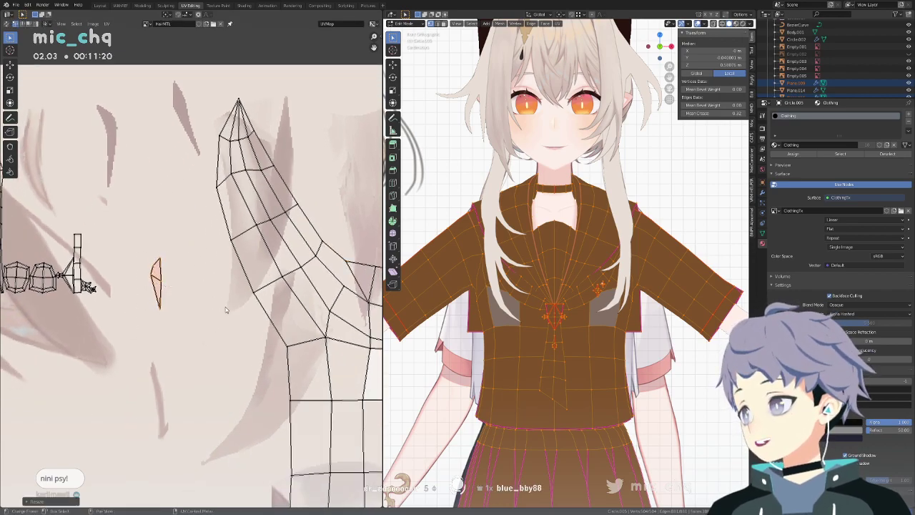
left_click(233, 307)
key("g")
left_click(298, 386)
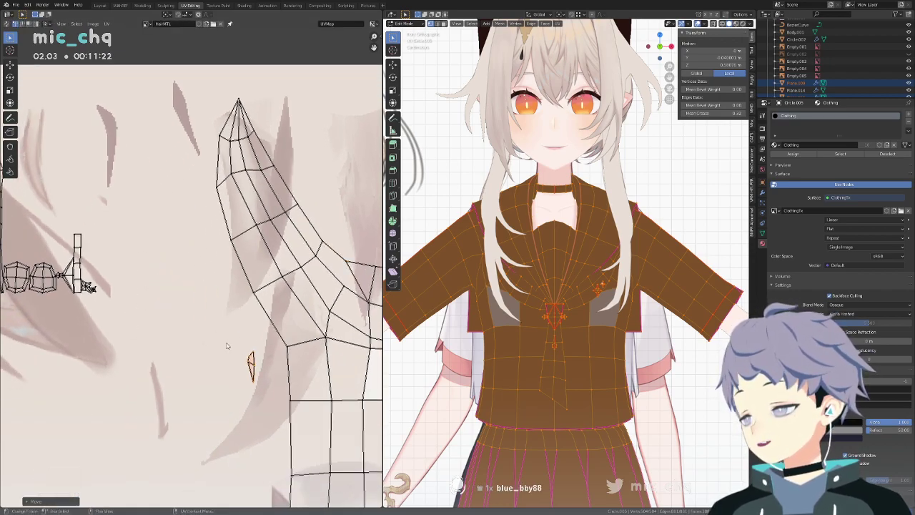
scroll(90, 299, "up", 4)
scroll(90, 299, "down", 4)
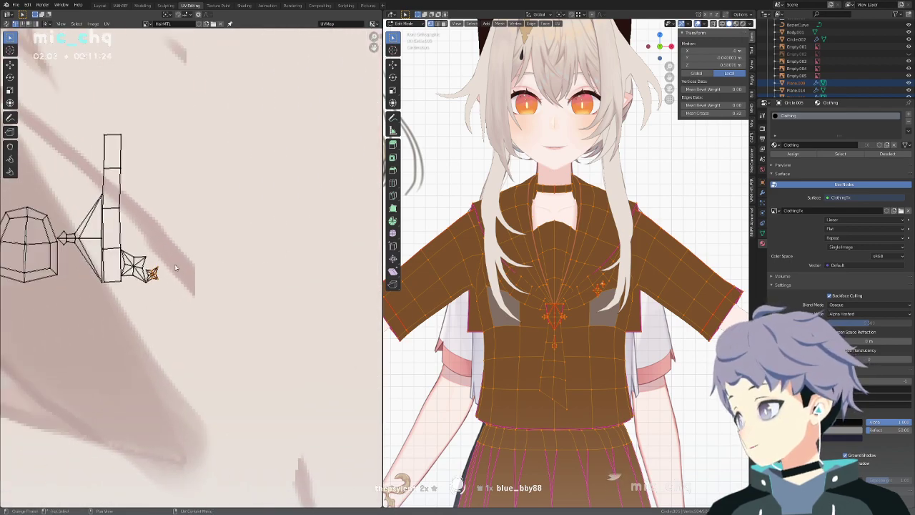
Rotate and resize the smaller star ornament's UV island and bring it over to the collar island, near the drop-shaped island.
scroll(120, 260, "up", 2)
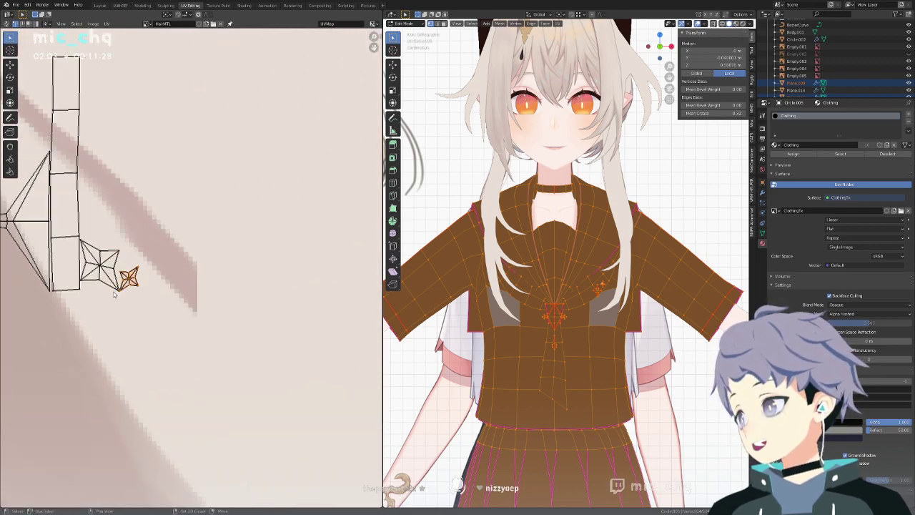
key("g")
left_click(212, 316)
key("r")
left_click(233, 265)
key("s")
left_click(277, 263)
scroll(267, 262, "down", 3)
key("g")
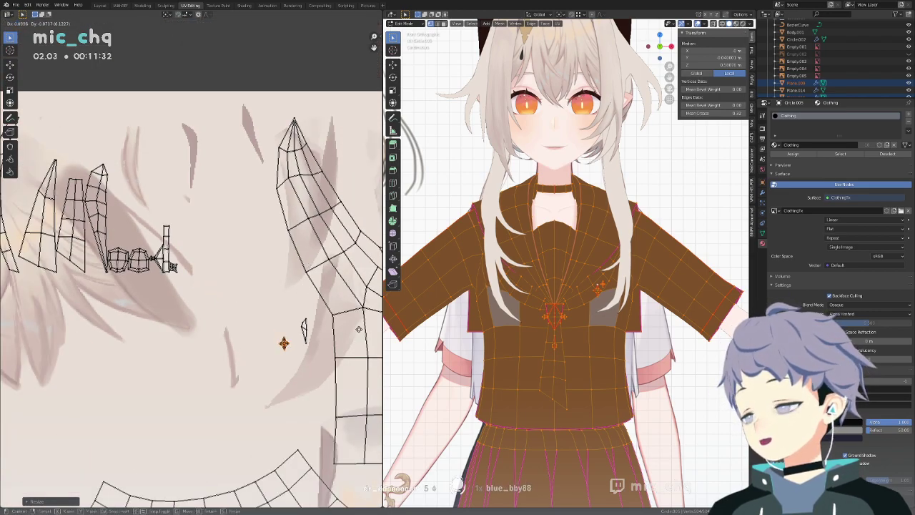
left_click(18, 325)
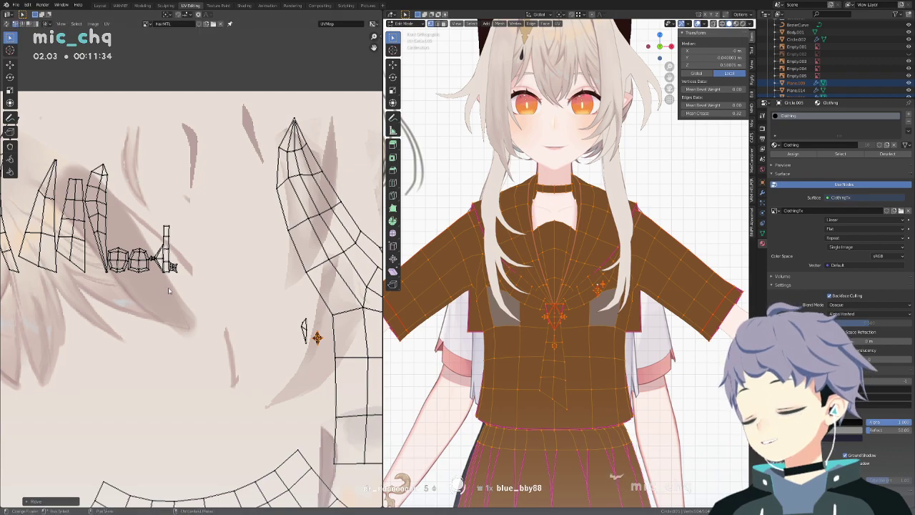
Turn the smaller star's UV island upright and place it just below the drop-shaped island beside the collar.
scroll(303, 313, "up", 3)
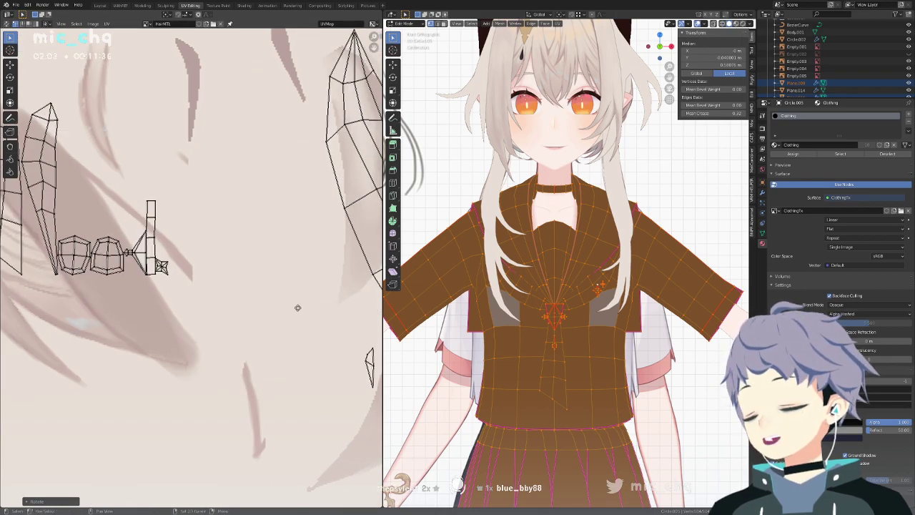
middle_click_drag(303, 313, 193, 254)
key("g")
left_click(294, 287)
key("r")
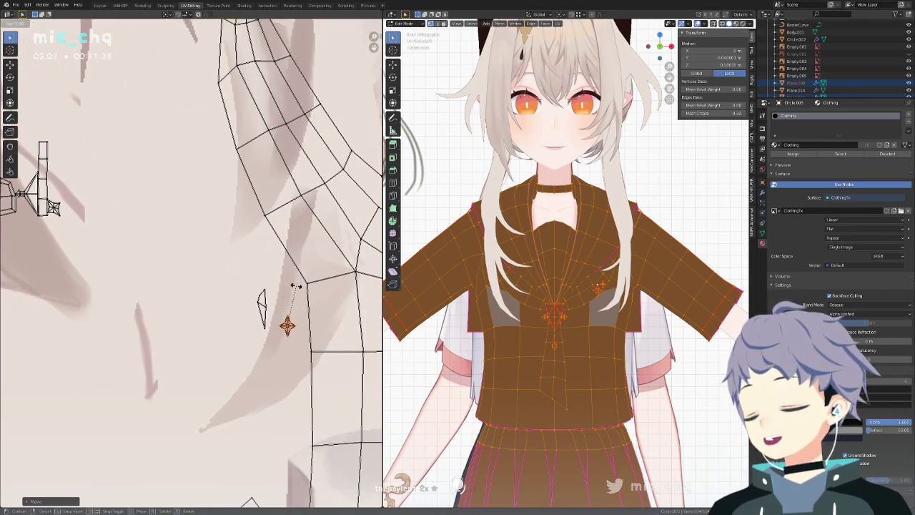
left_click(295, 287)
key("g")
left_click(322, 319)
Select the larger star ornament's UV island next to the narrow strip and rotate it upright.
middle_click_drag(145, 243, 205, 287)
left_click(114, 252)
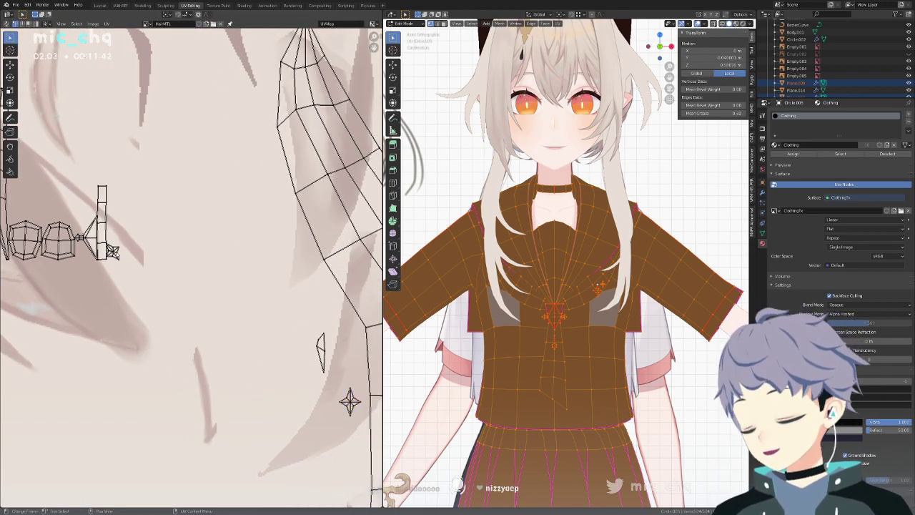
left_click(112, 251)
key("r")
left_click(143, 266)
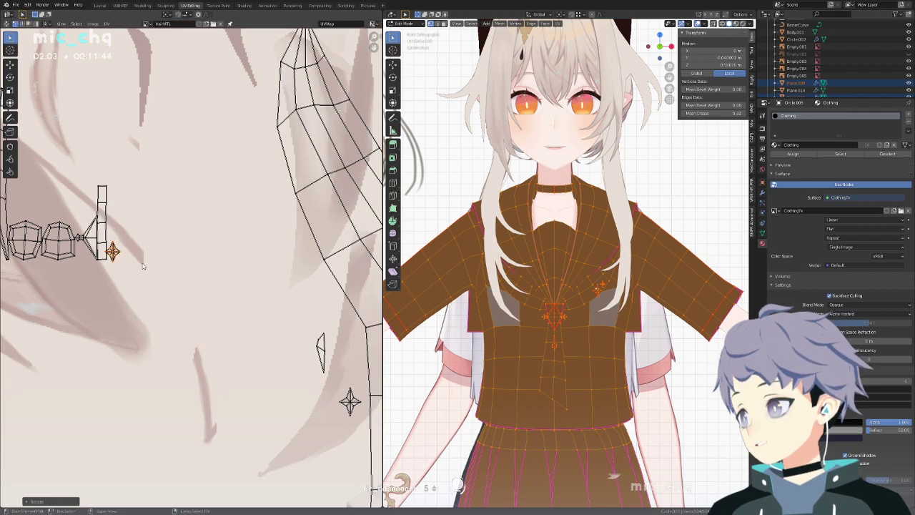
key("r")
left_click(143, 264)
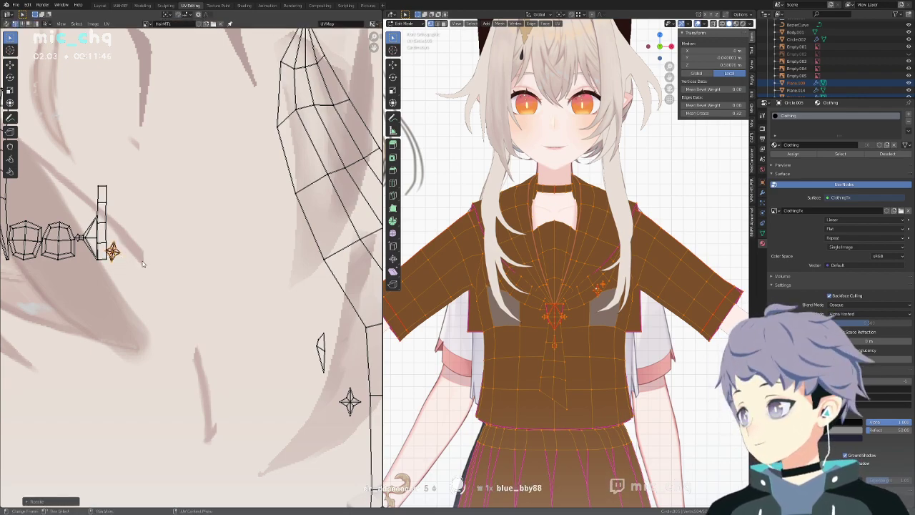
Move the larger star's UV island over to the collar and place it beneath the smaller star.
scroll(110, 242, "up", 2)
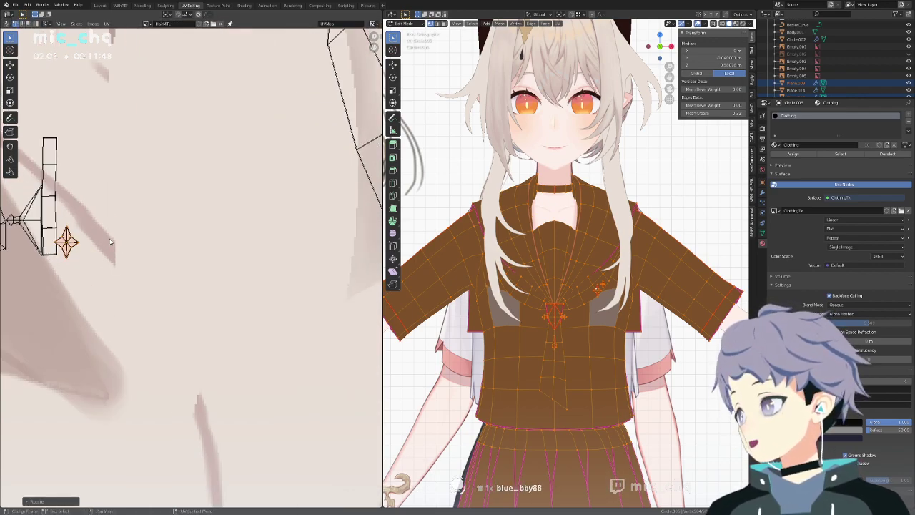
key("g")
left_click(215, 293)
scroll(214, 293, "down", 5)
key("g")
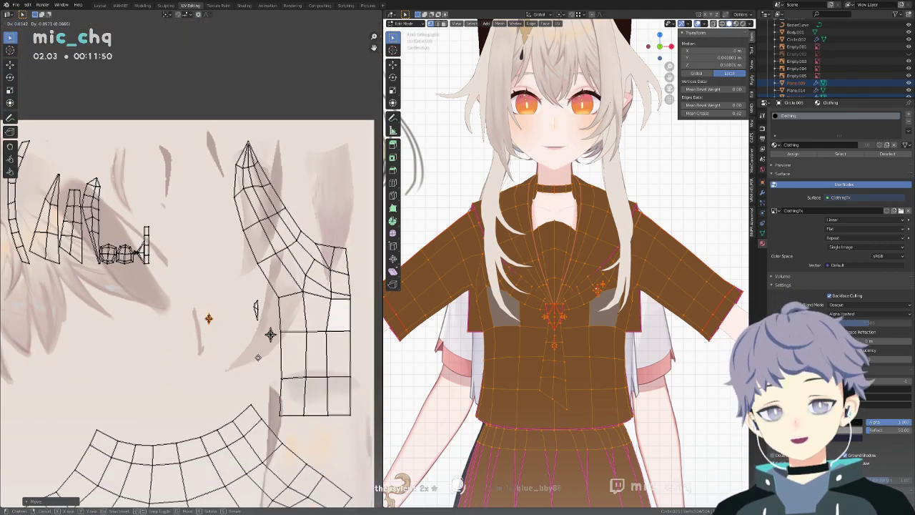
left_click(278, 374)
middle_click_drag(278, 374, 267, 349)
key("g")
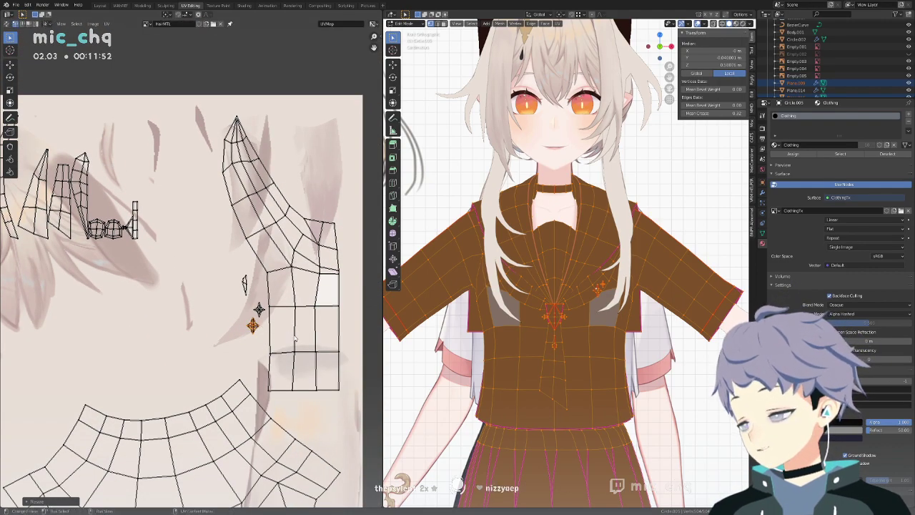
left_click(304, 347)
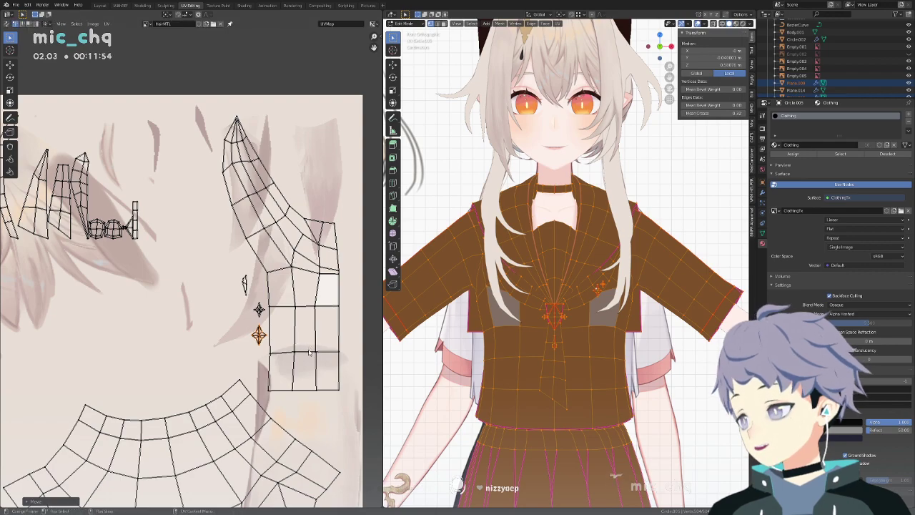
Adjust the larger star island's scale and nudge it closer under the smaller star.
key("s")
left_click(317, 353)
key("g")
left_click(317, 349)
Move the small fan-shaped ornament's UV island from the narrow strip to the spot beside the two star islands.
middle_click_drag(215, 300, 290, 324)
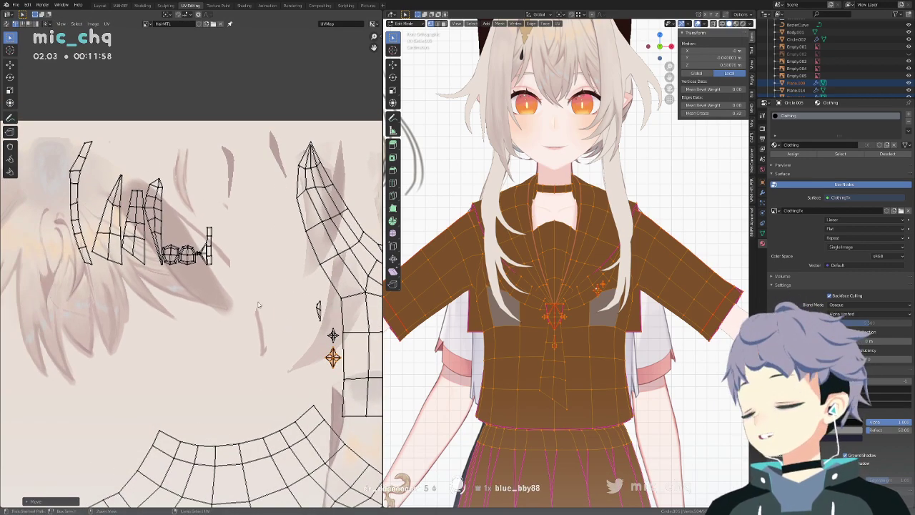
scroll(193, 264, "up", 4)
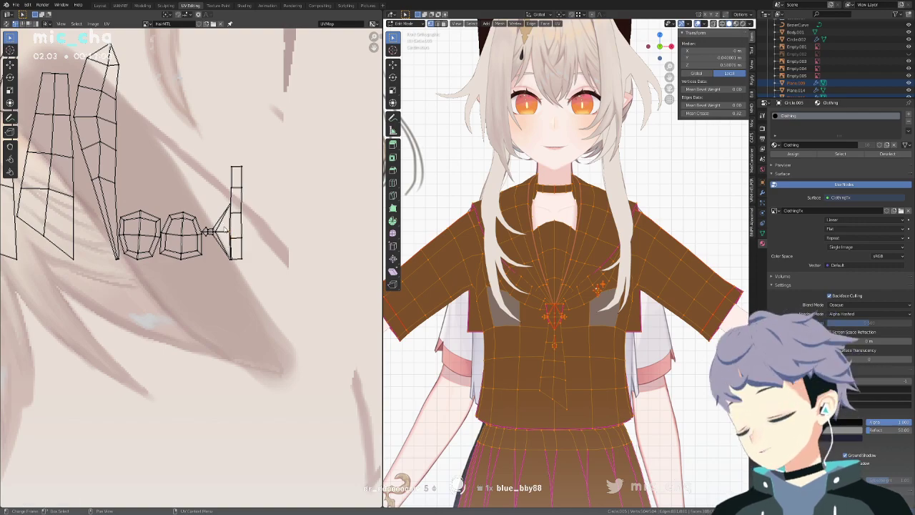
scroll(224, 231, "down", 6)
key("g")
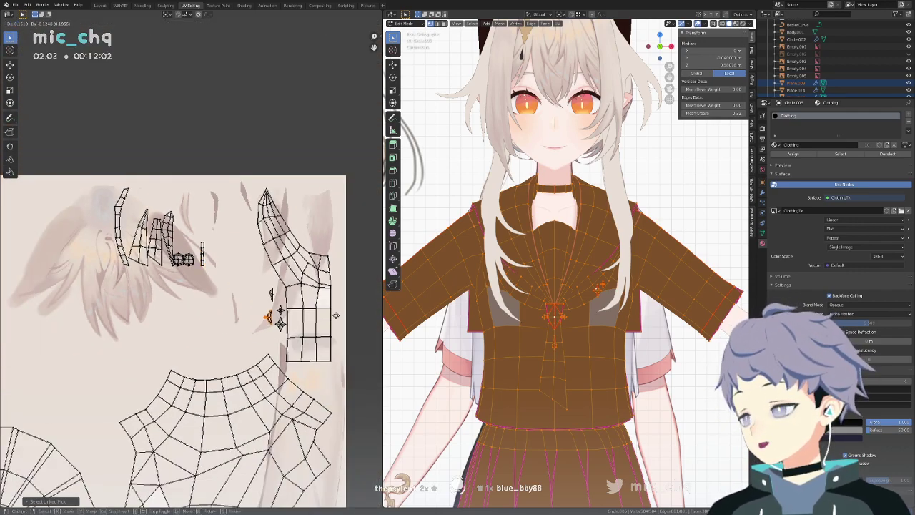
left_click(339, 315)
scroll(191, 268, "up", 3)
key("alt+a")
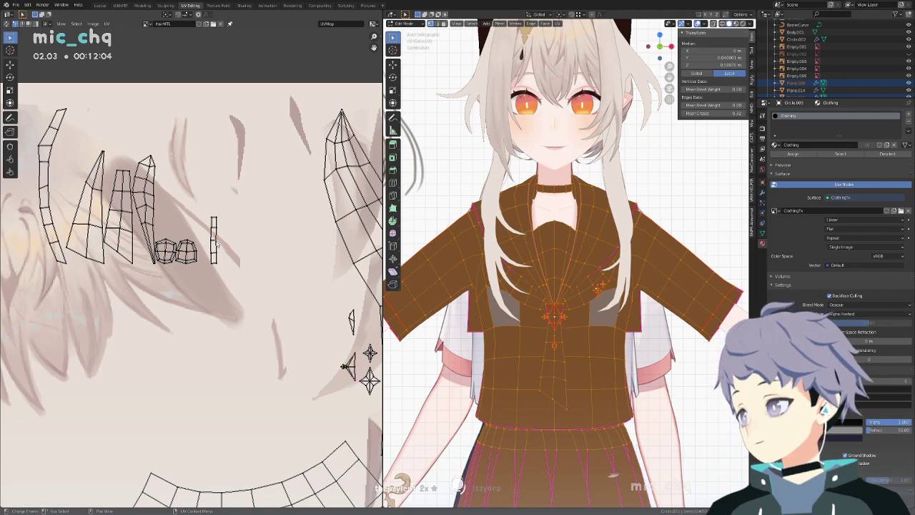
Turn on UV sync selection and select only the choker's narrow strip island.
left_click_drag(239, 206, 209, 286)
left_click(8, 24)
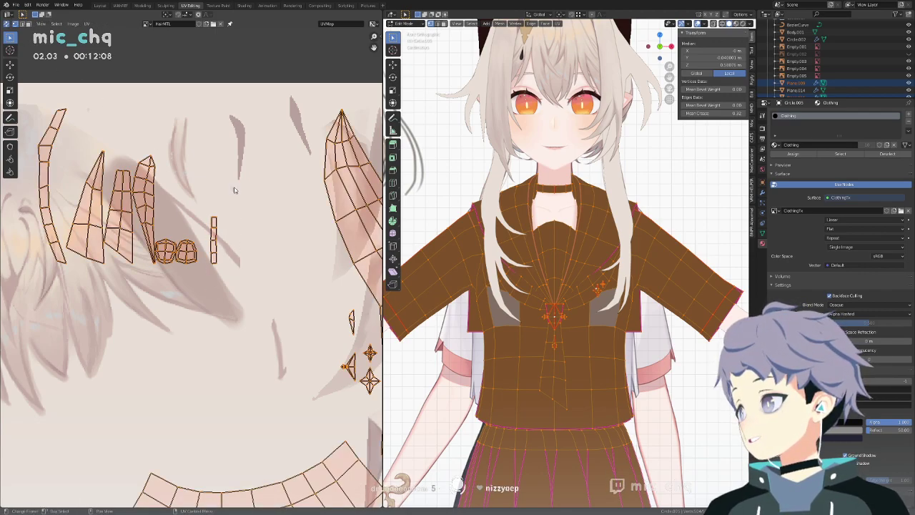
key("alt+a")
left_click_drag(243, 199, 209, 286)
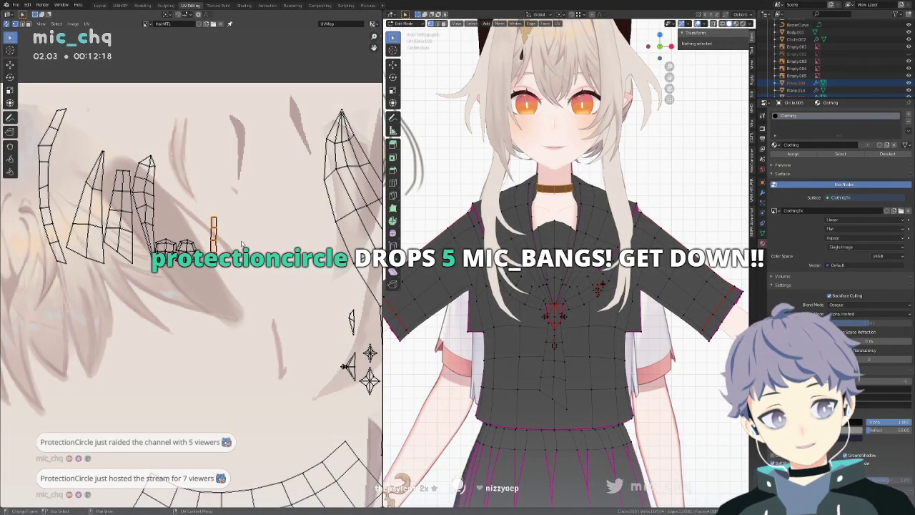
Level the cross edges in the upper half of the choker strip's UV island, scaling the end edge to 0 in Y.
left_click(217, 235, "alt")
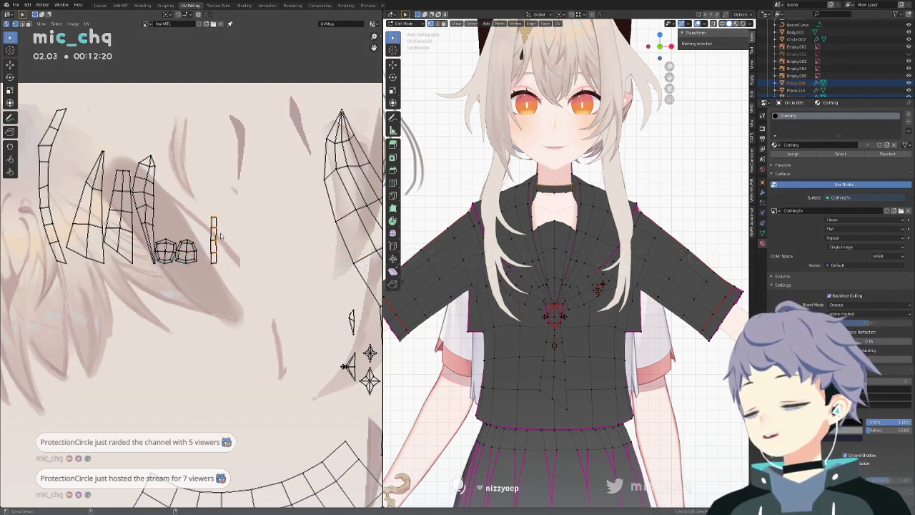
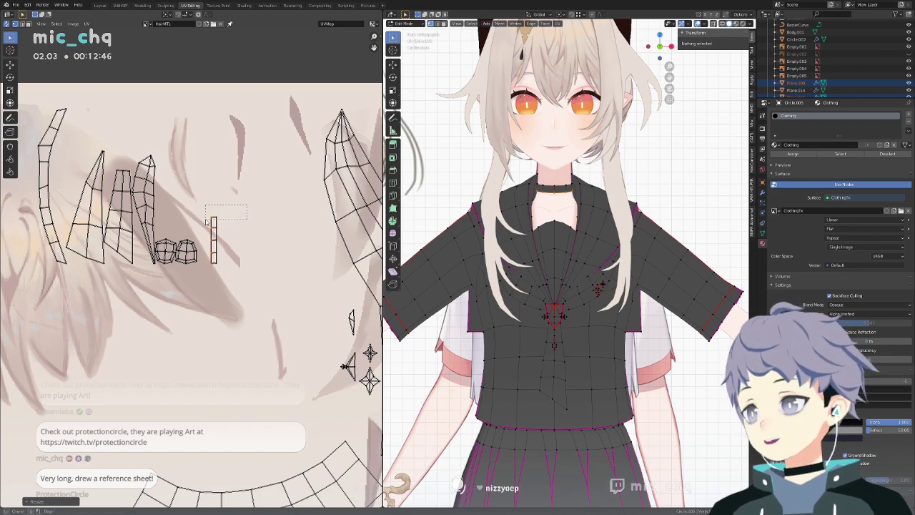
scroll(207, 220, "up", 4)
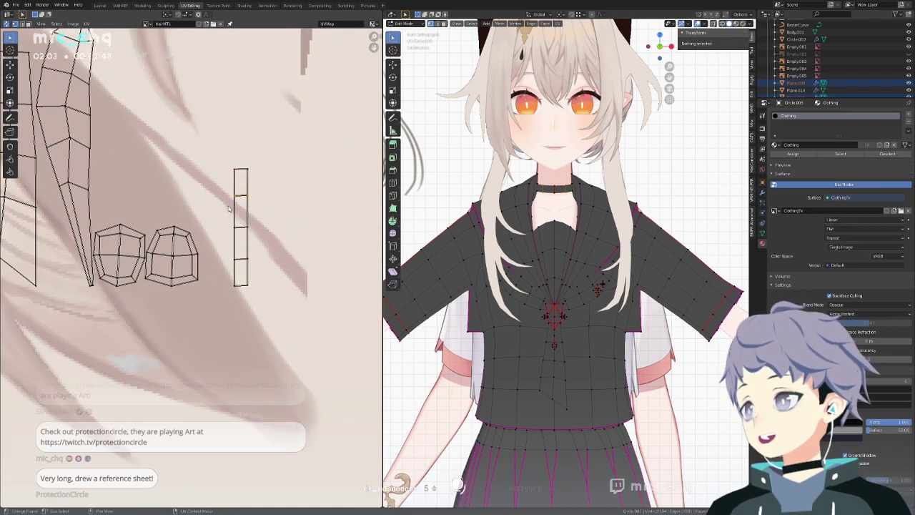
key("s")
left_click(229, 207)
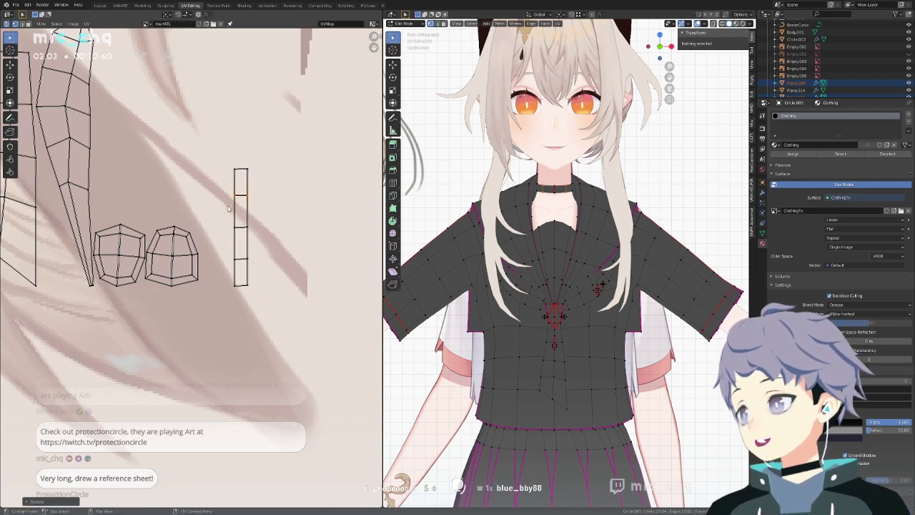
left_click_drag(264, 172, 264, 172)
key("s")
key("y")
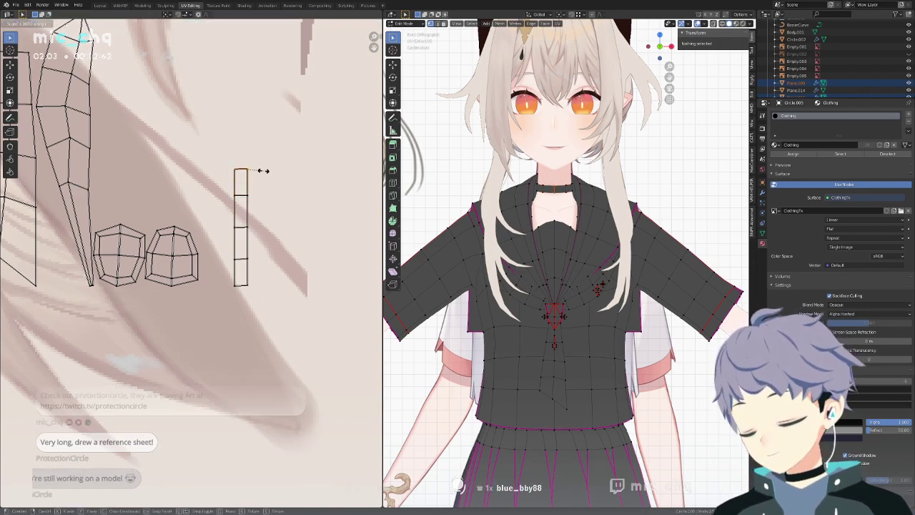
key("0")
left_click(264, 171)
left_click(256, 220)
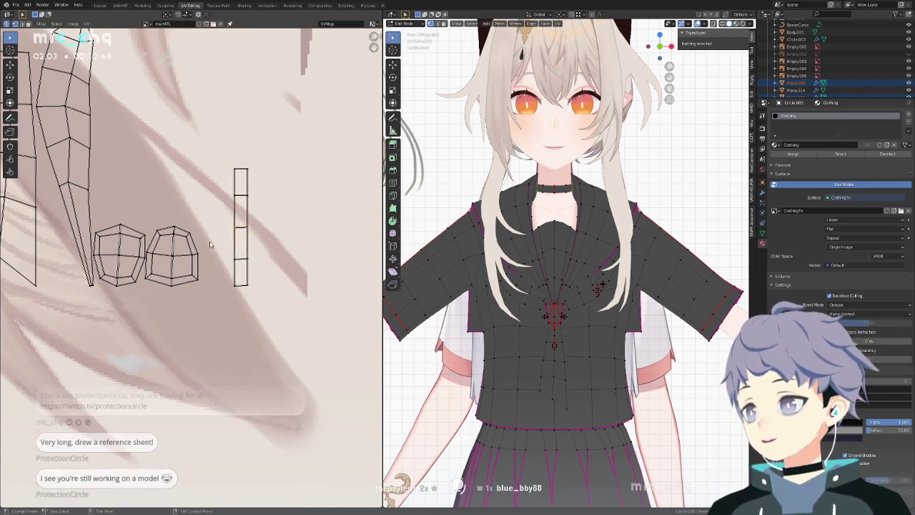
key("s")
left_click(210, 245)
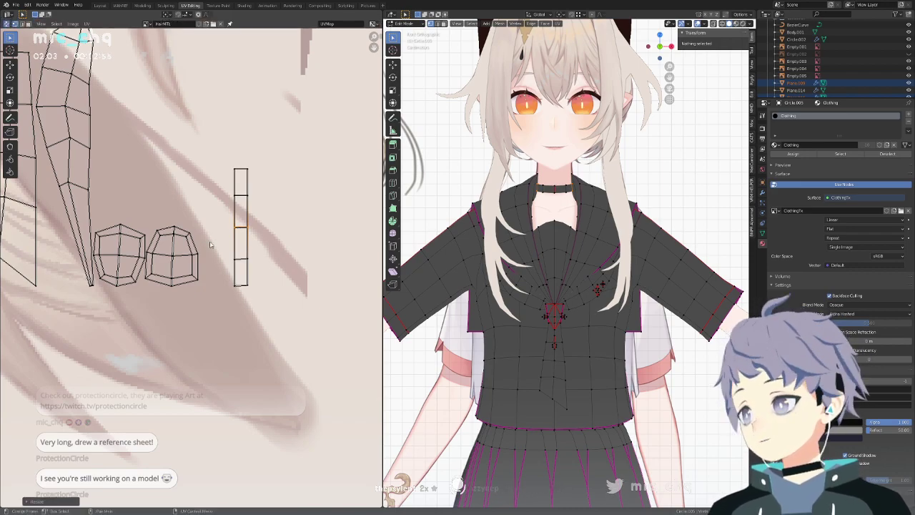
Level the choker strip's lowest inner cross edge and its bottom end edge, scaling the end edge to 0 in Y.
left_click(244, 258)
key("s")
left_click(271, 273)
left_click_drag(268, 275, 232, 300)
key("s")
key("y")
key("0")
left_click(232, 301)
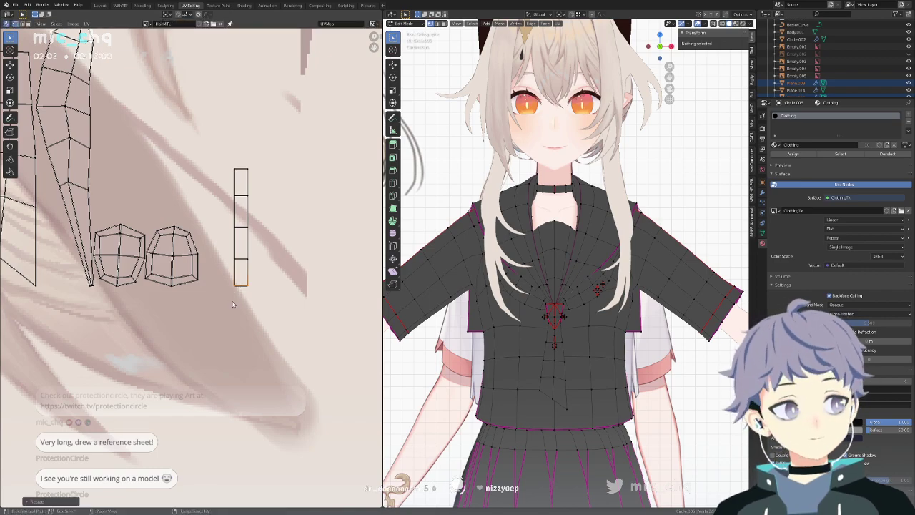
Select the whole choker strip island, enlarge it, and move it beside the drop-shaped island near the collar.
scroll(242, 287, "down", 2)
left_click_drag(253, 297, 215, 198)
key("s")
left_click(224, 151)
scroll(236, 187, "down", 3)
key("g")
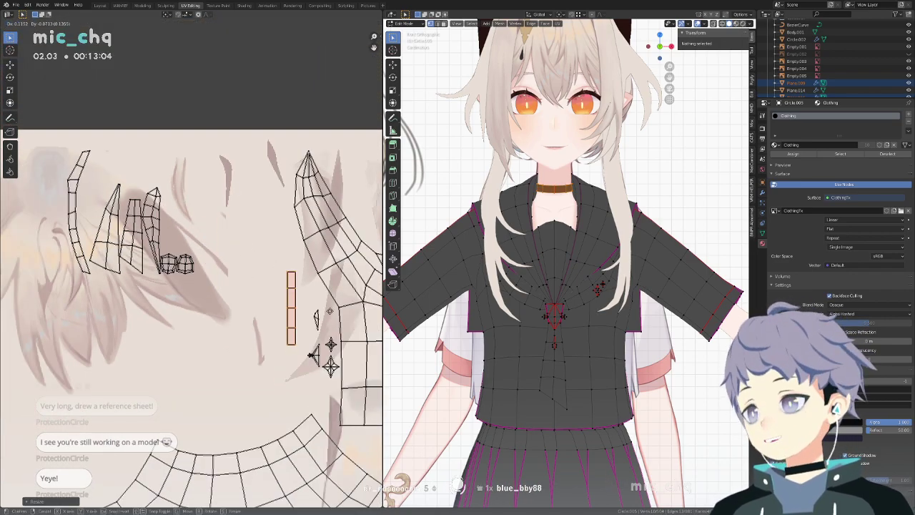
left_click(338, 307)
Select the tie knot's two rounded UV islands and move them into the empty area below the choker strip.
left_click_drag(224, 249, 162, 294)
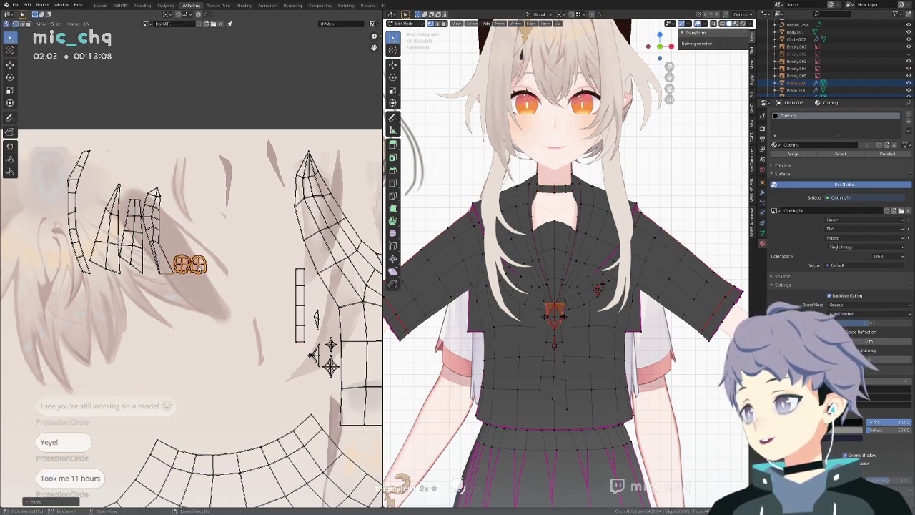
left_click(178, 270)
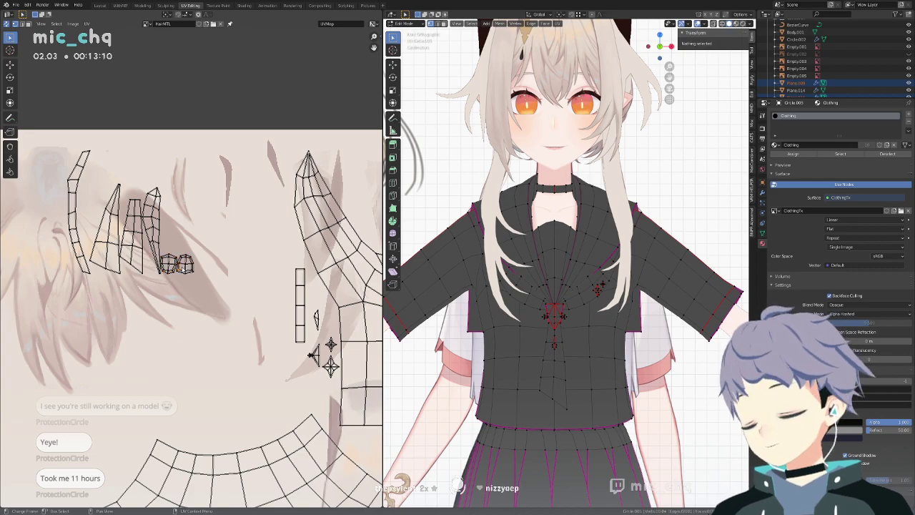
key("l")
key("g")
left_click(296, 380)
scroll(266, 363, "up", 3)
middle_click_drag(266, 364, 228, 245)
key("alt+a")
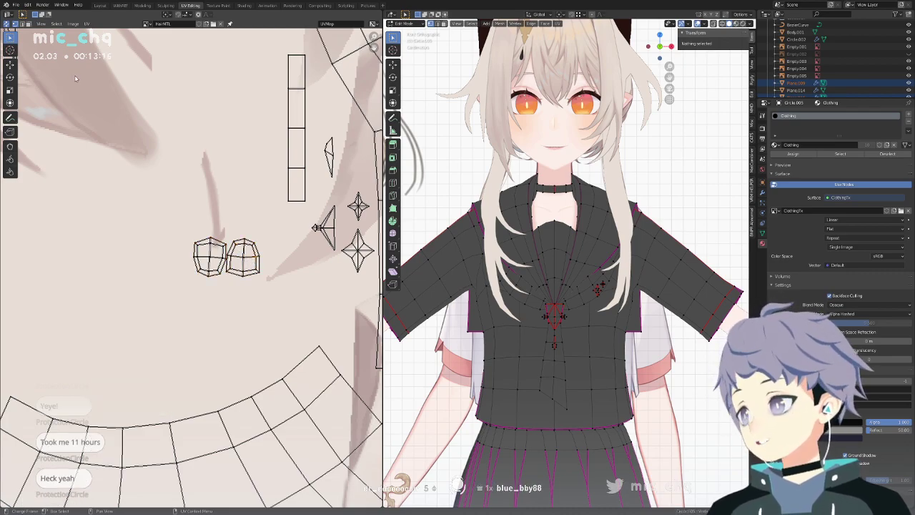
Turn off UV sync selection with the whole mesh selected, then rotate one rounded knot island and stack it on its twin along X.
left_click(6, 24)
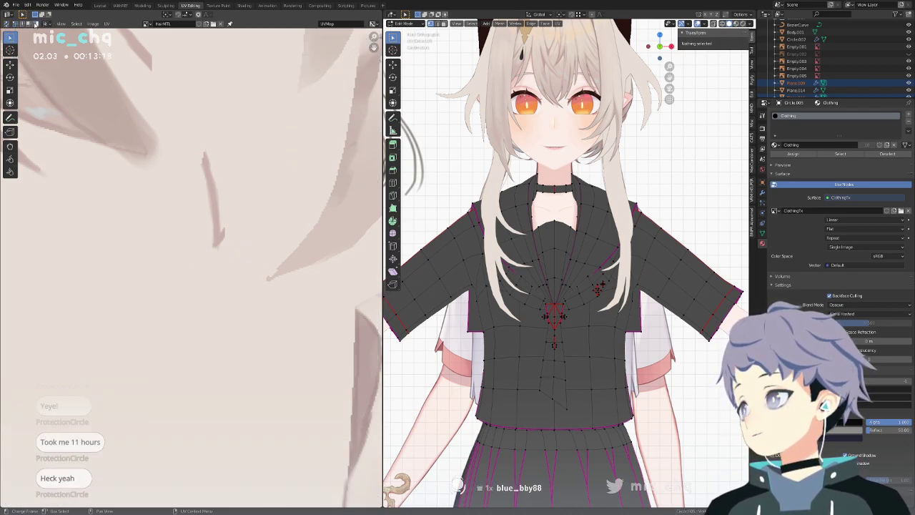
key("a")
left_click(245, 258)
key("g")
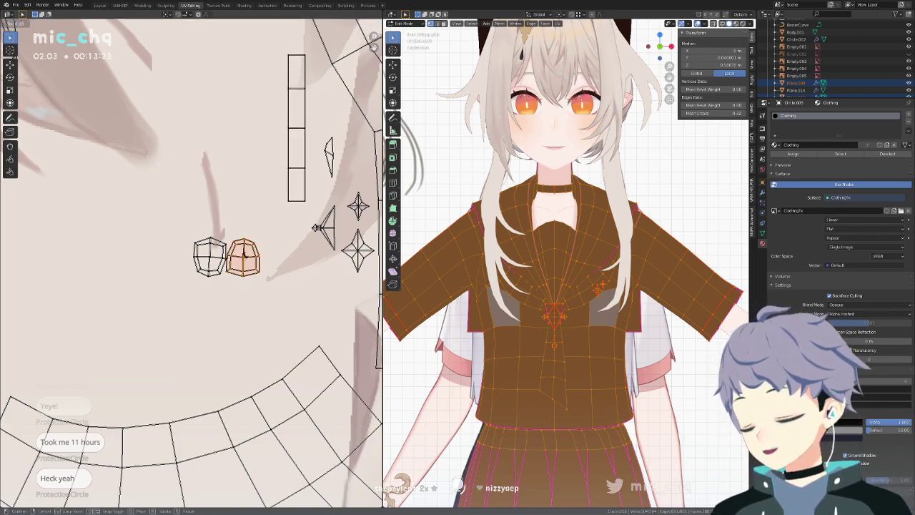
key("x")
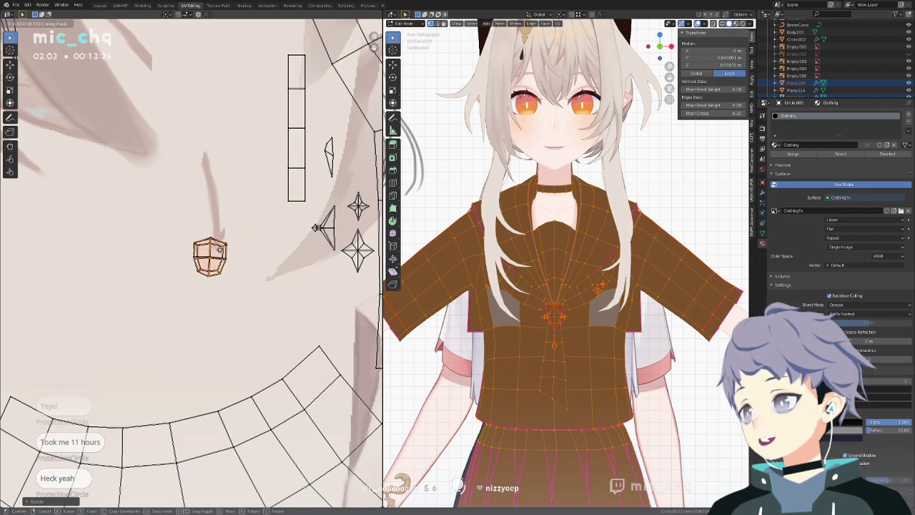
left_click(221, 251)
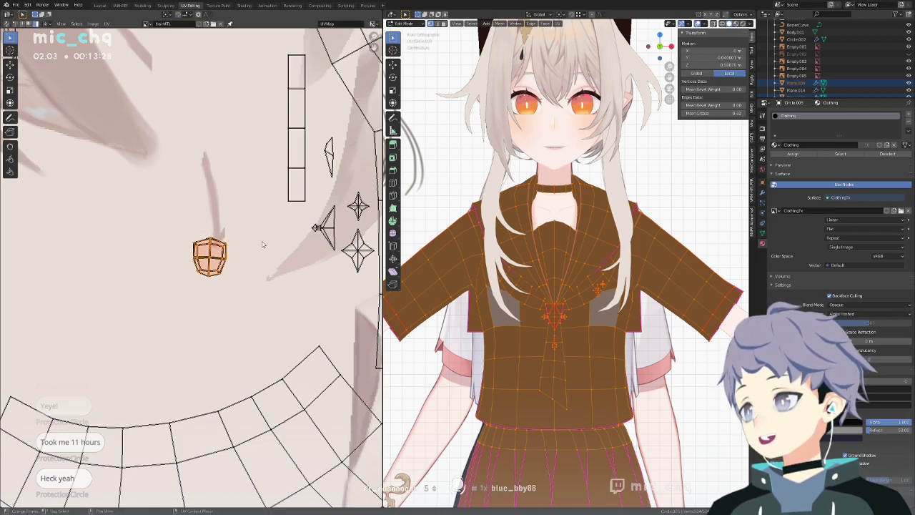
Enlarge the stacked knot islands and place them below the choker strip, beside the larger star.
key("s")
left_click(285, 244)
key("g")
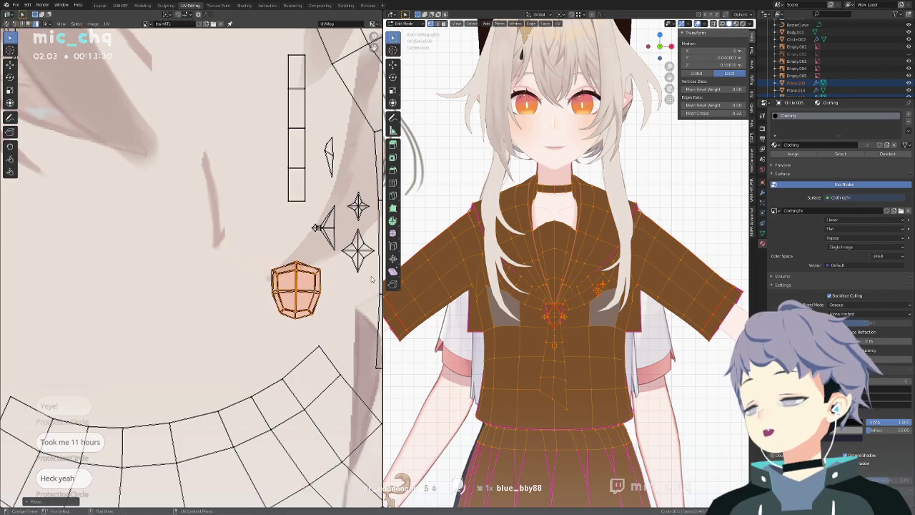
Scale the stacked tie knot islands up further in their spot below the choker strip.
left_click(370, 275)
key("s")
left_click(26, 281)
scroll(245, 260, "down", 3)
middle_click_drag(237, 192, 232, 241)
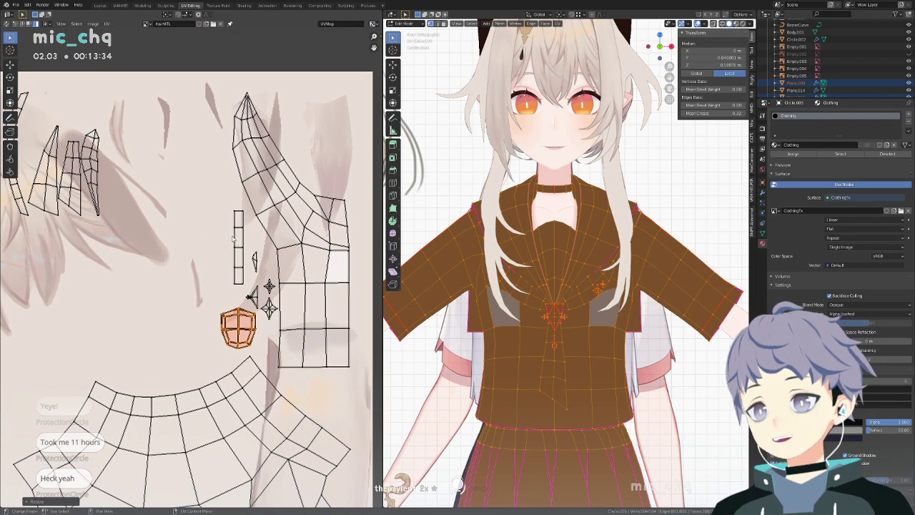
Rotate the small drop-shaped UV island by 90 degrees twice and place it directly above the smaller star.
left_click(256, 258)
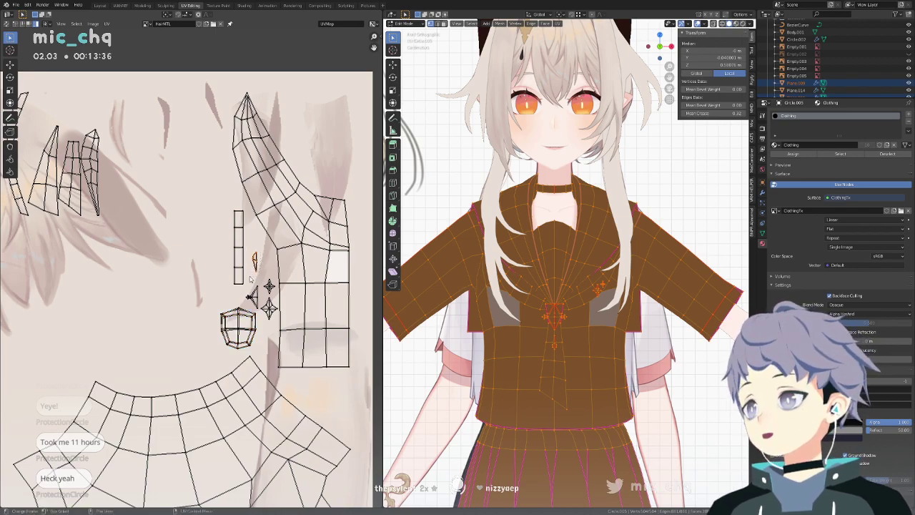
key("r")
key("9")
key("0")
key("Return")
key("r")
key("9")
key("0")
key("Return")
key("g")
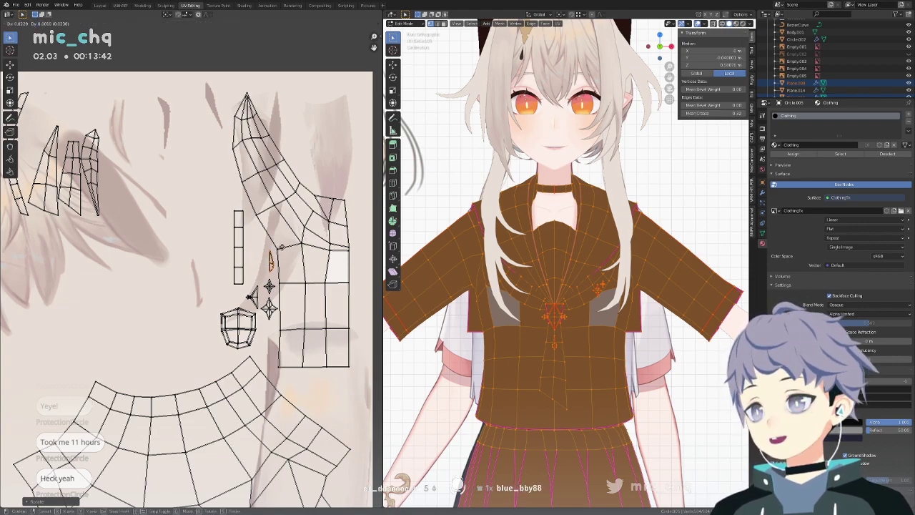
left_click(283, 247)
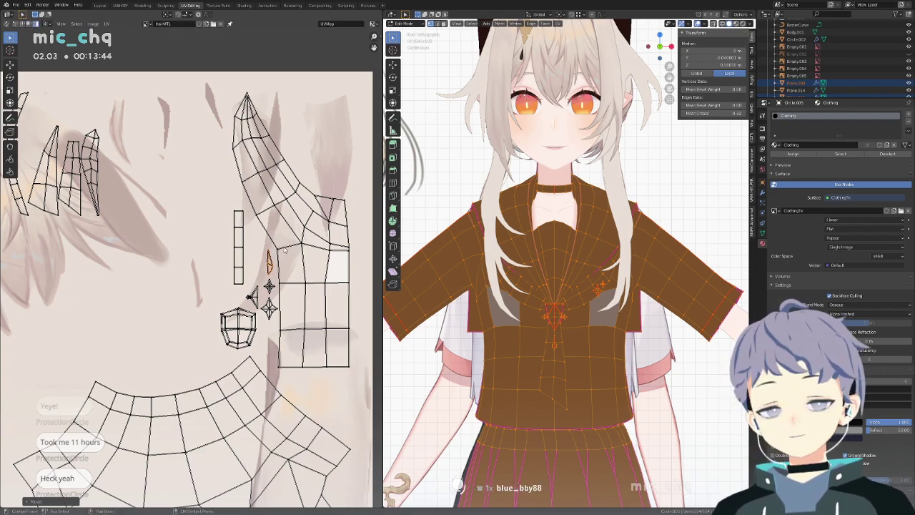
Move the choker strip island slightly closer to the drop-shaped island and the stars.
left_click(243, 251)
key("s")
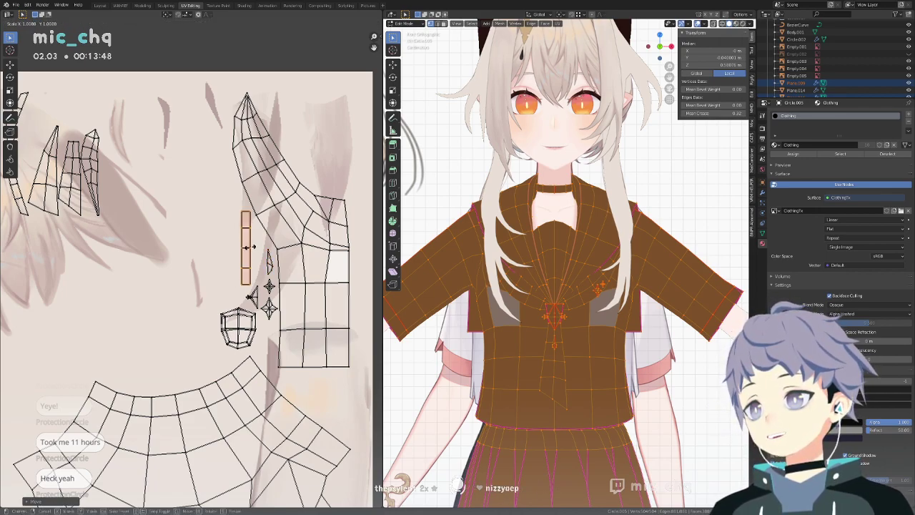
key("Escape")
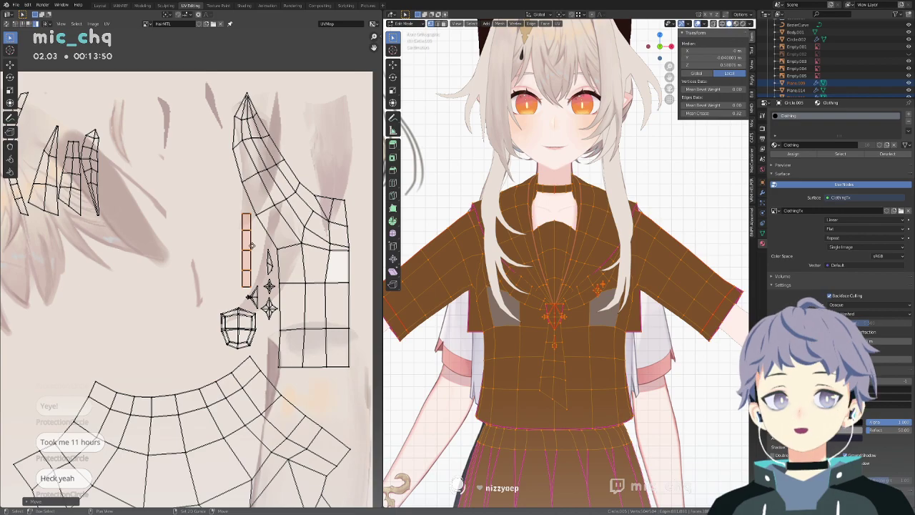
key("Tab")
key("Tab")
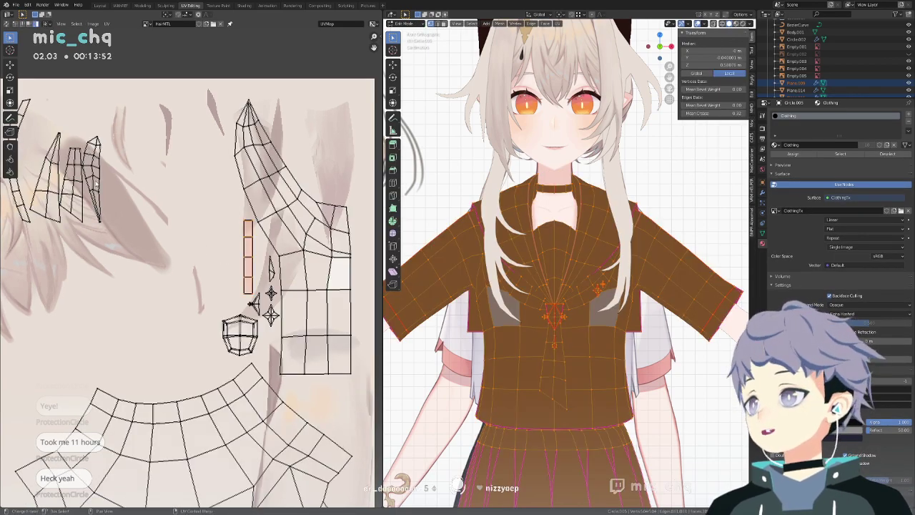
Rotate the curved tapered UV island by 180 degrees, move it beside the choker strip and enlarge it.
left_click(95, 182)
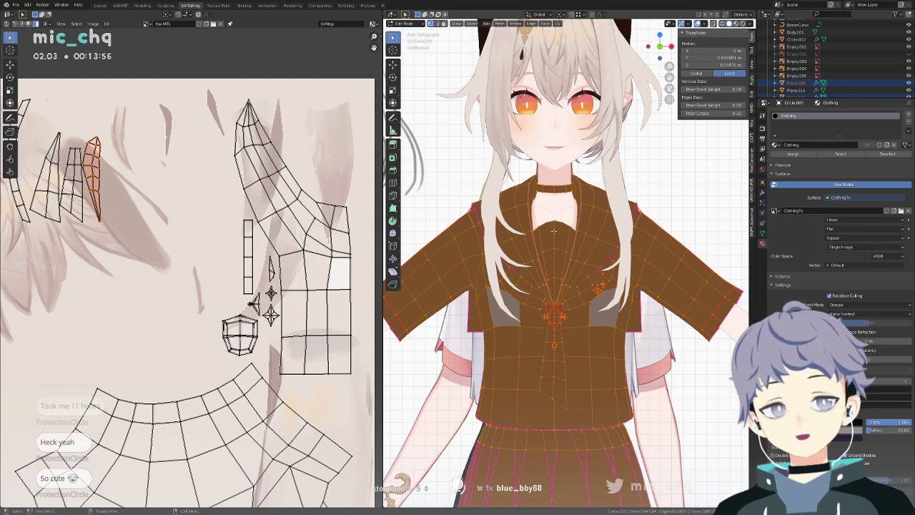
scroll(132, 188, "up", 3)
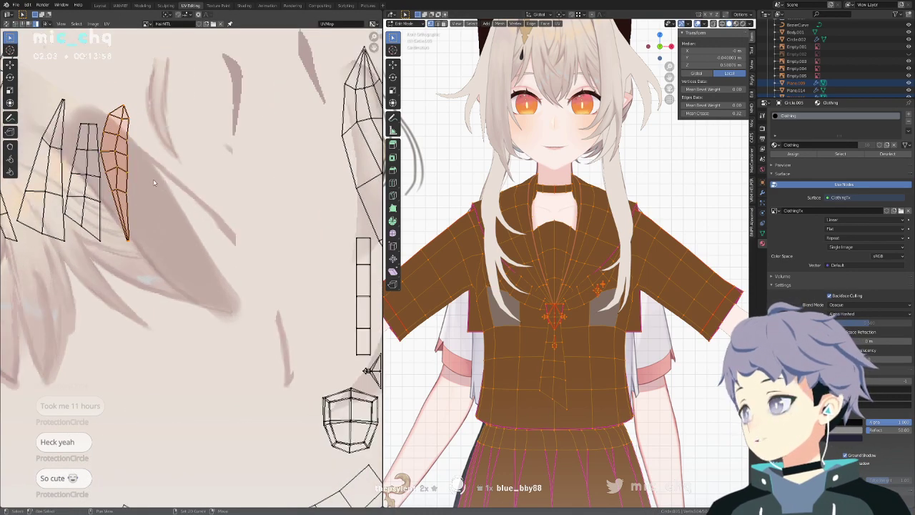
middle_click_drag(111, 189, 156, 190)
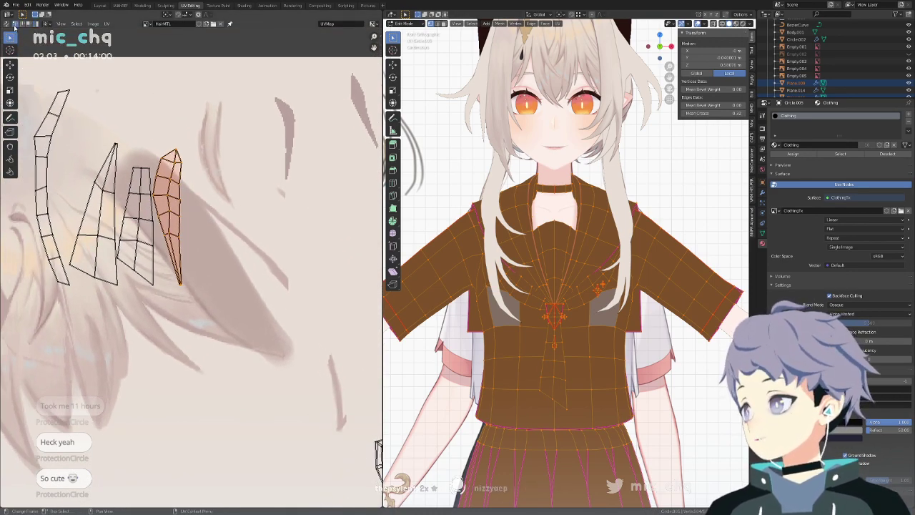
left_click_drag(162, 214, 174, 234)
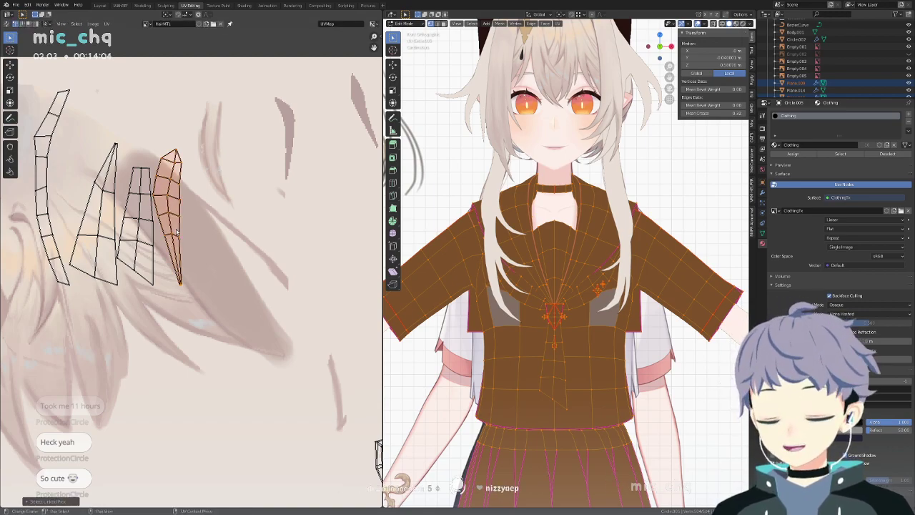
left_click(177, 230)
type("r180")
key("Return")
key("g")
scroll(222, 236, "down", 3)
key("s")
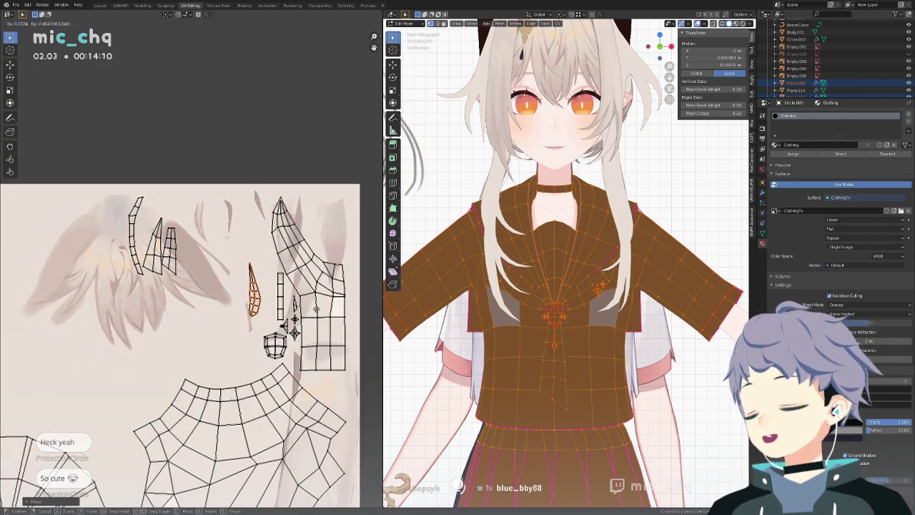
left_click(342, 310)
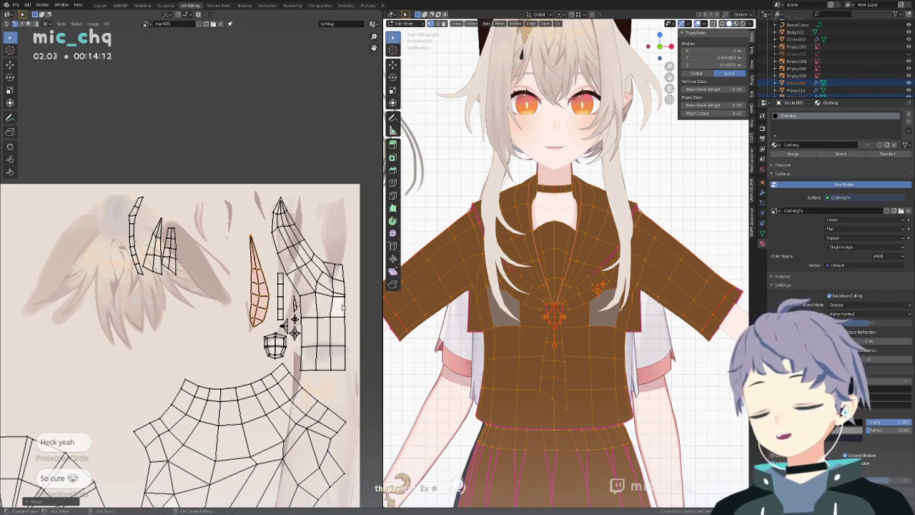
Select the curved cuff strip and the two remaining narrow islands, enlarge them together and place them beside the tapered island above the shirt.
left_click(181, 251)
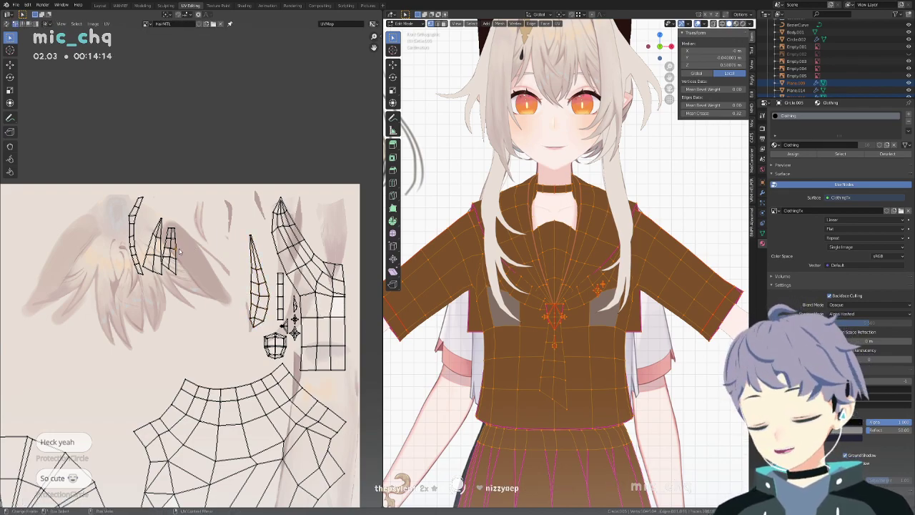
key("l")
key("l")
key("l")
key("g")
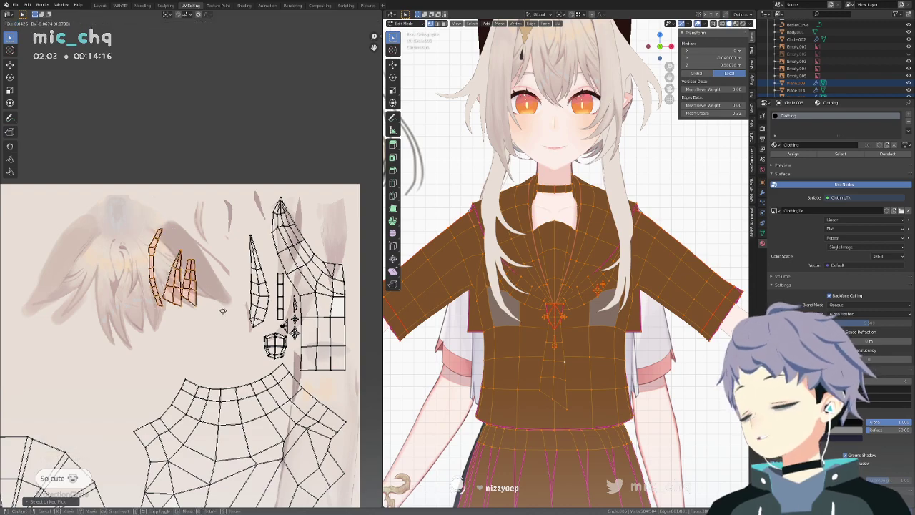
left_click(236, 343)
scroll(236, 343, "down", 3)
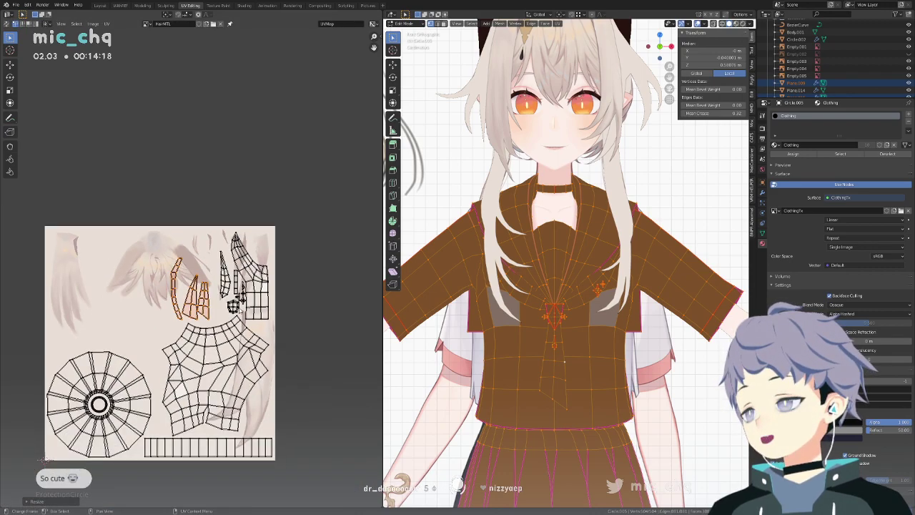
key("s")
key("g")
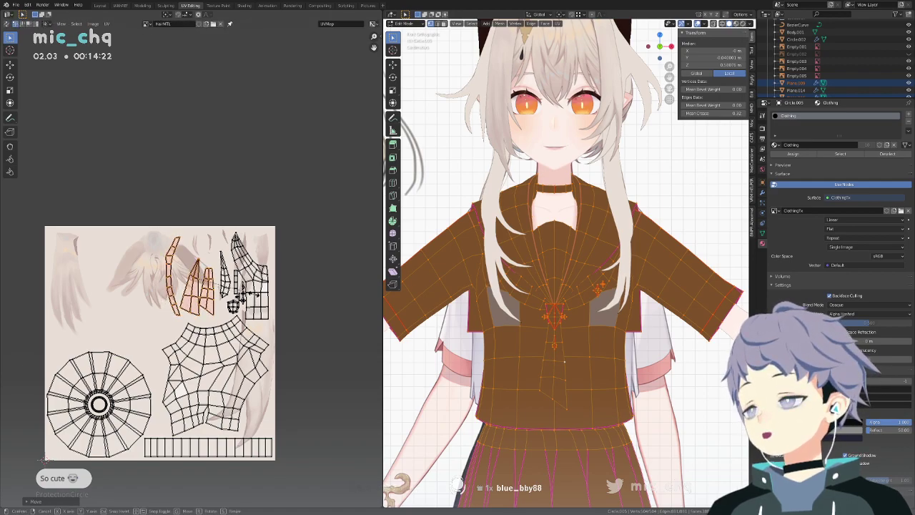
left_click(249, 295)
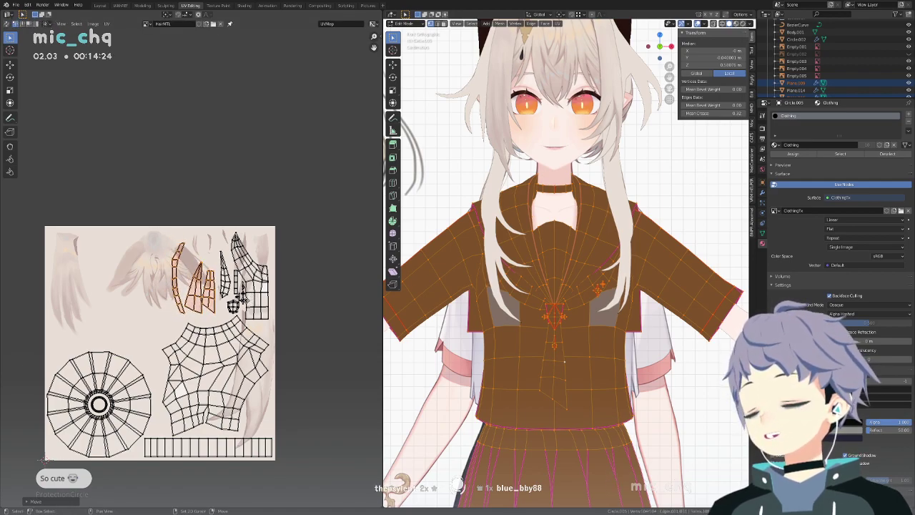
middle_click_drag(250, 295, 245, 280)
key("Tab")
key("Tab")
key("Tab")
middle_click_drag(554, 320, 532, 174, "shift")
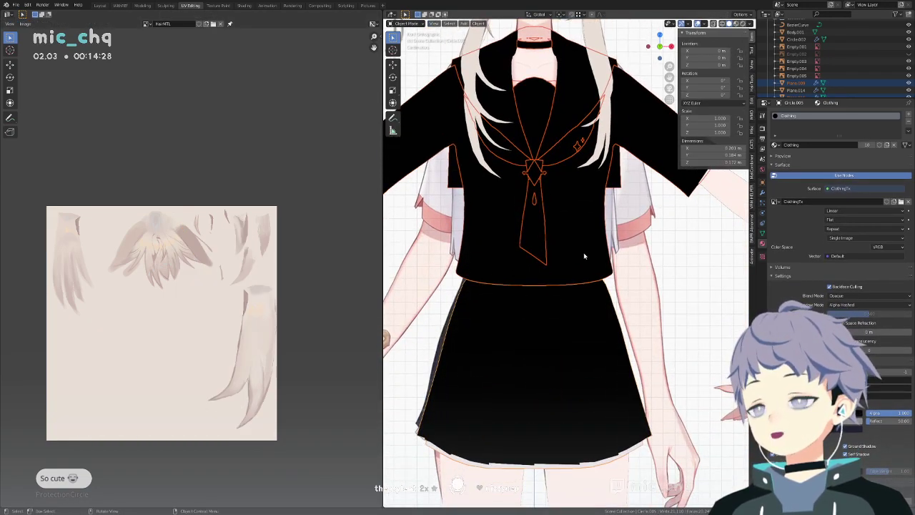
key("Tab")
key("ctrl+Tab")
left_click(642, 200)
middle_click_drag(635, 199, 609, 231, "shift")
key("ctrl+Tab")
left_click(516, 216)
key("Tab")
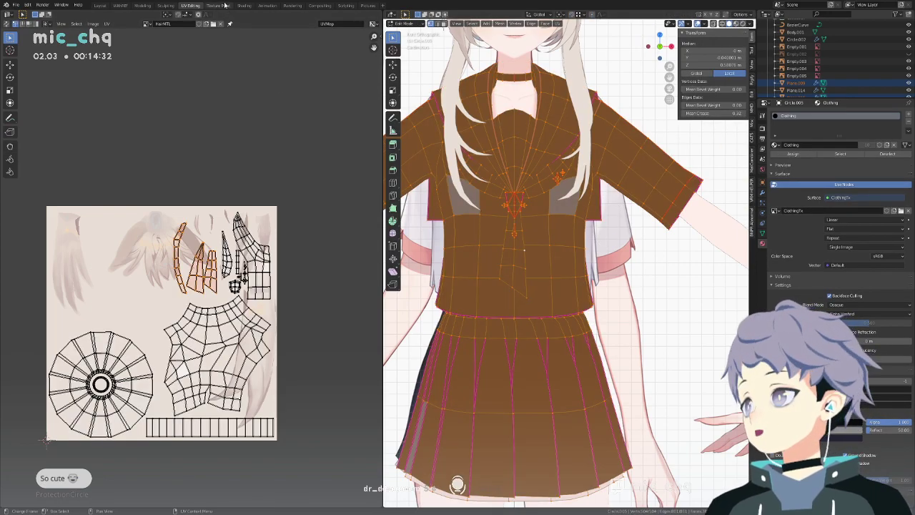
Switch to the Texture Paint workspace and use face selection to mask painting to the shirt's sleeve cuffs.
key("ctrl+Page_Down")
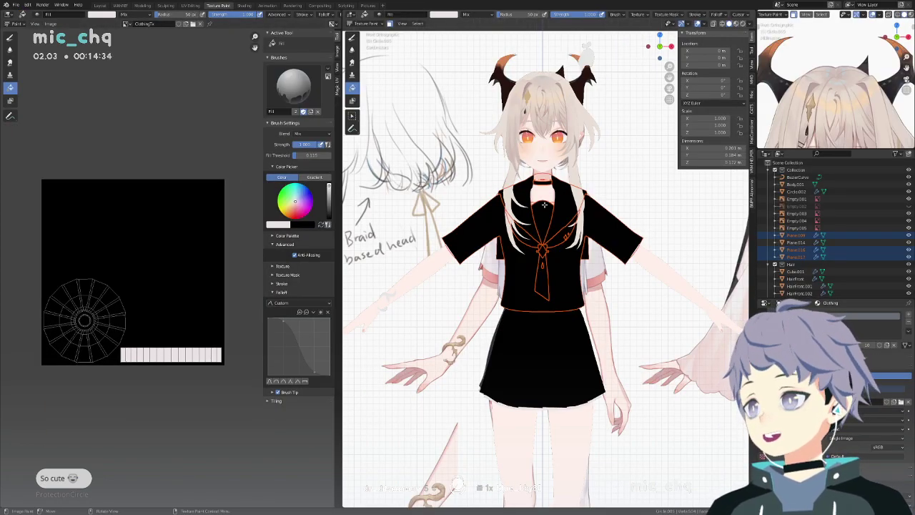
key("Tab")
key("Tab")
middle_click_drag(639, 194, 608, 218, "shift")
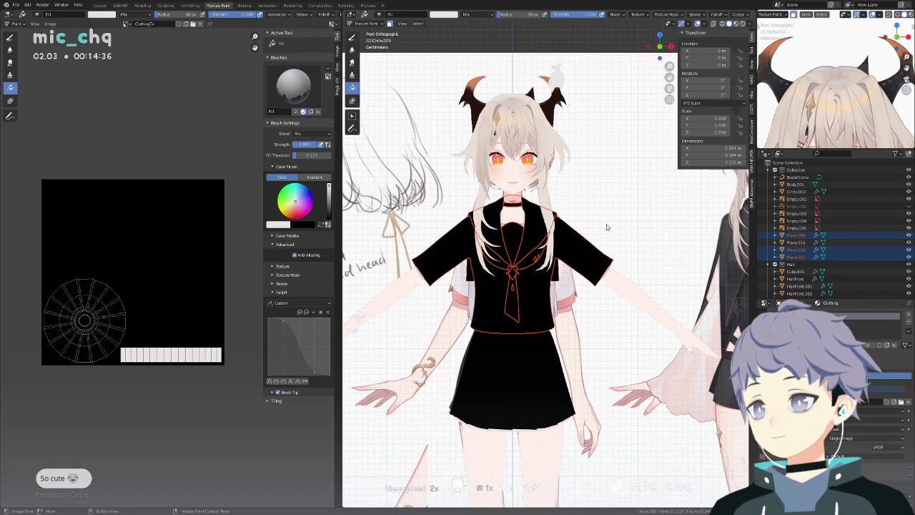
key("Tab")
left_click(577, 252)
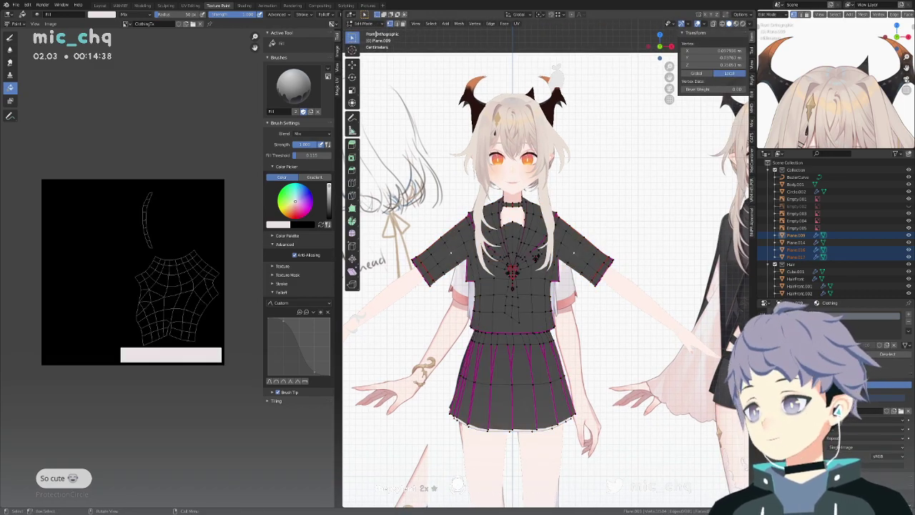
left_click(404, 24)
left_click(581, 244)
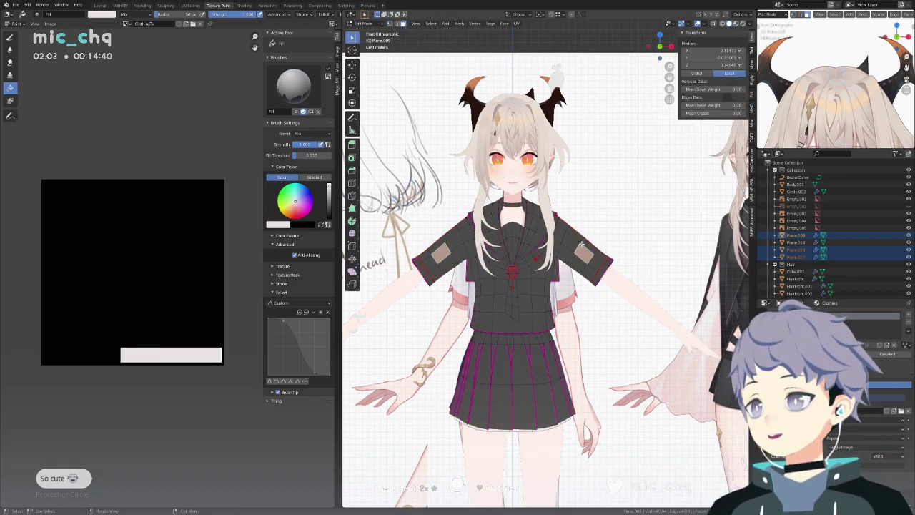
key("l")
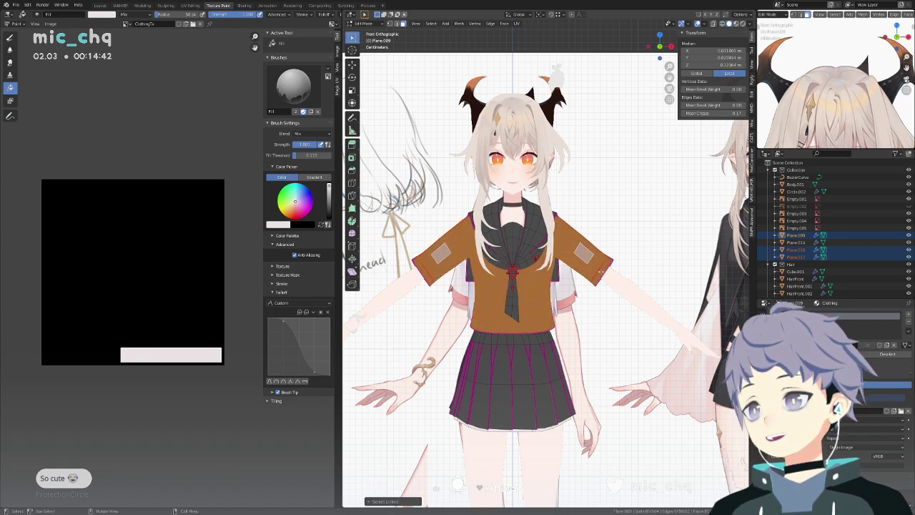
left_click(592, 264)
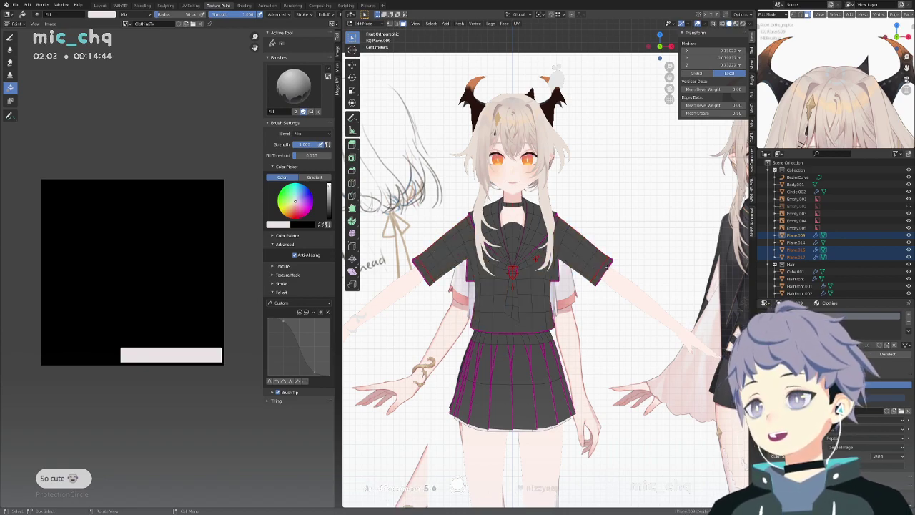
key("Tab")
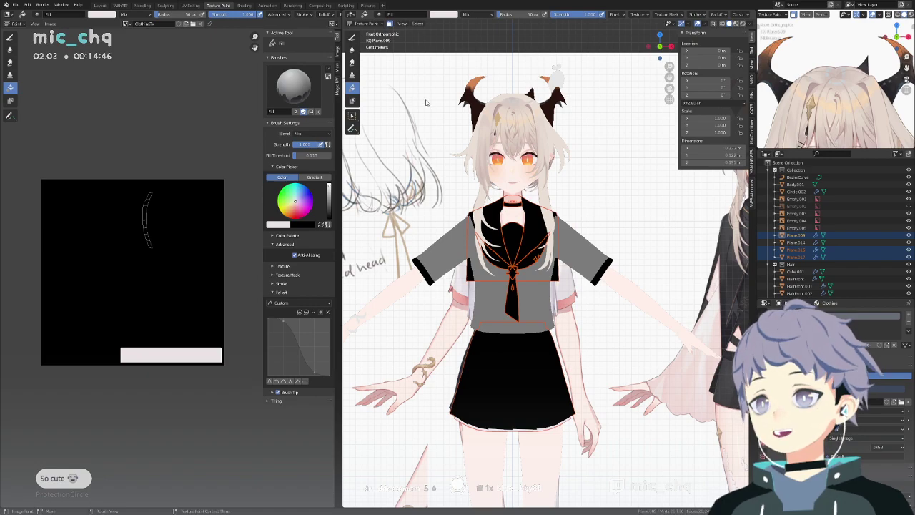
Sample the pink cuff colour from the reference art, fill both sleeve cuffs with it, and save the texture image.
scroll(559, 223, "down", 2)
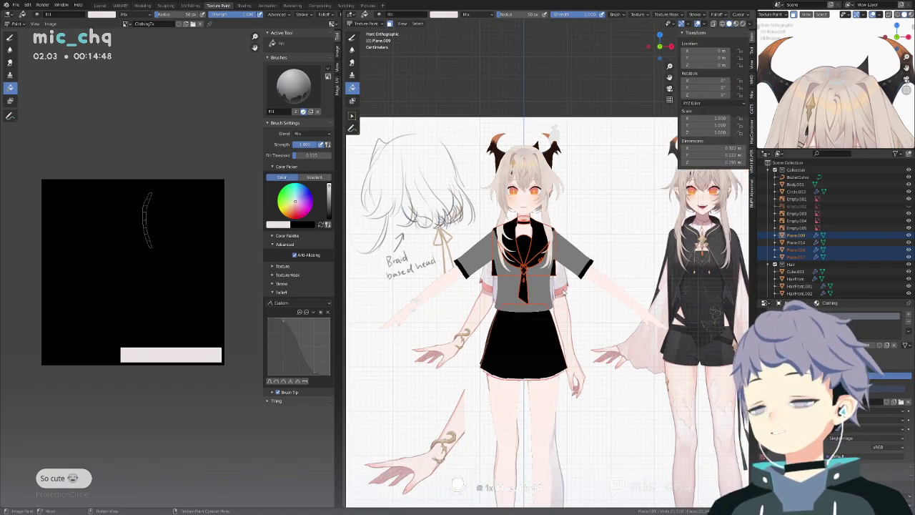
scroll(565, 292, "up", 4)
key("s")
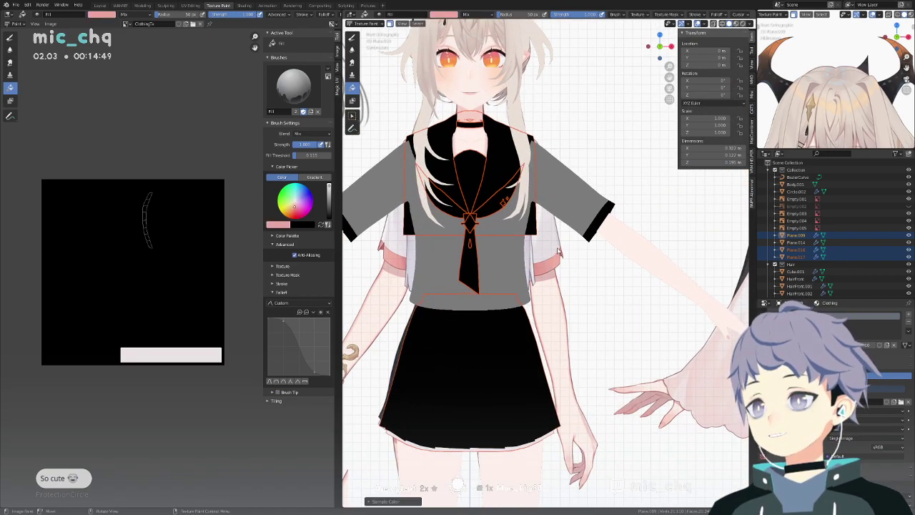
left_click(599, 223)
middle_click_drag(551, 206, 562, 226, "shift")
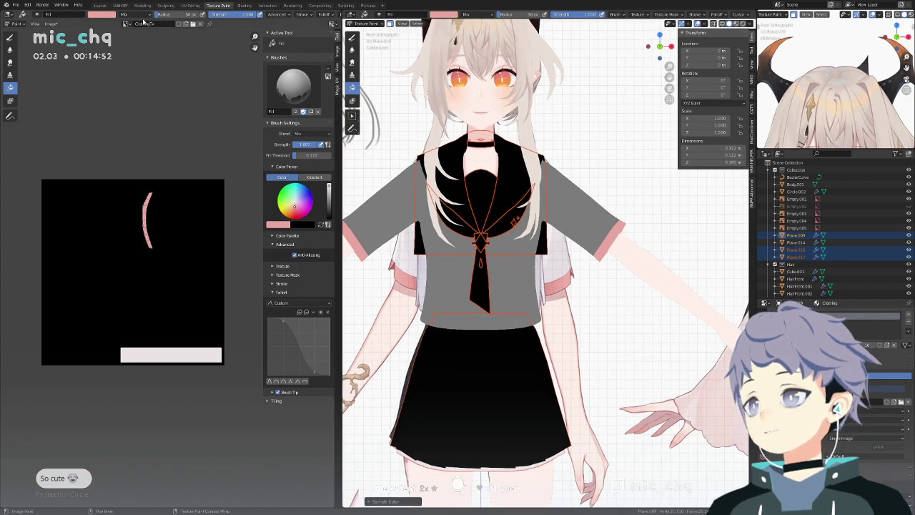
key("alt+s")
Mask painting to the shirt's body and sleeves, then fill them with the off-white sampled from the reference shirt.
key("ctrl+Tab")
left_click(552, 206)
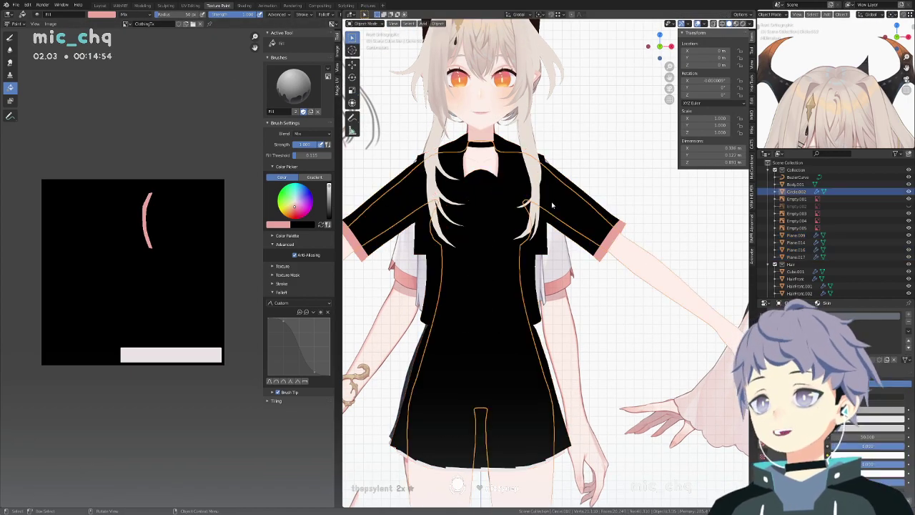
left_click(580, 199)
key("Tab")
left_click(583, 196)
key("a")
key("ctrl+Tab")
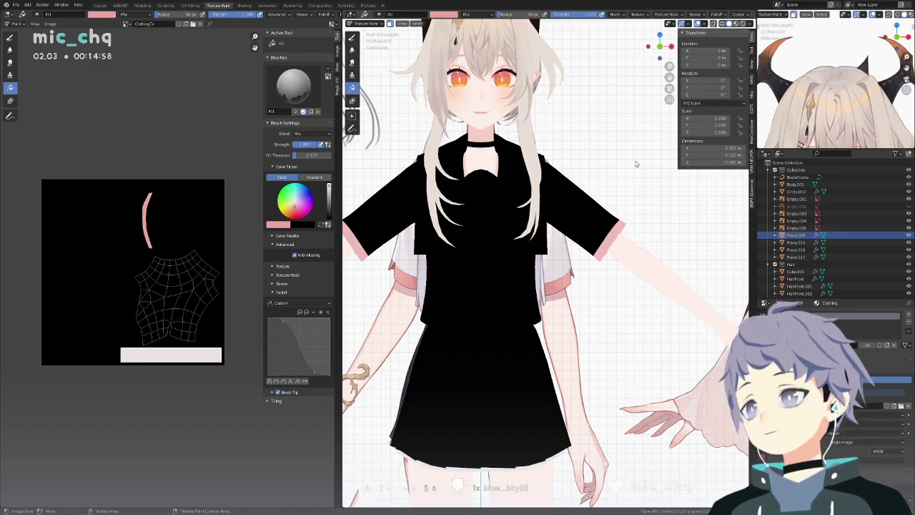
key("s")
left_click(582, 218)
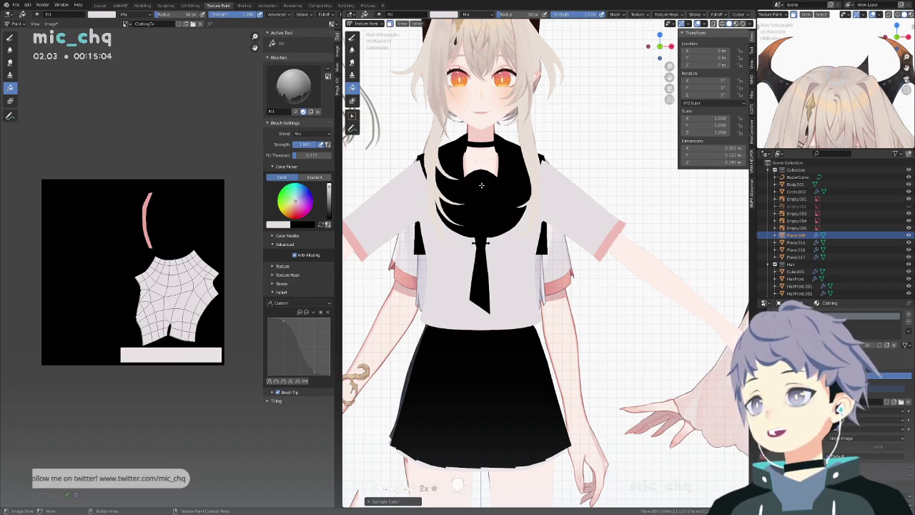
Select the chest inset panel with all its faces and fill it with the same off-white.
key("Tab")
key("ctrl+Tab")
left_click(458, 186)
left_click(486, 187)
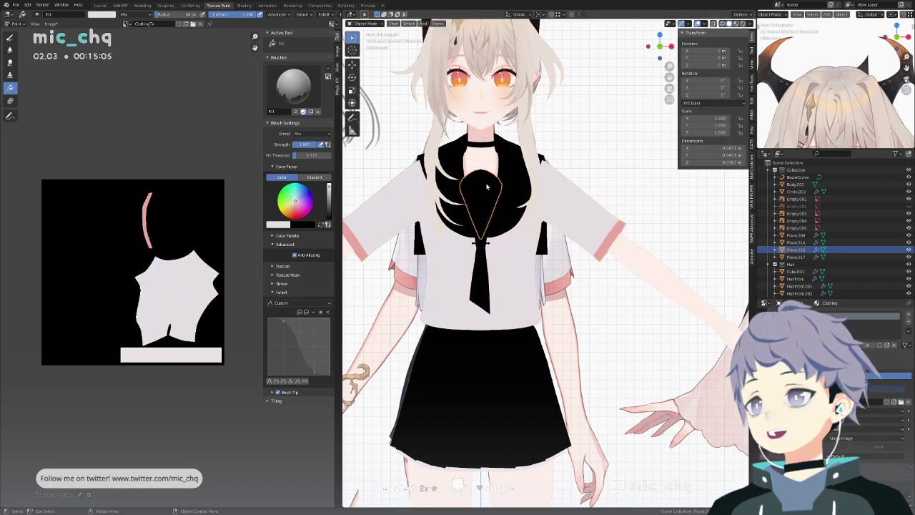
key("Tab")
key("a")
key("ctrl+Tab")
left_click(485, 189)
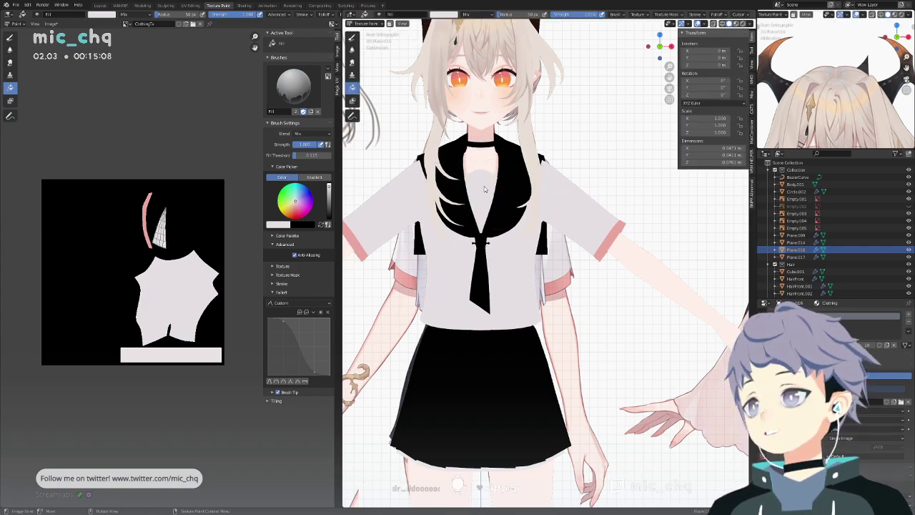
Switch to Object Mode and select the choker, skirt, hanging tie, neckerchief and tie knot together.
key("ctrl+Tab")
left_click(443, 187)
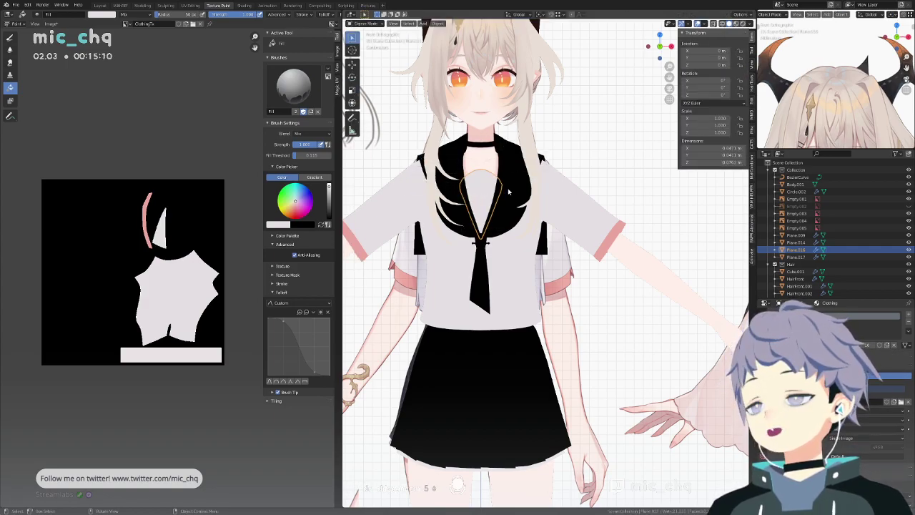
left_click(509, 192)
left_click(488, 148)
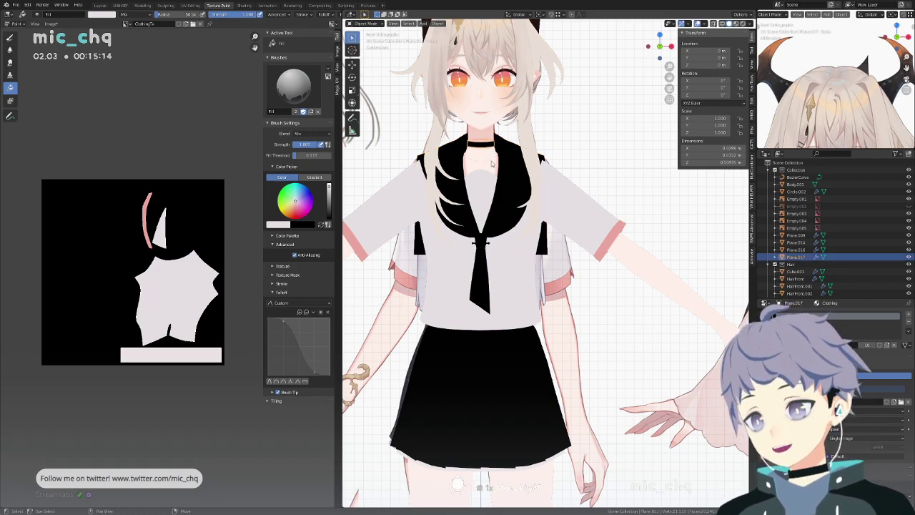
scroll(504, 158, "down", 3, "shift")
left_click(501, 344)
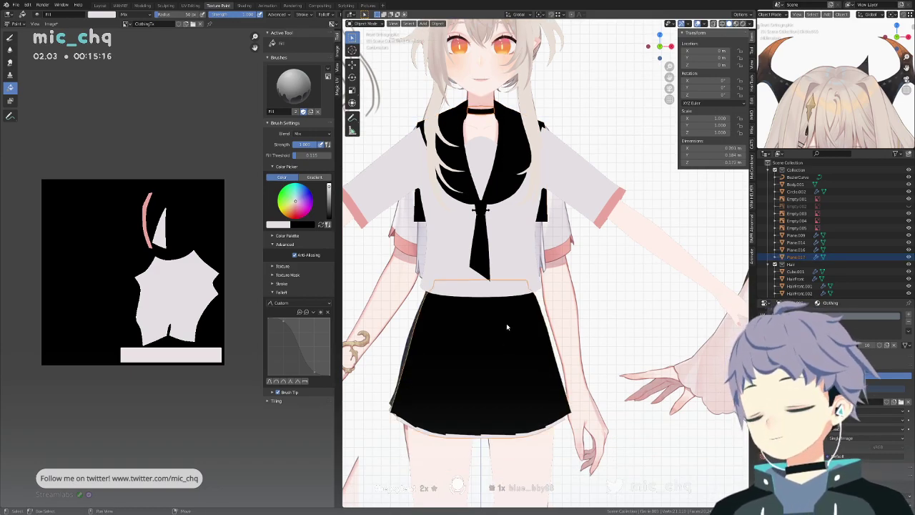
scroll(479, 222, "up", 4)
key("shift+z")
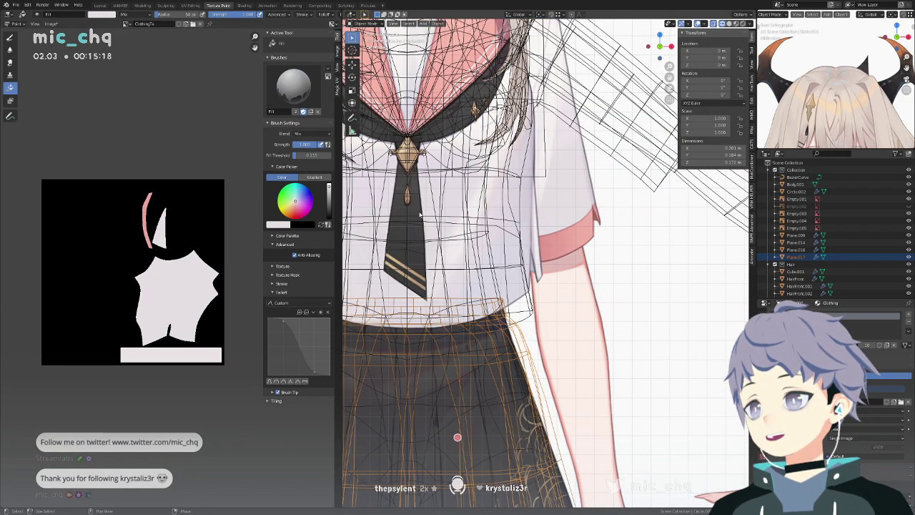
left_click(421, 219, "shift")
key("shift+z")
left_click(434, 131)
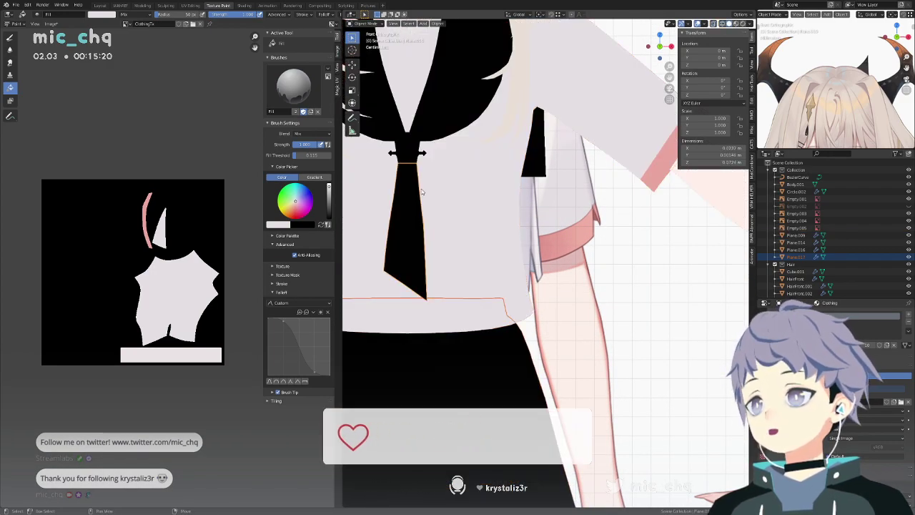
left_click(435, 132, "shift")
left_click(416, 144, "shift")
middle_click_drag(416, 144, 449, 167, "shift")
left_click(449, 167, "shift")
left_click(449, 167, "shift")
left_click(451, 167, "shift")
left_click(451, 167, "shift")
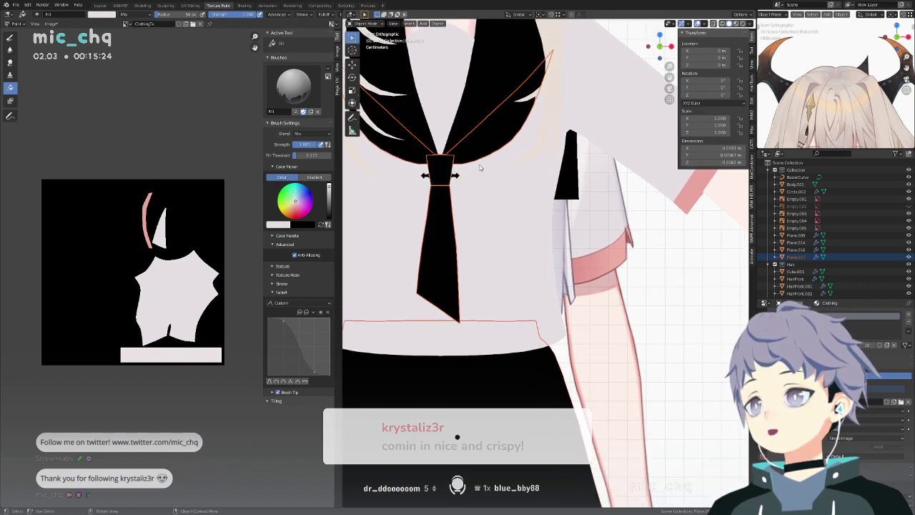
key("Tab")
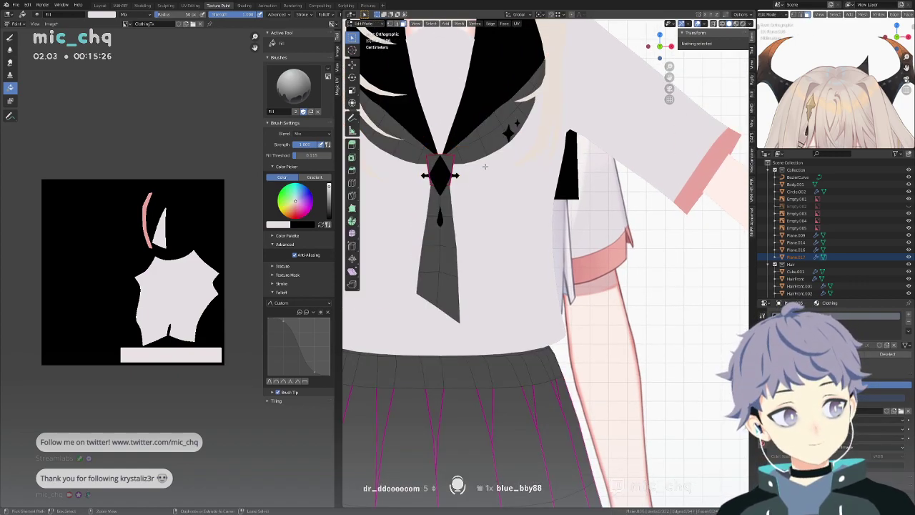
scroll(582, 198, "down", 5)
scroll(582, 198, "down", 3)
key("ctrl+Tab")
left_click(541, 198)
scroll(515, 197, "down", 5)
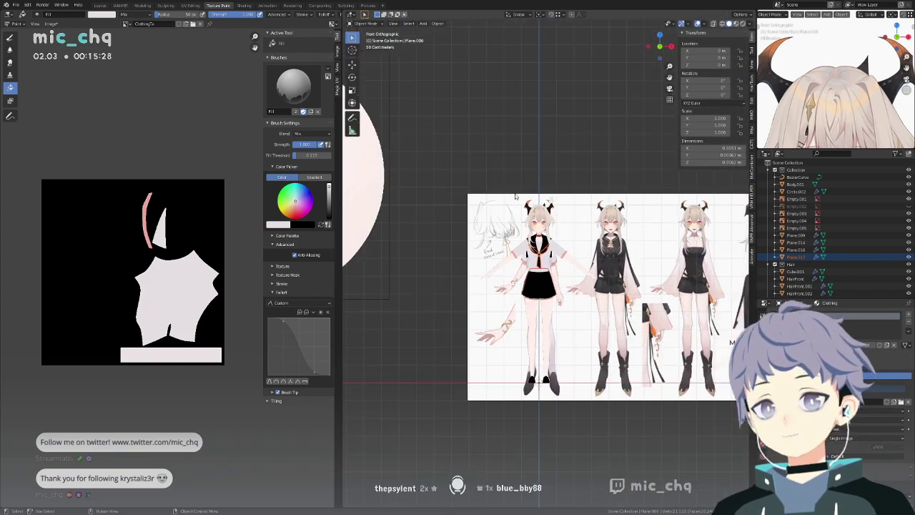
left_click(543, 173)
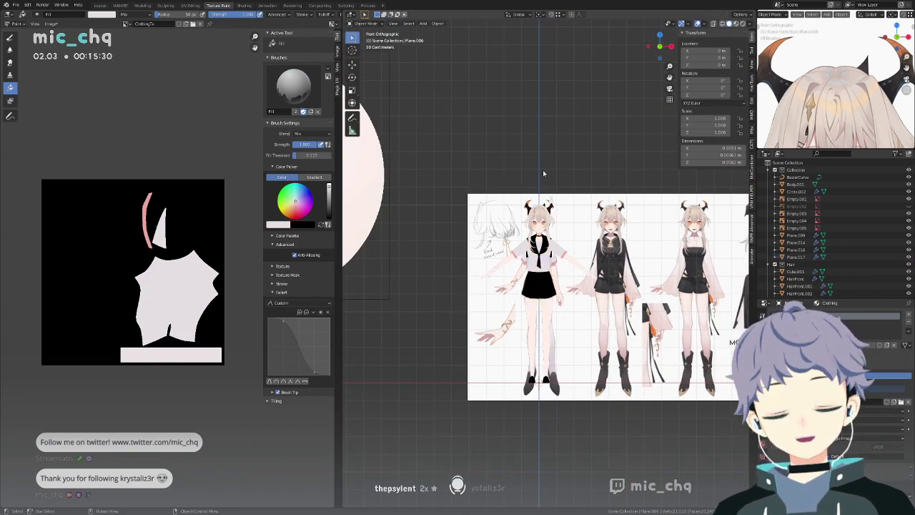
scroll(543, 173, "down", 5)
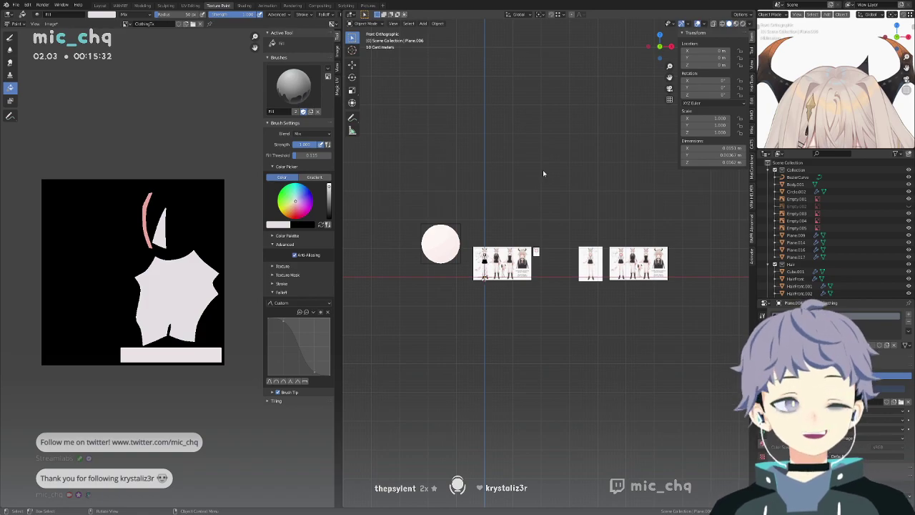
scroll(531, 178, "up", 6)
scroll(521, 183, "up", 5)
middle_click_drag(447, 194, 625, 214, "shift")
middle_click_drag(461, 212, 556, 215, "shift")
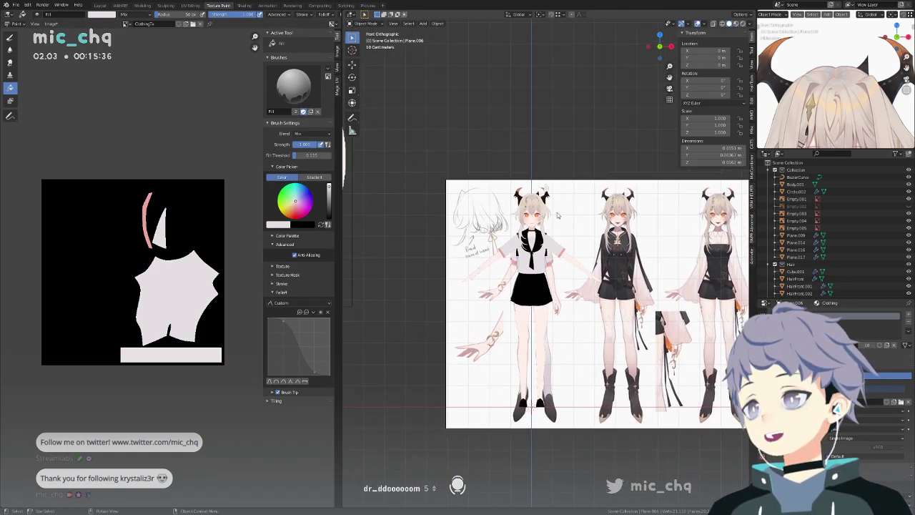
scroll(556, 215, "up", 7)
left_click(591, 218)
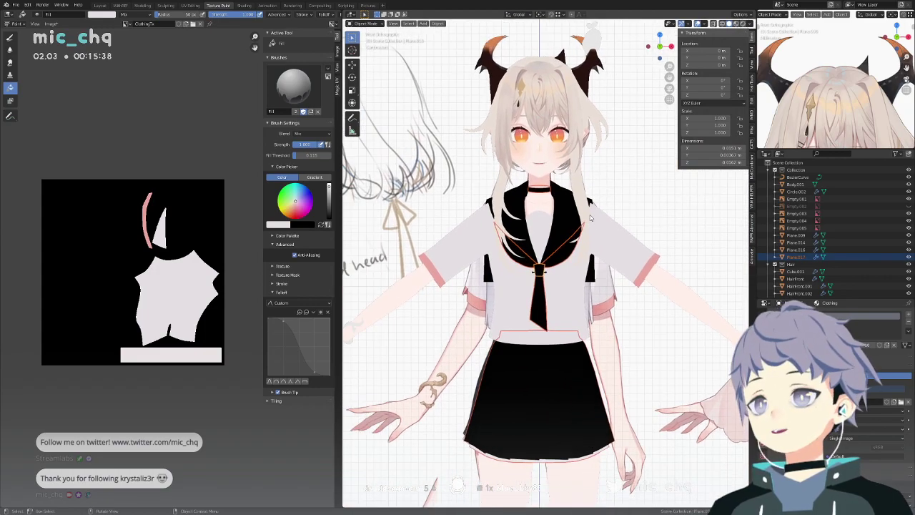
Enter Edit Mode on the selected dark clothing pieces and select all their faces, including linked geometry.
key("Tab")
middle_click_drag(590, 214, 559, 110, "shift")
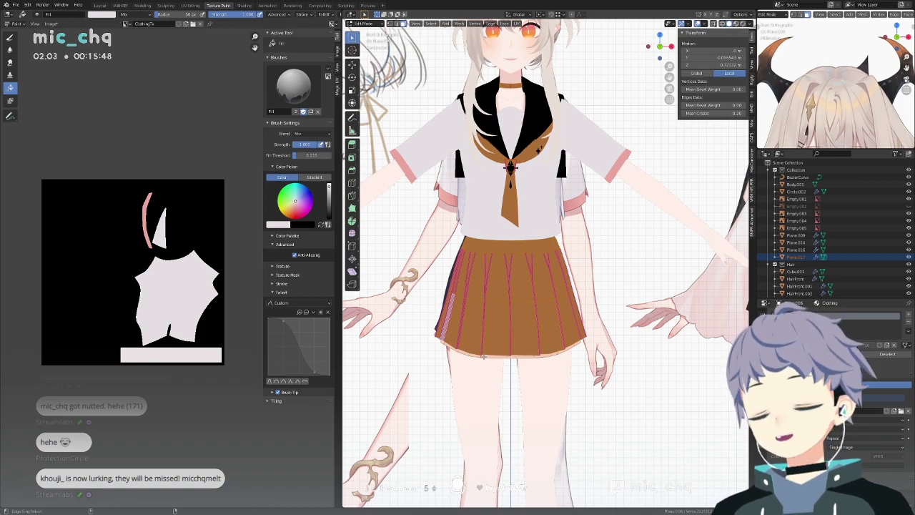
key("alt+a")
key("a")
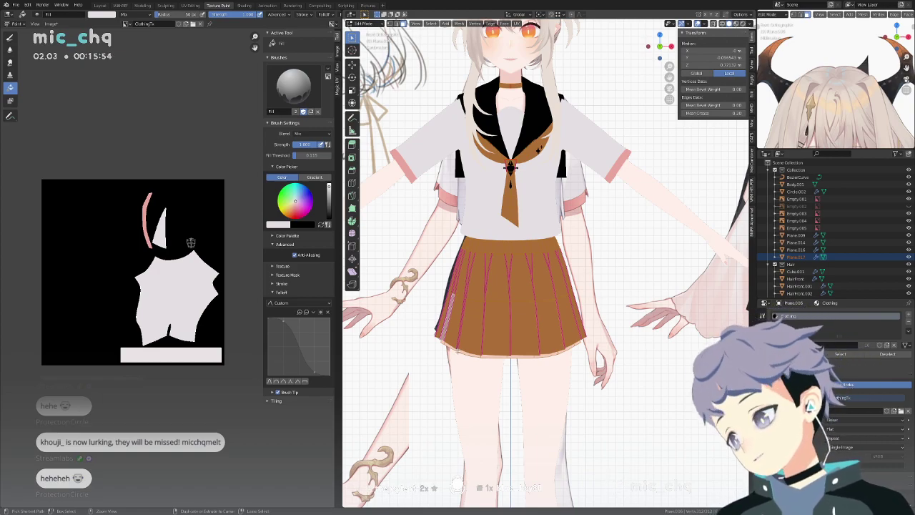
key("ctrl+l")
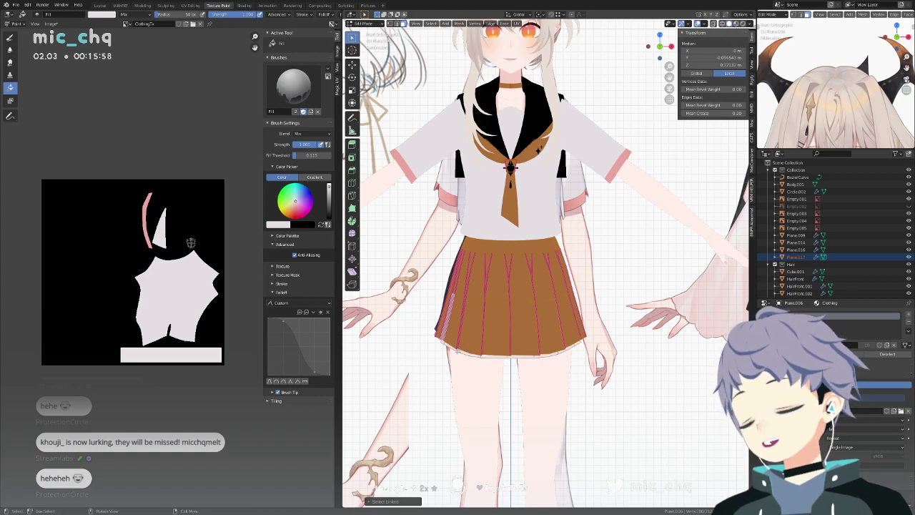
middle_click_drag(561, 154, 549, 215, "shift")
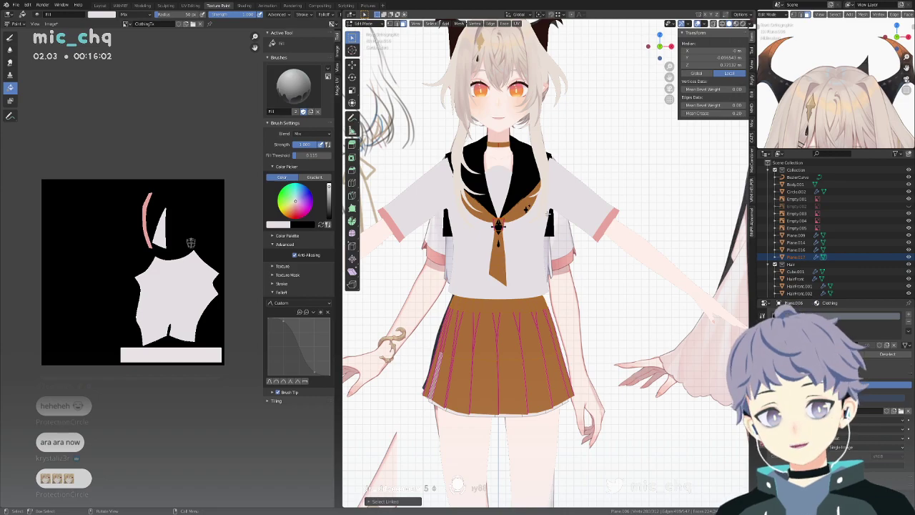
Leave Edit Mode and undo the recent operations, including the off-white fills on the shirt and chest inset.
key("Tab")
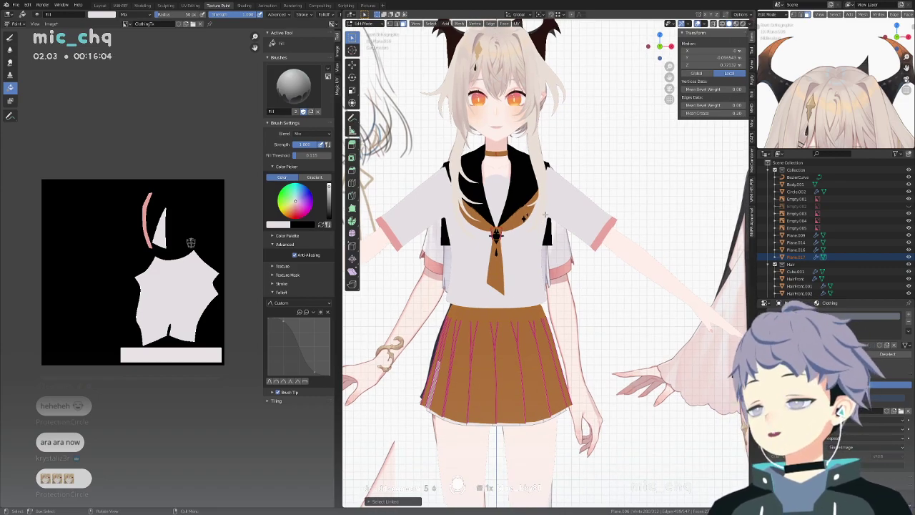
scroll(598, 201, "up", 6)
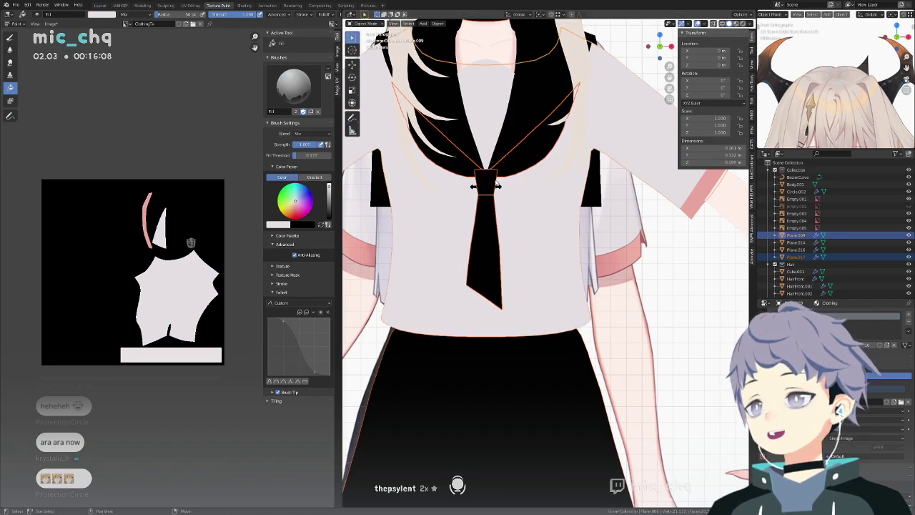
key("Tab")
key("Tab")
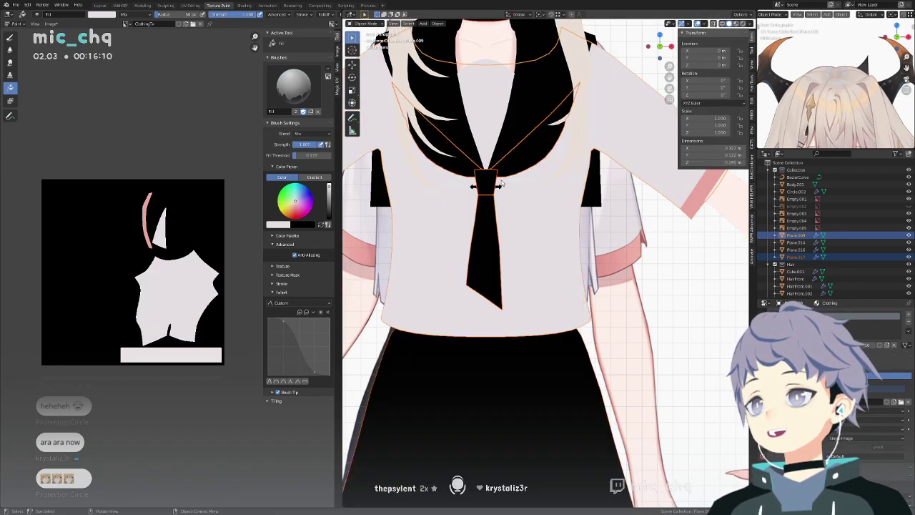
key("ctrl+z")
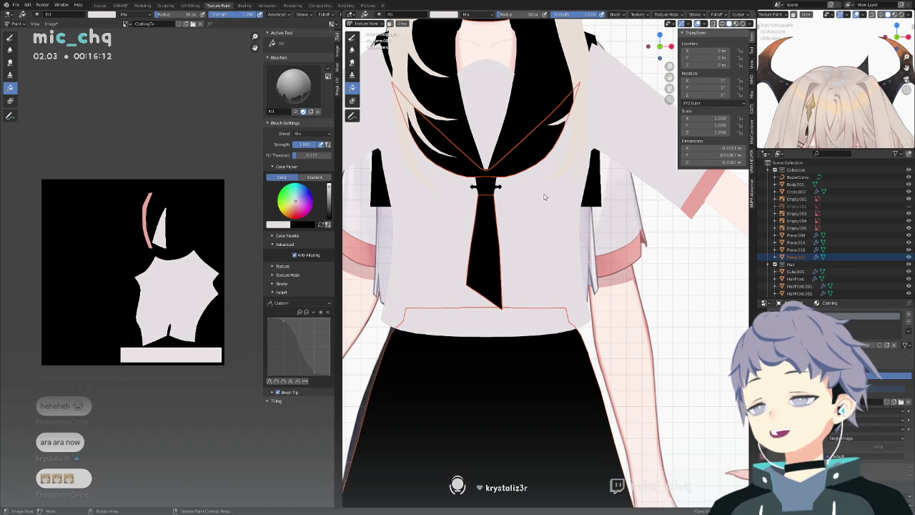
middle_click_drag(543, 196, 570, 190)
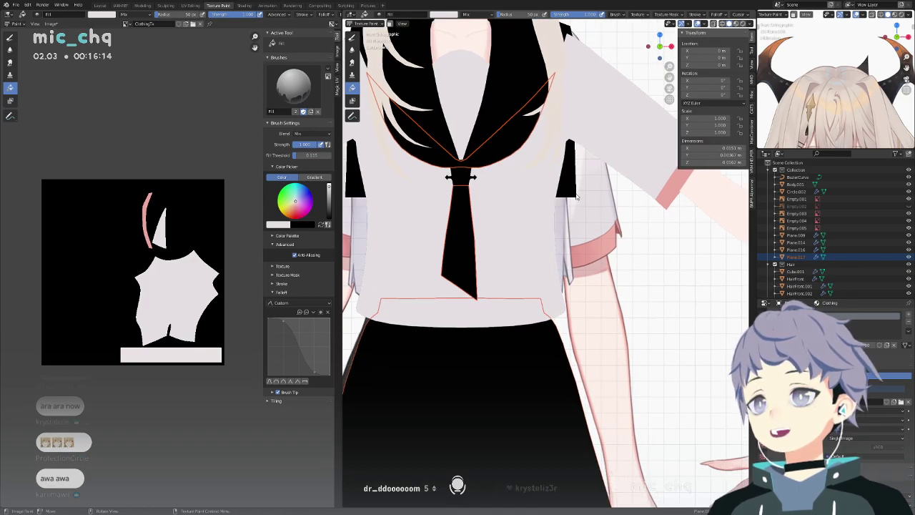
scroll(577, 205, "down", 6)
middle_click_drag(607, 276, 554, 194, "shift")
key("z")
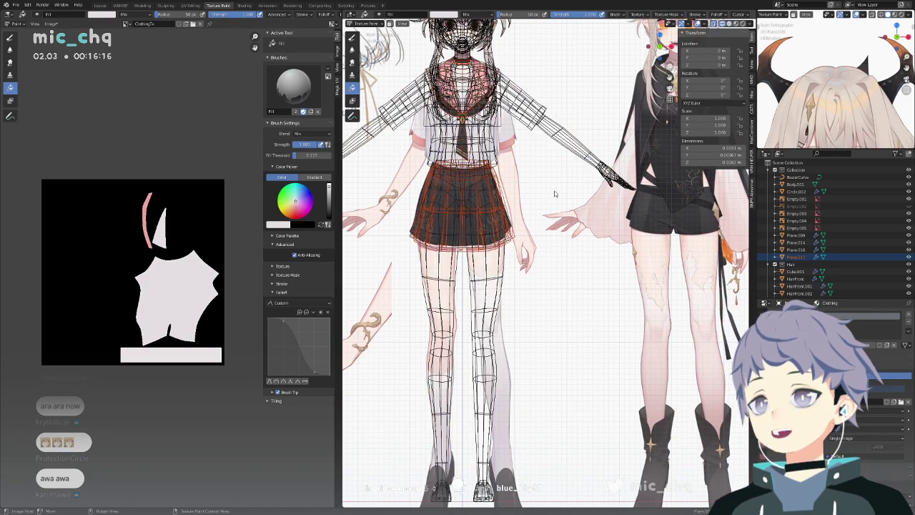
scroll(473, 193, "up", 8)
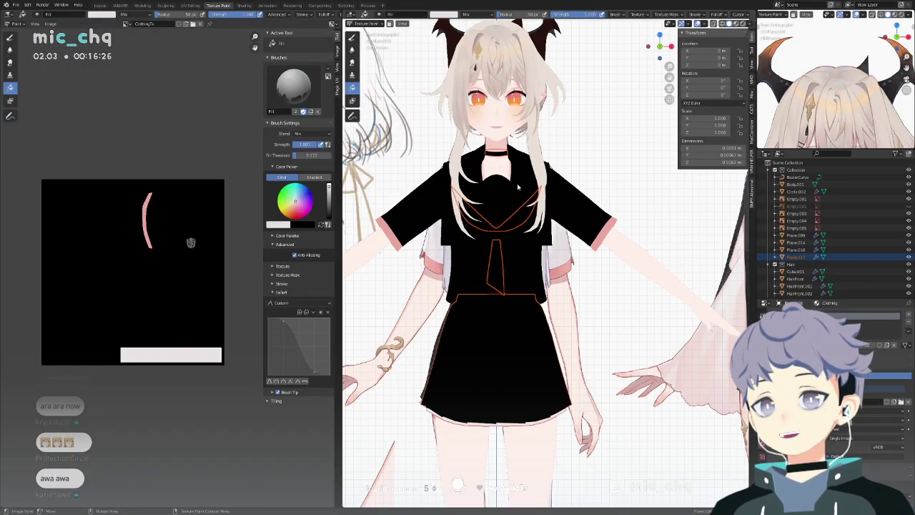
Re-enter Texture Paint mode on the tie knot and sample the dark grey skirt colour from the reference art in wireframe view.
scroll(517, 183, "down", 3)
key("ctrl+Tab")
left_click(513, 214)
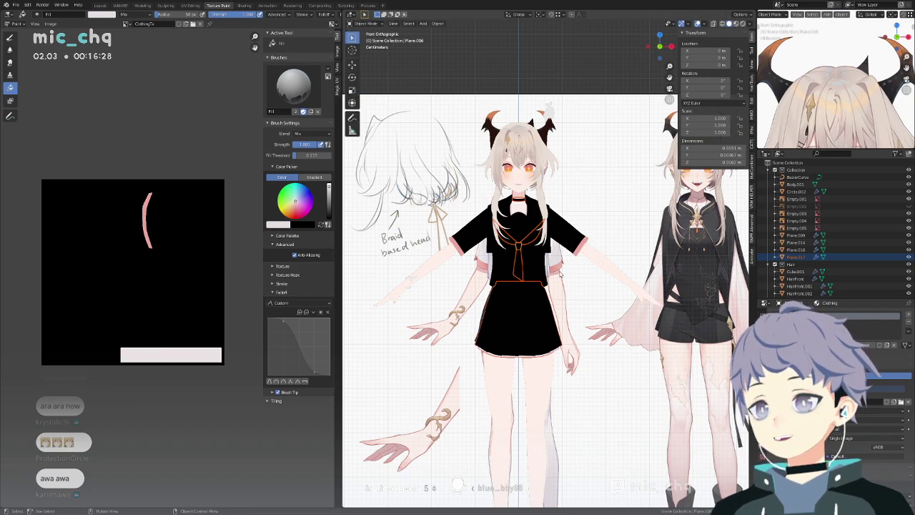
scroll(561, 273, "up", 4)
key("ctrl+Tab")
left_click(633, 222)
key("shift+z")
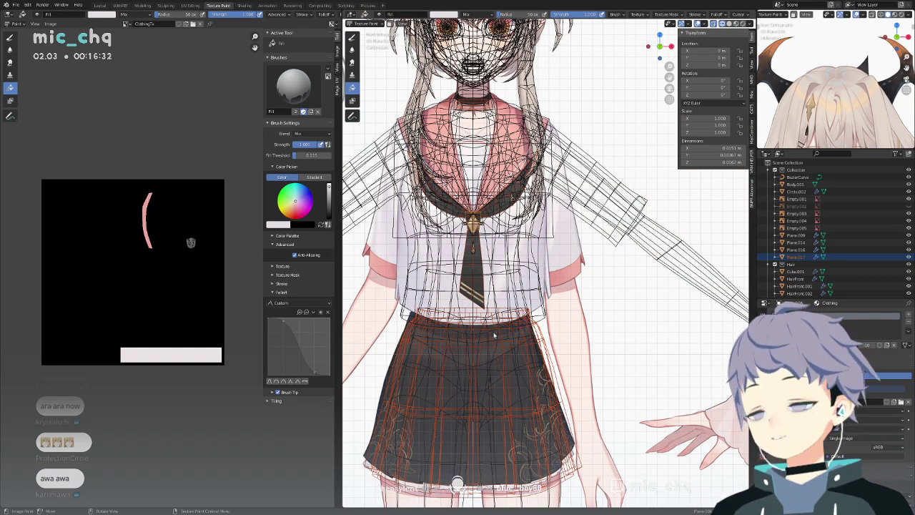
scroll(522, 385, "up", 6)
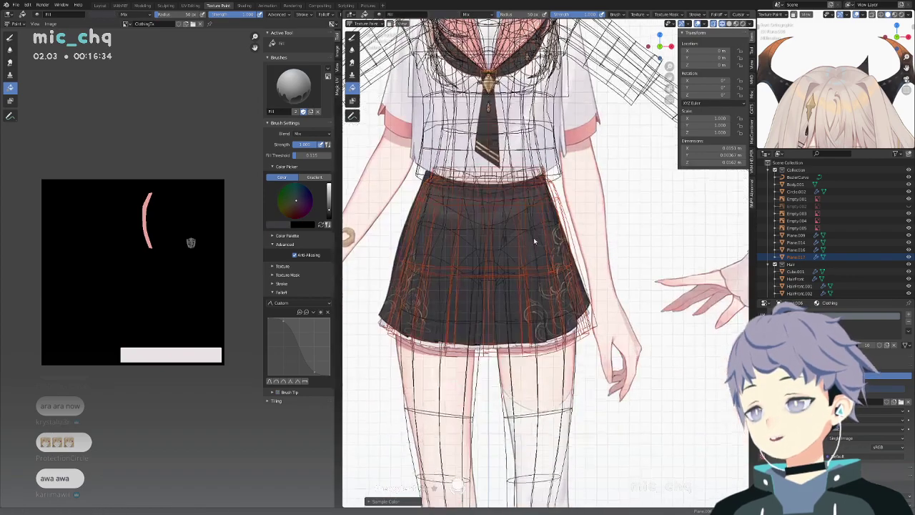
scroll(474, 307, "down", 6)
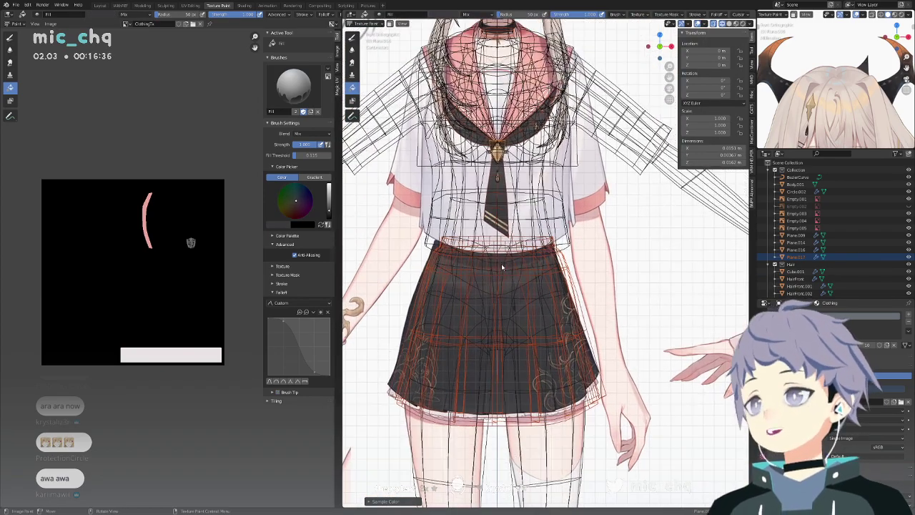
Return to solid view and fill the tie knot and the neckerchief with the sampled dark grey.
key("shift+z")
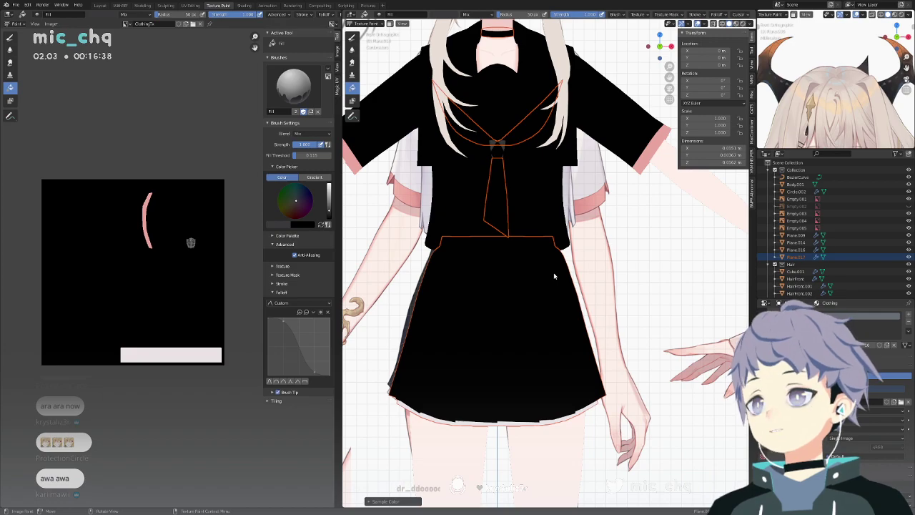
middle_click_drag(531, 169, 546, 235, "shift")
key("Tab")
key("ctrl+Tab")
left_click(545, 199)
key("Tab")
key("ctrl+Tab")
left_click(603, 164)
Make the hanging tie the painted object with all its faces selected and fill it with the same dark grey.
key("ctrl+Tab")
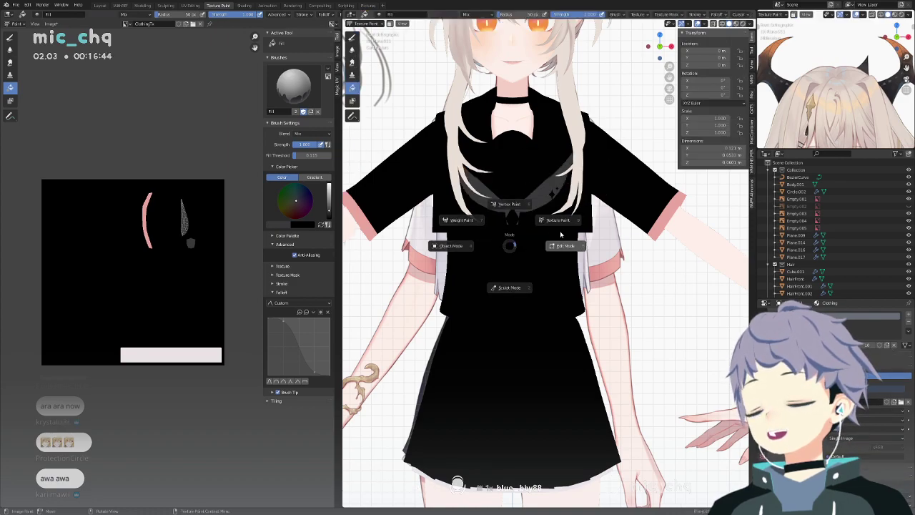
left_click(520, 268)
key("Tab")
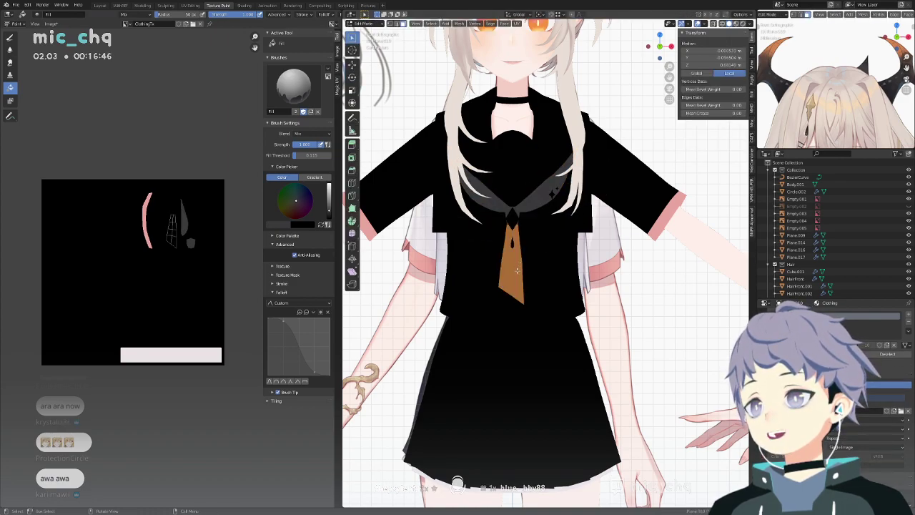
key("ctrl+Tab")
left_click(564, 308)
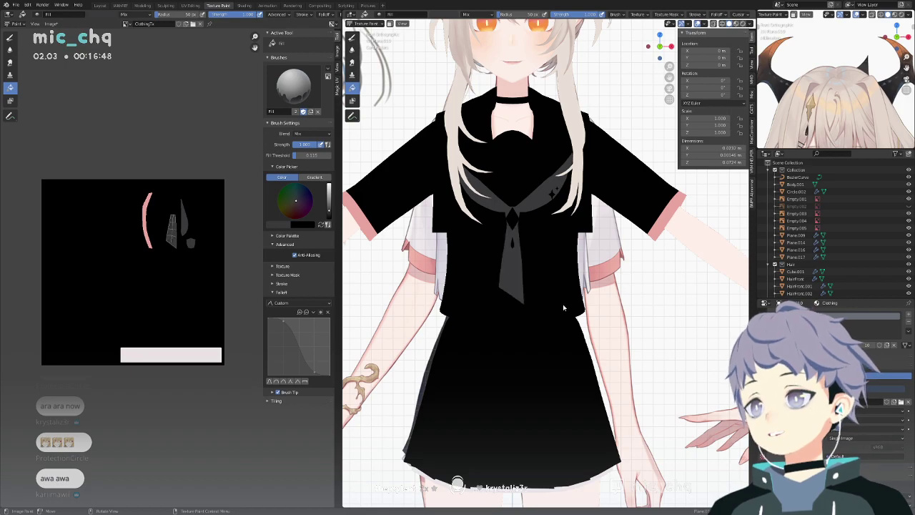
Transfer texture painting to the skirt, fill it with the same dark grey, and return to Object Mode.
scroll(572, 297, "down", 3, "ctrl")
key("alt+q")
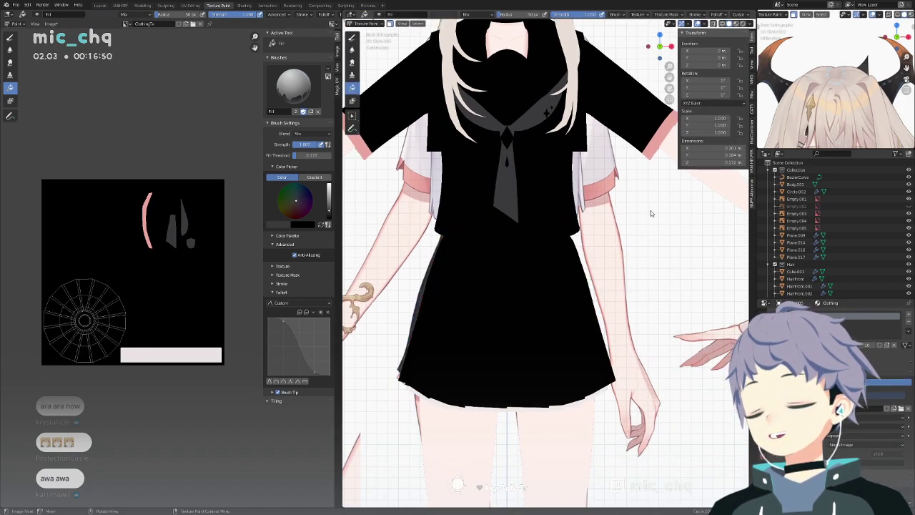
left_click(579, 272)
middle_click_drag(582, 198, 585, 275, "shift")
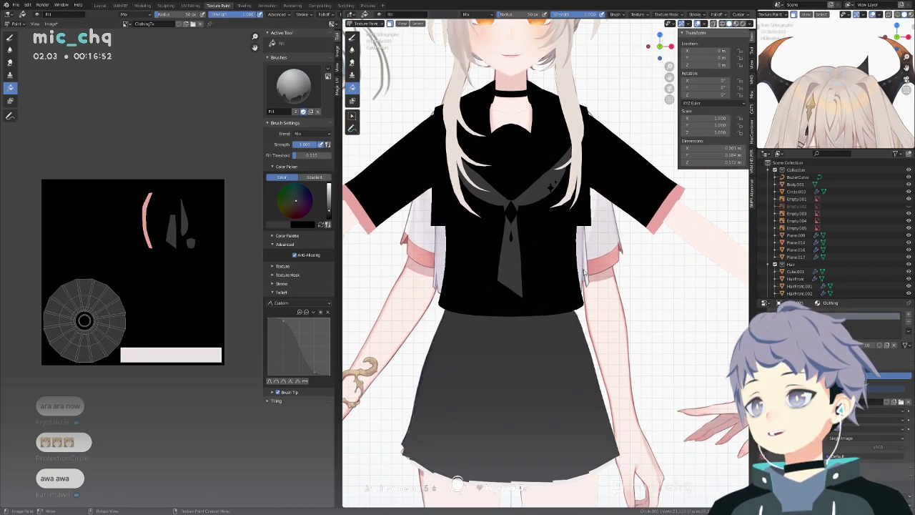
key("ctrl+Tab")
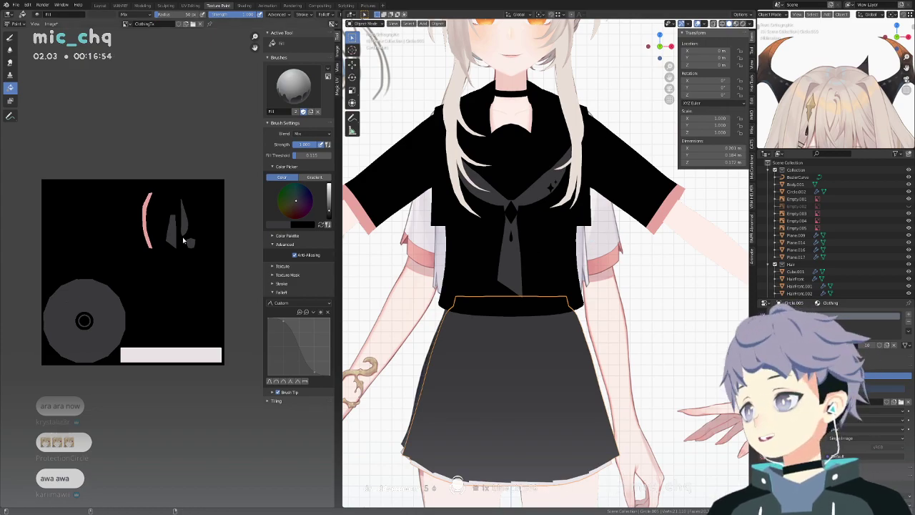
left_click(607, 238)
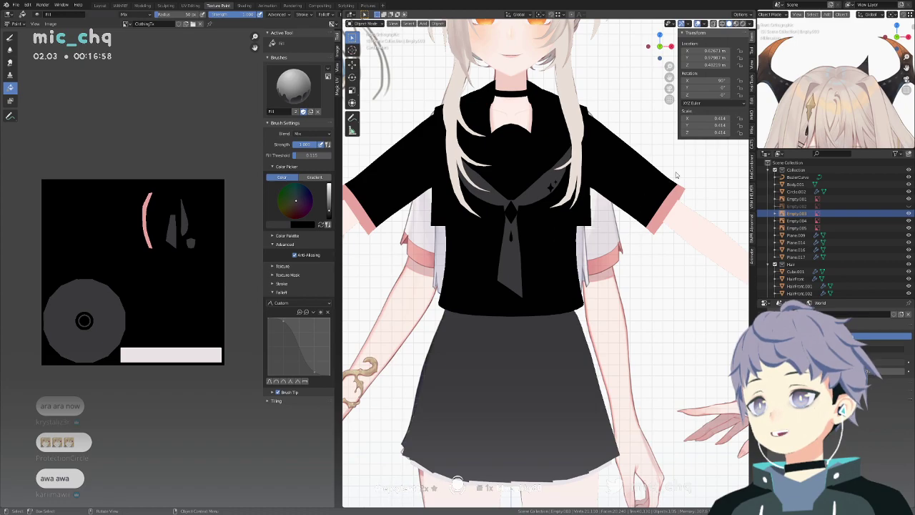
Sample the light off-white colour, fill the shirt's faces with it in Texture Paint mode, and return to Object Mode.
left_click(630, 224)
key("ctrl+Tab")
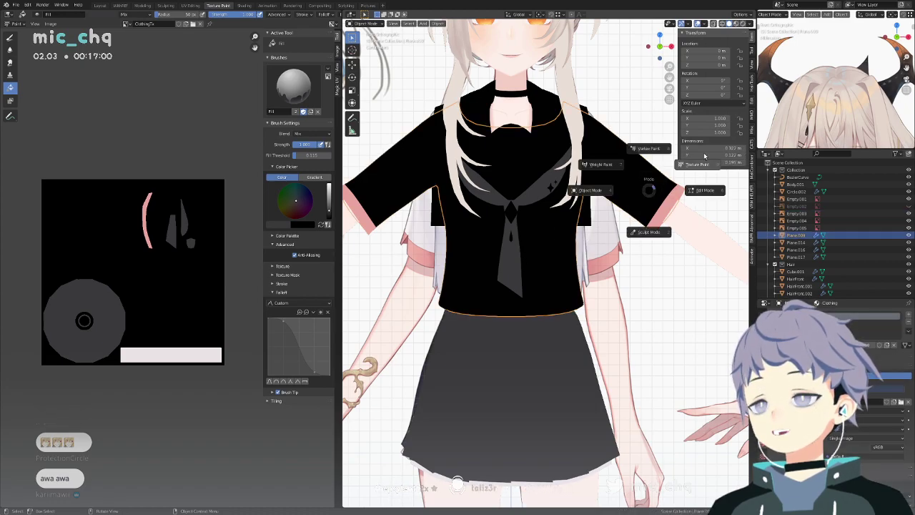
key("ctrl+Tab")
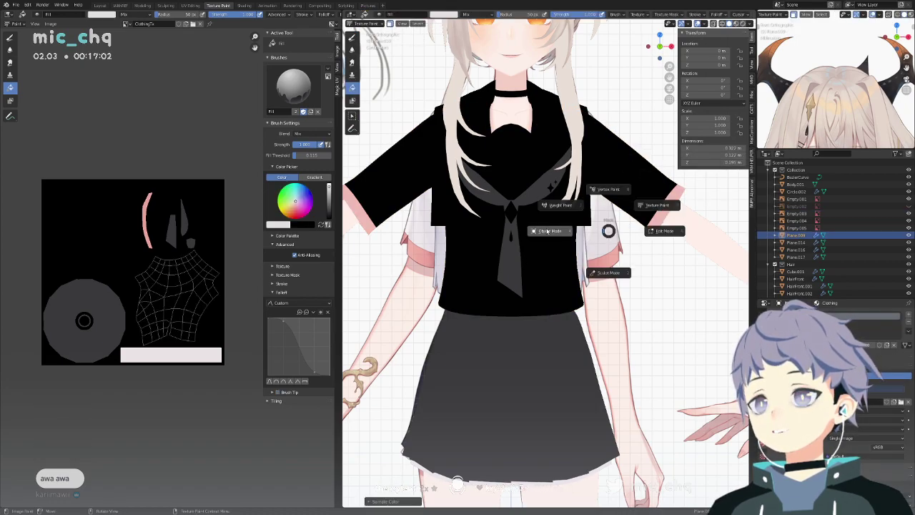
left_click(635, 183)
key("Tab")
key("ctrl+Tab")
left_click(690, 142)
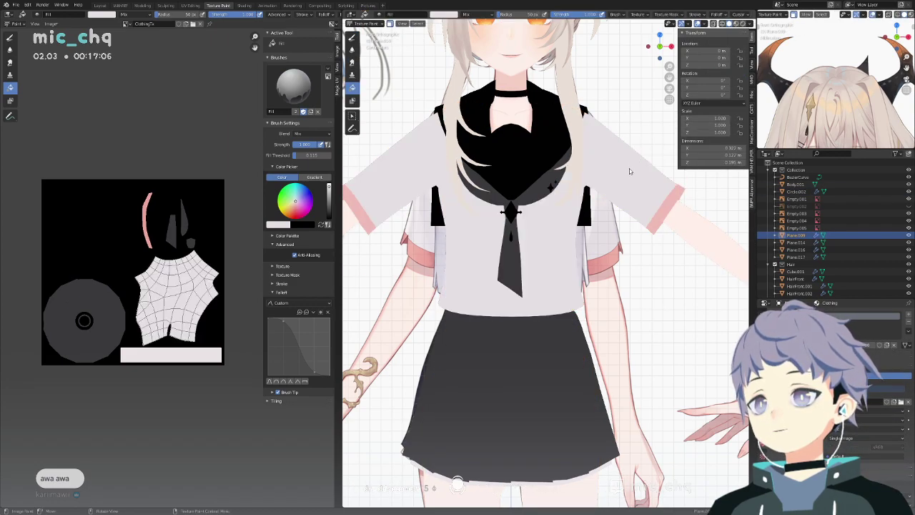
key("ctrl+Tab")
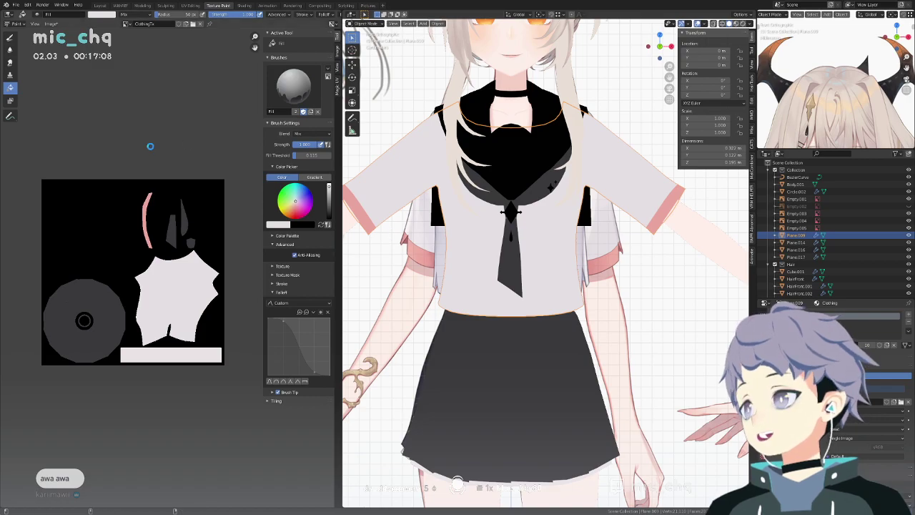
Fill the chest insert inside the collar with the same off-white and return to Object Mode.
left_click(424, 149)
key("ctrl+Tab")
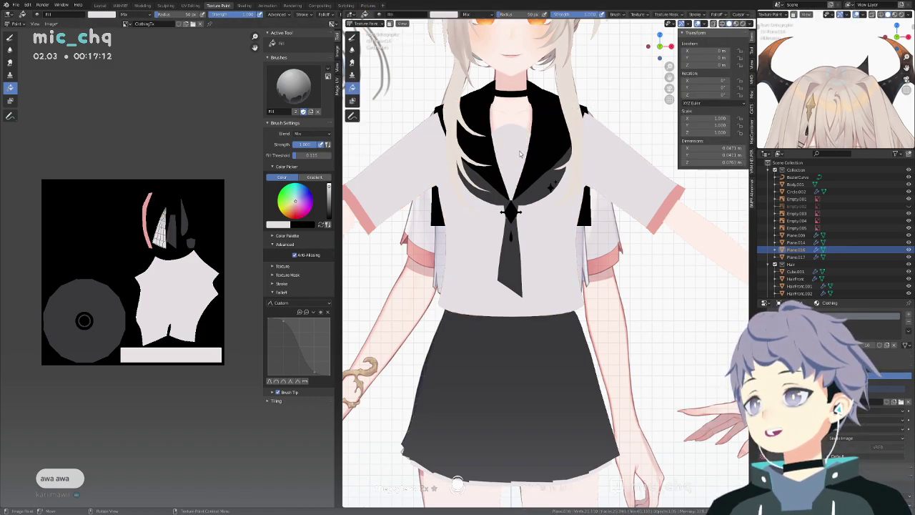
key("ctrl+Tab")
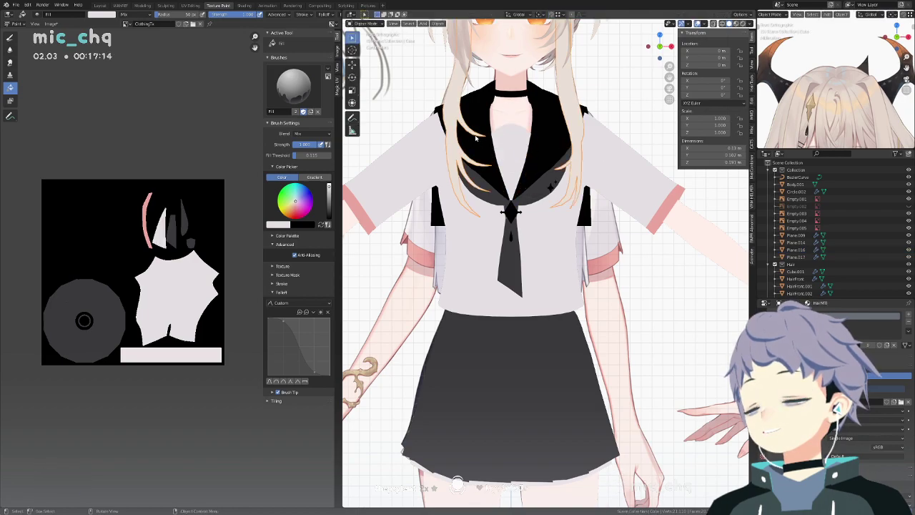
Sample the tie's dark grey, fill the choker with it in Texture Paint mode, and select the sailor collar in Object Mode.
left_click(511, 96)
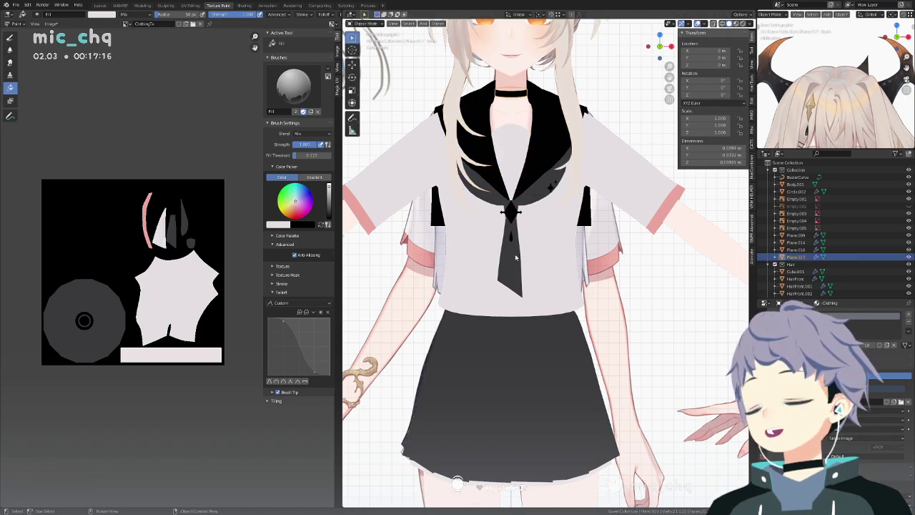
key("ctrl+Tab")
key("Escape")
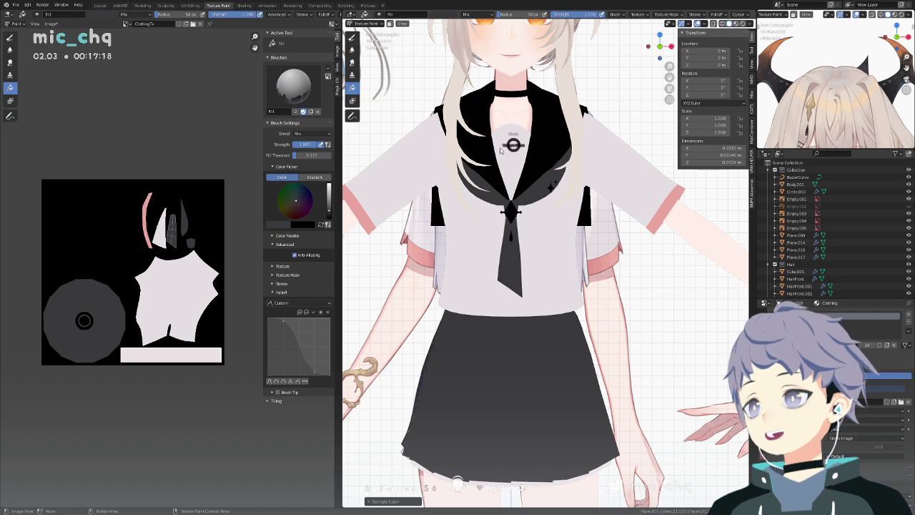
left_click(513, 95)
key("Tab")
key("ctrl+Tab")
left_click(439, 107)
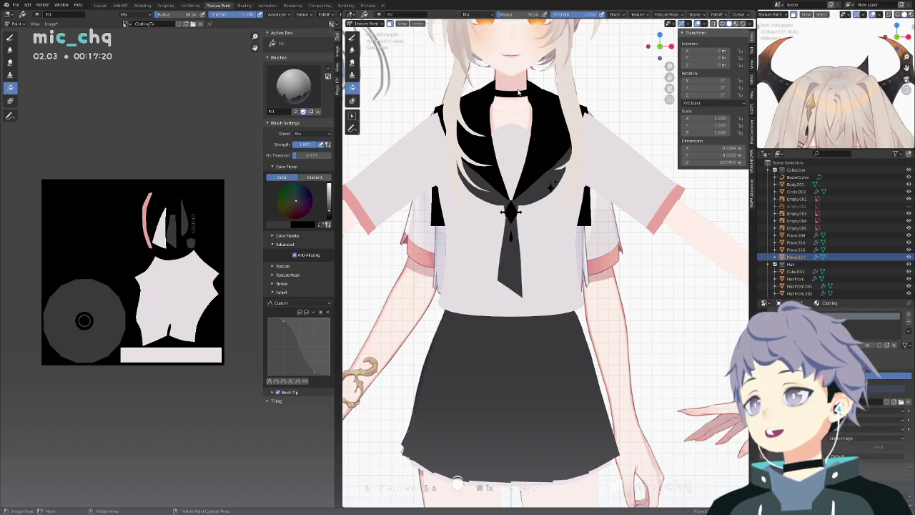
left_click(542, 151)
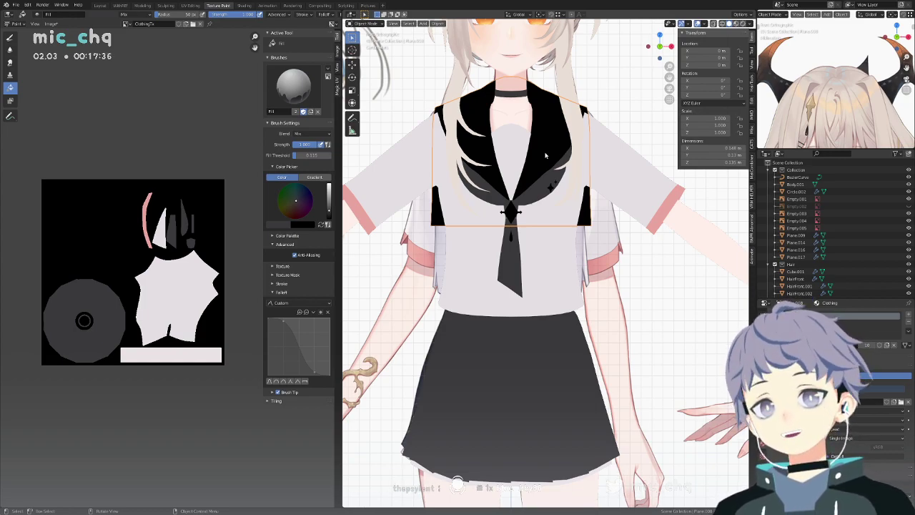
Examine the character's face, fringe and hair ornament against the reference art.
middle_click_drag(842, 99, 834, 146)
scroll(831, 67, "up", 3)
middle_click_drag(836, 145, 848, 195, "shift")
middle_click_drag(514, 55, 446, 72, "shift")
scroll(543, 175, "up", 4)
middle_click_drag(492, 224, 551, 253, "shift")
key("ctrl+Tab")
left_click(627, 255)
key("ctrl+Tab")
left_click(445, 308)
scroll(524, 270, "down", 5)
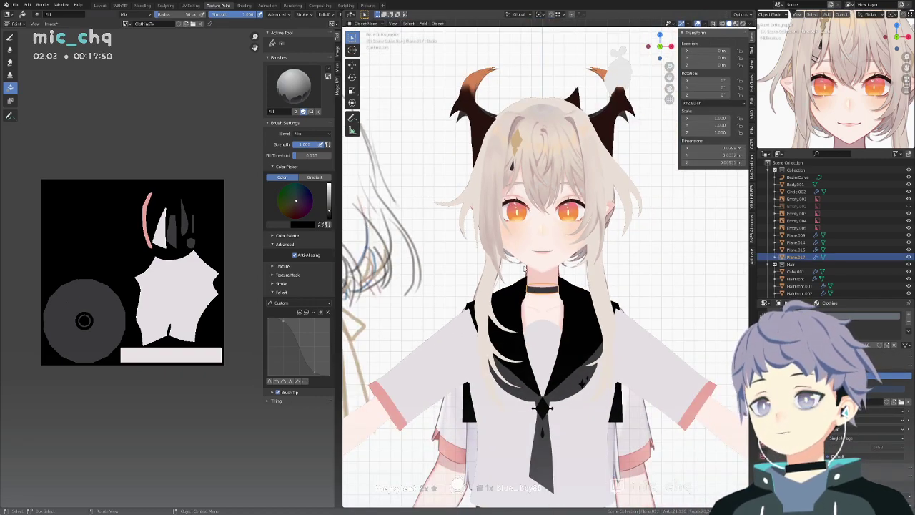
middle_click_drag(509, 161, 518, 221, "shift")
scroll(517, 218, "up", 6)
key("ctrl+Tab")
left_click(447, 183)
left_click(469, 151)
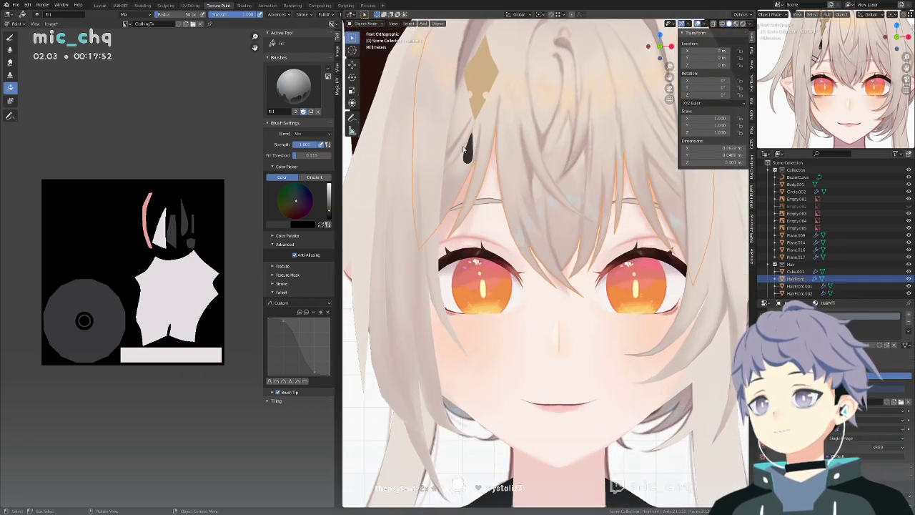
key("Tab")
key("Tab")
scroll(549, 146, "down", 11)
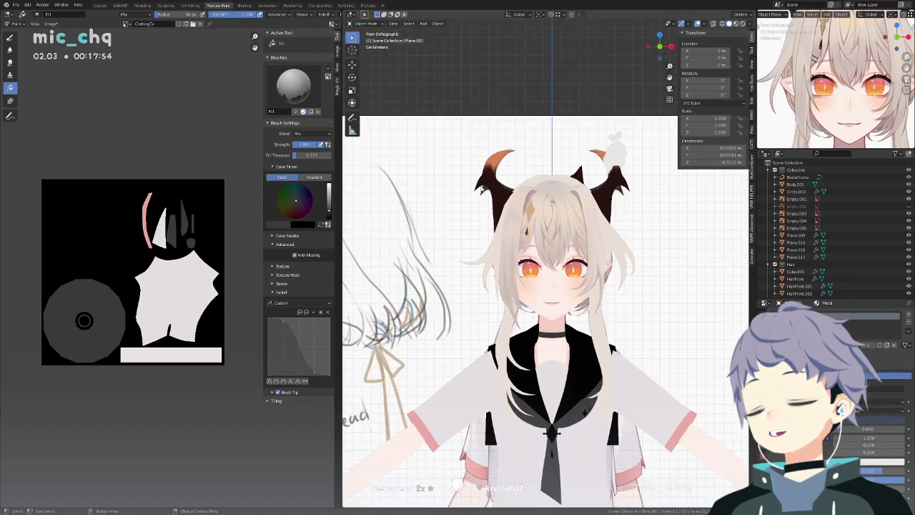
Add a mesh plane at the world origin and scale it down to roughly the figure's width in Edit Mode.
key("shift+a")
left_click(573, 138)
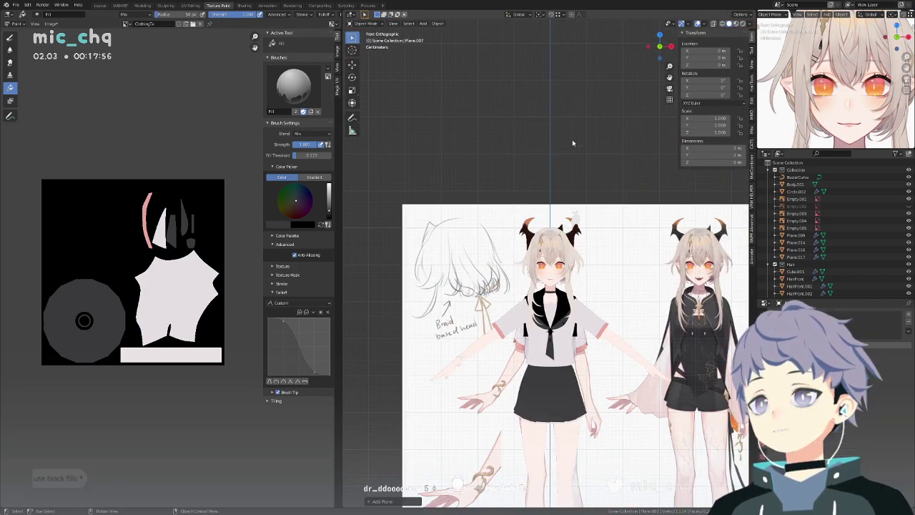
scroll(530, 182, "down", 5)
middle_click_drag(530, 181, 529, 217)
scroll(529, 217, "down", 3)
key("Tab")
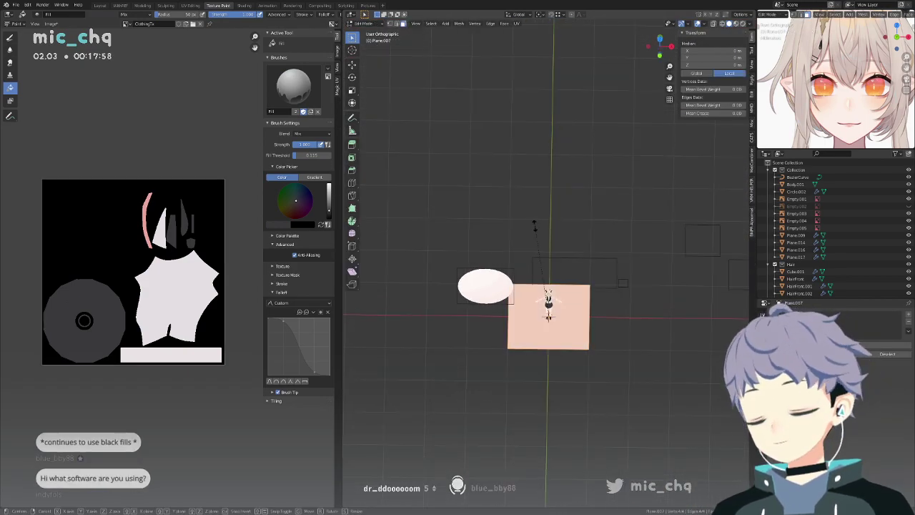
key("s")
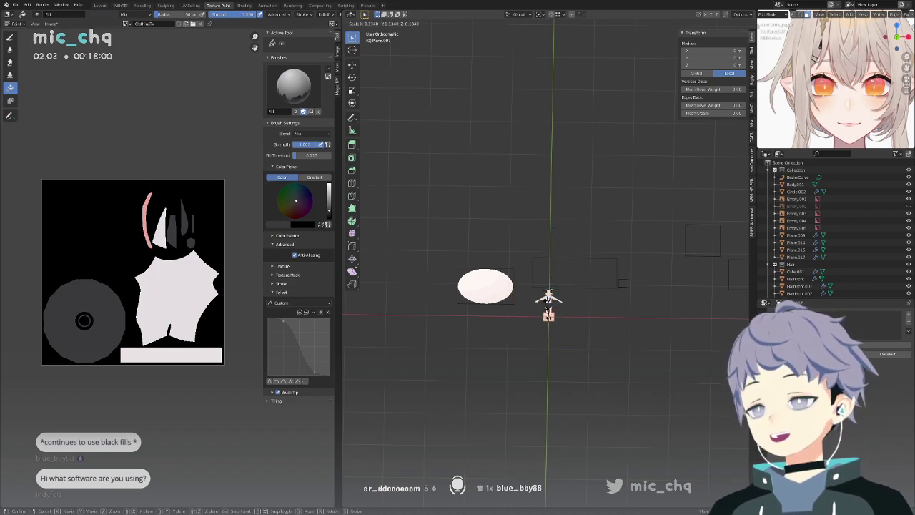
left_click(549, 310)
Stand the plane upright just above the feet and flatten it vertically into a thin horizontal strip.
key("KP_1")
scroll(561, 343, "up", 13)
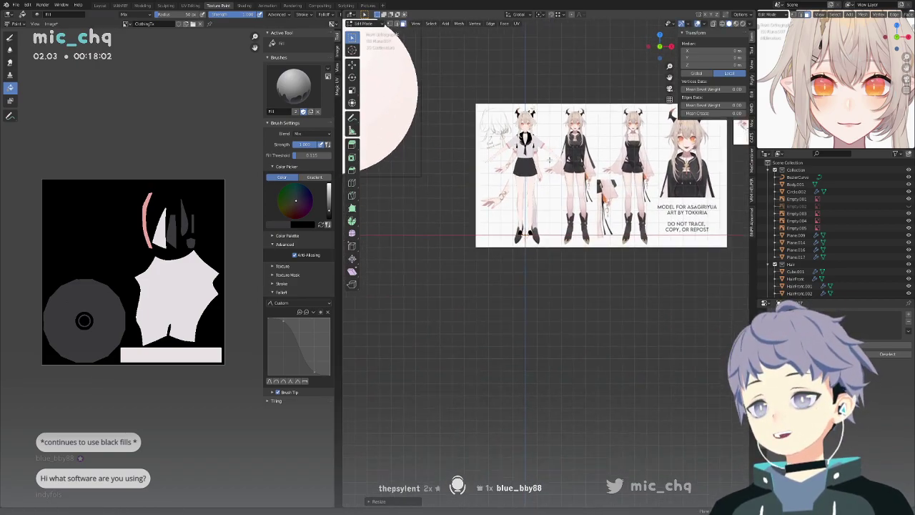
middle_click_drag(509, 143, 560, 288, "shift")
scroll(561, 261, "up", 5)
middle_click_drag(526, 170, 555, 256, "shift")
key("g")
key("z")
left_click(550, 183)
key("s")
key("x")
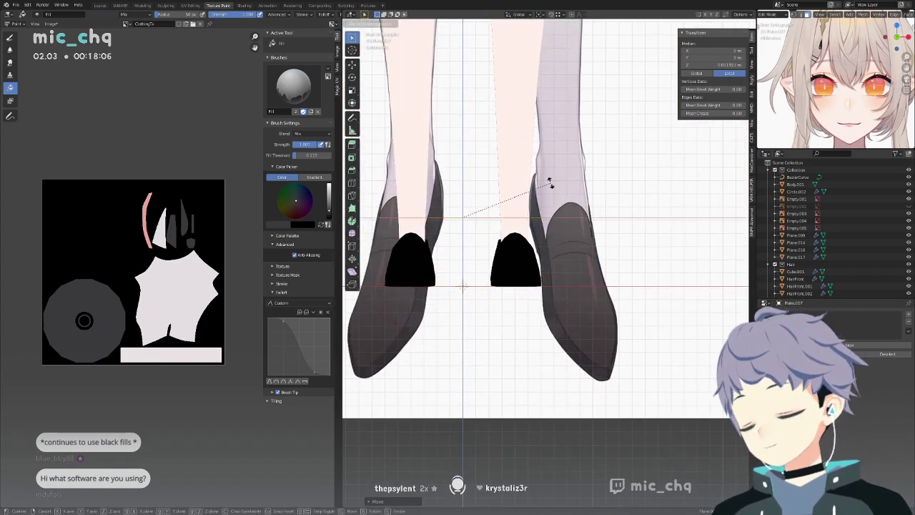
left_click(550, 184)
key("s")
key("z")
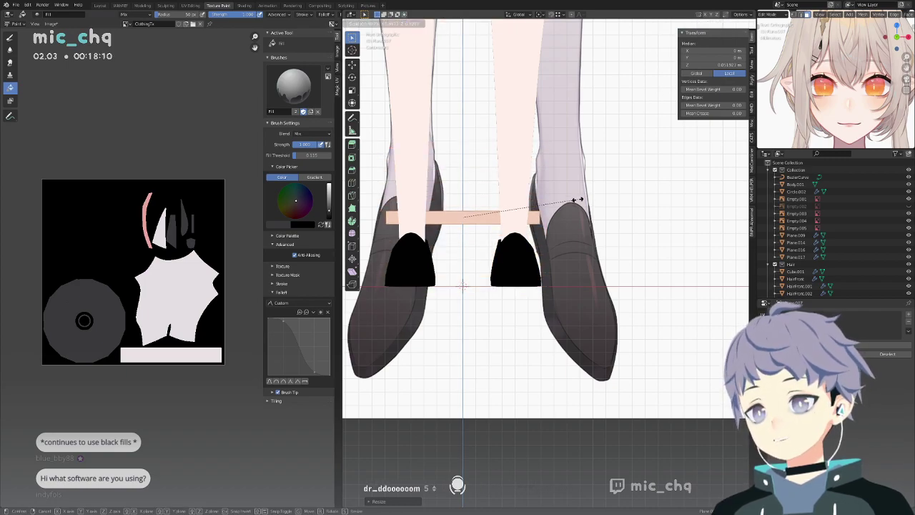
left_click(547, 171)
Raise the strip to head height and bring it in front of the face.
scroll(547, 172, "down", 4)
scroll(547, 172, "down", 5)
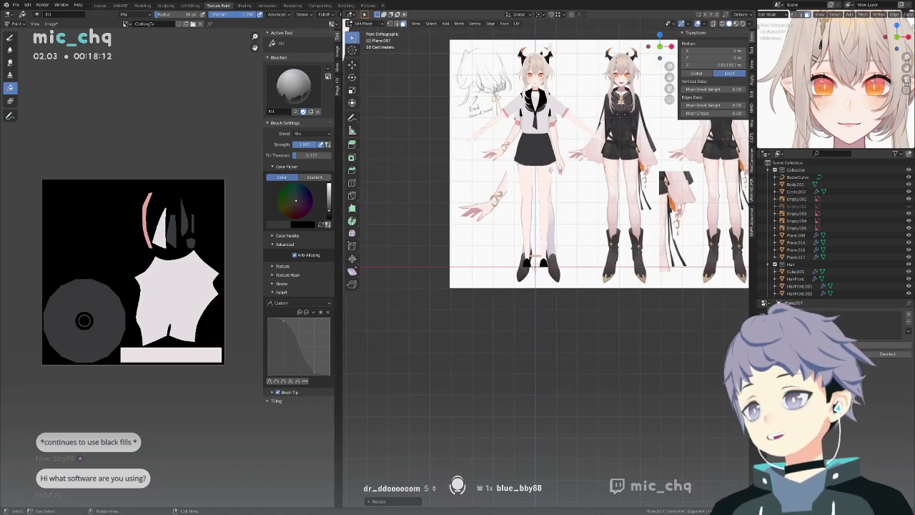
key("g")
key("z")
left_click(598, 45)
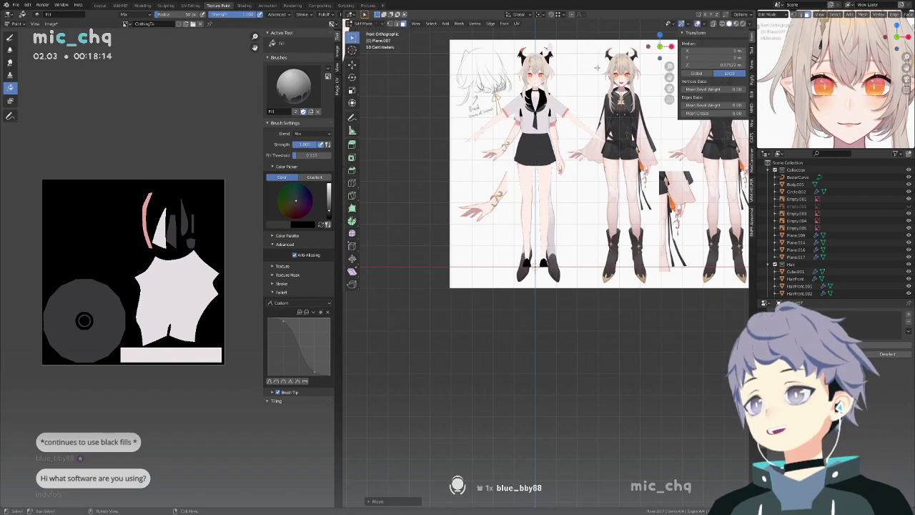
middle_click_drag(598, 44, 545, 77)
key("KP_Decimal")
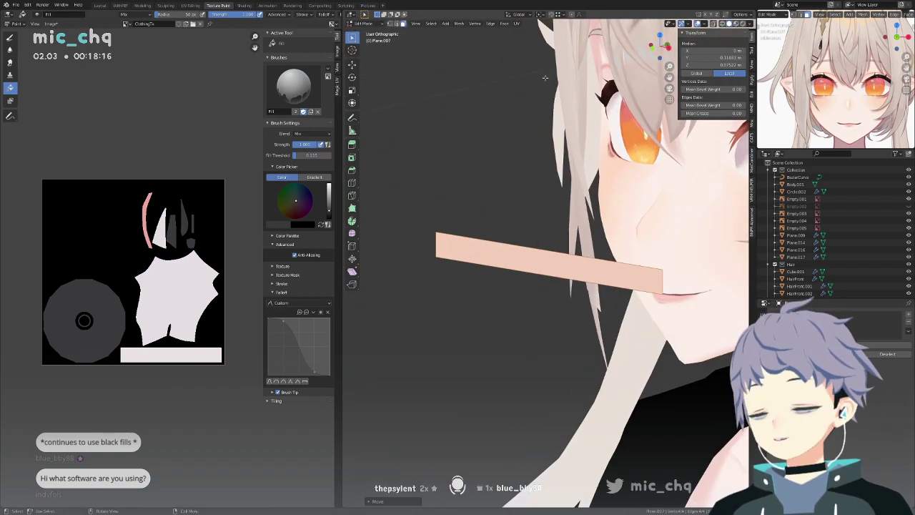
key("g")
key("z")
left_click(566, 47)
Place the strip over the fringe at forehead height in front view and scale it down to less than half its size.
key("KP_1")
middle_click_drag(583, 118, 581, 149, "shift")
key("g")
left_click(580, 72)
key("g")
middle_click_drag(583, 150, 584, 125)
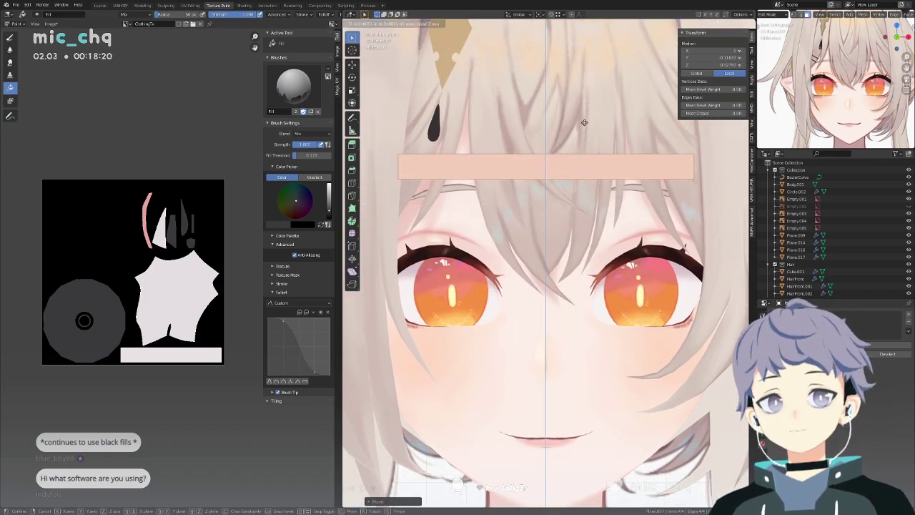
left_click(632, 120)
key("s")
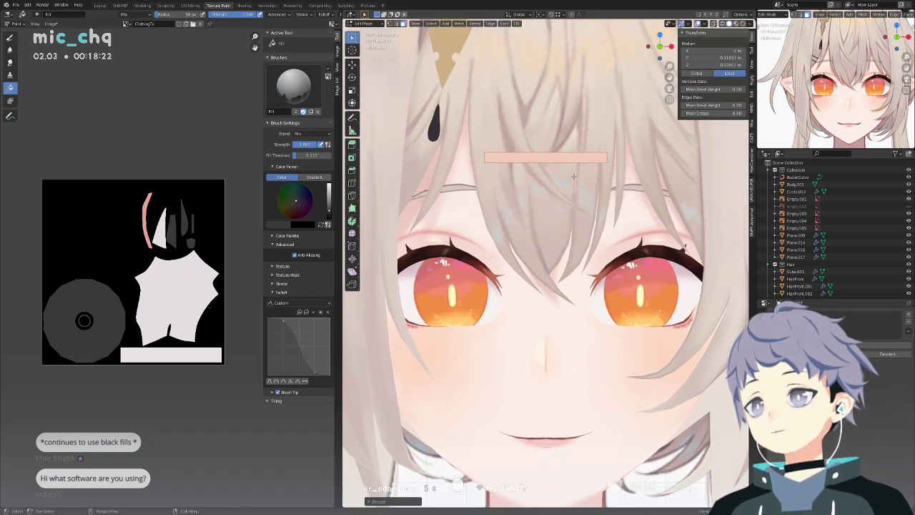
left_click(501, 183)
Tilt the strip diagonally and place it, slightly smaller, on the side fringe beside the black teardrop ornament.
middle_click_drag(501, 184, 559, 193, "shift")
key("r")
left_click(593, 235)
key("g")
left_click(571, 221)
key("s")
left_click(562, 191)
middle_click_drag(547, 191, 592, 203)
key("g")
middle_click_drag(558, 192, 606, 169)
left_click(646, 165)
key("KP_1")
key("KP_1")
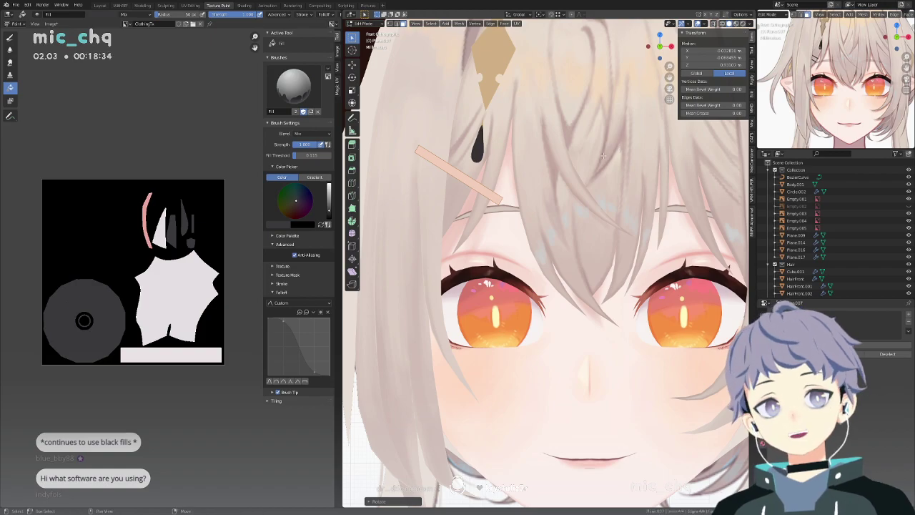
Reposition the tilted strip near the teardrop ornament and shift it along Y against the hair surface.
middle_click_drag(618, 142, 594, 174)
scroll(594, 173, "up", 4)
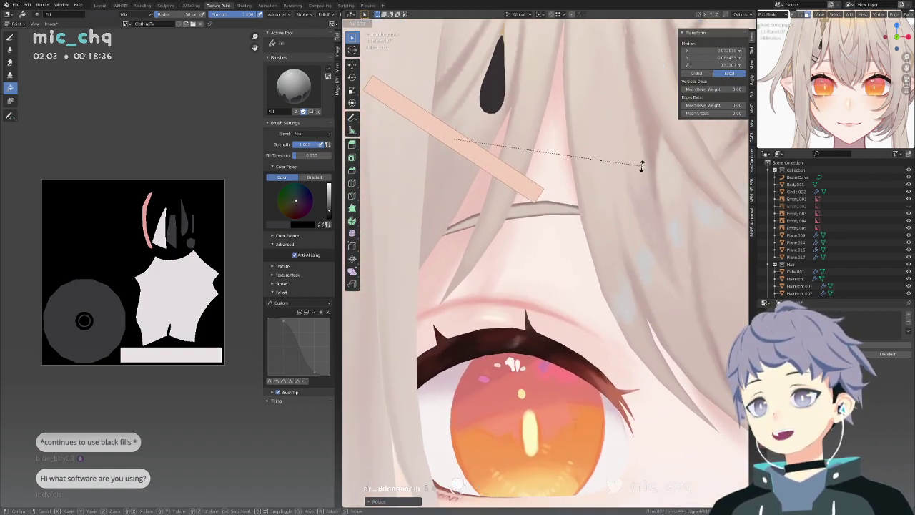
key("g")
left_click(628, 154)
middle_click_drag(627, 152, 651, 128, "shift")
middle_click_drag(547, 143, 546, 184)
middle_click_drag(486, 187, 535, 209)
key("g")
key("y")
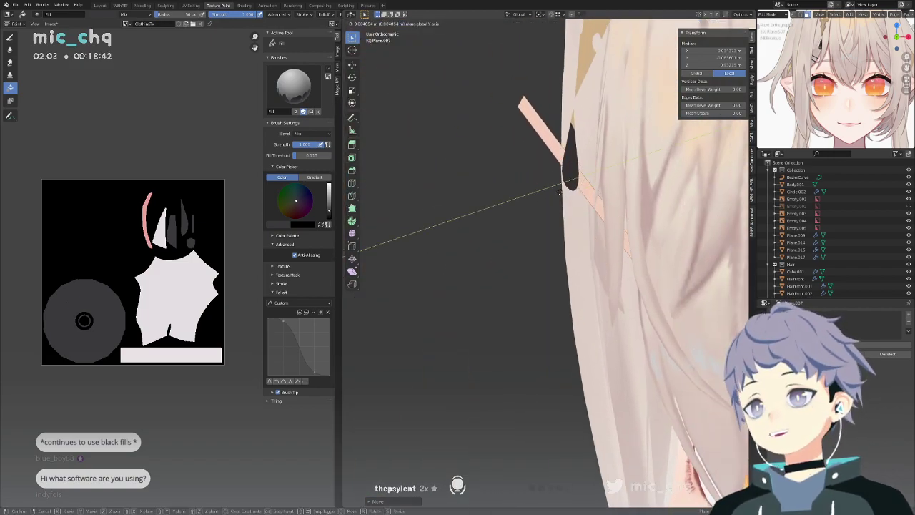
left_click(554, 192)
Rotate the strip about Z to follow the side fringe and readjust its depth along Y.
key("r")
key("z")
left_click(615, 188)
key("g")
key("y")
left_click(615, 186)
middle_click_drag(615, 186, 662, 195)
middle_click_drag(484, 176, 597, 218)
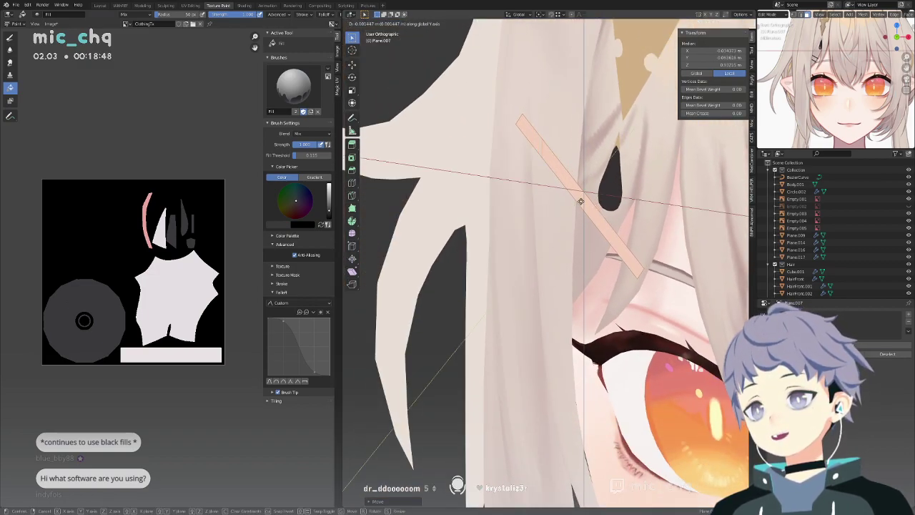
middle_click_drag(612, 257, 592, 174)
key("KP_1")
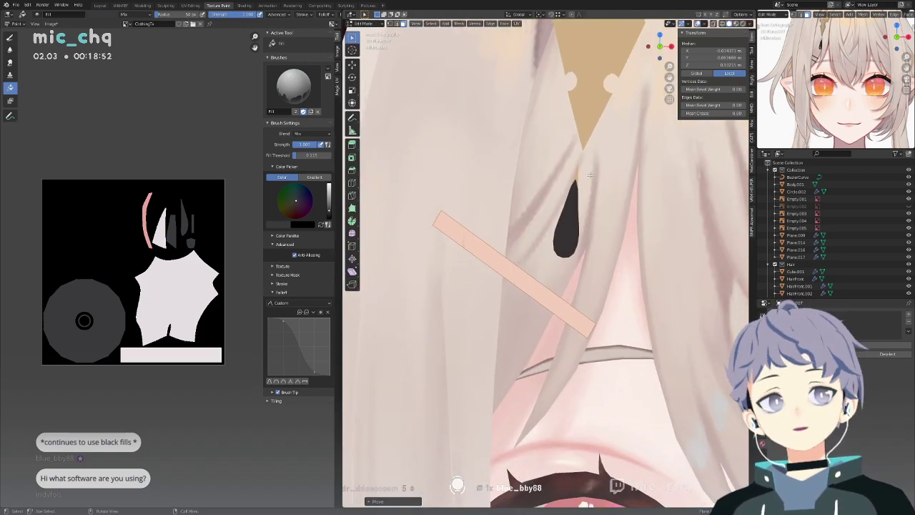
Add a loop cut across the strip and move it along Y so the strip bends around the hair.
scroll(570, 185, "down", 6)
key("Tab")
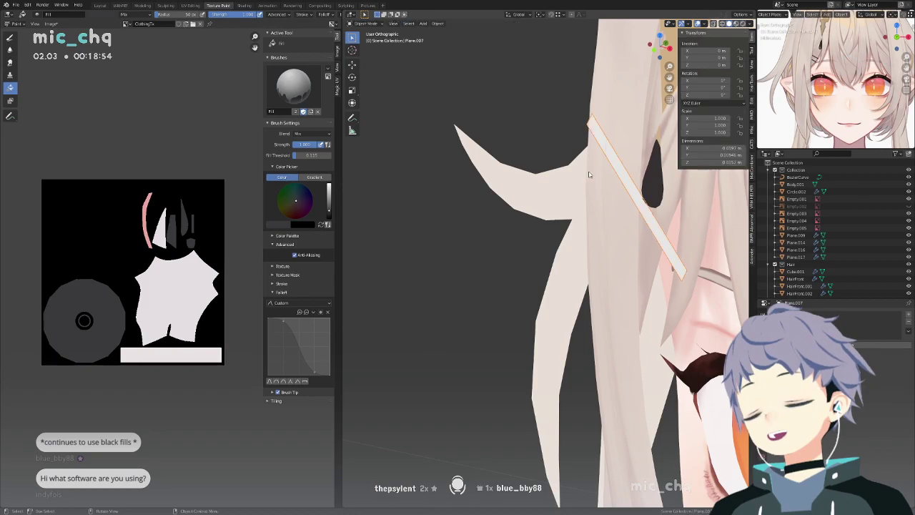
key("Tab")
key("ctrl+r")
left_click(633, 190)
right_click(633, 190)
key("KP_1")
middle_click_drag(441, 214, 588, 176)
key("g")
key("y")
left_click(590, 174)
Select the whole strip, shift it along X on the fringe, and rotate it about Z to match the hair.
key("KP_1")
key("Tab")
key("Tab")
key("a")
key("g")
key("x")
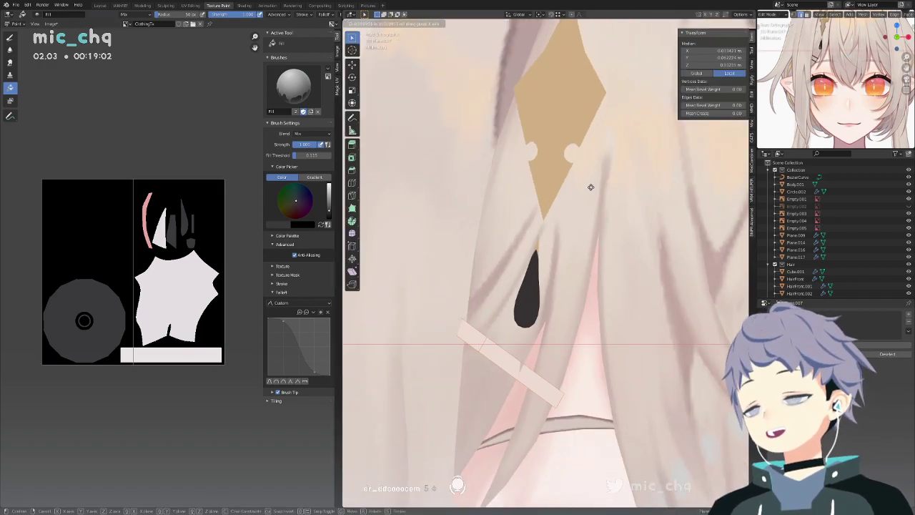
left_click(590, 188)
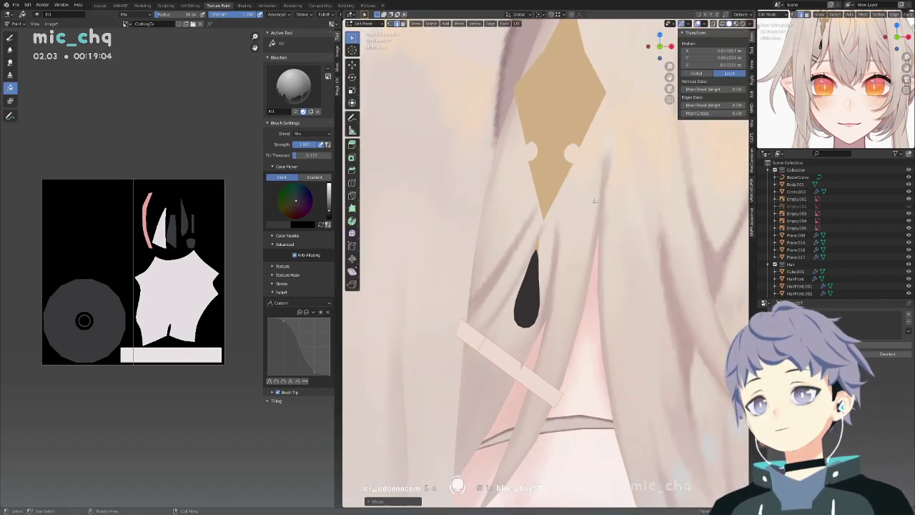
key("g")
key("x")
left_click(546, 196)
mouse_move(546, 196)
middle_mouse_down()
mouse_move(520, 210)
mouse_move(531, 203)
middle_mouse_up()
key("r")
key("z")
left_click(541, 203)
key("g")
key("x")
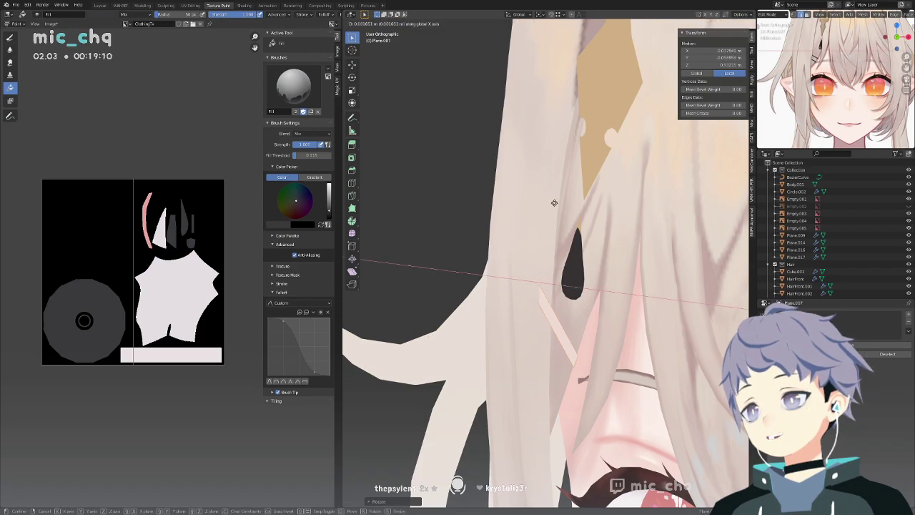
left_click(564, 205)
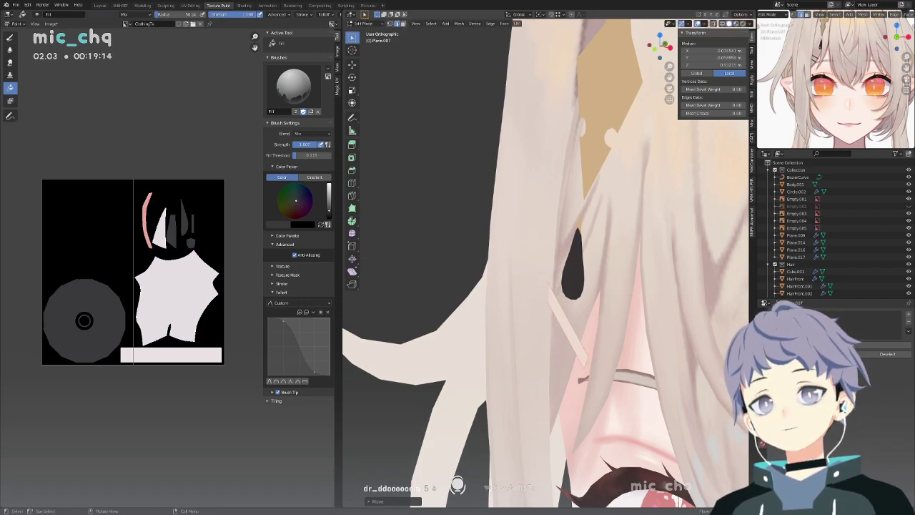
key("ctrl+z")
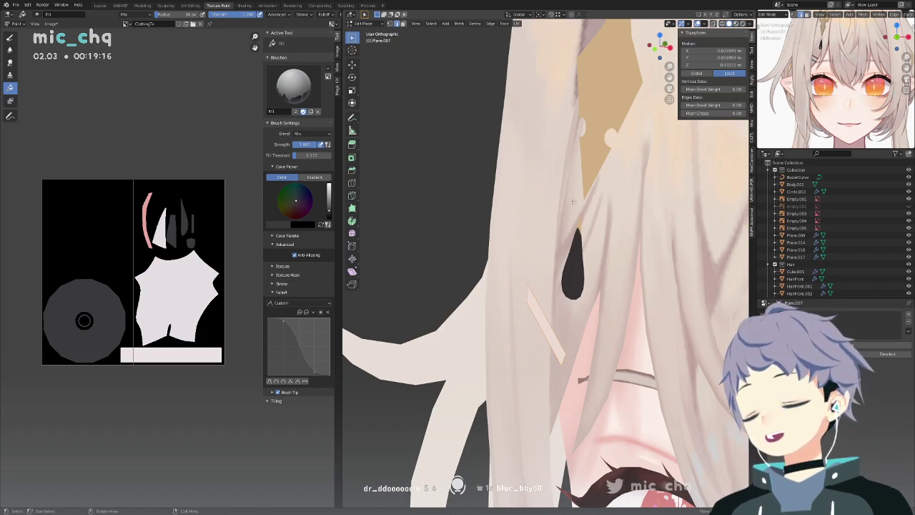
Reselect the hair clip strip alone and shift its geometry along Y relative to the side fringe.
key("Tab")
key("a")
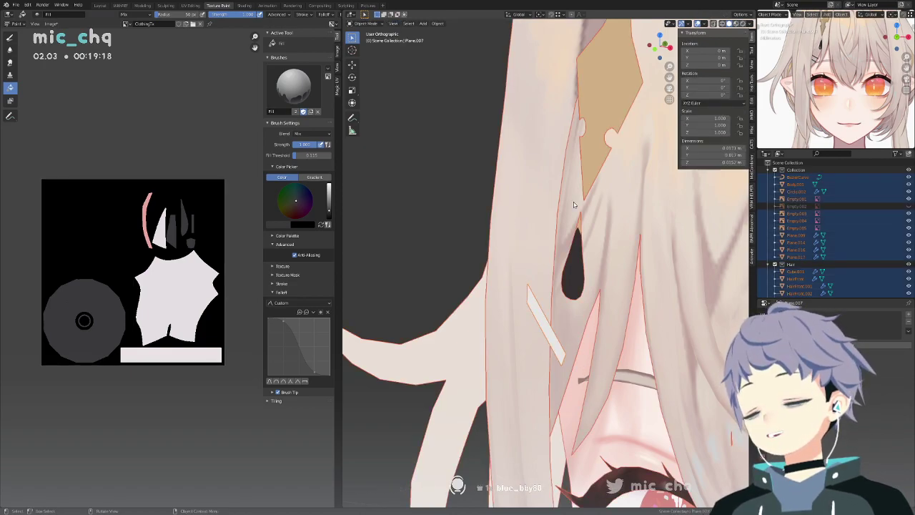
left_click(543, 319)
left_click(543, 315)
key("Tab")
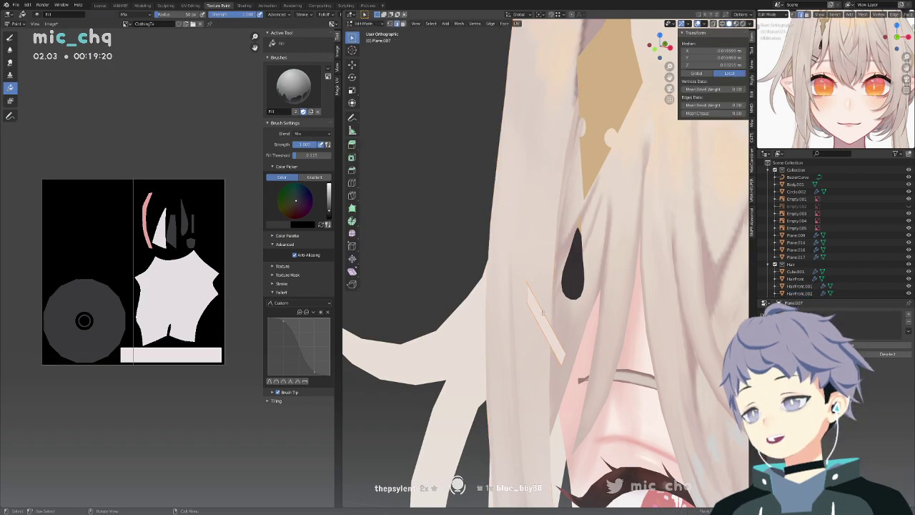
key("g")
key("y")
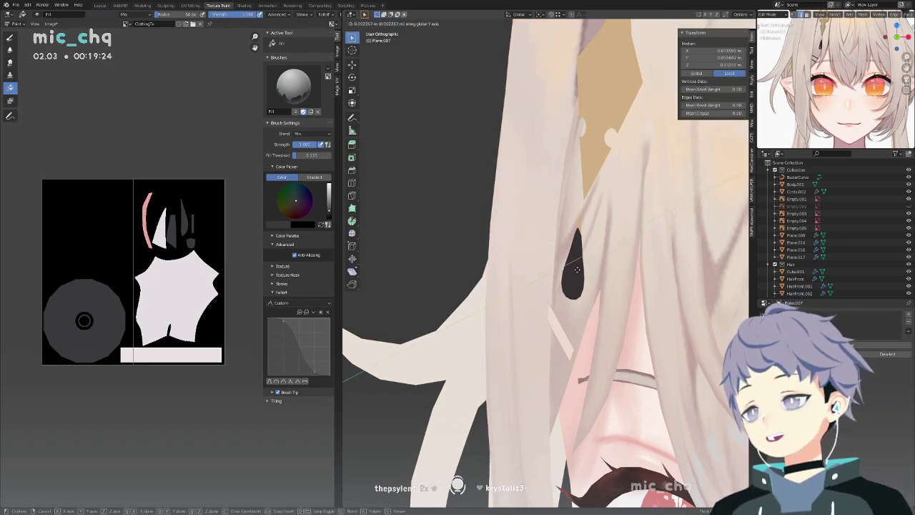
left_click(577, 270)
Nudge the strip along X and rotate it about Z until it follows the side fringe in front view.
key("KP_1")
key("r")
key("z")
left_click(577, 268)
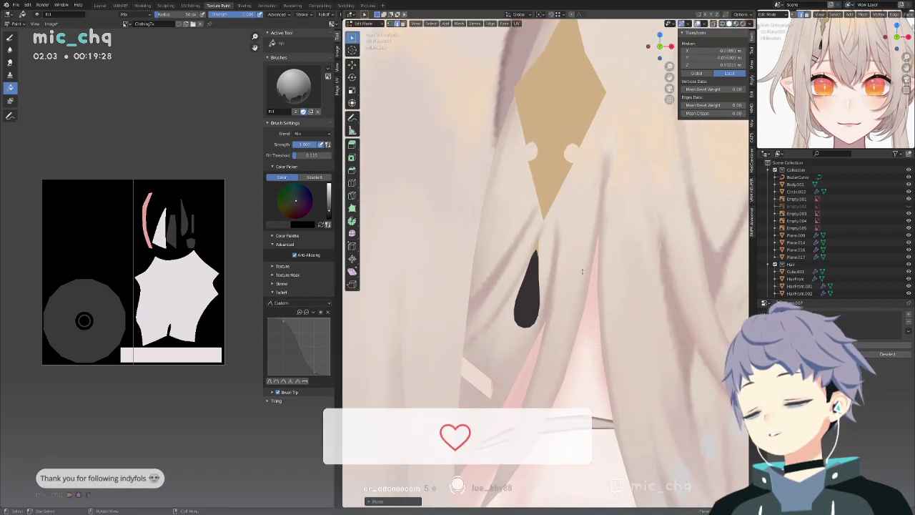
key("r")
key("z")
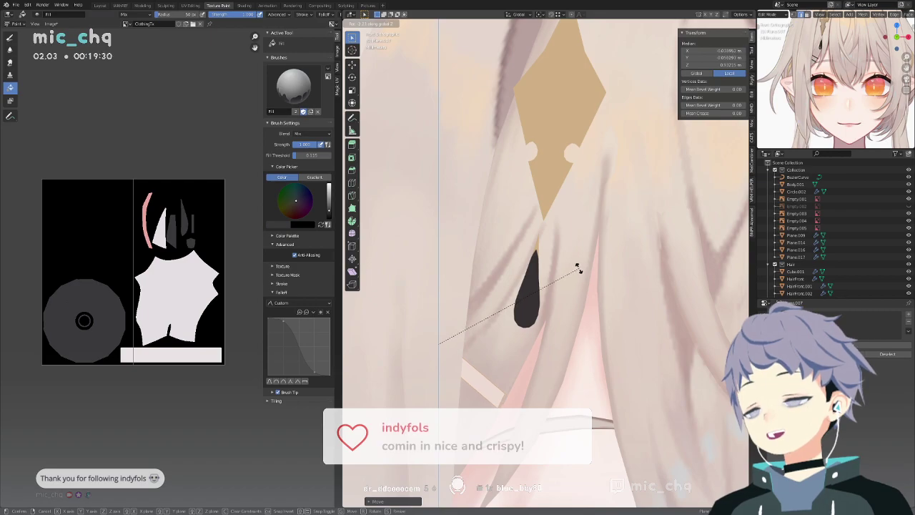
left_click(577, 267)
key("r")
key("x")
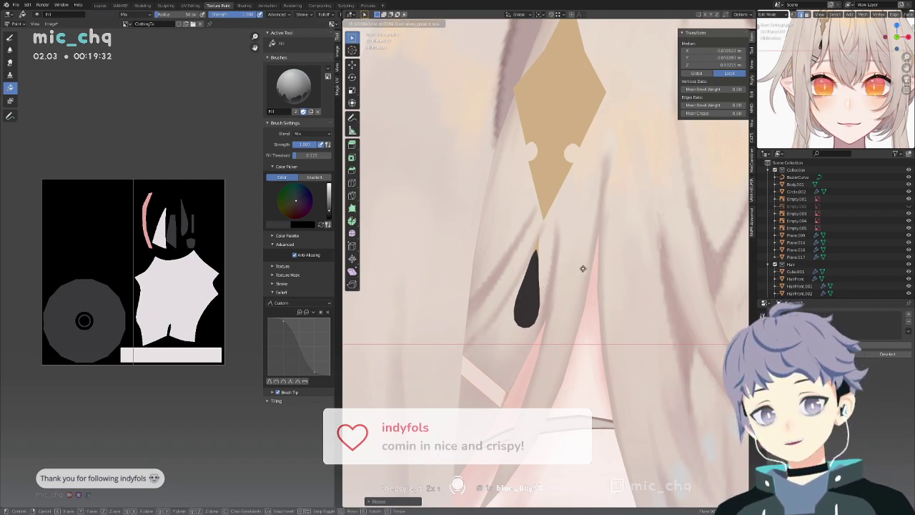
left_click(584, 270)
key("r")
key("z")
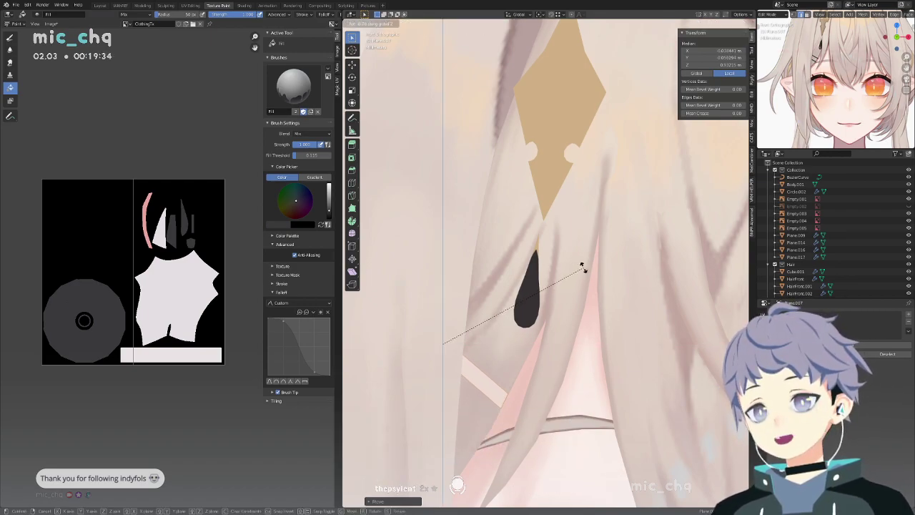
left_click(583, 268)
key("Tab")
scroll(515, 269, "down", 11)
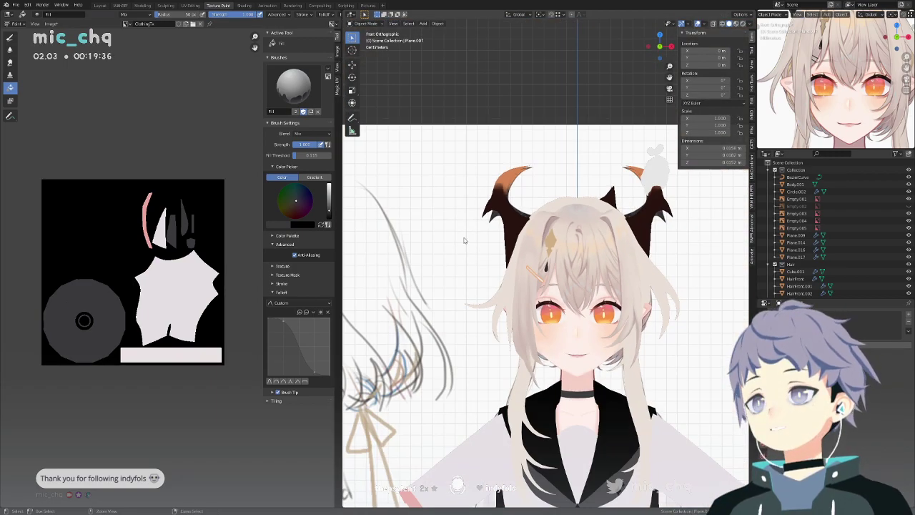
left_click(474, 237)
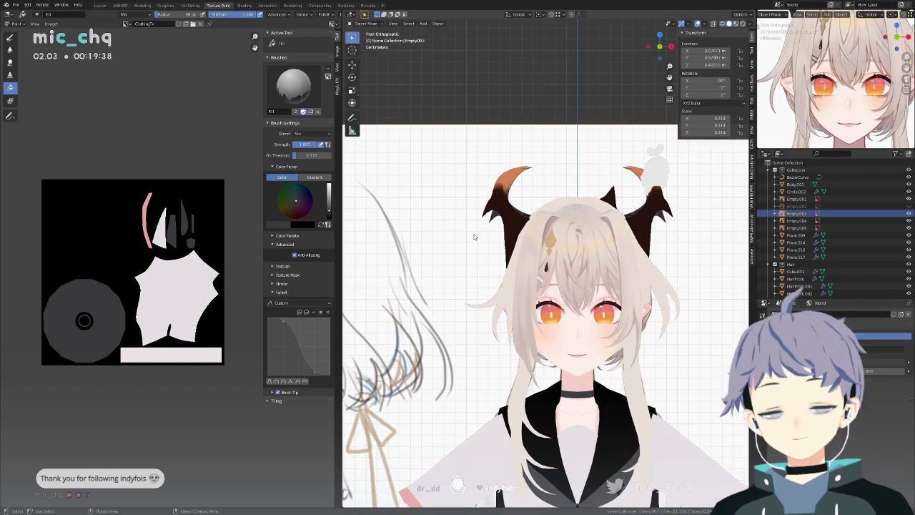
scroll(474, 238, "down", 10)
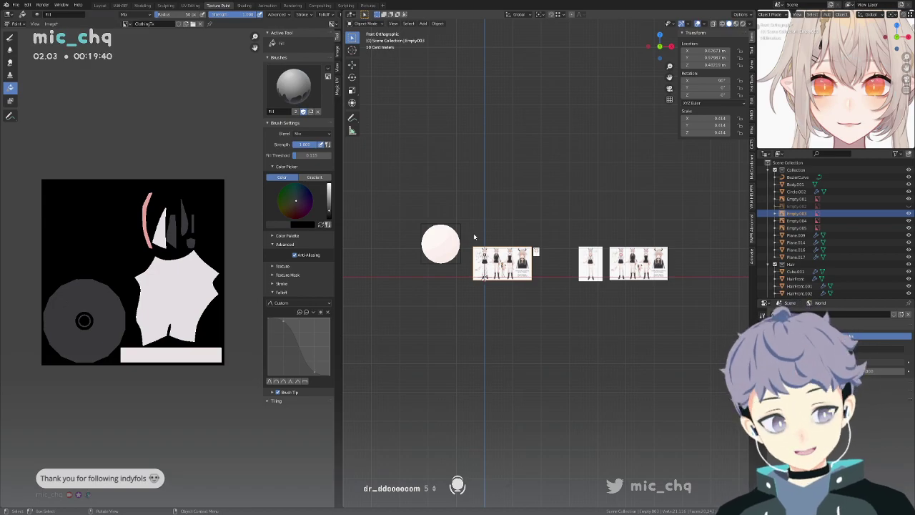
key("Delete")
scroll(395, 221, "up", 6)
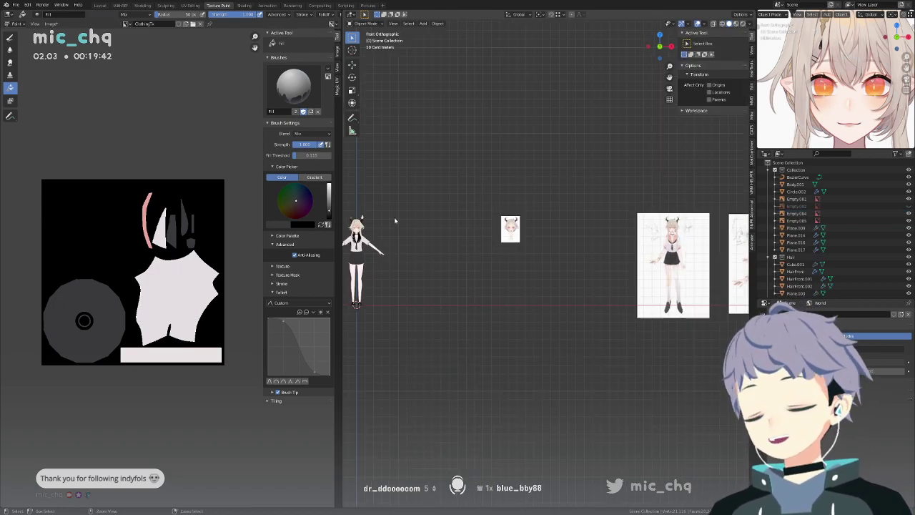
key("ctrl+z")
key("KP_Decimal")
scroll(403, 213, "up", 7)
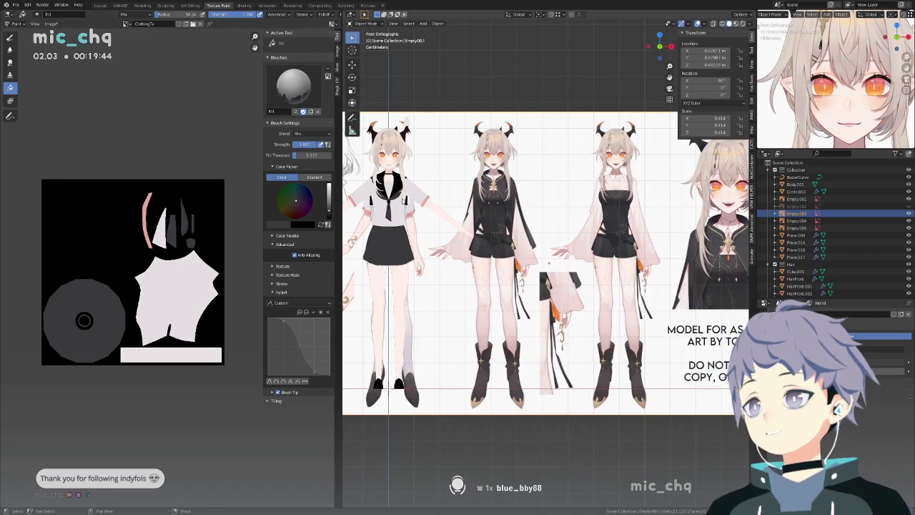
scroll(399, 198, "up", 8)
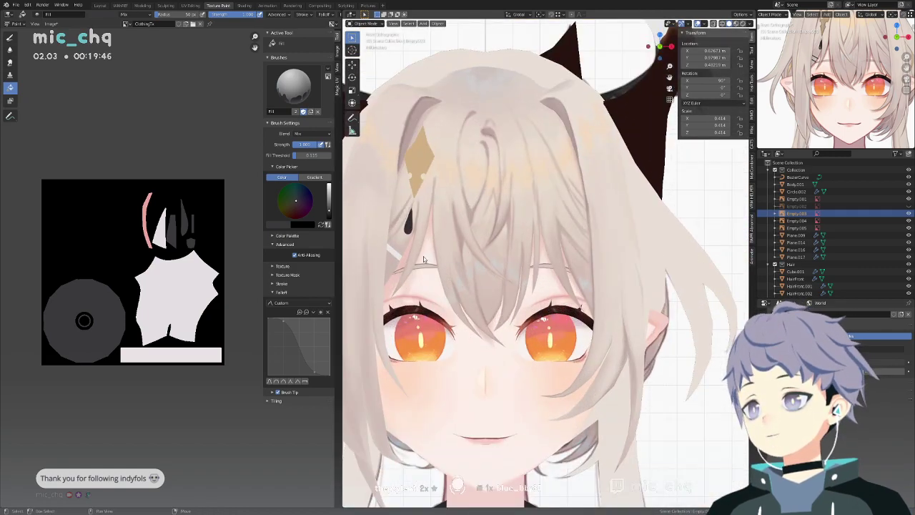
scroll(423, 256, "up", 6)
Move the strip along X and rotate it about Z to refine how it emerges from the side fringe.
key("Tab")
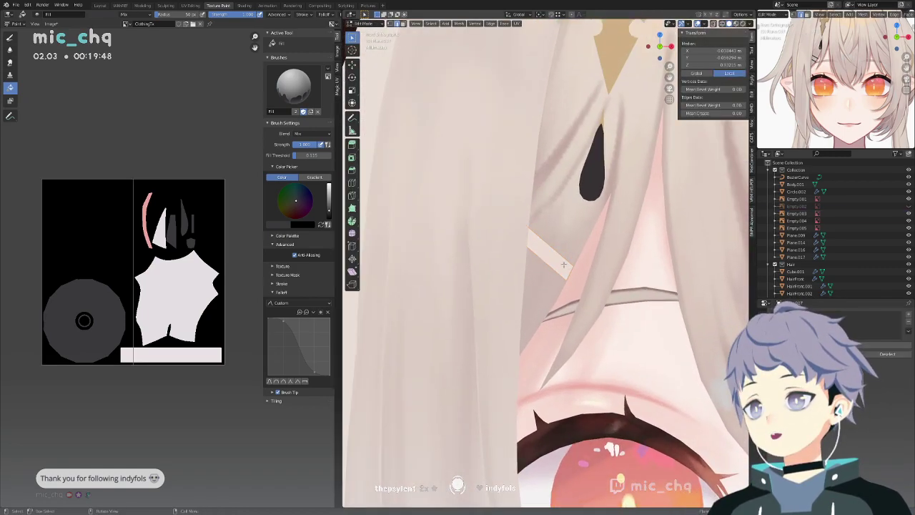
key("g")
key("x")
left_click(566, 265)
middle_click_drag(566, 265, 616, 261)
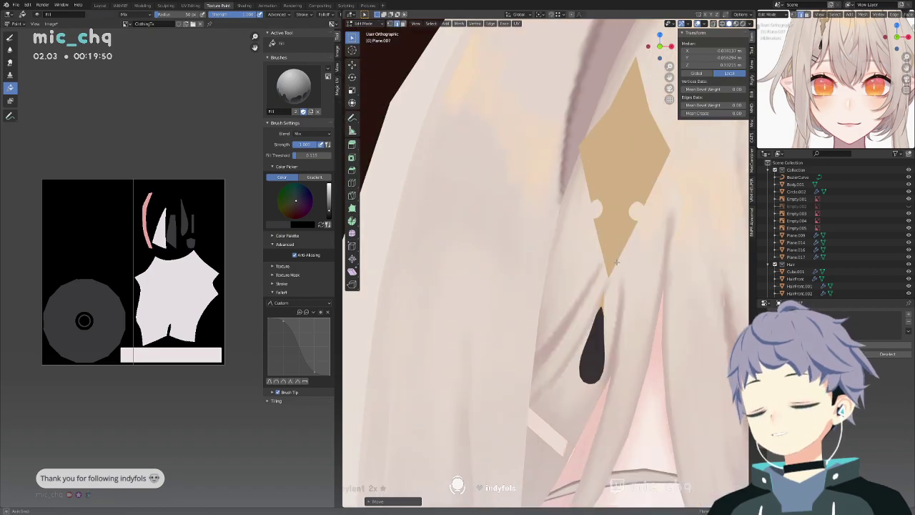
key("r")
key("z")
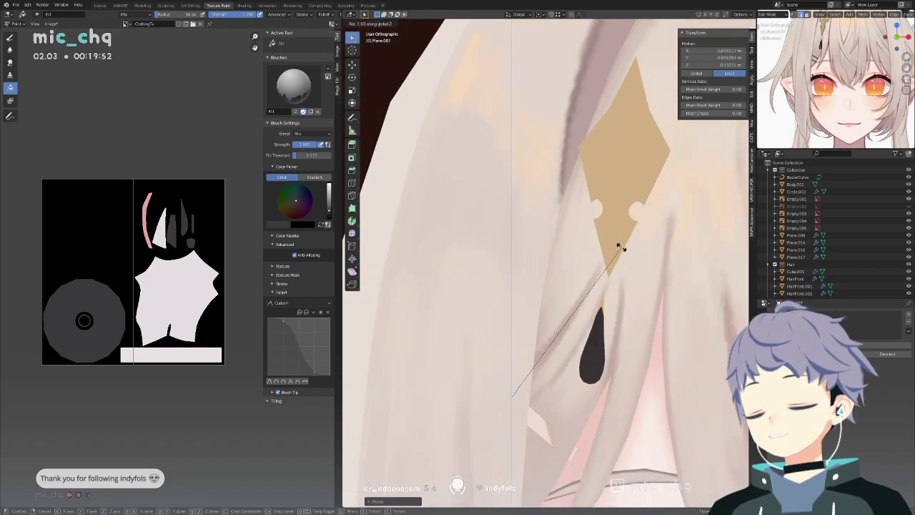
left_click(630, 255)
scroll(630, 254, "down", 5, "shift")
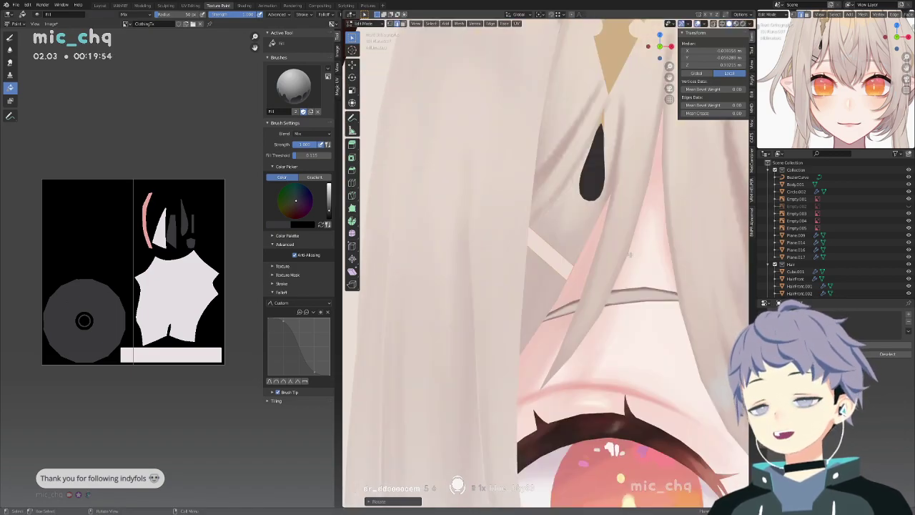
Duplicate the strip, place the copy just below the original, and rotate it slightly.
key("Tab")
middle_click_drag(615, 262, 600, 229, "shift")
key("Tab")
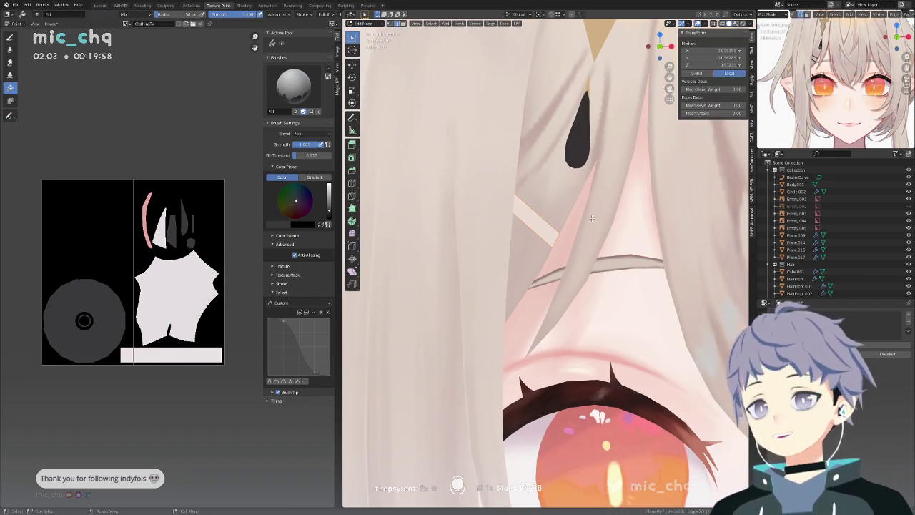
key("shift+d")
left_click(568, 261)
key("r")
left_click(596, 254)
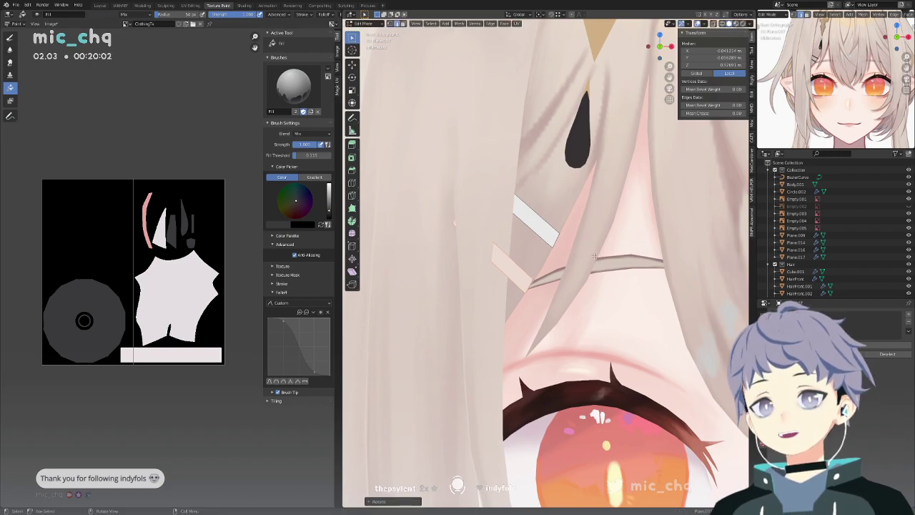
Check the duplicated strip from several angles and move it along Y to sit against the hair.
scroll(593, 256, "up", 6)
key("KP_3")
scroll(588, 258, "down", 3)
key("KP_7")
key("KP_1")
scroll(592, 257, "down", 5)
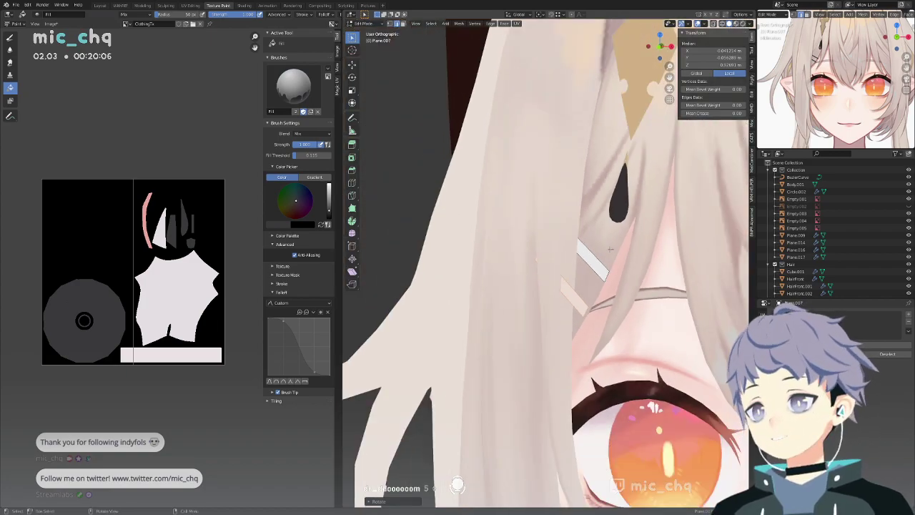
middle_click_drag(640, 243, 595, 258)
key("g")
key("y")
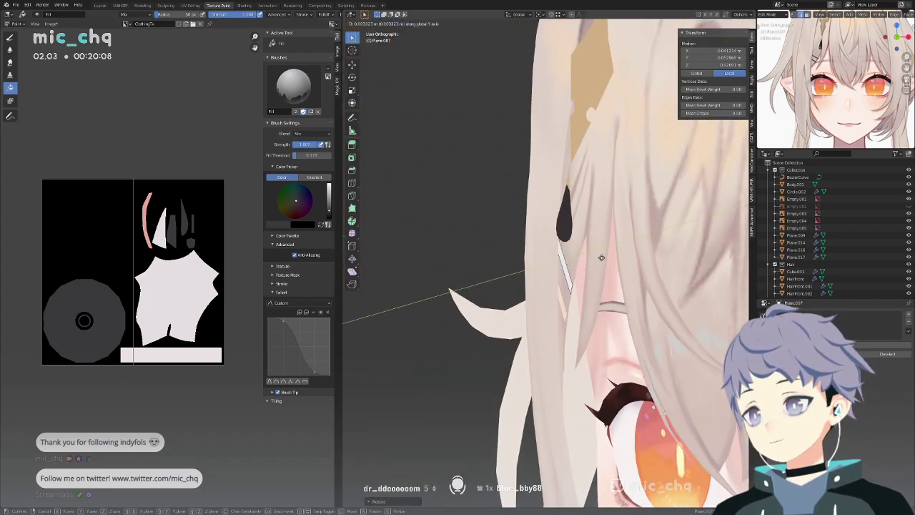
left_click(602, 257)
key("KP_1")
Give both hair clip strips the Clothing material and unwrap their UVs.
key("Tab")
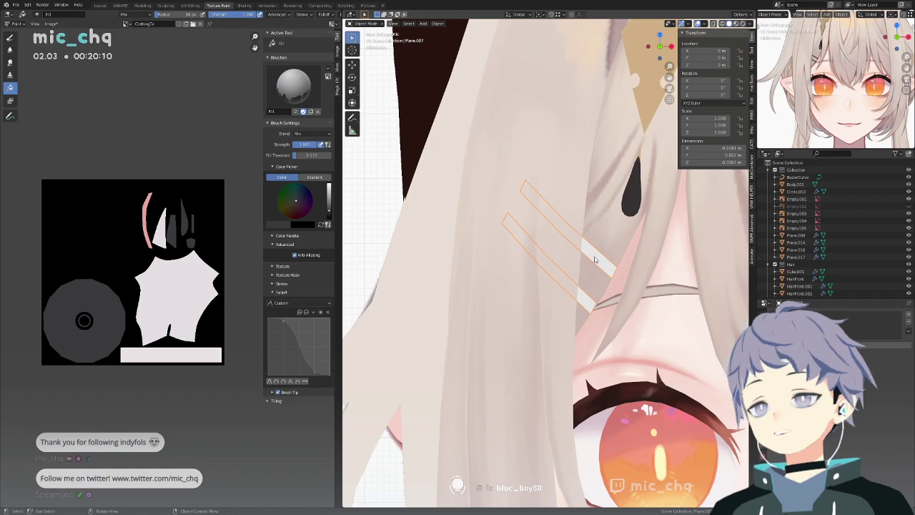
key("Tab")
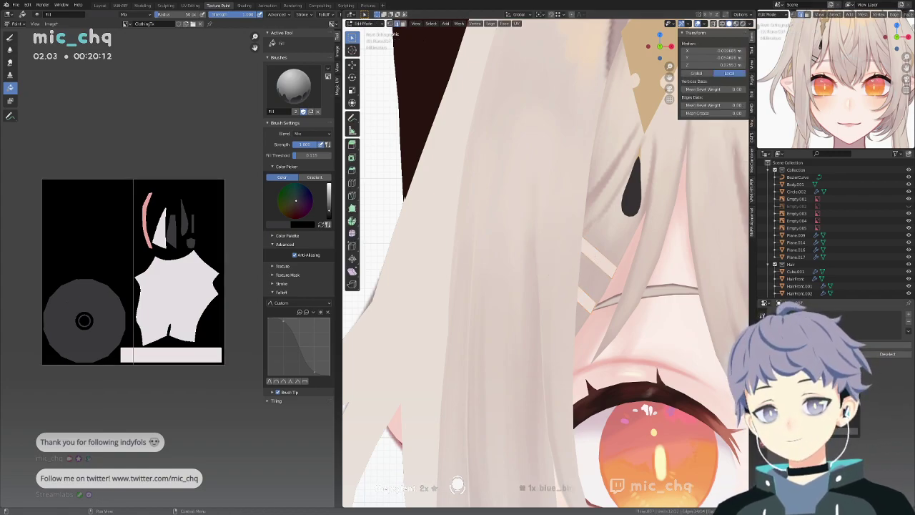
left_click(787, 354)
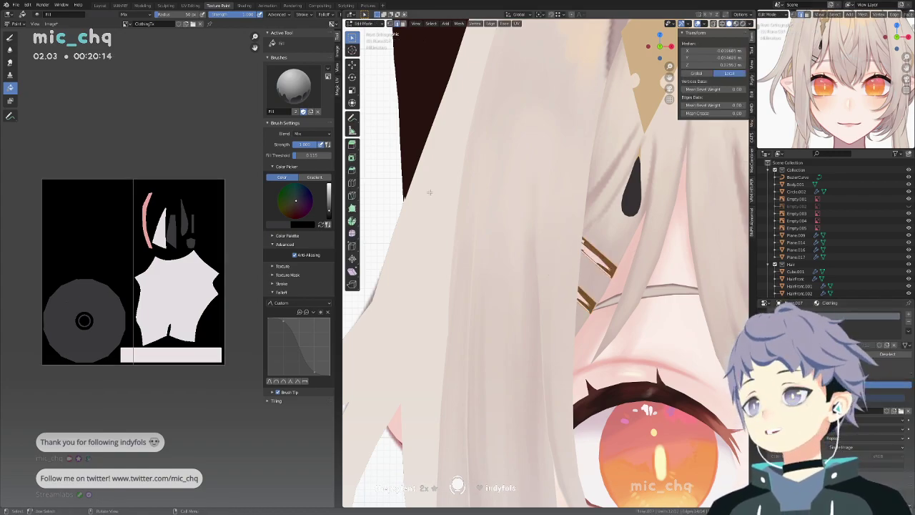
left_click(517, 24)
left_click(529, 32)
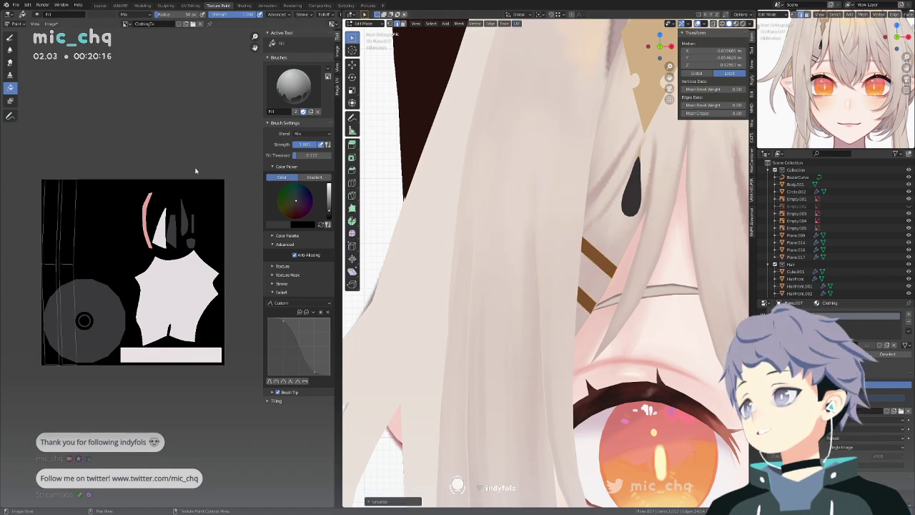
In the UV Editing workspace, scale down the strips' UV islands and move them to the texture's empty left edge.
left_click(190, 5)
key("s")
left_click(72, 304)
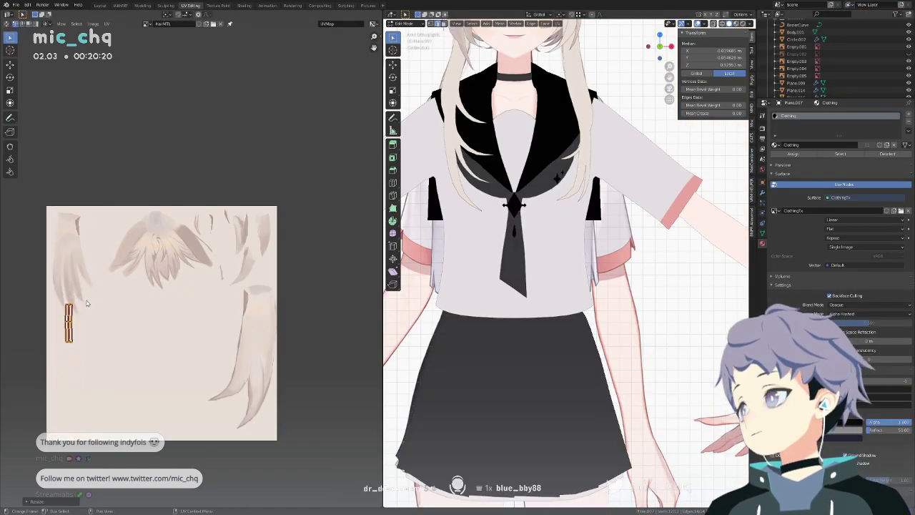
key("g")
left_click(64, 315)
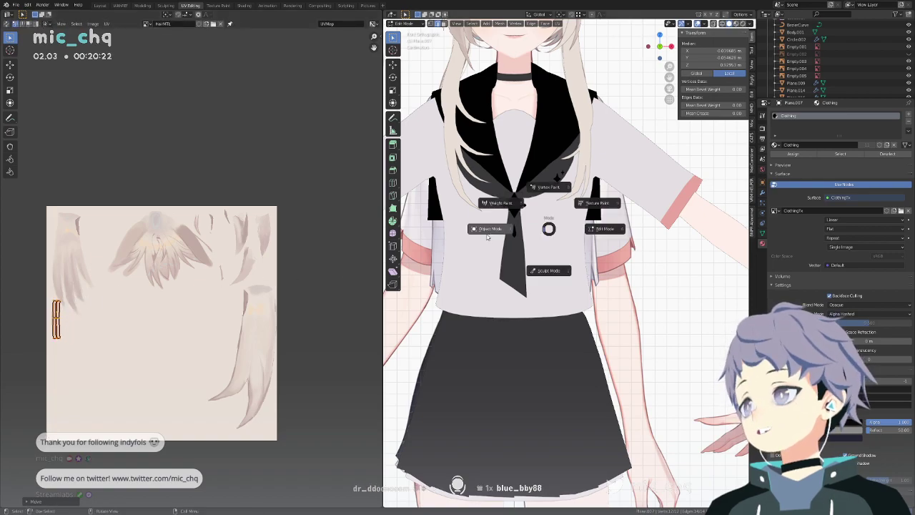
Select the hair clip strips in the front view, enter Texture Paint mode, and activate the Fill tool.
key("Tab")
middle_click_drag(556, 129, 577, 239, "shift")
left_click(577, 214)
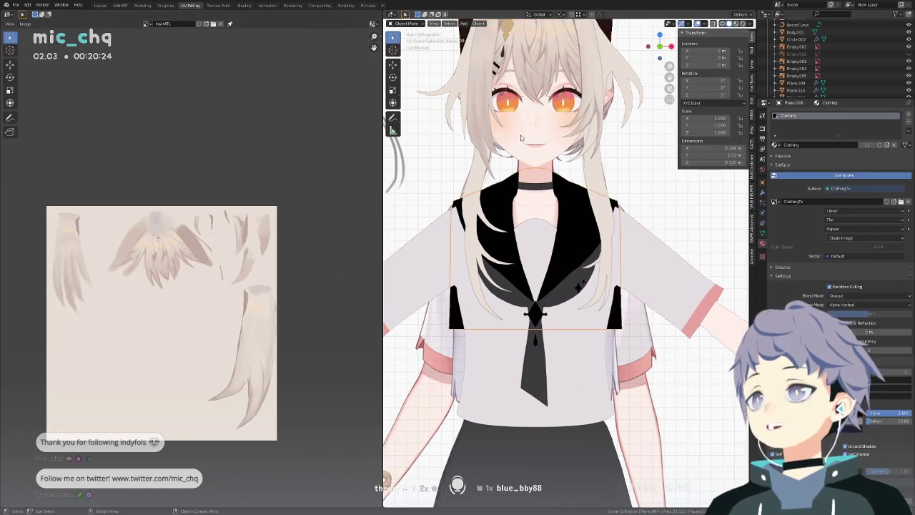
key("KP_1")
left_click(527, 143)
key("Tab")
key("ctrl+Tab")
left_click(591, 120)
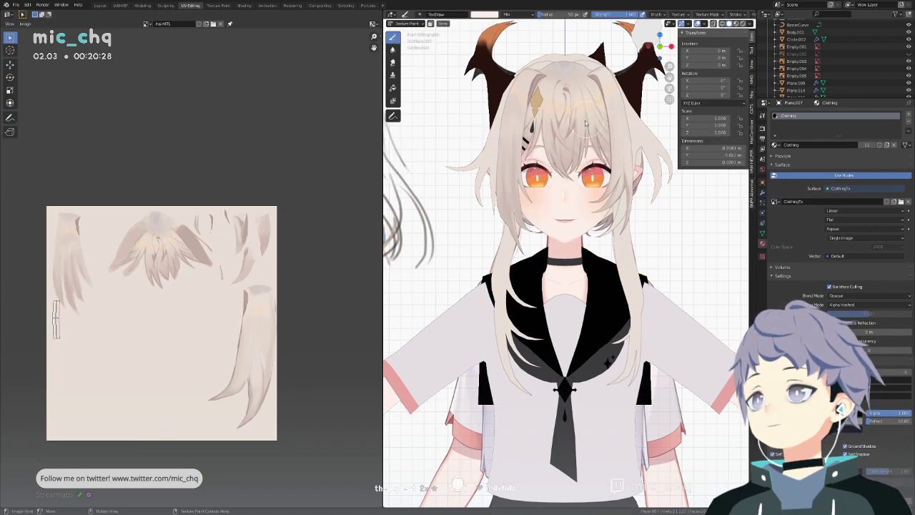
left_click(393, 88)
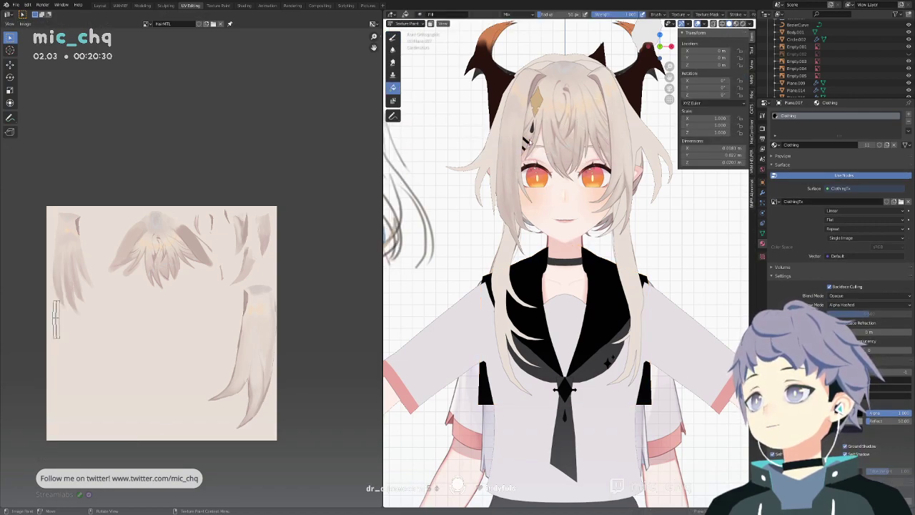
Re-enter Texture Paint mode on the hair clip and enable the paint mask for face selection.
scroll(529, 147, "up", 3)
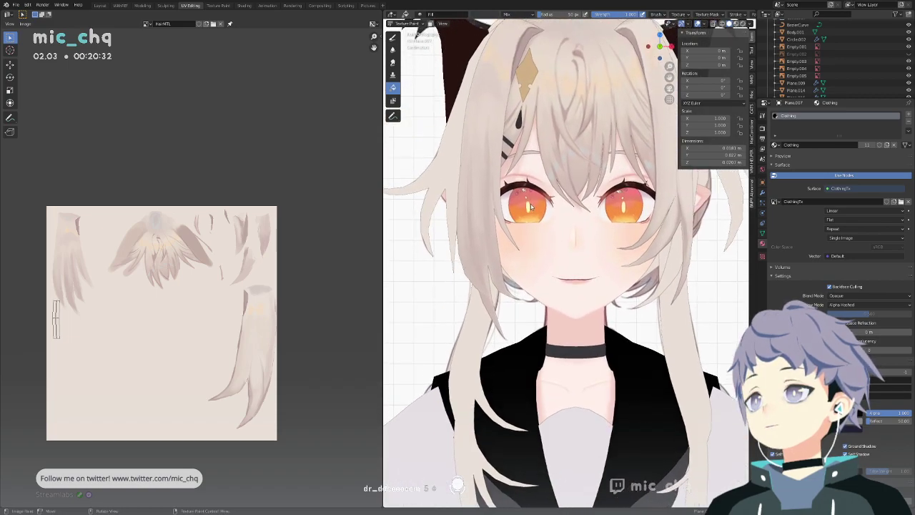
key("Tab")
key("ctrl+Tab")
left_click(602, 144)
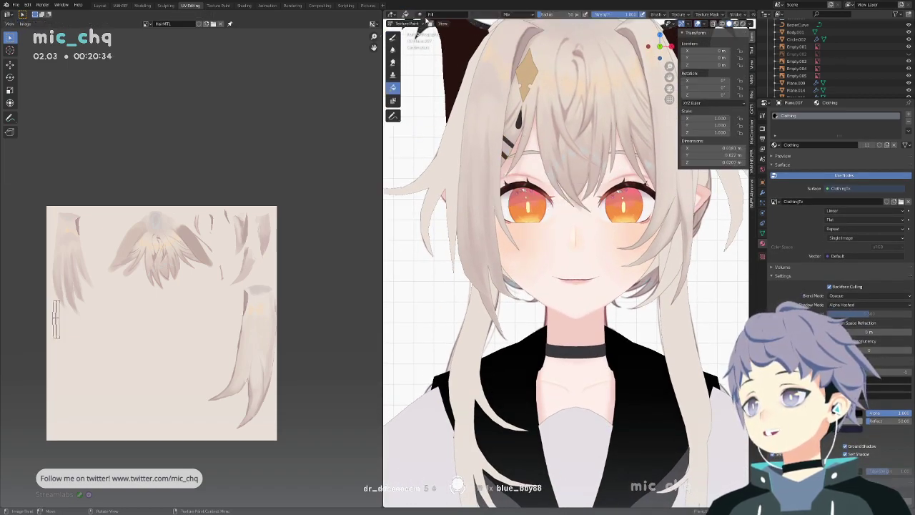
left_click(429, 24)
Leave paint mode for Object Mode and go back to the Texture Paint workspace with the clip active.
key("ctrl+Tab")
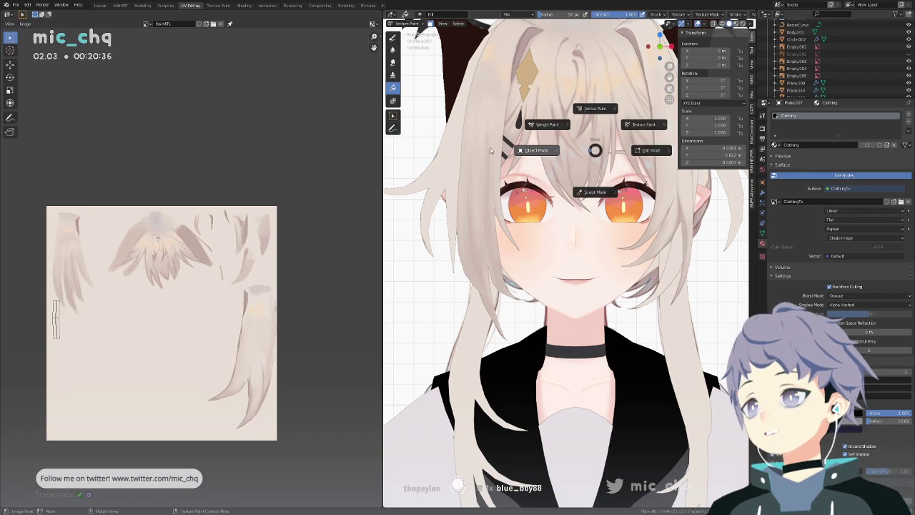
left_click(495, 147)
left_click(101, 6)
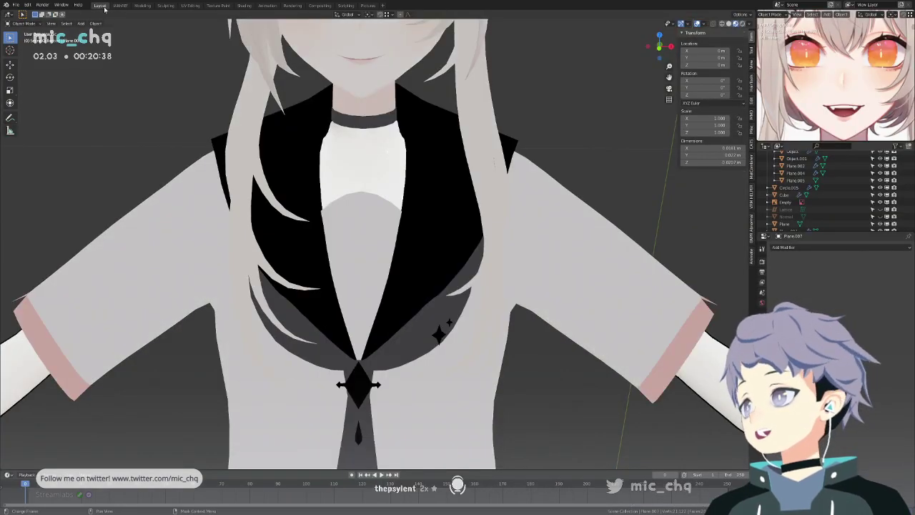
left_click(216, 6)
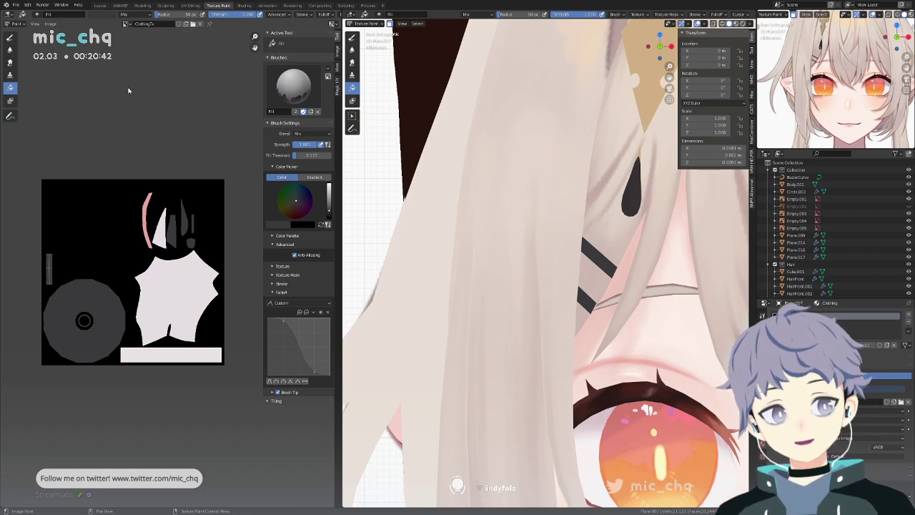
scroll(91, 330, "up", 3)
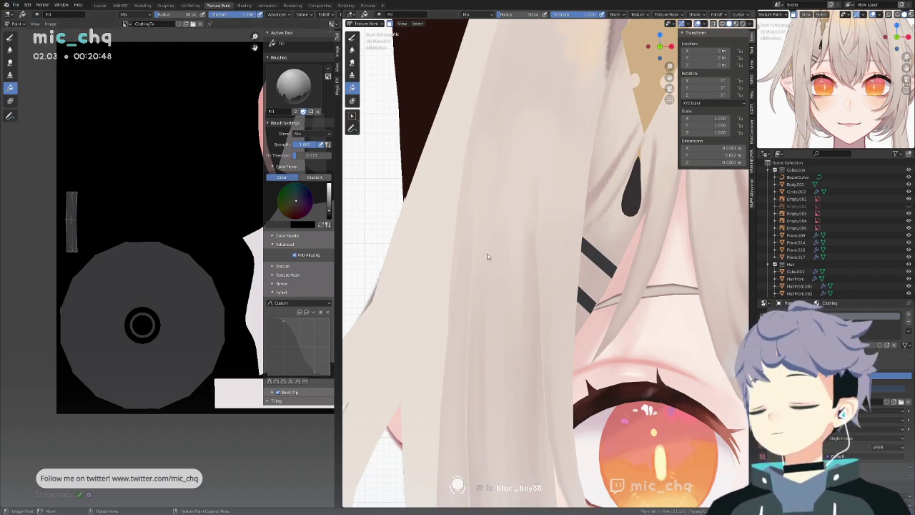
scroll(484, 253, "down", 5)
scroll(556, 248, "up", 2)
scroll(582, 399, "up", 3)
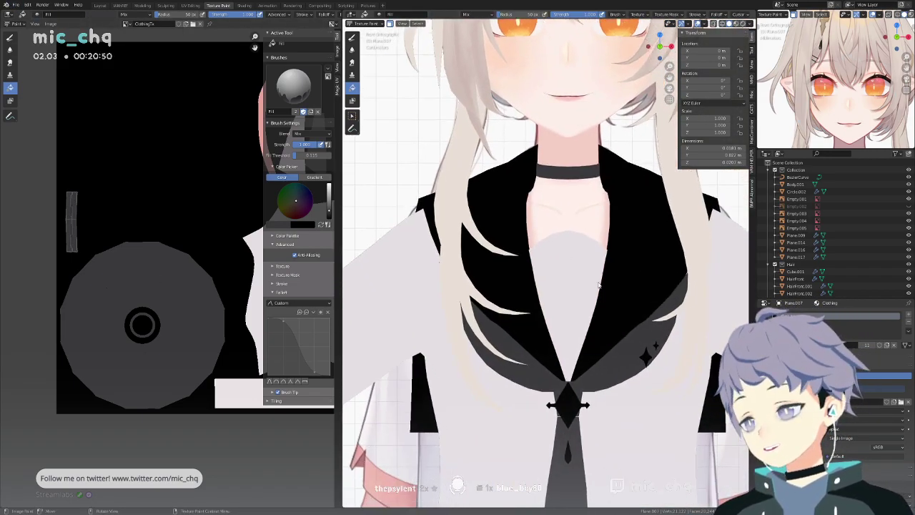
middle_click_drag(529, 166, 548, 271, "shift")
scroll(558, 258, "up", 4)
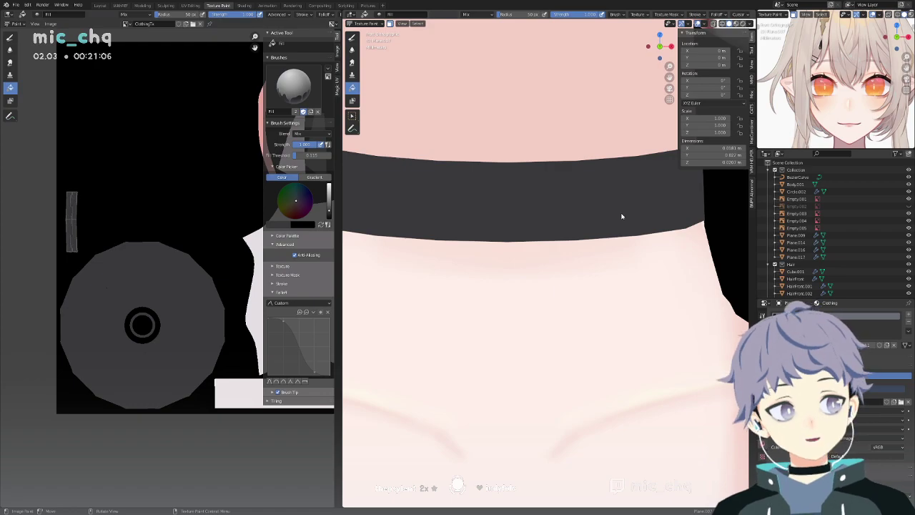
scroll(577, 199, "down", 10)
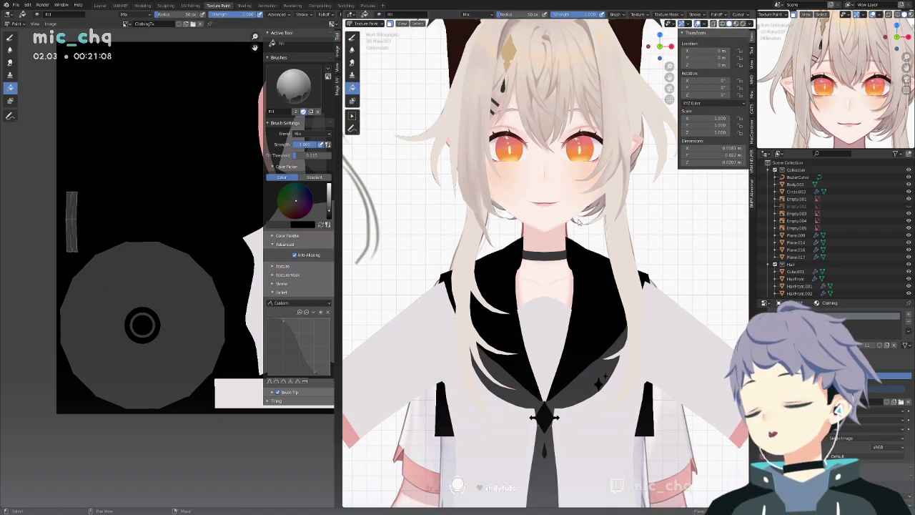
Leave paint mode briefly, return to Texture Paint mode, and sample the reference artwork's pink sleeve cuff as the fill colour.
middle_click_drag(603, 237, 600, 205, "shift")
key("ctrl+Tab")
left_click(521, 212)
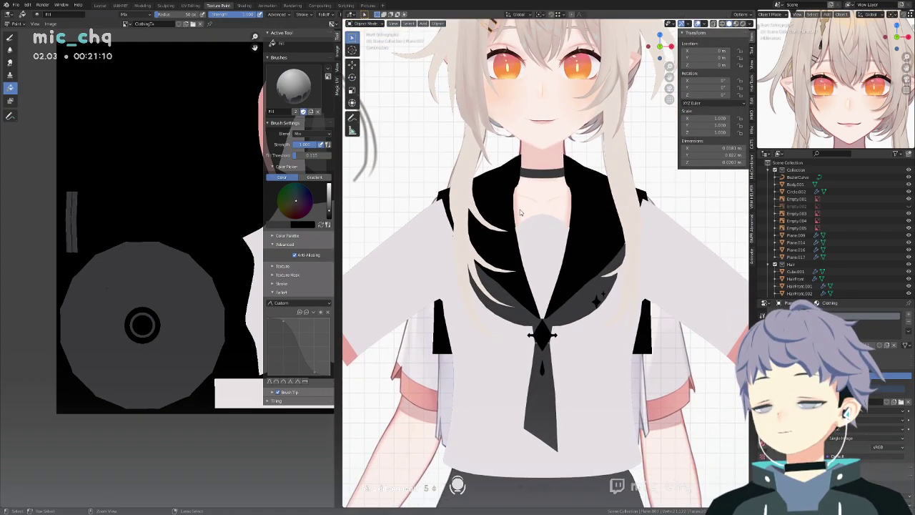
middle_click_drag(678, 412, 647, 295, "shift")
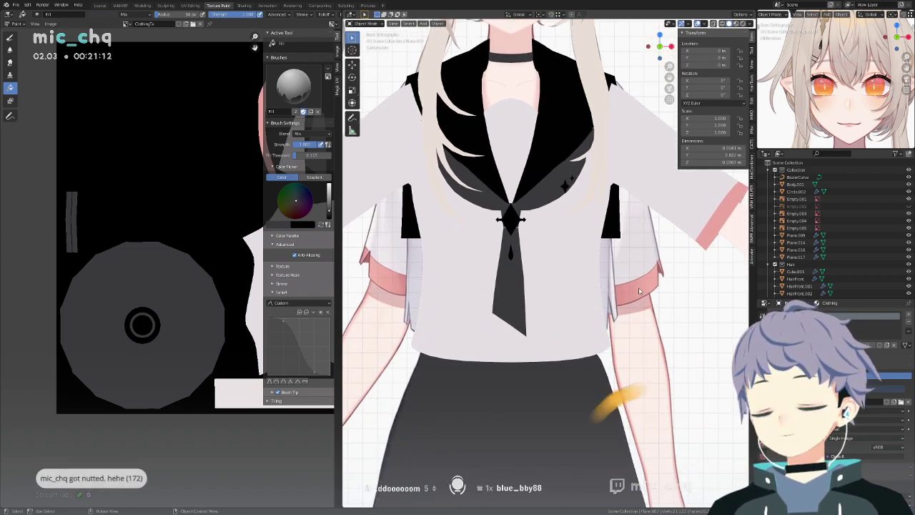
key("ctrl+Tab")
left_click(585, 291)
middle_click_drag(634, 285, 616, 291, "shift")
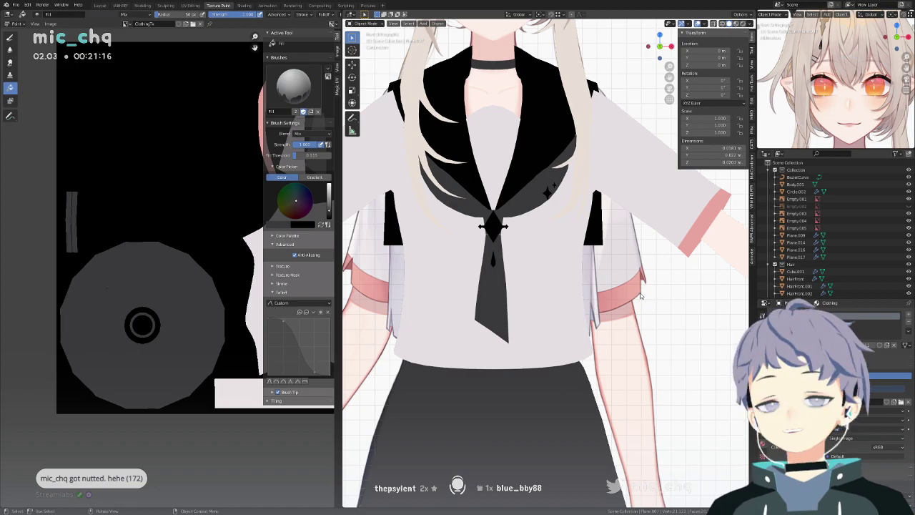
key("ctrl+Tab")
key("s")
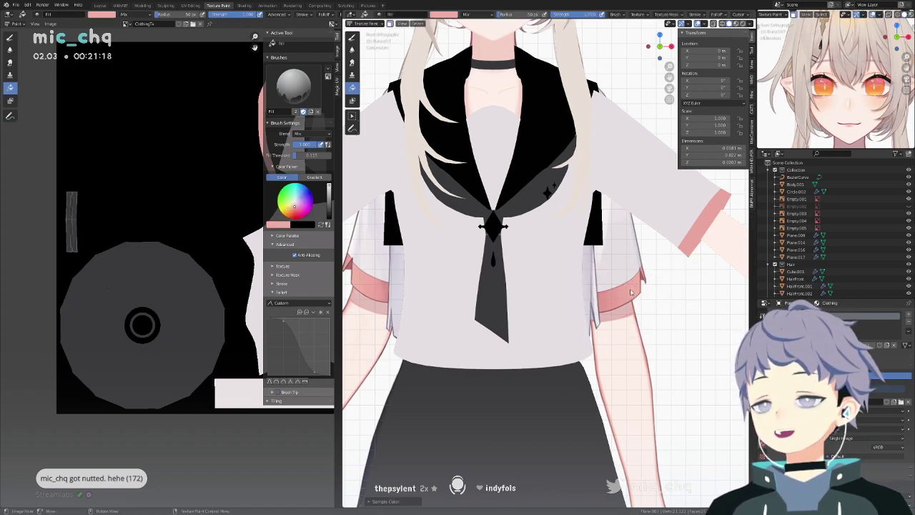
Make the black sailor collar the active object in Texture Paint mode and fill it with the sampled pink.
key("Tab")
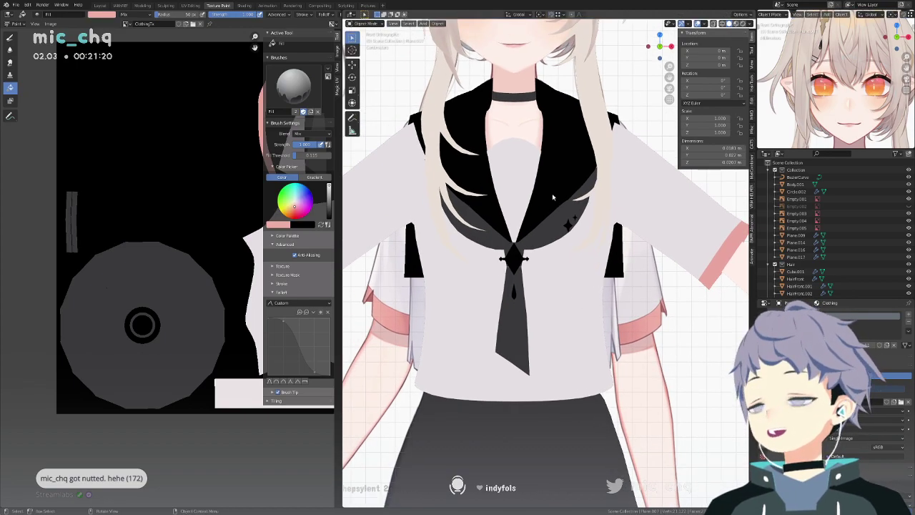
key("l")
key("Tab")
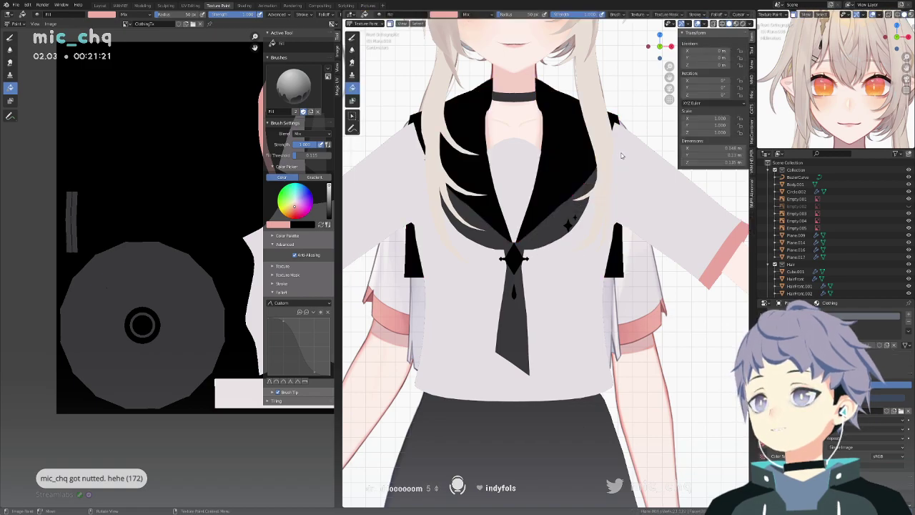
left_click(573, 182)
scroll(572, 182, "down", 8)
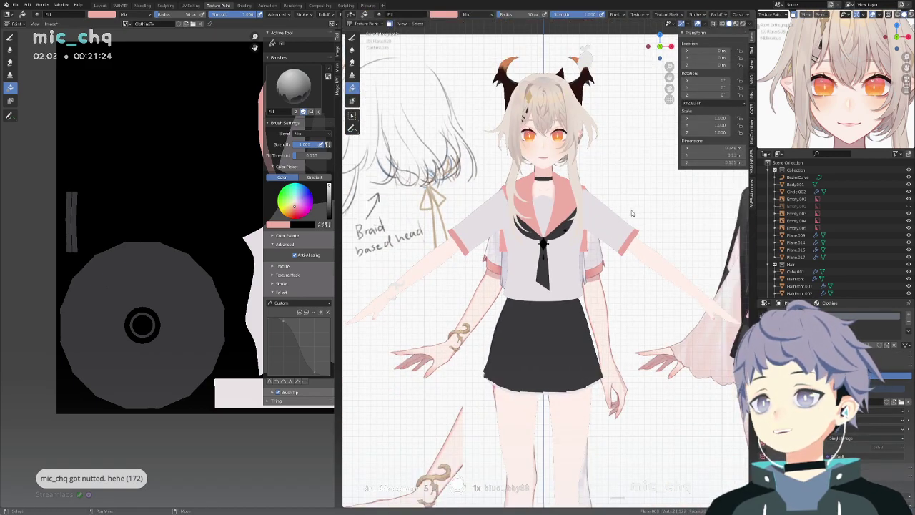
Return the sailor collar to Object Mode and bring the whole clothing texture into view in the image editor.
key("ctrl+Tab")
left_click(565, 152)
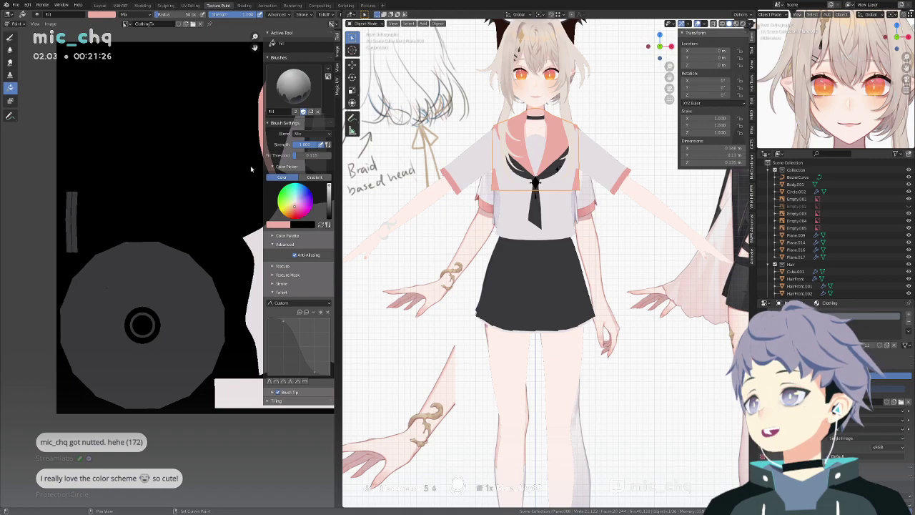
middle_click_drag(201, 175, 137, 182)
scroll(137, 182, "down", 2)
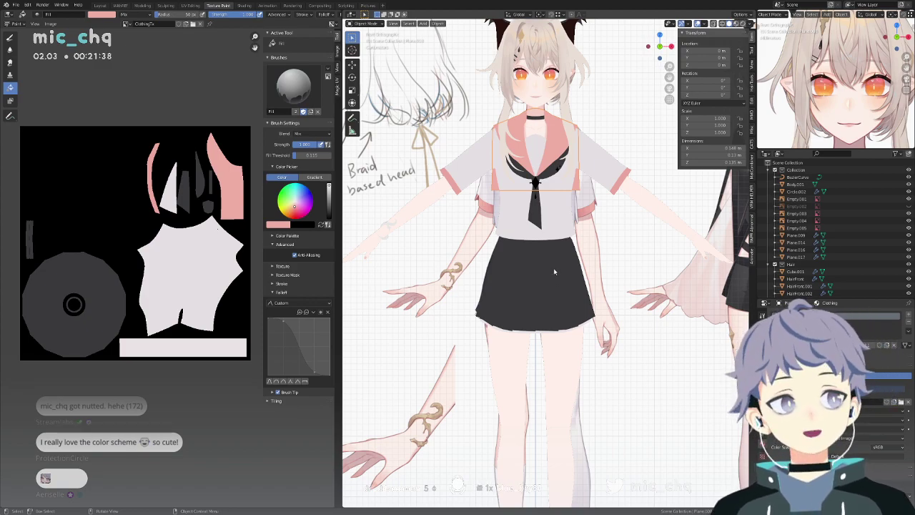
Examine the coloured outfit against the full-body reference artwork, including the inner chest panel and tie area.
scroll(561, 269, "up", 5)
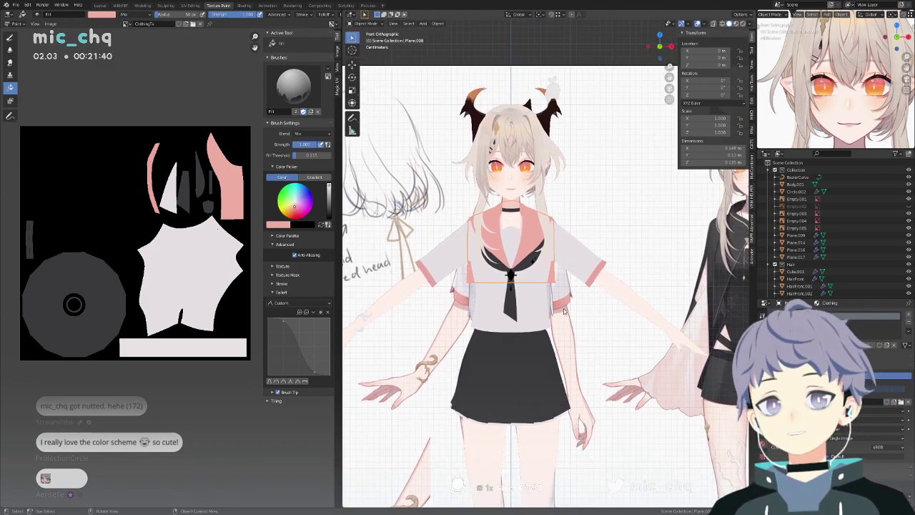
scroll(494, 204, "down", 6)
scroll(590, 289, "up", 3)
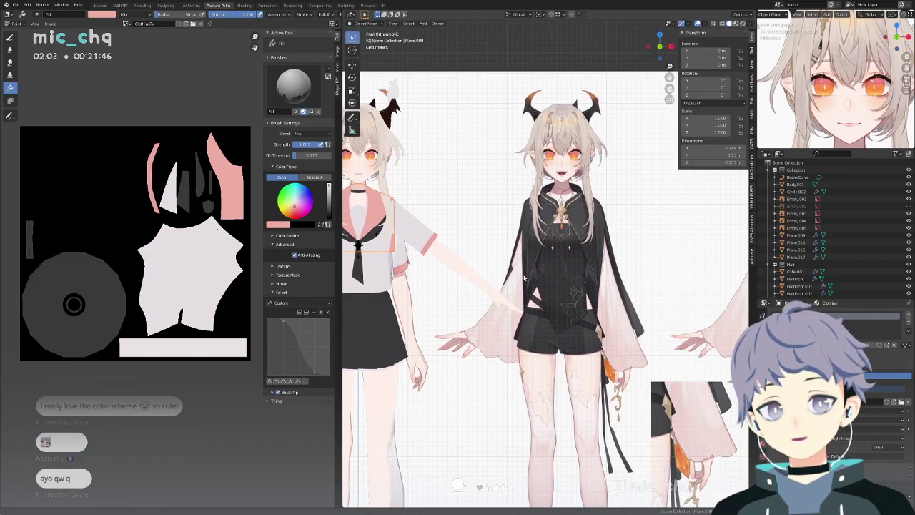
scroll(559, 274, "up", 1)
middle_click_drag(556, 253, 707, 271, "shift")
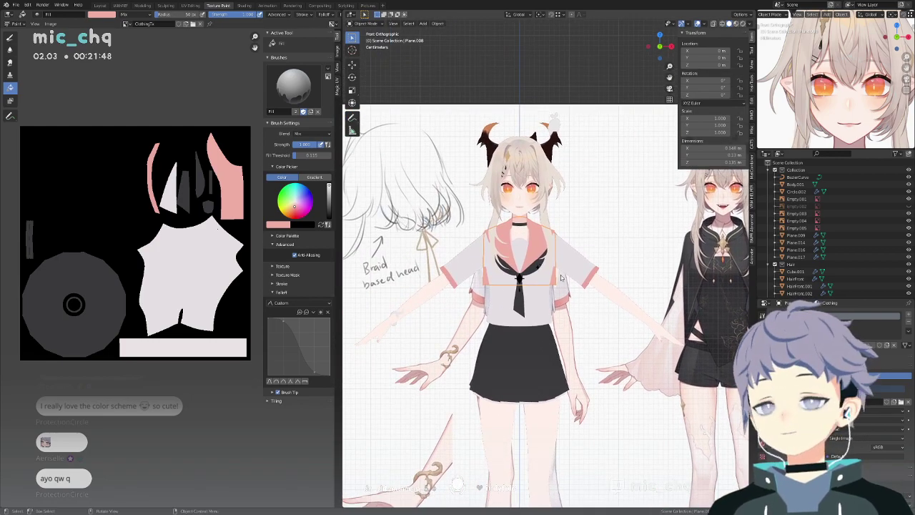
scroll(561, 266, "up", 5)
middle_click_drag(489, 228, 511, 245, "shift")
left_click(510, 244)
mouse_move(569, 257)
middle_mouse_down("shift")
mouse_move(599, 295)
mouse_move(568, 267)
middle_mouse_up("shift")
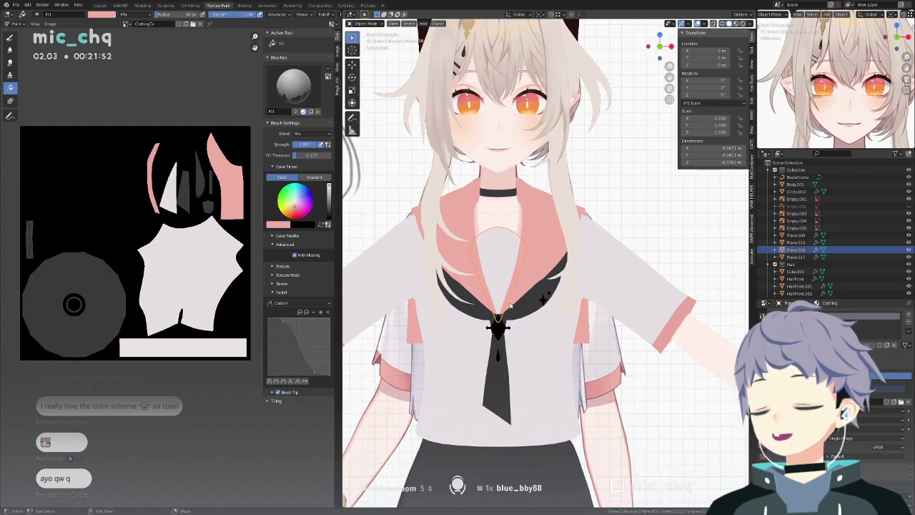
middle_click_drag(540, 333, 506, 243, "shift")
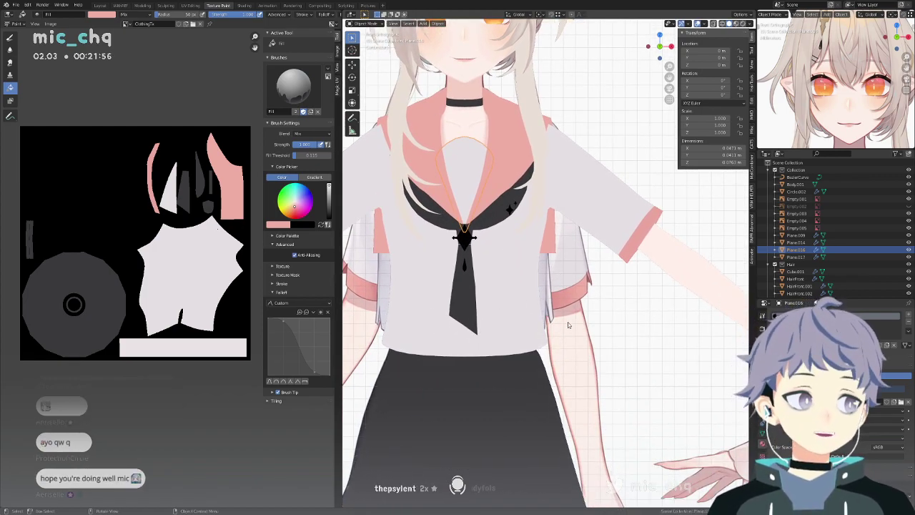
scroll(570, 324, "down", 6)
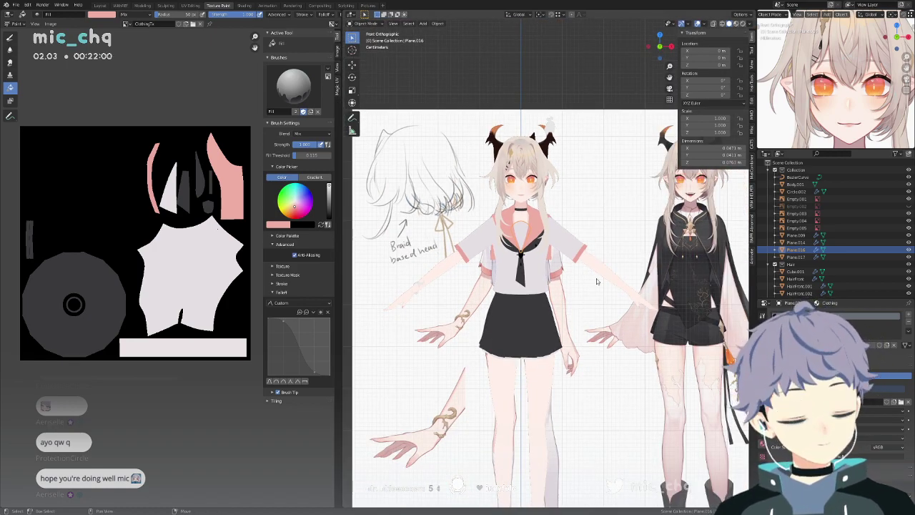
scroll(565, 304, "up", 1)
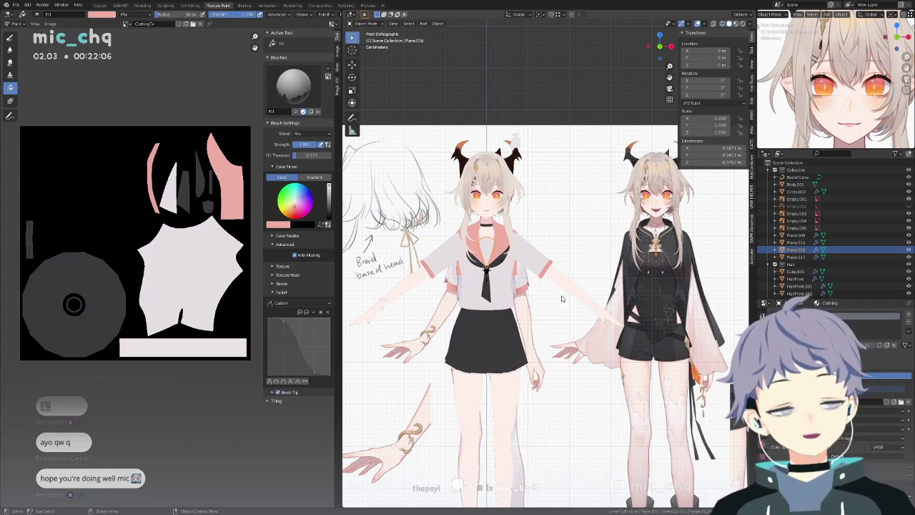
scroll(543, 257, "up", 7)
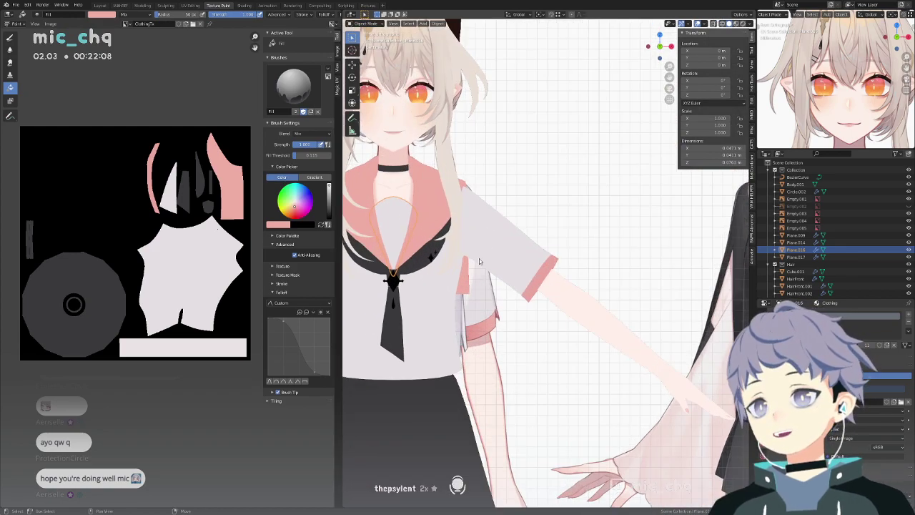
scroll(495, 281, "down", 8)
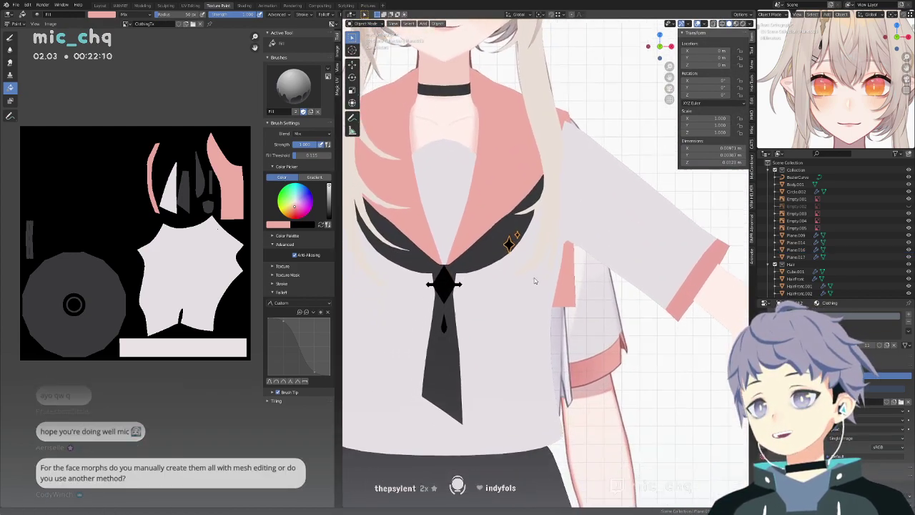
With the two star ornaments active in Texture Paint mode, sample the gold of the reference brooch.
scroll(570, 291, "up", 8)
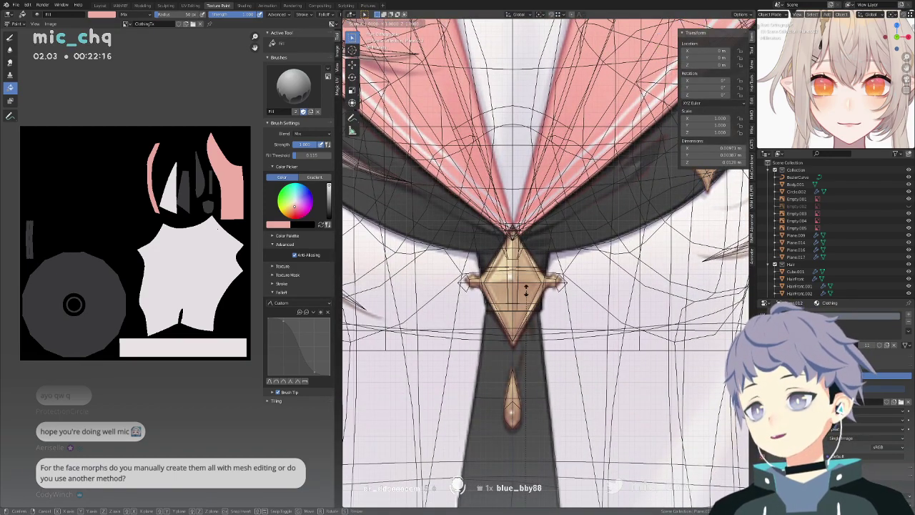
key("ctrl+Tab")
left_click(600, 251)
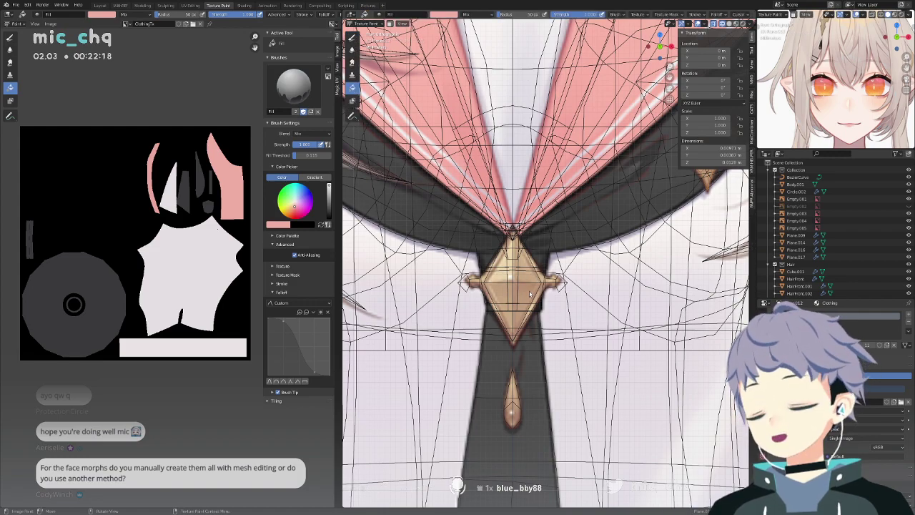
key("s")
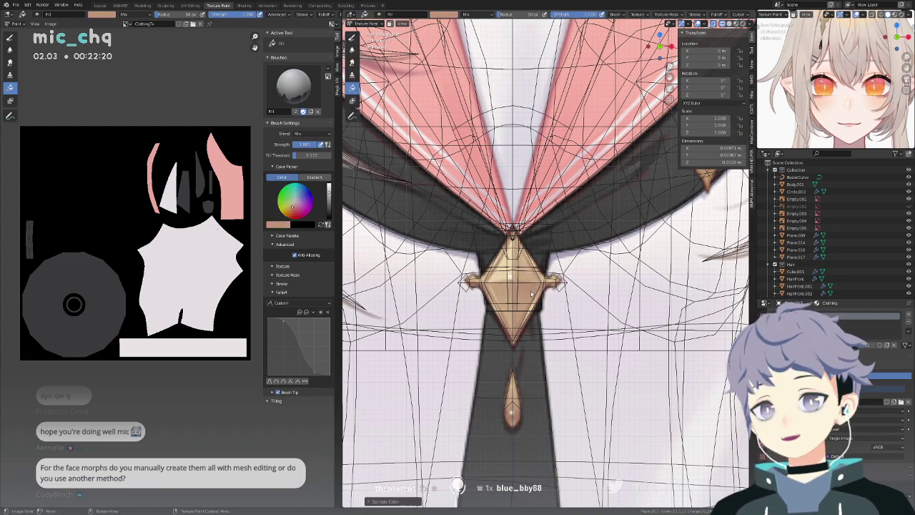
Select all faces of the two star ornaments and fill them with the sampled gold in Texture Paint mode.
scroll(532, 294, "down", 3)
key("Tab")
key("ctrl+Tab")
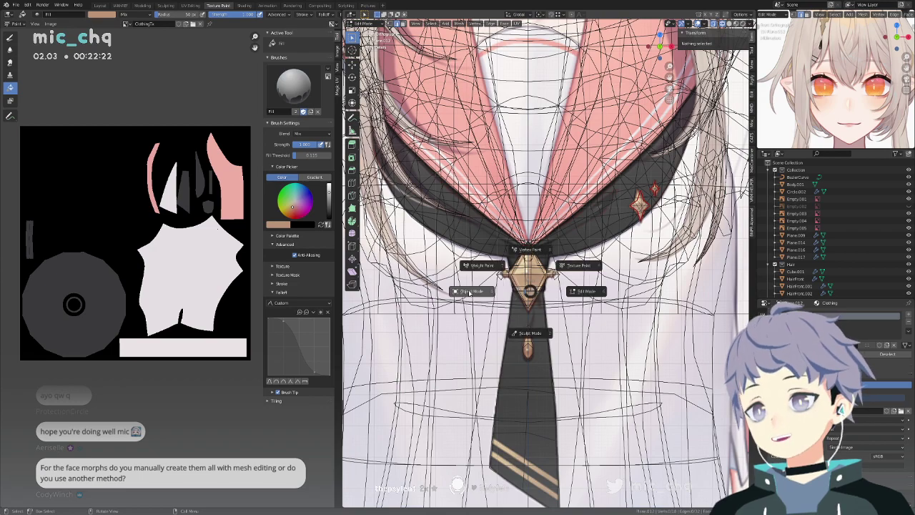
left_click(470, 293)
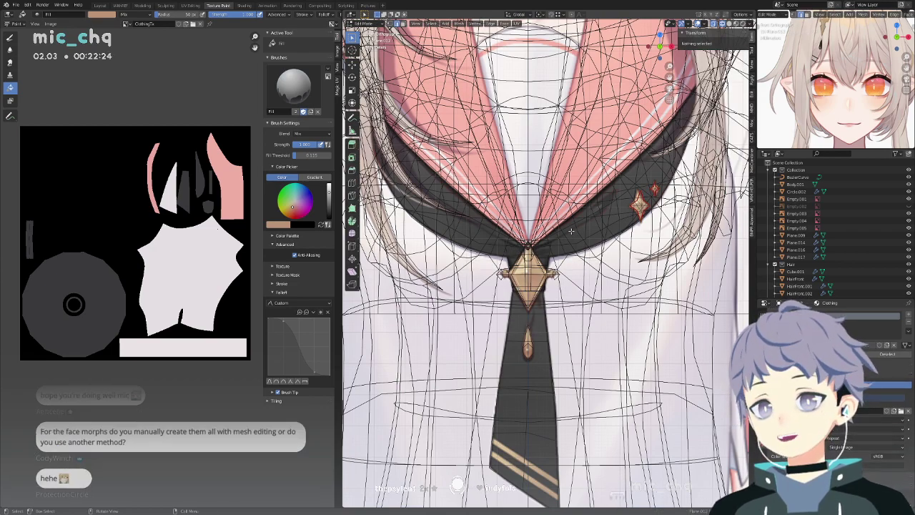
key("Tab")
key("a")
key("Tab")
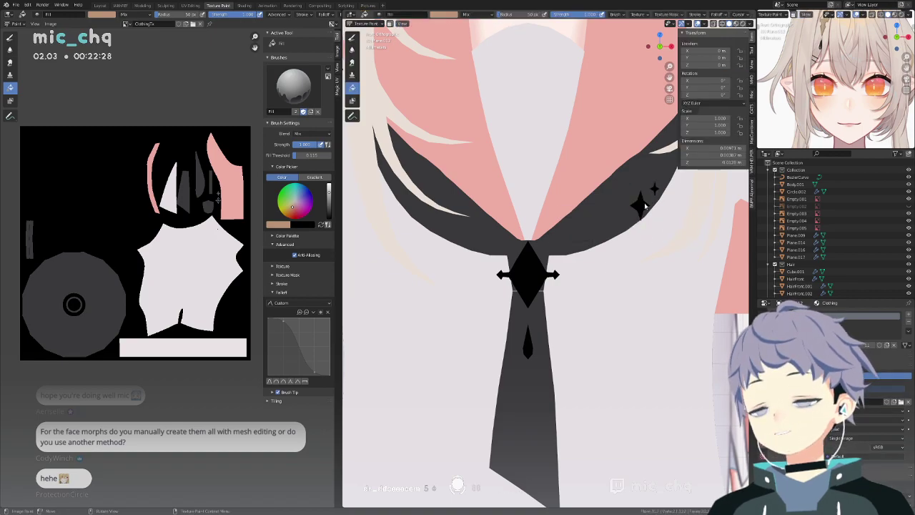
left_click(643, 206)
Select the tie brooch with its drop pendant in Object Mode and show it as wireframe over the reference artwork.
left_click(531, 280)
key("Tab")
key("Tab")
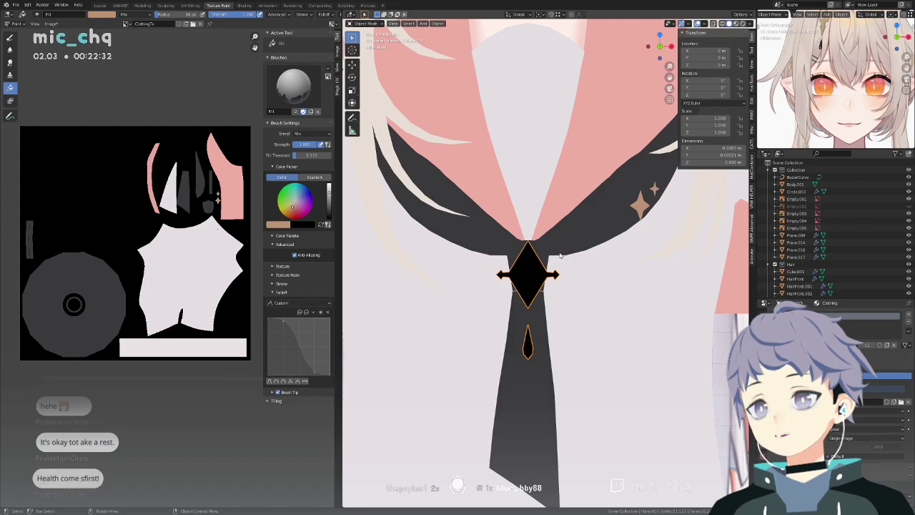
key("shift+z")
scroll(647, 198, "up", 2)
scroll(647, 197, "up", 1)
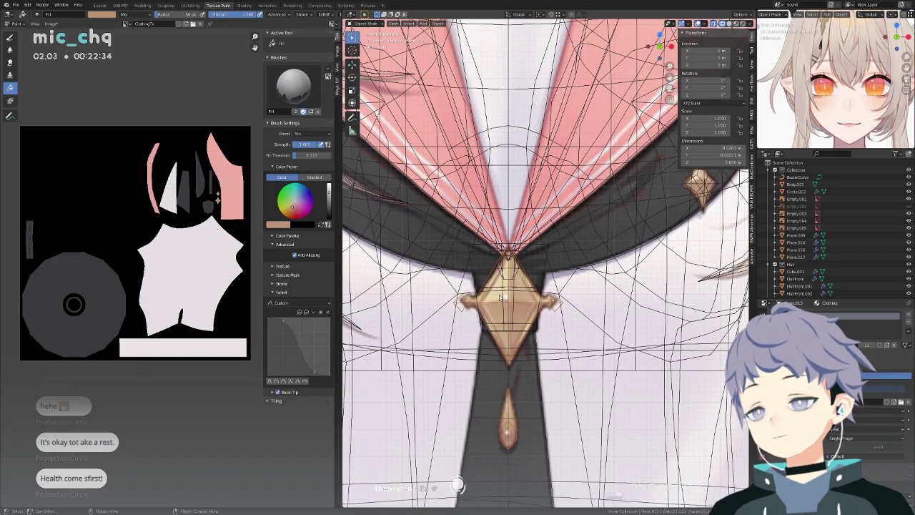
Undo the accidental scaling of the brooch and try to sample the reference brooch's gold in Texture Paint mode.
key("s")
left_click(512, 276)
key("ctrl+z")
key("ctrl+Tab")
left_click(452, 287)
key("ctrl+Tab")
left_click(506, 262)
key("s")
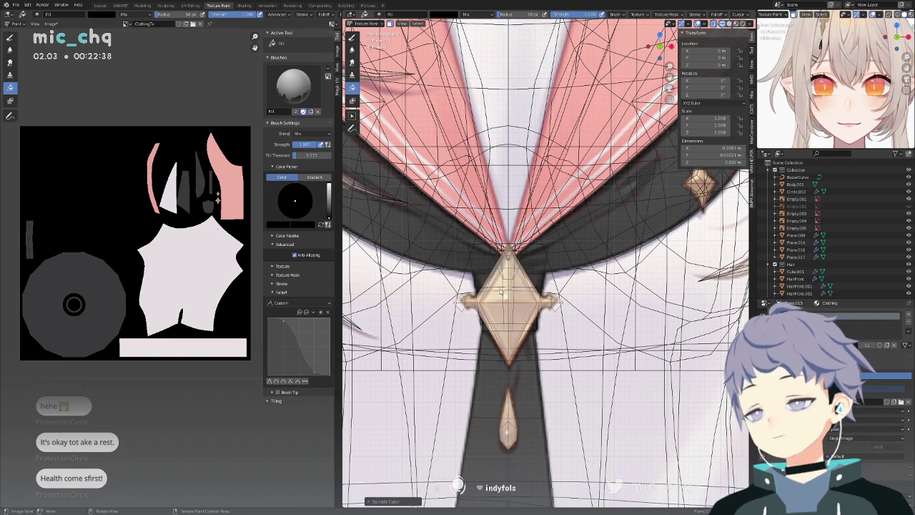
key("ctrl+Tab")
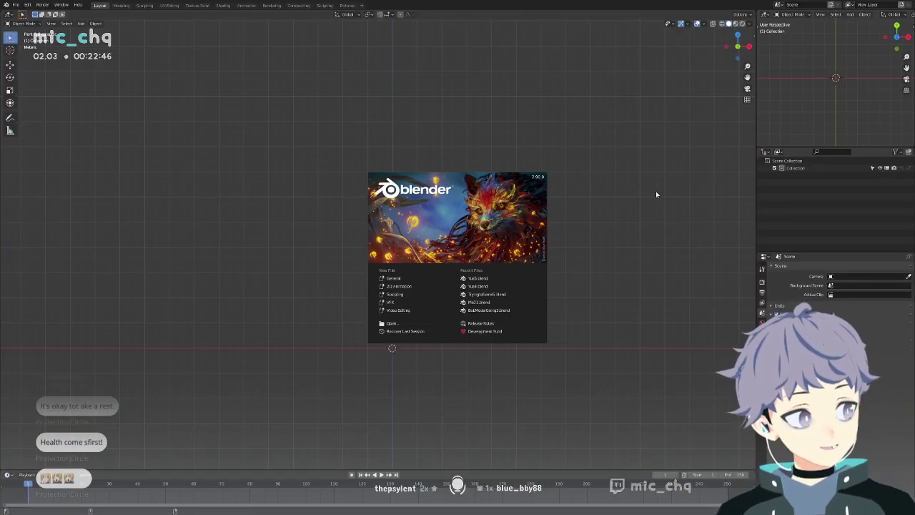
Reopen the most recent project file, select the tie brooch, and show the meshes as wireframe over the reference artwork.
left_click(506, 277)
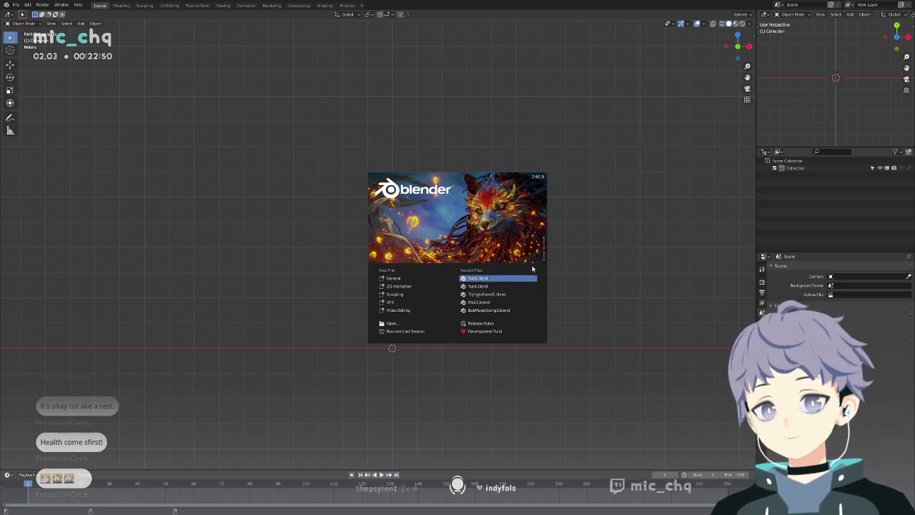
scroll(605, 234, "down", 5)
middle_click_drag(627, 211, 603, 239, "shift")
key("ctrl+Tab")
left_click(529, 241)
mouse_move(541, 279)
middle_mouse_down("shift")
mouse_move(518, 256)
mouse_move(601, 230)
middle_mouse_up("shift")
left_click(499, 276)
scroll(504, 275, "up", 5)
scroll(612, 236, "down", 4)
key("shift+z")
scroll(650, 274, "down", 1)
Put the tie brooch into Texture Paint mode and sample the gold of the reference tie's stripes as the fill colour.
middle_click_drag(664, 326, 649, 209, "shift")
scroll(572, 179, "up", 6)
middle_click_drag(492, 93, 512, 276, "shift")
key("ctrl+Tab")
left_click(555, 272)
key("ctrl+Tab")
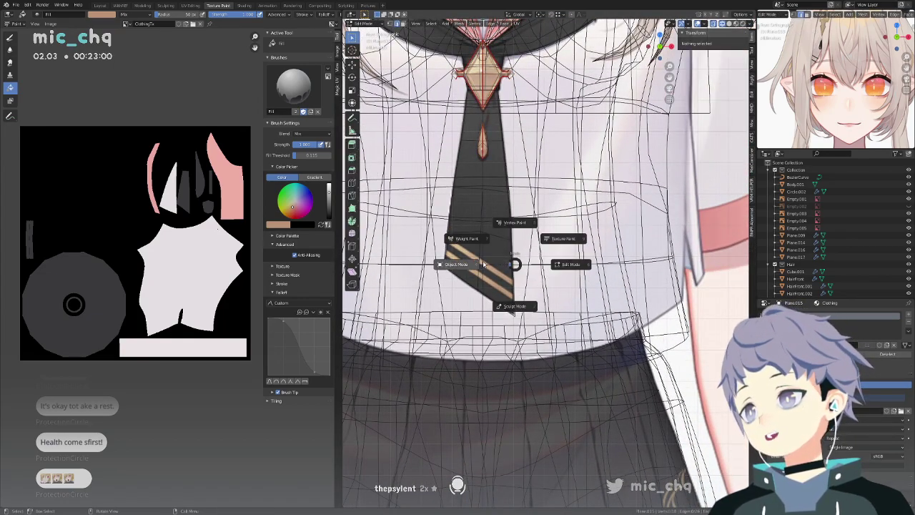
left_click(572, 238)
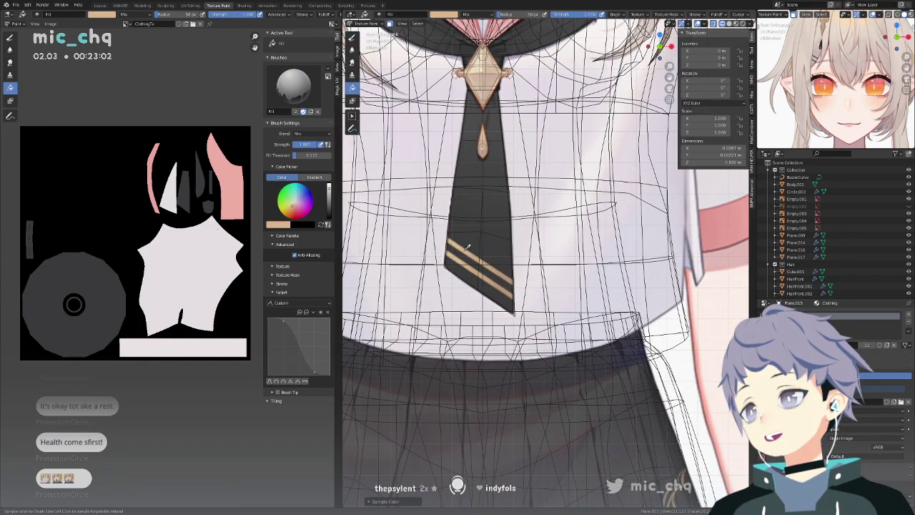
Restore the solid display, then fill all faces of the tie brooch and its drop pendant with the sampled gold.
middle_click_drag(510, 204, 570, 284, "shift")
key("ctrl+Tab")
left_click(570, 215)
key("shift+z")
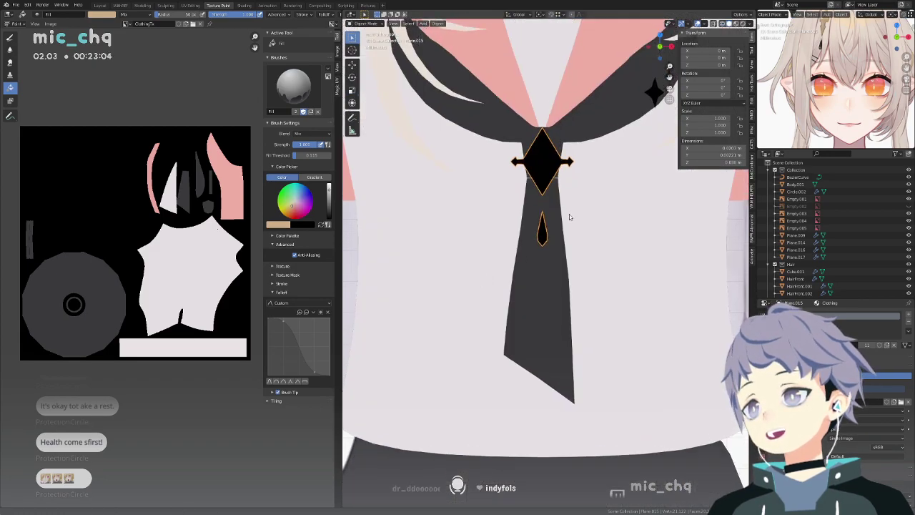
middle_click_drag(570, 212, 557, 263, "shift")
key("Tab")
key("a")
key("ctrl+Tab")
left_click(629, 180)
left_click(541, 215)
middle_click_drag(603, 189, 590, 237, "shift")
key("ctrl+Tab")
left_click(520, 239)
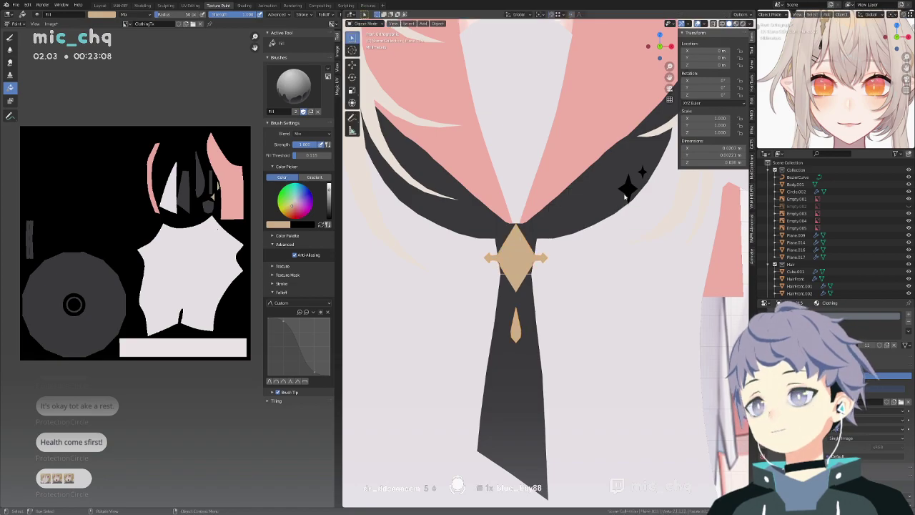
Fill all faces of the star ornaments on the collar with the same gold in Texture Paint mode and return to Object Mode.
left_click(625, 197)
key("Tab")
key("a")
key("ctrl+Tab")
left_click(652, 177)
left_click(630, 187)
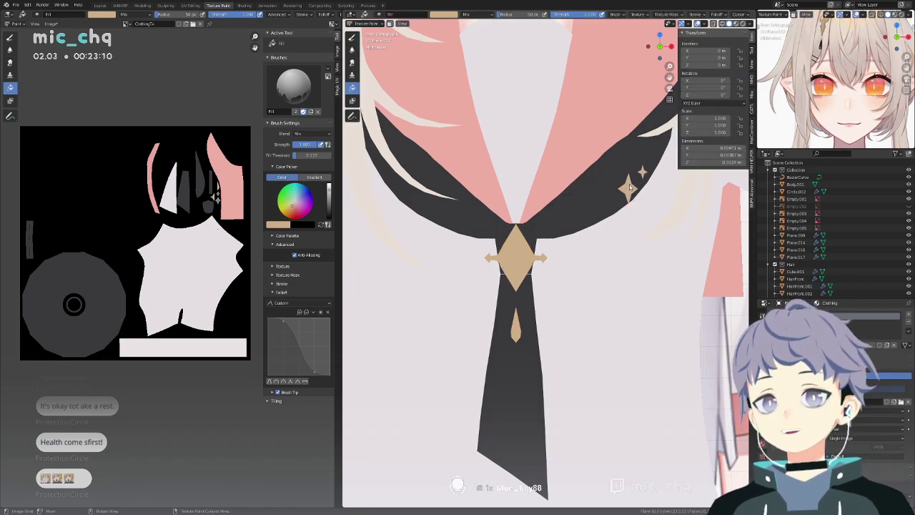
middle_click_drag(630, 187, 612, 241, "shift")
key("ctrl+Tab")
left_click(547, 232)
Examine the coloured outfit from the front and inspect the character's face up close.
middle_click_drag(554, 132, 550, 300, "shift")
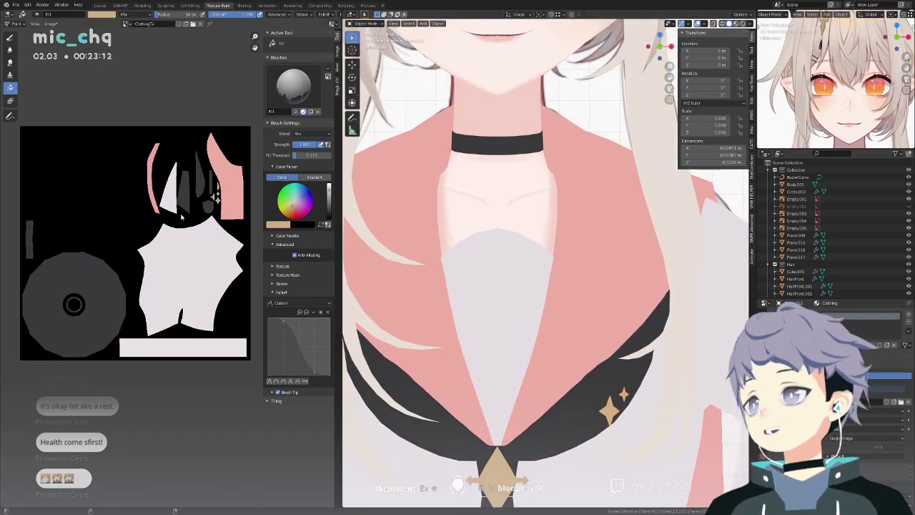
scroll(561, 199, "down", 3)
middle_click_drag(563, 200, 591, 204, "shift")
scroll(588, 241, "down", 4)
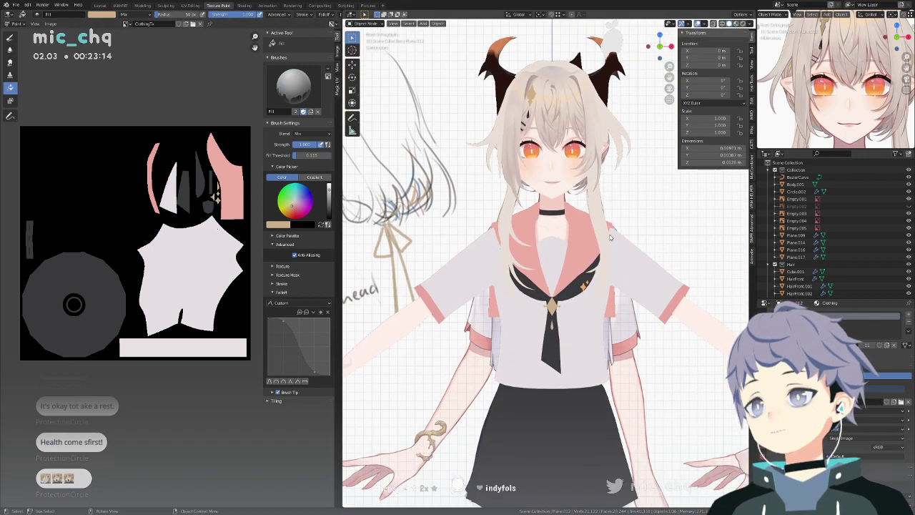
left_click(682, 204)
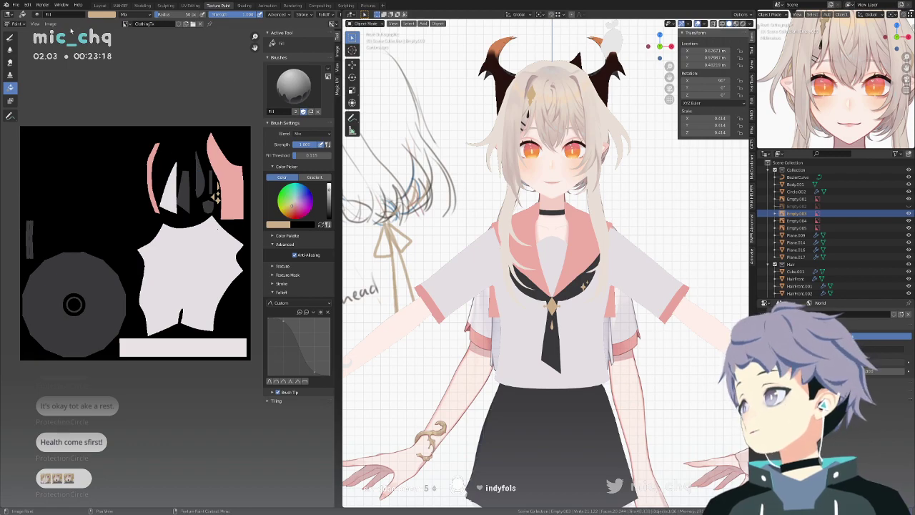
left_click(561, 166)
middle_click_drag(628, 190, 550, 182, "shift")
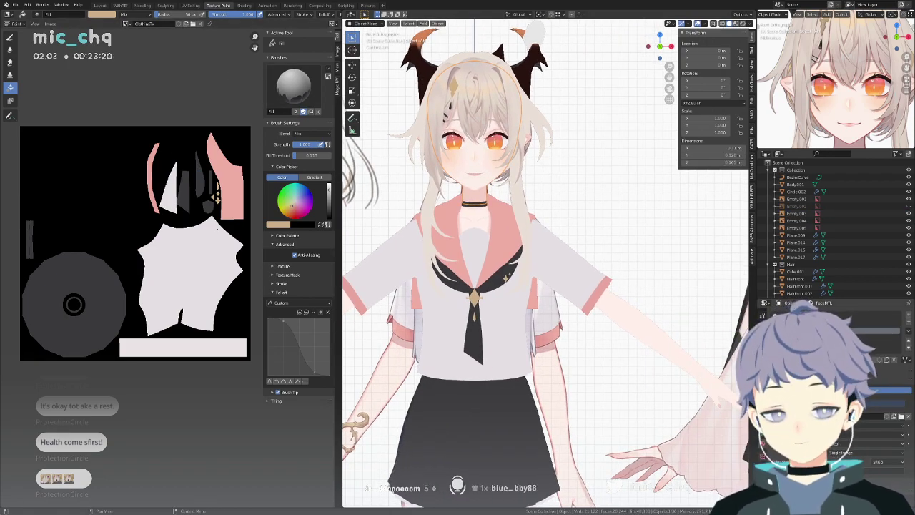
key("KP_Decimal")
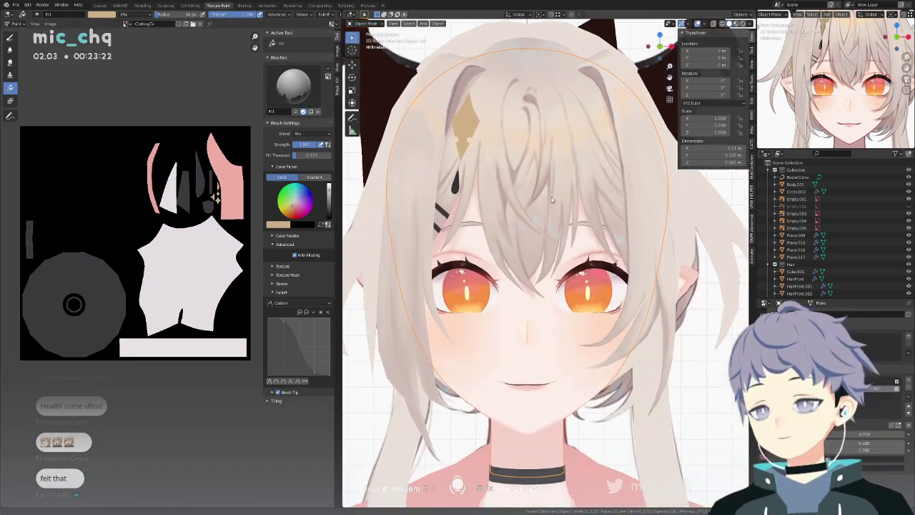
scroll(566, 326, "up", 3)
middle_click_drag(574, 345, 572, 232, "shift")
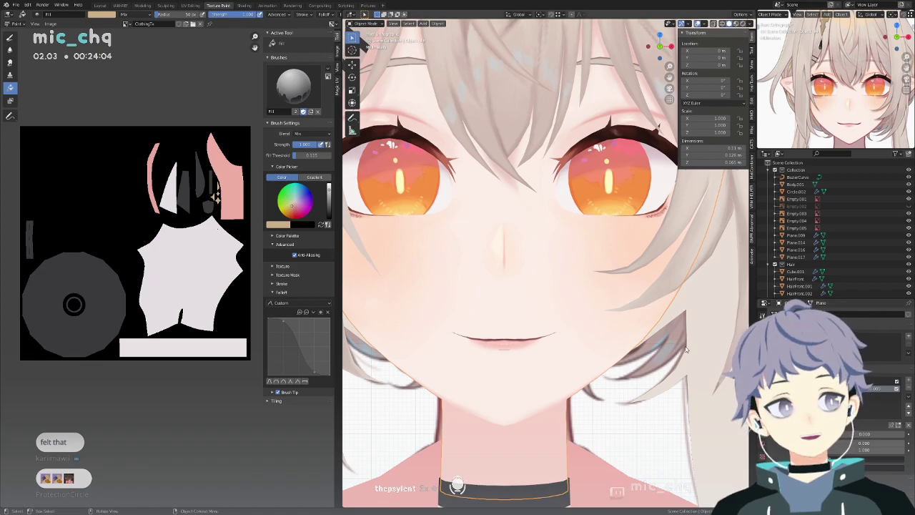
scroll(692, 351, "down", 8)
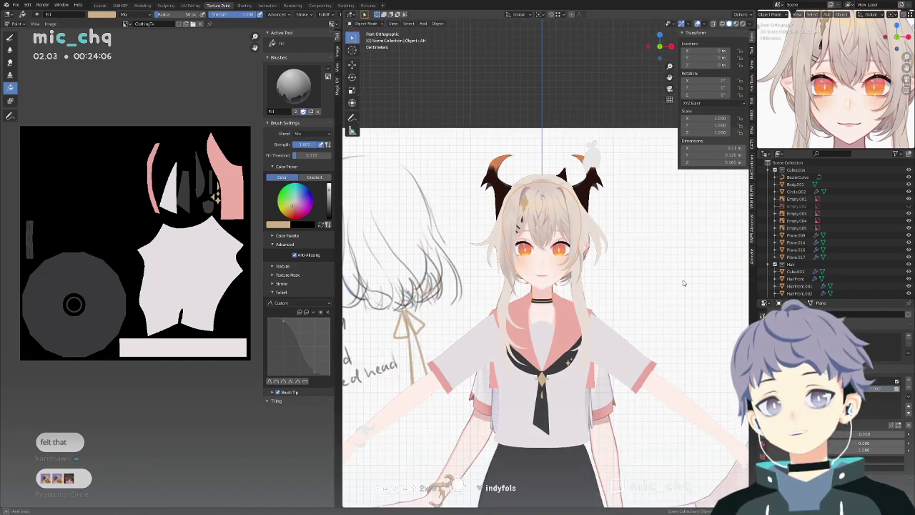
Check the character from an angled view and examine the open-mouth expression up close.
middle_click_drag(682, 332, 643, 308)
left_click(461, 220)
middle_click_drag(461, 220, 556, 248)
key("alt+a")
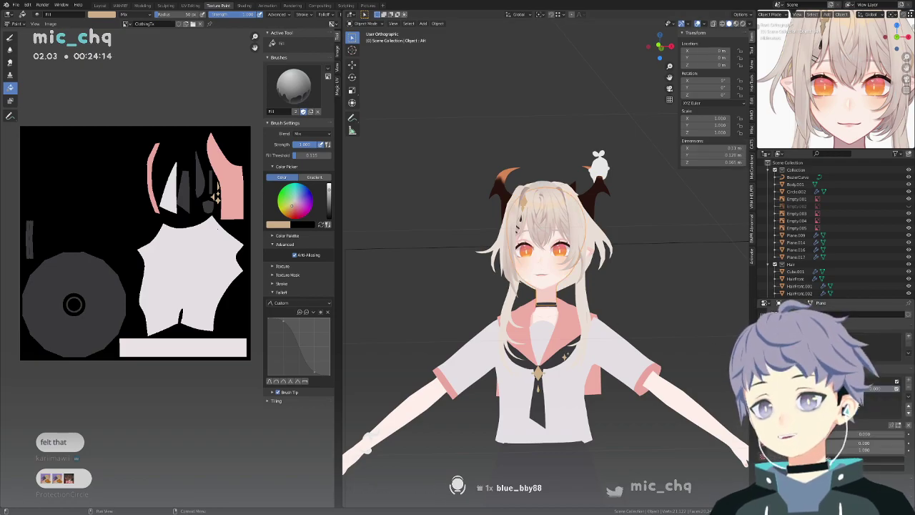
left_click(571, 281)
key("KP_Decimal")
scroll(571, 279, "up", 6)
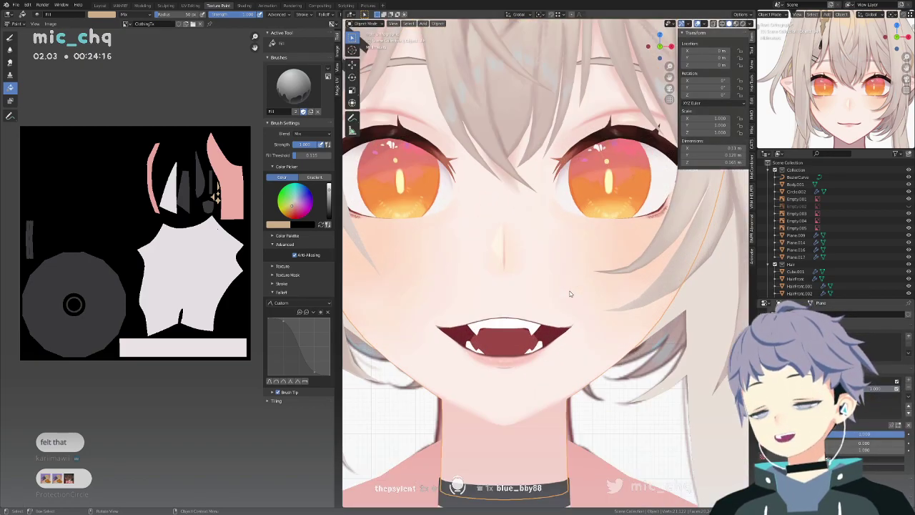
scroll(562, 314, "down", 10)
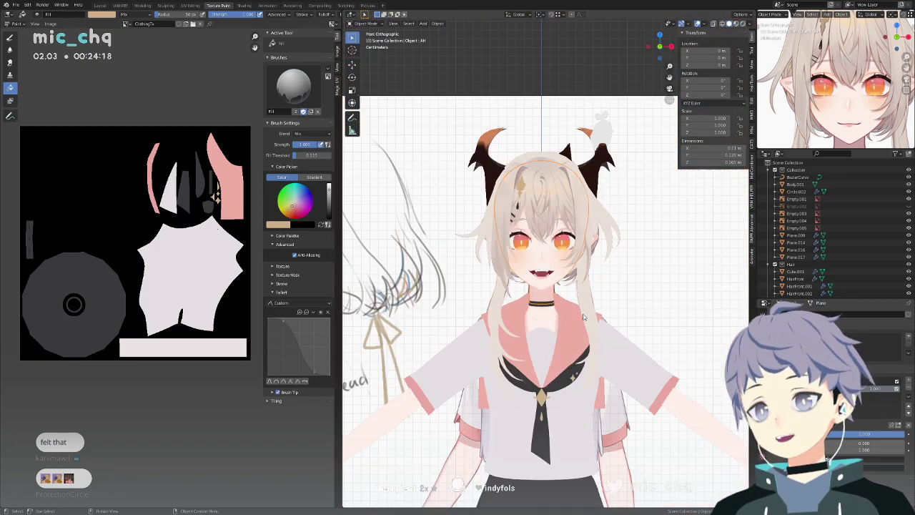
Inspect the open mouth and its fangs at several distances, including a close-up of the mouth in the secondary viewport.
middle_click_drag(579, 272, 550, 273, "shift")
scroll(551, 273, "down", 3)
middle_click_drag(479, 279, 609, 319, "shift")
scroll(552, 272, "up", 8)
scroll(552, 272, "down", 1)
scroll(803, 79, "up", 4)
scroll(803, 77, "down", 6)
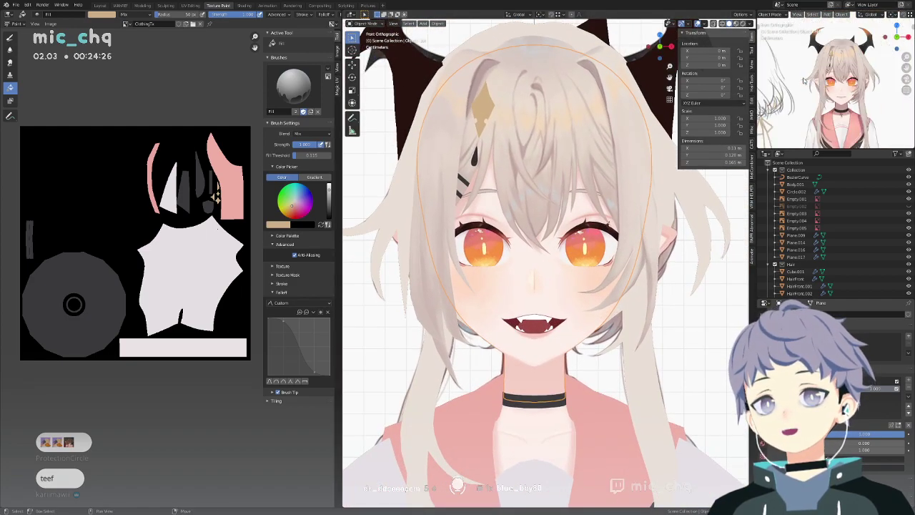
scroll(803, 77, "up", 4)
scroll(850, 83, "up", 5)
mouse_move(849, 83)
middle_mouse_down("shift")
mouse_move(832, 107)
mouse_move(847, 95)
middle_mouse_up("shift")
scroll(847, 96, "up", 2)
left_click(564, 331)
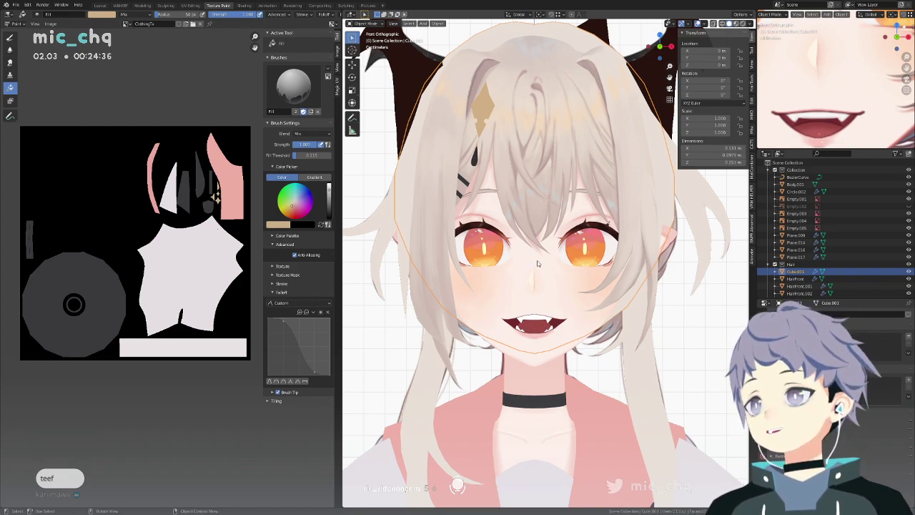
Look through the recent project files and open the one with the purple-haired avatar in the dark green jacket.
left_click(17, 5)
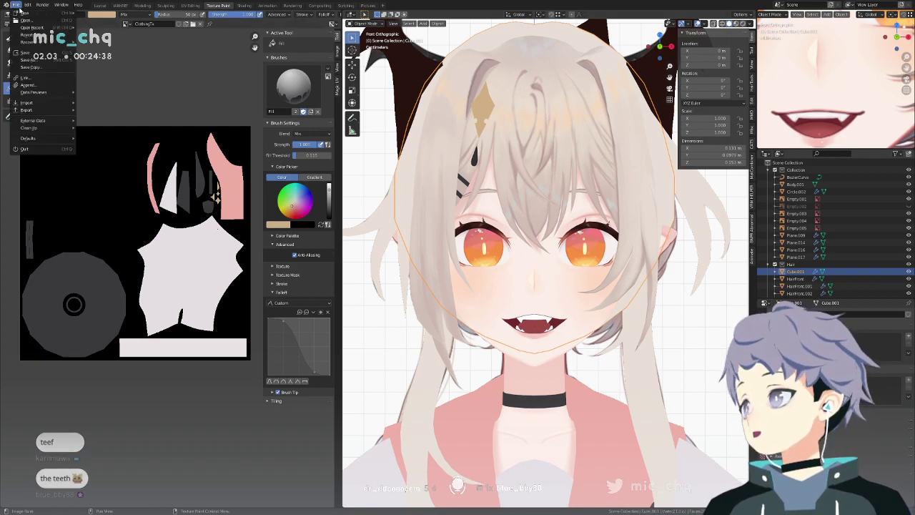
mouse_move(67, 27)
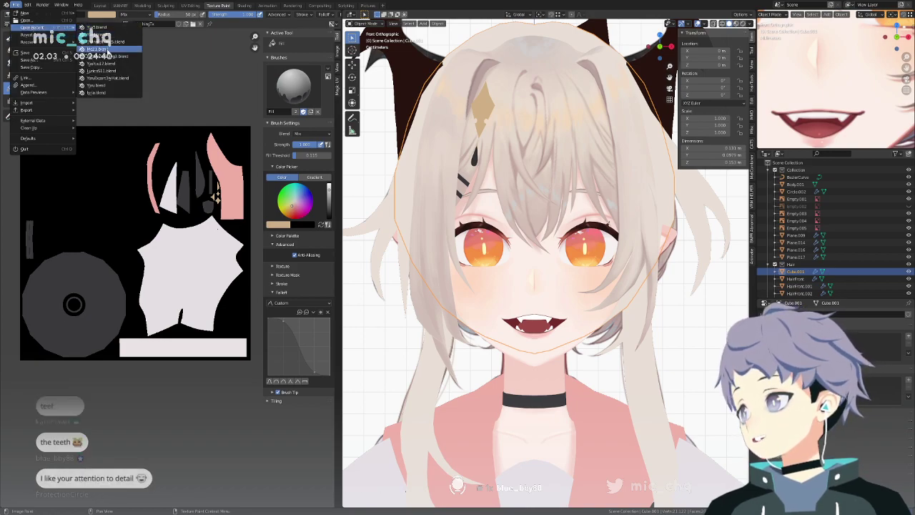
left_click(91, 49)
left_click(27, 5)
mouse_move(17, 6)
mouse_move(30, 30)
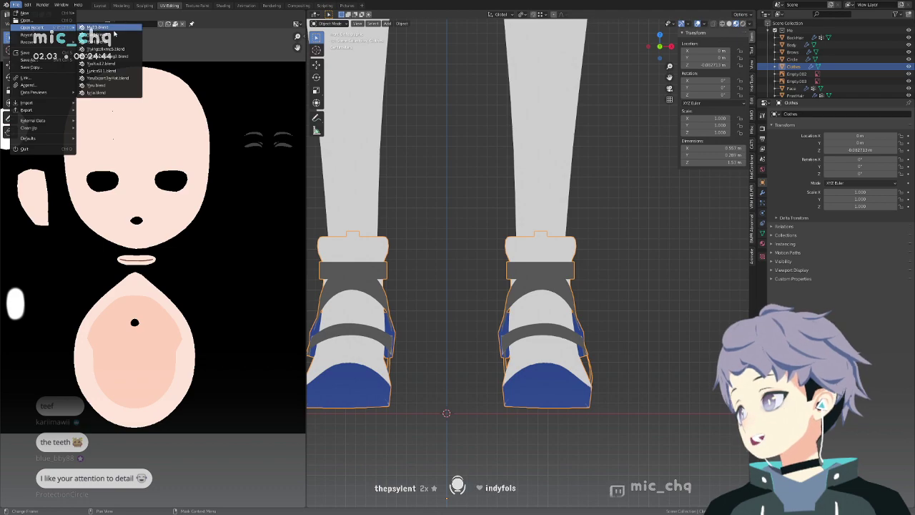
left_click(129, 50)
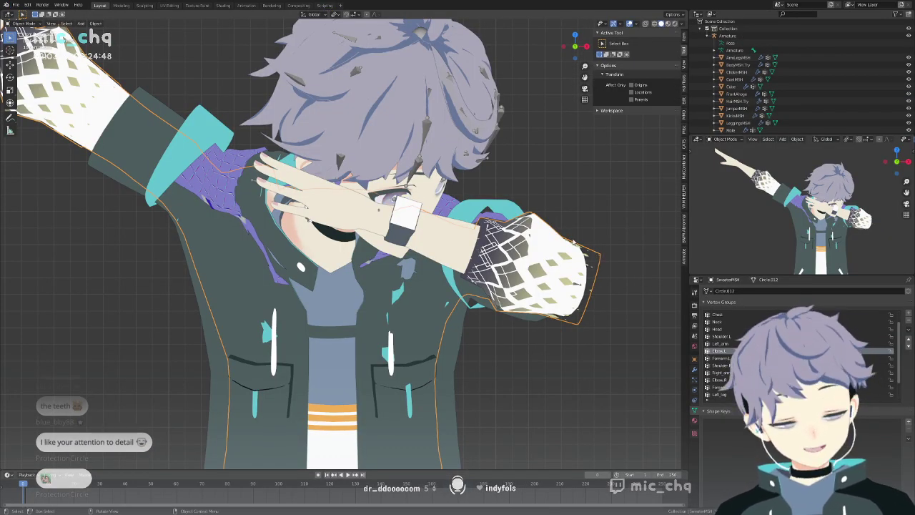
Select the armature and clear the rotation of all its bones in Pose Mode, returning the character to its rest pose.
left_click(424, 158)
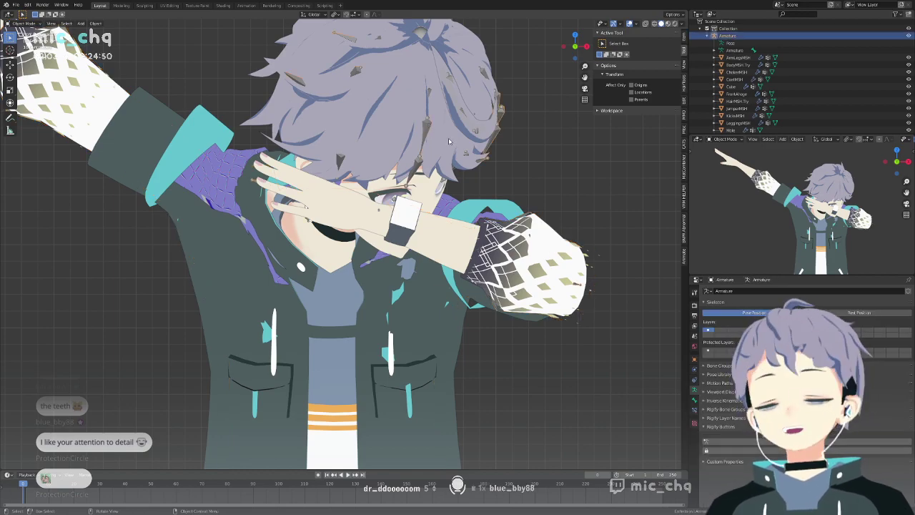
key("Tab")
left_click(457, 173)
key("a")
key("alt+r")
key("Tab")
mouse_move(414, 157)
middle_mouse_down("shift")
mouse_move(483, 319)
mouse_move(387, 243)
middle_mouse_up("shift")
scroll(482, 319, "up", 4)
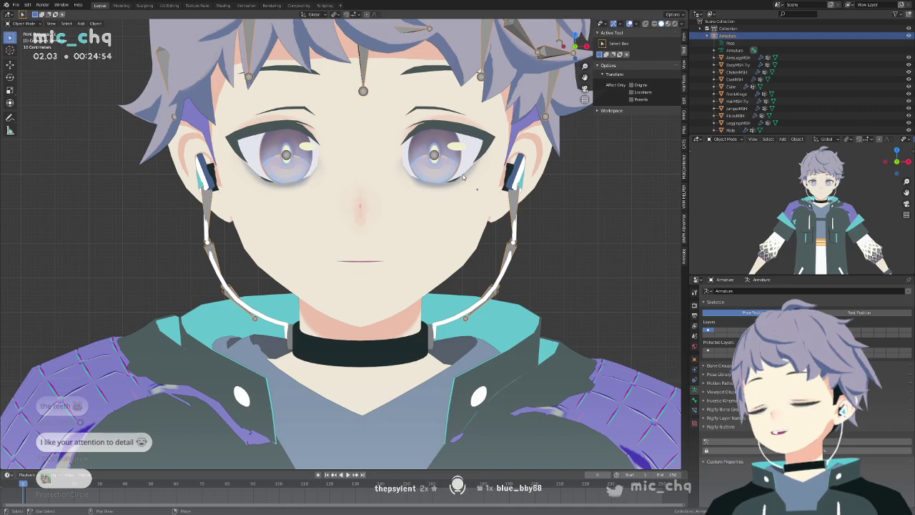
Open the bone properties of the armature's active bone.
middle_click_drag(462, 185, 465, 227, "shift")
key("Tab")
scroll(449, 225, "up", 3)
scroll(459, 261, "up", 1)
middle_click_drag(463, 266, 411, 256, "shift")
scroll(509, 260, "down", 2)
left_click(694, 401)
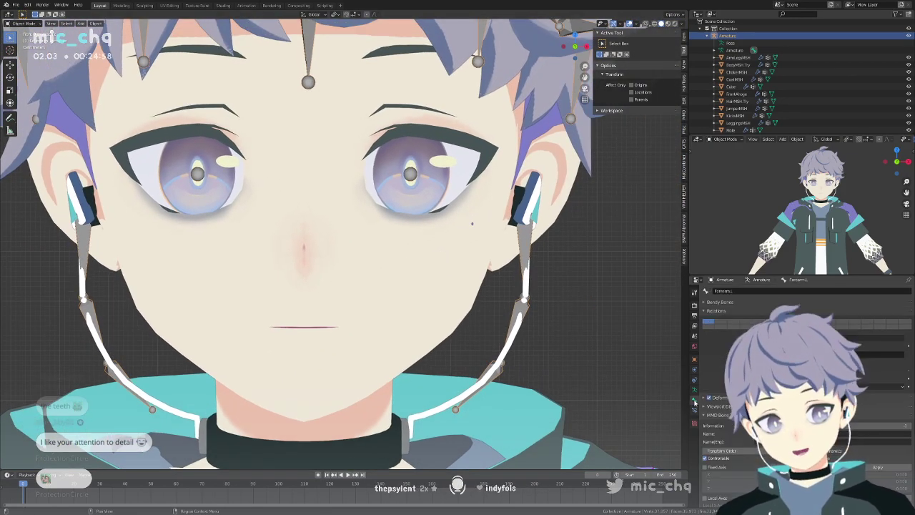
Step back and forth through the undo history of the armature's mode and pose changes.
key("ctrl+z")
key("ctrl+z")
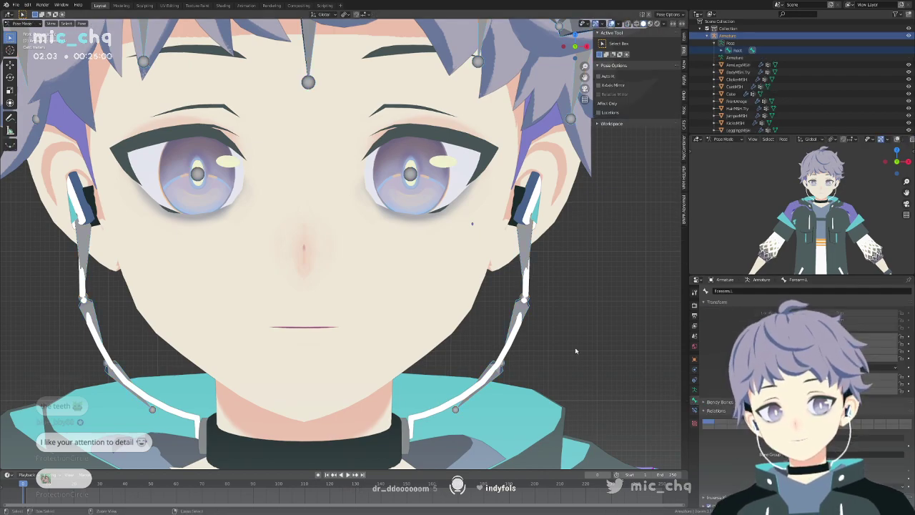
key("ctrl+z")
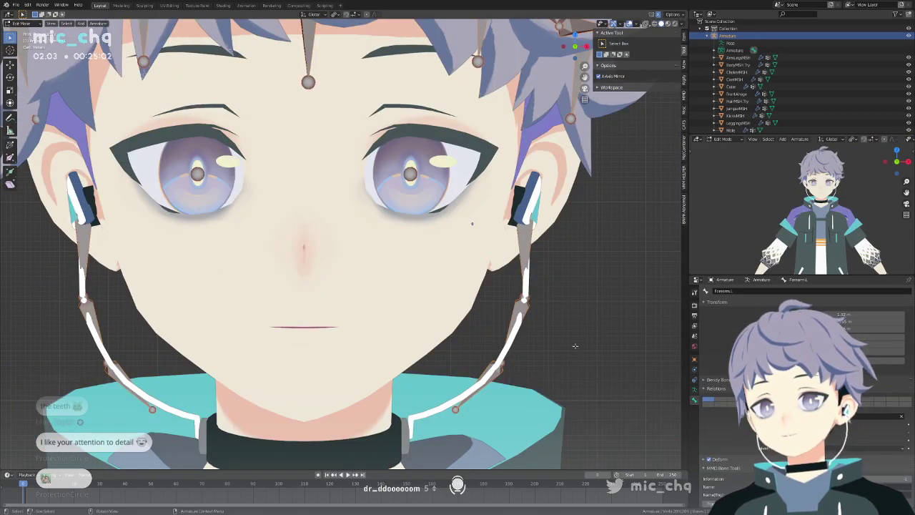
key("ctrl+shift+z")
key("ctrl+z")
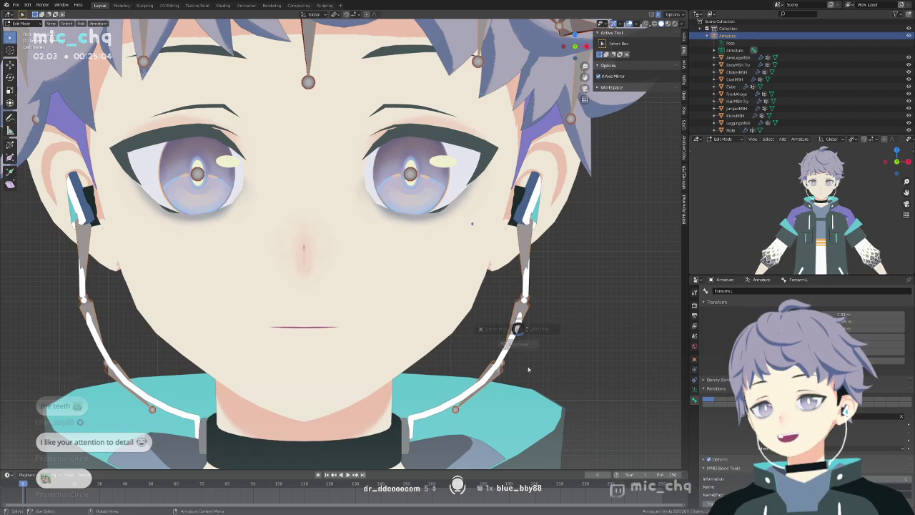
key("ctrl+shift+z")
key("ctrl+z")
key("ctrl+z")
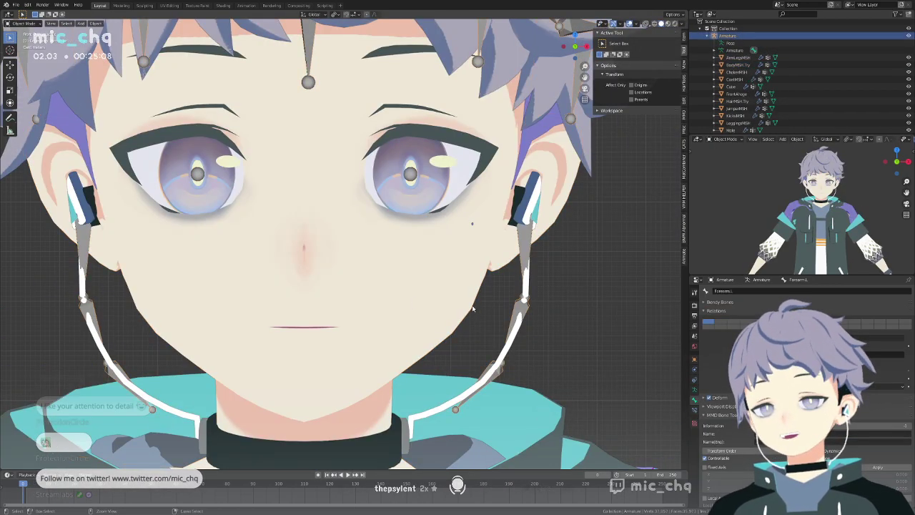
key("ctrl+shift+z")
key("ctrl+shift+z")
Switch the armature to Object Mode and back to Pose Mode, then undo to the rest pose.
key("ctrl+Tab")
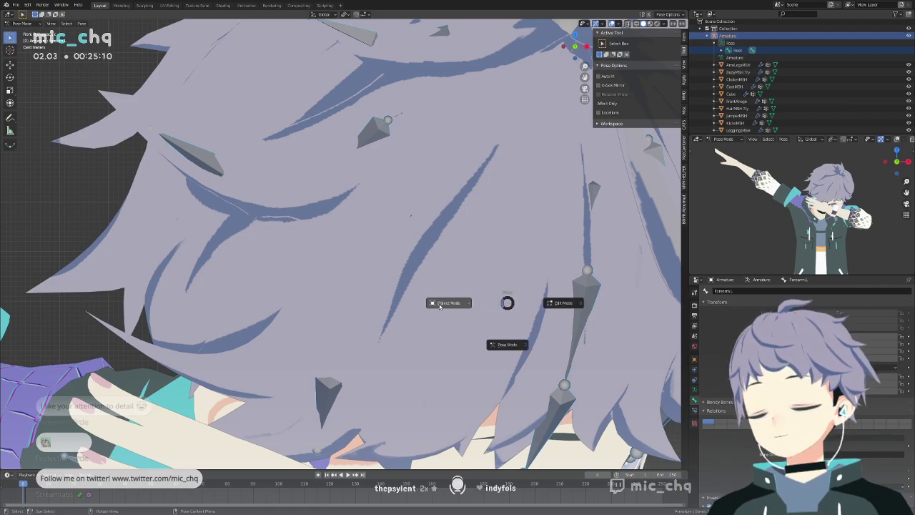
left_click(439, 303)
key("ctrl+Tab")
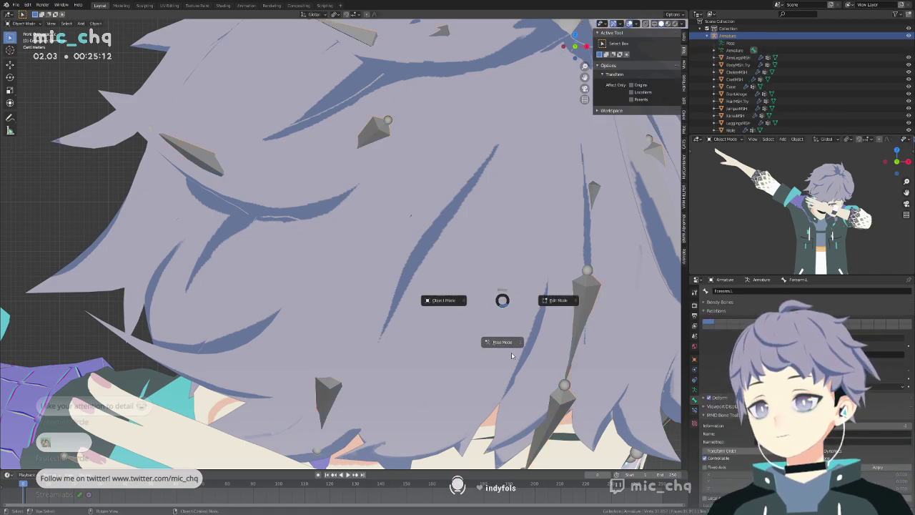
left_click(509, 343)
key("ctrl+z")
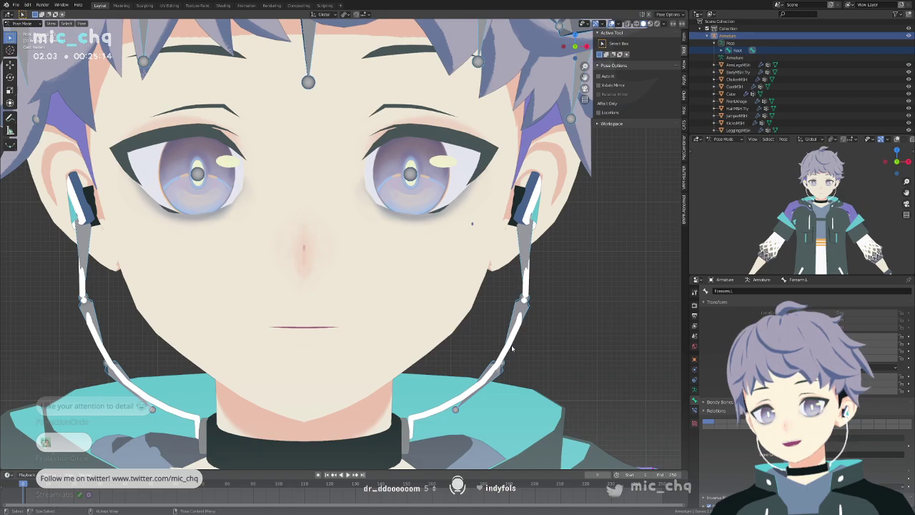
Show the vertex groups and shape keys of BodyMSH.Try, and make the Properties editor much wider and taller.
middle_click_drag(472, 311, 487, 298, "shift")
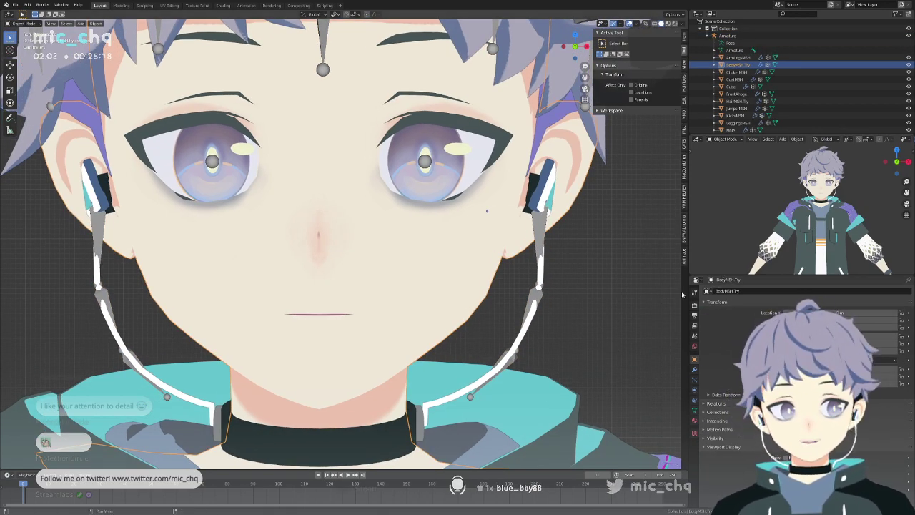
left_click_drag(687, 291, 306, 286)
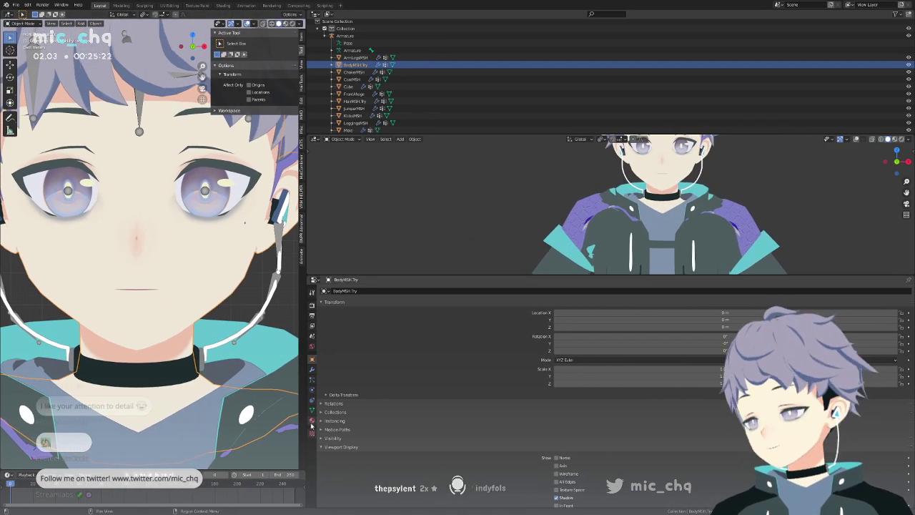
left_click(311, 411)
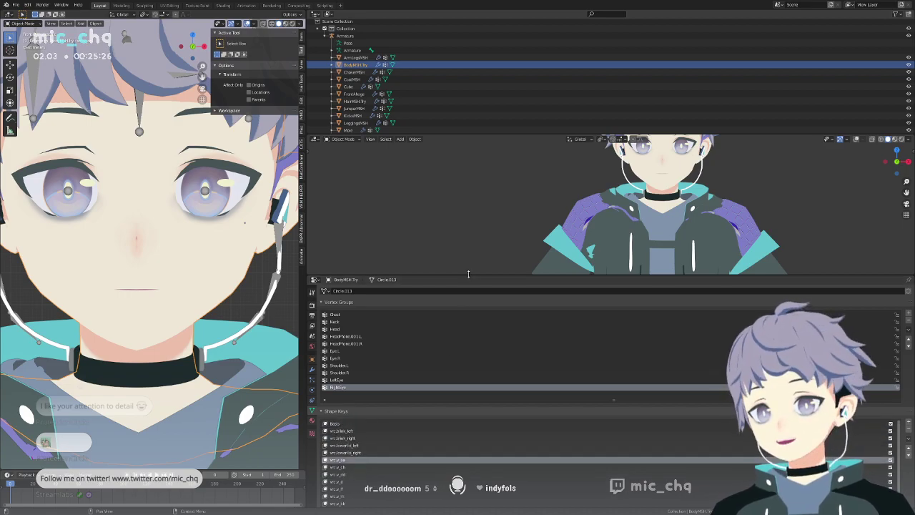
left_click_drag(478, 276, 477, 141)
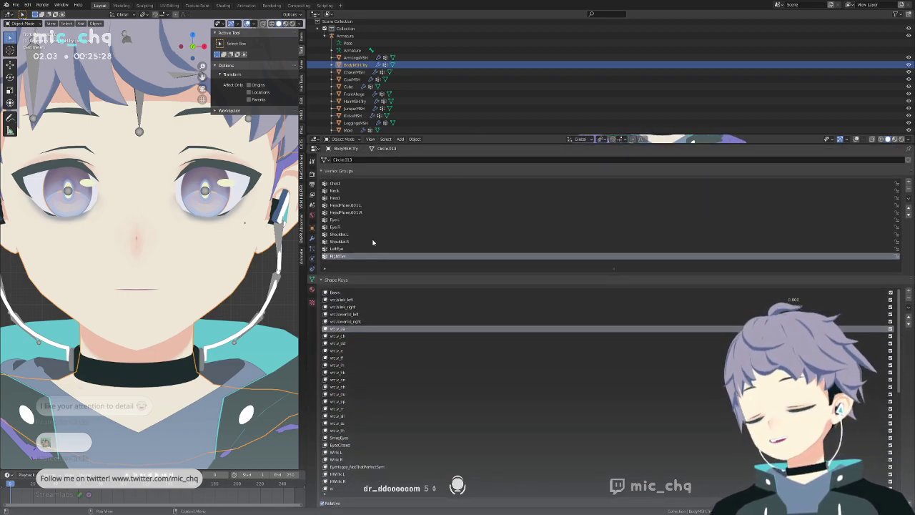
Go through the body mesh's vrc blink, lowerlid and viseme shape keys one after another.
left_click(340, 308)
left_click(341, 301)
left_click(343, 315)
left_click(344, 329)
left_click(343, 344)
left_click(345, 365)
left_click(345, 380)
left_click(347, 401)
left_click(348, 416)
left_click(348, 430)
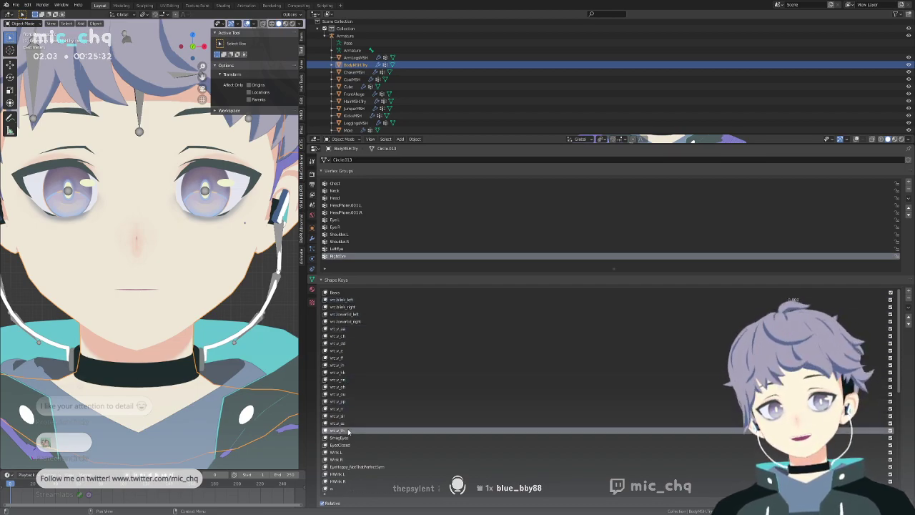
Display the CATS viseme settings in a widened sidebar and reselect the body mesh.
left_click(302, 146)
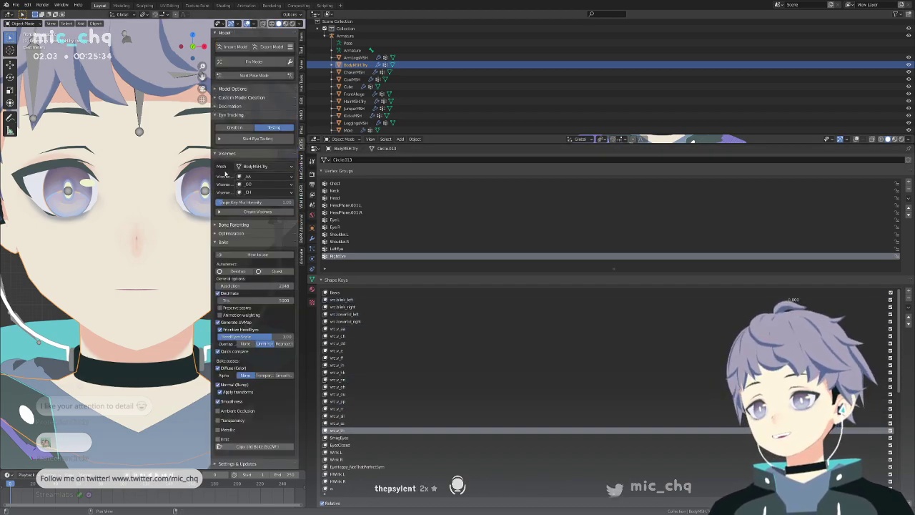
left_click(134, 223)
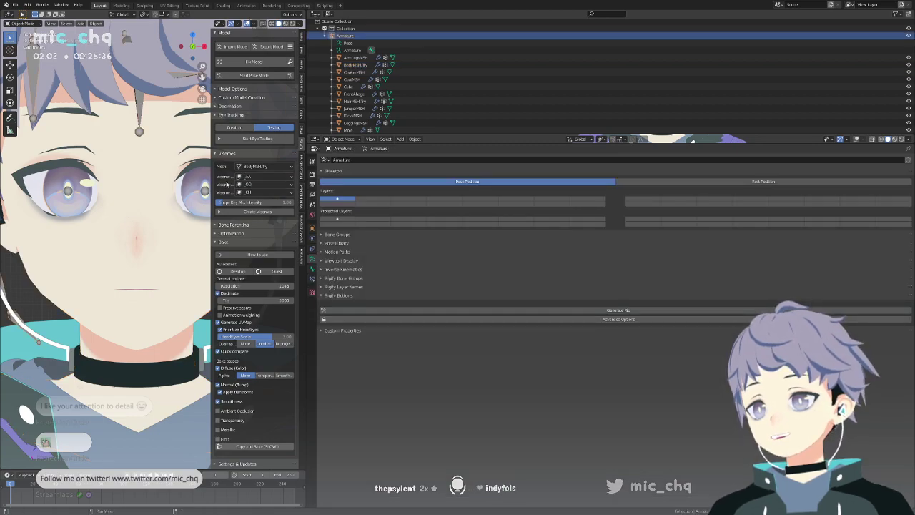
left_click_drag(212, 189, 159, 191)
left_click(108, 275)
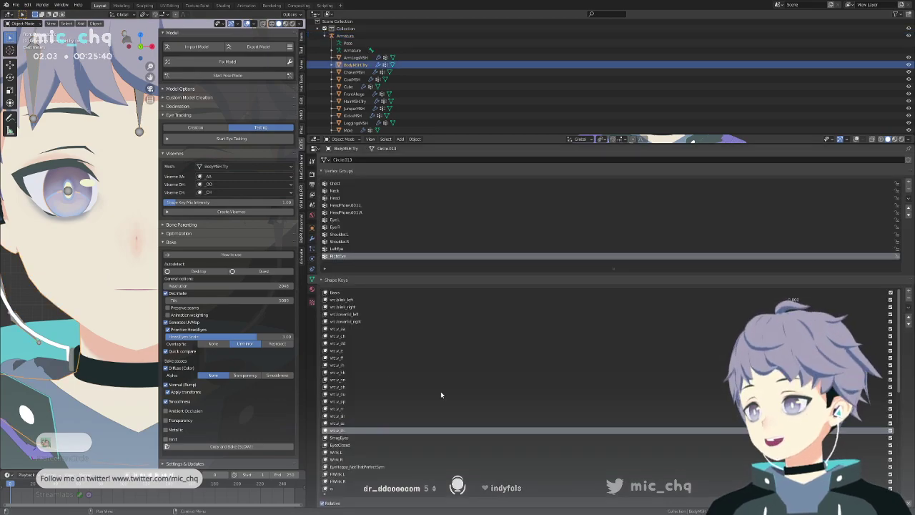
Select the _AA shape key in the body mesh's shape key list.
scroll(440, 391, "down", 5)
scroll(439, 416, "down", 4)
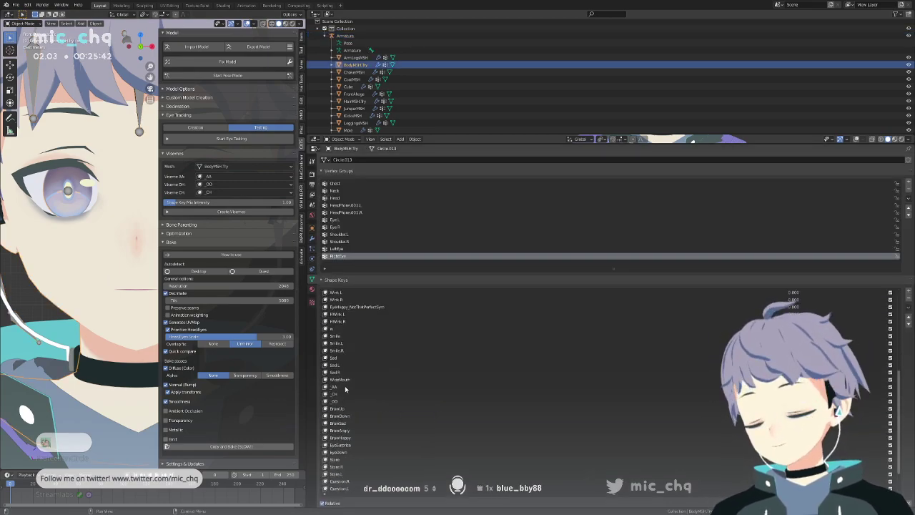
left_click(481, 391)
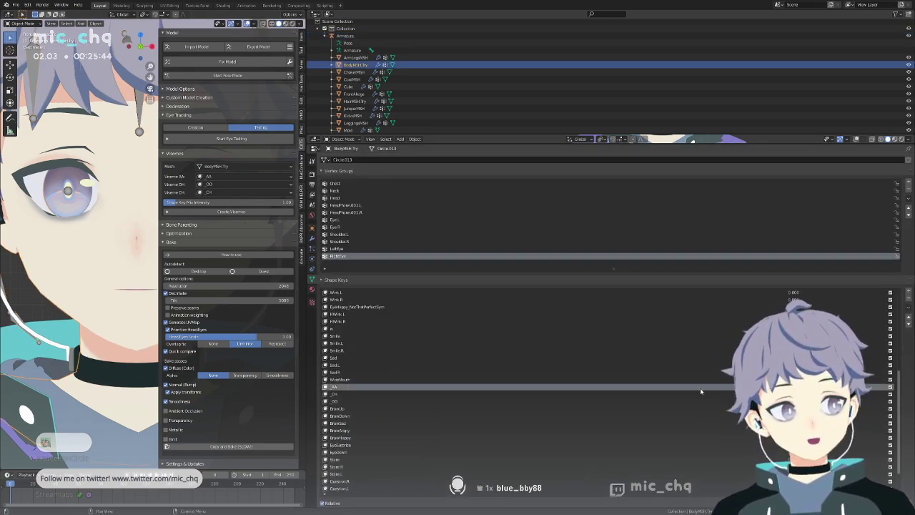
Open the pink-haired character's file without saving changes and show its body mesh's shape keys in an enlarged list.
left_click(16, 5)
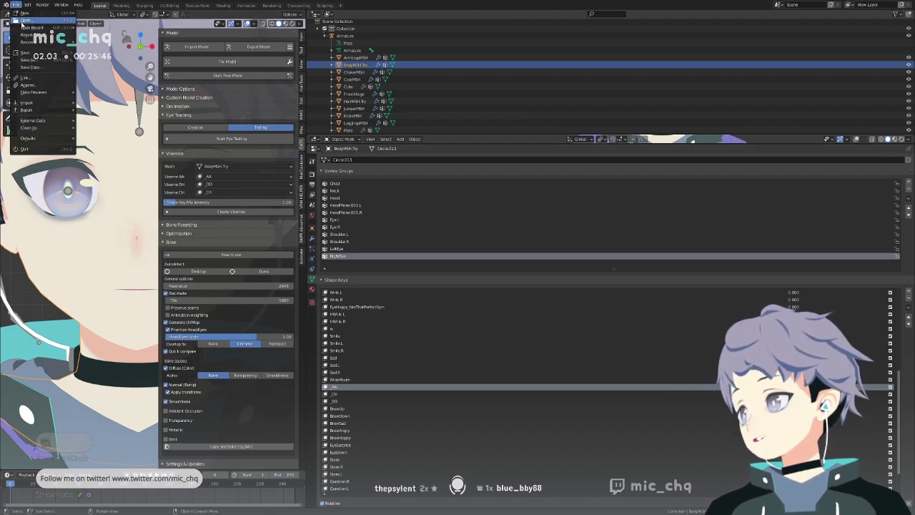
left_click(25, 21)
left_click(473, 270)
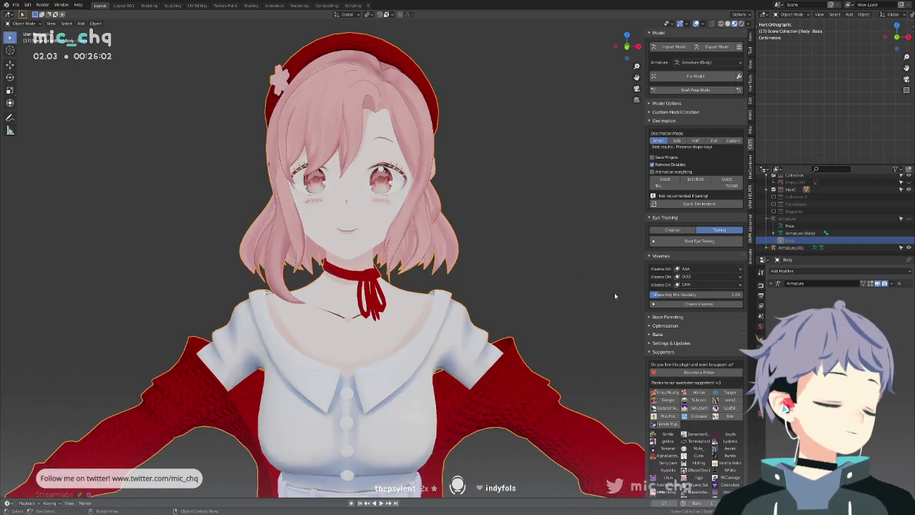
key("ctrl+Tab")
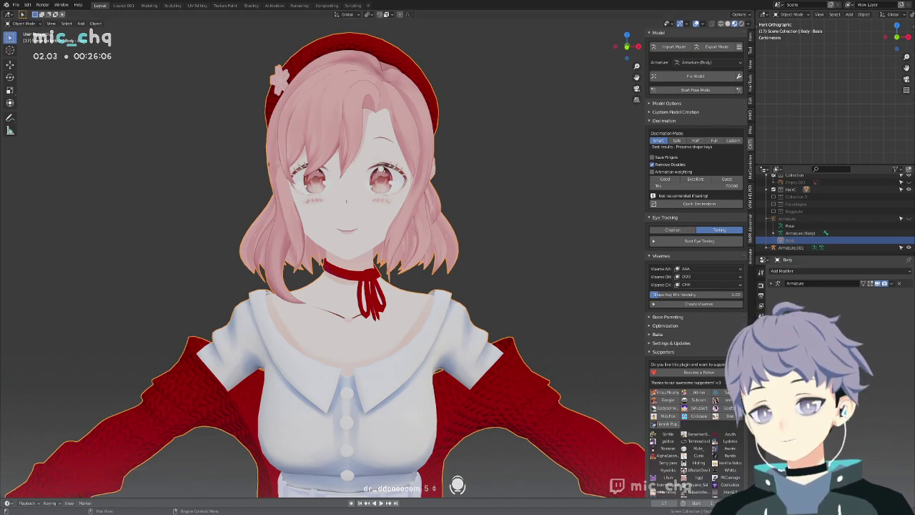
left_click(761, 390)
left_click_drag(838, 388, 839, 445)
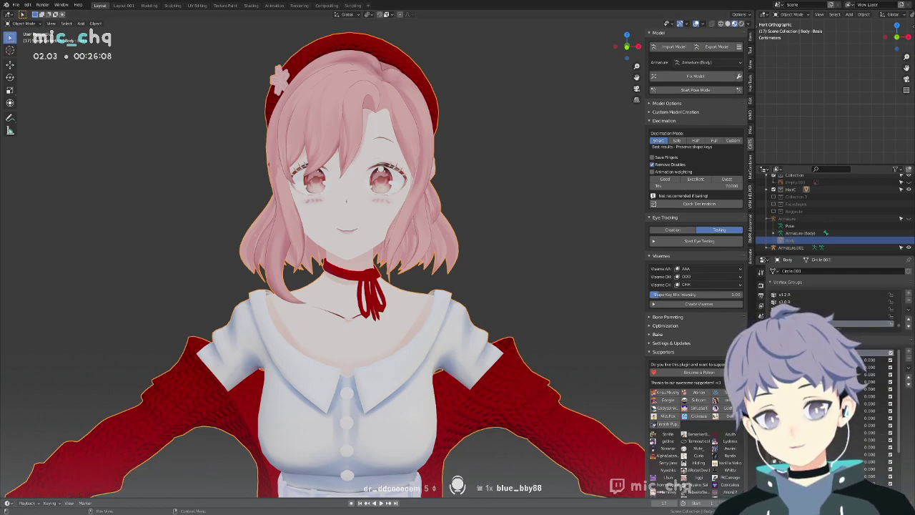
Open the white-haired character's file without saving the changes to the current one.
left_click(15, 5)
left_click(20, 22)
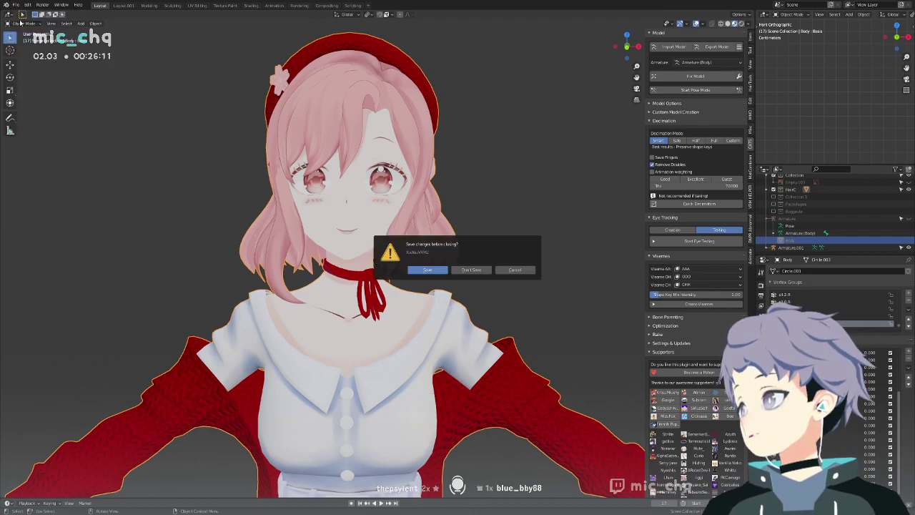
left_click(472, 270)
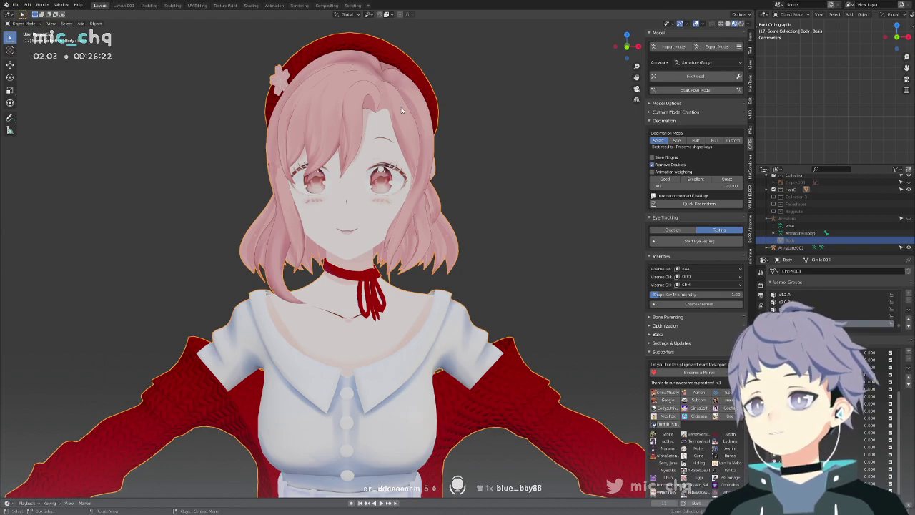
key("alt+Tab")
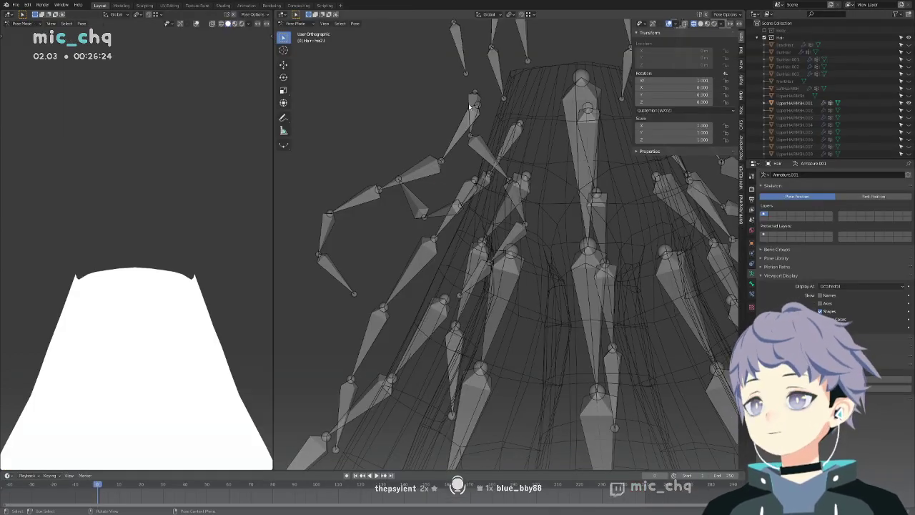
Put the hair armature in Object Mode, unhide the hair objects, and enable the Body collection.
left_click(474, 111)
key("ctrl+Tab")
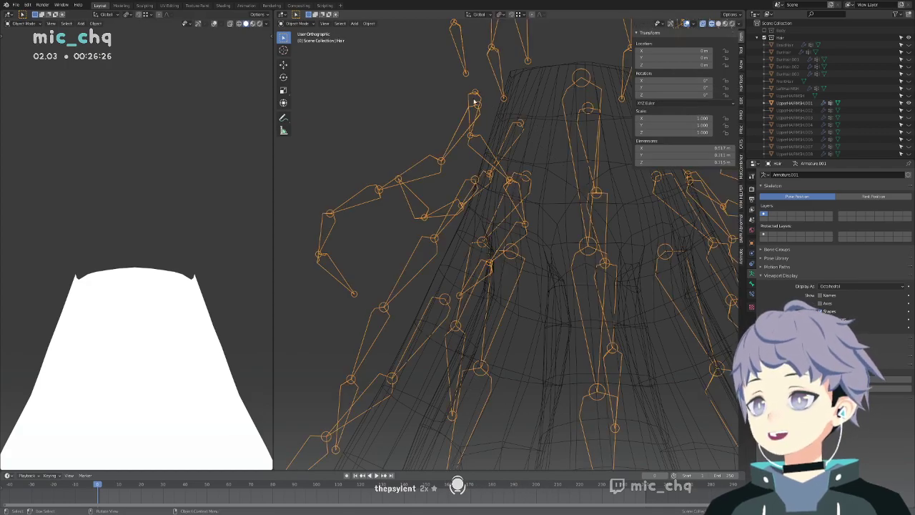
key("h")
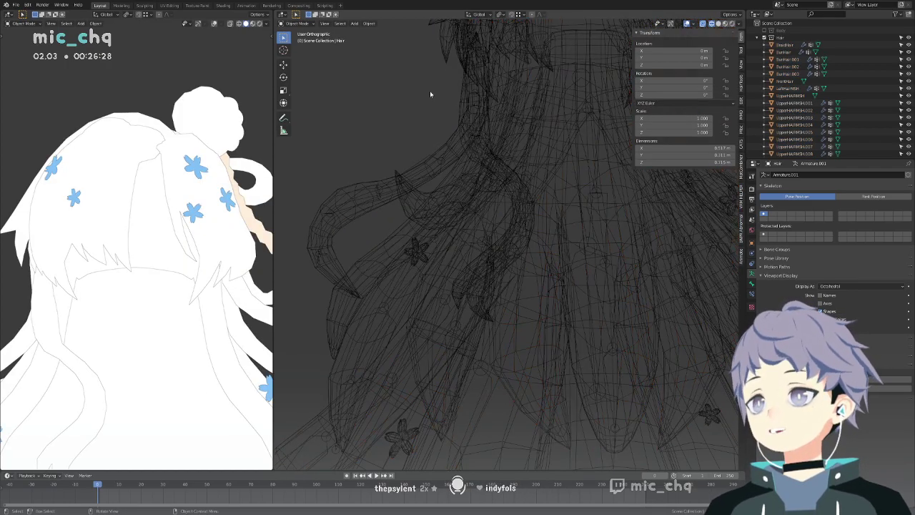
left_click(764, 31)
left_click(758, 38)
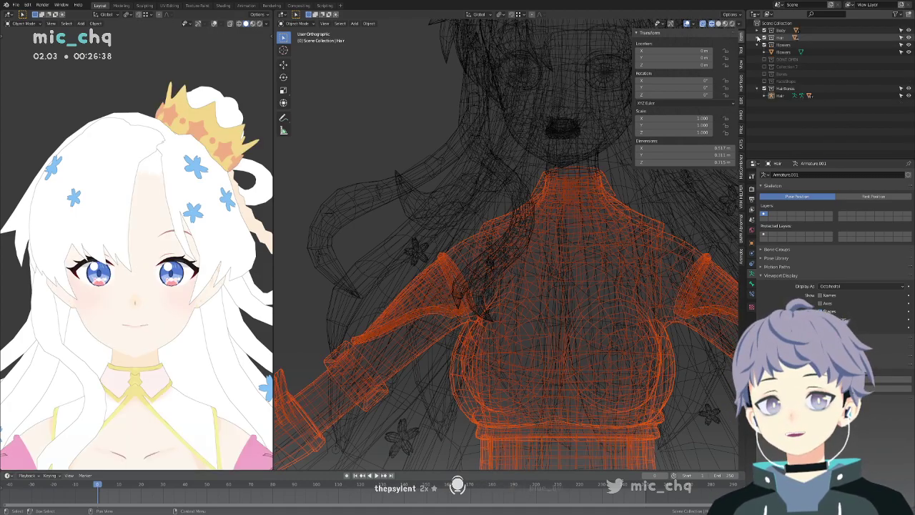
Select the FaceMSH mesh and enlarge its shape key list.
left_click(571, 138)
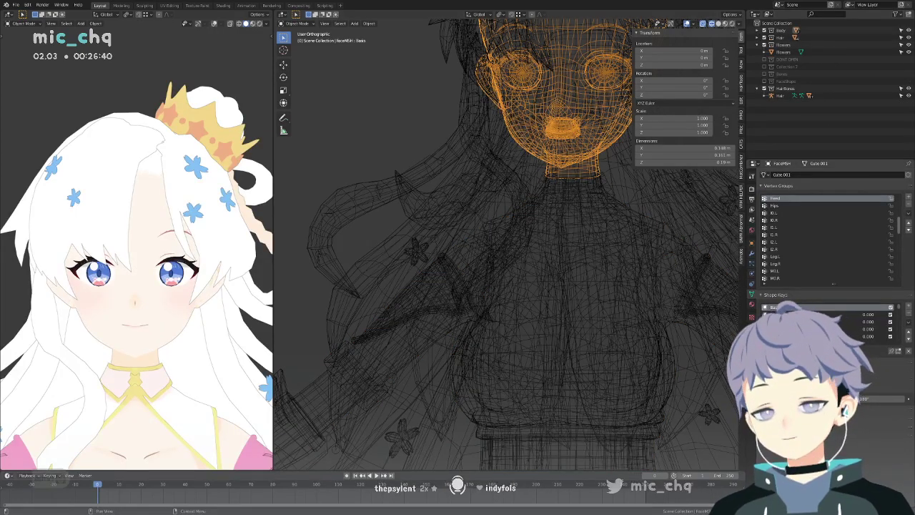
left_click_drag(834, 343, 834, 437)
mouse_move(757, 389)
left_mouse_down()
mouse_move(673, 388)
mouse_move(758, 384)
left_mouse_up()
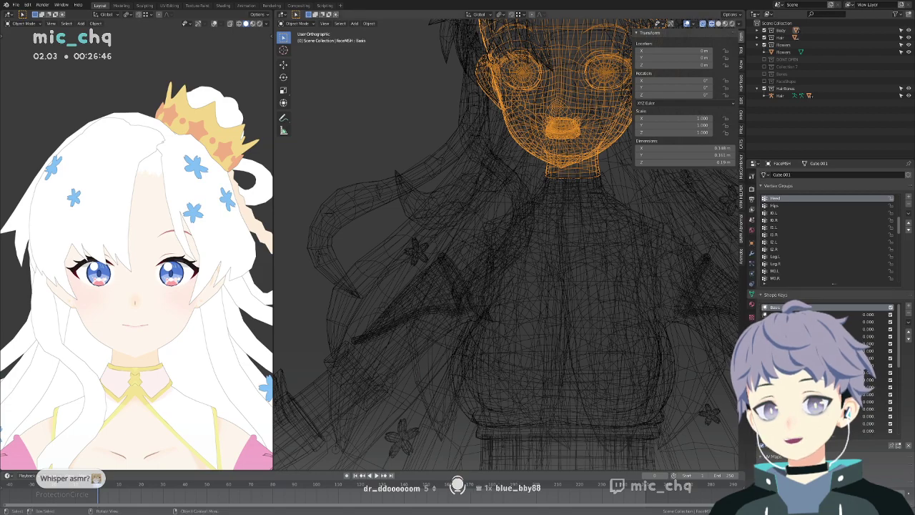
Switch the main viewport from wireframe to Material Preview and try out the face mesh's shape key values.
key("shift+z")
key("z")
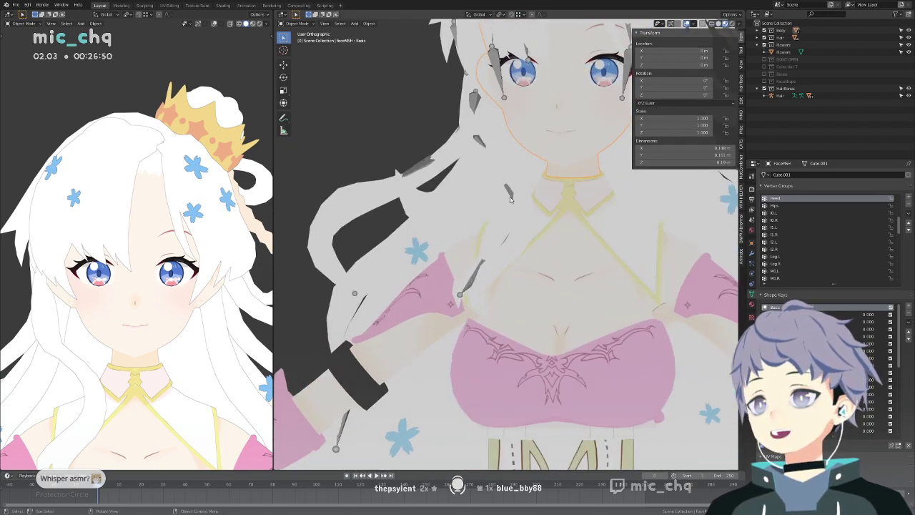
key("KP_Decimal")
scroll(530, 296, "up", 2)
middle_click_drag(529, 296, 573, 351, "shift")
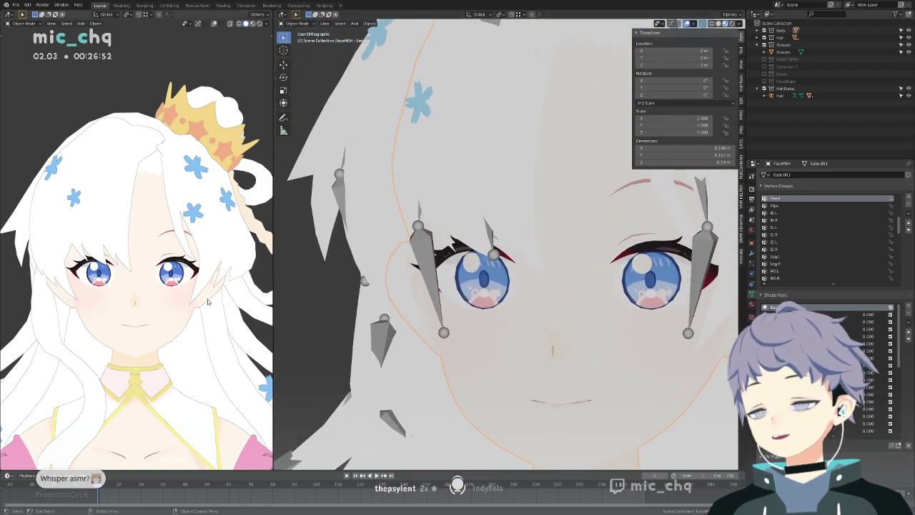
scroll(153, 292, "up", 1)
left_click_drag(866, 315, 890, 344)
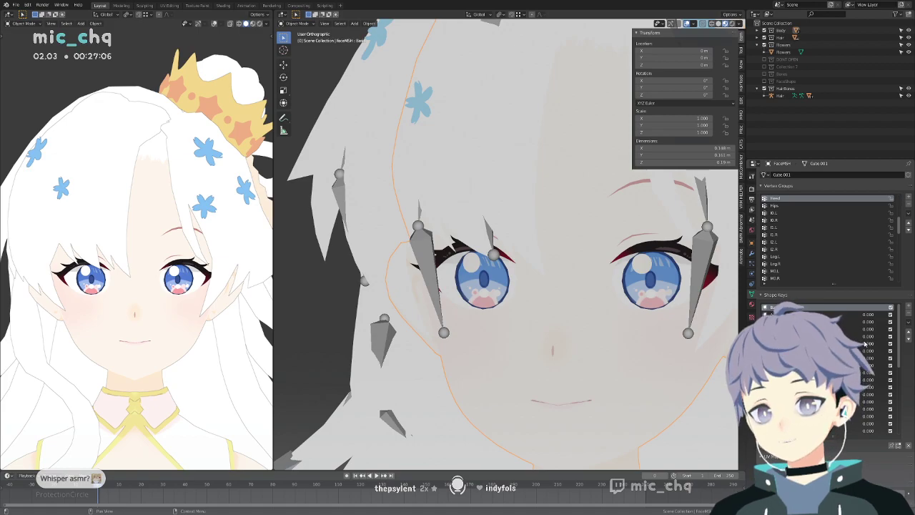
Preview more of the face mesh's shape keys, raising the angry eyebrow key to 1.000 and returning it to 0.000.
left_click_drag(891, 344, 862, 351)
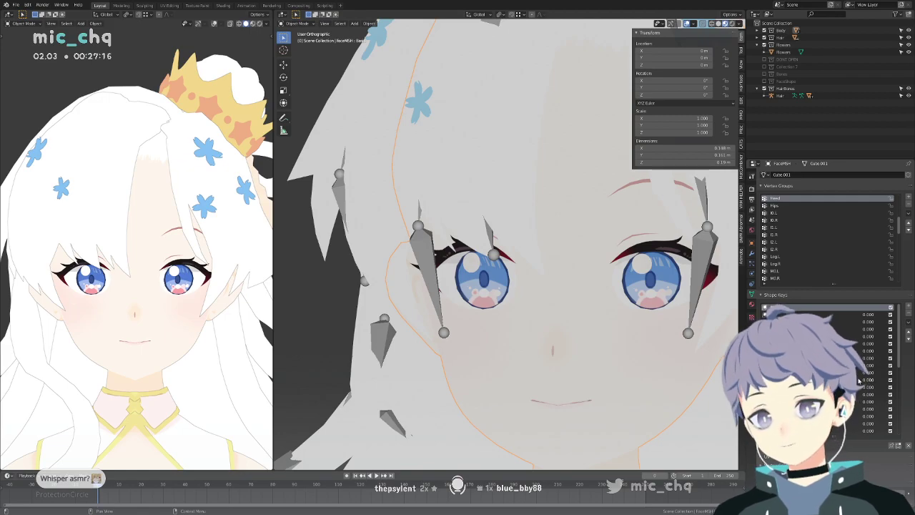
left_click_drag(869, 394, 890, 405)
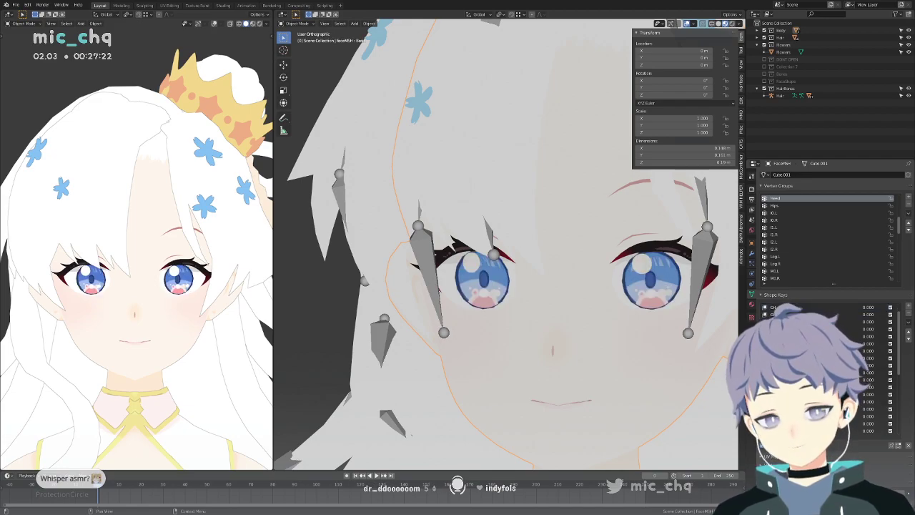
scroll(822, 368, "down", 2)
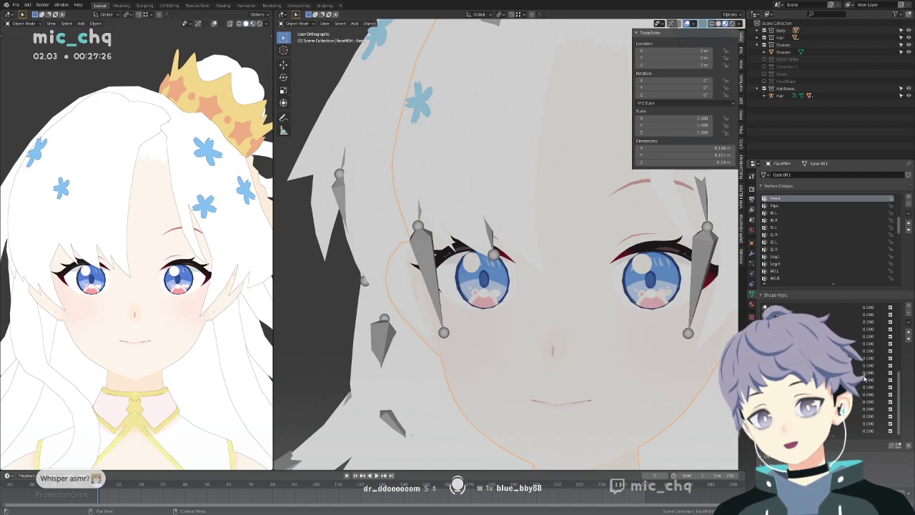
left_click_drag(862, 372, 890, 343)
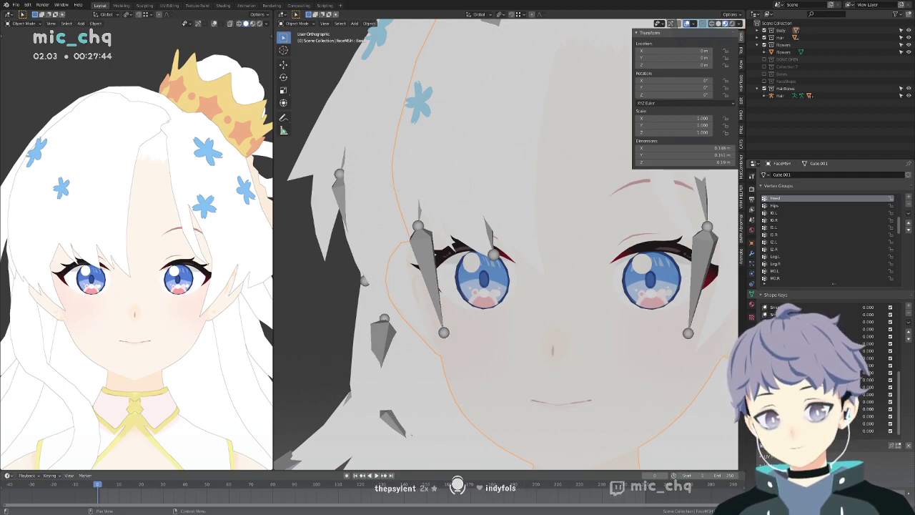
left_click_drag(871, 402, 904, 403)
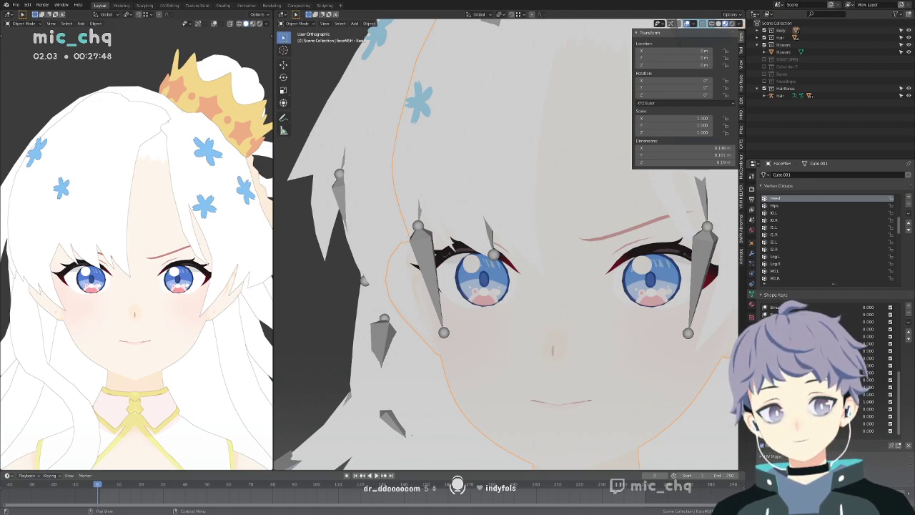
left_click_drag(887, 403, 868, 403)
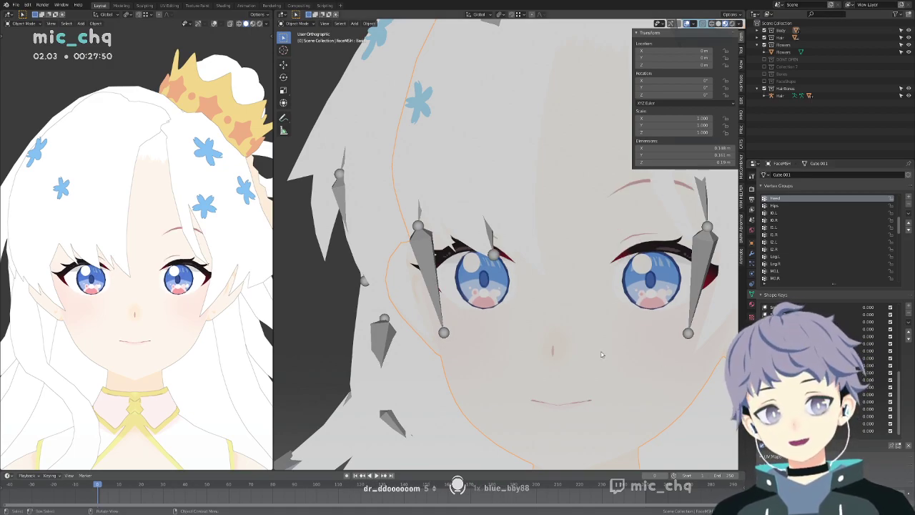
Open the file of the boy avatar in the blue jacket, leave Edit Mode, and view him from the front.
left_click(21, 6)
left_click(22, 20)
left_click(469, 270)
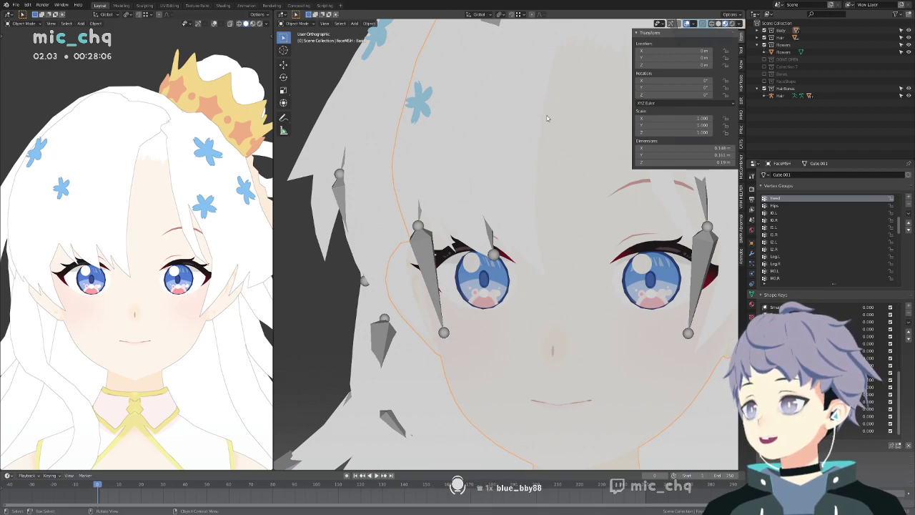
key("alt+Tab")
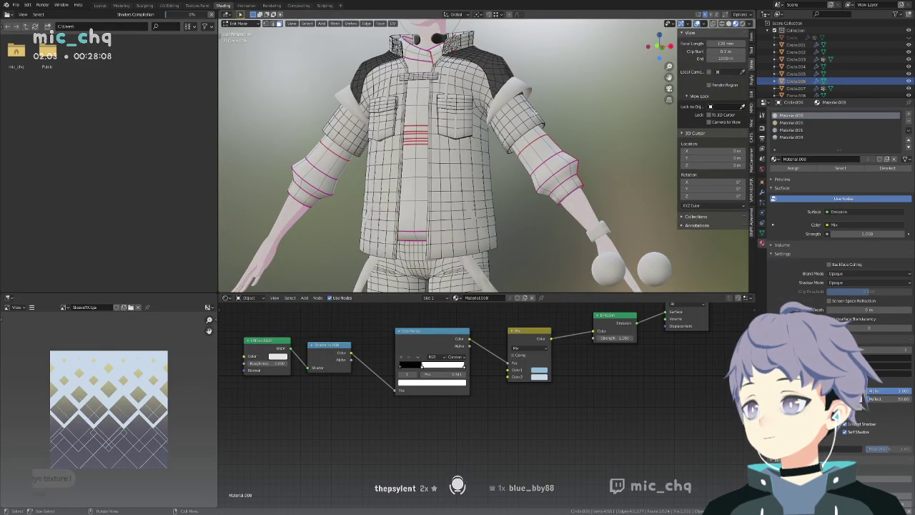
scroll(534, 112, "down", 2)
middle_click_drag(442, 86, 480, 176, "shift")
key("Tab")
key("KP_1")
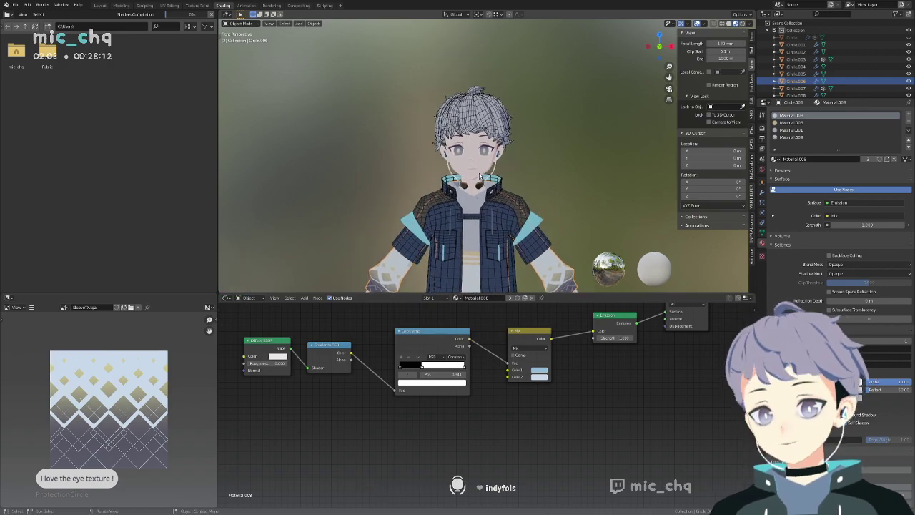
Switch to the Layout workspace, select all visible objects, and show the object properties.
key("alt+Tab")
scroll(386, 256, "down", 2)
scroll(386, 256, "down", 2)
key("a")
scroll(434, 104, "down", 3)
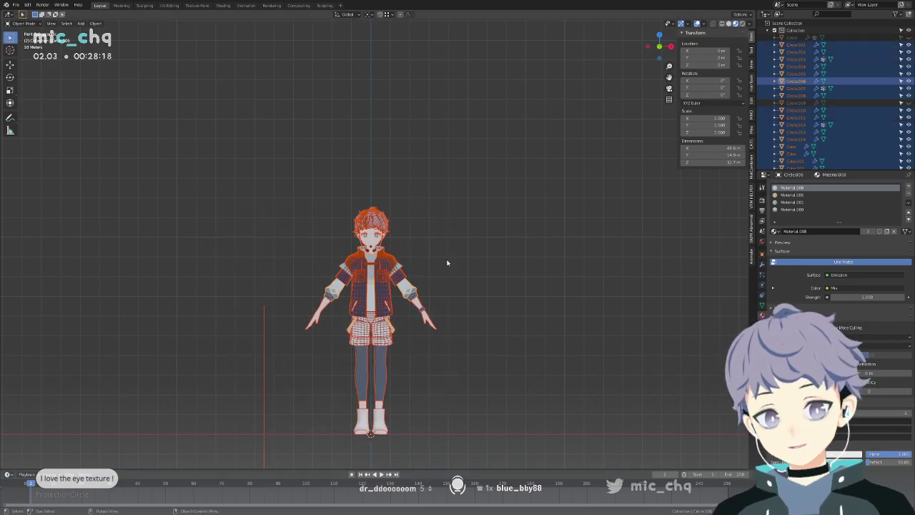
scroll(447, 263, "up", 3)
left_click(762, 254)
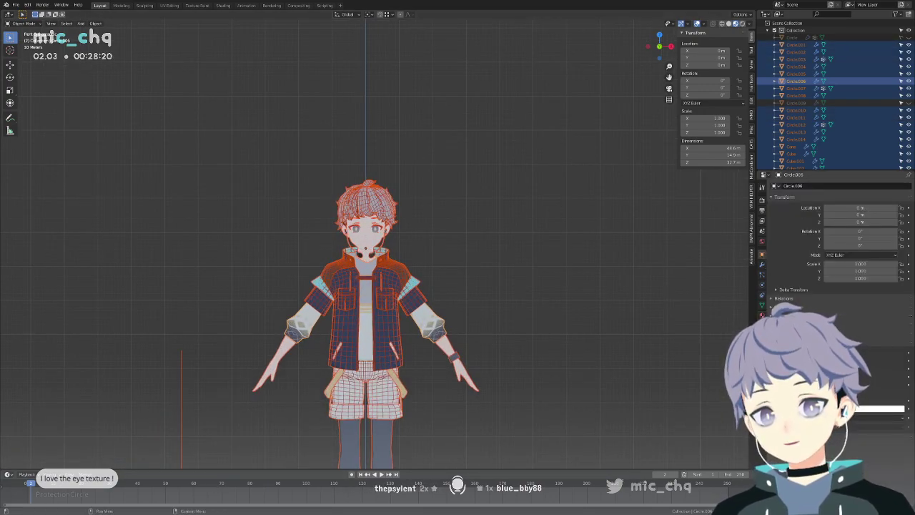
Turn off the wireframe display on the hair, the jacket's shoulder pieces, and the jacket body.
left_click(396, 206)
scroll(386, 244, "up", 6)
left_click(828, 367)
left_click(484, 388)
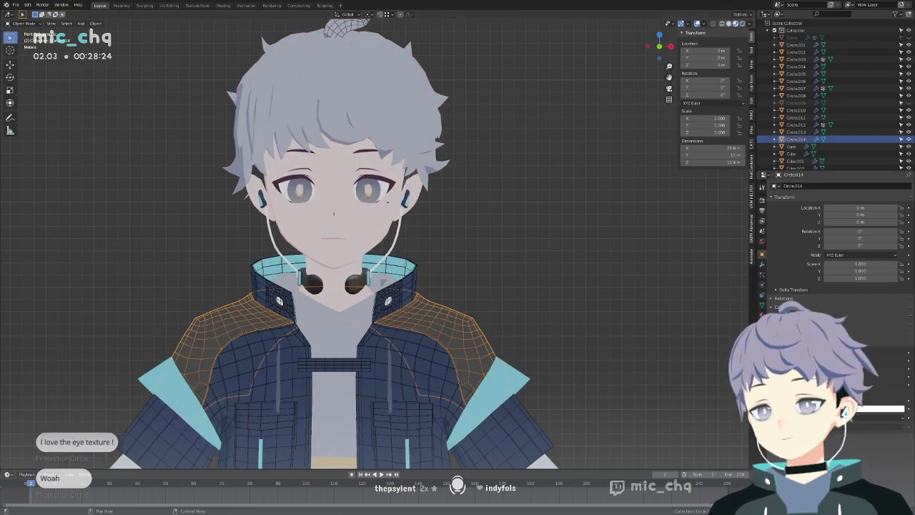
left_click(484, 388)
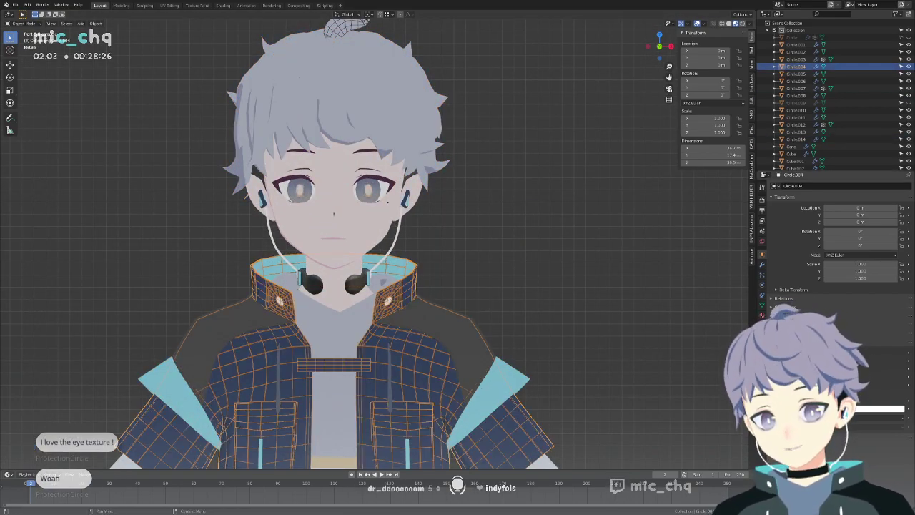
left_click(828, 367)
middle_click_drag(354, 311, 352, 233, "shift")
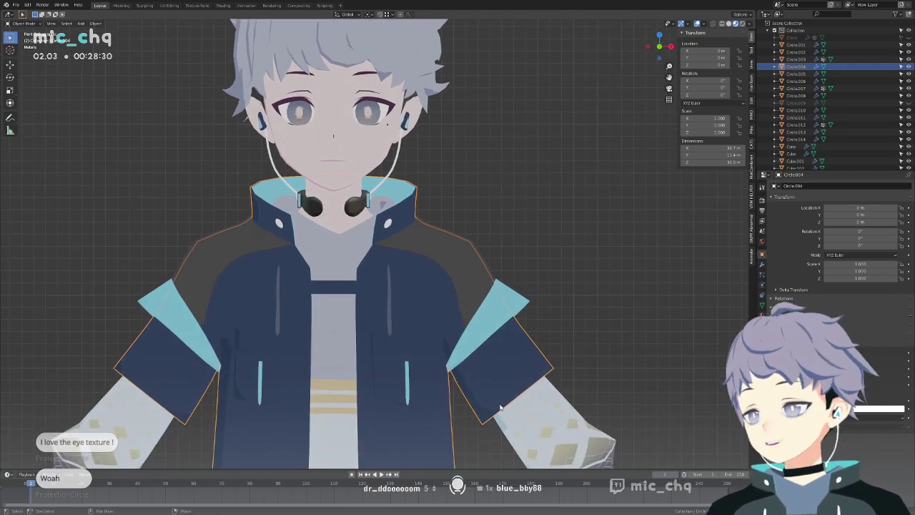
middle_click_drag(496, 405, 481, 323, "shift")
left_click(522, 336)
middle_click_drag(299, 39, 322, 218, "shift")
Select the face mesh, show its vertex group and shape key properties, and put it in Edit Mode.
left_click(322, 218)
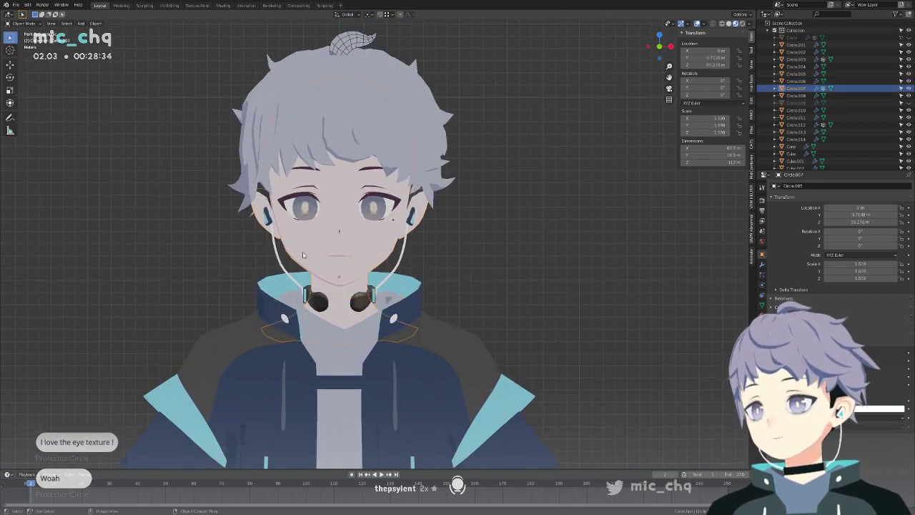
left_click(762, 305)
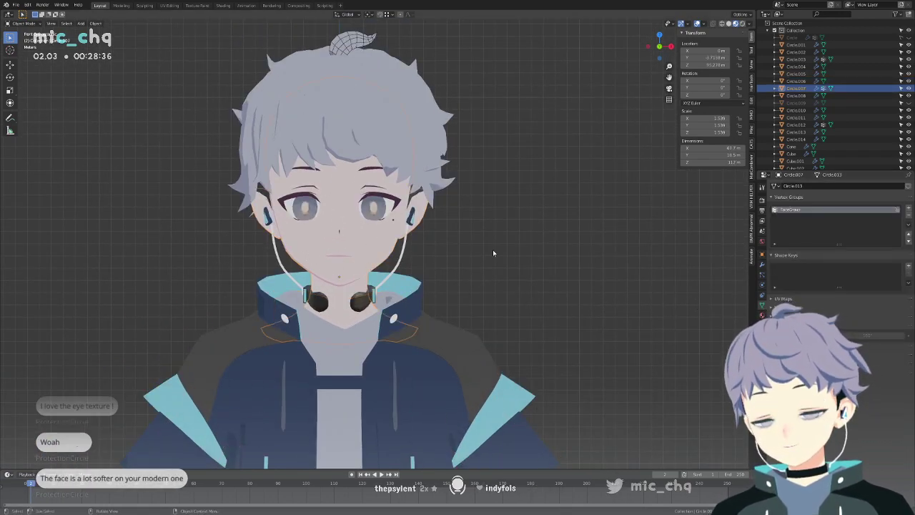
scroll(439, 238, "up", 5)
middle_click_drag(438, 237, 444, 271, "shift")
middle_click_drag(444, 272, 419, 274)
key("Tab")
key("ctrl+Tab")
left_click(362, 269)
key("Tab")
middle_click_drag(362, 268, 389, 263)
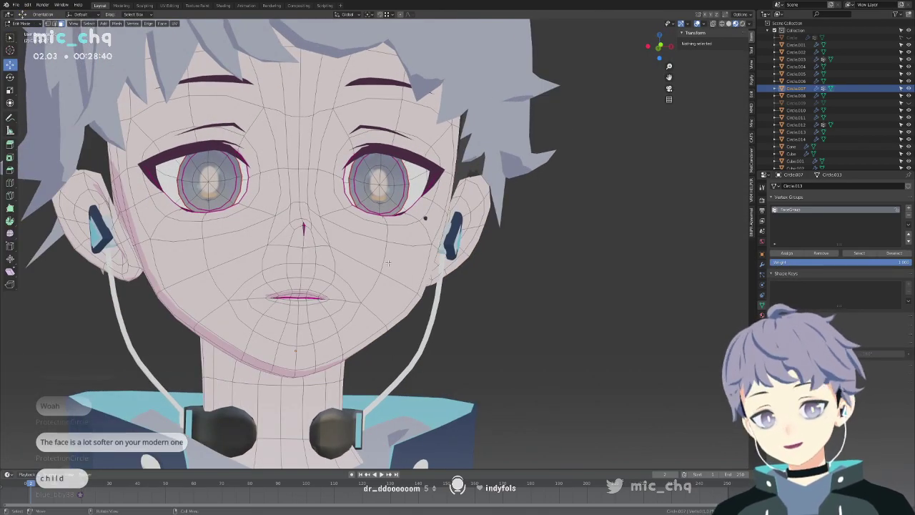
Examine the face topology around the eyes, nose and mouth, and return the mesh to Object Mode.
key("Tab")
key("Tab")
middle_click_drag(321, 263, 335, 281)
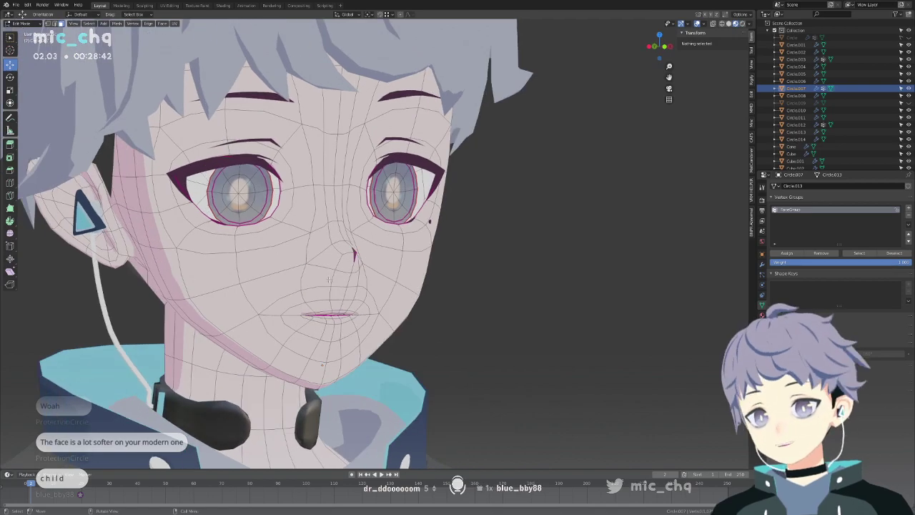
key("KP_1")
scroll(378, 294, "up", 3)
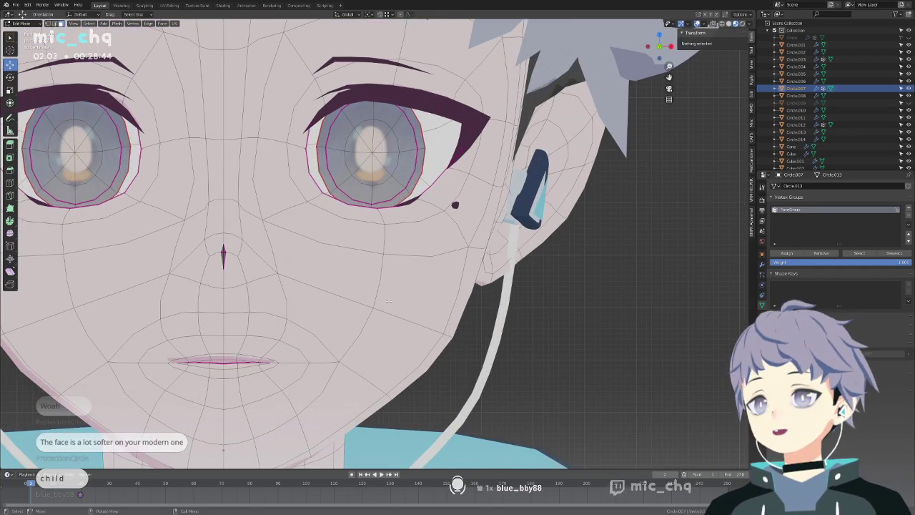
middle_click_drag(387, 339, 417, 239, "shift")
key("ctrl+Tab")
left_click(378, 249)
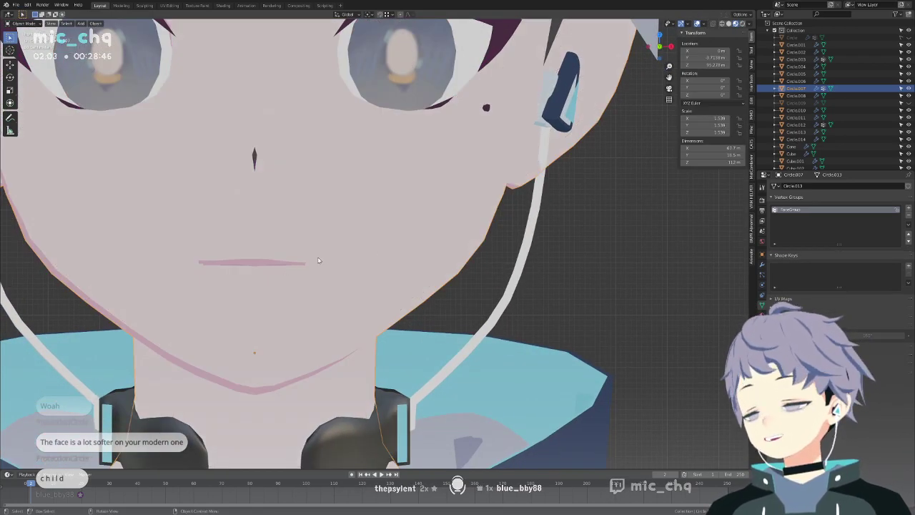
Add a Basis and five more shape keys to the face mesh.
left_click(908, 266)
left_click(908, 266)
left_click(908, 266)
left_click(908, 266)
left_click(908, 266)
Rename the five shape keys after Basis to A, I, U, E and O.
double_click(795, 270)
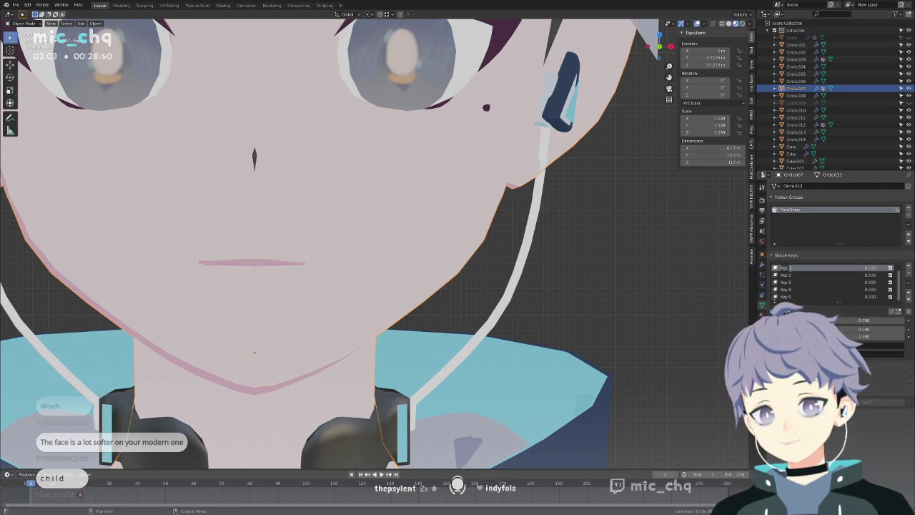
type("A")
key("Return")
left_click(792, 276)
double_click(791, 275)
key("BackSpace")
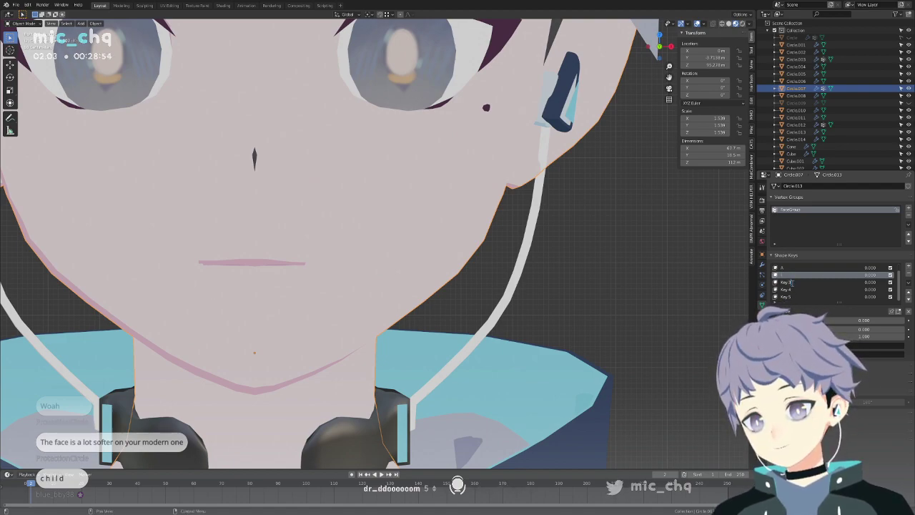
key("Return")
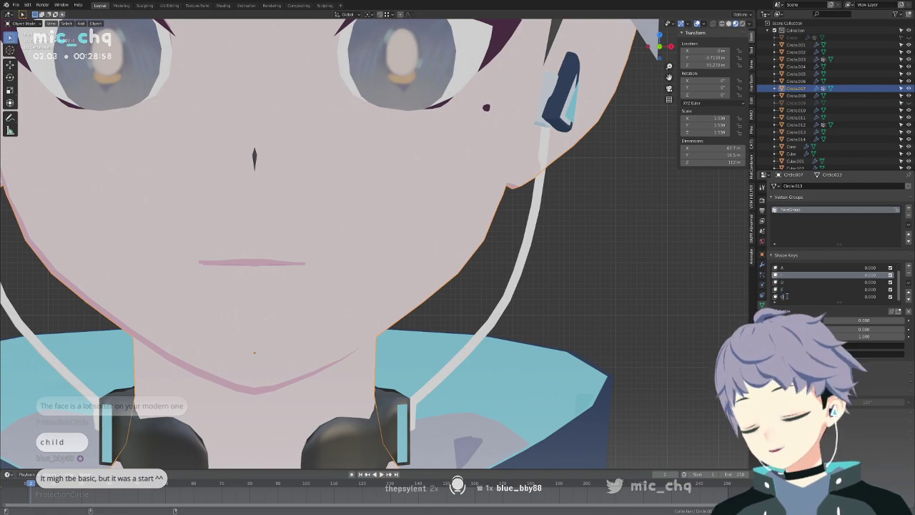
Put the face mesh in Sculpt Mode, enlarge the brush radius, and make the A shape key active.
left_click(796, 269)
middle_click_drag(406, 230, 562, 321, "shift")
key("ctrl+Tab")
left_click(446, 275)
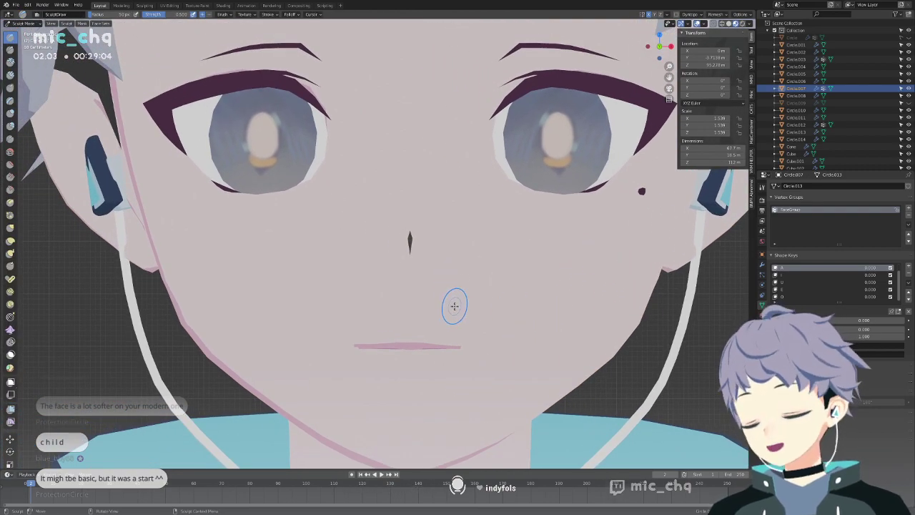
key("bracketright")
key("bracketright")
key("bracketright")
key("bracketright")
key("bracketright")
key("bracketright")
key("bracketright")
key("bracketright")
key("bracketright")
key("bracketright")
key("bracketright")
key("bracketright")
key("bracketright")
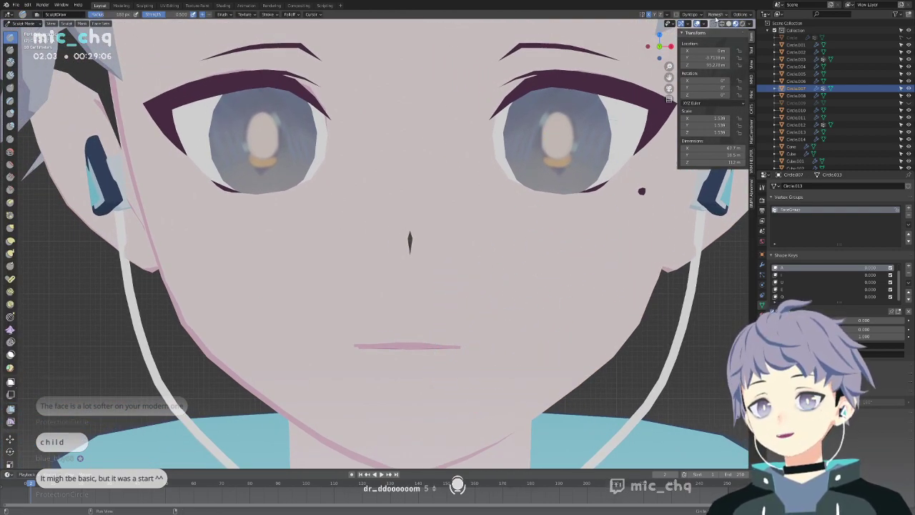
left_click(817, 275)
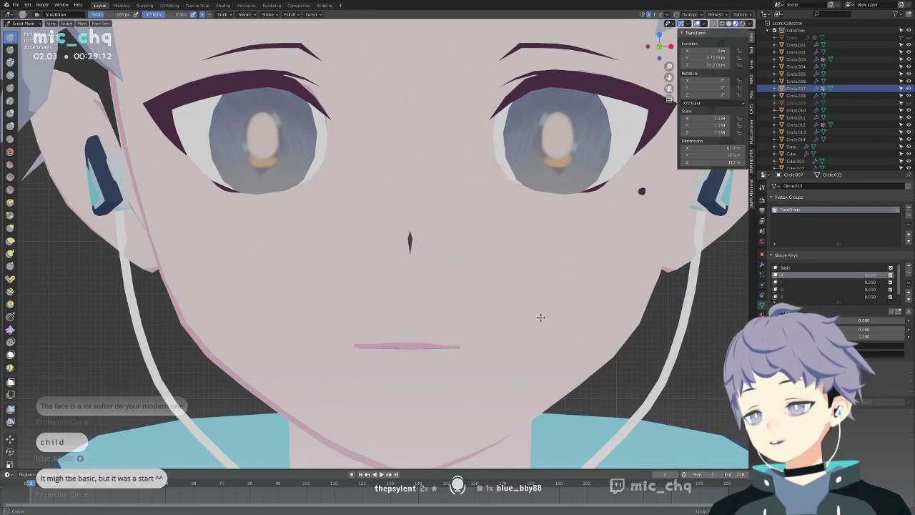
key("ctrl+Tab")
left_click(413, 341)
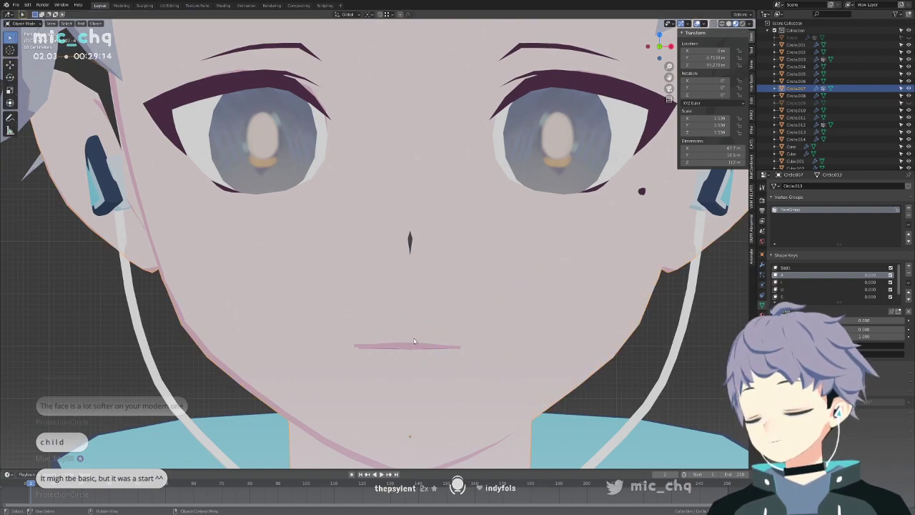
key("Tab")
key("ctrl+Tab")
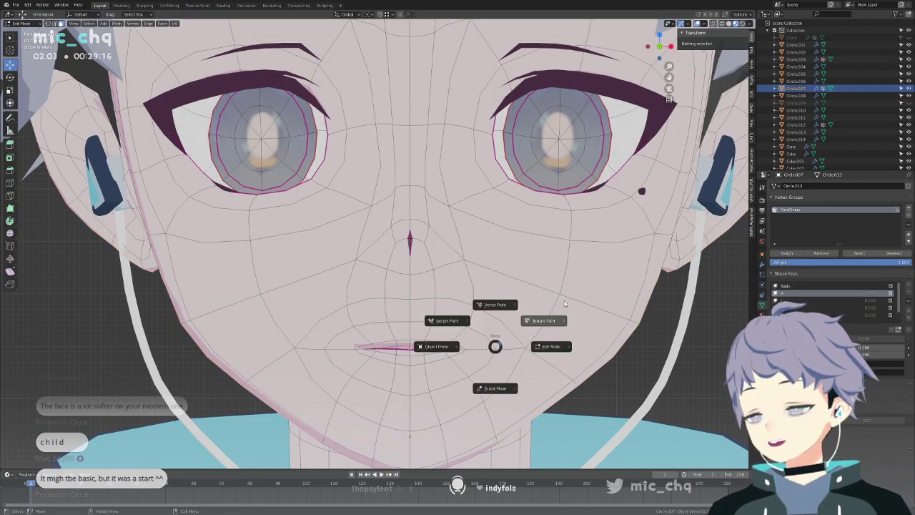
left_click(565, 304)
key("ctrl+Tab")
left_click(470, 388)
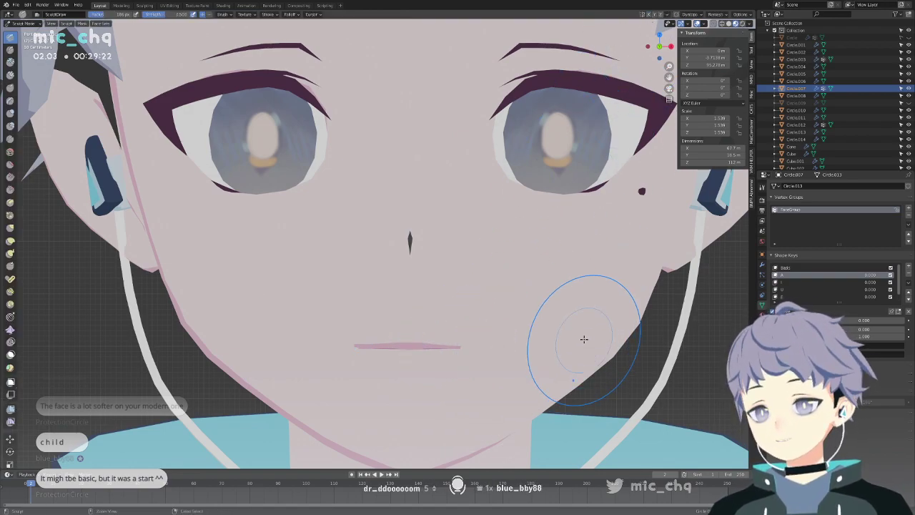
Set the A shape key's value to 1.000 and widen the mouth's corners with the Grab brush.
left_click(809, 268)
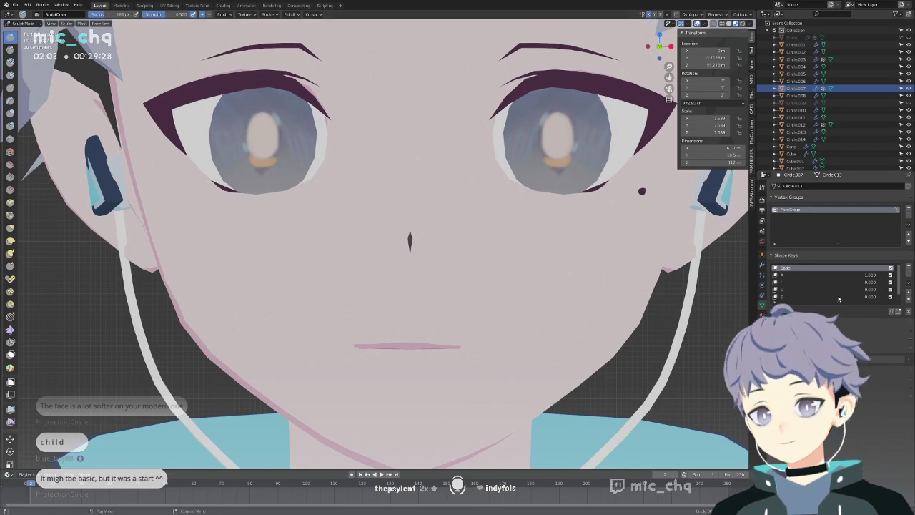
left_click(810, 276)
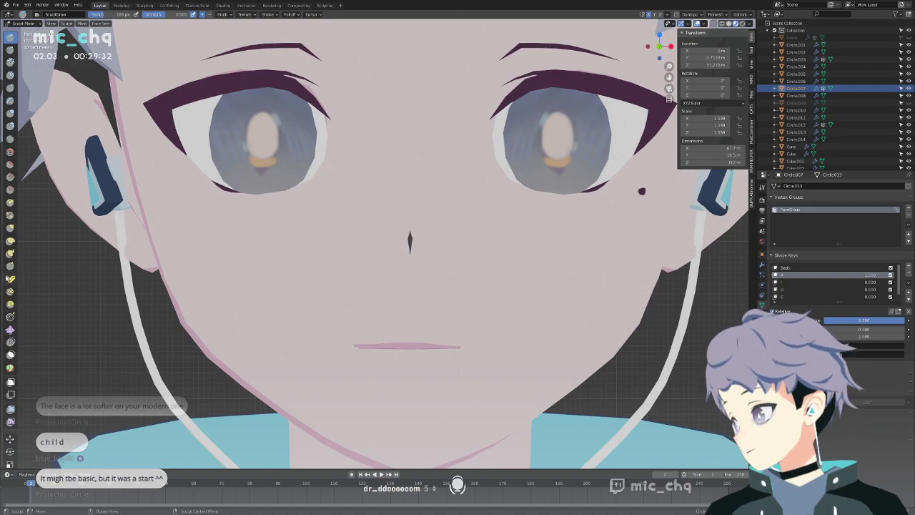
left_click(10, 227)
mouse_move(471, 349)
left_mouse_down()
mouse_move(544, 348)
mouse_move(562, 336)
mouse_move(565, 316)
mouse_move(563, 328)
mouse_move(472, 382)
mouse_move(416, 368)
mouse_move(421, 341)
left_mouse_up()
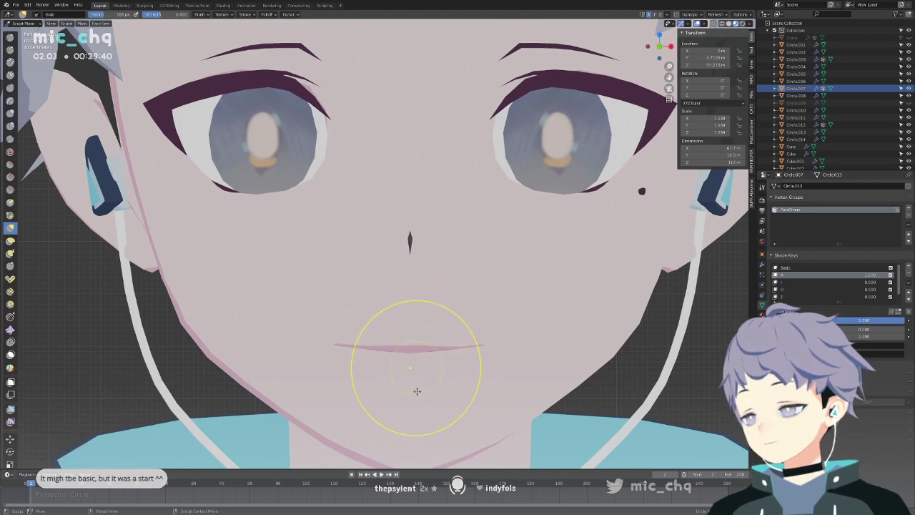
Undo a trial Grab pull on the lower lip and raise the face mesh's subdivision level.
mouse_move(424, 414)
left_mouse_down()
mouse_move(437, 404)
mouse_move(431, 391)
left_mouse_up()
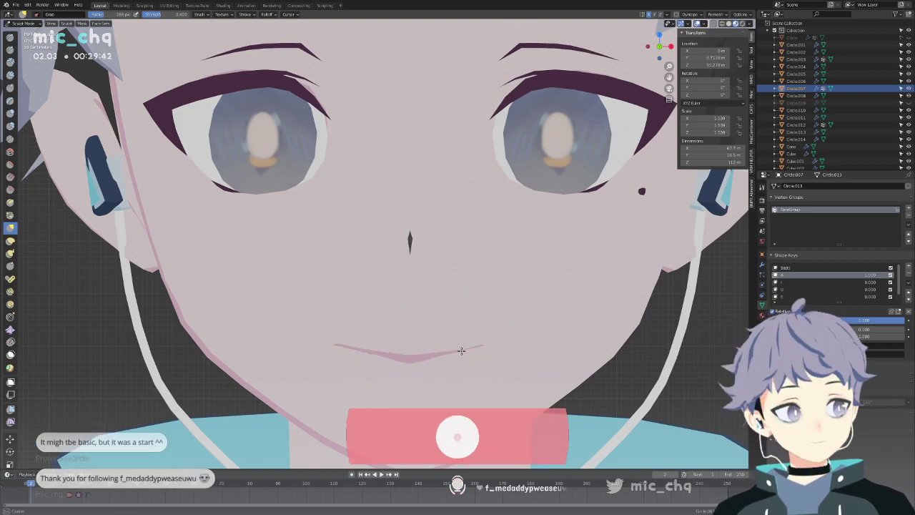
key("ctrl+z")
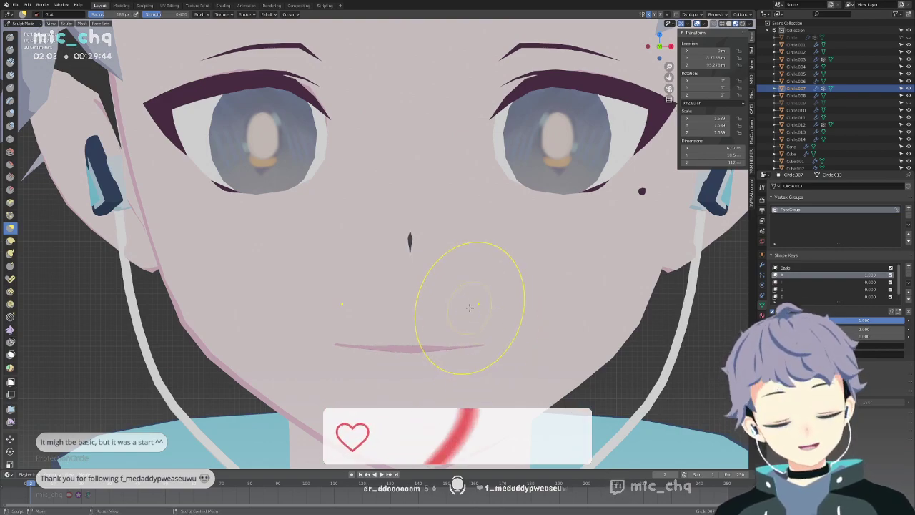
key("Page_Up")
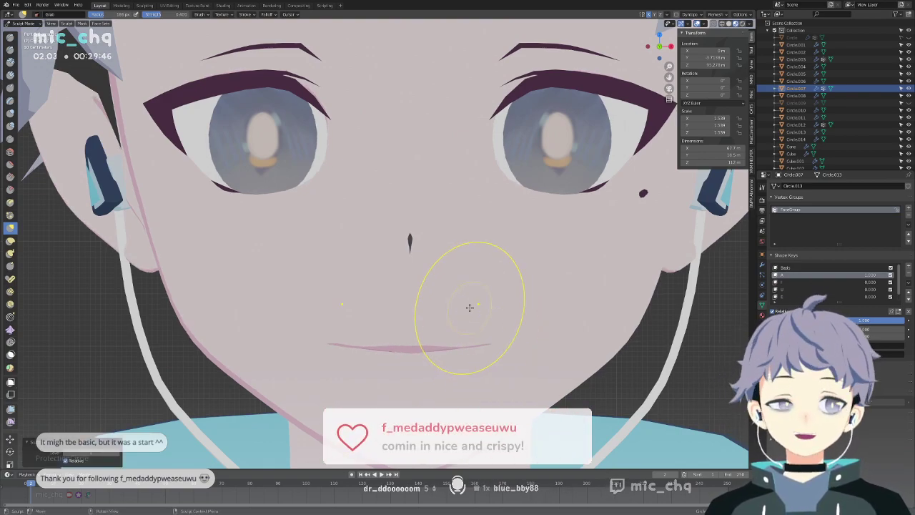
Reopen the first recent mic_chq project file and switch to the Layout workspace.
key("Home")
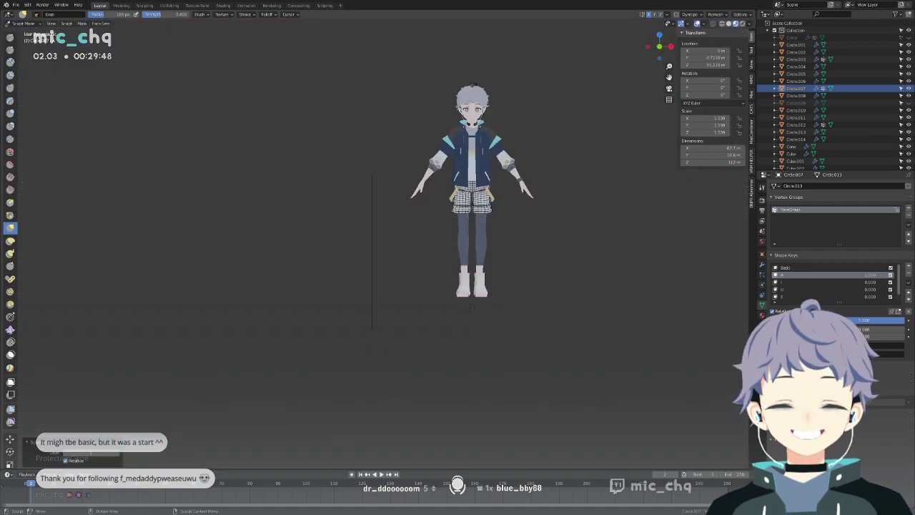
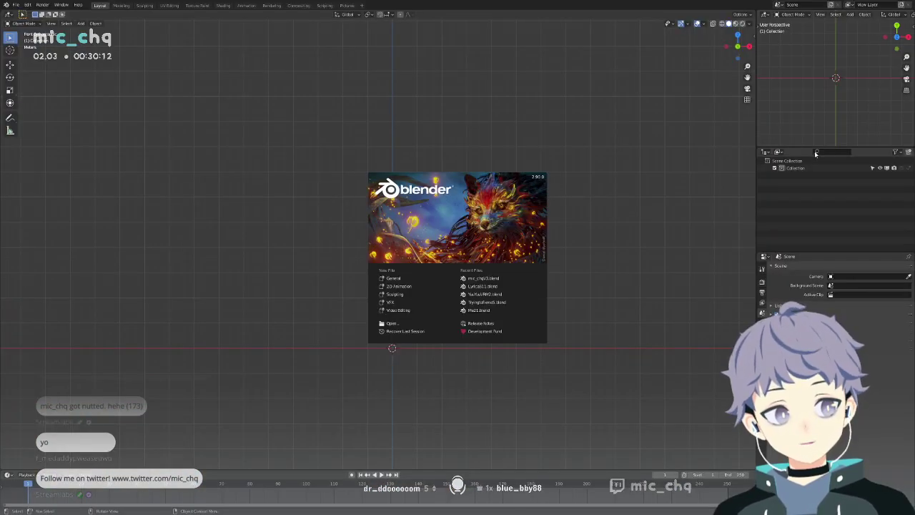
left_click(486, 277)
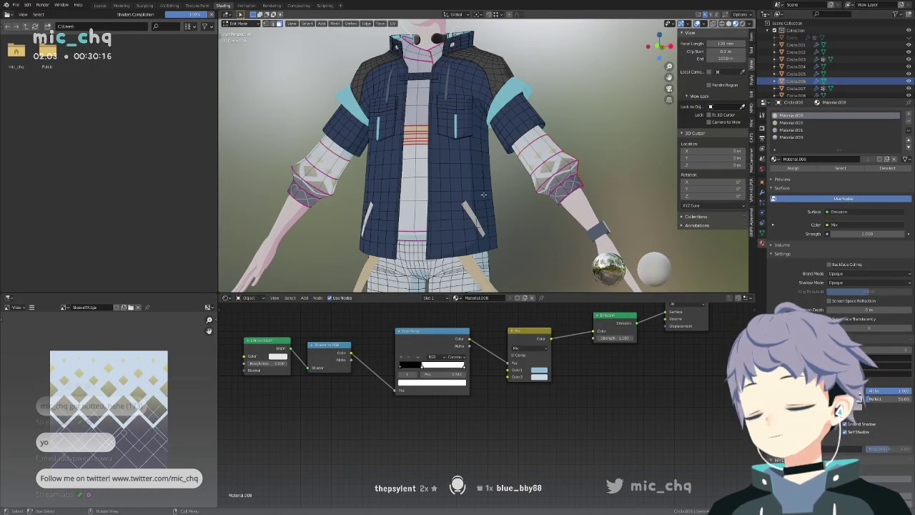
left_click(98, 6)
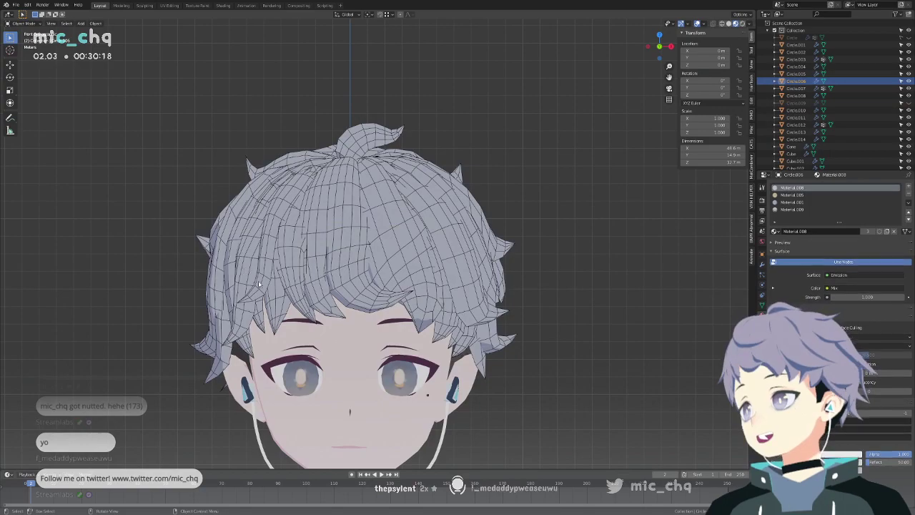
Select the boy's face mesh and keep it in Object Mode, framed on the face from the front.
left_click(398, 359)
scroll(399, 359, "up", 4)
middle_click_drag(399, 359, 408, 206, "shift")
key("ctrl+Tab")
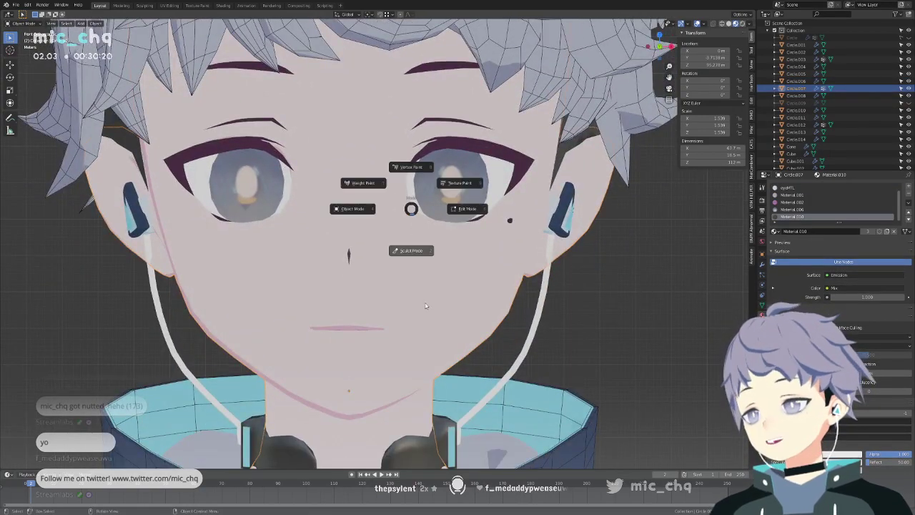
left_click(420, 284)
key("ctrl+Tab")
left_click(461, 286)
middle_click_drag(452, 318, 488, 294, "shift")
key("ctrl+Tab")
left_click(411, 295)
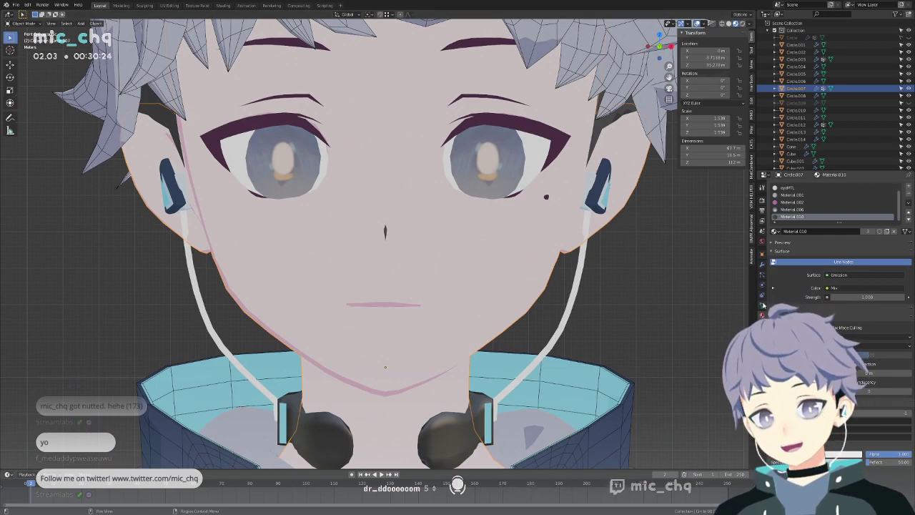
Add a Basis shape key and five further shape keys to the face mesh.
left_click(762, 306)
left_click(909, 266)
left_click(909, 266)
left_click(909, 266)
left_click(909, 266)
left_click(909, 266)
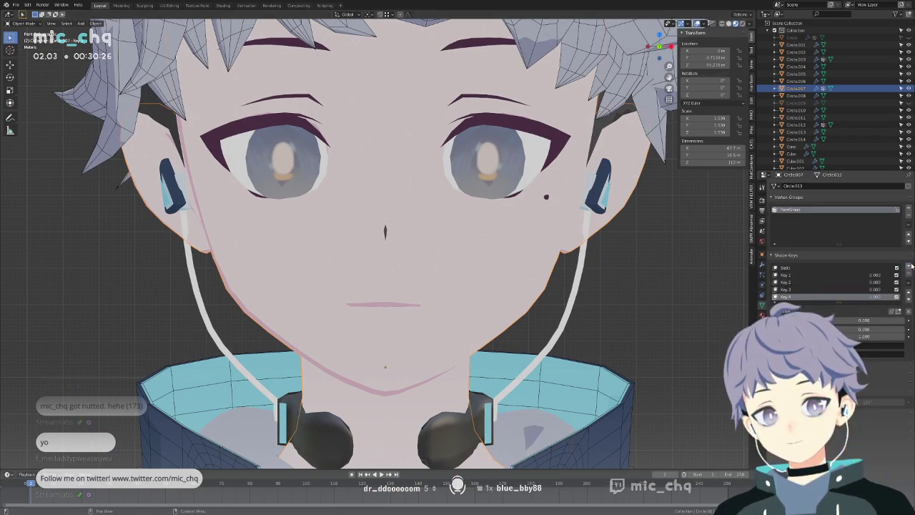
left_click(909, 266)
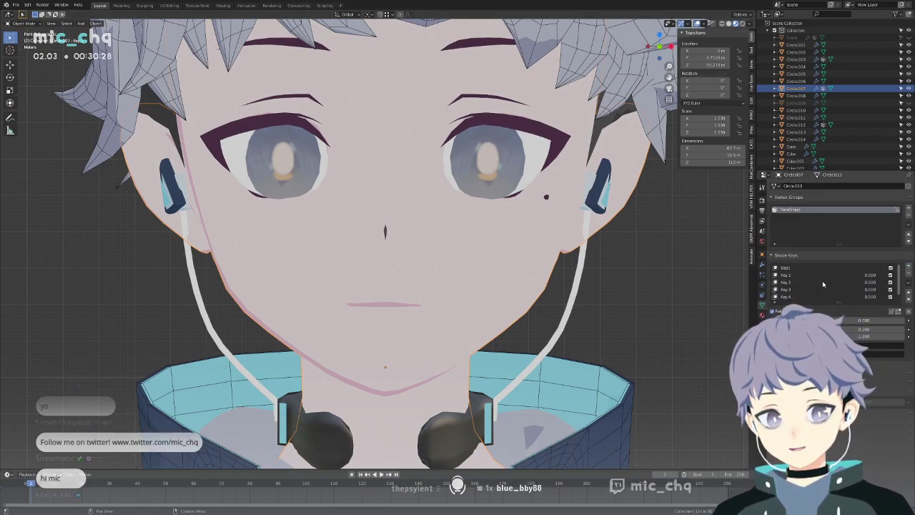
Make Key 1 active with a value of 1.000 and put the face mesh in Edit Mode.
left_click(795, 276)
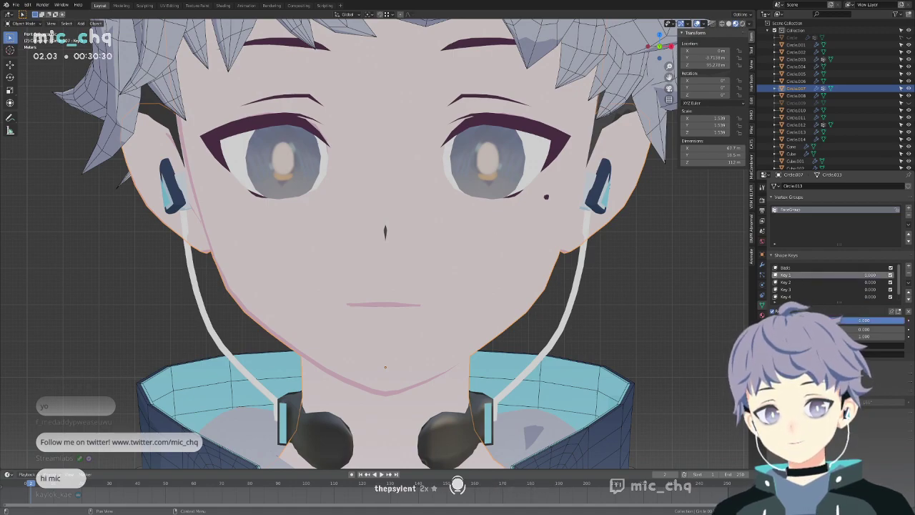
scroll(438, 286, "up", 5)
key("ctrl+Tab")
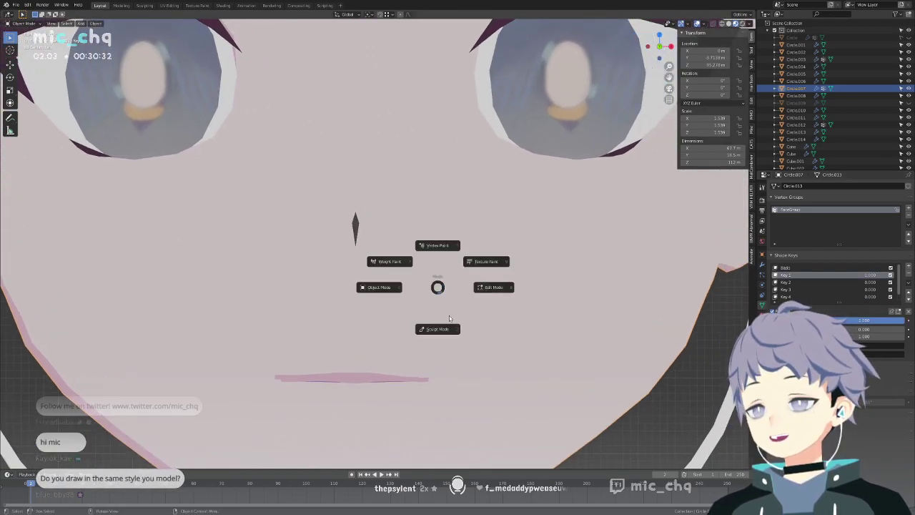
left_click(441, 352)
middle_click_drag(441, 351, 451, 303, "shift")
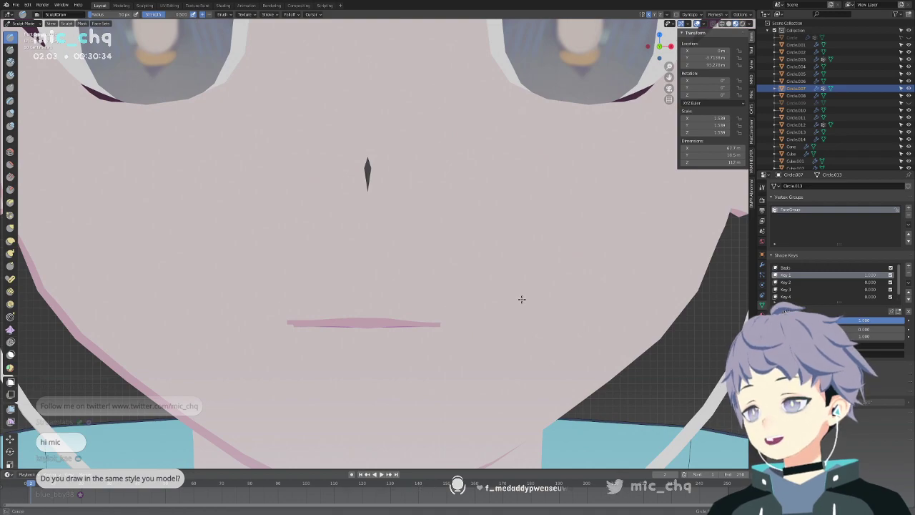
key("ctrl+Tab")
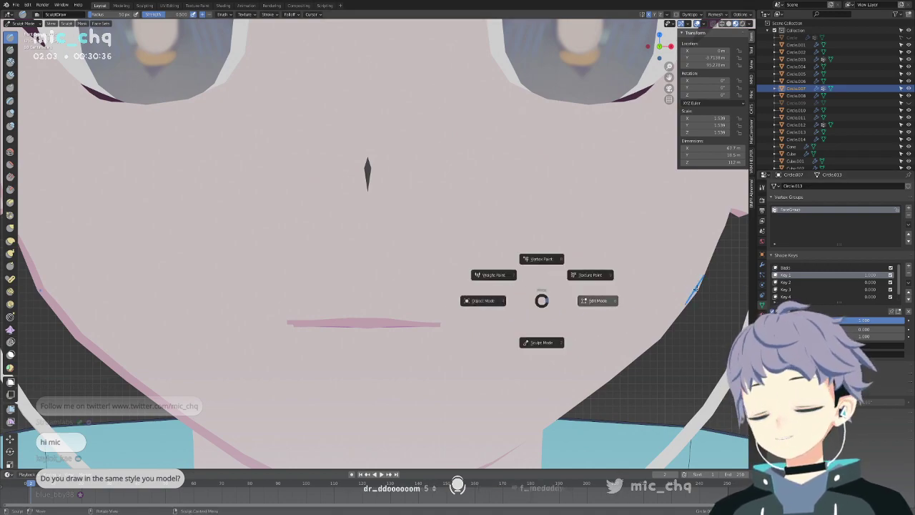
left_click(594, 300)
With proportional editing on, move and rotate the faces beside the mouth corners outward and upward into a smile.
left_click(461, 309)
key("ctrl+z")
key("ctrl+shift+z")
key("g")
left_click(576, 285)
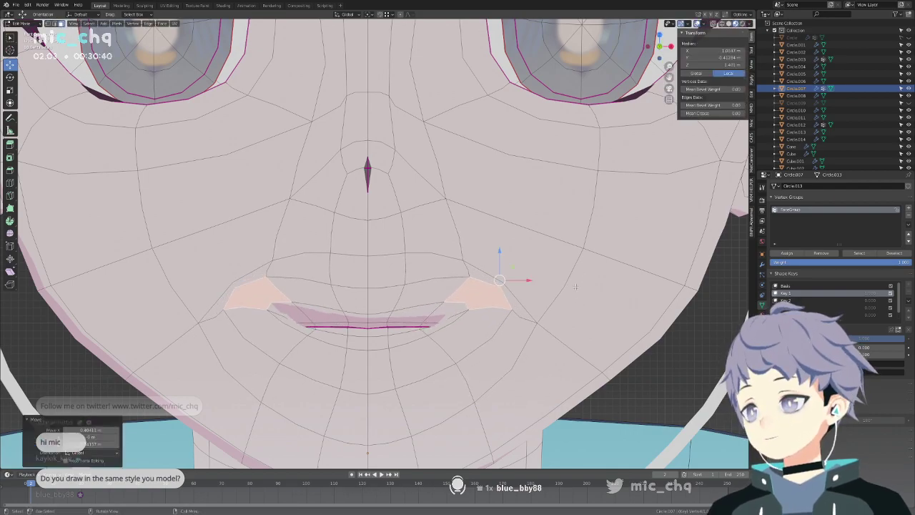
key("ctrl+z")
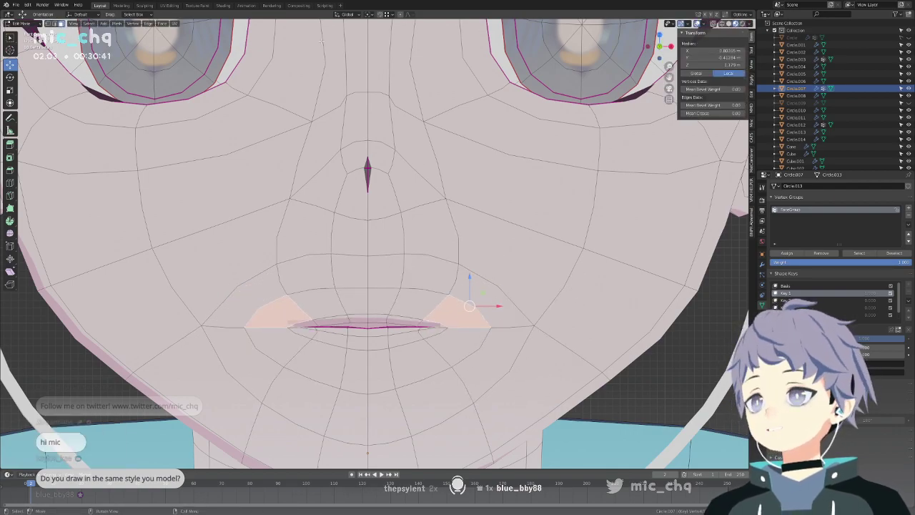
left_click(411, 15)
key("g")
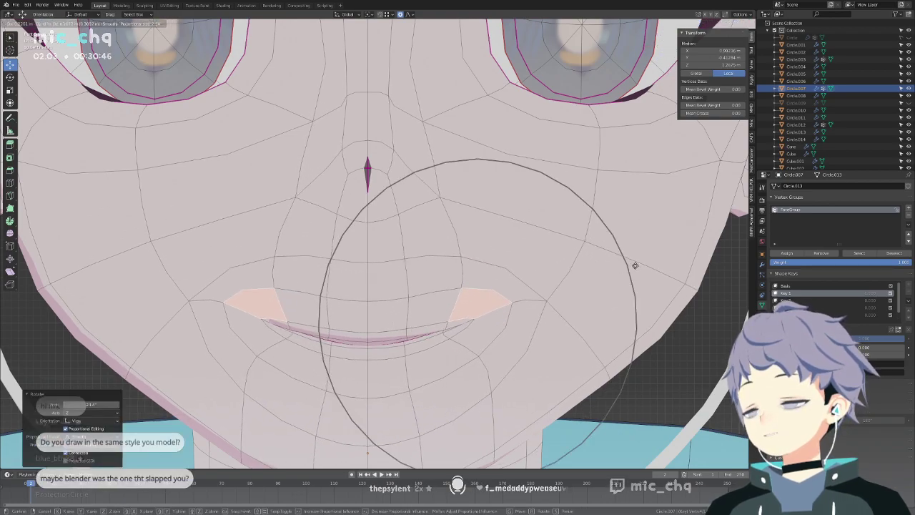
left_click(611, 277)
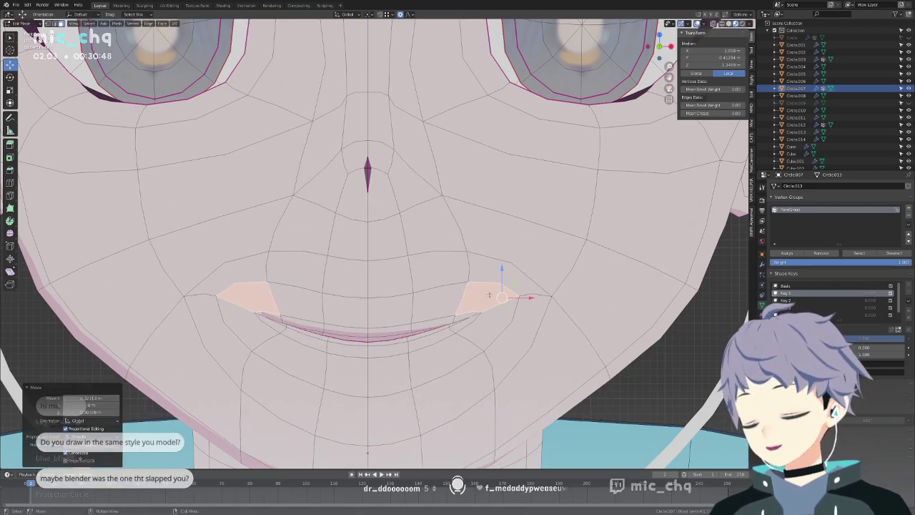
Pull the faces below the lower lip down with proportional editing to open the mouth in Key 1.
left_click(387, 361)
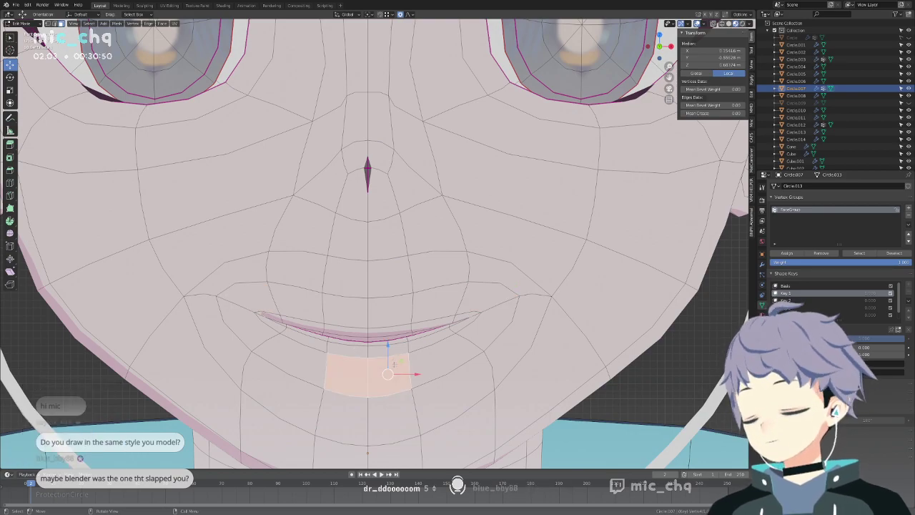
scroll(394, 364, "down", 2)
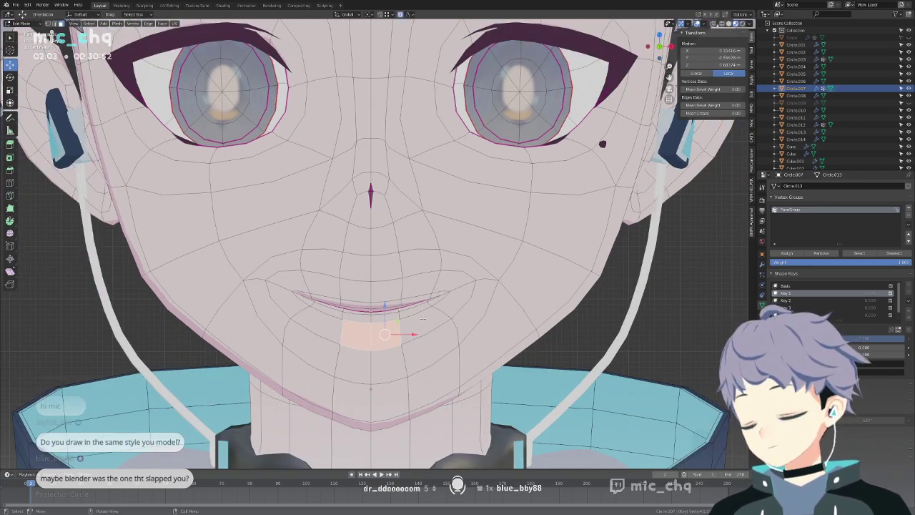
key("g")
scroll(421, 336, "up", 3)
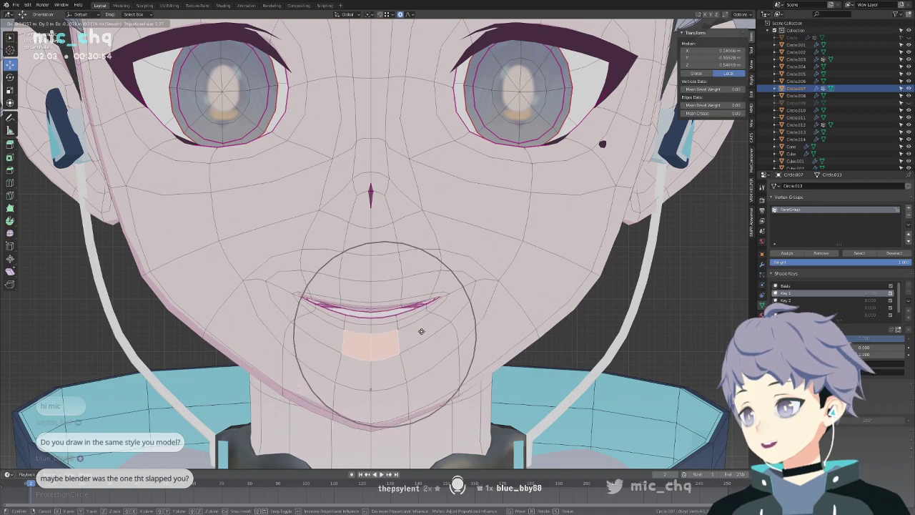
left_click(421, 337)
key("g")
left_click(420, 334)
key("g")
left_click(409, 367)
Adjust the centre faces above the upper lip and along its inner edge to shape the open mouth's top.
left_click(371, 279)
key("g")
left_click(386, 282)
left_click(368, 289)
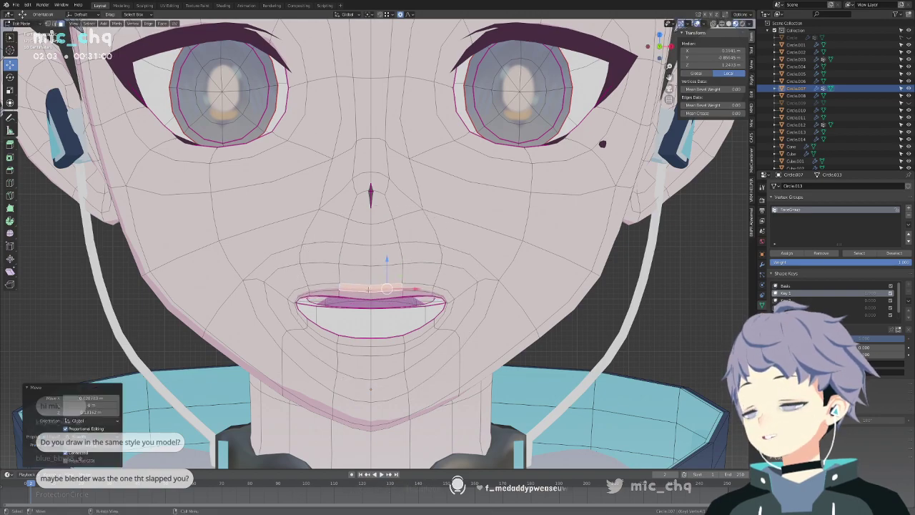
key("g")
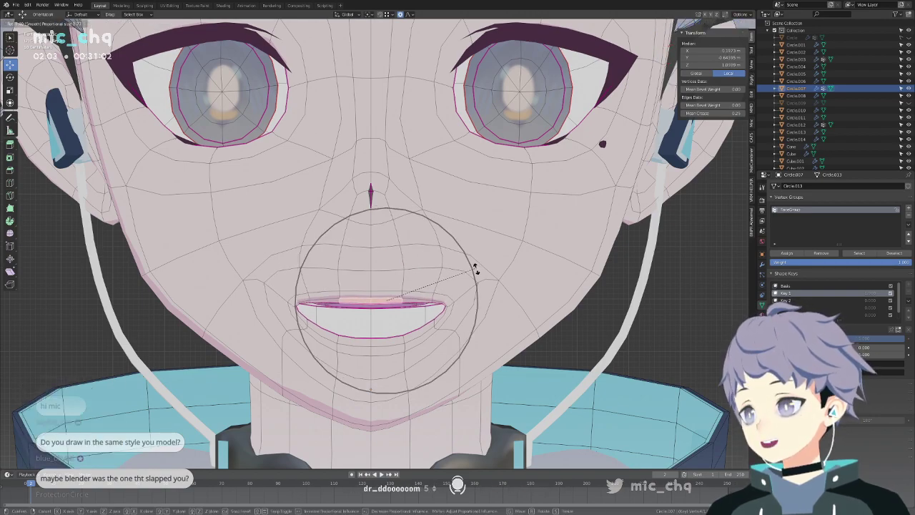
left_click(476, 266)
Pull the open mouth's corners farther outward with proportional moves.
key("g")
left_click(462, 283)
key("g")
left_click(532, 265)
key("g")
left_click(532, 259)
In side view, reposition the faces at the mouth corner and below the lower lip to correct their depth.
key("KP_3")
key("g")
left_click(454, 281)
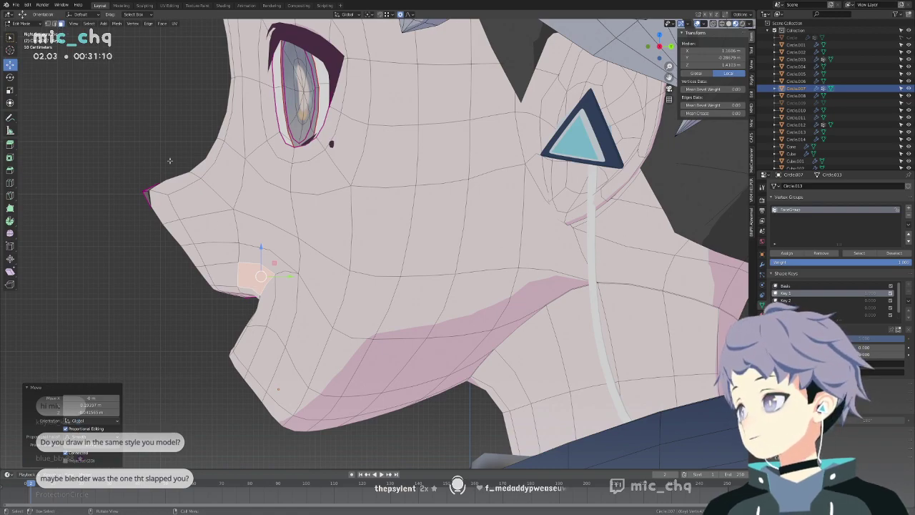
key("g")
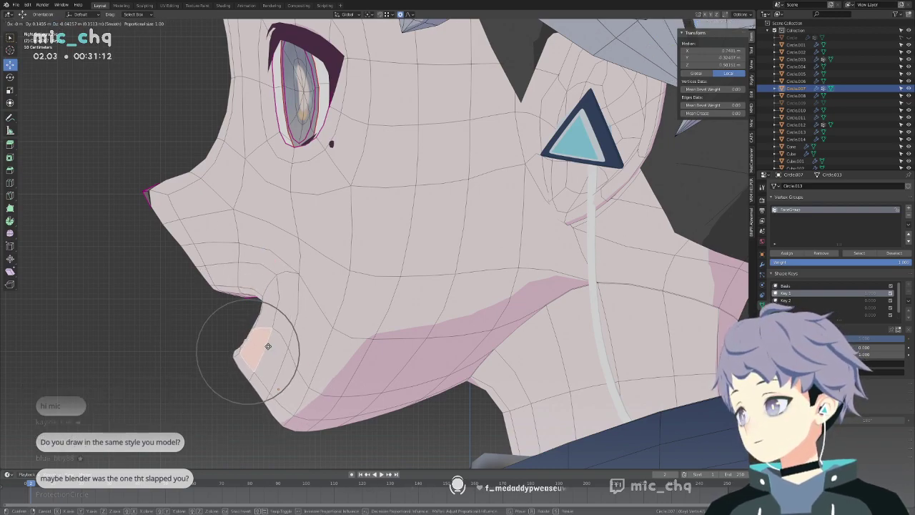
left_click(268, 346)
key("g")
left_click(247, 343)
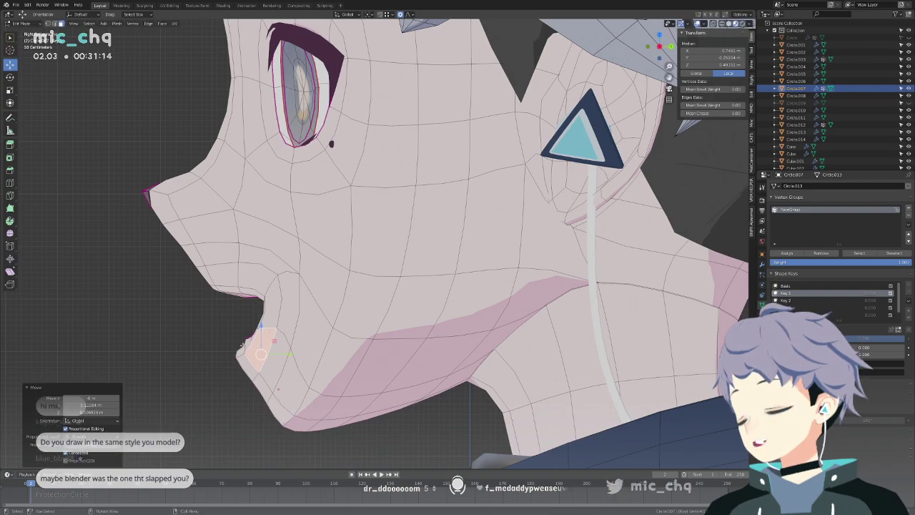
Push the inner lip faces back into the mouth along the Y axis.
key("g")
scroll(246, 325, "down", 3)
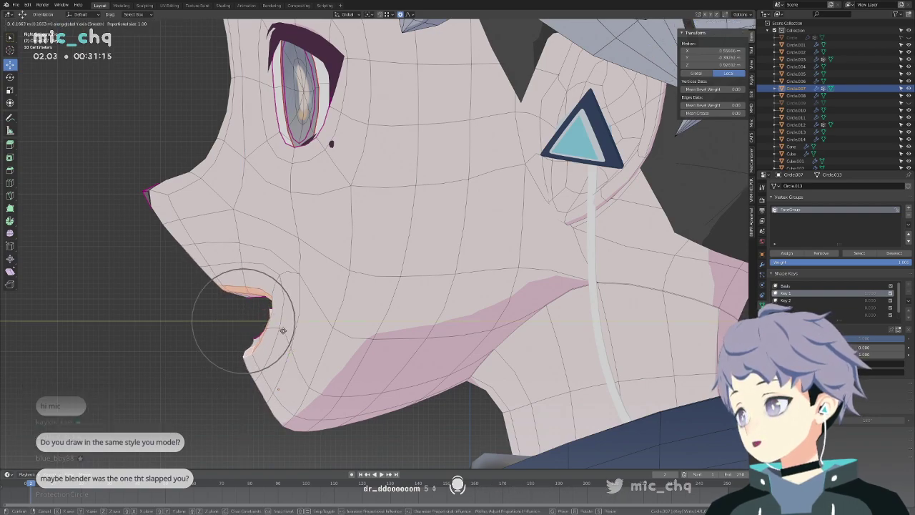
left_click(283, 331)
Select the linked white teeth geometry from the front and lower it along the Z axis.
key("KP_1")
left_click(374, 314)
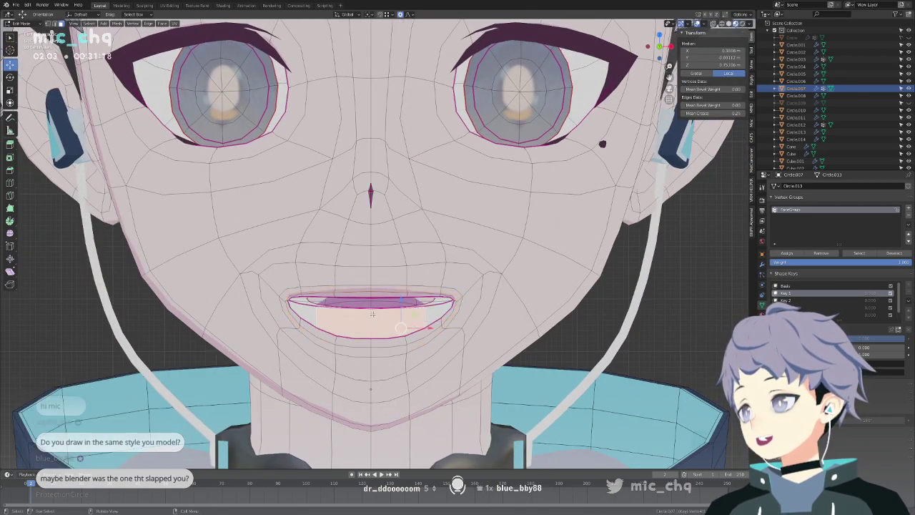
key("g")
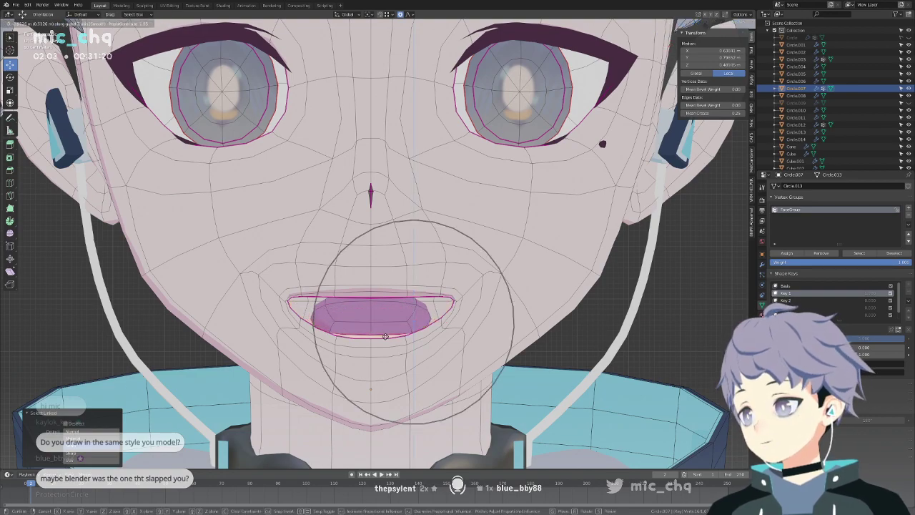
left_click(399, 315)
Move the loop inside the mouth down along Z, scale it along X, and check the mouth in Object Mode.
left_click(399, 330, "alt")
key("g")
key("z")
left_click(399, 333)
key("s")
right_click(456, 323)
key("s")
key("x")
left_click(482, 324)
key("Tab")
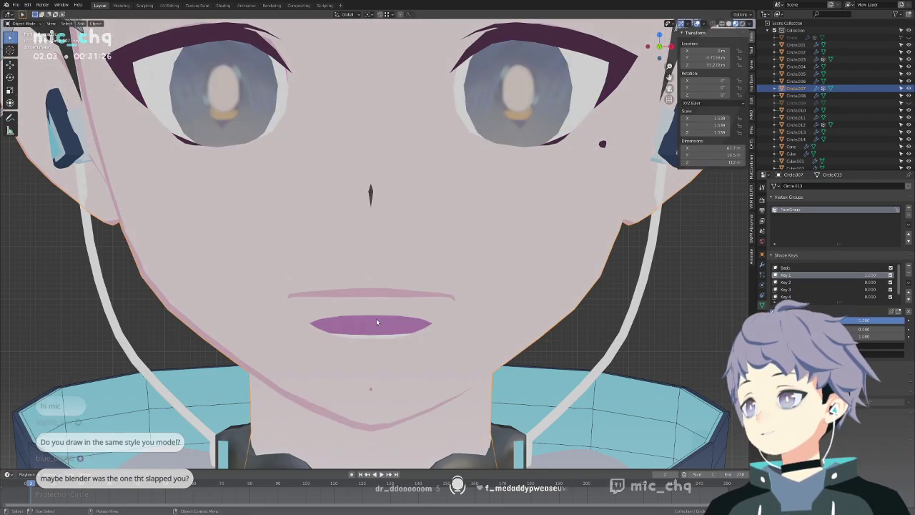
middle_click_drag(395, 303, 319, 310)
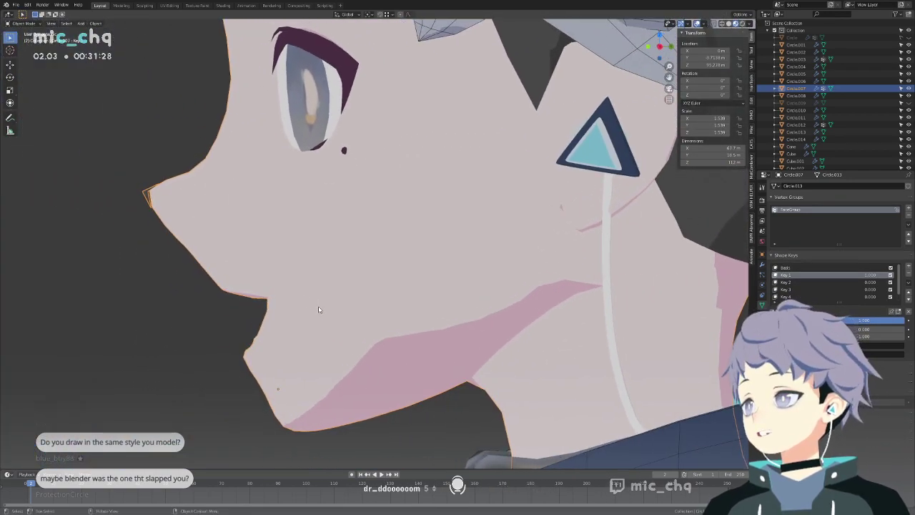
Make Key 2 the active shape key with a value of 1.000 and set Key 1's value to 0.000.
key("Tab")
key("KP_1")
left_click(831, 287)
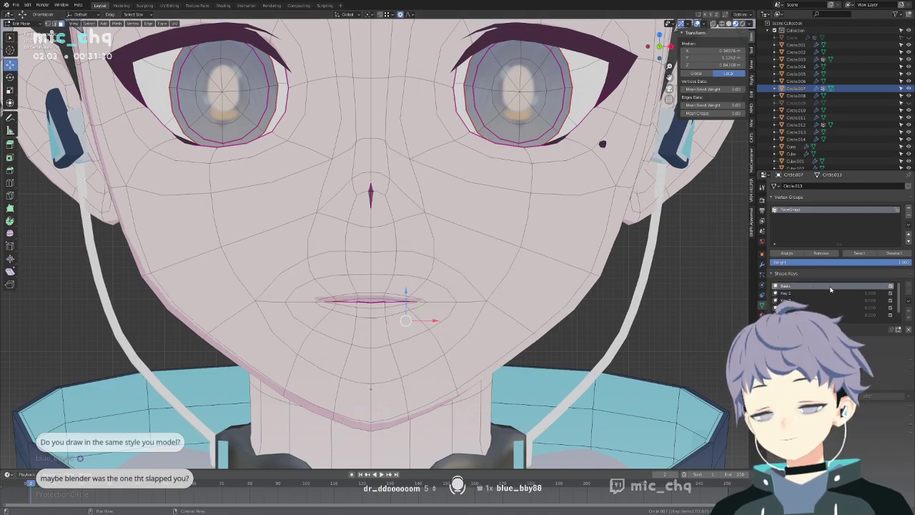
left_click(848, 301)
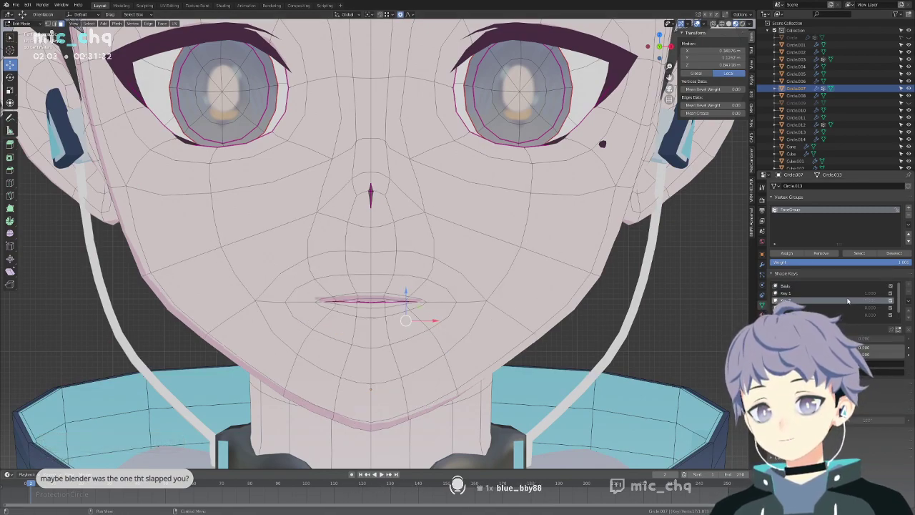
key("Tab")
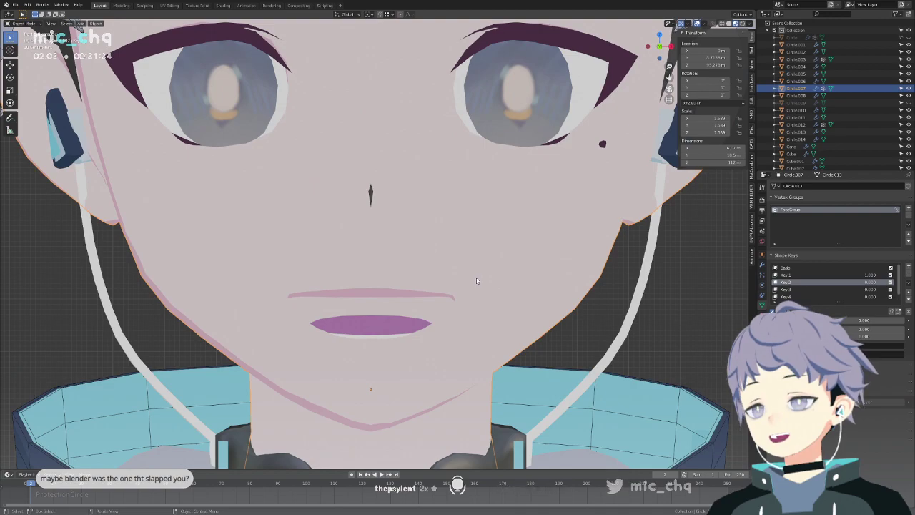
left_click_drag(872, 278, 851, 278)
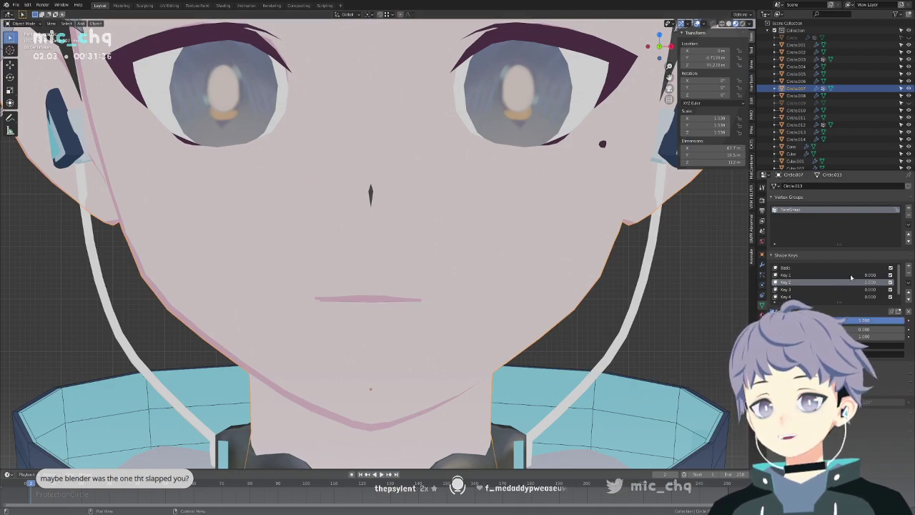
In Edit Mode, move the faces below the lower lip and the faces around the upper mouth corners using proportional editing.
key("Tab")
left_click(434, 311)
left_click(405, 324)
key("g")
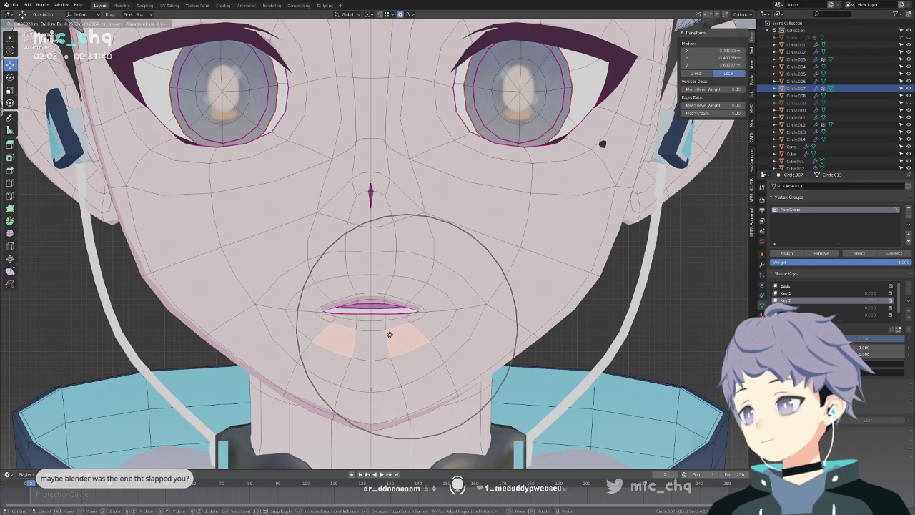
left_click(390, 334)
left_click(457, 283)
key("g")
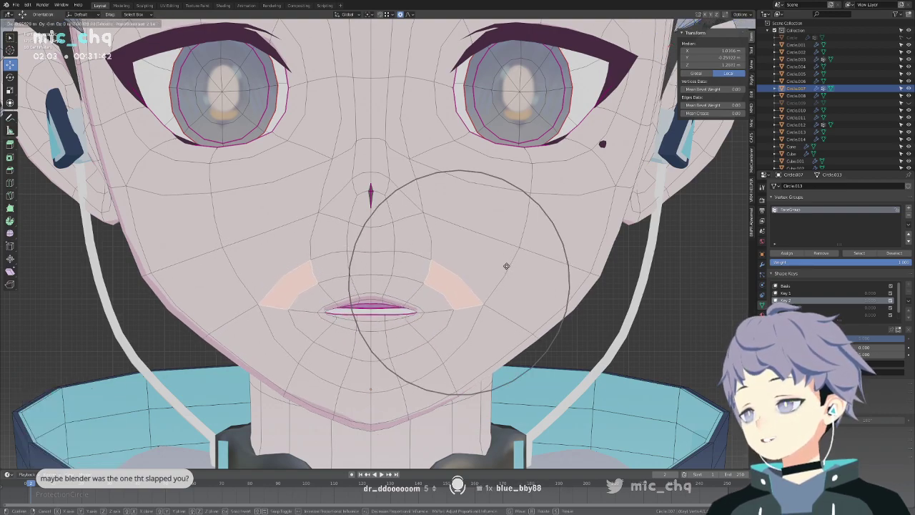
left_click(506, 266)
key("g")
left_click(533, 231)
key("ctrl+z")
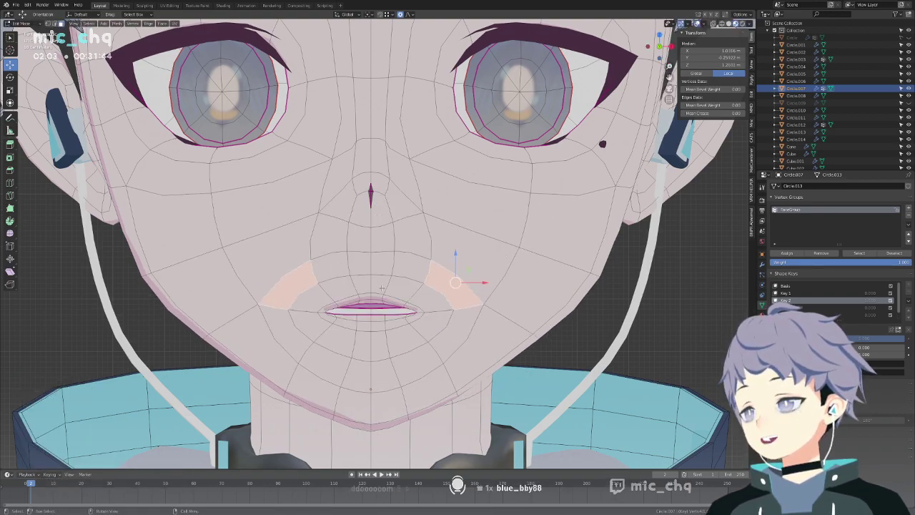
Rotate and shift the face pair just above the upper lip to widen the mouth.
left_click(407, 287)
key("r")
left_click(461, 256)
key("g")
left_click(484, 277)
Reposition the faces beside the mouth corners and under the lower lip to shape a wide, narrow opening.
left_click(467, 300)
key("g")
left_click(470, 317)
key("g")
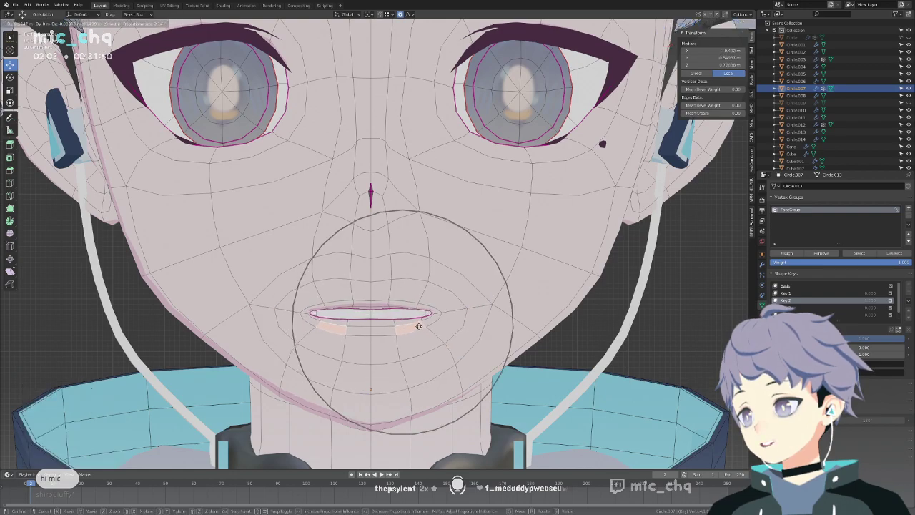
left_click(419, 327)
left_click(445, 294)
key("g")
left_click(455, 303)
From the side, rotate the selected mouth-corner faces about the Z axis and push them back along the Y axis.
key("KP_3")
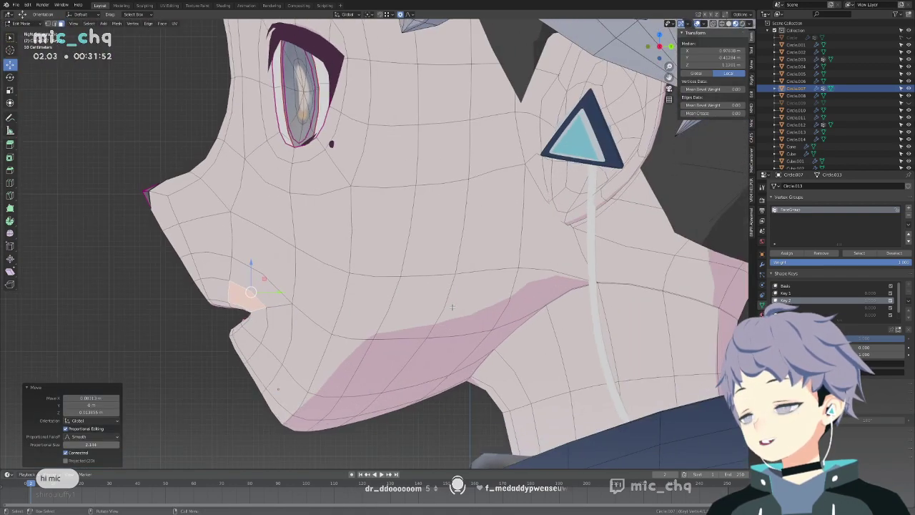
key("r")
key("z")
left_click(457, 260)
key("g")
key("y")
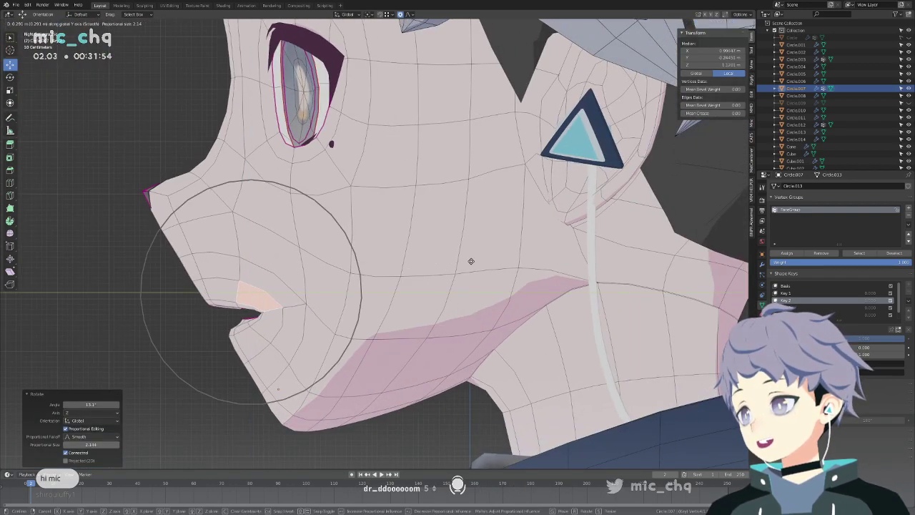
left_click(470, 260)
key("KP_1")
Select the linked teeth geometry, move it back along the Y axis, and raise it along the Z axis.
key("Tab")
middle_click_drag(481, 280, 449, 280)
key("Tab")
left_click(339, 312)
key("ctrl+l")
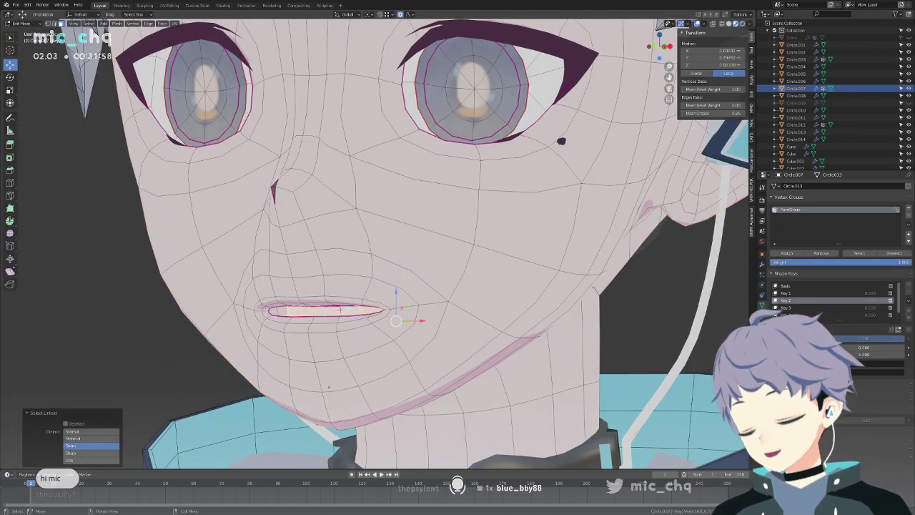
key("KP_3")
key("g")
key("y")
left_click(364, 286)
key("g")
key("y")
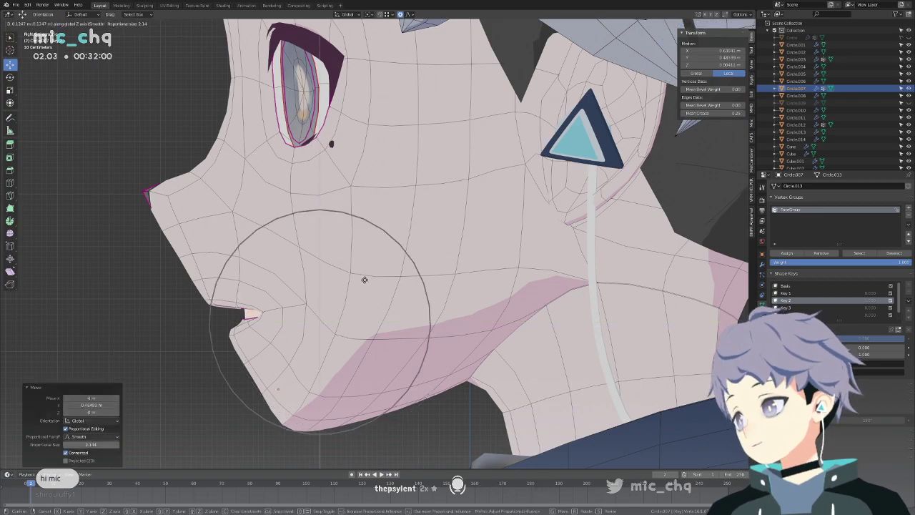
left_click(364, 280)
Check the mouth in Object Mode, set Key 2's value to 0.000, and make Key 3 active.
key("KP_1")
key("Tab")
scroll(432, 304, "up", 3)
middle_click_drag(431, 304, 457, 279, "shift")
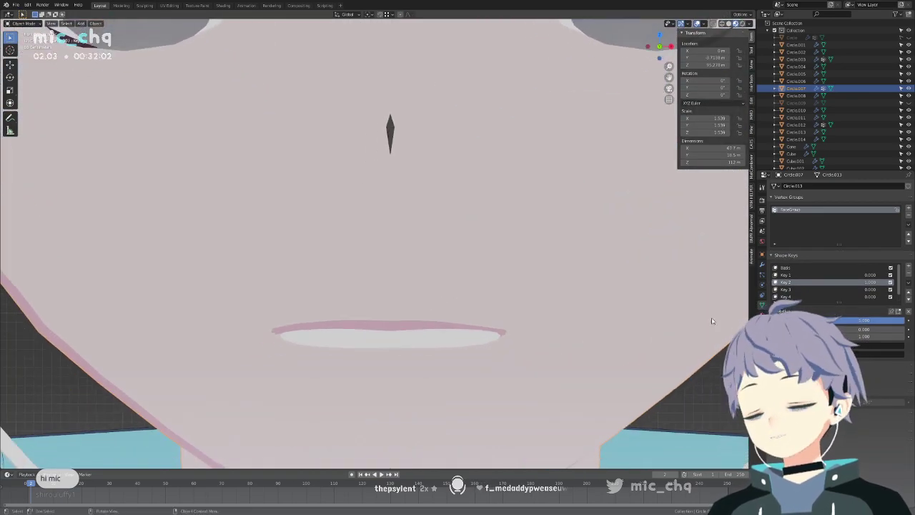
left_click_drag(872, 321, 797, 320)
left_click_drag(870, 289, 903, 289)
left_click(828, 289)
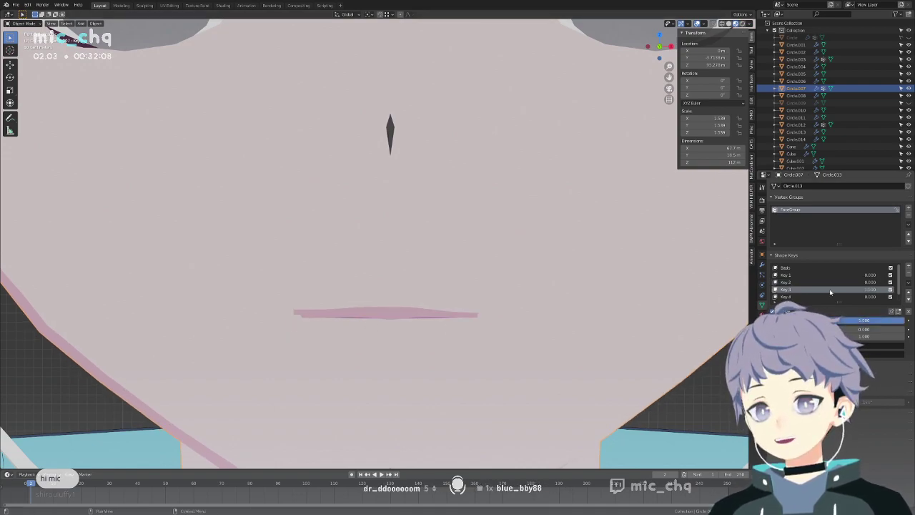
Open the mouth on Key 3 by moving the lower lip faces down in Edit Mode.
key("ctrl+Tab")
left_click(542, 296)
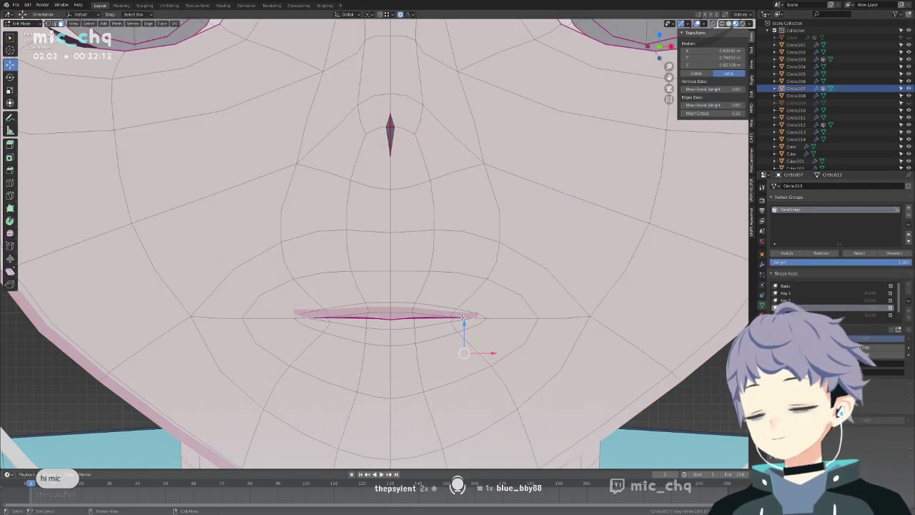
key("g")
left_click(420, 371)
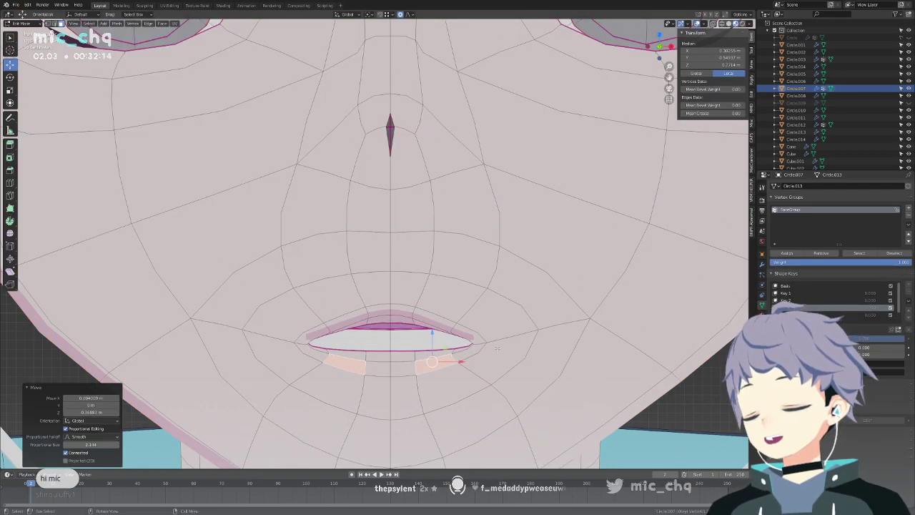
Select the face and edge loops around the lips and smooth their vertices repeatedly.
left_click(462, 325, "alt")
key("q")
left_click(463, 325)
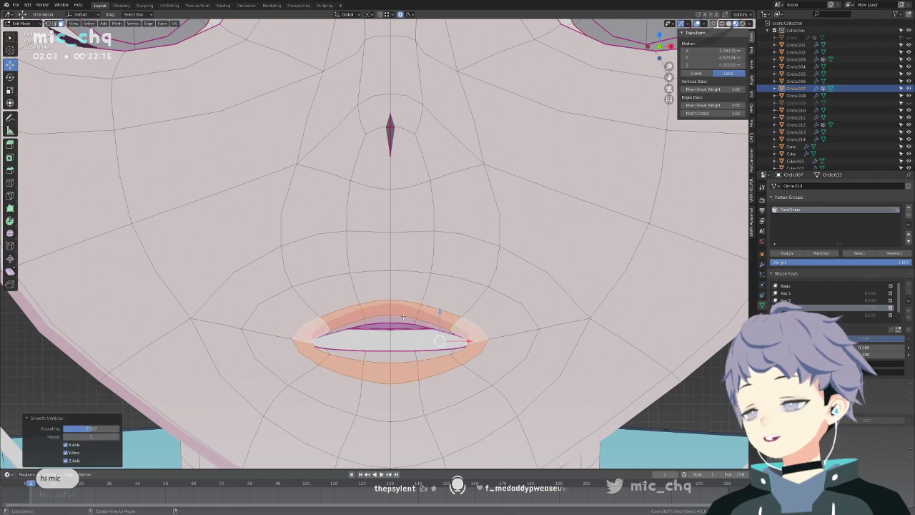
left_click(428, 317, "alt")
left_click(422, 313, "alt")
key("shift+r")
left_click(482, 343, "alt")
key("shift+r")
Move the selected mouth-corner geometry to narrow the opening and check the face in Object Mode.
key("g")
left_click(475, 341)
key("Tab")
scroll(439, 313, "down", 4)
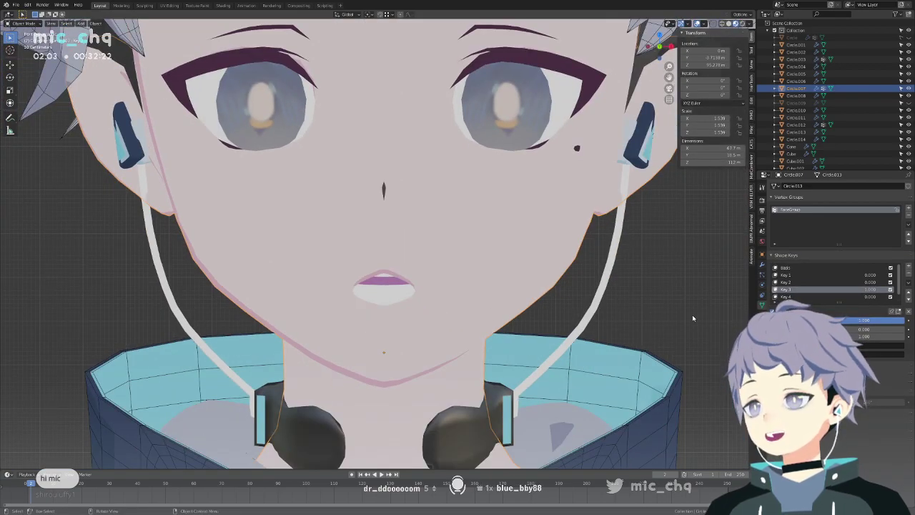
Set Key 3's value to 0.000 and open Key 4 for editing in Edit Mode.
left_click_drag(870, 290, 808, 290)
key("ctrl+Tab")
left_click(456, 262)
scroll(426, 281, "up", 4)
Raise the central faces above the upper lip and lower the central lower-lip faces along the Z axis.
left_click(426, 281)
key("g")
key("z")
left_click(436, 252)
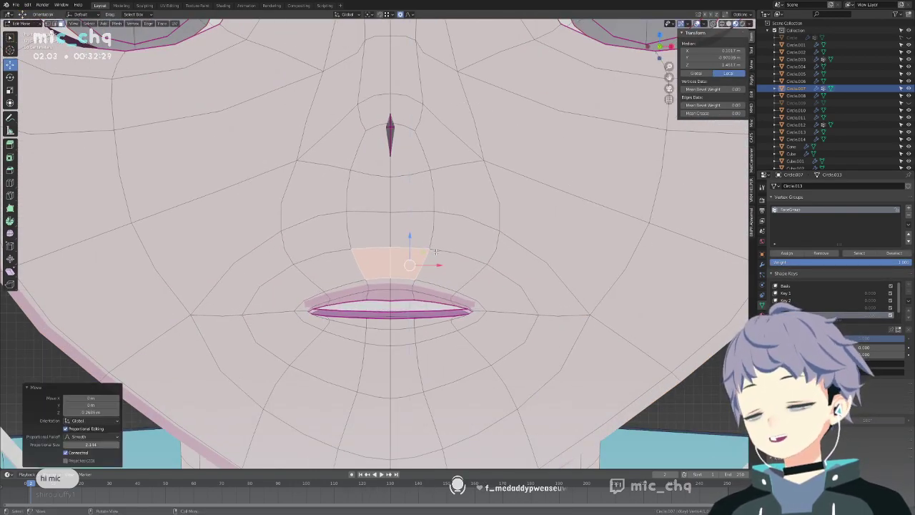
left_click(411, 322)
key("g")
key("x")
key("z")
left_click(467, 353)
Move the mouth-corner faces outward and rotate them to widen the open mouth.
left_click(536, 306)
left_click(480, 316)
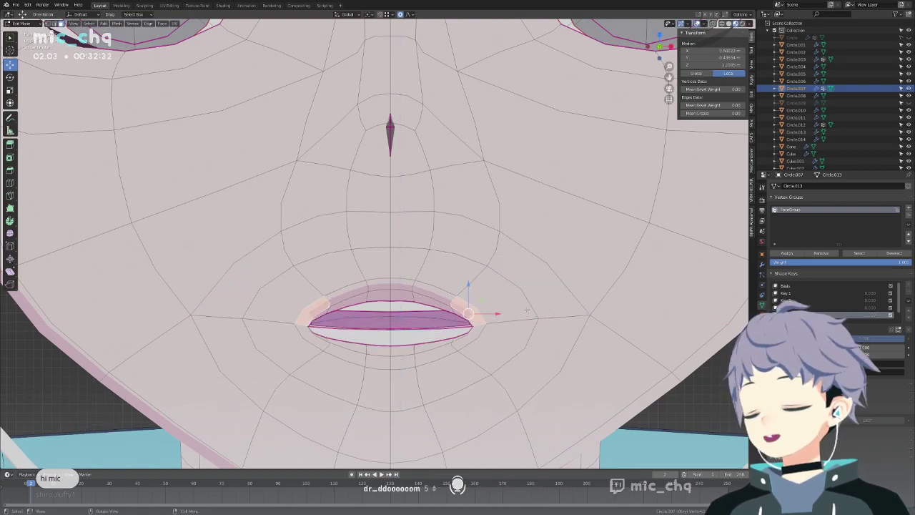
key("g")
left_click(564, 293)
key("r")
left_click(586, 248)
key("g")
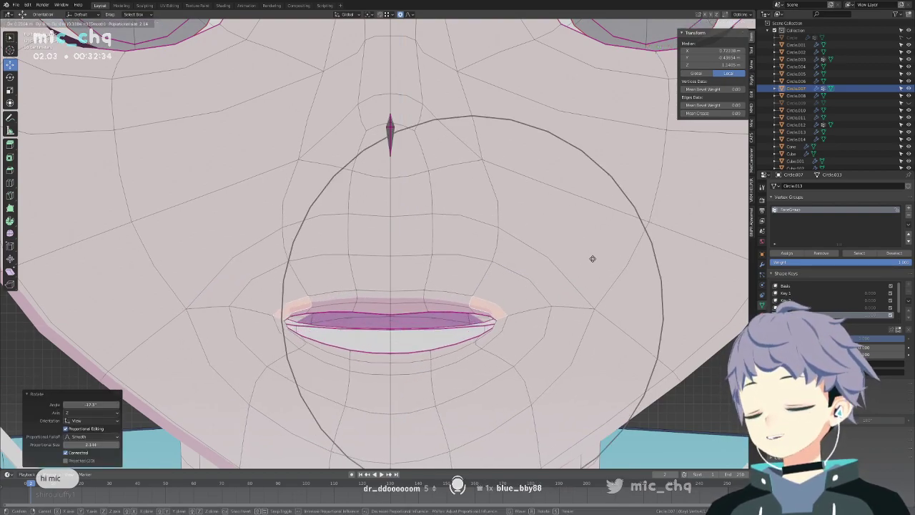
left_click(592, 258)
key("r")
left_click(572, 262)
Lower the bottom teeth geometry and adjust the upper teeth's position inside the mouth.
left_click(415, 331)
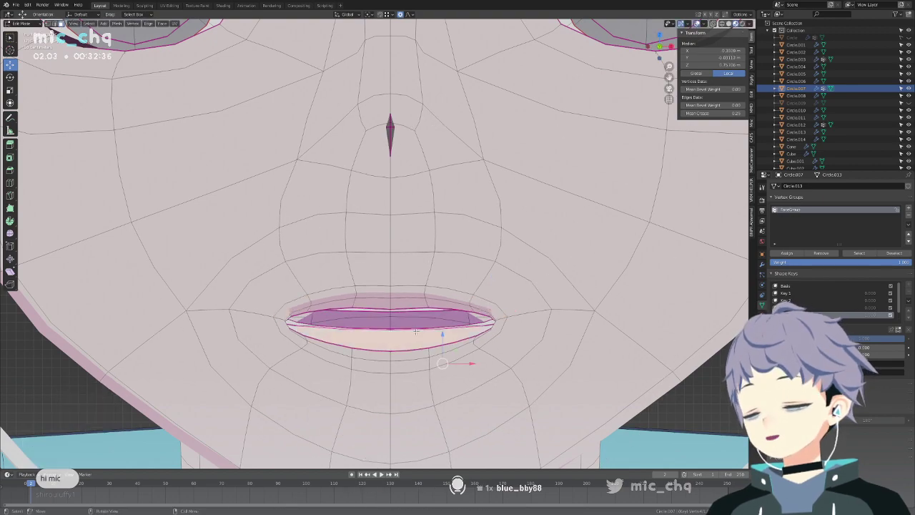
key("g")
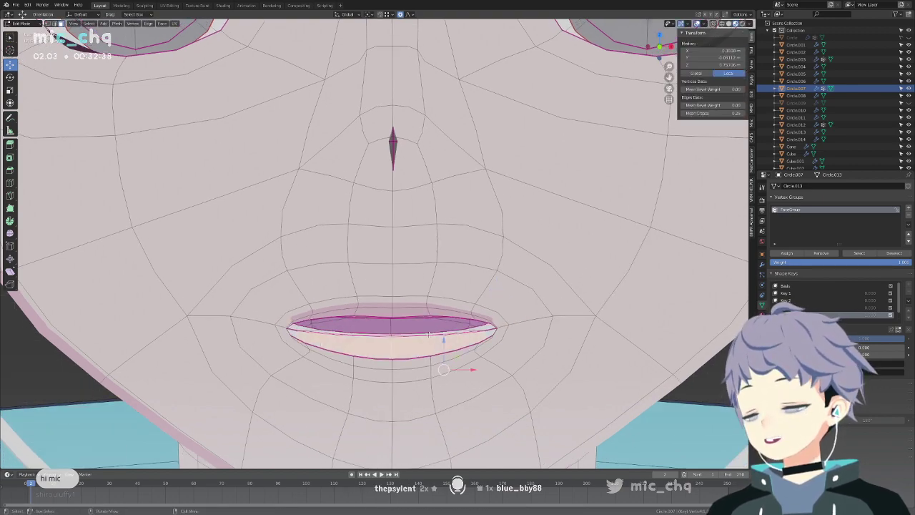
left_click(431, 333)
left_click(419, 309)
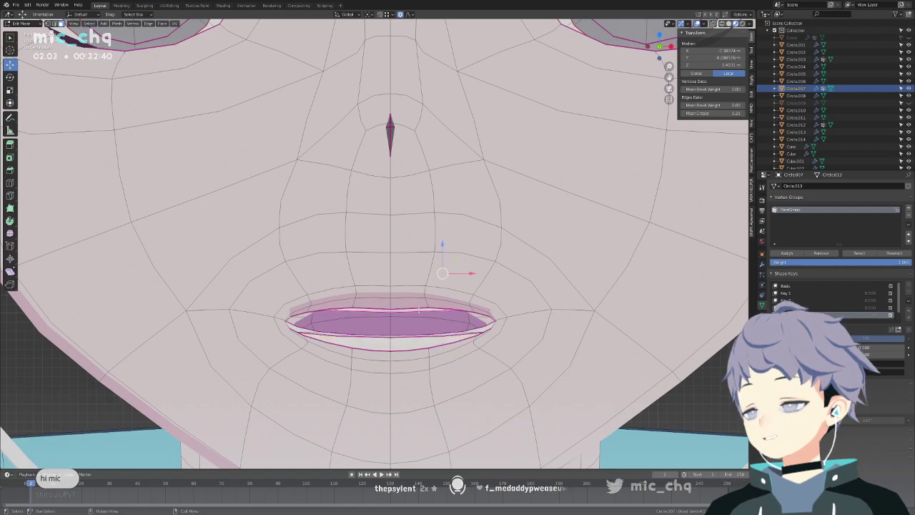
key("g")
left_click(419, 310)
Raise the central upper-lip faces along the Z axis using a smaller proportional editing radius.
left_click(391, 285)
key("g")
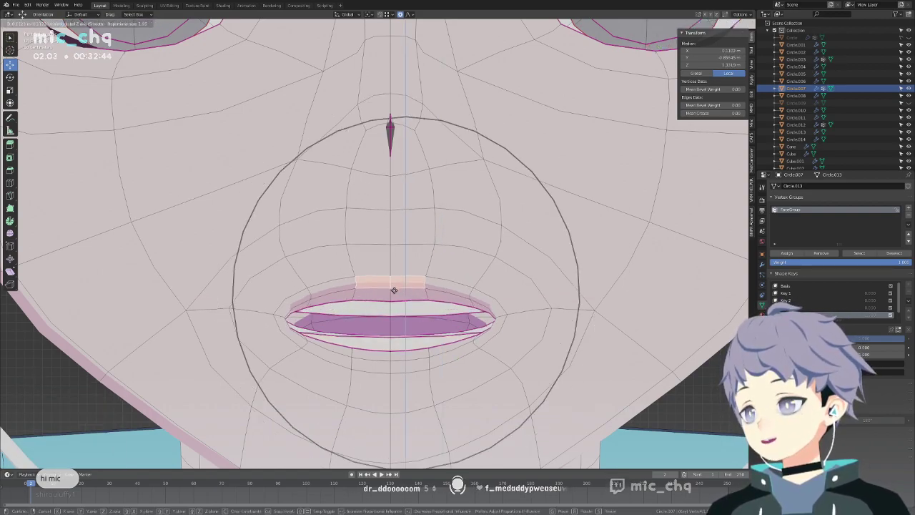
scroll(394, 290, "up", 9)
left_click(393, 290)
left_click(397, 296)
key("g")
key("x")
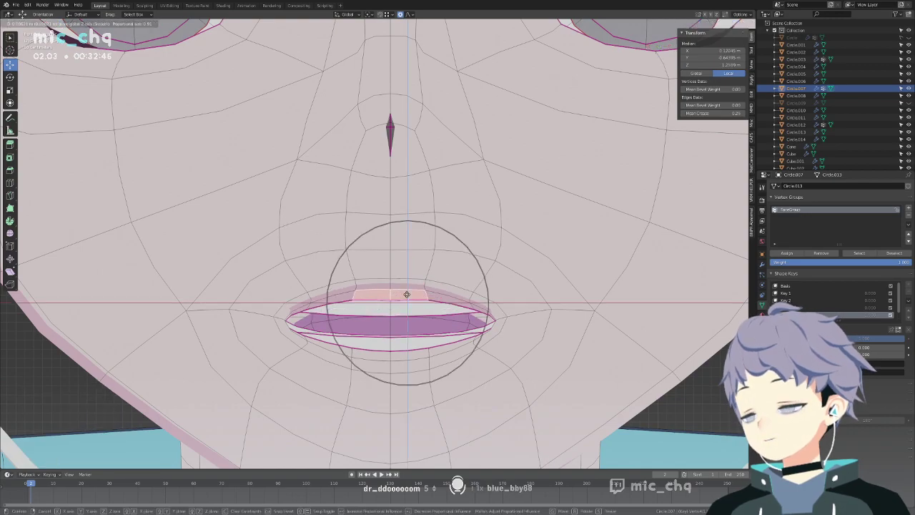
left_click(407, 291)
Pull the lower mouth-corner faces outward and check the mouth shape in Object Mode.
left_click(497, 326)
key("g")
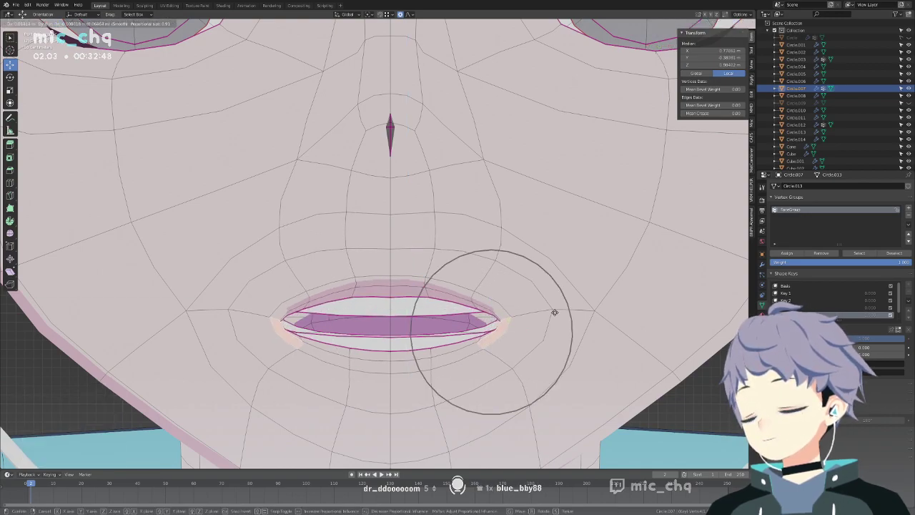
left_click(554, 313)
key("Tab")
scroll(558, 315, "down", 5)
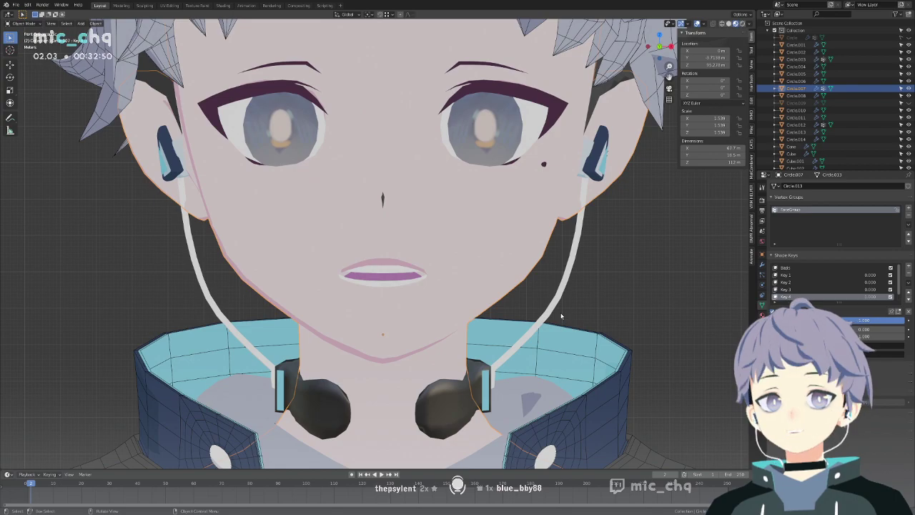
Set Key 4's value to 0.000 and open Key 5 for editing in Edit Mode.
scroll(562, 315, "up", 4)
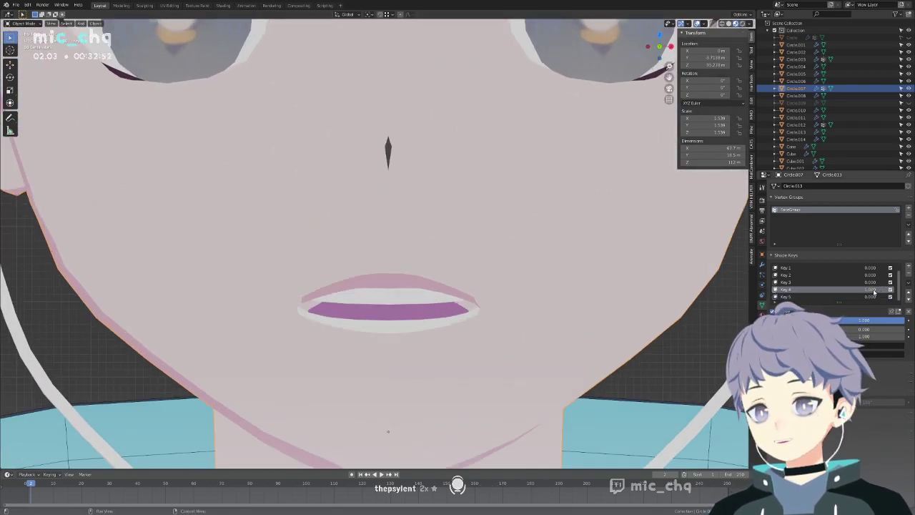
left_click_drag(867, 289, 801, 289)
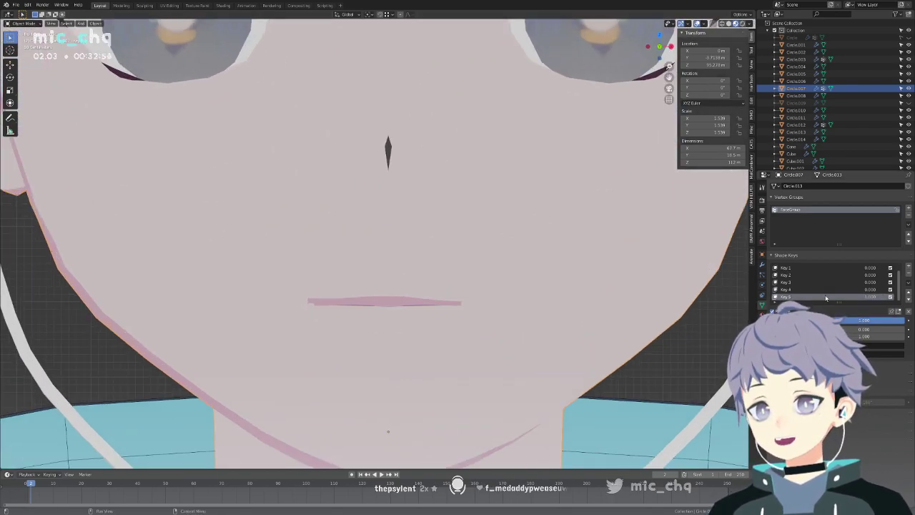
key("Tab")
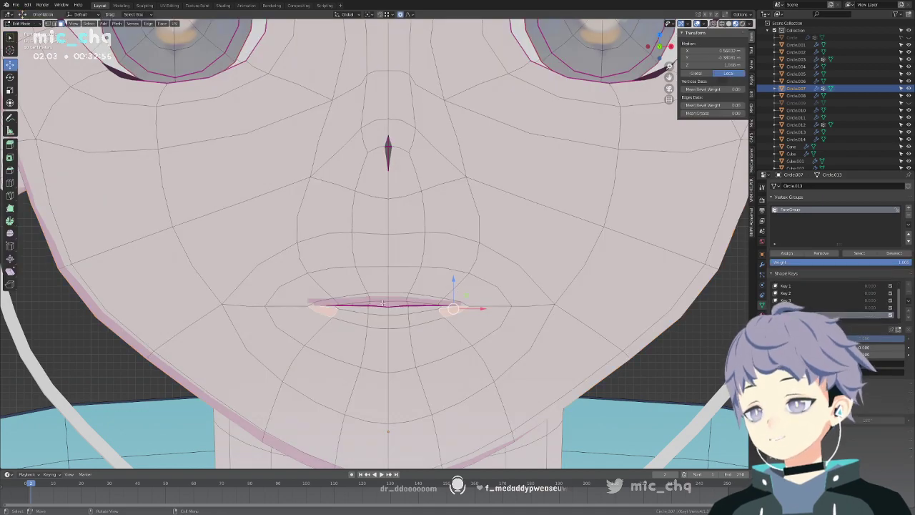
Open the mouth on Key 5 by raising the central upper-lip faces and lowering the lower-lip faces along Z.
left_click(387, 301)
left_click(389, 305)
key("g")
key("z")
left_click(429, 272)
left_click(387, 312)
key("g")
key("z")
left_click(411, 333)
Move the mouth-corner faces inward along the X axis, rotate them, and adjust their height along Z.
left_click(457, 302)
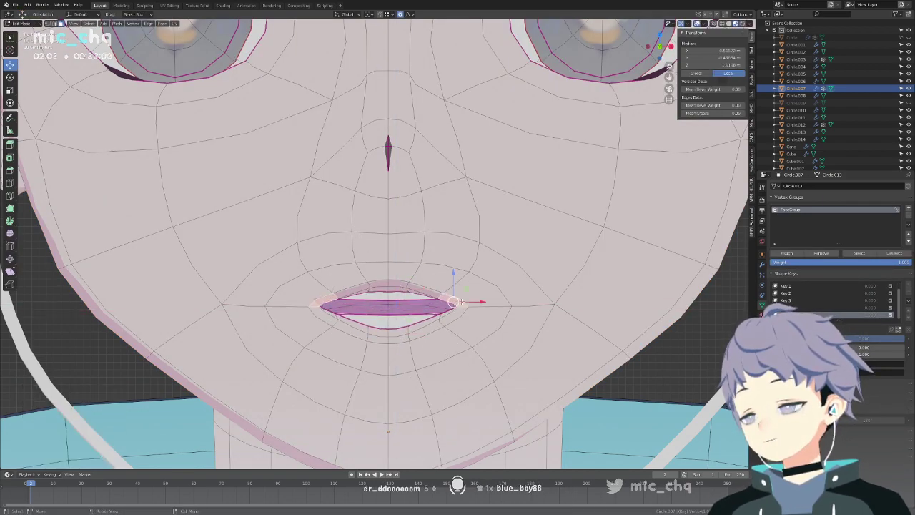
key("g")
key("x")
left_click(496, 299)
key("r")
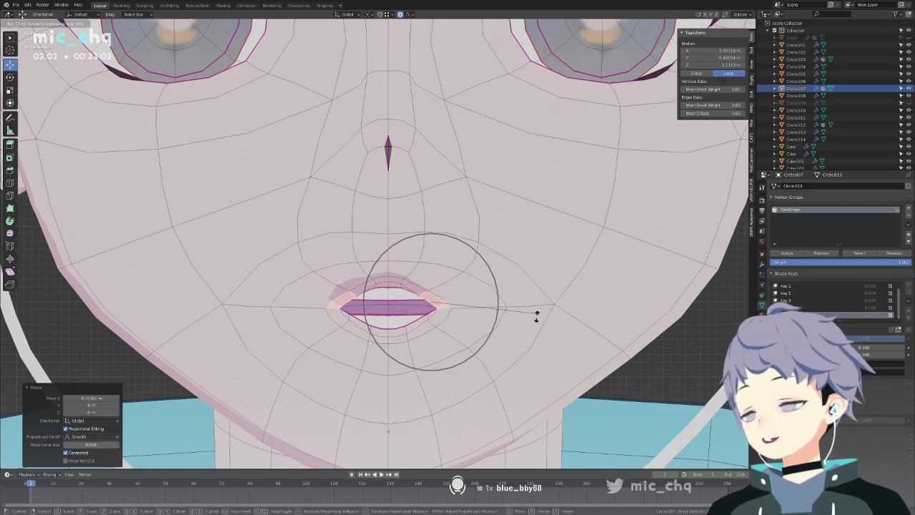
left_click(537, 316)
key("r")
left_click(517, 301)
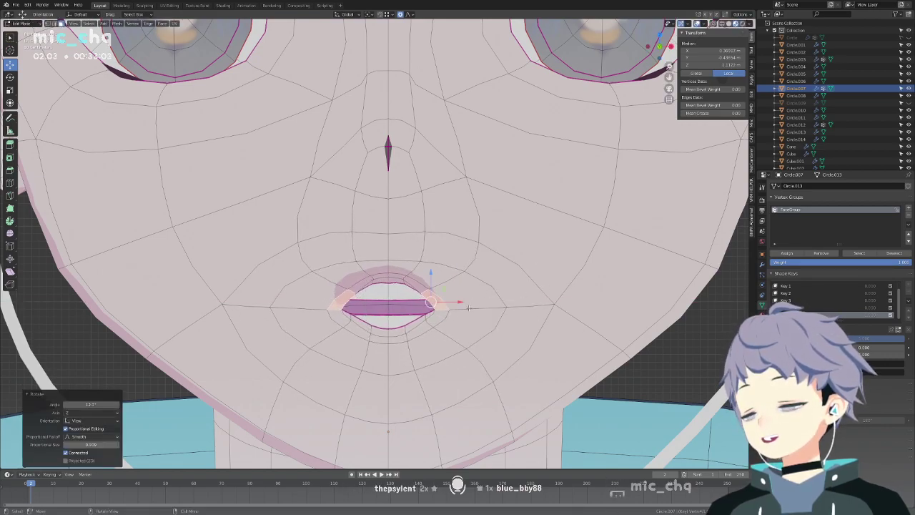
key("g")
key("z")
left_click(427, 327)
left_click(423, 325, "alt")
left_click(427, 321, "alt")
key("q")
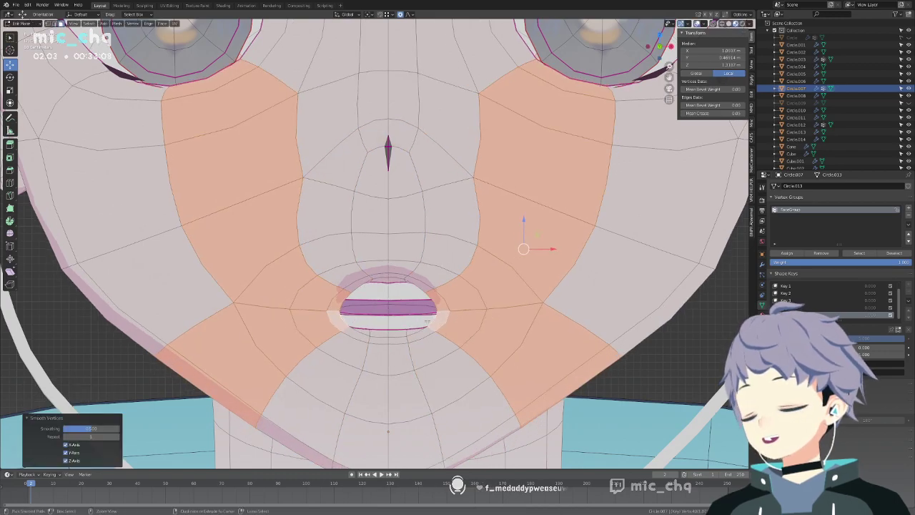
key("ctrl+z")
Smooth the vertices of the face loop around the lips and clear the selection.
left_click(425, 293, "alt")
key("q")
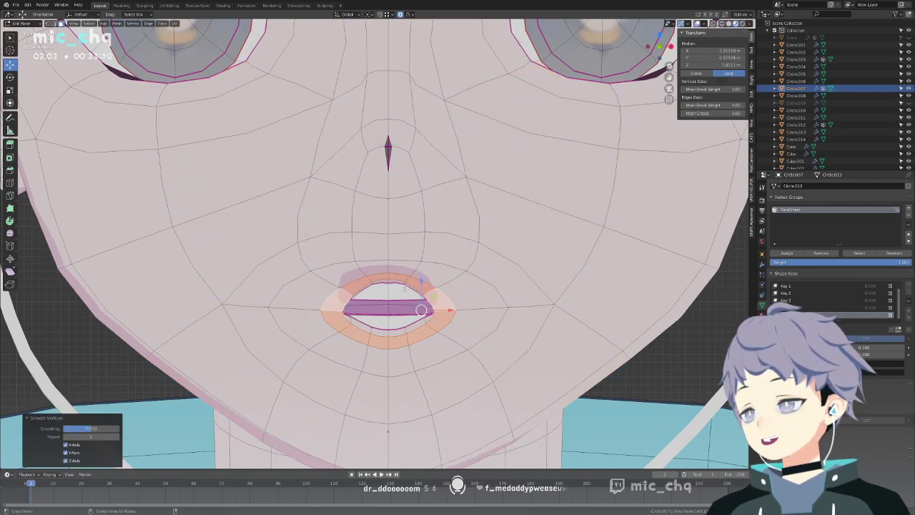
left_click(389, 282, "alt")
left_click(406, 284, "alt")
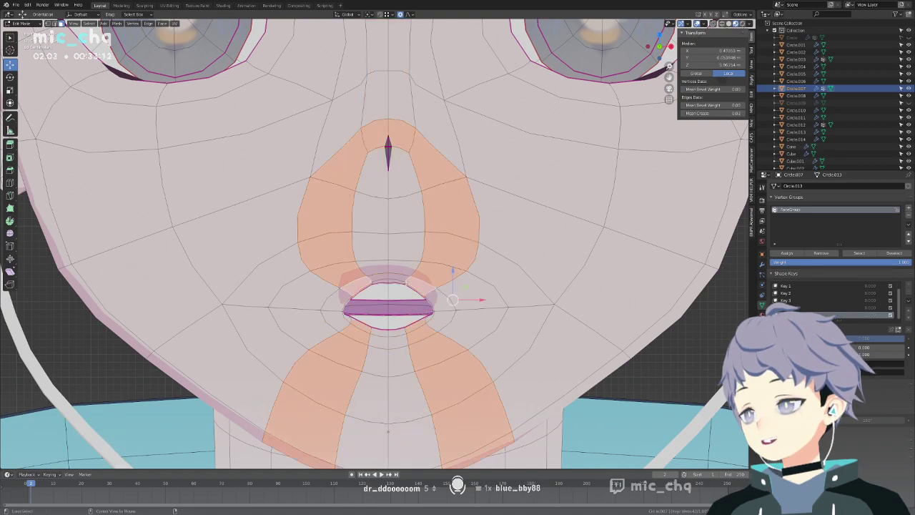
key("alt+a")
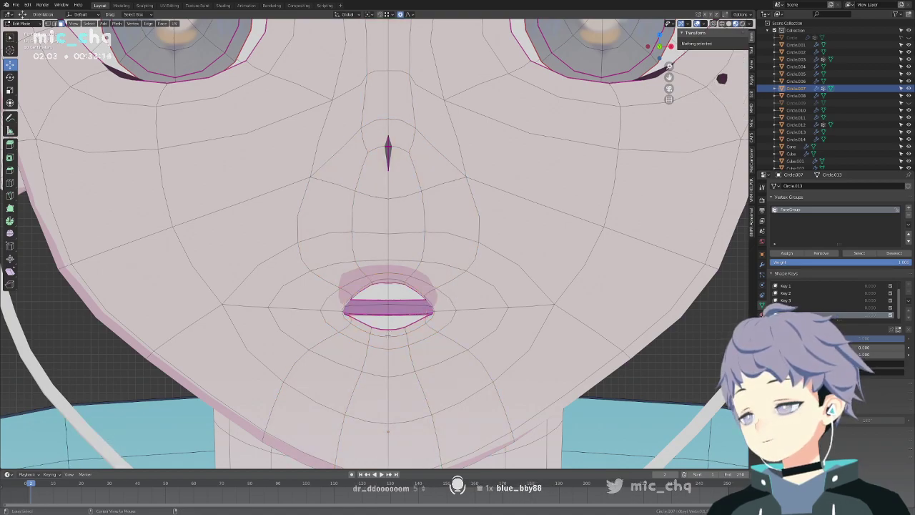
Select the loop at the edge of the lip opening and smooth its vertices repeatedly into a round shape.
left_click(389, 332, "alt")
left_click(407, 330, "alt")
left_click(406, 331, "alt")
key("shift+r")
key("shift+r")
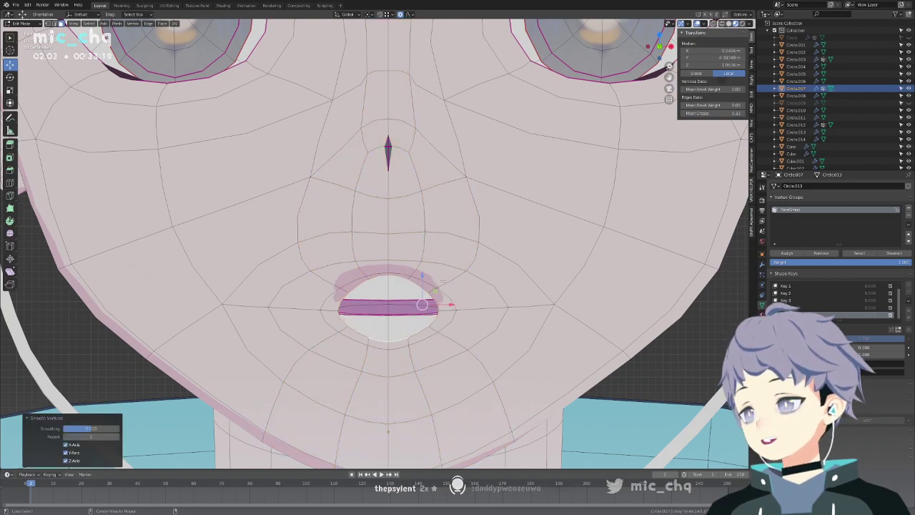
Smooth the vertices of the edge loops beside the mouth corner on Key 5 and leave Edit Mode.
left_click(442, 282, "alt")
key("shift+r")
key("shift+r")
left_click(433, 291, "alt")
key("shift+r")
key("Tab")
Test Key 5 by sliding its value between 0 and 1, and examine the mouth shape from several angles.
middle_click_drag(514, 286, 540, 286)
left_click_drag(890, 320, 793, 320)
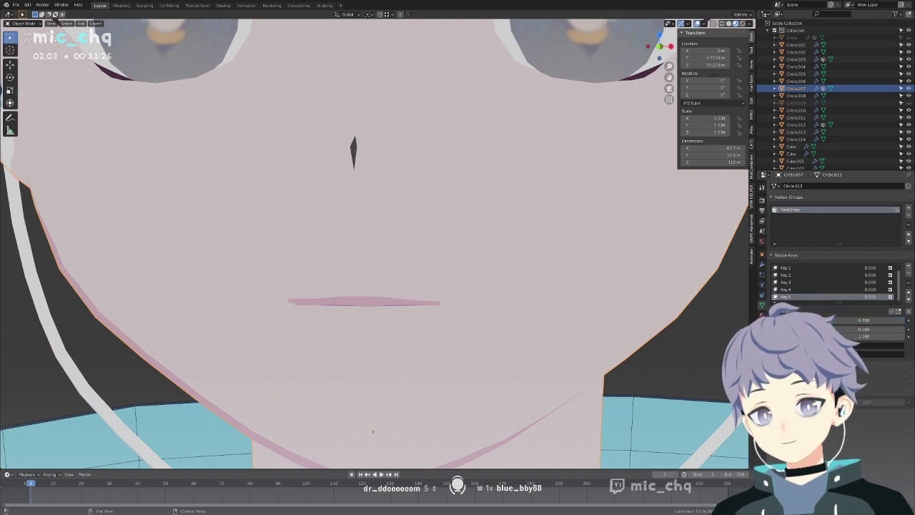
mouse_move(871, 268)
left_mouse_down()
mouse_move(887, 268)
mouse_move(854, 269)
left_mouse_up()
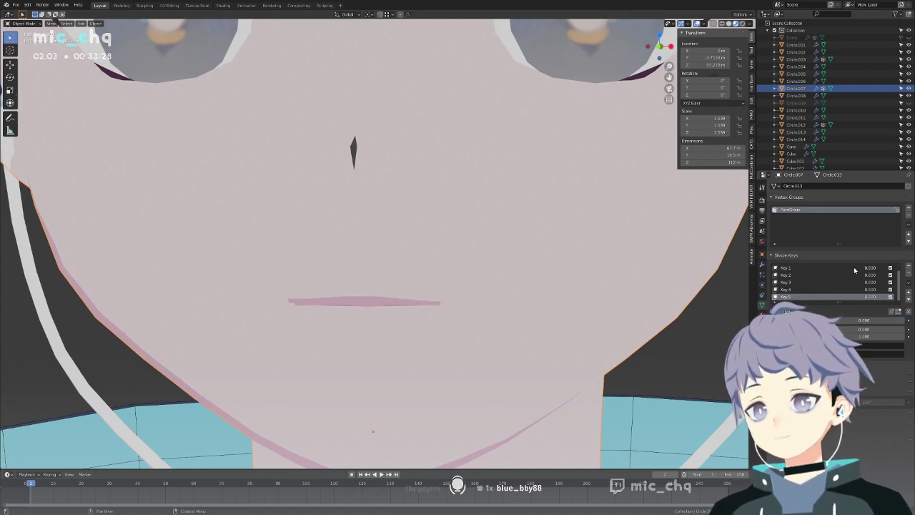
left_click_drag(865, 320, 894, 321)
scroll(491, 340, "down", 5)
middle_click_drag(480, 339, 532, 321)
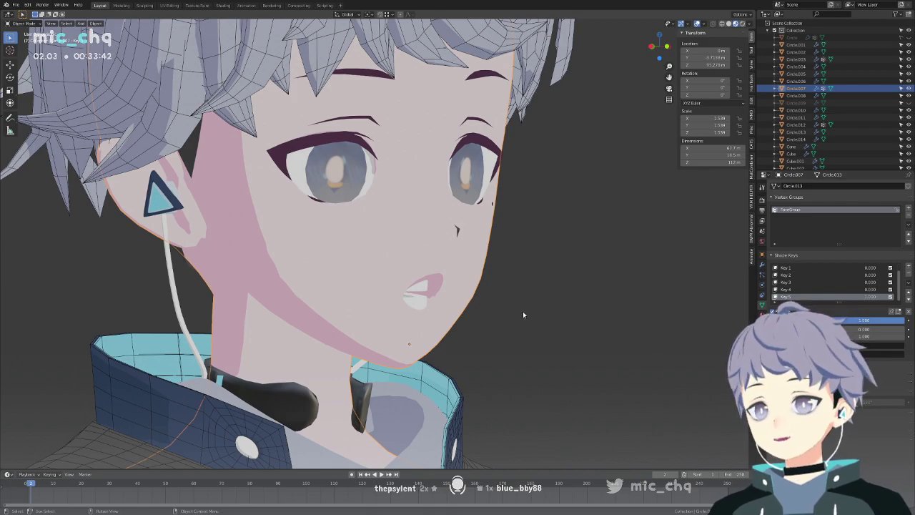
middle_click_drag(521, 309, 505, 344)
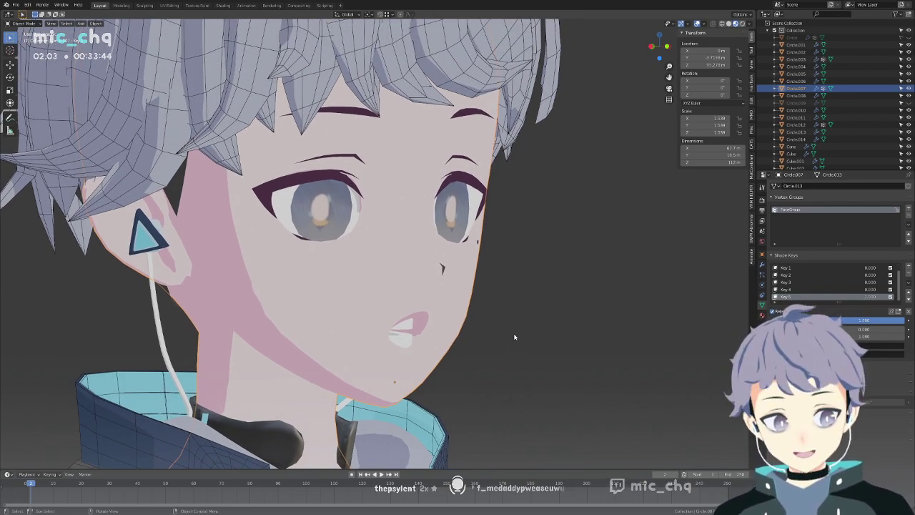
scroll(515, 337, "up", 5)
scroll(523, 301, "down", 5)
middle_click_drag(523, 298, 545, 274)
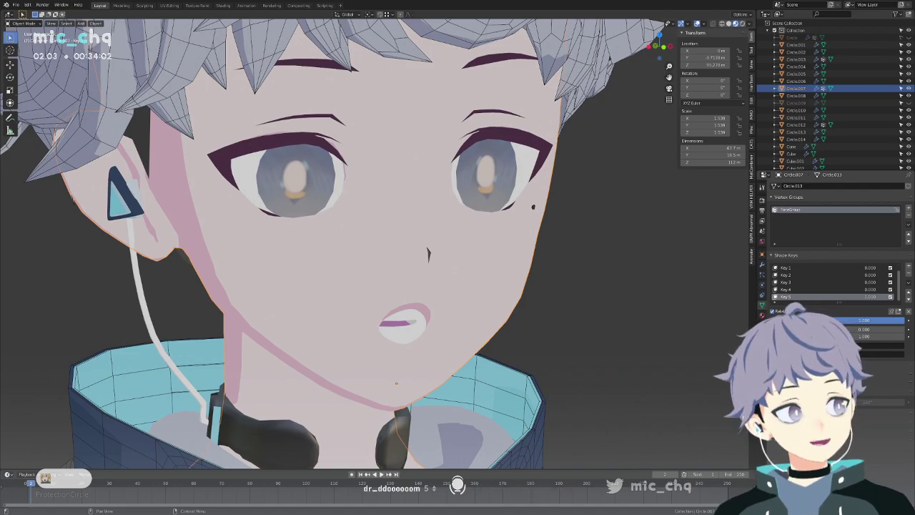
middle_click_drag(400, 307, 579, 294)
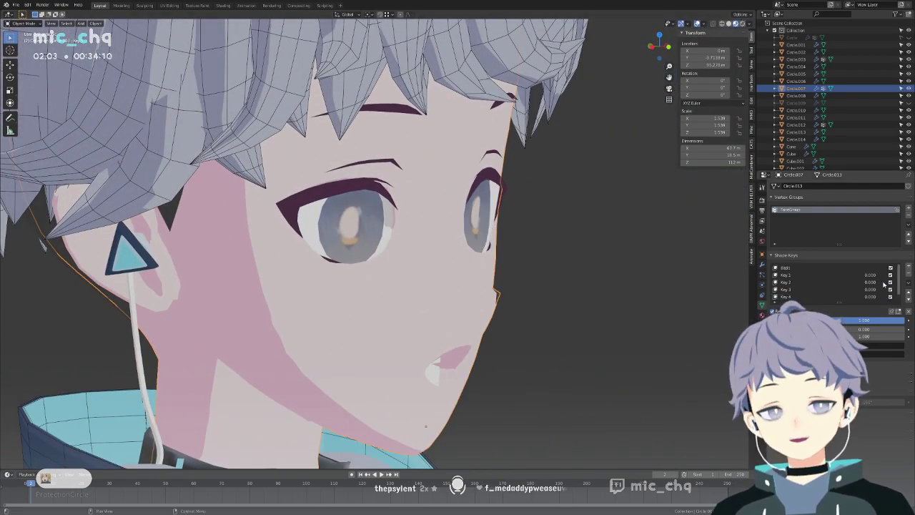
Examine the face with its mouth closed from the front, in side profile and at oblique angles.
mouse_move(567, 314)
middle_mouse_down()
mouse_move(480, 316)
mouse_move(538, 307)
mouse_move(548, 327)
mouse_move(562, 316)
middle_mouse_up()
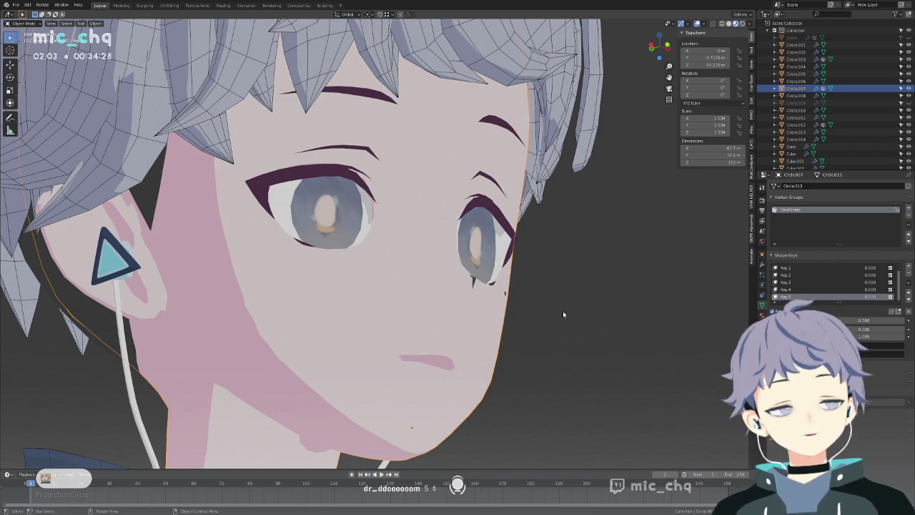
middle_click_drag(563, 313, 550, 345)
key("KP_1")
key("KP_3")
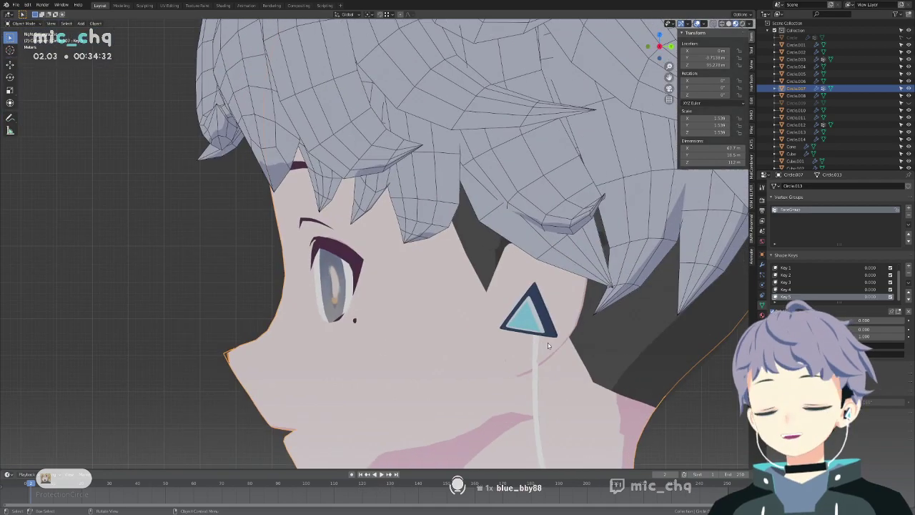
key("KP_1")
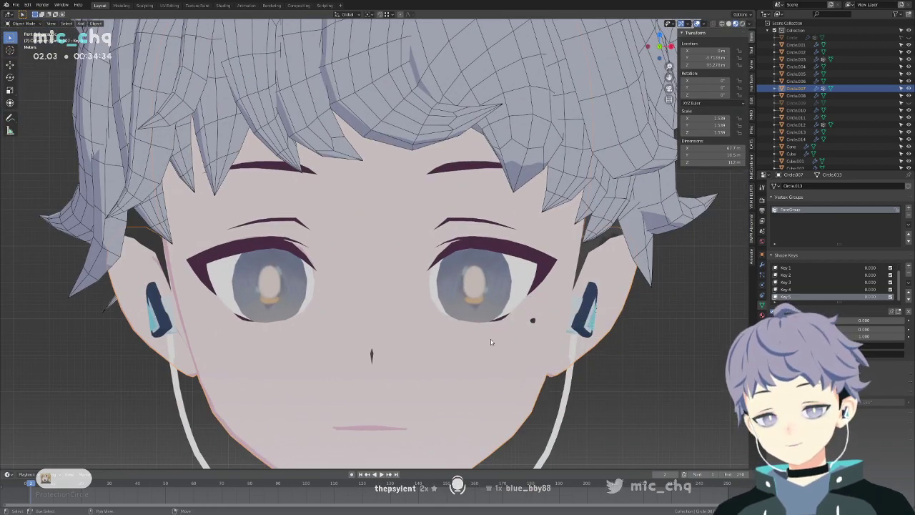
scroll(507, 233, "down", 2)
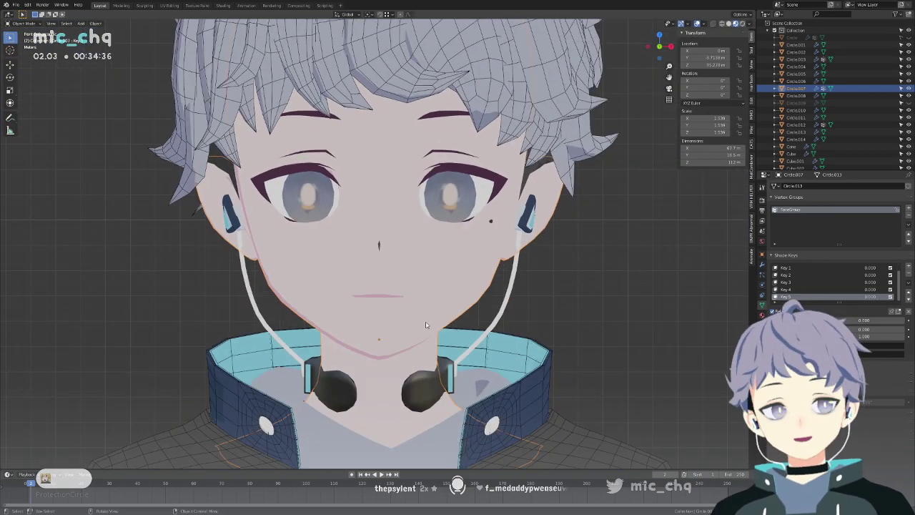
middle_click_drag(477, 301, 512, 299)
middle_click_drag(399, 342, 422, 348)
key("Tab")
key("Tab")
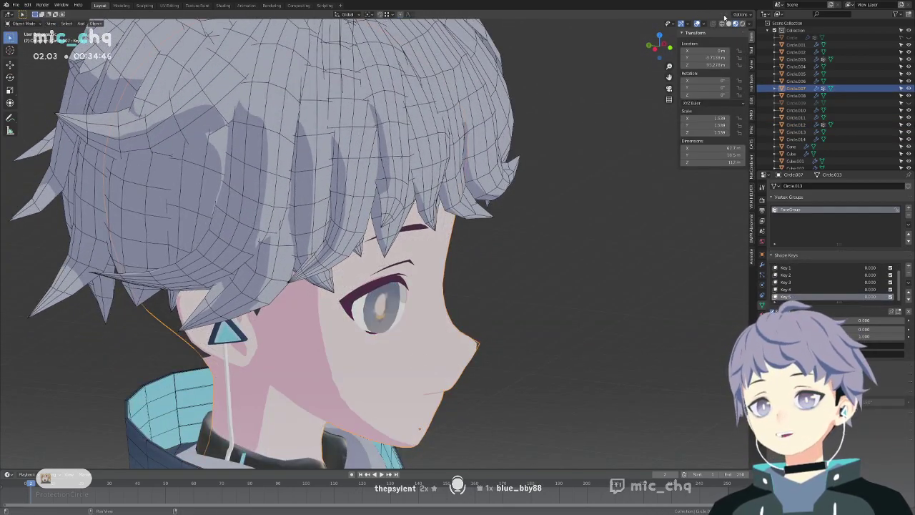
Switch the viewport to solid shading and turn on the wireframe display for the face mesh.
left_click(728, 24)
mouse_move(535, 154)
middle_mouse_down()
mouse_move(582, 127)
mouse_move(550, 122)
middle_mouse_up()
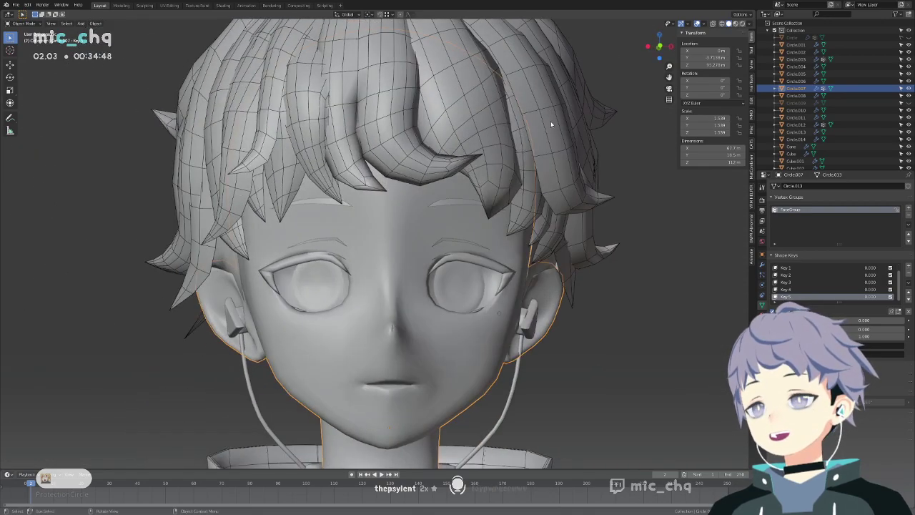
left_click(762, 256)
left_click(827, 367)
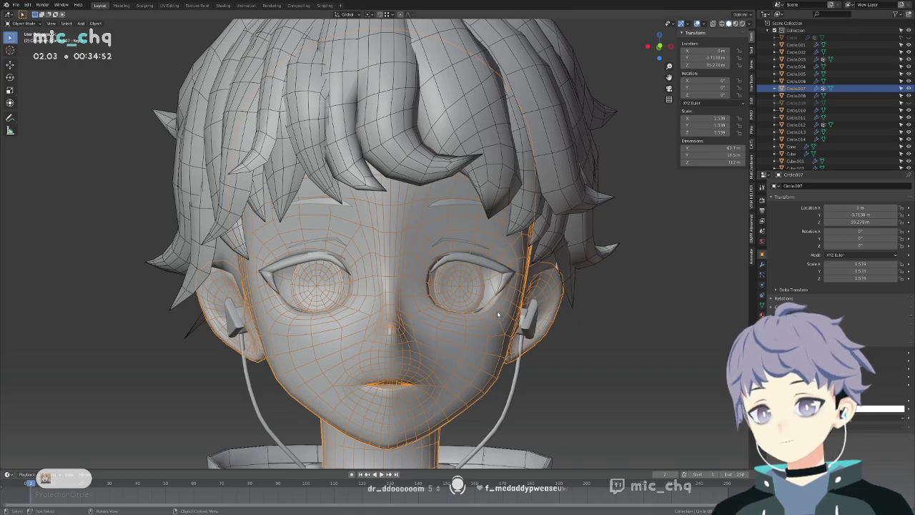
left_click(622, 306)
mouse_move(622, 302)
middle_mouse_down()
mouse_move(518, 300)
mouse_move(613, 301)
middle_mouse_up()
scroll(604, 271, "down", 4)
mouse_move(596, 240)
middle_mouse_down()
mouse_move(571, 319)
mouse_move(444, 318)
mouse_move(398, 332)
mouse_move(571, 334)
mouse_move(618, 291)
middle_mouse_up()
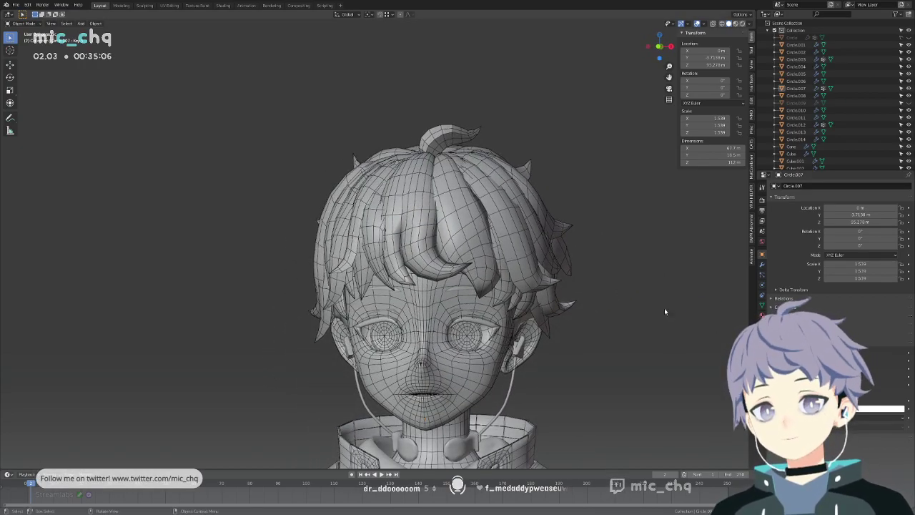
Return the viewport to textured material shading and examine the topology of the jacket, sleeves and shoes on the full body.
key("z")
left_click(664, 365)
middle_click_drag(626, 338, 580, 221, "shift")
mouse_move(534, 313)
middle_mouse_down("shift")
mouse_move(540, 237)
mouse_move(422, 237)
middle_mouse_up("shift")
scroll(540, 238, "down", 6)
scroll(528, 209, "up", 2)
left_click(503, 225)
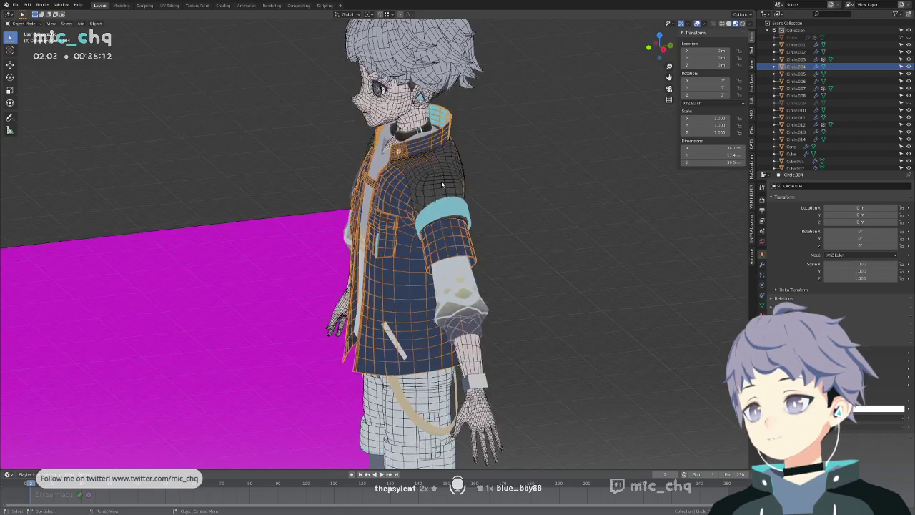
left_click(441, 181)
scroll(462, 279, "down", 4)
middle_click_drag(462, 283, 414, 427)
middle_click_drag(434, 357, 327, 231)
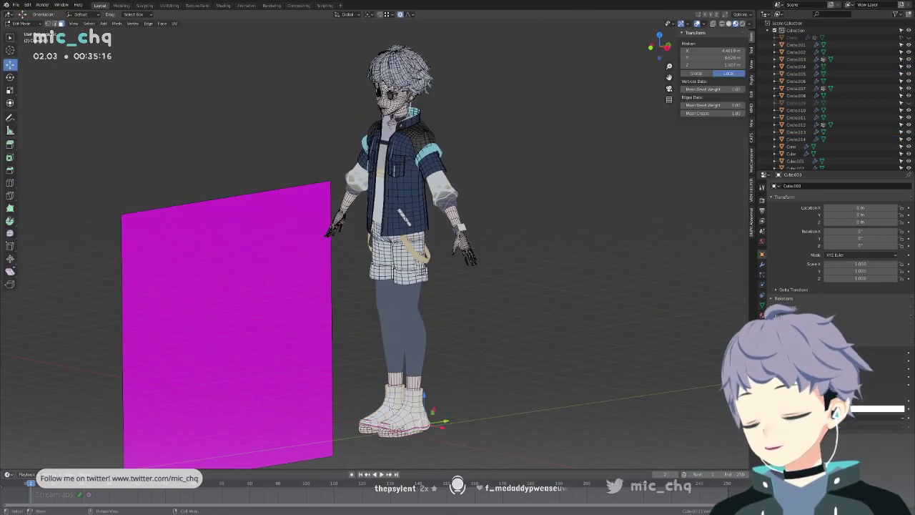
left_click(325, 232)
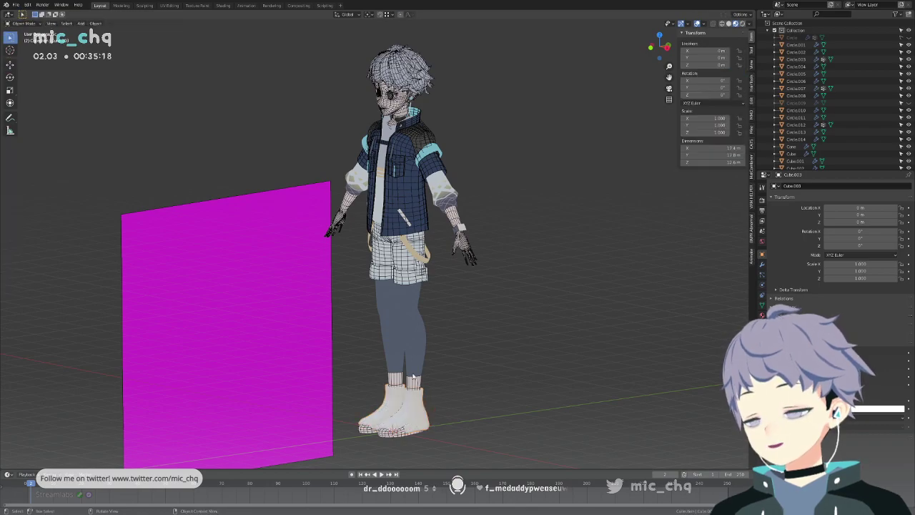
middle_click_drag(416, 352, 405, 386)
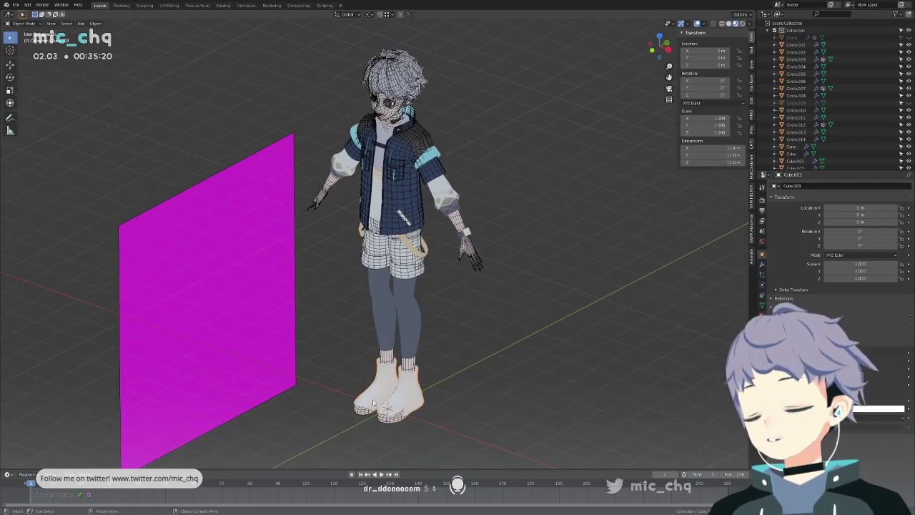
Try moving the body mesh with head, hands and feet out of the clothes along the X axis, and undo the move.
left_click(403, 419)
key("g")
key("x")
left_click(498, 453)
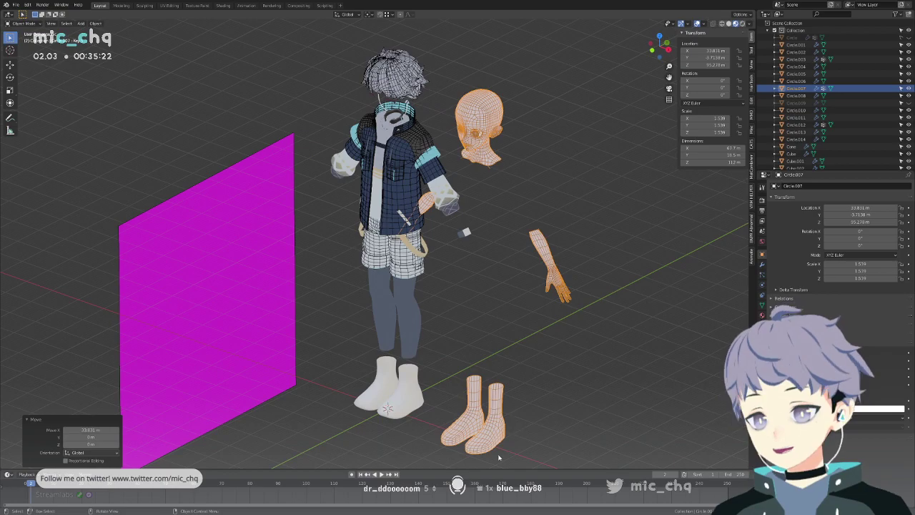
key("ctrl+z")
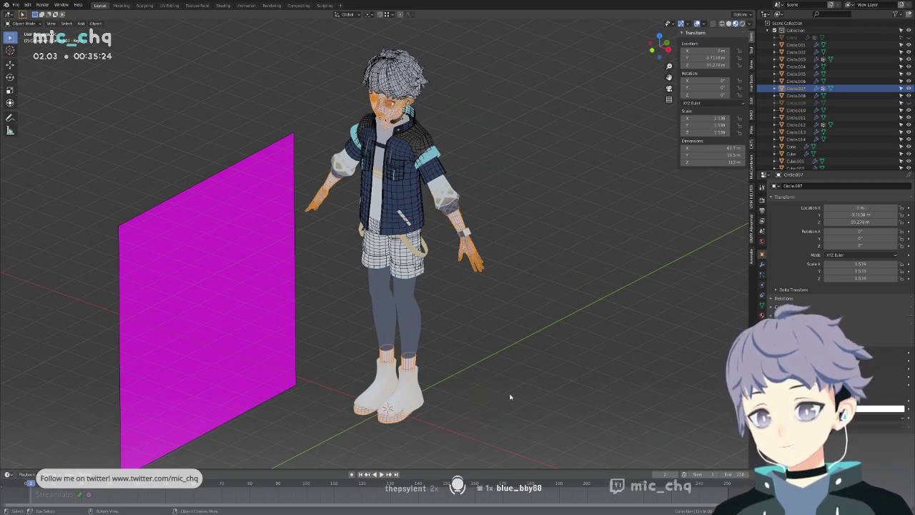
Examine the character's body from the side and its head and upper body from the front.
middle_click_drag(392, 327, 398, 375, "shift")
key("KP_3")
scroll(429, 359, "up", 5)
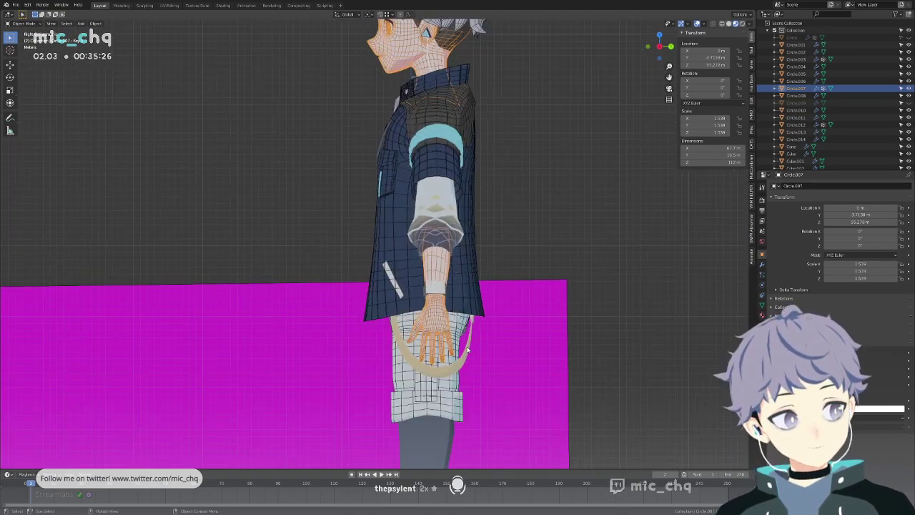
scroll(486, 301, "down", 4)
middle_click_drag(474, 285, 545, 266)
middle_click_drag(536, 140, 518, 302, "shift")
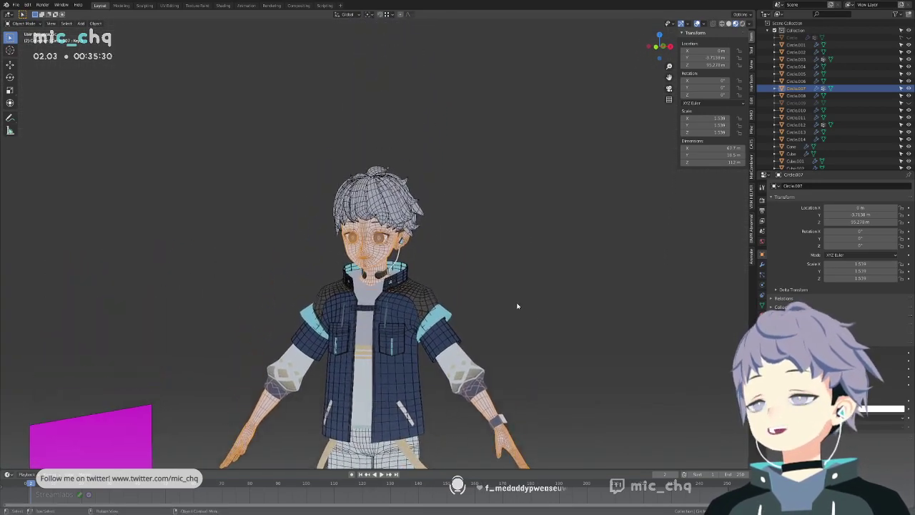
left_click(440, 267)
scroll(439, 269, "up", 6)
middle_click_drag(440, 269, 423, 275)
Examine the topology of the earphone mesh around the neck in Edit Mode and return to Object Mode.
left_click(403, 317)
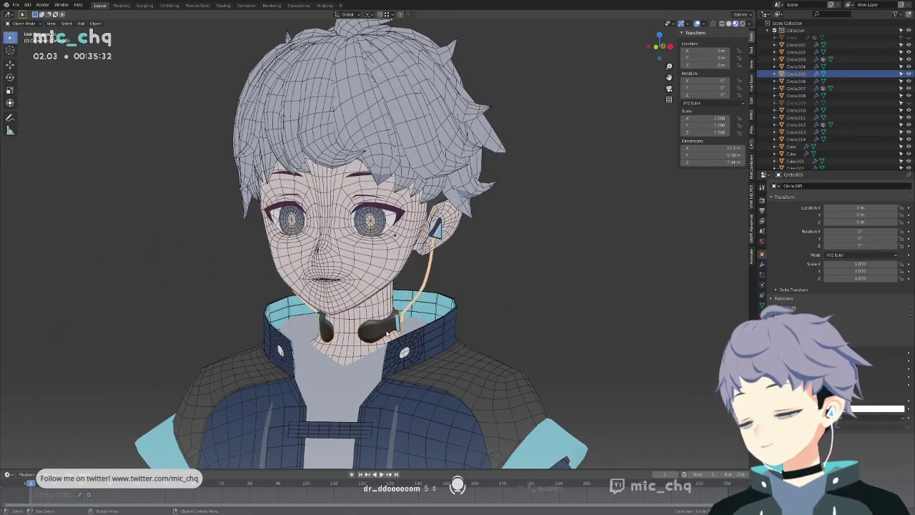
scroll(401, 357, "up", 4)
middle_click_drag(401, 362, 401, 288, "shift")
key("Tab")
scroll(411, 272, "up", 6)
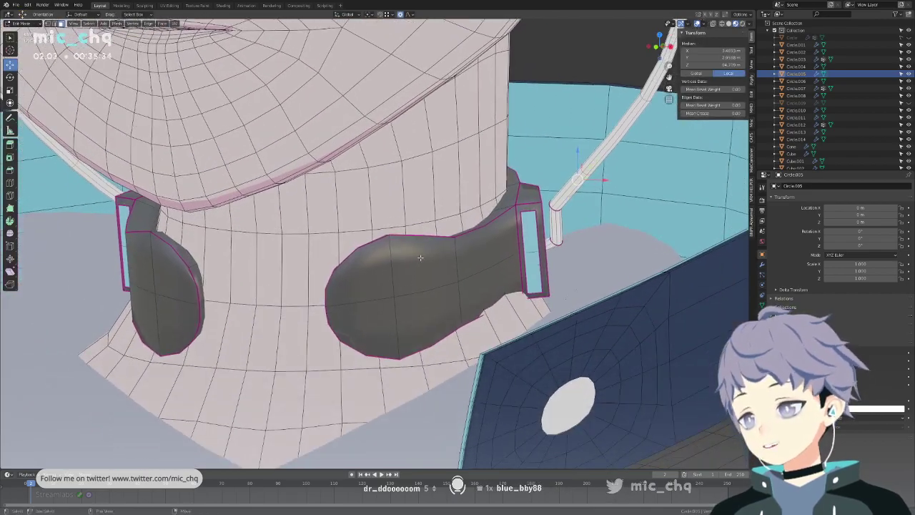
mouse_move(392, 291)
middle_mouse_down()
mouse_move(442, 284)
mouse_move(431, 307)
mouse_move(392, 299)
middle_mouse_up()
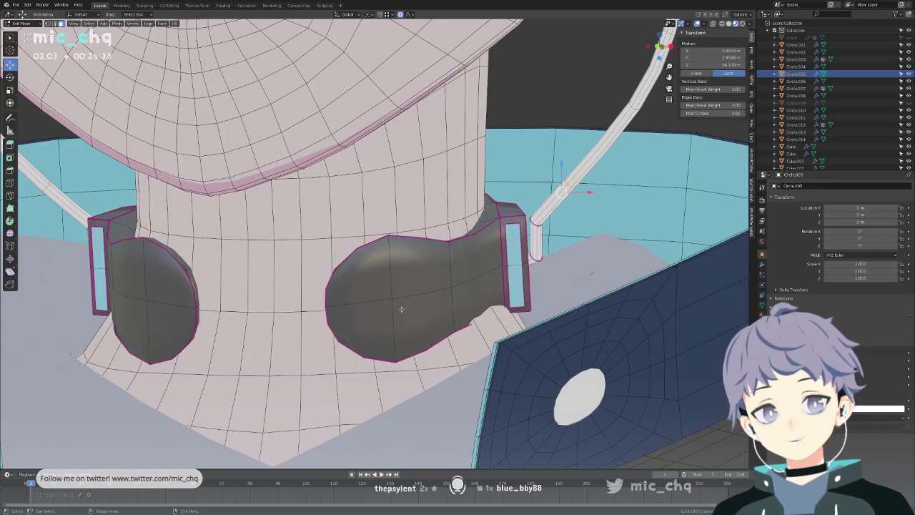
scroll(398, 295, "down", 3)
middle_click_drag(405, 282, 417, 361, "shift")
scroll(458, 265, "down", 3)
middle_click_drag(466, 243, 470, 297, "shift")
key("Tab")
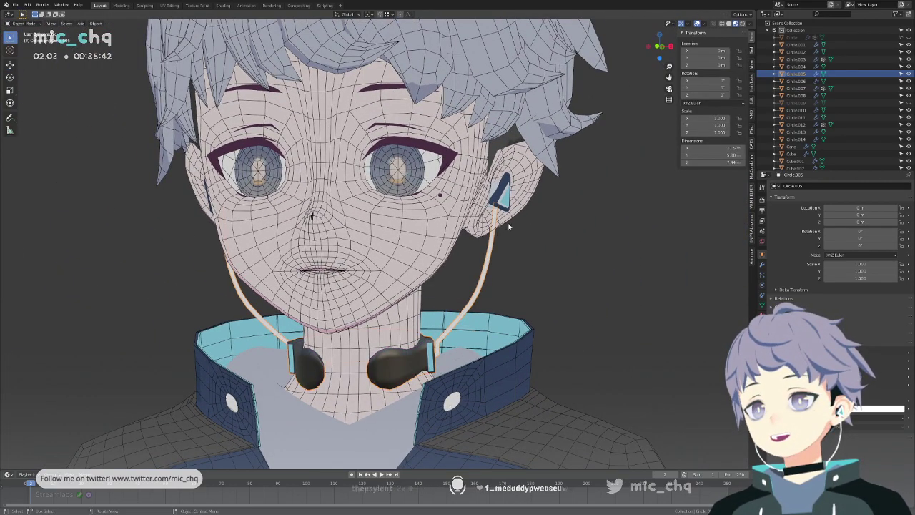
Select the triangular earpiece, examine it against the ear from close up, and clear the selection.
middle_click_drag(561, 233, 482, 313, "shift")
scroll(515, 333, "up", 6)
middle_click_drag(547, 351, 562, 286, "shift")
middle_click_drag(562, 286, 547, 312)
left_click(530, 286)
scroll(543, 313, "down", 3)
middle_click_drag(434, 304, 458, 307, "shift")
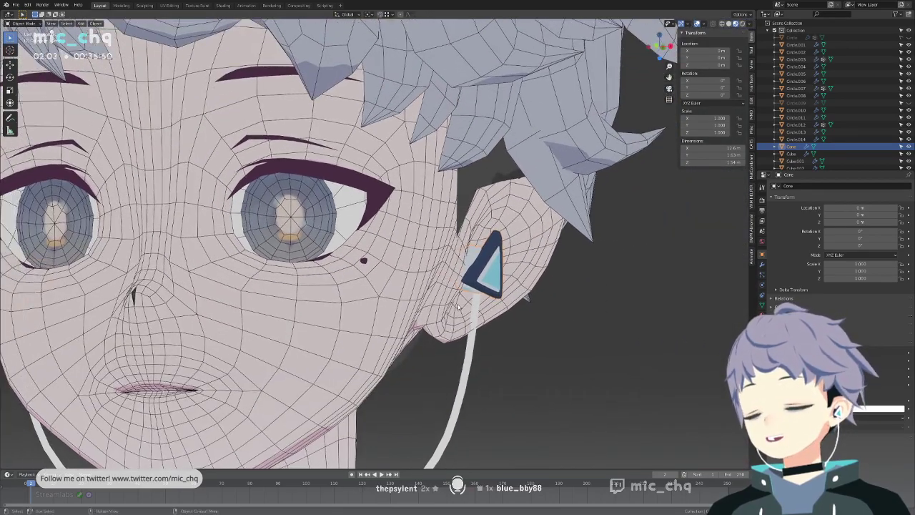
left_click(534, 311)
Open the other version of the character file with the hairless head and view the whole upper body.
left_click(15, 5)
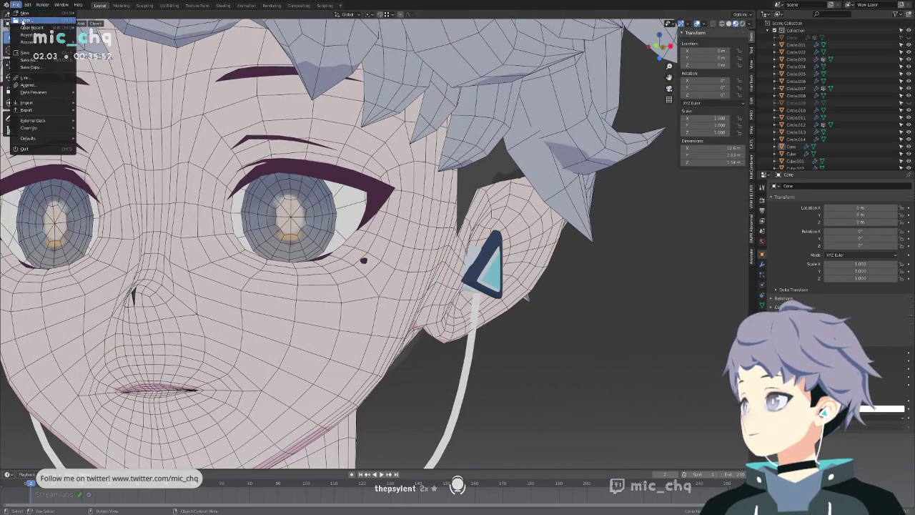
left_click(22, 22)
left_click(470, 274)
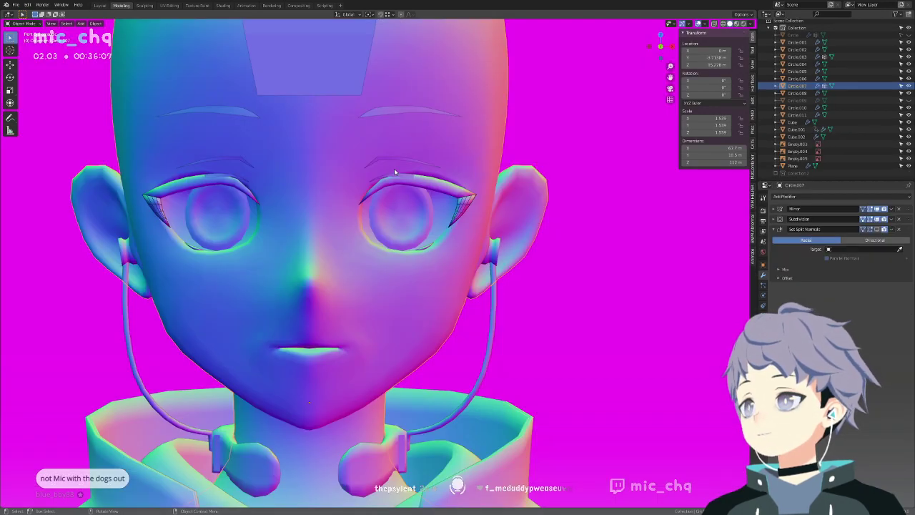
scroll(446, 179, "down", 6)
mouse_move(490, 180)
middle_mouse_down()
mouse_move(474, 186)
mouse_move(515, 187)
mouse_move(472, 188)
mouse_move(531, 180)
middle_mouse_up()
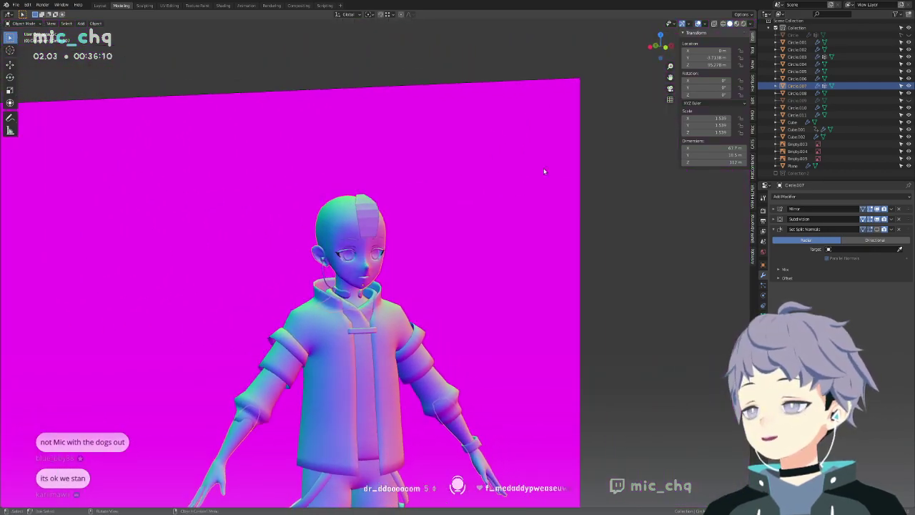
Set the viewport shading to flat lighting with texture colour, select the eyebrow mesh, and view the character from the front.
left_click(749, 24)
left_click(768, 59)
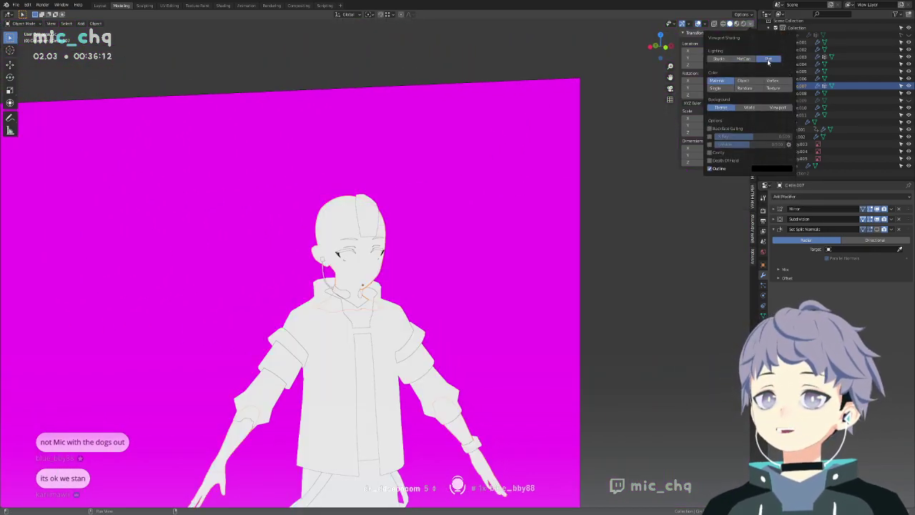
left_click(773, 88)
middle_click_drag(587, 207, 499, 247)
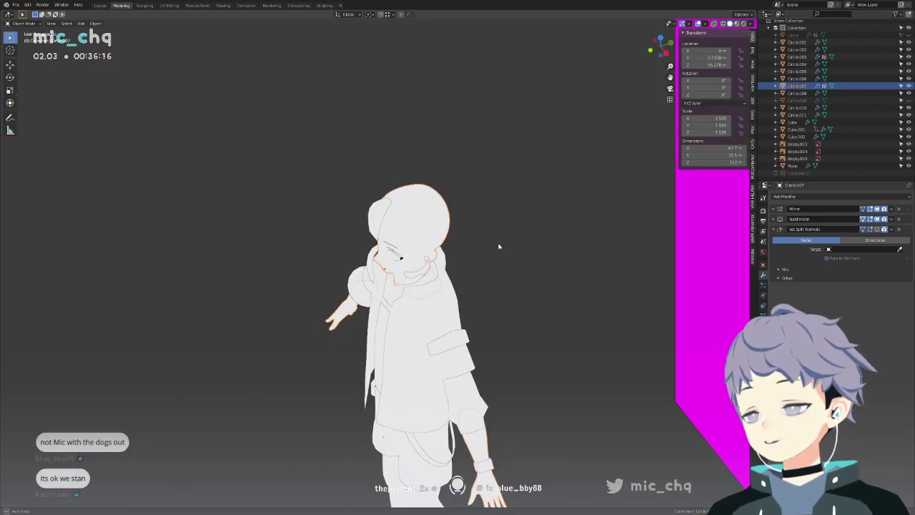
left_click(395, 256)
middle_click_drag(397, 253, 453, 211)
key("KP_1")
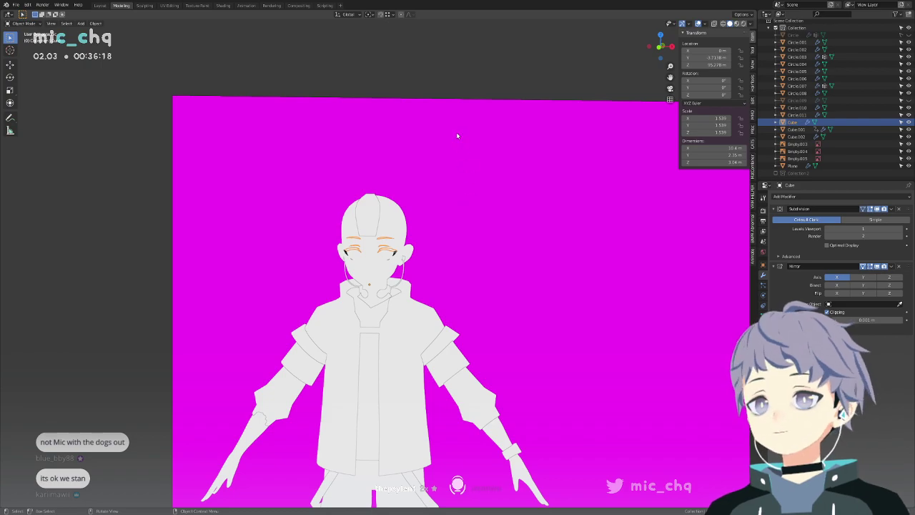
Open the file of the purple-eyed boy character, discarding the current file's changes.
left_click(17, 5)
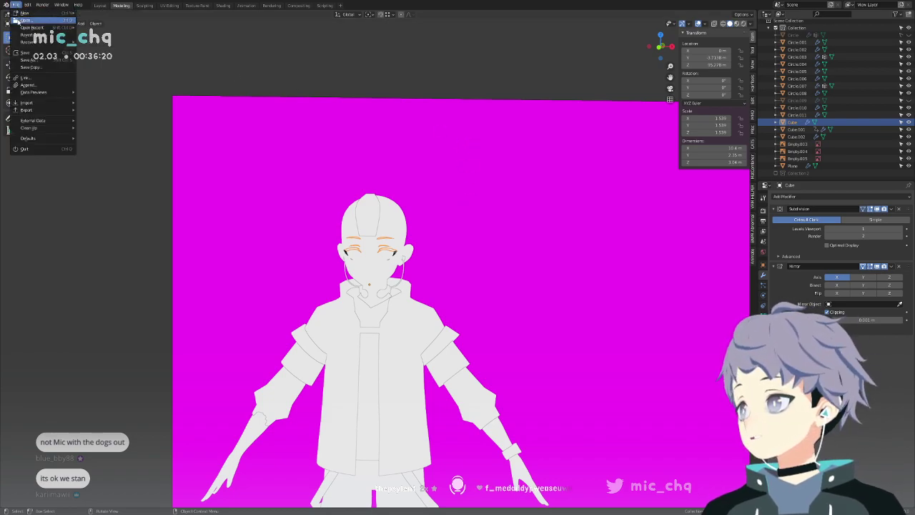
left_click(19, 20)
left_click(471, 270)
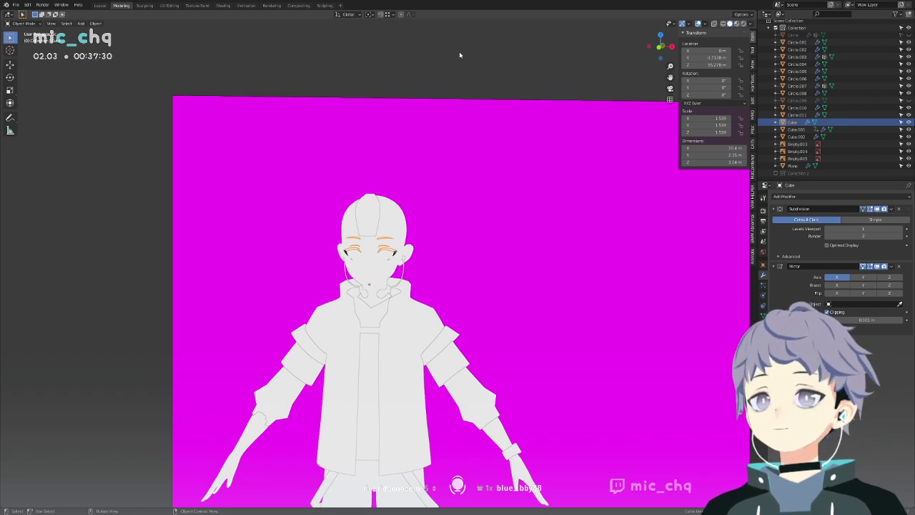
key("alt+Tab")
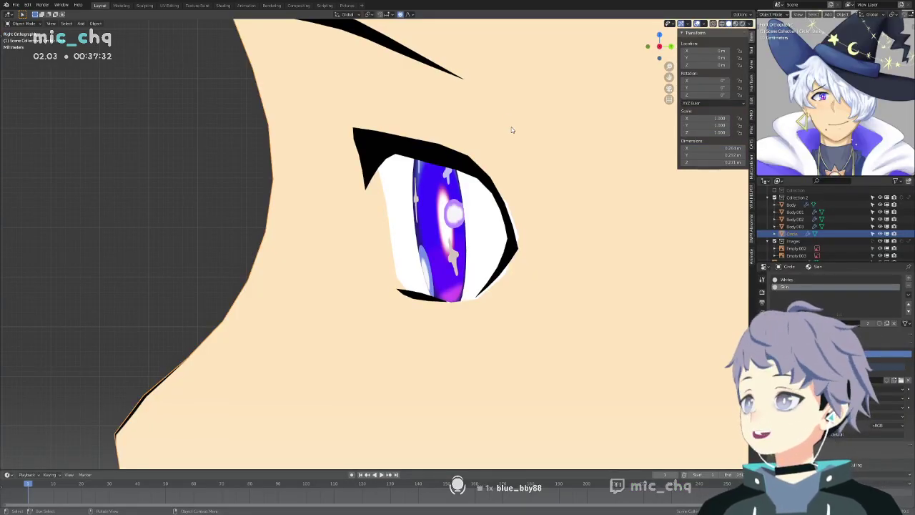
View the boy's whole head at a three-quarter angle and set the mouth shape key's value to 1.000.
scroll(529, 129, "up", 3)
scroll(546, 132, "down", 5)
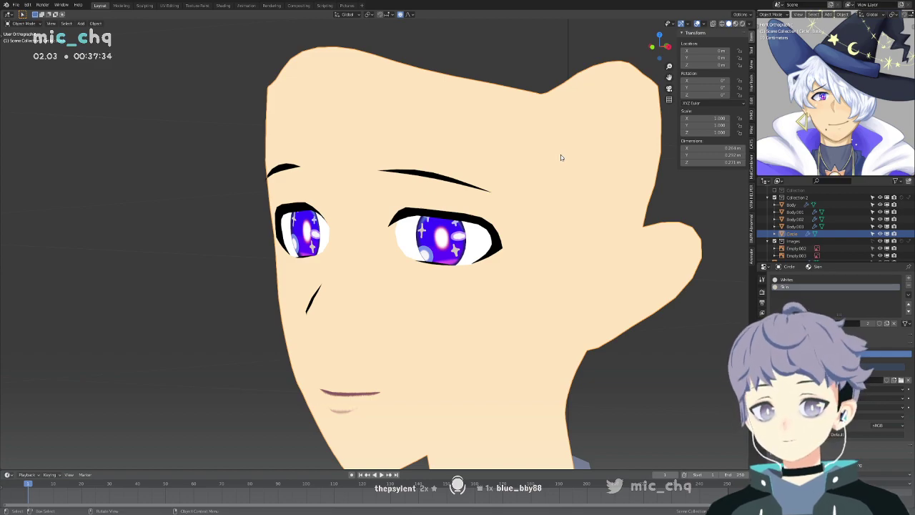
left_click(762, 333)
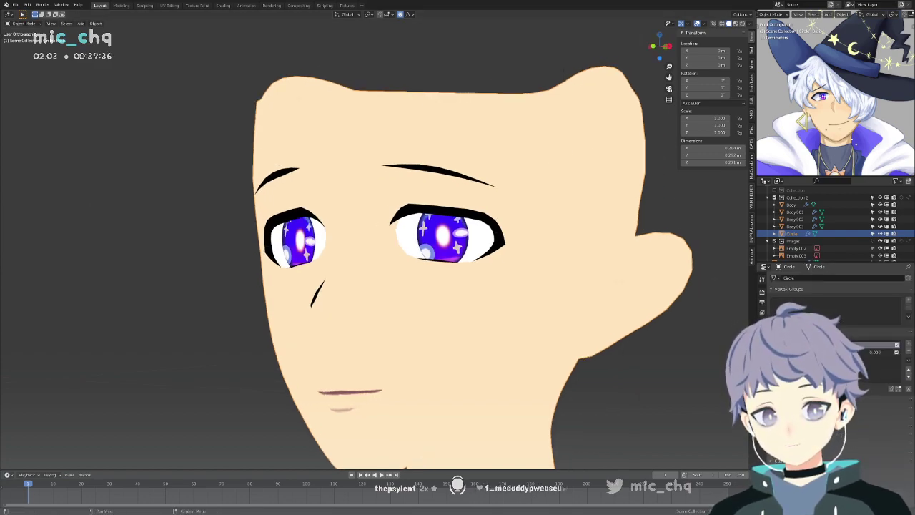
left_click_drag(858, 351, 887, 352)
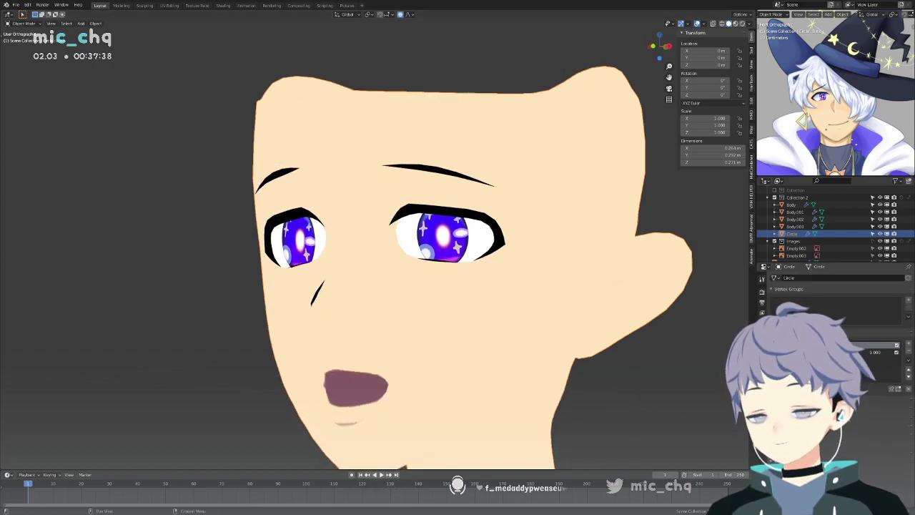
Open the rigged file of the girl with looped hair buns, discarding the current file's changes.
left_click(15, 6)
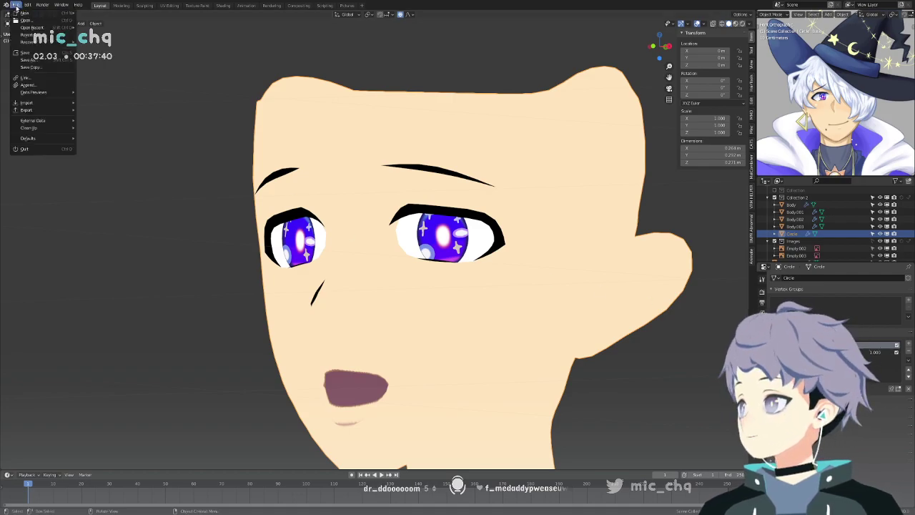
left_click(27, 20)
left_click(483, 271)
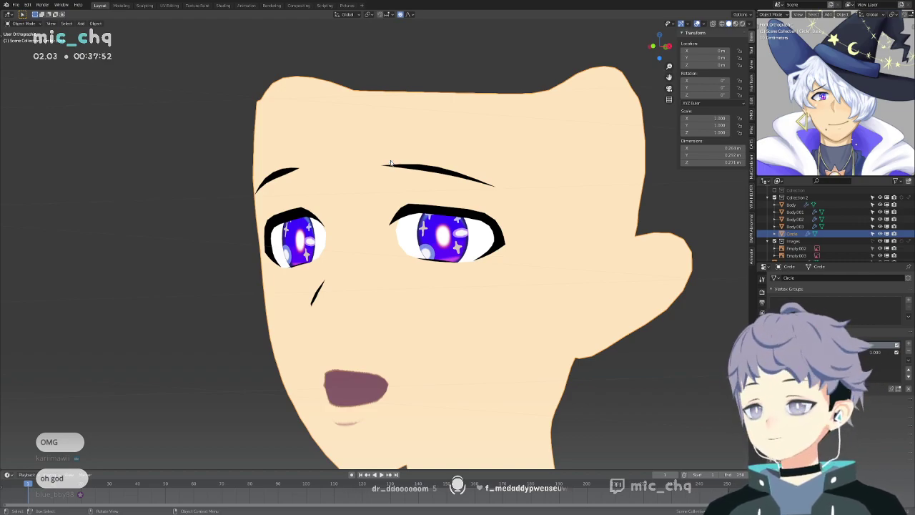
key("alt+Tab")
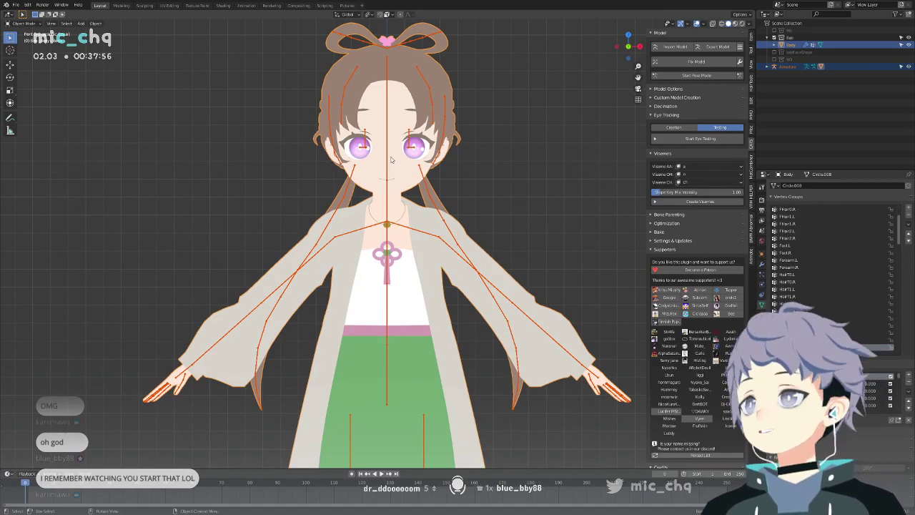
Select the girl's body mesh without the armature and view her face from close up.
left_click(408, 170)
scroll(415, 161, "up", 4)
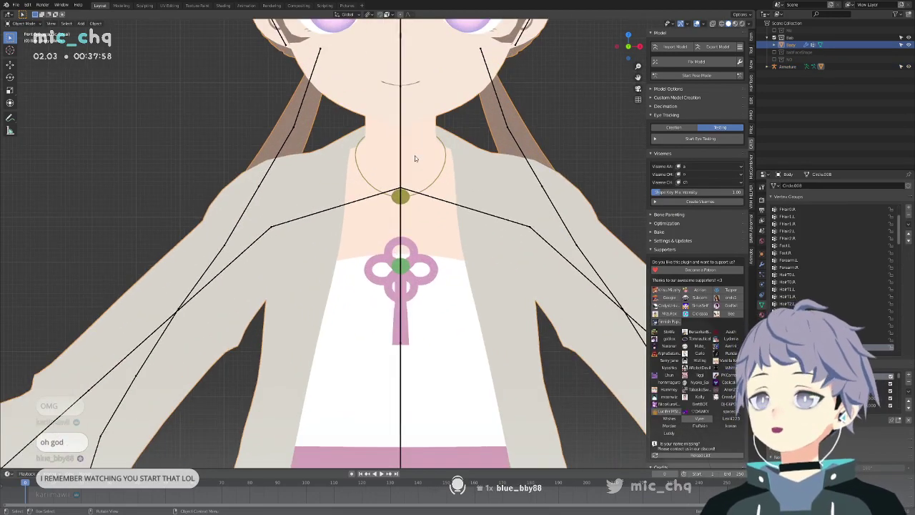
middle_click_drag(453, 115, 401, 227, "shift")
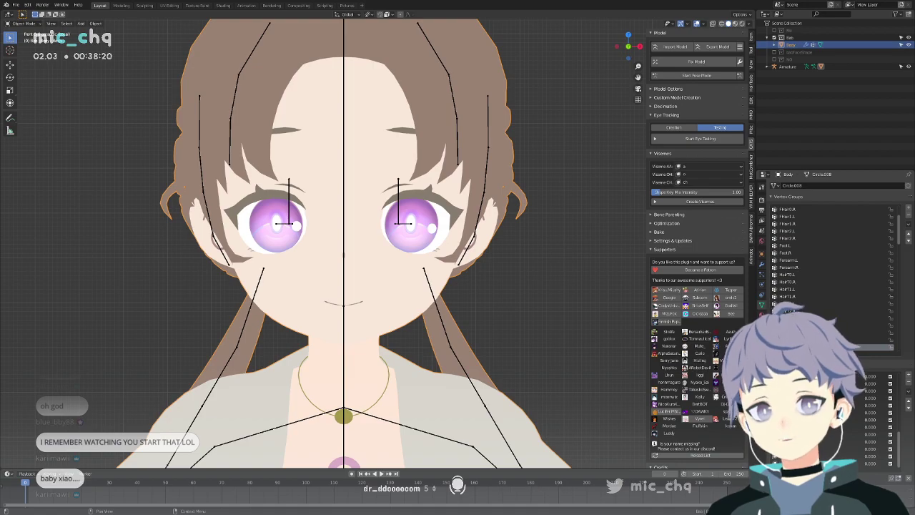
Open the girl's other project file containing the grid of separate face shapes, discarding changes.
left_click(16, 5)
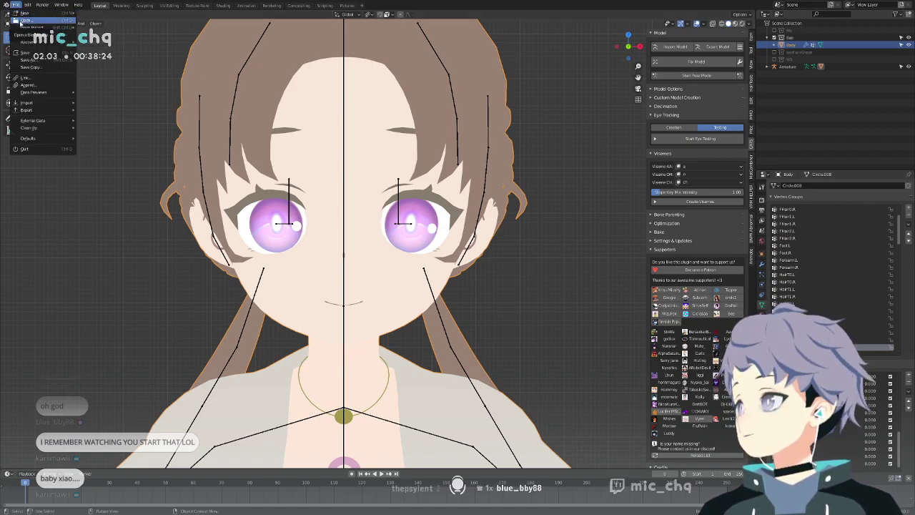
left_click(21, 22)
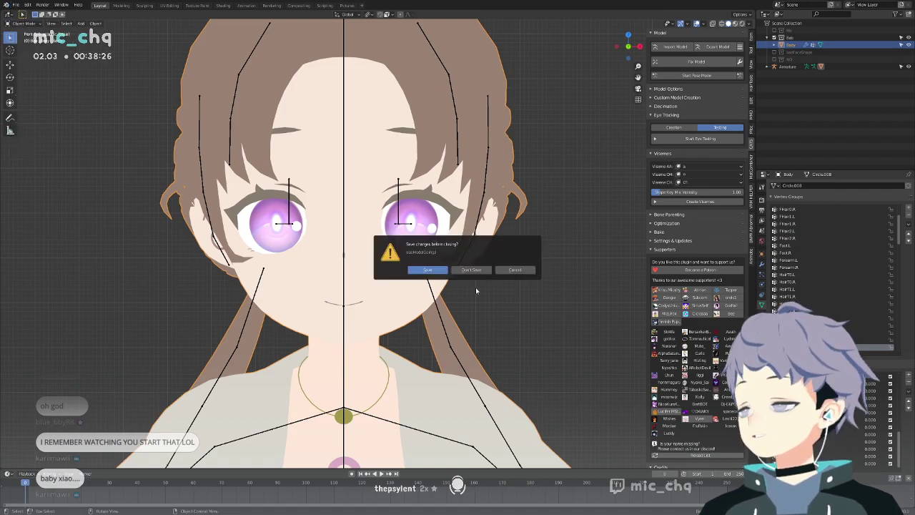
left_click(469, 271)
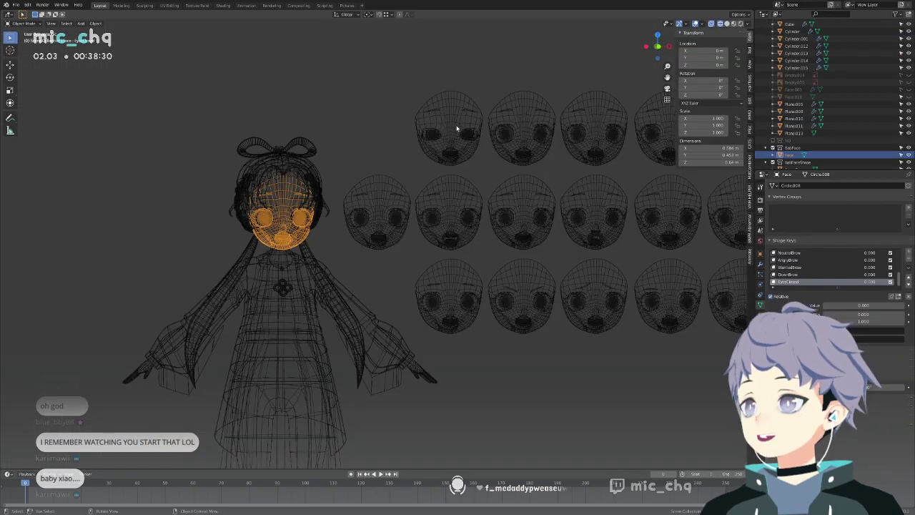
Show the girl and the face shapes from the front in Material Preview shading.
key("KP_1")
key("z")
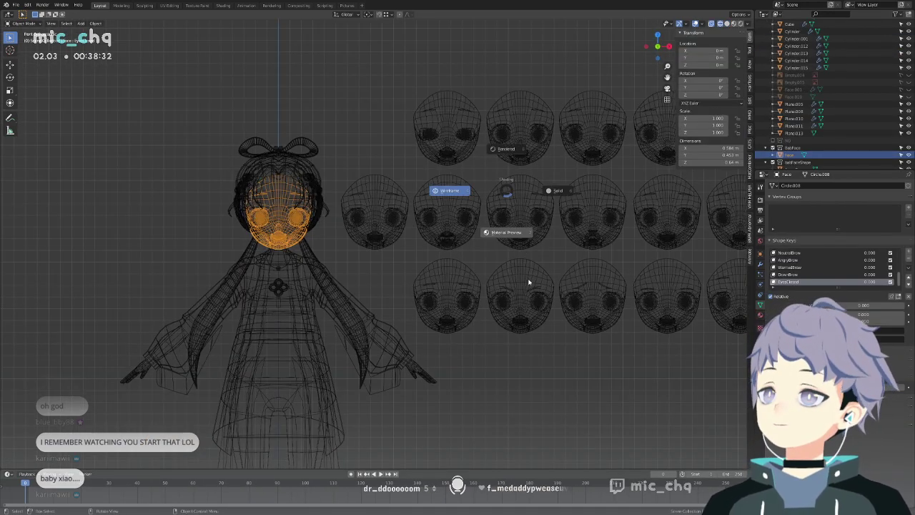
left_click(529, 276)
middle_click_drag(531, 253, 422, 275, "shift")
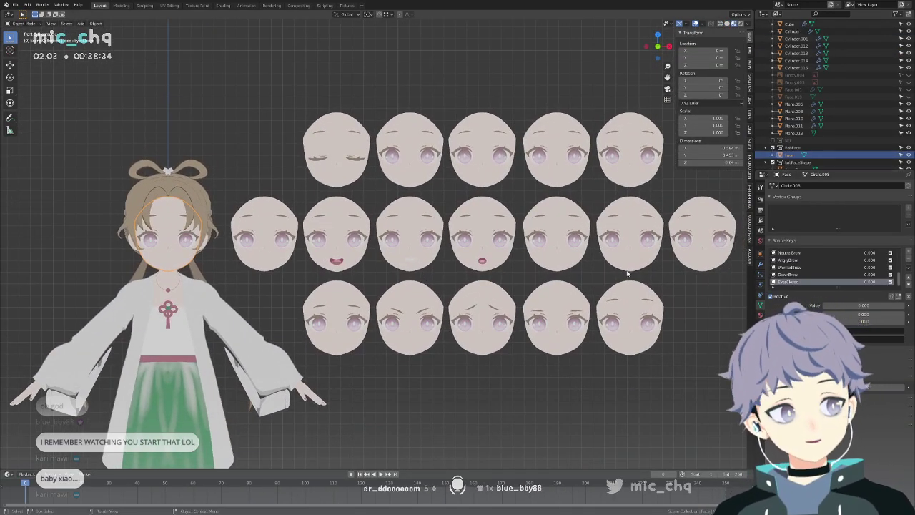
Select the wide open-mouth face in the middle row and view the whole grid of faces.
scroll(409, 266, "up", 4)
left_click(268, 259)
middle_click_drag(449, 269, 340, 264, "shift")
scroll(341, 264, "down", 5)
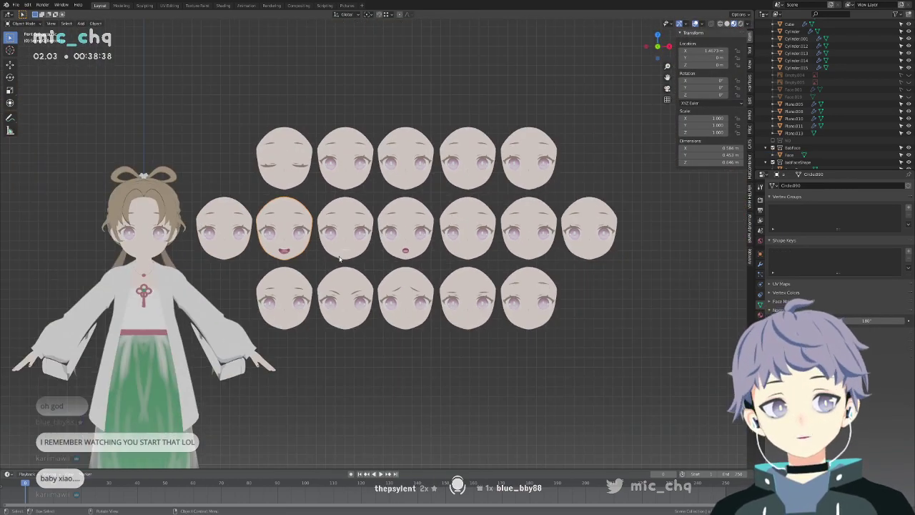
Switch the viewport to Solid shading with Studio lighting.
key("z")
left_click(483, 200)
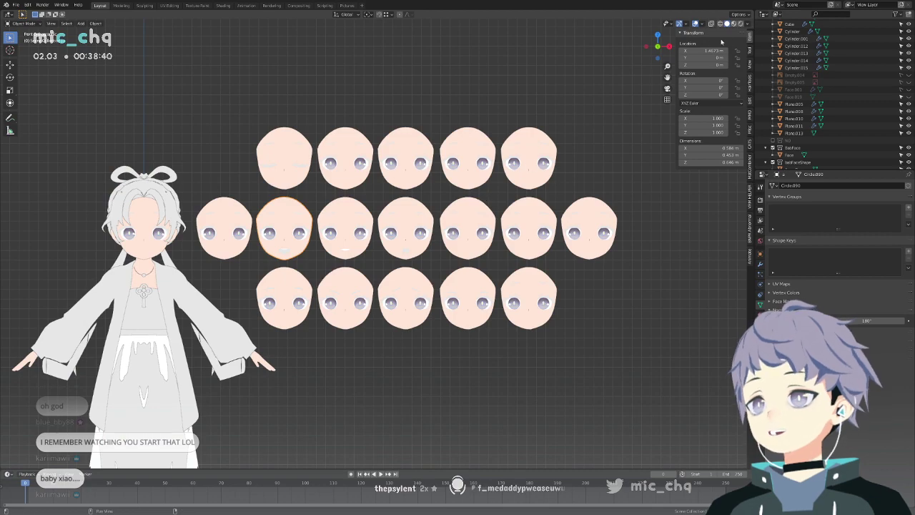
left_click(748, 25)
left_click(726, 59)
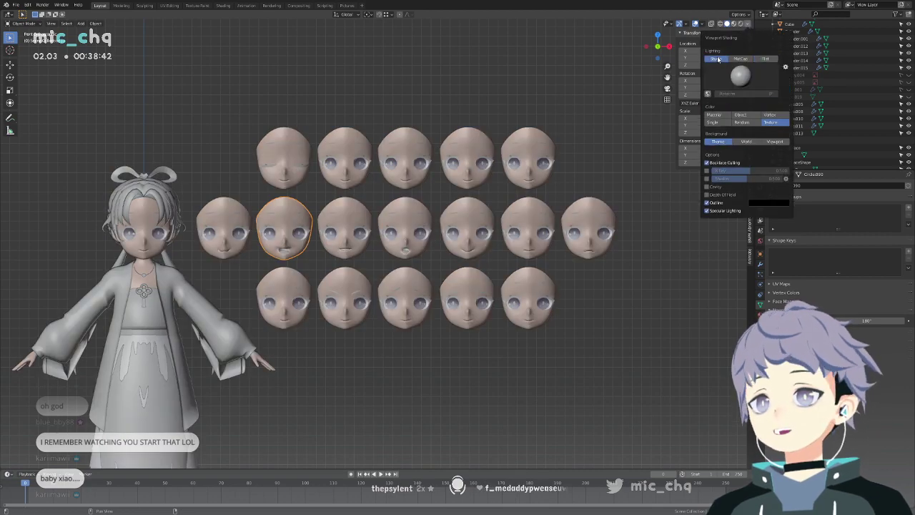
Select the wide open, slightly open and round mouth faces of the middle row one after another from close up.
scroll(351, 238, "up", 6)
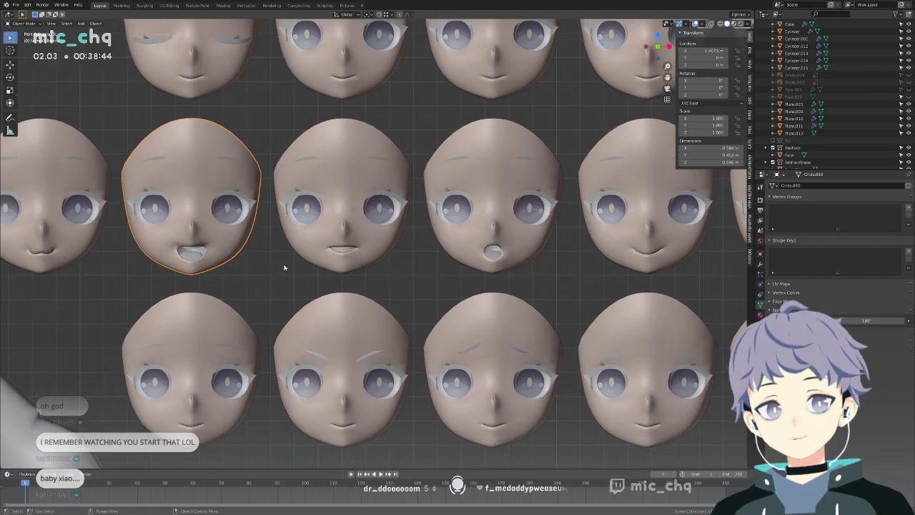
left_click(284, 267)
middle_click_drag(341, 272, 399, 269, "shift")
left_click(201, 252)
left_click(412, 262)
left_click(515, 259)
Select the smiling, straight-mouthed and frowning faces at the end of the middle row one after another.
middle_click_drag(575, 276, 386, 285, "shift")
left_click(517, 268)
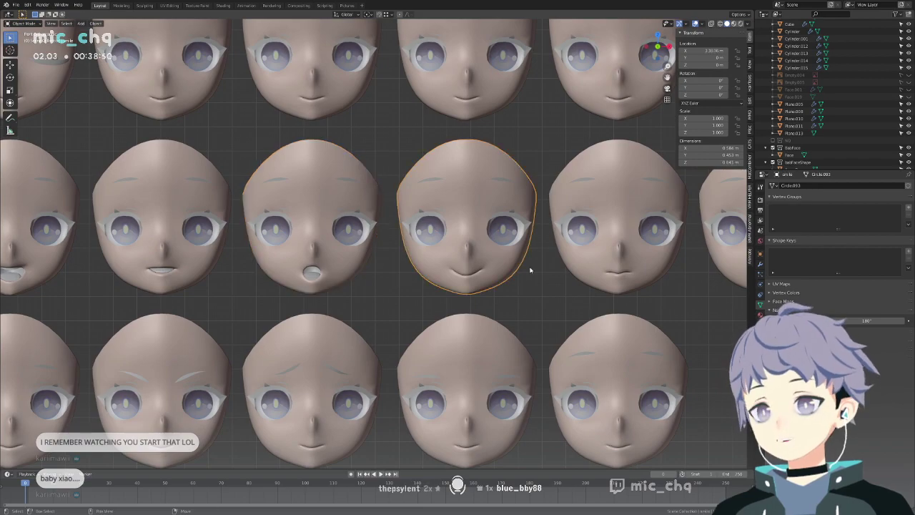
middle_click_drag(517, 267, 454, 271, "shift")
left_click(576, 268)
middle_click_drag(620, 276, 544, 278, "shift")
left_click(603, 274)
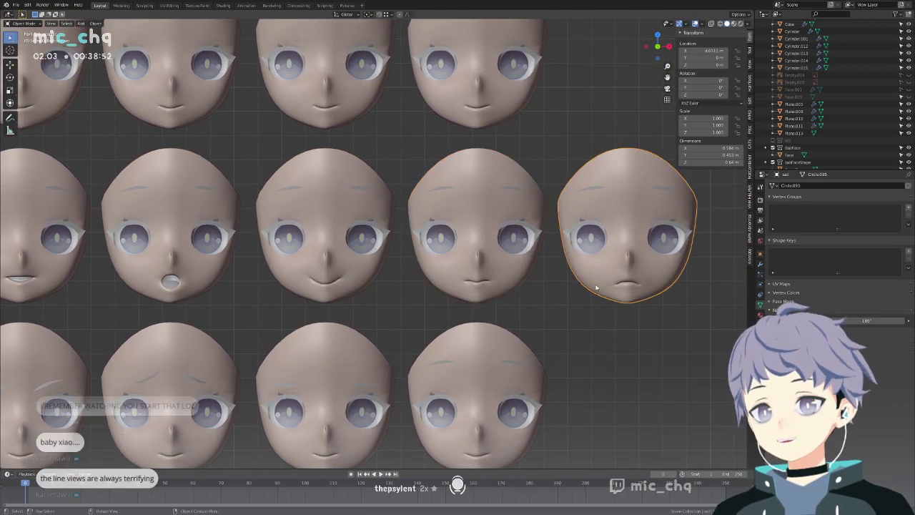
middle_click_drag(481, 297, 547, 286, "shift")
Inspect the face shapes' topology in wireframe, return to Solid shading, and look over the three rows of faces.
key("shift+z")
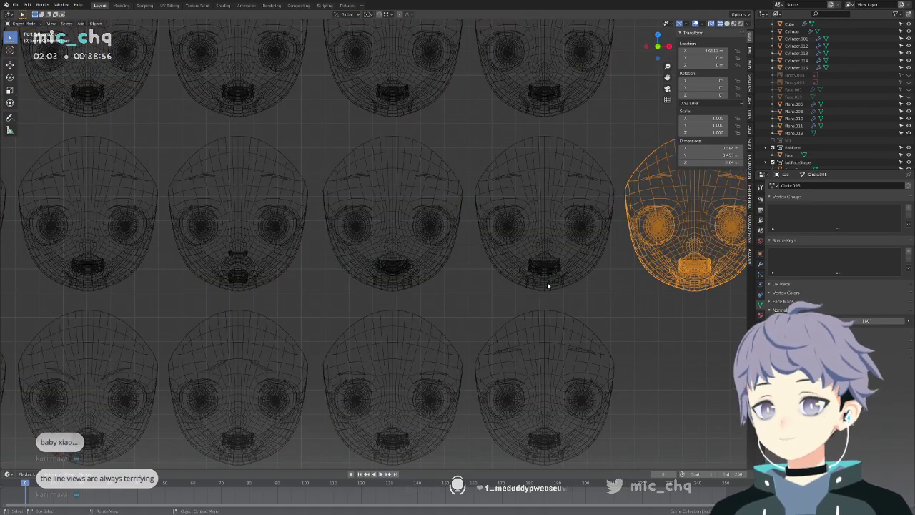
key("shift+z")
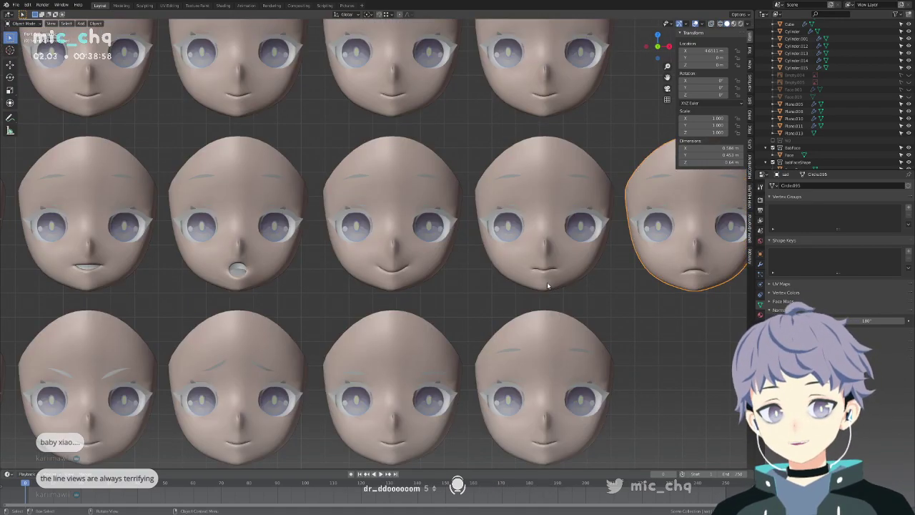
middle_click_drag(480, 317, 359, 384, "shift")
scroll(359, 385, "down", 4)
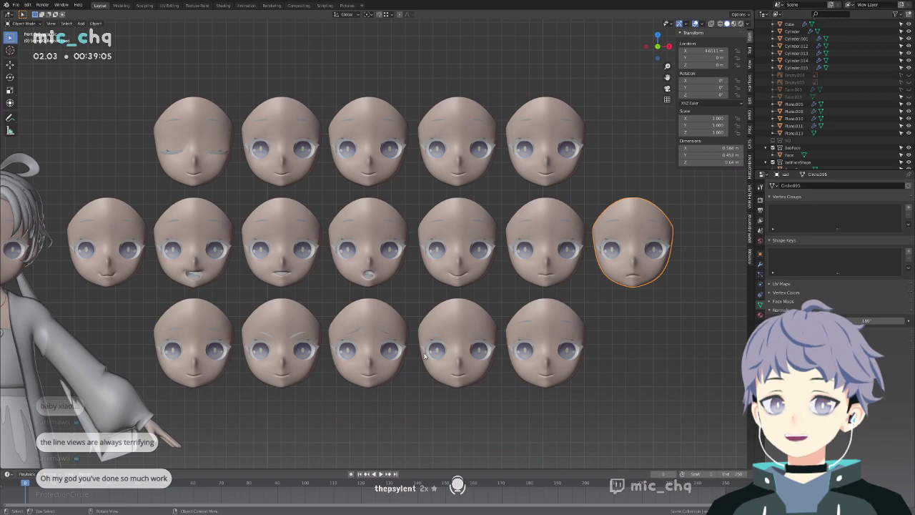
middle_click_drag(425, 355, 440, 357, "shift")
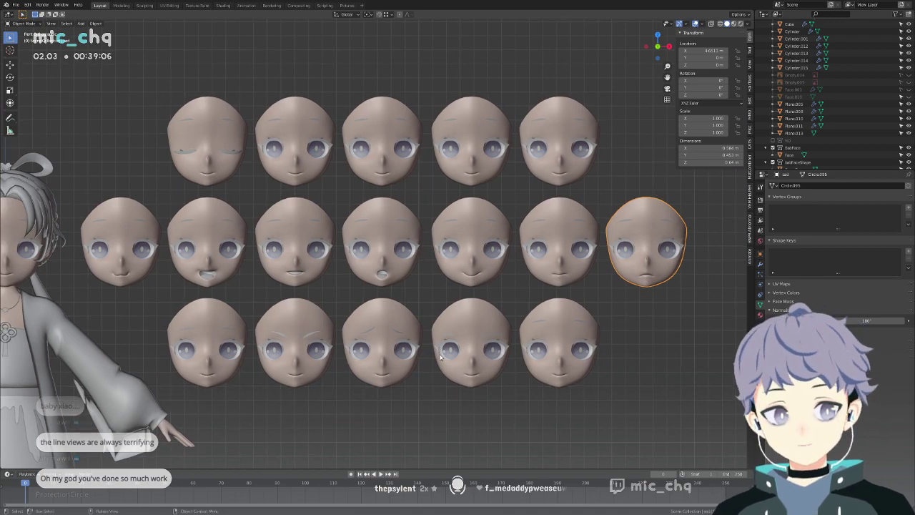
scroll(404, 353, "up", 3)
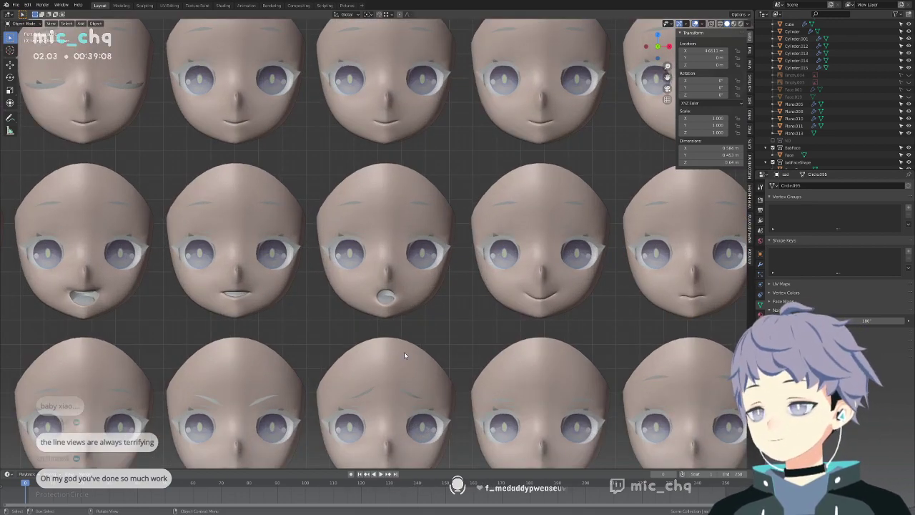
Switch to Material Preview shading and examine the round-mouthed face's textured iris from close up.
middle_click_drag(413, 317, 385, 320)
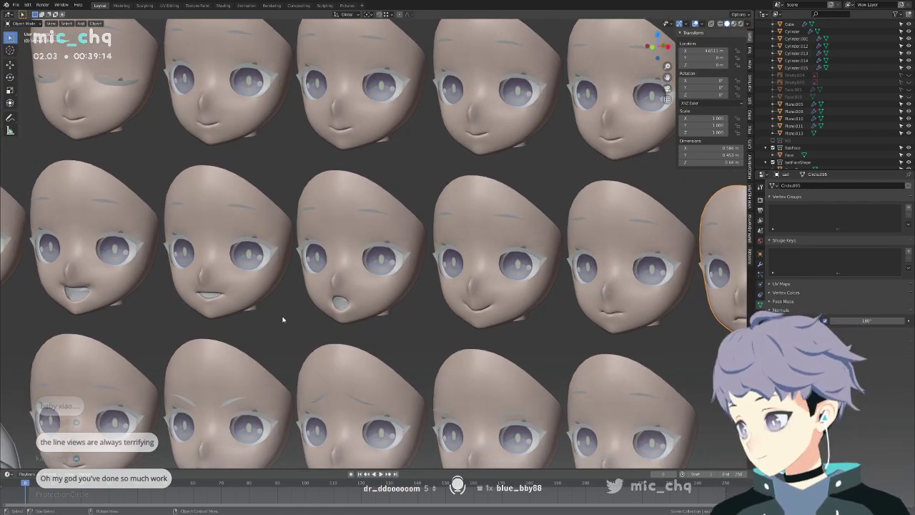
scroll(270, 320, "up", 5)
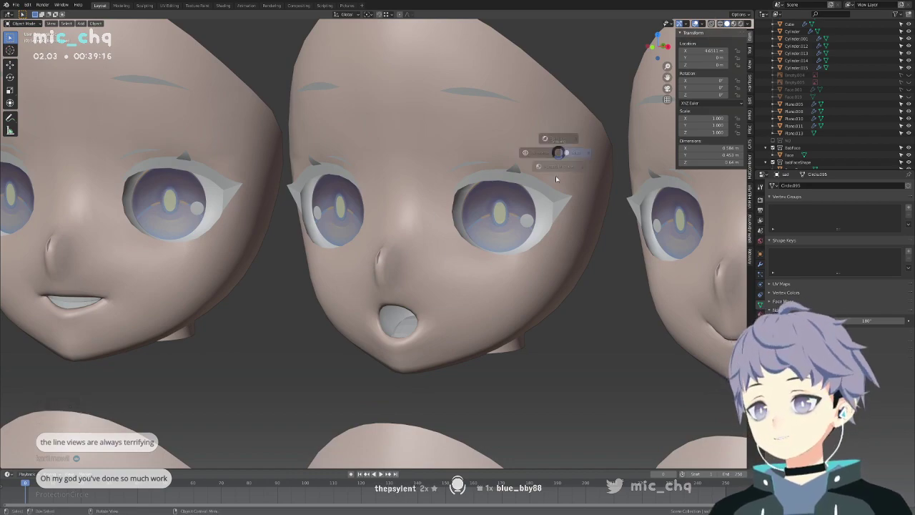
left_click(556, 184)
mouse_move(458, 327)
middle_mouse_down()
mouse_move(492, 320)
mouse_move(492, 331)
middle_mouse_up()
scroll(484, 288, "up", 6)
middle_click_drag(497, 297, 223, 340, "shift")
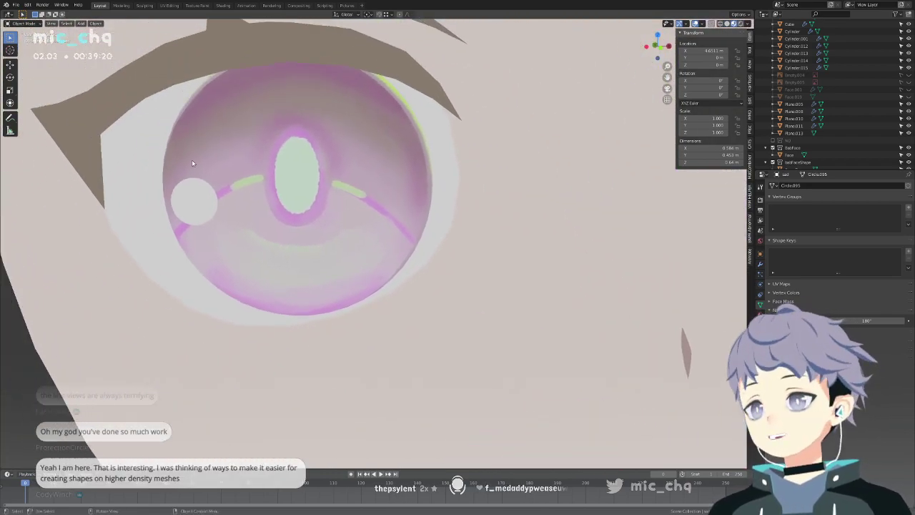
Compare the eyes and mouths of neighbouring faces from the front and select the face mesh on the girl's body.
scroll(198, 163, "down", 5)
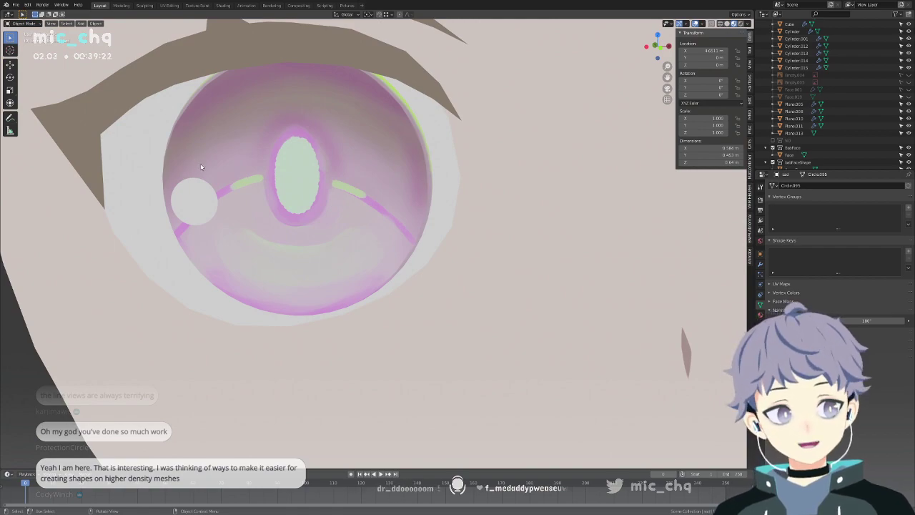
scroll(239, 185, "down", 2)
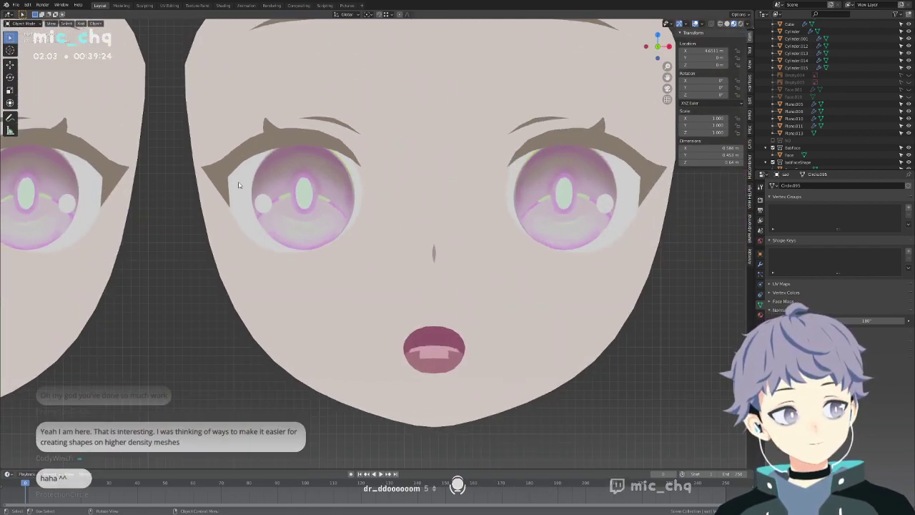
middle_click_drag(239, 185, 391, 225, "shift")
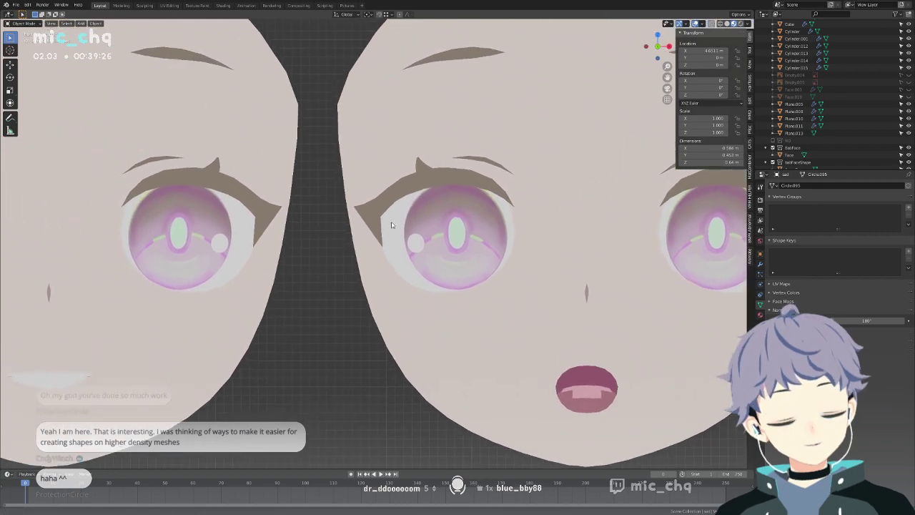
scroll(387, 225, "down", 3)
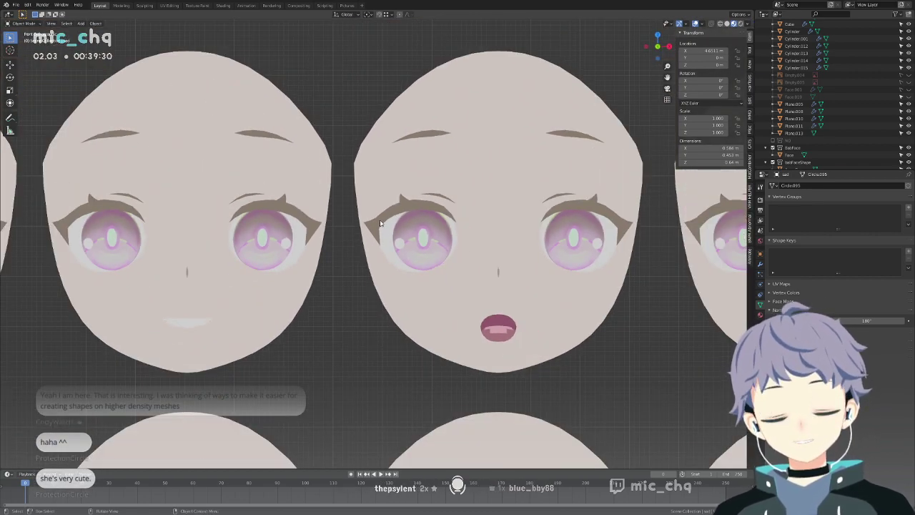
scroll(381, 224, "down", 4)
middle_click_drag(264, 218, 505, 208, "shift")
middle_click_drag(133, 271, 348, 278, "shift")
left_click(265, 284)
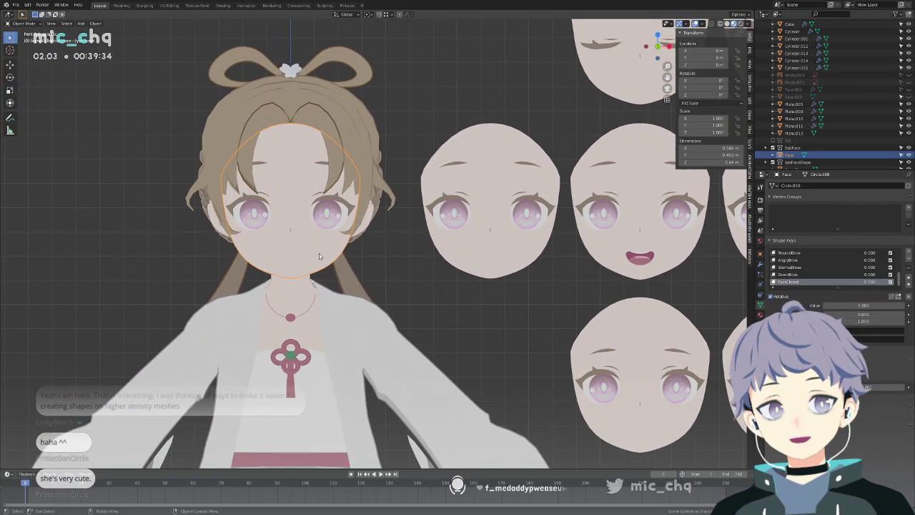
Switch to Solid shading, frame the girl's face and make Basis its active shape key.
middle_click_drag(265, 281, 316, 258, "shift")
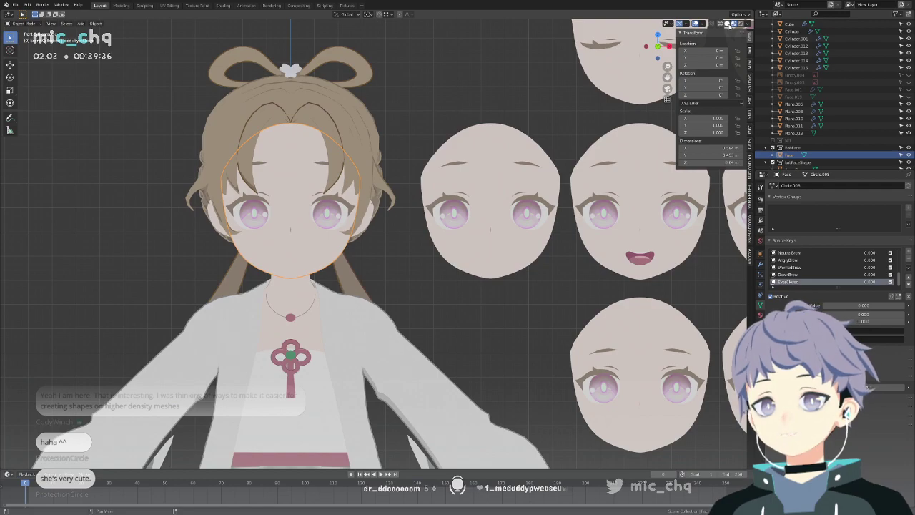
left_click(727, 24)
scroll(250, 239, "up", 8)
key("Tab")
key("Tab")
scroll(819, 259, "up", 5)
left_click(790, 253)
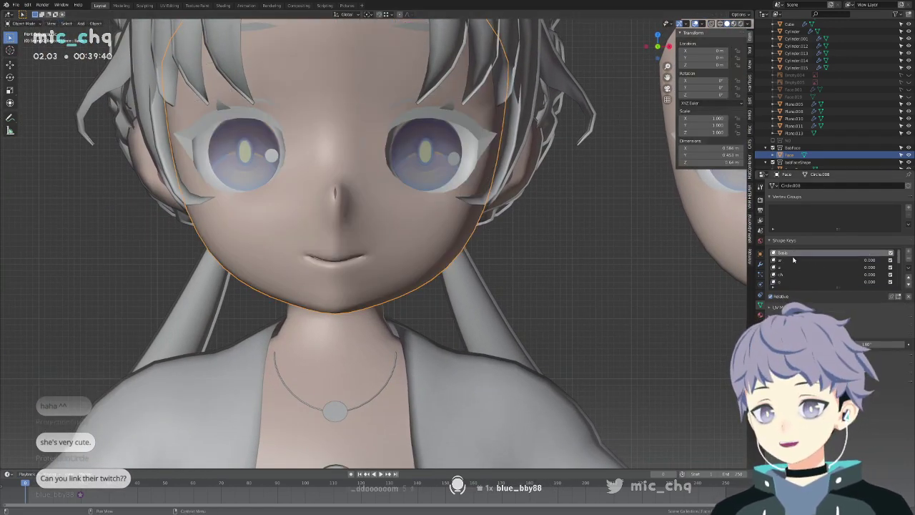
Select the entire face mesh in Edit Mode, then return to Object Mode and add a new shape key to the face.
key("Tab")
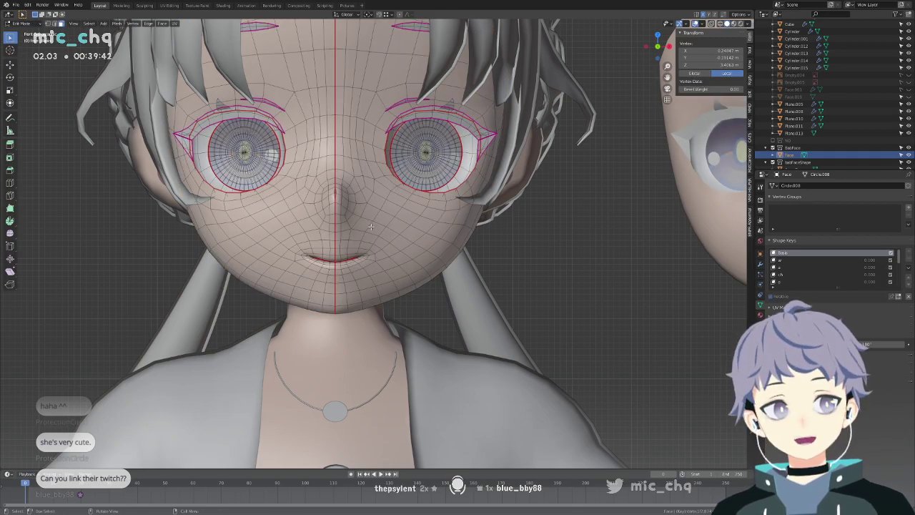
key("a")
key("ctrl+Tab")
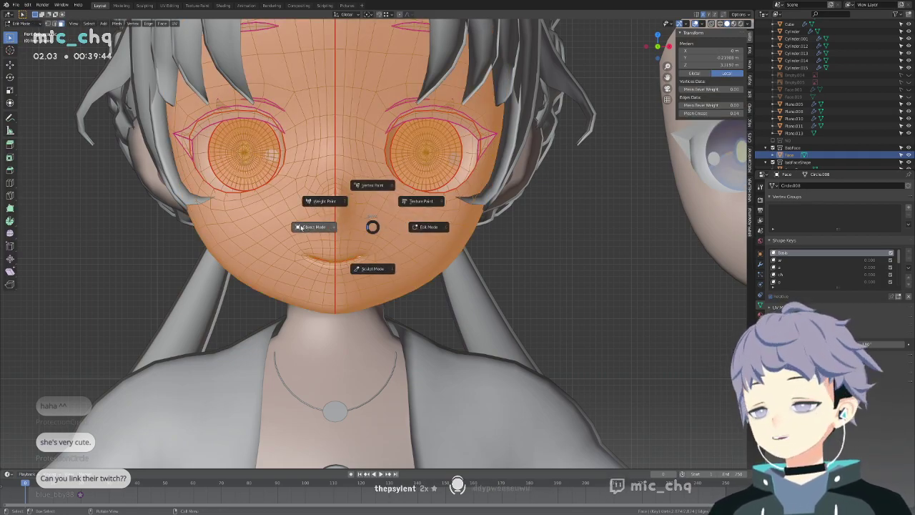
left_click(302, 227)
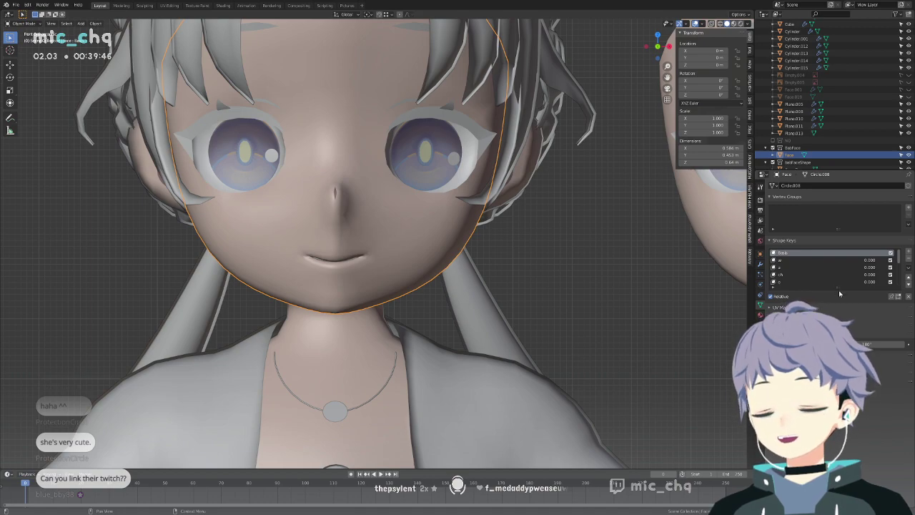
left_click_drag(838, 288, 838, 345)
left_click(905, 253)
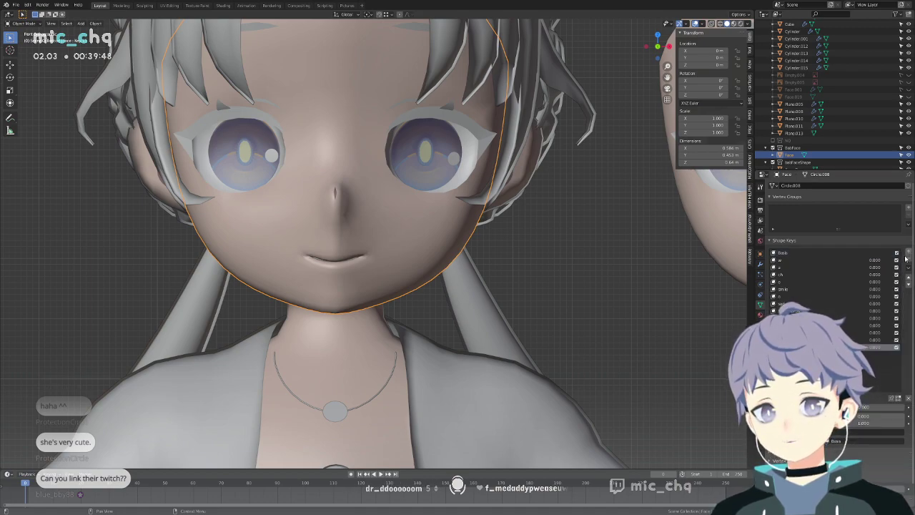
key("ctrl+Tab")
left_click(327, 260)
mouse_move(373, 249)
left_mouse_down()
mouse_move(386, 225)
mouse_move(389, 233)
mouse_move(371, 239)
left_mouse_up()
key("ctrl+z")
key("ctrl+Tab")
left_click(291, 234)
Inspect the face mesh's topology around the mouth in Edit Mode.
left_click(401, 231)
key("Tab")
key("Tab")
left_click(405, 232)
key("Tab")
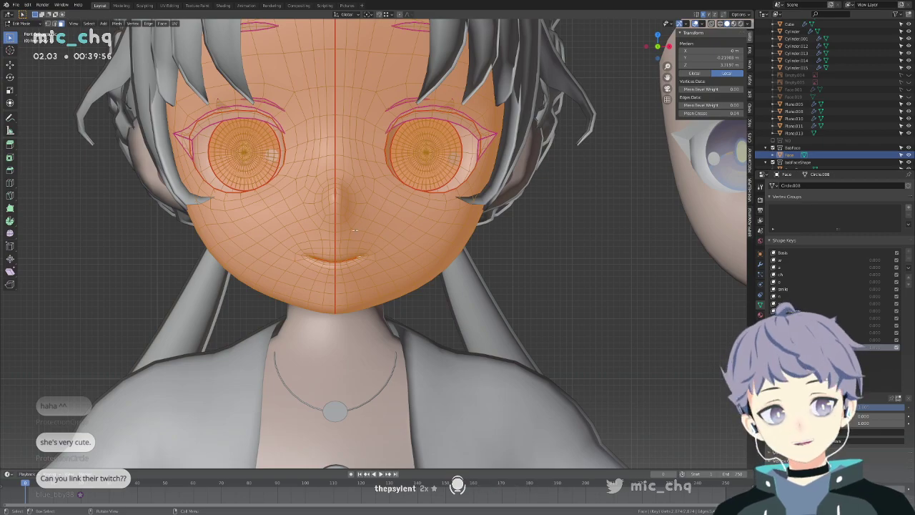
scroll(404, 229, "up", 4)
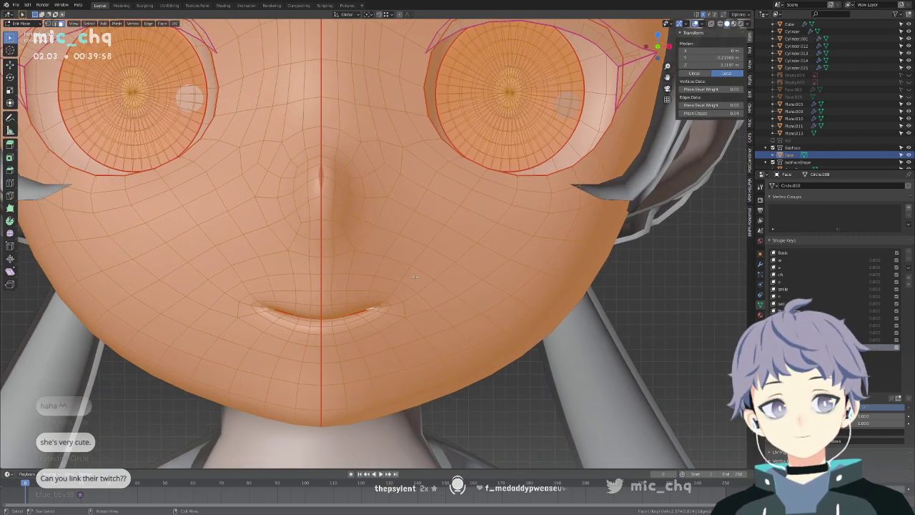
Put the face in Sculpt Mode and try short Grab strokes around the mouth, undoing the first one.
key("ctrl+Tab")
left_click(417, 320)
scroll(404, 293, "down", 7)
mouse_move(387, 258)
left_mouse_down()
mouse_move(402, 244)
mouse_move(399, 252)
left_mouse_up()
key("ctrl+z")
scroll(387, 261, "up", 5)
mouse_move(345, 316)
left_mouse_down()
mouse_move(348, 351)
mouse_move(350, 320)
left_mouse_up()
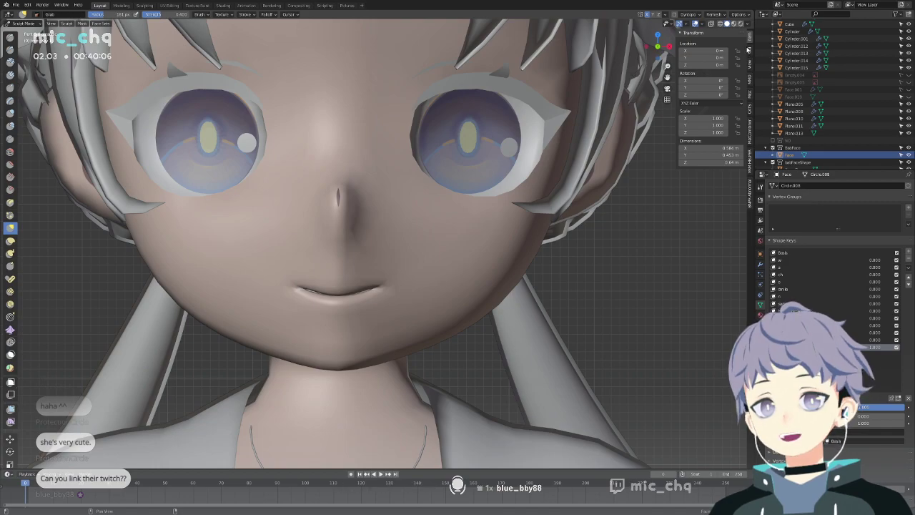
Enable Mesh Boundary auto-masking for the Grab brush and pull the centre of the lower lip down to part the lips.
left_click(748, 49)
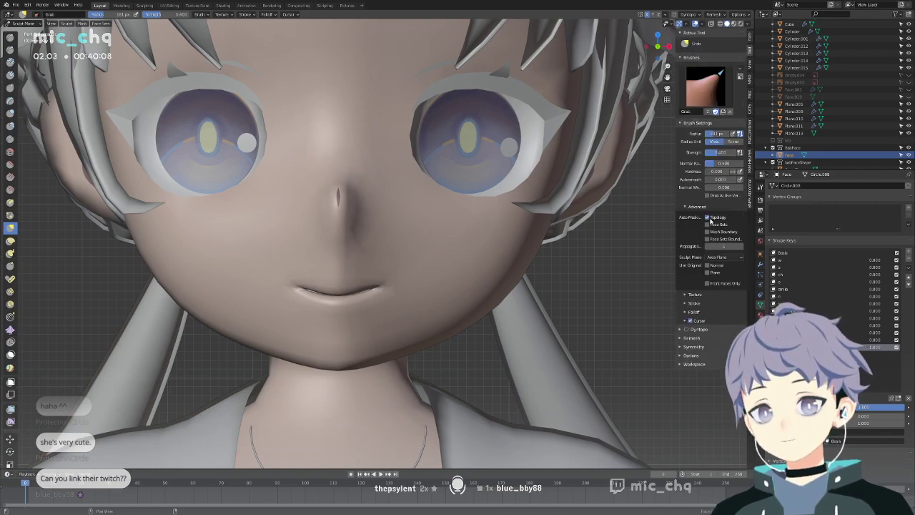
left_click(707, 232)
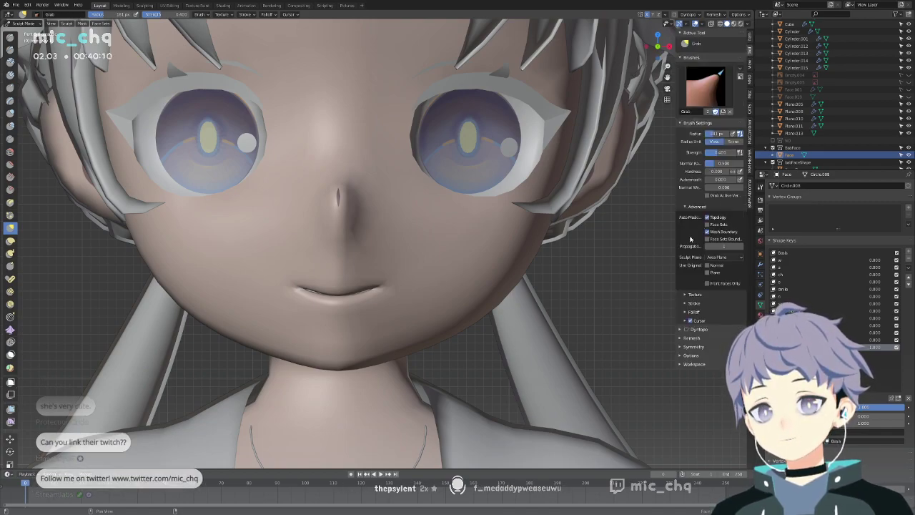
left_click_drag(371, 340, 370, 328)
scroll(397, 318, "up", 5)
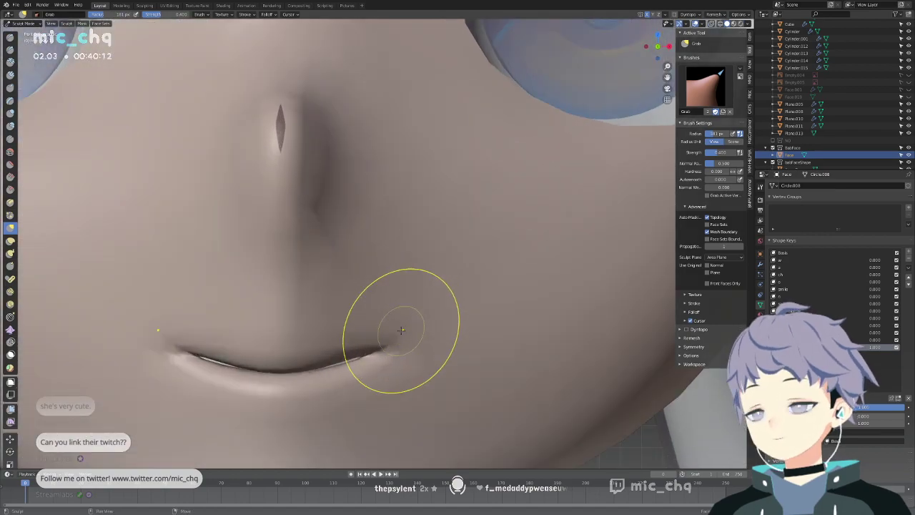
middle_click_drag(343, 359, 392, 159, "shift")
left_click_drag(354, 200, 351, 230)
left_click_drag(349, 169, 341, 83)
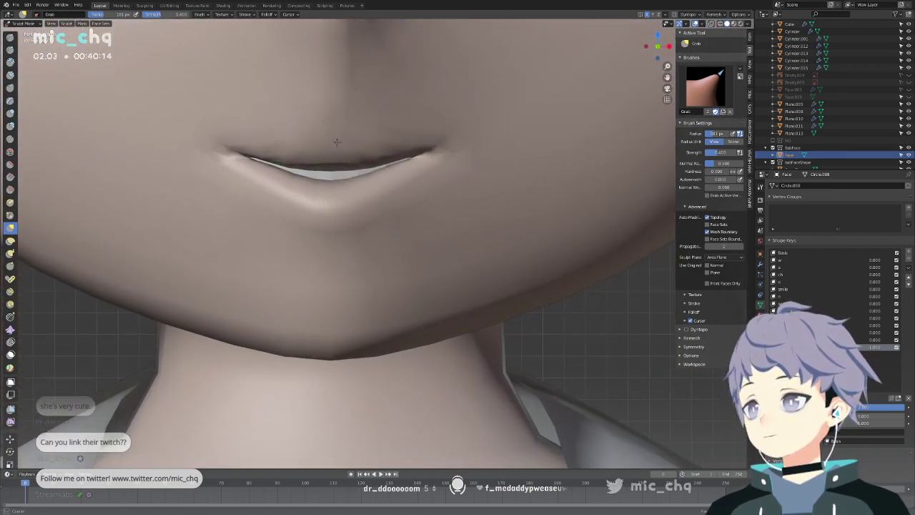
Compare the last lip stroke by undoing and redoing it, then pull the sides of the lower lip down into a rounder curve.
key("ctrl+z")
key("ctrl+shift+z")
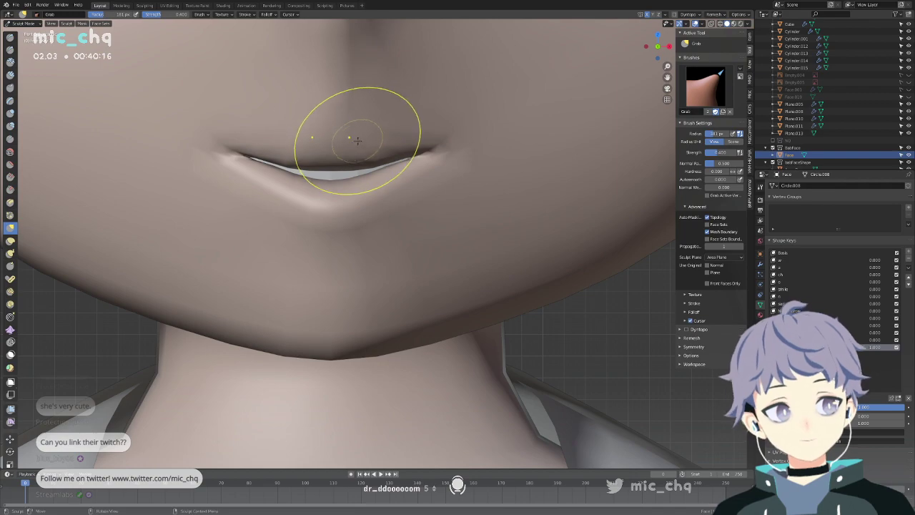
mouse_move(373, 140)
left_mouse_down()
mouse_move(374, 191)
mouse_move(388, 180)
left_mouse_up()
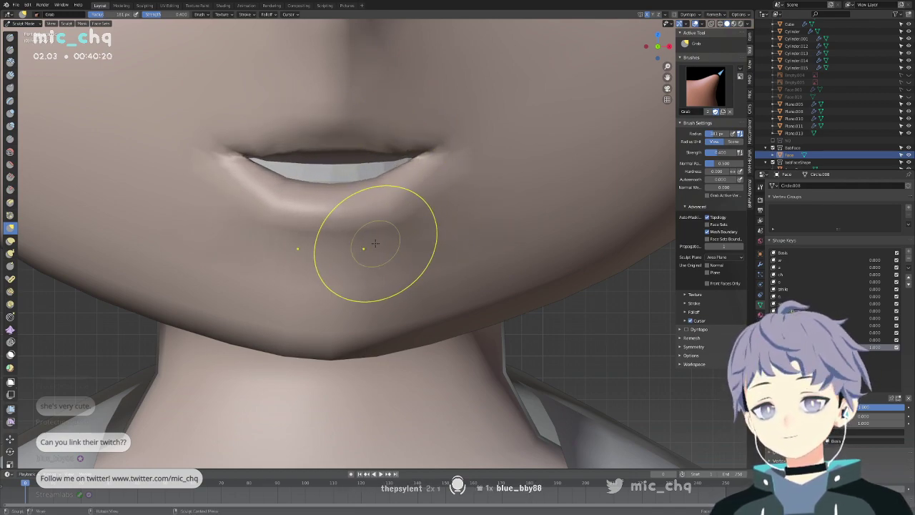
left_click_drag(367, 235, 370, 252)
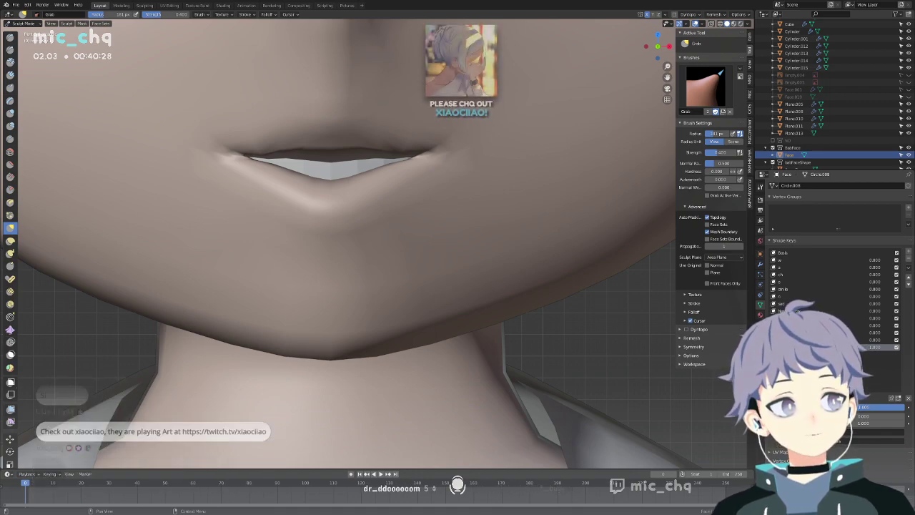
left_click_drag(413, 180, 403, 241)
Enlarge the Grab brush, then raise the upper lip and pull the mouth corners outward to open the mouth wider.
key("bracketright")
key("bracketright")
key("bracketright")
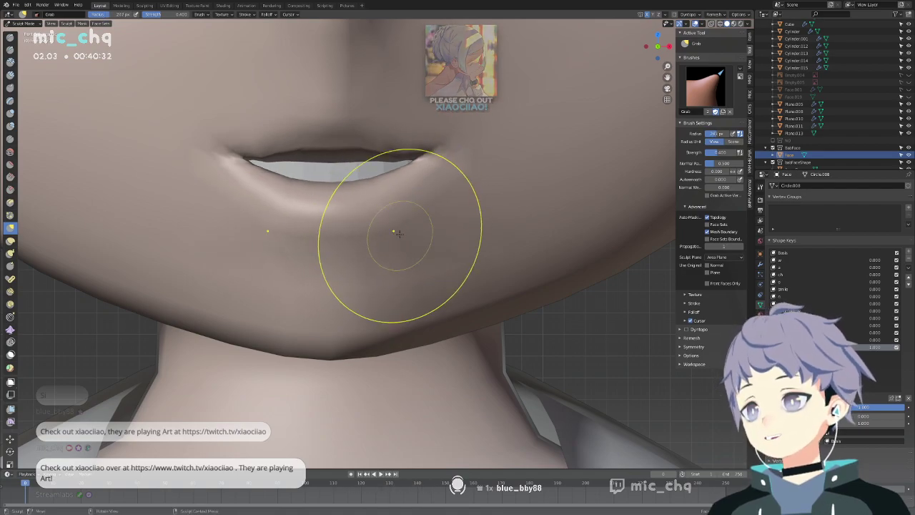
mouse_move(408, 147)
left_mouse_down()
mouse_move(406, 181)
mouse_move(419, 184)
left_mouse_up()
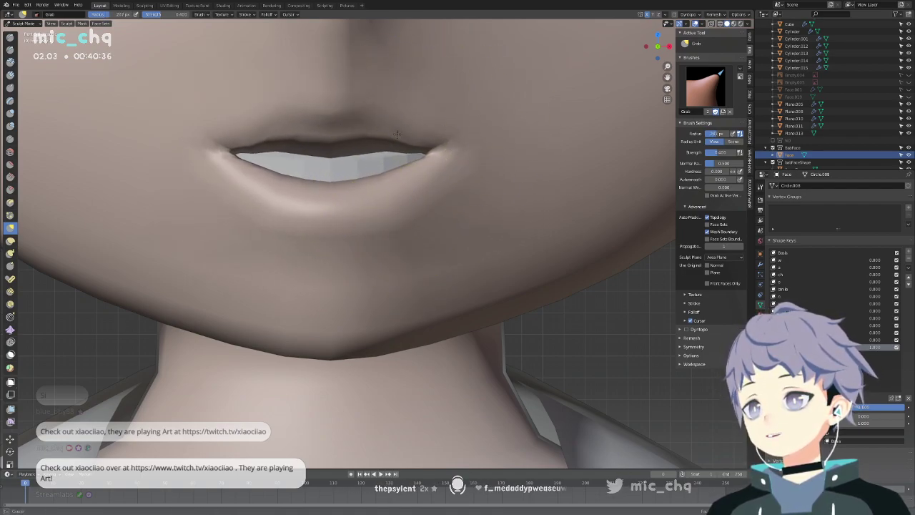
left_click_drag(409, 146, 477, 150)
mouse_move(374, 224)
left_mouse_down()
mouse_move(329, 210)
mouse_move(341, 209)
left_mouse_up()
left_click_drag(412, 181, 415, 170)
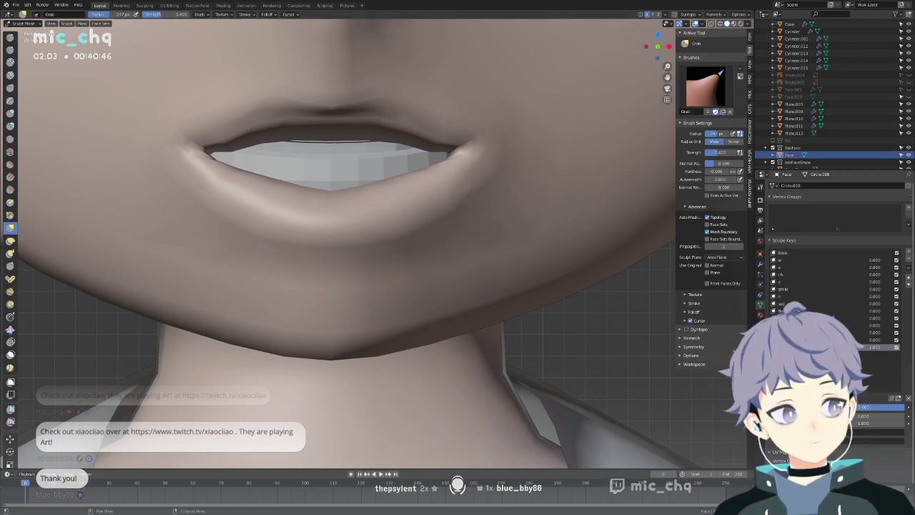
scroll(404, 227, "down", 5)
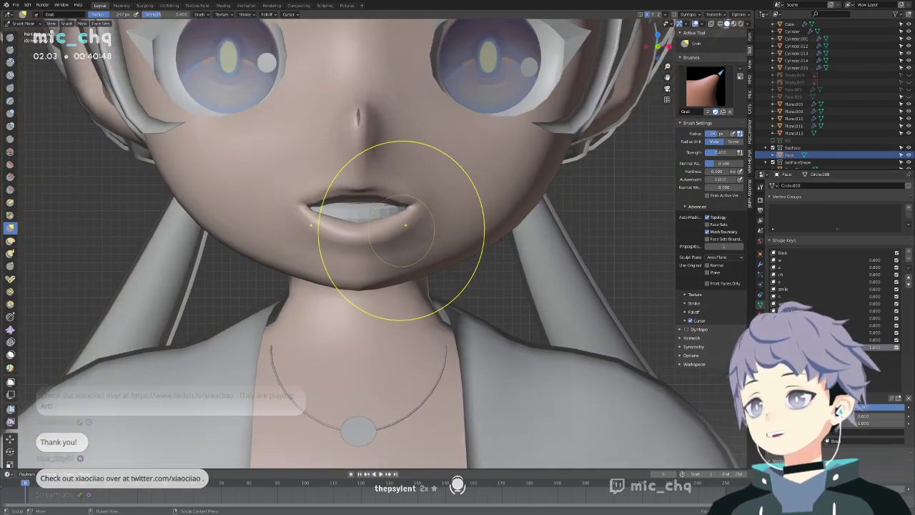
Pull the mouth corners into a wide smile and adjust the lips' depth from the side with the Grab brush.
mouse_move(388, 205)
left_mouse_down()
mouse_move(401, 200)
mouse_move(419, 215)
mouse_move(451, 195)
mouse_move(390, 192)
mouse_move(414, 229)
mouse_move(458, 221)
left_mouse_up()
middle_click_drag(457, 221, 276, 235)
mouse_move(276, 235)
left_mouse_down()
mouse_move(214, 214)
mouse_move(286, 205)
left_mouse_up()
middle_click_drag(286, 205, 206, 225)
left_click_drag(206, 225, 169, 220)
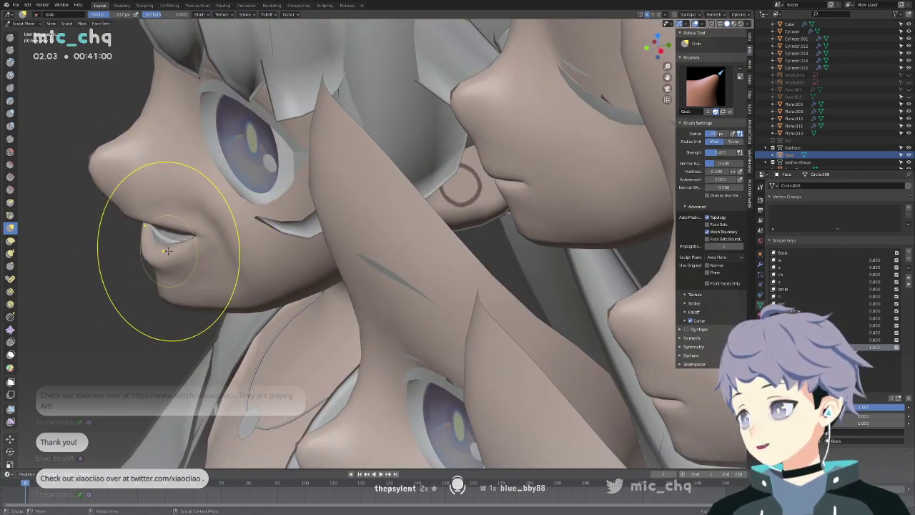
middle_click_drag(194, 229, 414, 214)
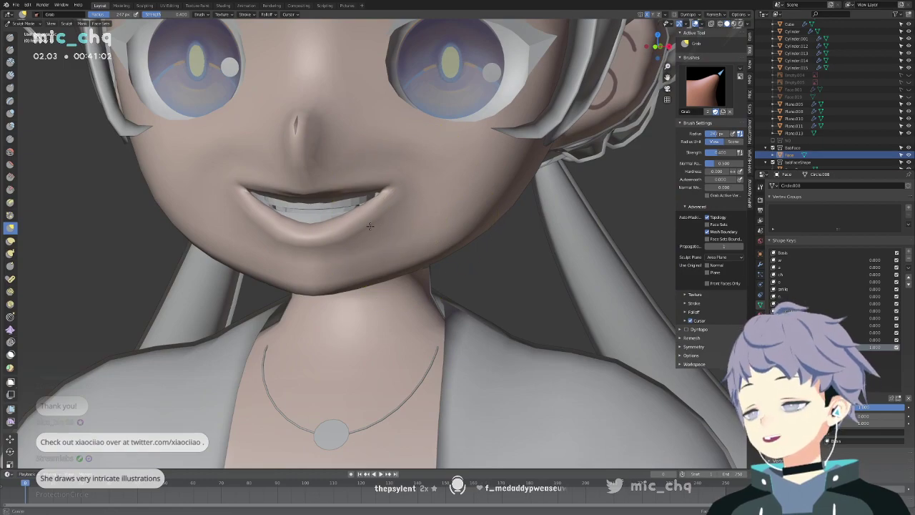
Switch to Material Preview shading and return the face to Object Mode, viewed from the front.
key("z")
mouse_move(402, 267)
middle_mouse_down()
mouse_move(406, 292)
mouse_move(486, 281)
middle_mouse_up()
key("ctrl+Tab")
middle_click_drag(361, 280, 418, 312)
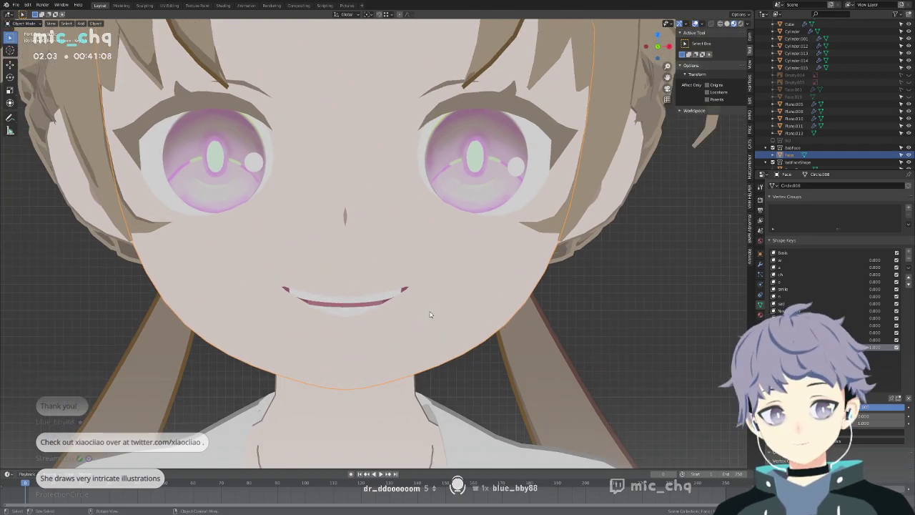
Examine the sculpted smile up close in Sculpt Mode, then return to Object Mode and view the whole face.
key("ctrl+Tab")
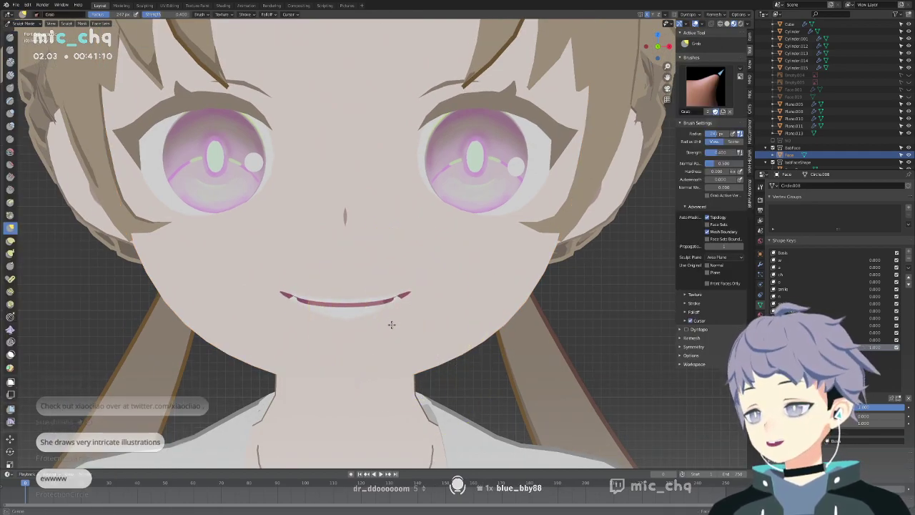
scroll(394, 325, "up", 4)
middle_click_drag(394, 325, 403, 241, "shift")
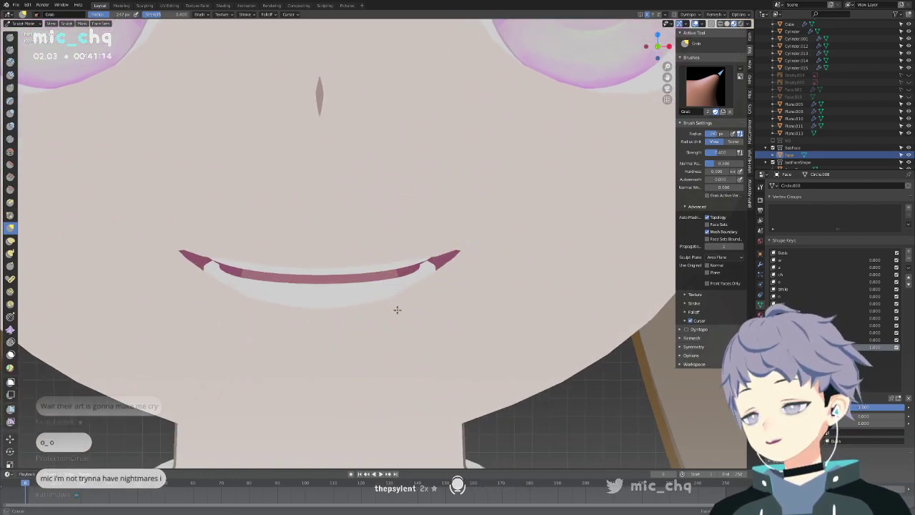
key("ctrl+Tab")
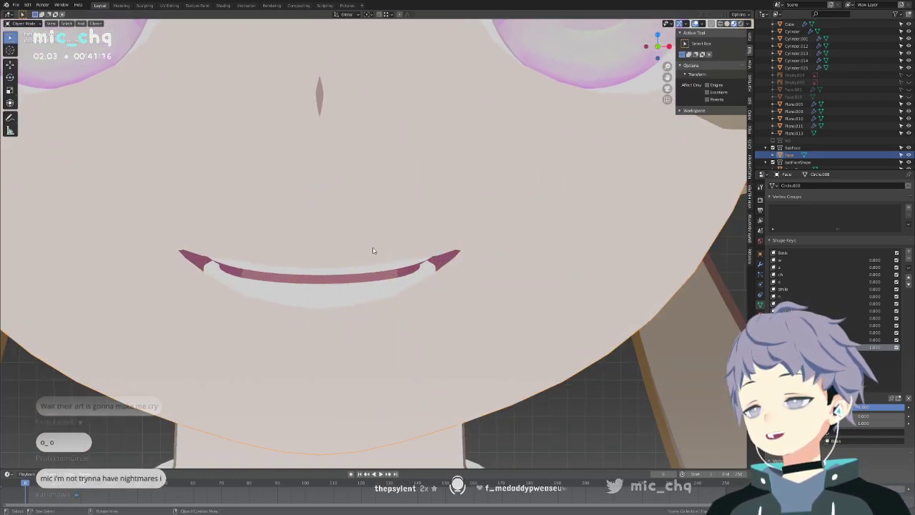
scroll(443, 251, "down", 5)
middle_click_drag(444, 251, 437, 299, "shift")
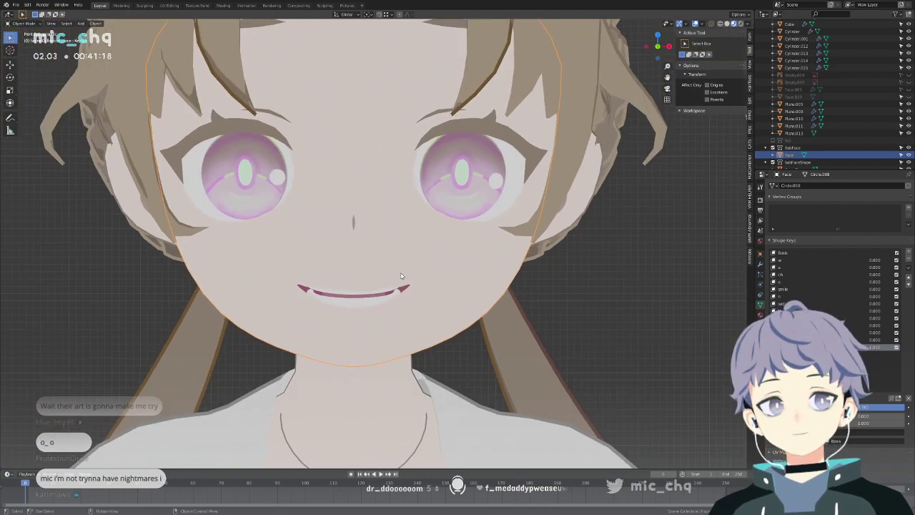
Preview the new shape key by sliding its value down and back to 1.000, then reset it to 0.
left_click_drag(875, 348, 850, 348)
left_click_drag(852, 406, 904, 407)
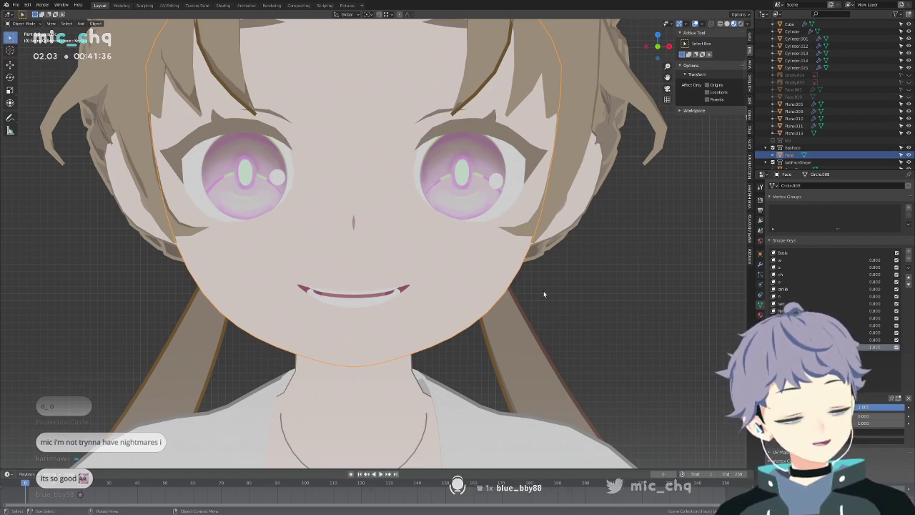
scroll(535, 291, "down", 5)
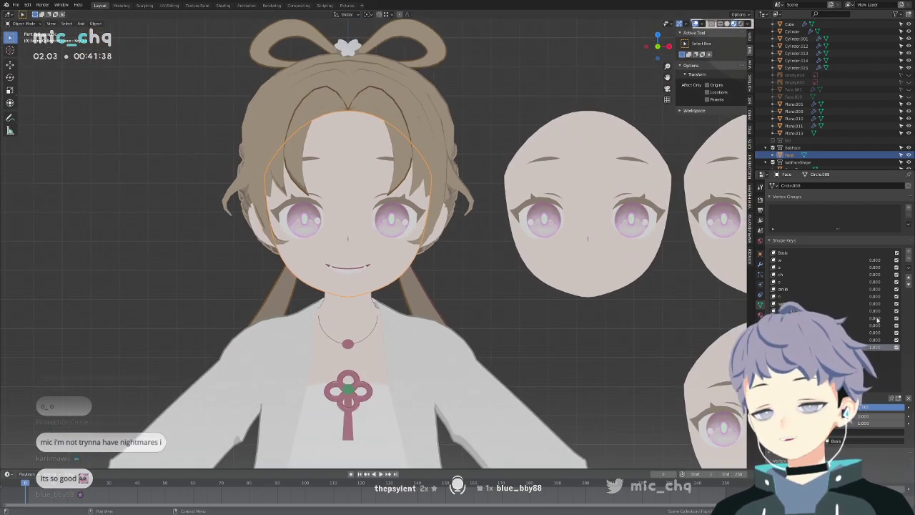
left_click_drag(871, 348, 808, 348)
Preview the girl's mouth with the w and smile shape keys set to 1.000.
left_click_drag(875, 260, 879, 265)
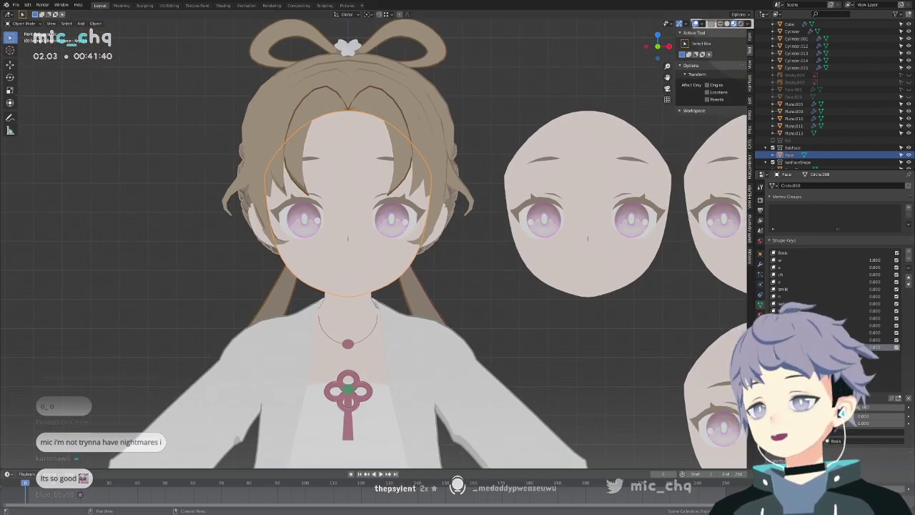
scroll(565, 219, "up", 3)
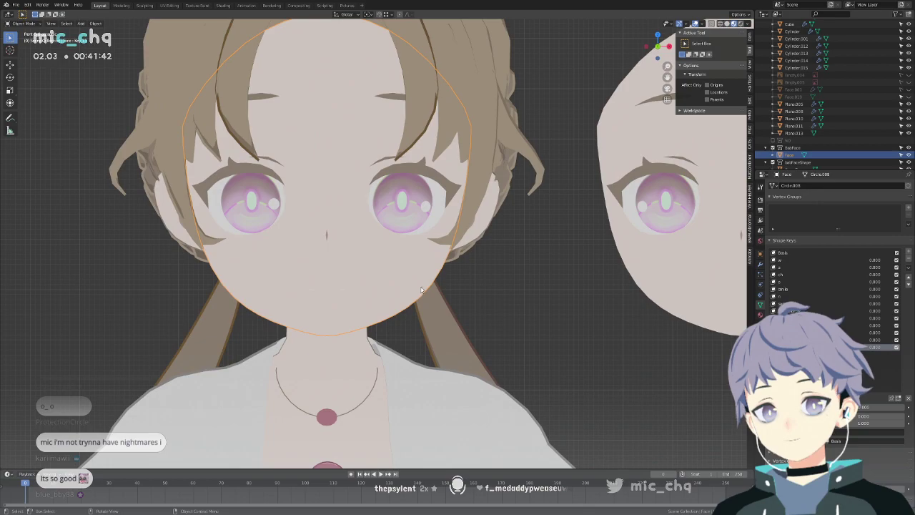
left_click_drag(881, 287, 880, 267)
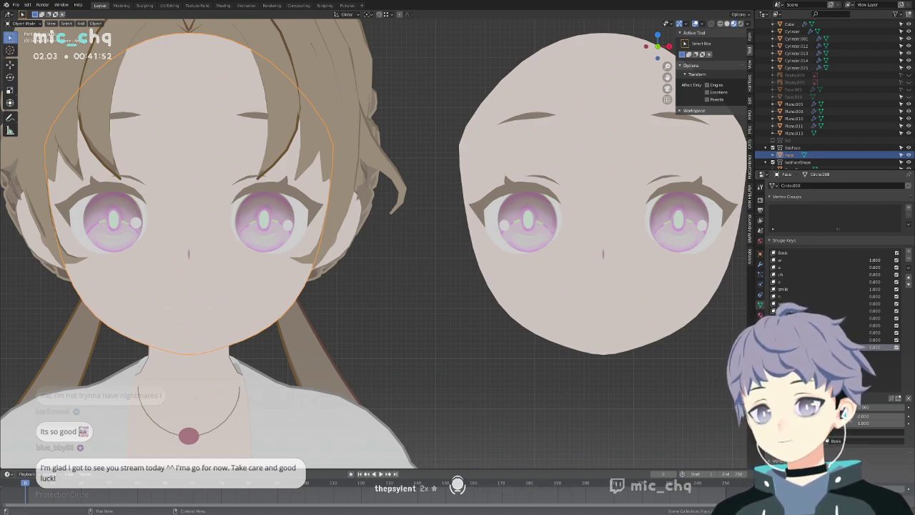
middle_click_drag(317, 282, 459, 276, "shift")
Switch the view through Wireframe to Solid shading and examine the cat-like mouth shape up close.
key("z")
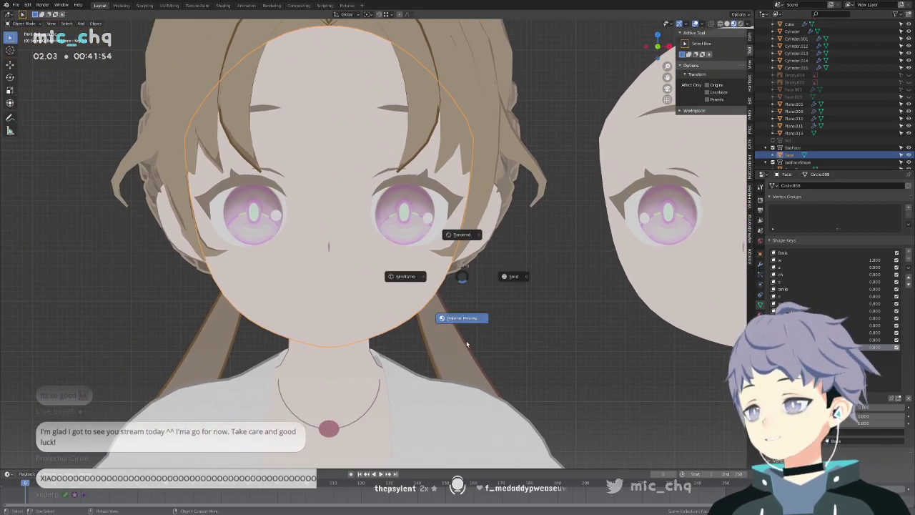
key("z")
key("z")
key("z")
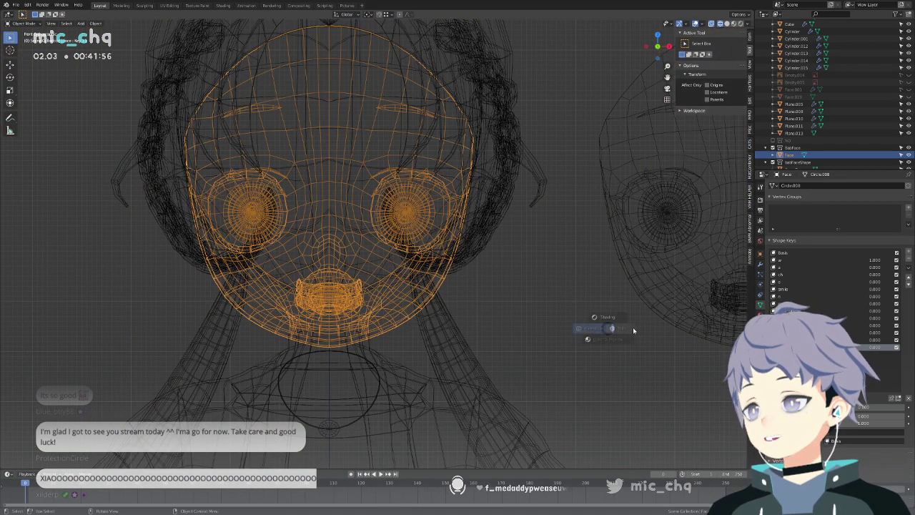
scroll(562, 303, "up", 4)
middle_click_drag(469, 286, 535, 236, "shift")
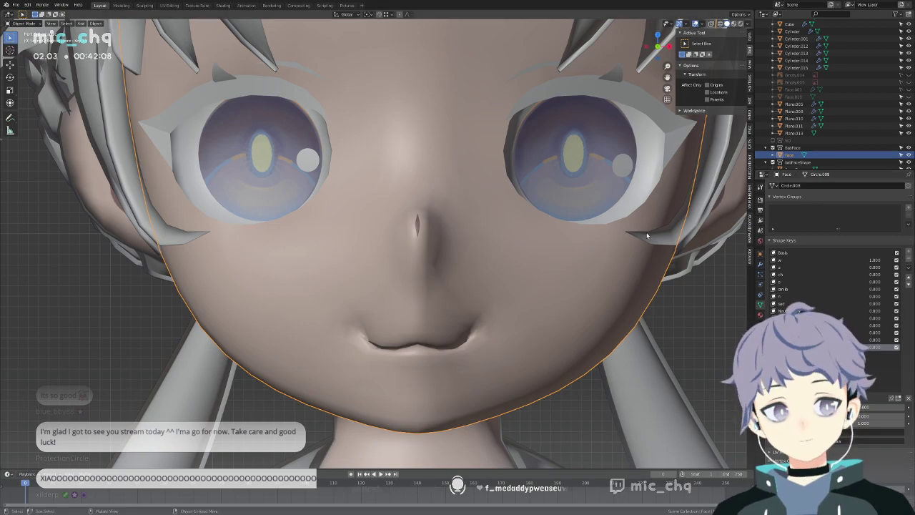
Examine the girl's cat-like mouth from the front and at an angle, and compare it with the grid of expression heads.
scroll(648, 237, "down", 2)
middle_click_drag(645, 239, 606, 296, "shift")
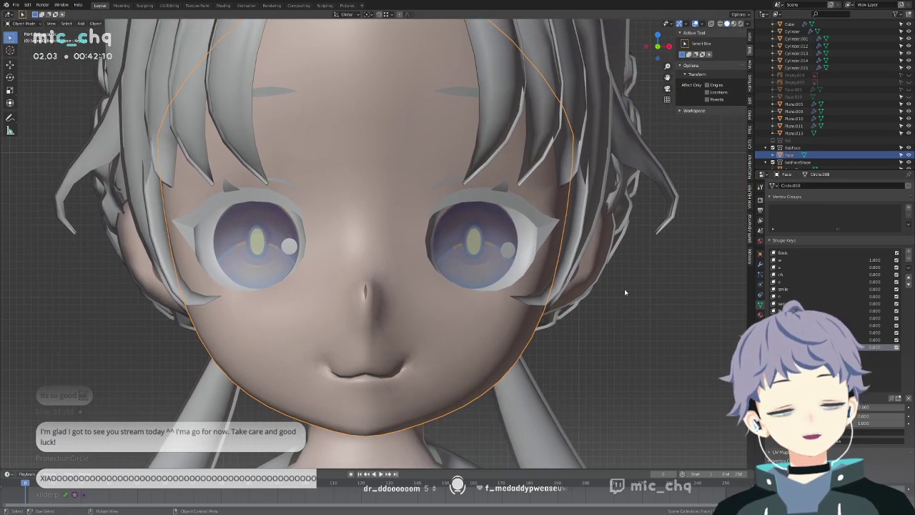
scroll(642, 291, "down", 3)
middle_click_drag(551, 294, 565, 329)
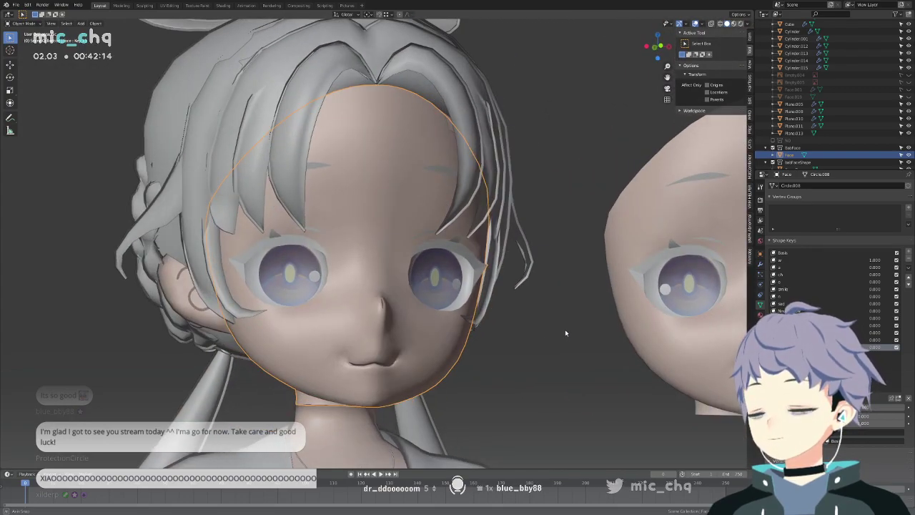
key("KP_1")
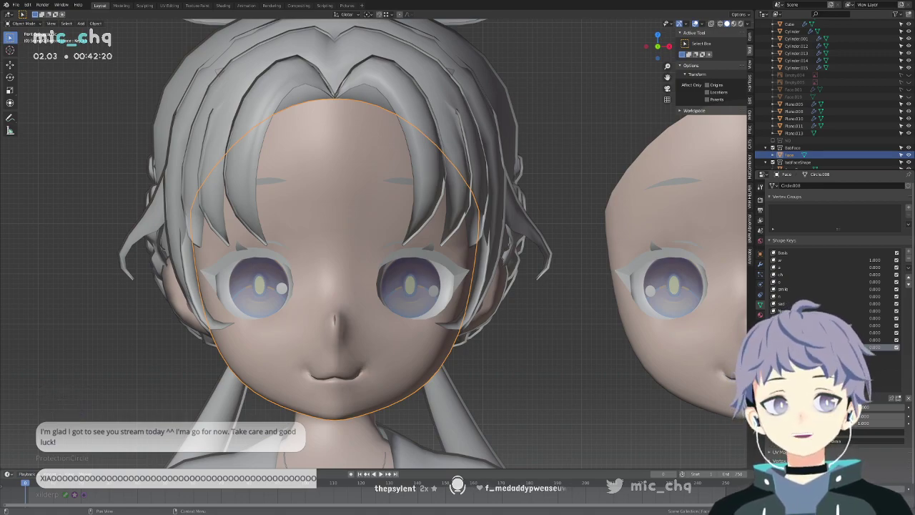
left_click(663, 281)
scroll(634, 293, "down", 5)
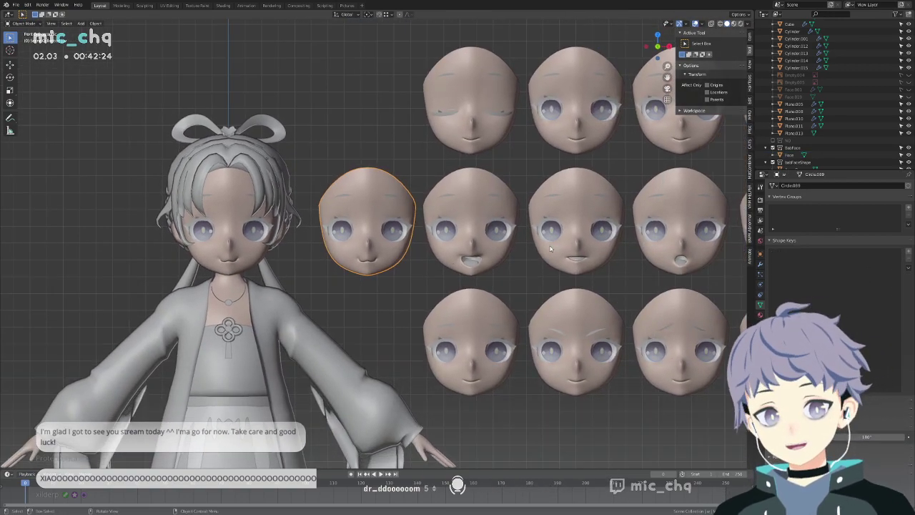
scroll(545, 249, "down", 4)
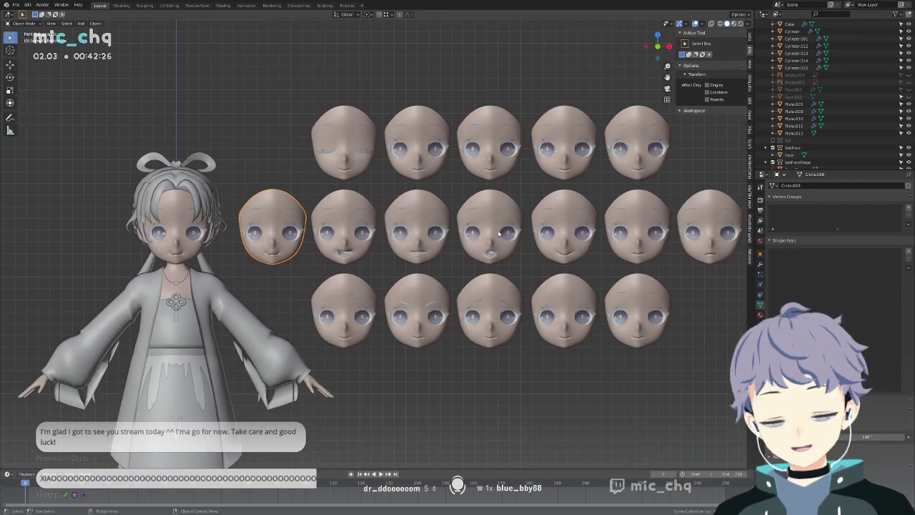
middle_click_drag(315, 266, 422, 248, "shift")
Reselect the girl's face, delete the last shape key in its list and make the Basis key active.
scroll(423, 248, "up", 5)
left_click(456, 243)
scroll(538, 262, "up", 5)
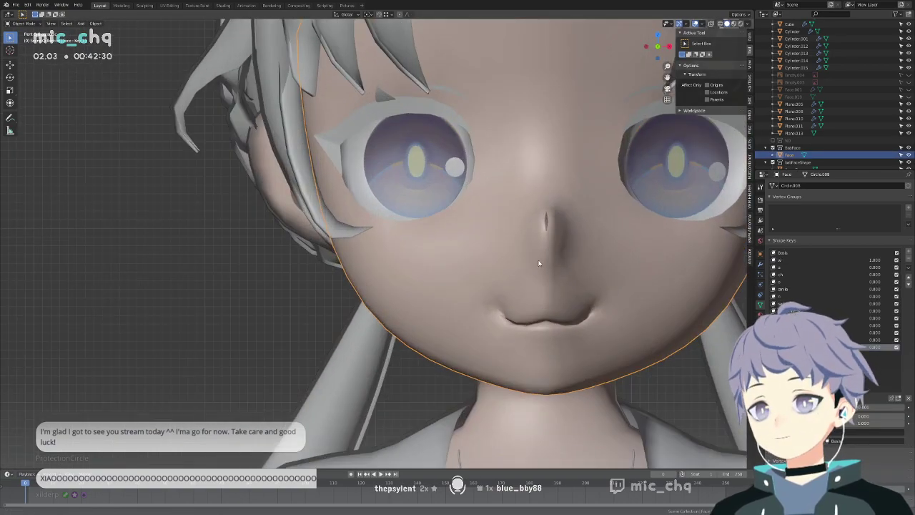
middle_click_drag(538, 260, 386, 261, "shift")
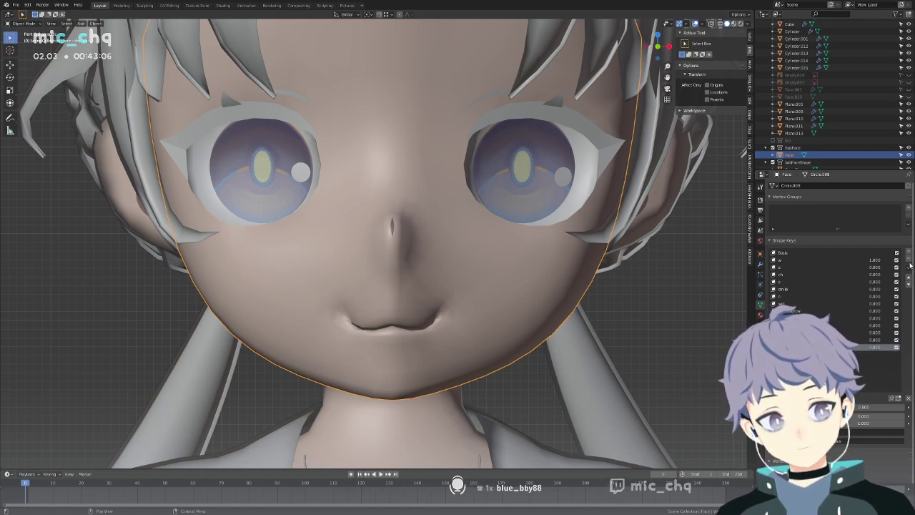
left_click(819, 252)
scroll(626, 308, "down", 2)
key("ctrl+Tab")
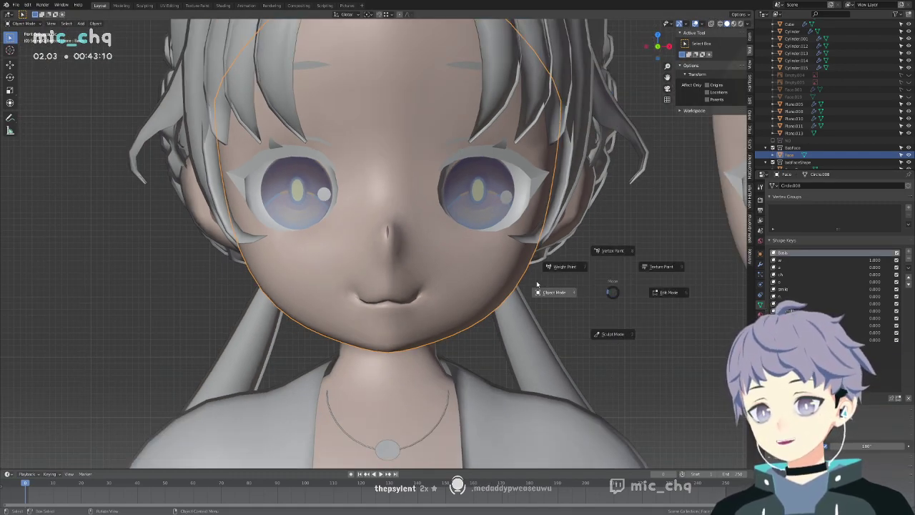
left_click(684, 289)
key("ctrl+Tab")
left_click(570, 302)
Add an armature to the scene and enter Edit Mode on it.
scroll(556, 304, "down", 3)
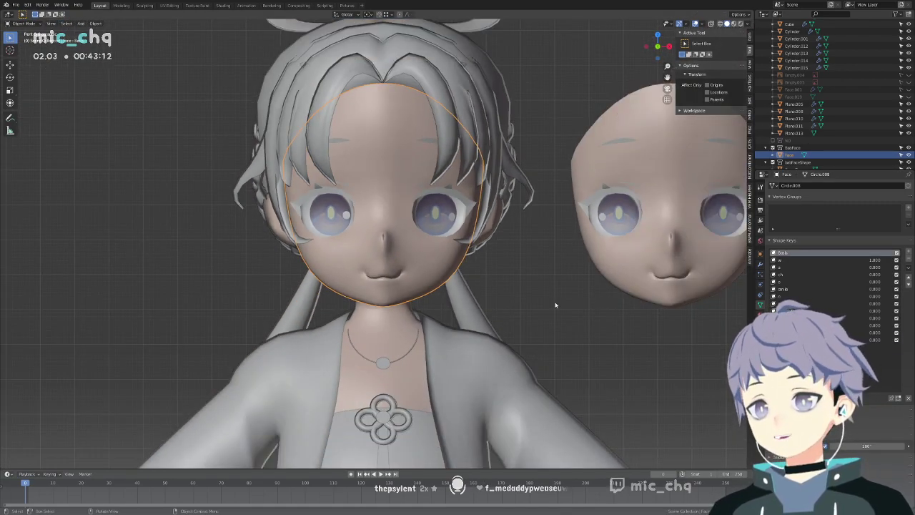
key("shift+a")
mouse_move(549, 360)
left_click(581, 357)
scroll(456, 360, "down", 6)
key("Tab")
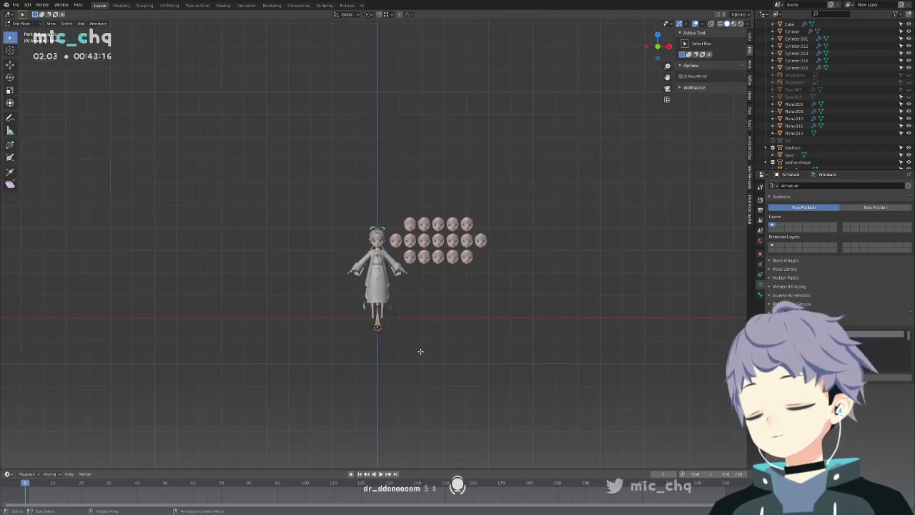
Move the bone up to the girl's head height and forward in front of her face.
key("g")
key("z")
left_click(424, 243)
key("KP_3")
key("KP_1")
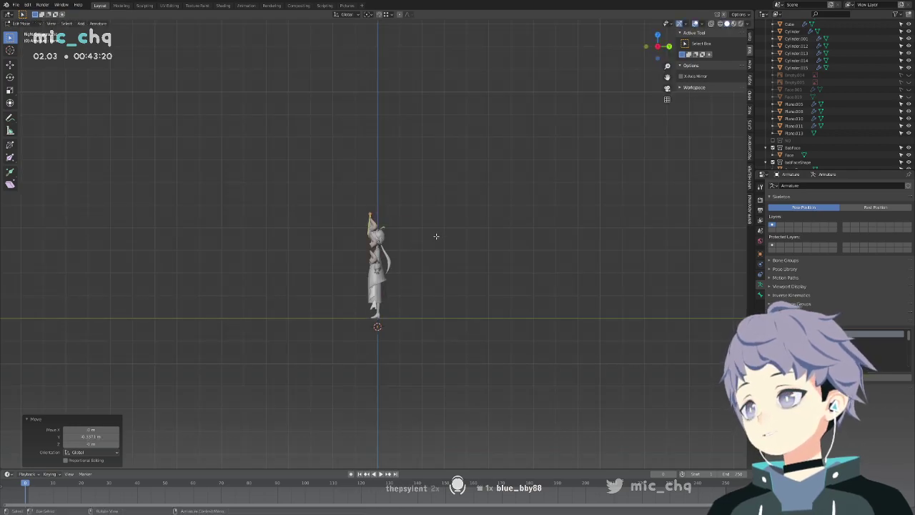
Scale the bone down to a small facial bone, shorter than the girl's face.
scroll(434, 235, "up", 10)
key("s")
left_click(411, 108)
scroll(411, 111, "down", 4)
key("s")
left_click(411, 113)
Move the bone along Z, X and Y so it sits over the girl's left eye.
key("g")
key("z")
left_click(433, 214)
key("g")
key("x")
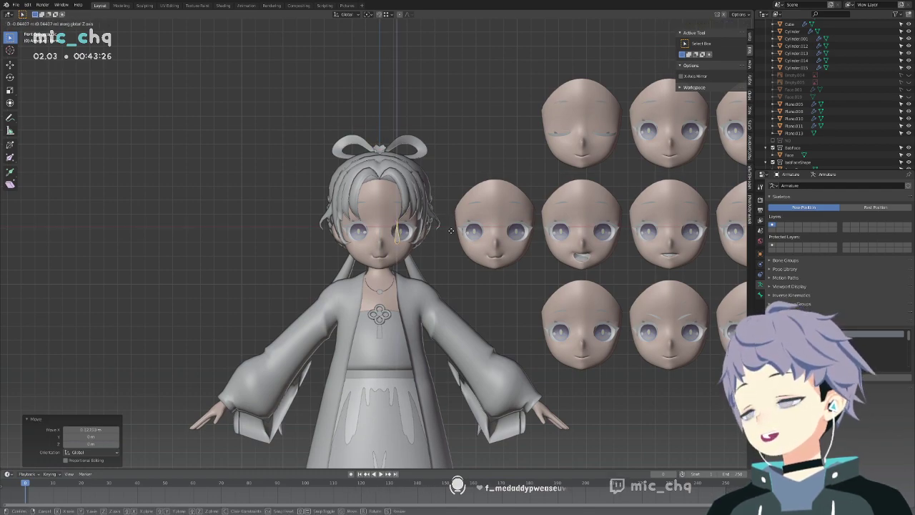
left_click(456, 238)
middle_click_drag(457, 238, 432, 250)
key("g")
key("y")
left_click(422, 254)
key("KP_1")
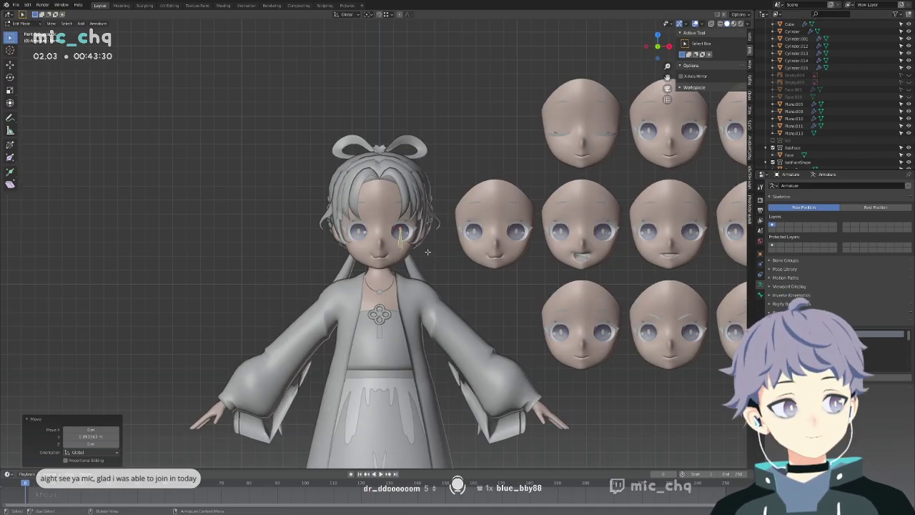
Try to mirror the bone onto the girl's other eye with Symmetrize.
scroll(443, 275, "up", 6)
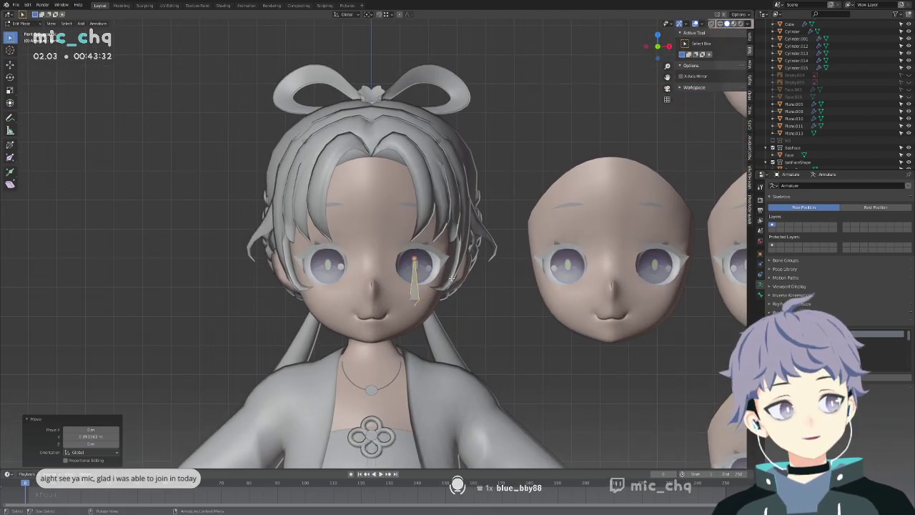
scroll(451, 278, "up", 5)
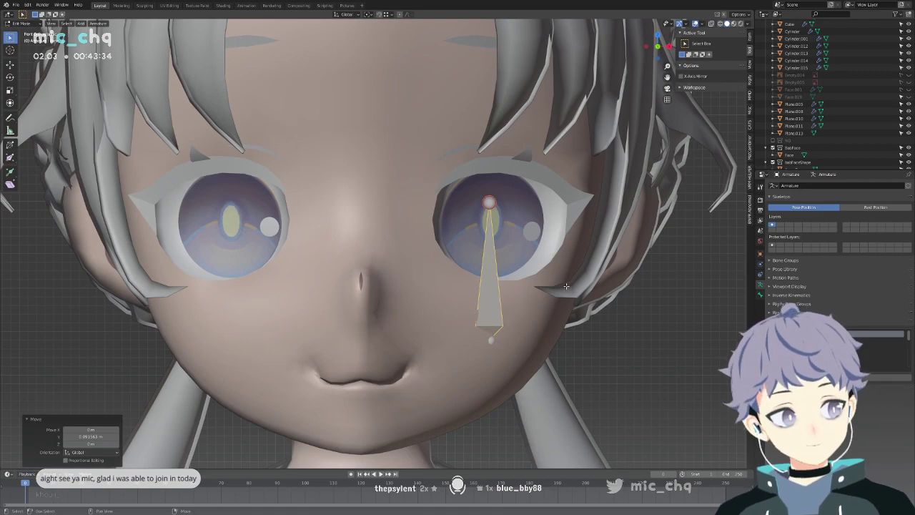
middle_click_drag(566, 286, 570, 247, "shift")
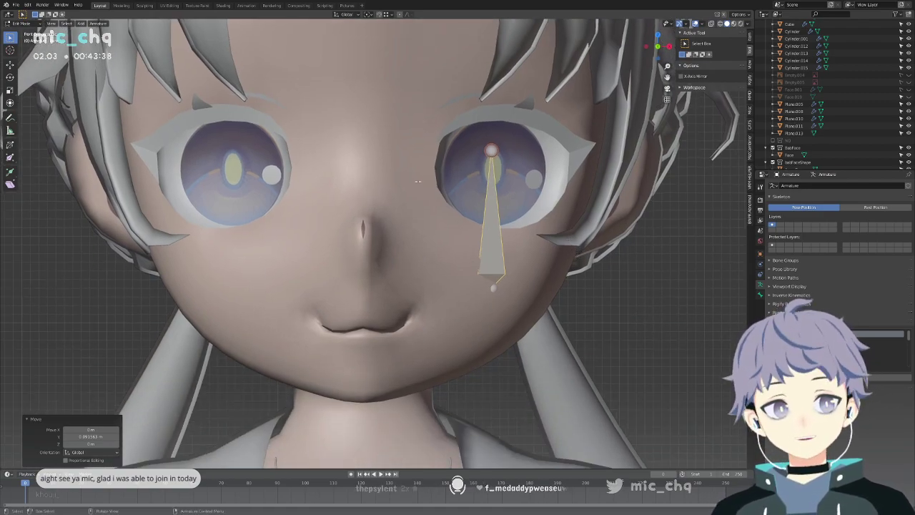
middle_click_drag(578, 256, 632, 256, "shift")
left_click(98, 24)
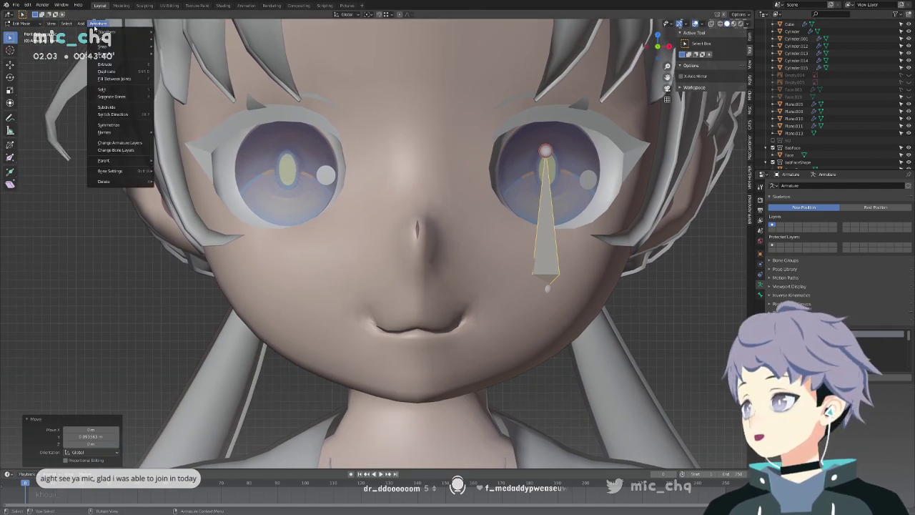
left_click(132, 125)
Duplicate the eye bone along X over to the girl's right eye, using wireframe shading to see through the mesh.
scroll(363, 157, "down", 6)
key("shift+z")
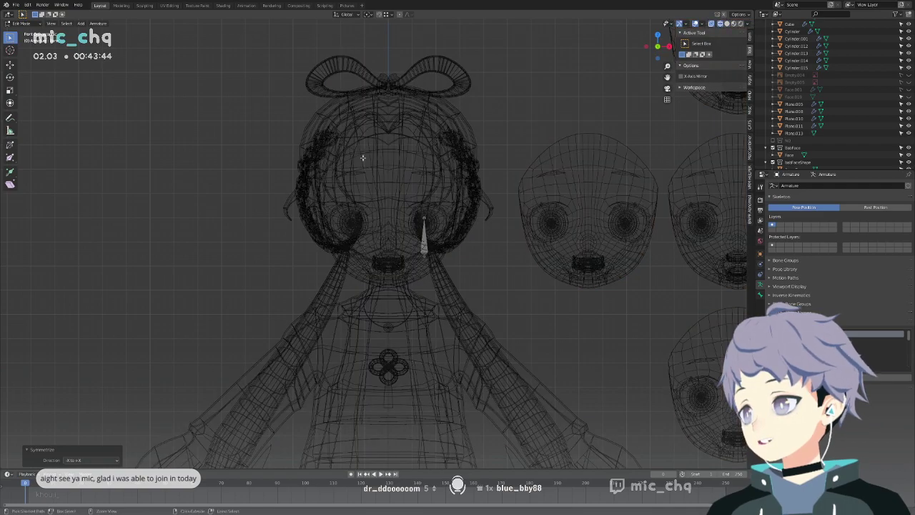
scroll(426, 205, "down", 2)
scroll(426, 205, "up", 9)
key("shift+d")
key("x")
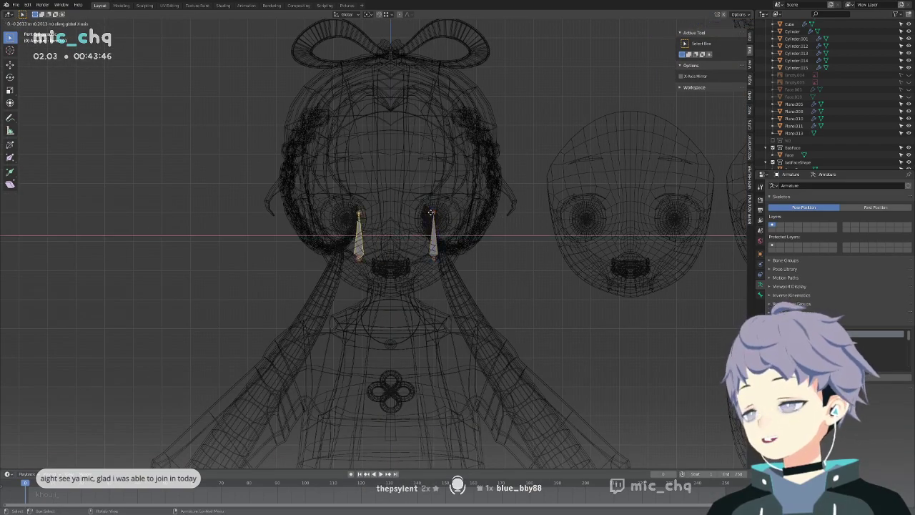
left_click(400, 218)
key("shift+z")
Align the duplicated bone with the right eye's pupil along X and return to Object Mode.
scroll(479, 213, "up", 4)
scroll(478, 212, "up", 3)
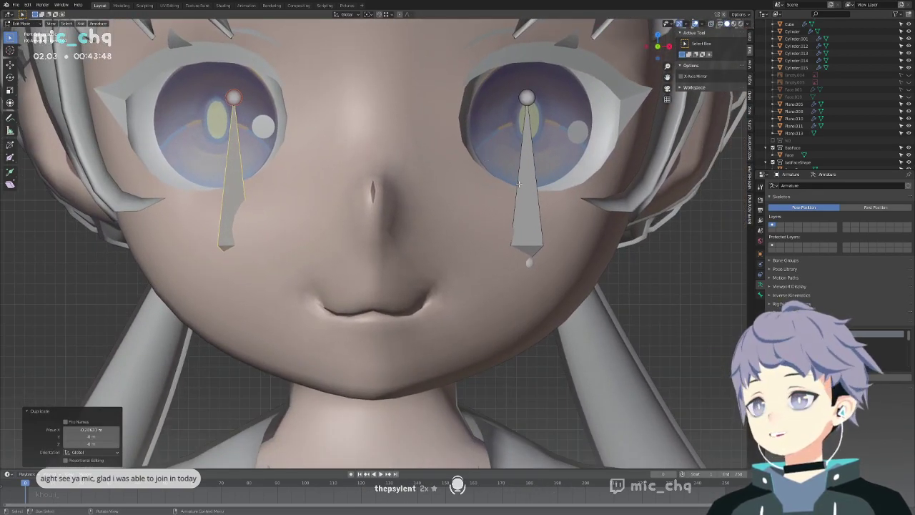
key("g")
key("x")
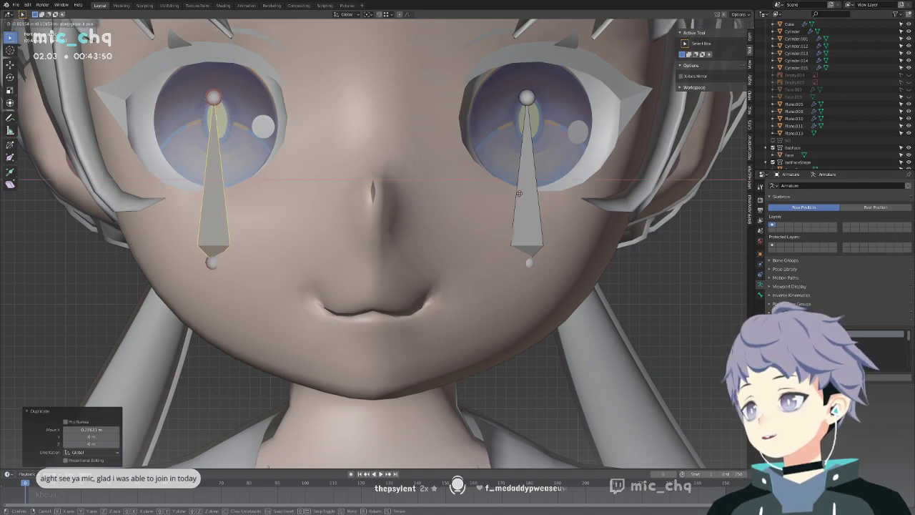
left_click(520, 193)
scroll(520, 193, "down", 3)
key("Tab")
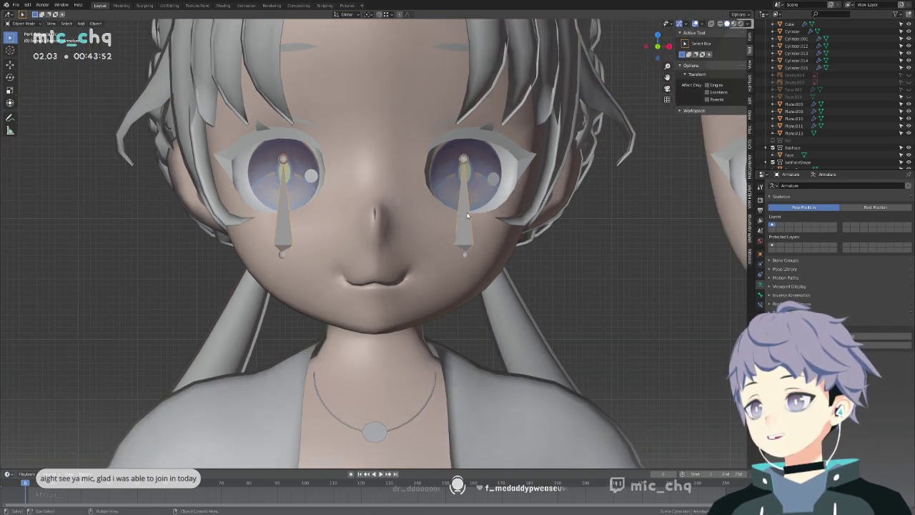
left_click(442, 247)
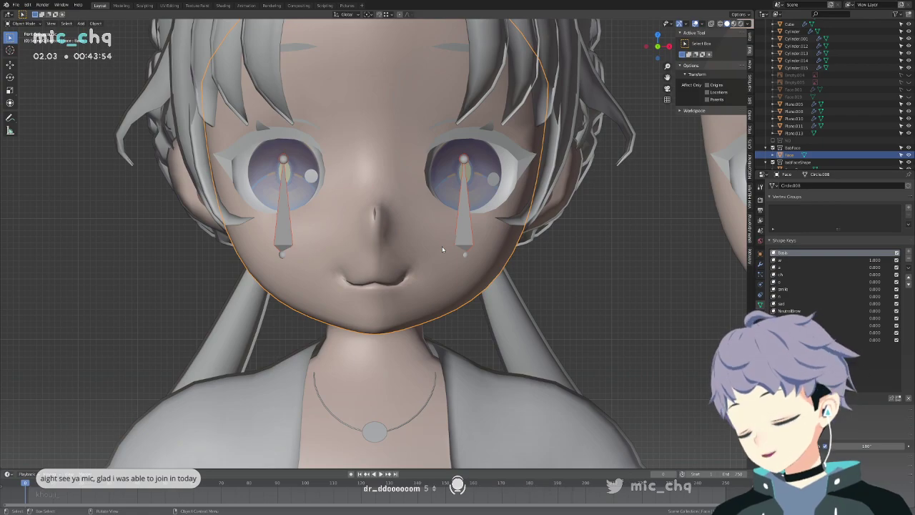
left_click(462, 245)
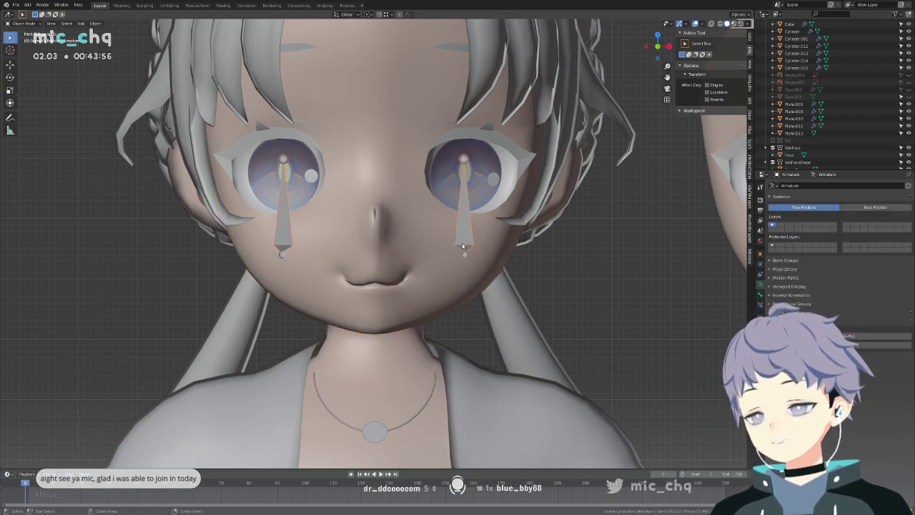
left_click(460, 243, "shift")
key("ctrl+p")
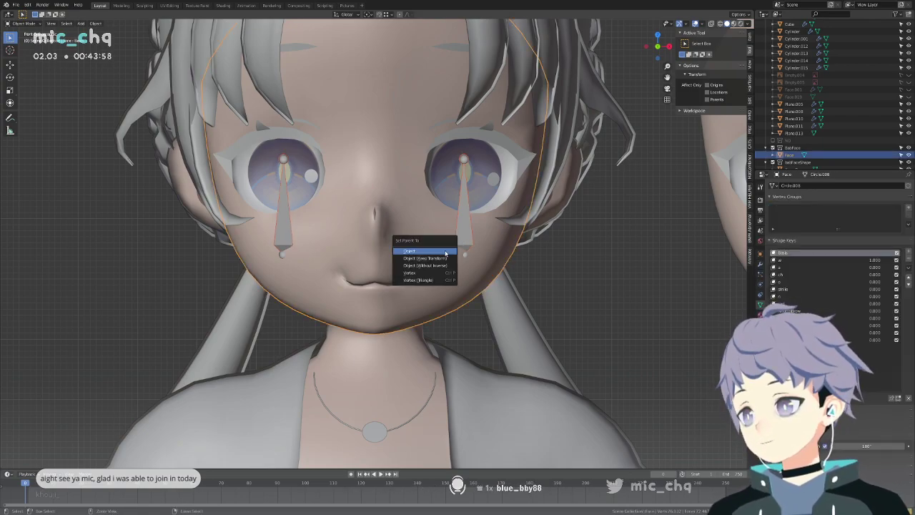
left_click(464, 244)
Parent the girl's face to the armature using Armature Deform With Automatic Weights.
left_click(499, 263)
left_click(464, 245, "shift")
key("ctrl+p")
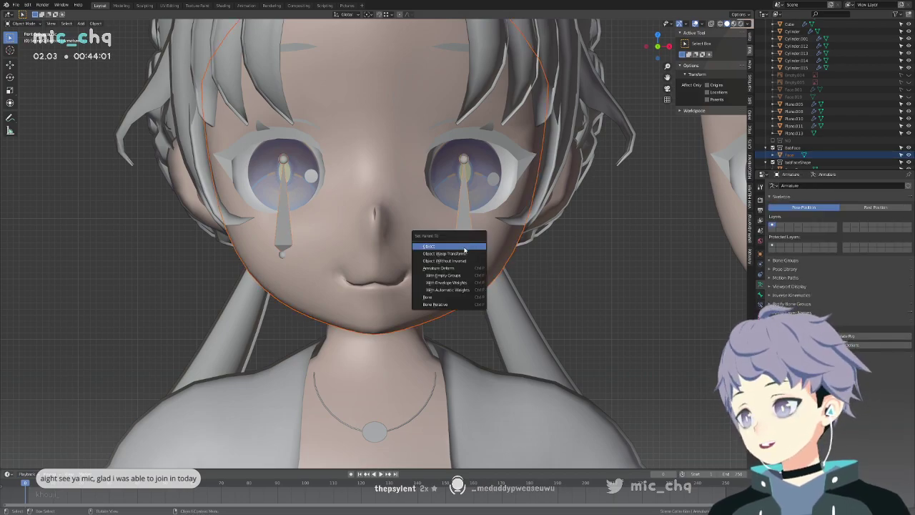
left_click(465, 290)
In Pose Mode, test moving the girl's left-eye bone, then shift it outward so the face stretches sideways.
key("ctrl+Tab")
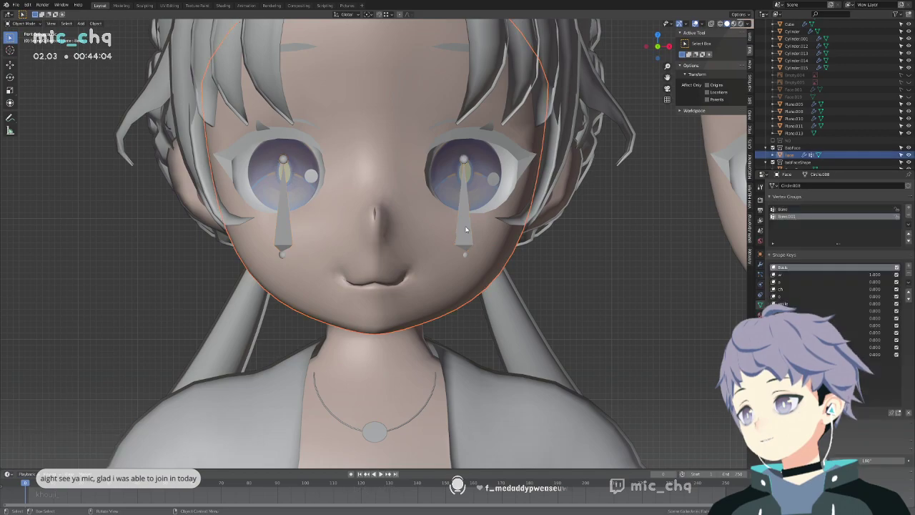
left_click(466, 229)
key("g")
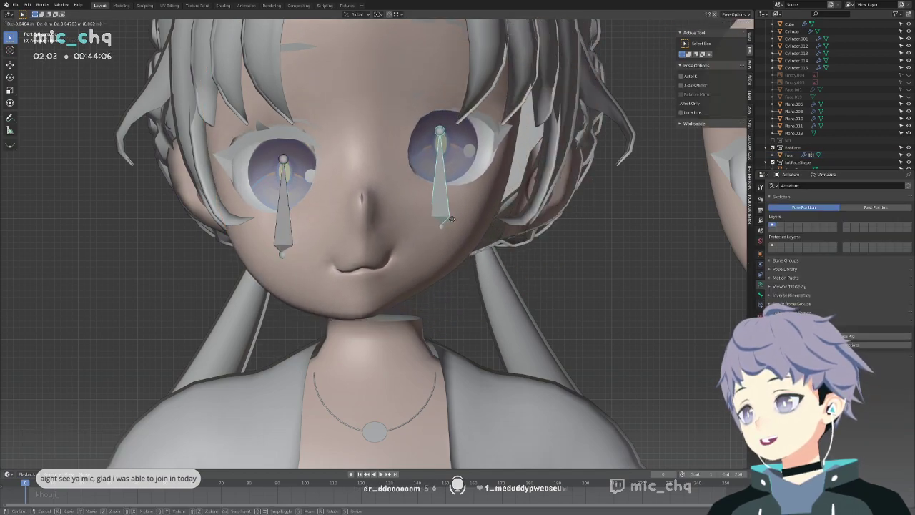
right_click(566, 249)
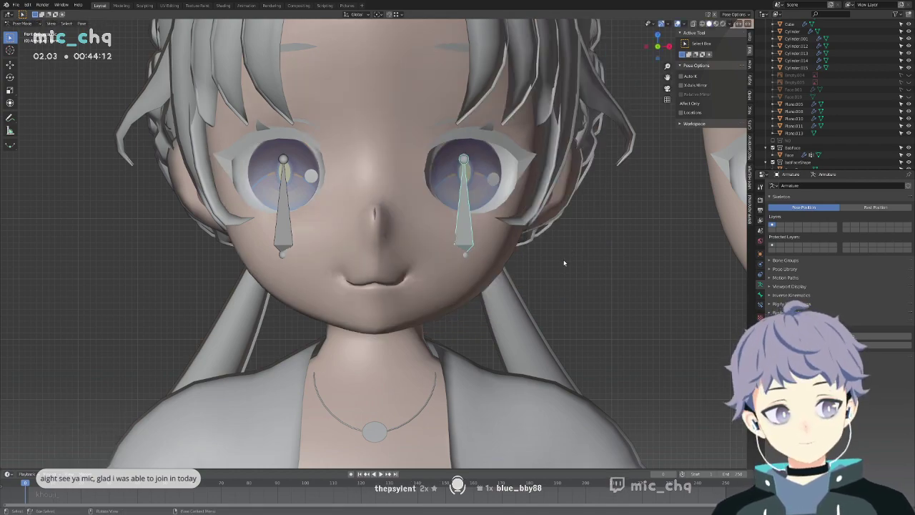
key("g")
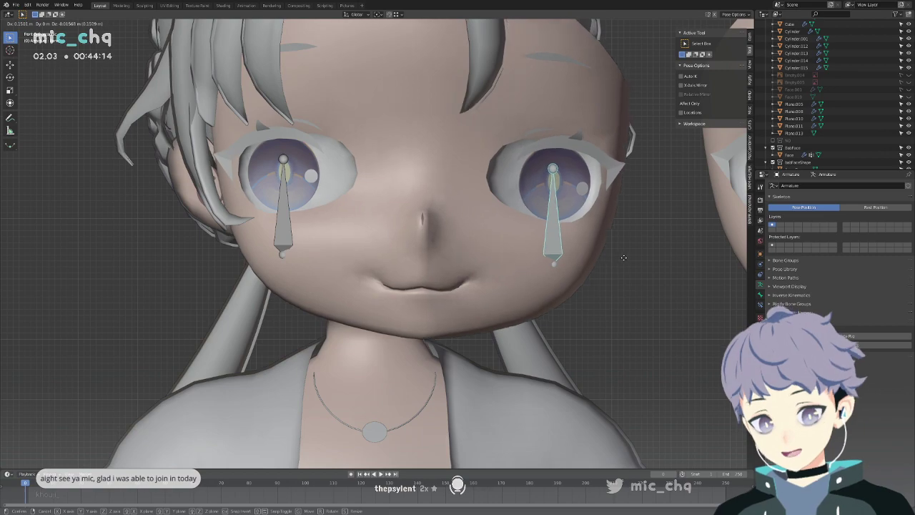
left_click(630, 260)
In Object Mode, duplicate the stretched face along X to the side of the girl opposite the expression heads.
key("ctrl+Tab")
left_click(476, 260)
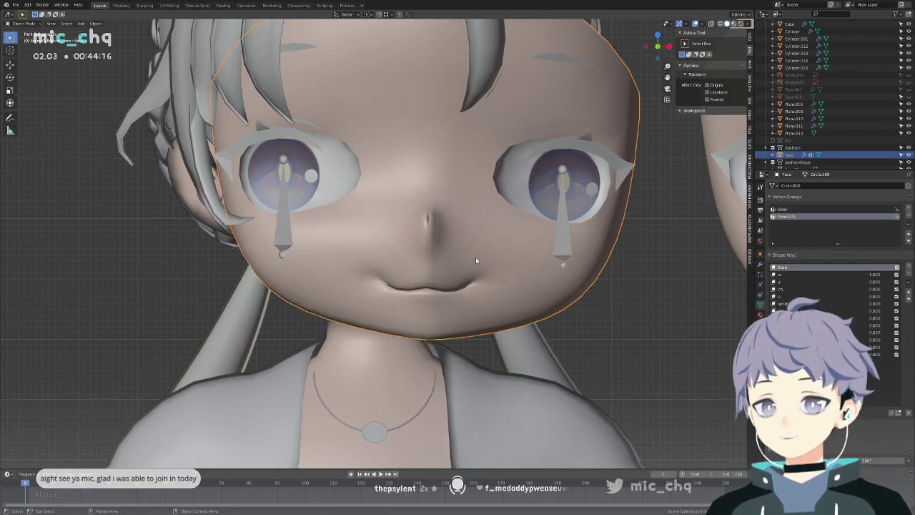
key("shift+d")
key("x")
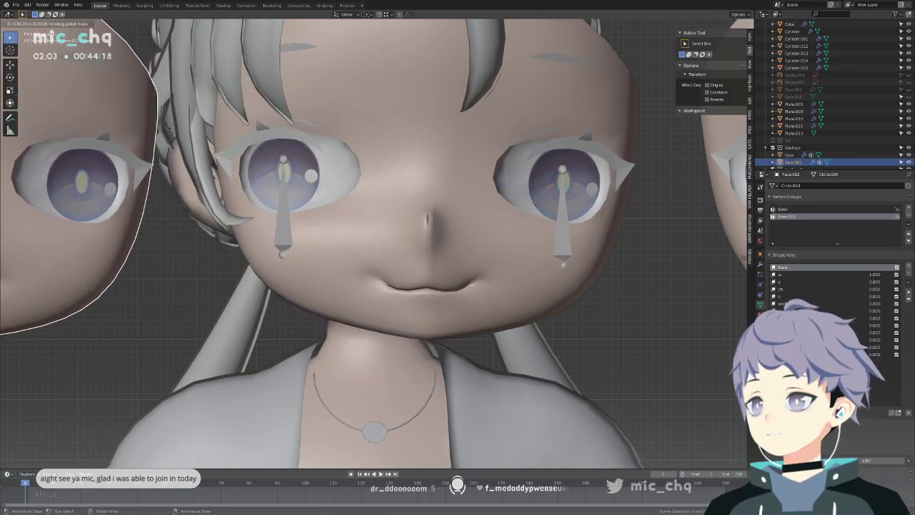
left_click(573, 247)
Select the armature and switch between Pose Mode and Object Mode to compare how both faces follow the bones.
left_click(553, 311)
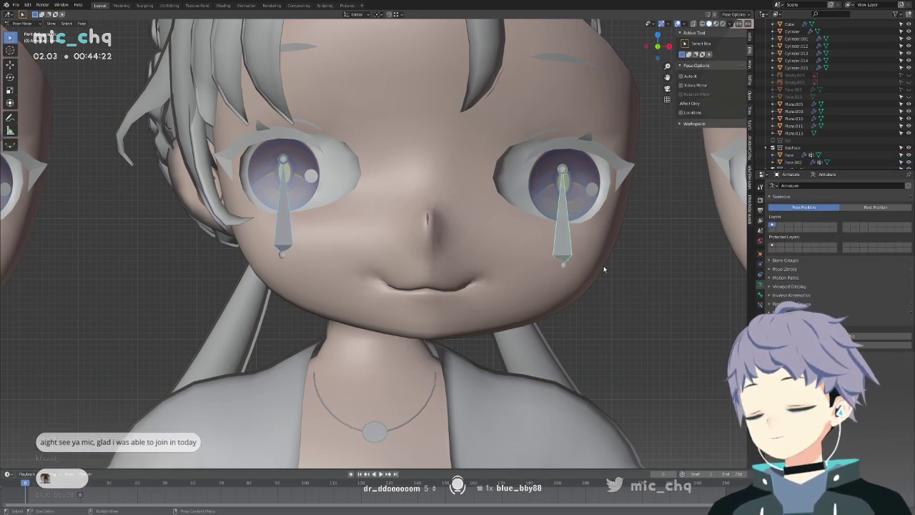
scroll(572, 261, "down", 2)
key("ctrl+Tab")
scroll(469, 249, "down", 6)
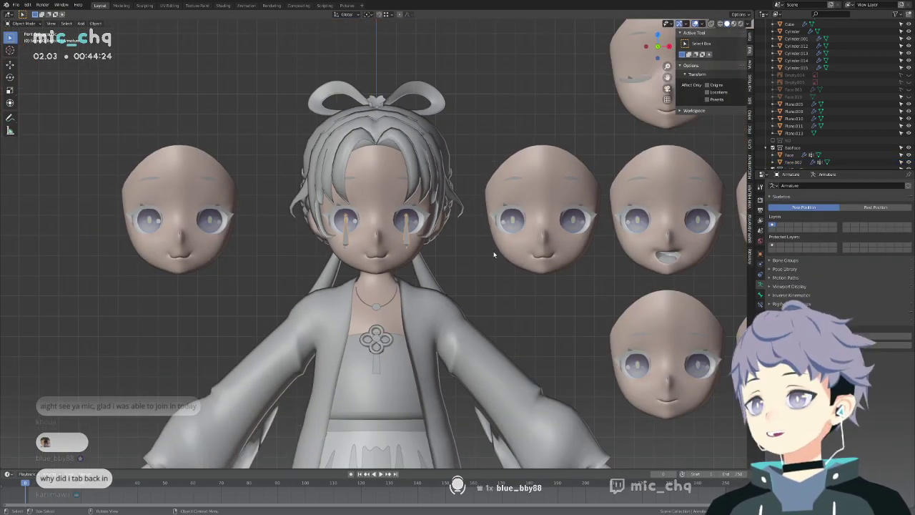
key("ctrl+Tab")
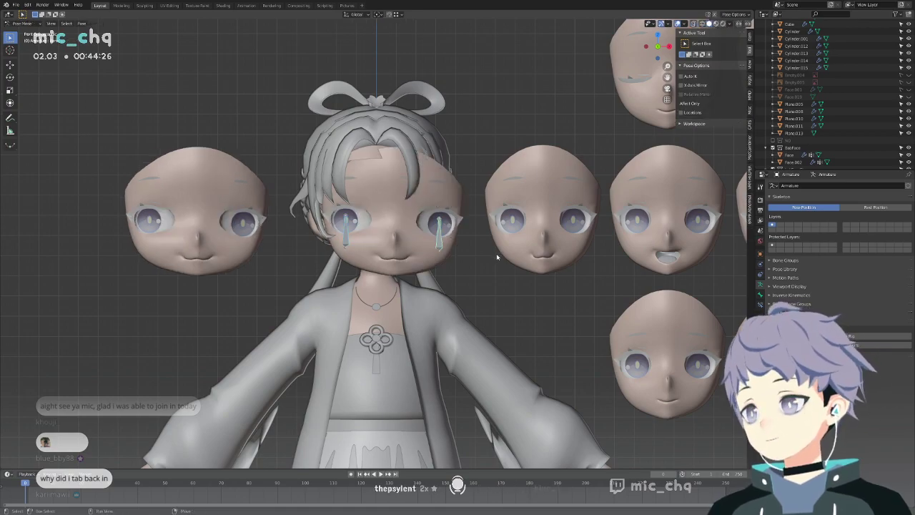
Leave Pose Mode and try to apply the Armature modifier on the duplicate face.
scroll(497, 253, "up", 2)
key("ctrl+Tab")
left_click(442, 256)
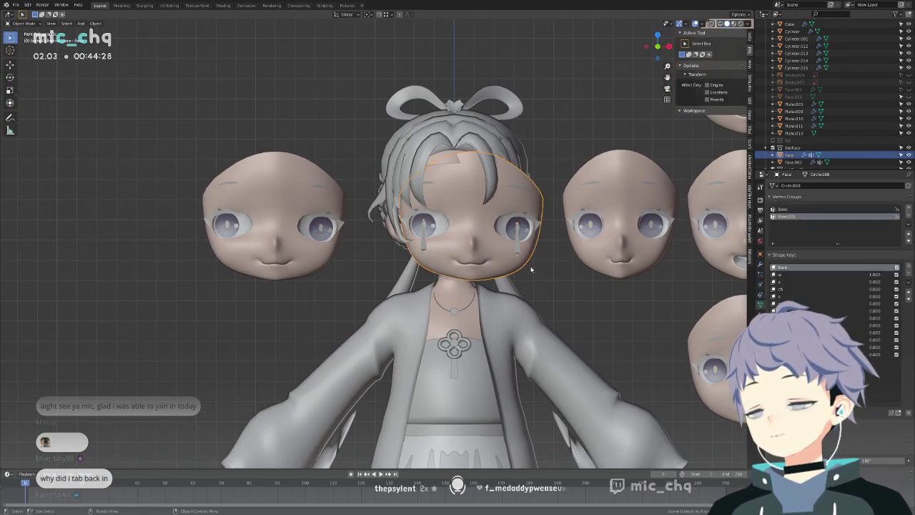
scroll(372, 243, "up", 4)
left_click(291, 247)
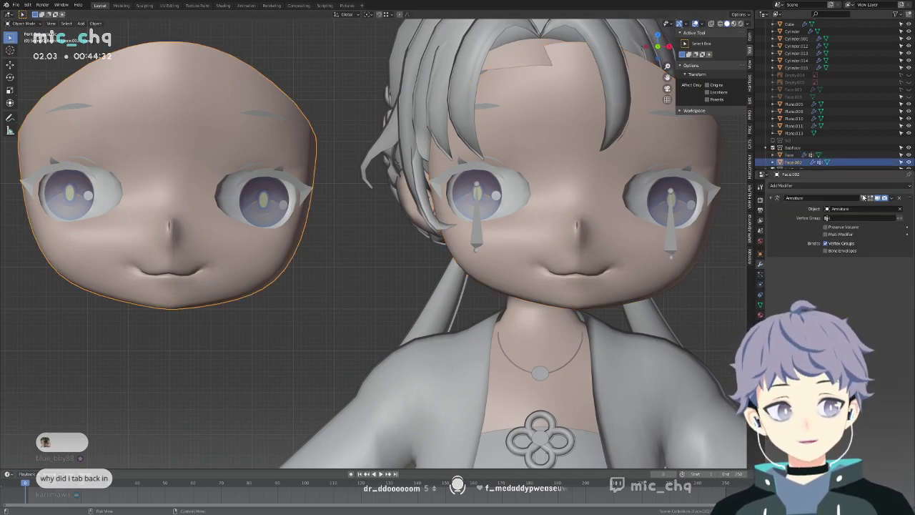
left_click(891, 197)
left_click(881, 208)
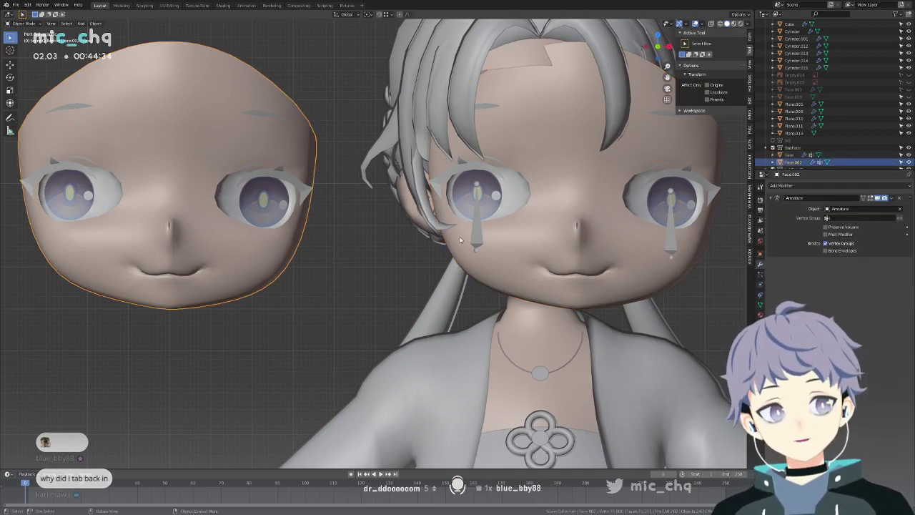
left_click(892, 198)
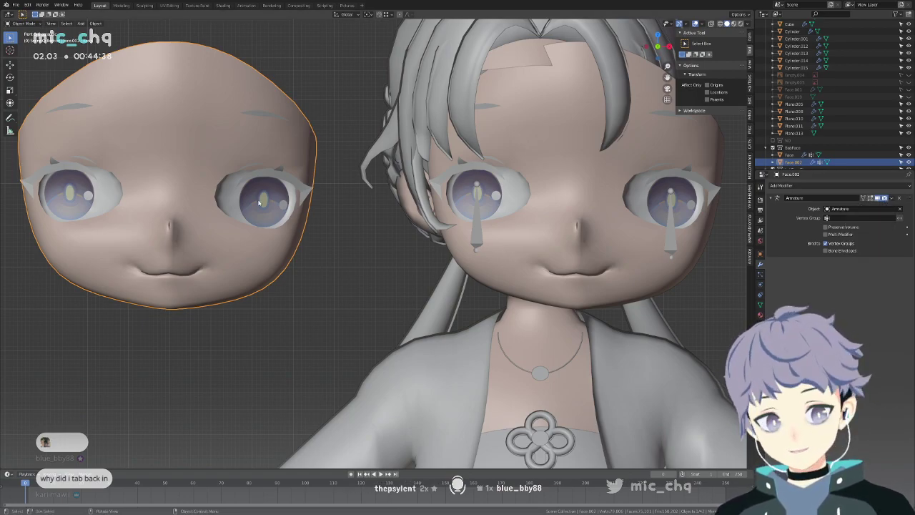
left_click(340, 92)
Remove all shape keys from the duplicate face beside the girl, undoing and redoing the removal to compare.
left_click(291, 191)
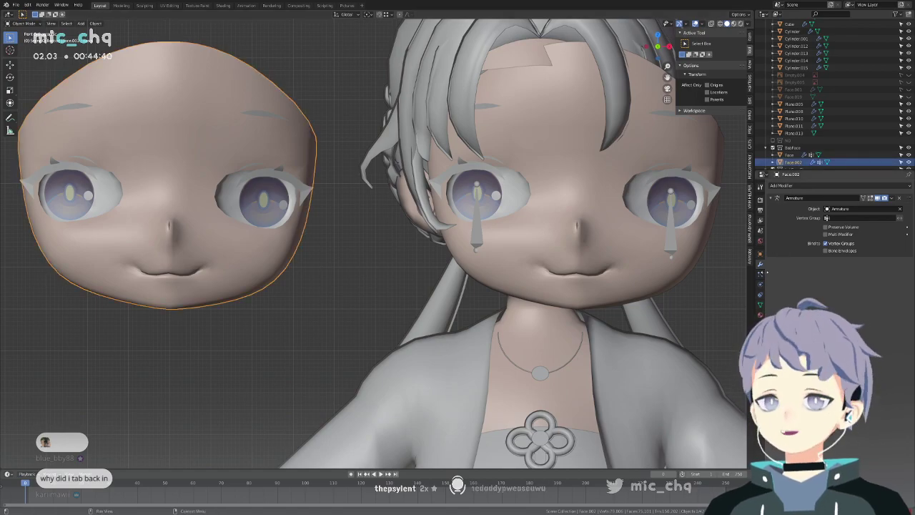
left_click(760, 304)
left_click(909, 268)
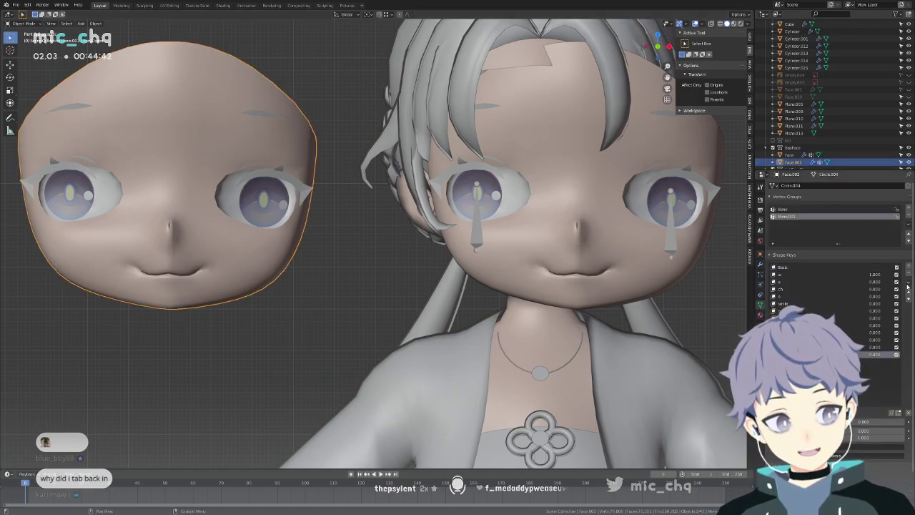
left_click(908, 272)
left_click(909, 272)
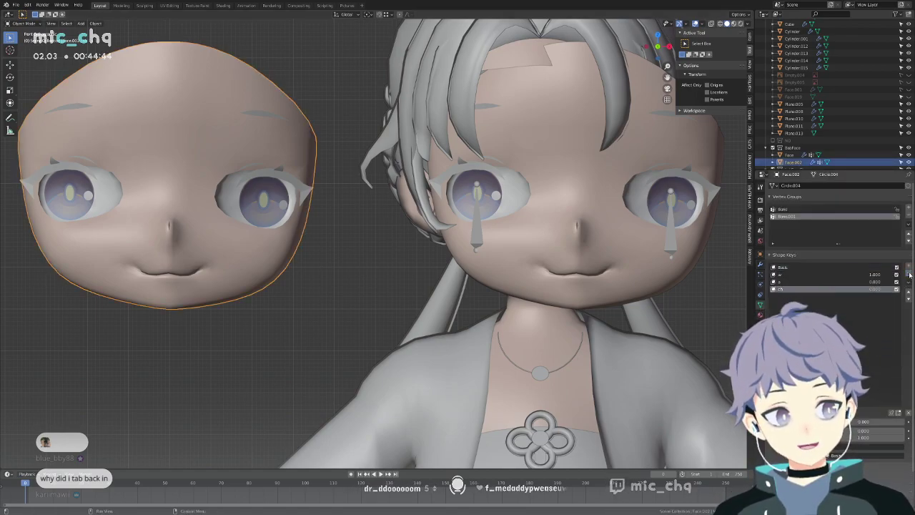
left_click(908, 272)
left_click(909, 272)
key("ctrl+z")
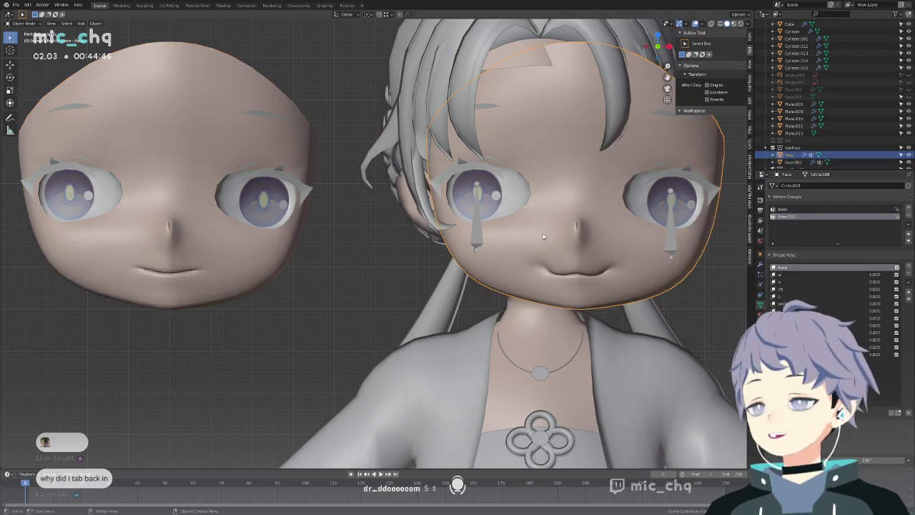
key("ctrl+shift+z")
Apply the Armature modifier on the duplicate face.
left_click(761, 265)
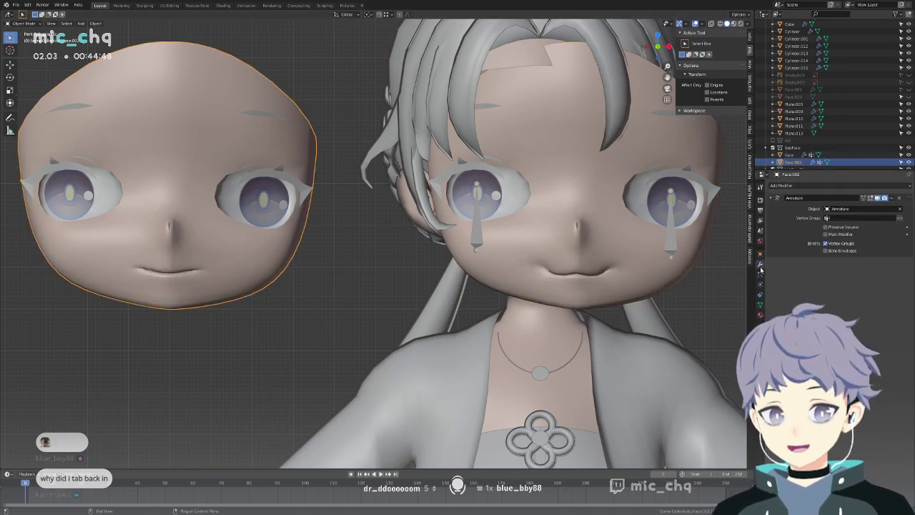
left_click(892, 200)
left_click(879, 208)
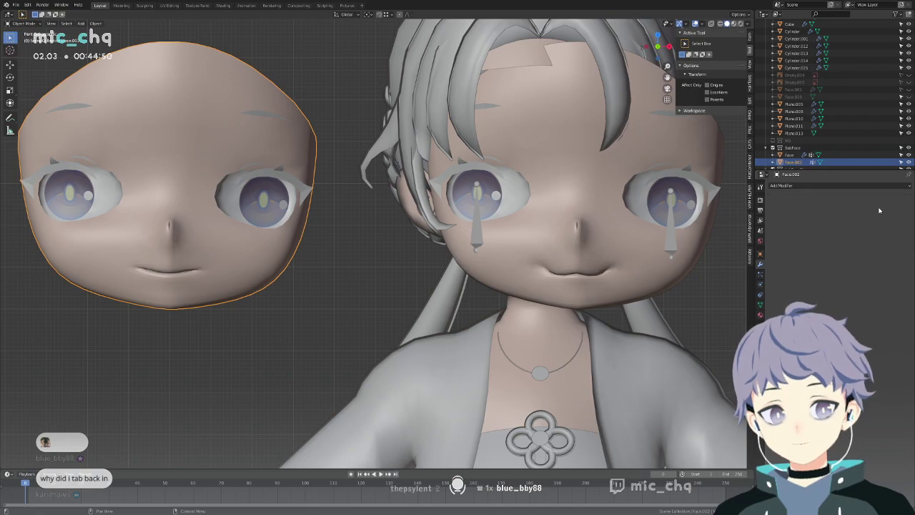
Return the girl's shifted left-eye bone to its rest position, then hide the armature in Object Mode.
left_click(671, 232)
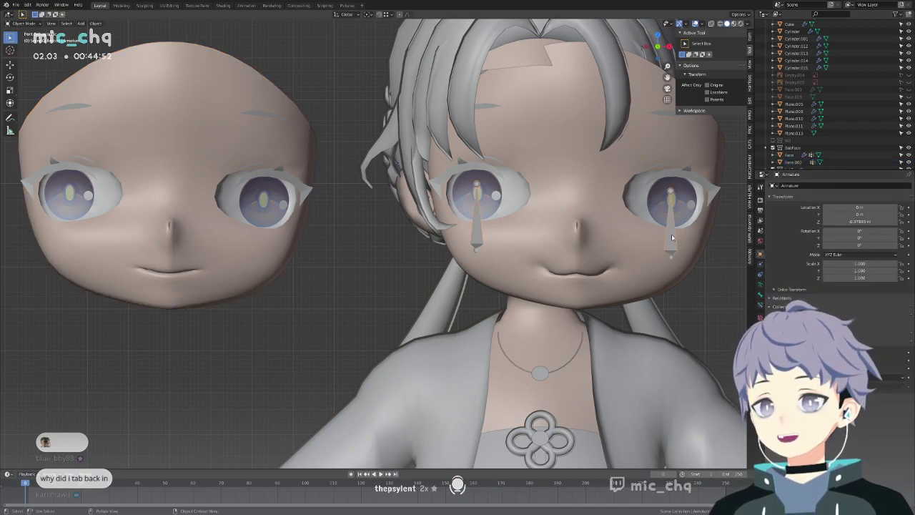
key("ctrl+Tab")
key("ctrl+Tab")
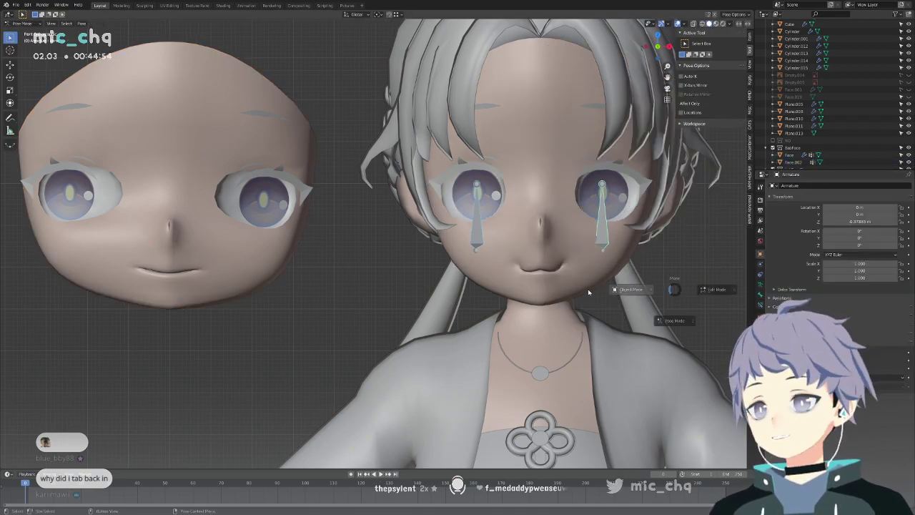
left_click(477, 226)
left_click(479, 227)
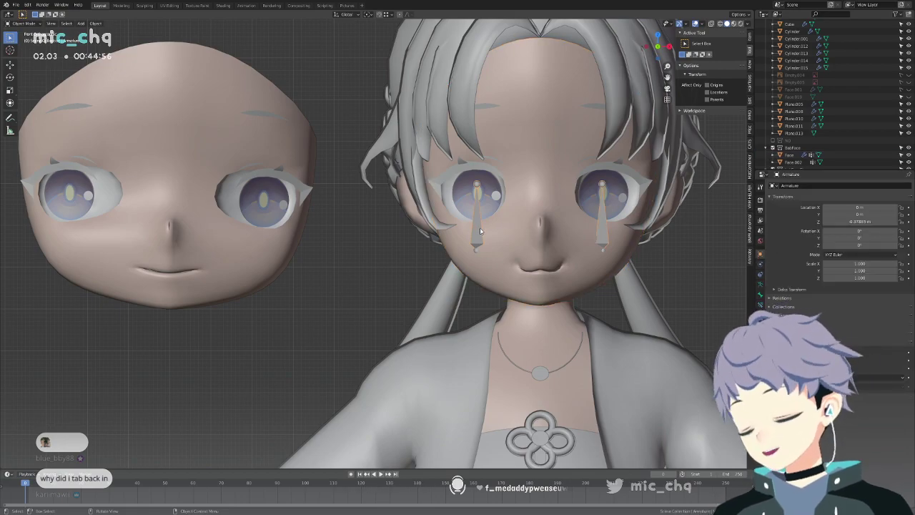
key("h")
Join the duplicate face into the girl's face as a shape key and bring the new key's value back to 0.
left_click(215, 207)
left_click(523, 251, "shift")
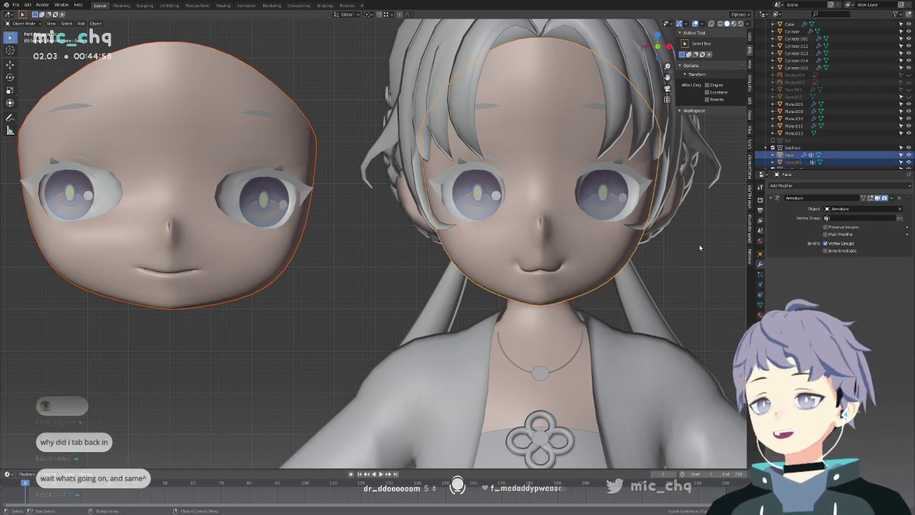
left_click(761, 305)
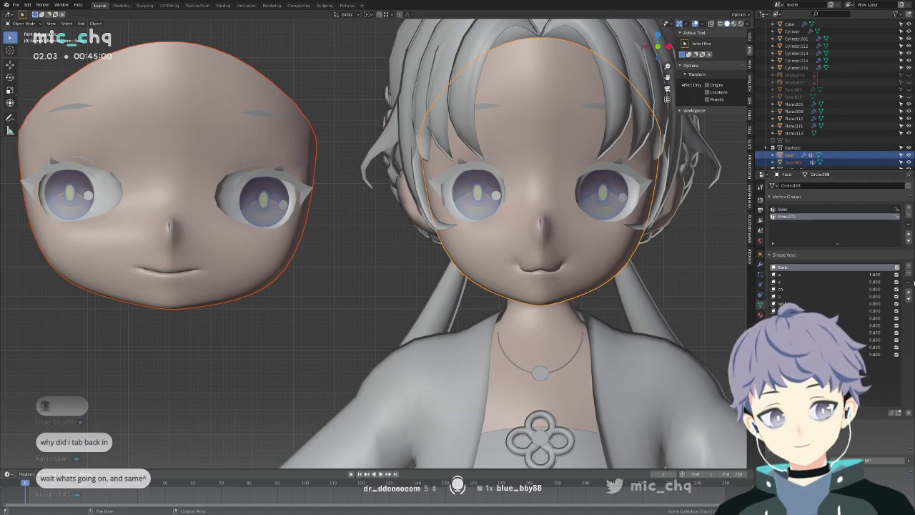
left_click(907, 282)
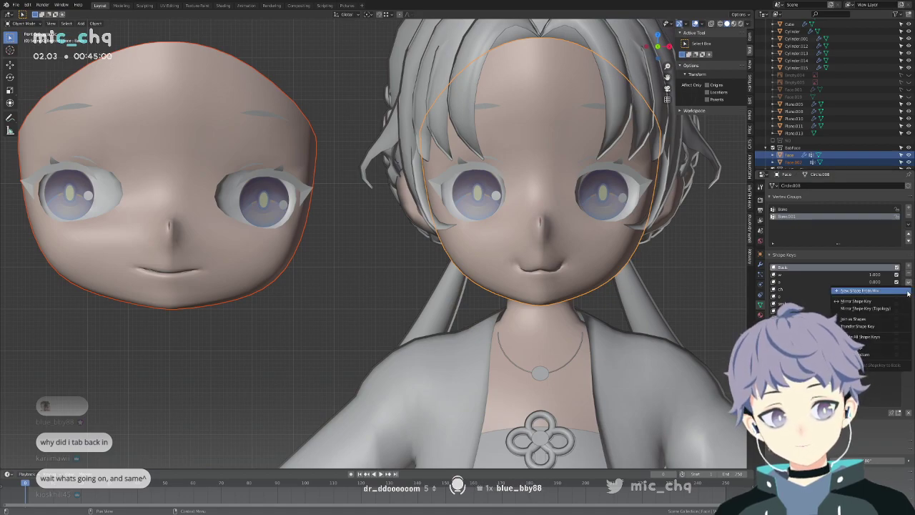
left_click(871, 319)
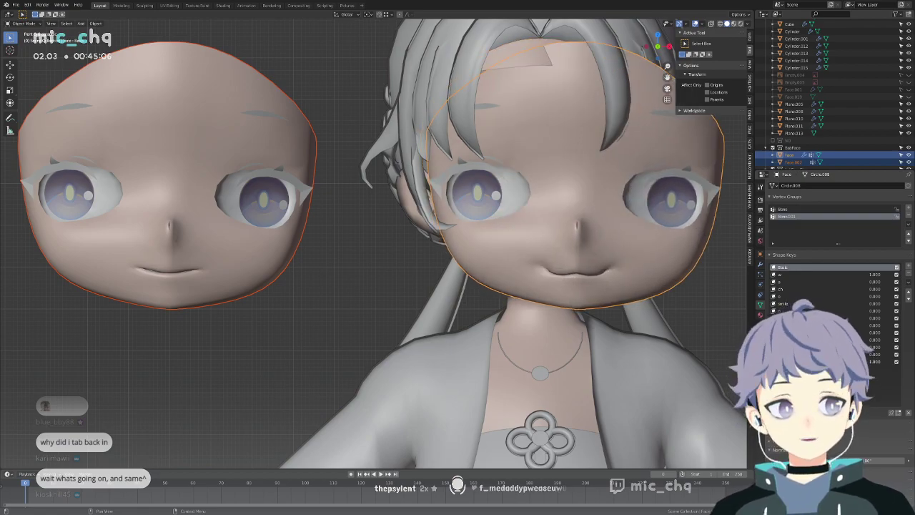
left_click_drag(884, 362, 859, 362)
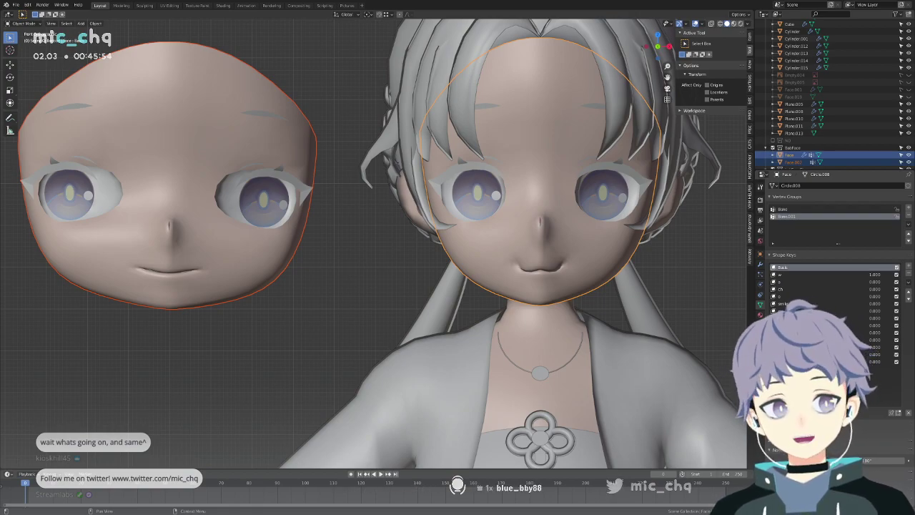
Delete the duplicate face beside the girl.
mouse_move(656, 292)
middle_mouse_down()
mouse_move(704, 293)
mouse_move(643, 291)
mouse_move(707, 294)
mouse_move(674, 294)
middle_mouse_up()
left_click(293, 278)
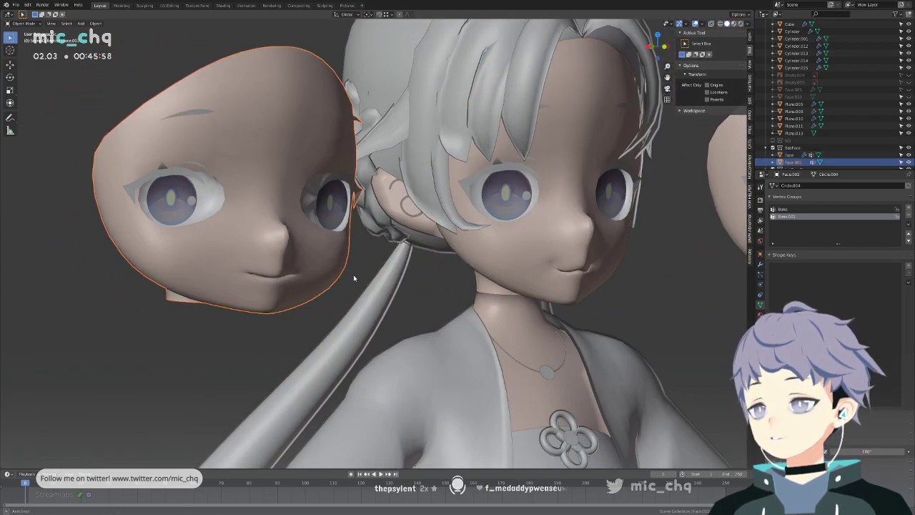
middle_click_drag(354, 279, 255, 276)
key("x")
left_click(259, 274)
Open the horned avatar's project file and show the model in the Layout workspace.
left_click(17, 6)
left_click(26, 21)
left_click(471, 273)
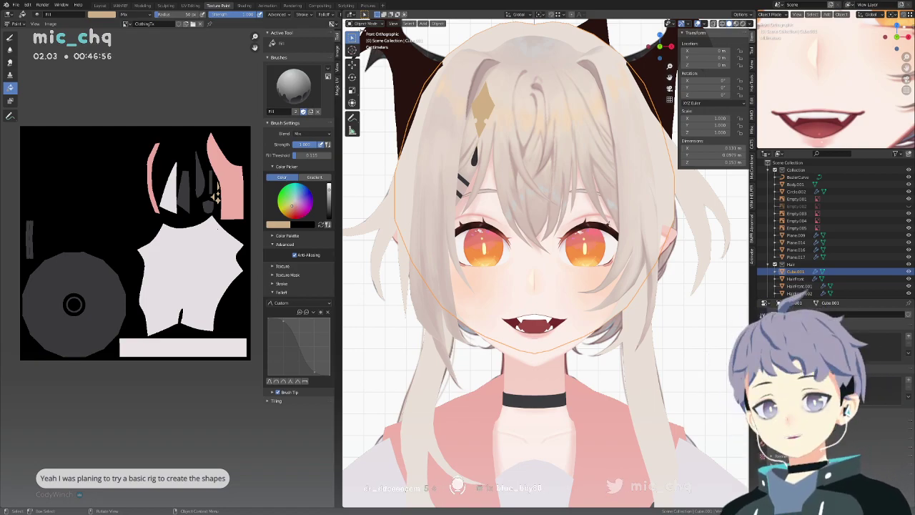
scroll(572, 230, "down", 5)
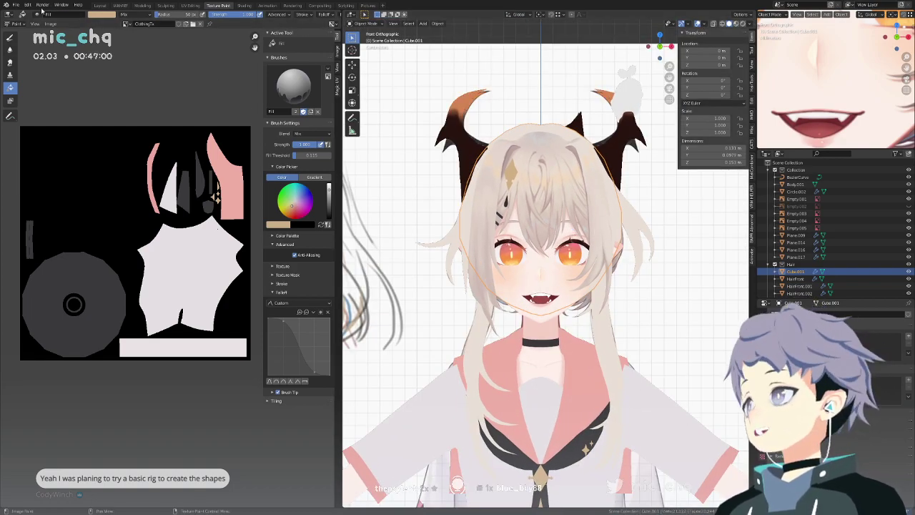
left_click(102, 6)
key("KP_1")
middle_click_drag(529, 103, 539, 195, "shift")
scroll(543, 167, "down", 8)
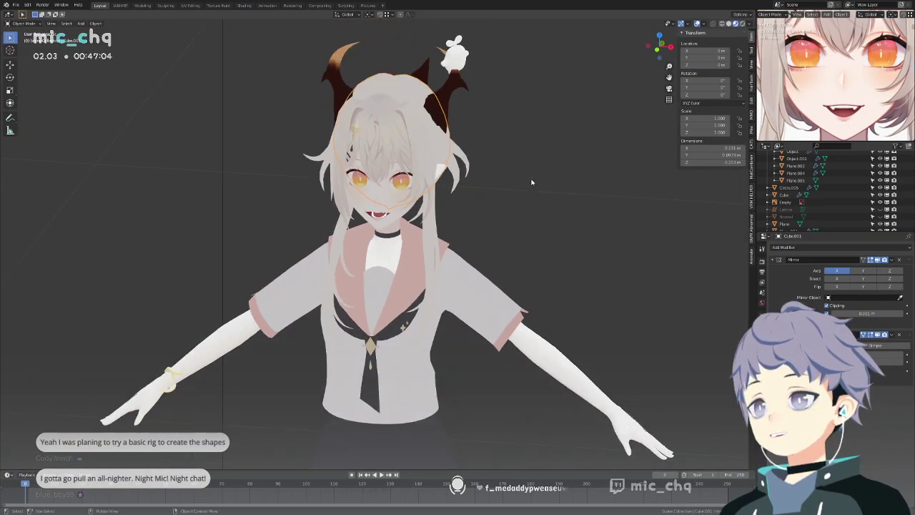
Select the horned avatar's body and examine the settings of its Skin material.
left_click(547, 317)
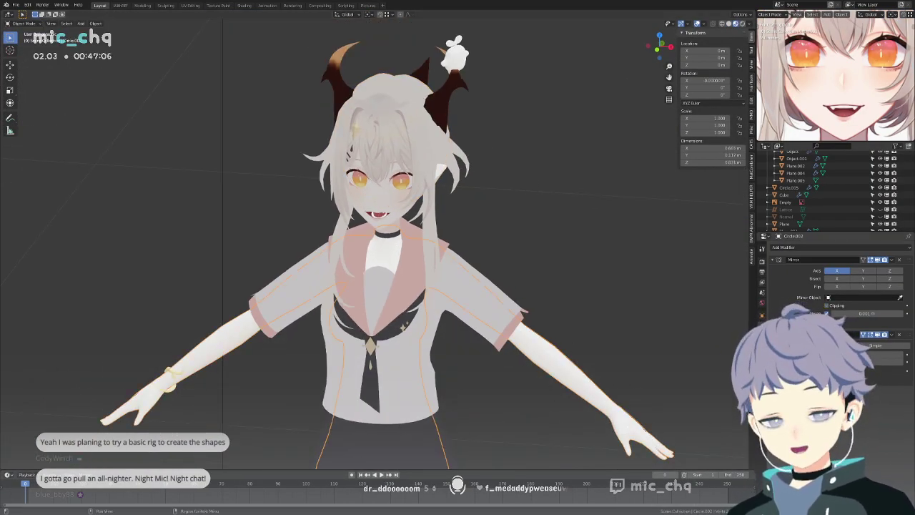
left_click(763, 302)
scroll(836, 286, "down", 10)
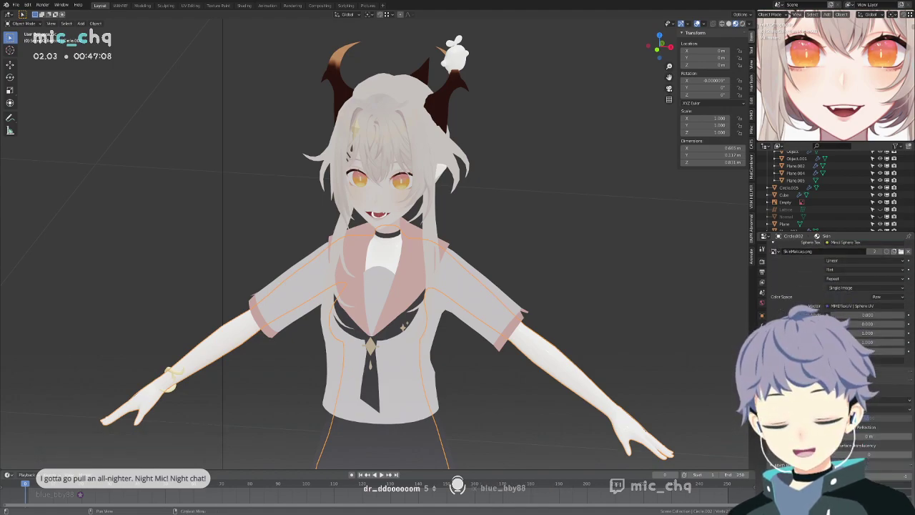
scroll(836, 286, "down", 5)
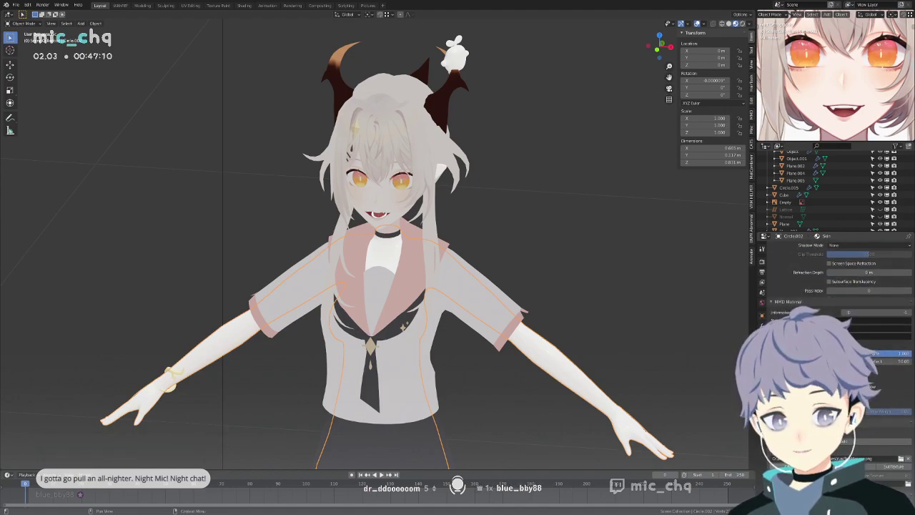
scroll(837, 286, "up", 15)
scroll(836, 286, "up", 3)
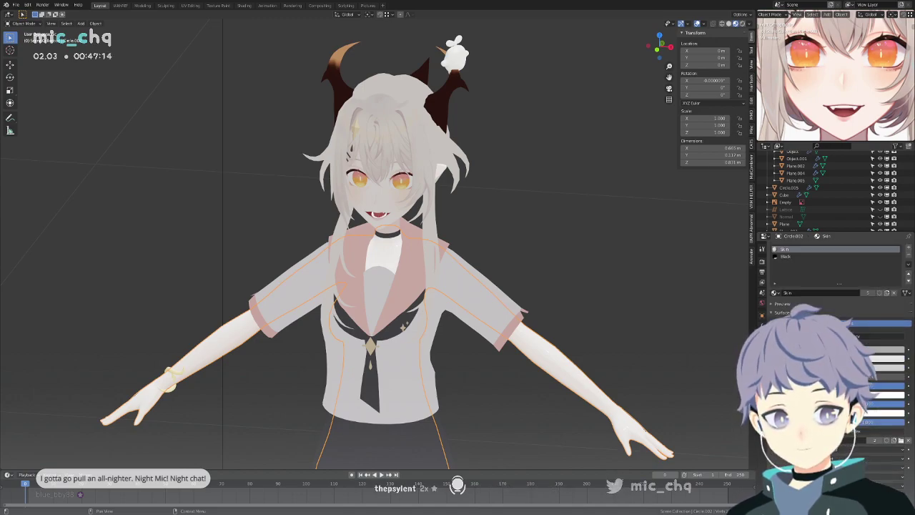
In the Skin material's node tree, connect a Skin image texture node directly to the Material Output's Surface in place of MMDShaderDev.
left_click(243, 6)
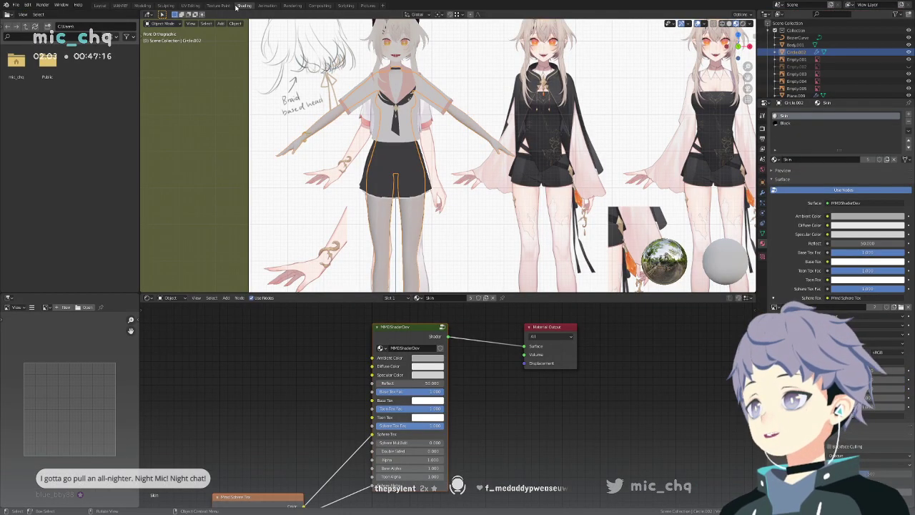
scroll(471, 384, "down", 6)
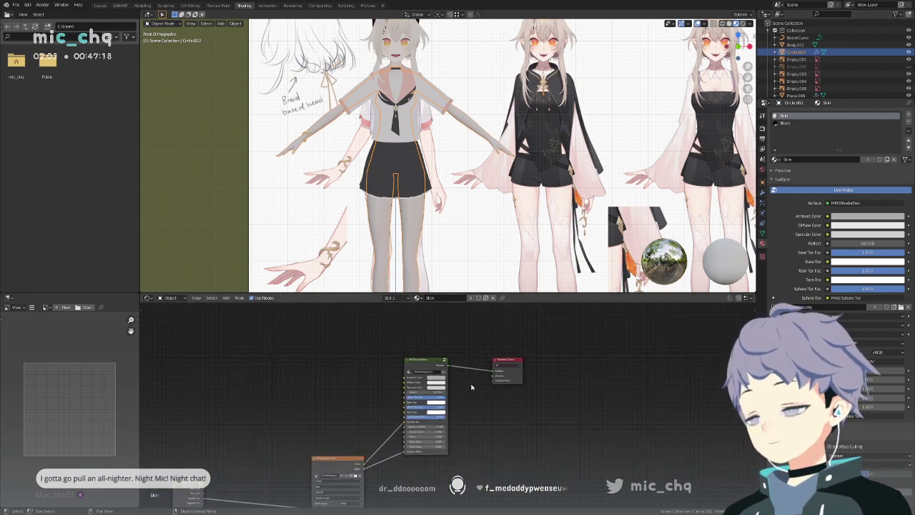
left_click_drag(500, 363, 527, 385)
middle_click_drag(509, 445, 505, 380, "shift")
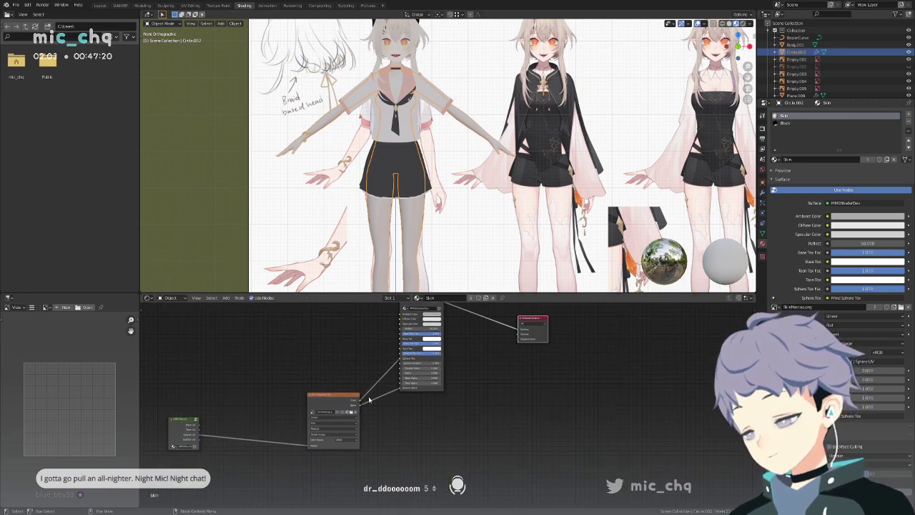
scroll(355, 404, "up", 2)
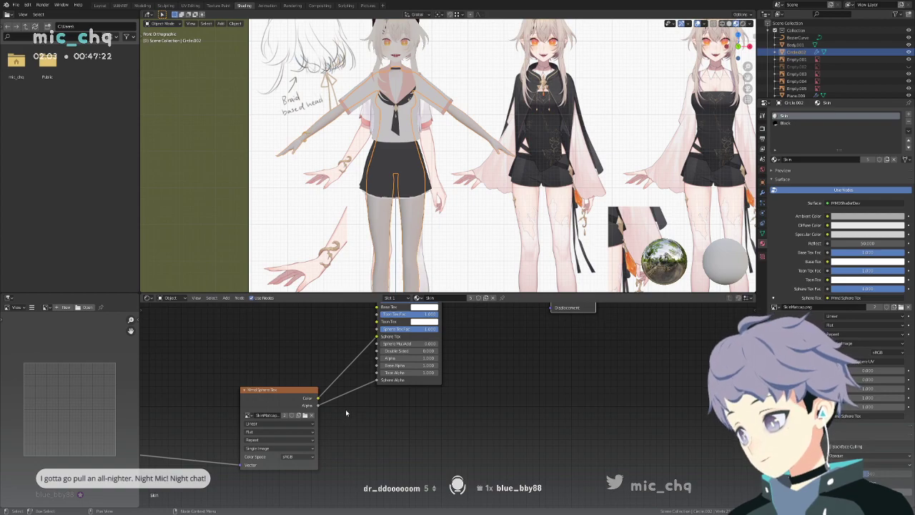
scroll(429, 408, "down", 5)
left_click_drag(430, 489, 486, 367)
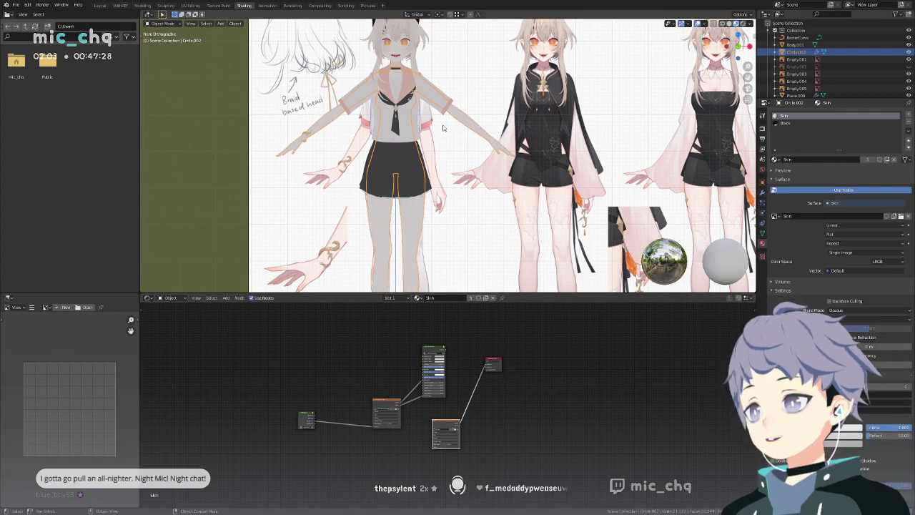
Back in the Layout workspace, open the horned avatar's face mesh in Edit Mode with nothing selected and display its shape keys.
left_click(100, 5)
scroll(481, 202, "up", 8)
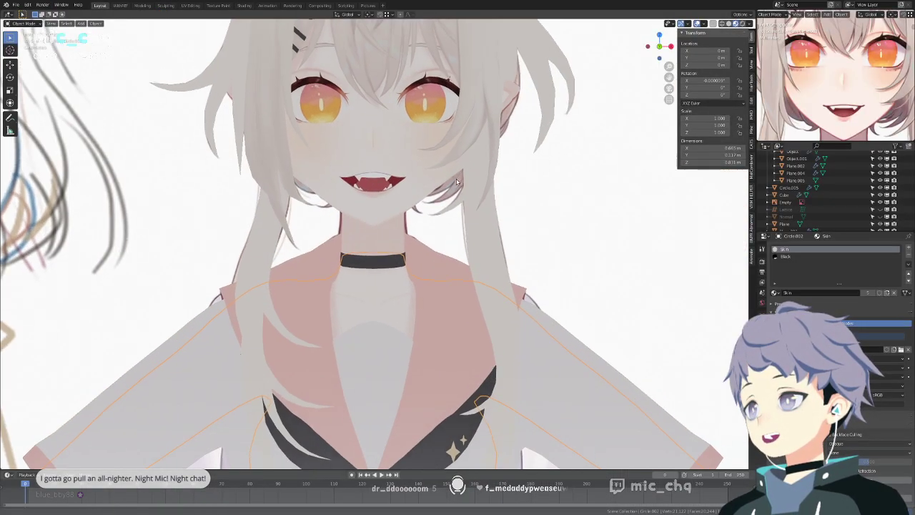
scroll(457, 182, "up", 5)
left_click(376, 278)
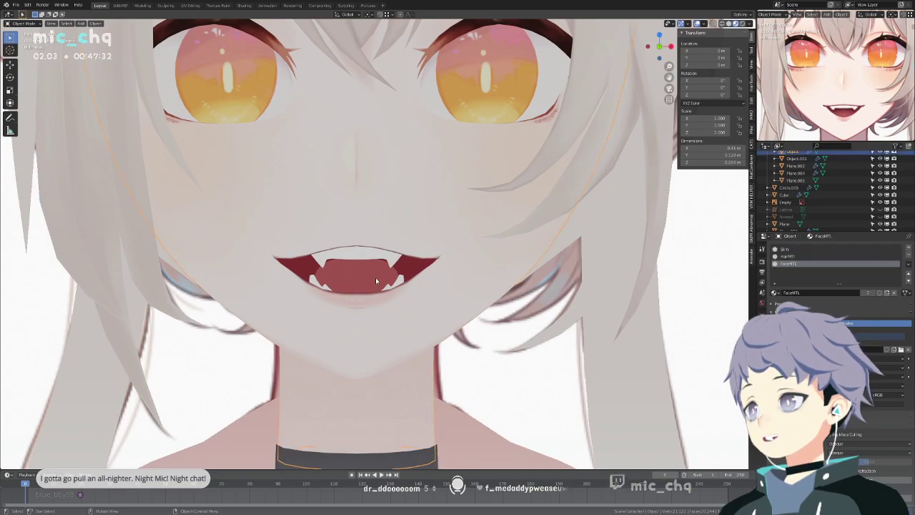
key("Tab")
key("Tab")
key("Tab")
key("alt+a")
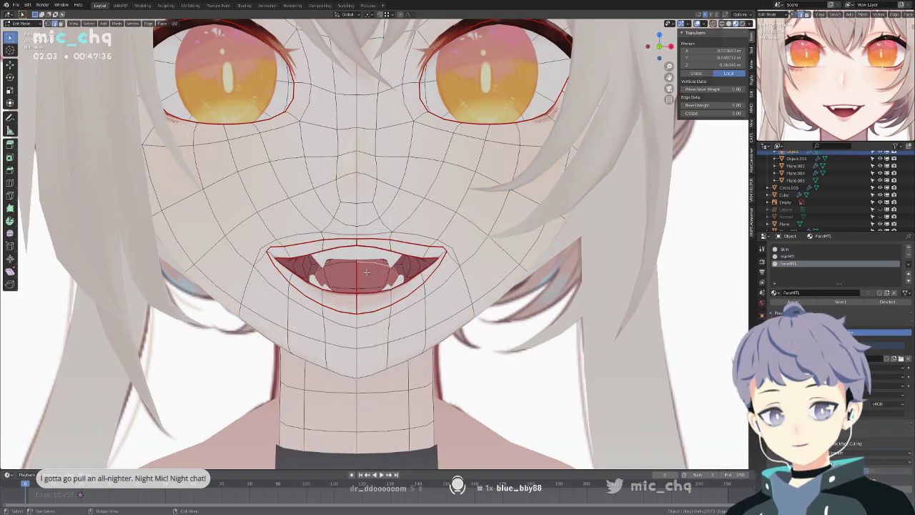
left_click(762, 291)
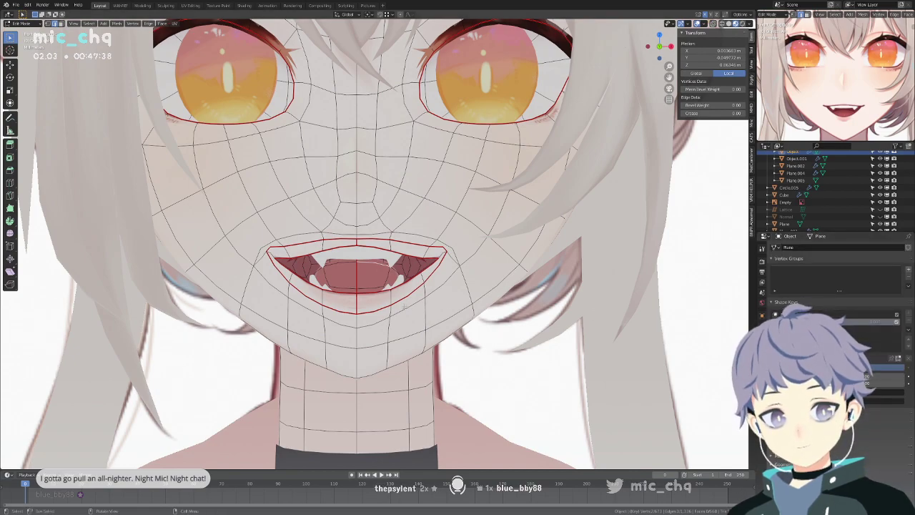
left_click(363, 276)
key("l")
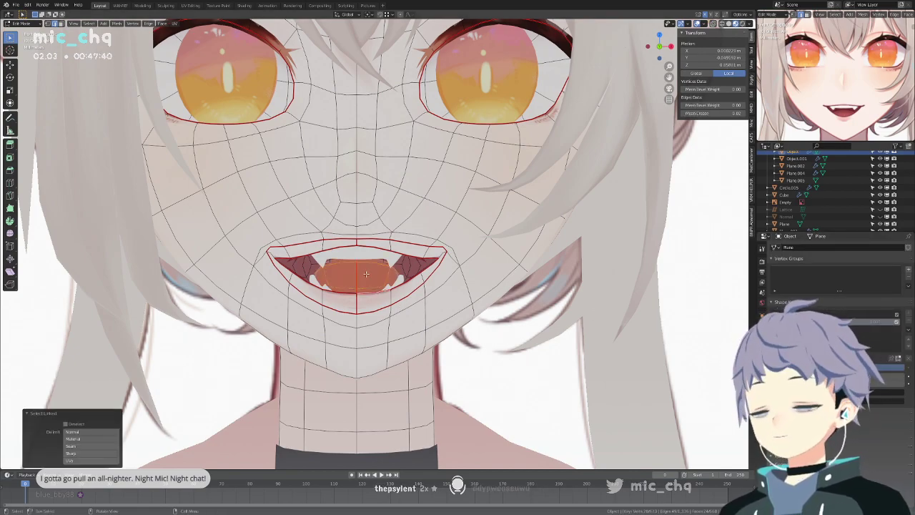
key("g")
key("x")
left_click(390, 278)
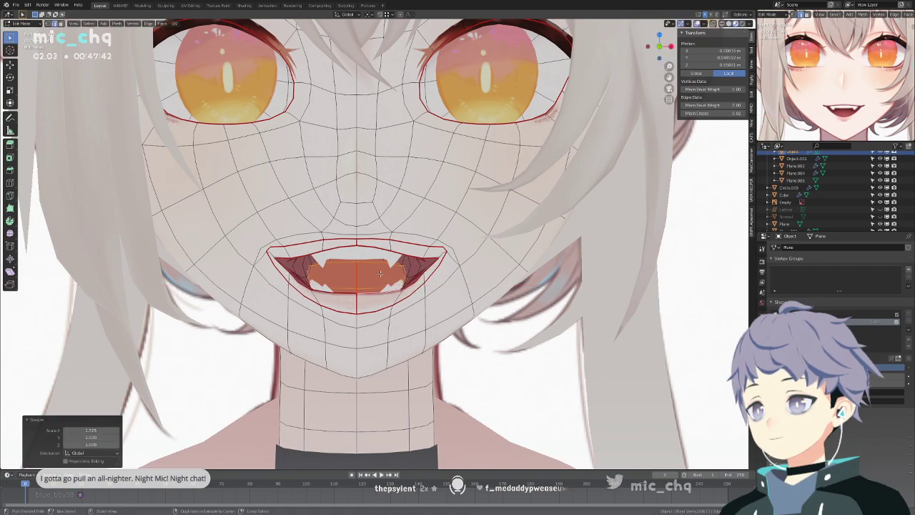
key("ctrl+z")
In vertex selection mode, select the face mesh's entire tongue and scale it wider along the X axis.
left_click(377, 264)
left_click(47, 24)
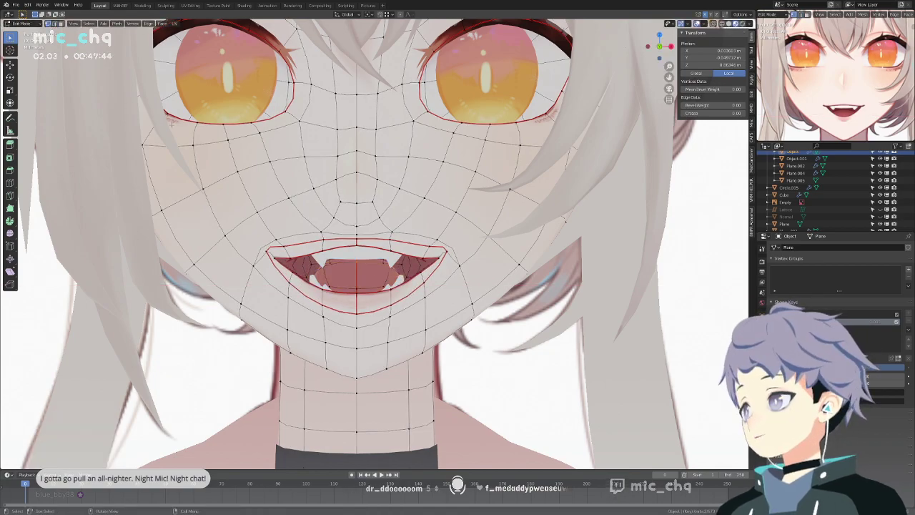
key("l")
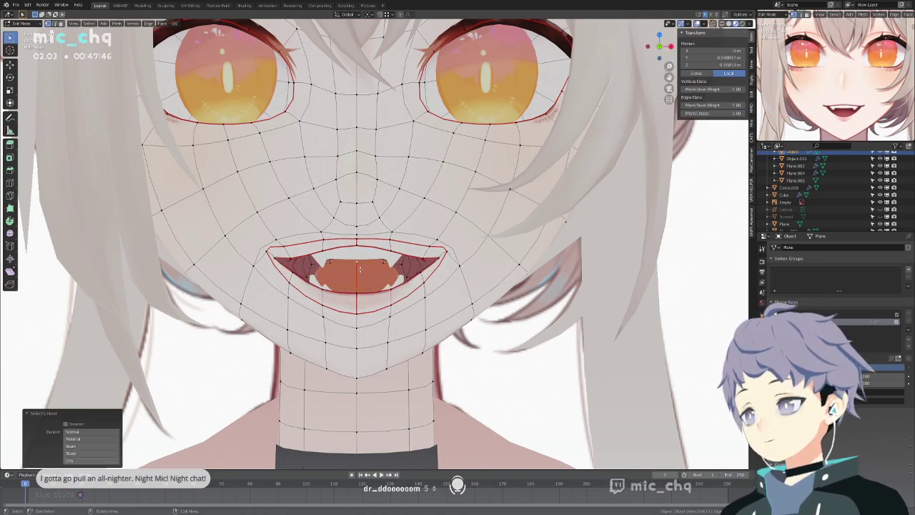
key("g")
key("x")
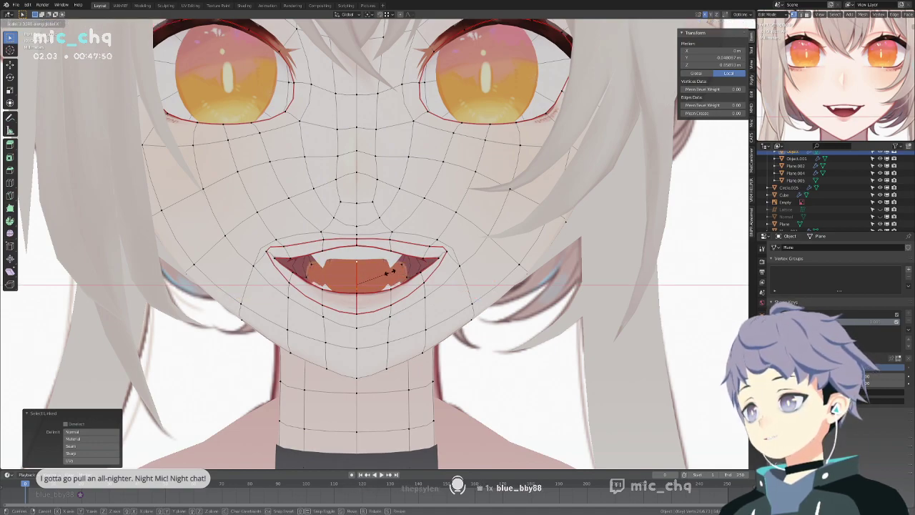
left_click(397, 272)
Scale the tongue's outer side vertices outward along X towards the mouth corners and return to Object Mode.
scroll(405, 272, "up", 6)
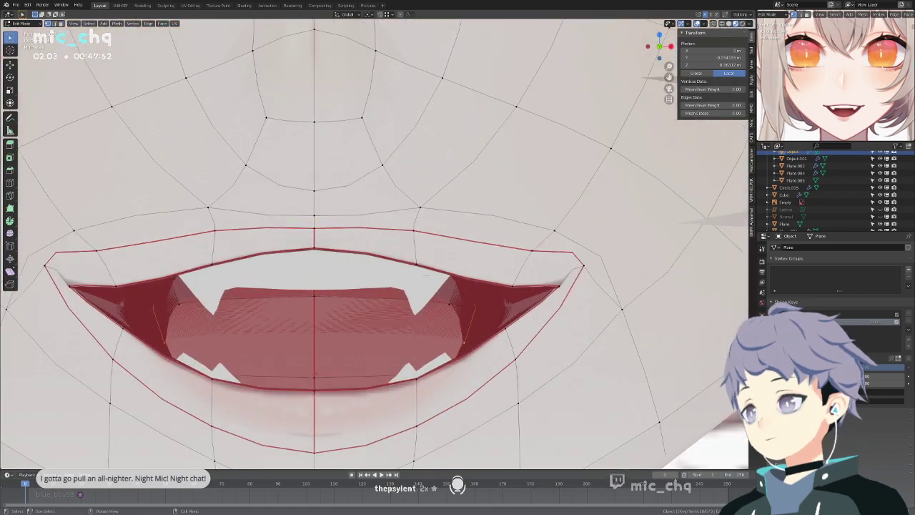
key("s")
key("x")
left_click(516, 297)
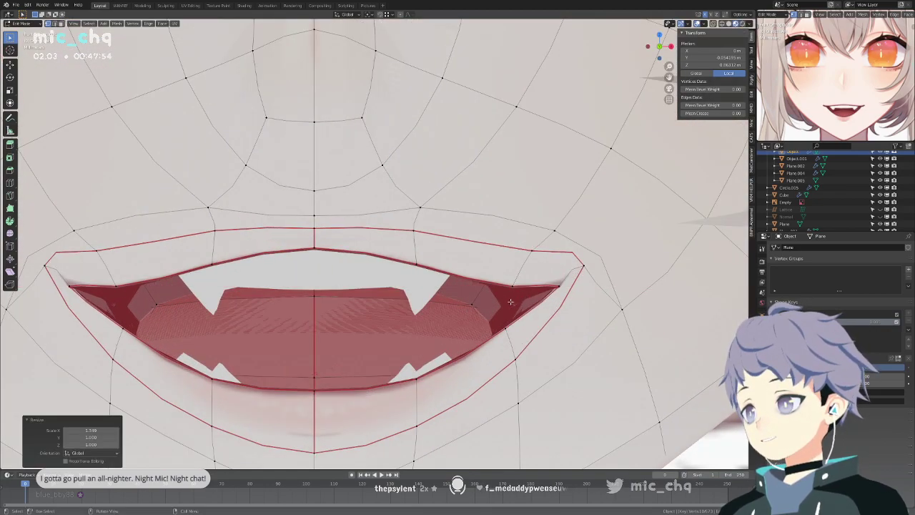
key("Tab")
key("Tab")
key("Tab")
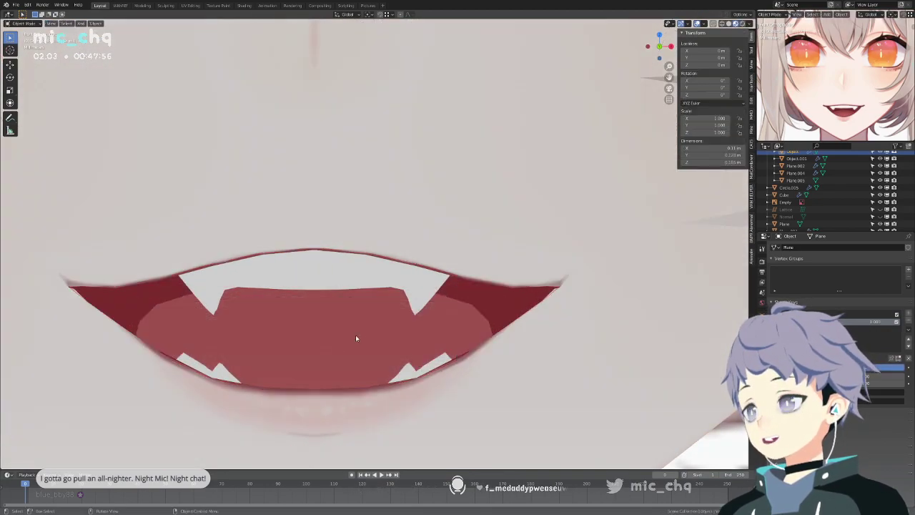
In the teeth mesh, move the linked lower teeth down along Z below the lower lip and return to Object Mode.
left_click(406, 285)
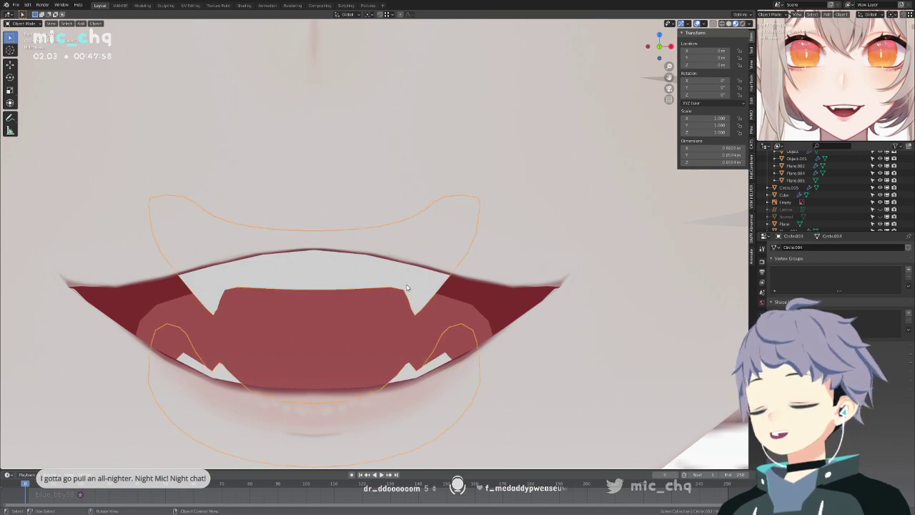
key("Tab")
left_click(409, 368)
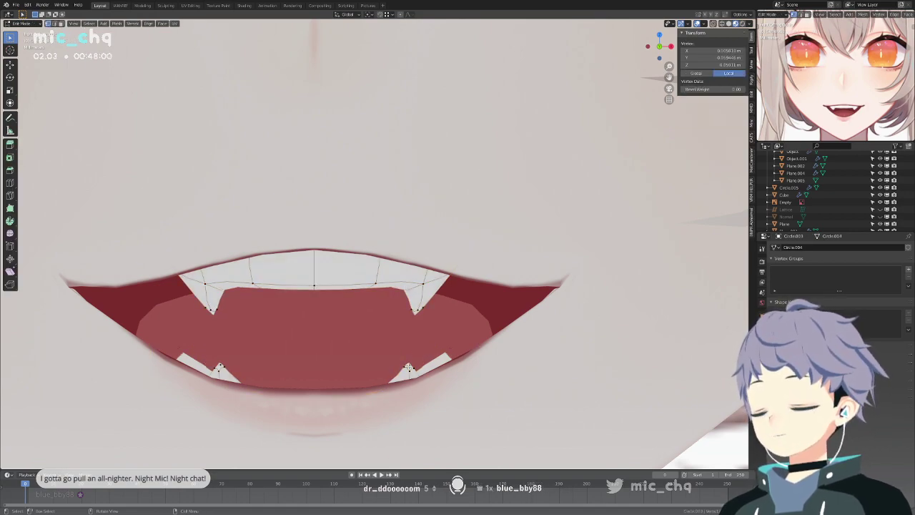
key("l")
key("g")
middle_click_drag(411, 363, 413, 376)
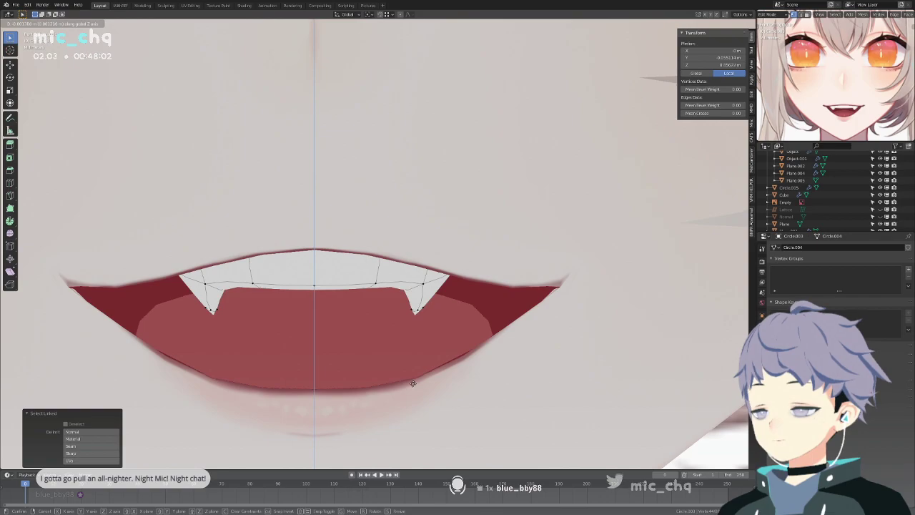
left_click(413, 383)
key("ctrl+Tab")
left_click(339, 379)
Select the reference sheet image instead of the teeth and save the project file.
scroll(423, 338, "down", 5)
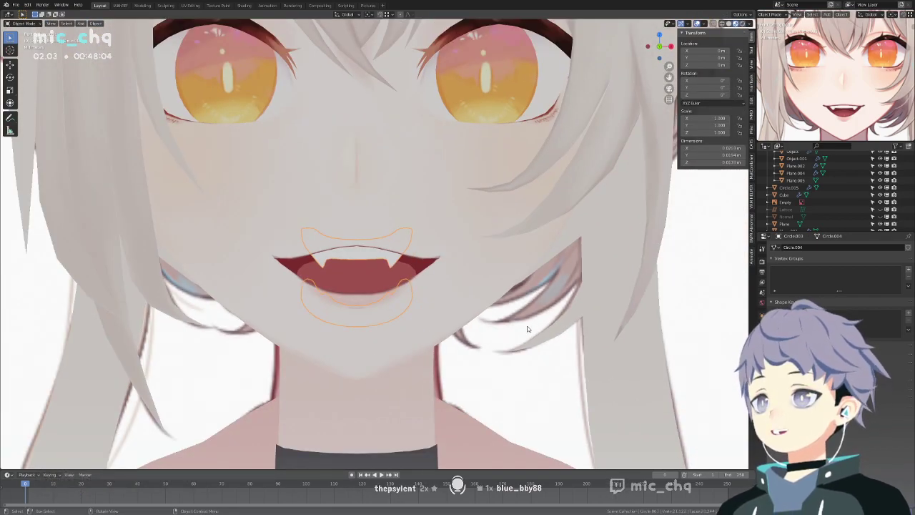
left_click(683, 314)
middle_click_drag(523, 284, 515, 330, "shift")
scroll(522, 327, "down", 3)
key("ctrl+s")
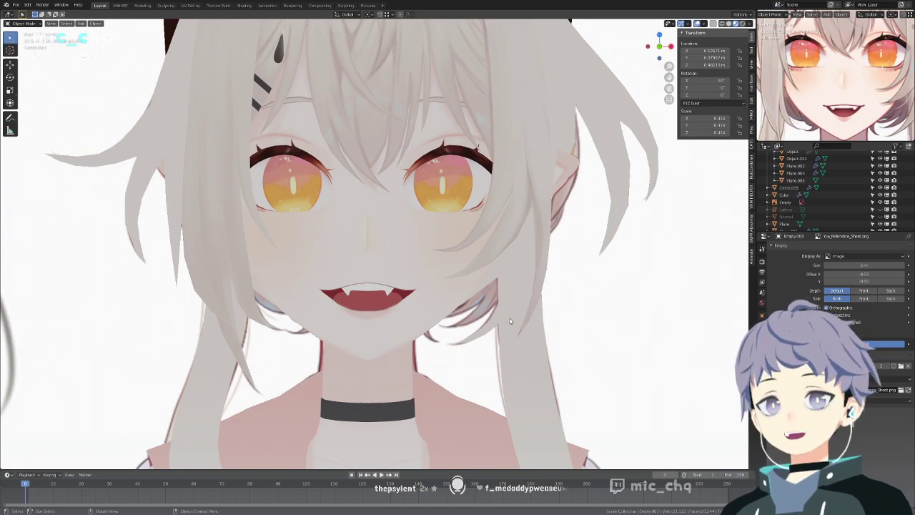
Examine the adjusted open mouth up close and with the whole face in view.
scroll(510, 321, "up", 4)
left_click(339, 345)
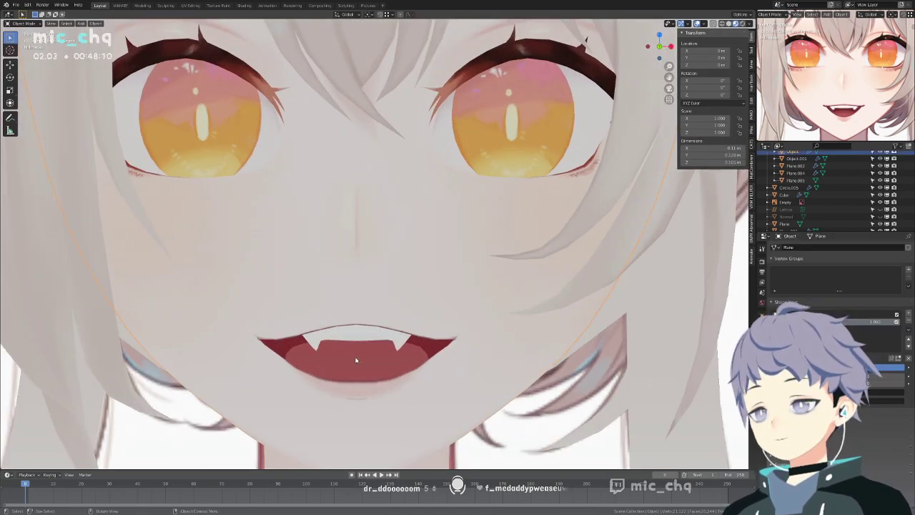
scroll(357, 353, "down", 4)
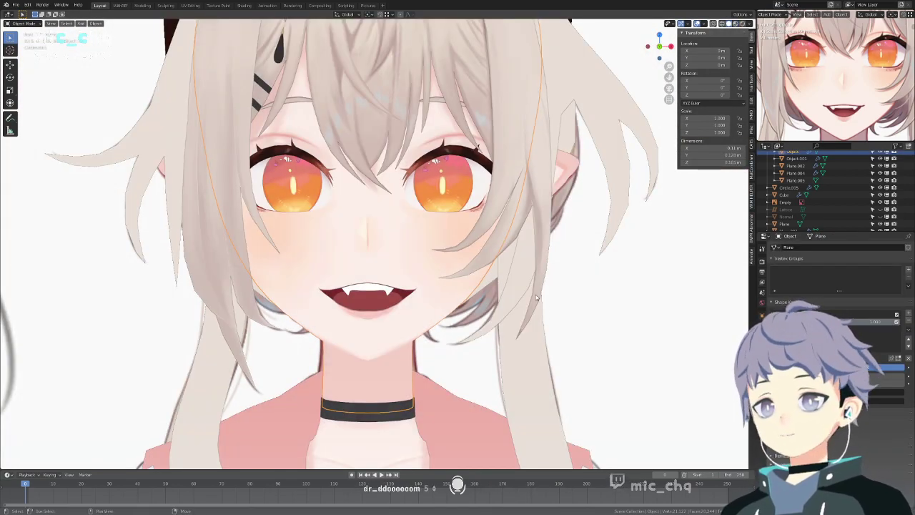
middle_click_drag(536, 295, 544, 317, "shift")
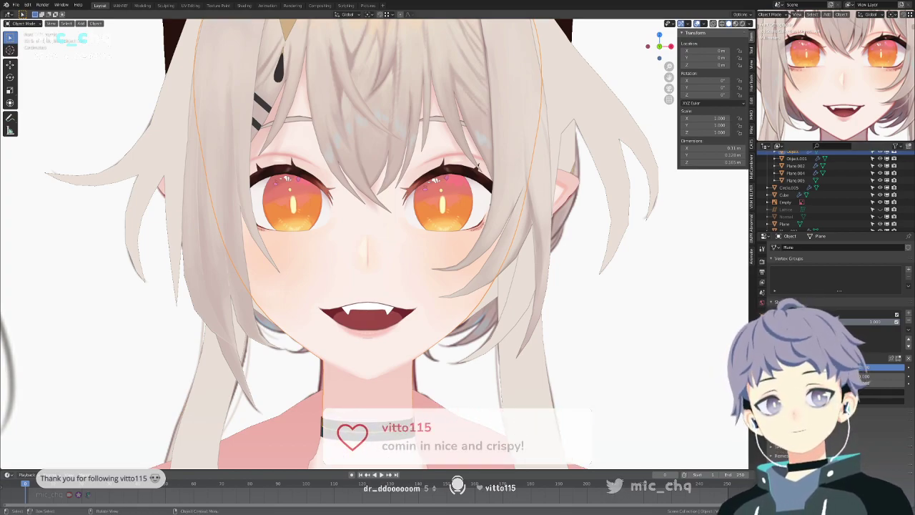
left_click(647, 300)
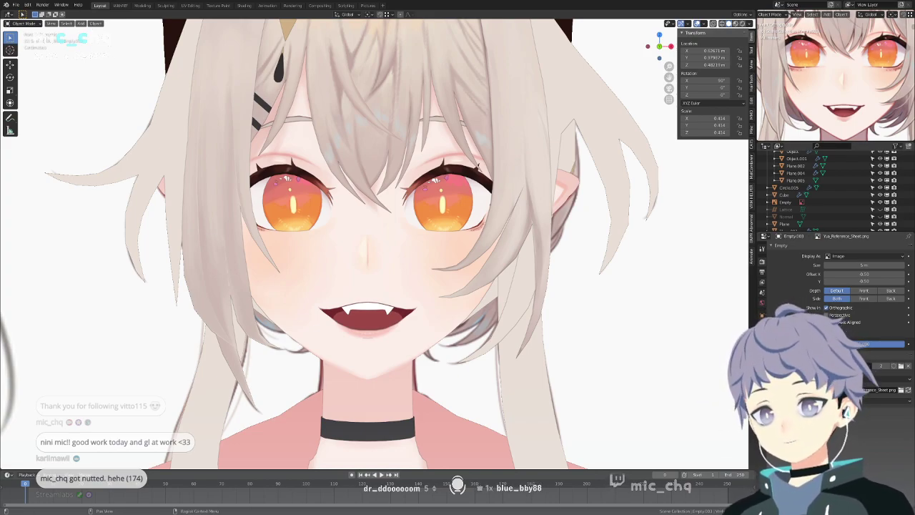
Display the Abnormal add-on's normal editing tools and inspect the whole avatar from the front and side.
key("n")
left_click(753, 227)
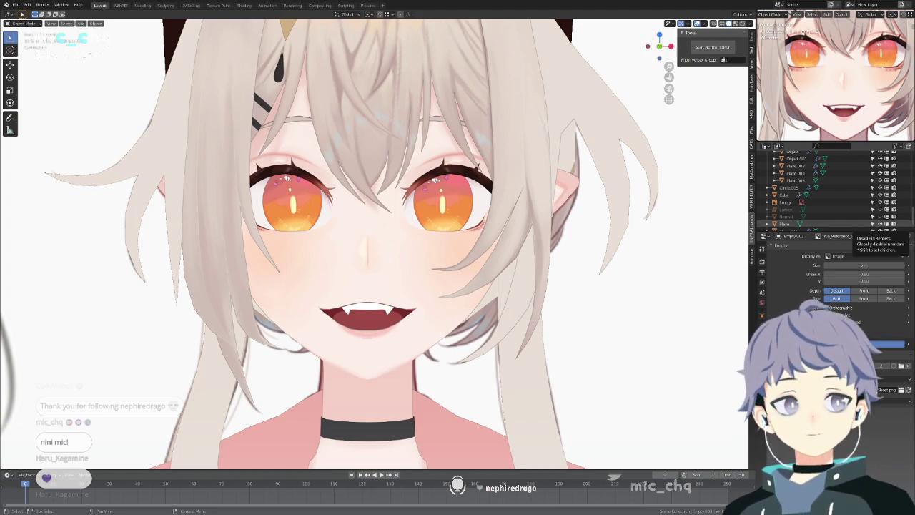
middle_click_drag(595, 255, 570, 256)
key("KP_1")
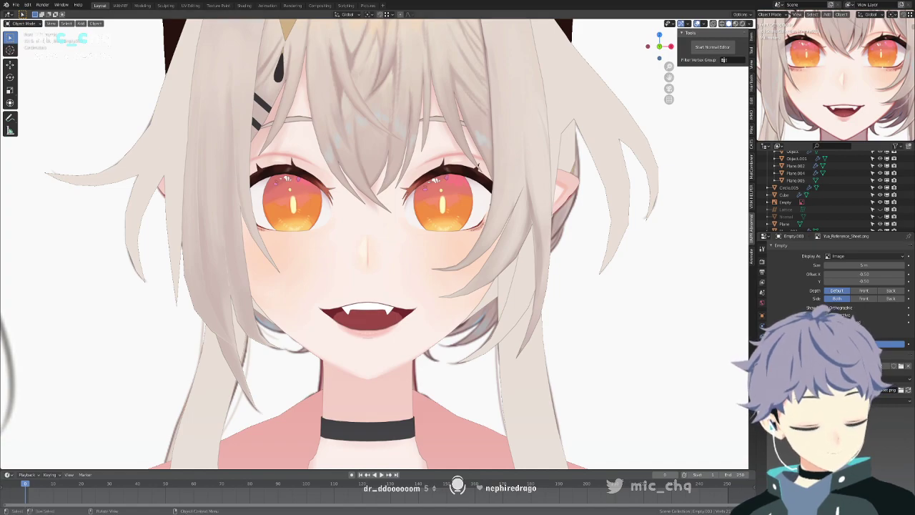
scroll(620, 354, "down", 6)
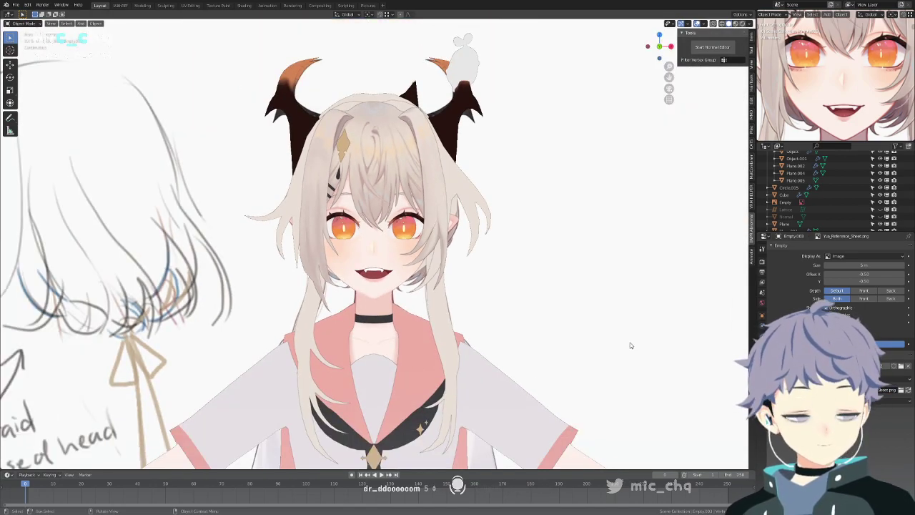
scroll(630, 341, "down", 4)
middle_click_drag(630, 341, 523, 266)
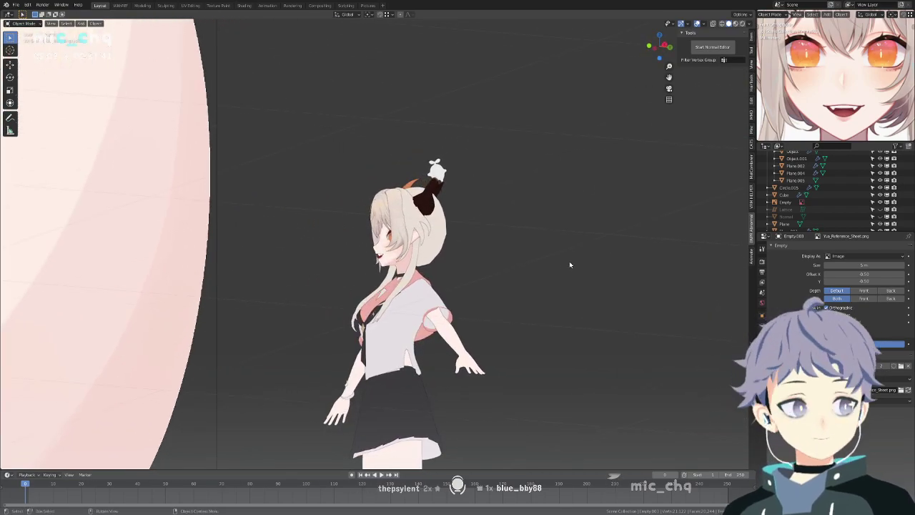